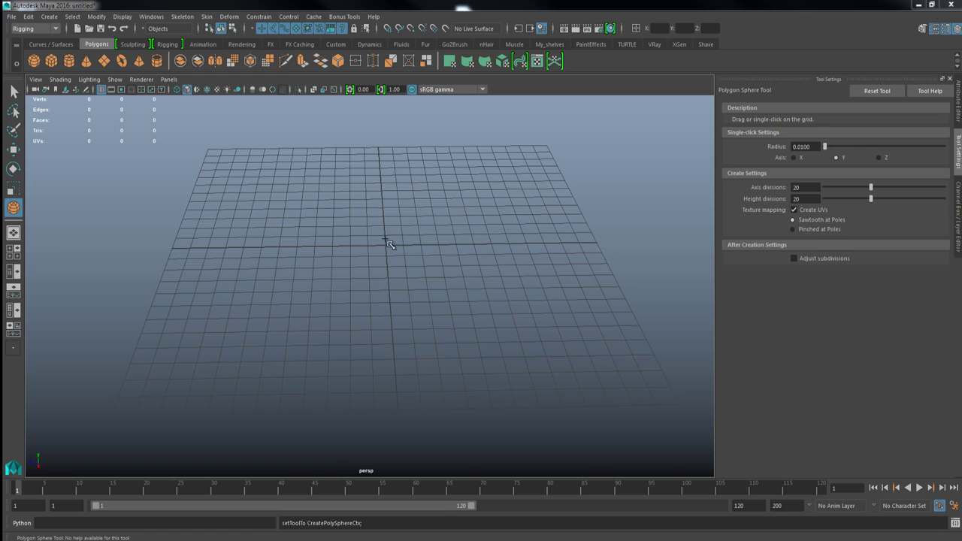
Create a polygon sphere with a radius of about 4.24 near the grid centre and set its X rotation to 90 degrees
left_click(435, 300)
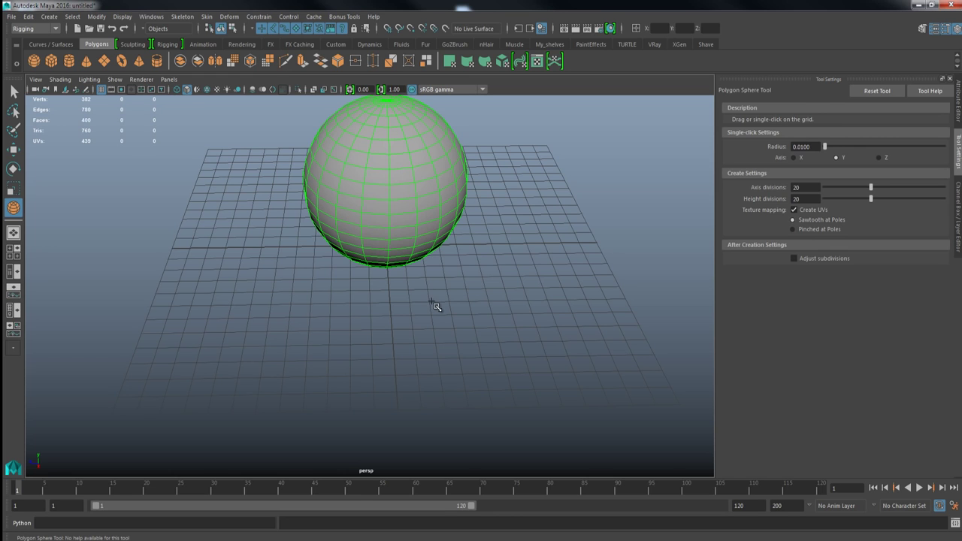
left_click_drag(427, 278, 419, 304, "alt")
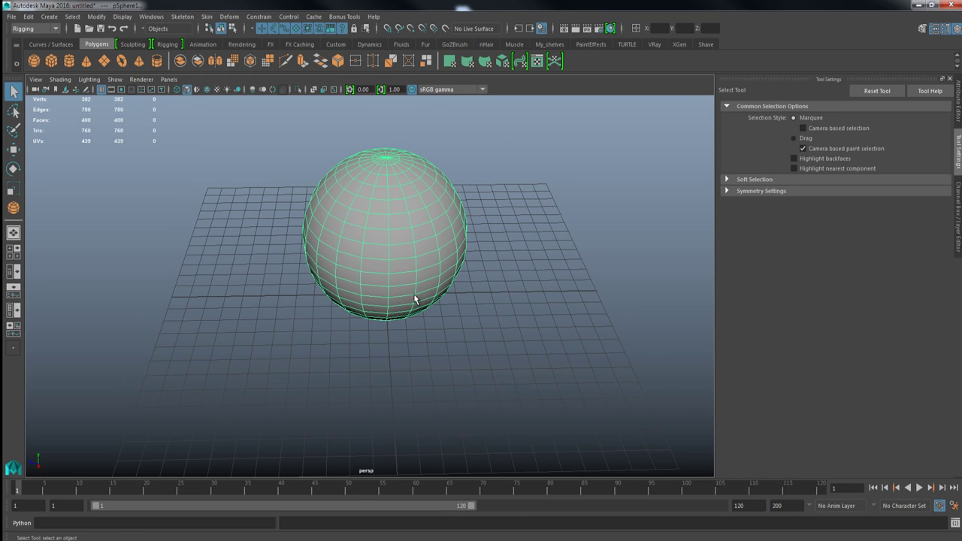
key("e")
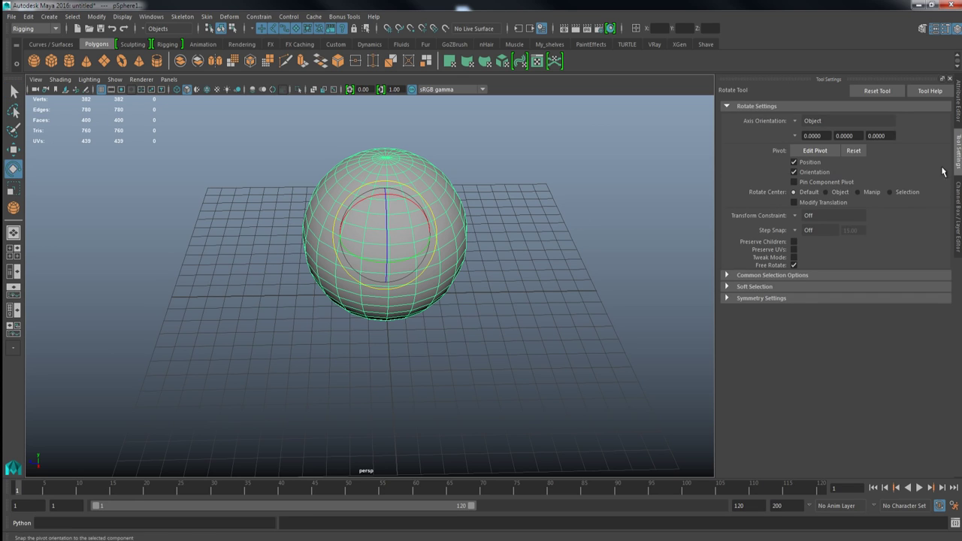
left_click(957, 214)
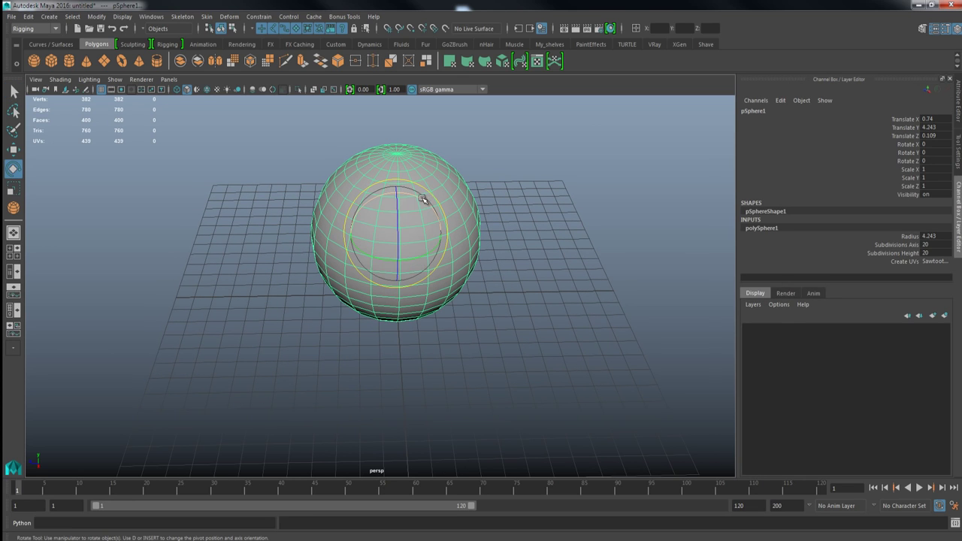
left_click_drag(402, 198, 399, 221)
left_click(931, 143)
type("0")
key("Return")
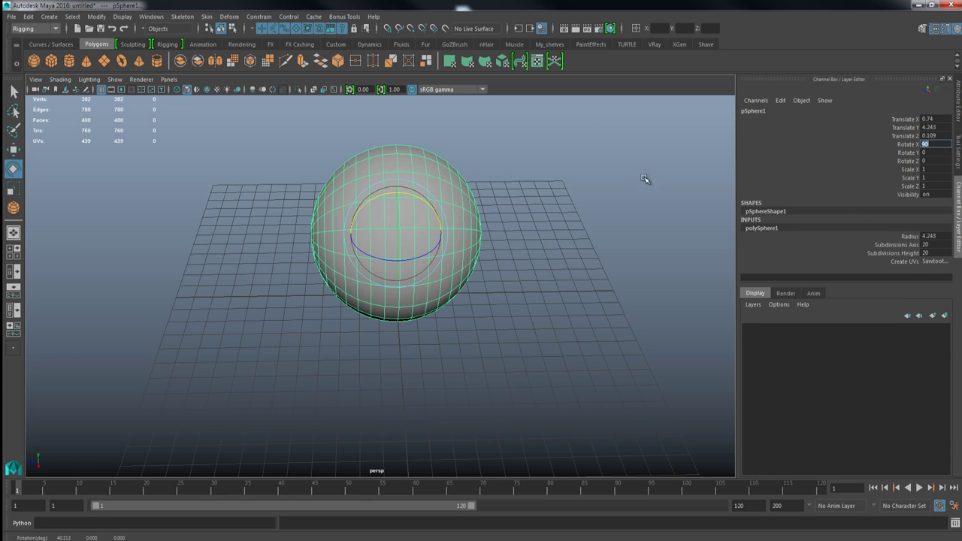
left_click(498, 212)
middle_click_drag(406, 203, 410, 244, "alt")
left_click(398, 193)
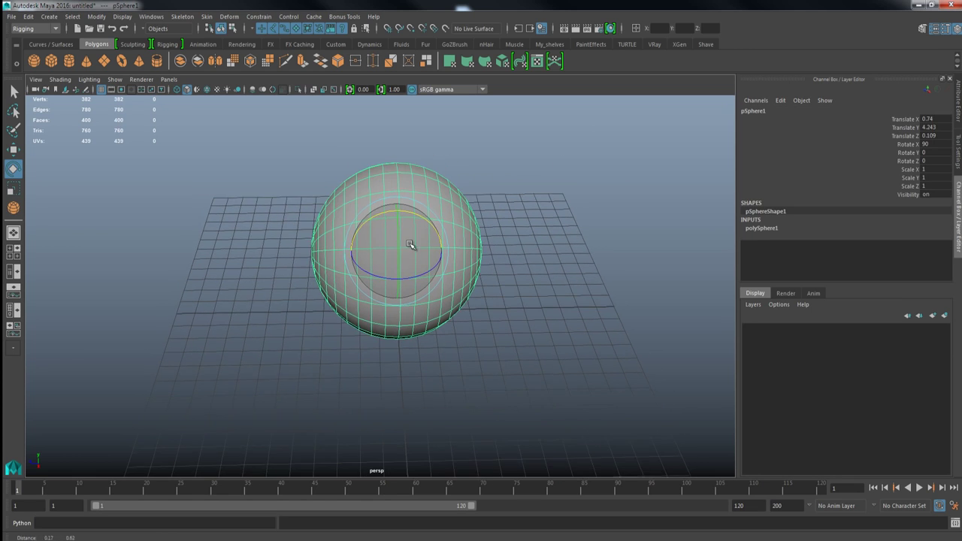
Centre the sphere over the grid origin by setting its Translate X and Translate Z to 0, keeping it selected
key("w")
left_click_drag(451, 215, 395, 233, "alt")
left_click(932, 119)
left_click(931, 135, "ctrl")
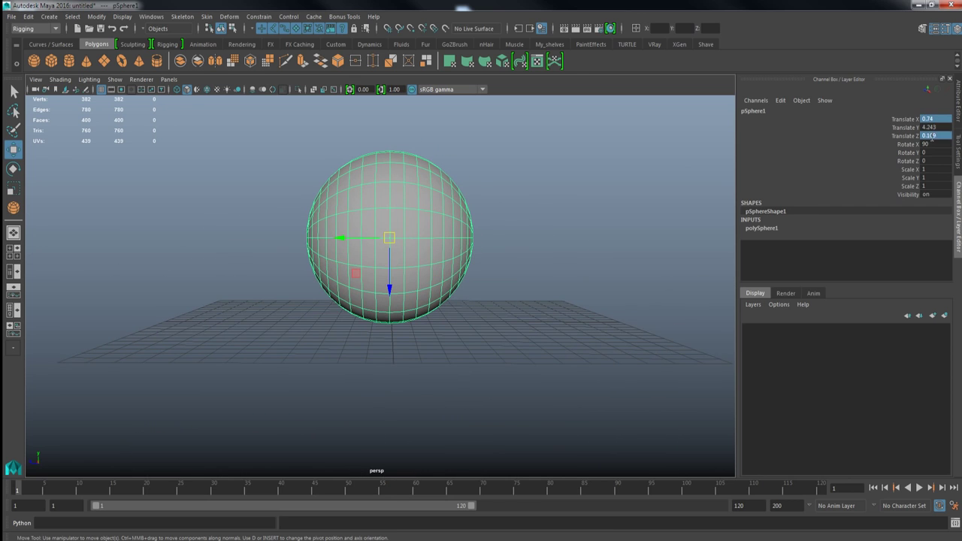
left_click(493, 161)
middle_click_drag(401, 198, 438, 203, "alt")
left_click(382, 194)
left_click_drag(489, 158, 429, 230, "alt")
left_click(440, 209)
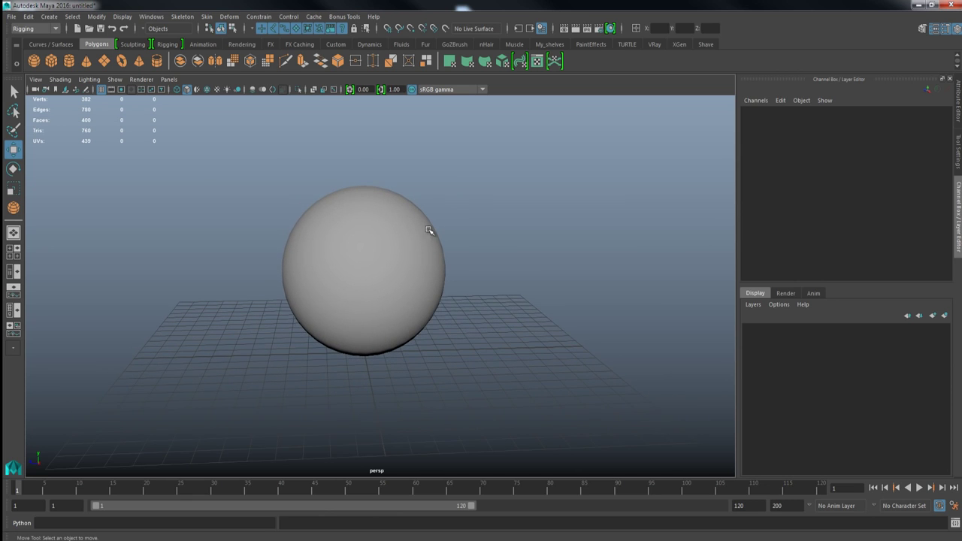
left_click(367, 235)
mouse_move(365, 221)
left_mouse_down("alt")
mouse_move(378, 218)
mouse_move(294, 232)
mouse_move(384, 230)
mouse_move(466, 210)
mouse_move(374, 230)
left_mouse_up("alt")
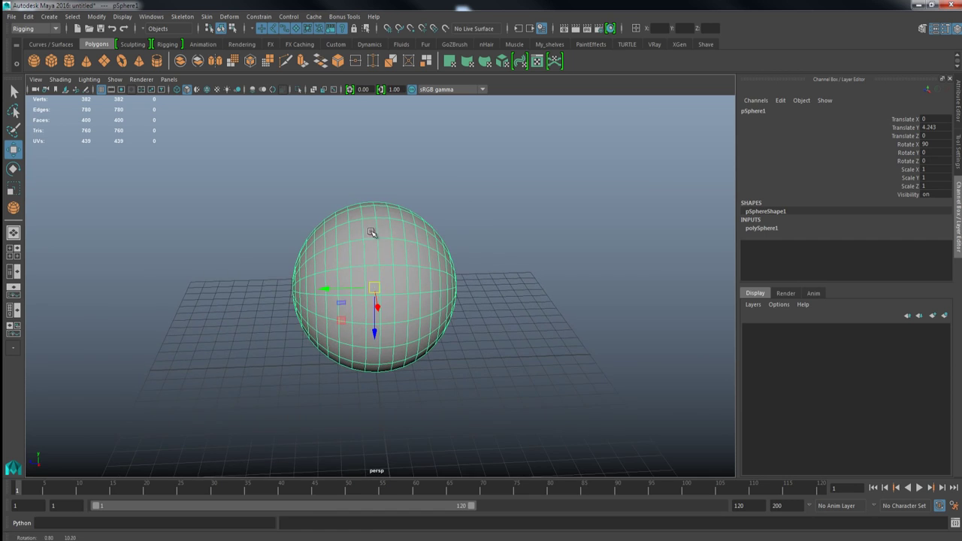
middle_click_drag(400, 231, 419, 206, "alt")
mouse_move(304, 242)
middle_mouse_down("alt")
mouse_move(270, 244)
mouse_move(291, 248)
middle_mouse_up("alt")
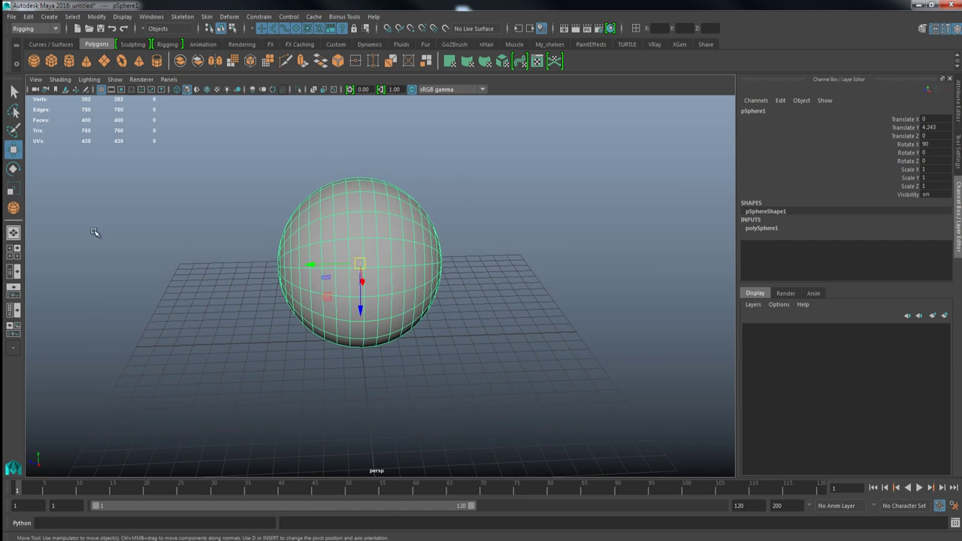
middle_click_drag(365, 247, 376, 251, "alt")
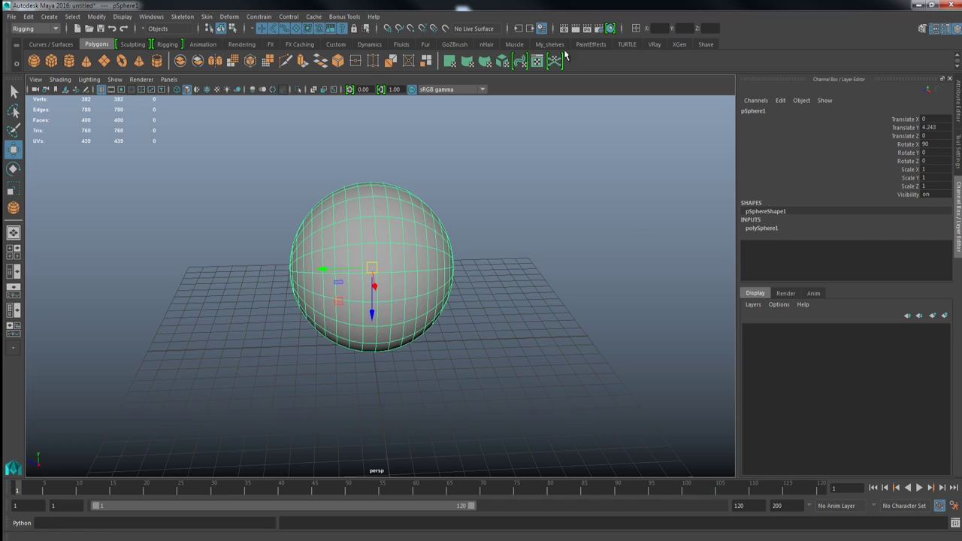
left_click(486, 44)
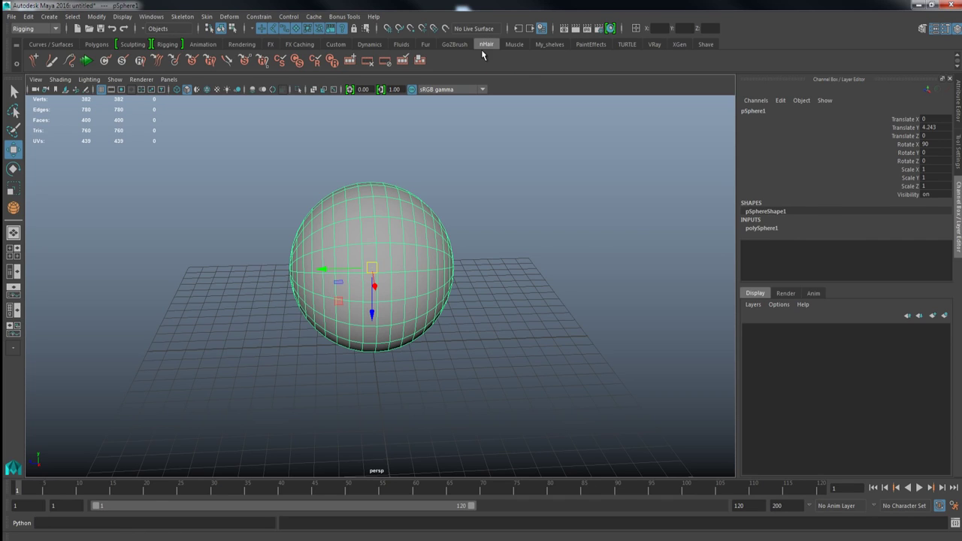
left_click(270, 44)
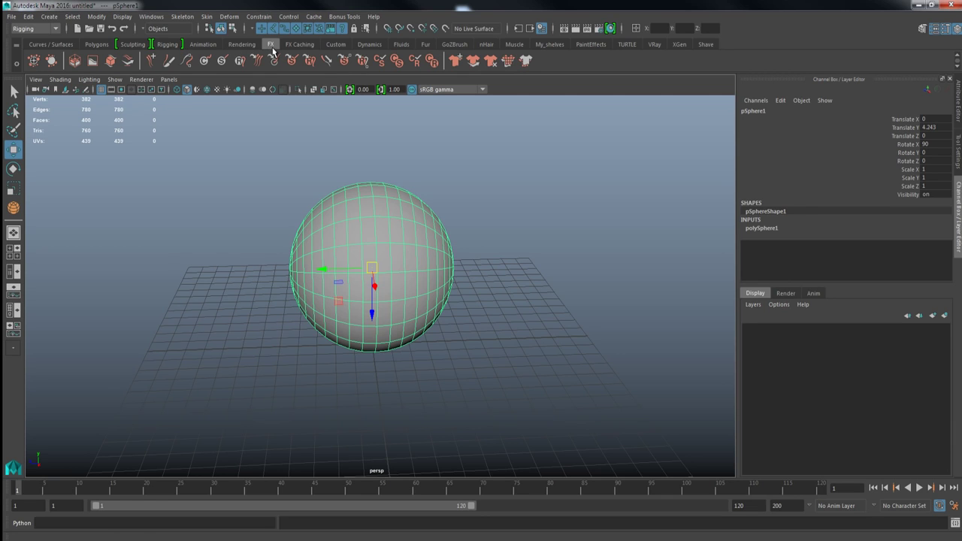
left_click(486, 44)
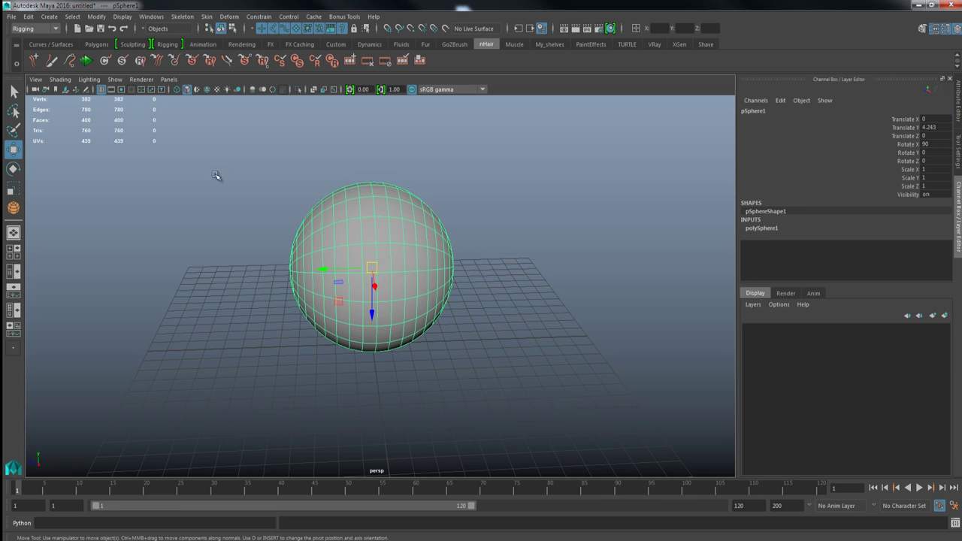
double_click(34, 60)
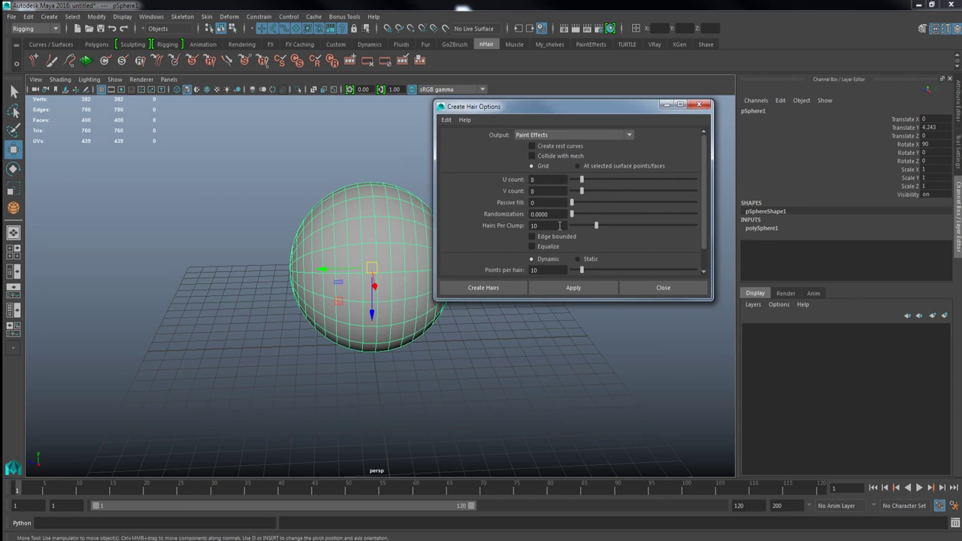
left_click_drag(703, 156, 704, 130)
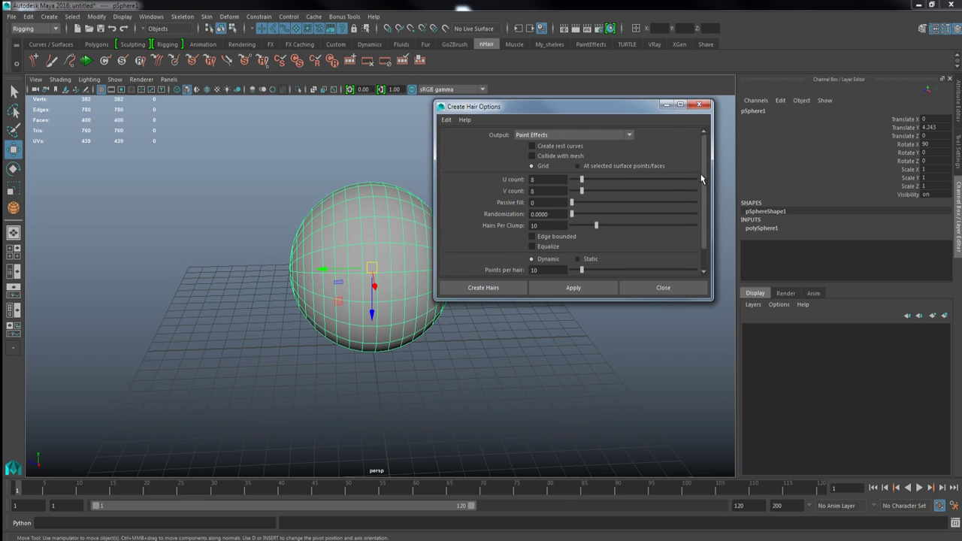
left_click(655, 293)
Switch to the FX menu set and open the nHair Create Hair options, enlarging the dialog to show every setting
left_click(34, 30)
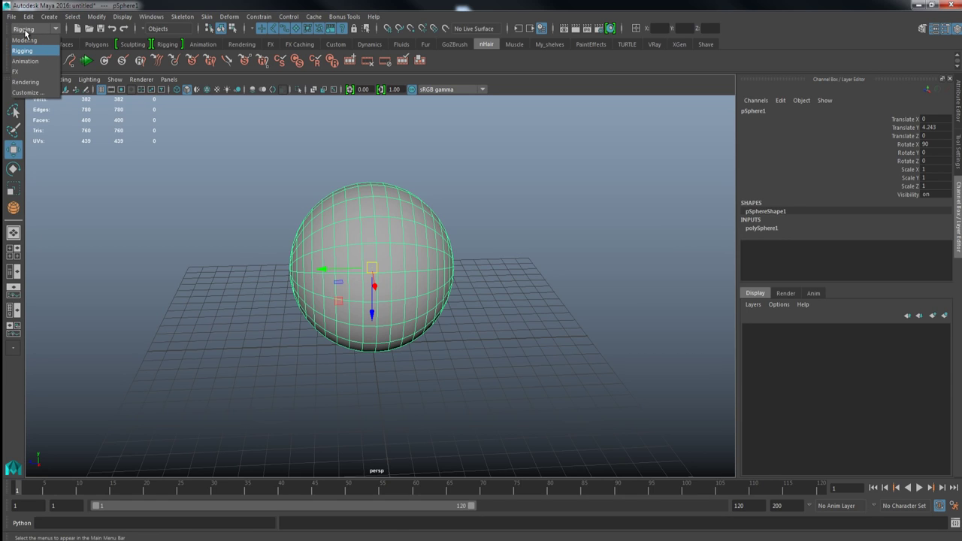
left_click(23, 72)
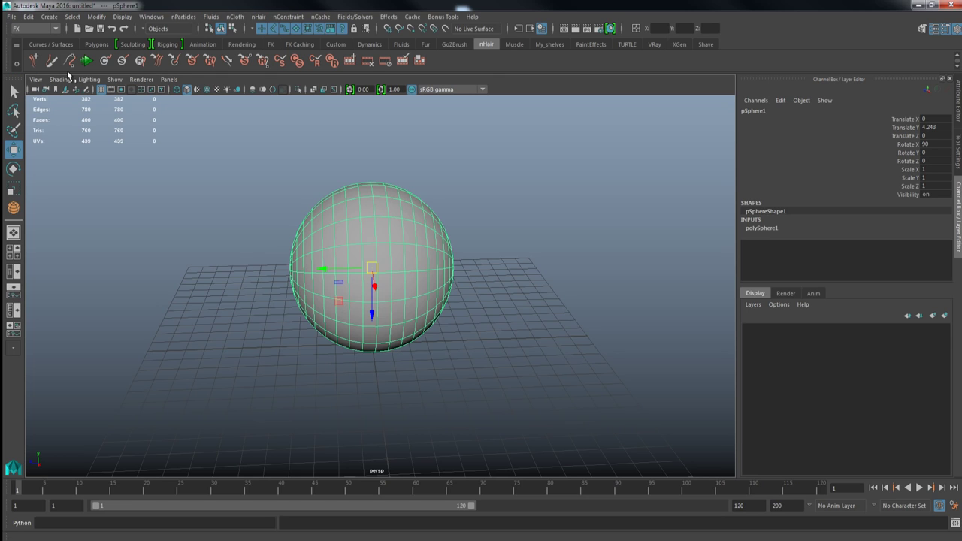
left_click(259, 18)
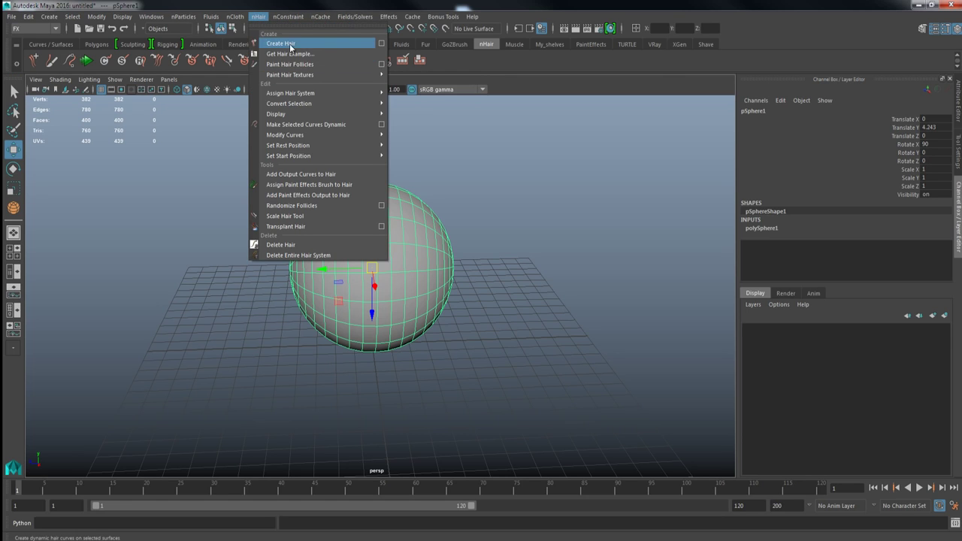
left_click(380, 45)
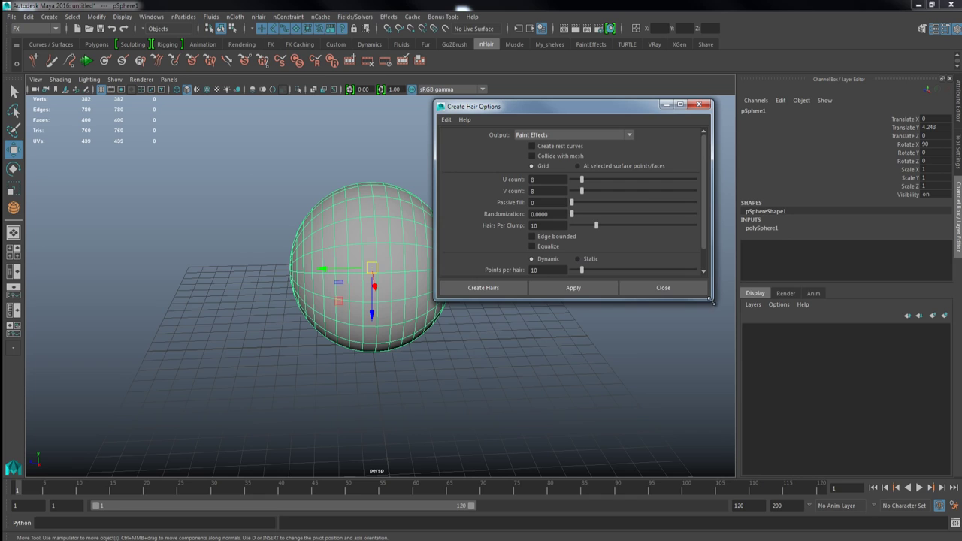
left_click_drag(712, 302, 740, 390)
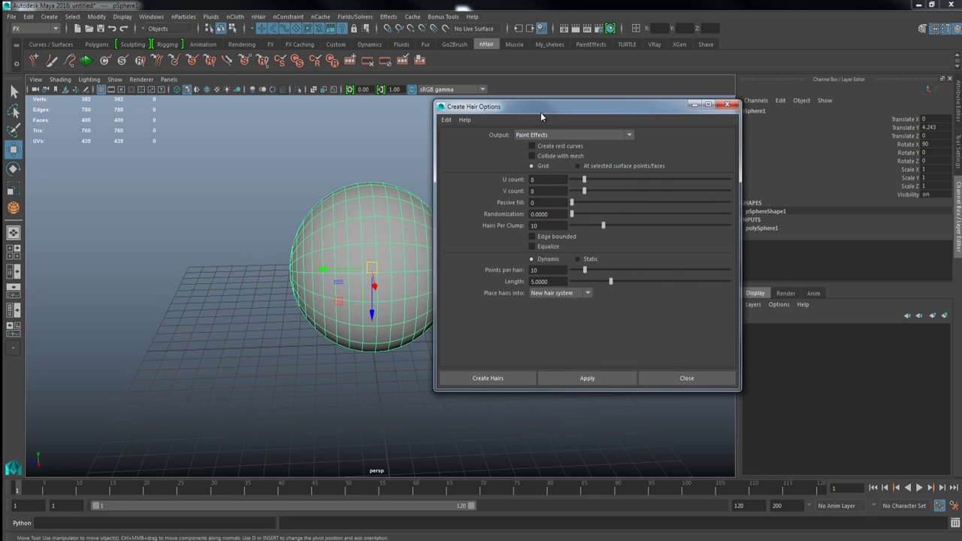
left_click_drag(541, 112, 577, 101)
Reset the Create Hair options to their default settings, keeping the Paint Effects output
left_click(584, 123)
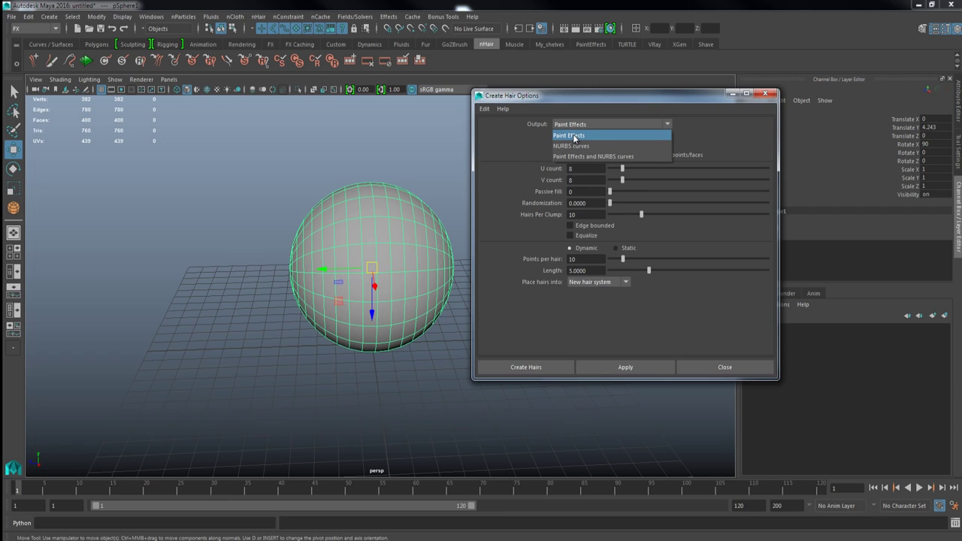
left_click(486, 112)
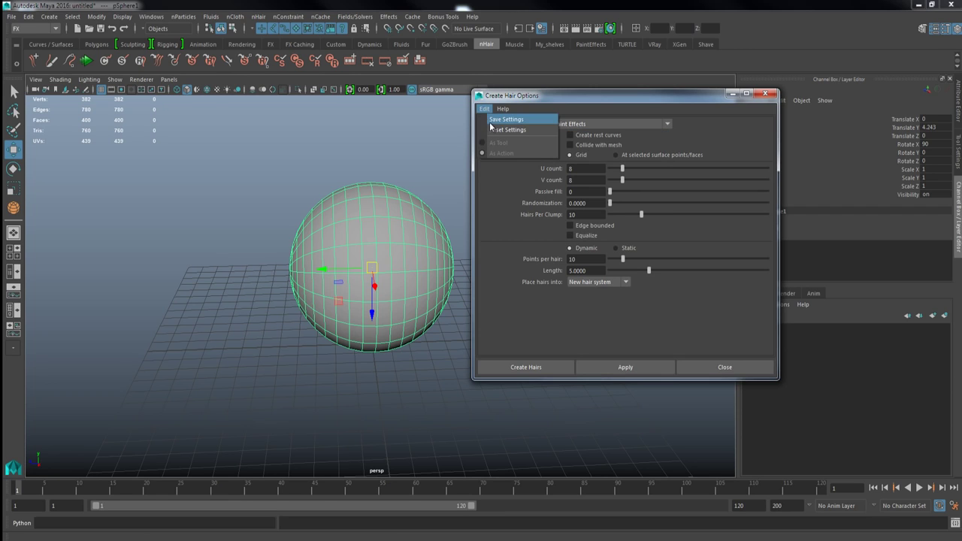
left_click(491, 128)
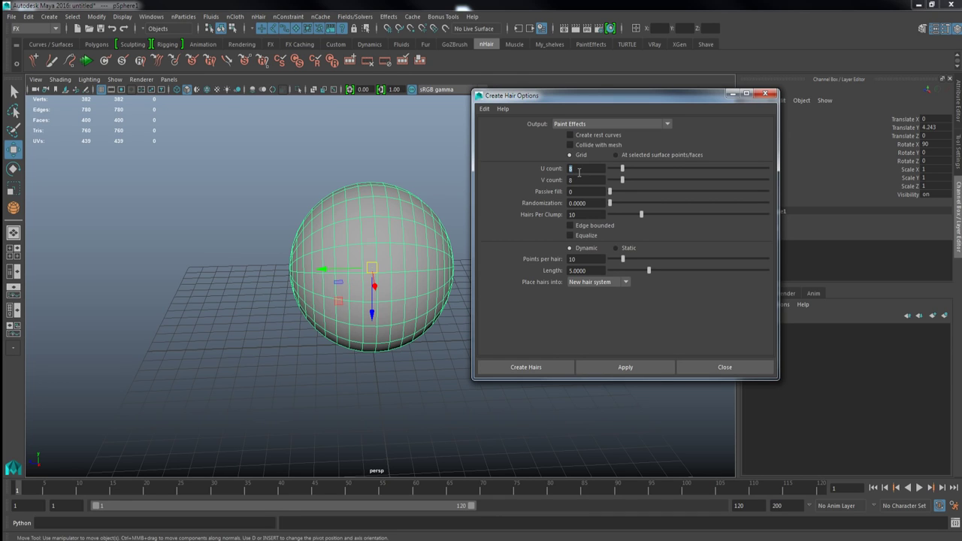
Create Paint Effects hair on the sphere with U count 8, V count 8 and length 5, leaving the options dialog open
key("Tab")
key("shift+Tab")
left_click(620, 366)
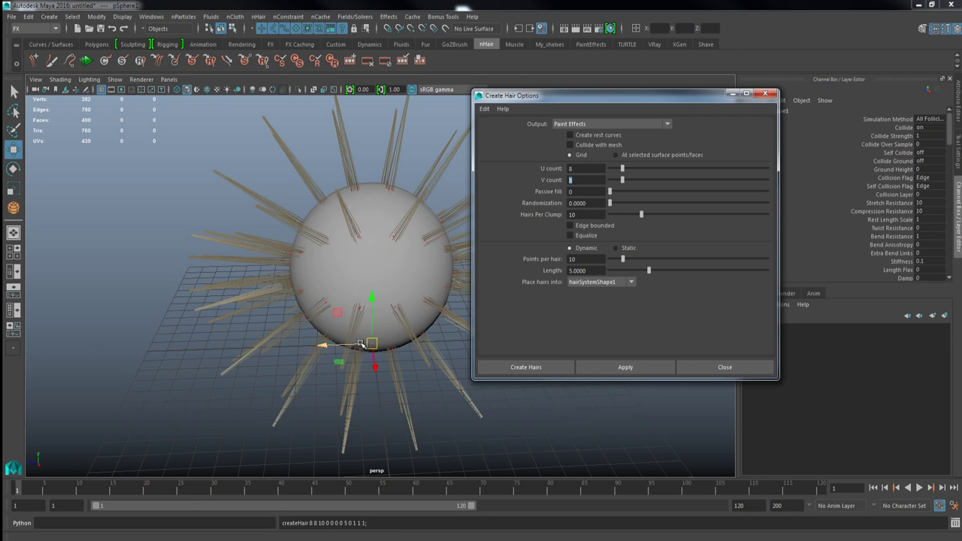
Examine how the U and V counts distribute the hair clumps around the sphere from several angles
left_click_drag(374, 238, 380, 253, "alt")
left_click_drag(372, 215, 372, 255, "alt")
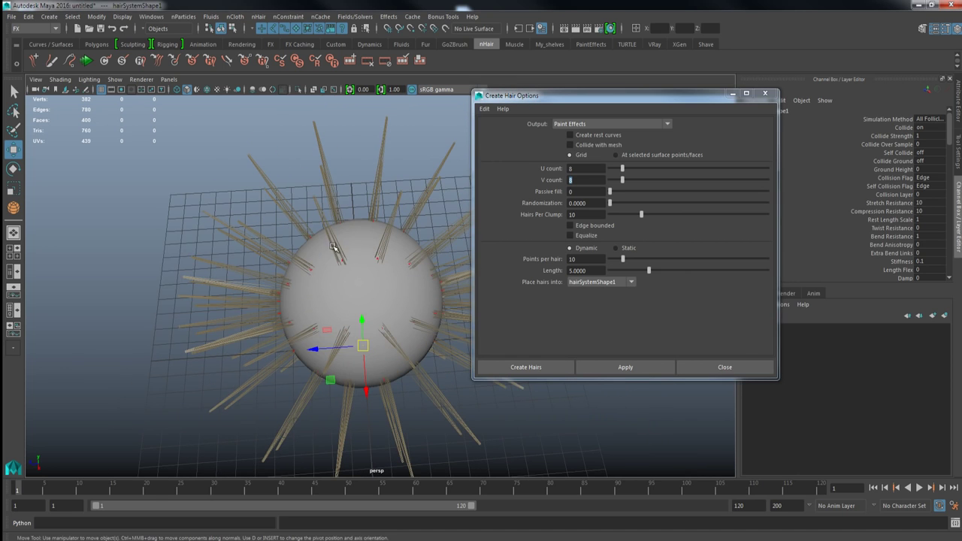
left_click_drag(352, 286, 439, 251, "alt")
left_click(580, 169)
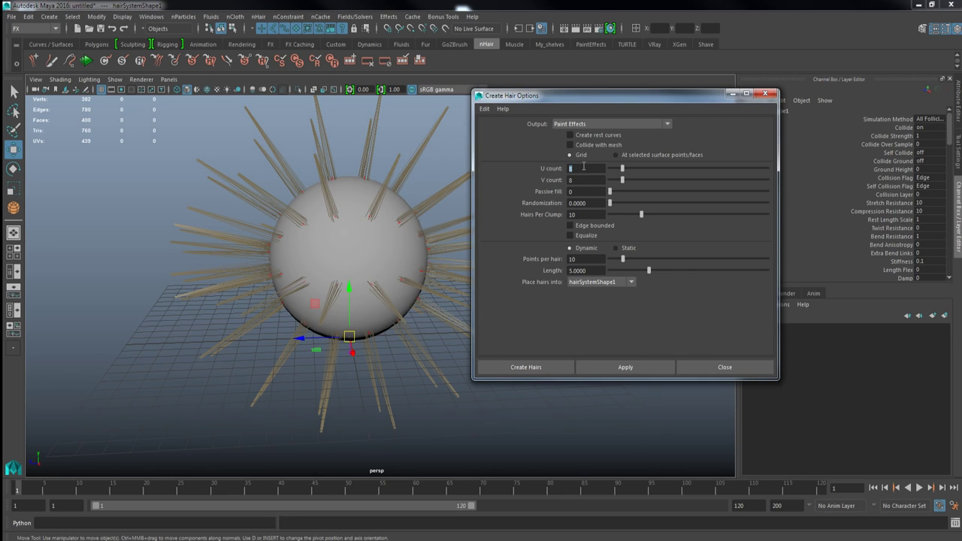
left_click_drag(406, 240, 377, 237, "alt")
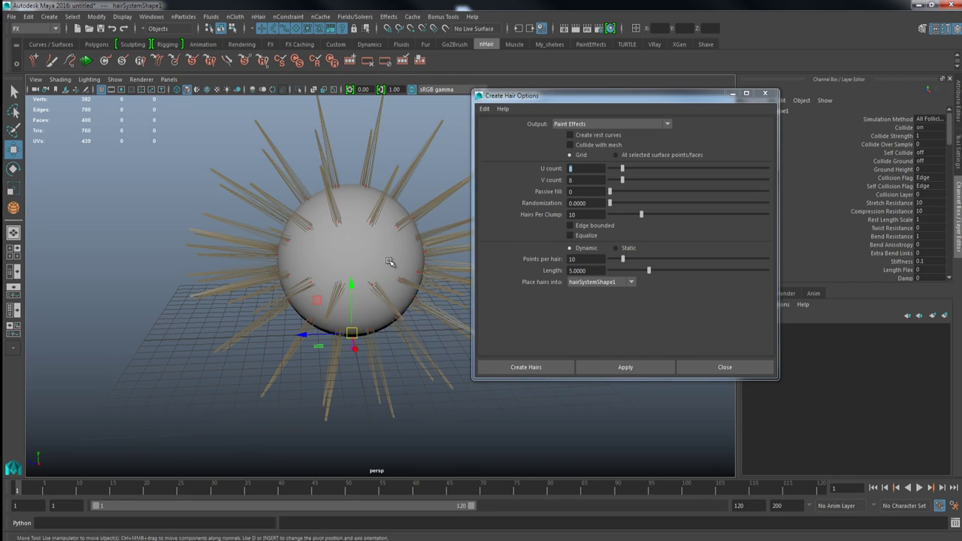
left_click_drag(314, 312, 317, 321, "alt")
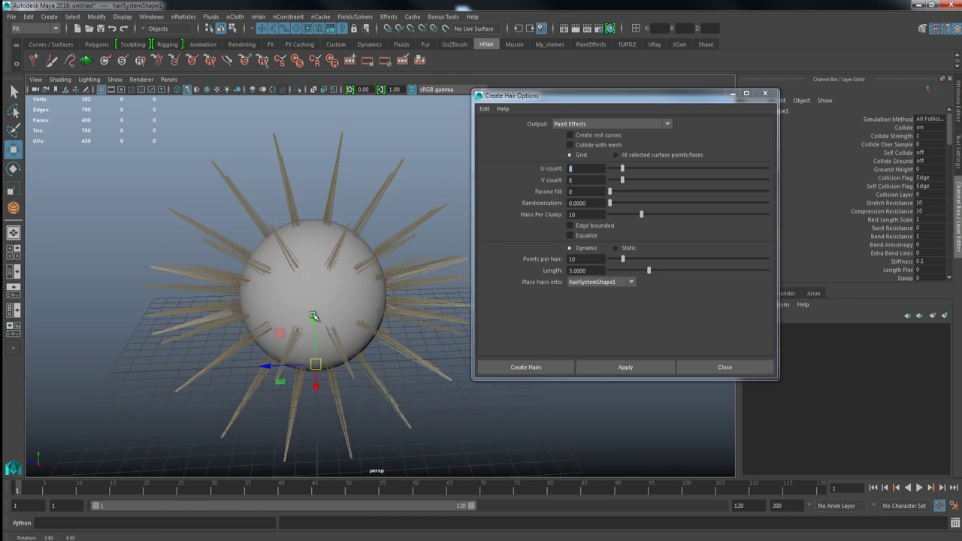
middle_click_drag(321, 315, 342, 305, "alt")
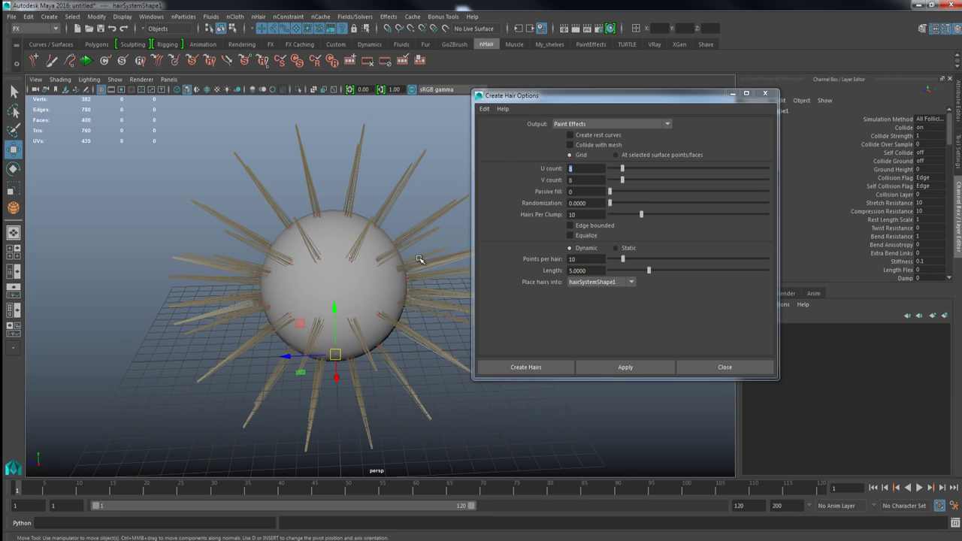
middle_click_drag(412, 262, 424, 267, "alt")
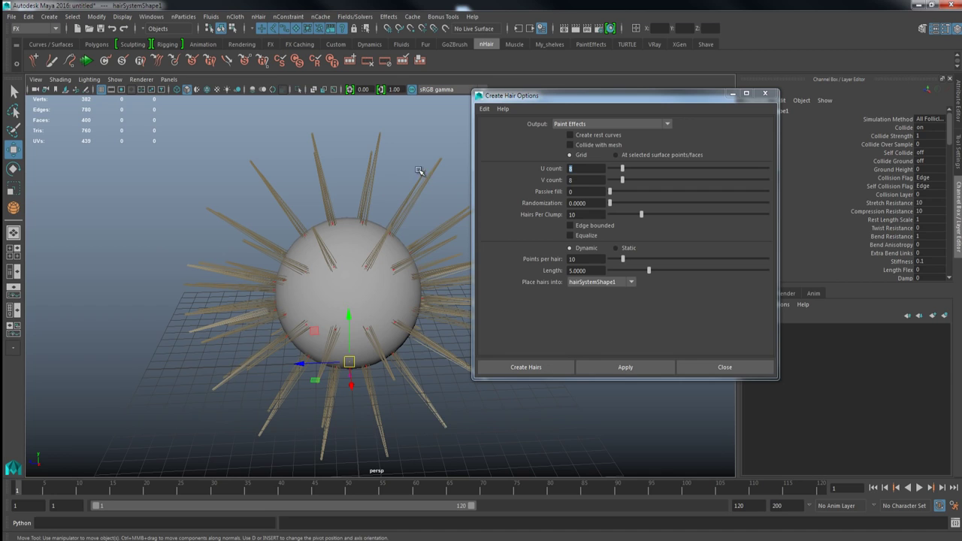
middle_click_drag(408, 204, 404, 160, "alt")
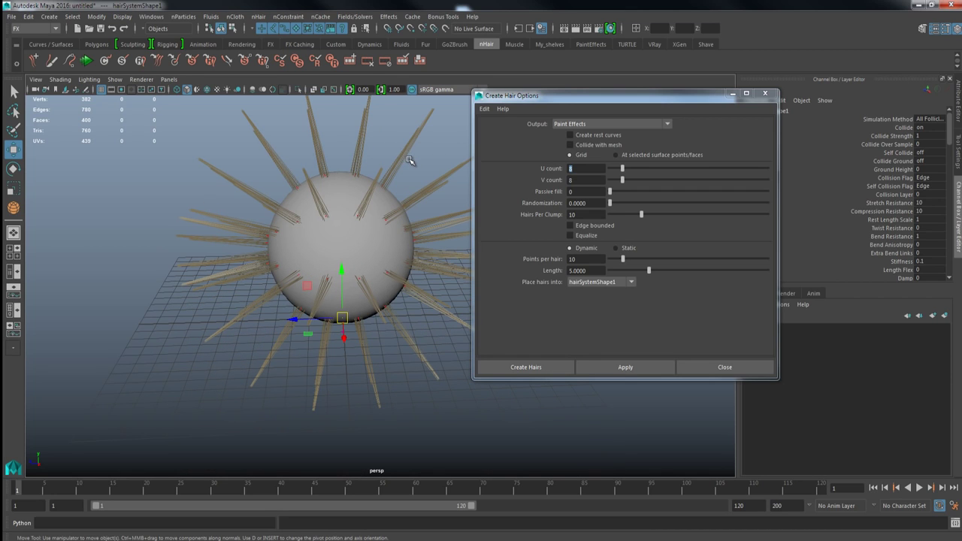
left_click_drag(402, 181, 362, 225, "alt")
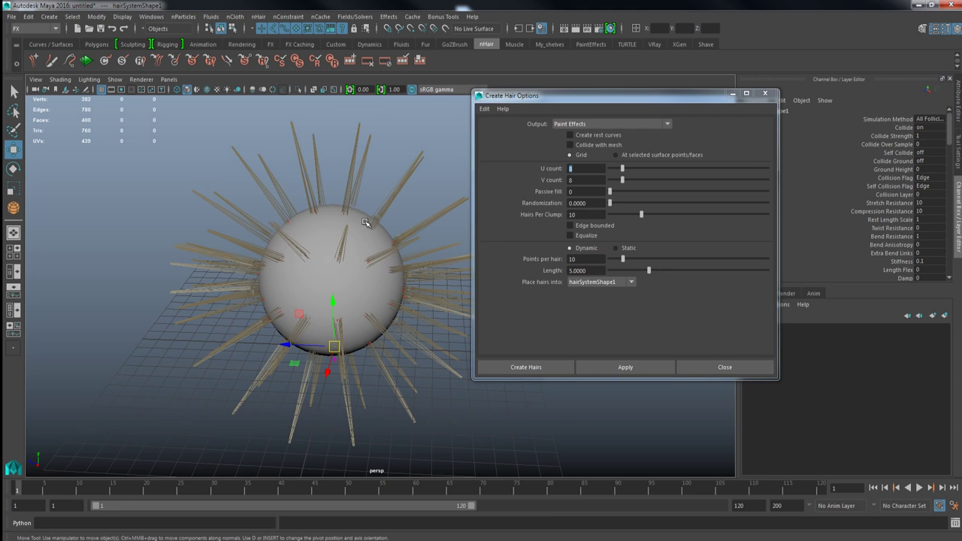
Undo the hair creation and select the bare sphere again
key("ctrl+z")
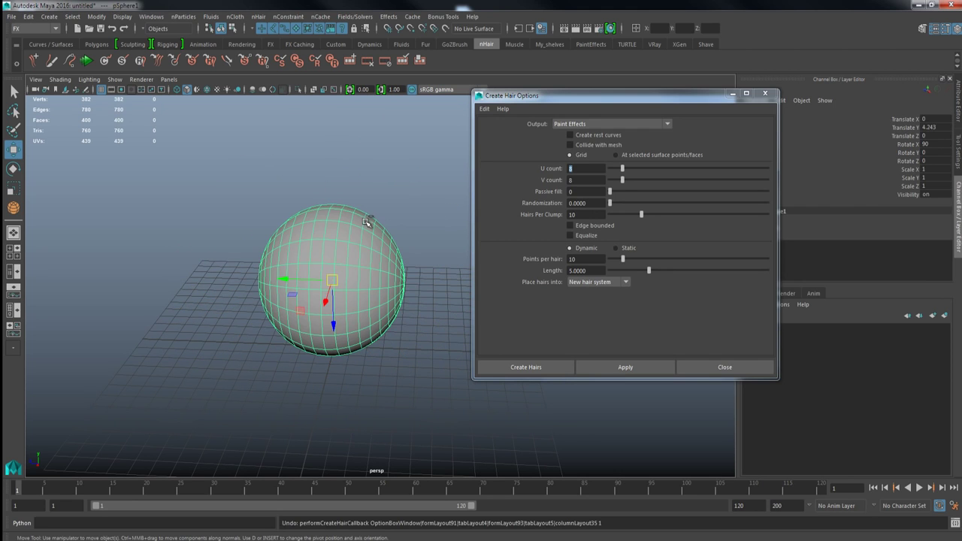
left_click(430, 171)
left_click_drag(369, 242, 387, 259, "alt")
left_click(349, 255)
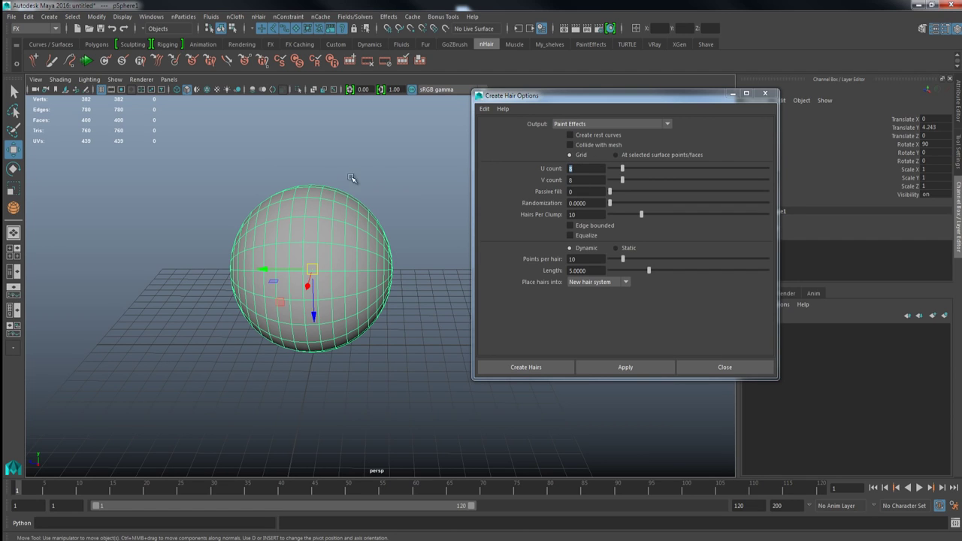
Select a block of faces on the sphere's upper part and set hair placement to At selected surface points/faces
left_click_drag(331, 181, 304, 205, "alt")
right_click_drag(303, 205, 305, 220)
left_click_drag(278, 166, 311, 290)
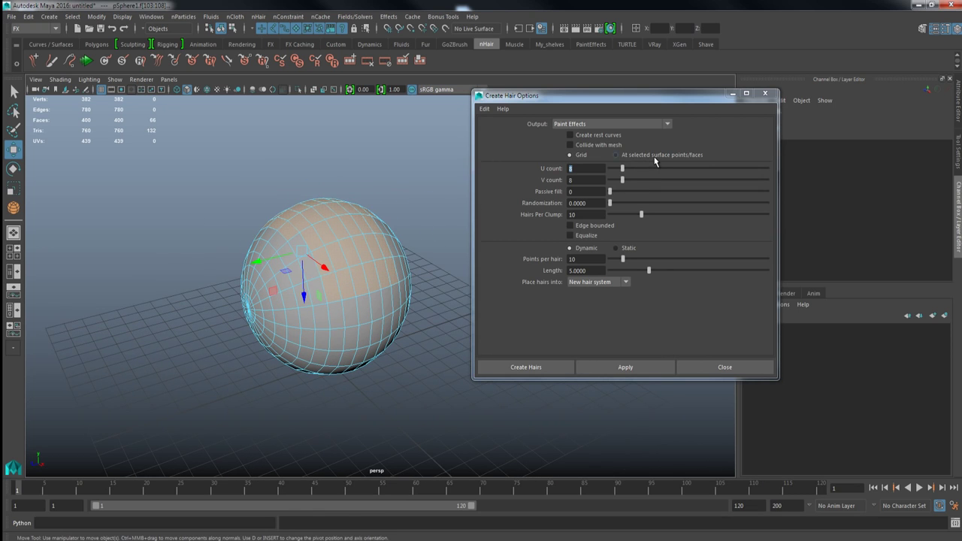
left_click(652, 156)
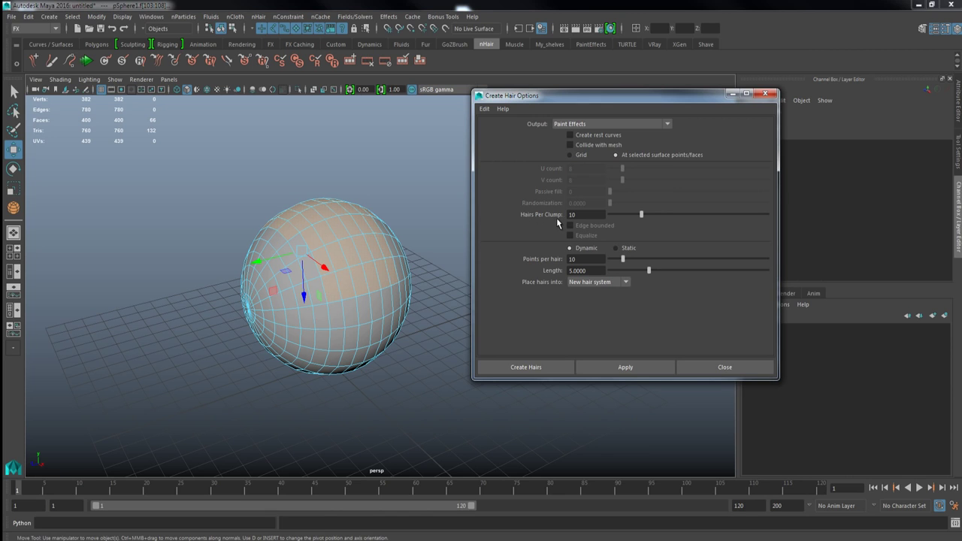
Deselect the unwanted faces at one side of the sphere's face selection, keeping a patch over the top
left_click_drag(386, 221, 347, 260, "alt")
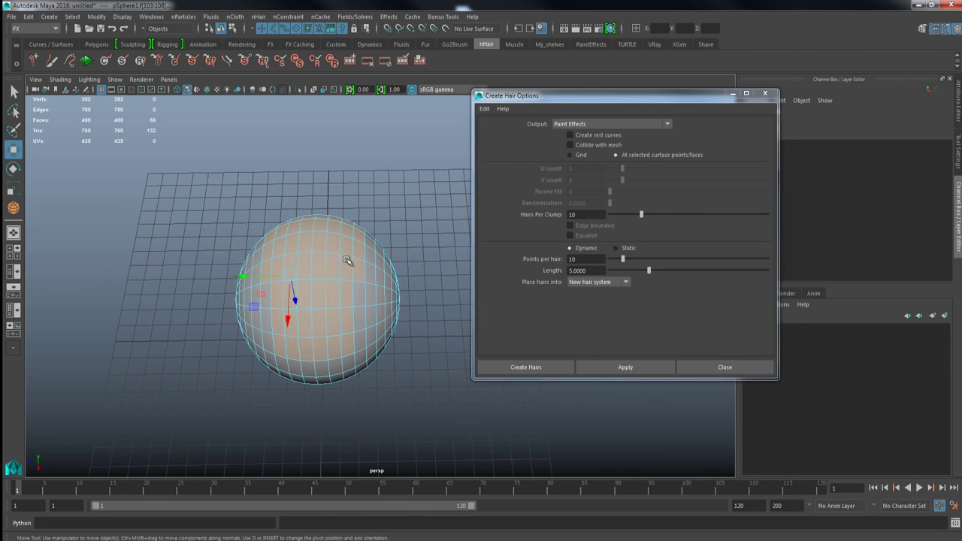
right_click_drag(347, 260, 384, 272, "alt")
left_click_drag(401, 278, 360, 207, "ctrl")
left_click_drag(369, 274, 412, 303, "alt")
left_click_drag(368, 350, 429, 343, "alt")
right_click_drag(429, 343, 400, 350, "alt")
left_click_drag(400, 350, 374, 287, "alt")
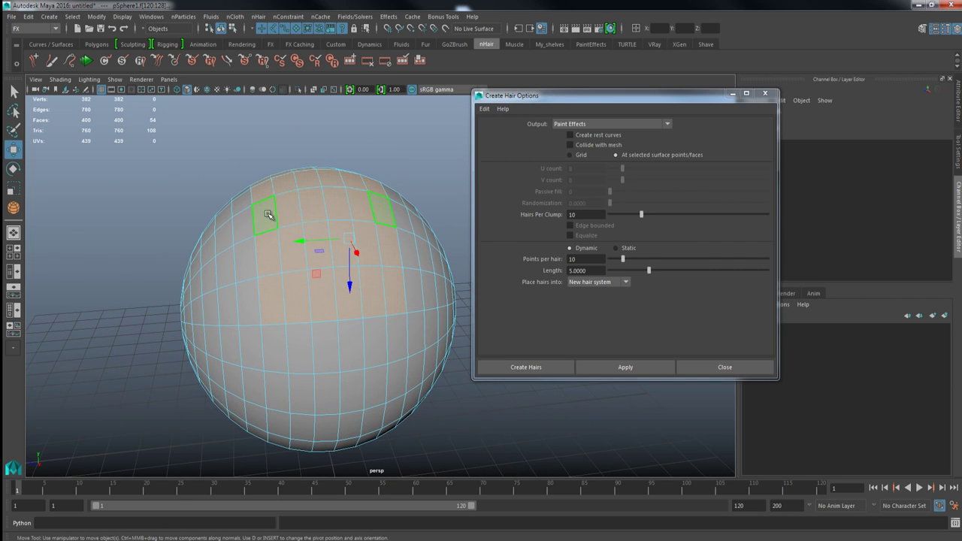
Create Paint Effects hair on the selected faces with 10 hairs per clump, 10 points per hair and length 5
double_click(587, 214)
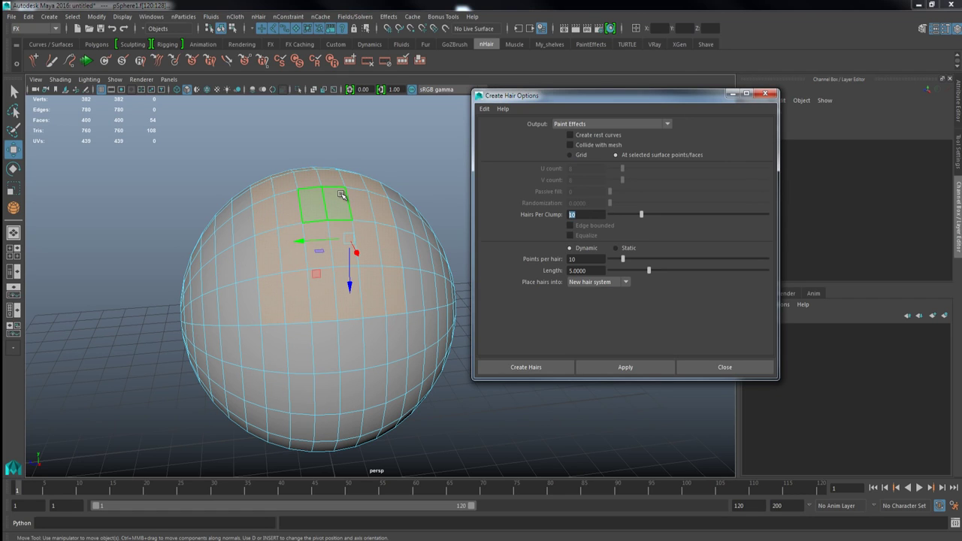
left_click_drag(379, 201, 370, 299, "alt")
left_click(623, 366)
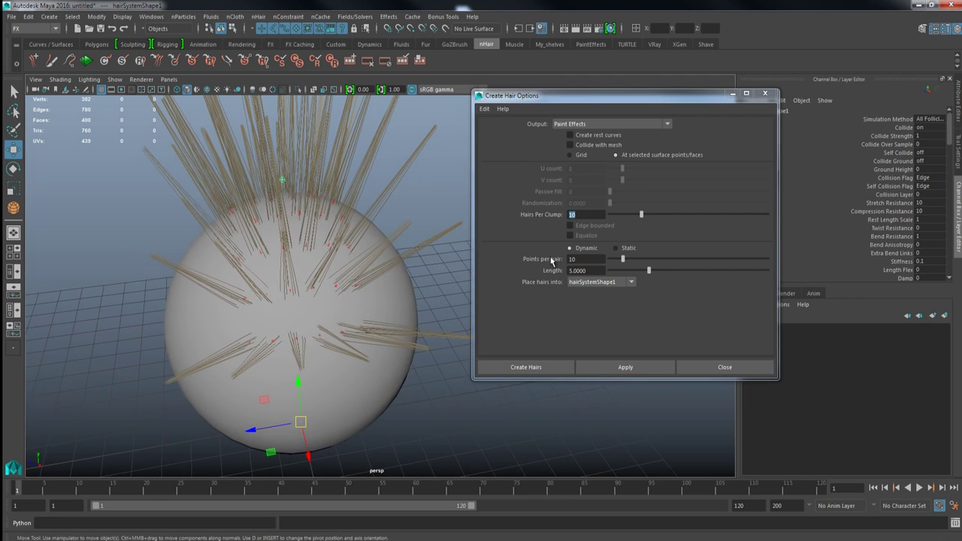
Examine the hair strands' points and length from several angles and undo the hair creation
left_click(585, 258)
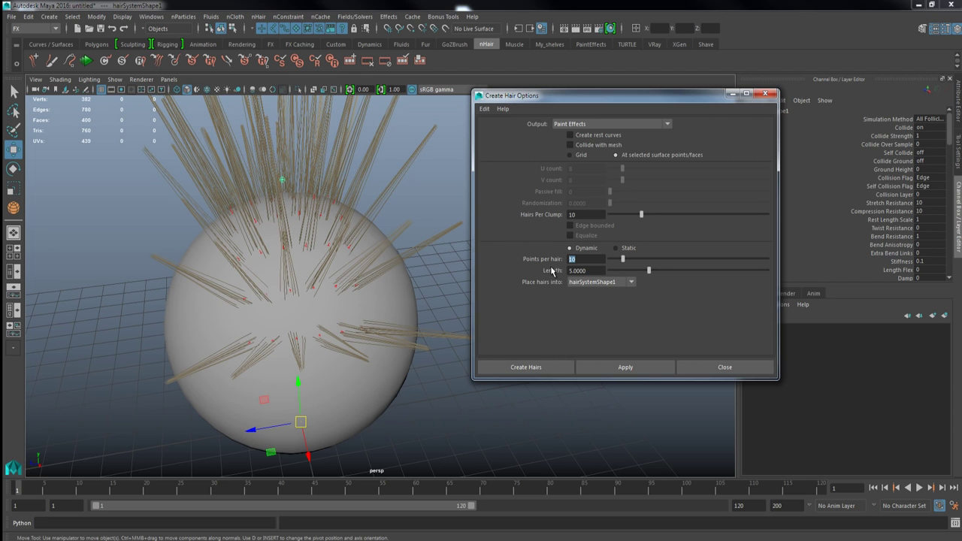
left_click_drag(347, 257, 379, 221, "alt")
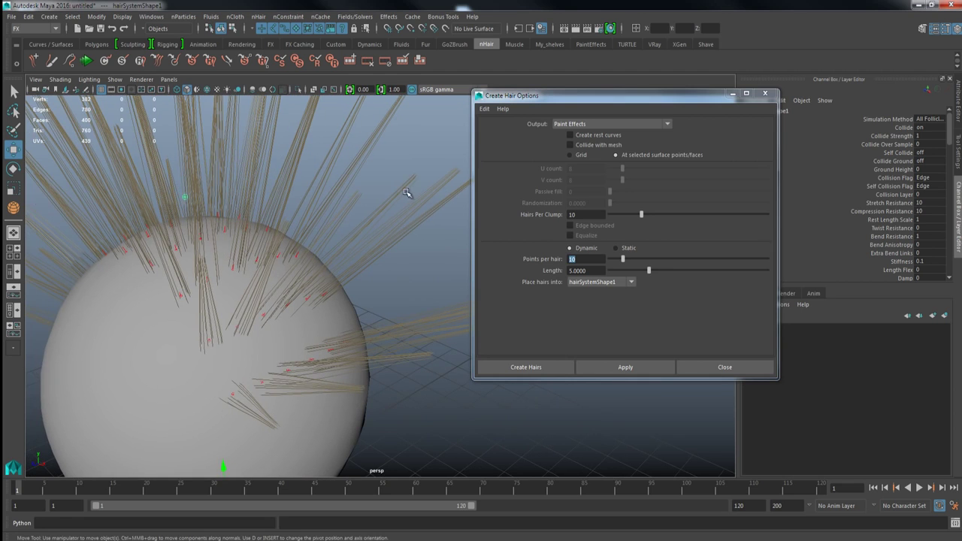
left_click_drag(326, 268, 393, 203, "alt")
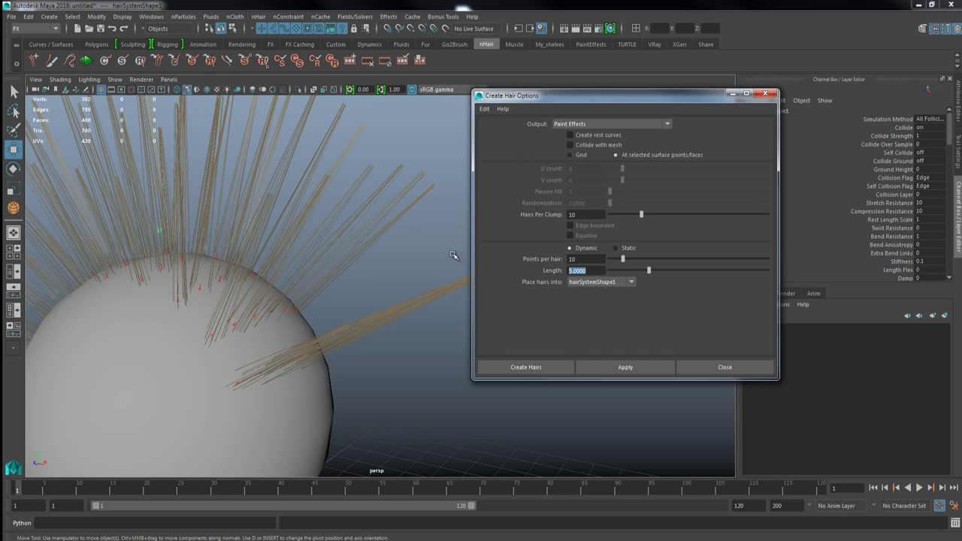
middle_click_drag(320, 284, 349, 269, "alt")
right_click_drag(349, 269, 189, 215, "alt")
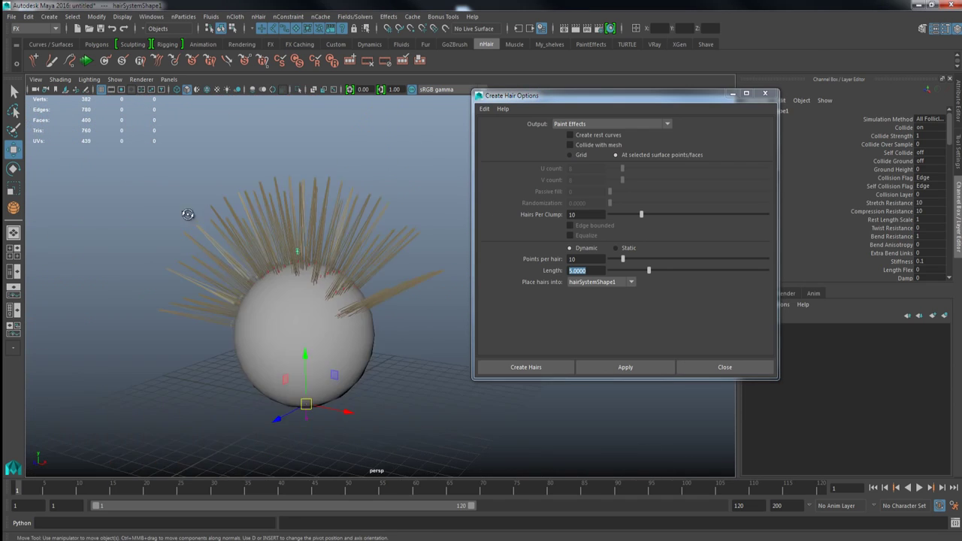
left_click_drag(189, 215, 123, 212, "alt")
right_click_drag(122, 212, 230, 253, "alt")
middle_click_drag(230, 253, 334, 269, "alt")
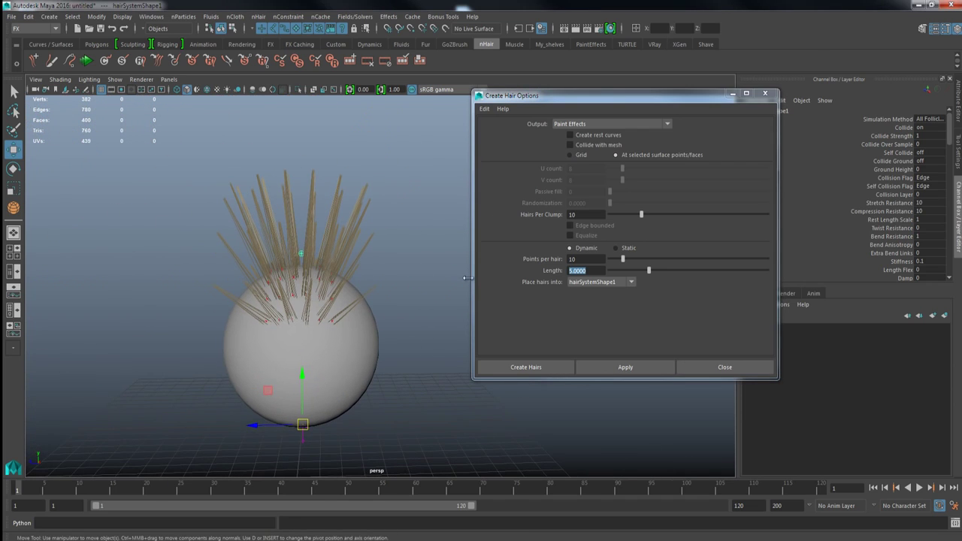
right_click_drag(382, 297, 412, 303, "alt")
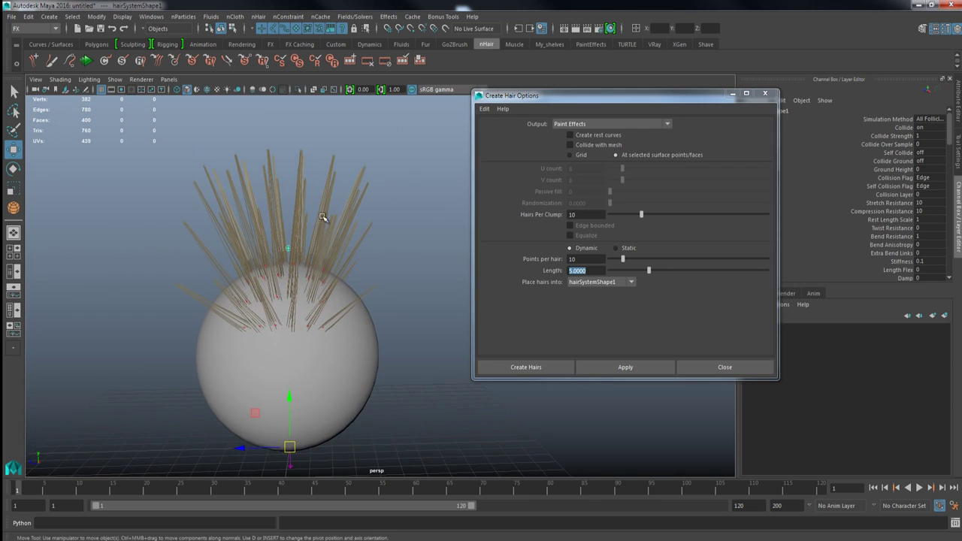
key("ctrl+z")
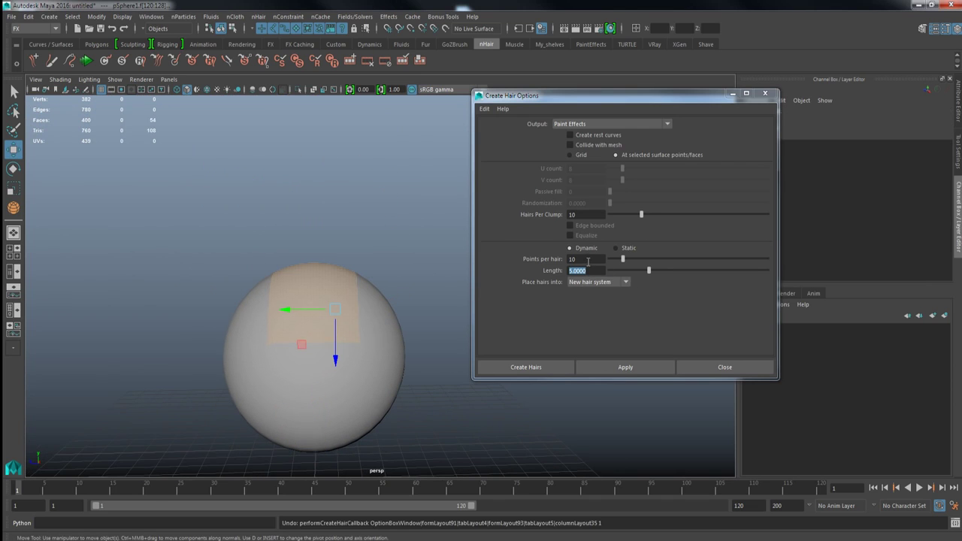
Try creating the hair on the selected faces with Hairs Per Clump at 1, and undo it
double_click(584, 215)
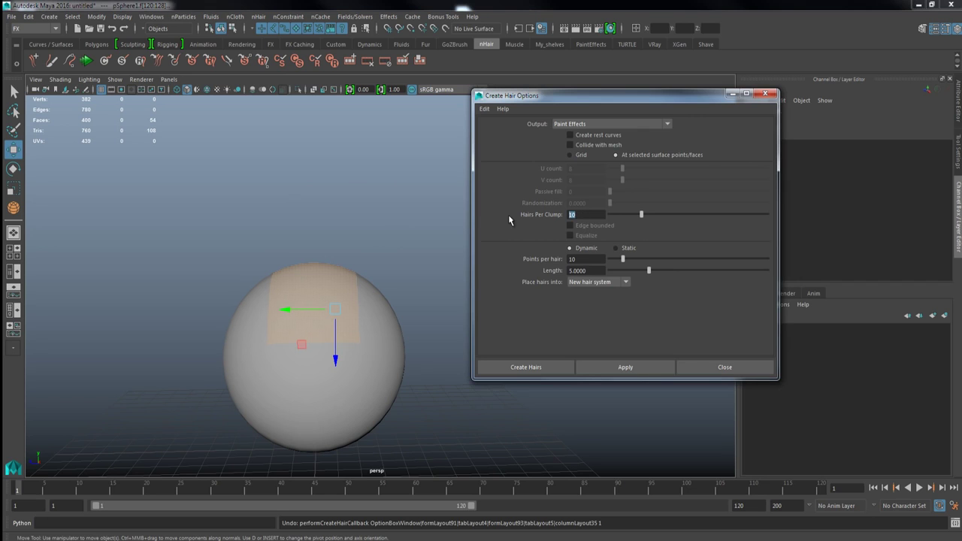
type("1")
key("Return")
left_click(622, 366)
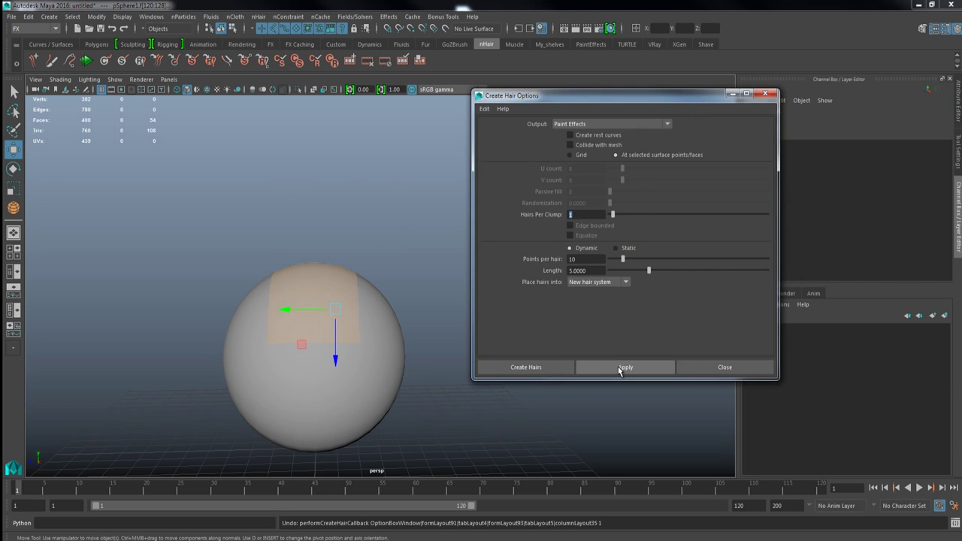
left_click_drag(296, 282, 403, 363, "alt")
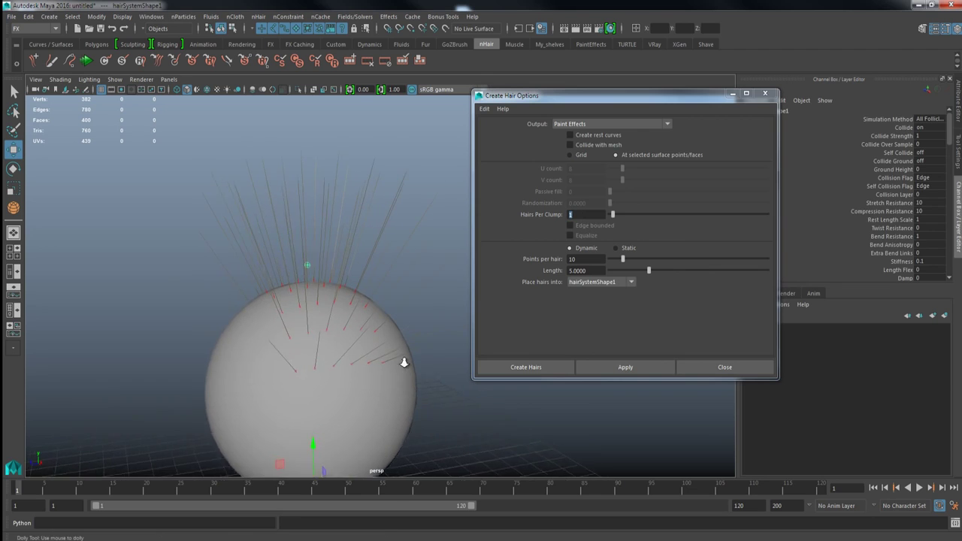
right_click_drag(404, 363, 336, 376, "alt")
key("ctrl+z")
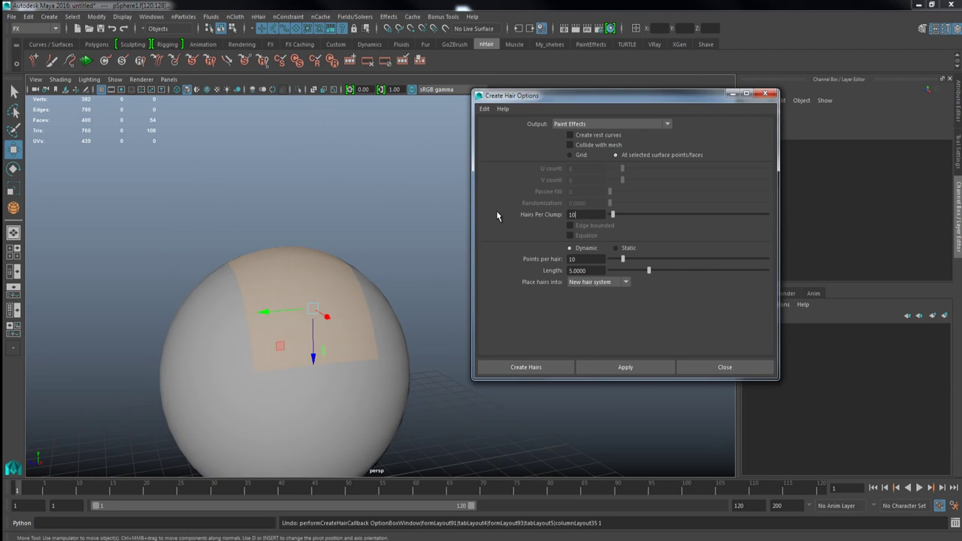
Try creating the hair with 10 hairs per clump and a length of 1, inspect it and undo it
key("Tab")
type("10")
double_click(577, 270)
type("1")
key("Return")
left_click(616, 365)
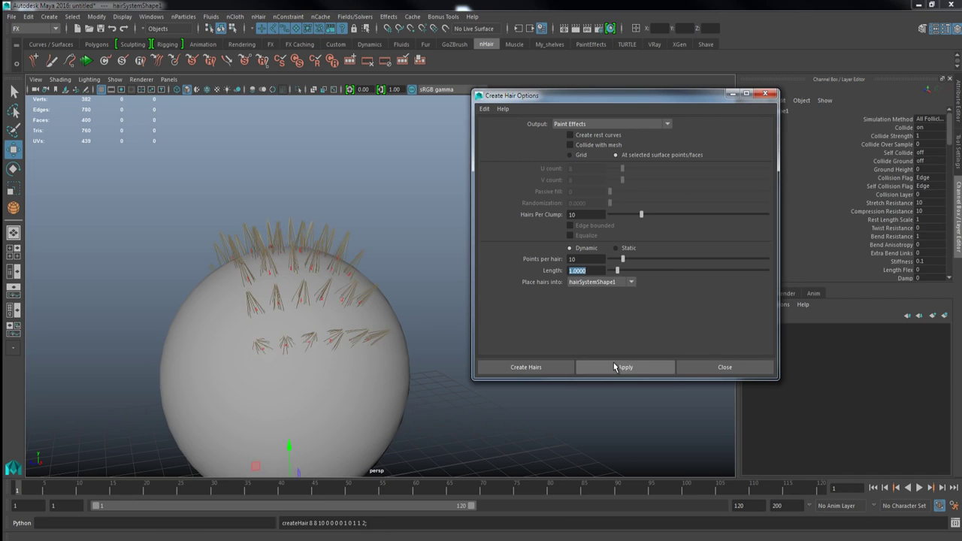
left_click_drag(353, 309, 404, 312, "alt")
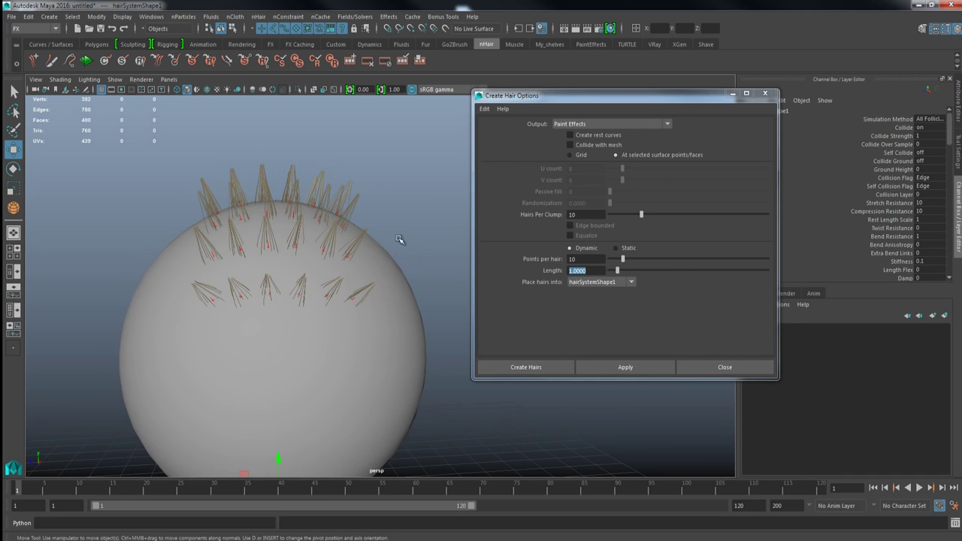
left_click(589, 259)
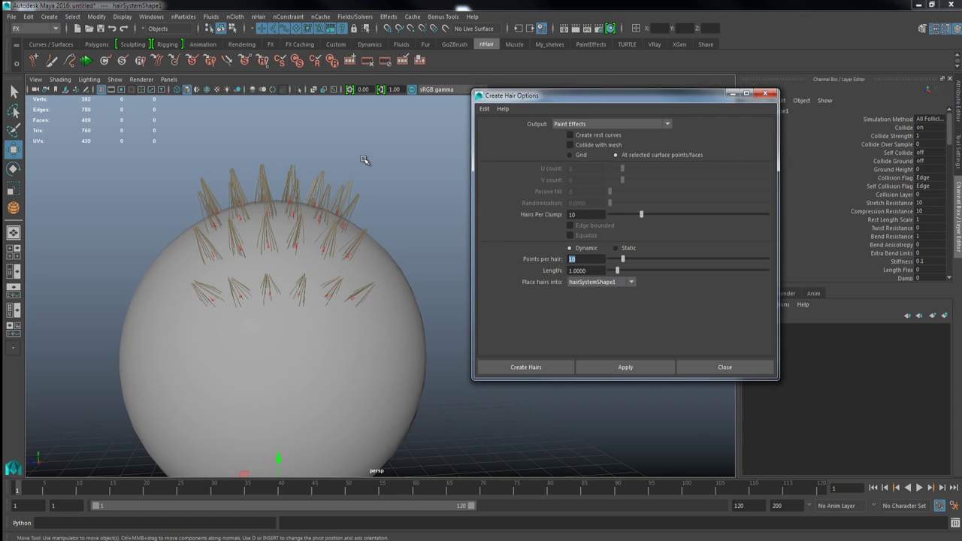
left_click_drag(300, 243, 456, 276, "alt")
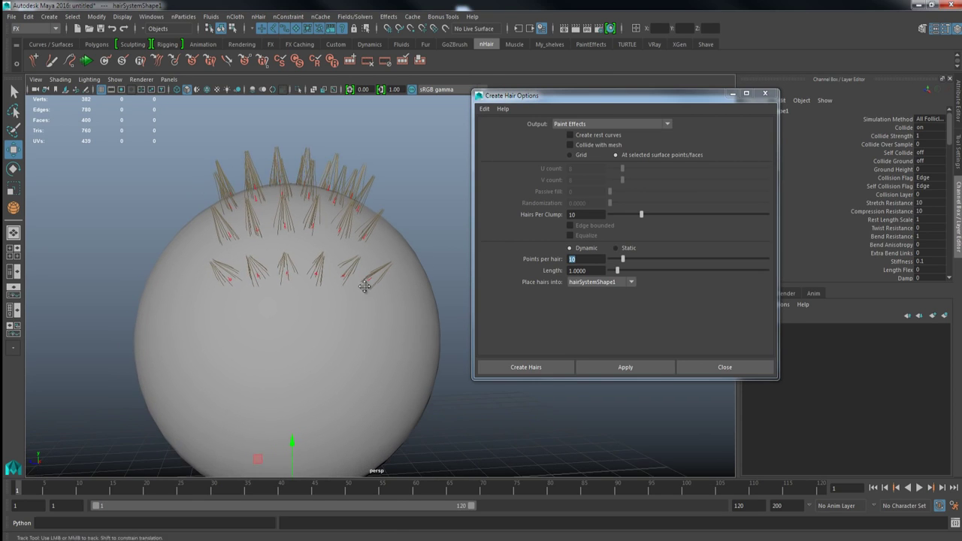
left_click_drag(365, 286, 421, 310, "alt")
key("ctrl+z")
Set the hair length to 5 and create the hair on the selected faces, closing the options dialog
left_click_drag(590, 272, 432, 265)
type("5")
key("Return")
left_click(532, 364)
left_click(535, 366)
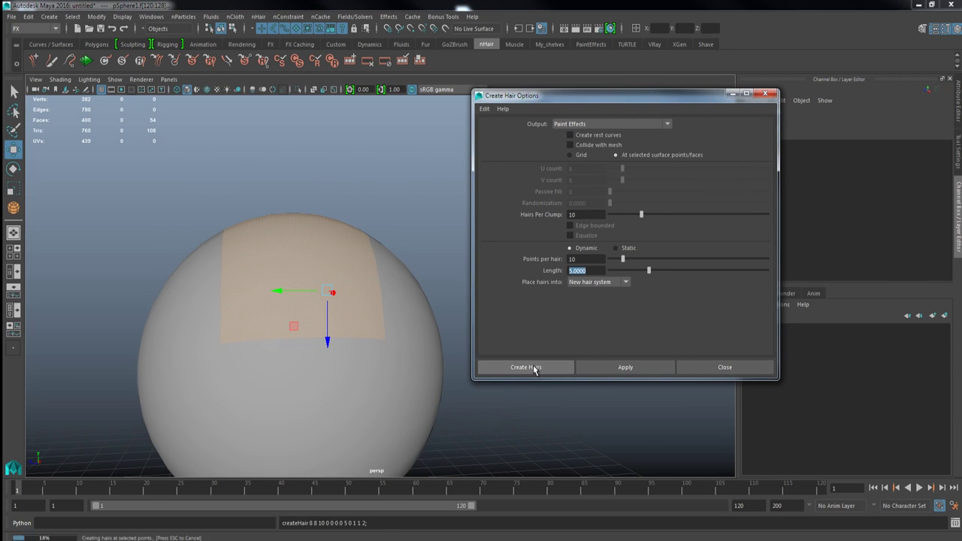
right_click_drag(458, 222, 416, 254, "alt")
middle_click_drag(415, 254, 474, 257, "alt")
left_click_drag(474, 258, 476, 268, "alt")
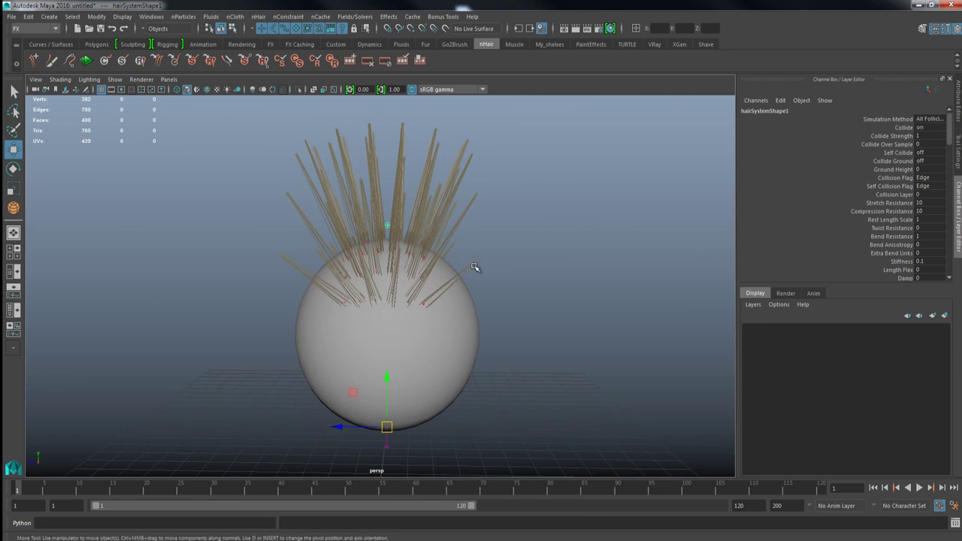
middle_click_drag(494, 276, 475, 285, "alt")
Play the hair simulation twice, rewinding to frame 1 each time, and inspect the hair from several angles
left_click(919, 488)
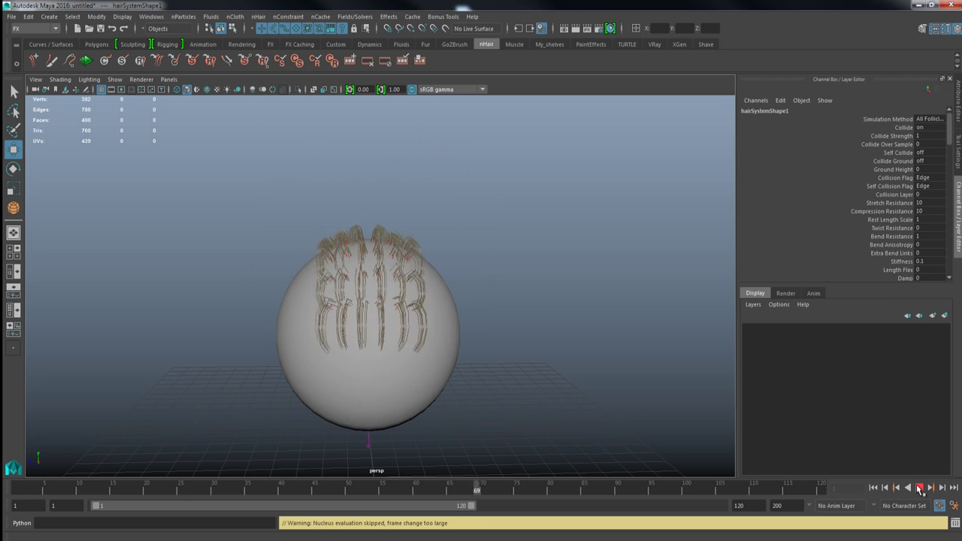
left_click(919, 488)
left_click(873, 488)
left_click_drag(614, 364, 471, 276, "alt")
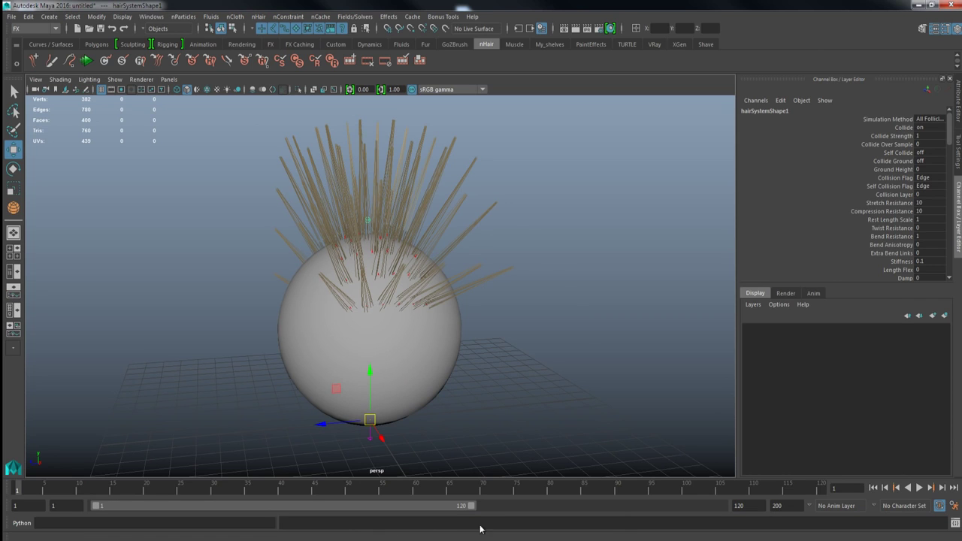
left_click(919, 488)
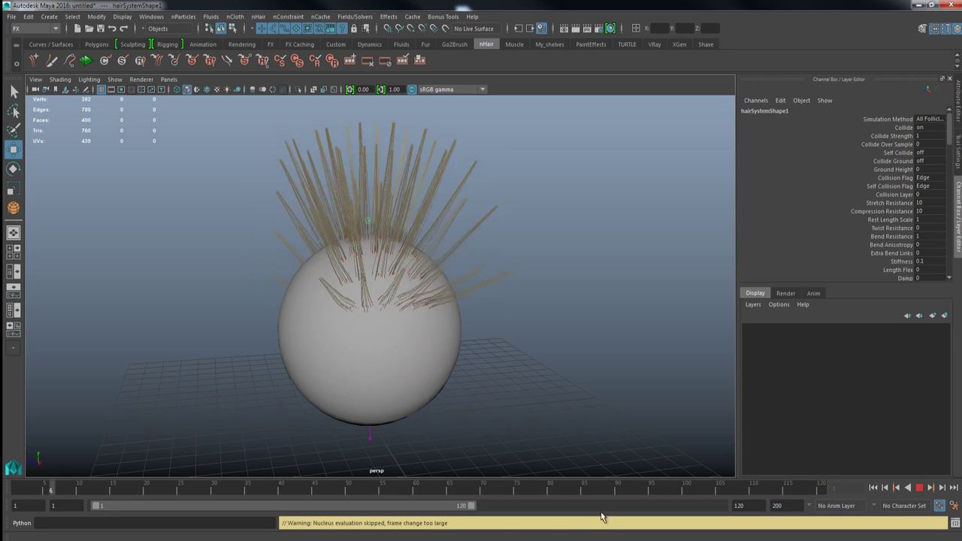
left_click(918, 487)
left_click(882, 487)
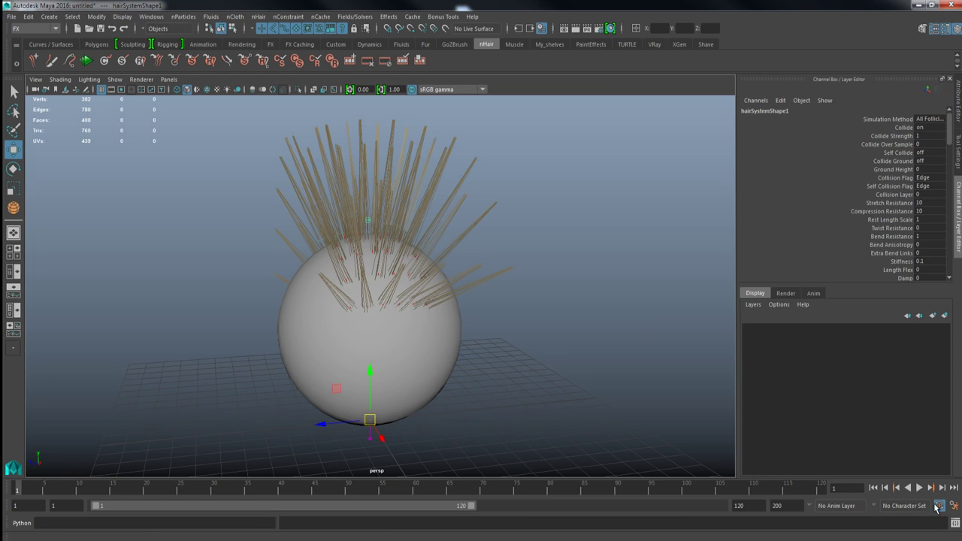
left_click_drag(489, 313, 421, 232, "alt")
left_click_drag(397, 199, 321, 220, "alt")
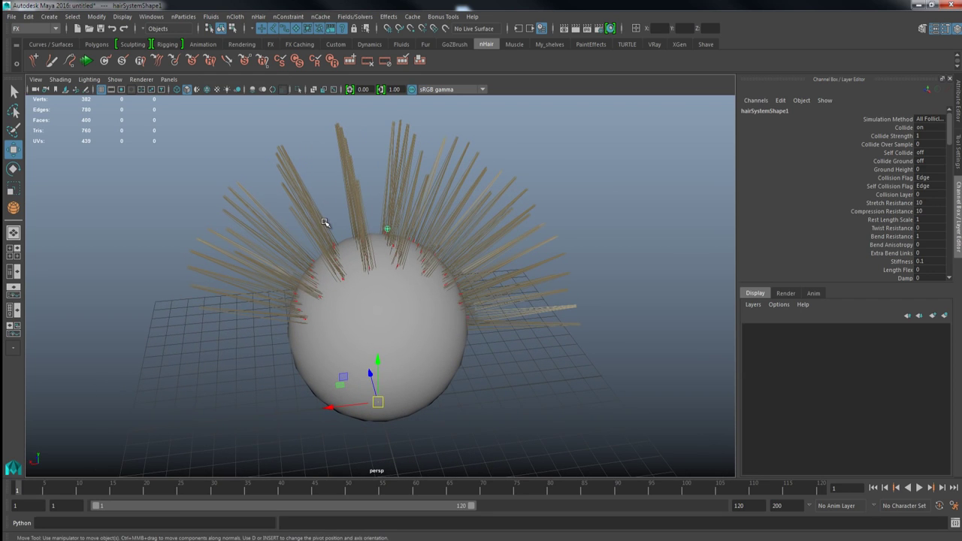
left_click_drag(370, 303, 412, 321, "alt")
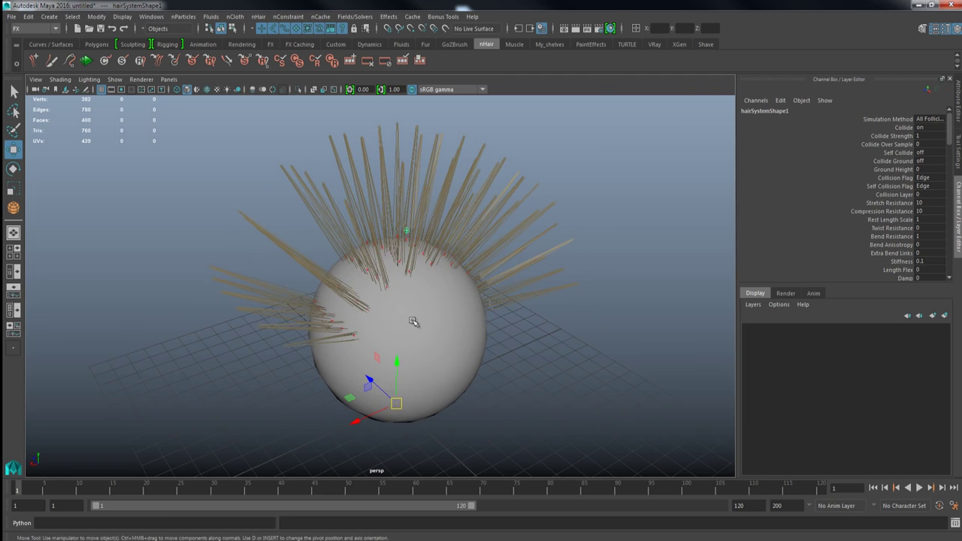
Set the playback speed to Play every frame in the Time Slider preferences and save the preferences
left_click(954, 507)
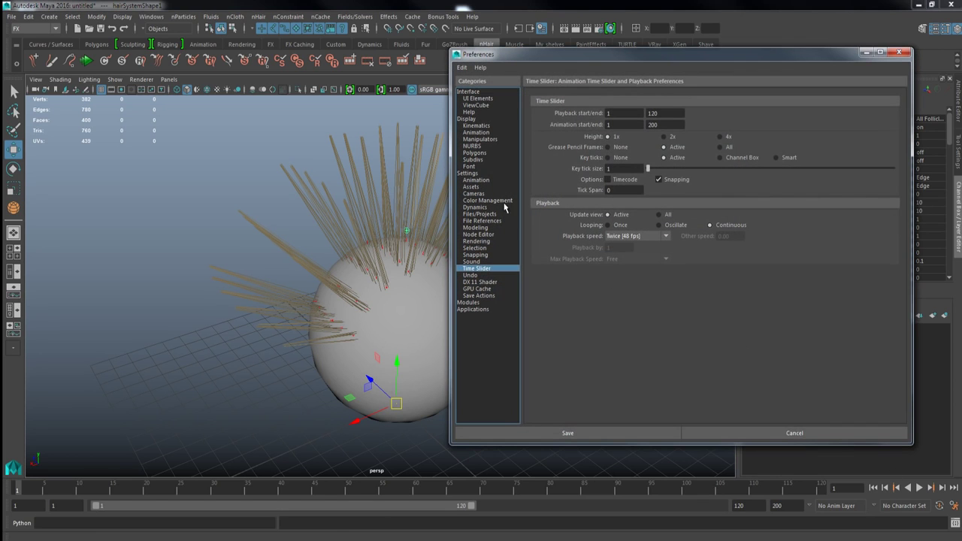
left_click(468, 174)
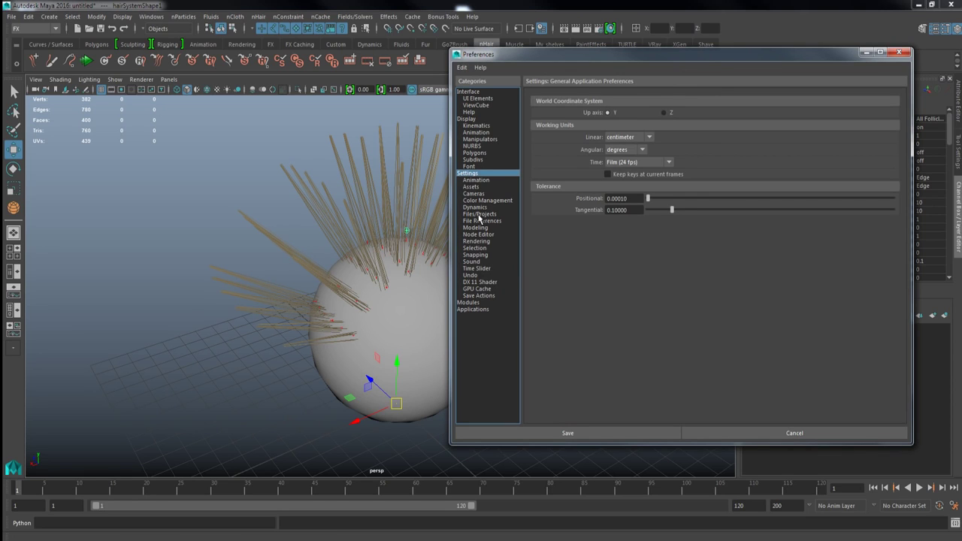
left_click(470, 275)
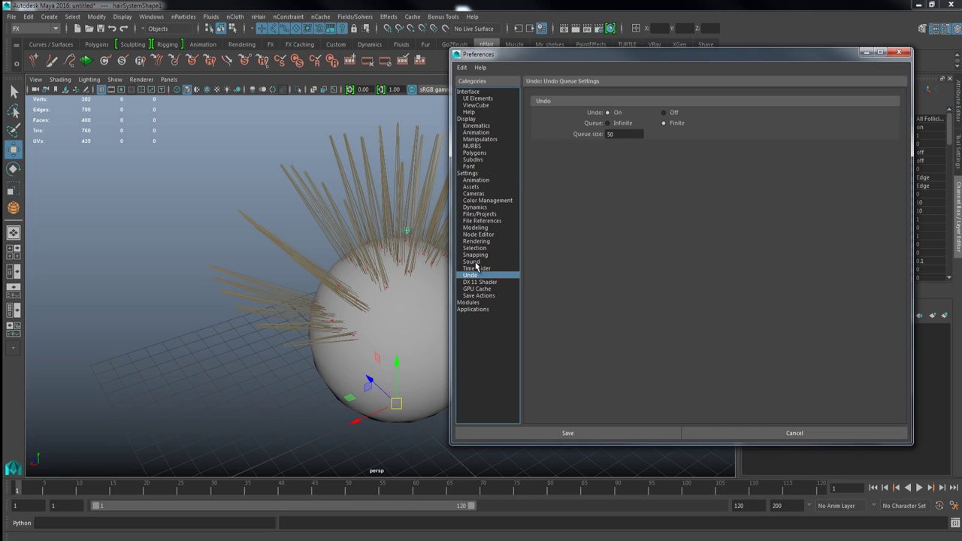
left_click(477, 268)
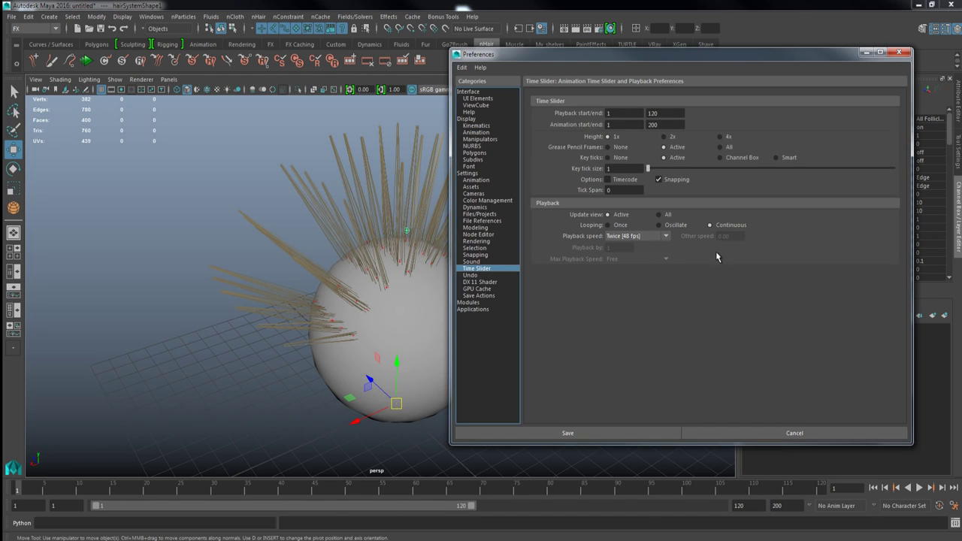
left_click(633, 236)
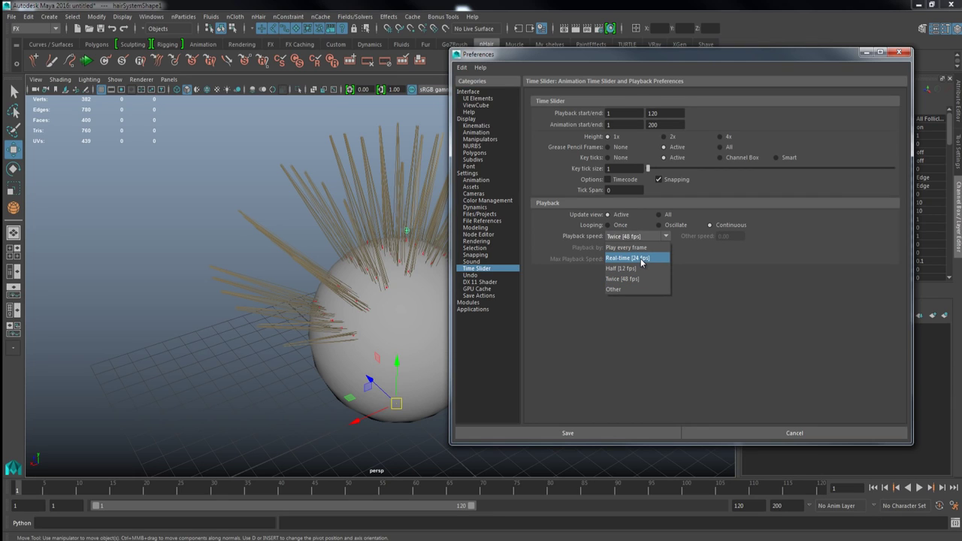
left_click(646, 263)
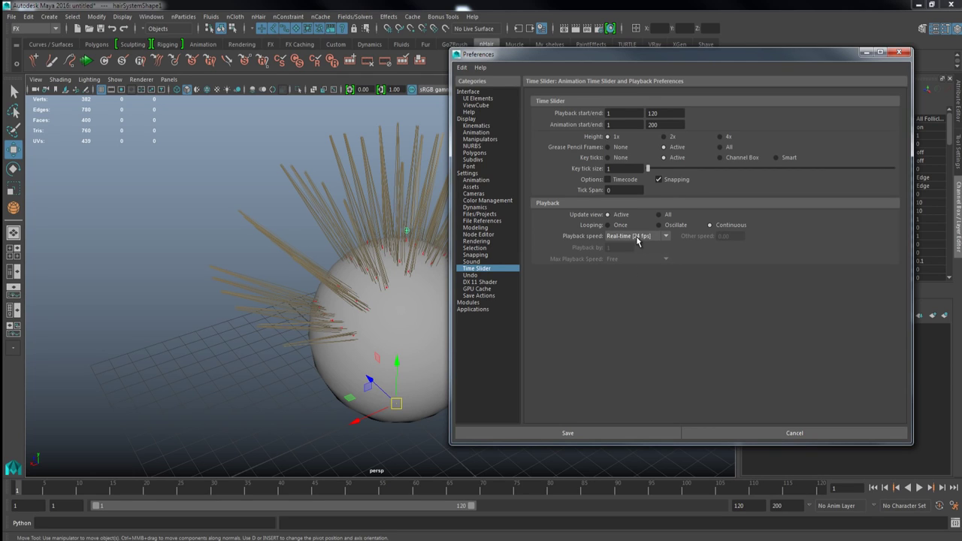
left_click(636, 238)
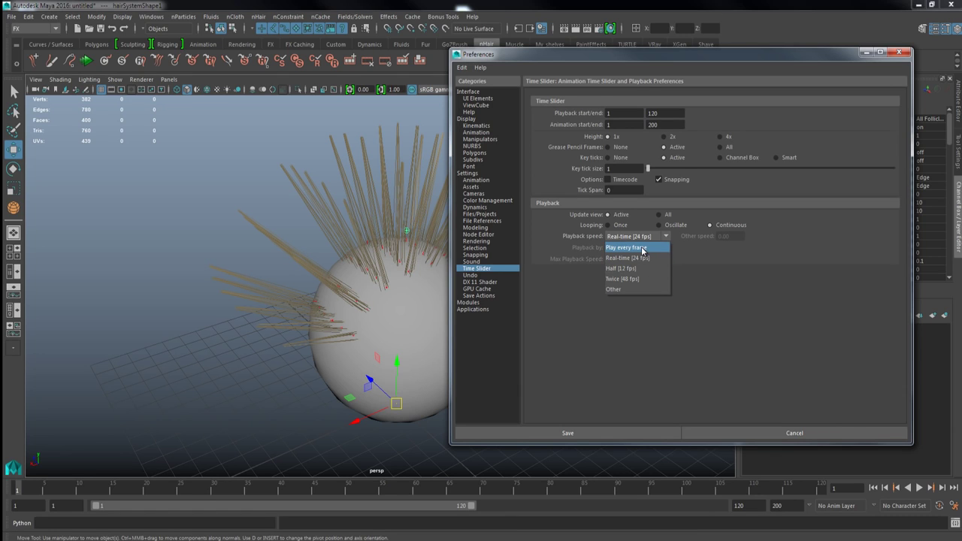
left_click(642, 248)
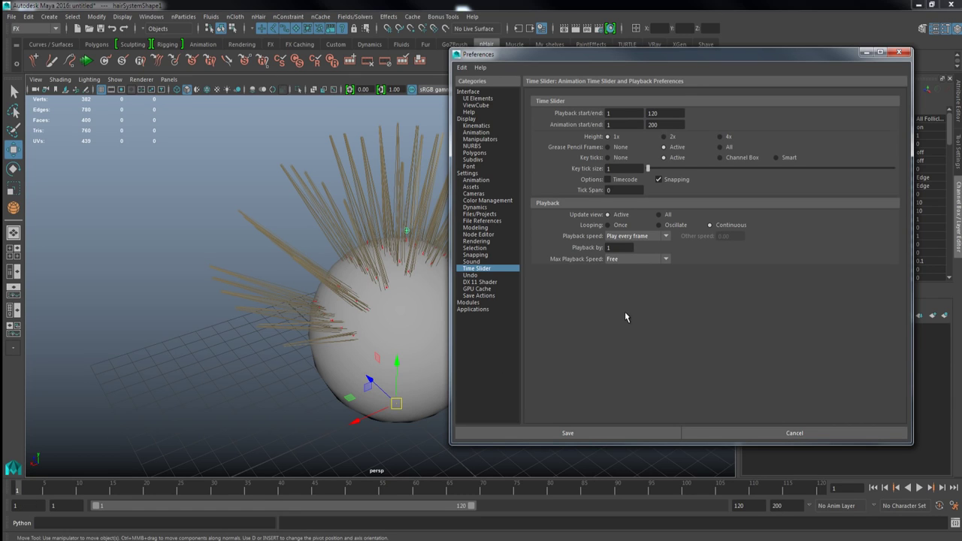
left_click(639, 237)
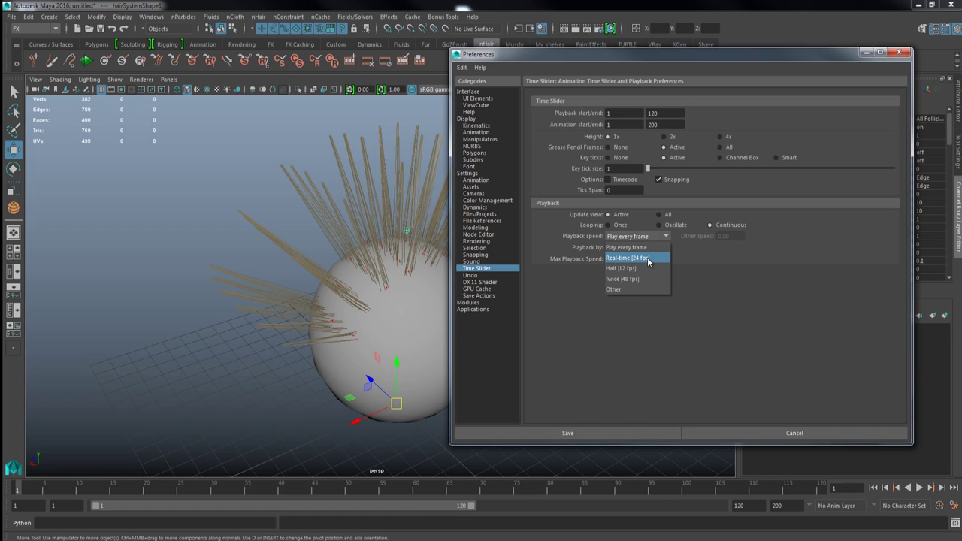
left_click(639, 249)
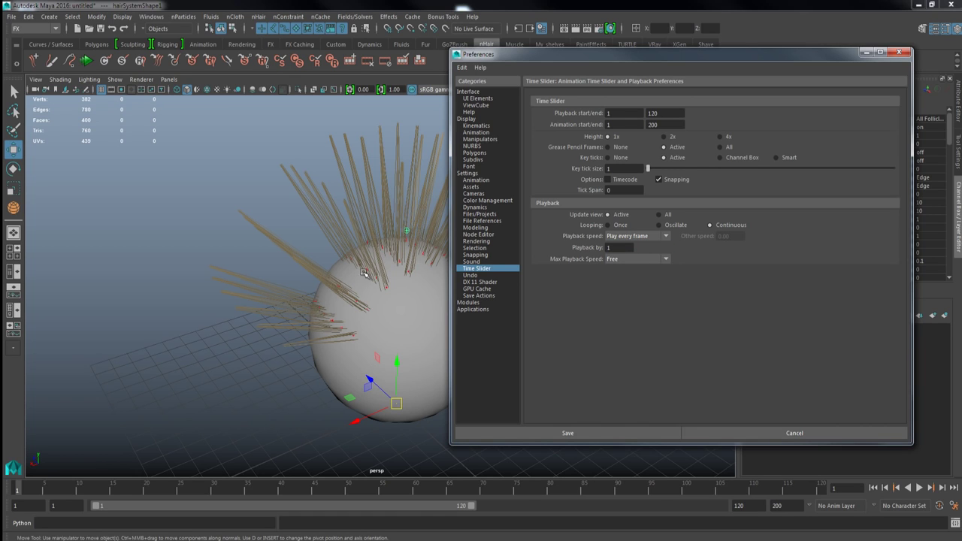
left_click(620, 432)
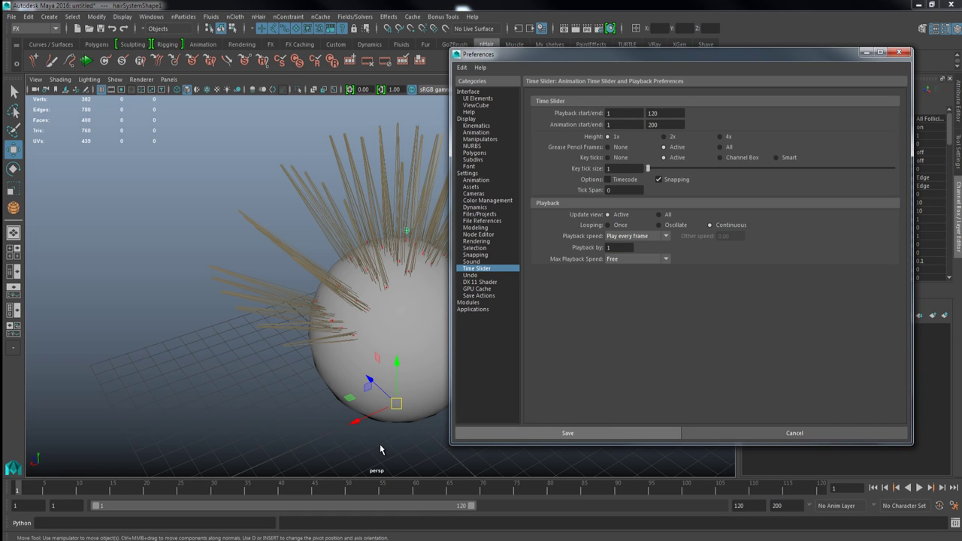
Play the hair simulation, rewind it to frame 1 and inspect the hair from several angles
left_click(918, 487)
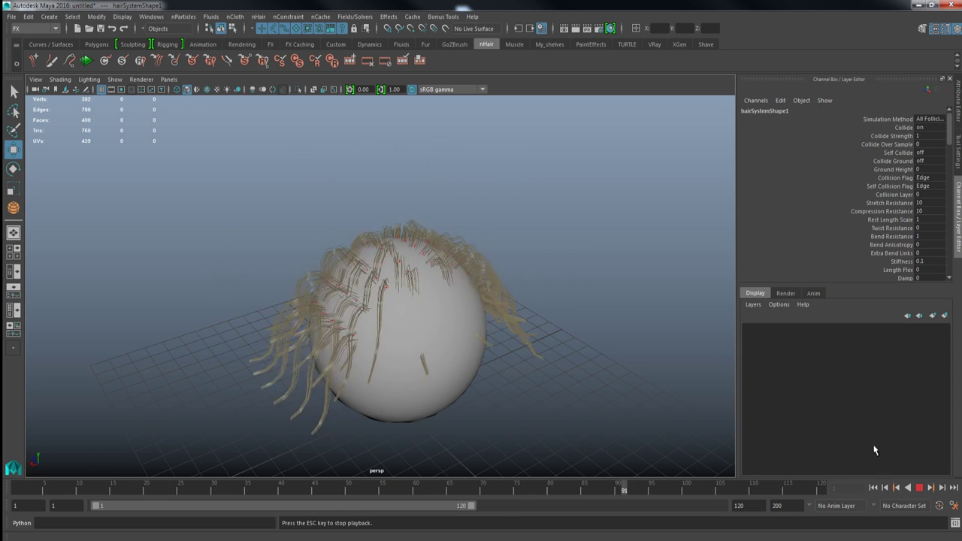
left_click(918, 487)
left_click(872, 487)
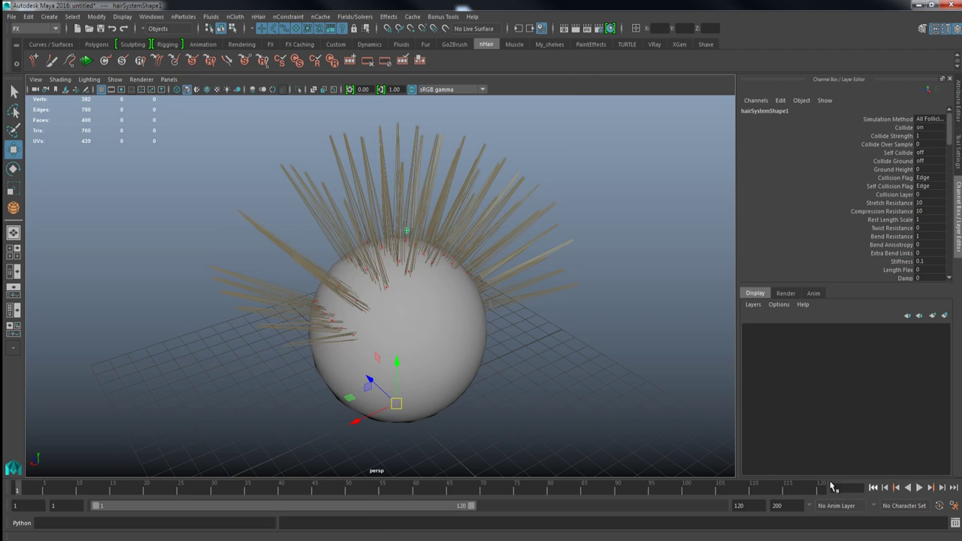
left_click_drag(398, 337, 473, 333, "alt")
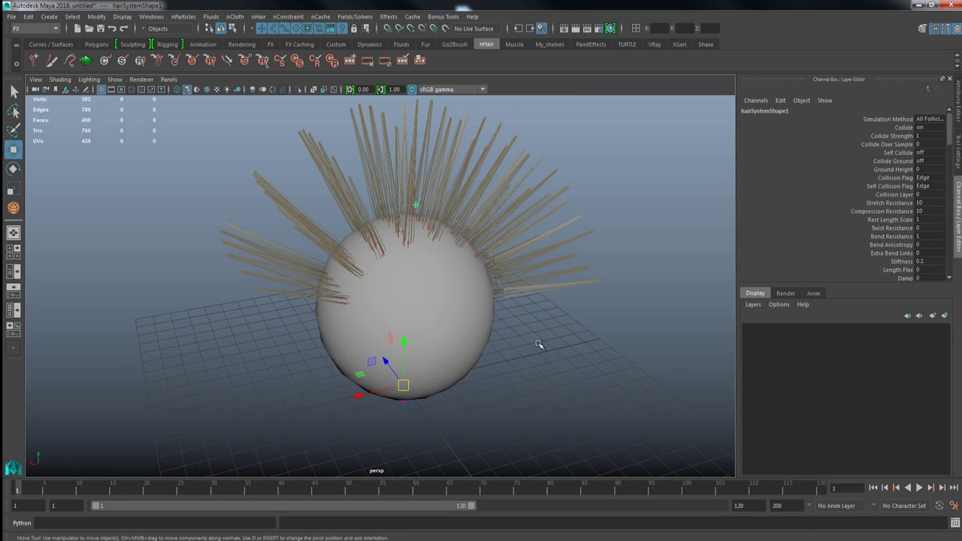
left_click_drag(464, 336, 475, 254, "alt")
left_click_drag(371, 330, 459, 300, "alt")
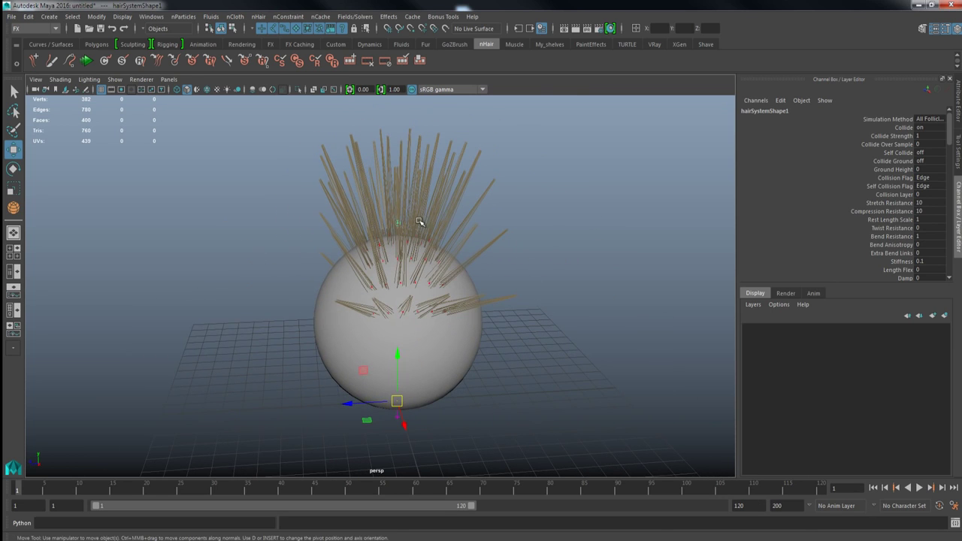
Extend the playback range's end frame to 1000
double_click(756, 505)
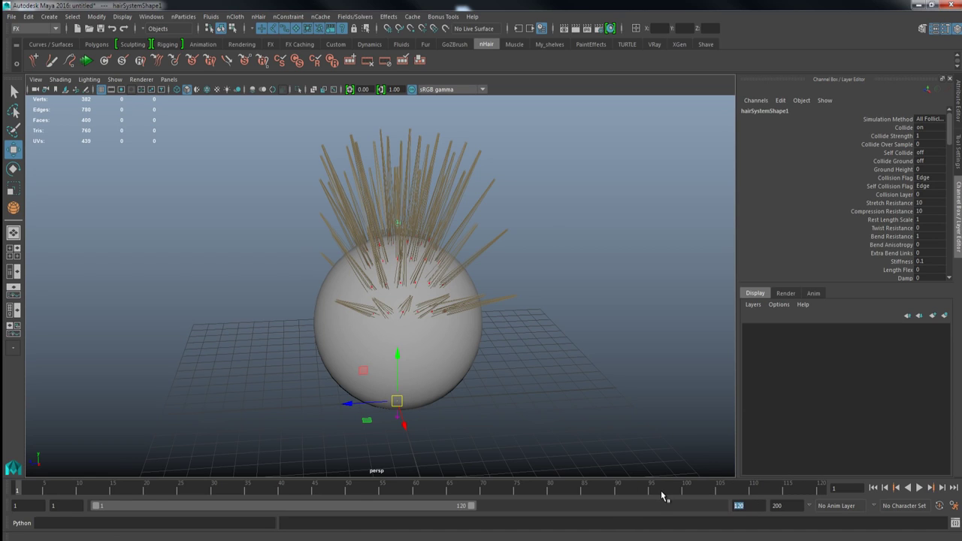
type("1000")
key("Return")
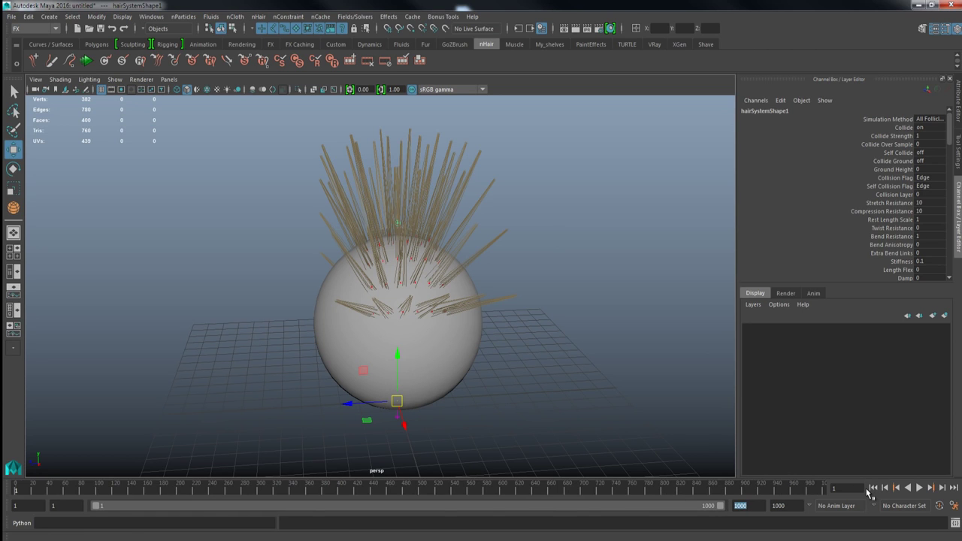
Play the hair simulation over the extended range, stop it and rewind to frame 1
left_click(918, 487)
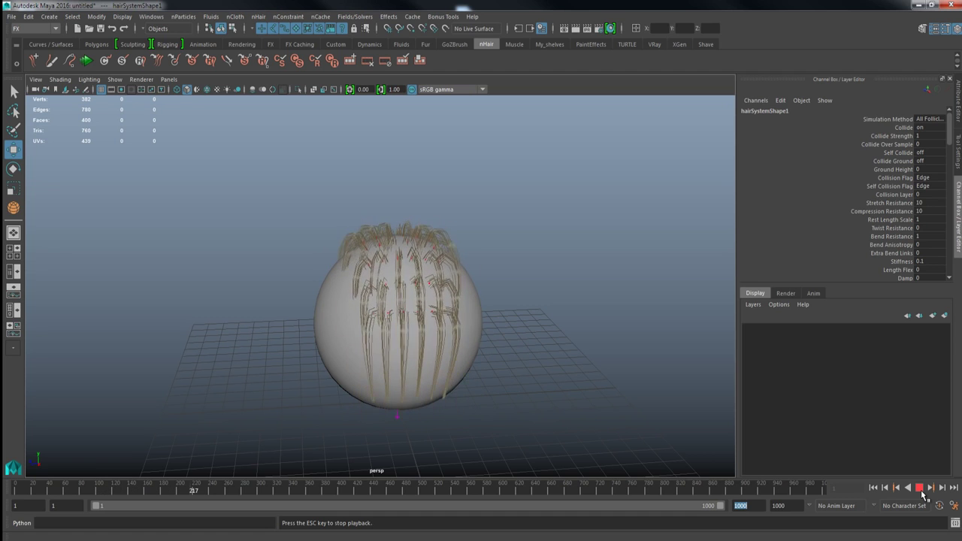
left_click(918, 490)
left_click(873, 490)
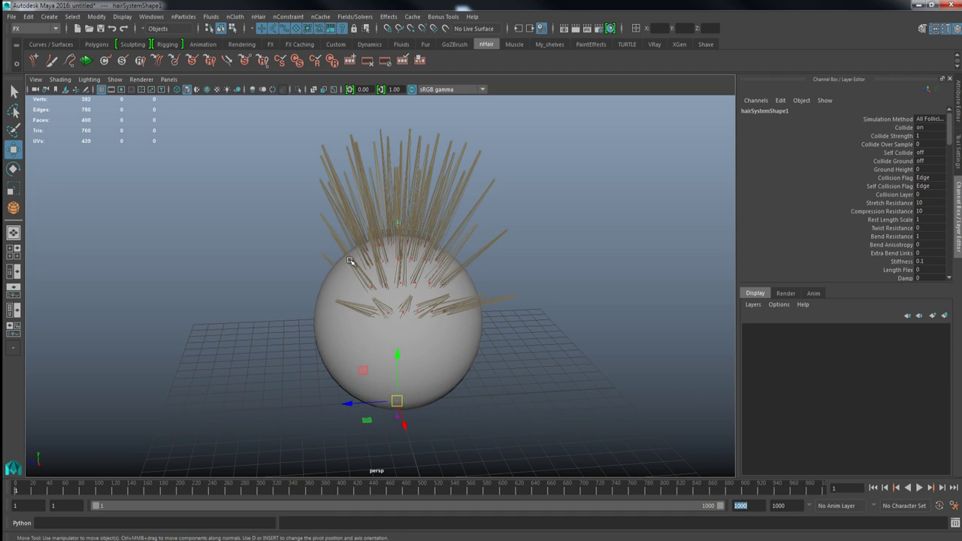
middle_click_drag(353, 271, 410, 297, "alt")
left_click_drag(410, 296, 393, 273, "alt")
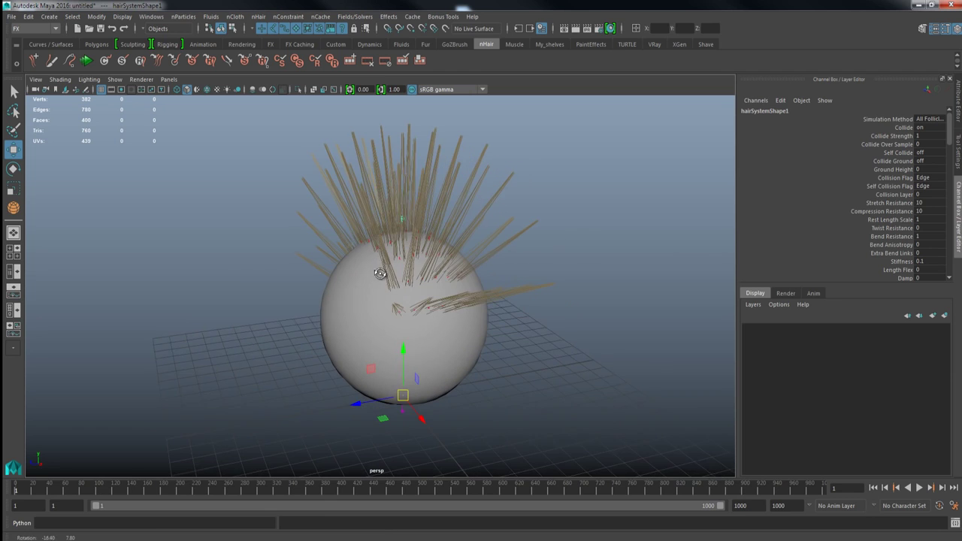
Show the Outliner beside the perspective view and inspect the sphere with its hair, leaving nothing selected
left_click(14, 278)
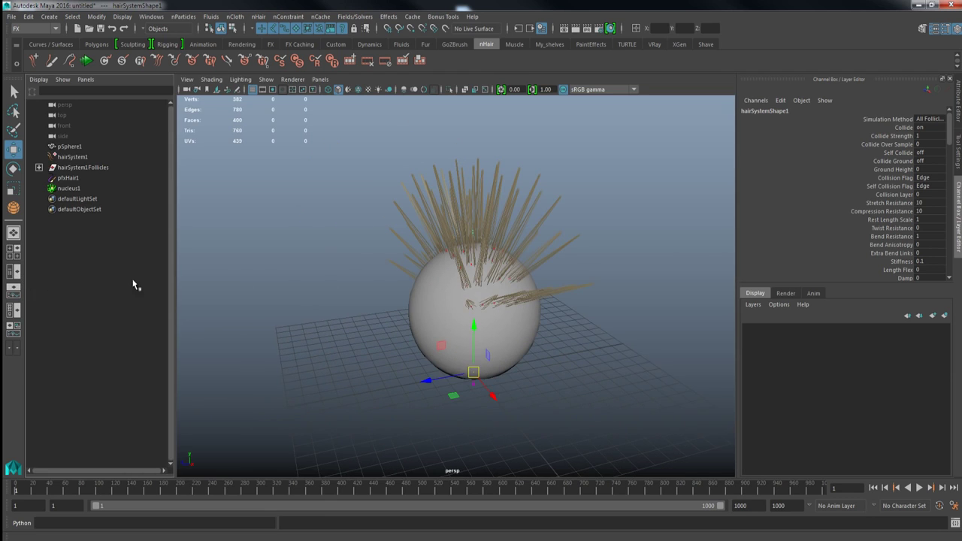
left_click_drag(343, 241, 392, 231, "alt")
left_click(365, 295)
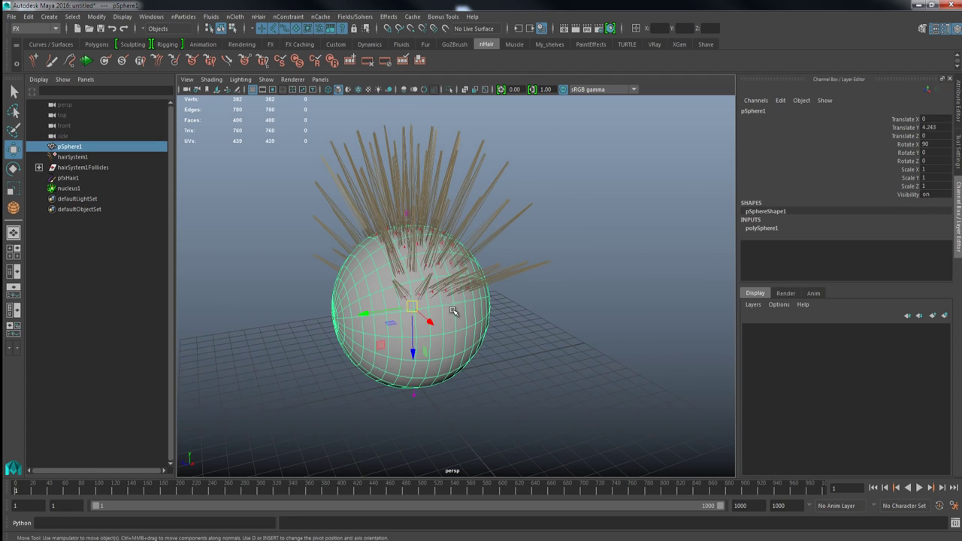
left_click_drag(438, 163, 488, 196, "alt")
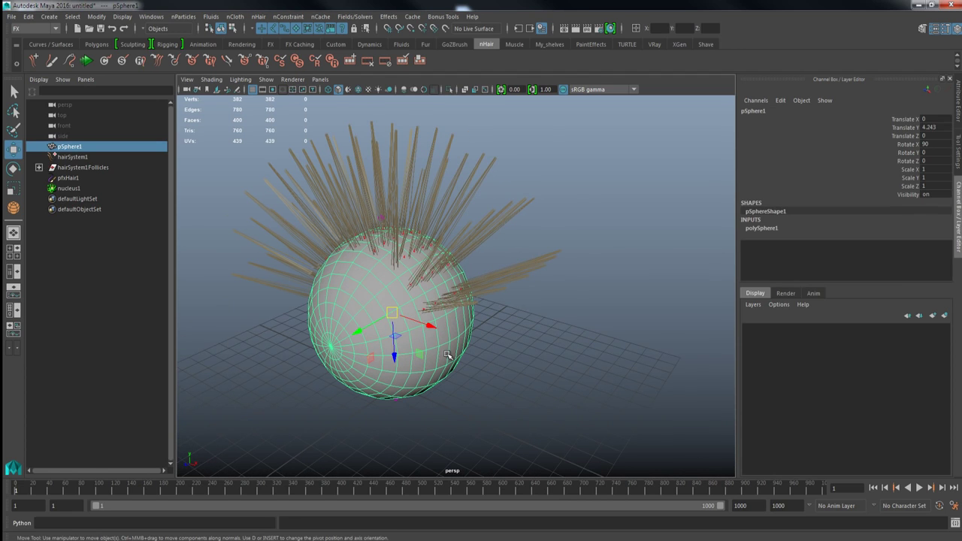
left_click(485, 347)
left_click_drag(485, 348, 398, 341, "alt")
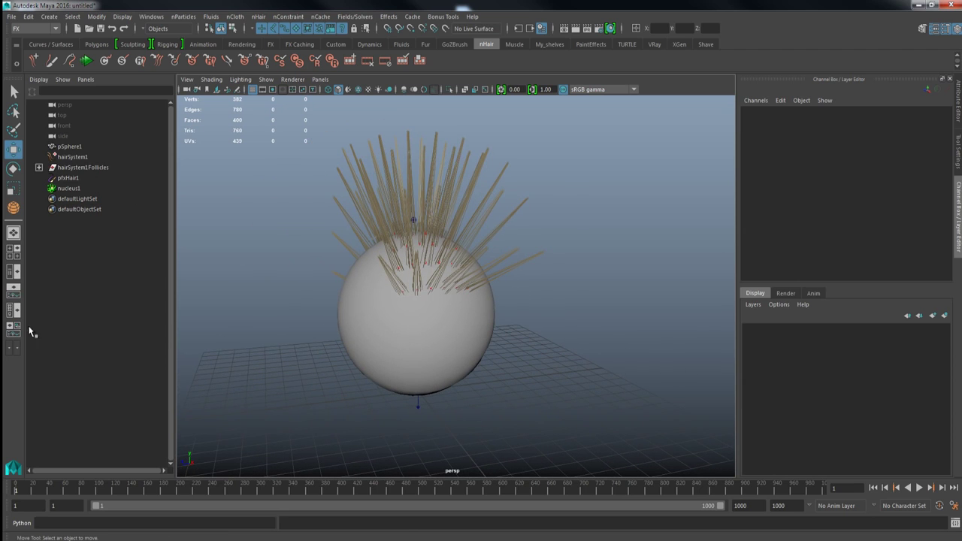
left_click(12, 274)
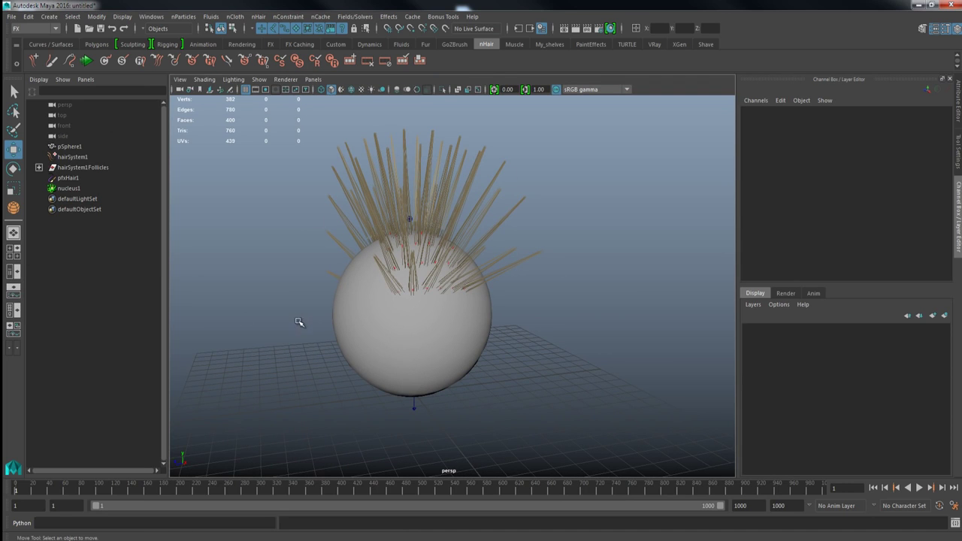
left_click_drag(298, 322, 293, 323, "alt")
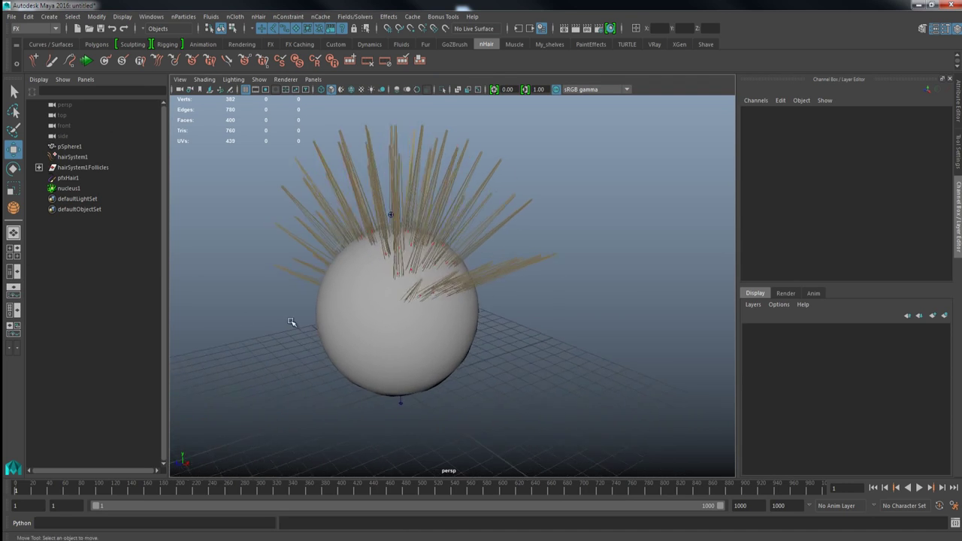
Examine pSphere1, hairSystem1 and the curve under the first follicle of hairSystem1Follicles in the Outliner, collapsing the group again
left_click(66, 148)
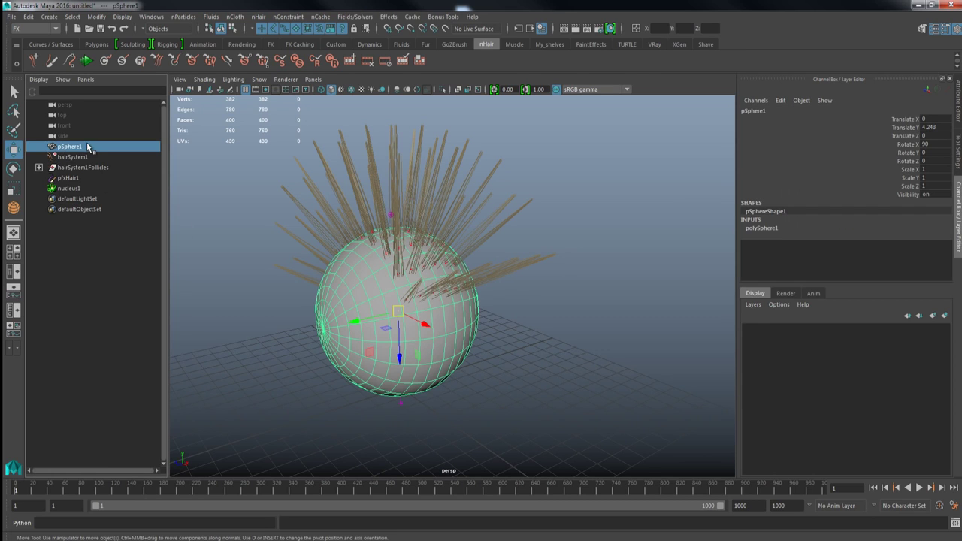
left_click(71, 157)
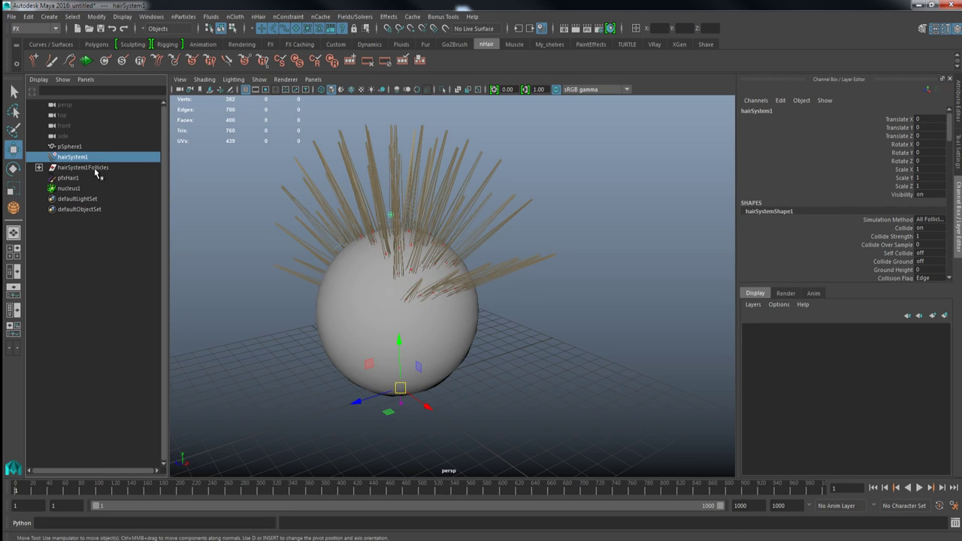
scroll(397, 276, "up", 4)
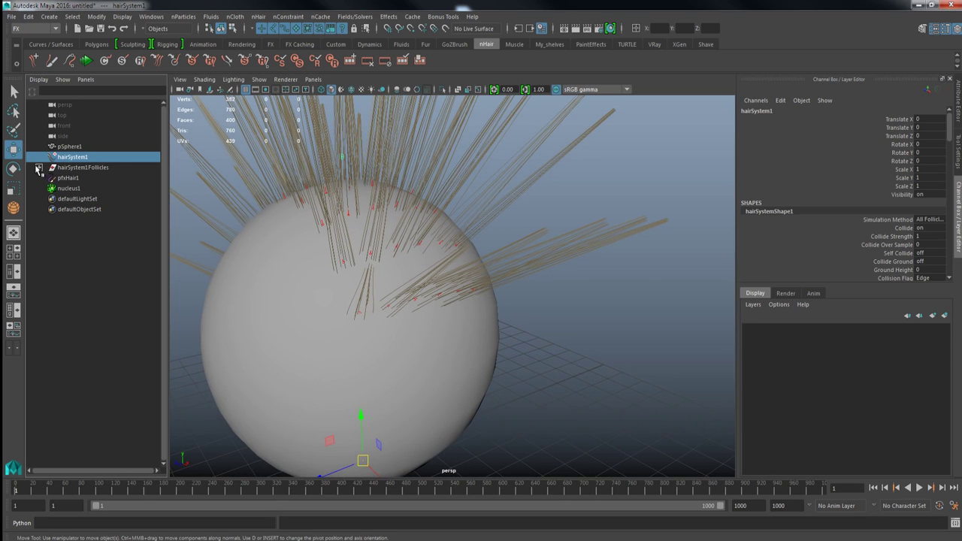
left_click(39, 167)
left_click(49, 178)
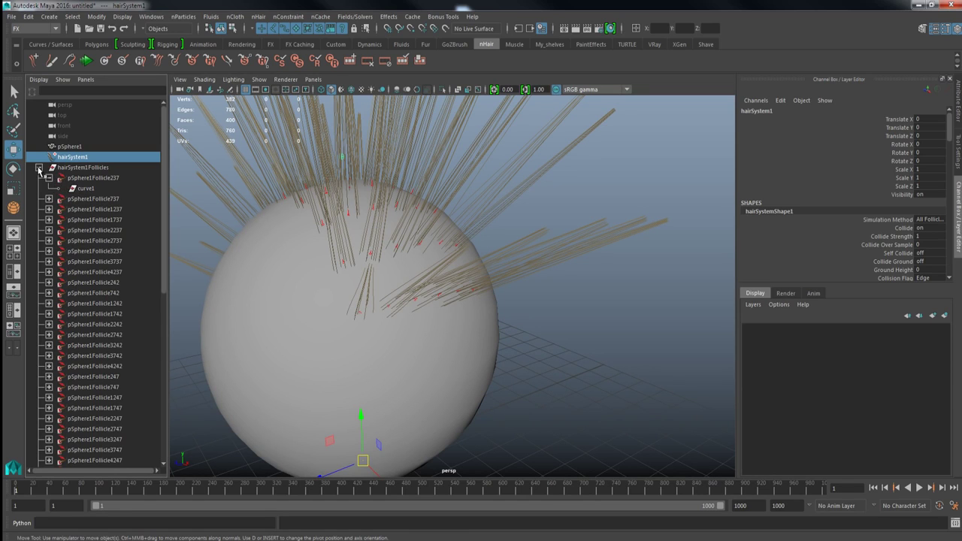
left_click(38, 167)
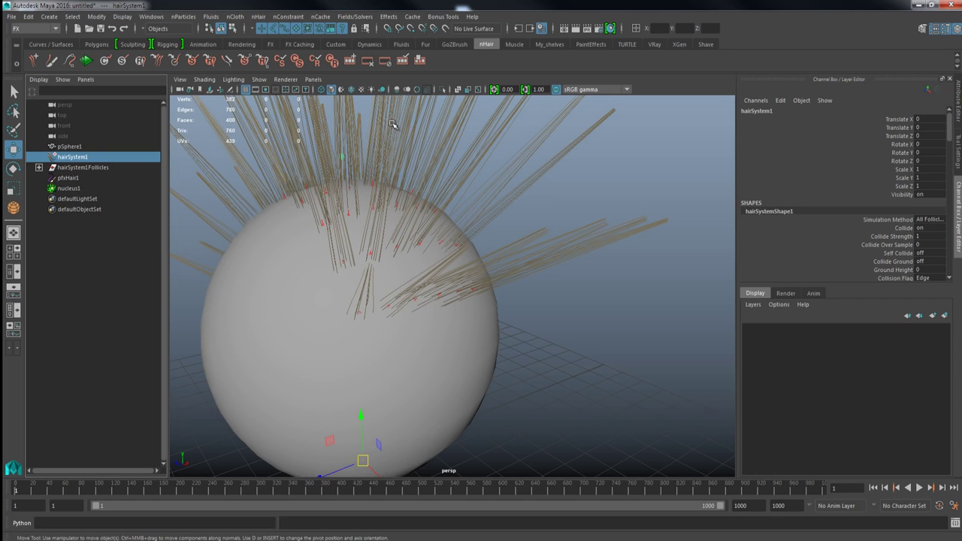
Select pfxHair1 to see which hairs it covers, deselect it and inspect the hair from above
left_click(73, 179)
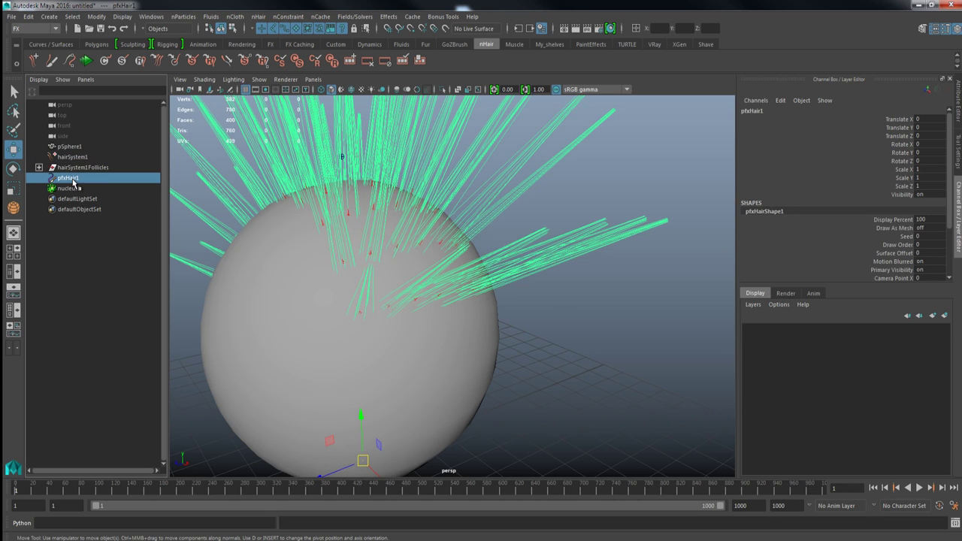
scroll(429, 206, "down", 4)
middle_click_drag(434, 212, 502, 250, "alt")
left_click_drag(502, 250, 528, 250, "alt")
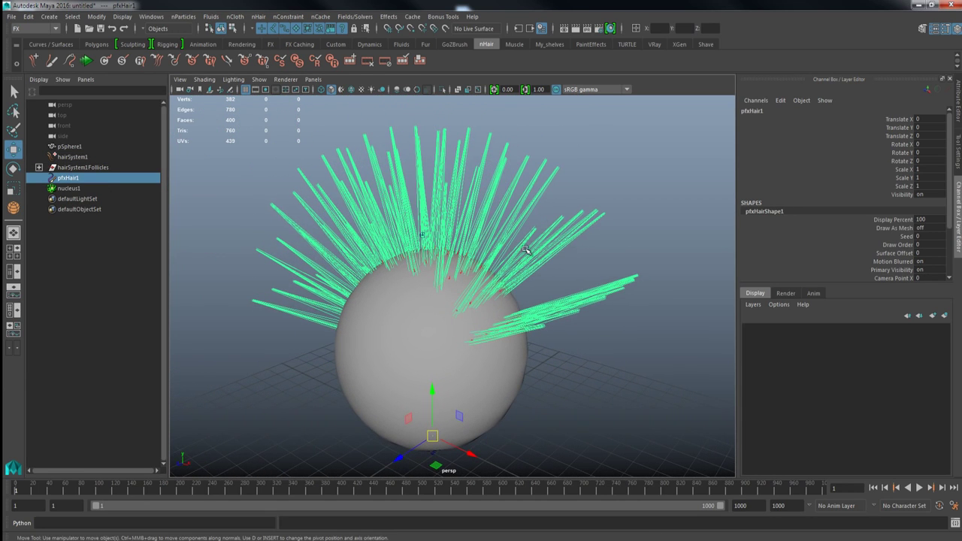
left_click(589, 188)
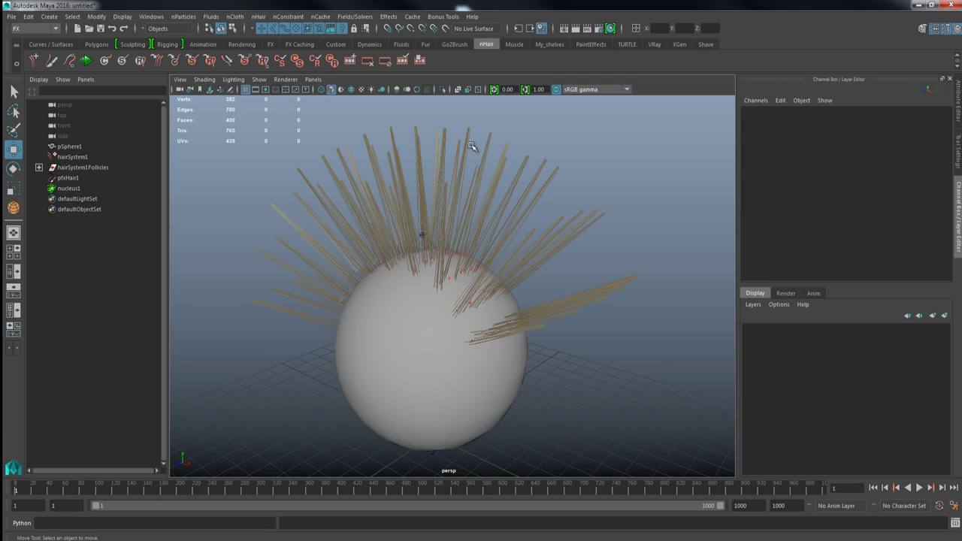
left_click_drag(469, 268, 453, 335, "alt")
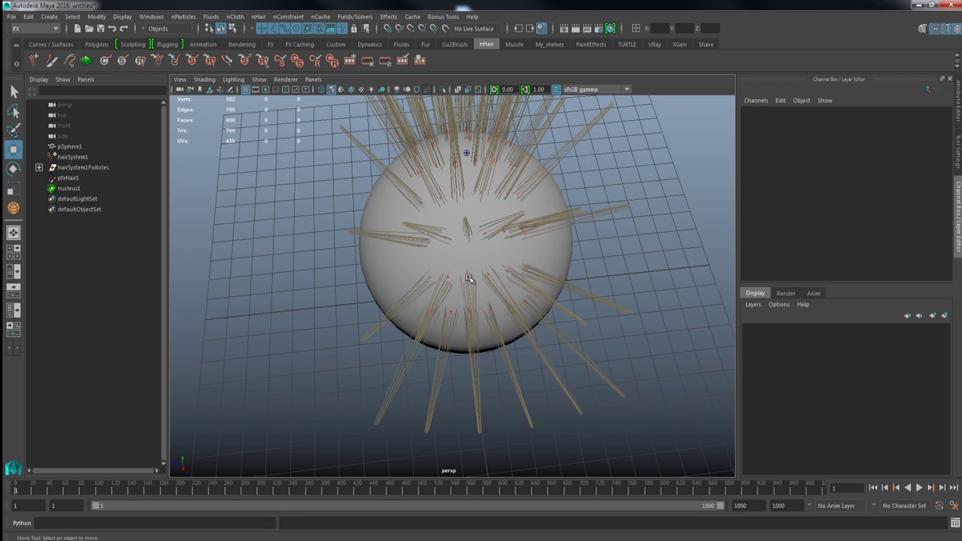
Select the nucleus1 solver, show its attributes and play the hair simulation
left_click_drag(431, 297, 476, 266, "alt")
left_click_drag(498, 225, 480, 256, "alt")
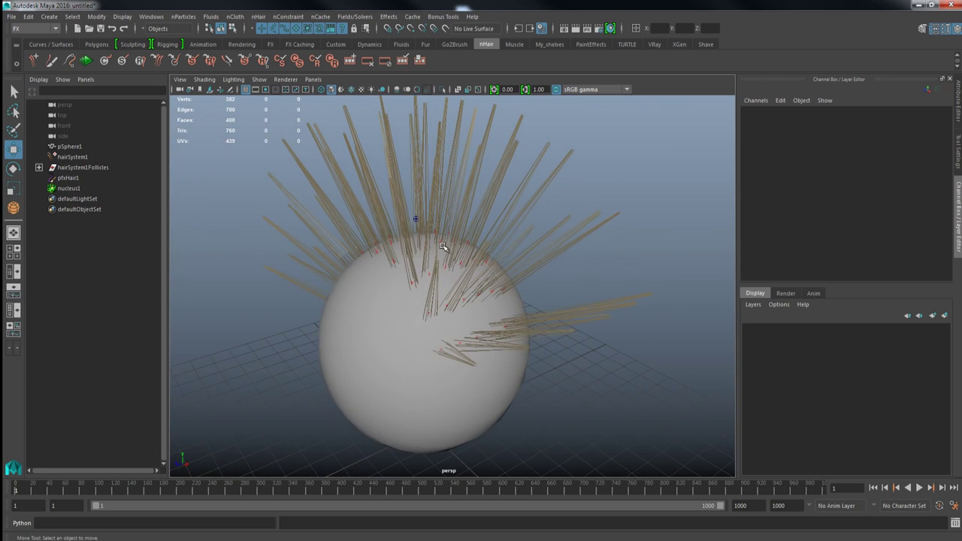
middle_click_drag(442, 245, 445, 248, "alt")
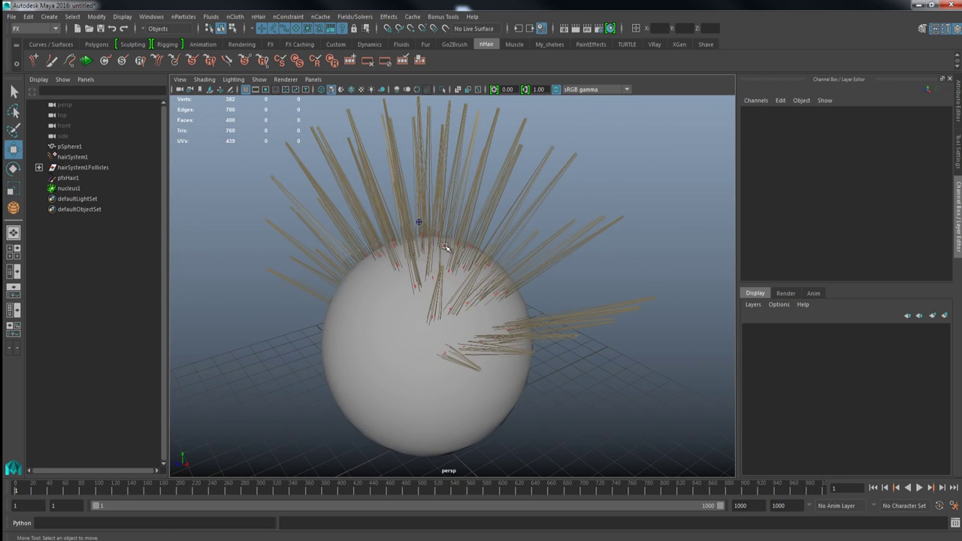
left_click(69, 189)
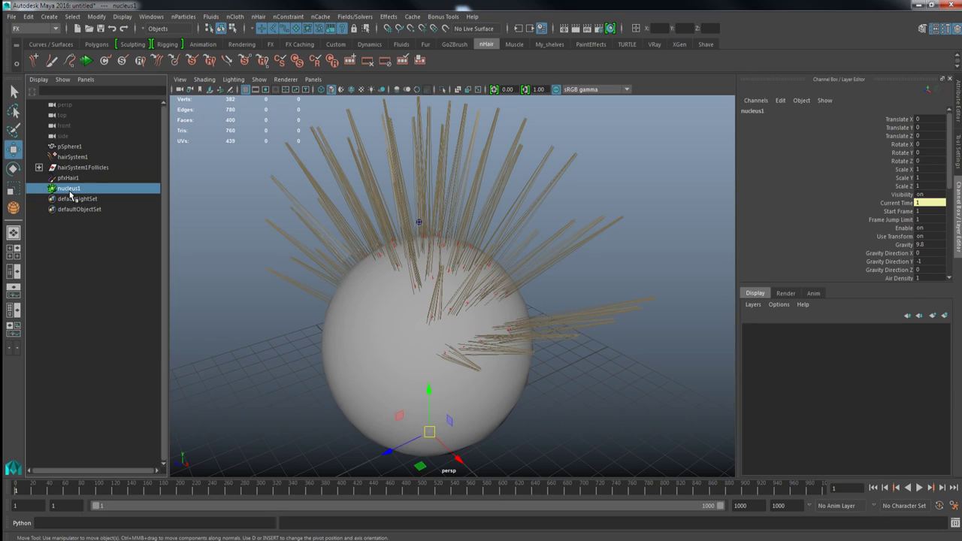
key("ctrl+a")
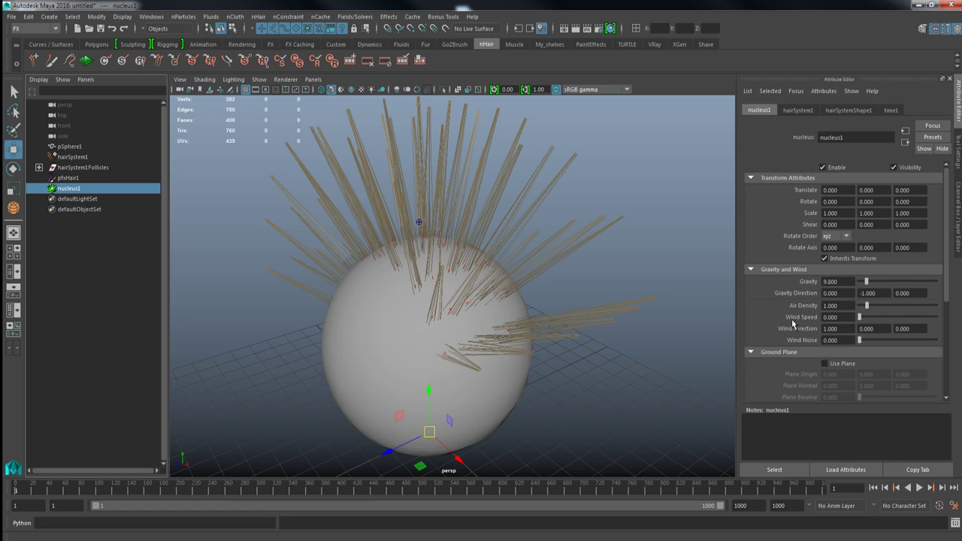
left_click(918, 487)
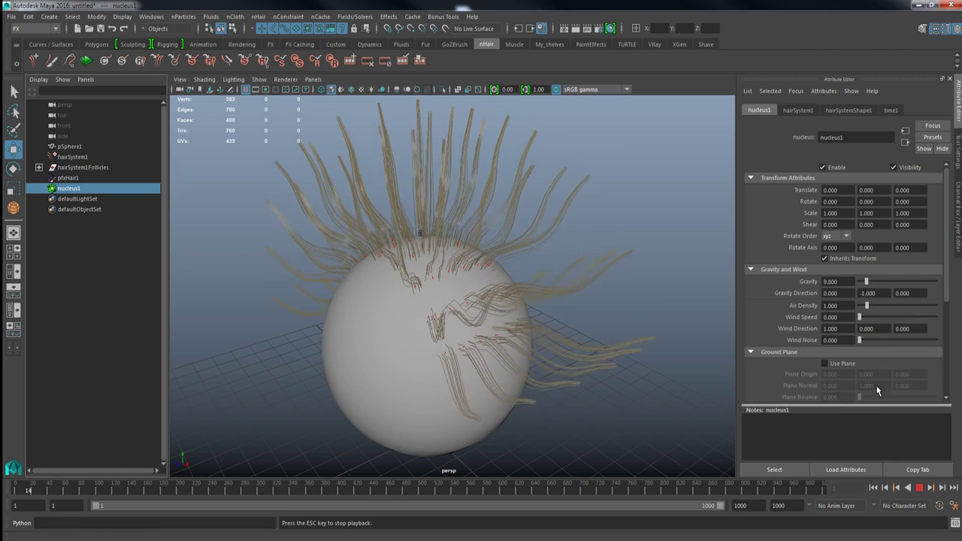
Set nucleus1's Air Density and Wind Speed both to 20 during playback and inspect the hair from the front
left_click_drag(847, 307, 774, 297)
type("20")
key("Return")
double_click(834, 316)
type("20")
key("Return")
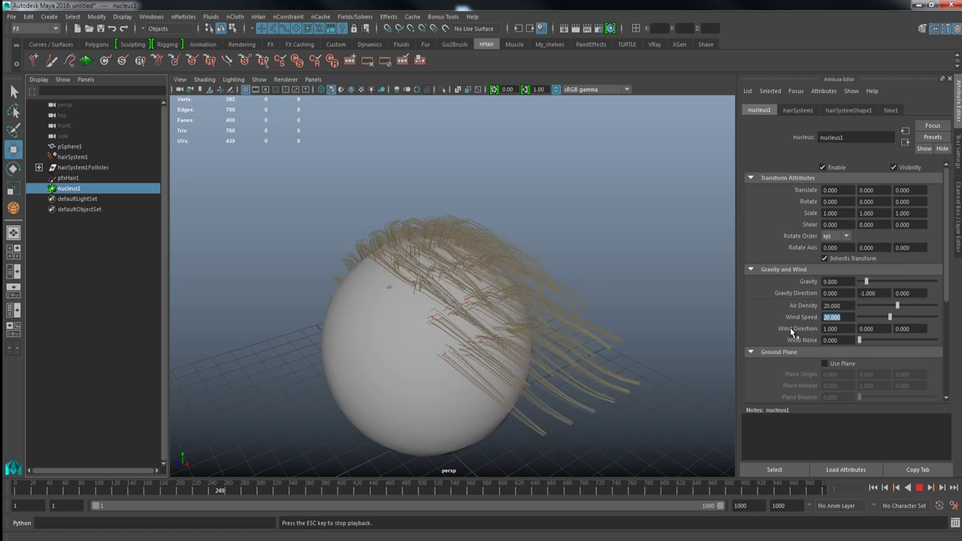
left_click_drag(473, 378, 542, 338, "alt")
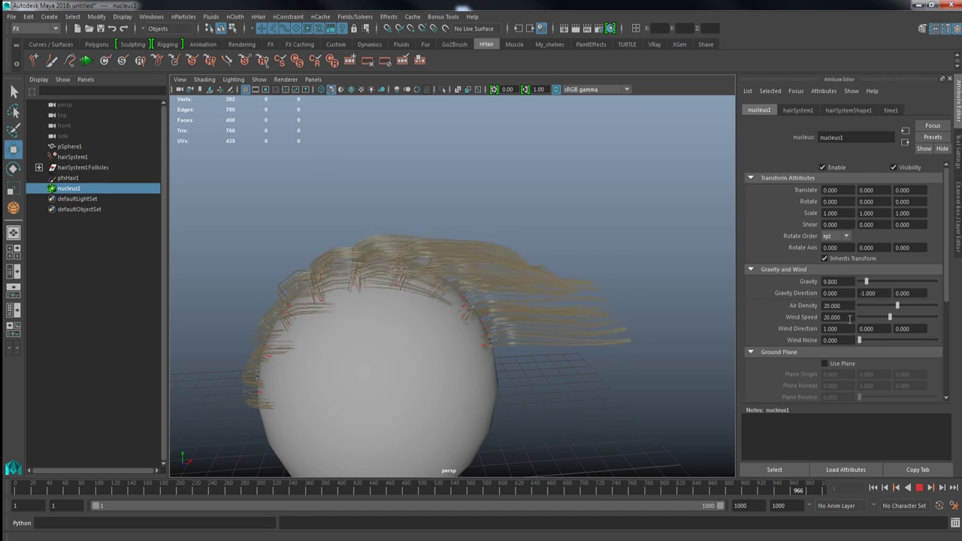
Set the solver's Wind Speed and Air Density both to 10
left_click_drag(847, 320, 794, 320)
type("10")
key("Return")
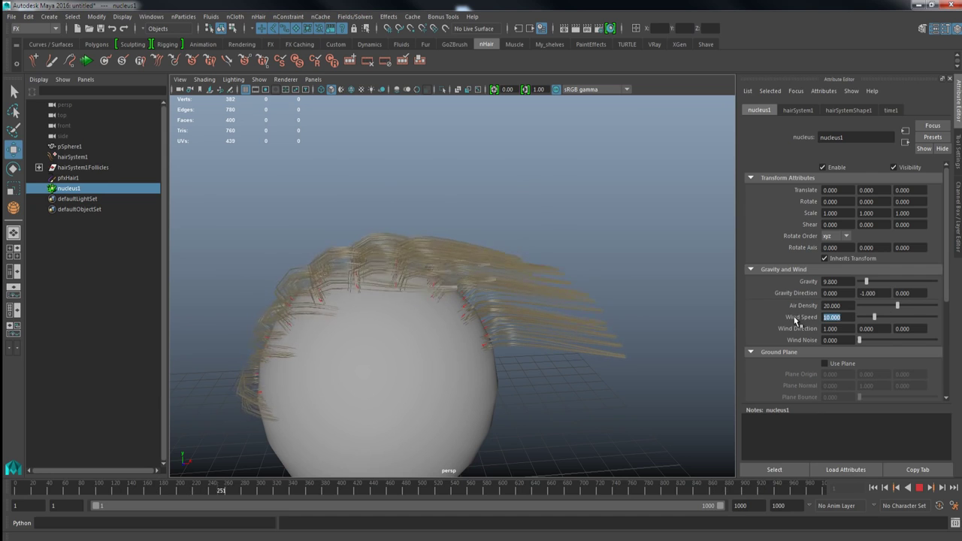
left_click_drag(839, 308, 786, 309)
type("10")
key("Return")
Try Wind Noise values of 20 and 10 on the solver, finally setting it to 5
left_click_drag(842, 341, 785, 333)
type("20")
key("Return")
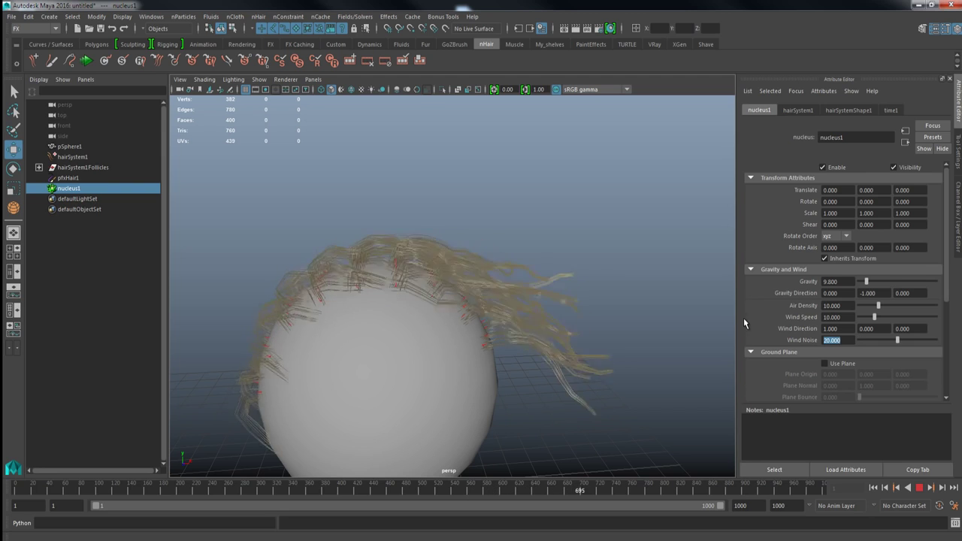
type("10")
key("Return")
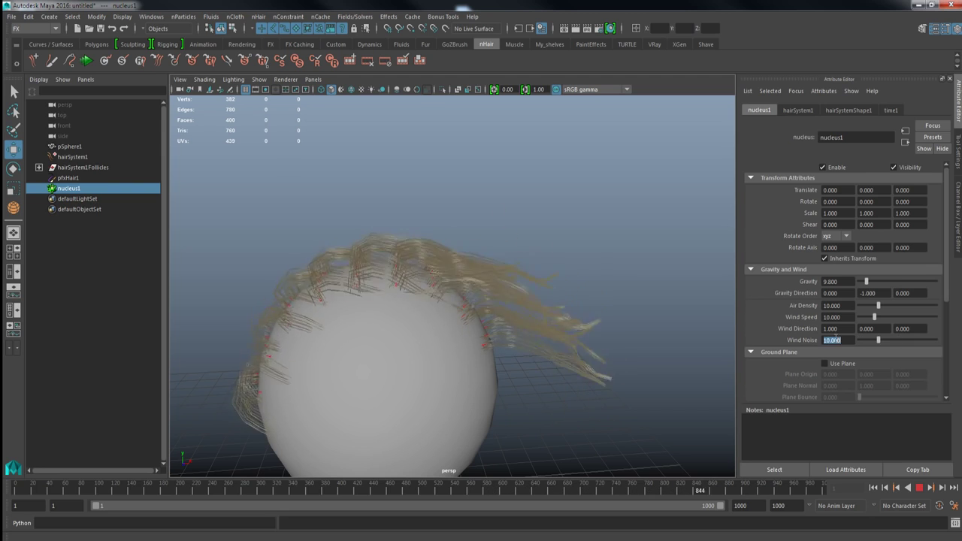
type("5")
key("Return")
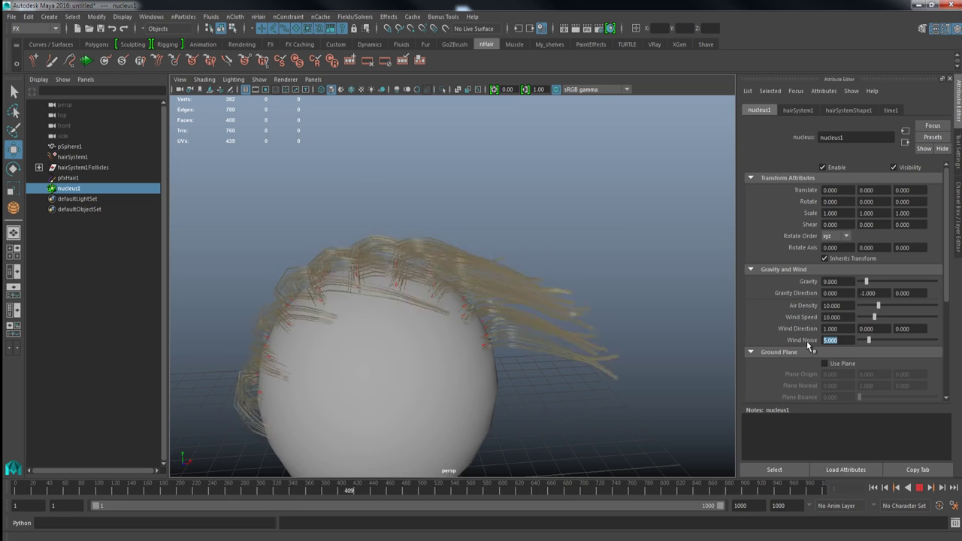
Stop the playback, inspect the wind-blown hair from several angles and rewind to frame 1
mouse_move(488, 303)
left_mouse_down("alt")
mouse_move(500, 290)
mouse_move(470, 318)
mouse_move(483, 296)
left_mouse_up("alt")
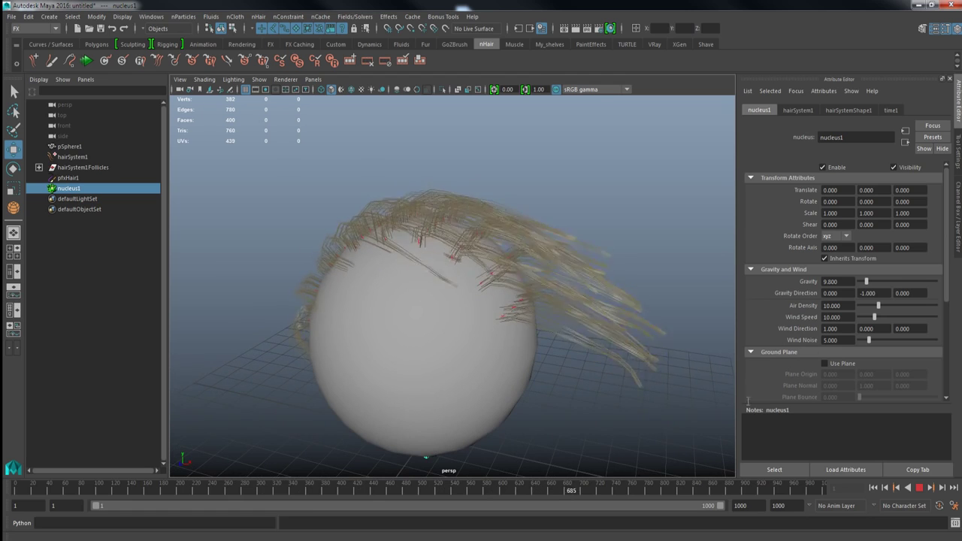
left_click(919, 489)
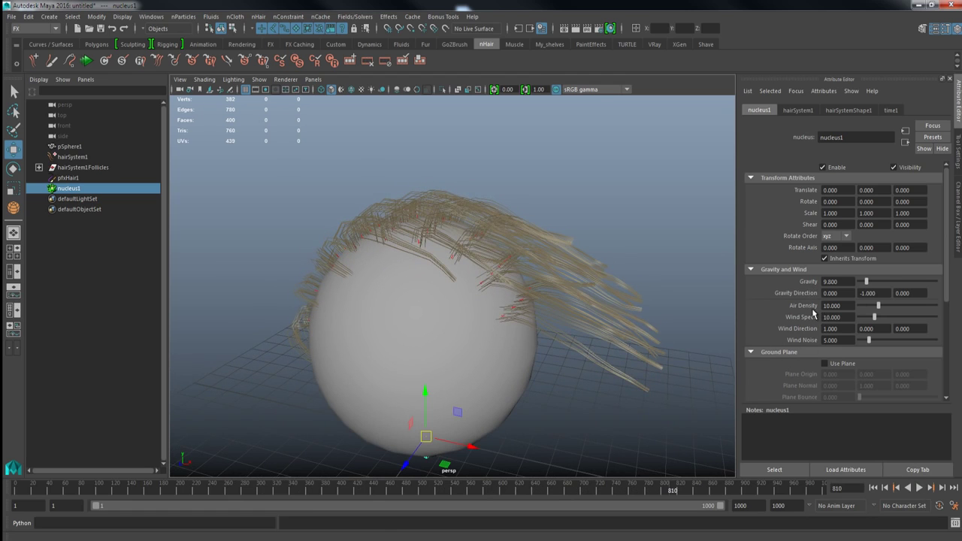
left_click_drag(481, 343, 489, 365, "alt")
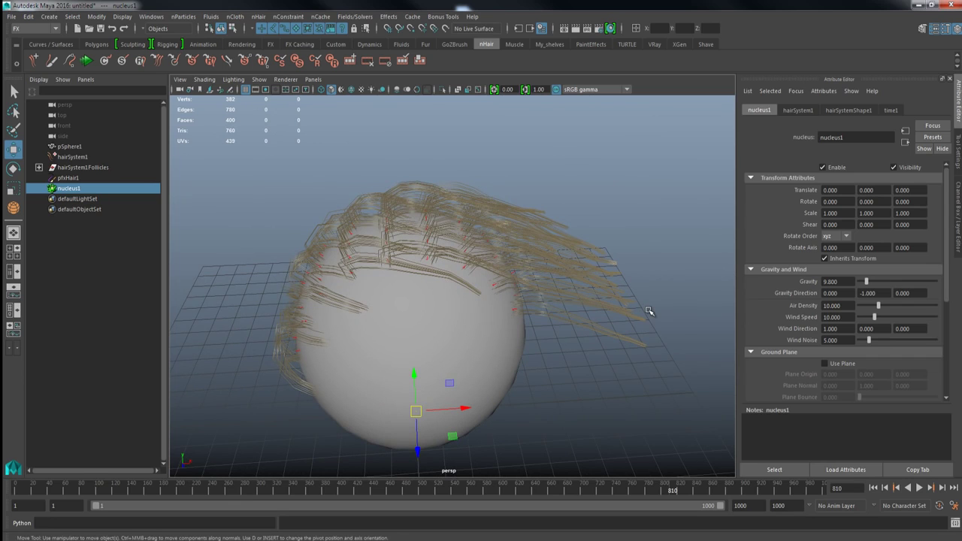
left_click_drag(551, 267, 499, 306, "alt")
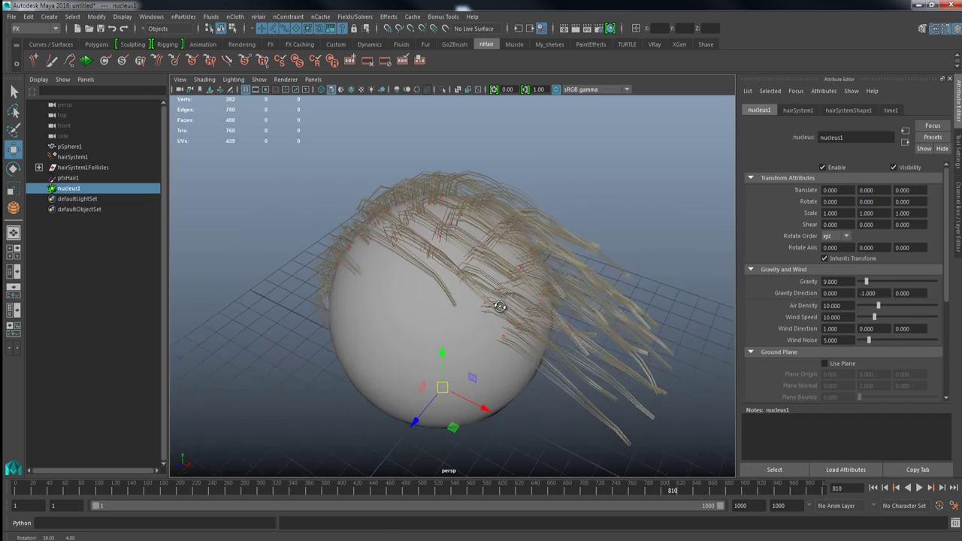
left_click(873, 487)
right_click_drag(441, 347, 444, 364, "alt")
left_click_drag(444, 364, 387, 331, "alt")
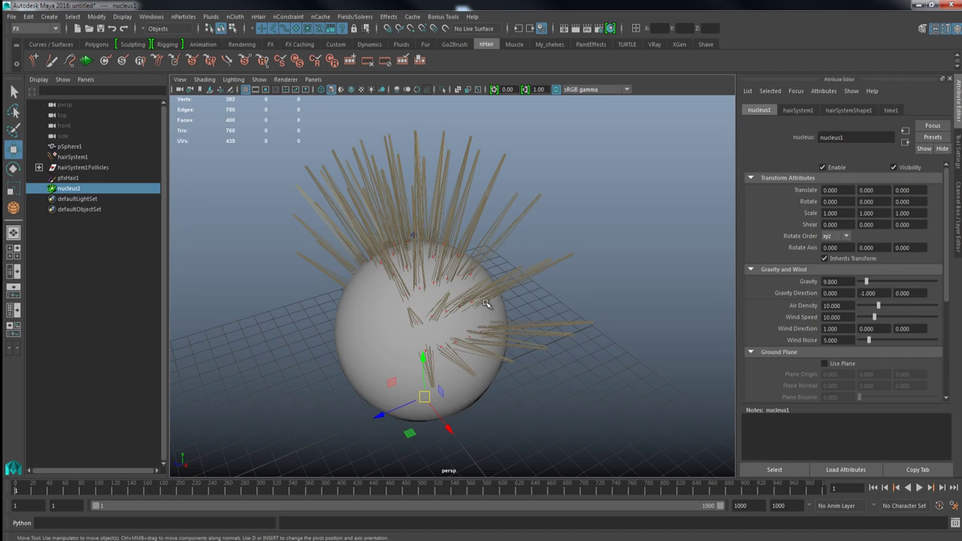
Select pSphere1, start the Paint Hair Follicles tool on it and move its settings window clear of the sphere
left_click_drag(461, 300, 500, 301, "alt")
right_click_drag(503, 315, 552, 357, "alt")
left_click(533, 290)
left_click_drag(533, 290, 511, 285, "alt")
left_click(574, 233)
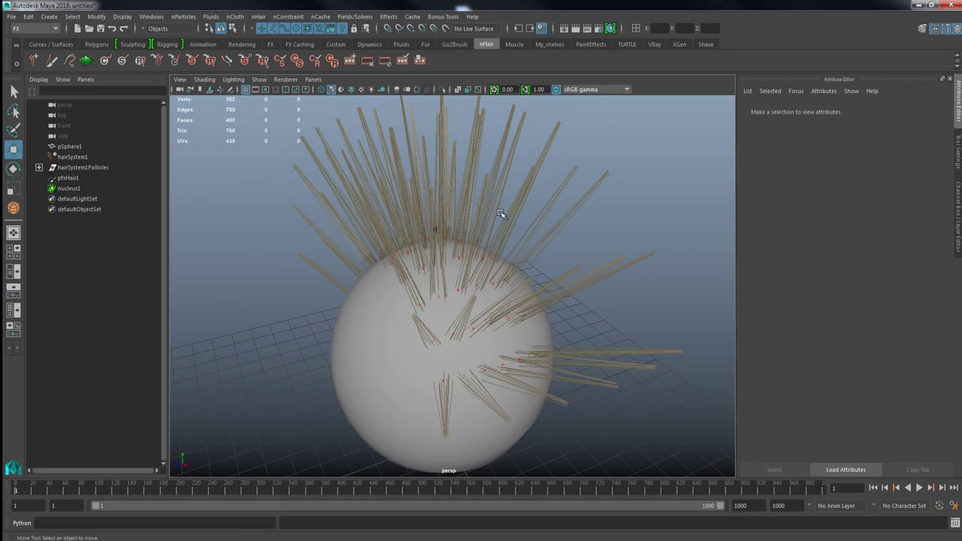
left_click(434, 253)
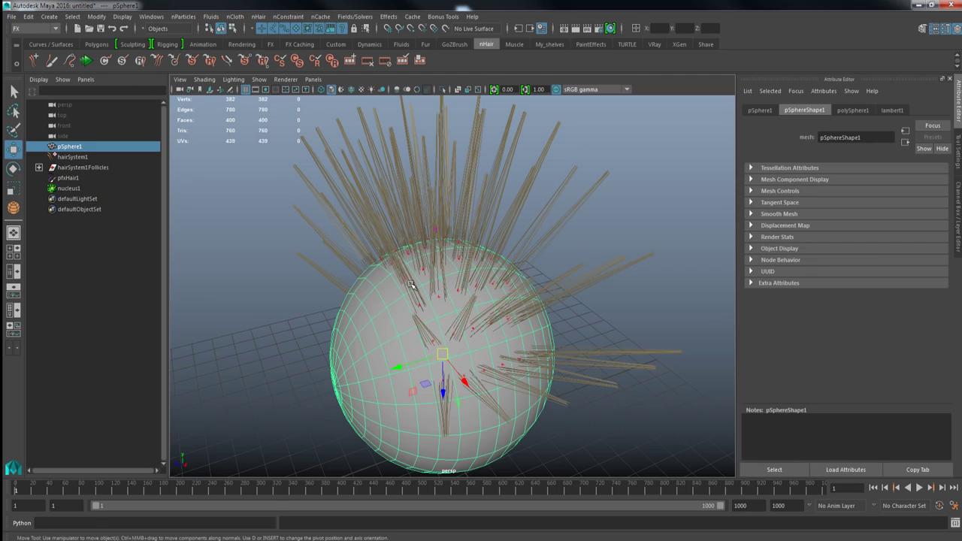
left_click(51, 62)
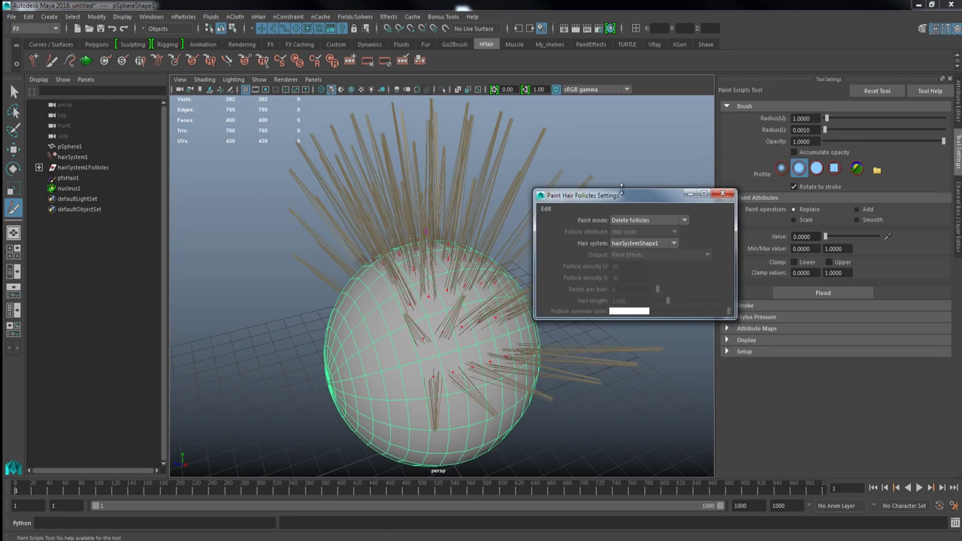
left_click_drag(672, 167, 663, 173)
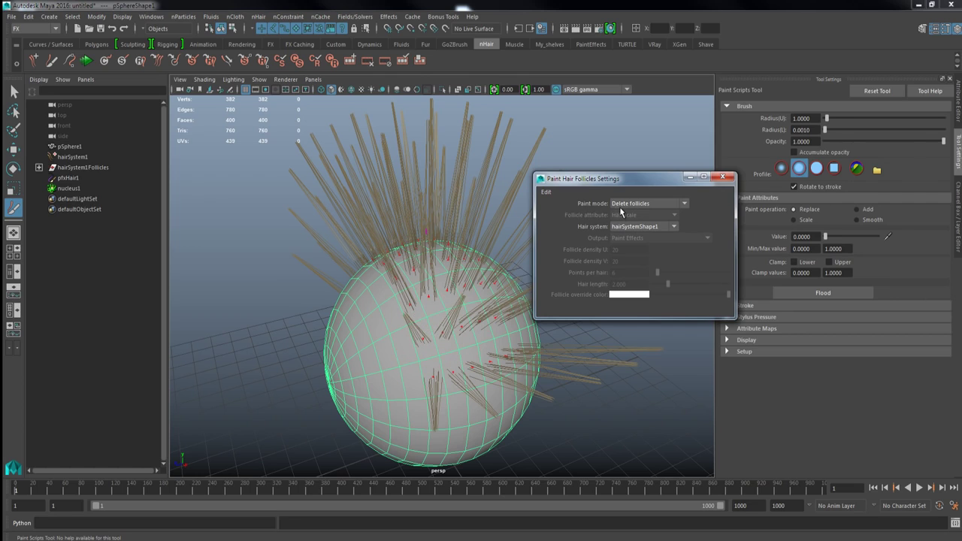
left_click_drag(635, 184, 606, 114)
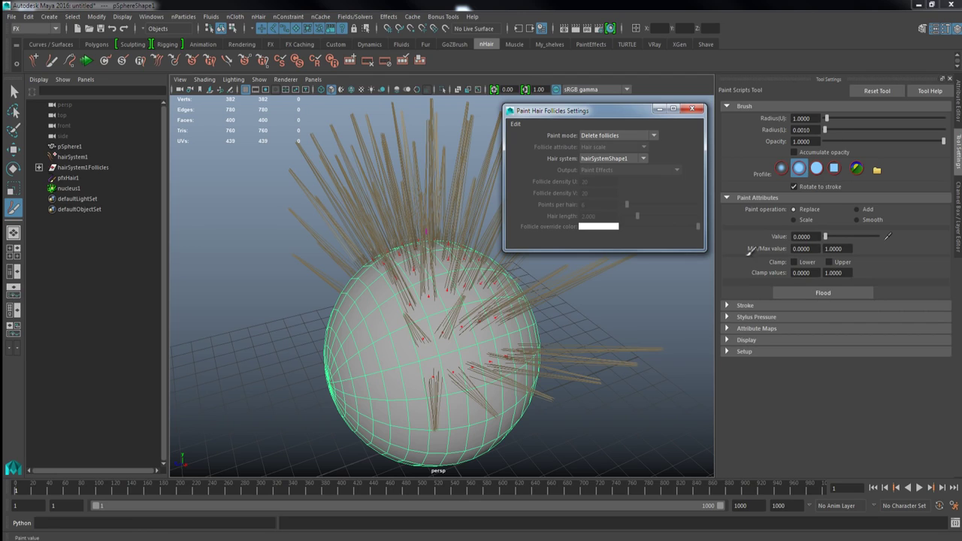
Delete the lower front and side follicles by painting over them, reducing the brush's upper radius to 0.3126
left_click(438, 349)
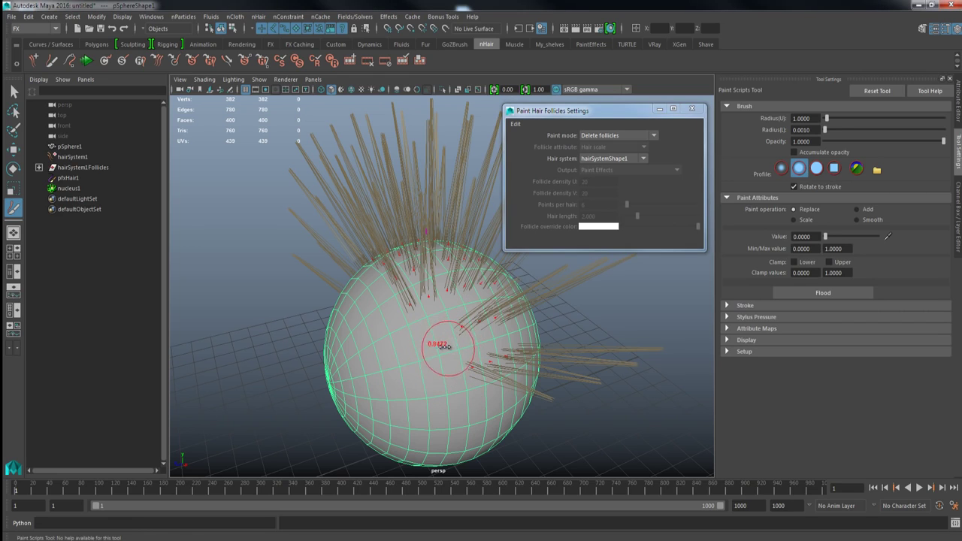
left_click_drag(439, 347, 435, 347)
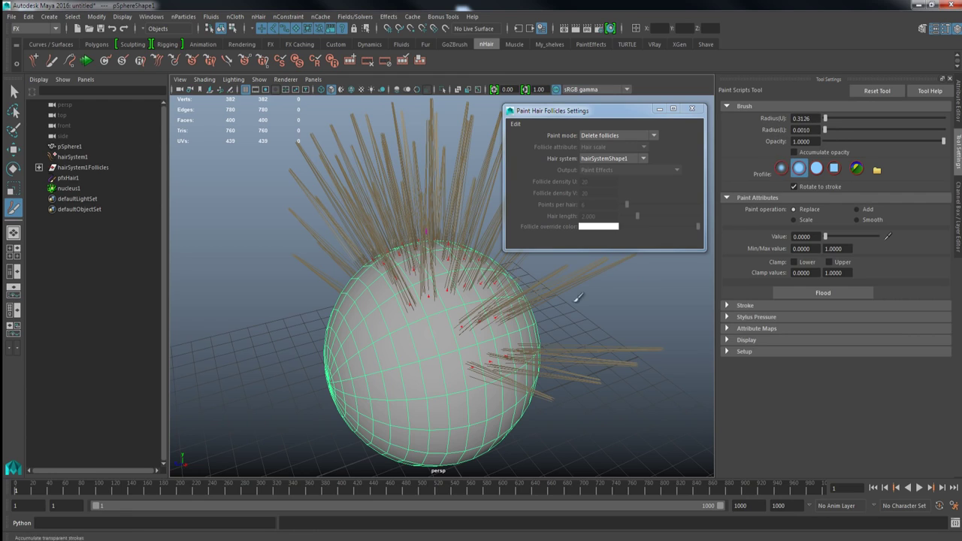
left_click(461, 339)
left_click(475, 362)
mouse_move(492, 379)
left_mouse_down("alt")
mouse_move(474, 368)
mouse_move(521, 365)
mouse_move(517, 336)
mouse_move(475, 323)
mouse_move(427, 392)
left_mouse_up("alt")
left_click(477, 367)
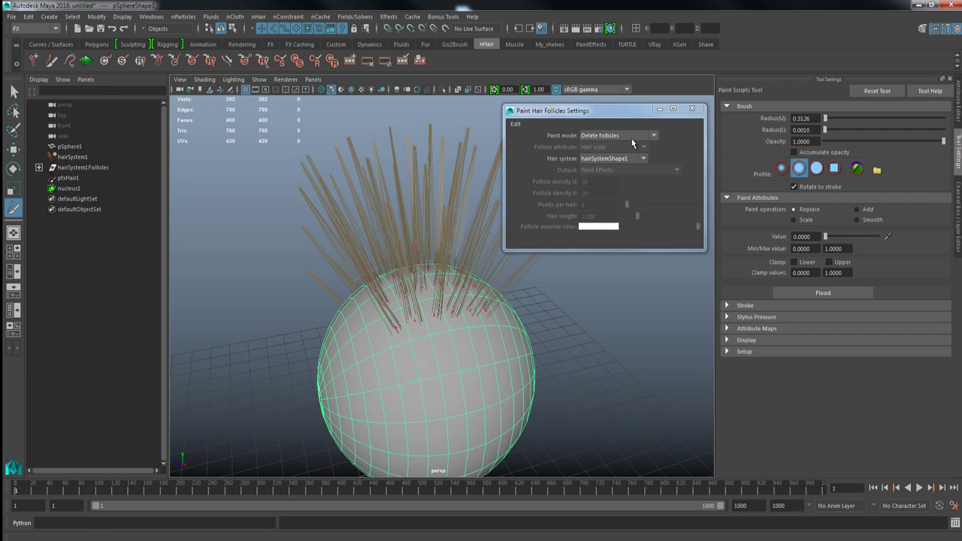
Switch the paint mode to Create follicles with a value of 1 and paint new hairs on the bare side of the sphere
left_click(617, 136)
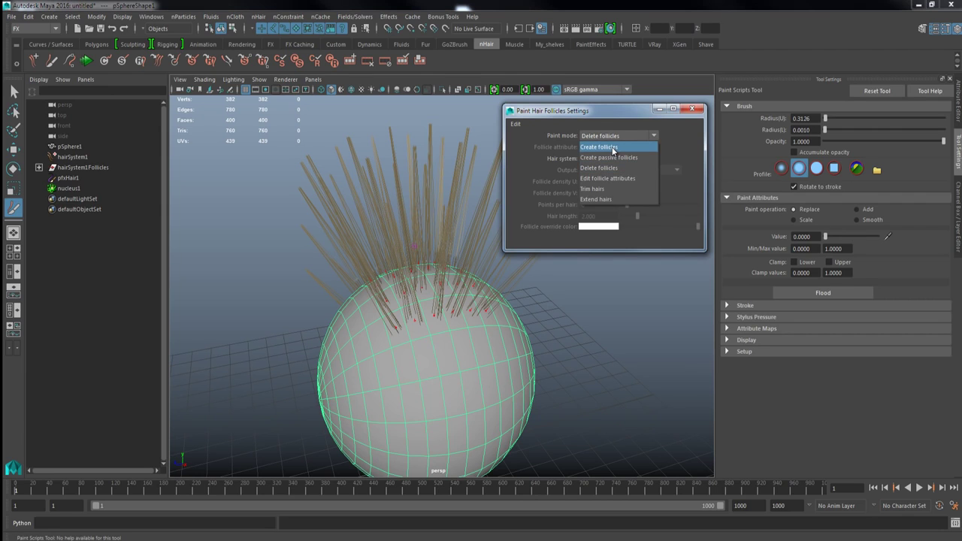
left_click(613, 148)
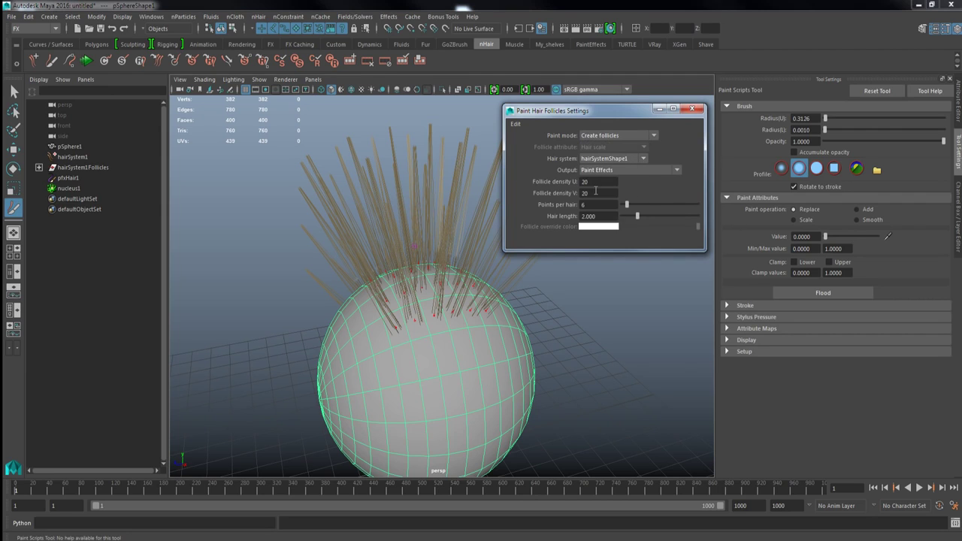
left_click_drag(825, 237, 909, 240)
mouse_move(436, 350)
left_mouse_down()
mouse_move(424, 447)
mouse_move(453, 337)
mouse_move(489, 323)
mouse_move(423, 397)
mouse_move(408, 344)
mouse_move(388, 336)
mouse_move(414, 360)
left_mouse_up()
left_click_drag(425, 321, 444, 295, "alt")
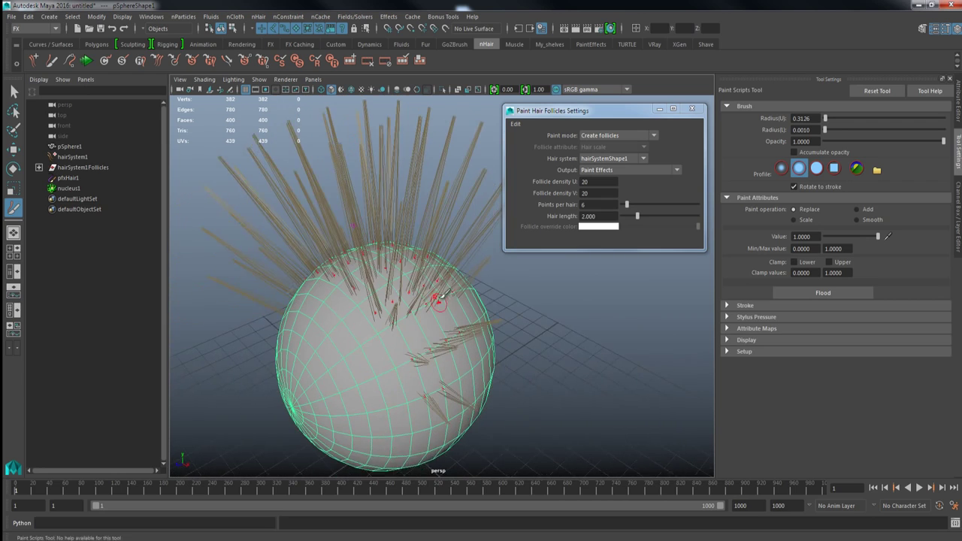
middle_click_drag(439, 303, 437, 316, "alt")
Set the paint mode to Edit follicle attributes with Hair scale as the attribute and a value of 0.3592
left_click(601, 135)
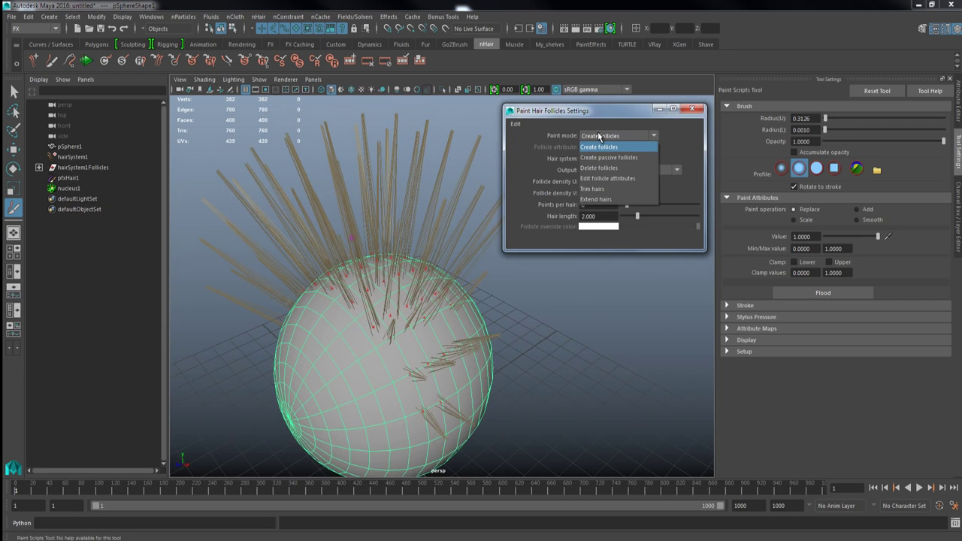
left_click(629, 181)
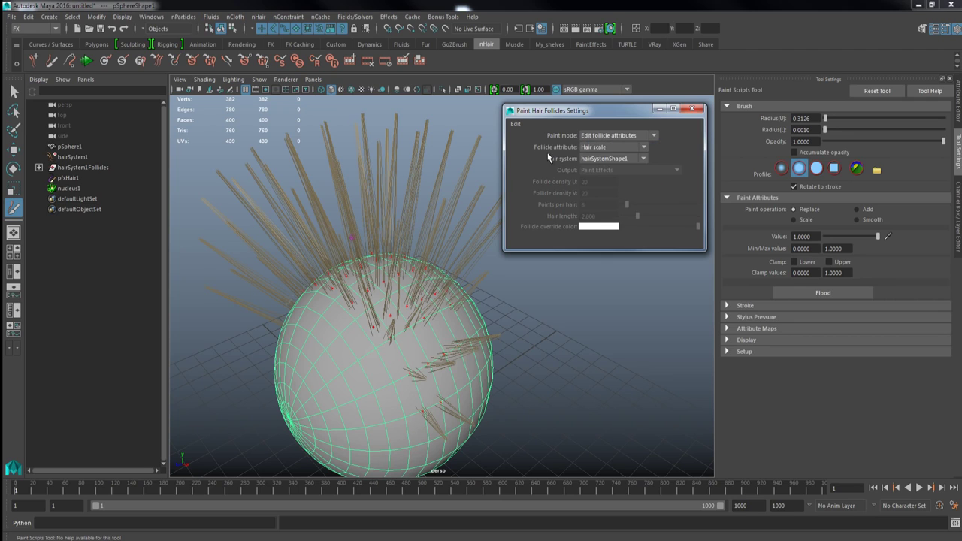
left_click(597, 147)
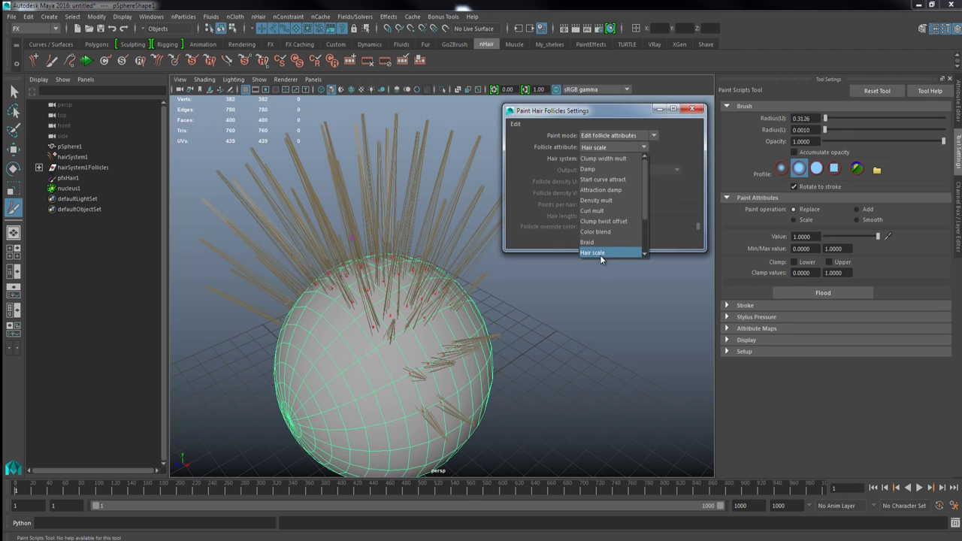
left_click_drag(852, 234, 841, 239)
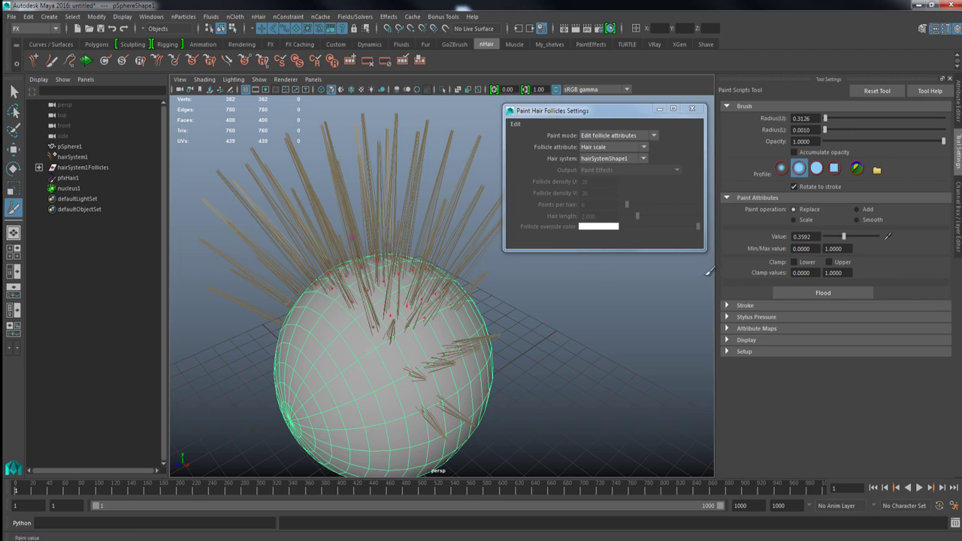
Paint the reduced hair scale over the side and upper hairs, enlarging the brush's upper radius to 1.0576
mouse_move(358, 333)
left_mouse_down()
mouse_move(428, 290)
mouse_move(402, 329)
left_mouse_up()
mouse_move(386, 269)
left_mouse_down()
mouse_move(405, 270)
mouse_move(411, 246)
left_mouse_up()
mouse_move(386, 285)
left_mouse_down("alt")
mouse_move(374, 325)
mouse_move(387, 343)
mouse_move(379, 343)
left_mouse_up("alt")
key("b")
mouse_move(451, 346)
left_mouse_down()
mouse_move(445, 429)
mouse_move(468, 334)
left_mouse_up()
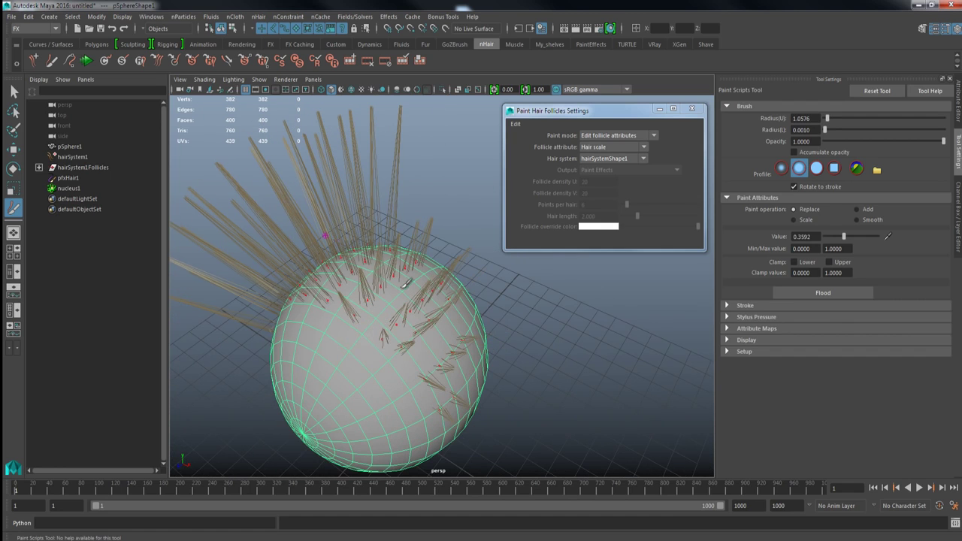
left_click_drag(408, 369, 448, 323, "alt")
left_click_drag(386, 323, 414, 265, "alt")
mouse_move(391, 335)
left_mouse_down("alt")
mouse_move(436, 348)
mouse_move(394, 331)
left_mouse_up("alt")
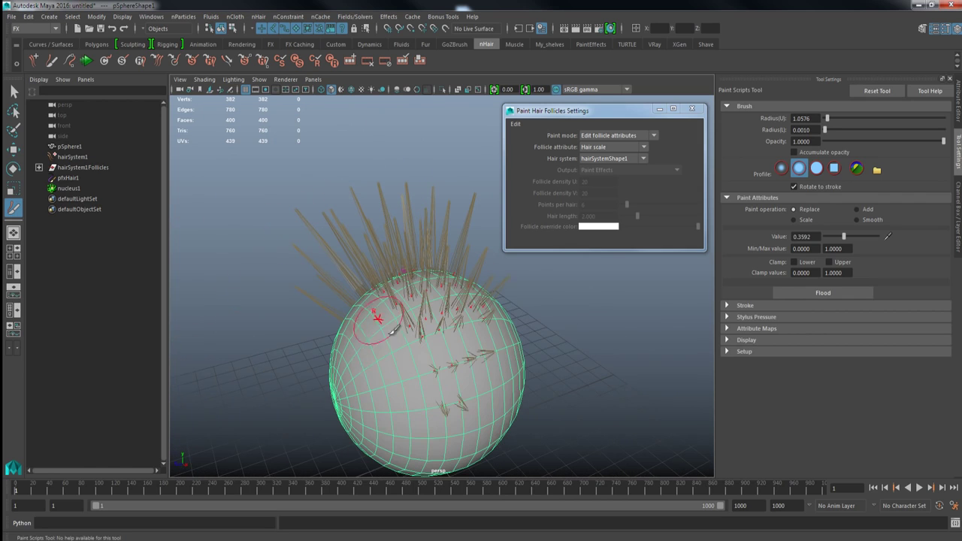
Set the follicle attribute to Inclination and paint it over the side hairs, raising the value to 0.6796
left_click(615, 147)
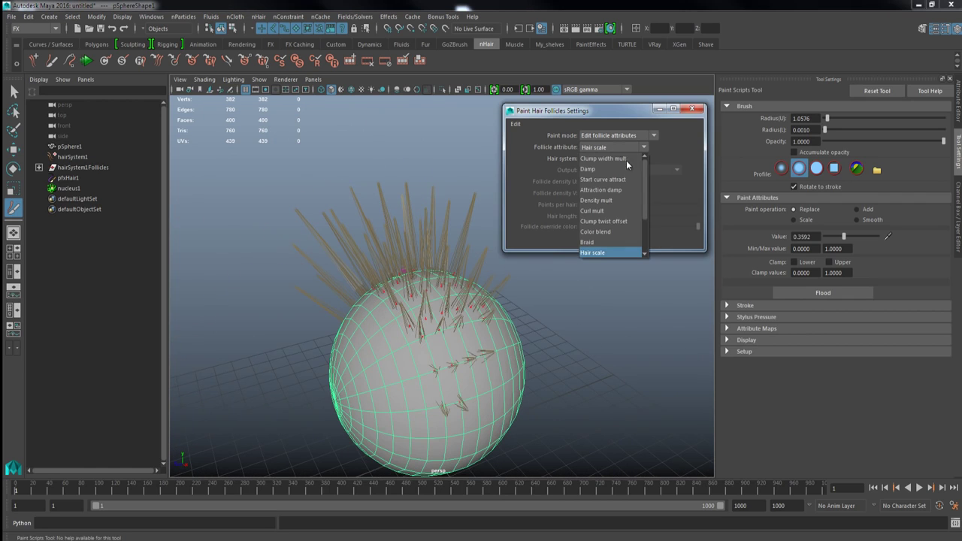
left_click_drag(645, 200, 649, 225)
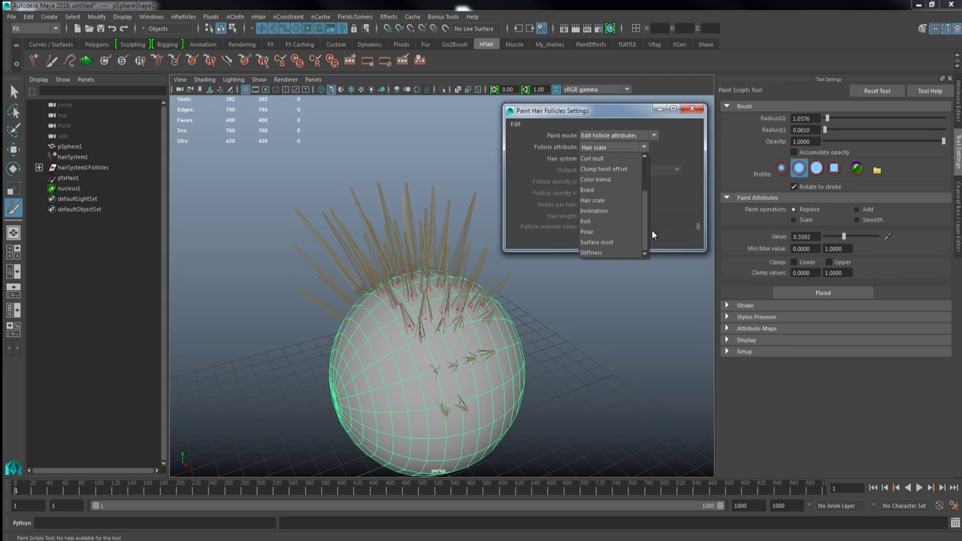
left_click(603, 213)
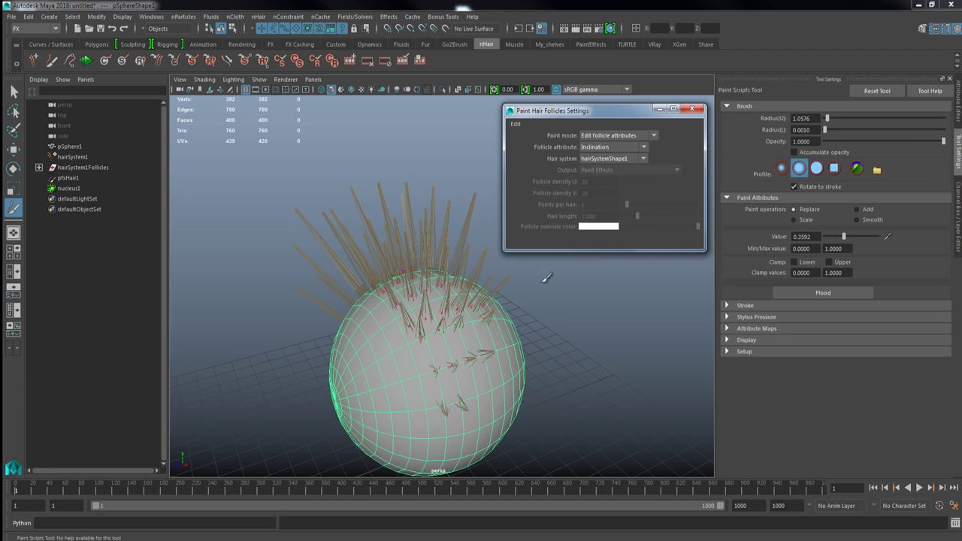
left_click_drag(444, 366, 488, 361)
left_click_drag(844, 236, 858, 237)
mouse_move(452, 363)
left_mouse_down()
mouse_move(485, 359)
mouse_move(426, 423)
mouse_move(434, 444)
left_mouse_up()
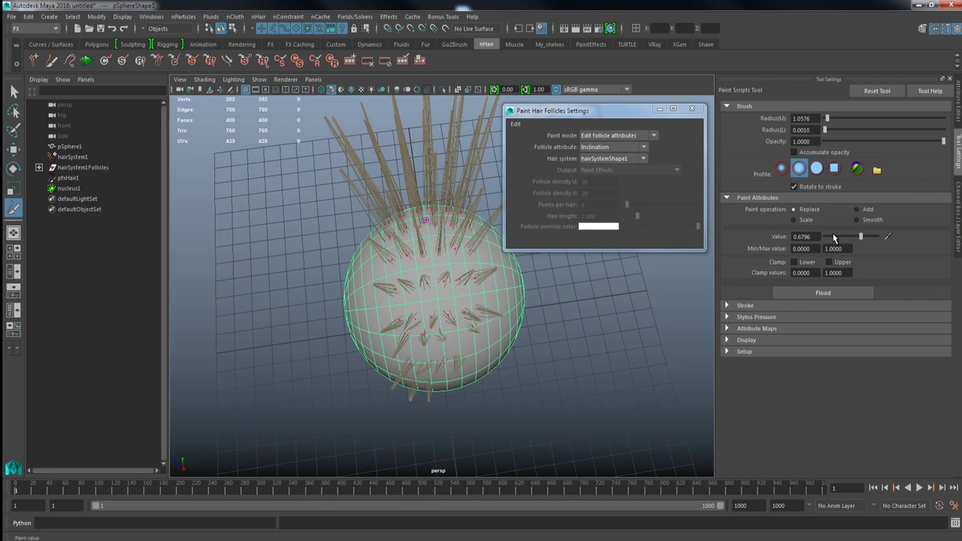
Lower the paint value to 0.1553 and paint that inclination over the hairs on the front and side of the sphere
left_click_drag(336, 384, 351, 365, "alt")
left_click_drag(438, 316, 422, 303)
mouse_move(496, 283)
left_mouse_down()
mouse_move(395, 289)
mouse_move(412, 387)
mouse_move(445, 375)
mouse_move(466, 389)
mouse_move(473, 377)
left_mouse_up()
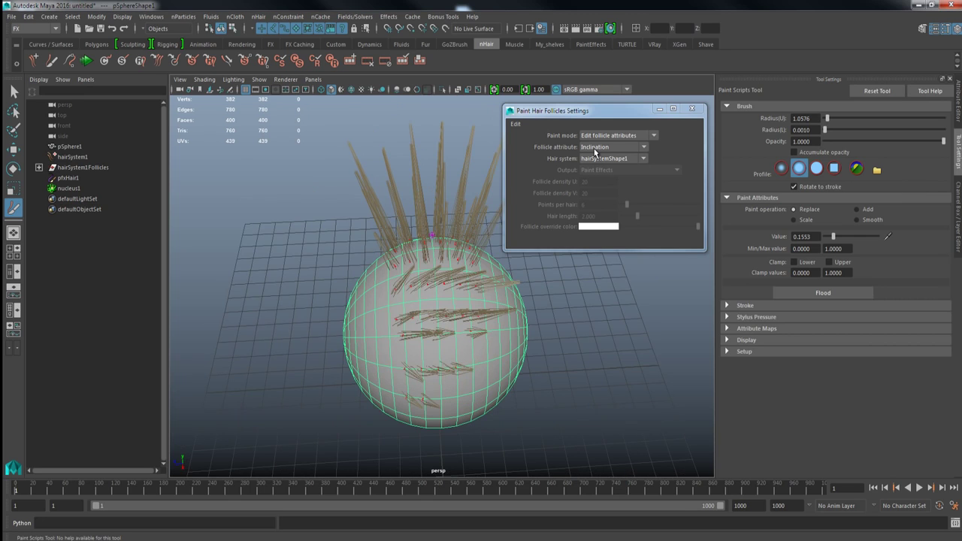
mouse_move(526, 267)
left_mouse_down("alt")
mouse_move(390, 324)
mouse_move(473, 312)
left_mouse_up("alt")
mouse_move(440, 342)
left_mouse_down("alt")
mouse_move(445, 382)
mouse_move(421, 331)
mouse_move(496, 302)
mouse_move(511, 314)
mouse_move(399, 297)
mouse_move(516, 301)
mouse_move(509, 268)
mouse_move(501, 286)
mouse_move(519, 356)
mouse_move(496, 346)
mouse_move(526, 323)
left_mouse_up("alt")
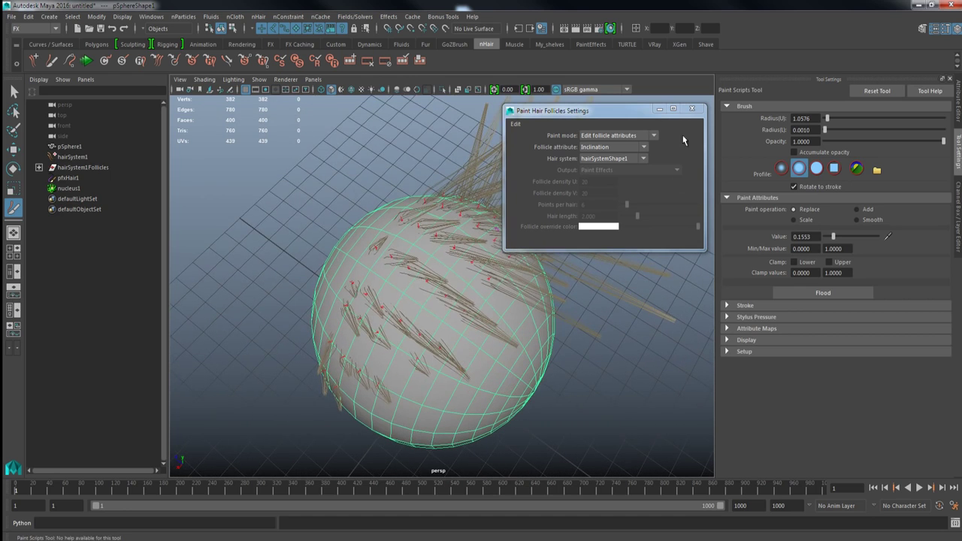
Set the follicle attribute to Roll and paint it over the side hairs, using a value of 0.5243
left_click(609, 148)
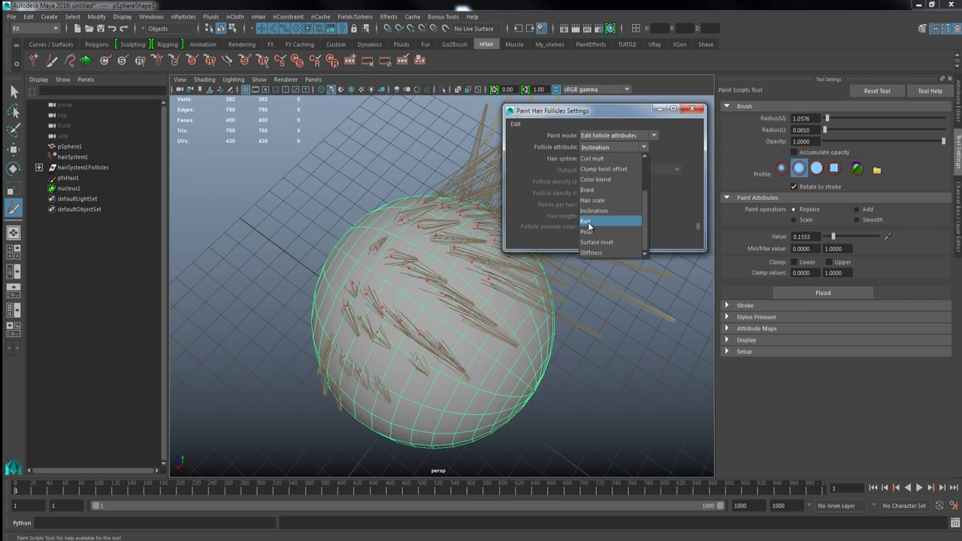
left_click(588, 223)
mouse_move(394, 299)
left_mouse_down()
mouse_move(440, 321)
mouse_move(403, 317)
left_mouse_up()
left_click_drag(396, 280, 406, 280)
left_click(852, 236)
left_click_drag(460, 293, 446, 312)
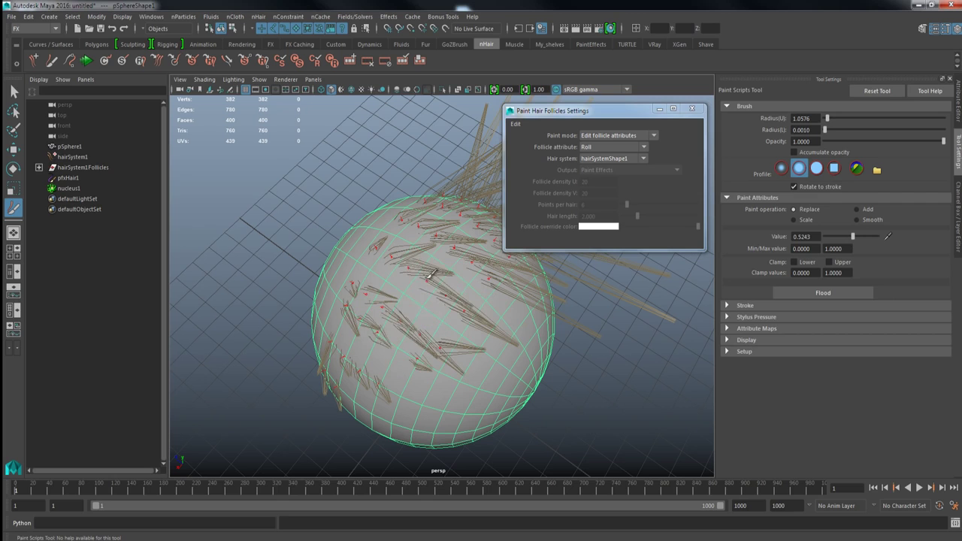
right_click_drag(455, 309, 431, 263, "alt")
mouse_move(432, 263)
left_mouse_down("alt")
mouse_move(515, 260)
mouse_move(395, 304)
mouse_move(365, 301)
mouse_move(403, 283)
mouse_move(373, 297)
mouse_move(398, 314)
mouse_move(435, 283)
mouse_move(383, 323)
mouse_move(436, 322)
left_mouse_up("alt")
Set the follicle attribute to Curl mult and lower the paint value to 0.1068
left_click(602, 148)
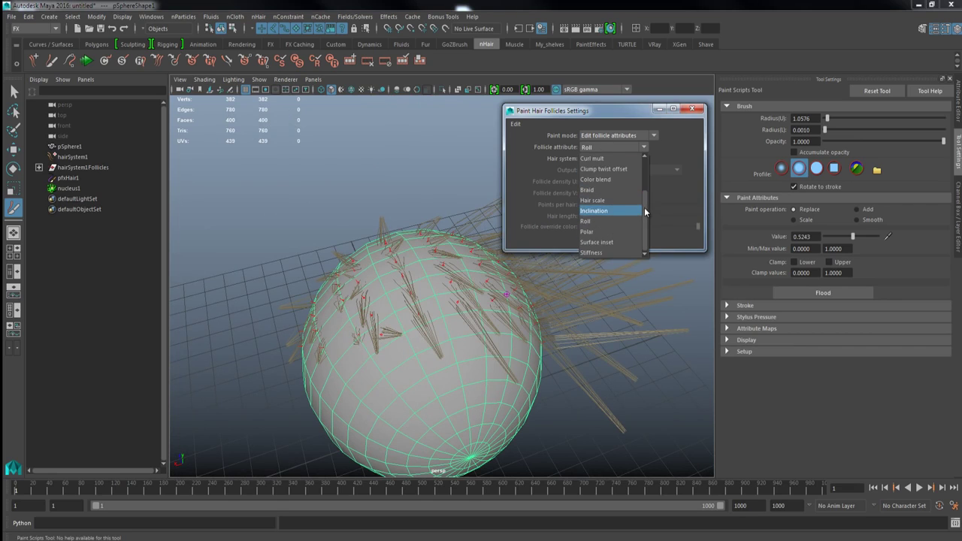
scroll(645, 199, "up", 1)
scroll(647, 181, "up", 1)
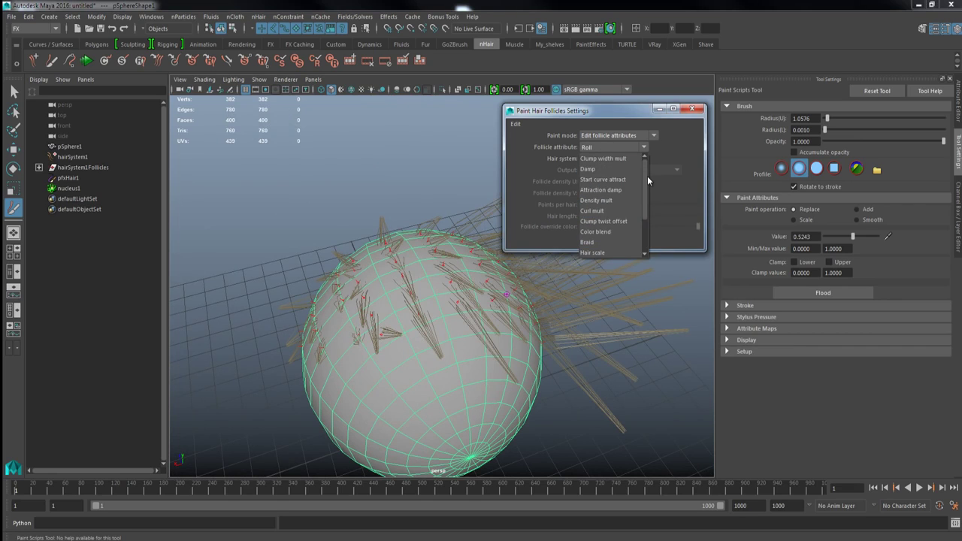
left_click(618, 211)
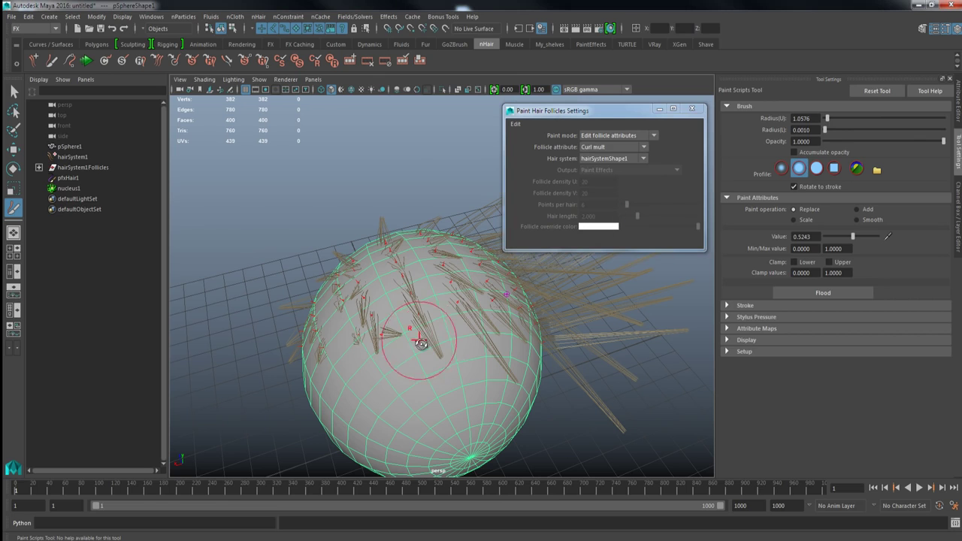
left_click_drag(421, 343, 451, 364, "alt")
left_click_drag(854, 236, 831, 237)
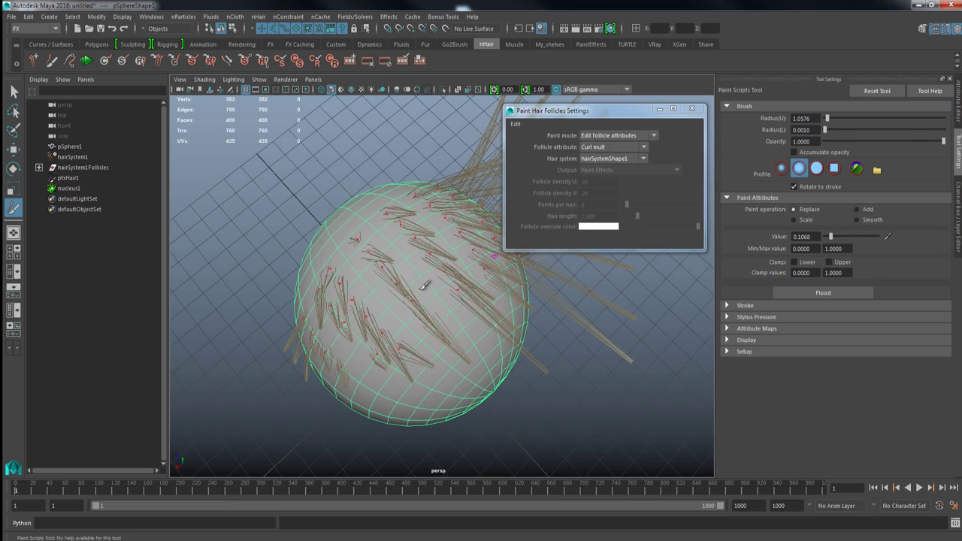
left_click_drag(447, 311, 472, 305, "alt")
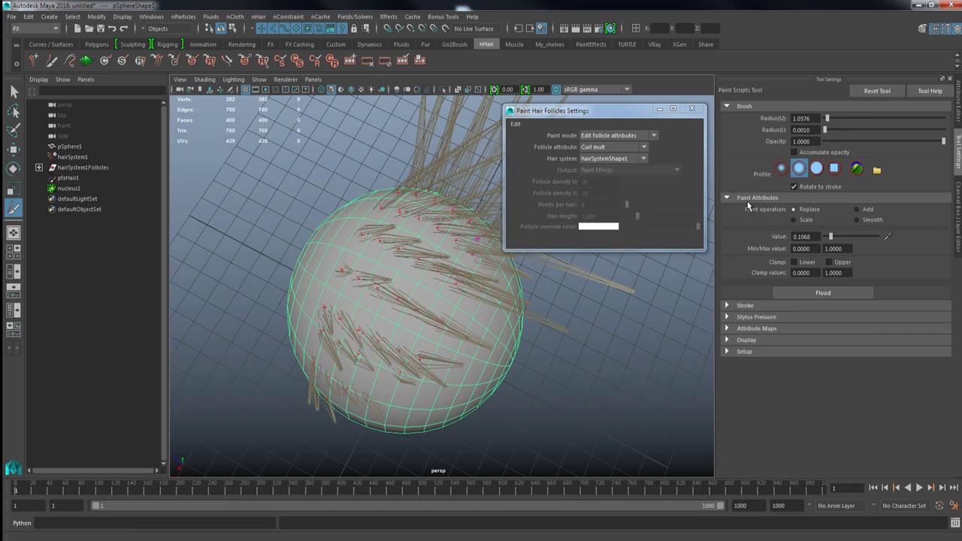
Switch the follicle attribute to Stiffness, try painting it over the side hairs, and undo the strokes
left_click(623, 150)
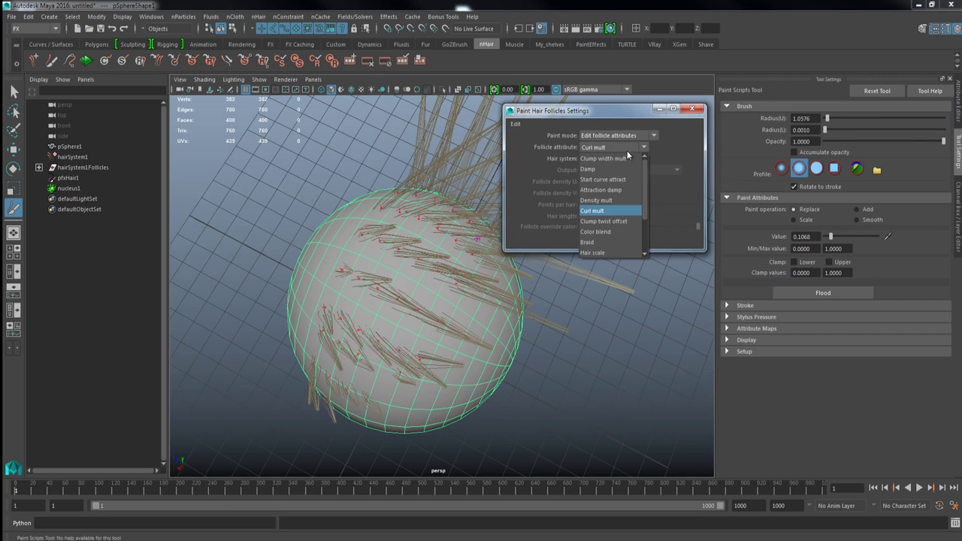
left_click_drag(644, 190, 651, 219)
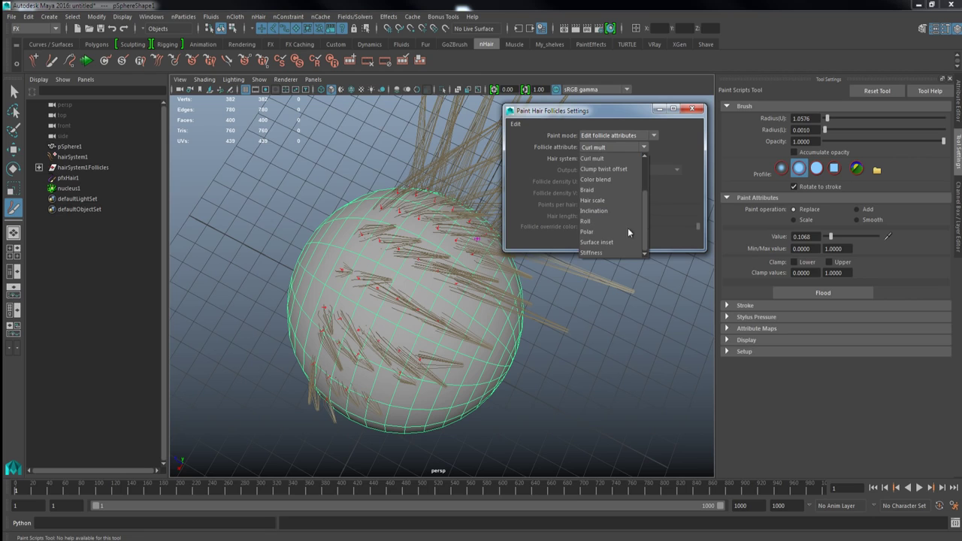
left_click(590, 256)
left_click_drag(382, 296, 399, 296)
left_click_drag(379, 359, 364, 336, "alt")
key("ctrl+z")
key("ctrl+z")
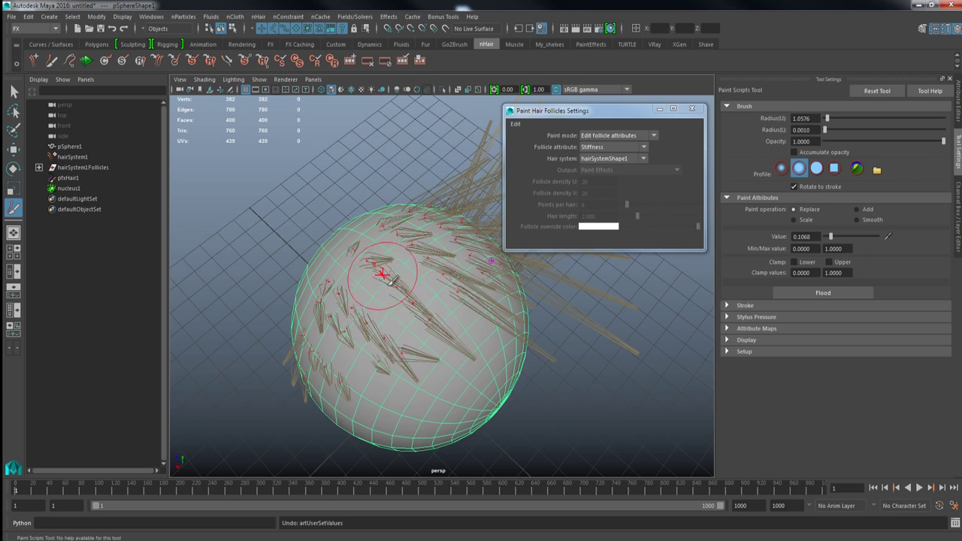
Examine the painted inclination, roll and scale of the hairs around the sphere
mouse_move(361, 294)
left_mouse_down("alt")
mouse_move(419, 336)
mouse_move(429, 268)
mouse_move(410, 295)
left_mouse_up("alt")
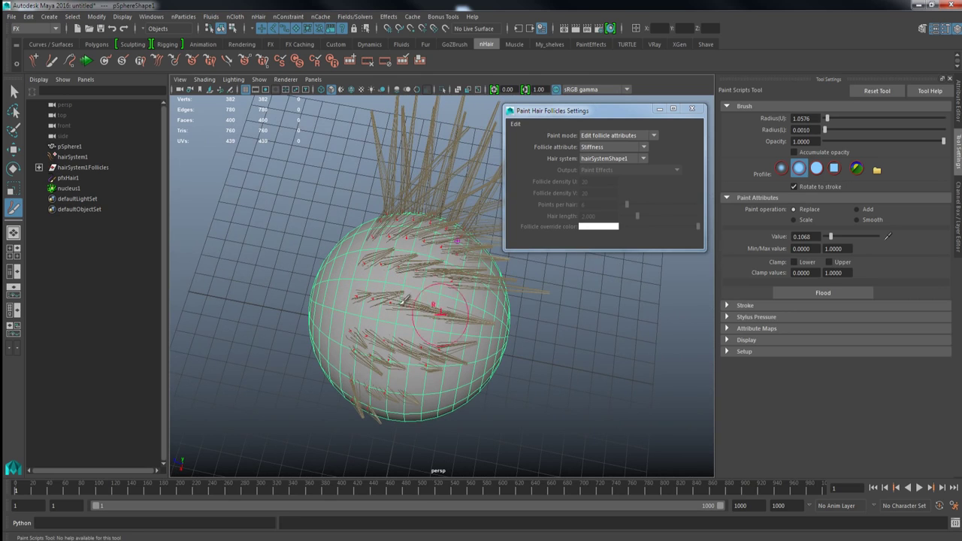
left_click_drag(398, 279, 356, 317, "alt")
right_click_drag(357, 317, 420, 324, "alt")
mouse_move(420, 324)
left_mouse_down("alt")
mouse_move(421, 356)
mouse_move(402, 342)
left_mouse_up("alt")
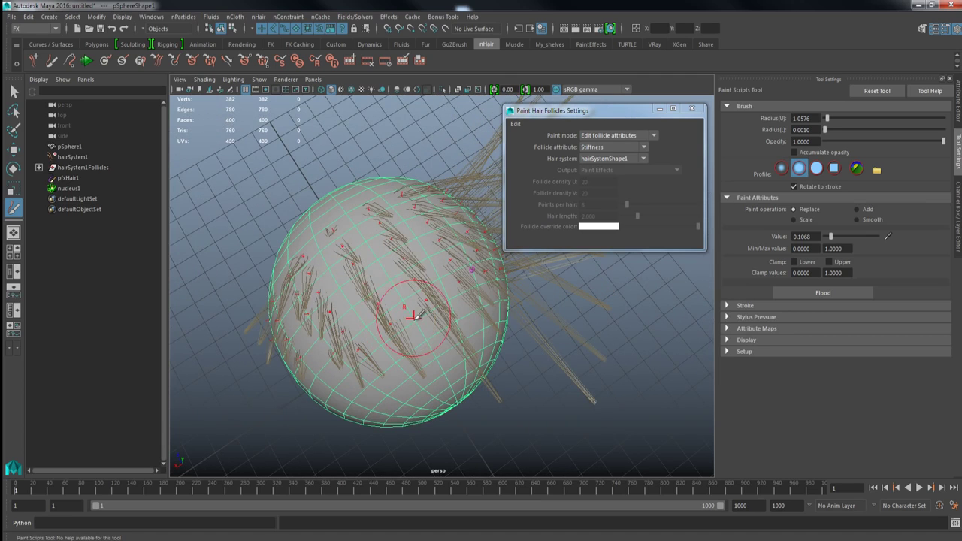
left_click_drag(400, 317, 394, 307, "alt")
mouse_move(395, 233)
left_mouse_down("alt")
mouse_move(385, 290)
mouse_move(451, 279)
mouse_move(423, 301)
mouse_move(336, 303)
mouse_move(376, 271)
mouse_move(408, 330)
mouse_move(423, 296)
mouse_move(333, 292)
mouse_move(393, 269)
mouse_move(336, 305)
mouse_move(382, 316)
mouse_move(399, 294)
left_mouse_up("alt")
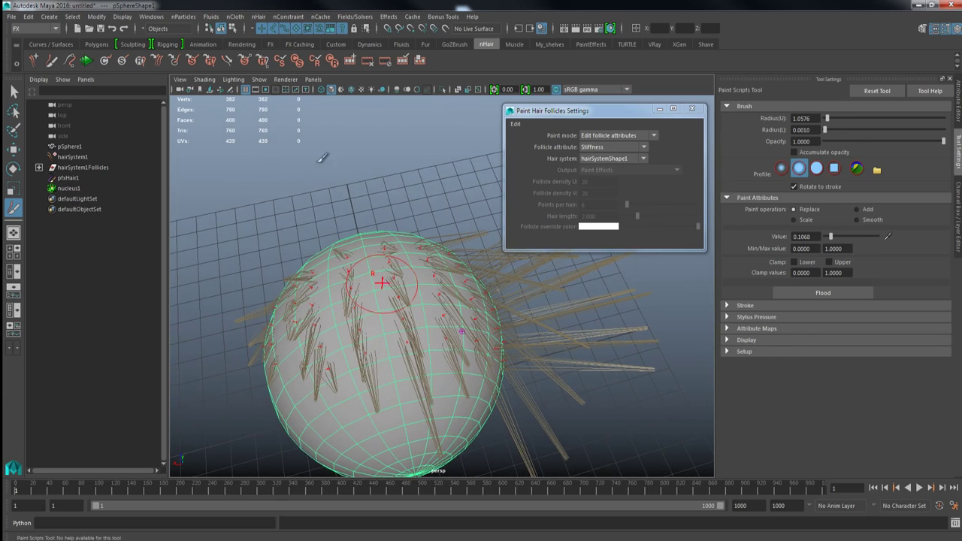
left_click_drag(397, 267, 416, 233, "alt")
Leave follicle painting for the Move tool, select the hair, and display its current and start position curves
key("w")
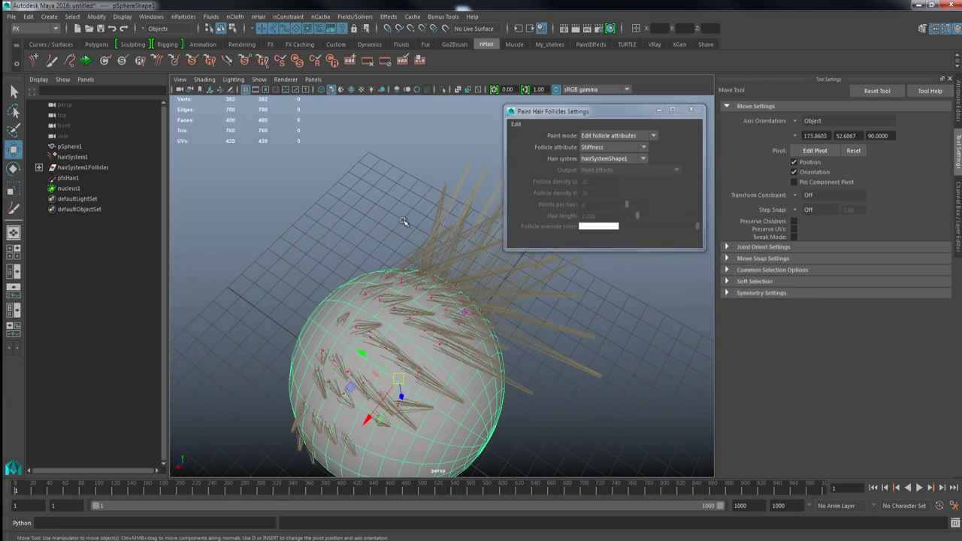
mouse_move(414, 400)
left_mouse_down("alt")
mouse_move(490, 312)
mouse_move(389, 315)
left_mouse_up("alt")
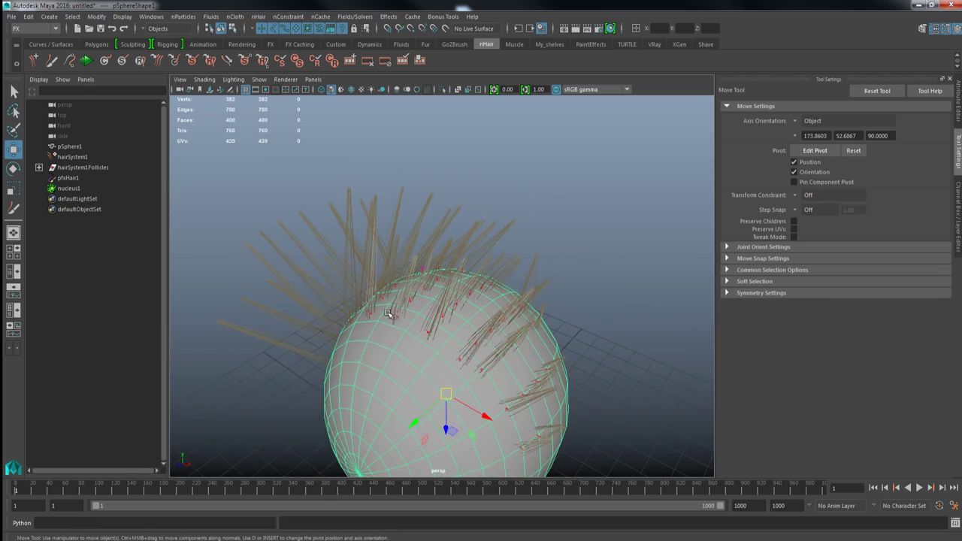
left_click(329, 266)
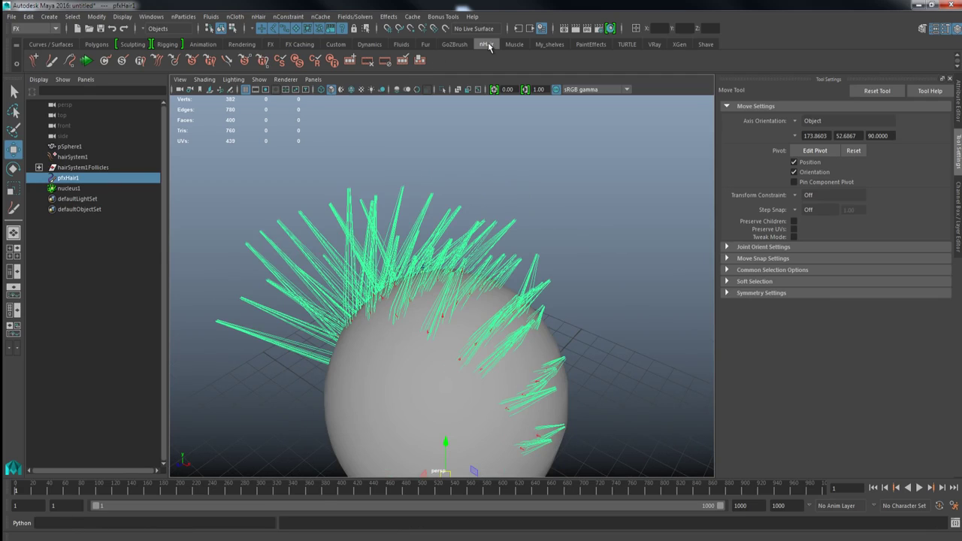
middle_click_drag(214, 165, 241, 158, "alt")
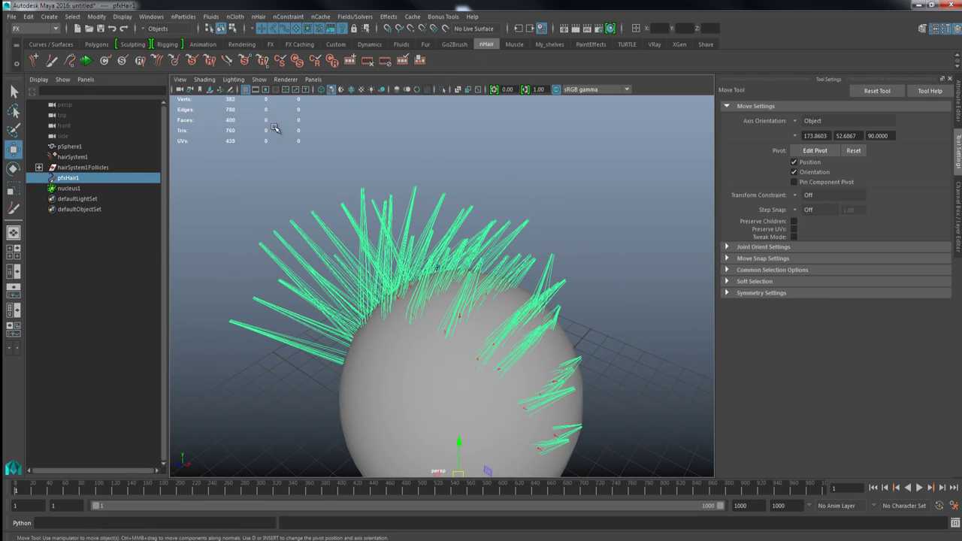
left_click(301, 66)
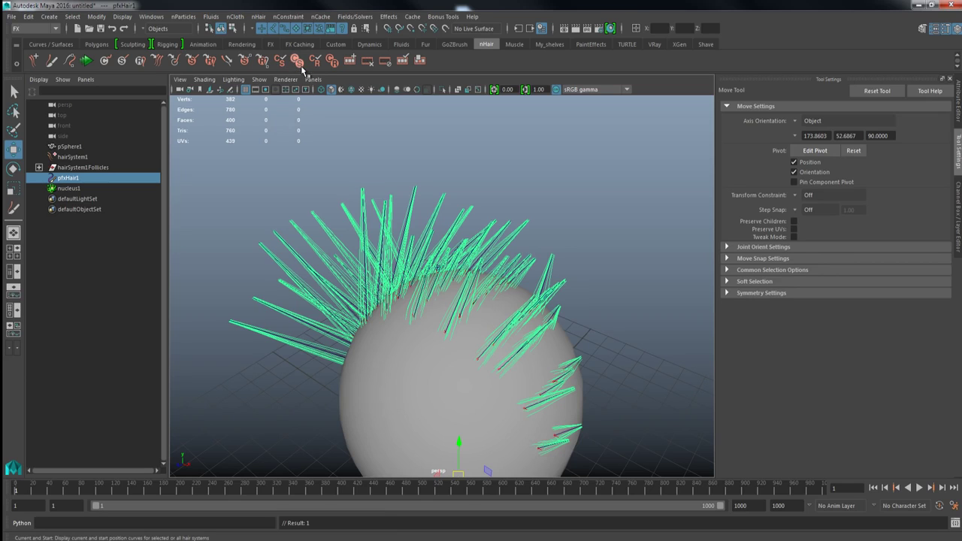
left_click(299, 66)
middle_click_drag(426, 263, 337, 173, "alt")
right_click_drag(337, 173, 485, 281, "alt")
middle_click_drag(485, 281, 582, 352, "alt")
left_click_drag(423, 218, 444, 204, "alt")
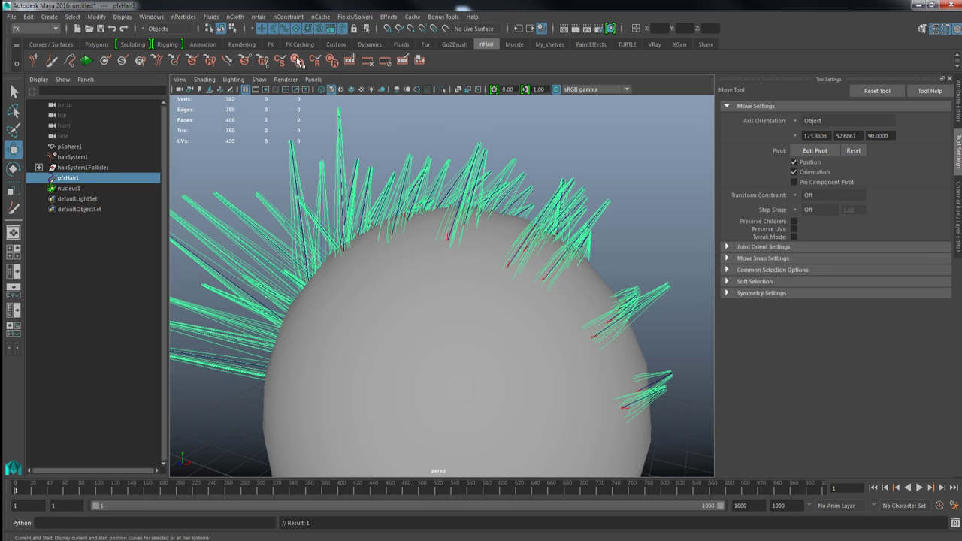
Select one hair curve near the top of the sphere, switch it to control vertices, and select its tip vertex
left_click(414, 138)
middle_click_drag(414, 139, 419, 166, "alt")
right_click_drag(419, 166, 418, 189, "alt")
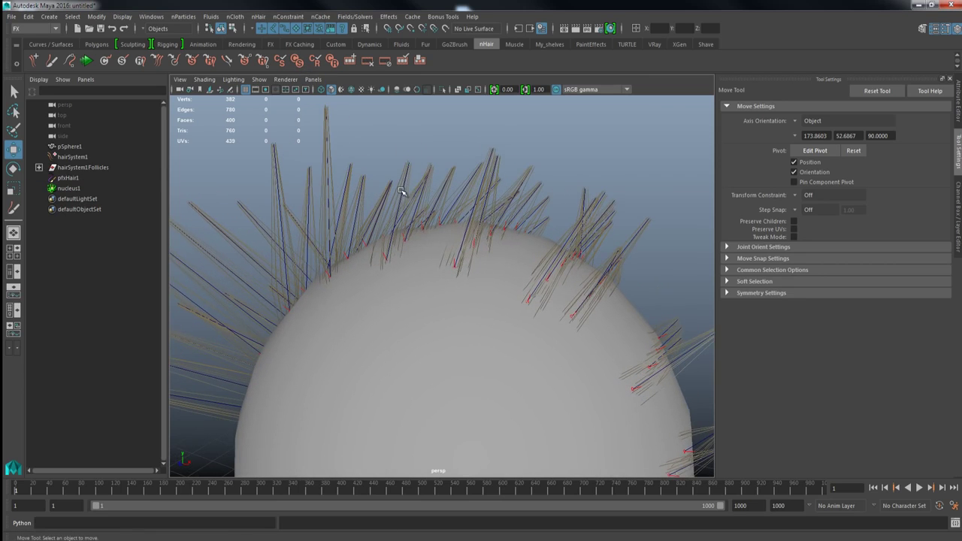
left_click(401, 191)
middle_click_drag(415, 178, 401, 220, "alt")
left_click_drag(401, 220, 414, 175, "alt")
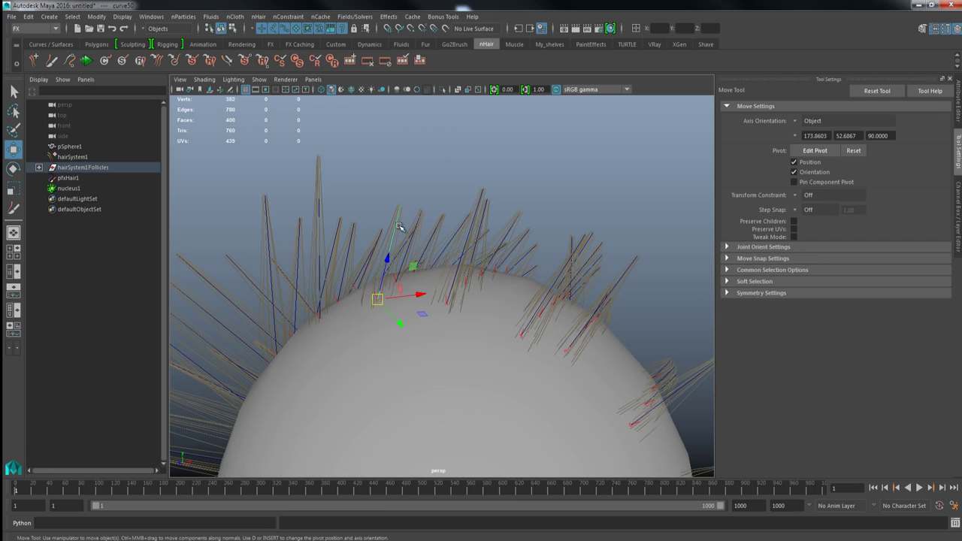
right_click(450, 133)
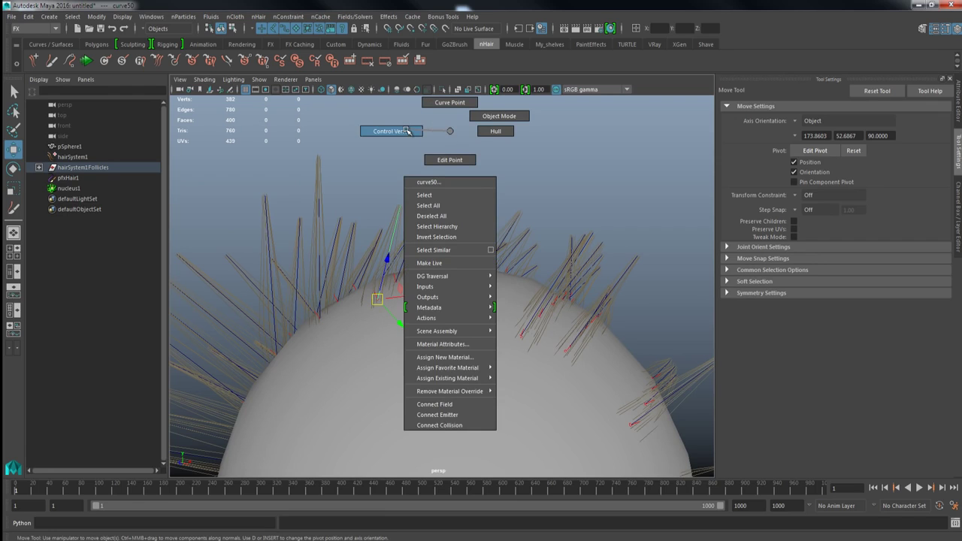
left_click(382, 132)
left_click_drag(379, 178, 458, 198)
Turn on soft selection for the tip vertex, adjust the falloff radius to 3.01, and show the soft selection settings
key("b")
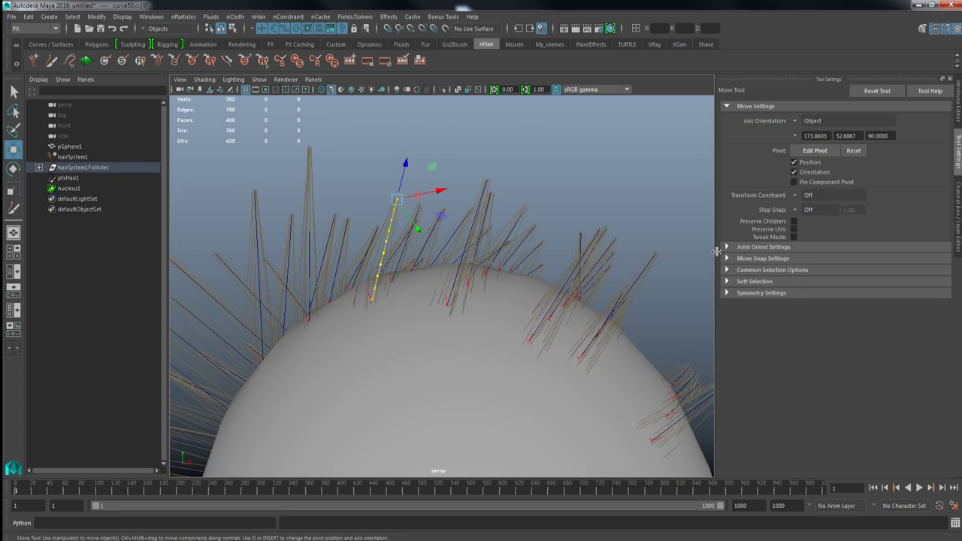
scroll(522, 260, "down", 12)
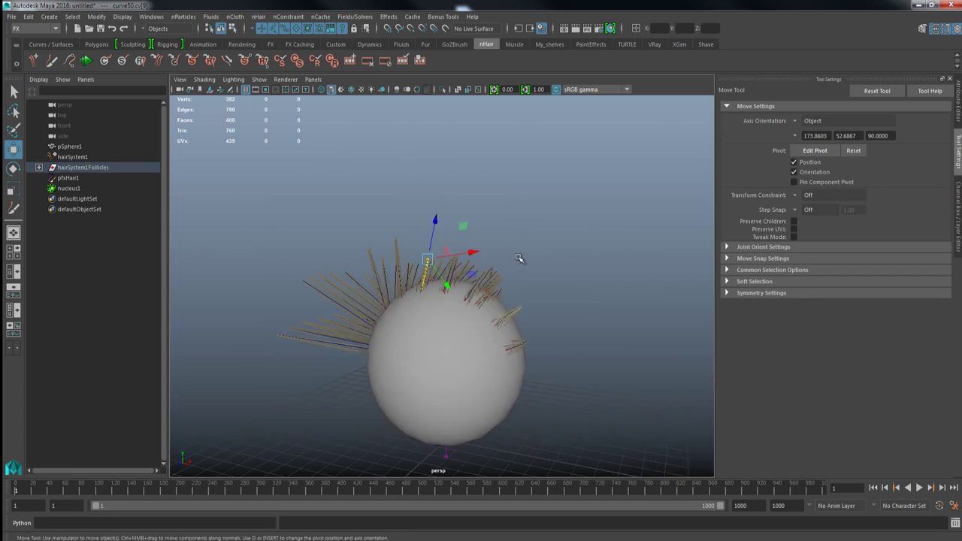
key("b")
left_click_drag(462, 276, 398, 257)
scroll(426, 259, "up", 12)
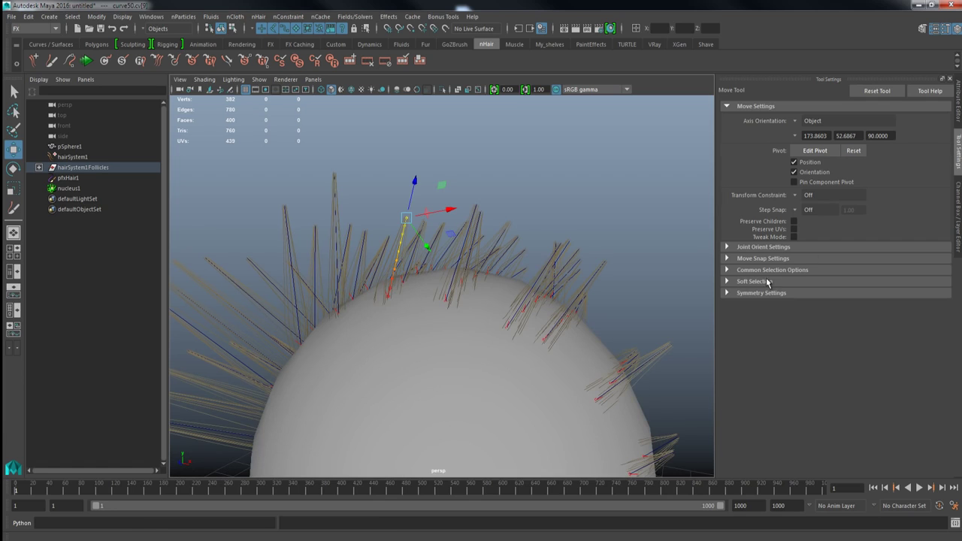
left_click(742, 282)
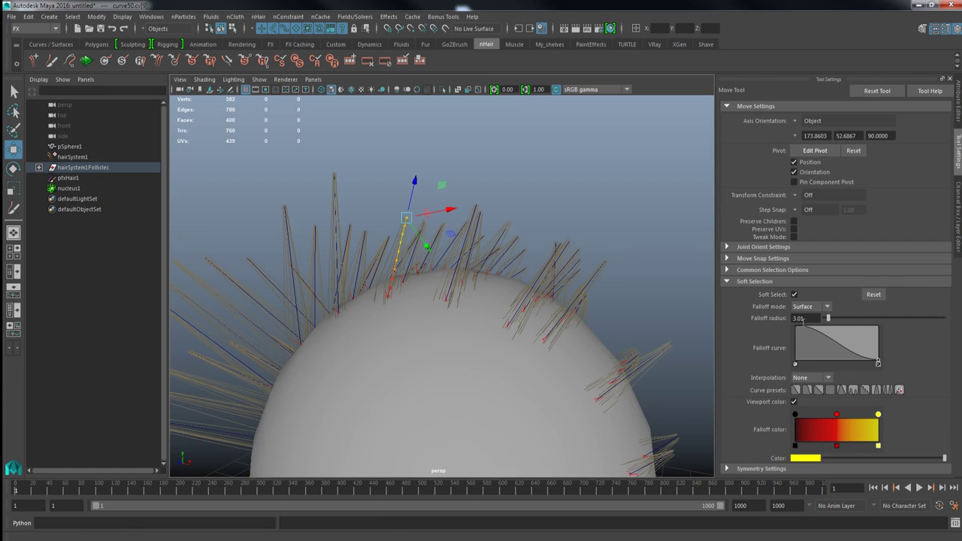
Move the curve's tip vertex away from the other hairs to bend it, and move its root vertex with soft falloff
left_click_drag(430, 227, 446, 259, "alt")
left_click_drag(400, 212, 297, 198)
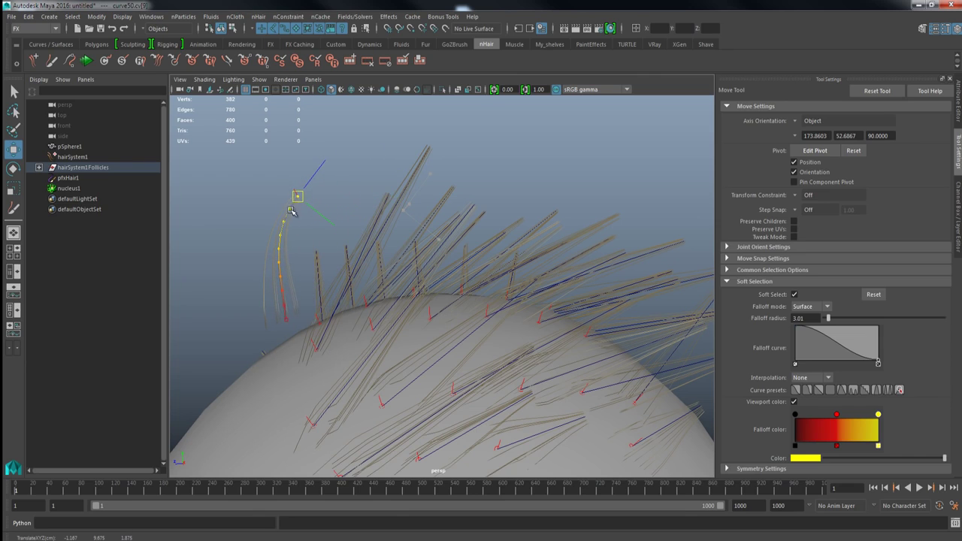
left_click(287, 324)
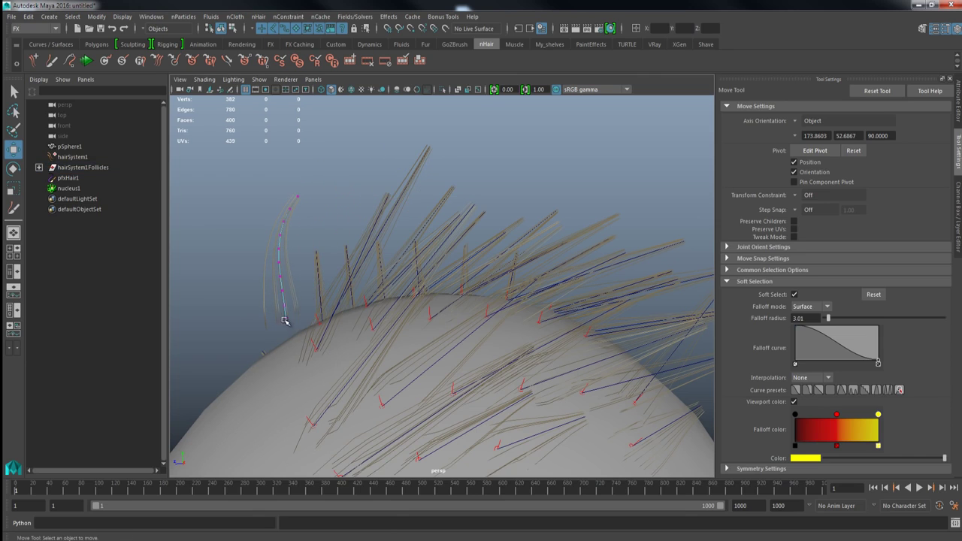
left_click(293, 331)
key("ctrl+z")
left_click_drag(275, 317, 292, 355)
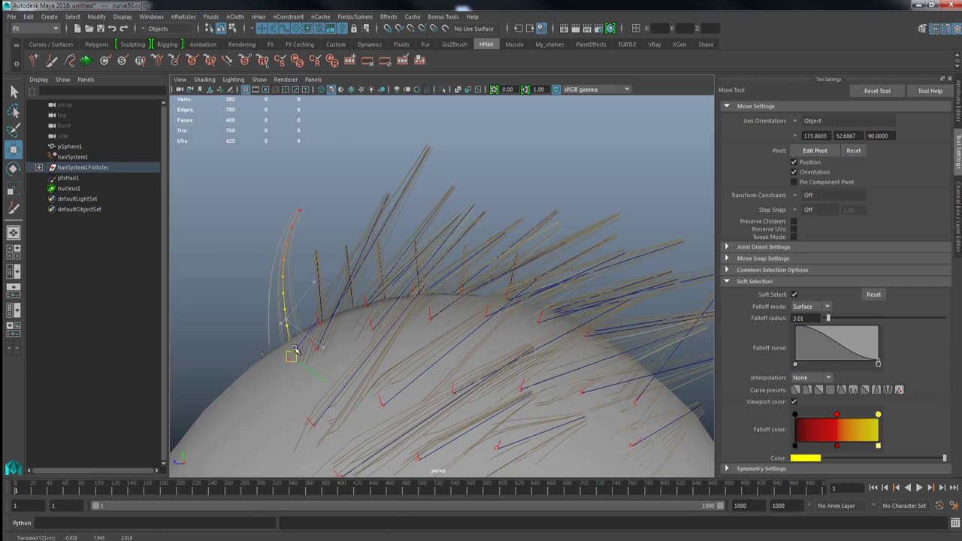
Select the control vertex just below the tip of the bent hair curve and adjust its position with soft falloff
left_click(298, 210)
left_click_drag(293, 211, 264, 245)
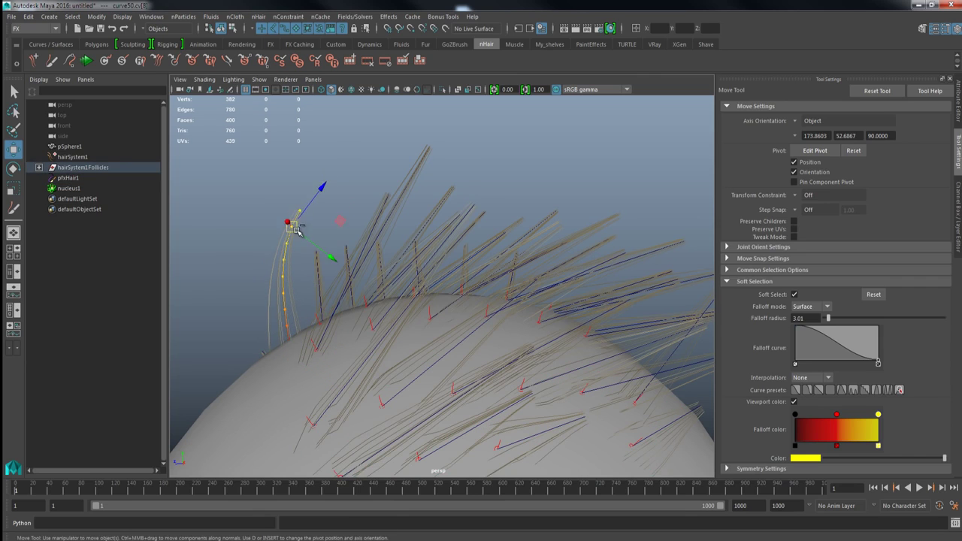
left_click_drag(299, 211, 524, 273)
Switch a second hair curve near the top of the sphere to control vertices, select its tip vertex, and rotate it with soft falloff
left_click(550, 242)
left_click_drag(548, 240, 575, 230, "alt")
right_click_drag(573, 222, 556, 196)
left_click_drag(558, 180, 606, 216)
key("e")
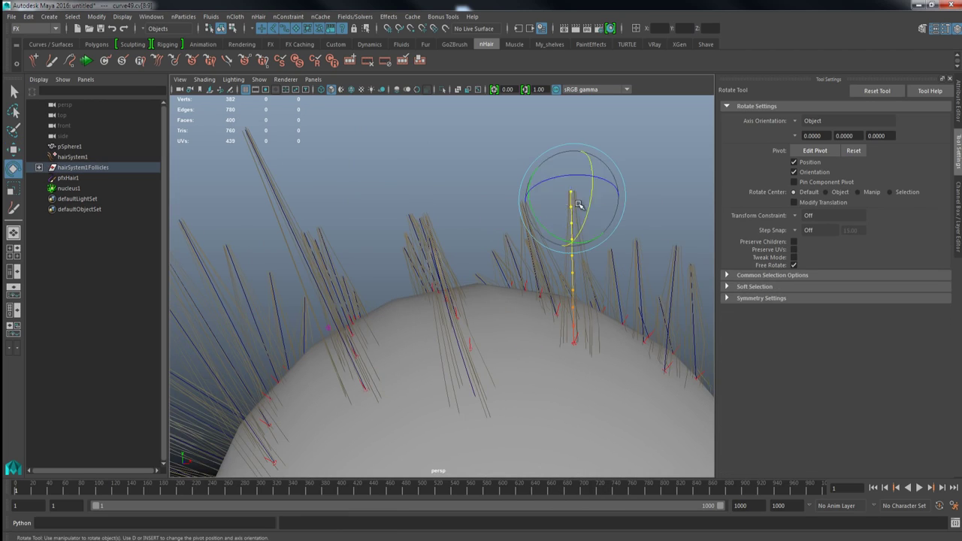
left_click_drag(523, 217, 455, 334)
Select the root vertex of the second hair curve and move it with soft falloff to bend the curve
key("w")
left_click(453, 347)
left_click_drag(452, 279, 458, 309)
left_click_drag(516, 230, 446, 259, "alt")
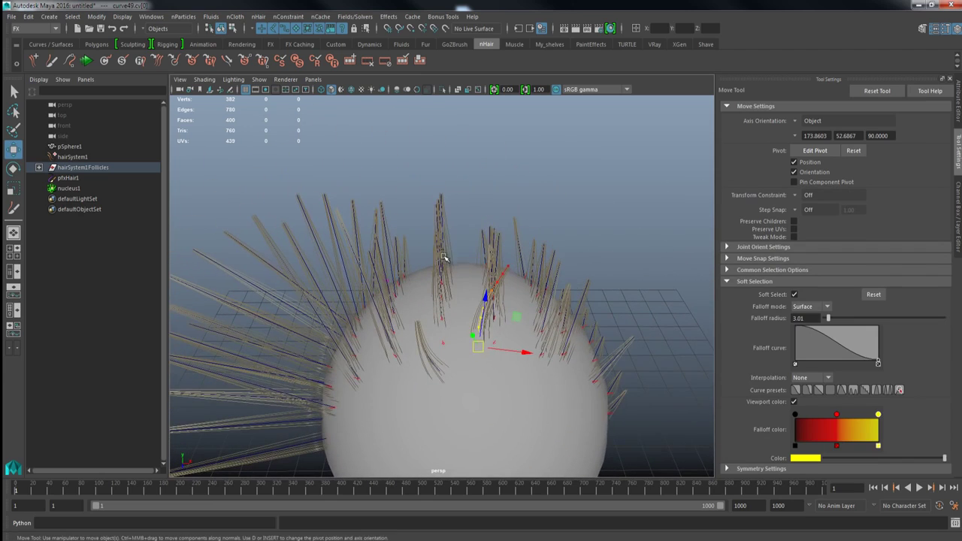
Leave control vertex editing on the second hair curve and clear the selection
left_click(519, 212)
middle_click_drag(493, 261, 496, 196, "alt")
mouse_move(495, 194)
left_mouse_down("alt")
mouse_move(519, 181)
mouse_move(491, 208)
left_mouse_up("alt")
right_click_drag(492, 208, 538, 196)
left_click_drag(539, 197, 427, 277, "alt")
left_click(479, 264)
left_click(428, 325)
left_click(568, 161)
left_click(382, 302)
left_click(552, 173)
middle_click_drag(454, 236, 491, 247, "alt")
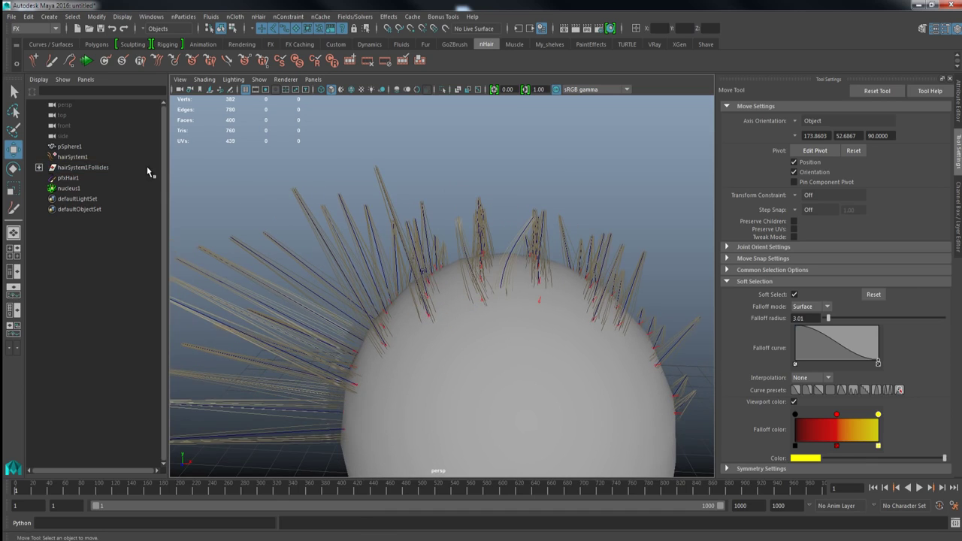
Open the Clump and Hair Shape attributes of hairSystem1 and raise Hairs Per Clump to 55
left_click(73, 158)
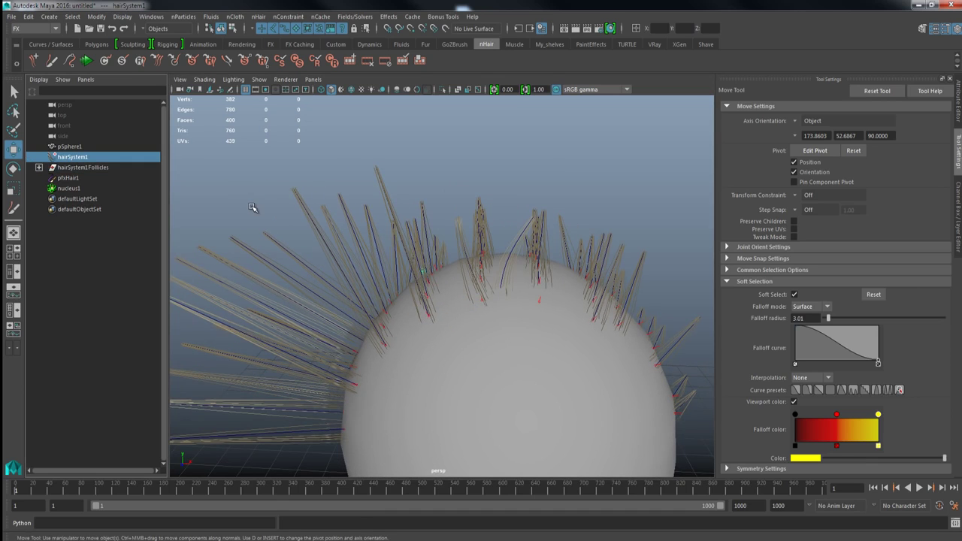
key("ctrl+a")
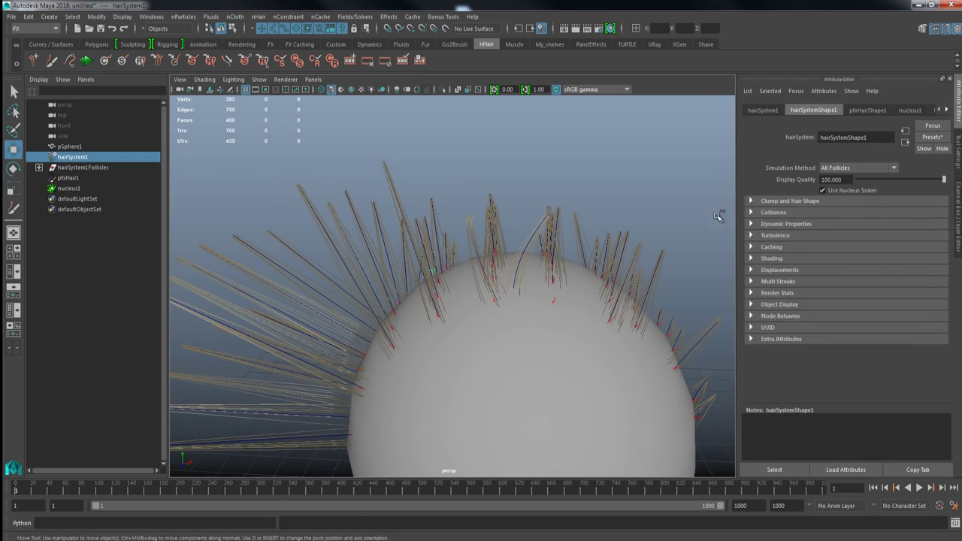
left_click(776, 203)
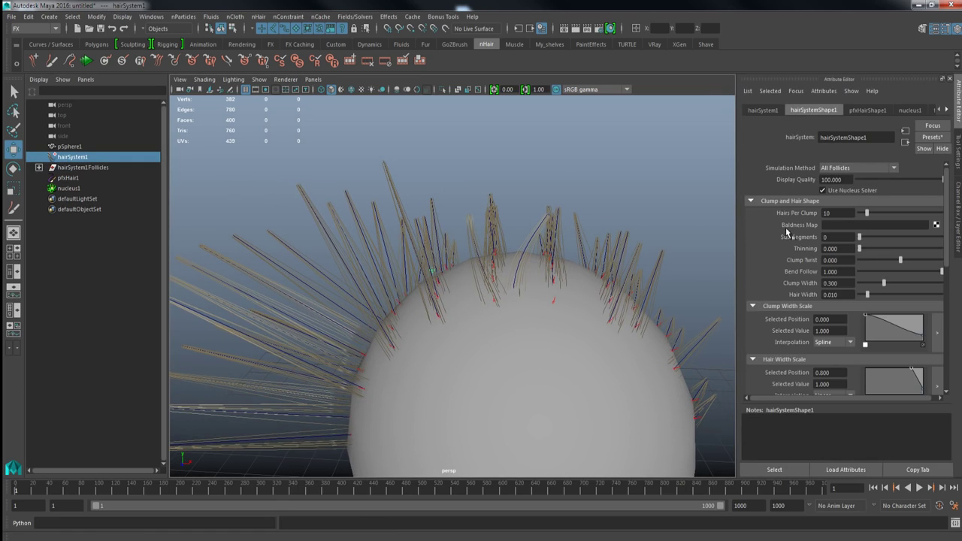
double_click(836, 214)
left_click_drag(523, 295, 478, 294, "alt")
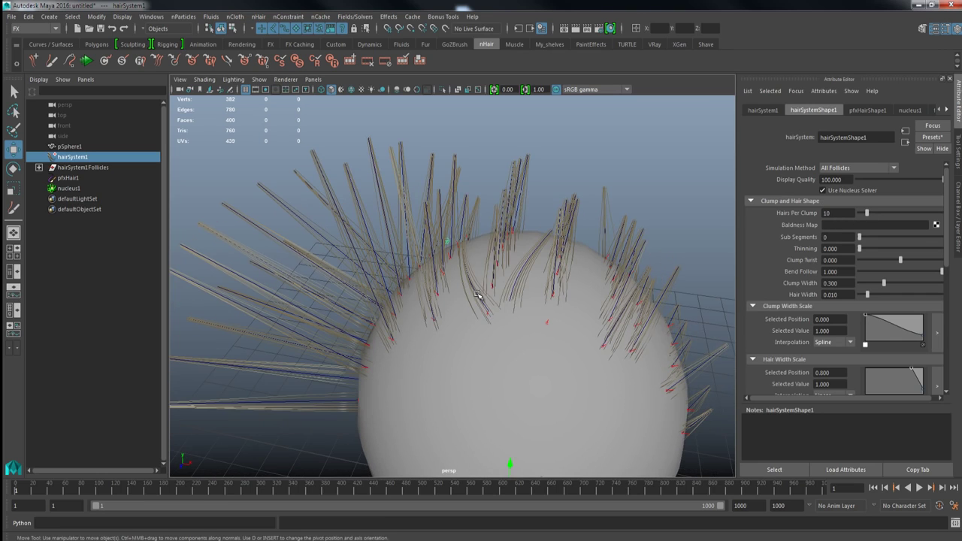
left_click_drag(868, 213, 905, 215)
left_click_drag(576, 292, 466, 309, "alt")
mouse_move(539, 267)
left_mouse_down("alt")
mouse_move(519, 252)
mouse_move(522, 241)
mouse_move(530, 269)
left_mouse_up("alt")
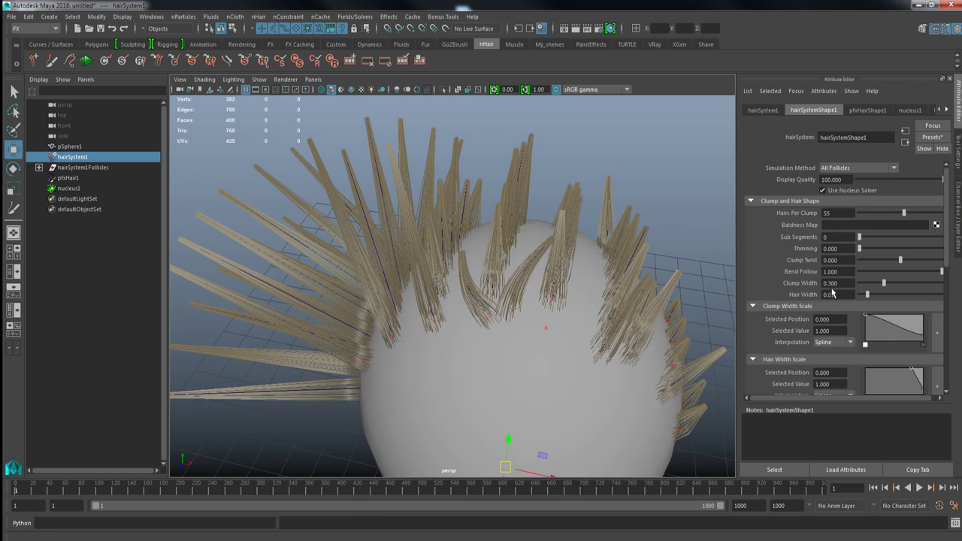
Widen the hair clumps with a Clump Width of 0.791 and set Thinning to 0.417
left_click_drag(883, 284, 925, 284)
left_click_drag(575, 342, 534, 241, "alt")
scroll(487, 244, "up", 2)
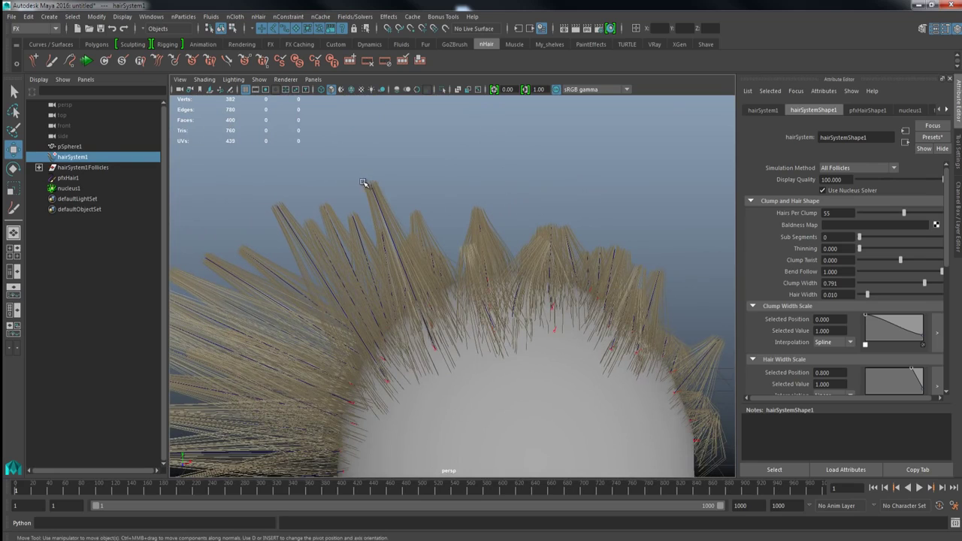
left_click_drag(466, 210, 451, 212, "alt")
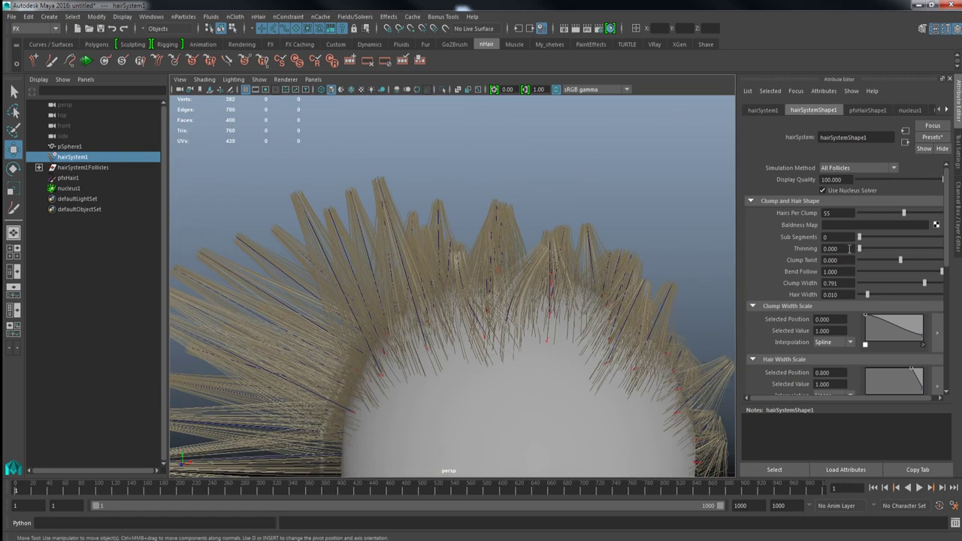
left_click_drag(871, 248, 894, 255)
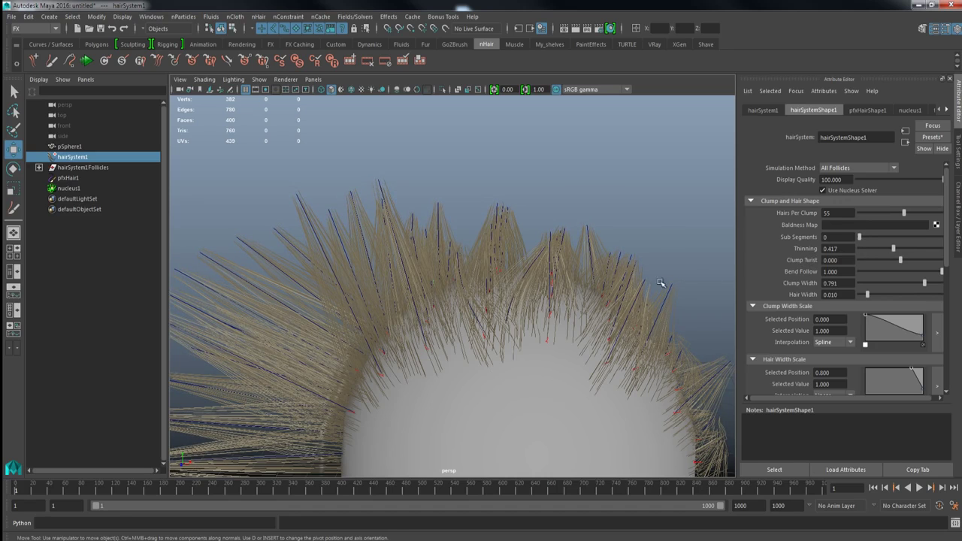
Set the hair system's Sub Segments to 2
middle_click_drag(662, 283, 561, 200, "alt")
middle_click_drag(614, 294, 549, 207, "alt")
right_click_drag(548, 207, 626, 341, "alt")
left_click_drag(627, 341, 632, 250, "alt")
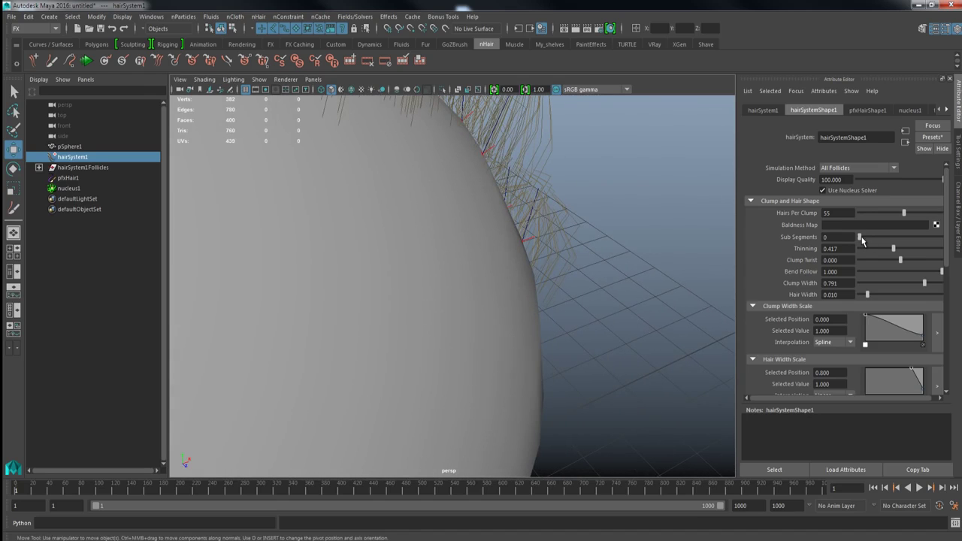
mouse_move(861, 238)
left_mouse_down()
mouse_move(896, 244)
mouse_move(857, 246)
mouse_move(887, 247)
mouse_move(878, 246)
left_mouse_up()
left_click_drag(651, 256, 556, 230, "alt")
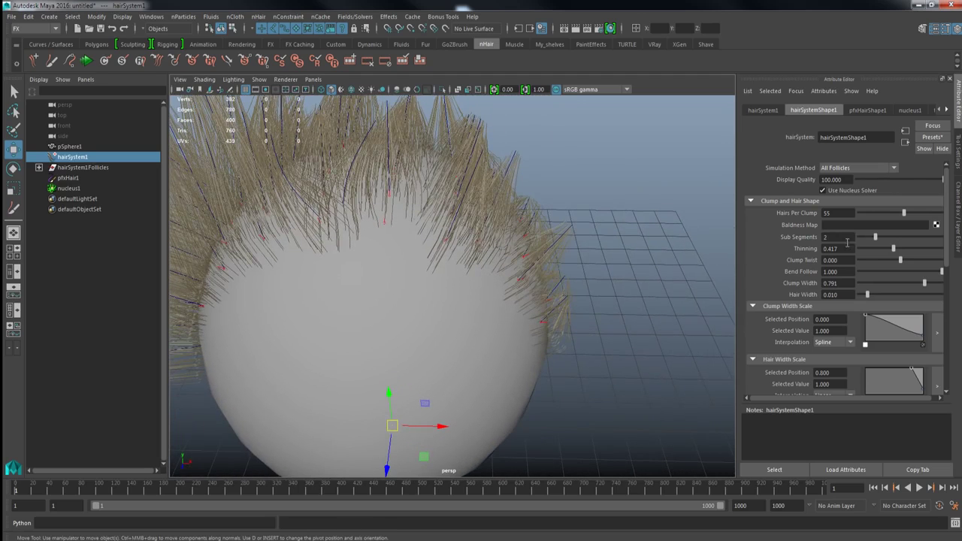
Set the hair system's Clump Twist to -0.018 and Bend Follow to 0.828
left_click_drag(900, 260, 900, 264)
scroll(564, 217, "down", 3)
middle_click_drag(589, 229, 635, 268, "alt")
left_click_drag(635, 268, 613, 261, "alt")
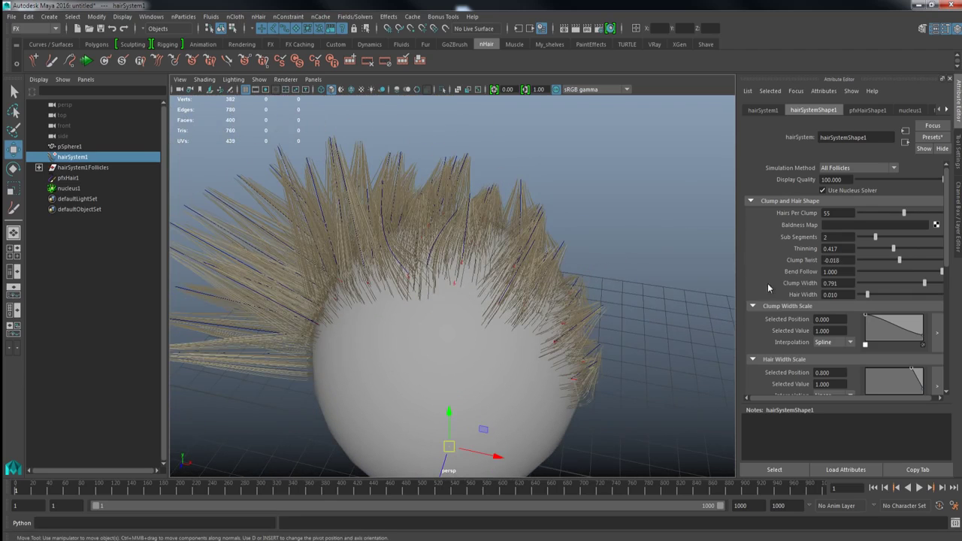
mouse_move(935, 274)
left_mouse_down()
mouse_move(864, 269)
mouse_move(952, 275)
mouse_move(849, 264)
mouse_move(938, 273)
mouse_move(926, 277)
left_mouse_up()
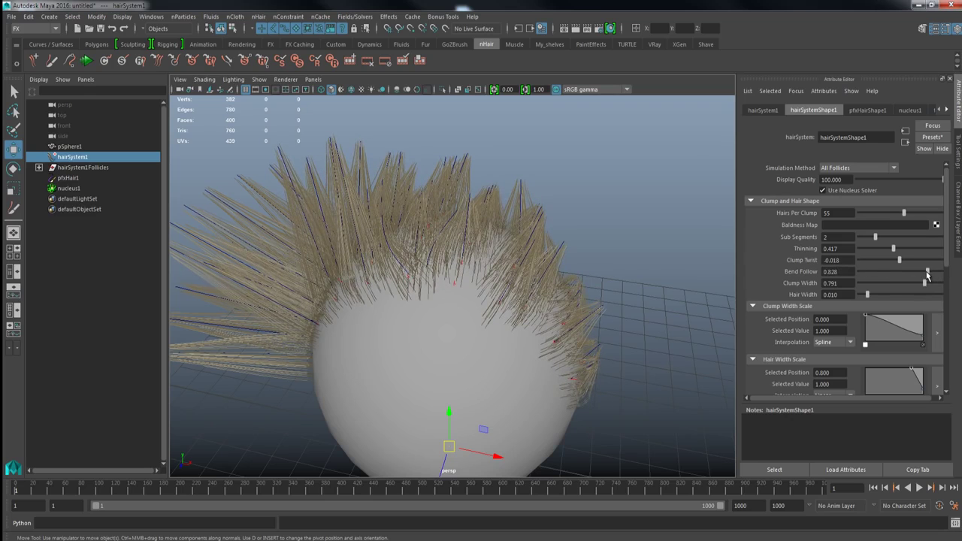
left_click_drag(609, 263, 717, 282, "alt")
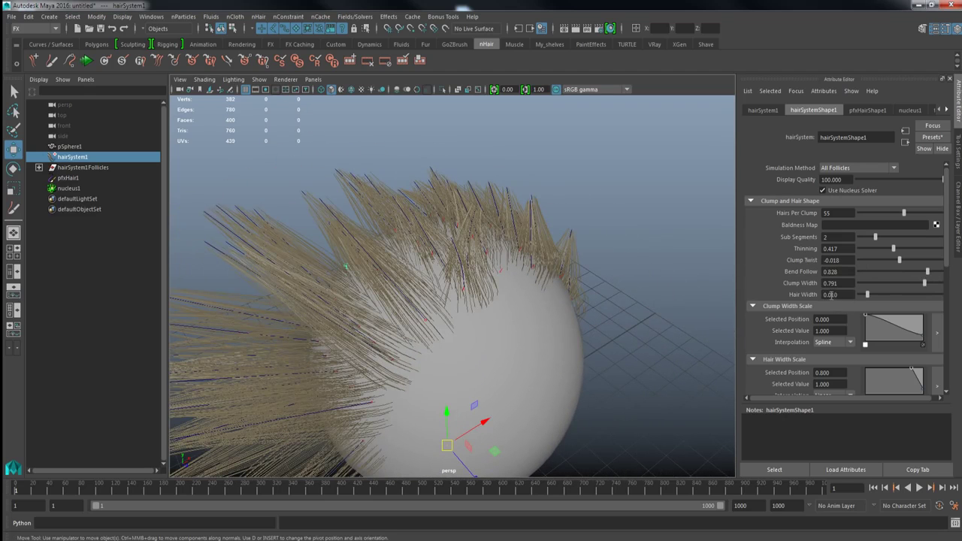
Try a larger Hair Width on the hair system and undo that change
left_click_drag(520, 294, 513, 294, "alt")
right_click_drag(513, 294, 528, 305, "alt")
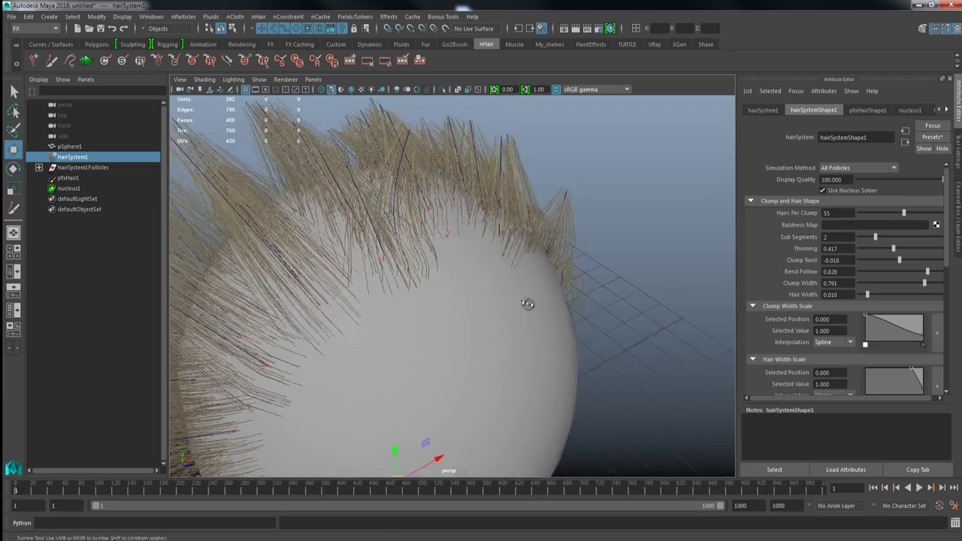
left_click_drag(528, 305, 551, 307, "alt")
left_click_drag(869, 295, 894, 300)
key("ctrl+z")
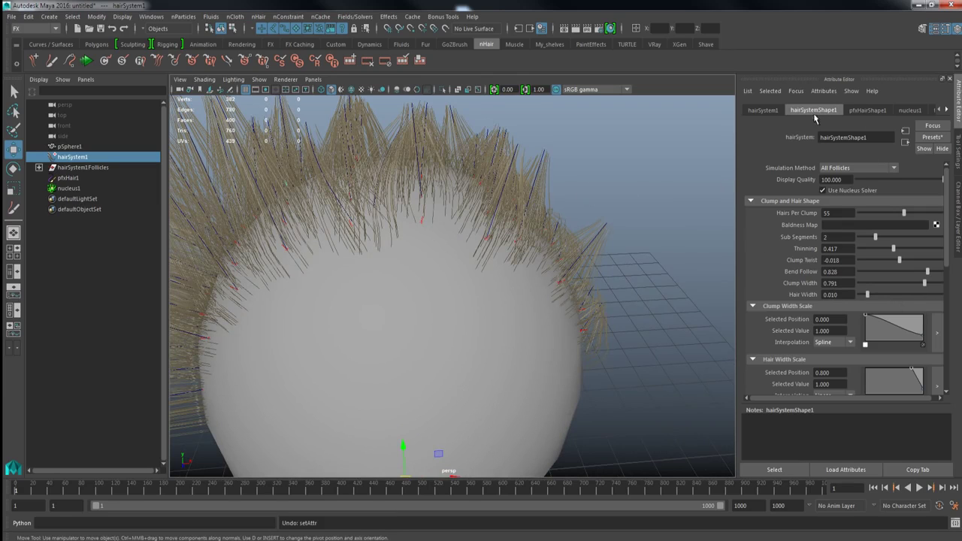
Turn on Draw As Mesh for pfxHairShape1 and raise the hair system's Hair Width to about 0.039
left_click(856, 112)
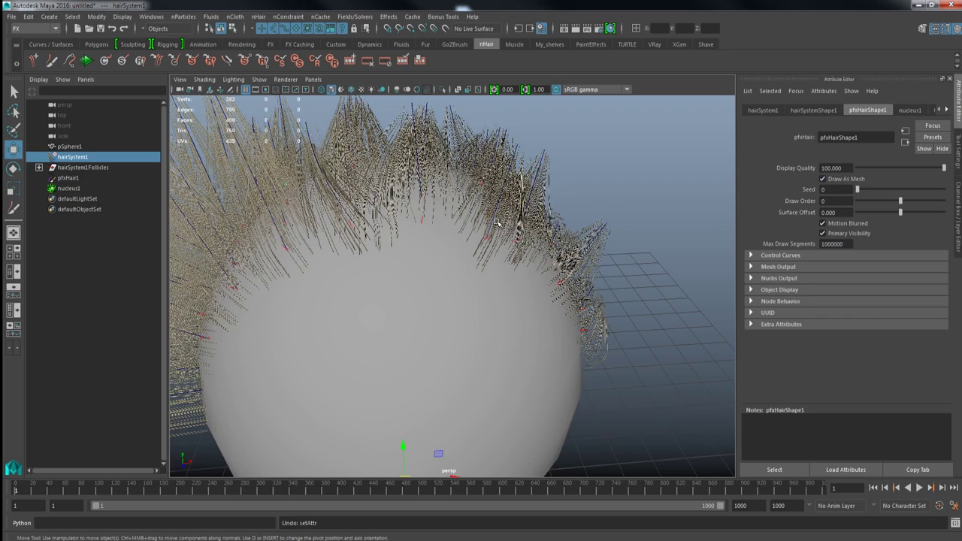
scroll(502, 223, "up", 8)
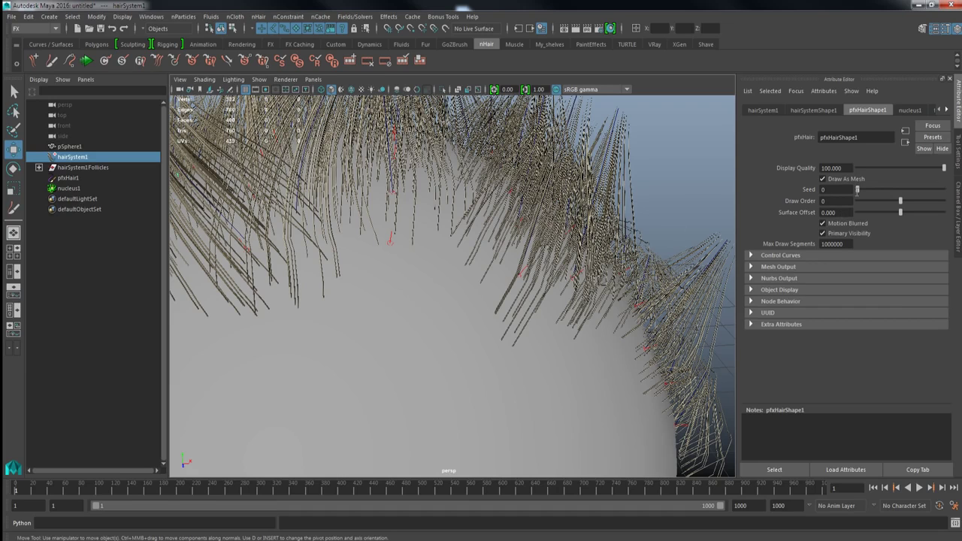
left_click(819, 110)
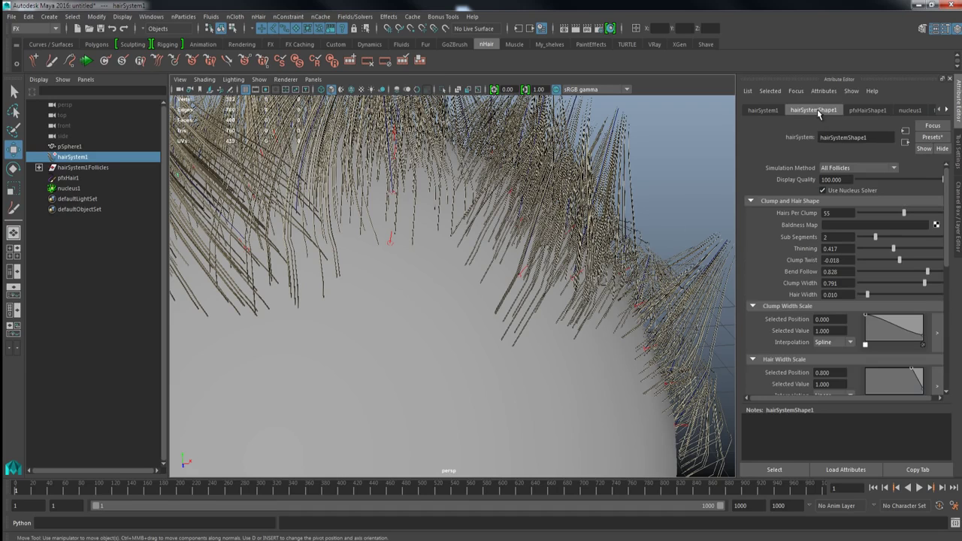
left_click_drag(884, 298, 891, 295)
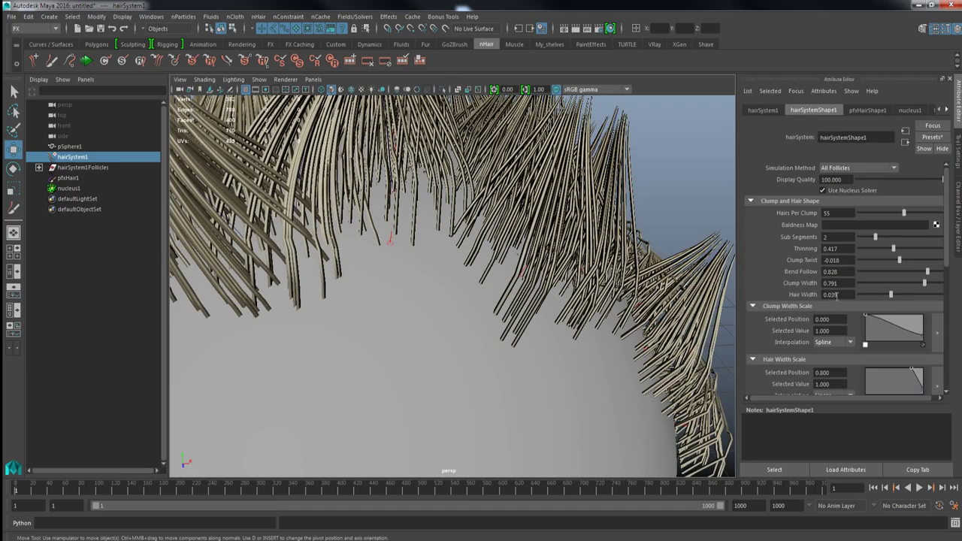
Toggle Draw As Mesh on pfxHairShape1 to compare line and mesh display, leaving it turned off
left_click(861, 113)
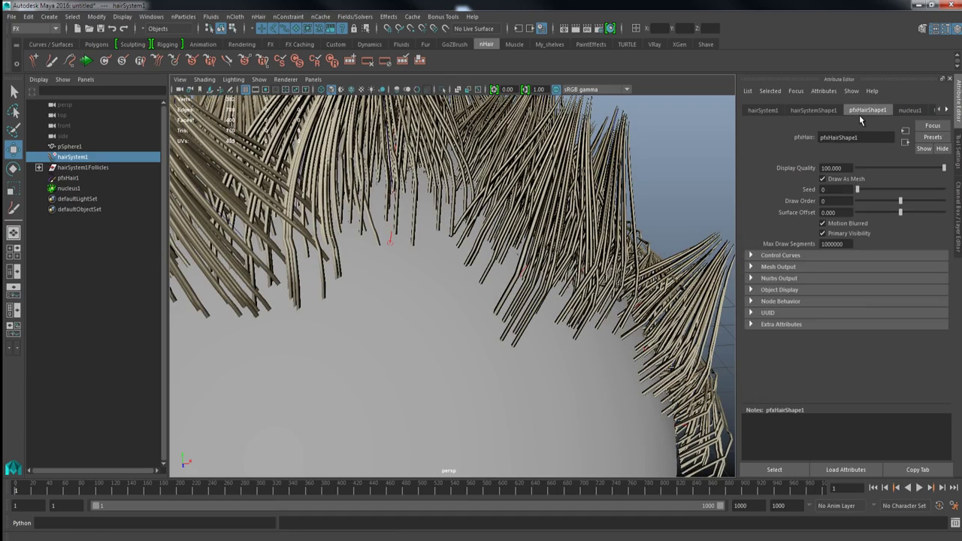
left_click(837, 184)
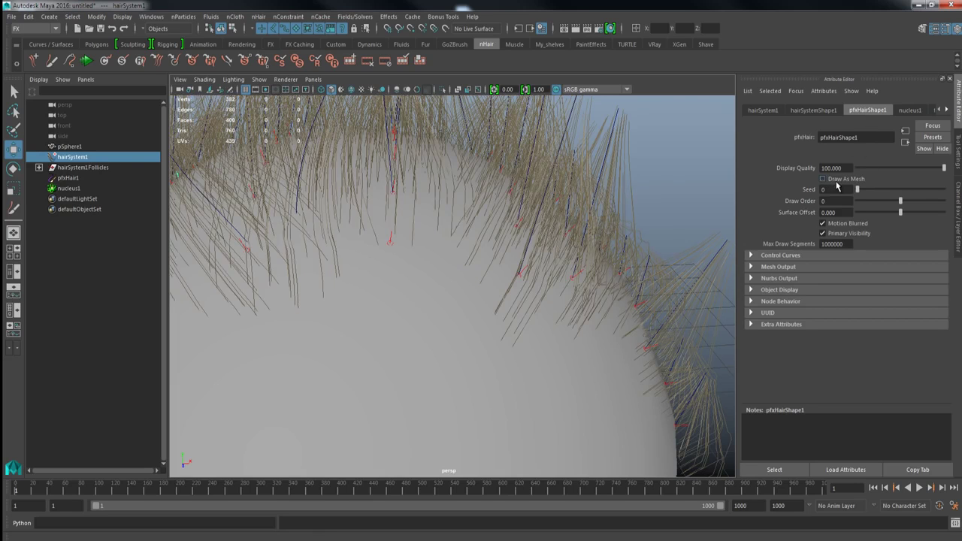
left_click(837, 186)
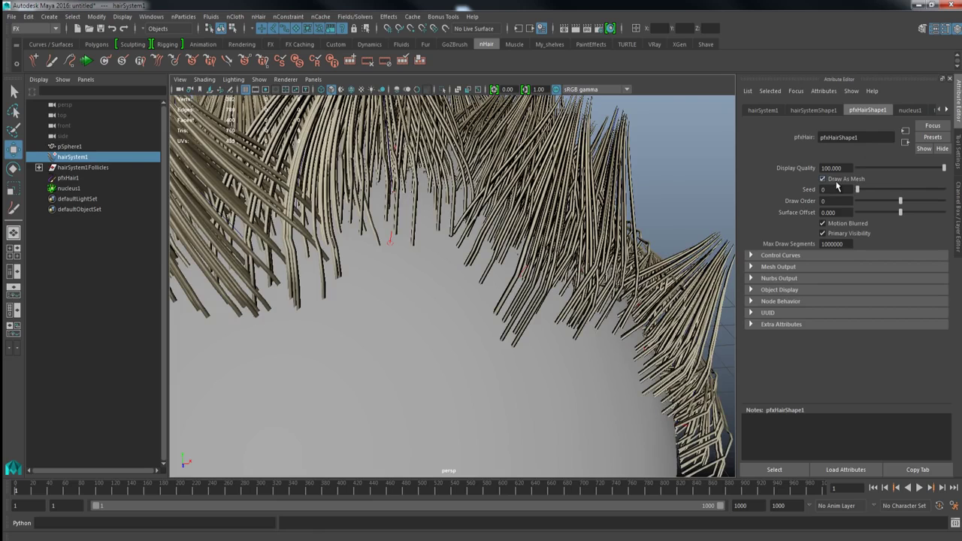
left_click(836, 186)
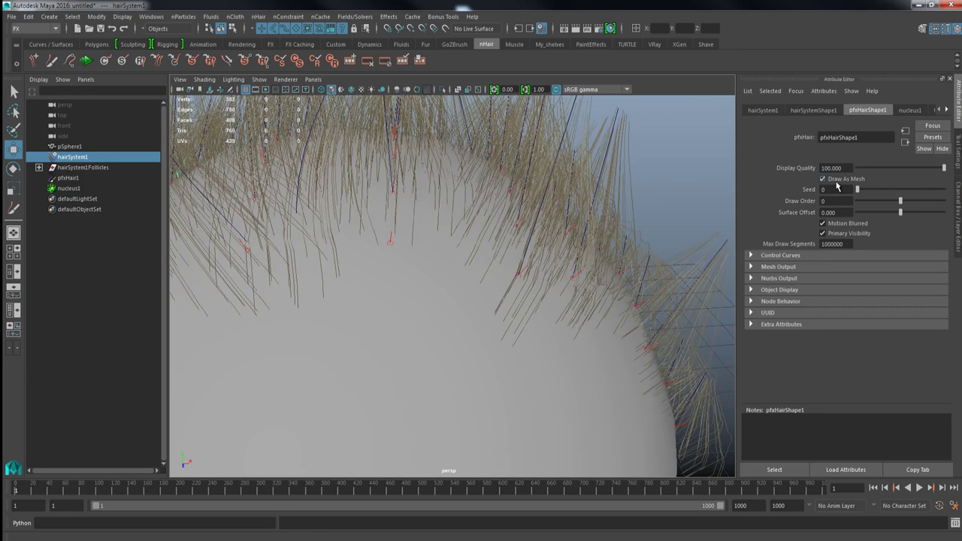
left_click(837, 186)
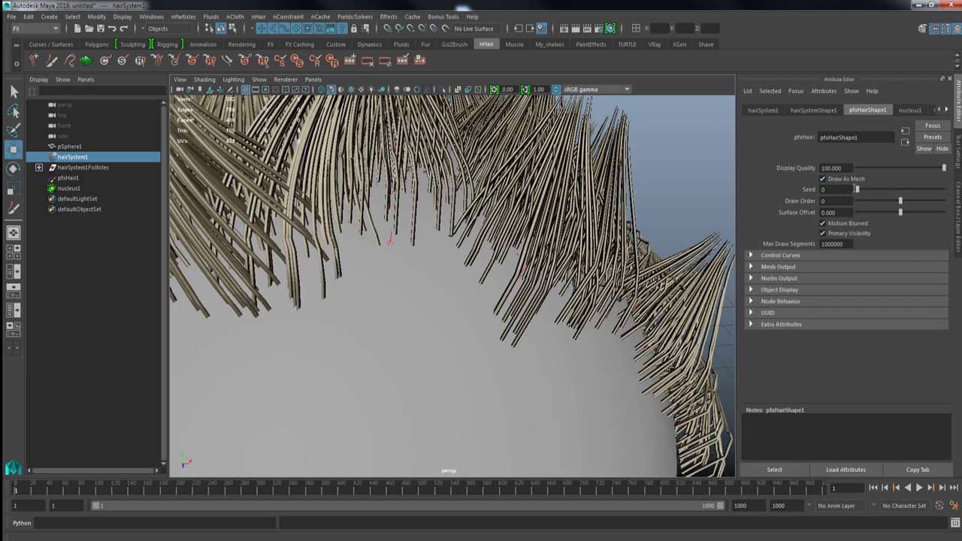
left_click(833, 183)
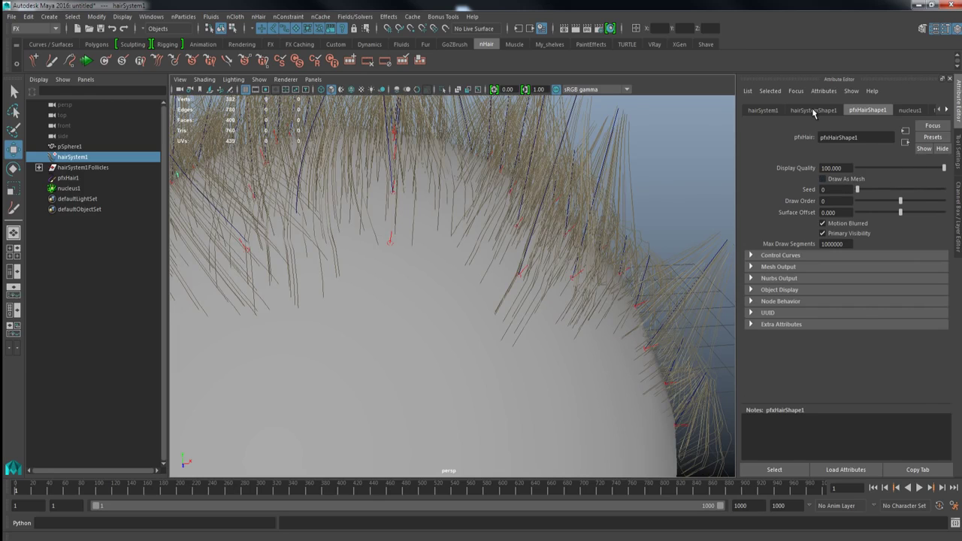
Set the hair system's Hair Width back to 0.010
left_click(813, 110)
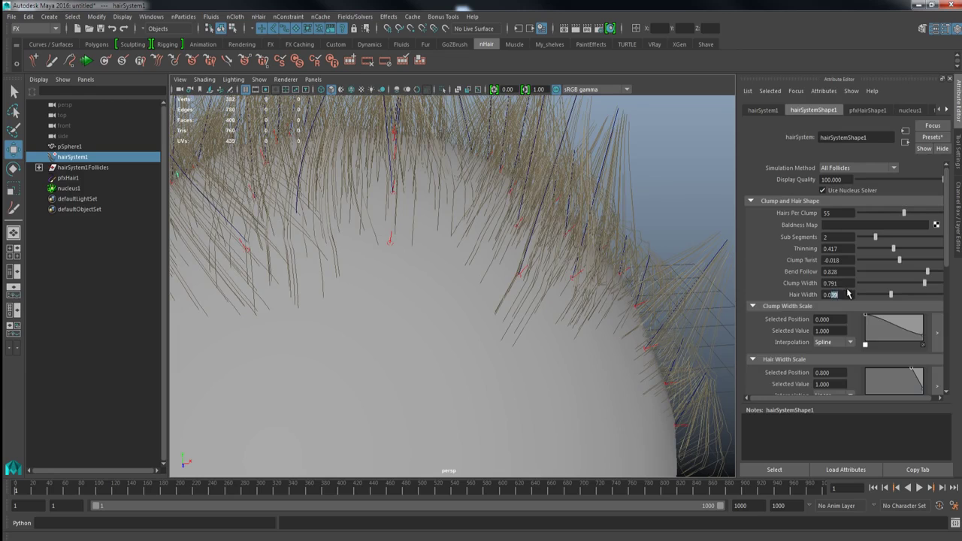
type("1")
key("Return")
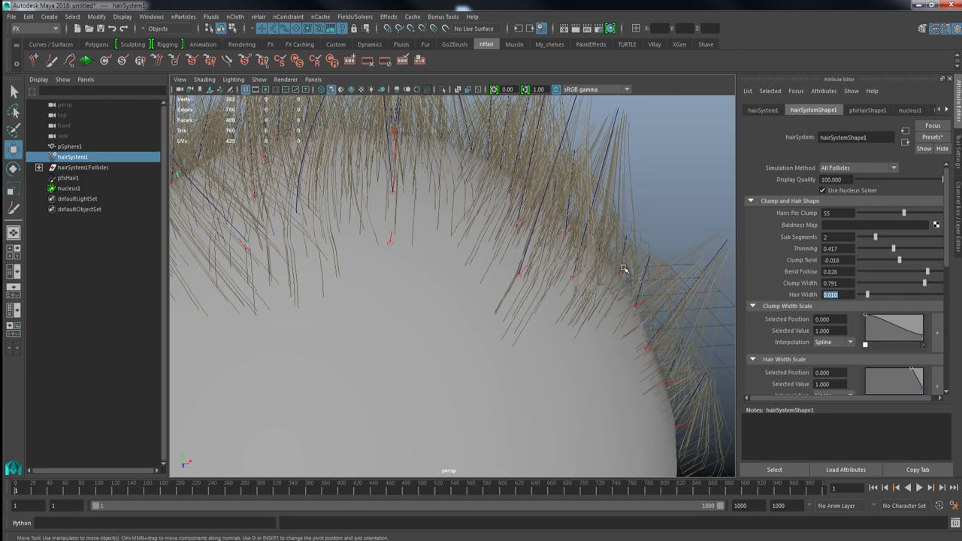
right_click_drag(625, 270, 500, 232, "alt")
left_click_drag(500, 232, 476, 236, "alt")
right_click_drag(476, 236, 553, 269, "alt")
left_click_drag(552, 268, 535, 261, "alt")
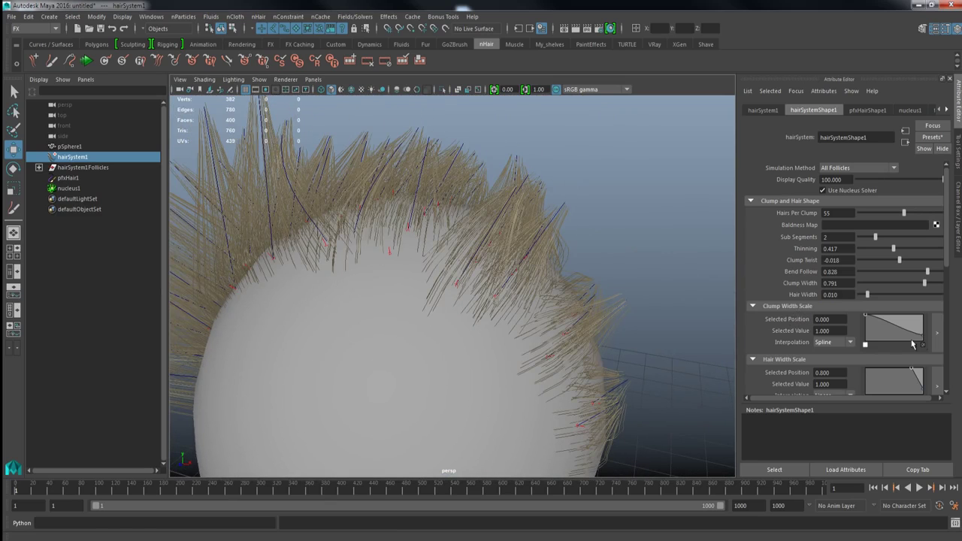
Enlarge the Clump Width Scale graph, try different heights for its start point, and add a midpoint at position 0.5113 with value 0.6087
left_click(937, 335)
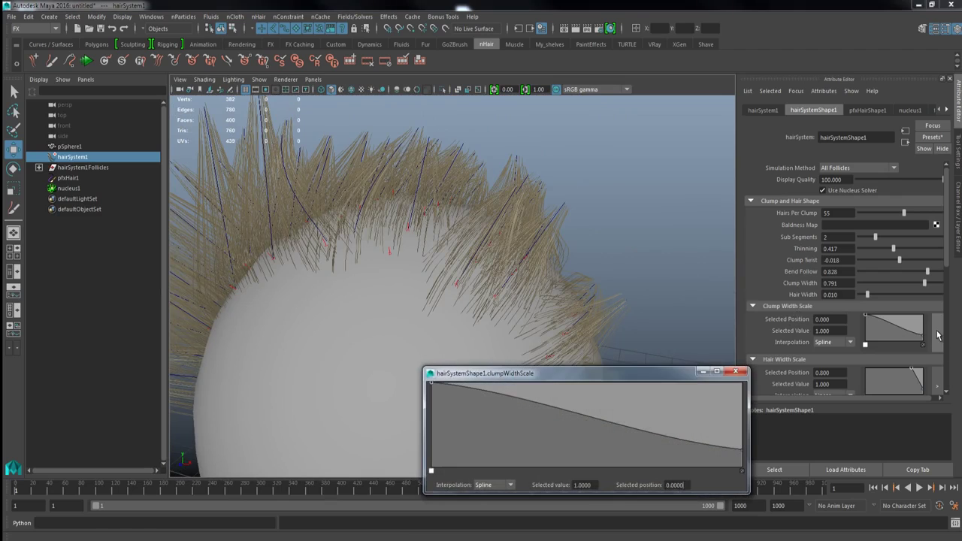
left_click_drag(676, 372, 813, 139)
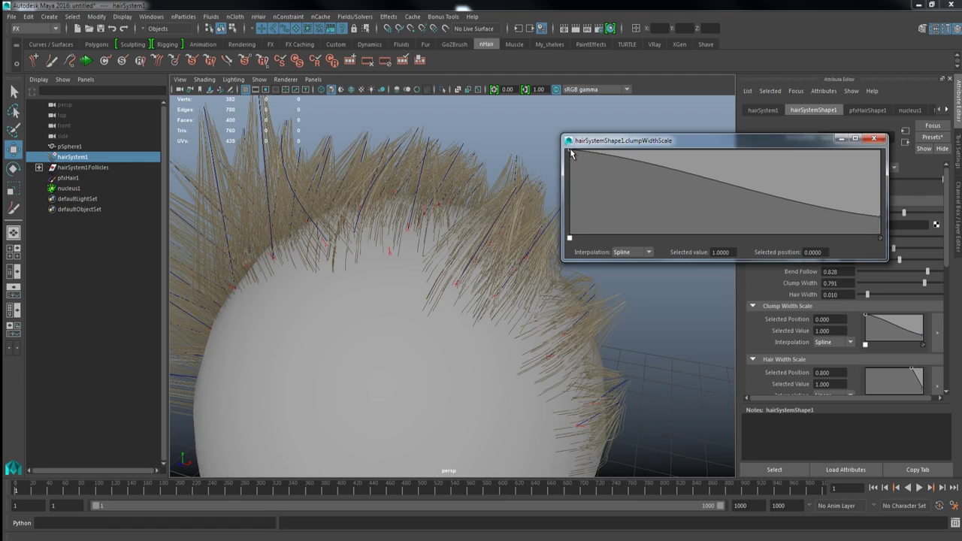
left_click_drag(570, 153, 572, 188)
left_click_drag(577, 229, 568, 144)
mouse_move(724, 188)
left_mouse_down()
mouse_move(728, 155)
mouse_move(727, 182)
left_mouse_up()
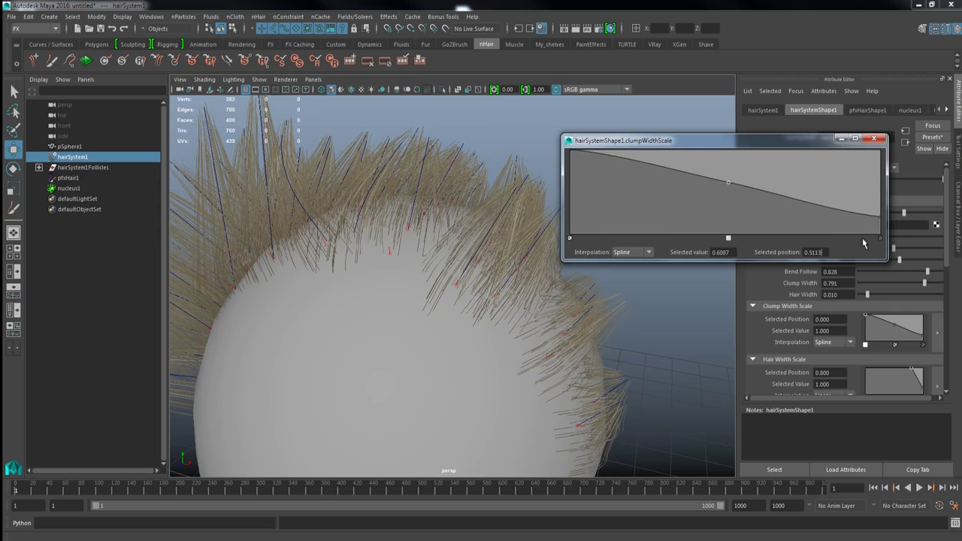
Remove the Clump Width Scale graph's midpoint, move its end point to position 0.9629 with value 0.6894, and close the enlarged graph
left_click(728, 239)
left_click_drag(878, 217, 868, 175)
left_click_drag(353, 225, 432, 225, "alt")
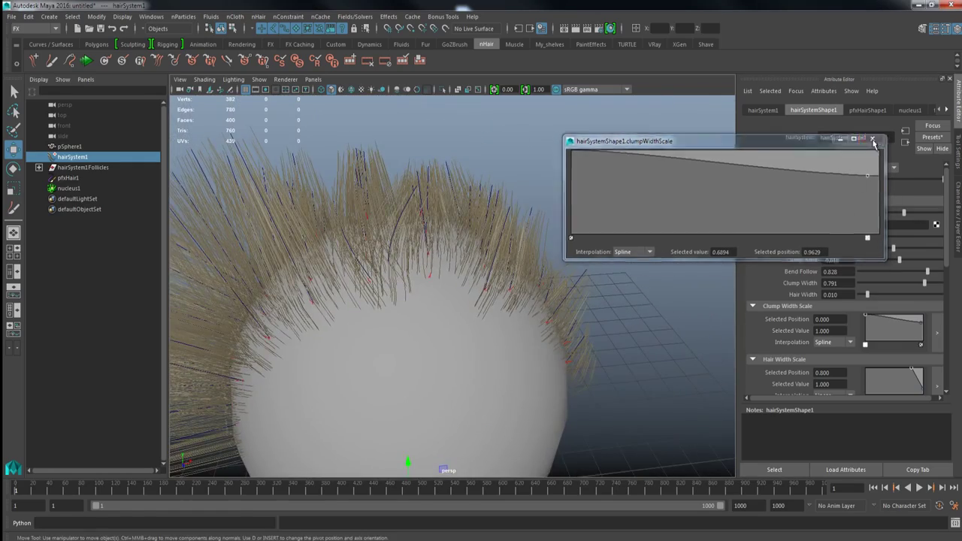
left_click(873, 138)
Enlarge the Hair Width Scale graph and set the value of its point at position 0.8 to 0.5
scroll(829, 284, "down", 1)
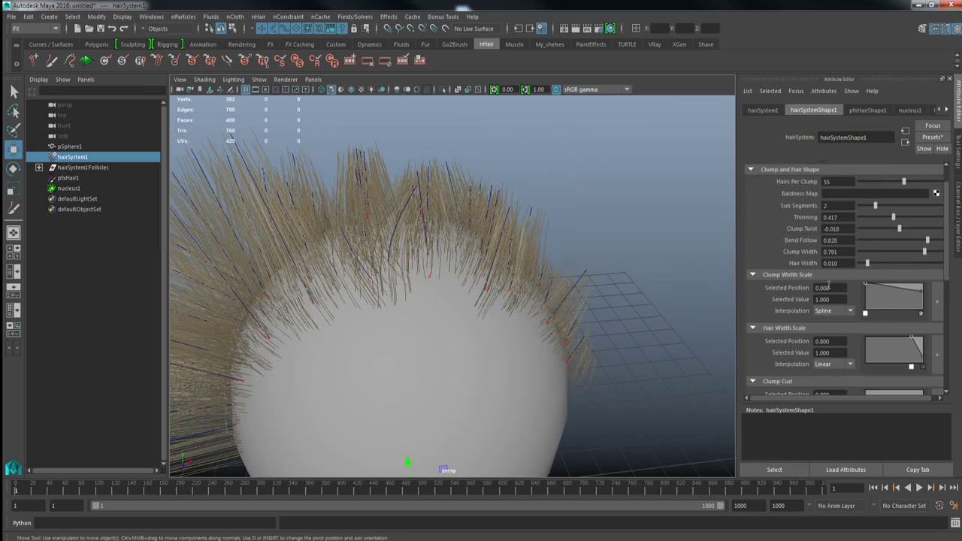
scroll(829, 286, "down", 1)
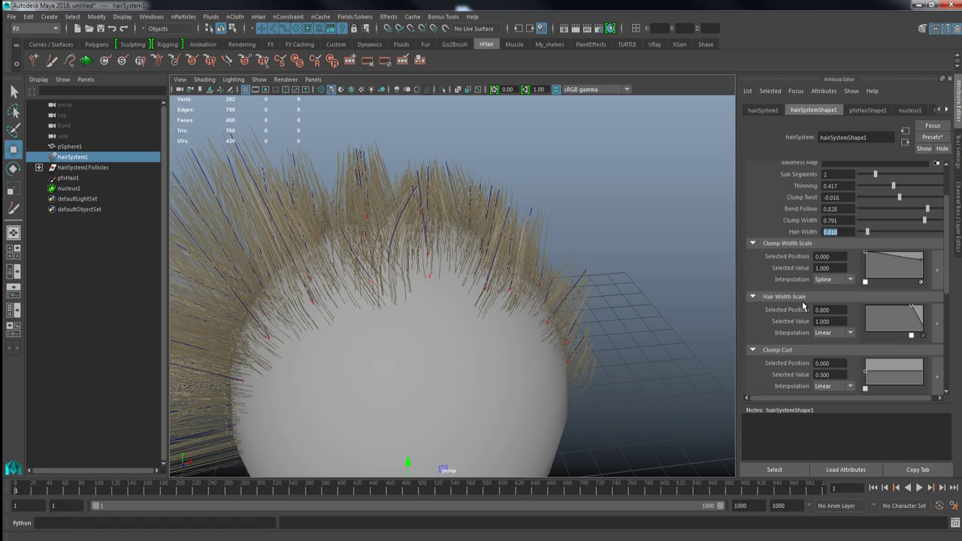
left_click(836, 313)
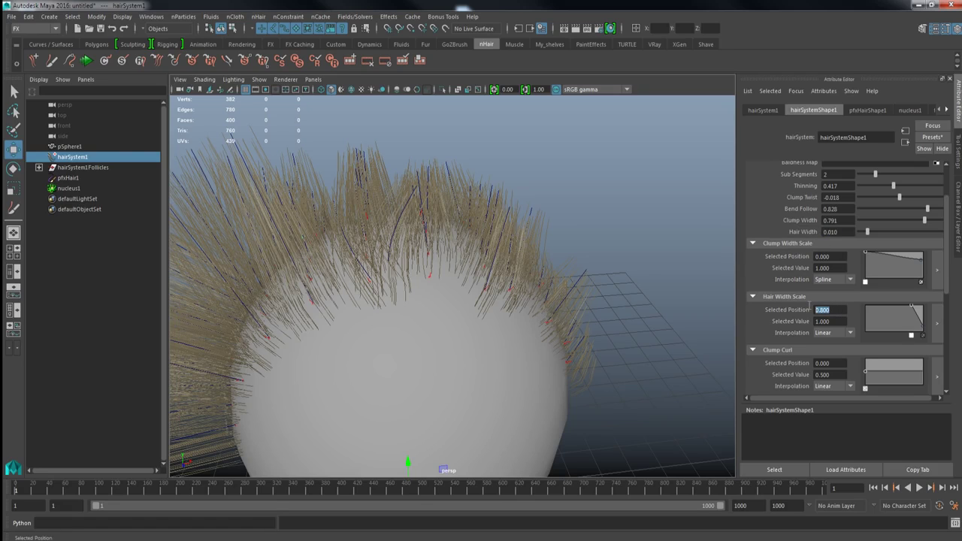
left_click(937, 329)
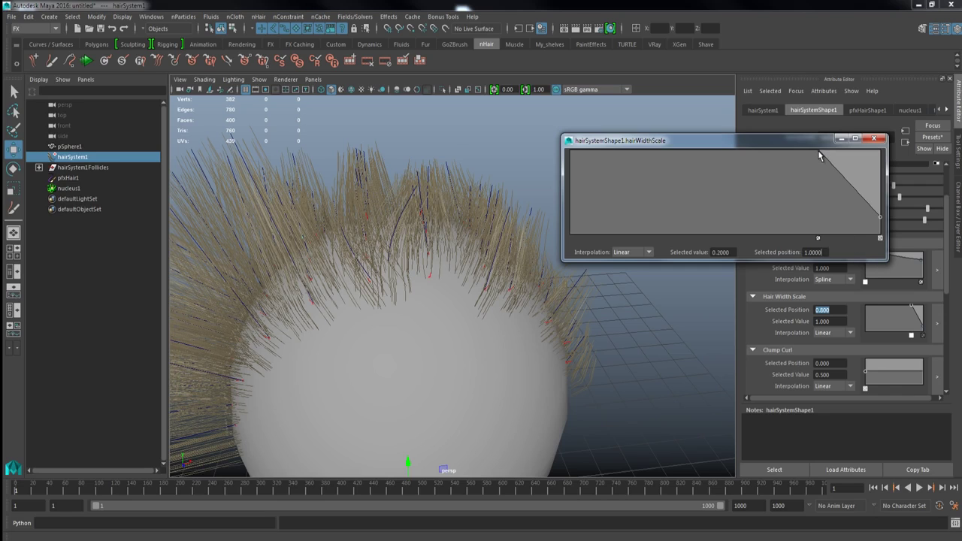
left_click(818, 151)
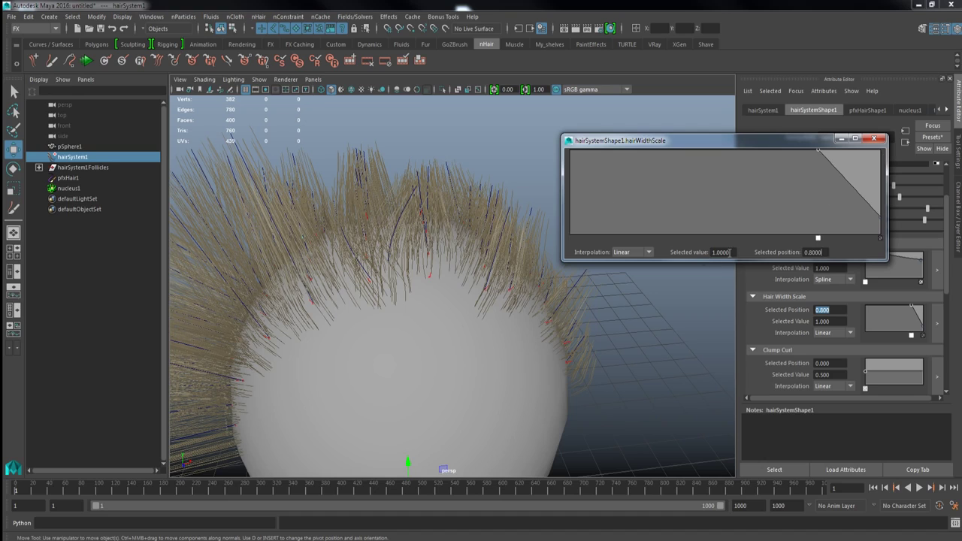
left_click_drag(732, 253, 674, 252)
type("0.5")
key("Return")
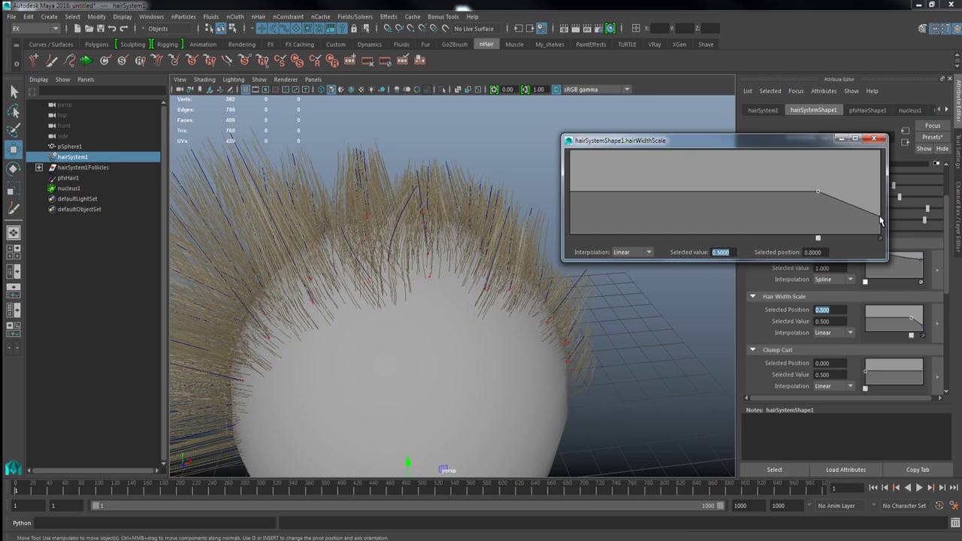
Set the Hair Width Scale point at position 0.8 back to value 1 and close the enlarged graph
left_click(880, 218)
left_click_drag(718, 253, 734, 252)
left_click(818, 191)
left_click_drag(737, 251, 710, 253)
type("1")
key("Return")
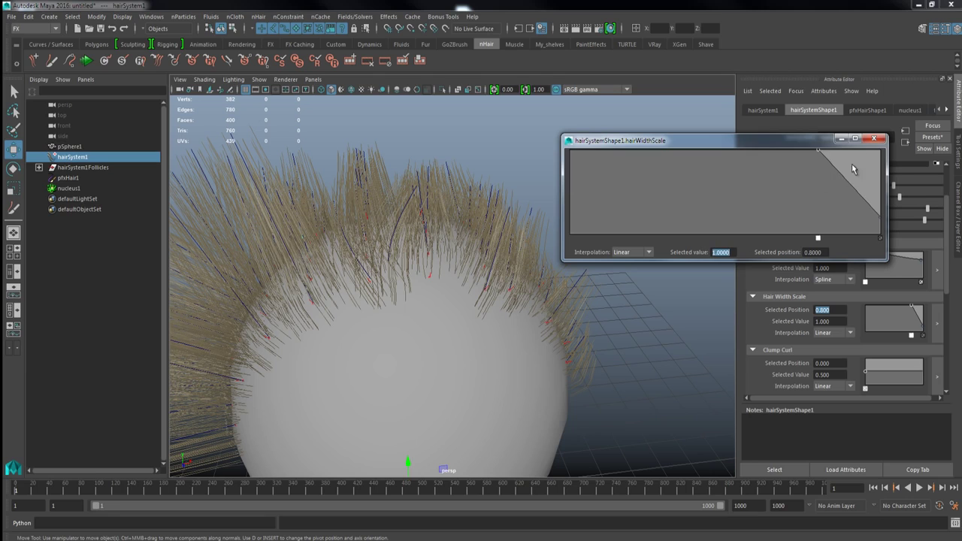
left_click(874, 138)
Raise the Clump Curl graph's start point to value 0.840 at position 0.052 and inspect the curled hair
scroll(859, 257, "down", 1)
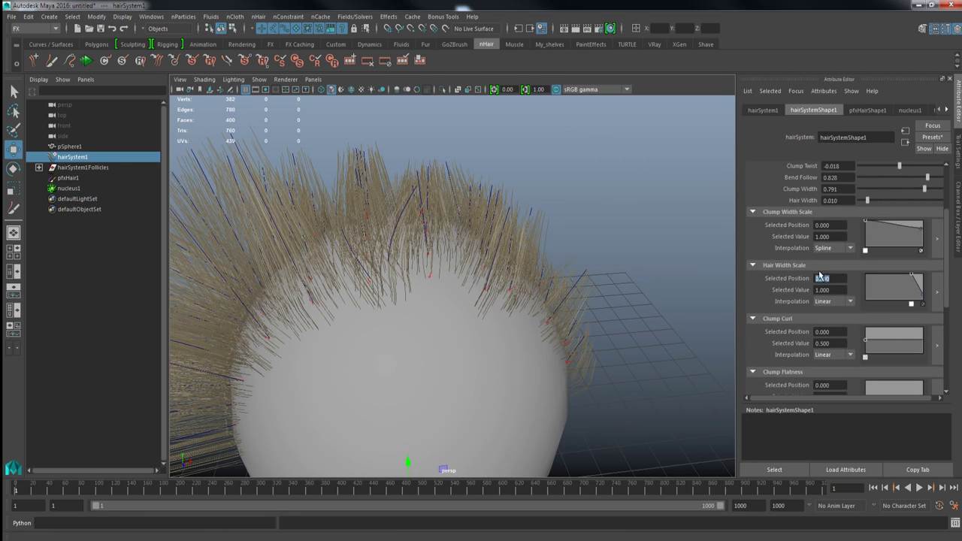
left_click_drag(506, 239, 509, 251, "alt")
right_click_drag(509, 251, 523, 279, "alt")
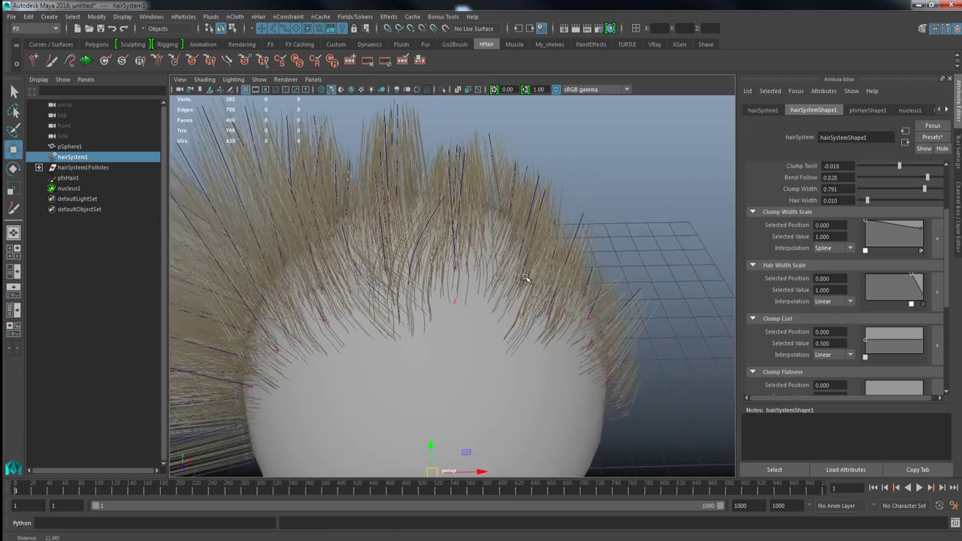
left_click_drag(524, 278, 550, 273, "alt")
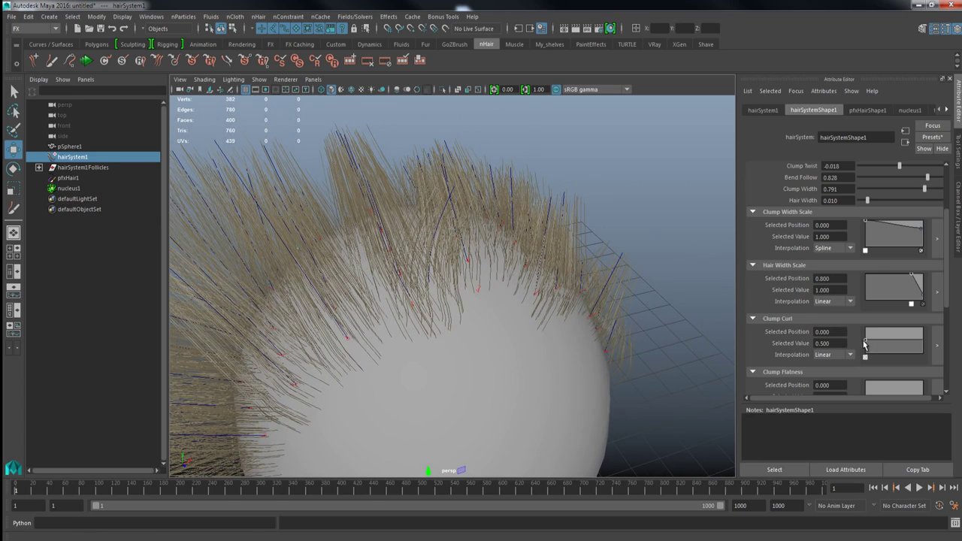
left_click_drag(865, 343, 869, 333)
left_click_drag(481, 301, 548, 279, "alt")
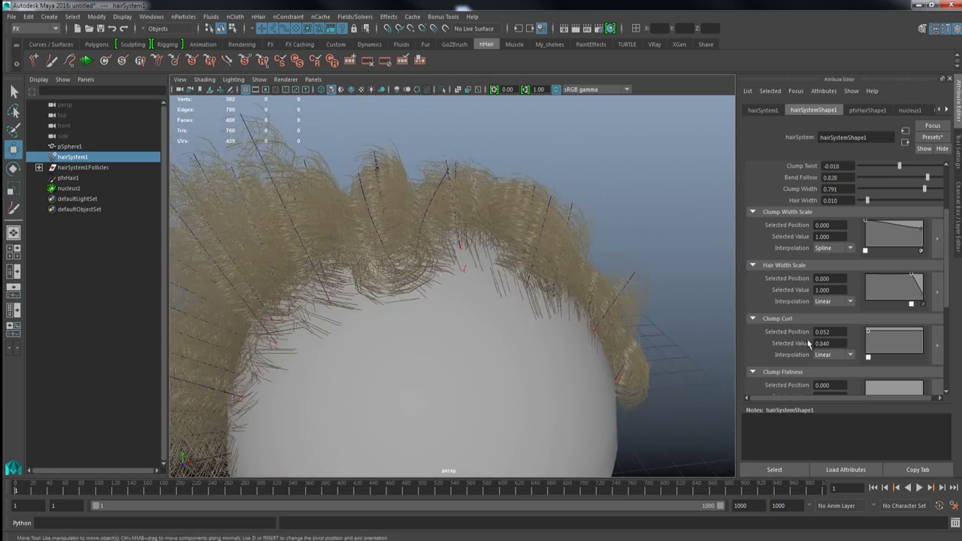
Move the Clump Curl start point to position 0 with value 0.560 and add a second point at position 0.930 with value 0.440
left_click_drag(868, 331, 858, 342)
left_click_drag(622, 353, 576, 307, "alt")
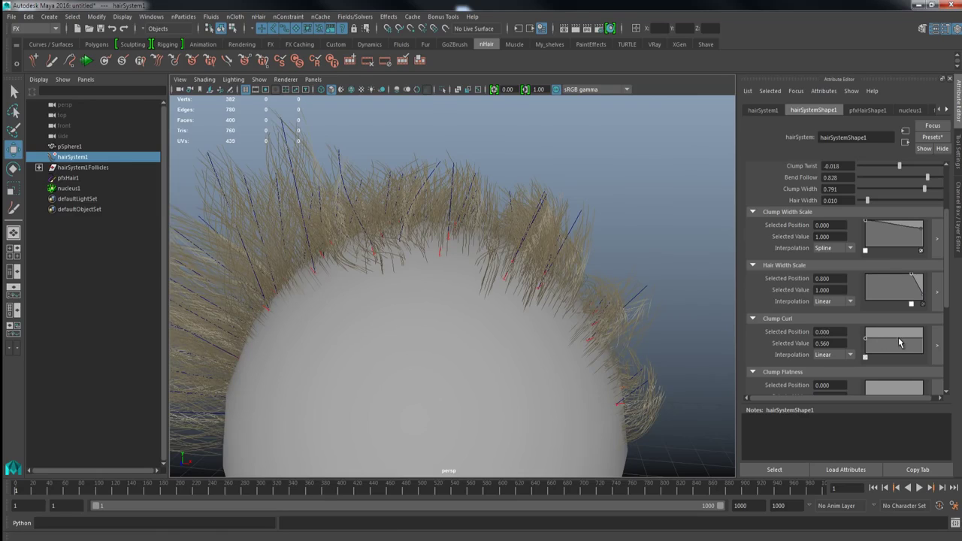
left_click(895, 334)
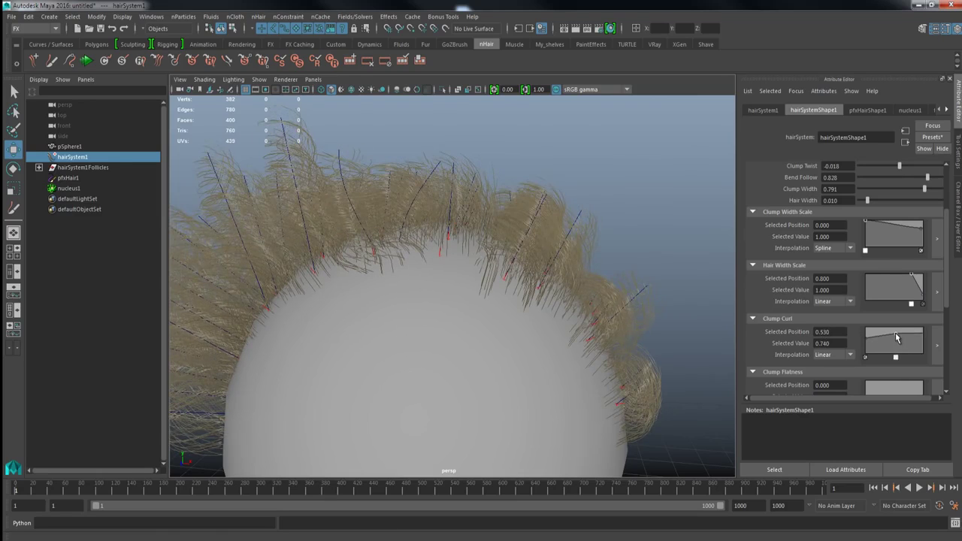
left_click_drag(895, 336, 918, 344)
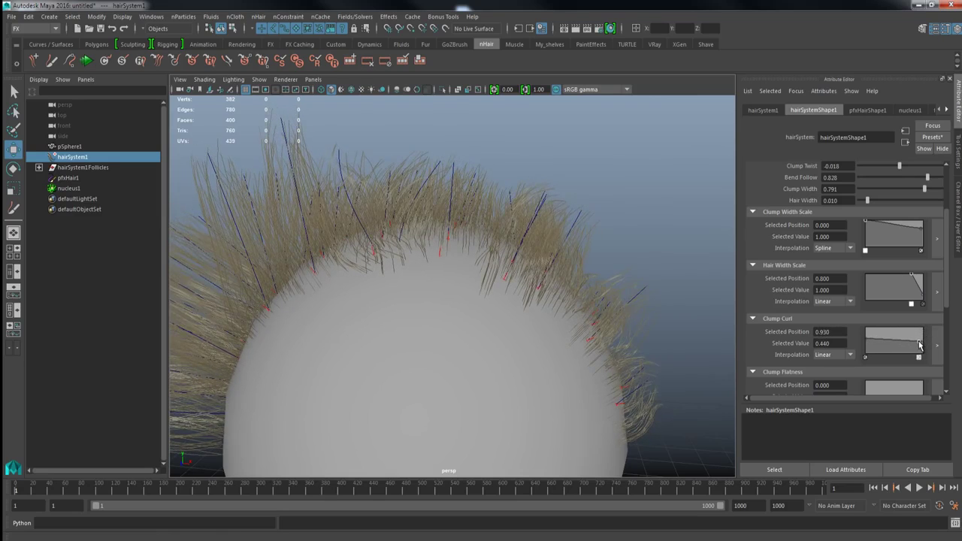
left_click_drag(607, 332, 511, 333, "alt")
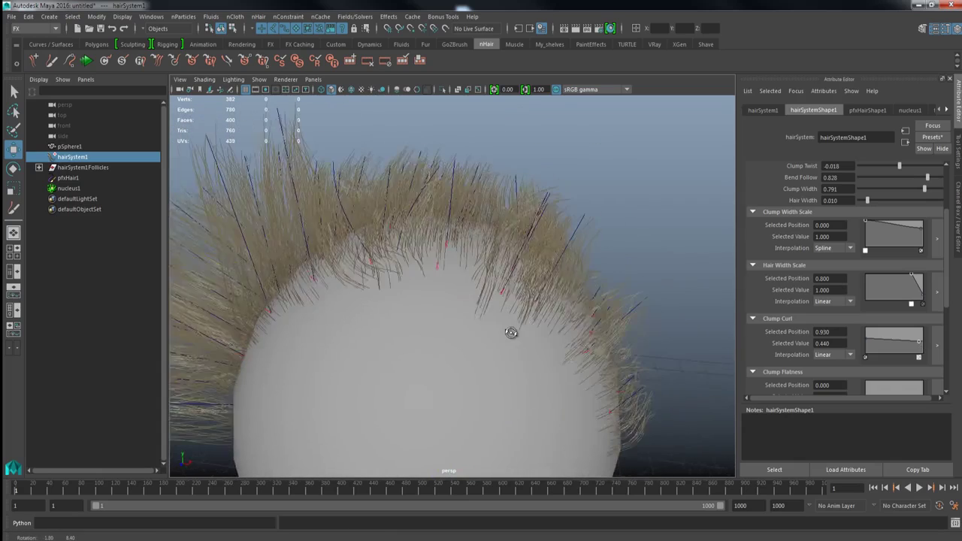
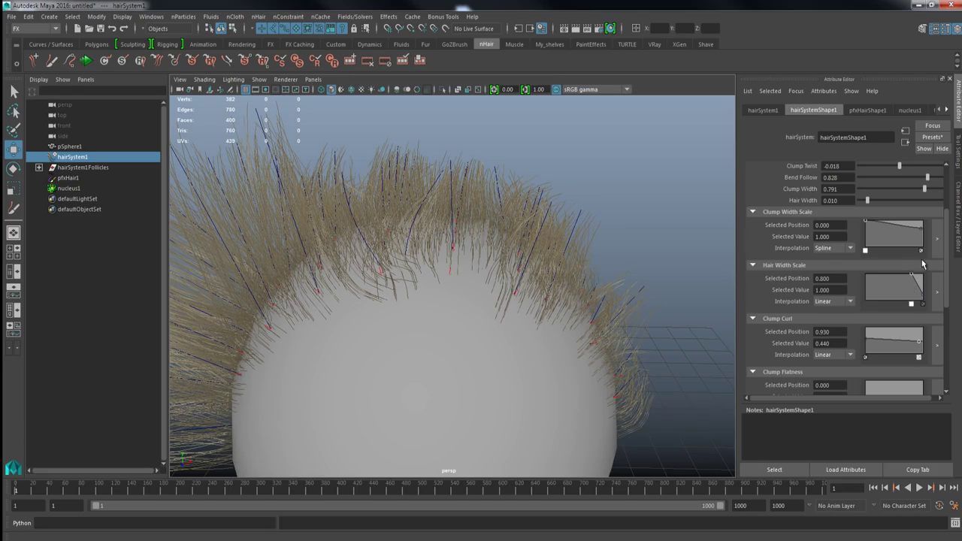
Raise the Clump Flatness start point to value 0.900 and inspect the hair clumps close up from above
scroll(879, 215, "down", 1)
mouse_move(595, 281)
left_mouse_down("alt")
mouse_move(583, 314)
mouse_move(516, 285)
mouse_move(590, 284)
left_mouse_up("alt")
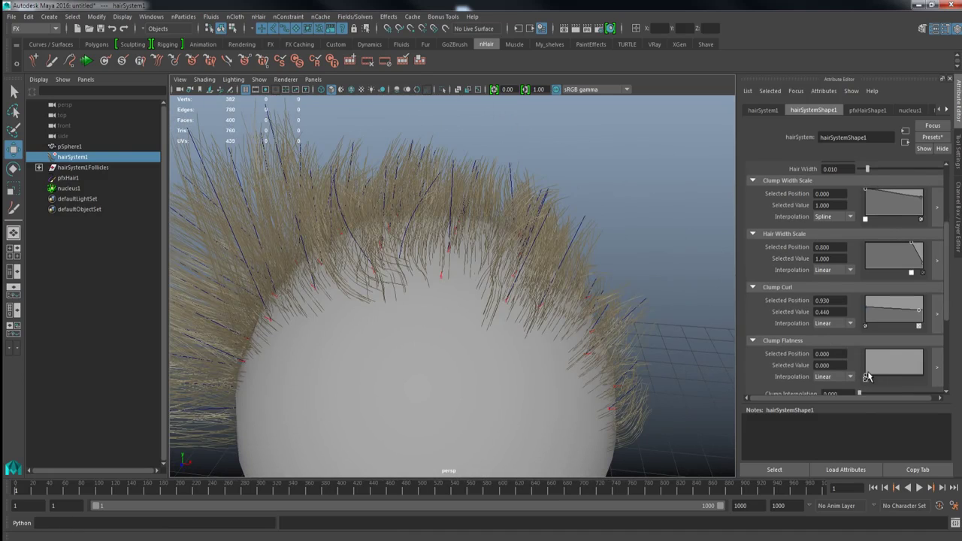
left_click_drag(865, 377, 864, 354)
left_click_drag(586, 308, 498, 374, "alt")
right_click_drag(498, 373, 594, 445, "alt")
left_click_drag(593, 445, 528, 389, "alt")
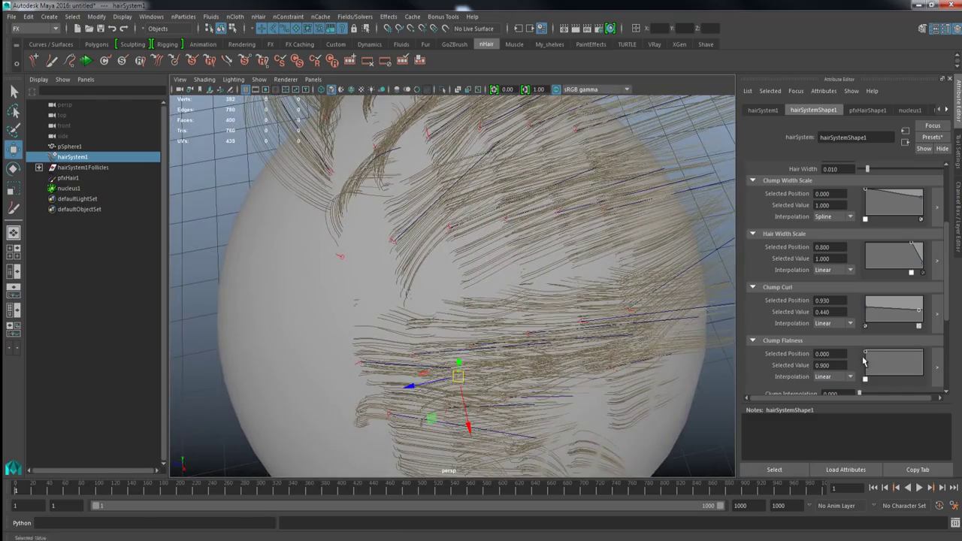
Lower the Clump Flatness start point to value 0.140
left_click_drag(864, 356, 864, 376)
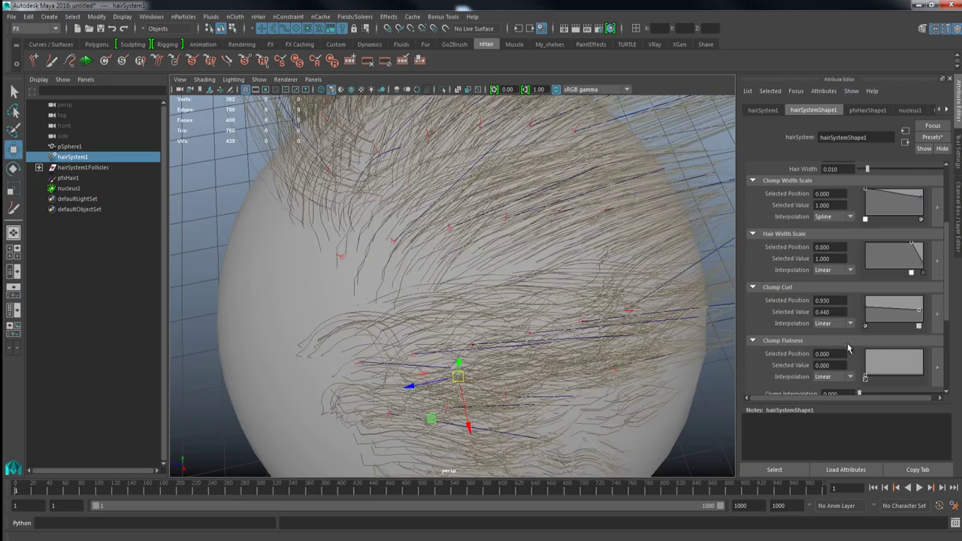
scroll(843, 330, "down", 2)
scroll(842, 332, "down", 1)
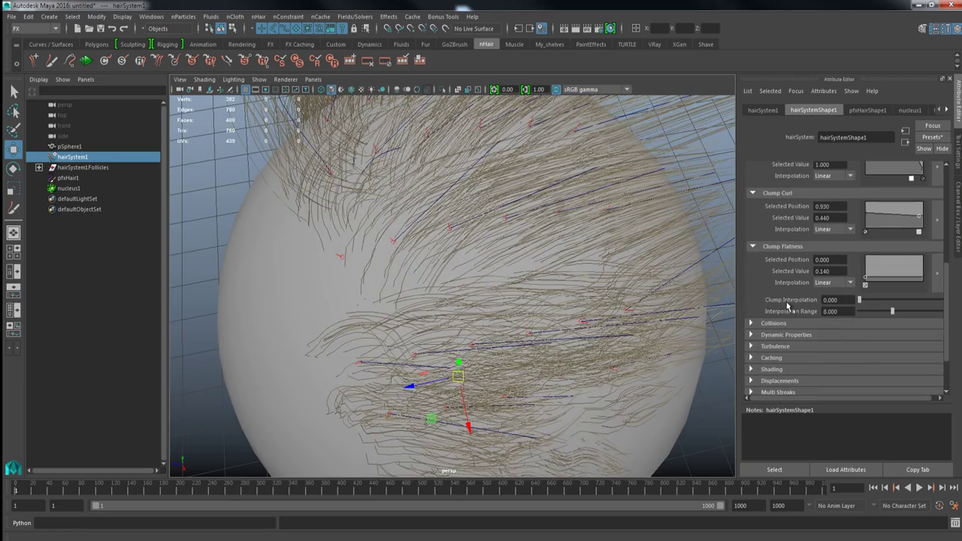
Expand the hair system's Turbulence, Dynamic Properties and Collisions attribute sections
left_click(784, 347)
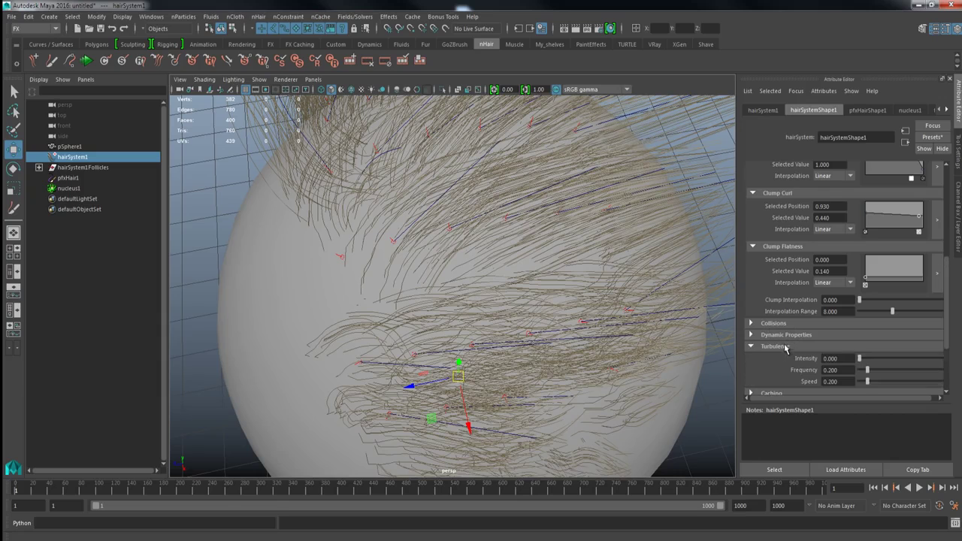
scroll(801, 342, "down", 1)
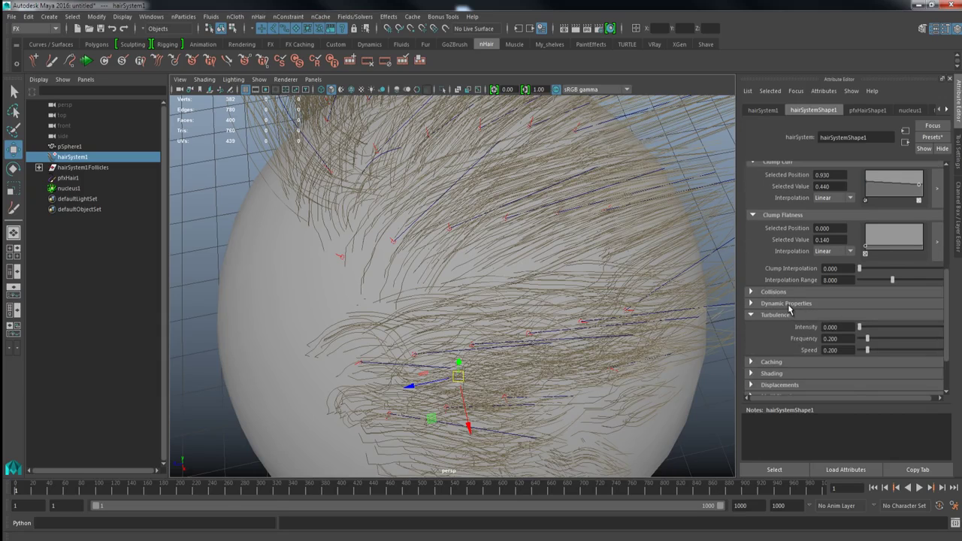
left_click(785, 303)
left_click(784, 295)
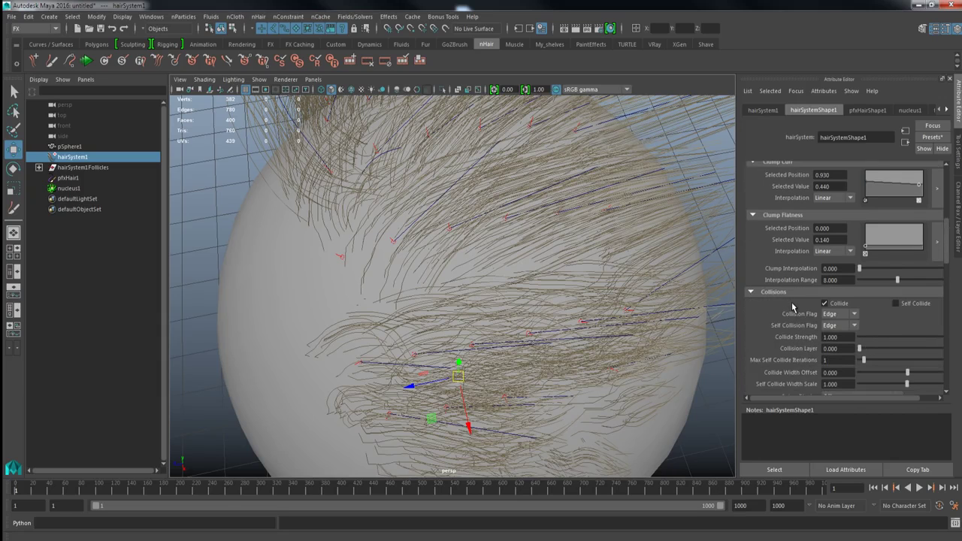
scroll(793, 307, "down", 1)
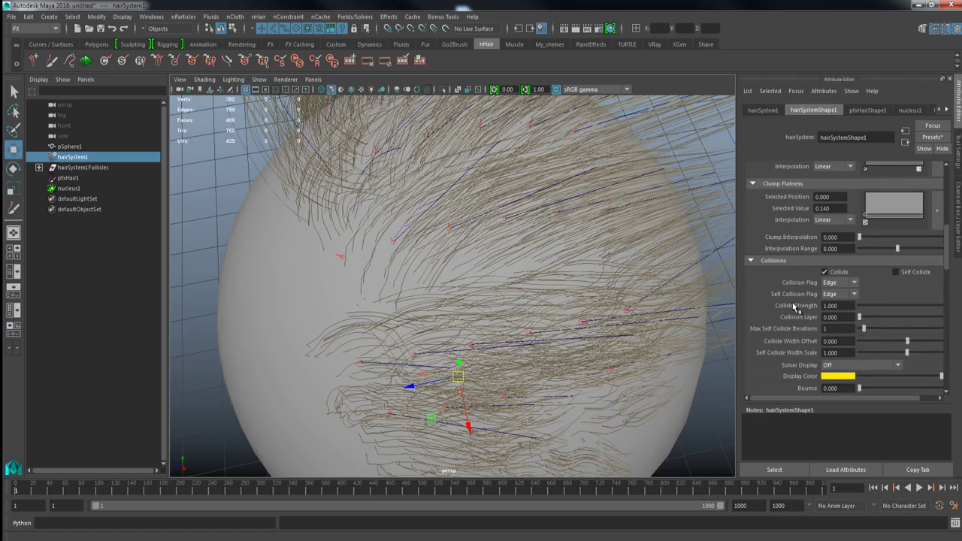
scroll(796, 303, "down", 5)
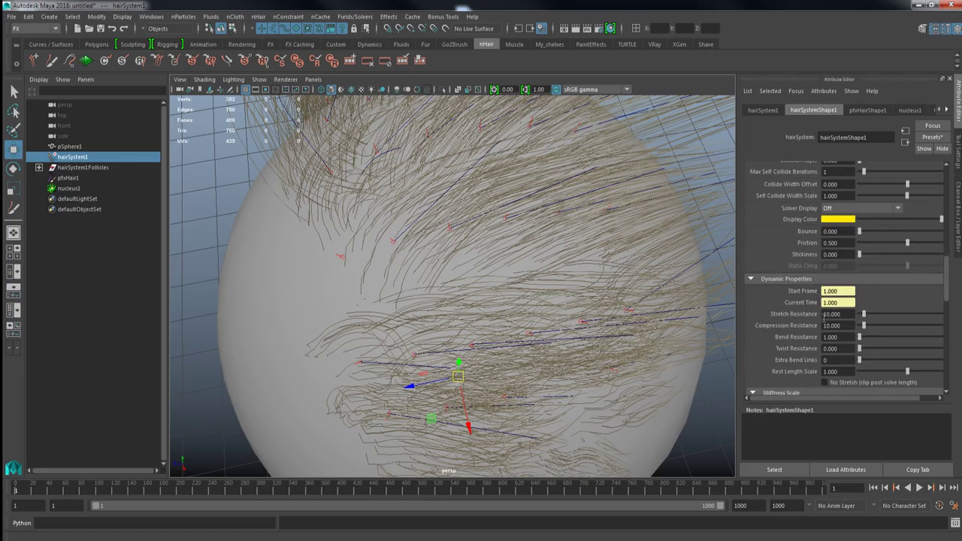
Set the hair system's Stretch Resistance and Compression Resistance to 100 and its Bend Resistance to 10
left_click_drag(848, 317, 789, 319)
left_click_drag(845, 326, 769, 328)
type("10")
key("Return")
left_click_drag(847, 315, 816, 319)
type("1000")
key("Return")
type("100")
key("Tab")
type("100")
key("Return")
key("Tab")
key("Return")
Play the hair simulation with the new resistance values, stop it, and return to the first frame
scroll(807, 338, "down", 2)
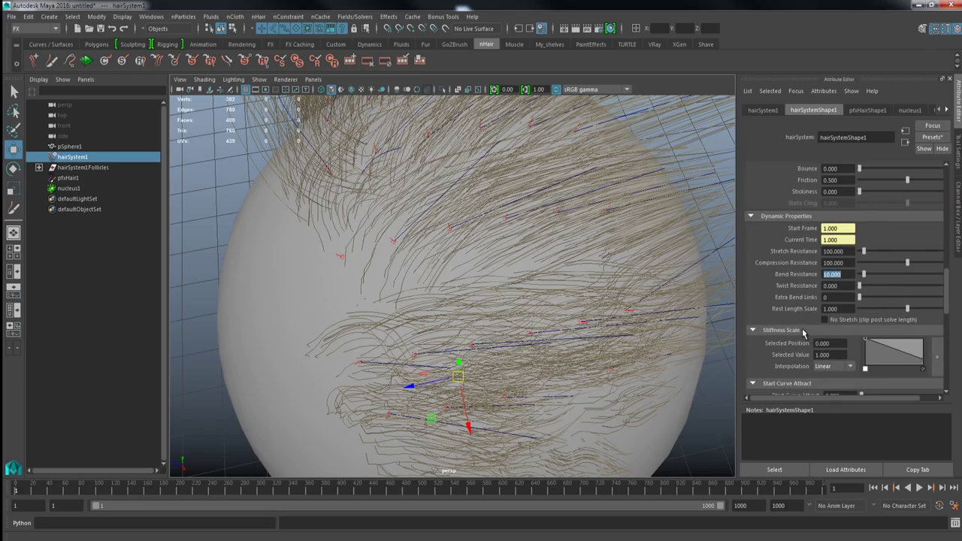
scroll(803, 332, "down", 1)
left_click_drag(604, 255, 631, 237, "alt")
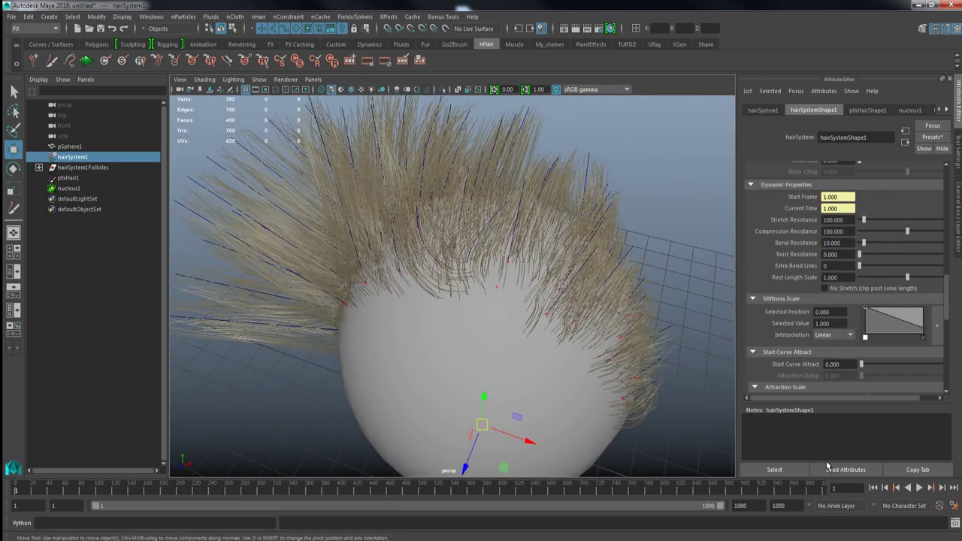
left_click(918, 487)
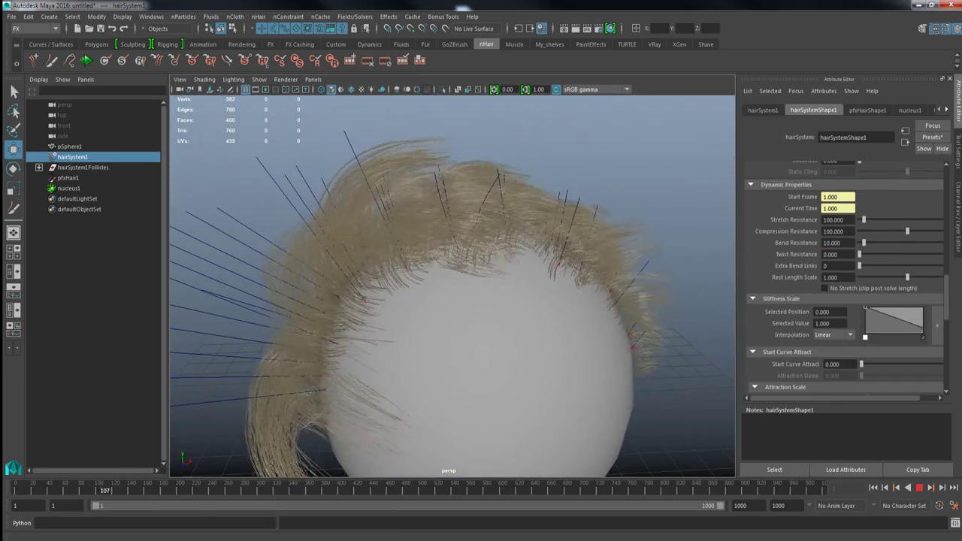
left_click(919, 487)
left_click(873, 488)
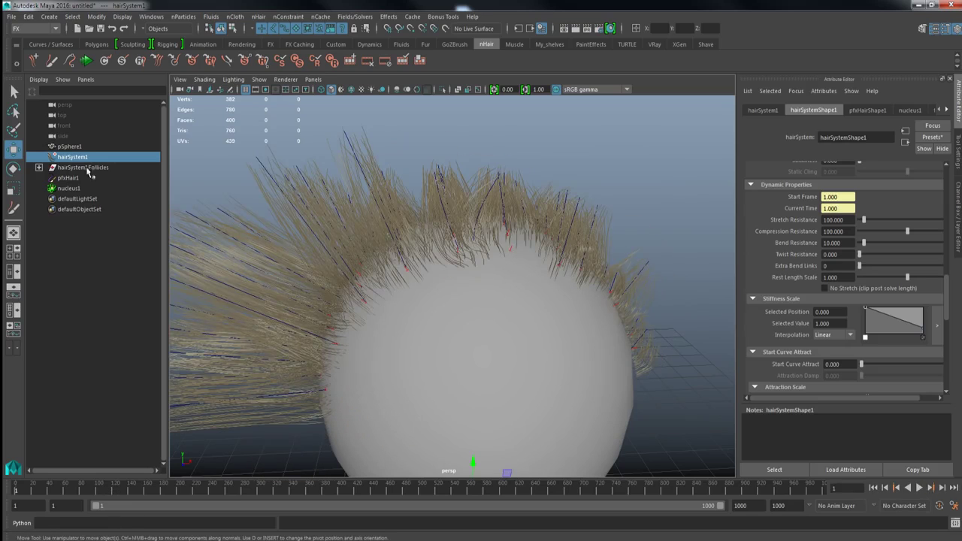
Set the Air Density, Wind Speed and Wind Noise of nucleus1 to 1
left_click(68, 188)
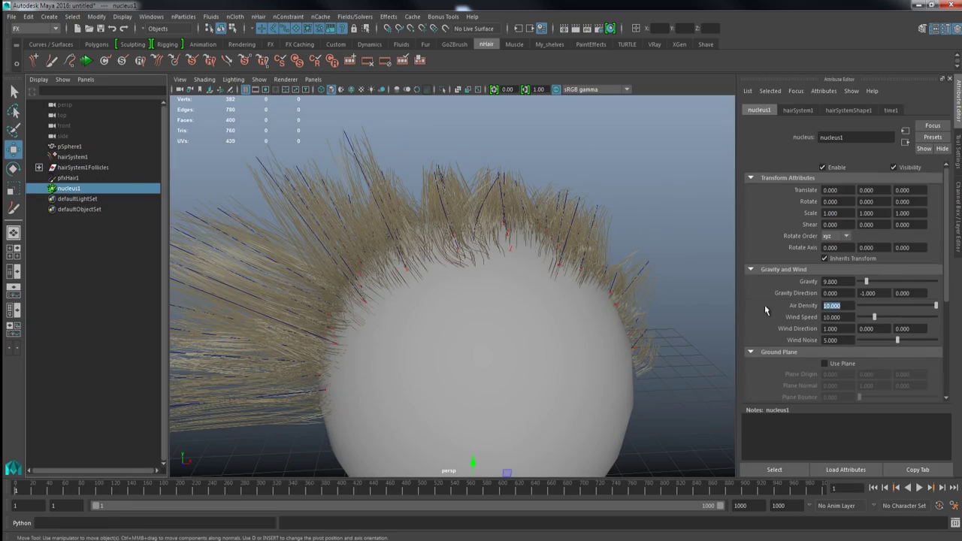
left_click_drag(841, 317, 788, 319)
type("1")
key("Return")
double_click(833, 340)
type("1")
key("Return")
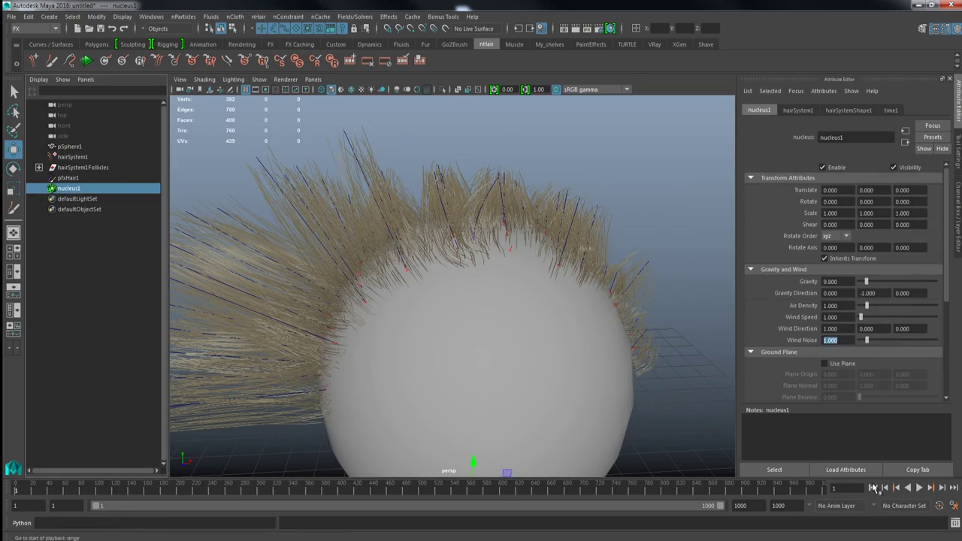
Play the simulation with the reduced wind, restart it from the first frame, and stop at frame 89
left_click(919, 489)
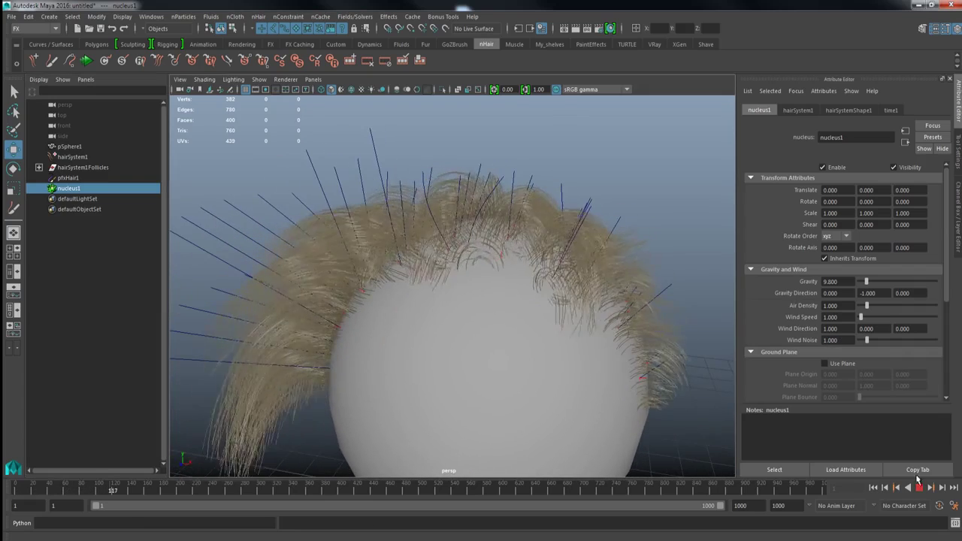
left_click(872, 488)
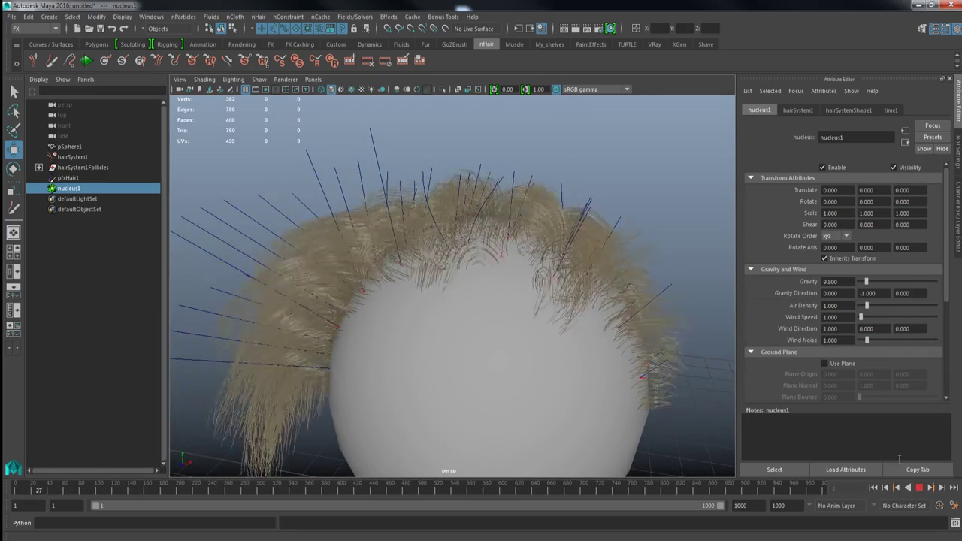
left_click(919, 488)
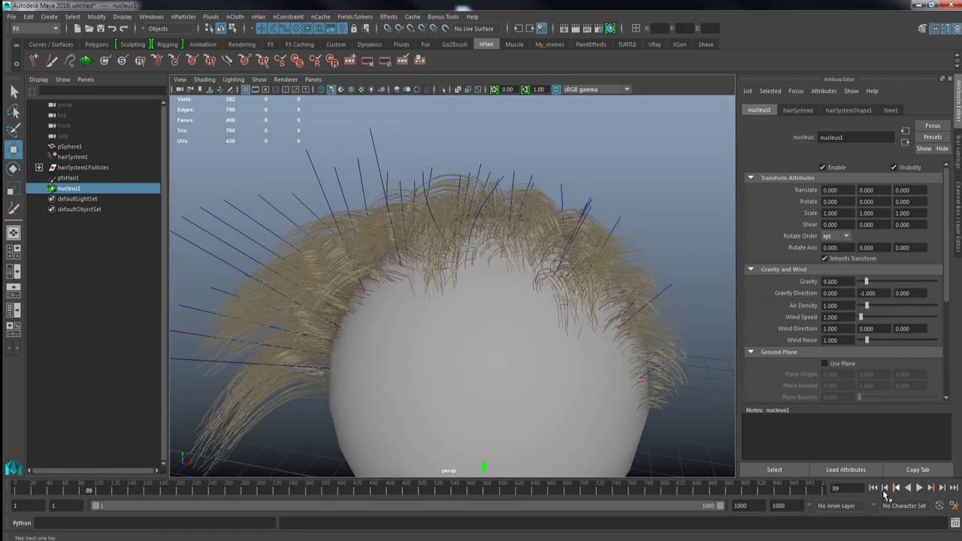
Return to the first frame and set hairSystem1's Start Curve Attract to 1
left_click(872, 487)
mouse_move(486, 264)
left_mouse_down("alt")
mouse_move(485, 236)
mouse_move(475, 255)
mouse_move(489, 251)
left_mouse_up("alt")
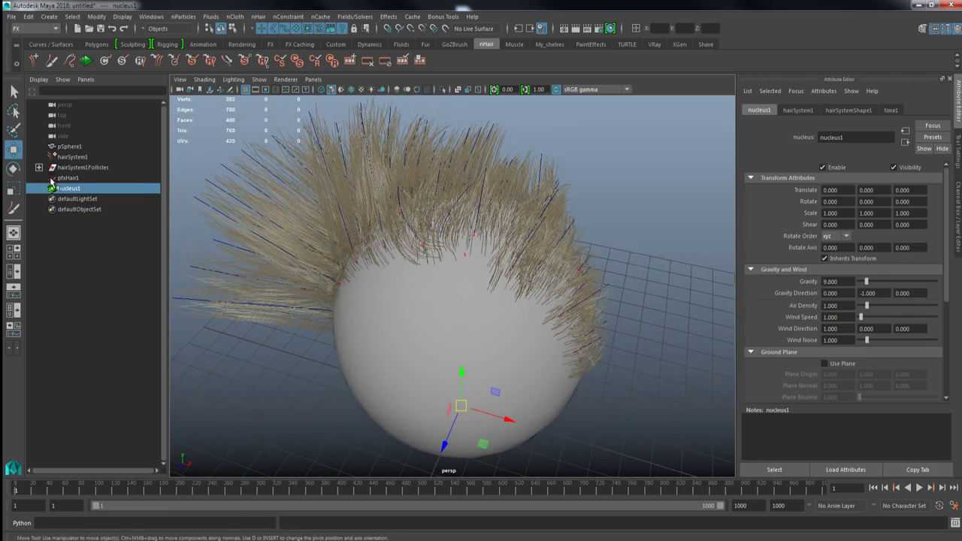
left_click(72, 156)
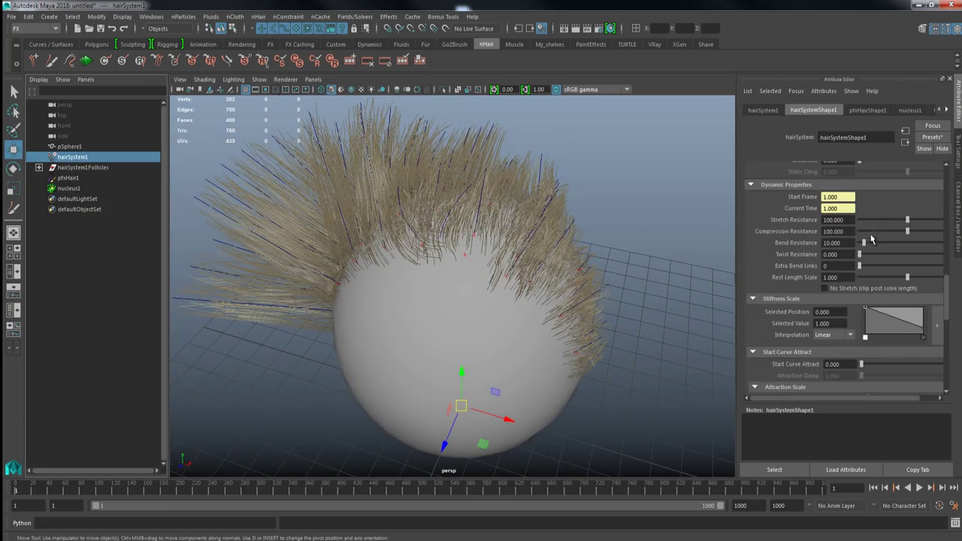
scroll(871, 239, "down", 3)
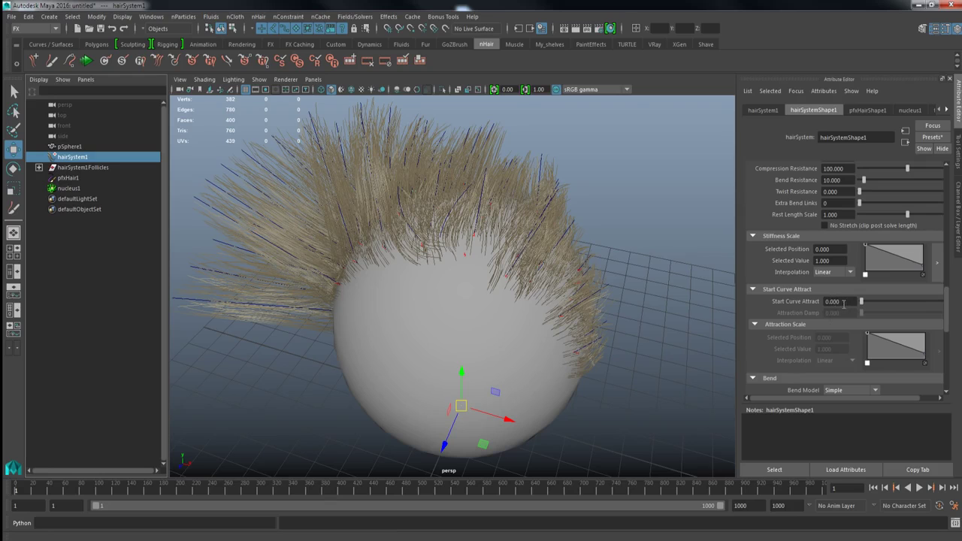
type("1")
key("Return")
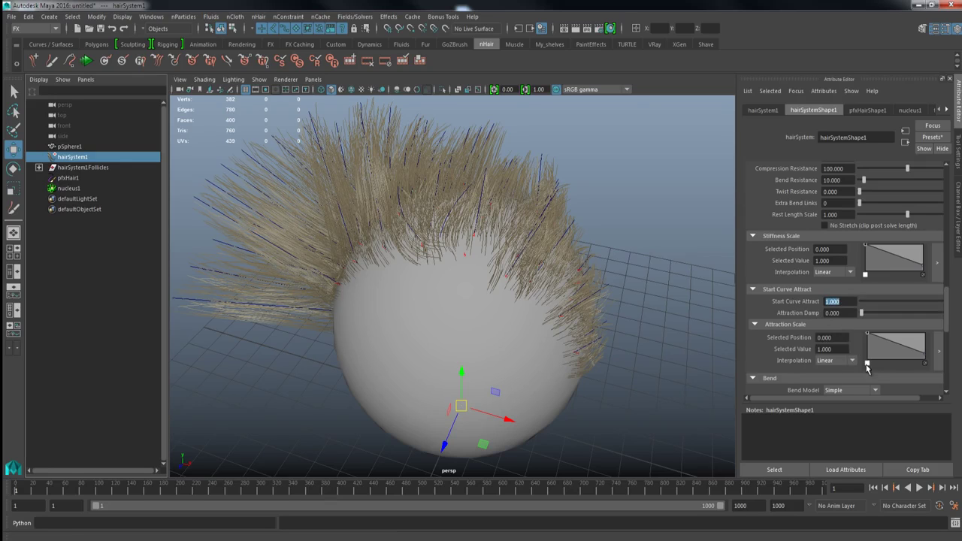
Play the hair simulation with the Start Curve Attract of 1, stop it, and return to the first frame
left_click(918, 487)
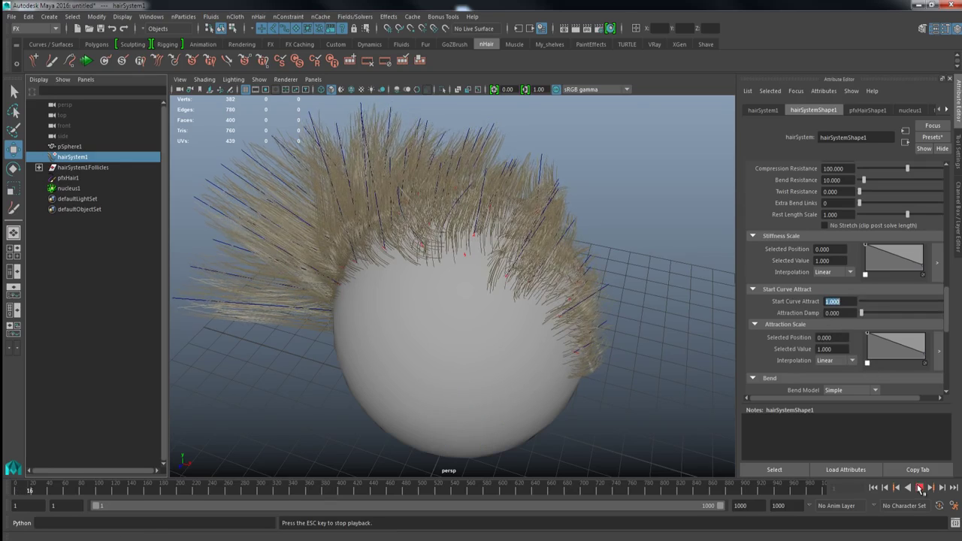
mouse_move(546, 279)
left_mouse_down("alt")
mouse_move(569, 268)
mouse_move(612, 275)
mouse_move(560, 274)
left_mouse_up("alt")
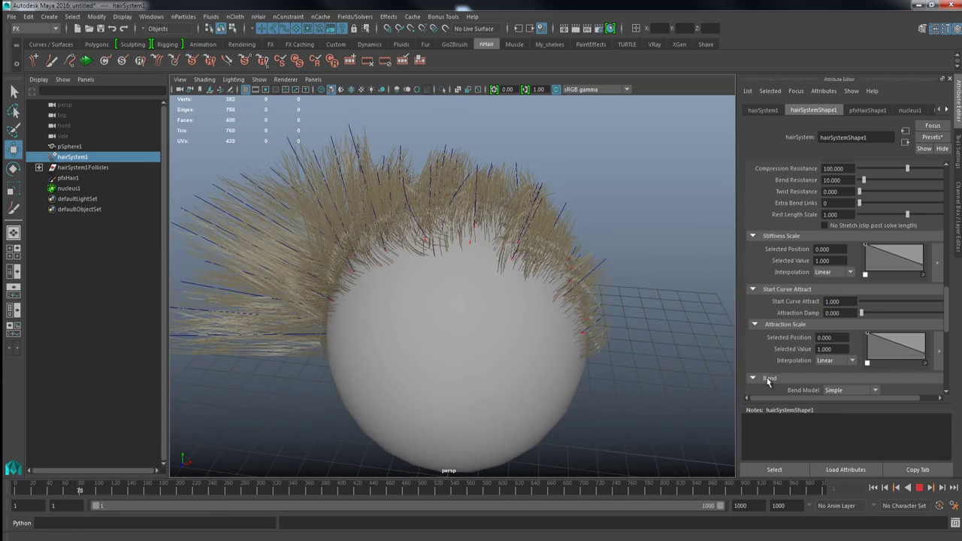
left_click(920, 487)
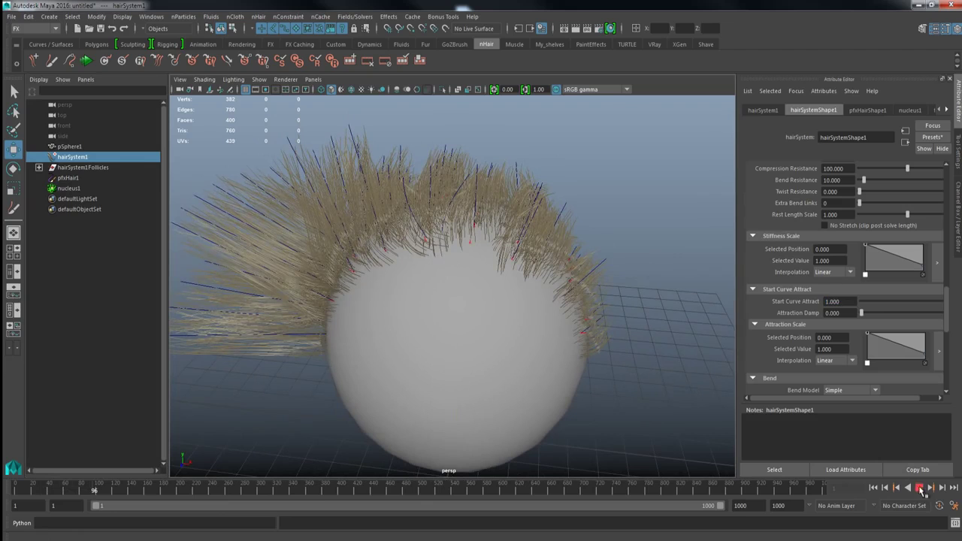
left_click(876, 487)
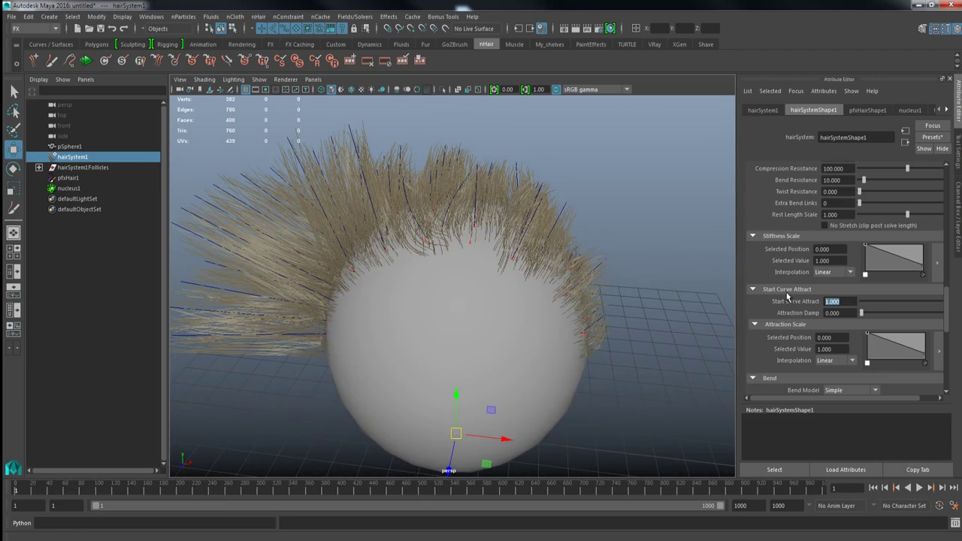
Set Start Curve Attract to 0.2, play the simulation to check the hair motion, and return to the first frame
type("0.2")
key("Return")
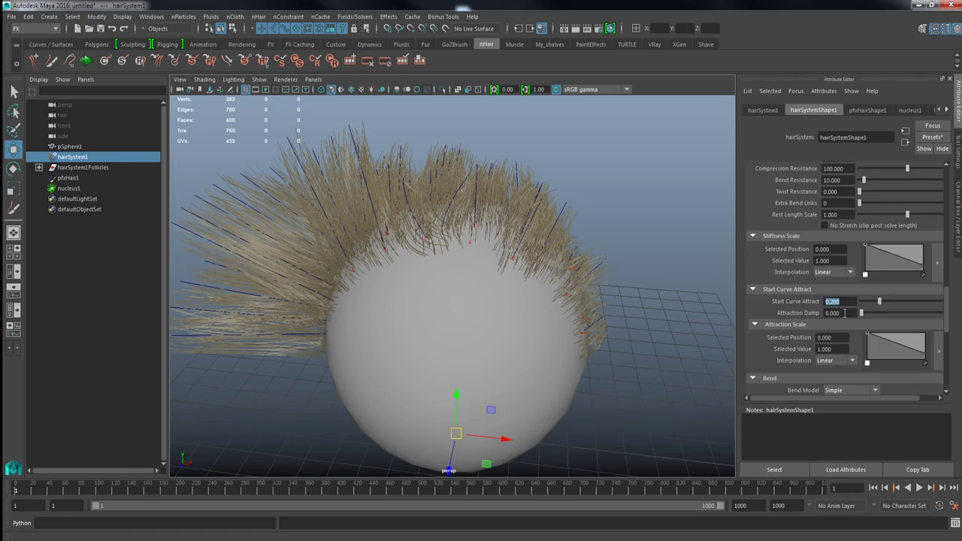
left_click(921, 490)
left_click_drag(518, 287, 565, 305, "alt")
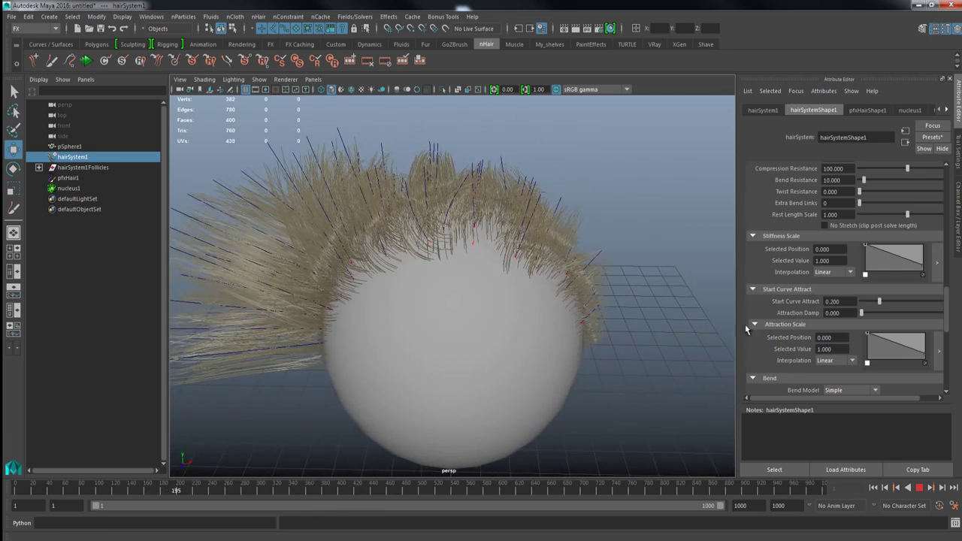
left_click(918, 487)
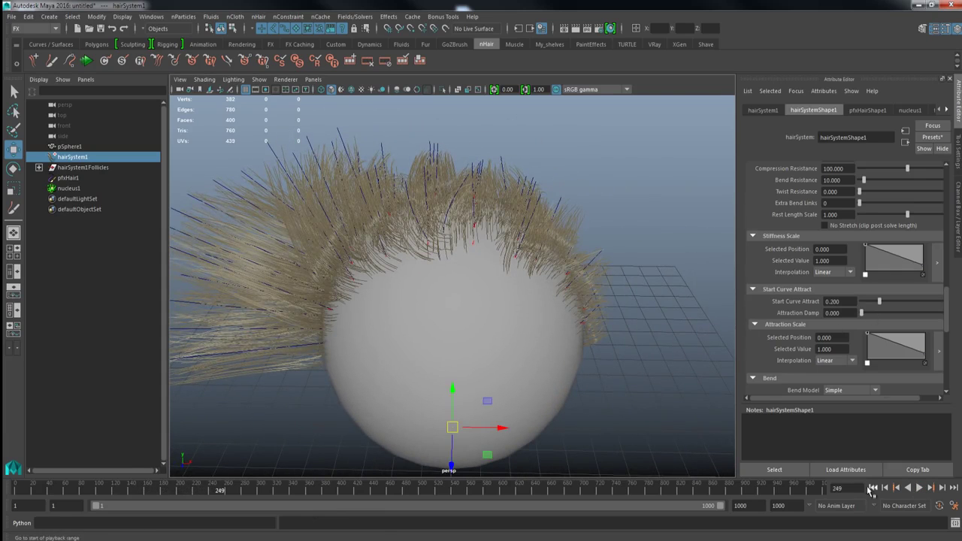
left_click_drag(491, 301, 489, 296, "alt")
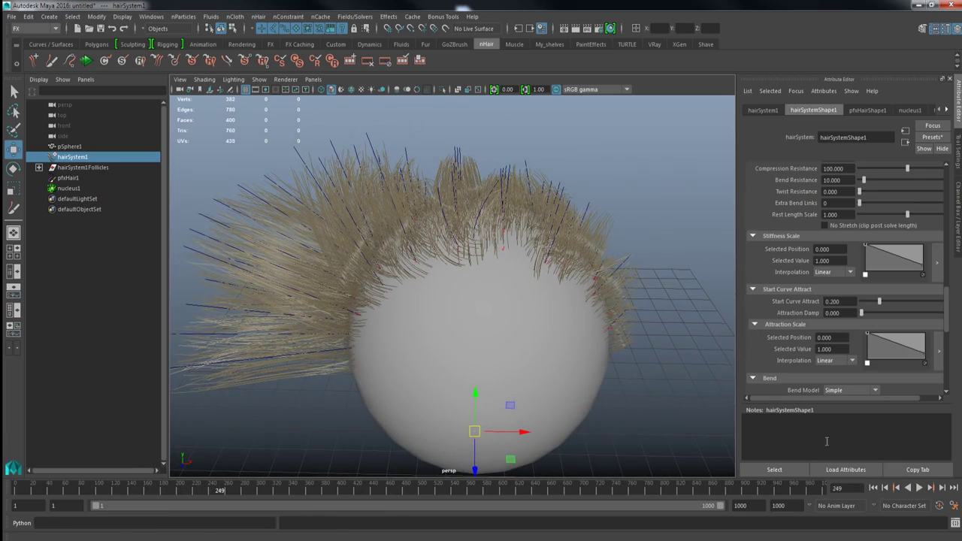
left_click(873, 488)
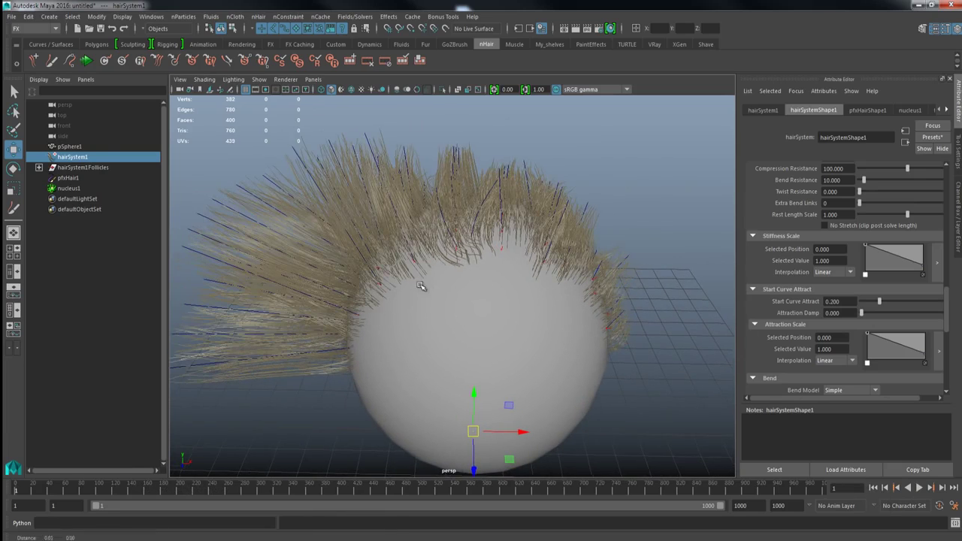
Select the sphere and start Interactive Playback for the hair simulation
left_click(457, 305)
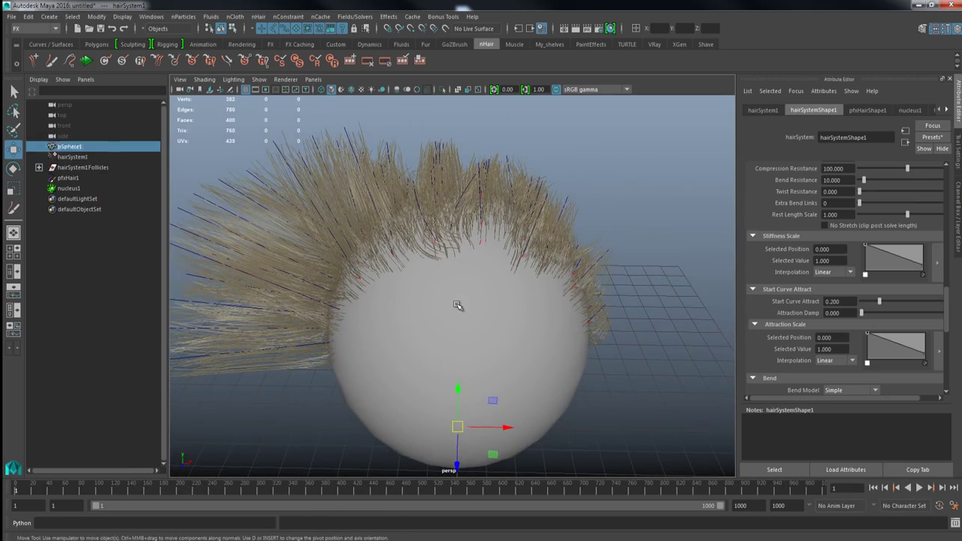
left_click(347, 18)
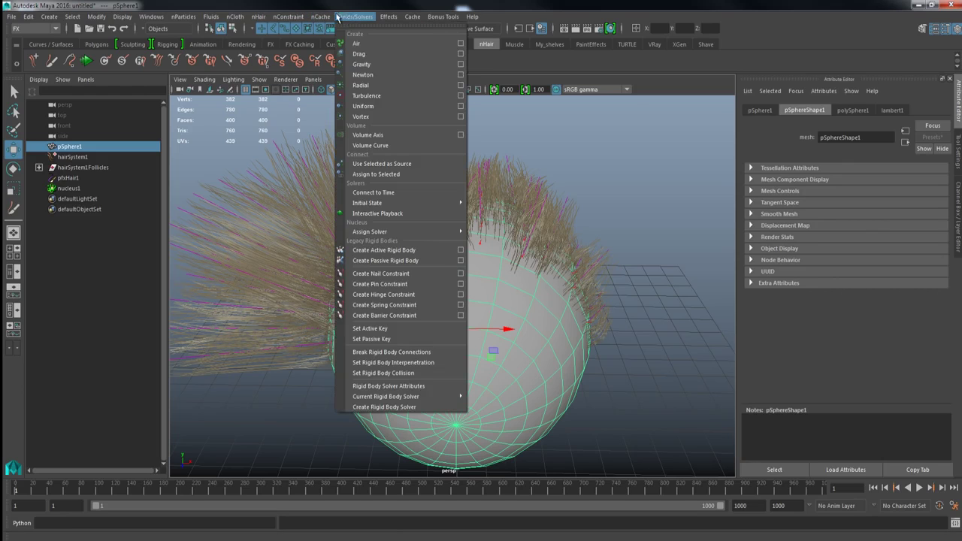
left_click(322, 17)
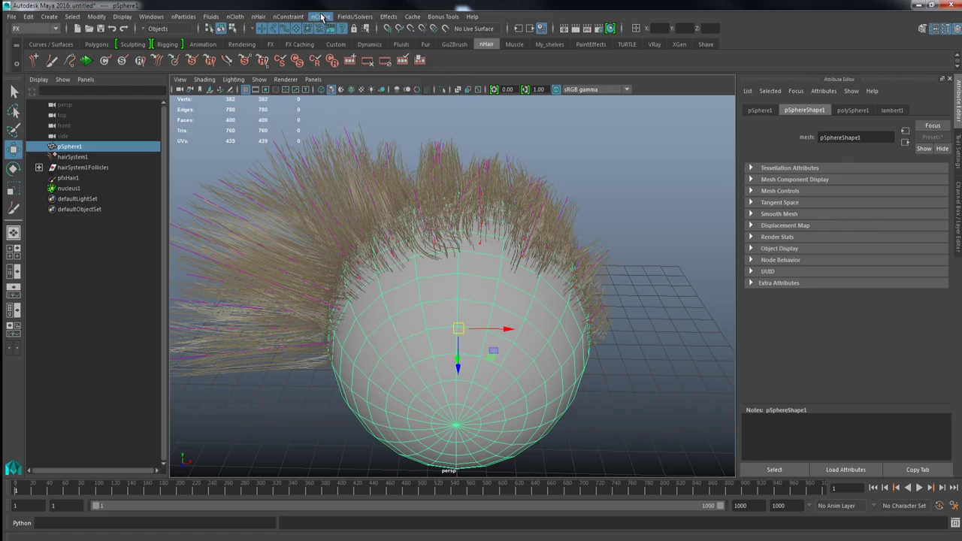
left_click(322, 17)
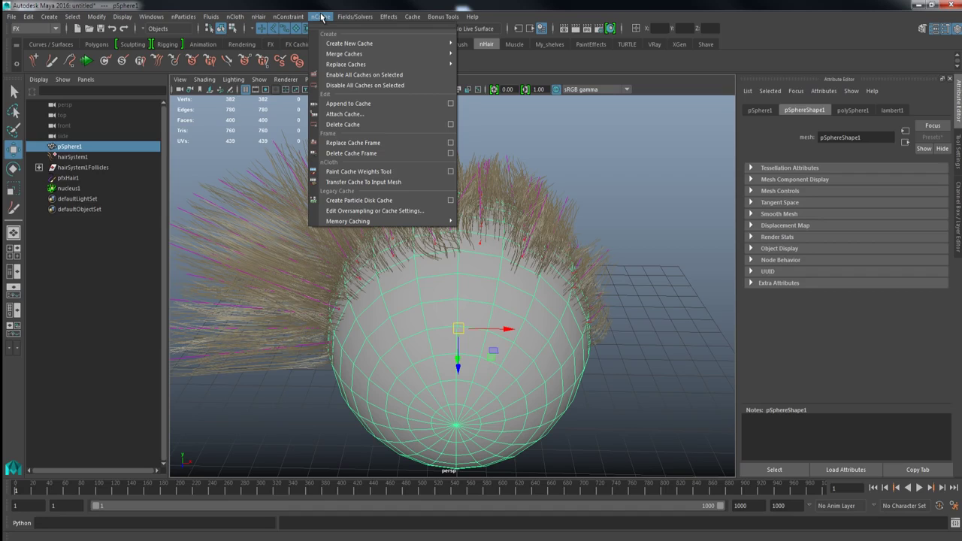
left_click(388, 16)
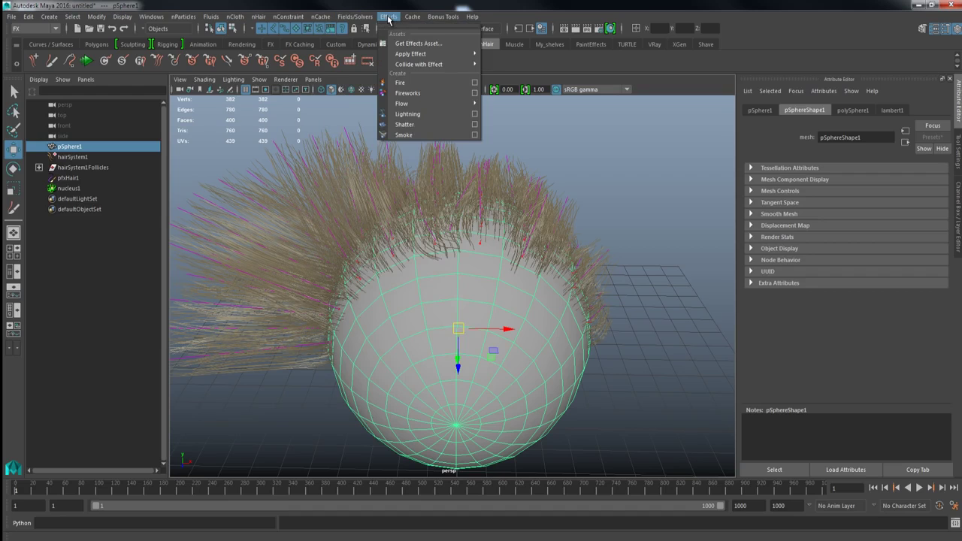
mouse_move(410, 17)
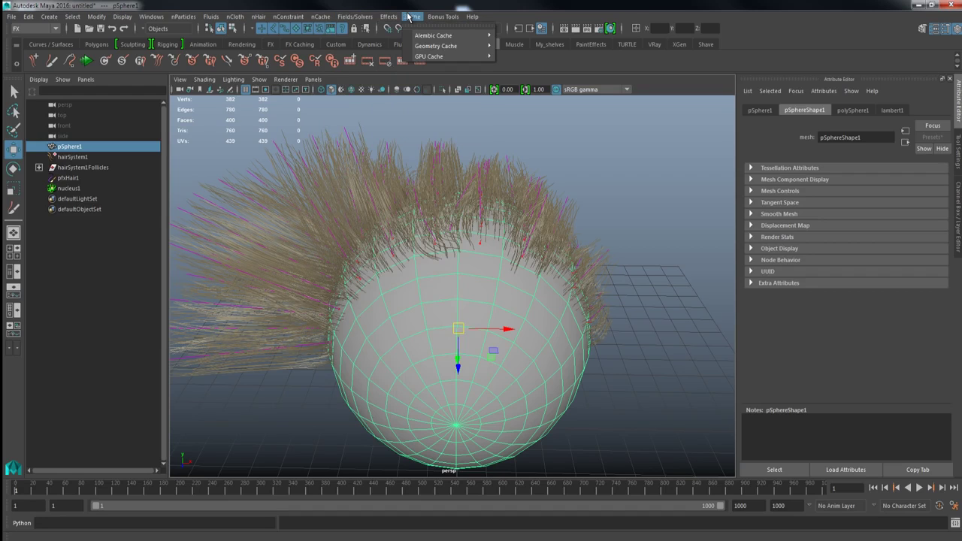
mouse_move(372, 21)
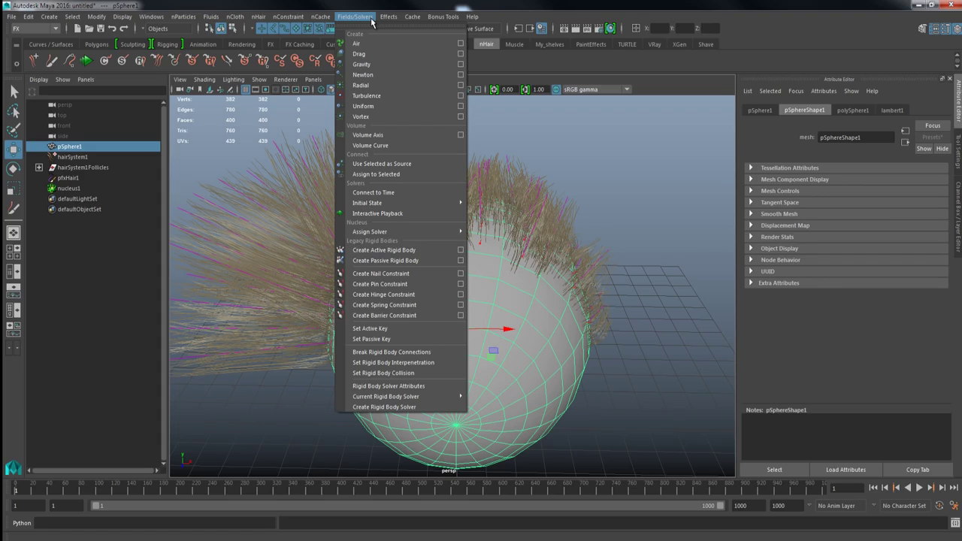
left_click(399, 215)
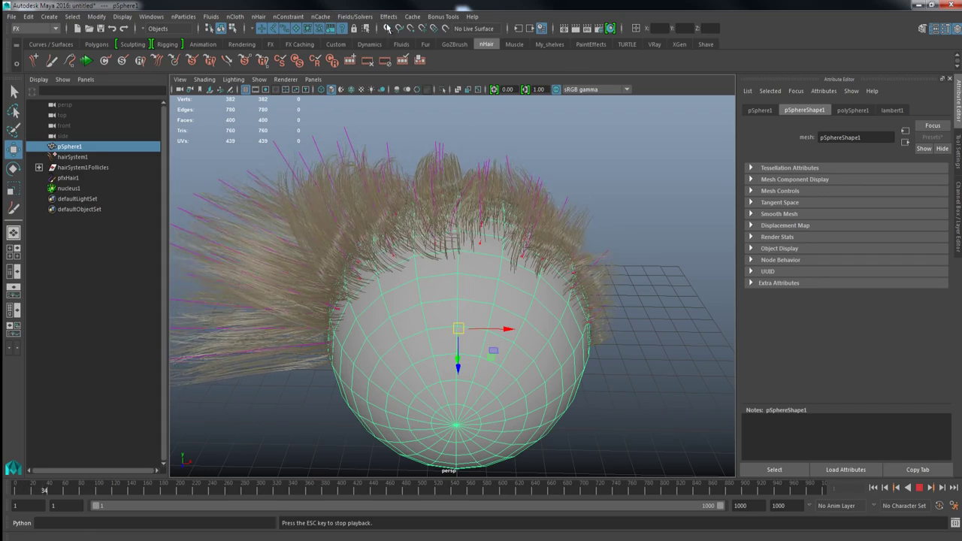
left_click(389, 17)
mouse_move(355, 17)
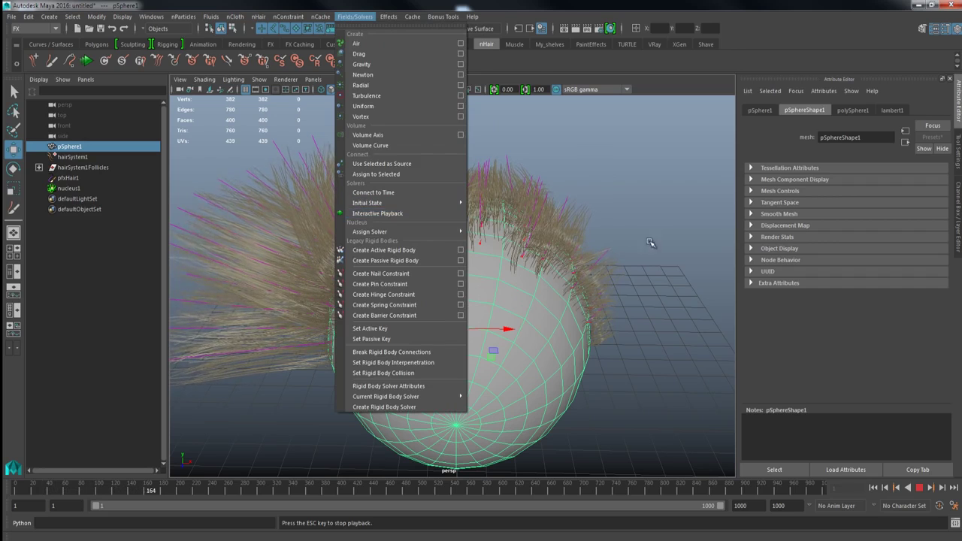
left_click(696, 298)
Move the sphere around during interactive playback to test the hair's reaction, stop playback, and return to the first frame
left_click(457, 330)
left_click_drag(458, 332, 470, 314)
scroll(477, 279, "down", 3)
left_click_drag(453, 280, 414, 285, "alt")
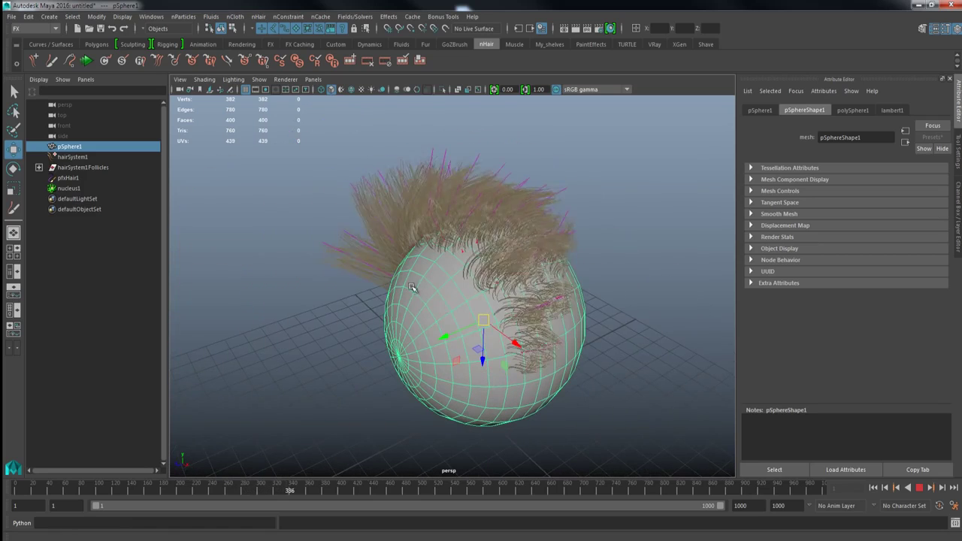
left_click_drag(485, 325, 438, 320)
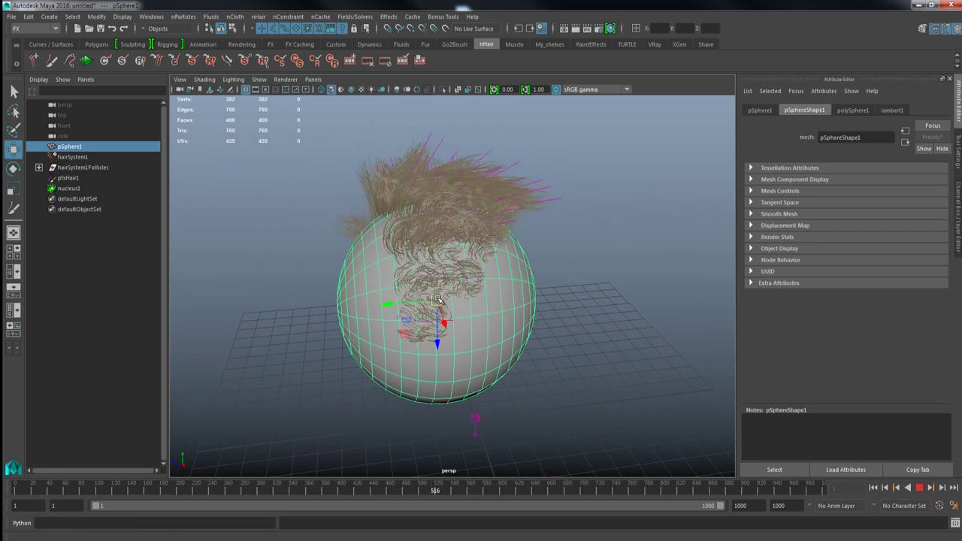
left_click_drag(438, 301, 419, 307)
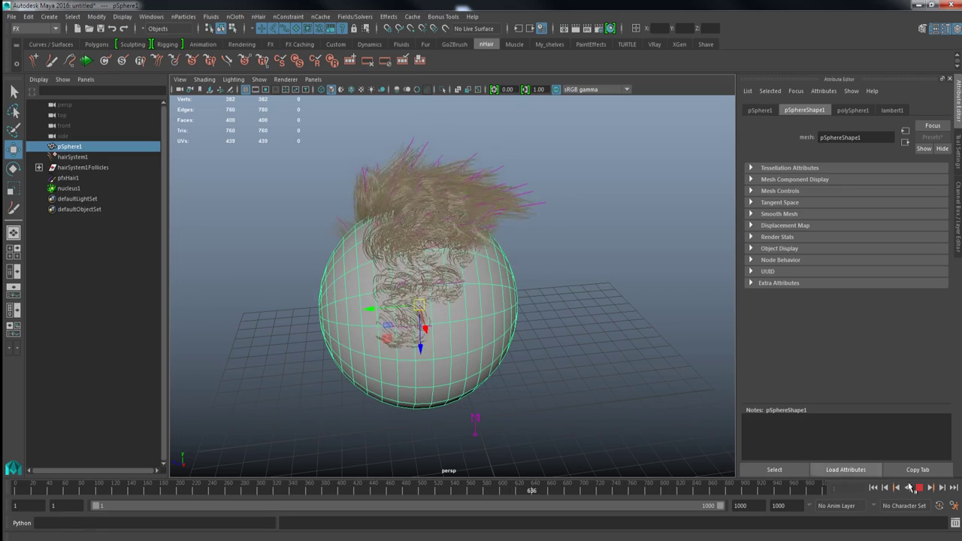
left_click_drag(402, 251, 519, 263, "alt")
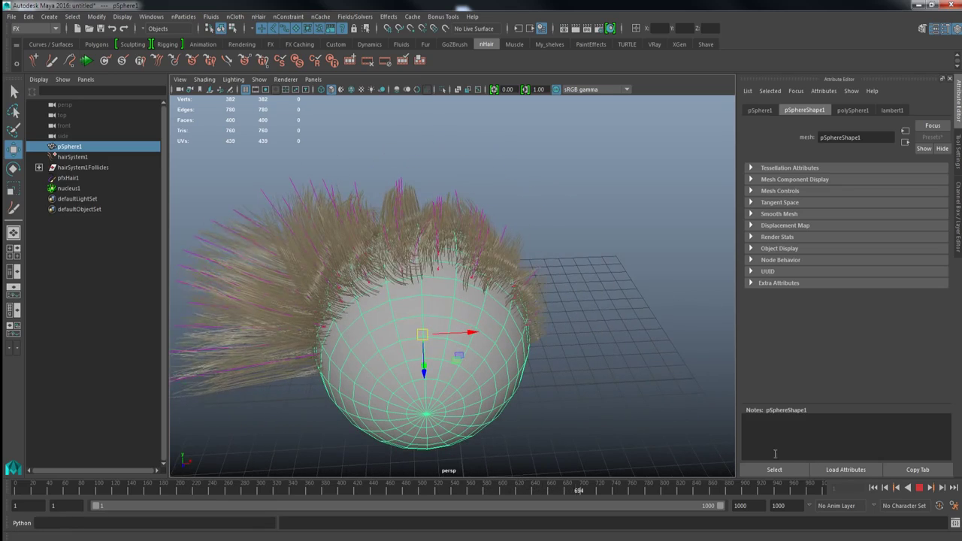
left_click(919, 487)
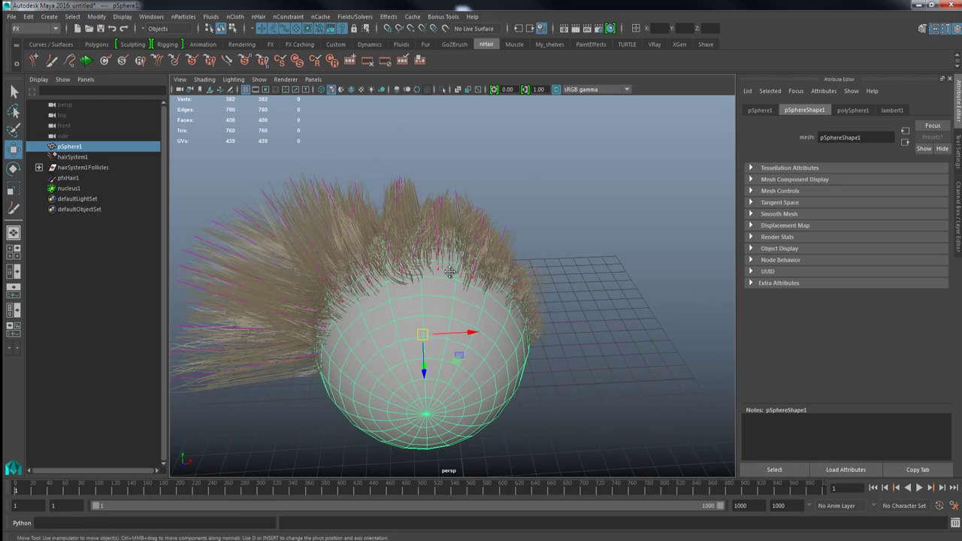
Set hairSystem1's Mass to 5 and its Damp to 1 in the Forces attributes
left_click_drag(483, 307, 458, 280, "alt")
left_click(72, 156)
scroll(781, 291, "down", 5)
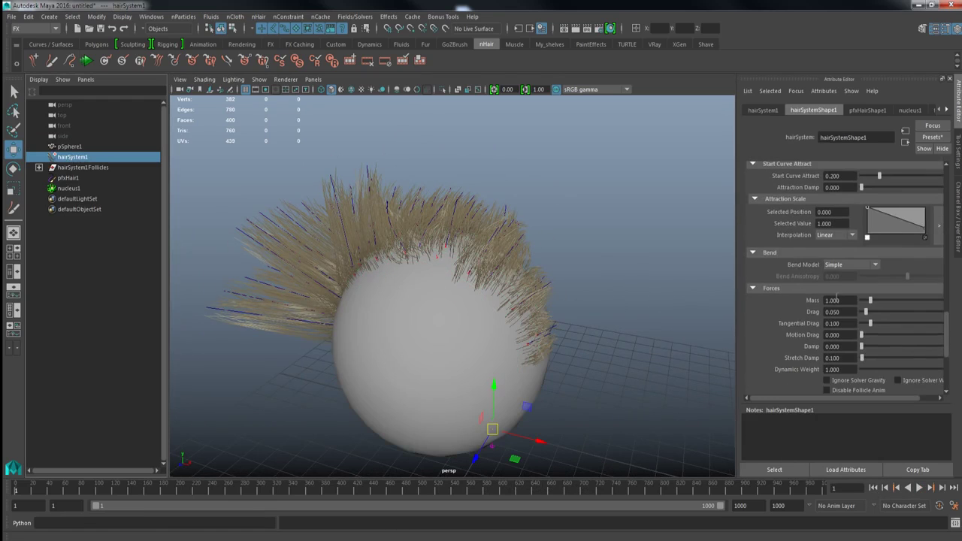
left_click(844, 299)
left_click(831, 346)
type("1")
key("Return")
Run Interactive Playback with the sphere selected and move the sphere back and forth to test the new forces
left_click(481, 345)
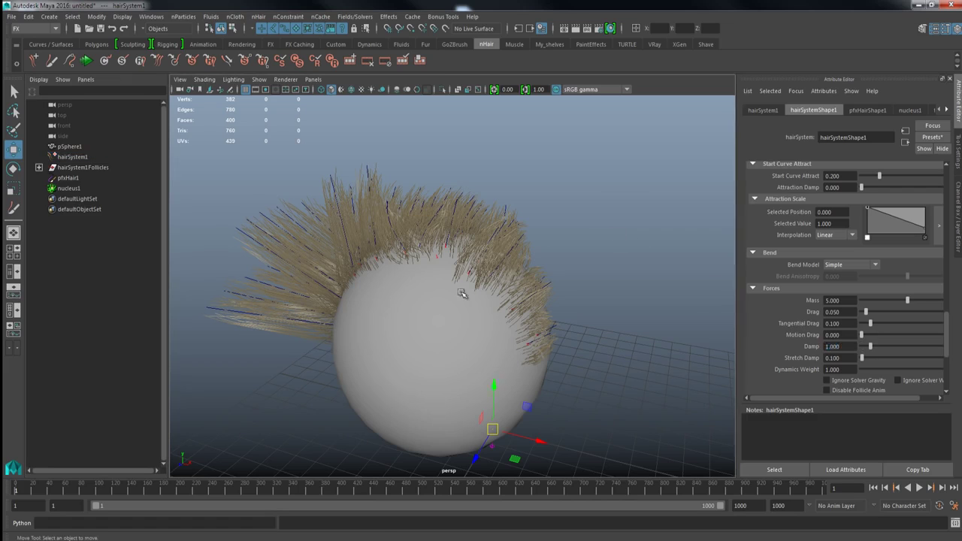
left_click(355, 16)
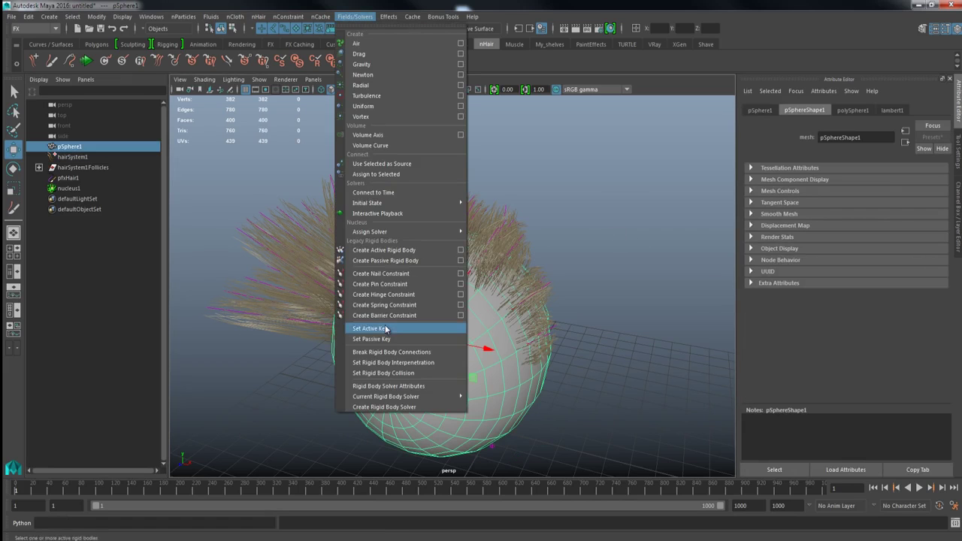
left_click(381, 214)
left_click_drag(459, 300, 383, 310, "alt")
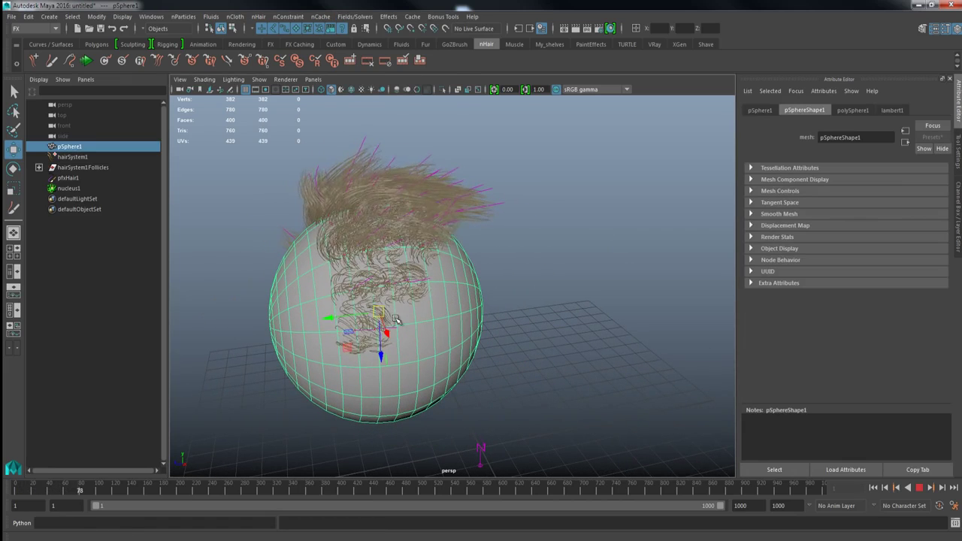
left_click_drag(383, 312, 485, 287)
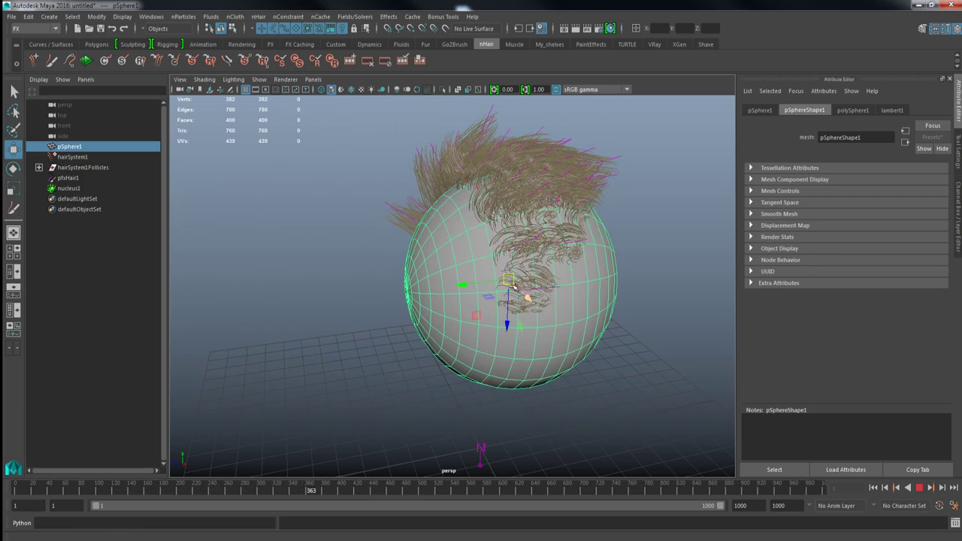
left_click_drag(509, 280, 387, 274)
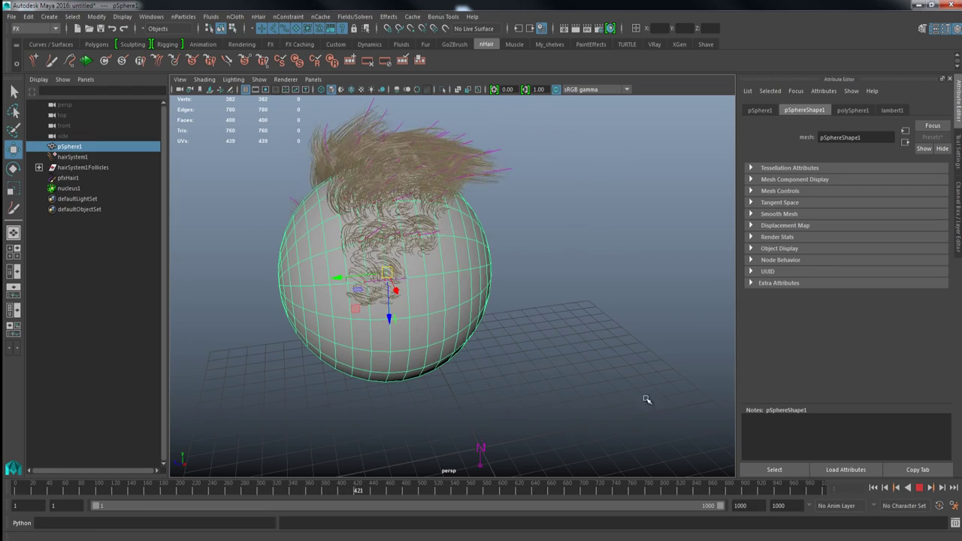
Stop the interactive playback and return to the first frame
left_click(918, 488)
left_click(872, 487)
left_click_drag(689, 425, 473, 355, "alt")
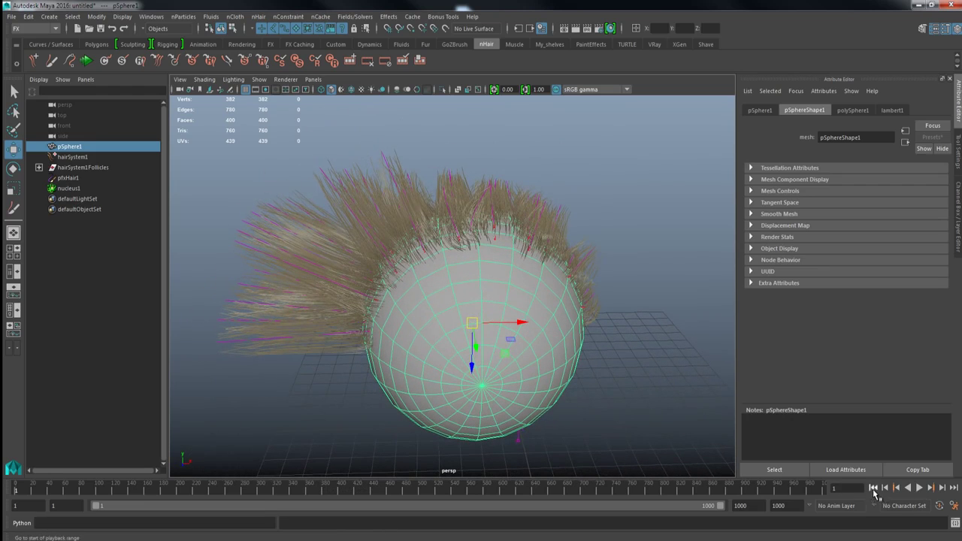
left_click_drag(580, 381, 425, 312, "alt")
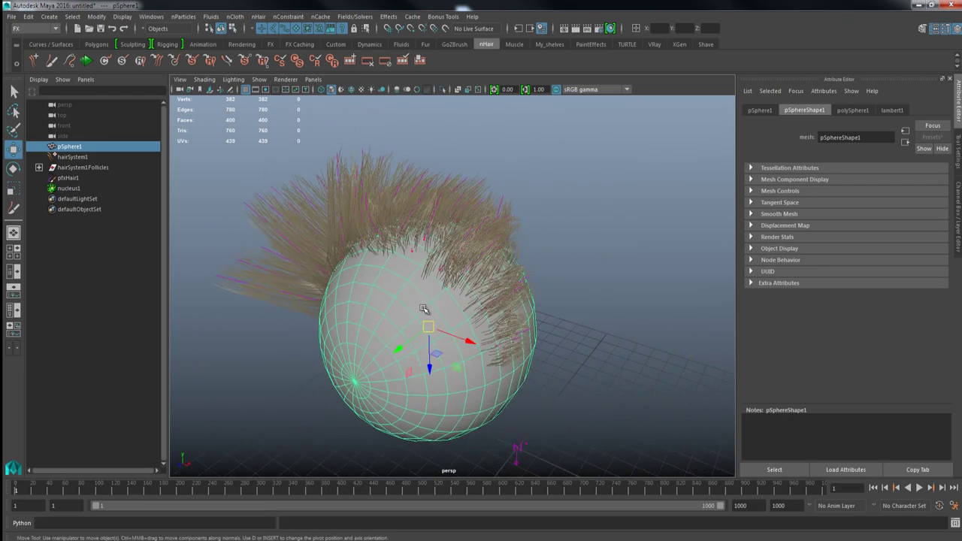
left_click(568, 220)
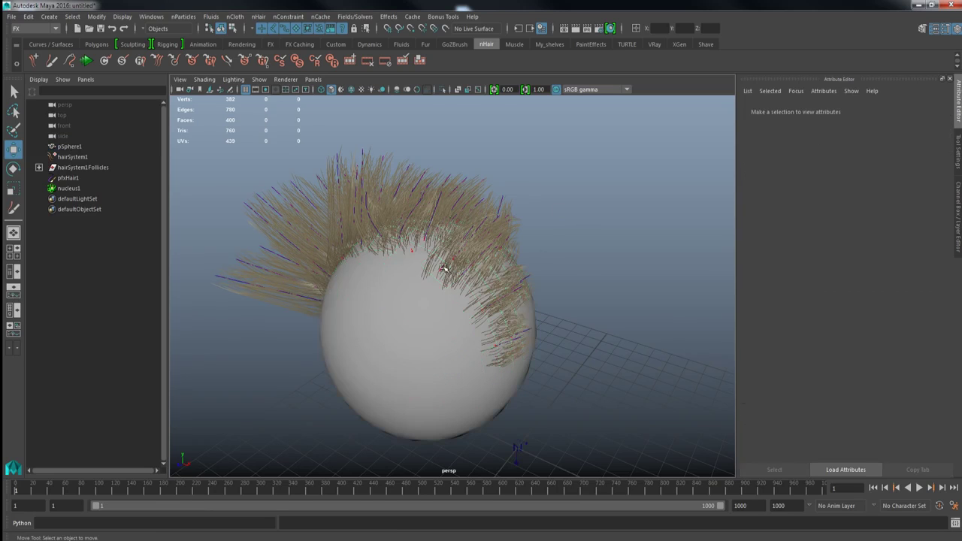
middle_click_drag(445, 268, 508, 263, "alt")
left_click_drag(512, 272, 436, 267, "alt")
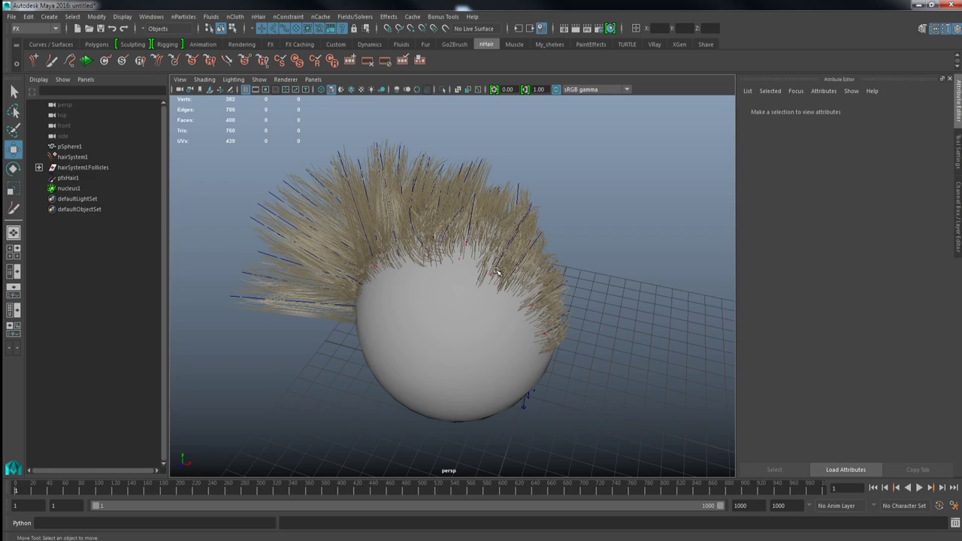
left_click_drag(454, 264, 468, 268, "alt")
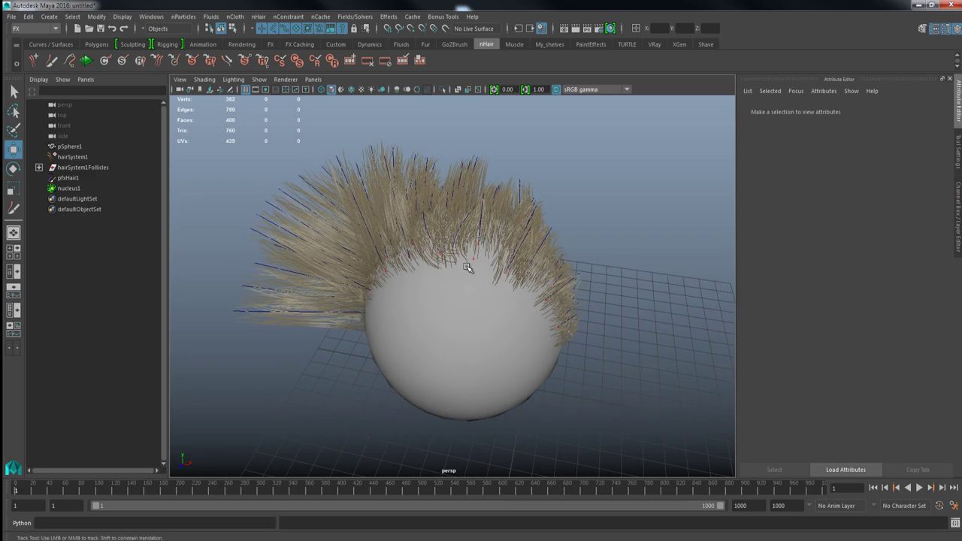
left_click_drag(432, 232, 403, 232, "alt")
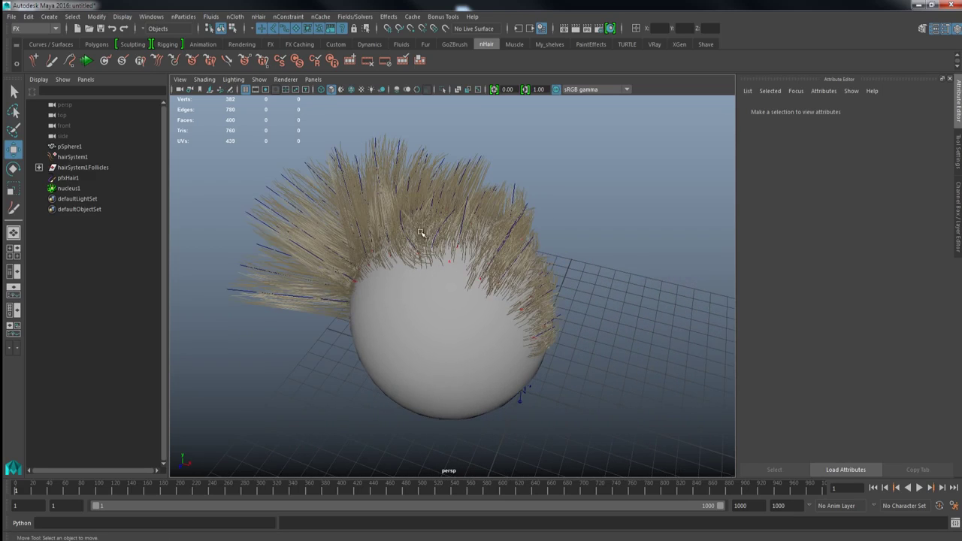
In hairSystem1's Displacements attributes, set Curl to about 0.229 and Curl Frequency to about 4.737
left_click(73, 157)
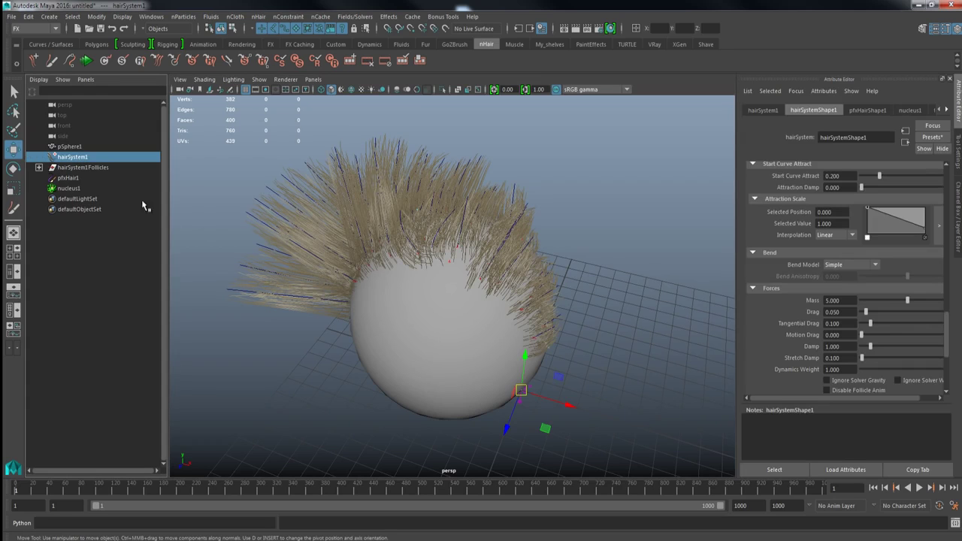
scroll(846, 290, "down", 3)
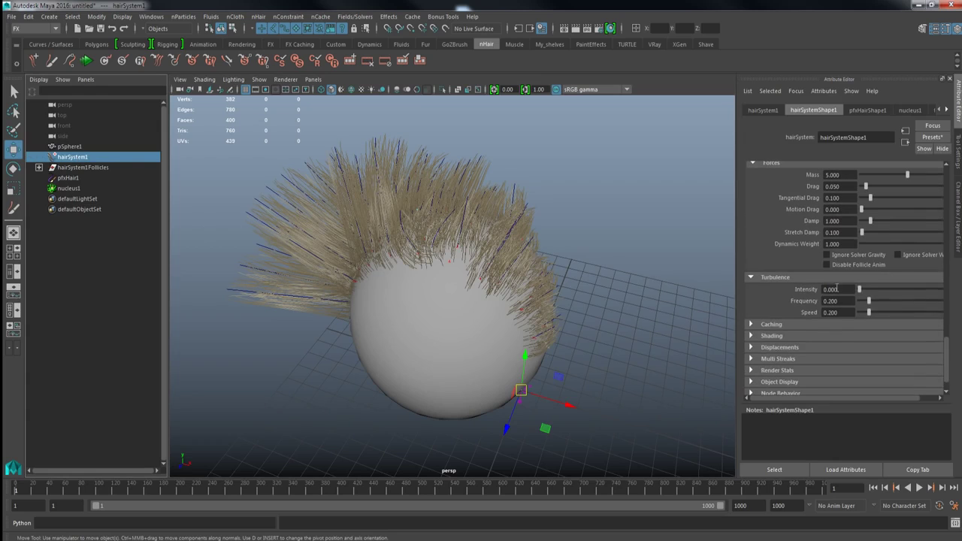
left_click(785, 348)
scroll(785, 350, "down", 2)
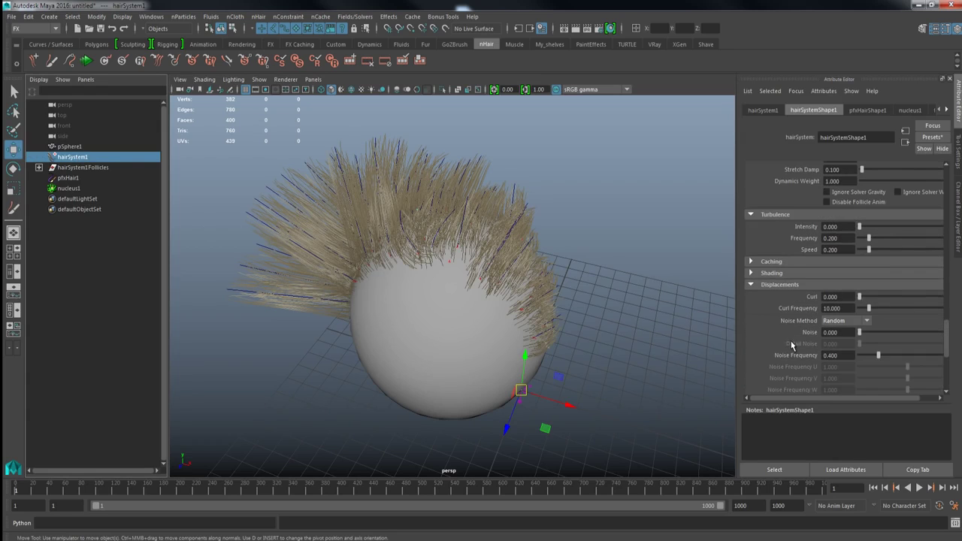
left_click_drag(672, 274, 644, 279, "alt")
right_click_drag(644, 279, 659, 296, "alt")
left_click_drag(658, 295, 631, 300, "alt")
left_click_drag(864, 299, 903, 308)
right_click_drag(537, 294, 630, 302, "alt")
left_click_drag(629, 302, 496, 323, "alt")
left_click_drag(873, 308, 864, 314)
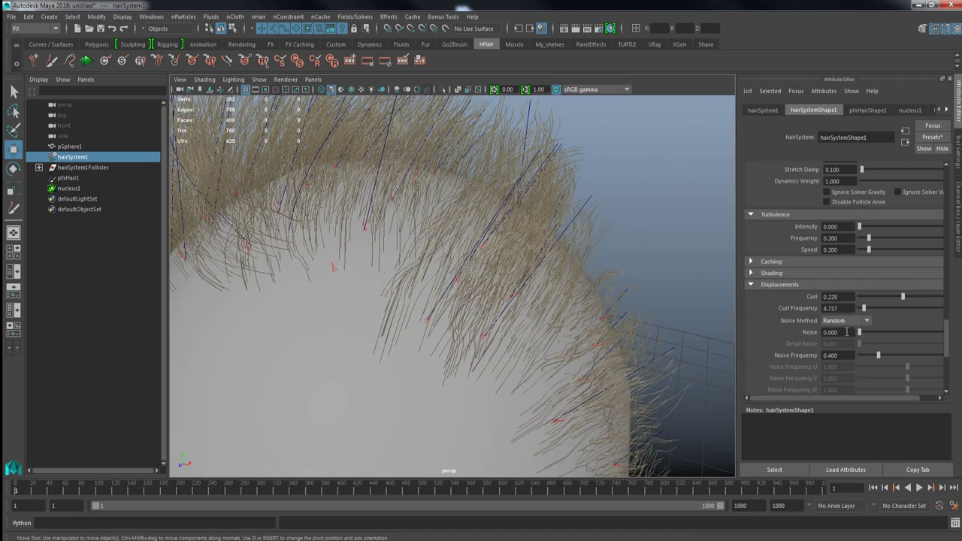
Set the Noise Method to Surface UV, Noise to about 0.232, Detail Noise to about 0.095 and Noise Frequency U to about 1.295
left_click(846, 323)
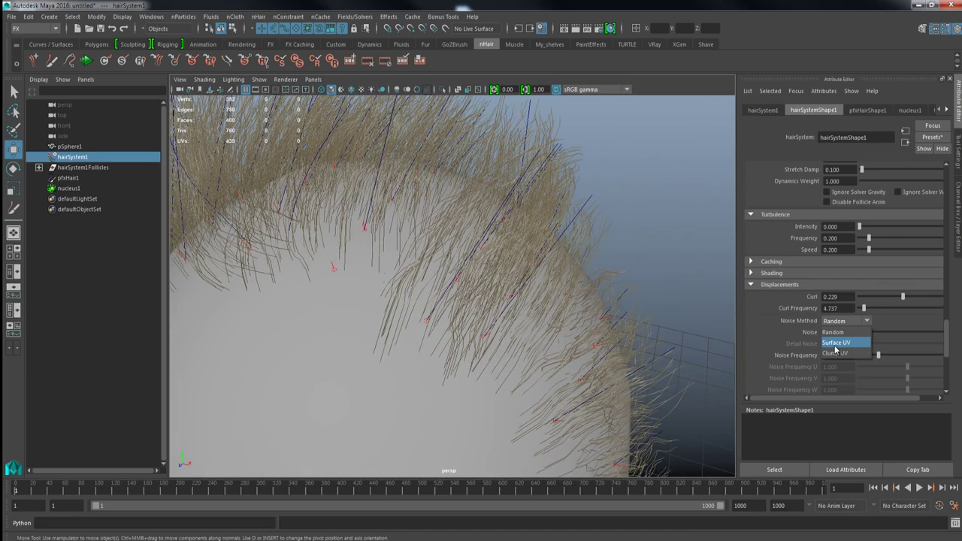
left_click(834, 342)
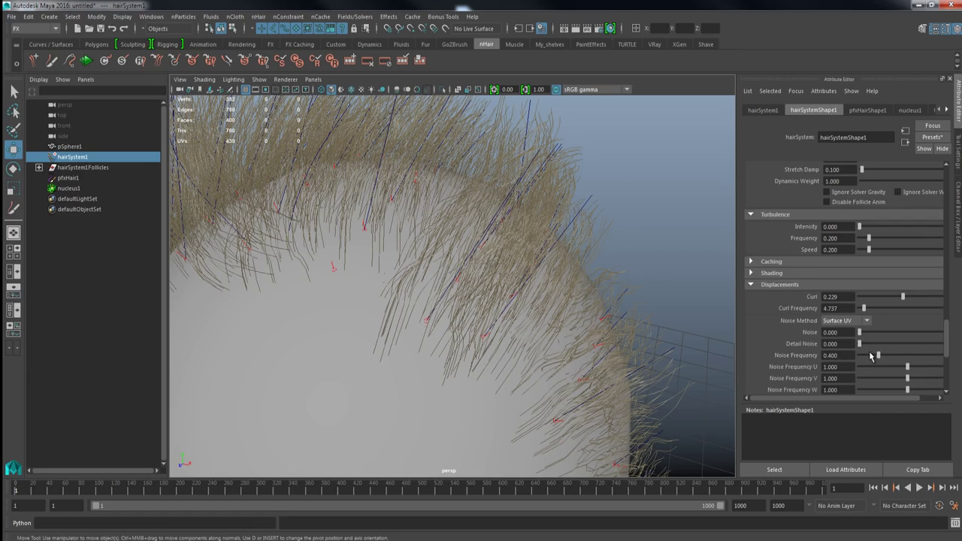
scroll(869, 351, "down", 2)
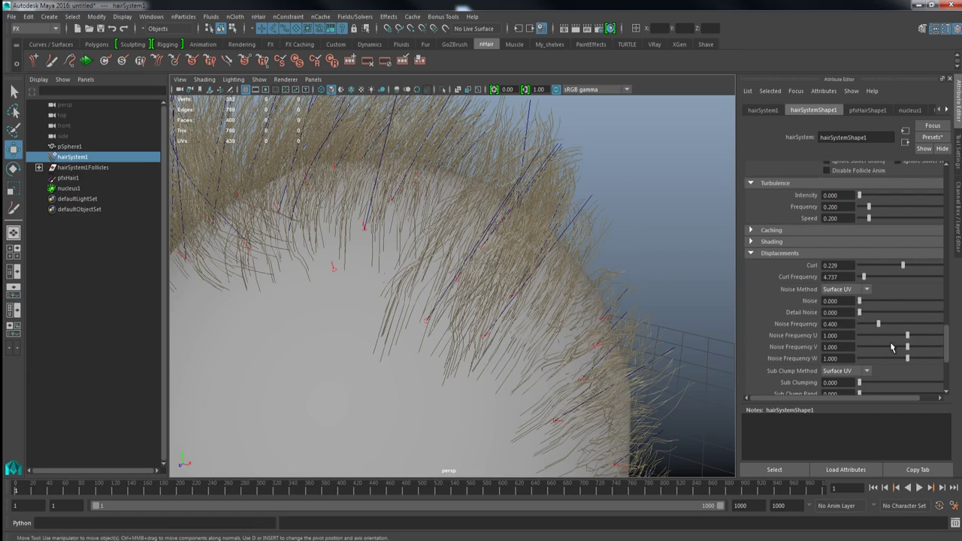
mouse_move(911, 338)
left_mouse_down()
mouse_move(933, 338)
mouse_move(922, 338)
left_mouse_up()
mouse_move(869, 304)
left_mouse_down()
mouse_move(904, 307)
mouse_move(870, 313)
left_mouse_up()
Adjust Curl to about 0.166, Curl Frequency to about 5.263, and Noise Frequency U, V and W to about 1.284, 0.758 and 0.189
left_click_drag(904, 266, 866, 281)
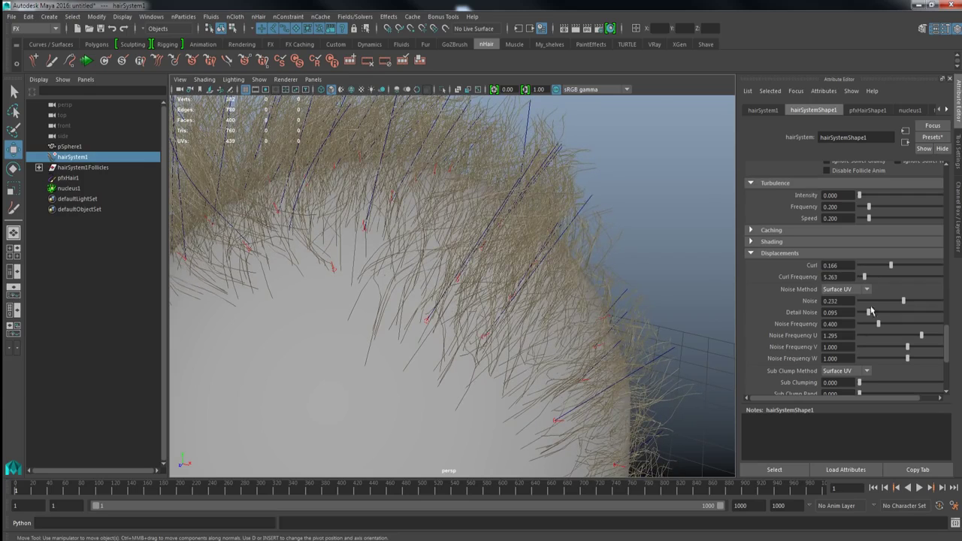
left_click_drag(901, 360, 917, 335)
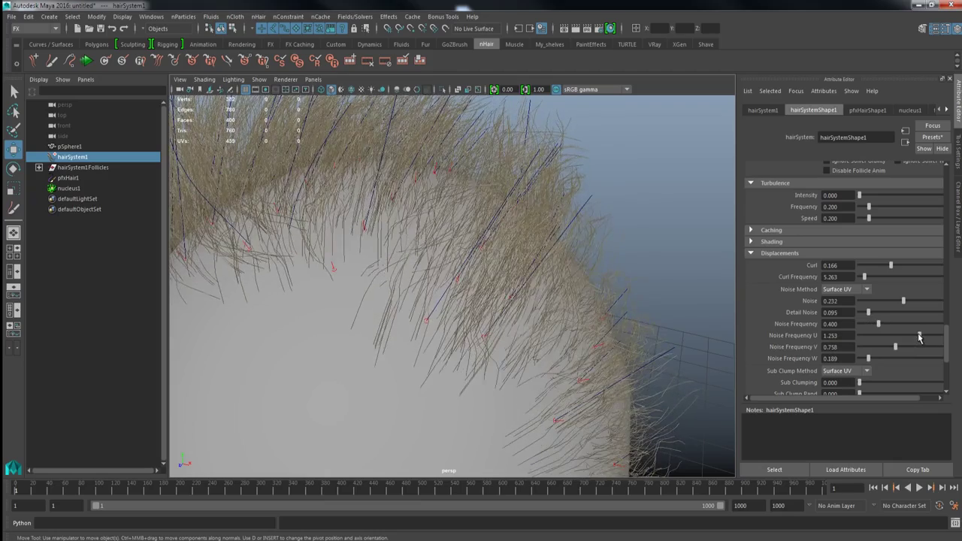
right_click_drag(438, 284, 420, 222, "alt")
left_click_drag(420, 222, 471, 241, "alt")
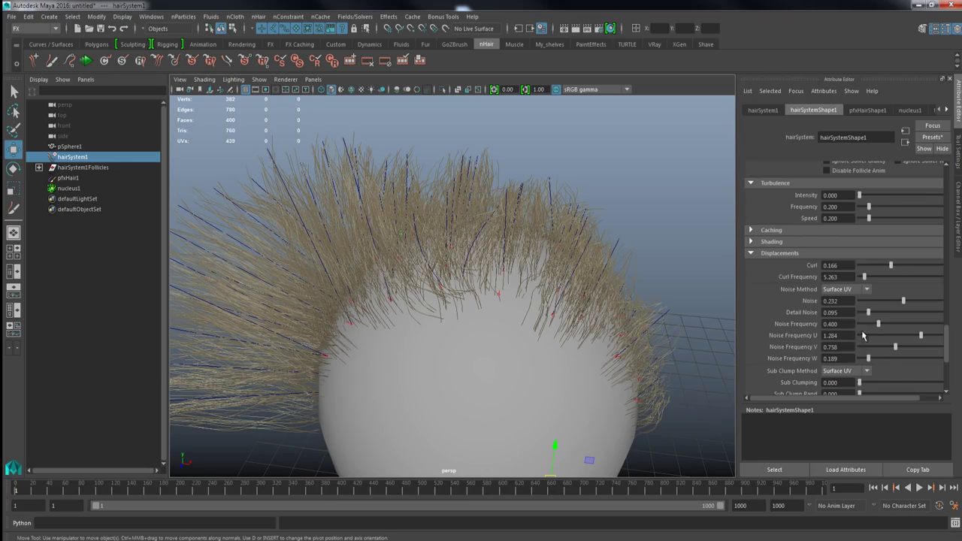
Set hairSystem1's Hair Color in the Shading attributes to orange-red with hue 4.616, saturation 0.981 and value 0.602
left_click(783, 254)
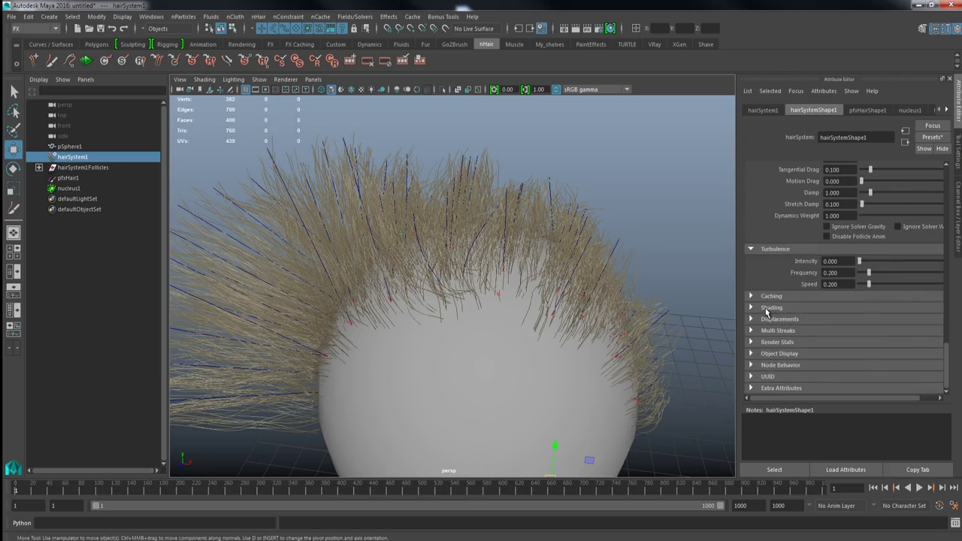
left_click(768, 308)
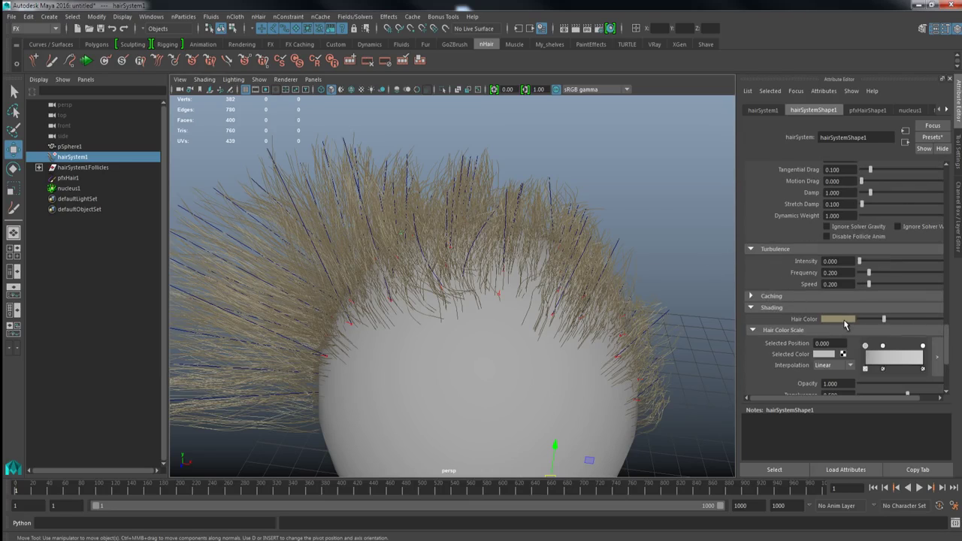
left_click(842, 318)
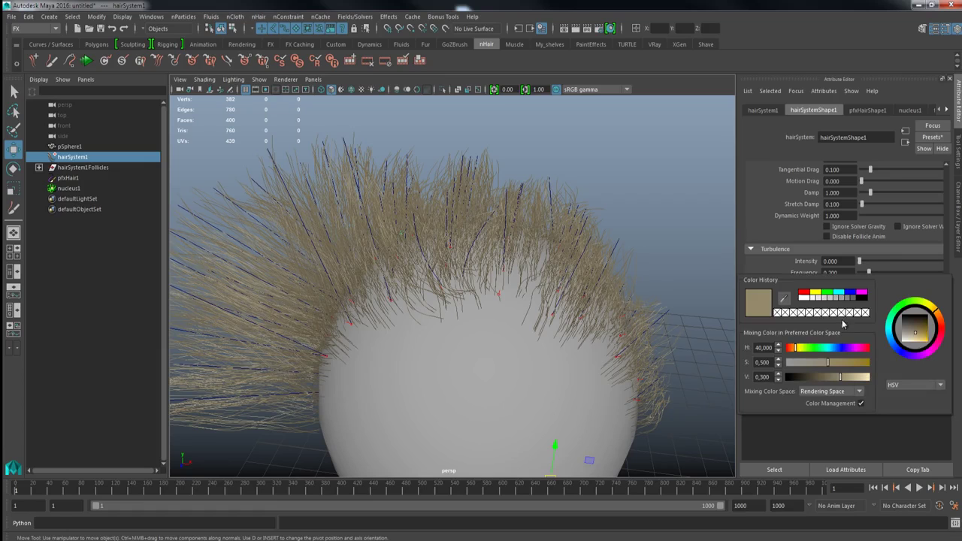
left_click(804, 293)
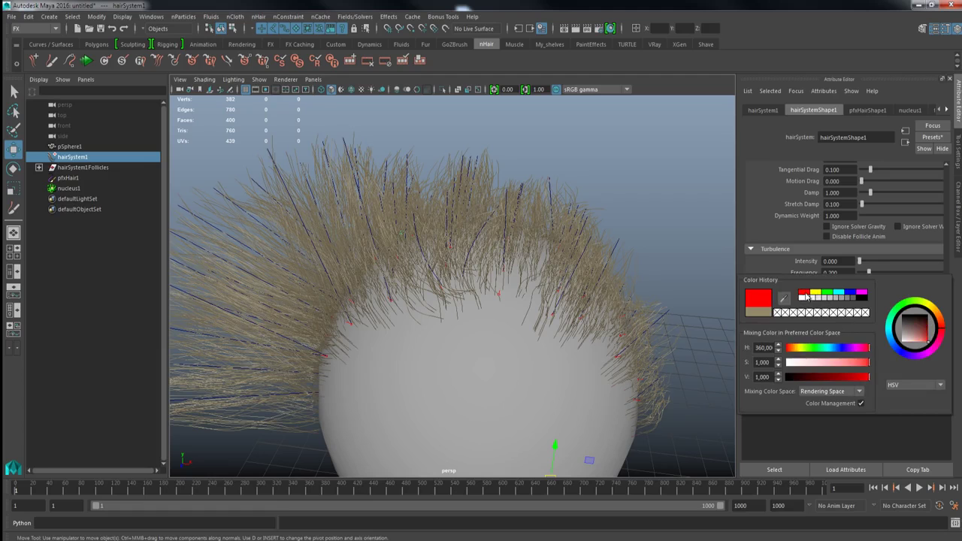
left_click(794, 349)
left_click_drag(792, 348, 790, 350)
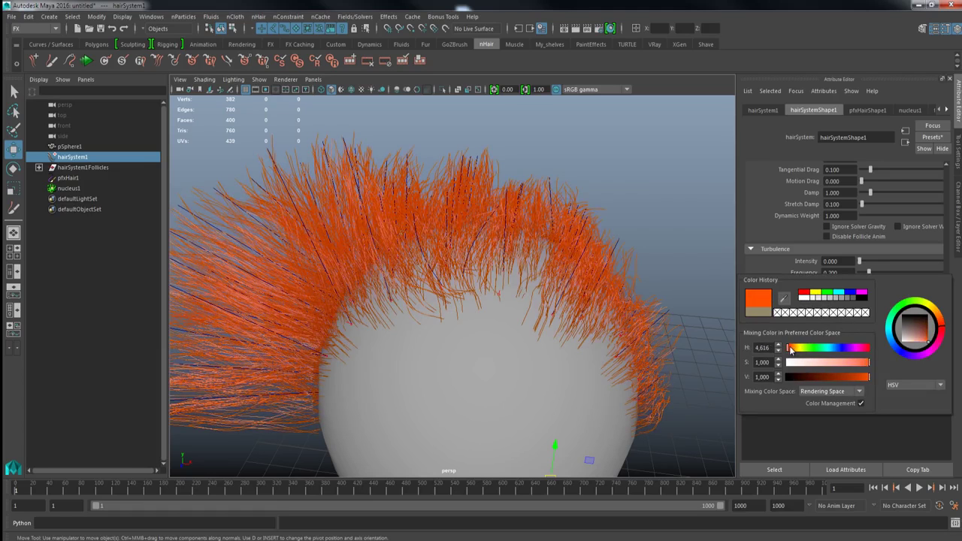
mouse_move(860, 380)
left_mouse_down()
mouse_move(847, 363)
mouse_move(867, 363)
mouse_move(853, 376)
left_mouse_up()
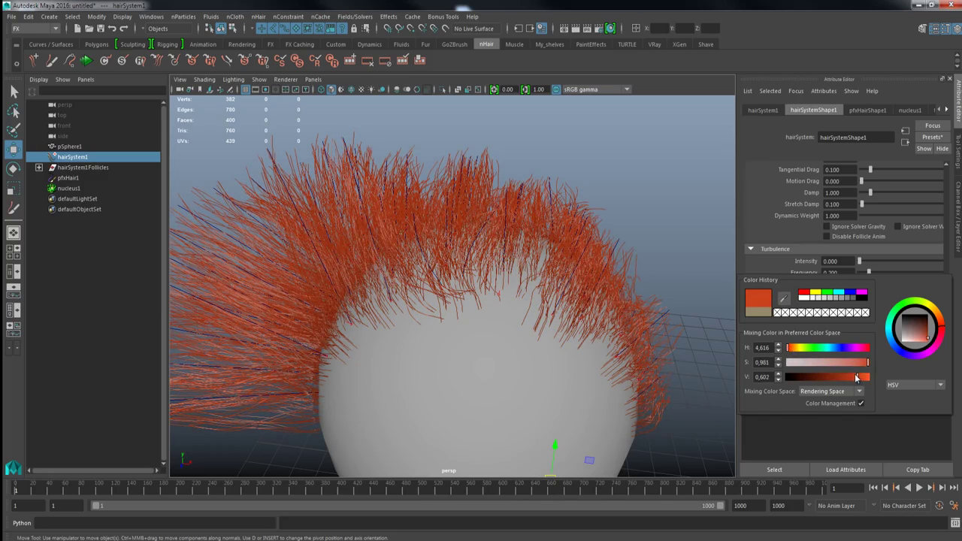
left_click_drag(672, 257, 559, 216, "alt")
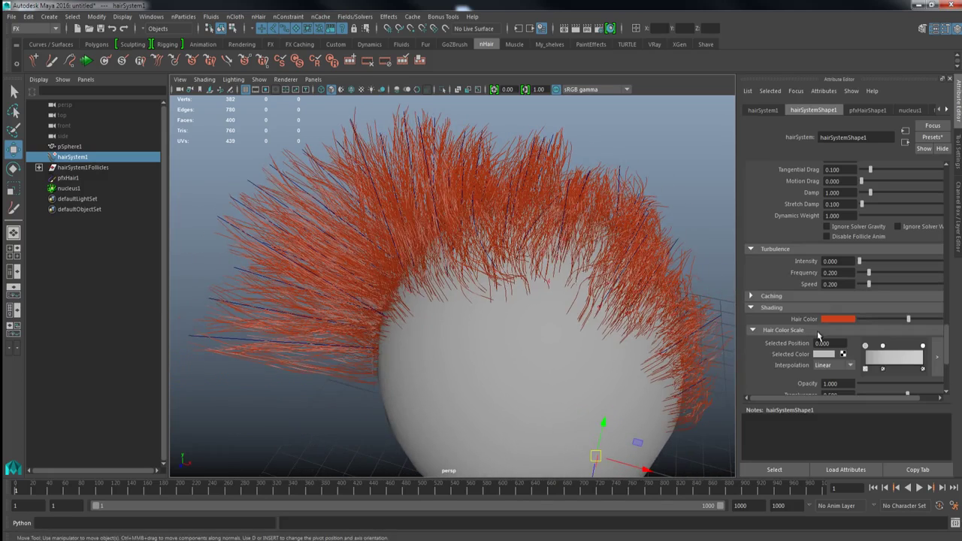
Shift the middle marker of the Hair Color Scale and darken the root marker's color to near black
left_click(896, 346)
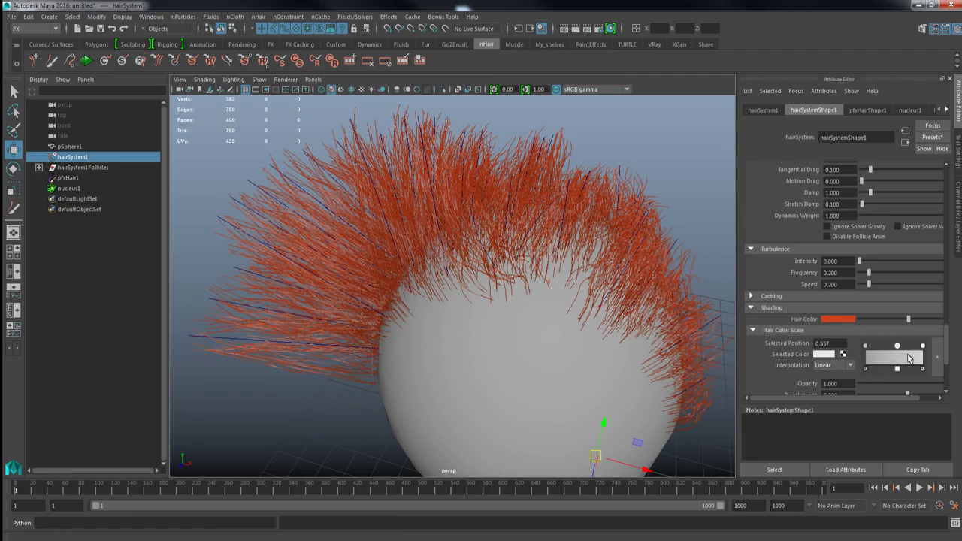
left_click_drag(896, 346, 891, 345)
left_click(865, 346)
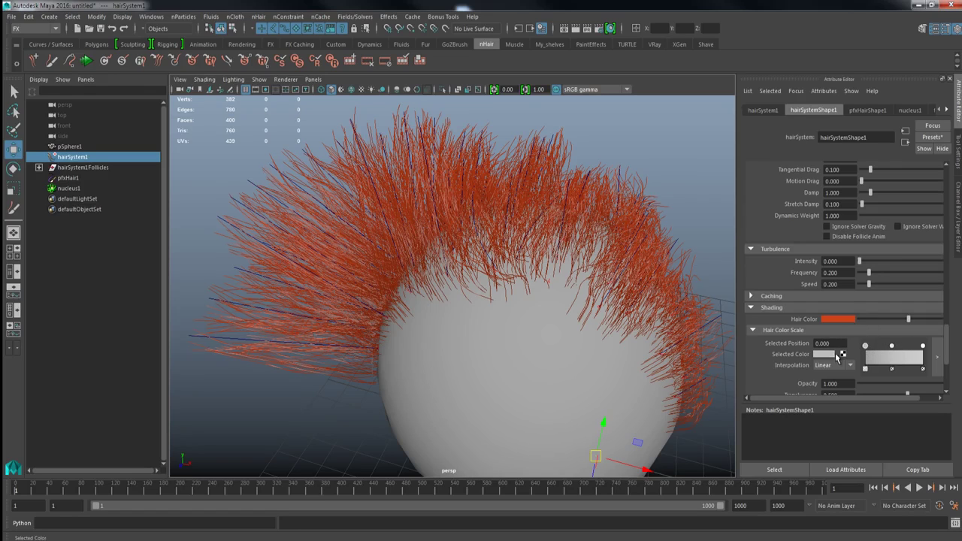
left_click(826, 355)
left_click_drag(832, 412, 787, 411)
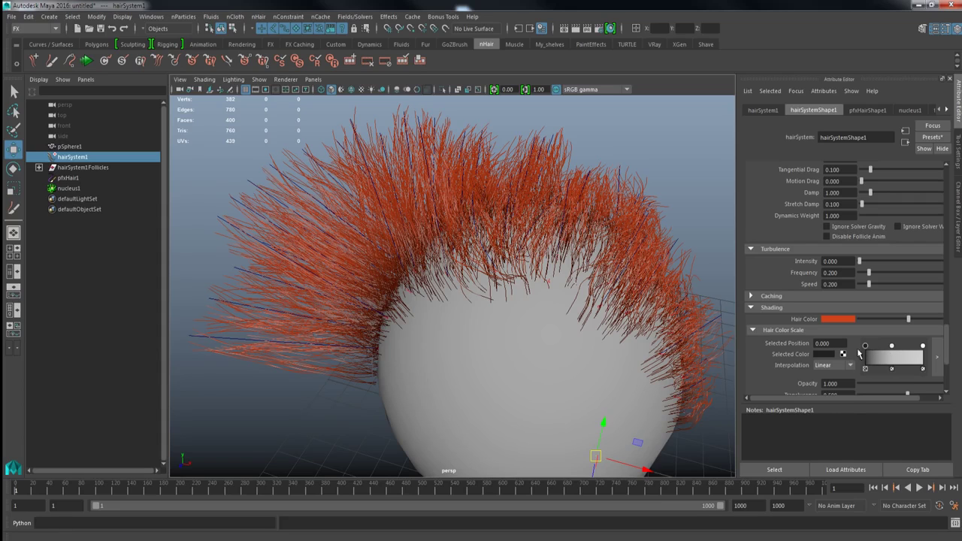
Give the root marker of the Hair Color Scale Smooth interpolation, move it to about 0.243 and lighten its color to mid grey
left_click(832, 365)
left_click(827, 399)
mouse_move(865, 348)
left_mouse_down()
mouse_move(903, 349)
mouse_move(878, 345)
left_mouse_up()
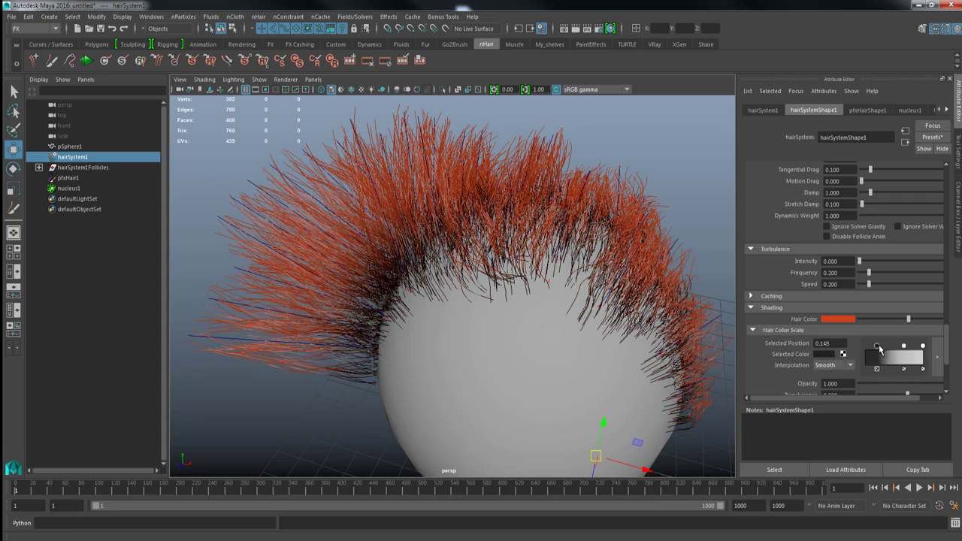
left_click(831, 355)
left_click_drag(799, 414, 831, 411)
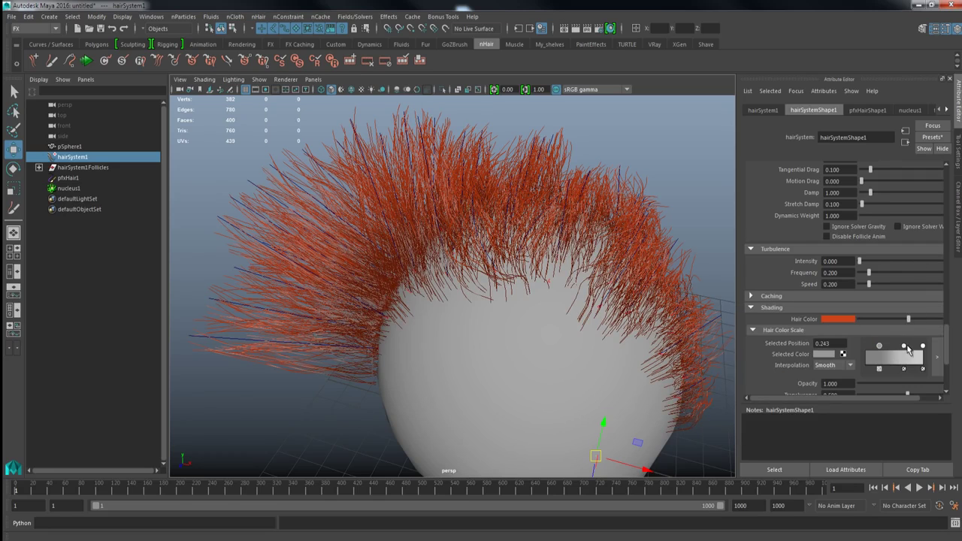
Reposition the Hair Color Scale's middle marker to about 0.513 and its tip marker to about 0.843
left_click(923, 346)
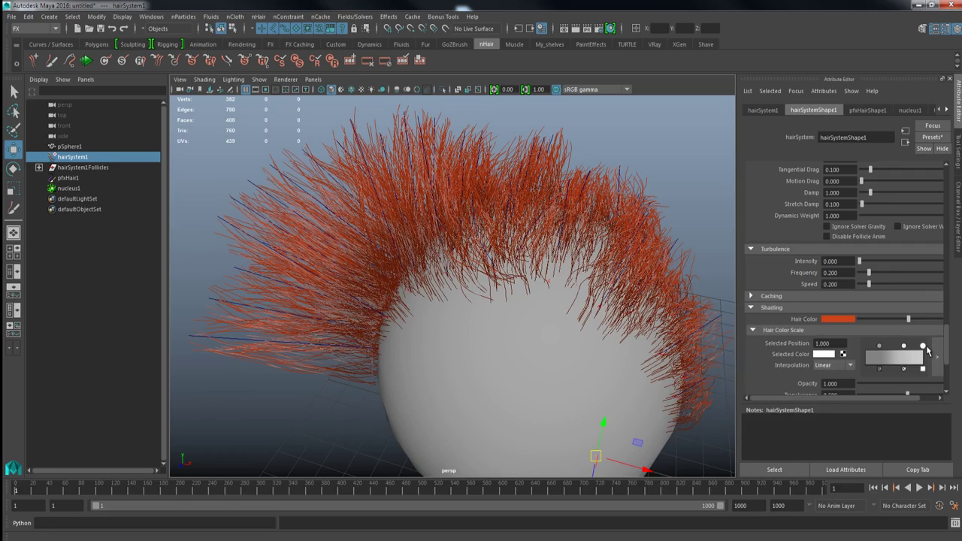
left_click(823, 355)
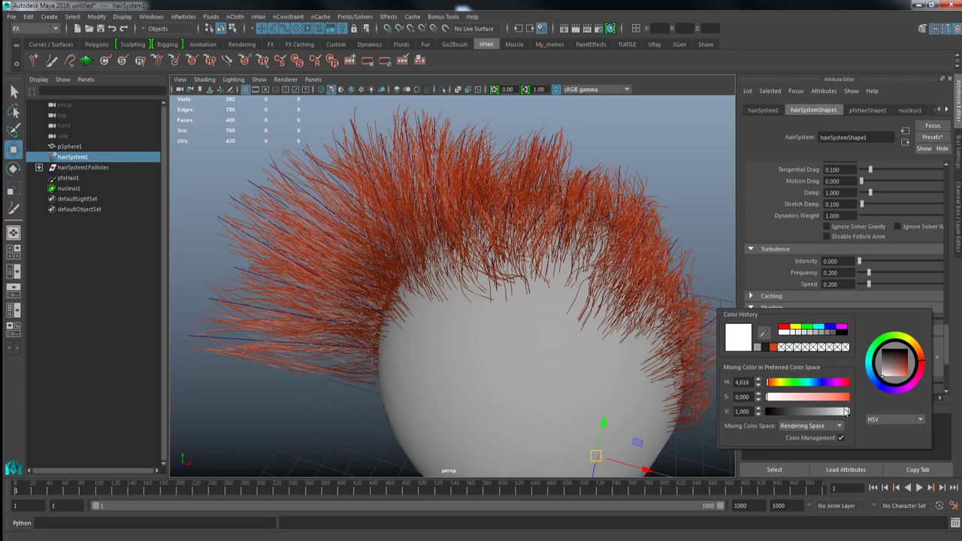
left_click_drag(921, 348, 902, 348)
left_click(895, 353)
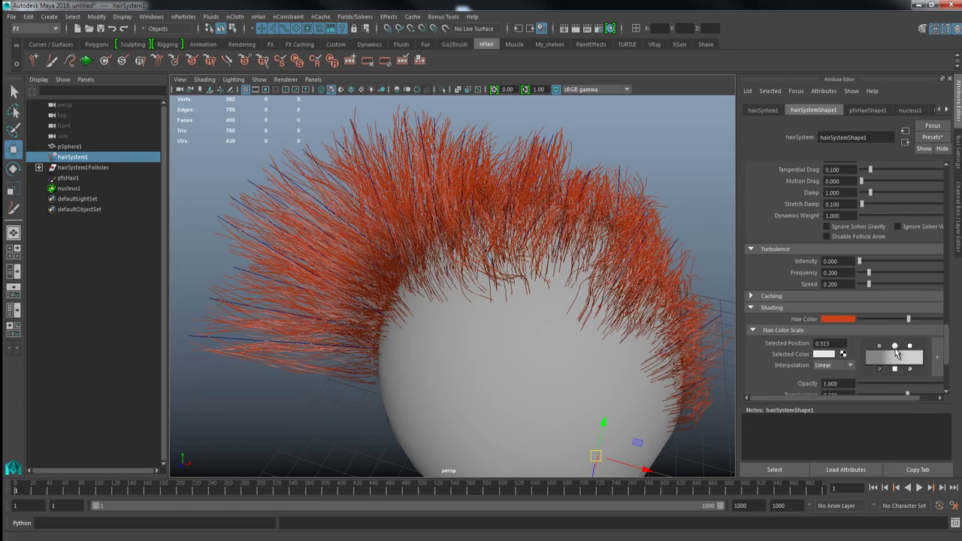
left_click_drag(909, 346, 914, 346)
Reduce the Hair Color's saturation to about 0.071, and move the Hair Color Scale's root marker to about 0.035 and make it green
left_click(842, 319)
left_click_drag(811, 361, 788, 363)
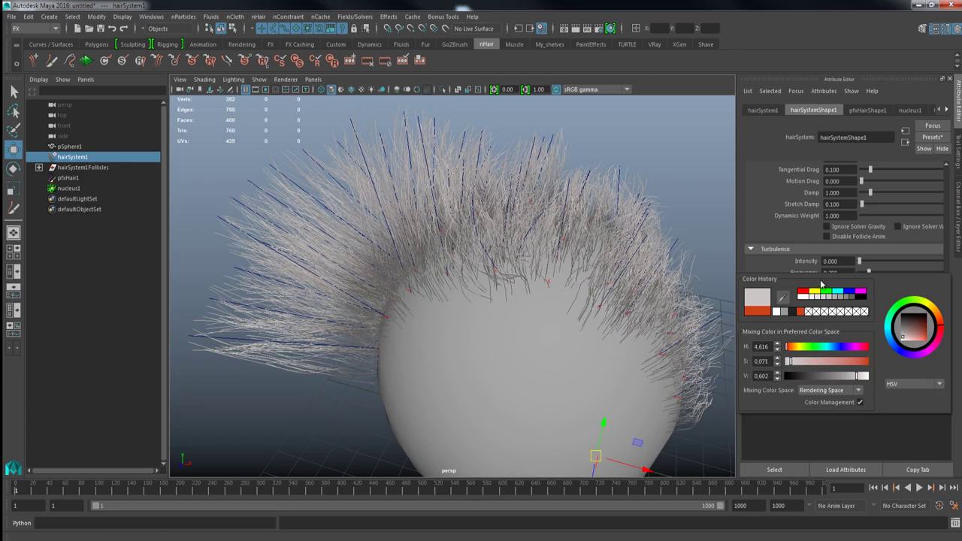
left_click_drag(879, 346, 867, 349)
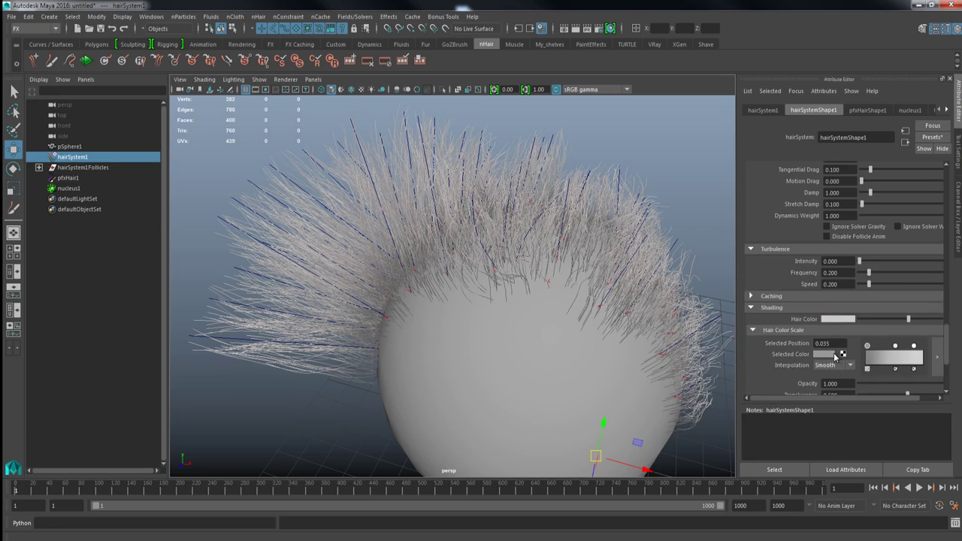
left_click(838, 354)
left_click(825, 331)
Make the middle marker of the Hair Color Scale blue
left_click(895, 347)
left_click(823, 355)
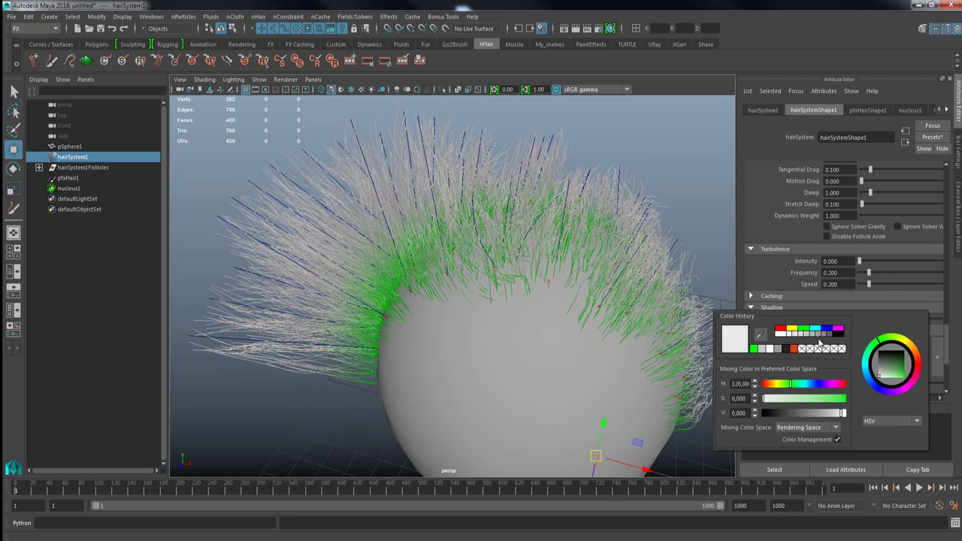
left_click(824, 331)
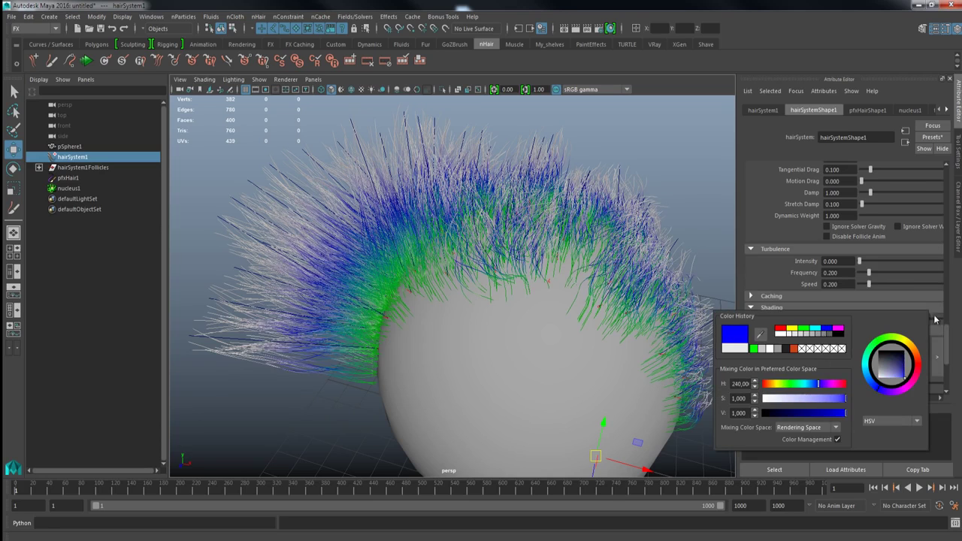
Make the tip marker of the Hair Color Scale red and move it to about 0.939
left_click(915, 346)
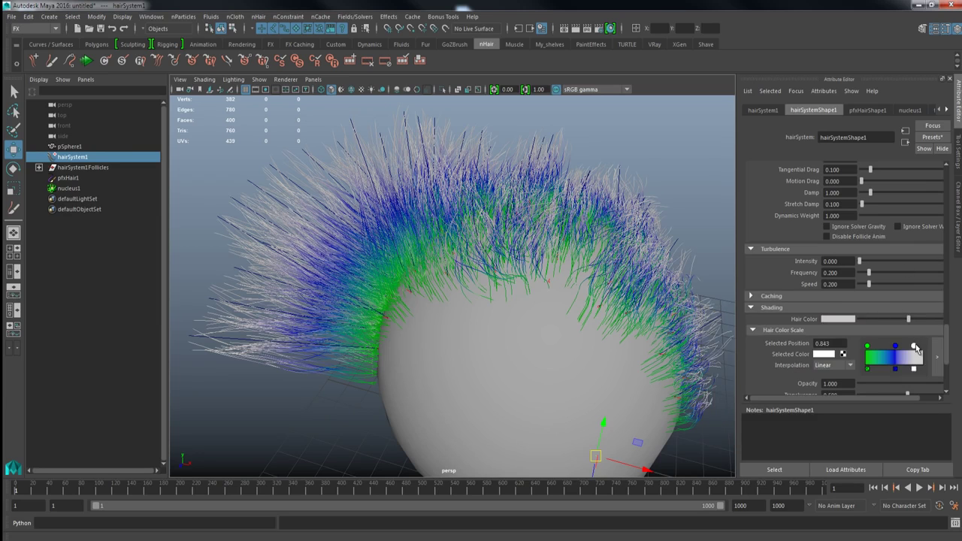
left_click(826, 355)
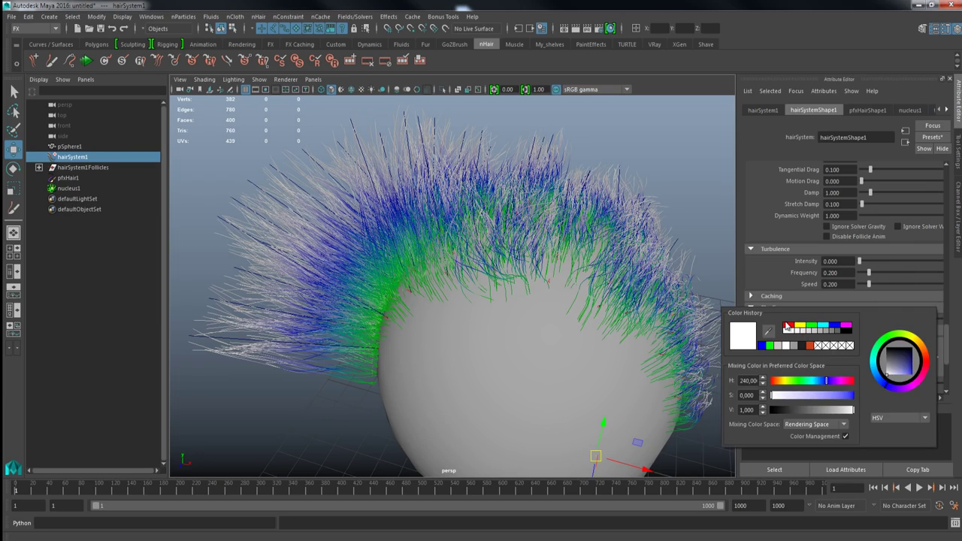
left_click(788, 326)
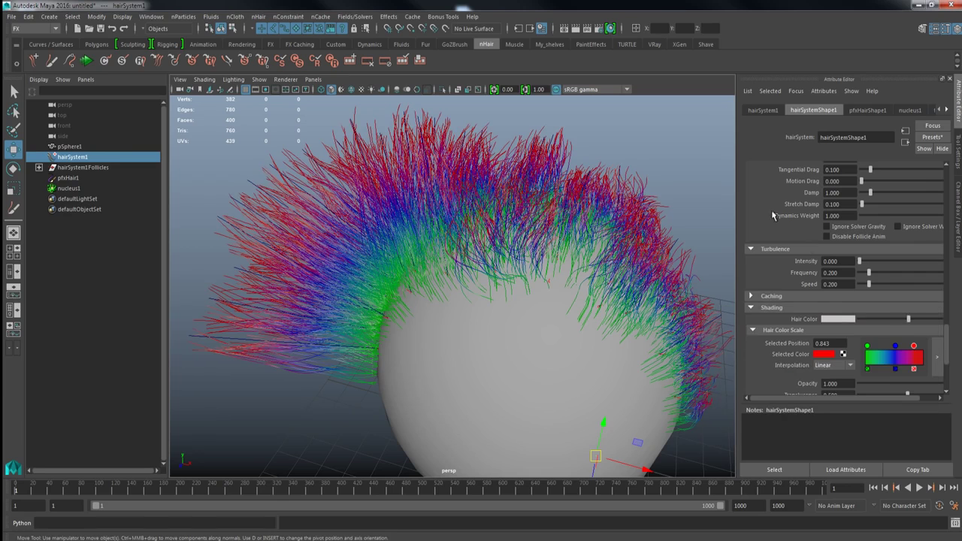
left_click_drag(914, 346, 919, 347)
Darken the Specular Color of the hair system's shading
mouse_move(561, 276)
right_mouse_down("alt")
mouse_move(524, 227)
mouse_move(492, 211)
right_mouse_up("alt")
left_click_drag(492, 210, 535, 234, "alt")
scroll(858, 360, "down", 2)
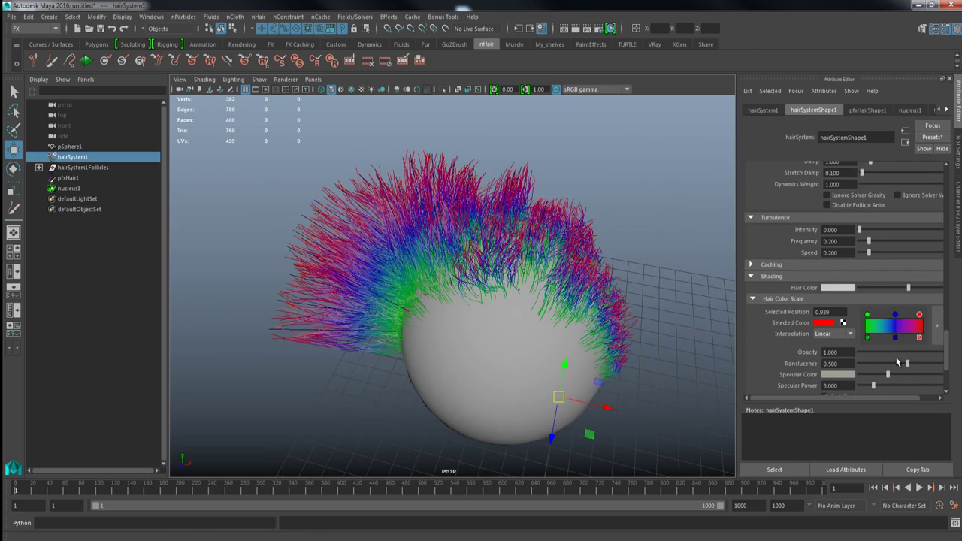
scroll(850, 350, "down", 2)
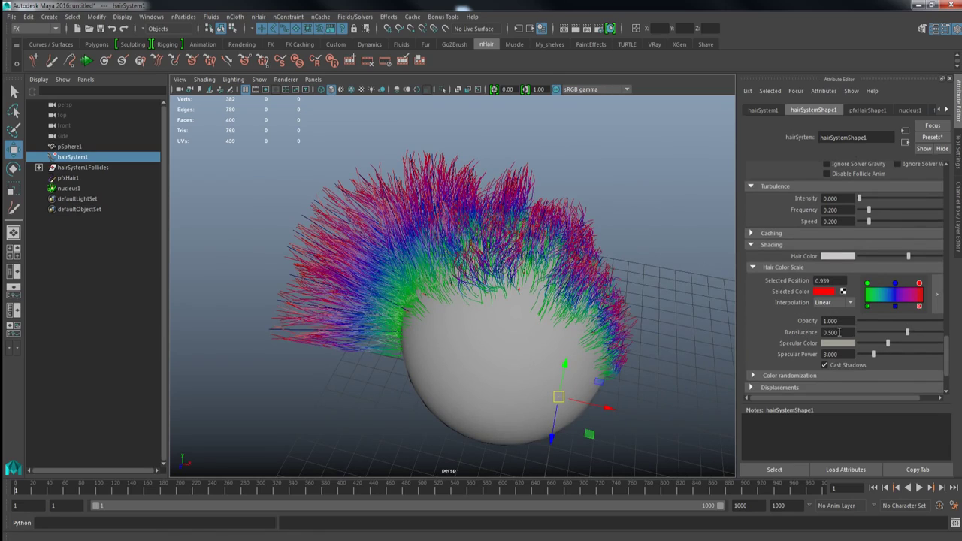
right_click_drag(487, 247, 540, 266, "alt")
middle_click_drag(541, 267, 527, 250, "alt")
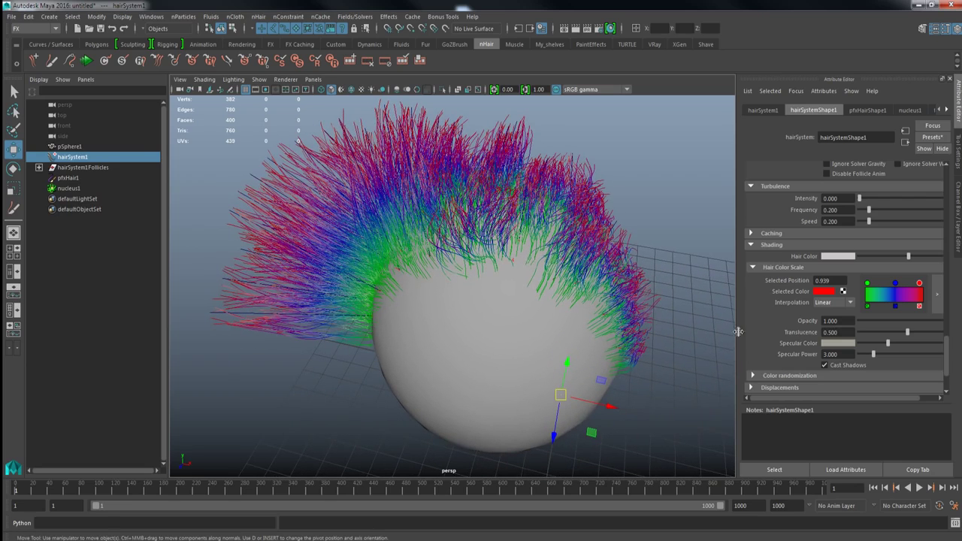
mouse_move(886, 346)
left_mouse_down()
mouse_move(914, 342)
mouse_move(875, 344)
left_mouse_up()
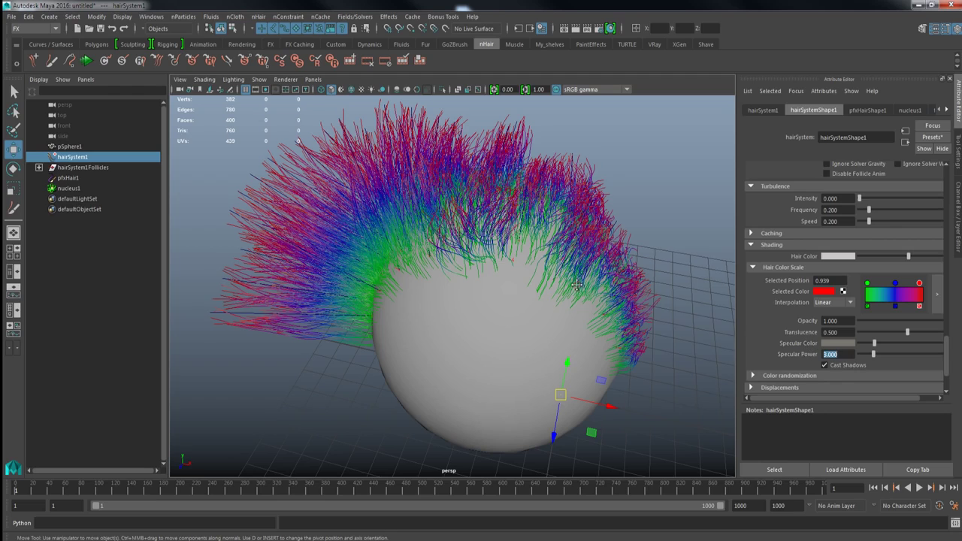
Set the hair's Specular Power to 20 and check the highlights from closer up
middle_click_drag(573, 281, 566, 284, "alt")
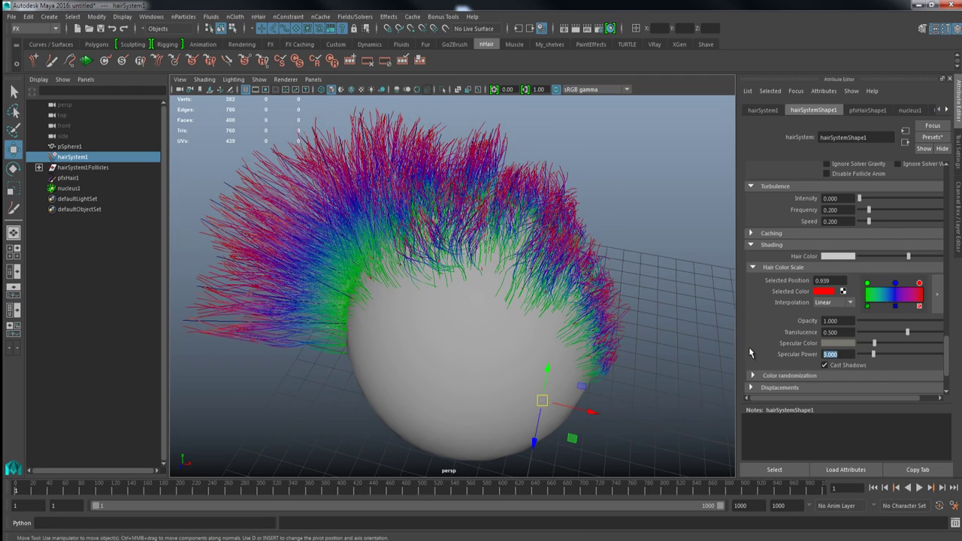
type("20")
key("Return")
middle_click_drag(418, 315, 451, 318, "alt")
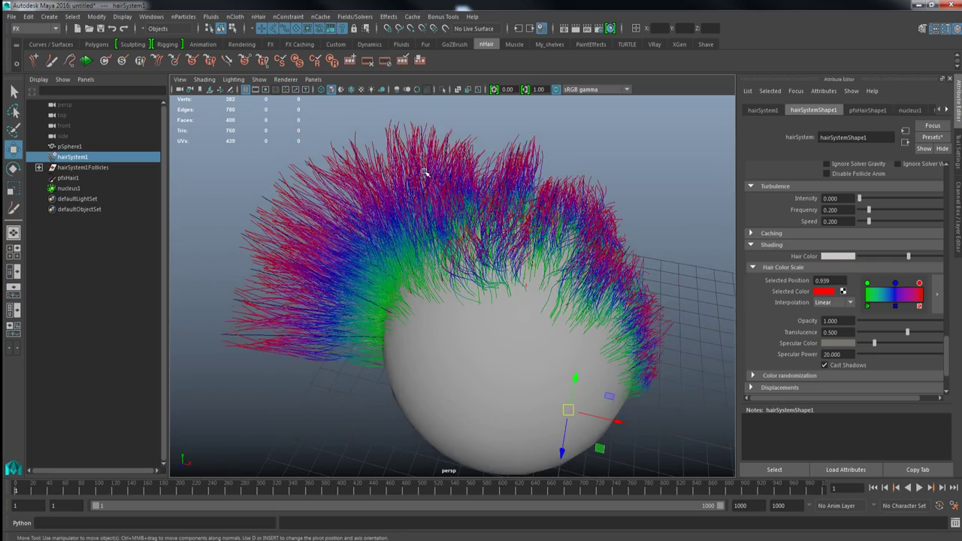
right_click_drag(451, 198, 475, 201, "alt")
left_click_drag(476, 202, 489, 208, "alt")
middle_click_drag(490, 208, 461, 187, "alt")
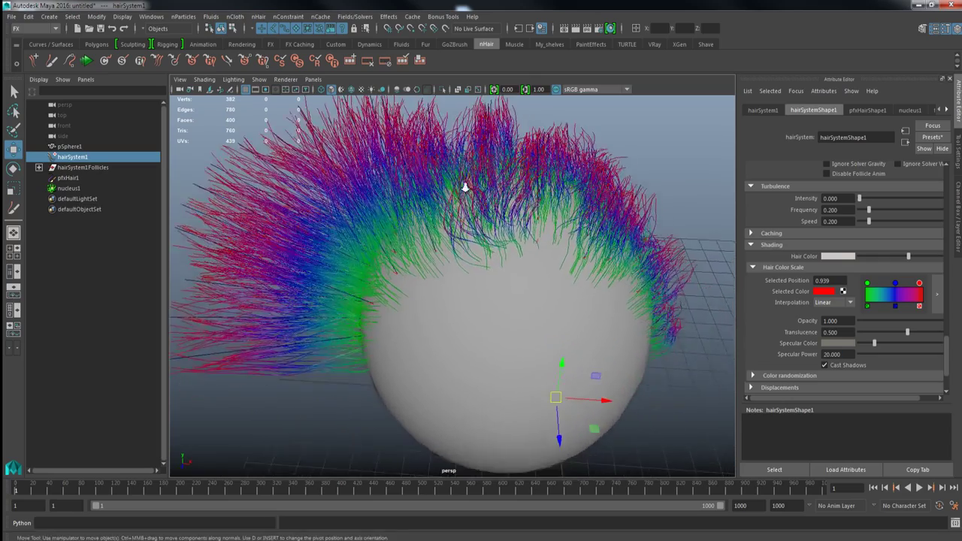
right_click_drag(461, 187, 483, 203, "alt")
left_click_drag(483, 202, 466, 197, "alt")
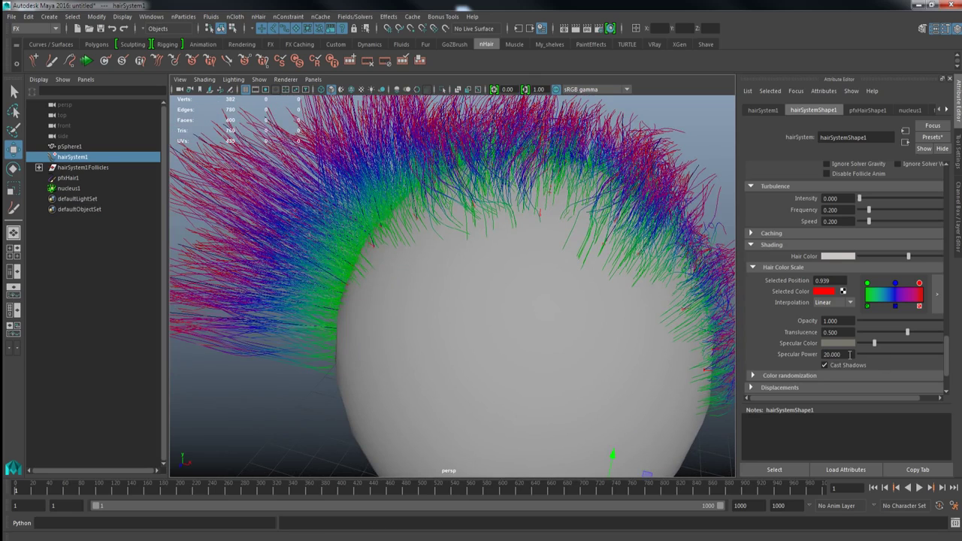
Set the hair's Specular Power to 3
left_click(824, 354)
left_click_drag(456, 197, 503, 181, "alt")
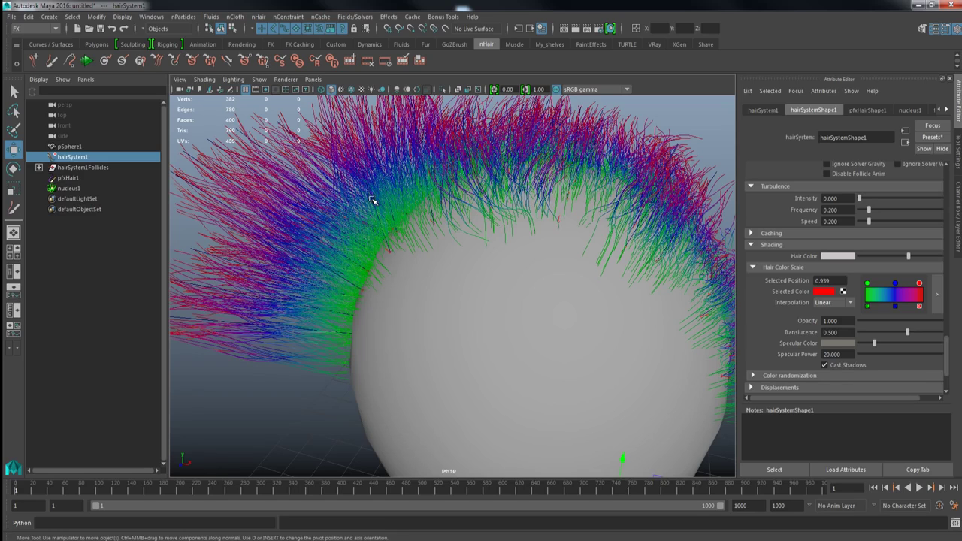
left_click(842, 354)
type("3")
key("Return")
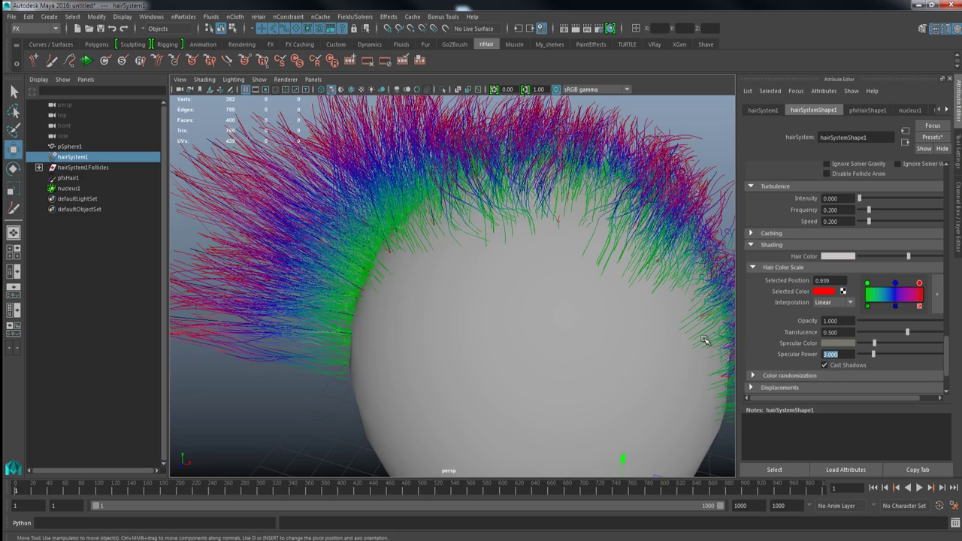
Examine the hair's color gradient and specular shading from several angles and distances
right_click_drag(640, 307, 521, 203, "alt")
middle_click_drag(521, 204, 500, 215, "alt")
left_click_drag(500, 215, 511, 224, "alt")
left_click(842, 354)
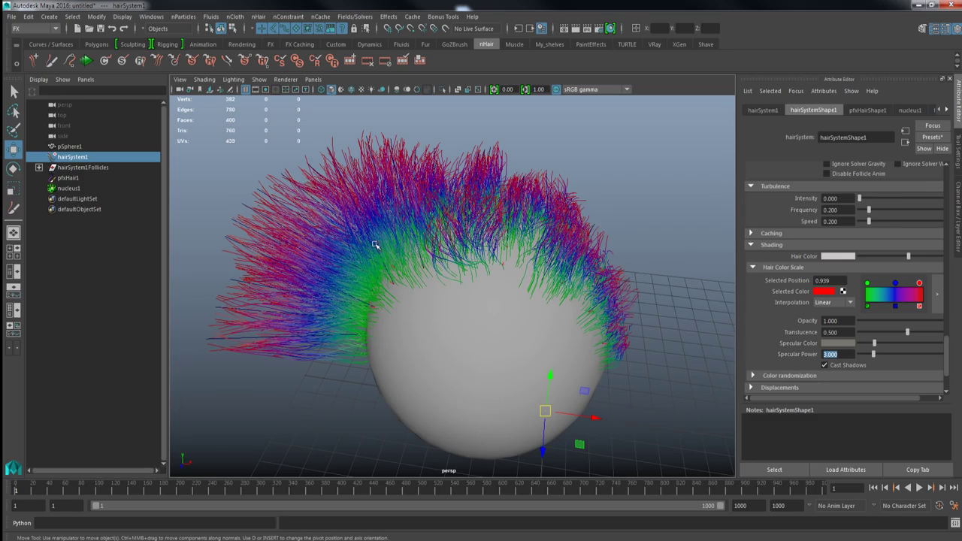
scroll(391, 232, "up", 1)
left_click_drag(390, 231, 399, 229, "alt")
scroll(393, 216, "up", 1)
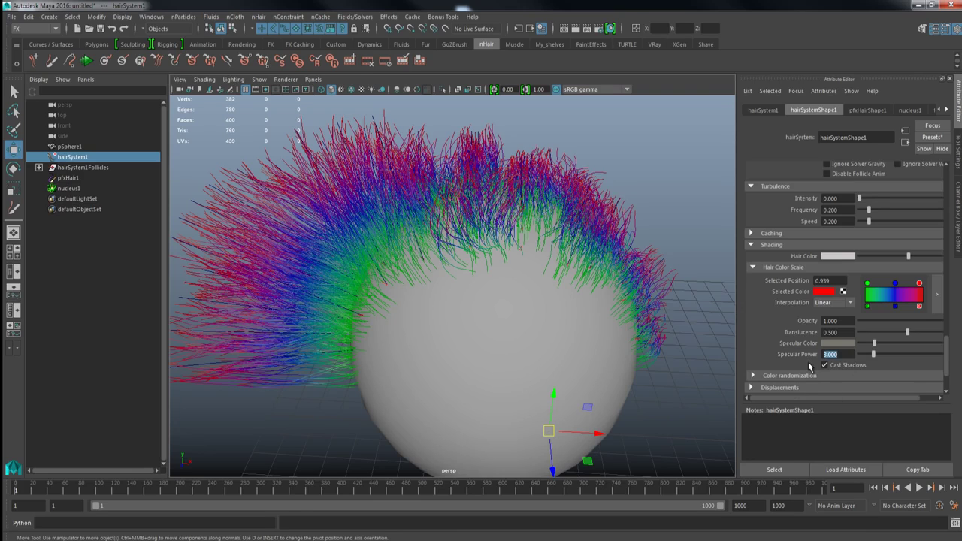
left_click_drag(553, 328, 526, 175, "alt")
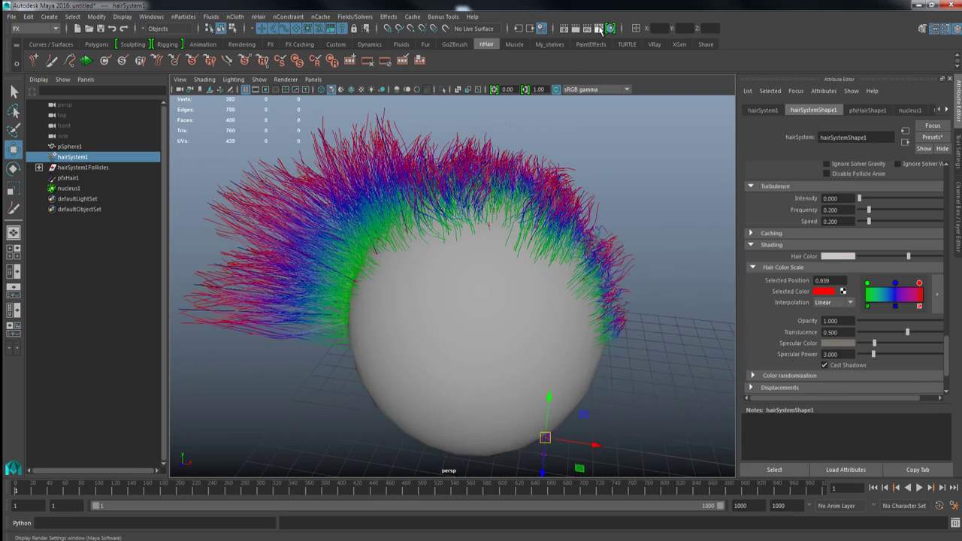
Create a V-Ray Rect Light and move it about 10 units along Z, out from the sphere
scroll(412, 173, "down", 1)
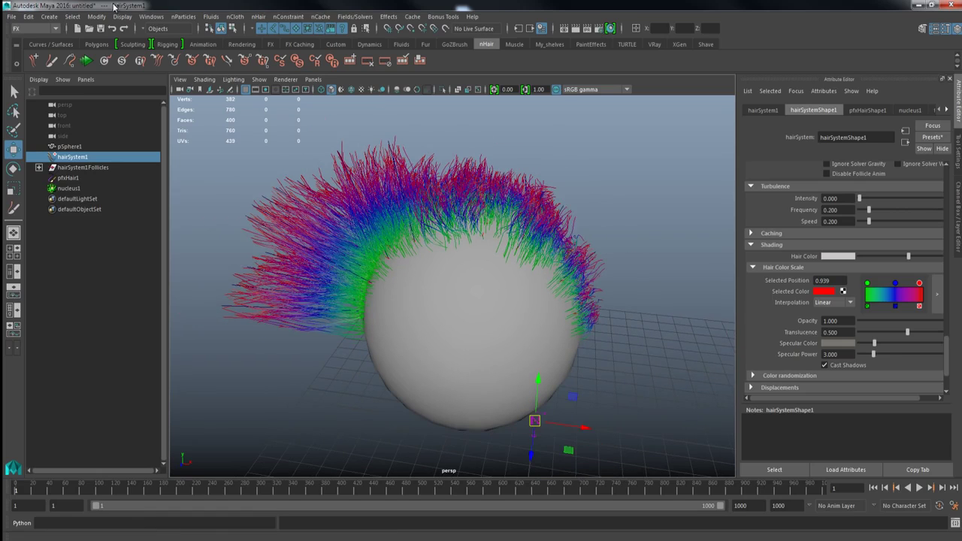
left_click(49, 15)
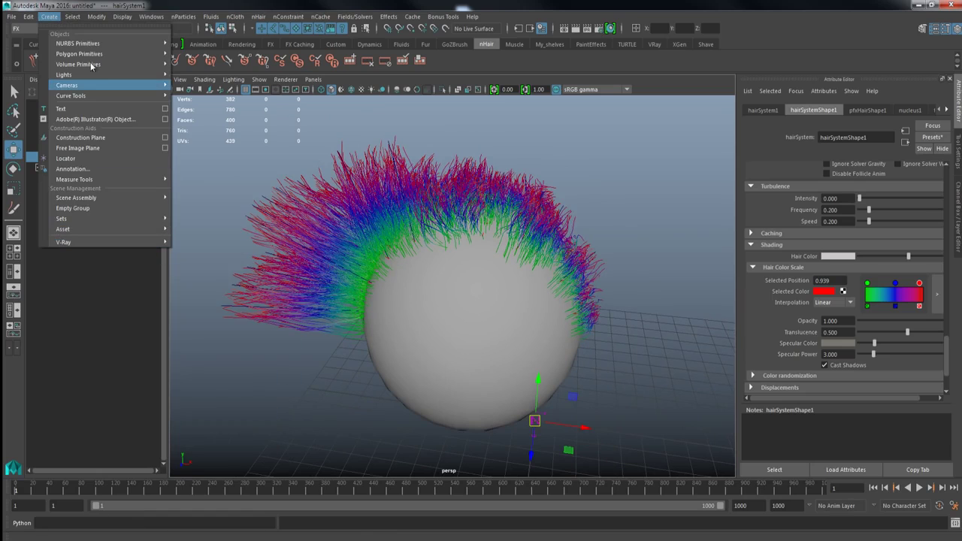
mouse_move(87, 75)
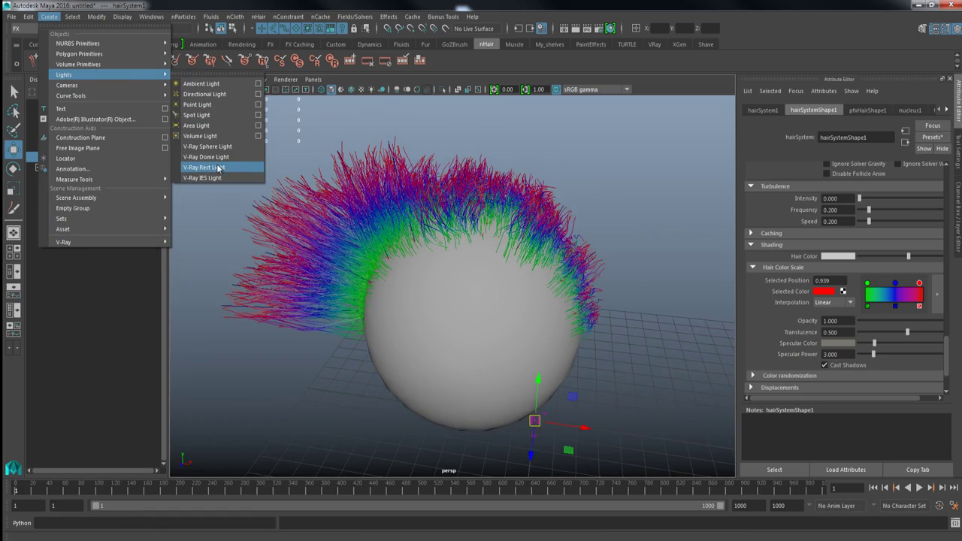
left_click(216, 172)
scroll(434, 310, "down", 5)
left_click_drag(433, 311, 579, 391, "alt")
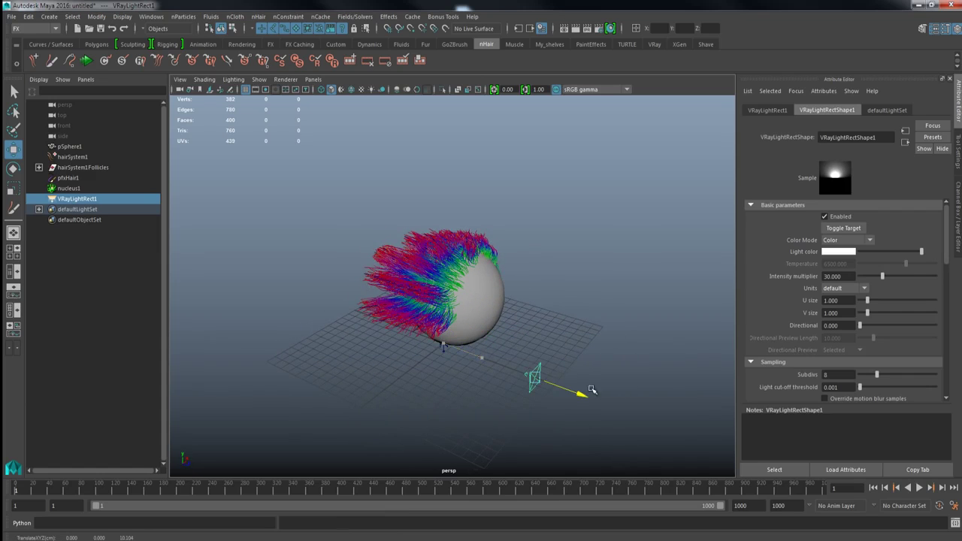
Raise the V-Ray Rect Light above the haired sphere and rotate it to aim down at the hair
left_click_drag(538, 336, 610, 162)
key("e")
key("w")
left_click_drag(529, 244, 424, 234, "alt")
right_click_drag(466, 263, 563, 308, "alt")
middle_click_drag(508, 290, 511, 311, "alt")
left_click_drag(511, 311, 562, 209, "alt")
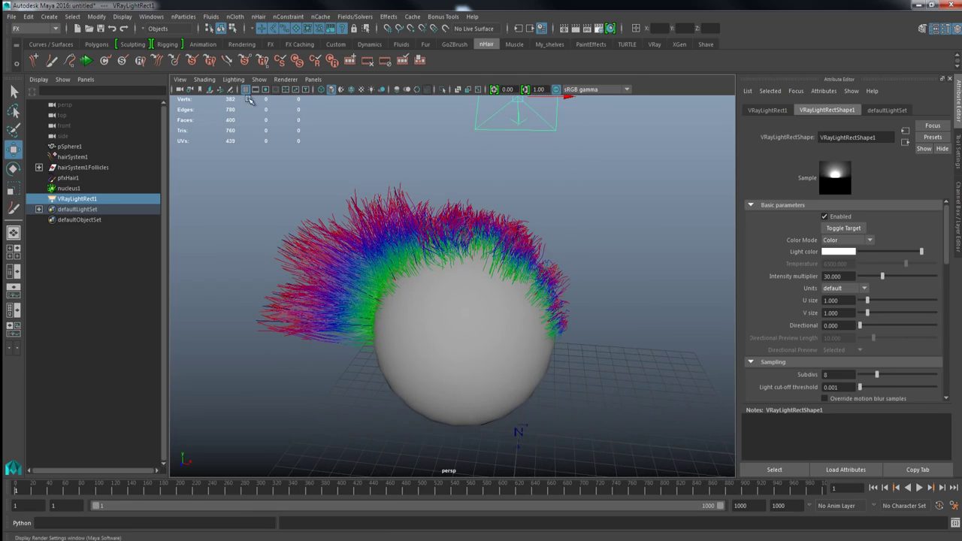
Choose V-Ray as the renderer in the Render Settings
left_click(599, 30)
left_click(440, 126)
left_click(436, 172)
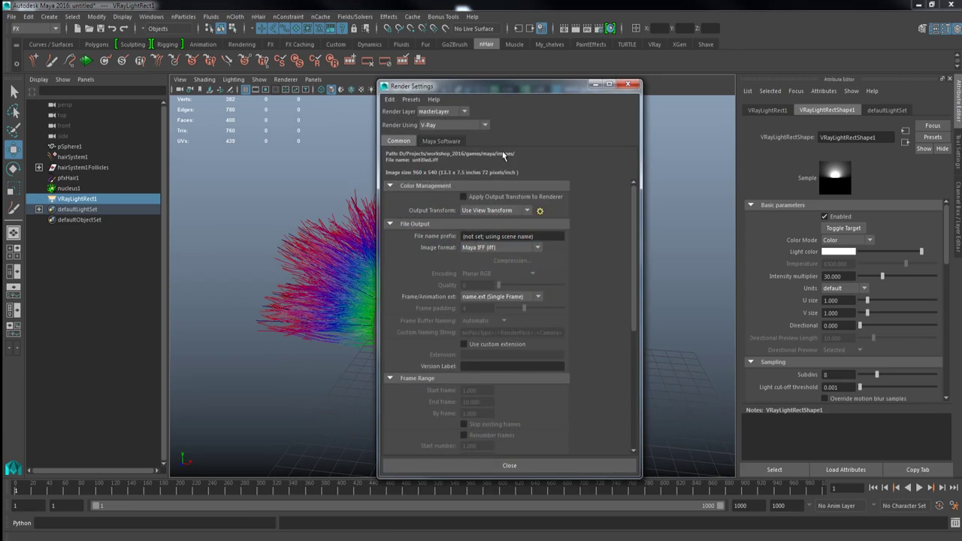
left_click_drag(487, 93, 285, 61)
Load the Default Settings render preset, review the V-Ray and GI options, and close the Render Settings
left_click(280, 340)
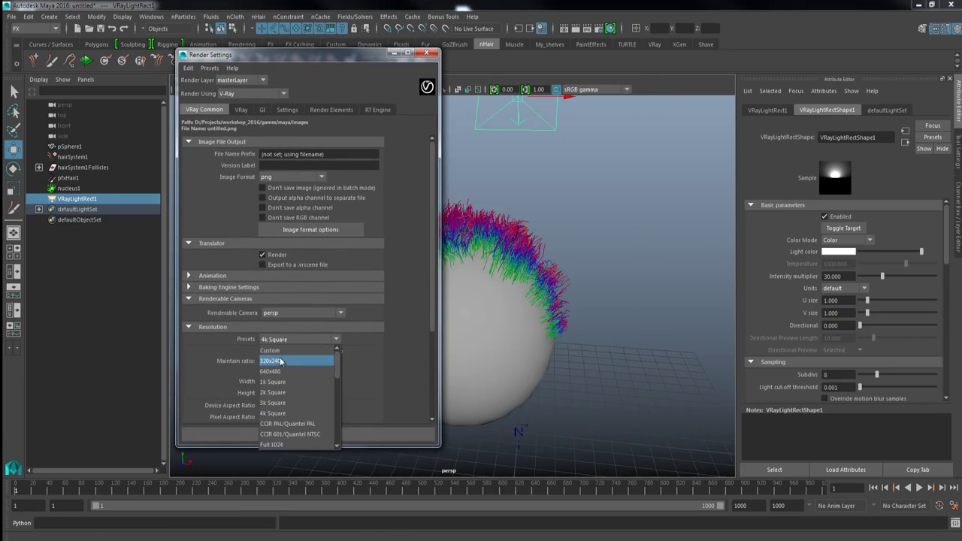
left_click(209, 68)
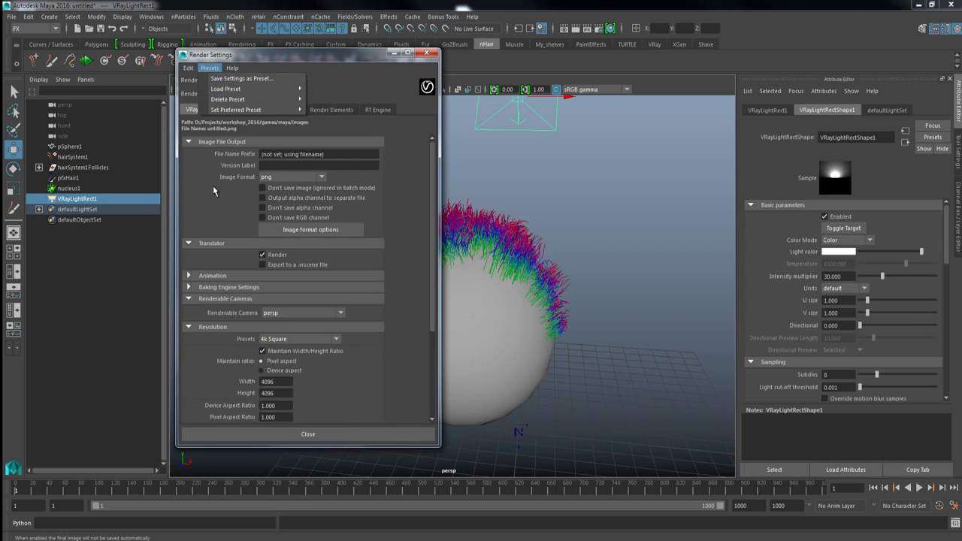
mouse_move(230, 90)
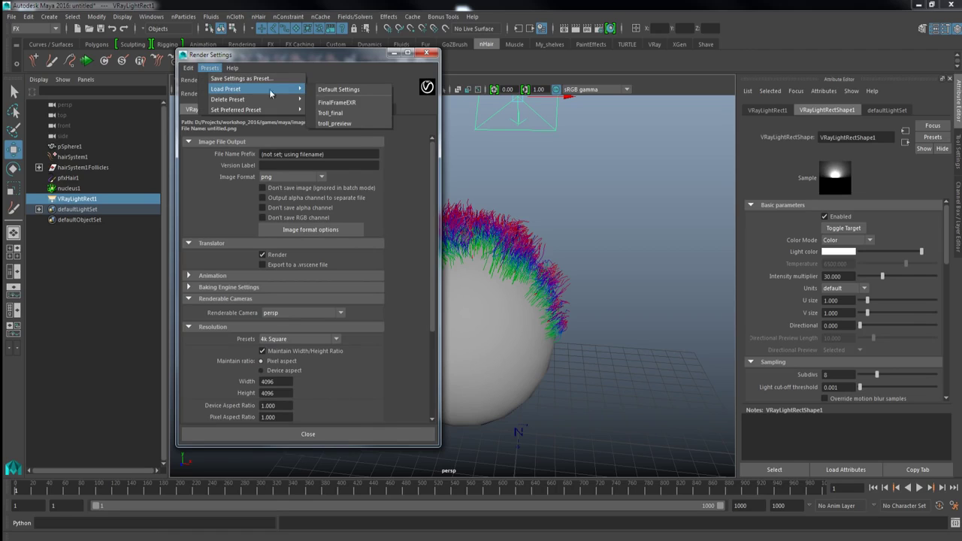
left_click(331, 89)
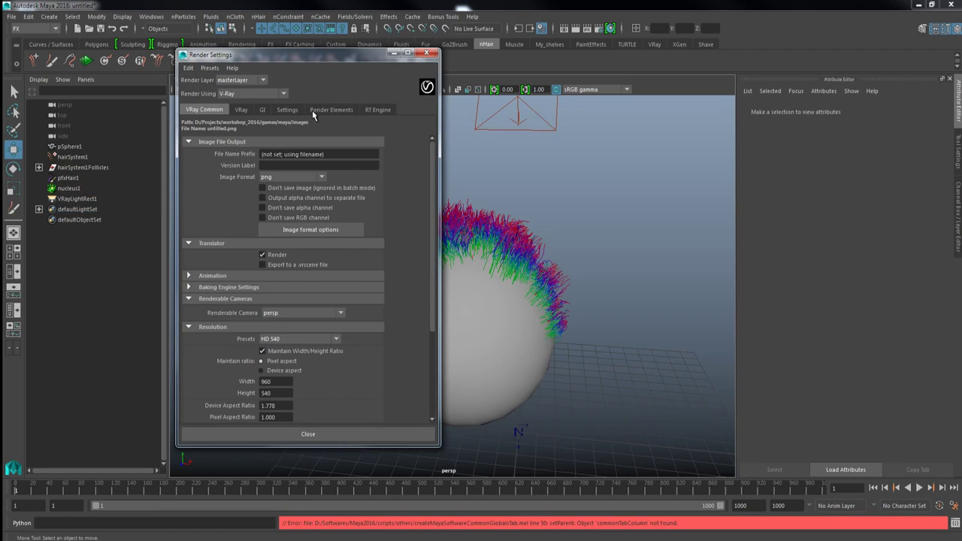
left_click(240, 111)
left_click(262, 110)
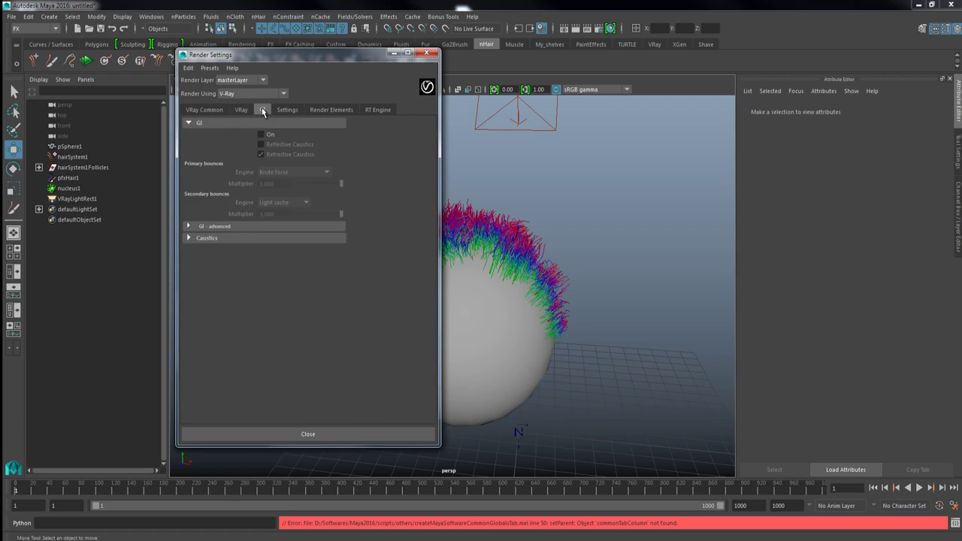
left_click(242, 110)
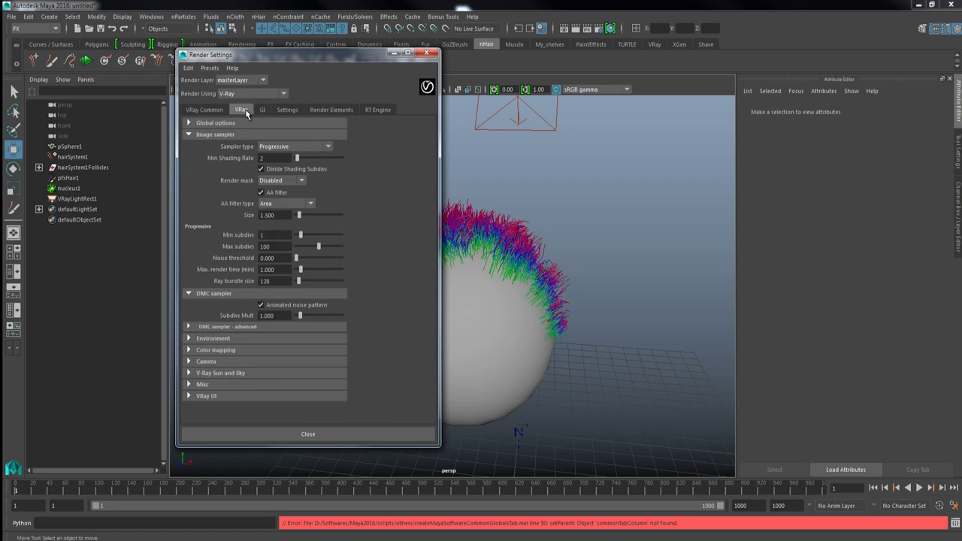
left_click(204, 110)
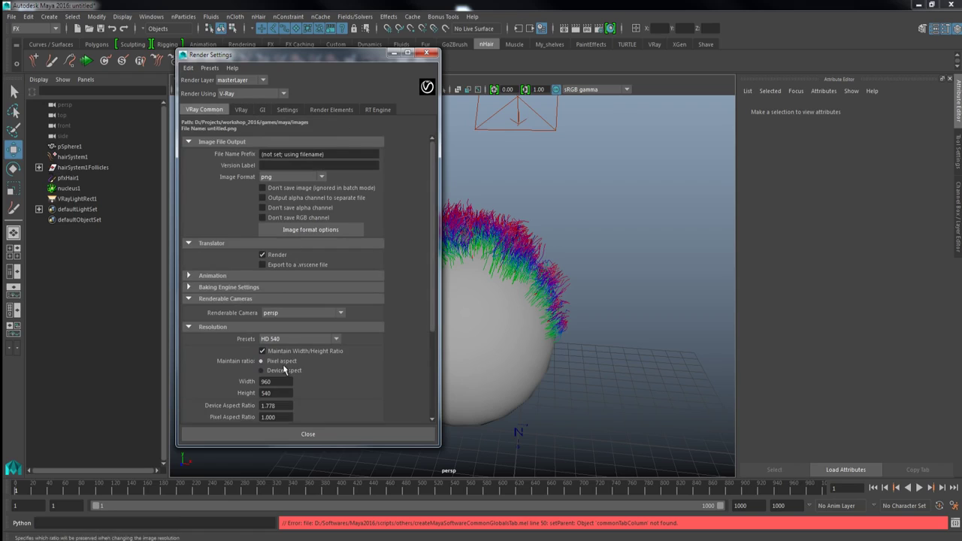
left_click(426, 53)
Show the 960 x 540 resolution gate in the perspective view and frame the haired sphere inside it
left_click_drag(443, 238, 449, 230, "alt")
right_click_drag(449, 230, 450, 221, "alt")
left_click_drag(451, 221, 469, 226, "alt")
right_click_drag(469, 235, 490, 263, "alt")
left_click_drag(490, 263, 466, 275, "alt")
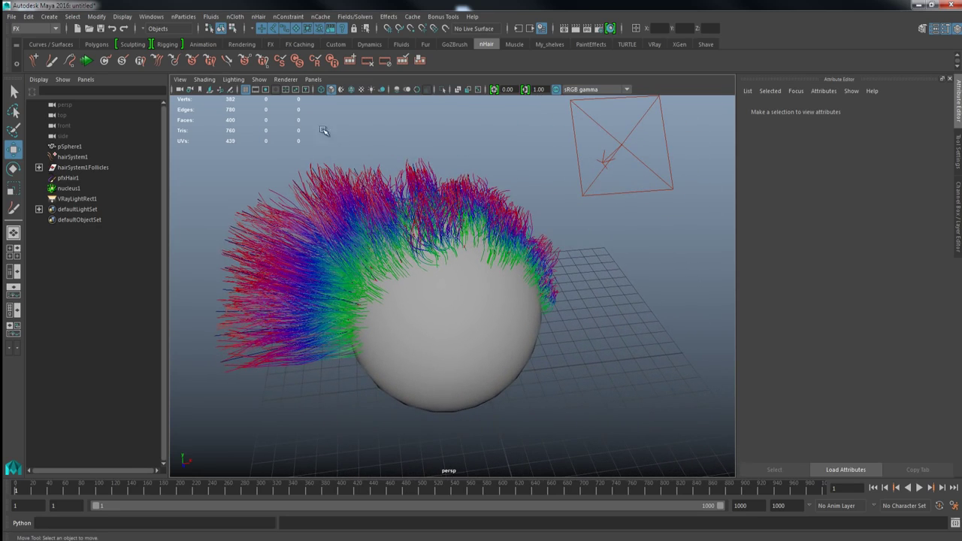
left_click(265, 90)
left_click_drag(410, 242, 454, 263, "alt")
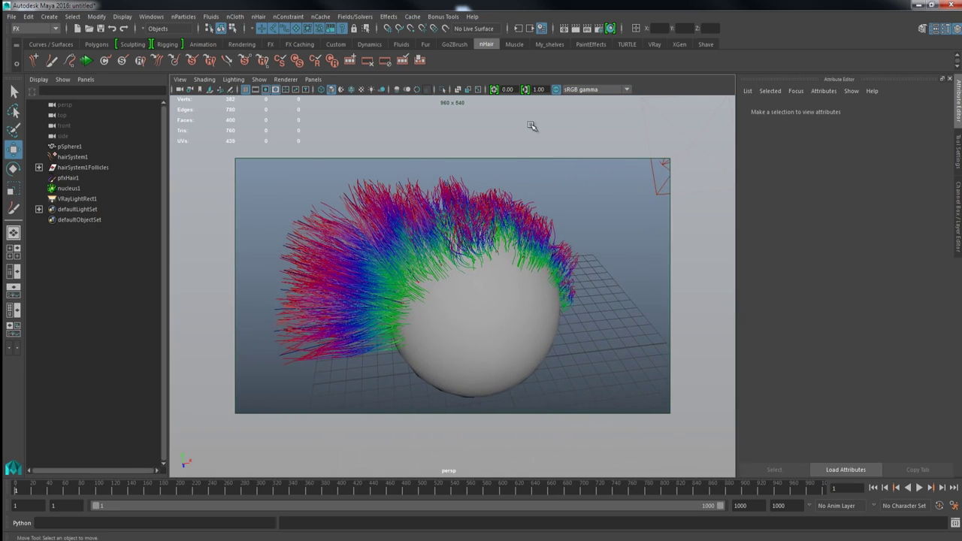
Render the current frame with V-Ray and stop the render once the hair can be judged
left_click(576, 29)
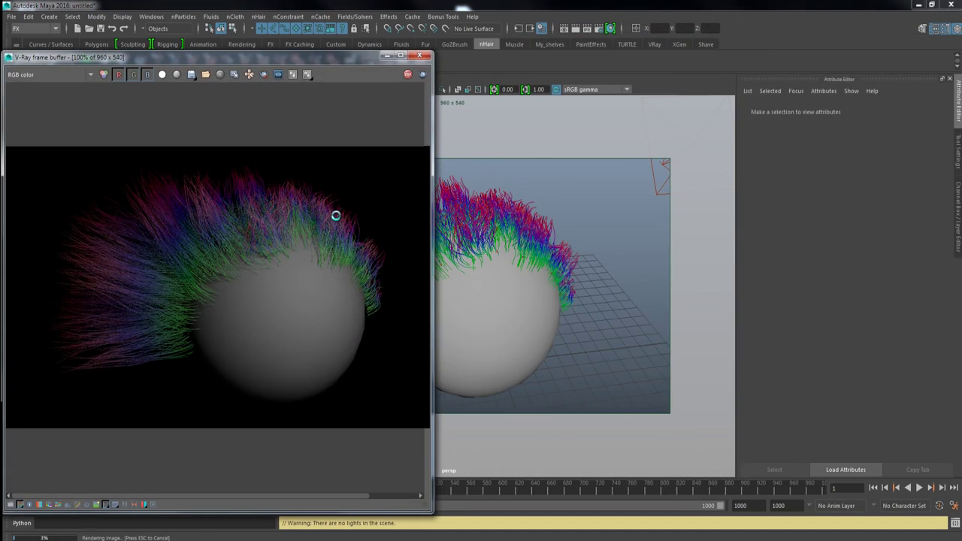
left_click(407, 75)
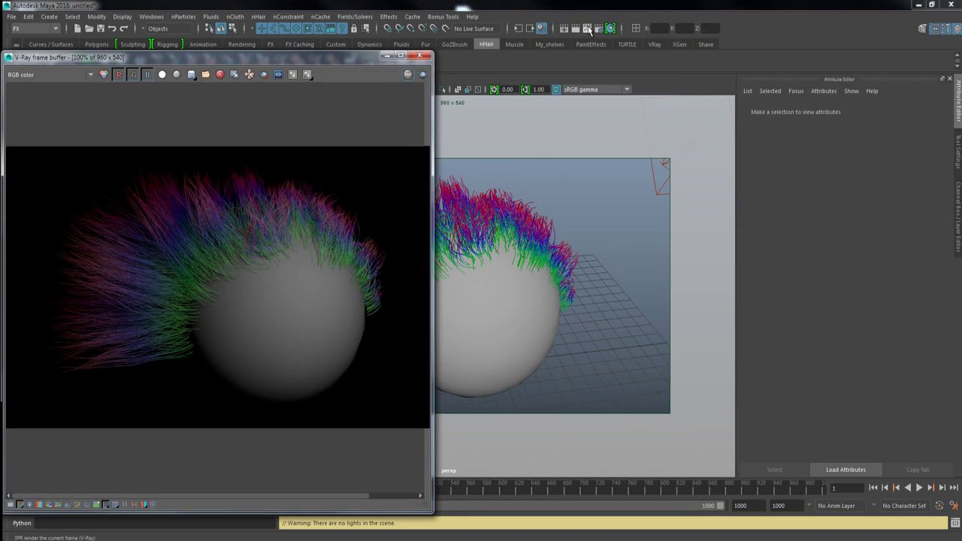
Move the V-Ray frame buffer off the perspective view's edge and start an IPR render of the haired sphere
left_click_drag(341, 59, 517, 56)
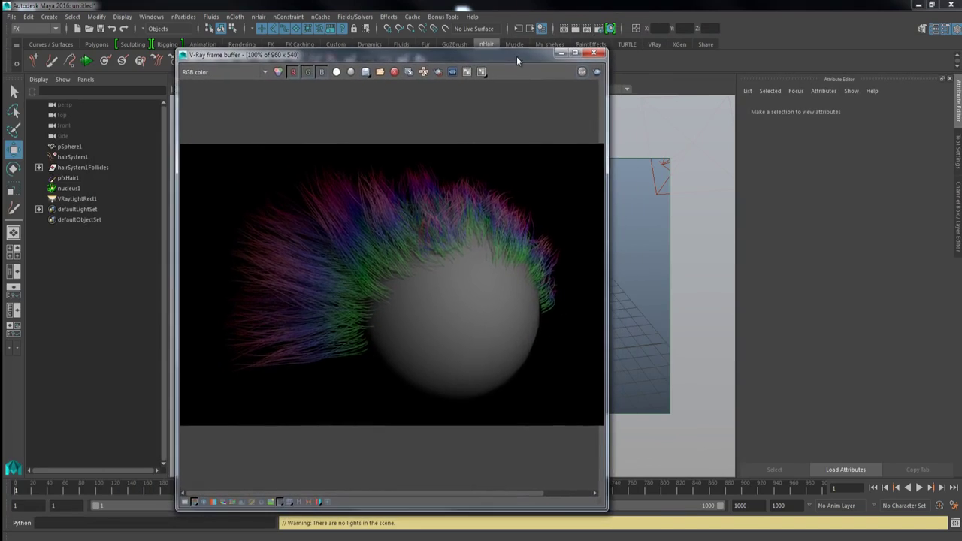
left_click(589, 31)
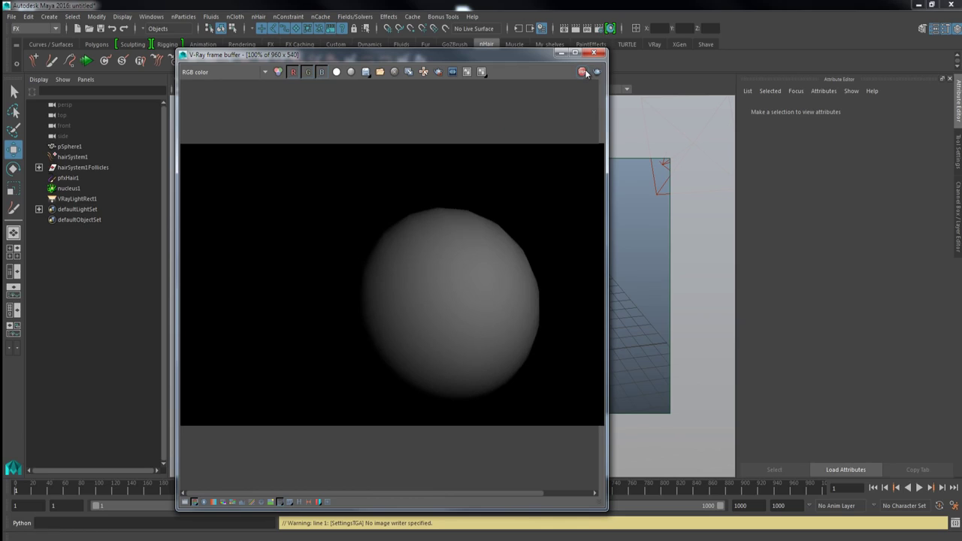
Enable Hair/PaintFX and Subdivision geometry for the V-Ray RT Engine in the Render Settings and restart the IPR render
left_click(599, 30)
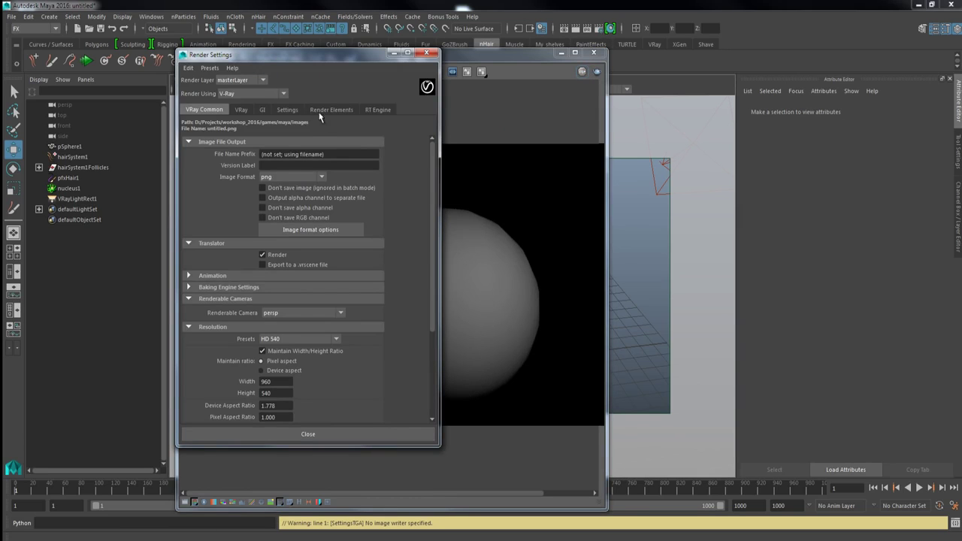
left_click(376, 110)
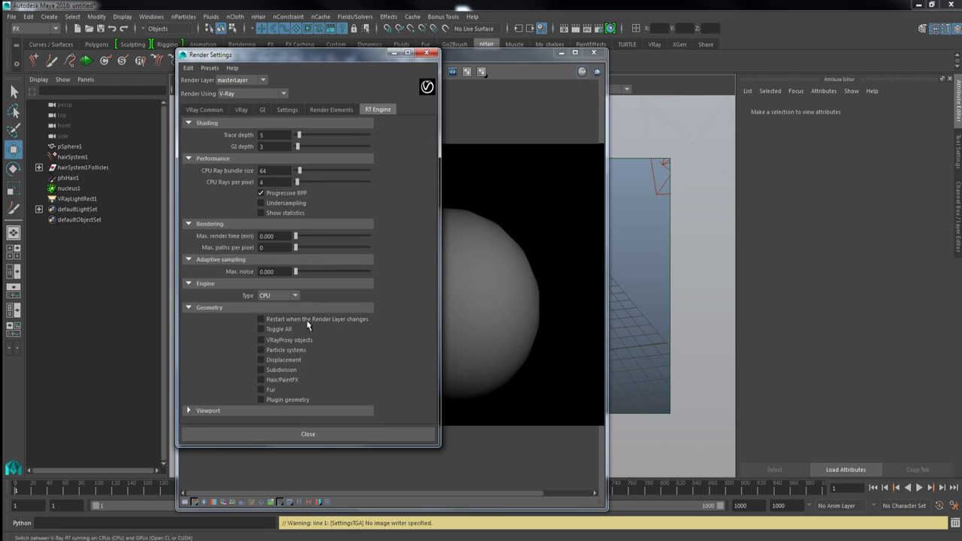
left_click(275, 380)
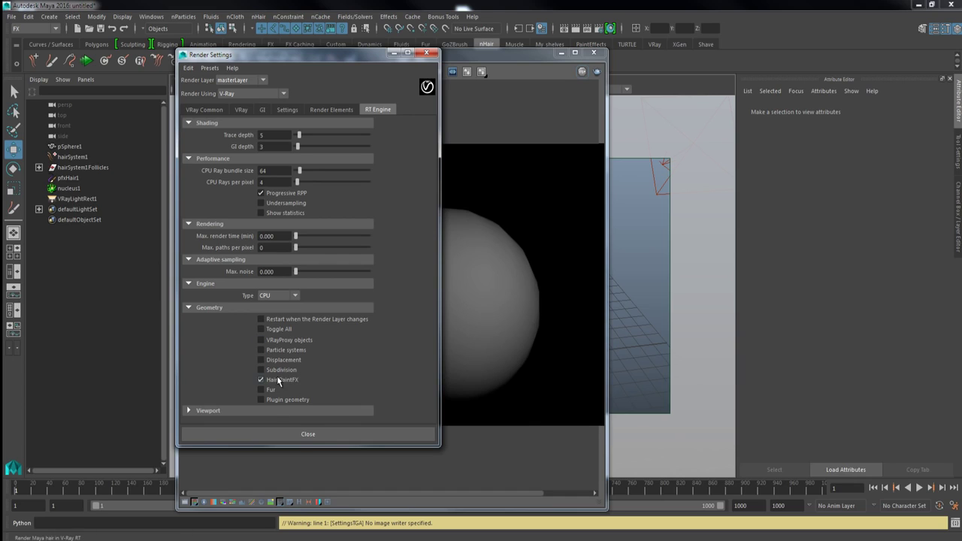
left_click(279, 370)
left_click(426, 52)
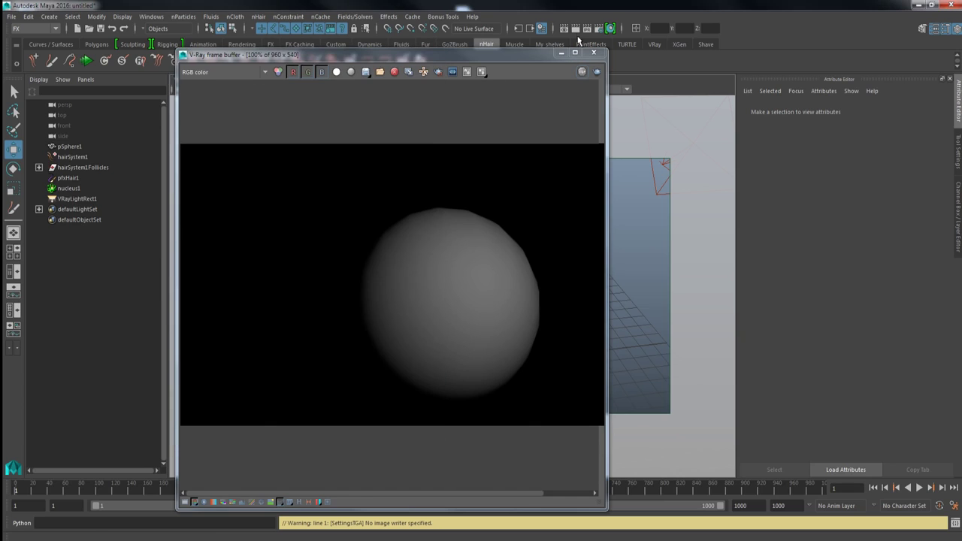
left_click(587, 31)
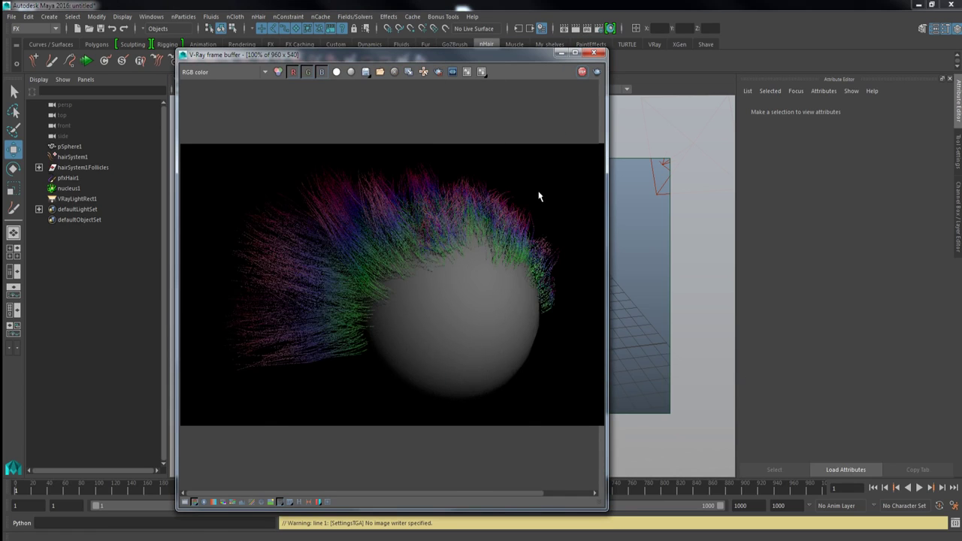
Brighten hairSystem1's specular color to near white and raise its specular power to 20
left_click(73, 157)
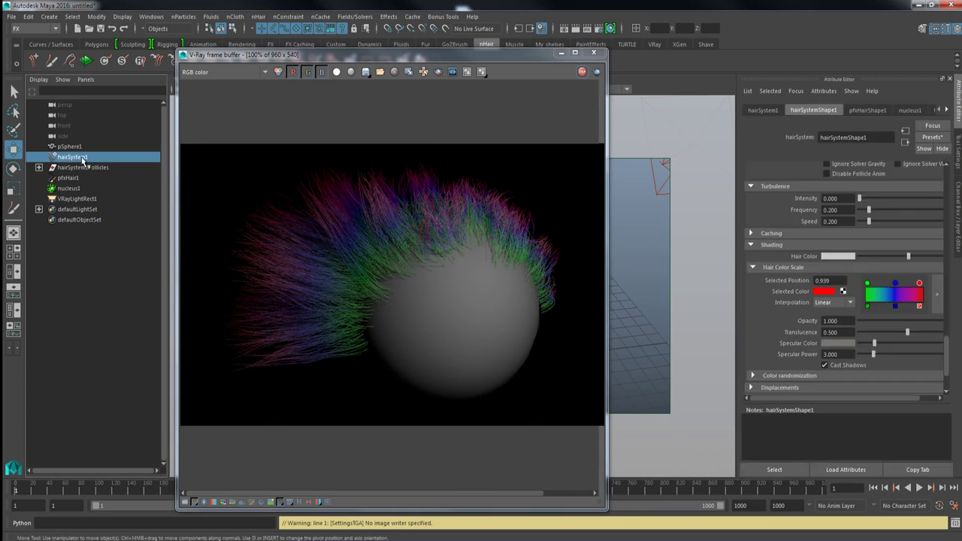
left_click_drag(874, 343, 907, 343)
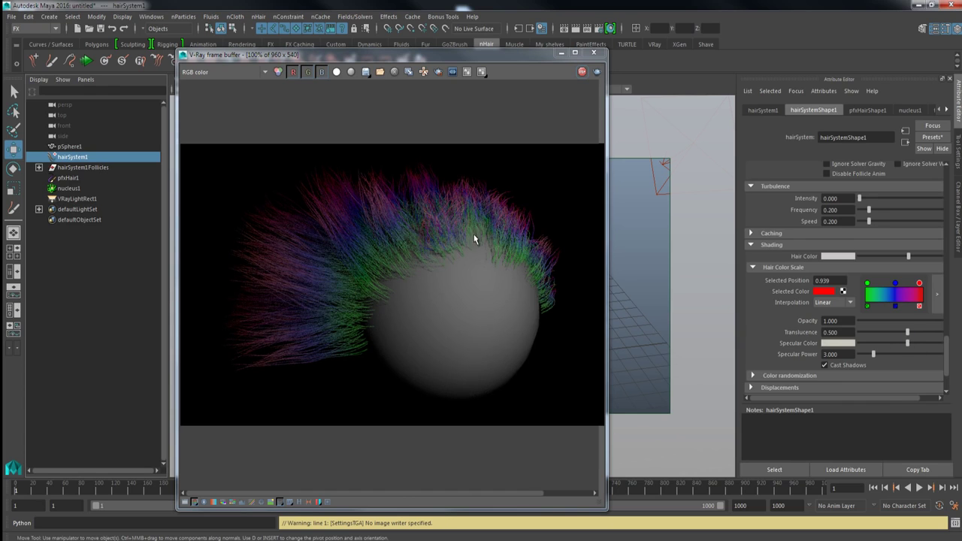
left_click_drag(907, 343, 934, 344)
left_click(903, 354)
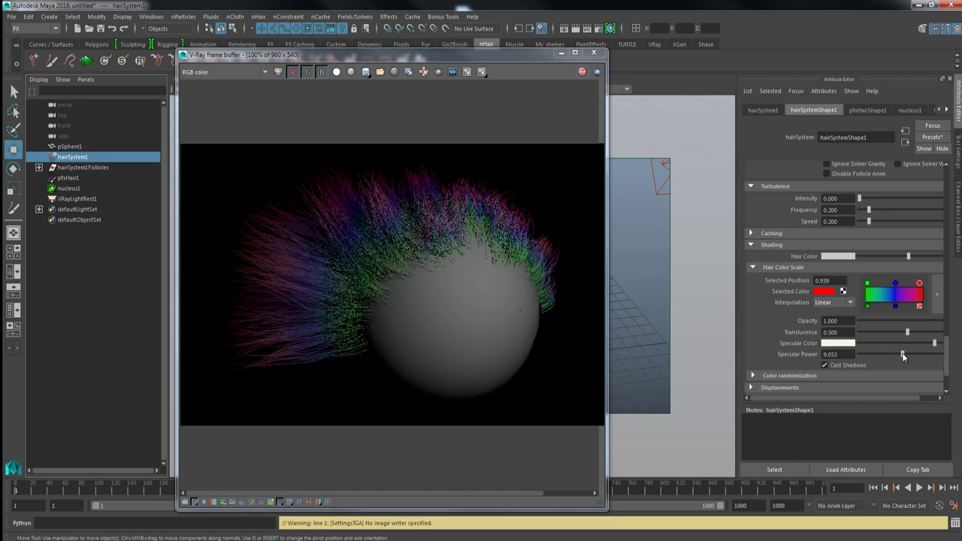
left_click_drag(903, 353, 929, 357)
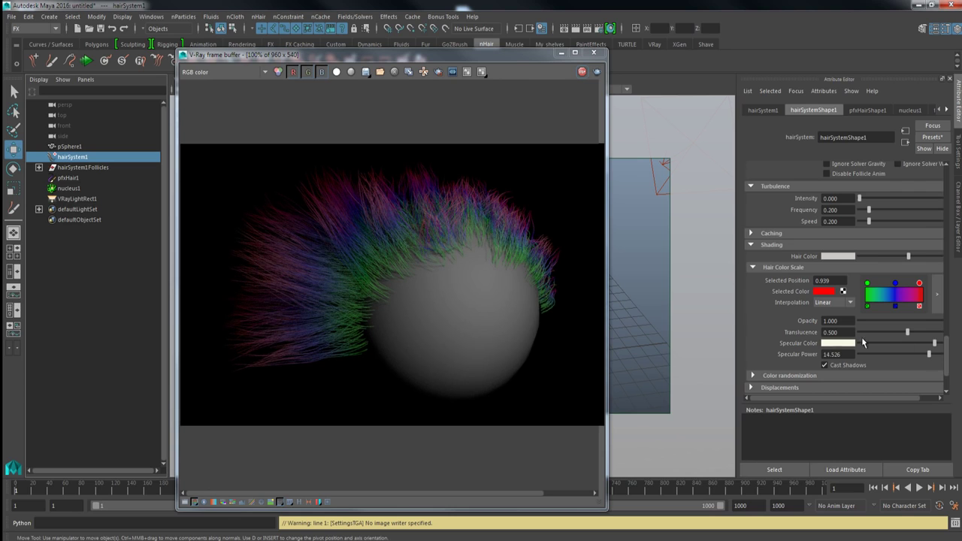
left_click_drag(931, 354, 949, 359)
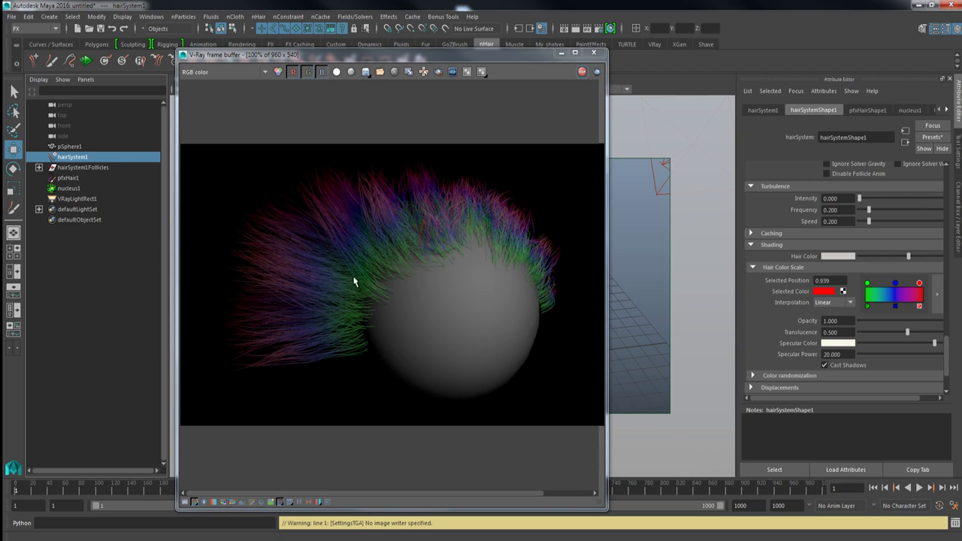
Set the HSV value of the hair's specular color to 5, trying 2 first
left_click(848, 344)
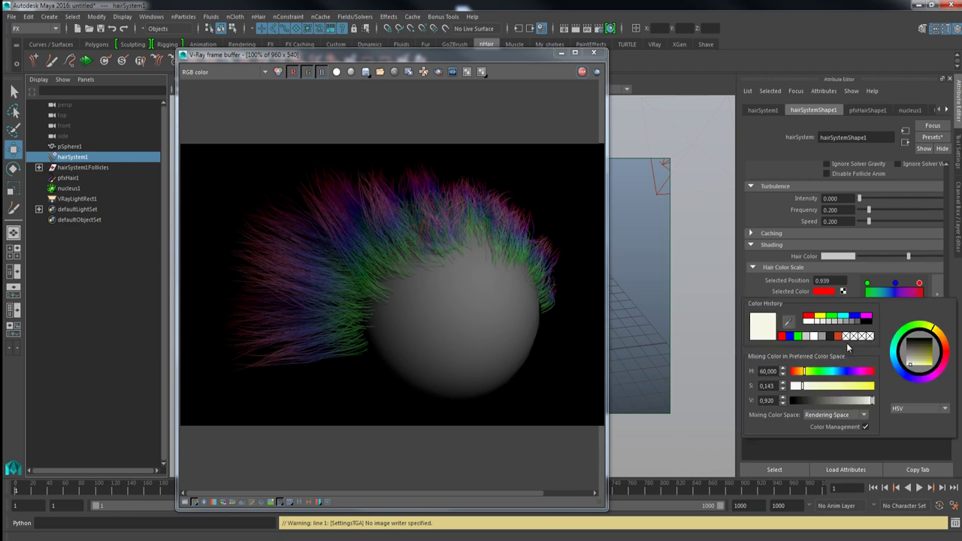
double_click(766, 400)
type("2")
key("Return")
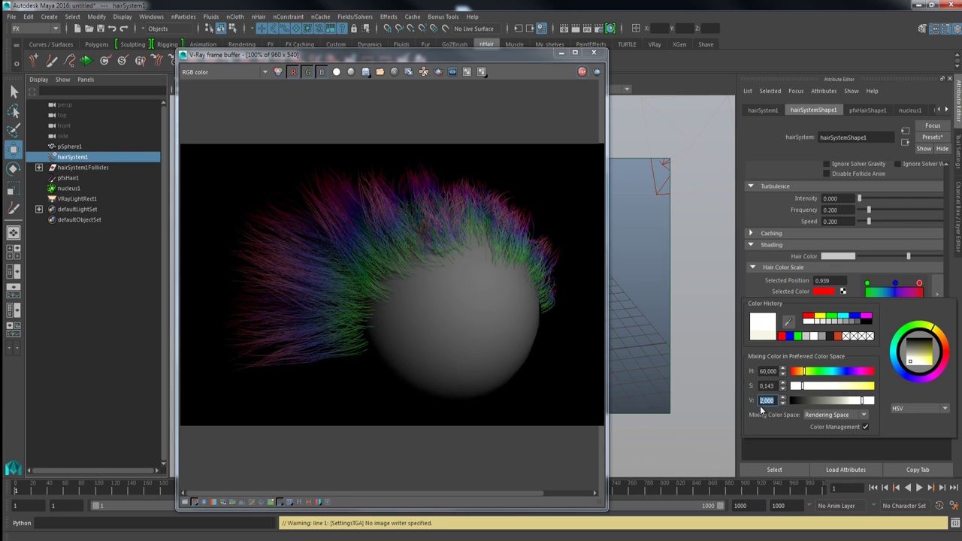
type("5")
key("Return")
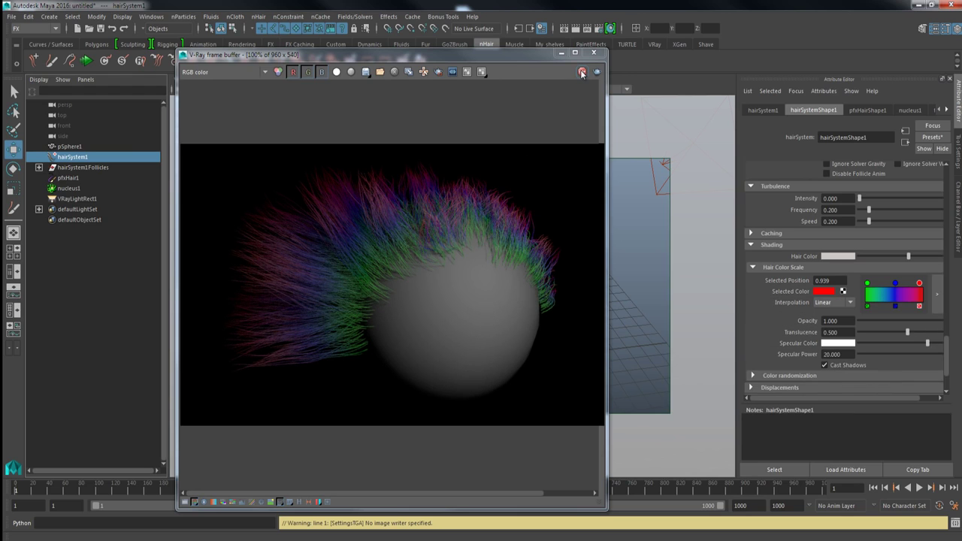
Raise the intensity multiplier of VRayLightRect1 to about 72.5
left_click(65, 201)
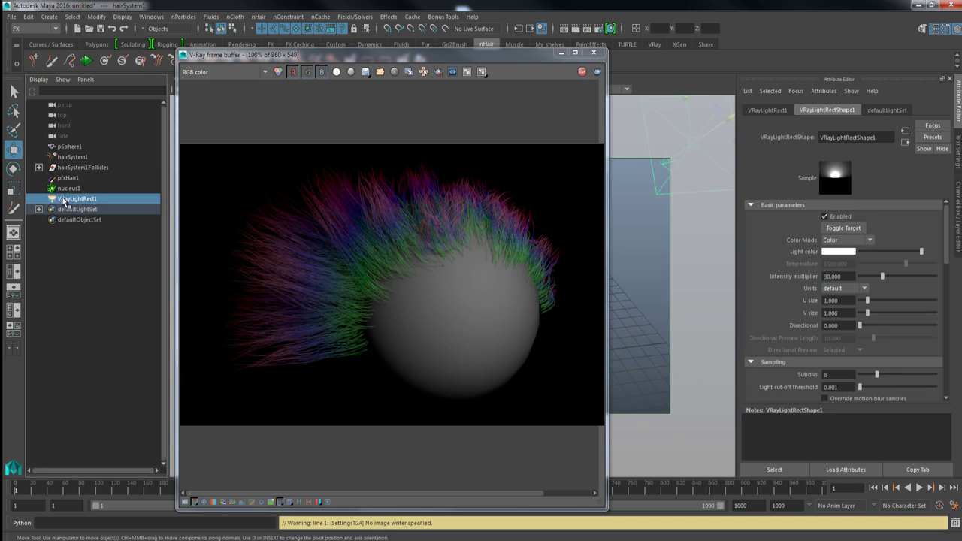
left_click_drag(882, 277, 896, 278)
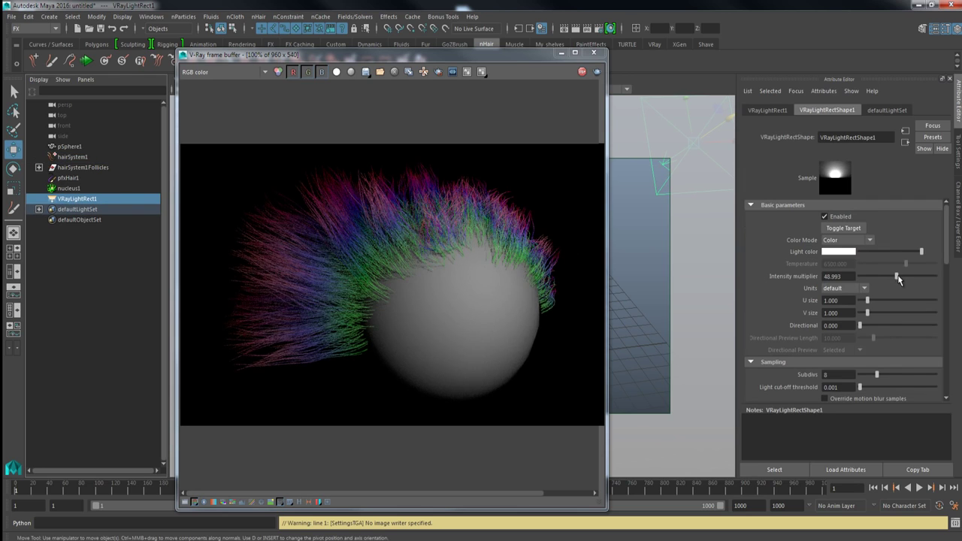
left_click_drag(900, 276, 908, 276)
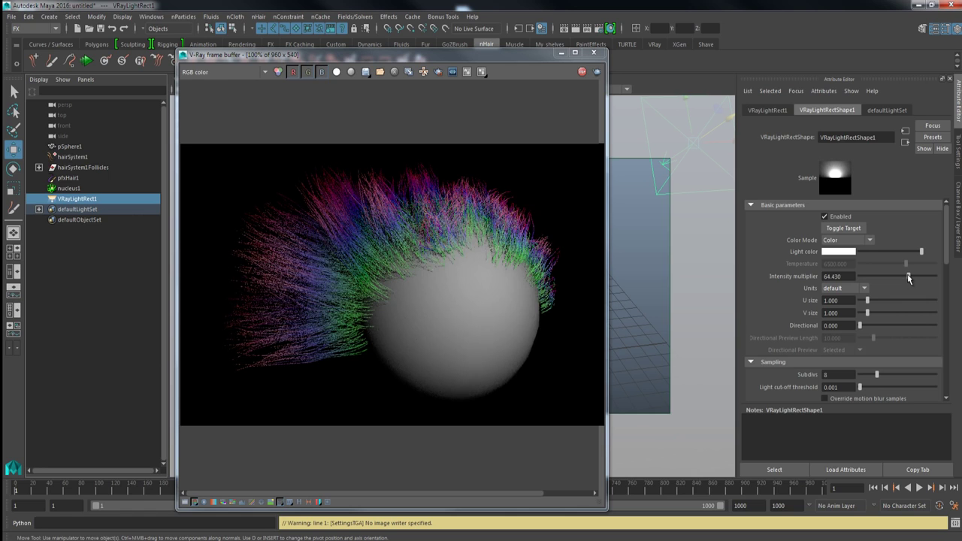
left_click_drag(908, 276, 913, 277)
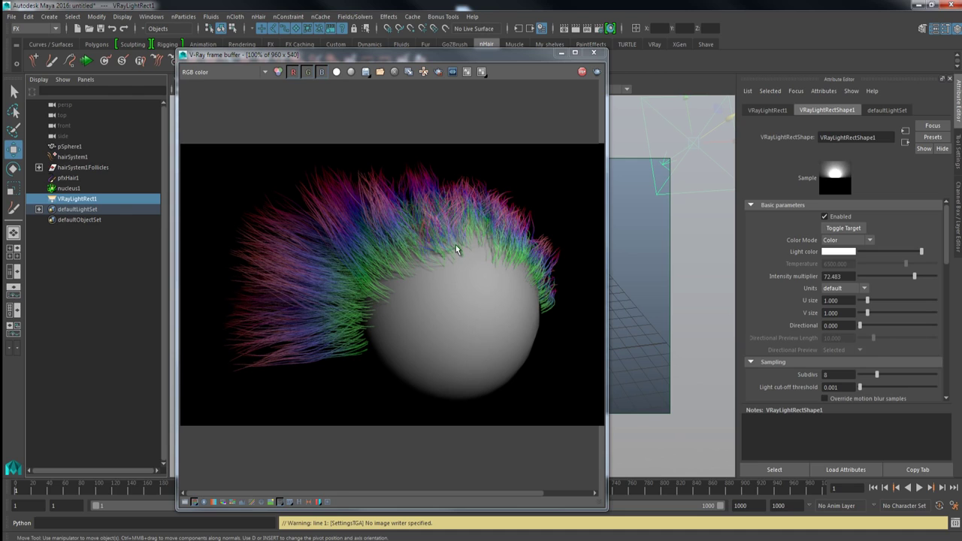
Show the shading attributes of hairSystem1 beside the IPR render
left_click(73, 157)
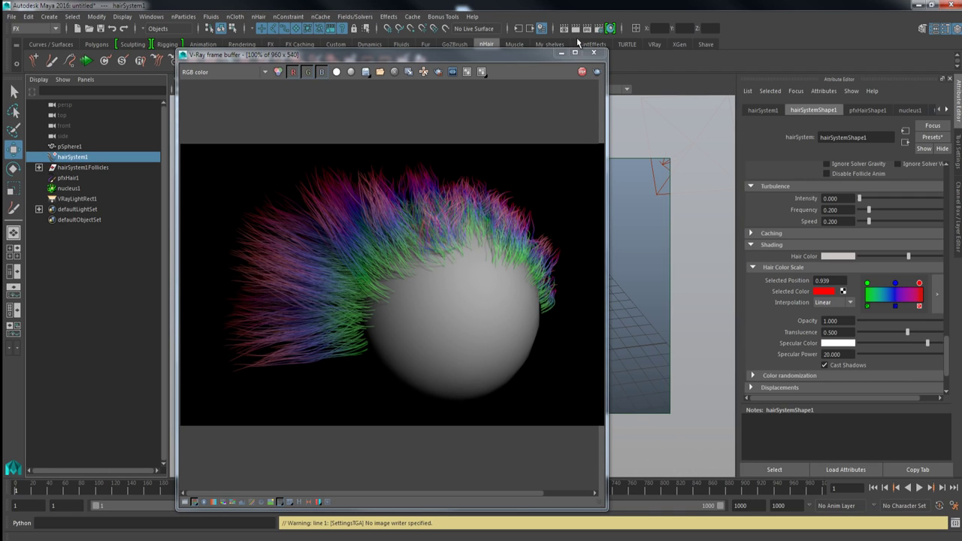
left_click_drag(521, 54, 559, 44)
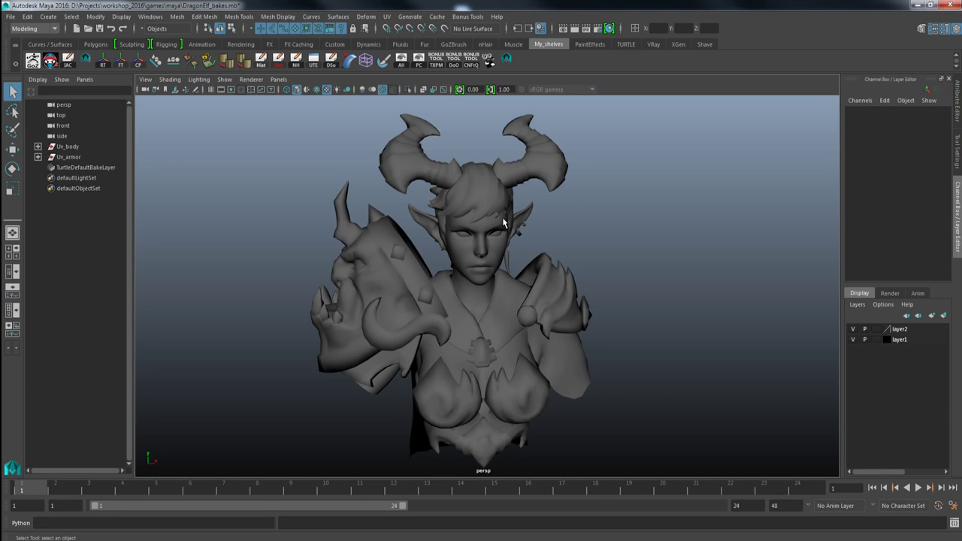
Examine the horned elf bust in the DragonElf_bakes scene from several angles, concentrating on the head and hair
middle_click_drag(504, 222, 520, 242, "alt")
mouse_move(487, 239)
left_mouse_down("alt")
mouse_move(423, 211)
mouse_move(369, 230)
mouse_move(434, 229)
mouse_move(375, 228)
mouse_move(395, 247)
mouse_move(485, 251)
left_mouse_up("alt")
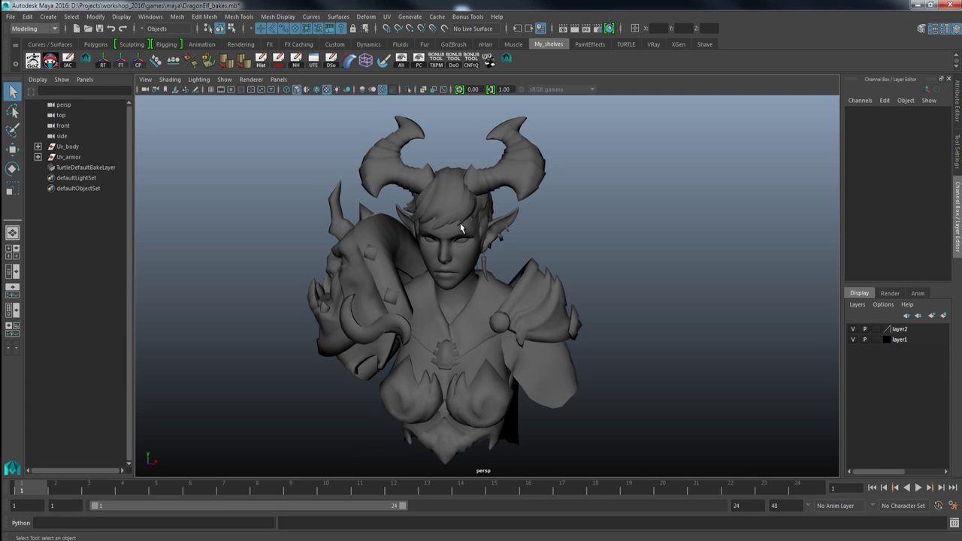
left_click_drag(461, 241, 439, 250, "alt")
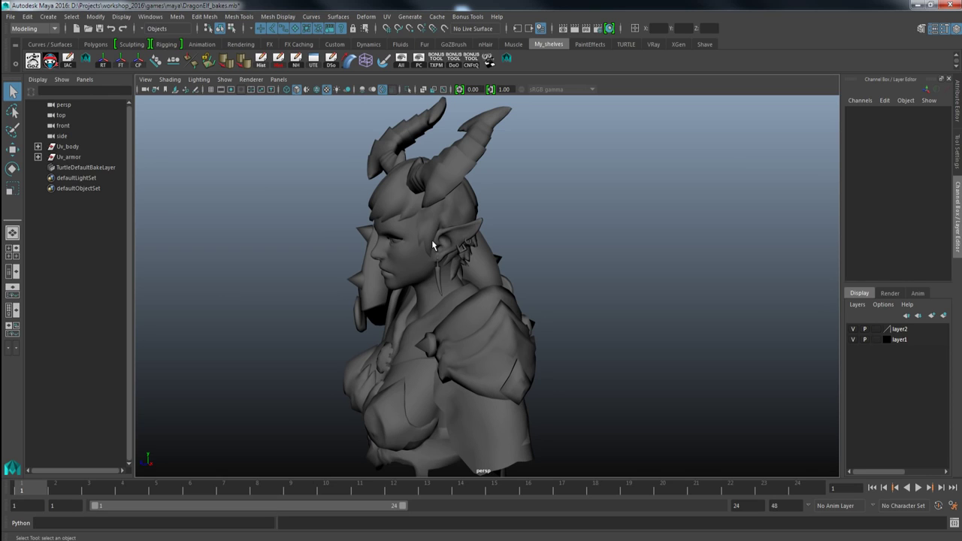
left_click_drag(432, 245, 527, 231, "alt")
right_click_drag(525, 230, 507, 213, "alt")
middle_click_drag(512, 214, 516, 207, "alt")
left_click_drag(515, 207, 419, 184, "alt")
middle_click_drag(419, 184, 426, 197, "alt")
left_click_drag(425, 197, 509, 211, "alt")
middle_click_drag(509, 212, 507, 228, "alt")
right_click_drag(507, 229, 536, 223, "alt")
left_click_drag(532, 228, 508, 268, "alt")
middle_click_drag(508, 269, 510, 295, "alt")
right_click_drag(510, 295, 561, 277, "alt")
left_click_drag(502, 251, 488, 237, "alt")
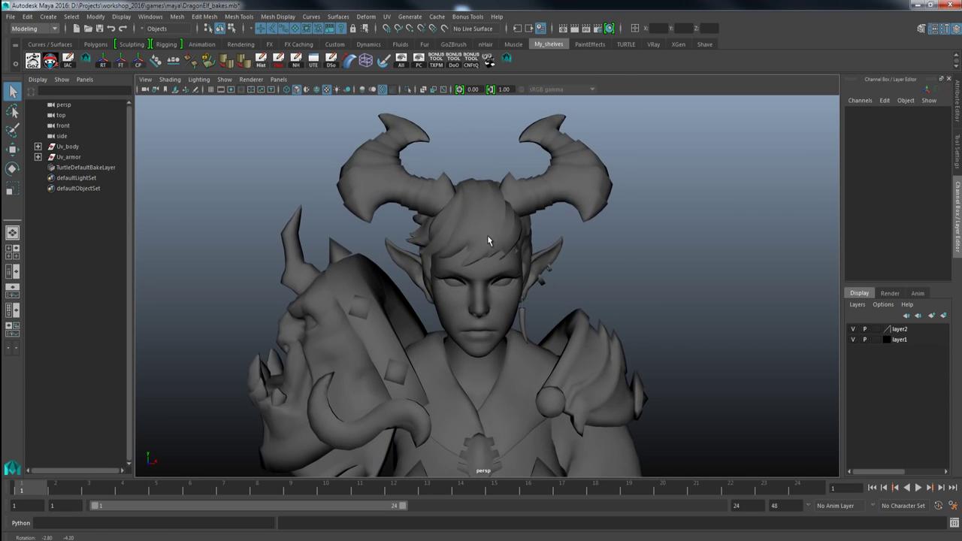
Select the hair mesh on the elf's head and frame it closely
left_click(484, 235)
middle_click_drag(484, 234, 478, 265, "alt")
right_click_drag(478, 265, 489, 221, "alt")
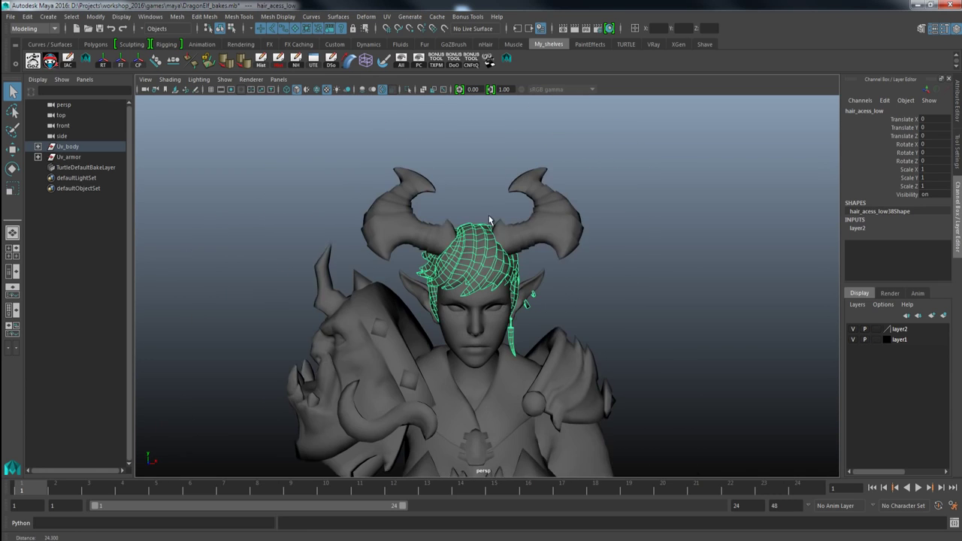
middle_click_drag(455, 249, 452, 202, "alt")
left_click_drag(453, 208, 496, 254, "alt")
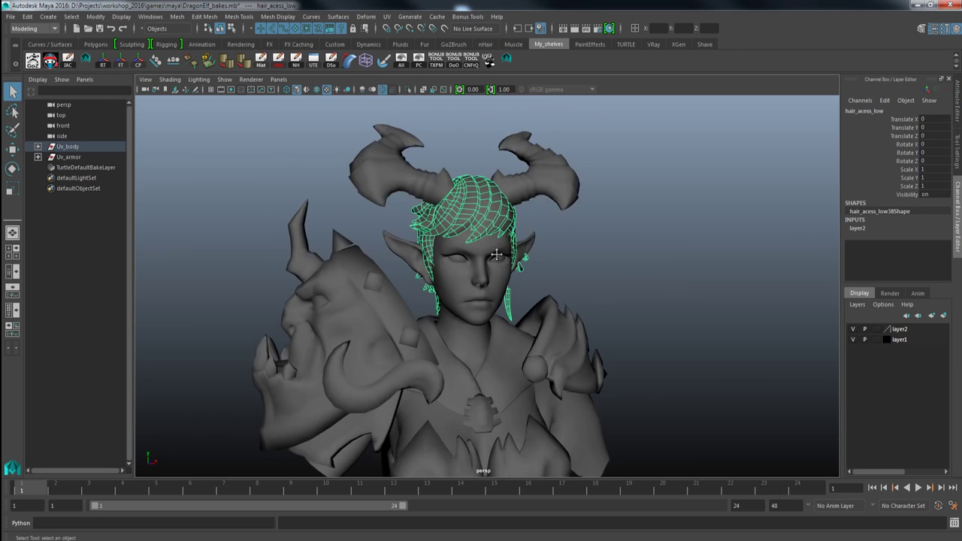
right_click_drag(496, 254, 549, 300, "alt")
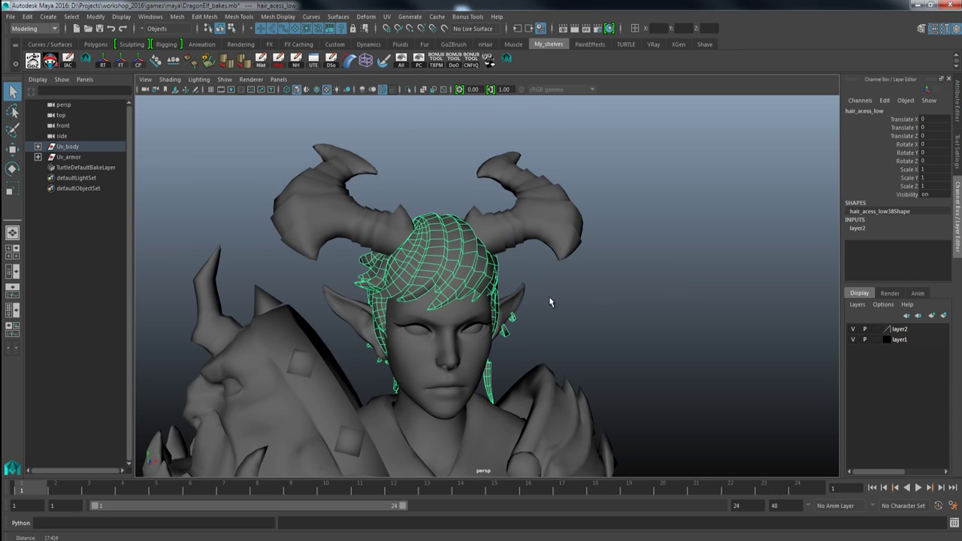
left_click(584, 319)
left_click_drag(443, 322, 455, 293, "alt")
left_click(464, 272)
right_click_drag(464, 272, 480, 276, "alt")
mouse_move(481, 276)
left_mouse_down("alt")
mouse_move(489, 290)
mouse_move(469, 280)
mouse_move(480, 278)
left_mouse_up("alt")
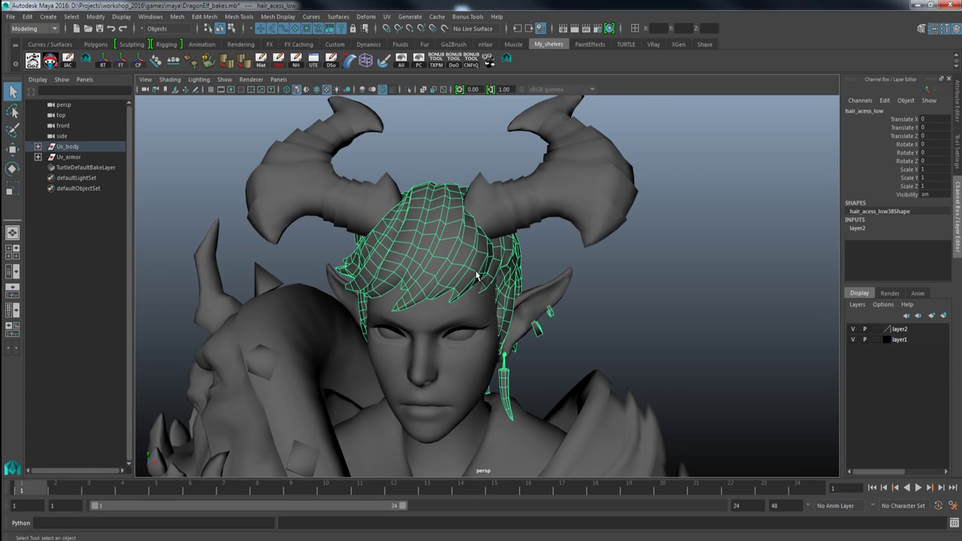
Hide every object except the hair mesh and select the hair mesh again
key("alt+h")
left_click(569, 248)
left_click_drag(570, 248, 505, 276, "alt")
left_click(479, 278)
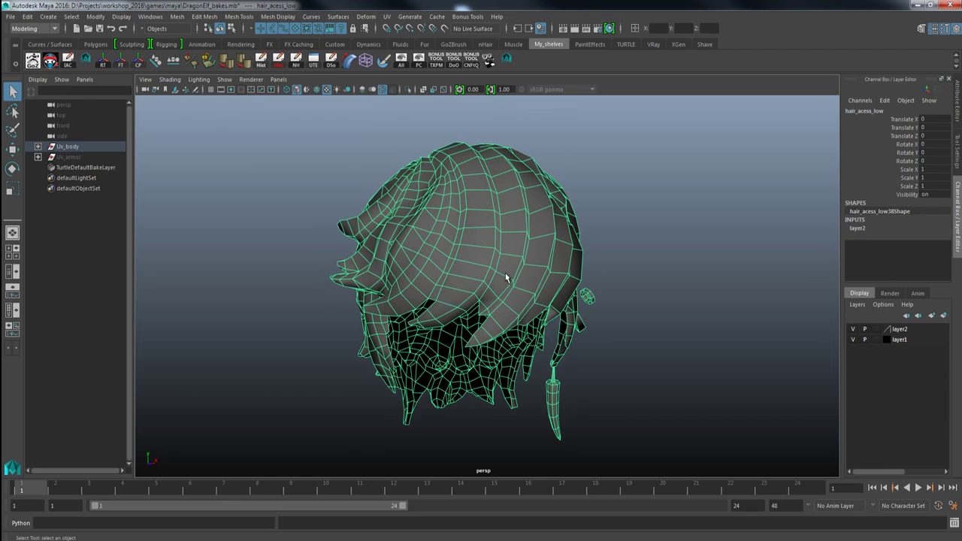
Paint a long curved Paint Effects stroke over the hair mesh, from the lower fringe up to the crown
left_click(589, 45)
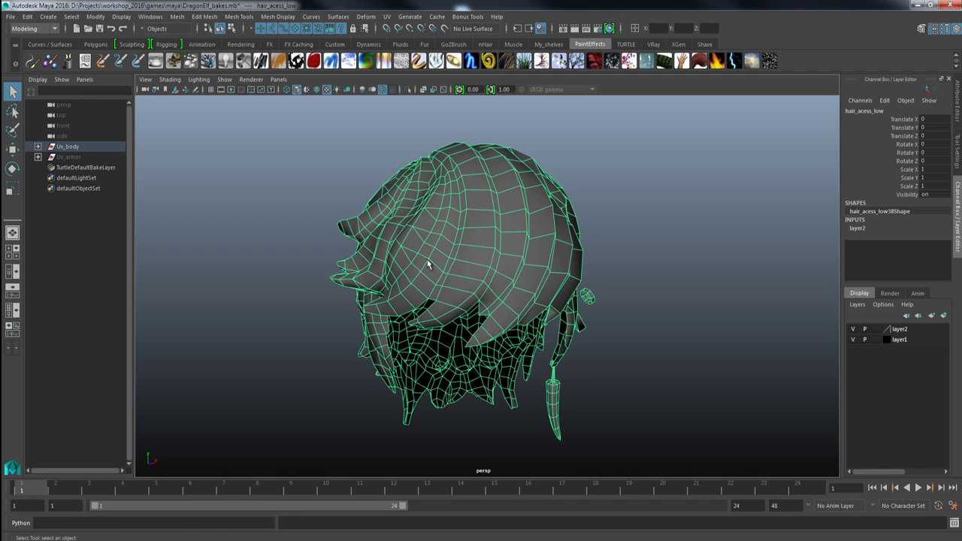
left_click_drag(466, 261, 431, 263, "alt")
left_click_drag(404, 368, 455, 339, "alt")
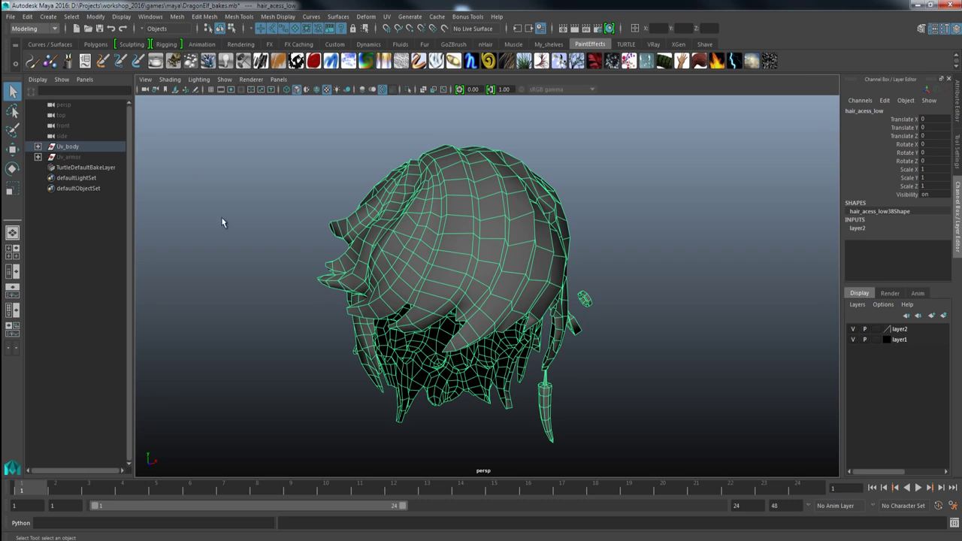
left_click(32, 62)
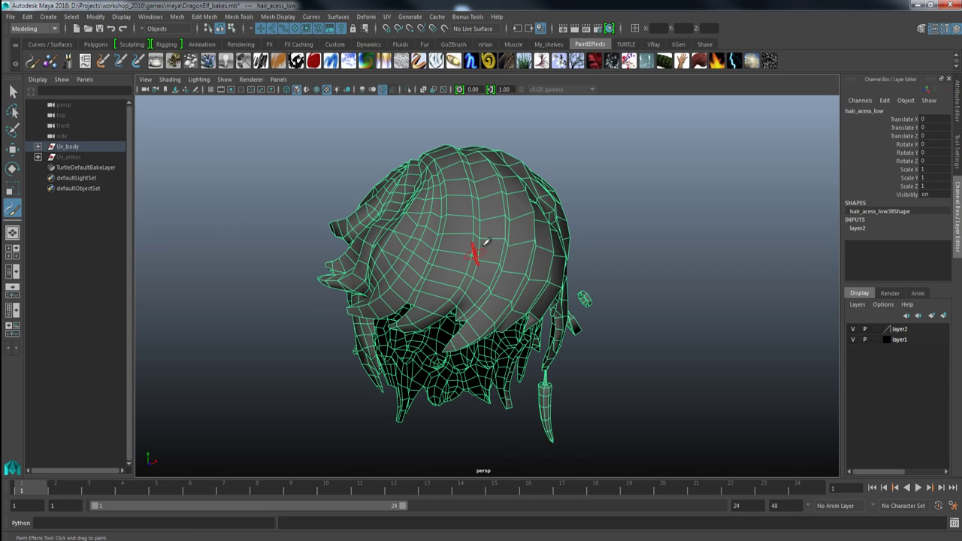
middle_click_drag(486, 244, 459, 255, "alt")
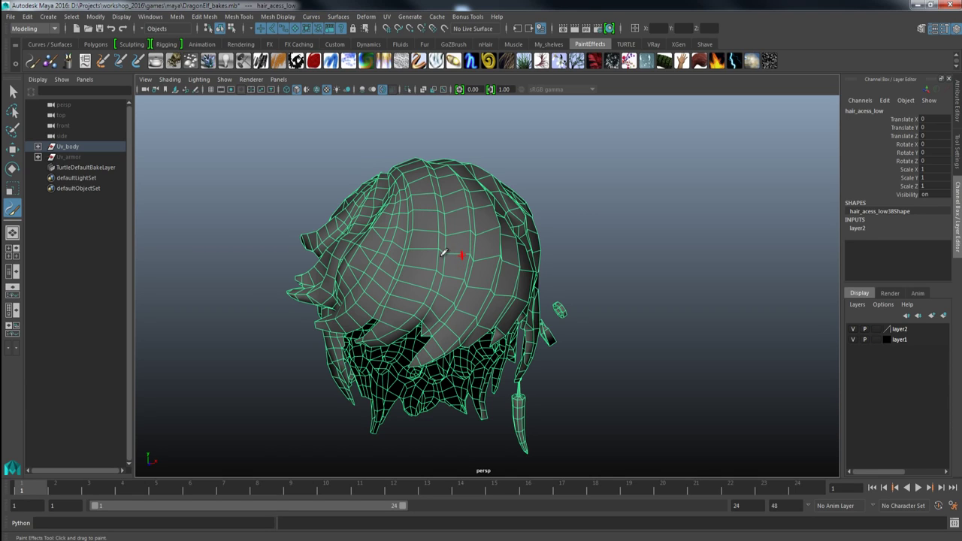
left_click_drag(471, 233, 452, 181, "alt")
left_click_drag(451, 241, 457, 171, "alt")
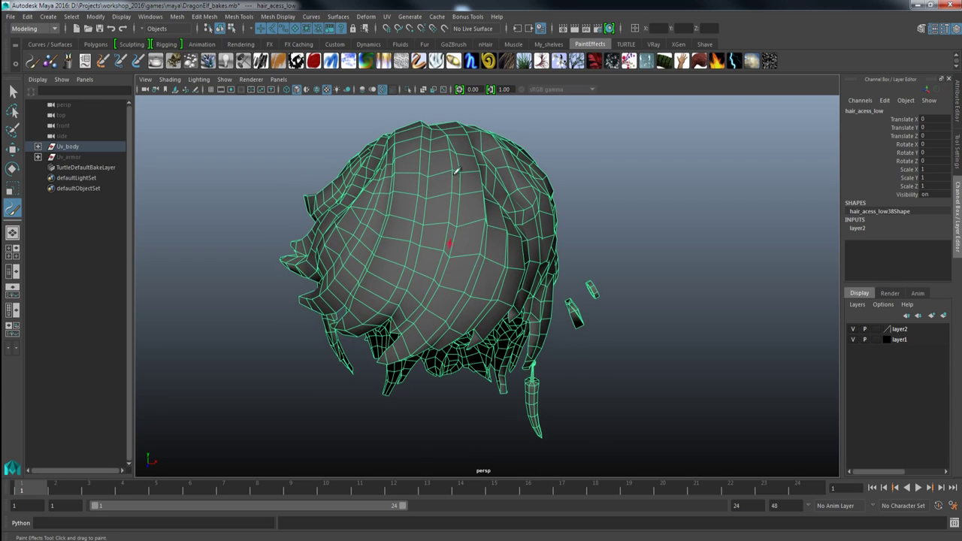
mouse_move(408, 340)
left_mouse_down()
mouse_move(436, 279)
mouse_move(454, 147)
left_mouse_up()
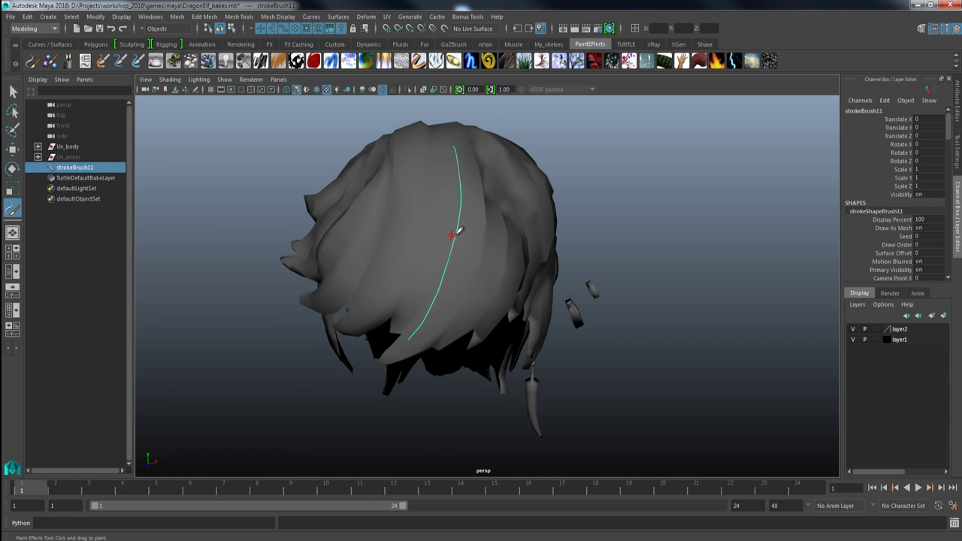
left_click_drag(443, 324, 418, 350)
left_click_drag(456, 267, 474, 244, "alt")
left_click_drag(485, 156, 421, 348)
mouse_move(470, 281)
left_mouse_down("alt")
mouse_move(504, 249)
mouse_move(442, 272)
left_mouse_up("alt")
mouse_move(407, 244)
left_mouse_down("alt")
mouse_move(371, 245)
mouse_move(414, 266)
mouse_move(474, 191)
left_mouse_up("alt")
key("ctrl+z")
key("ctrl+z")
Paint Effects strokes beside the first one, running from the crown down the front of the hair to the fringe tips
mouse_move(465, 143)
left_mouse_down()
mouse_move(436, 264)
mouse_move(394, 317)
left_mouse_up()
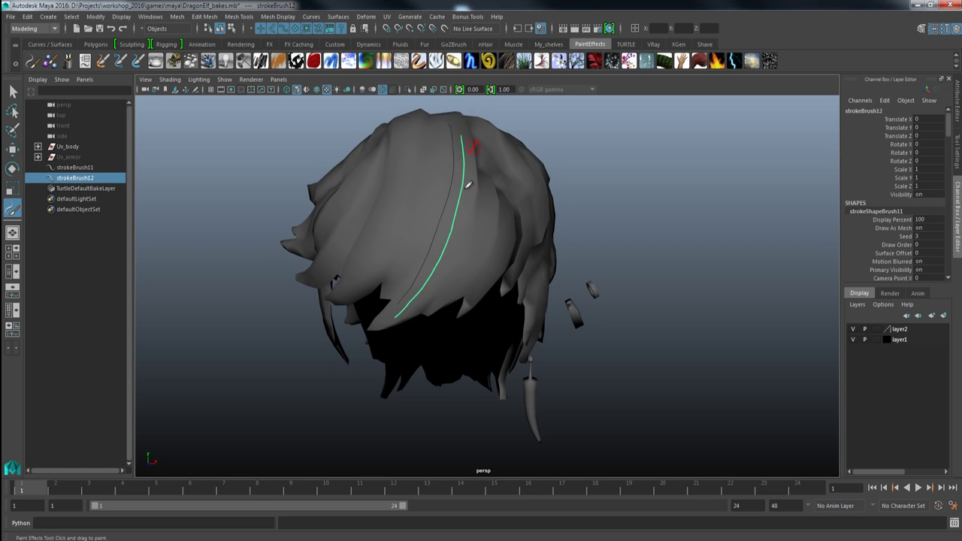
left_click_drag(418, 281, 448, 271, "alt")
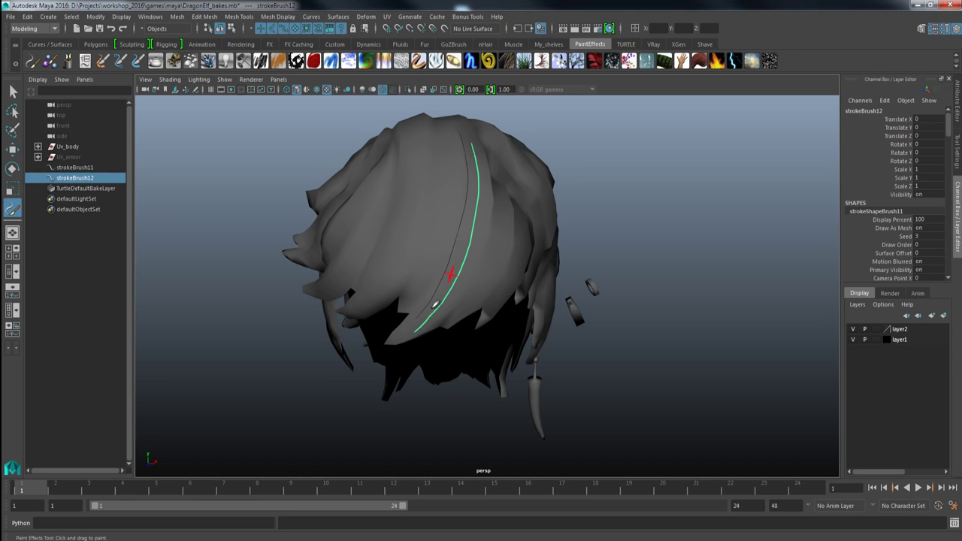
left_click_drag(457, 268, 443, 264, "alt")
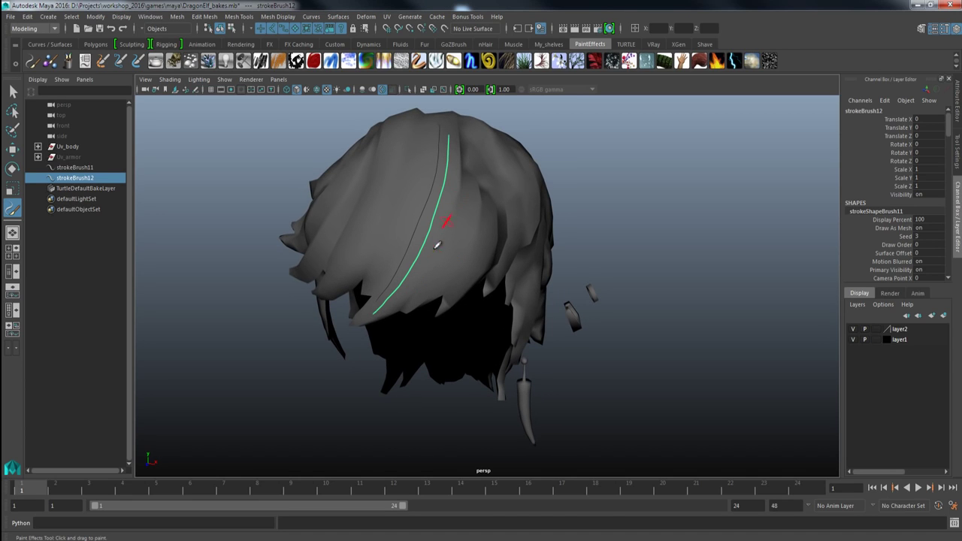
mouse_move(426, 269)
left_mouse_down("alt")
mouse_move(443, 272)
mouse_move(454, 255)
left_mouse_up("alt")
mouse_move(460, 137)
left_mouse_down()
mouse_move(444, 290)
mouse_move(425, 333)
left_mouse_up()
mouse_move(502, 175)
left_mouse_down()
mouse_move(481, 257)
mouse_move(421, 344)
left_mouse_up()
left_click_drag(486, 148, 435, 322)
Fill the swept fringe with more Paint Effects strokes that follow its locks, working from the elf's left side
mouse_move(481, 275)
left_mouse_down("alt")
mouse_move(447, 279)
mouse_move(429, 176)
left_mouse_up("alt")
left_click_drag(367, 286, 369, 309)
left_click_drag(433, 167, 342, 329)
mouse_move(448, 192)
left_mouse_down()
mouse_move(369, 324)
mouse_move(378, 318)
mouse_move(381, 328)
left_mouse_up()
left_click_drag(443, 166, 417, 294)
left_click_drag(457, 170, 407, 308)
left_click_drag(424, 169, 338, 320)
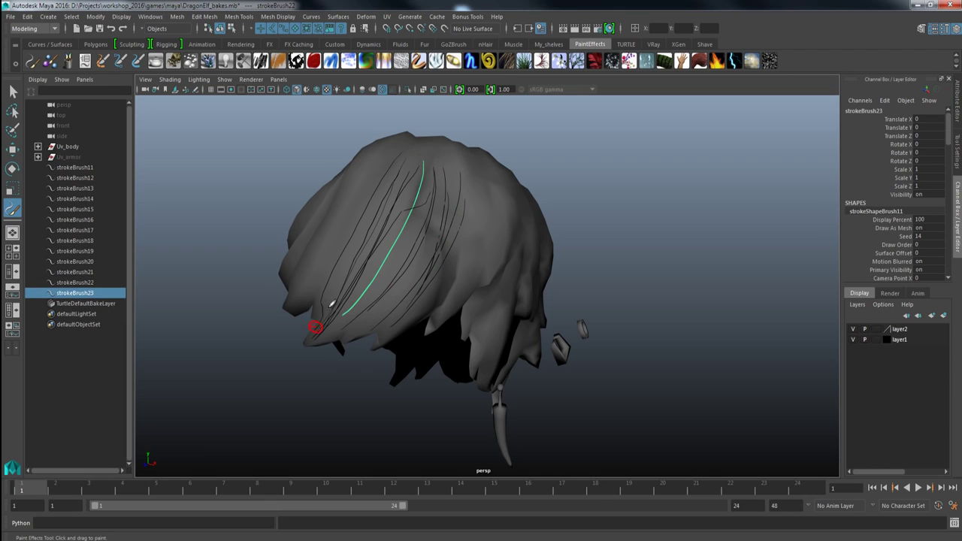
left_click_drag(435, 159, 345, 306)
mouse_move(413, 155)
left_mouse_down()
mouse_move(380, 274)
mouse_move(423, 271)
mouse_move(465, 231)
left_mouse_up()
Paint more curved strokes across the front of the hair, from the parting down to the fringe edge
mouse_move(504, 174)
left_mouse_down("alt")
mouse_move(489, 248)
mouse_move(481, 216)
left_mouse_up("alt")
mouse_move(455, 180)
left_mouse_down()
mouse_move(473, 307)
mouse_move(444, 342)
mouse_move(490, 275)
mouse_move(442, 345)
left_mouse_up()
mouse_move(490, 194)
left_mouse_down()
mouse_move(507, 214)
mouse_move(451, 339)
left_mouse_up()
mouse_move(506, 196)
left_mouse_down()
mouse_move(444, 351)
mouse_move(442, 340)
left_mouse_up()
left_click_drag(499, 285, 496, 232, "alt")
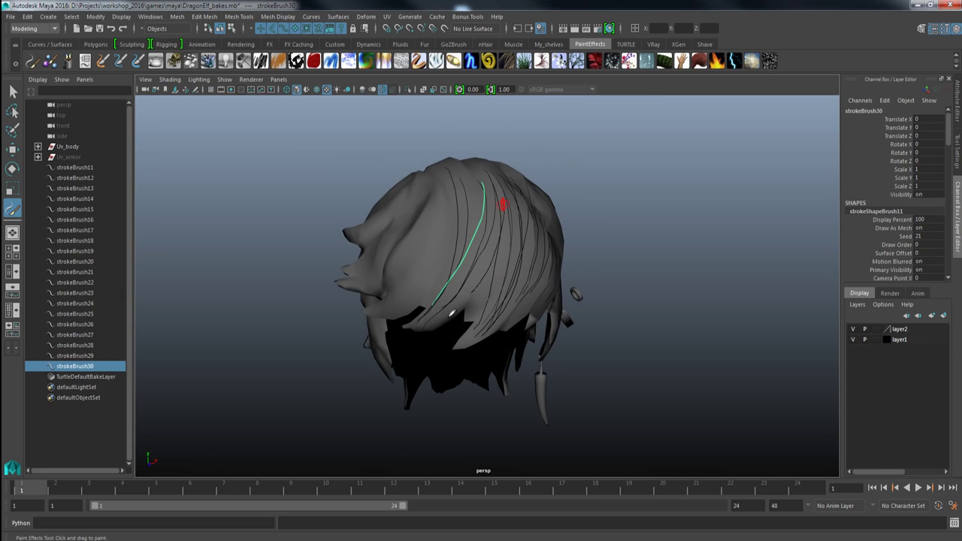
left_click_drag(451, 312, 424, 331)
left_click_drag(501, 204, 494, 242)
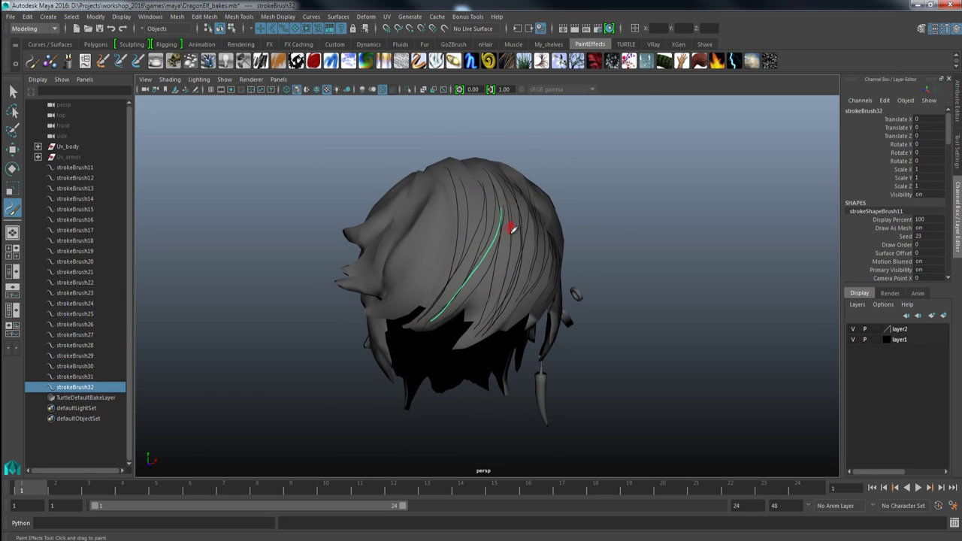
left_click_drag(511, 228, 460, 319)
Extend the curved strokes over the fringe section toward the elf's right side
mouse_move(449, 268)
left_mouse_down("alt")
mouse_move(494, 209)
mouse_move(438, 329)
left_mouse_up("alt")
left_click_drag(488, 207, 444, 327)
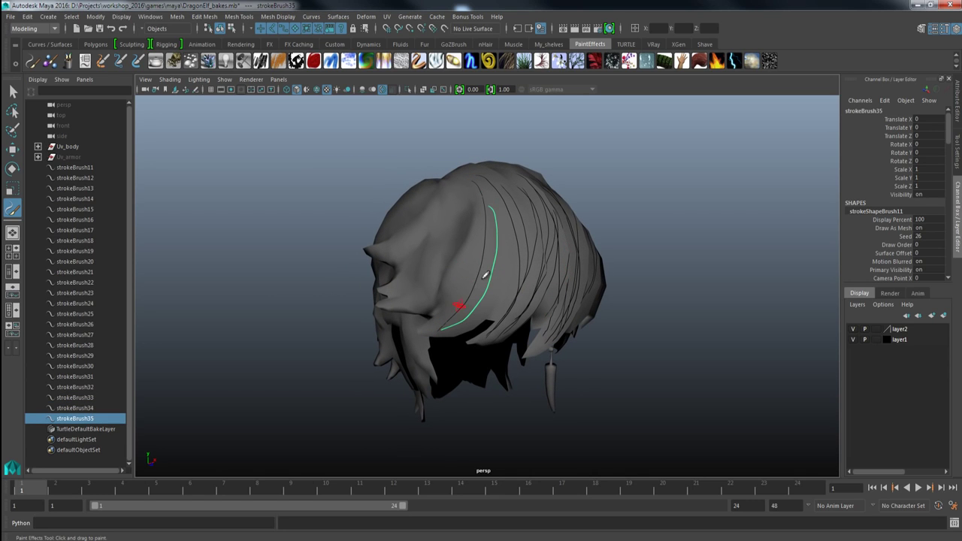
left_click_drag(498, 209, 444, 317)
mouse_move(487, 178)
left_mouse_down()
mouse_move(499, 288)
mouse_move(476, 285)
mouse_move(507, 248)
left_mouse_up()
left_click_drag(528, 180, 485, 323)
mouse_move(522, 172)
left_mouse_down()
mouse_move(485, 319)
mouse_move(451, 294)
mouse_move(456, 304)
mouse_move(443, 276)
left_mouse_up()
Paint strokes over the right side of the elf's hair, fanning from the crown down to the lock above the ear
left_click_drag(483, 275, 504, 302, "alt")
left_click_drag(534, 209, 472, 302)
left_click_drag(523, 194, 462, 301)
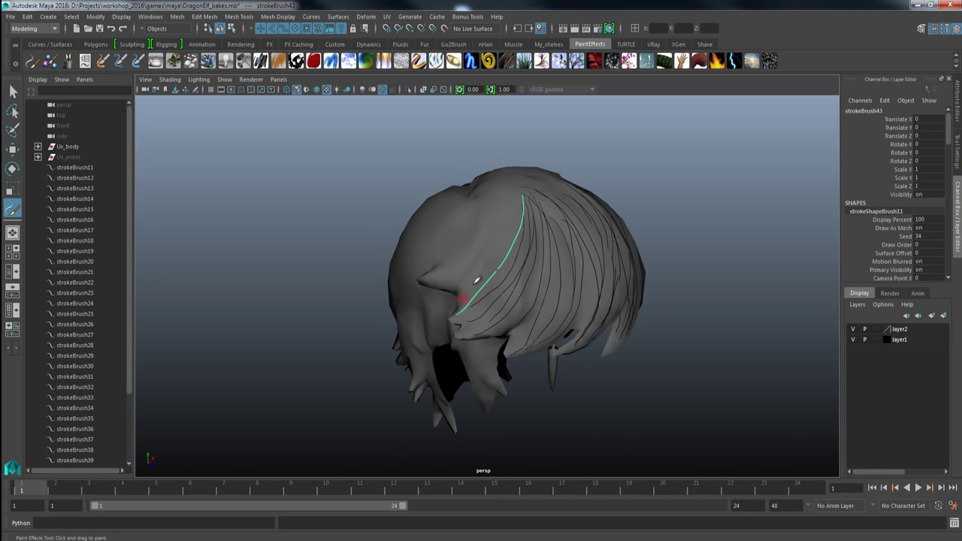
left_click_drag(516, 197, 481, 284)
left_click_drag(509, 191, 423, 278)
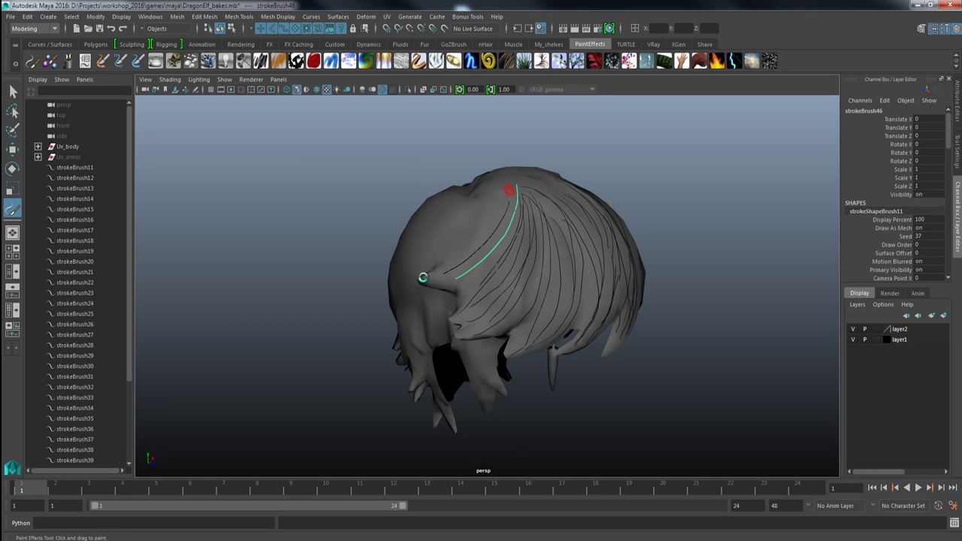
left_click_drag(497, 196, 418, 283)
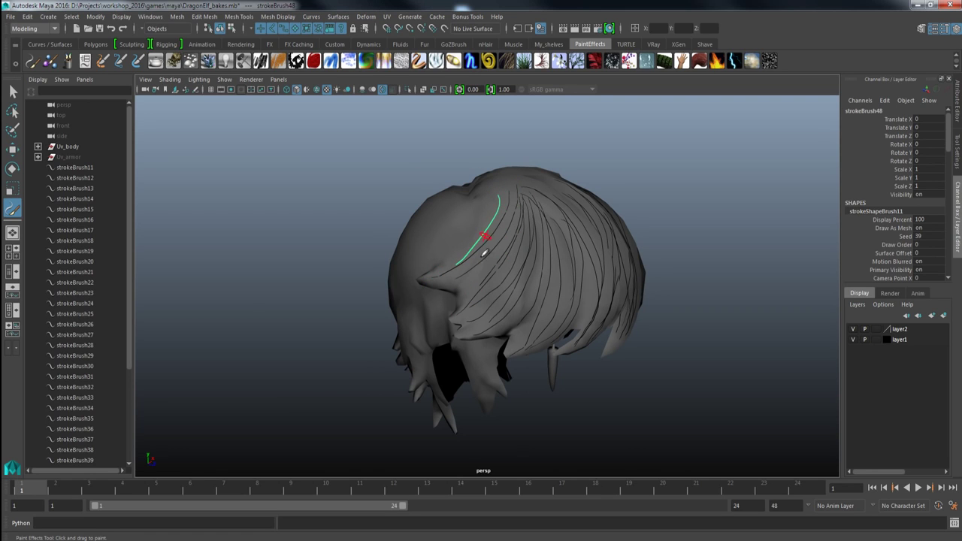
Continue the strokes behind the fringe on the elf's right side, down toward the lower rear locks
left_click_drag(486, 251, 509, 263, "alt")
left_click_drag(530, 212, 472, 300)
left_click_drag(522, 211, 464, 292)
mouse_move(511, 214)
left_mouse_down()
mouse_move(468, 284)
mouse_move(513, 248)
left_mouse_up()
left_click_drag(516, 200, 478, 299)
left_click_drag(529, 197, 487, 331)
left_click_drag(524, 212, 496, 350)
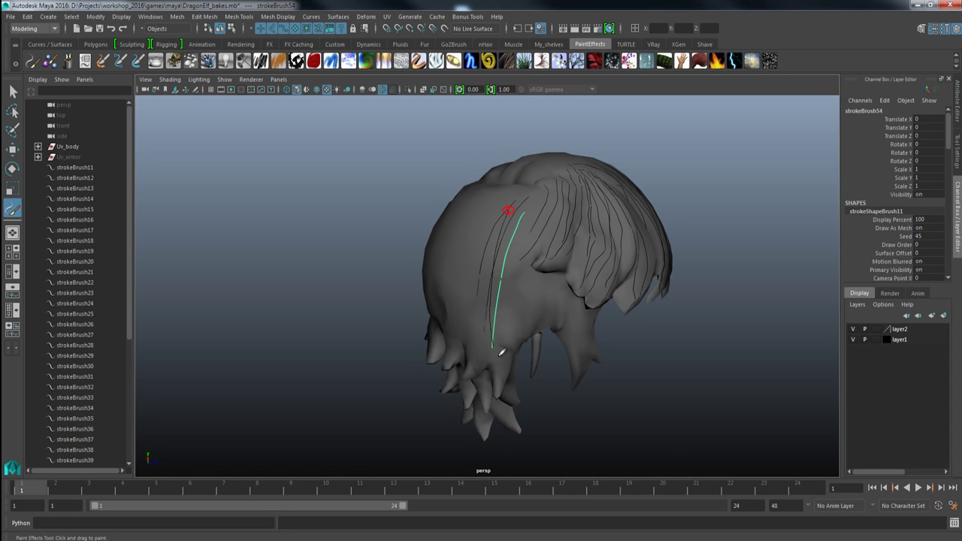
left_click_drag(524, 213, 506, 349)
Return to the front of the hair mesh and add more downward strokes between the existing ones
left_click_drag(525, 269, 417, 276, "alt")
middle_click_drag(455, 264, 470, 281, "alt")
left_click_drag(470, 281, 473, 296, "alt")
left_click_drag(454, 249, 442, 371)
left_click_drag(470, 229, 465, 364)
mouse_move(468, 243)
left_mouse_down()
mouse_move(468, 348)
mouse_move(453, 305)
left_mouse_up()
left_click_drag(443, 199, 418, 322)
Paint curved strokes along the rear edge of the fringe on the elf's left side, starting at the crown
left_click_drag(460, 299, 409, 299, "alt")
left_click_drag(434, 188, 396, 296)
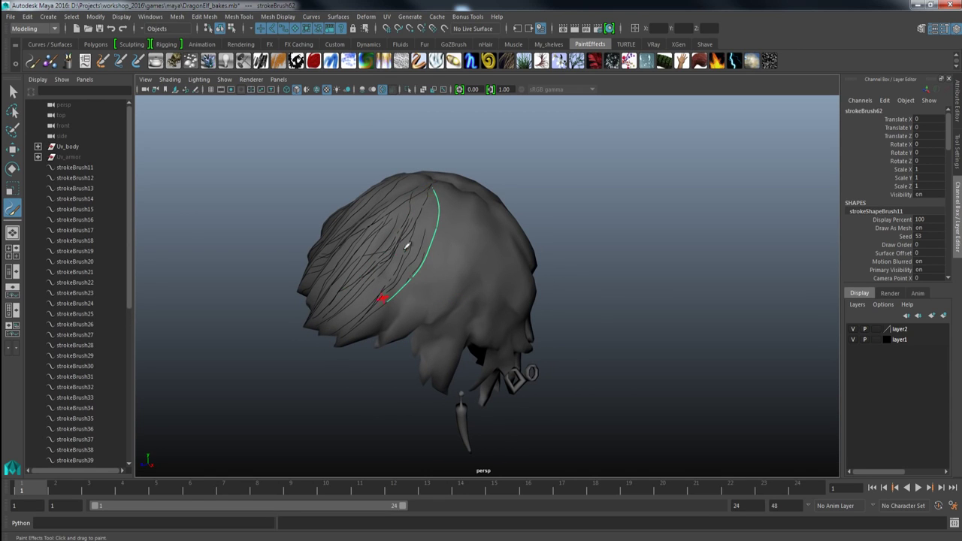
mouse_move(430, 194)
left_mouse_down()
mouse_move(399, 292)
mouse_move(437, 267)
mouse_move(417, 302)
left_mouse_up()
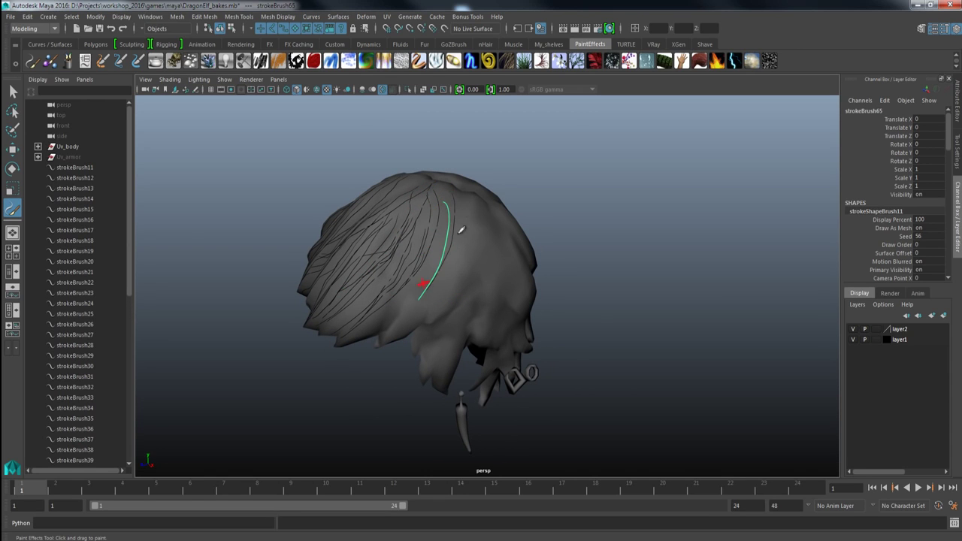
Paint more hair strokes down the side of the hair mesh, from the crown to the tips of the side locks
mouse_move(472, 204)
left_mouse_down()
mouse_move(425, 301)
mouse_move(460, 277)
left_mouse_up()
left_click_drag(472, 228, 434, 316)
mouse_move(466, 233)
left_mouse_down()
mouse_move(442, 300)
mouse_move(457, 254)
left_mouse_up()
left_click_drag(476, 209, 440, 300)
mouse_move(466, 231)
left_mouse_down()
mouse_move(438, 305)
mouse_move(422, 303)
left_mouse_up()
mouse_move(439, 260)
left_mouse_down()
mouse_move(412, 313)
mouse_move(456, 251)
mouse_move(426, 324)
left_mouse_up()
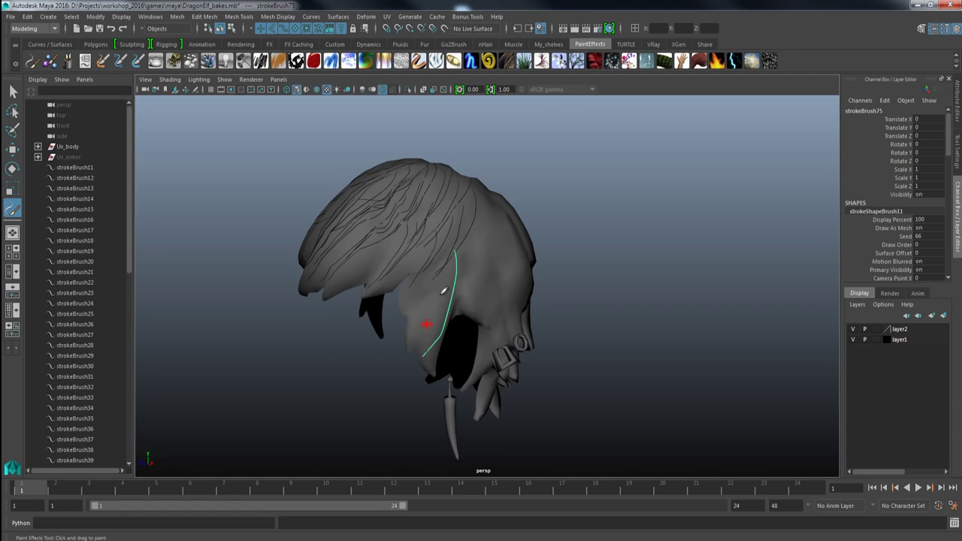
mouse_move(447, 273)
left_mouse_down()
mouse_move(432, 368)
mouse_move(425, 344)
left_mouse_up()
mouse_move(429, 276)
left_mouse_down()
mouse_move(419, 355)
mouse_move(408, 353)
left_mouse_up()
left_click_drag(432, 258, 406, 312)
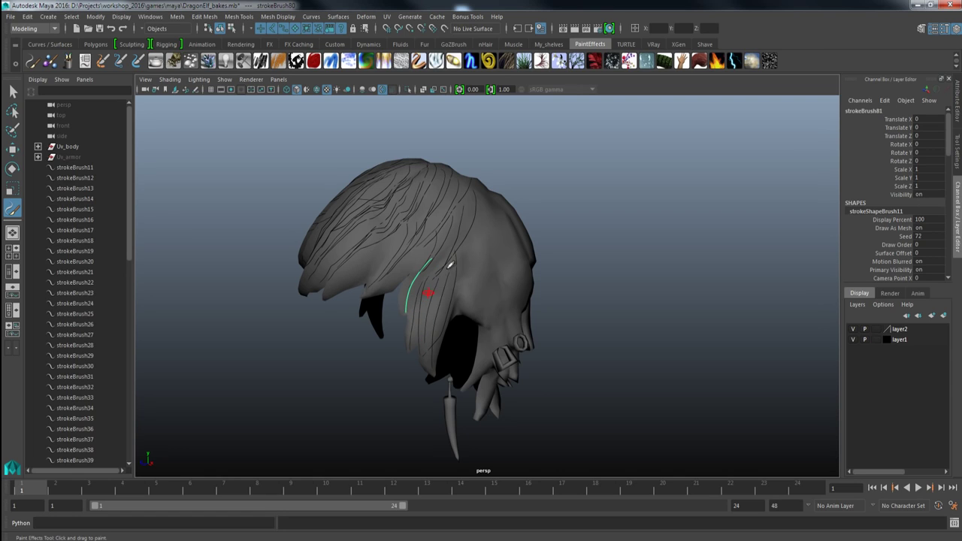
mouse_move(470, 228)
left_mouse_down()
mouse_move(429, 275)
mouse_move(432, 341)
mouse_move(435, 331)
left_mouse_up()
mouse_move(485, 213)
left_mouse_down()
mouse_move(462, 302)
mouse_move(478, 300)
left_mouse_up()
mouse_move(483, 200)
left_mouse_down()
mouse_move(475, 308)
mouse_move(493, 294)
left_mouse_up()
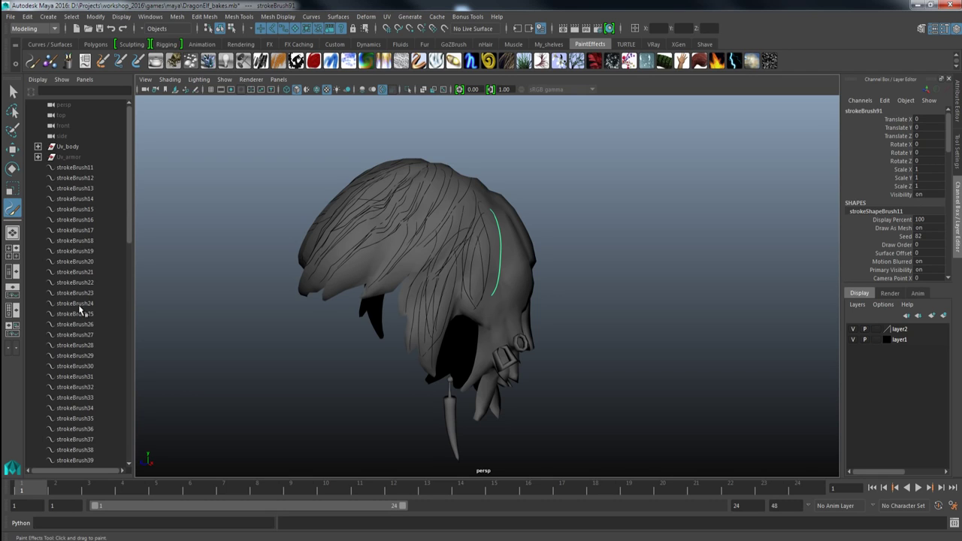
Paint additional hair strokes over the front fringe and the adjoining side lock, following the direction of the hair
mouse_move(466, 275)
left_mouse_down("alt")
mouse_move(450, 259)
mouse_move(419, 256)
left_mouse_up("alt")
left_click_drag(449, 209, 380, 294)
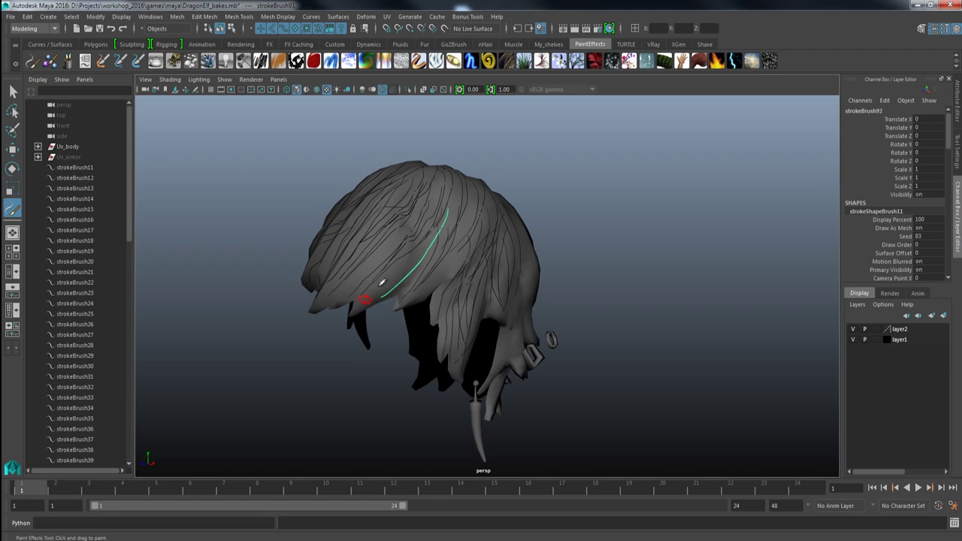
left_click_drag(428, 225, 391, 273)
left_click_drag(451, 208, 379, 289)
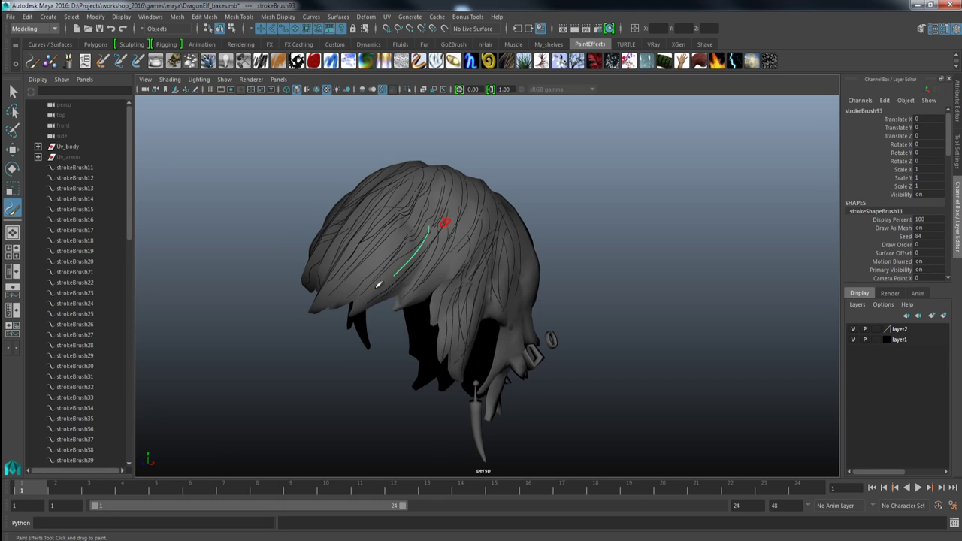
left_click_drag(436, 205, 381, 281)
left_click_drag(468, 214, 420, 294)
left_click_drag(503, 287, 460, 283, "alt")
left_click_drag(477, 185, 478, 326)
mouse_move(463, 242)
left_mouse_down()
mouse_move(468, 336)
mouse_move(542, 299)
left_mouse_up()
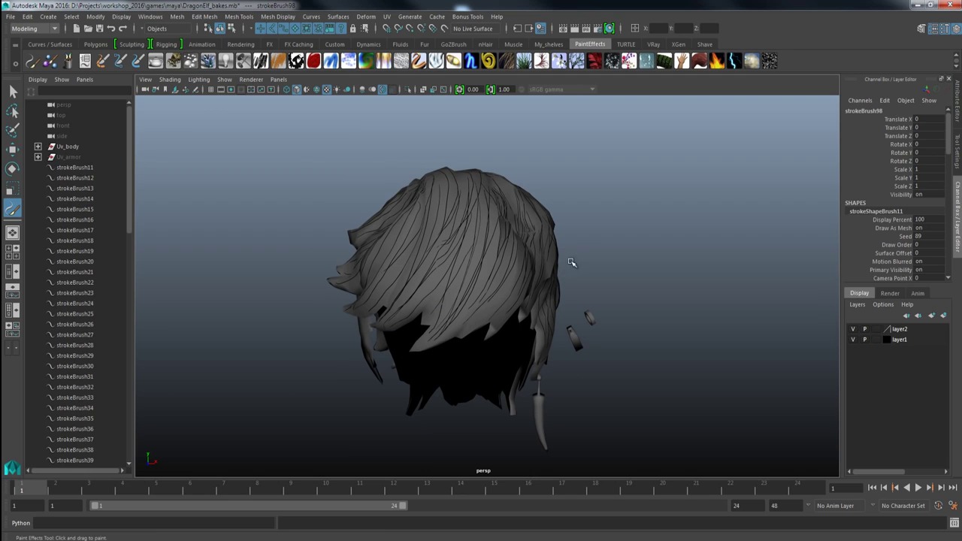
Finish painting, hide layer2 so only the strokes show, and switch the viewport background to light grey
key("w")
left_click(568, 237)
scroll(571, 240, "down", 3)
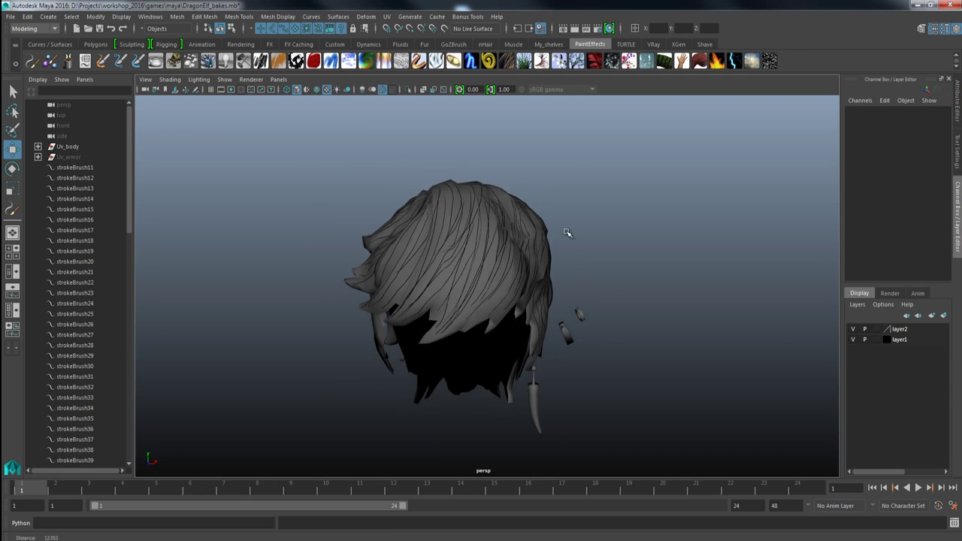
left_click(853, 330)
mouse_move(619, 331)
left_mouse_down("alt")
mouse_move(583, 326)
mouse_move(648, 335)
mouse_move(664, 305)
mouse_move(642, 319)
mouse_move(566, 318)
mouse_move(646, 329)
left_mouse_up("alt")
key("alt+b")
key("alt+b")
key("alt+b")
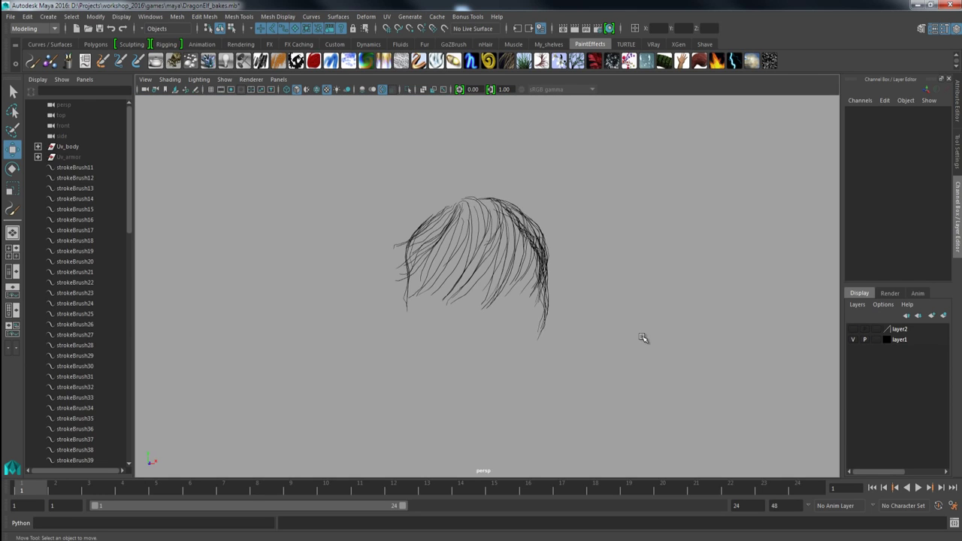
Group all the painted hair strokes and rename the group as px
mouse_move(543, 268)
left_mouse_down("alt")
mouse_move(548, 285)
mouse_move(522, 283)
mouse_move(563, 281)
mouse_move(541, 318)
mouse_move(556, 324)
mouse_move(602, 308)
mouse_move(528, 306)
mouse_move(518, 316)
mouse_move(501, 282)
left_mouse_up("alt")
mouse_move(309, 142)
left_mouse_down()
mouse_move(383, 182)
mouse_move(603, 388)
left_mouse_up()
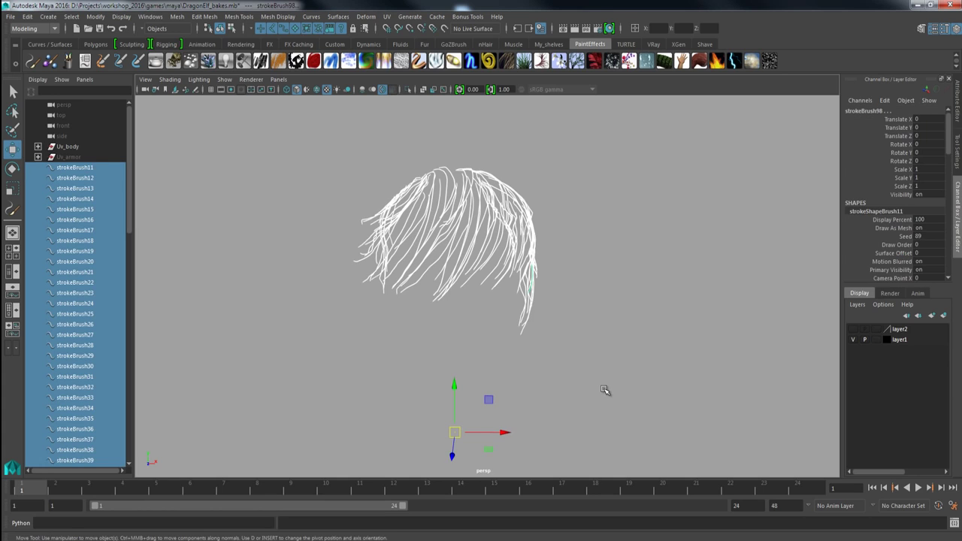
key("ctrl+g")
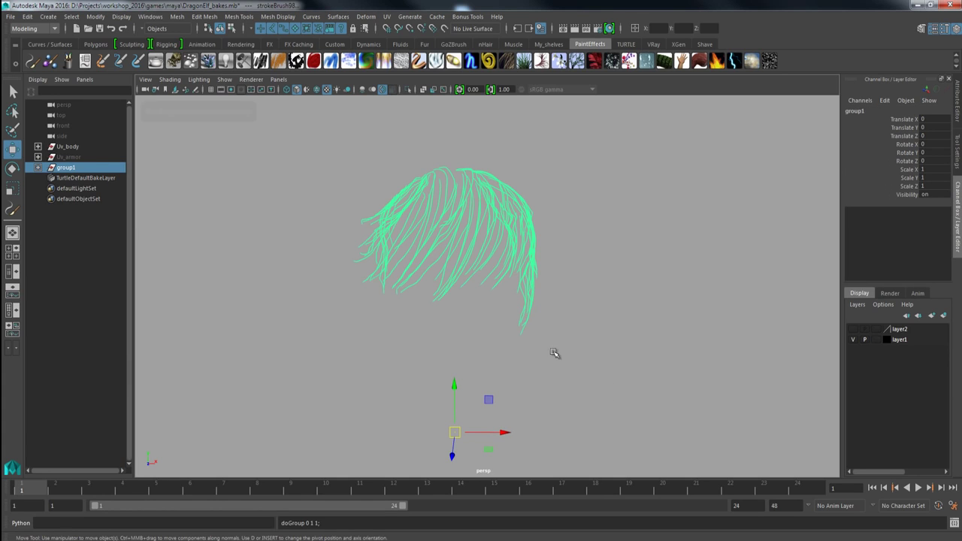
double_click(66, 168)
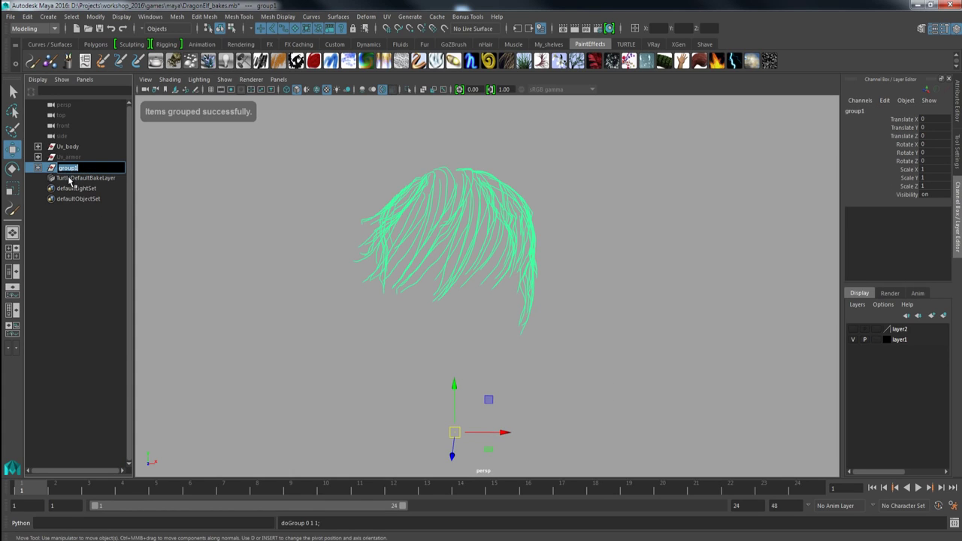
type("p")
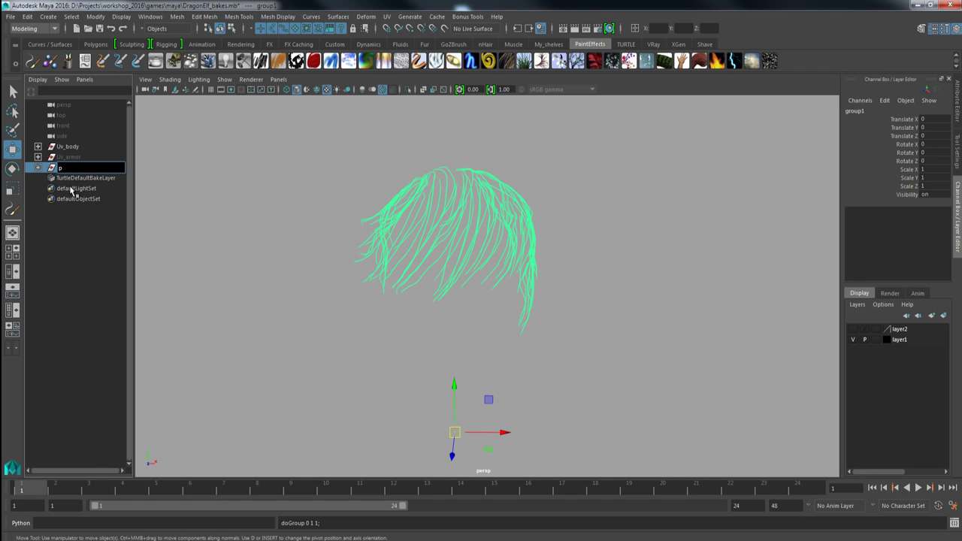
key("Return")
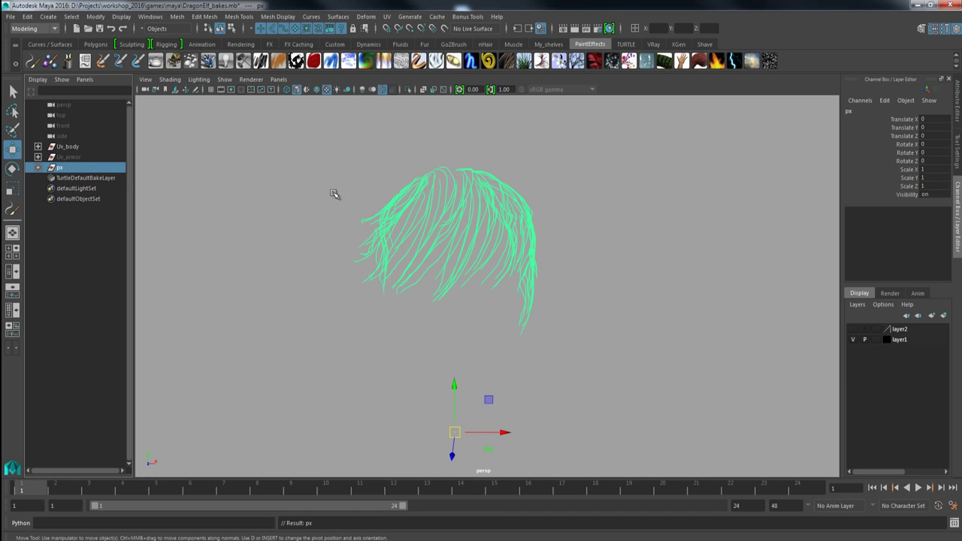
Select all the hair strokes in the viewport and convert the Paint Effects strokes to curves
left_click(318, 163)
left_click_drag(314, 141, 560, 380)
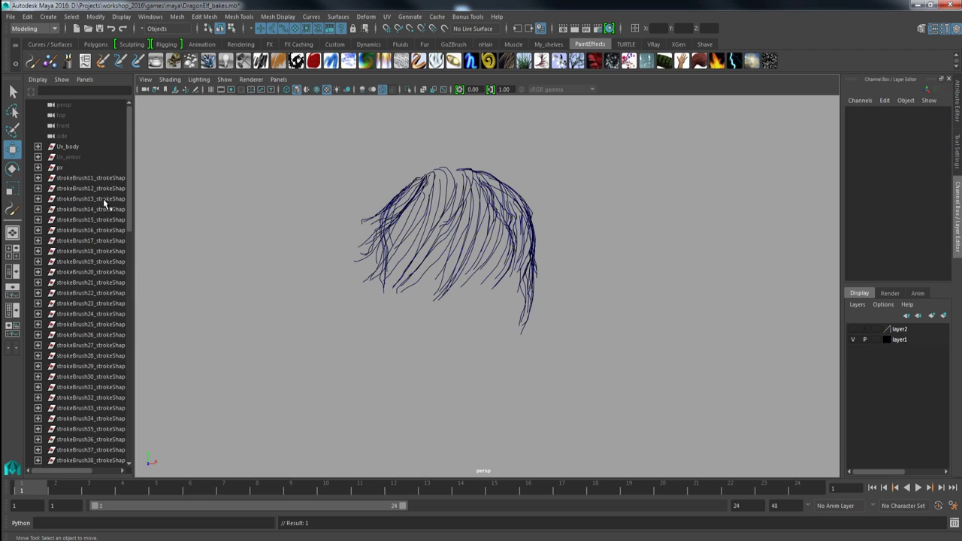
Select everything in the viewport and expand the px group to examine whether the original strokes are included in the selection
mouse_move(288, 115)
left_mouse_down()
mouse_move(408, 193)
mouse_move(595, 397)
left_mouse_up()
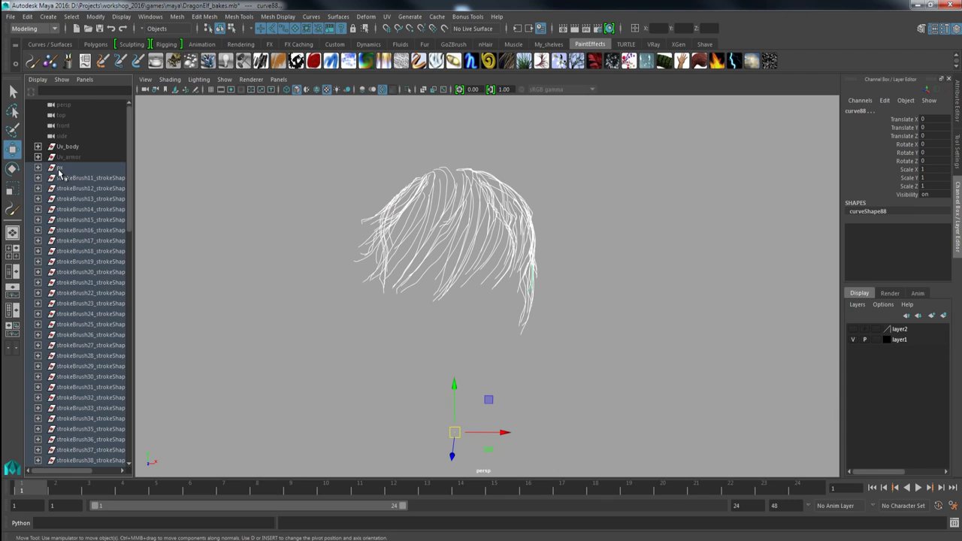
left_click(59, 169)
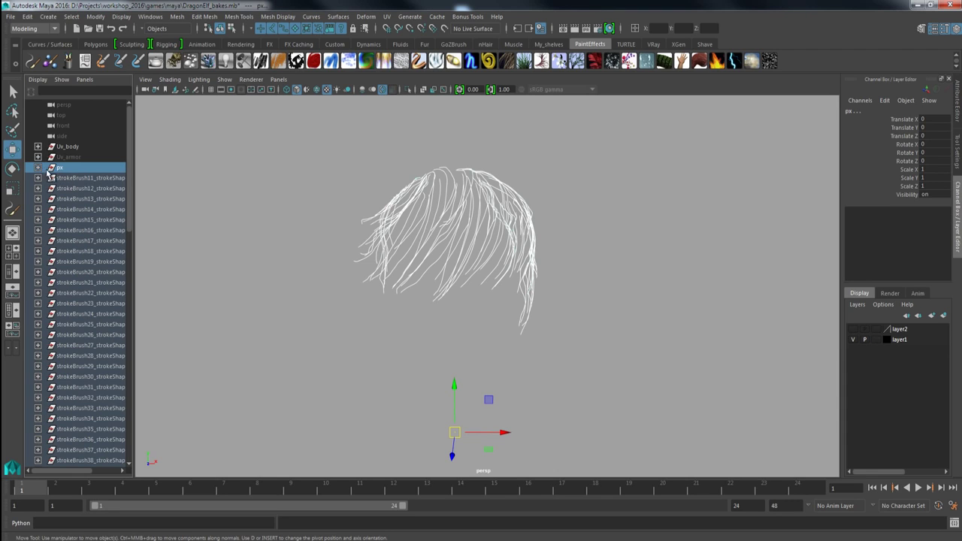
left_click(38, 167)
left_click(38, 166)
left_click(38, 168)
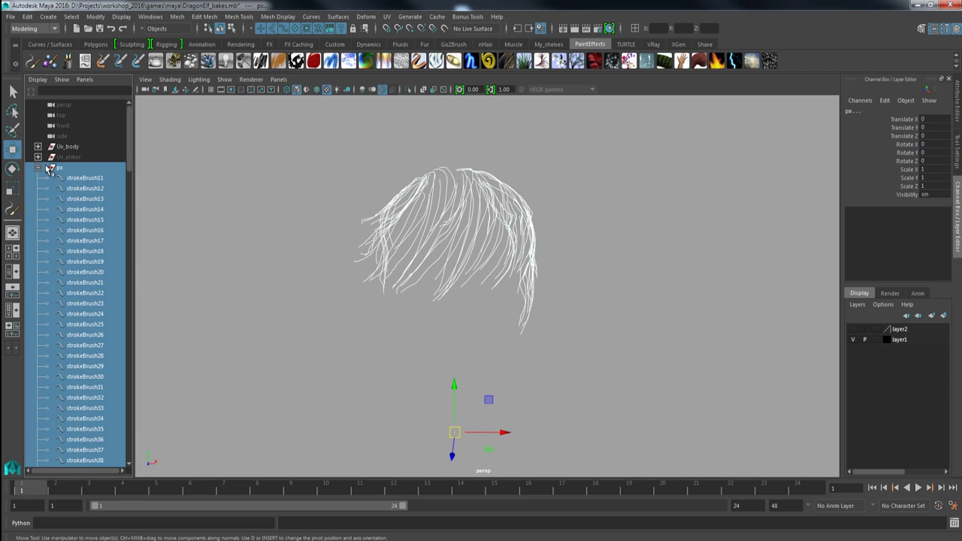
key("shift+p")
left_click(191, 161)
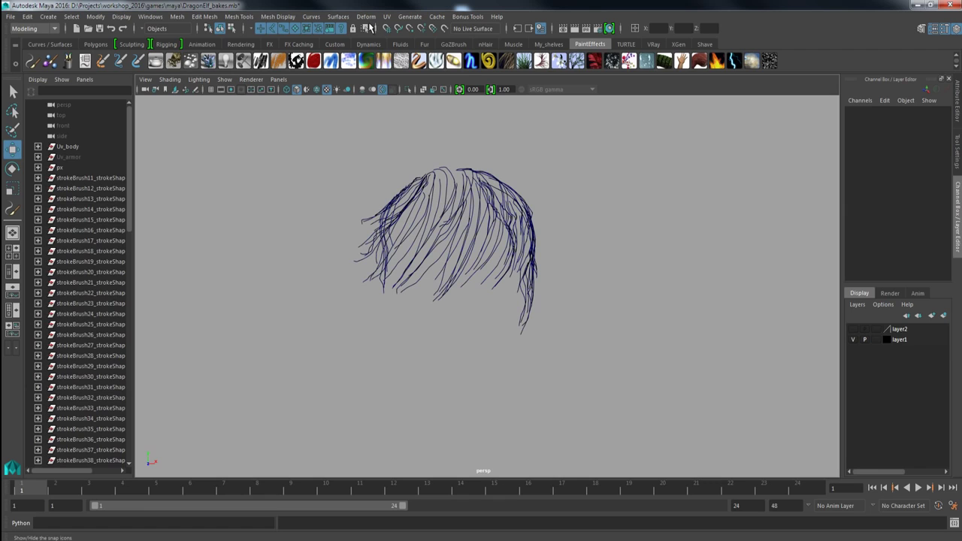
Restrict the selection mask to curves by turning all object types off and enabling only curves
left_click(251, 30)
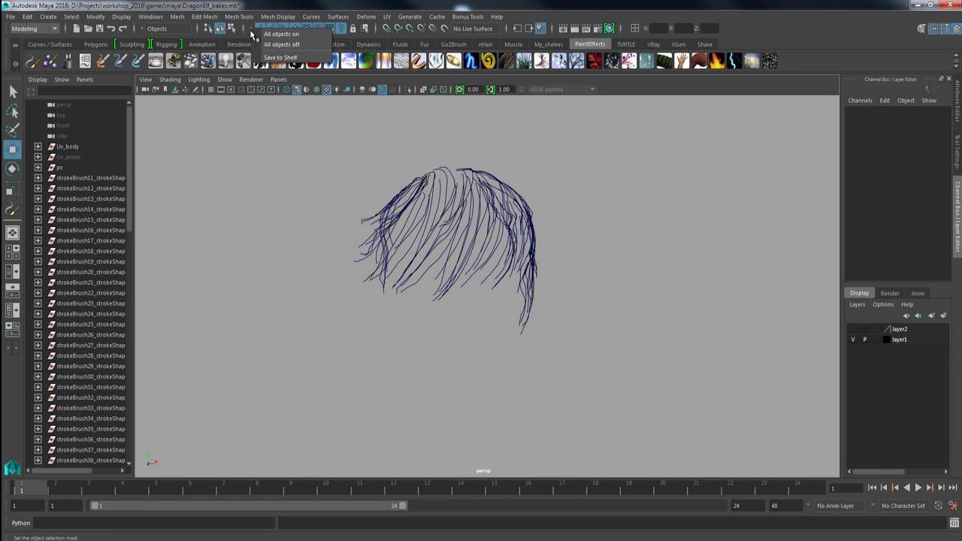
left_click(290, 46)
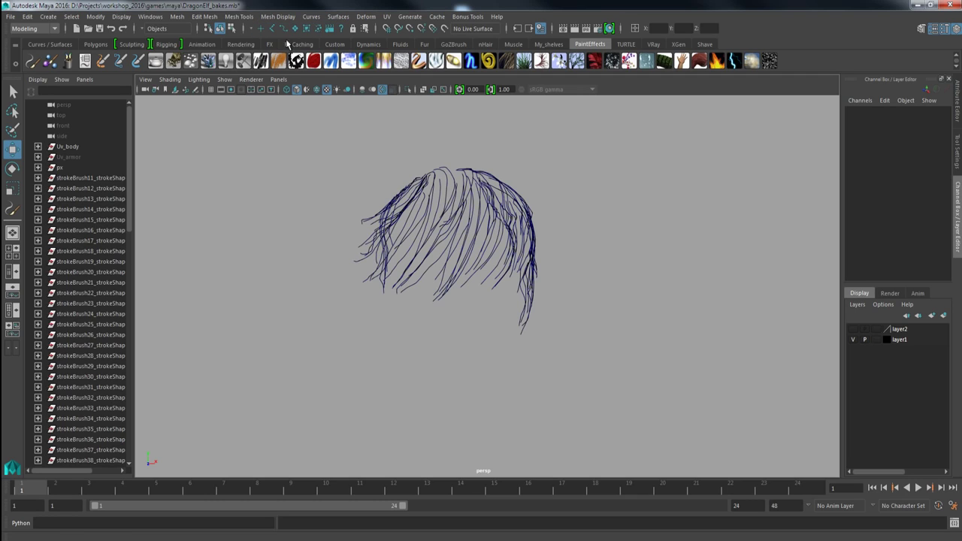
left_click(284, 31)
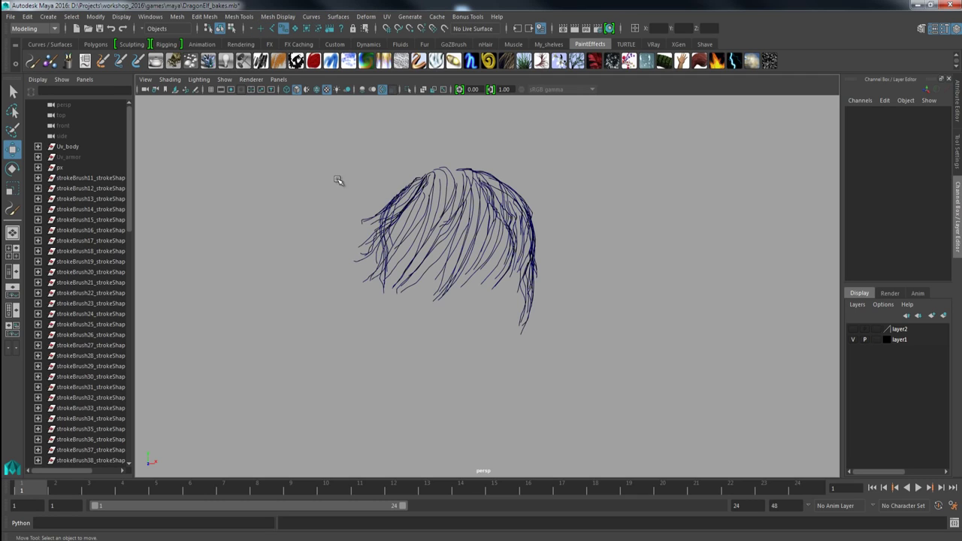
Try grouping everything selectable in the viewport, check the resulting hierarchy, and undo the grouping
left_click_drag(269, 117, 612, 391)
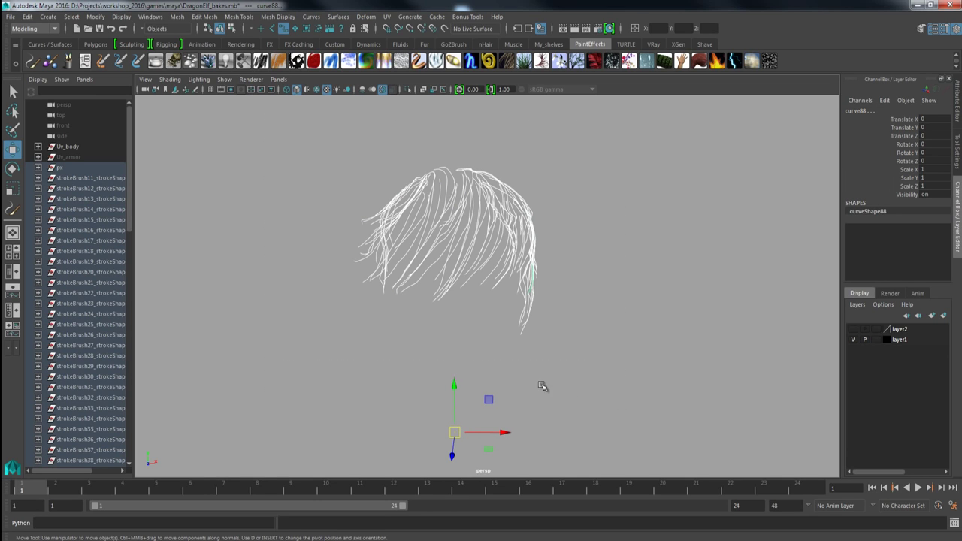
key("ctrl+g")
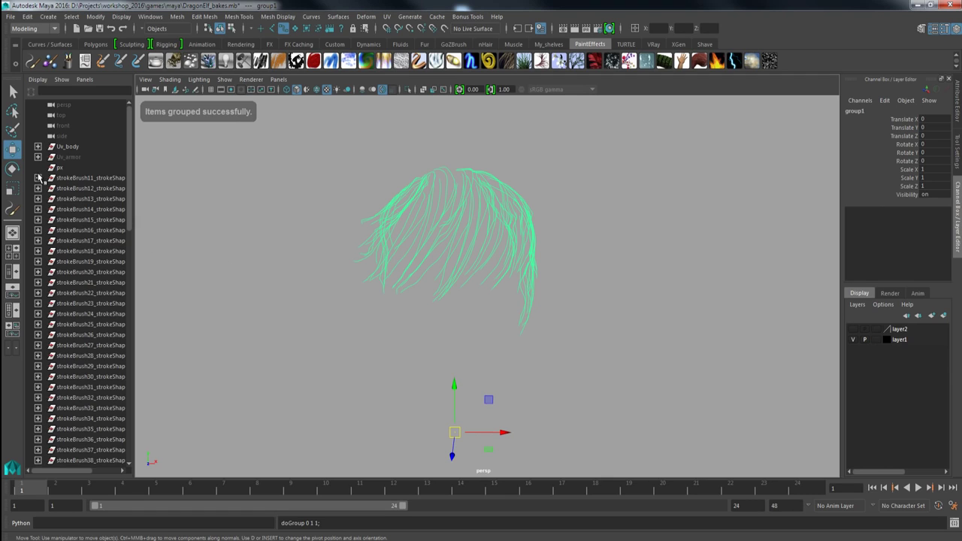
left_click_drag(126, 203, 144, 442)
left_click(37, 429)
left_click_drag(126, 215, 126, 379)
key("ctrl+z")
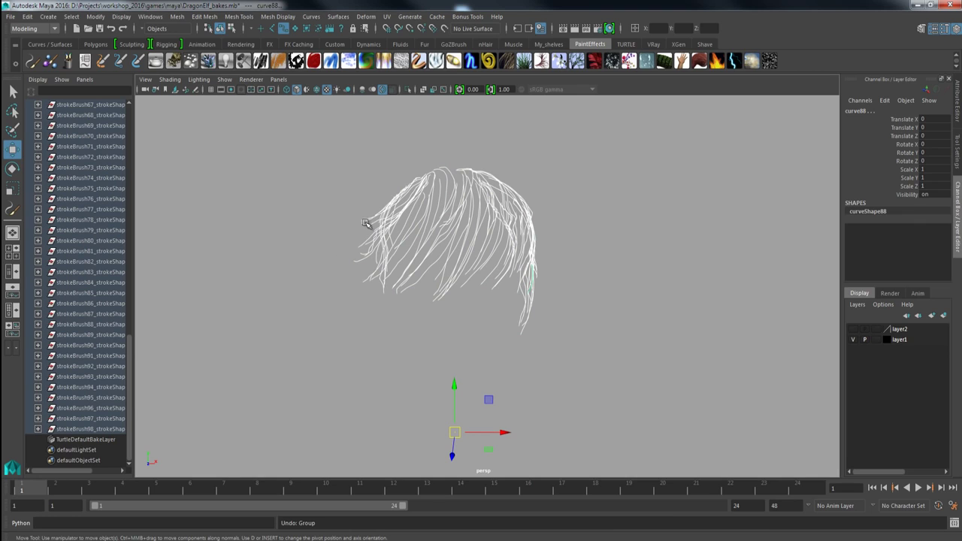
Hide the Strokes object type in the viewport and clear the selection
left_click_drag(129, 343, 126, 111)
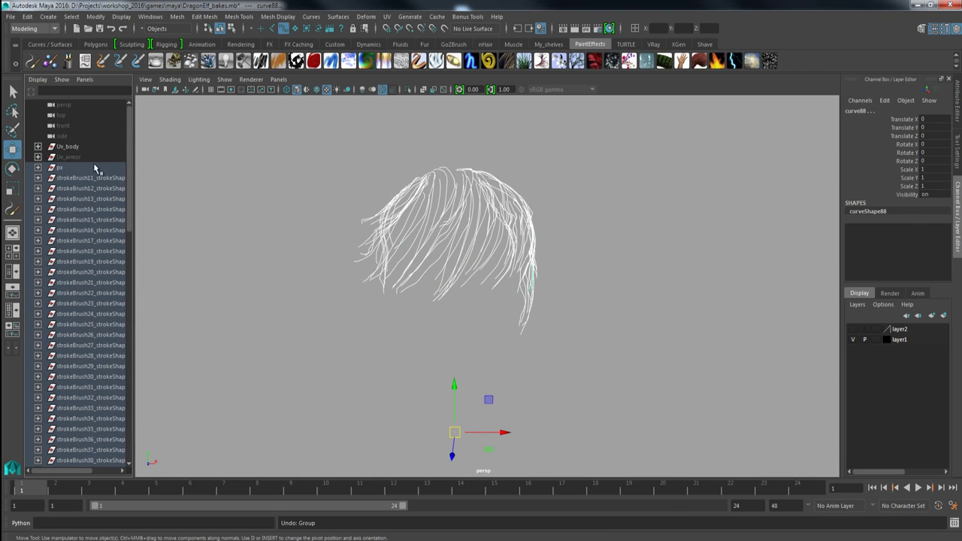
left_click(224, 79)
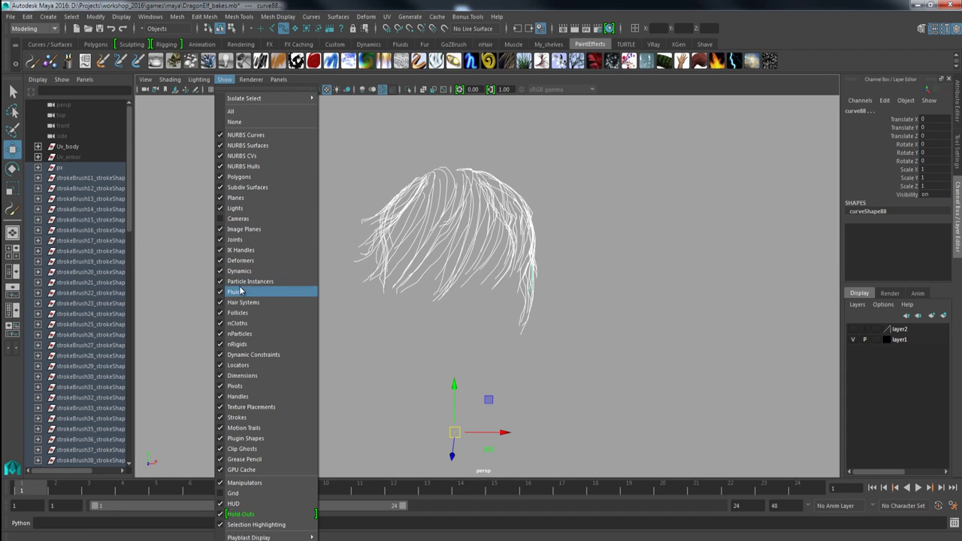
left_click(239, 418)
left_click(274, 224)
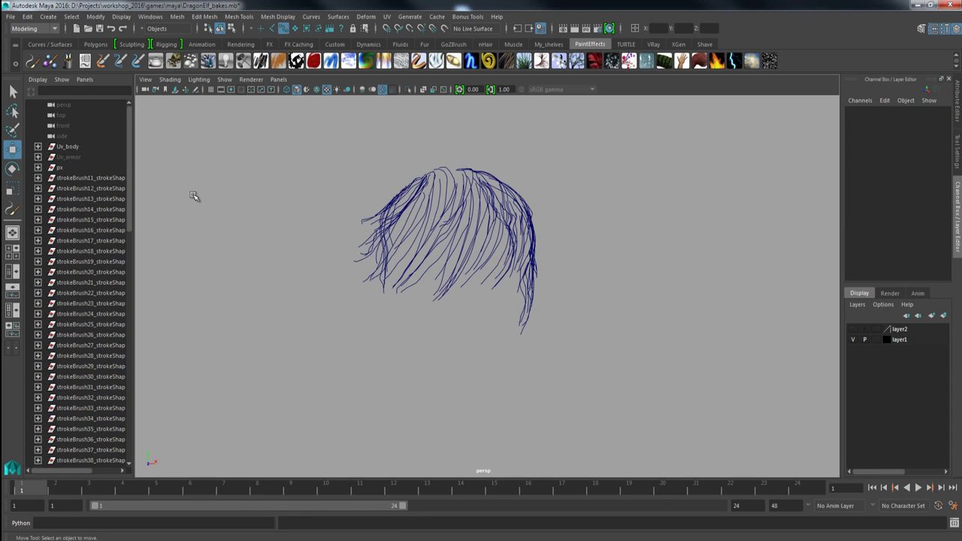
Group all the converted hair curves and rename the new group as curves
mouse_move(242, 140)
left_mouse_down()
mouse_move(260, 142)
mouse_move(584, 391)
mouse_move(534, 369)
left_mouse_up()
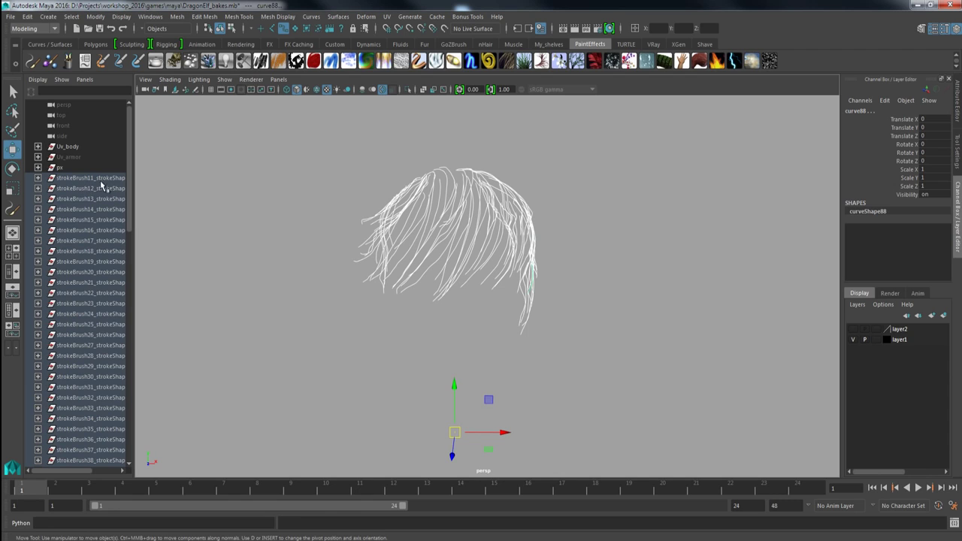
key("ctrl+g")
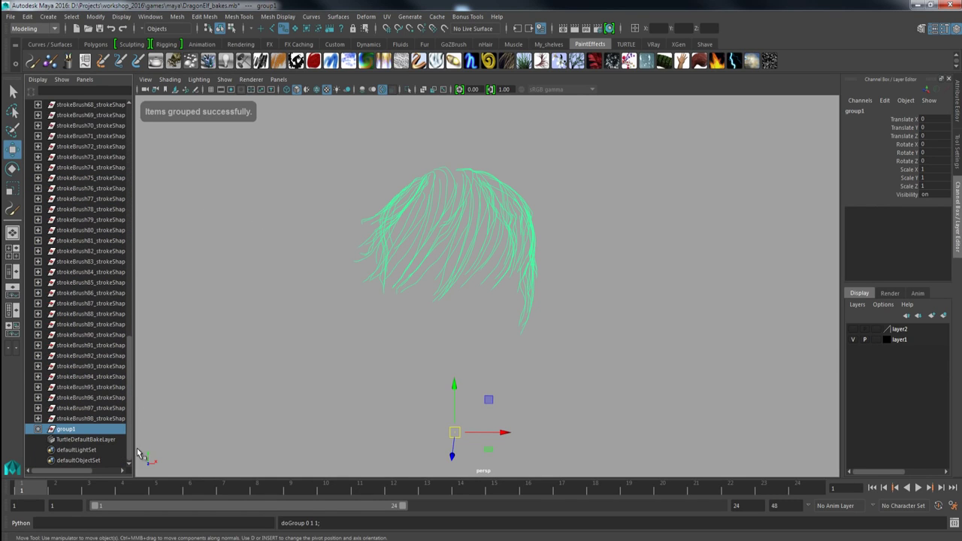
double_click(67, 429)
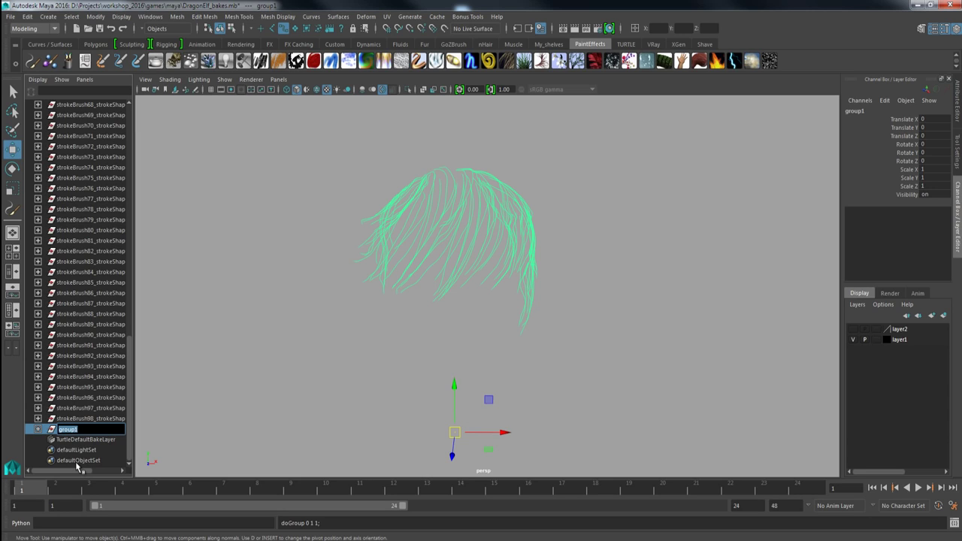
type("curves")
key("Return")
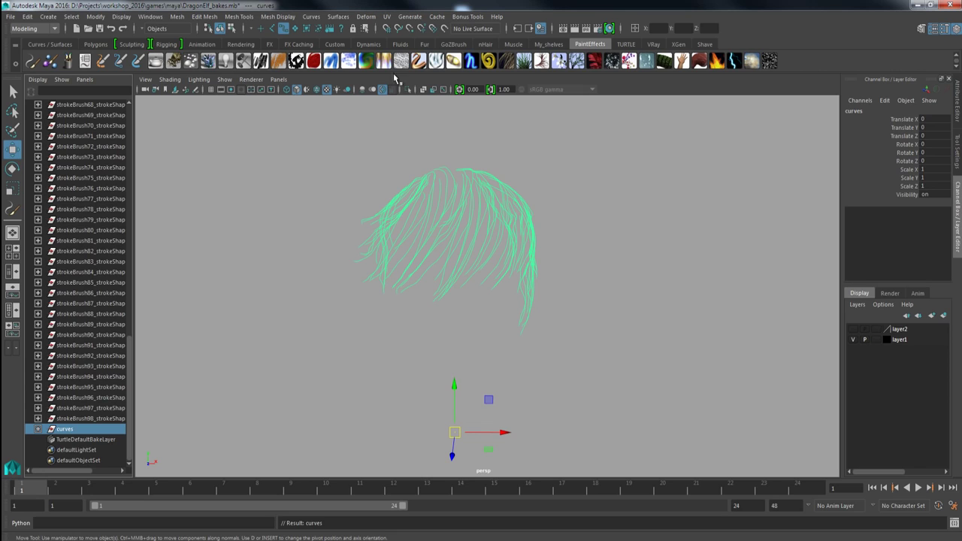
Delete the px group and all leftover strokeBrush groups, keeping the curves group, and check the remaining hair curves
left_click(547, 46)
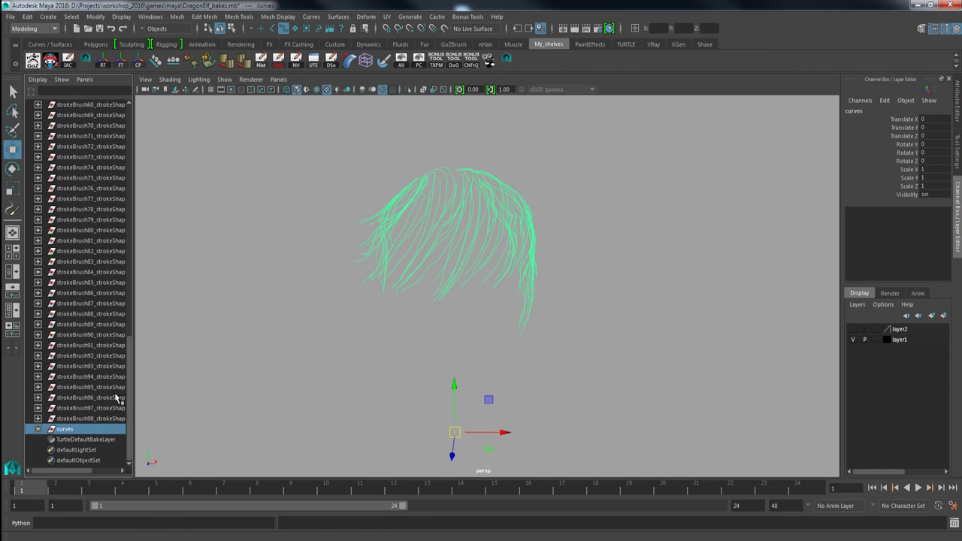
left_click(100, 419)
left_click_drag(129, 405, 118, 154)
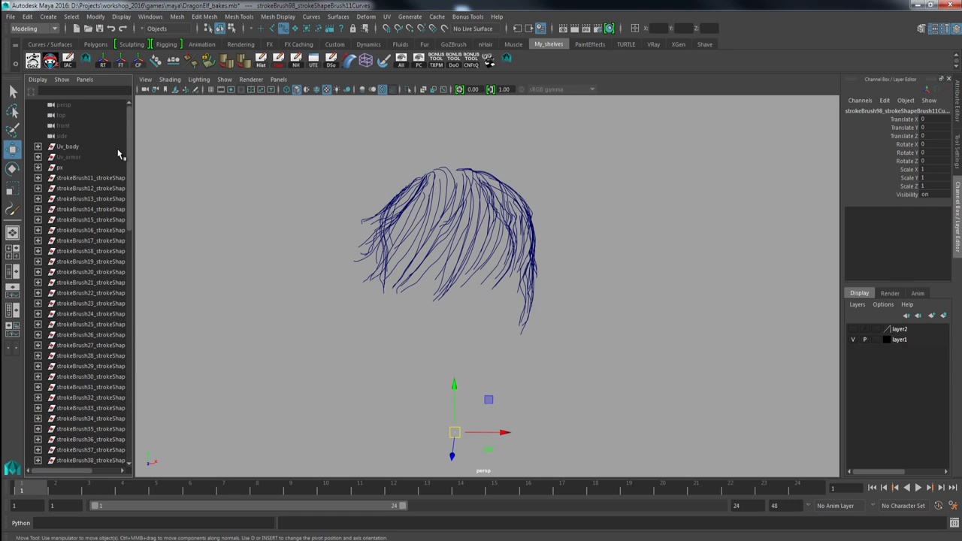
left_click(59, 168, "shift")
key("Delete")
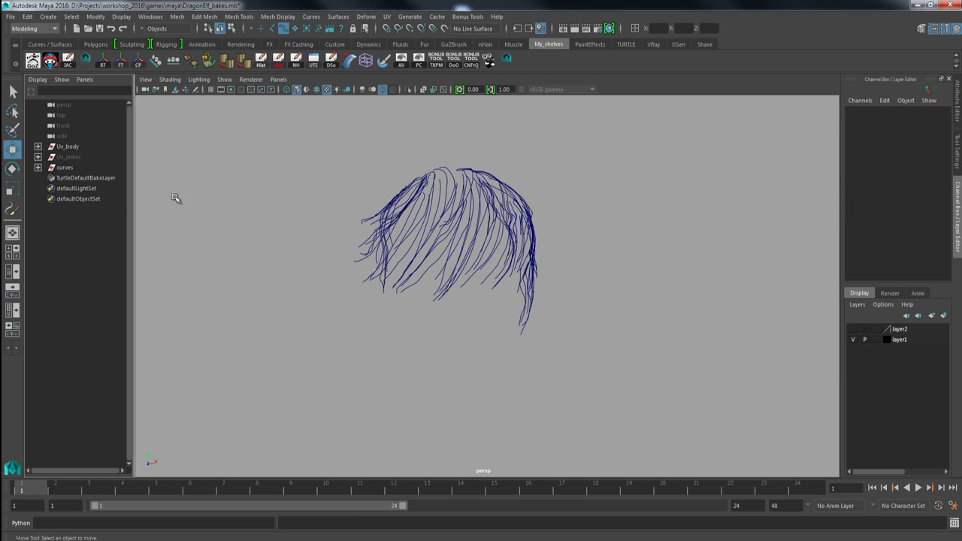
left_click_drag(289, 142, 616, 409)
mouse_move(474, 281)
left_mouse_down("alt")
mouse_move(516, 343)
mouse_move(509, 307)
mouse_move(575, 278)
mouse_move(584, 335)
mouse_move(466, 265)
left_mouse_up("alt")
left_click(576, 277)
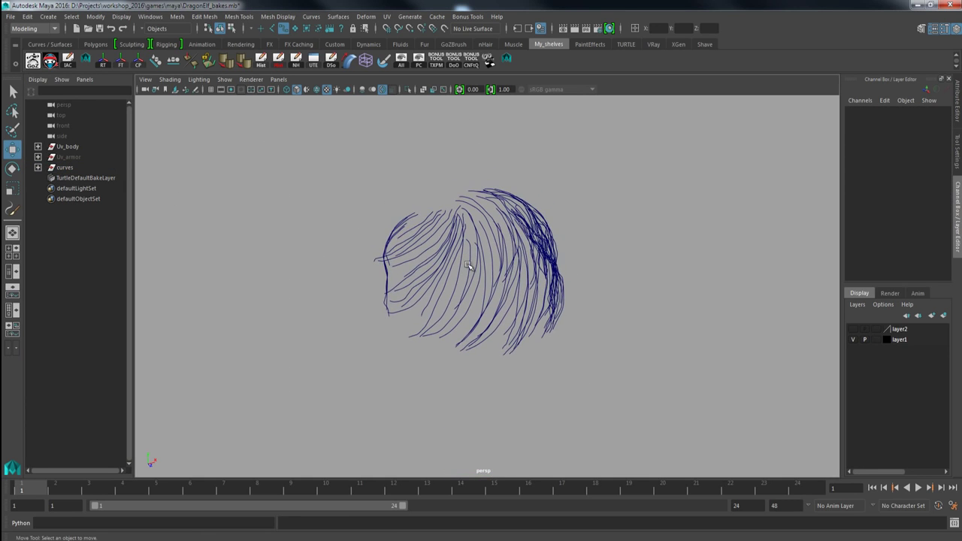
Rebuild all the hair curves uniformly with 10 spans and 3 Cubic degree, keeping the ends, and clear the selection
left_click_drag(503, 333, 432, 278, "alt")
left_click(465, 302)
left_click_drag(289, 164, 596, 418)
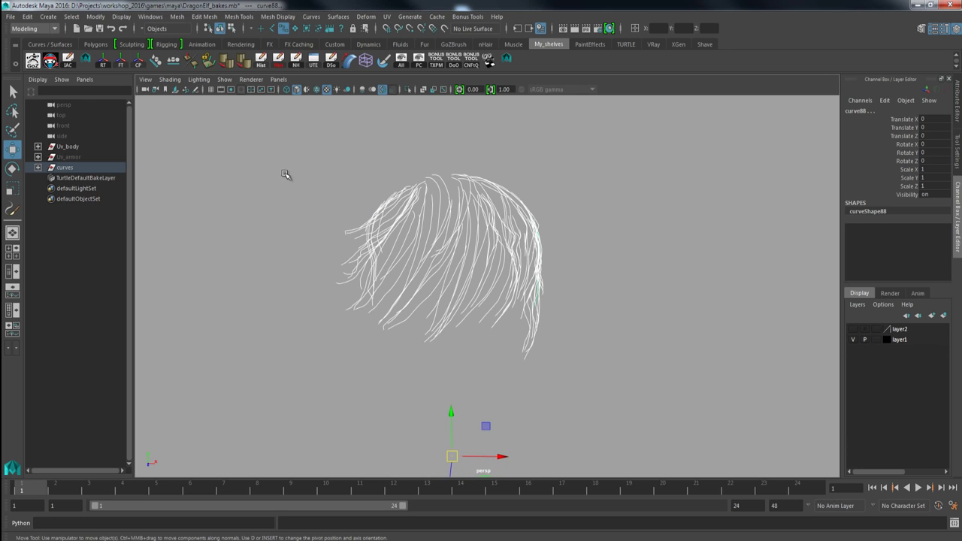
left_click(311, 21)
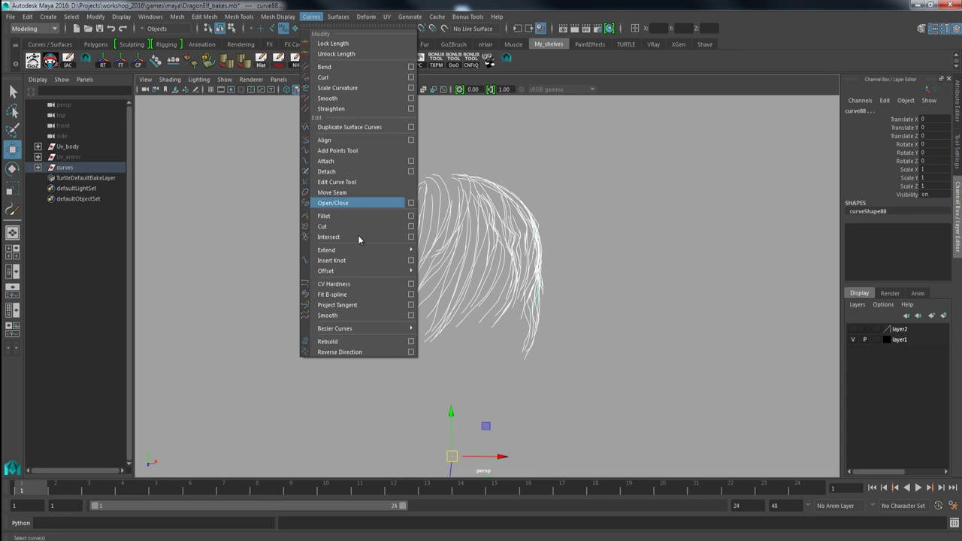
left_click(412, 342)
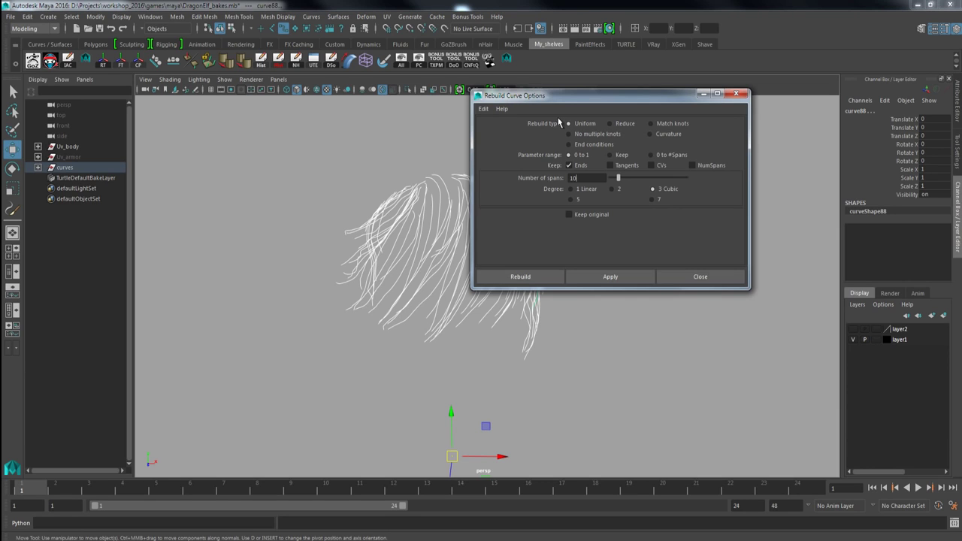
left_click_drag(554, 99, 676, 82)
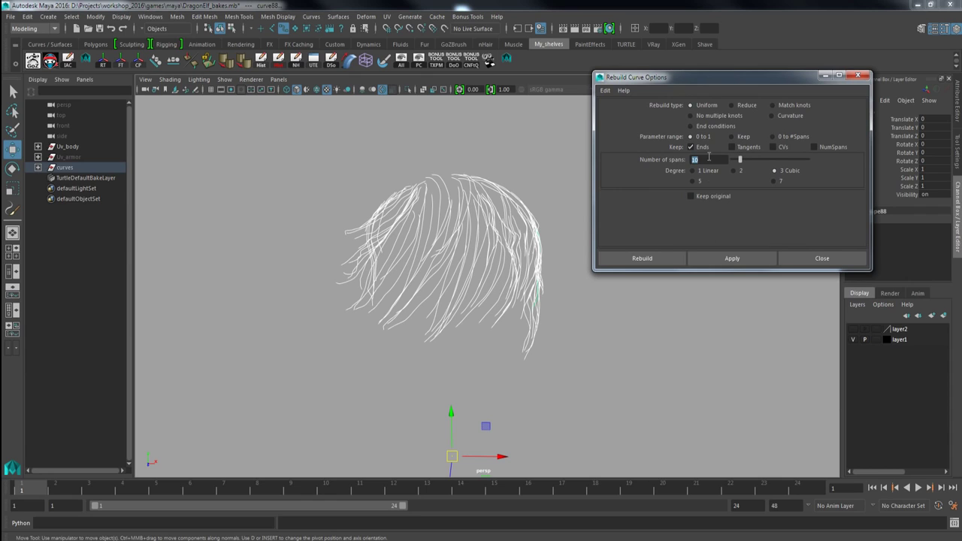
left_click(718, 259)
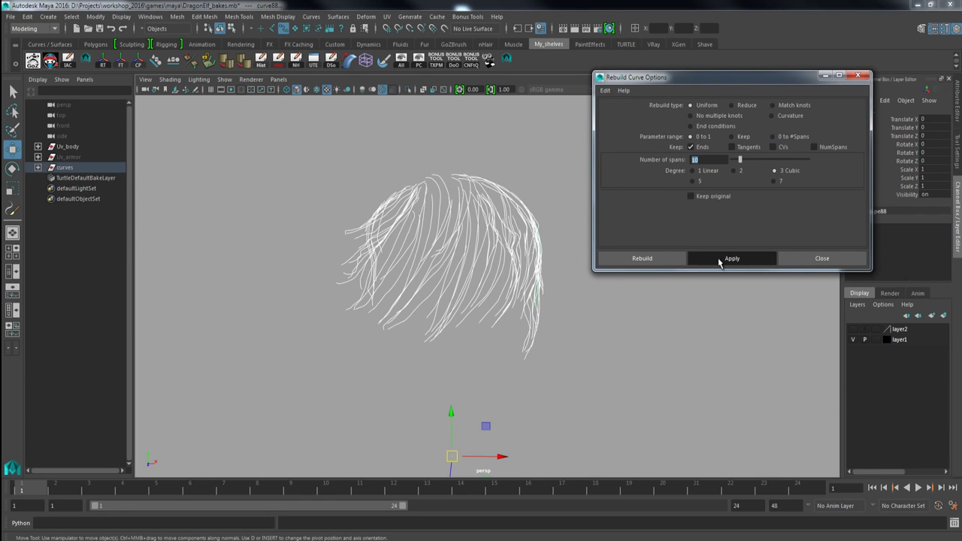
middle_click_drag(495, 346, 486, 344)
left_click_drag(487, 344, 433, 285, "alt")
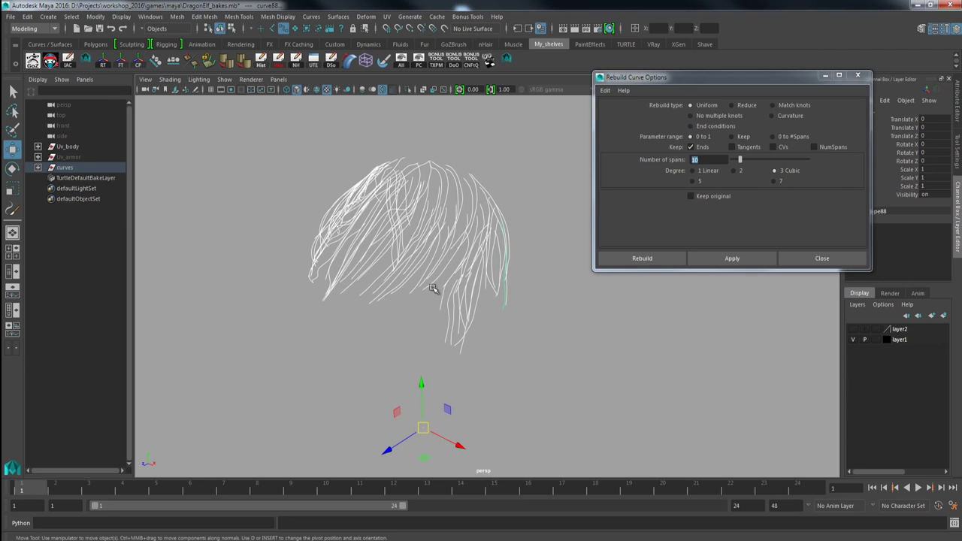
left_click(531, 198)
Inspect the control vertices of two rebuilt curves, close the Rebuild Curve options, and return to object mode
left_click_drag(478, 259, 497, 287, "alt")
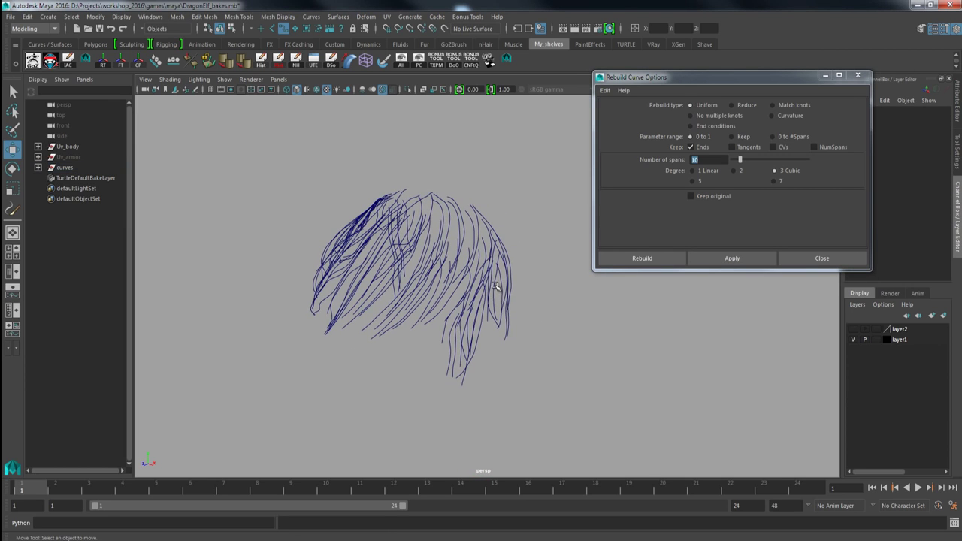
left_click(481, 225)
right_click(499, 191)
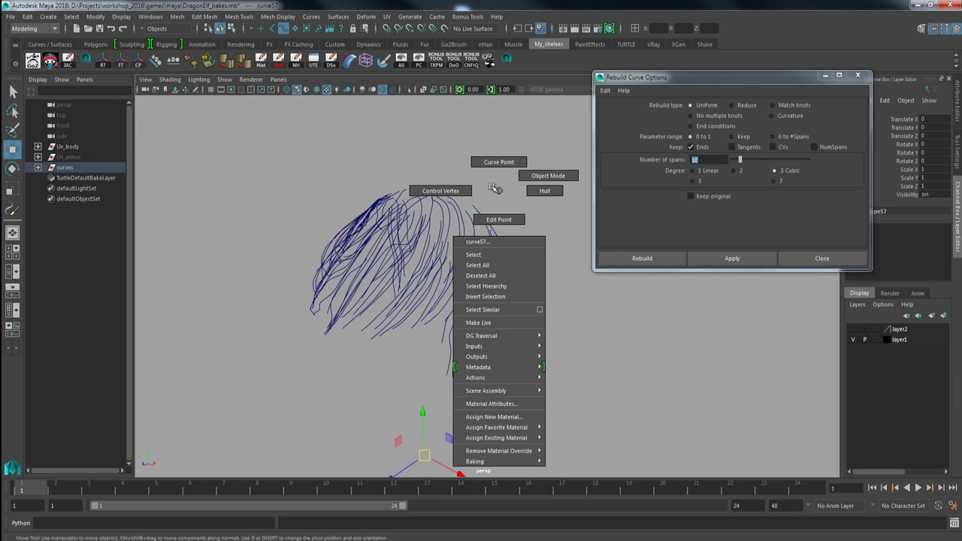
left_click(440, 190)
left_click_drag(485, 232, 473, 195, "alt")
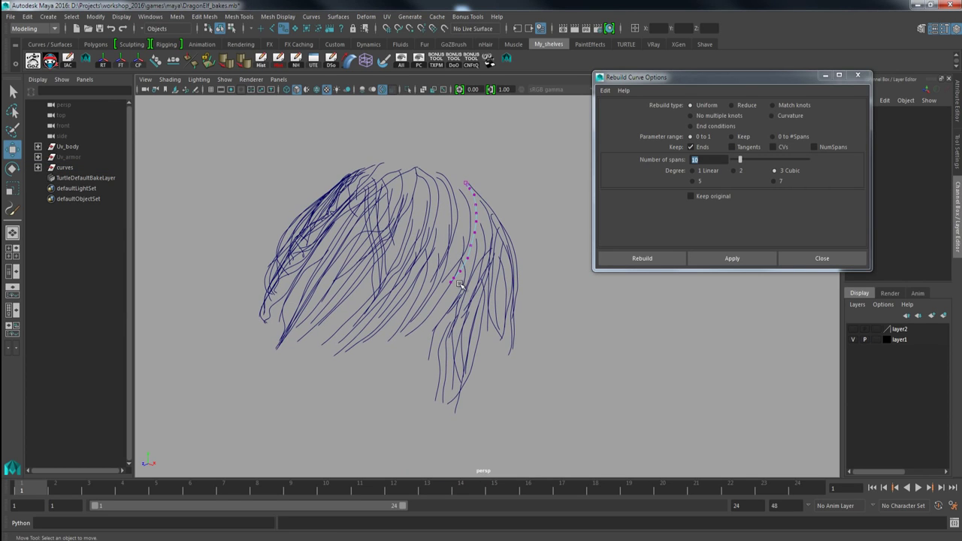
key("F8")
right_click(513, 179)
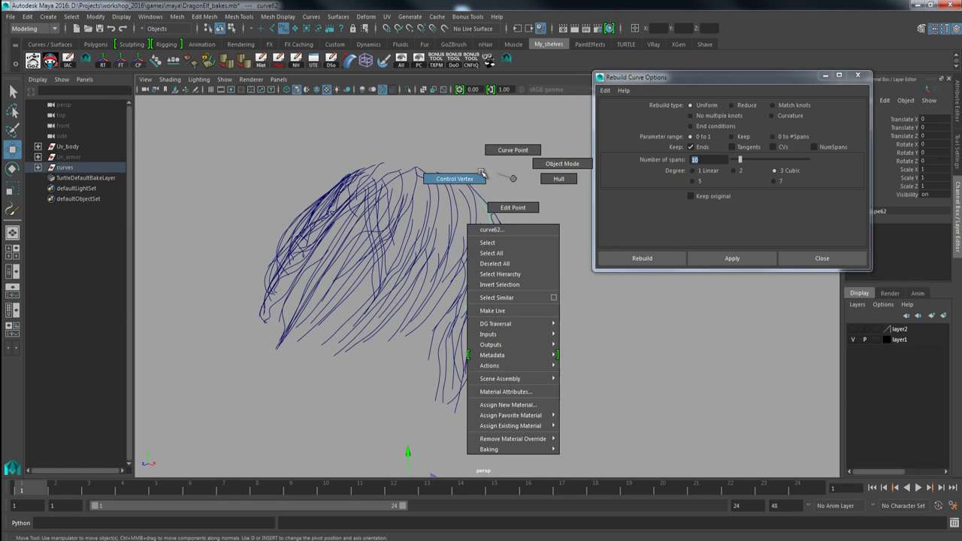
left_click(481, 173)
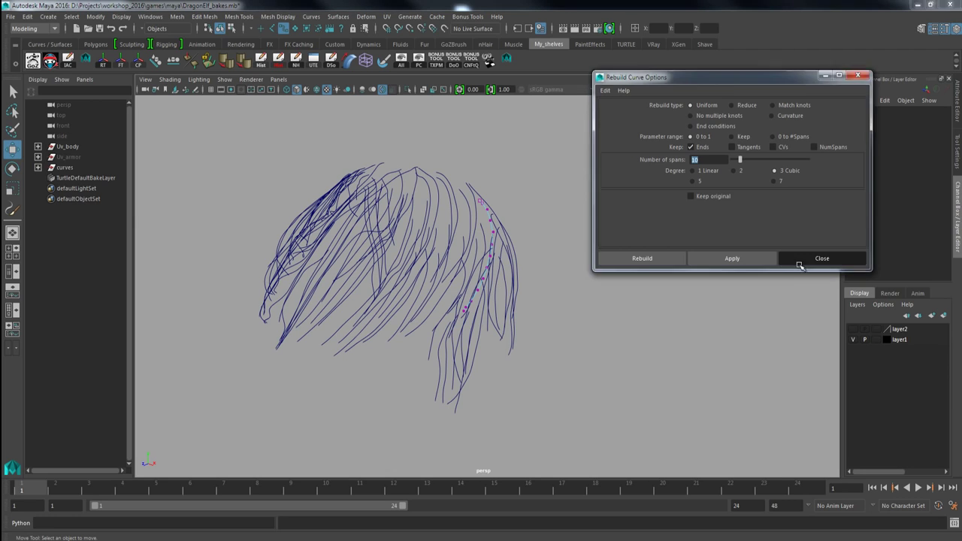
left_click(800, 265)
right_click(489, 219)
left_click(513, 205)
Unhide the hidden scene objects and turn off the visibility of layer1 so only the hair curves are shown
right_click_drag(520, 252, 492, 223, "alt")
left_click_drag(492, 224, 661, 233, "alt")
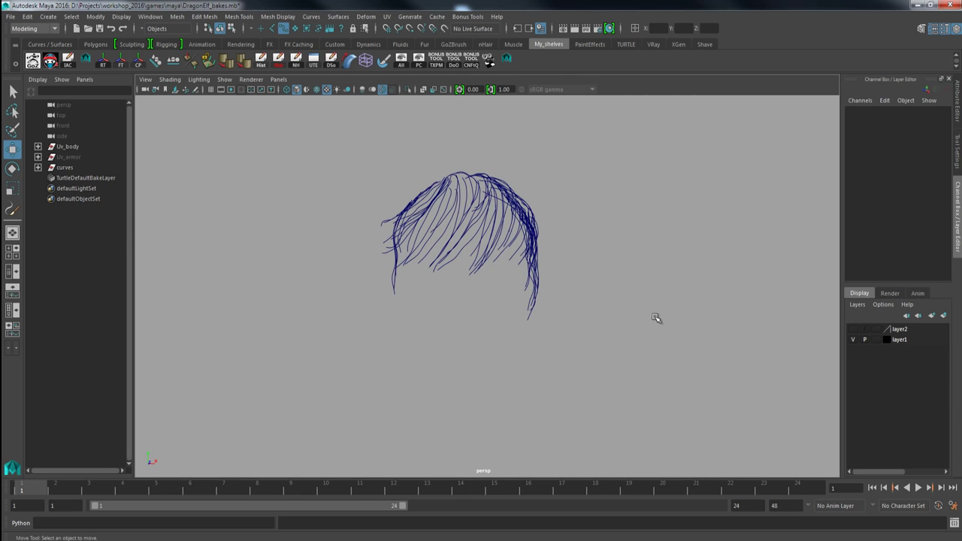
key("ctrl+shift+h")
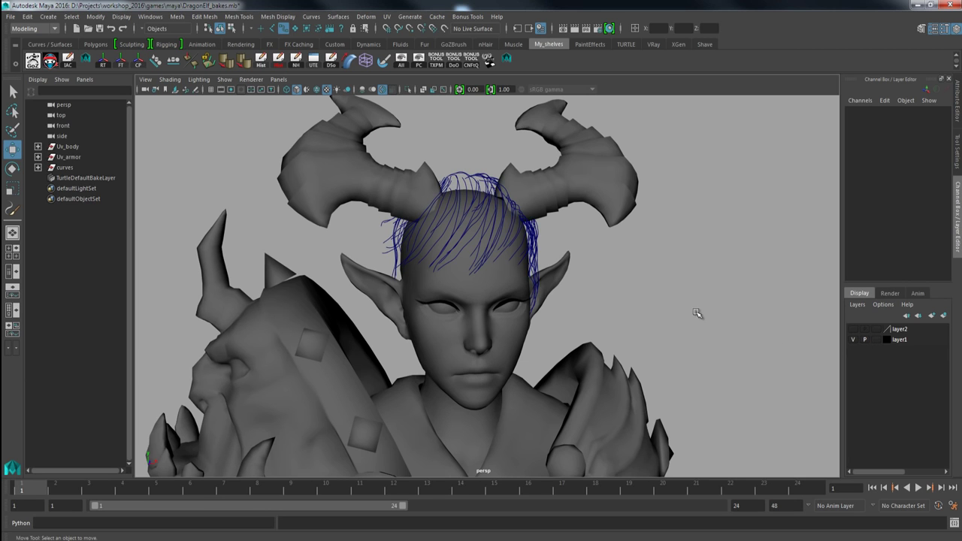
scroll(646, 279, "down", 1)
mouse_move(637, 269)
left_mouse_down("alt")
mouse_move(593, 264)
mouse_move(627, 269)
left_mouse_up("alt")
right_click_drag(600, 273, 638, 320, "alt")
left_click(852, 339)
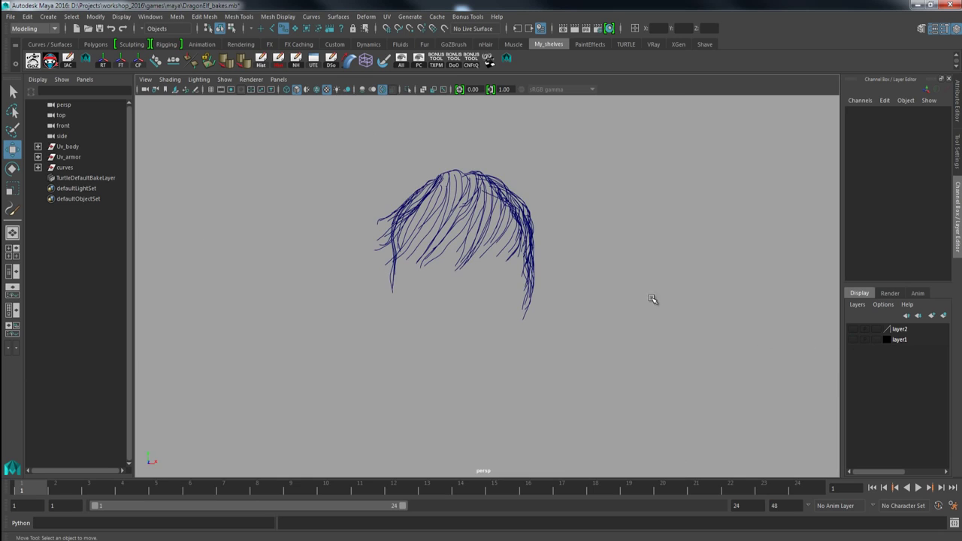
Enable all object types for selection and select all the hair curves in the viewport
right_click(254, 30)
left_click(265, 34)
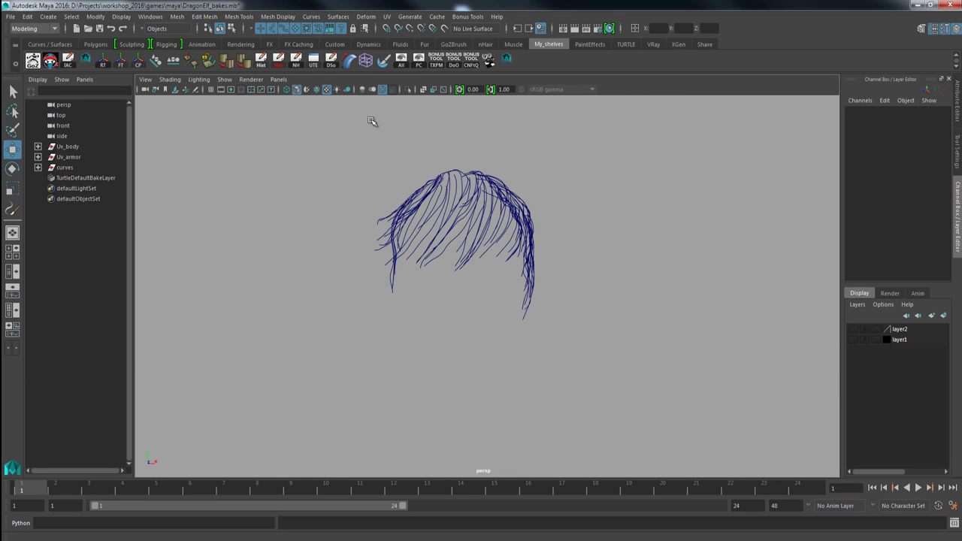
left_click_drag(360, 148, 568, 380)
middle_click_drag(476, 309, 453, 302, "alt")
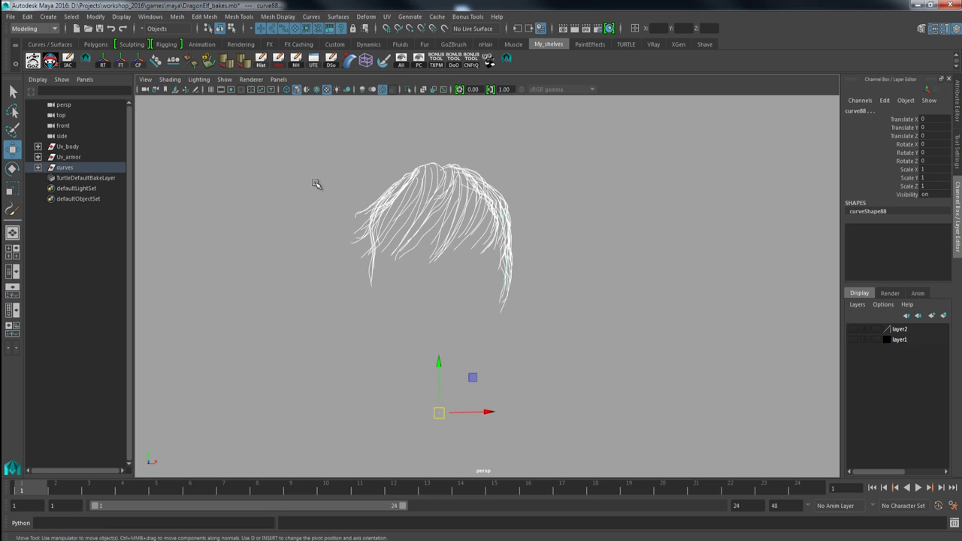
Switch to the FX menu set and keep the nHair commands open in a floating window beside the curves
left_click(40, 30)
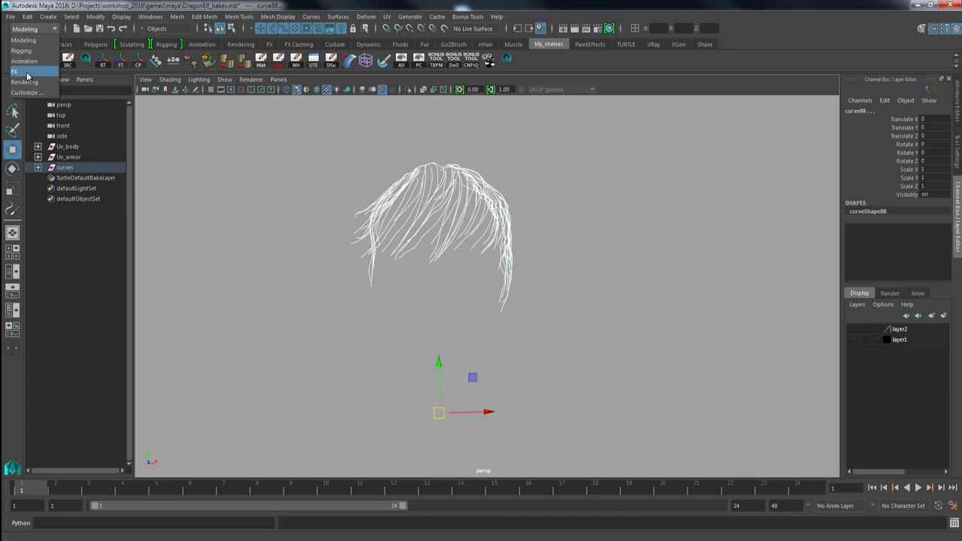
left_click(25, 72)
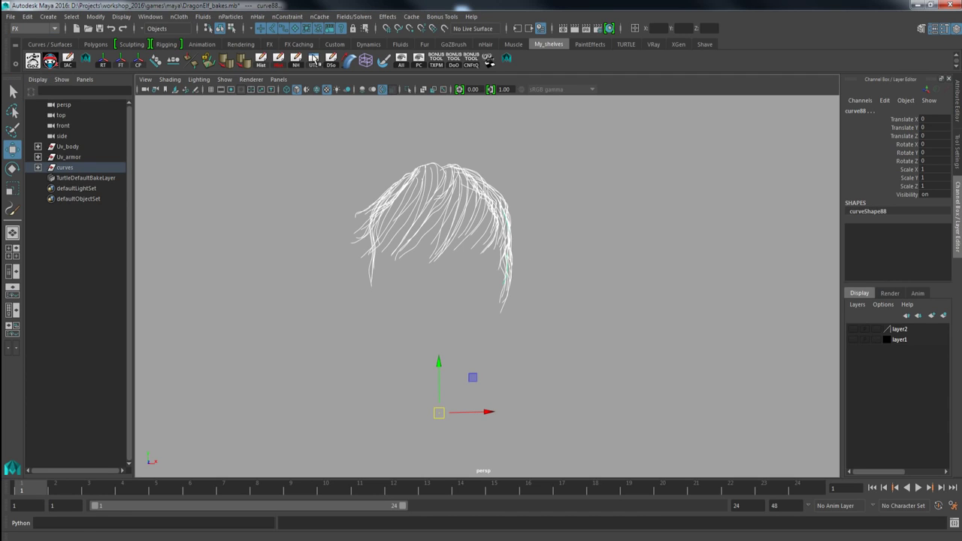
left_click(258, 17)
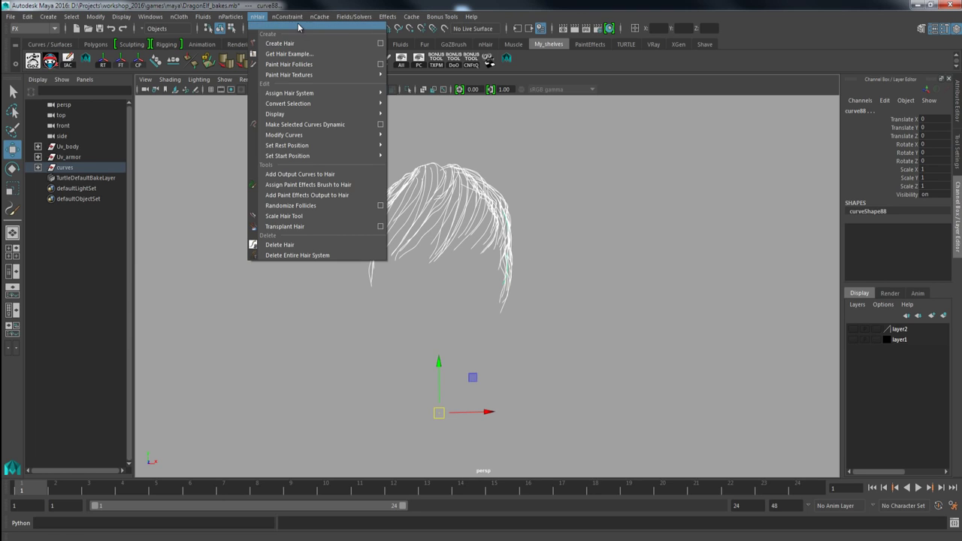
left_click(301, 27)
left_click_drag(302, 18, 672, 128)
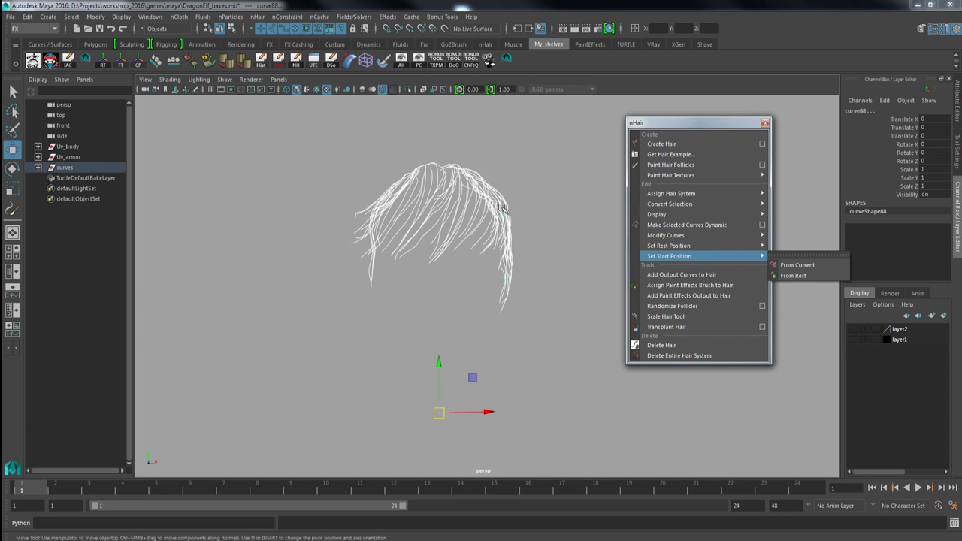
middle_click_drag(537, 260, 543, 269, "alt")
mouse_move(544, 269)
left_mouse_down("alt")
mouse_move(509, 279)
mouse_move(526, 279)
mouse_move(515, 258)
mouse_move(534, 254)
left_mouse_up("alt")
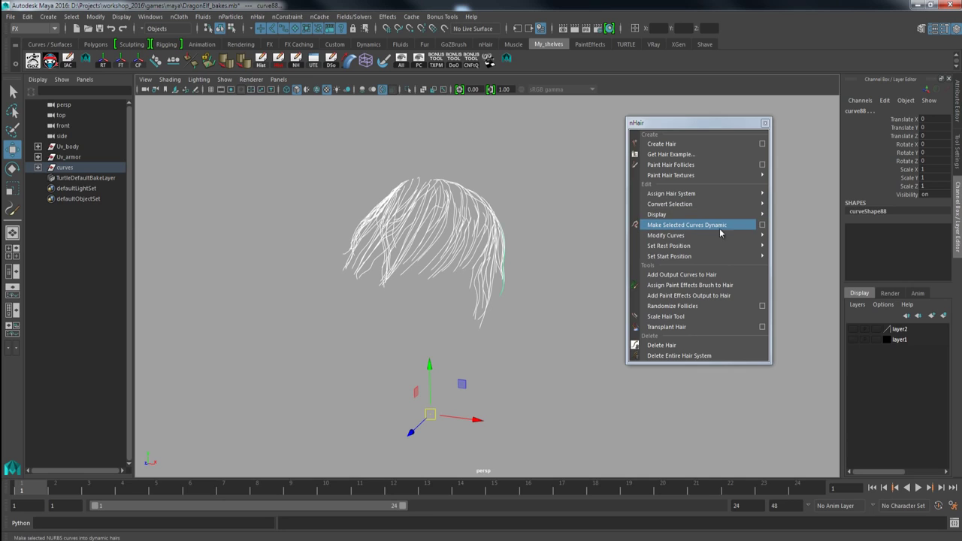
Make the selected curves dynamic with NURBS curves output and Exact shape match enabled
left_click(762, 225)
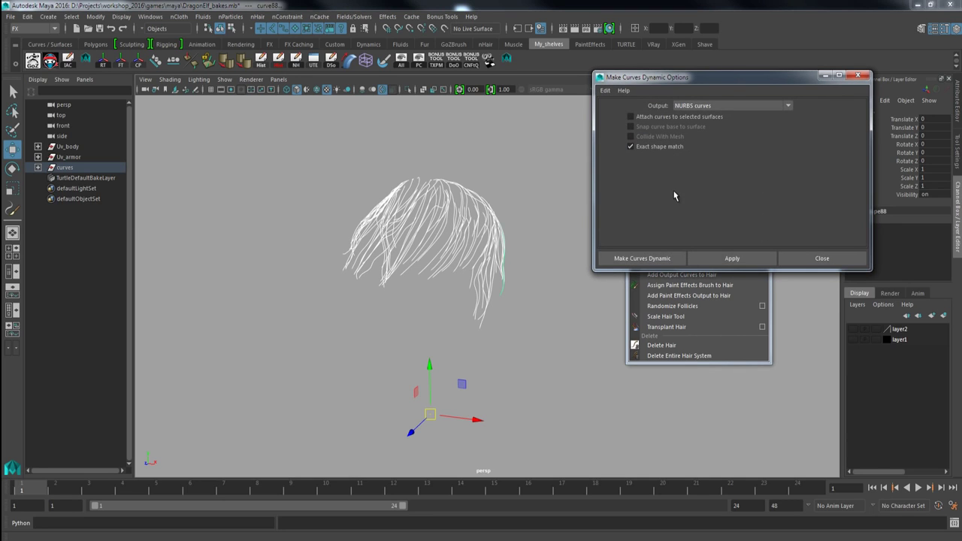
left_click(605, 90)
left_click(631, 114)
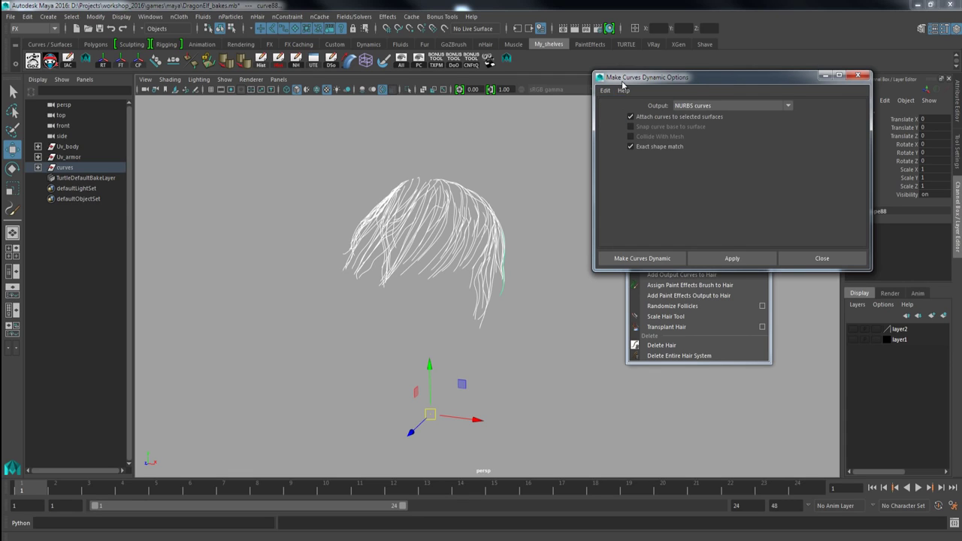
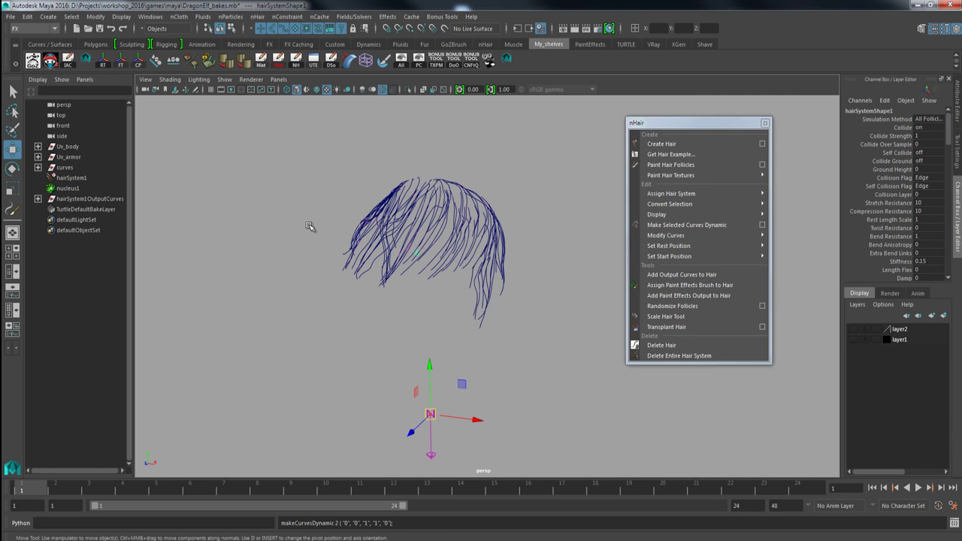
Play the hair simulation, stop it, return to frame 1, and examine the output curves
left_click_drag(479, 180, 500, 173, "alt")
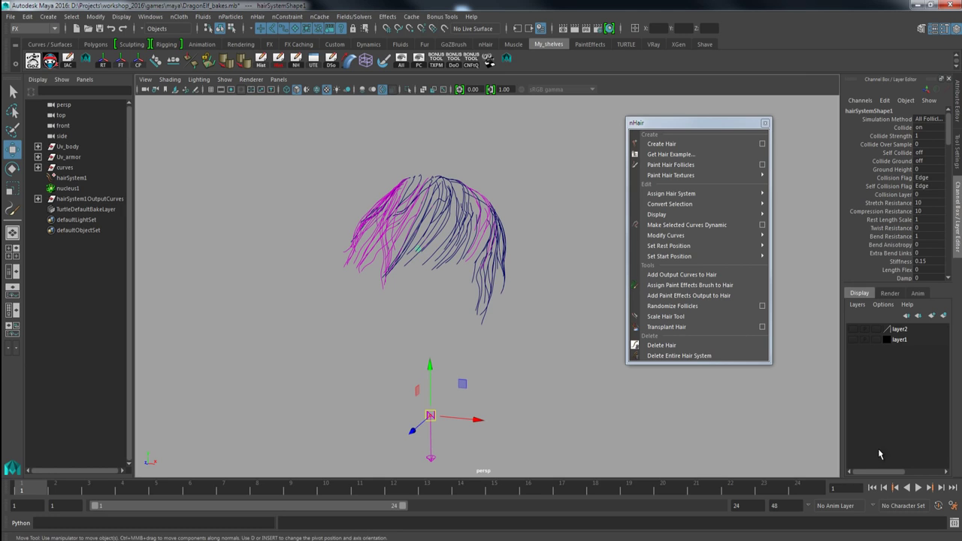
left_click(916, 488)
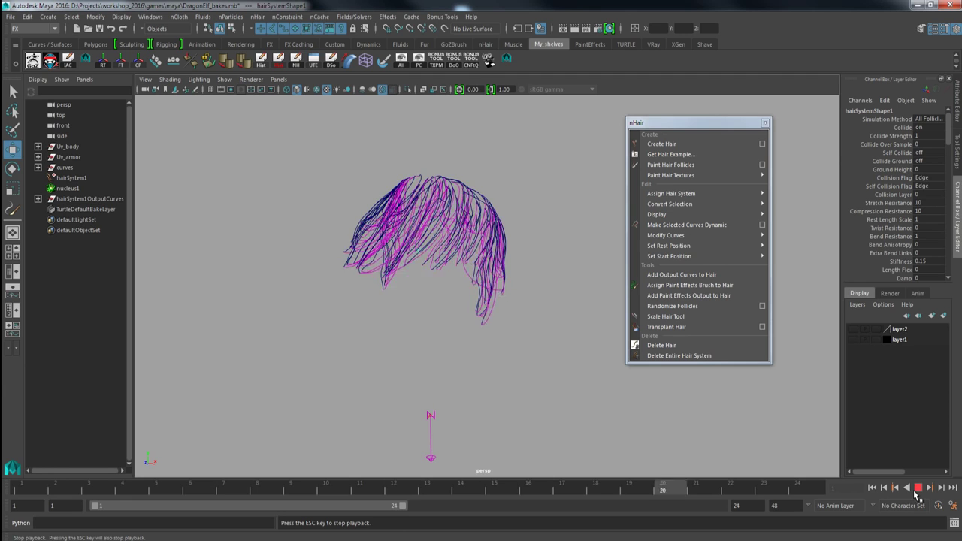
left_click(916, 490)
left_click(873, 489)
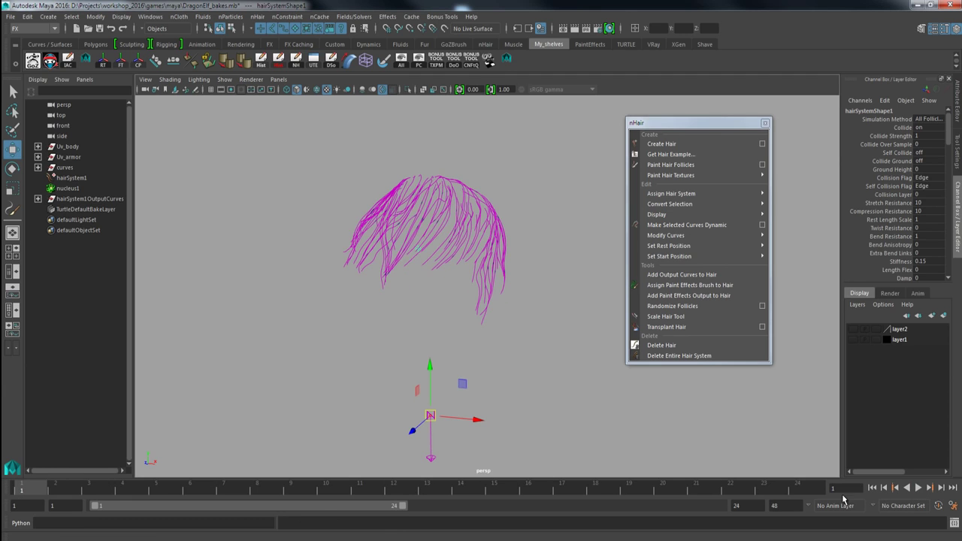
left_click_drag(429, 286, 460, 215, "alt")
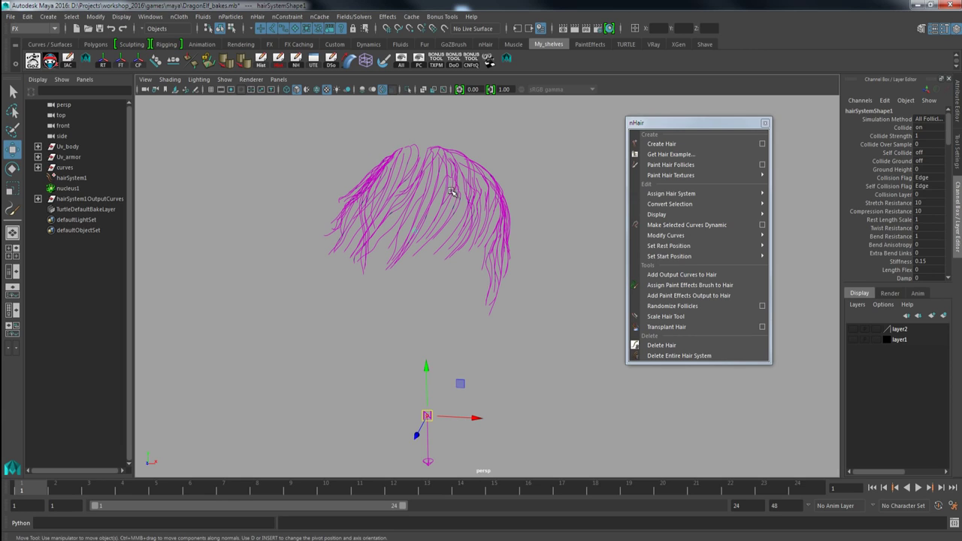
left_click_drag(450, 200, 451, 204, "alt")
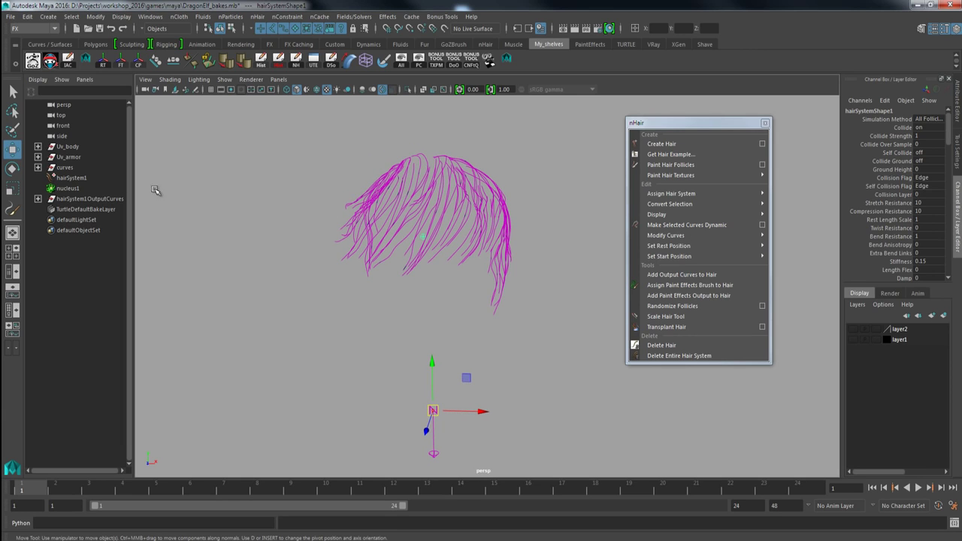
Assign the Paint Effects brush to hairSystem1, close the floating nHair window, and check the resulting hair
left_click(70, 178)
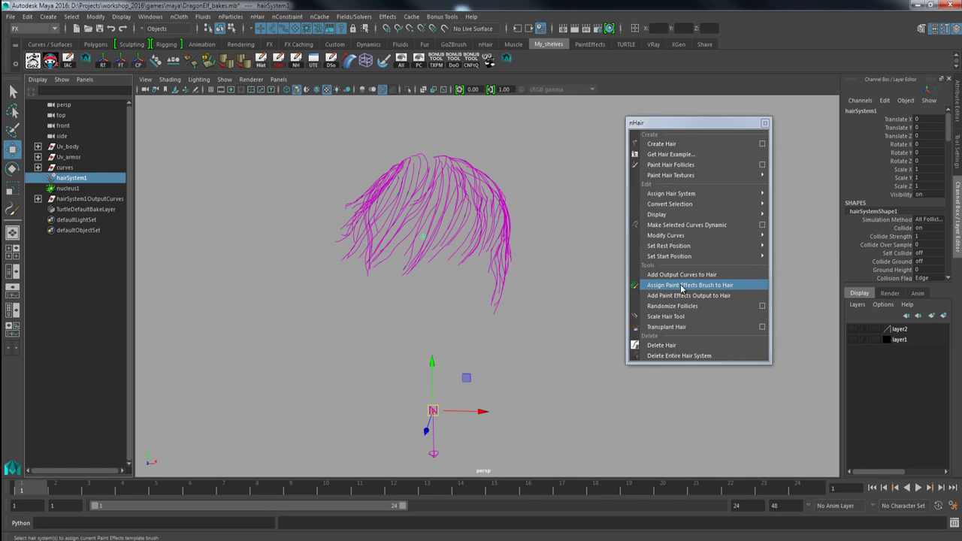
left_click(682, 286)
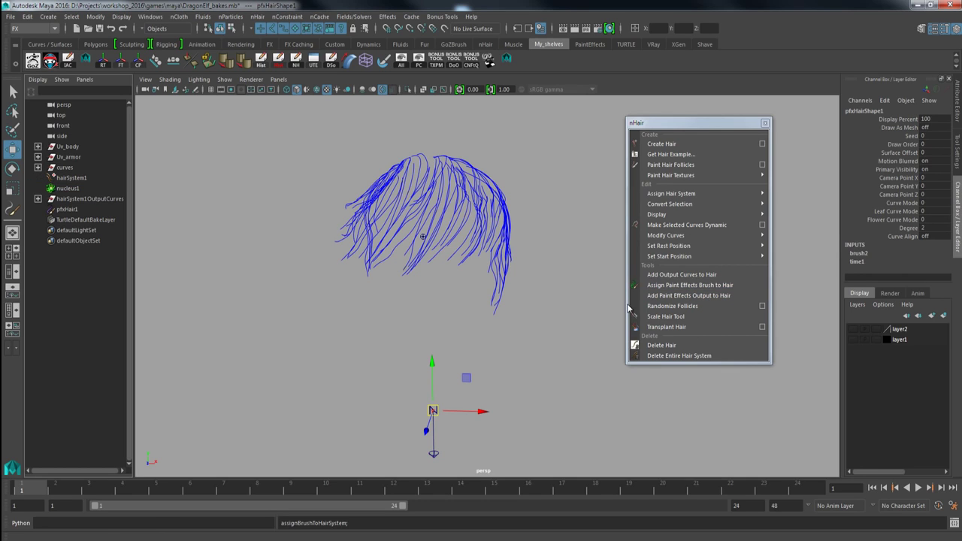
left_click(765, 123)
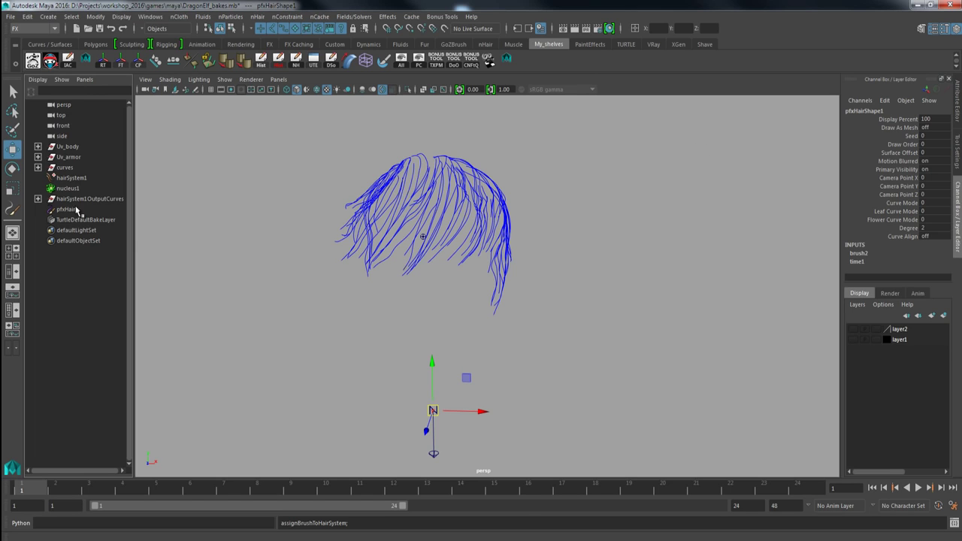
left_click_drag(329, 265, 347, 302, "alt")
right_click_drag(346, 302, 389, 337, "alt")
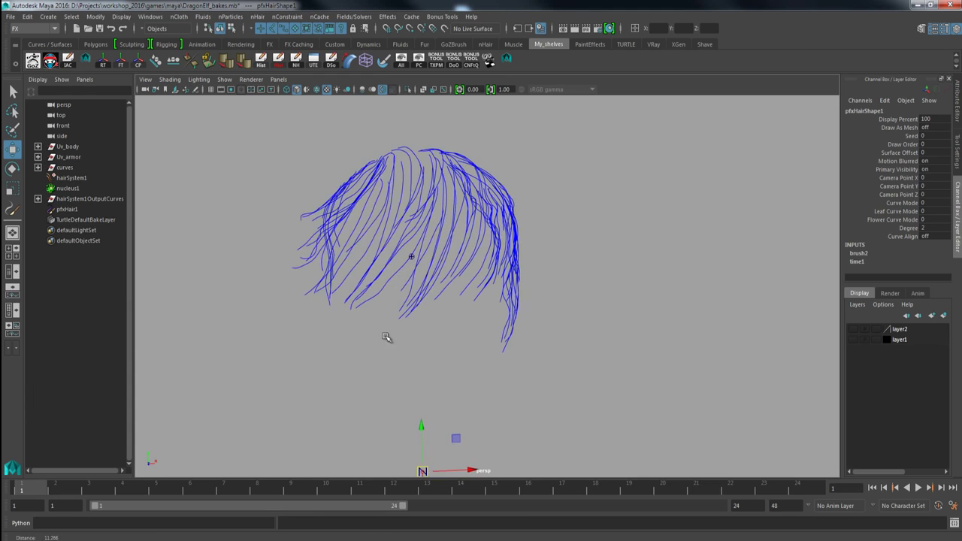
middle_click_drag(293, 281, 294, 284, "alt")
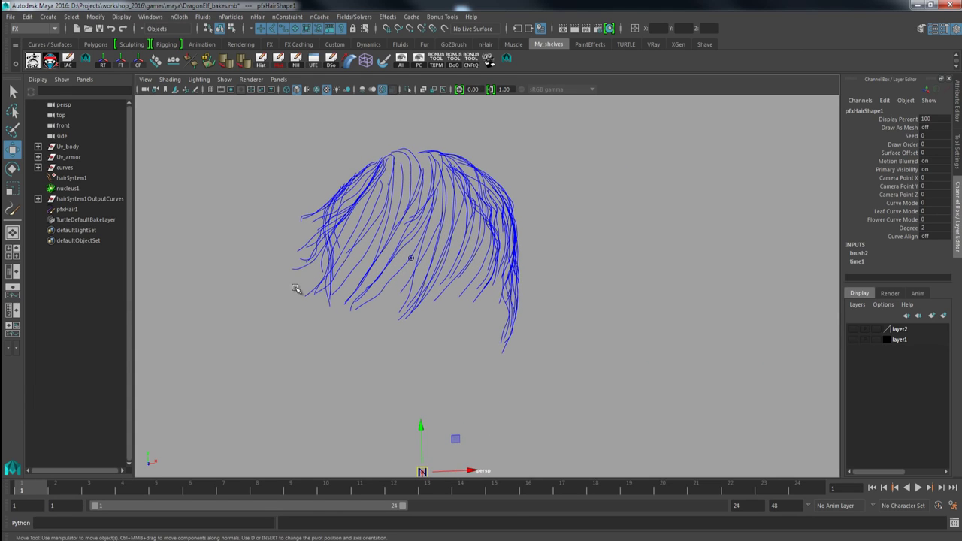
left_click_drag(266, 238, 243, 238, "alt")
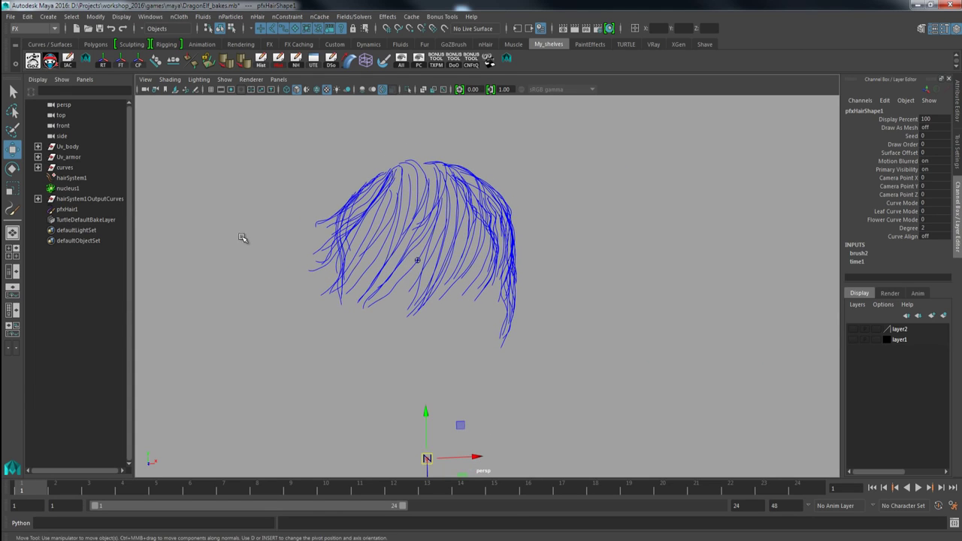
In hairSystem1's Clump and Hair Shape attributes, set Hairs Per Clump to 18 and Clump Width to 0.325
left_click(72, 178)
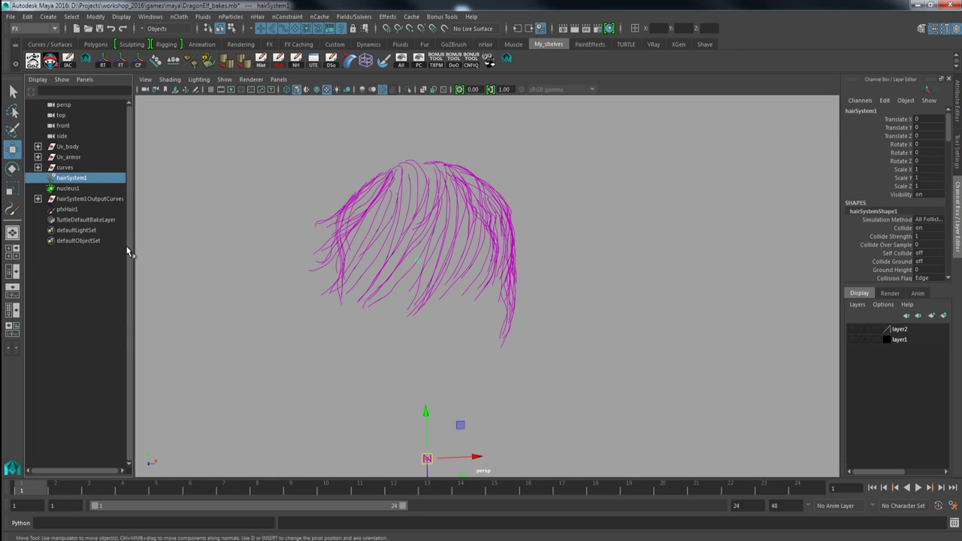
key("ctrl+a")
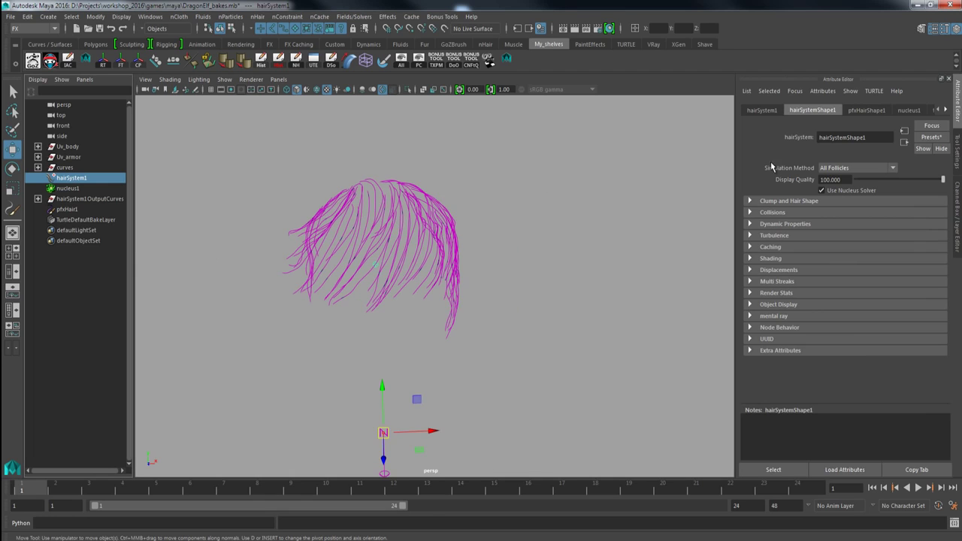
left_click(762, 203)
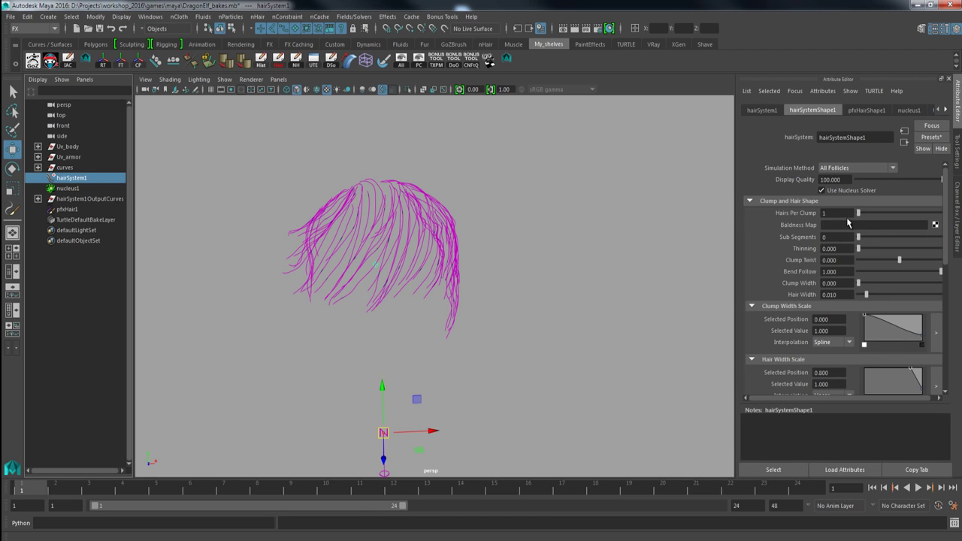
middle_click_drag(486, 288, 511, 295, "alt")
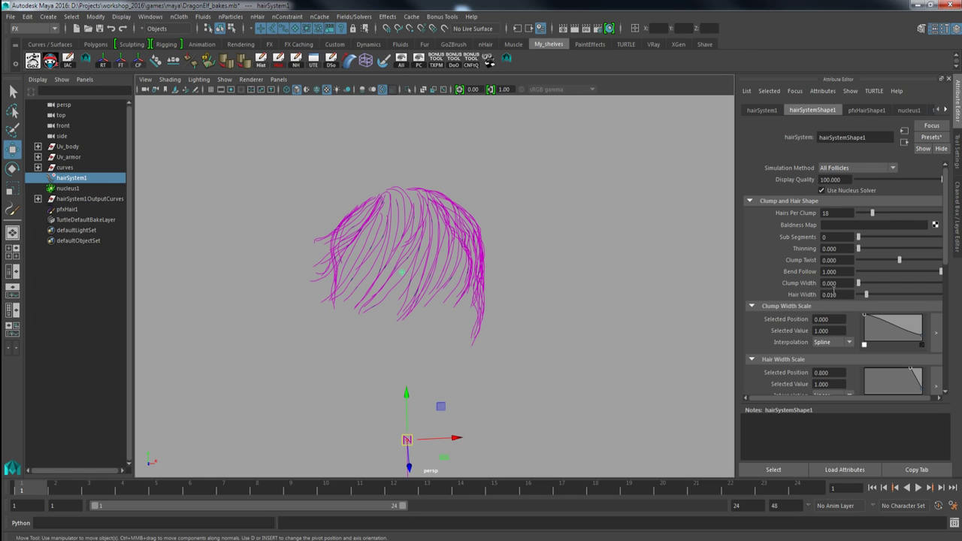
left_click_drag(860, 286, 885, 286)
right_click_drag(651, 329, 662, 329, "alt")
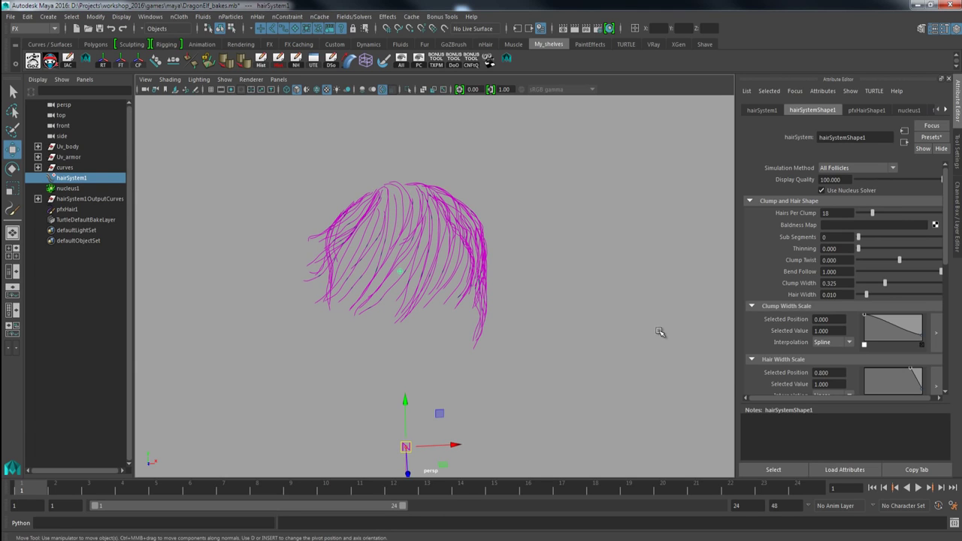
Enable the display of Strokes in the perspective view, keeping hairSystem1 selected with its attributes shown
left_click(224, 79)
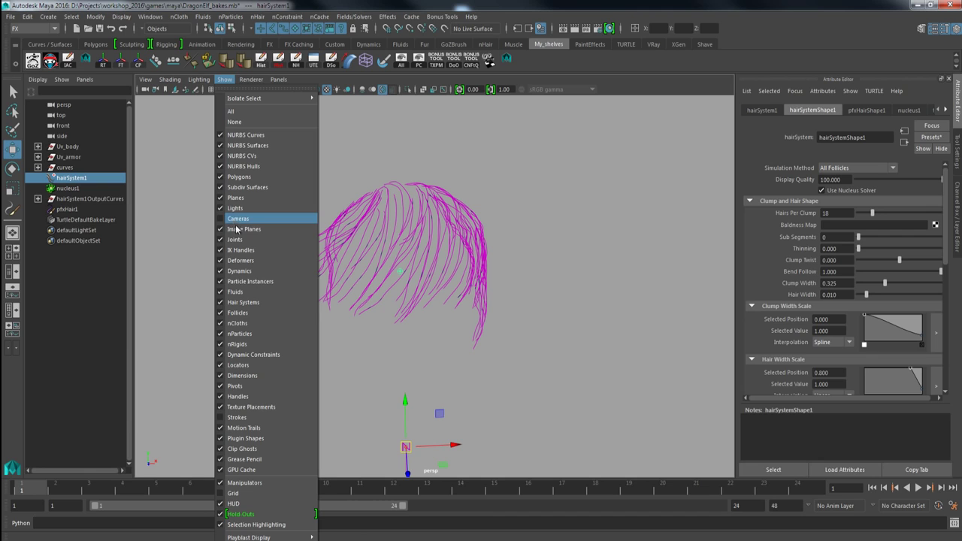
left_click(239, 418)
left_click(232, 99)
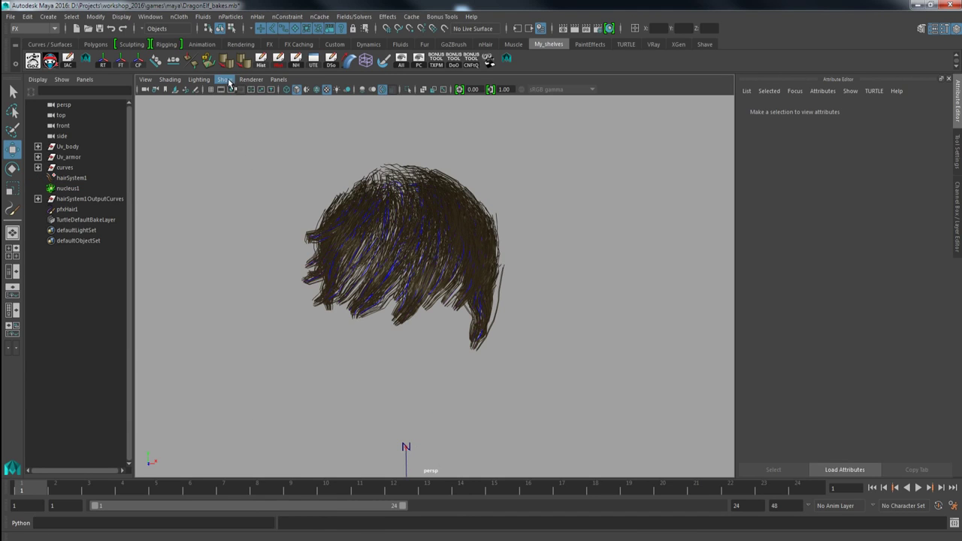
left_click(225, 80)
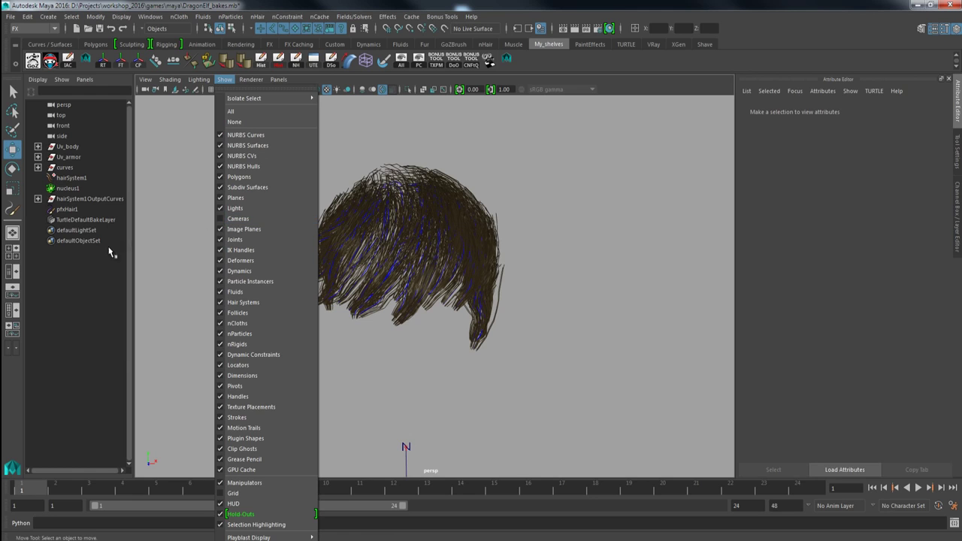
left_click(73, 178)
left_click(607, 318)
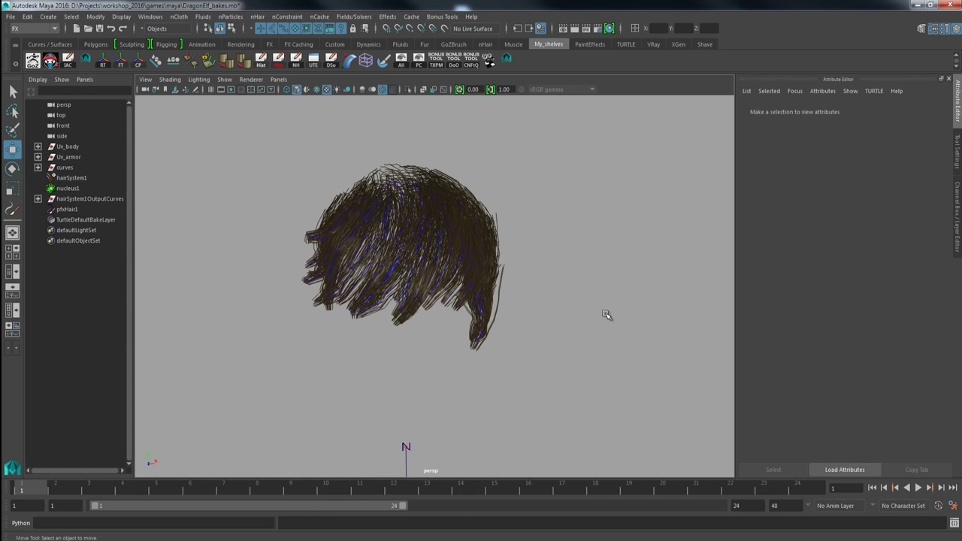
key("ctrl+z")
middle_click_drag(594, 281, 618, 288, "alt")
left_click_drag(617, 288, 613, 288, "alt")
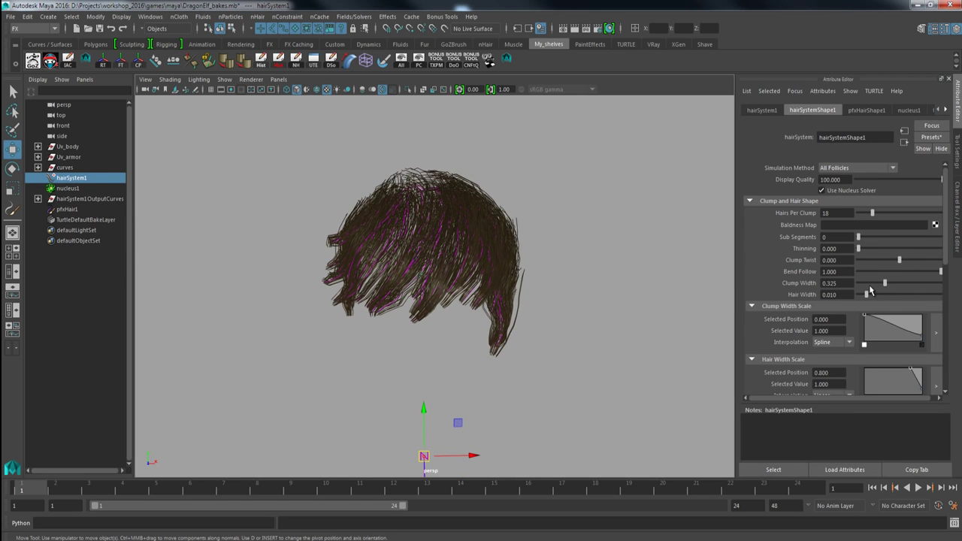
Adjust hairSystem1's Hairs Per Clump to 25 and Clump Width to 0.307
mouse_move(884, 284)
left_mouse_down()
mouse_move(865, 291)
mouse_move(869, 278)
left_mouse_up()
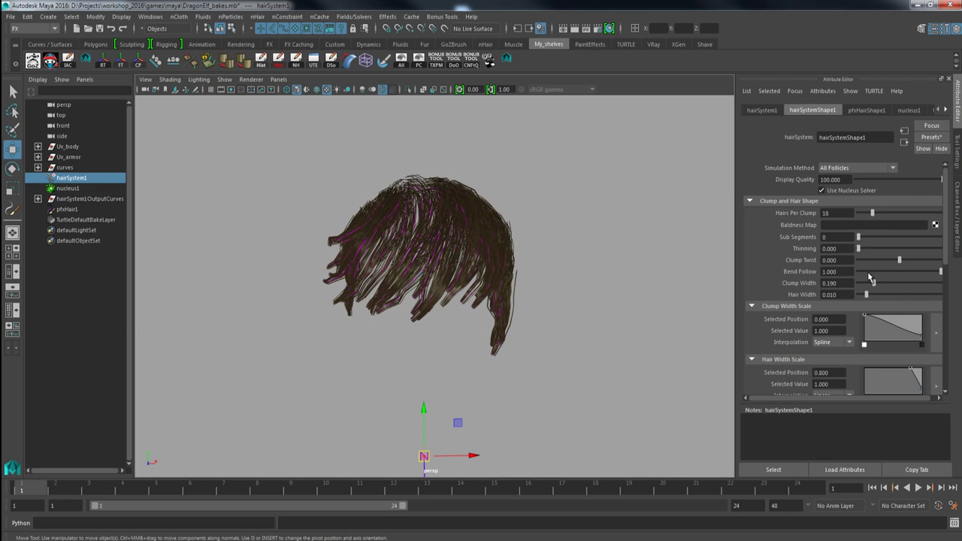
mouse_move(872, 217)
left_mouse_down()
mouse_move(861, 217)
mouse_move(870, 217)
left_mouse_up()
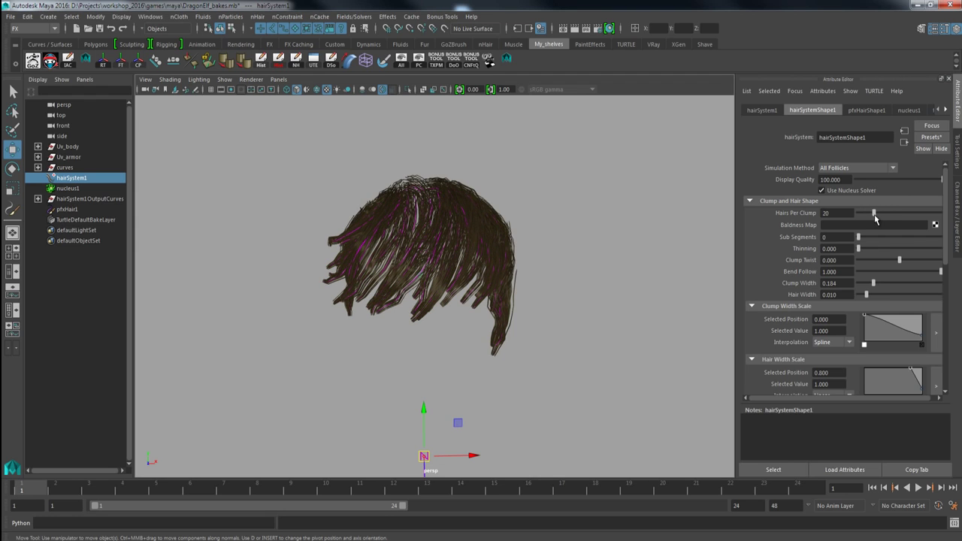
mouse_move(872, 284)
left_mouse_down()
mouse_move(887, 287)
mouse_move(862, 290)
mouse_move(884, 286)
left_mouse_up()
mouse_move(634, 314)
left_mouse_down("alt")
mouse_move(552, 315)
mouse_move(643, 320)
left_mouse_up("alt")
right_click_drag(643, 321, 689, 323, "alt")
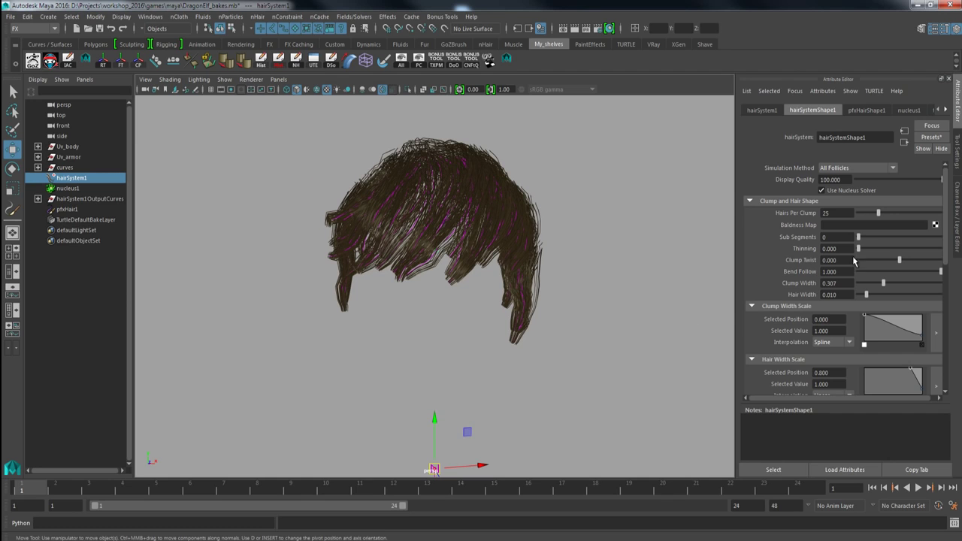
Set the hair system's Thinning to 0.282 and check the hair tips from several angles
left_click_drag(861, 254, 881, 258)
left_click_drag(553, 296, 513, 217, "alt")
left_click_drag(499, 289, 454, 245, "alt")
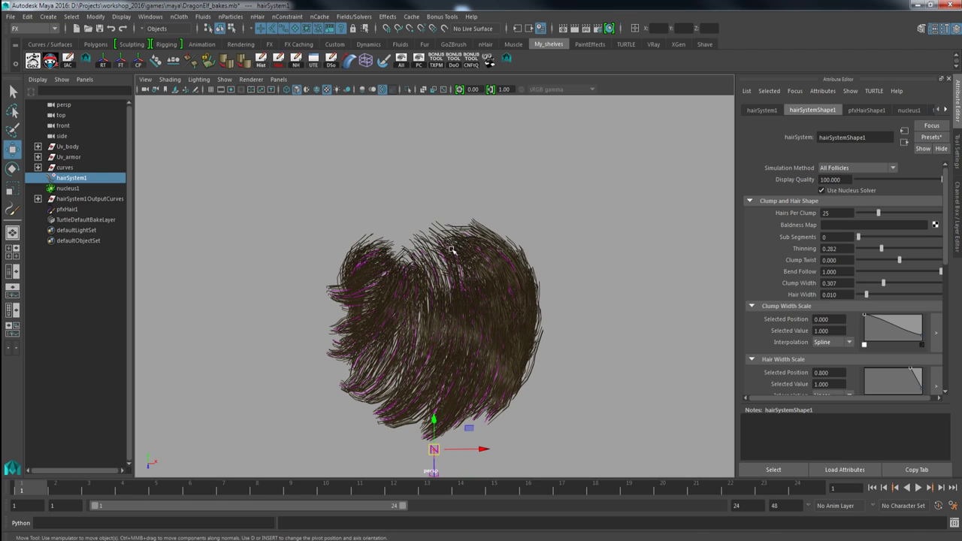
left_click_drag(471, 305, 490, 320, "alt")
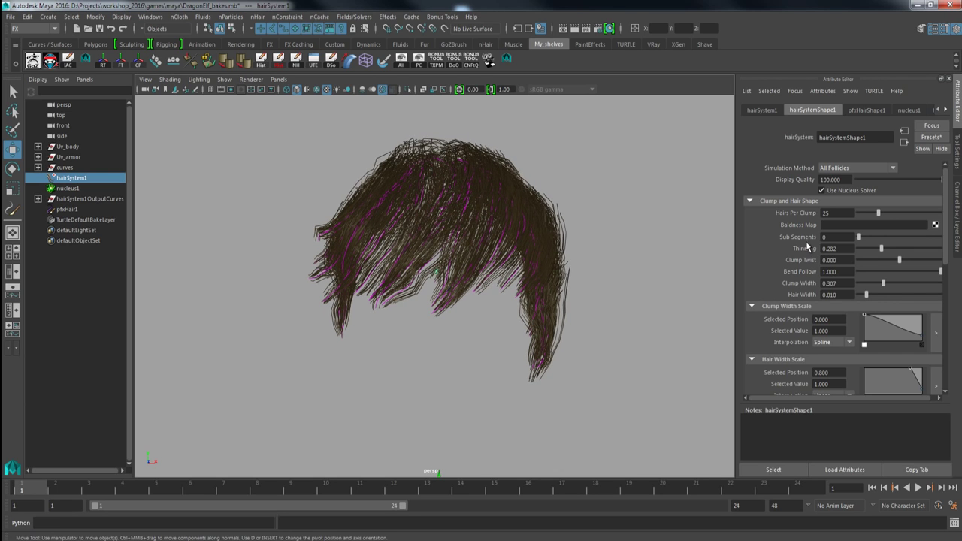
middle_click_drag(543, 309, 589, 346, "alt")
right_click_drag(549, 381, 594, 382, "alt")
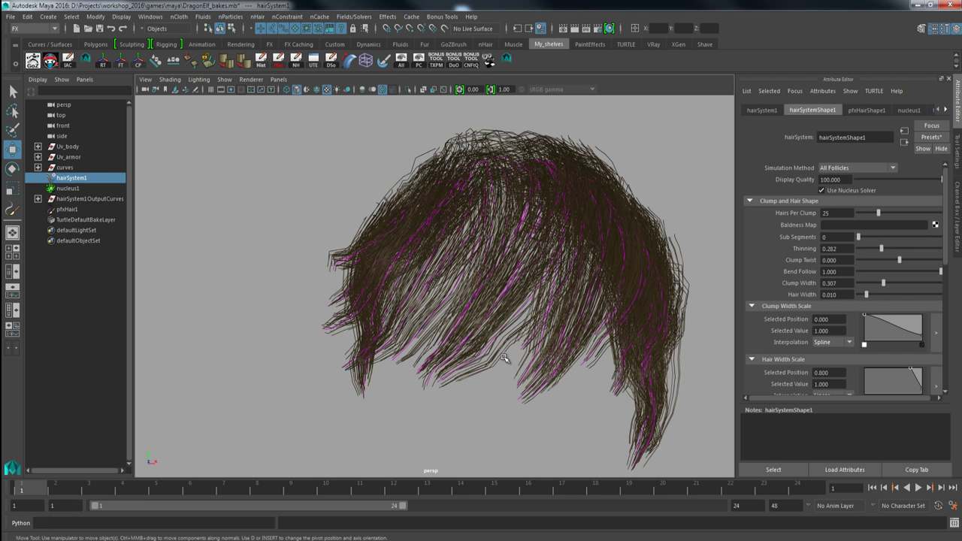
middle_click_drag(583, 358, 514, 367, "alt")
right_click_drag(529, 252, 496, 231, "alt")
middle_click_drag(560, 306, 556, 287, "alt")
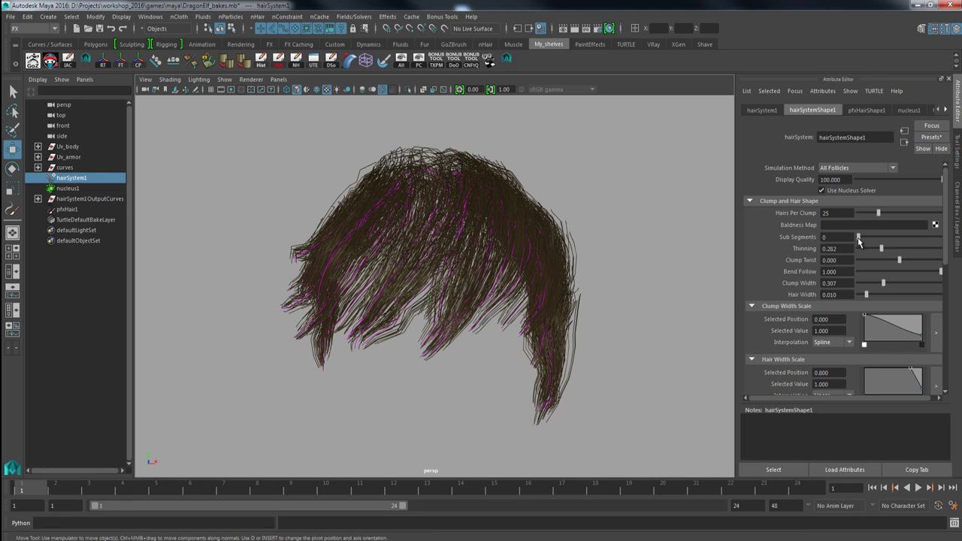
Set Sub Segments to 3 and lower the Clump Width Scale value at position 1.000 to 0.040
left_click_drag(860, 239, 882, 236)
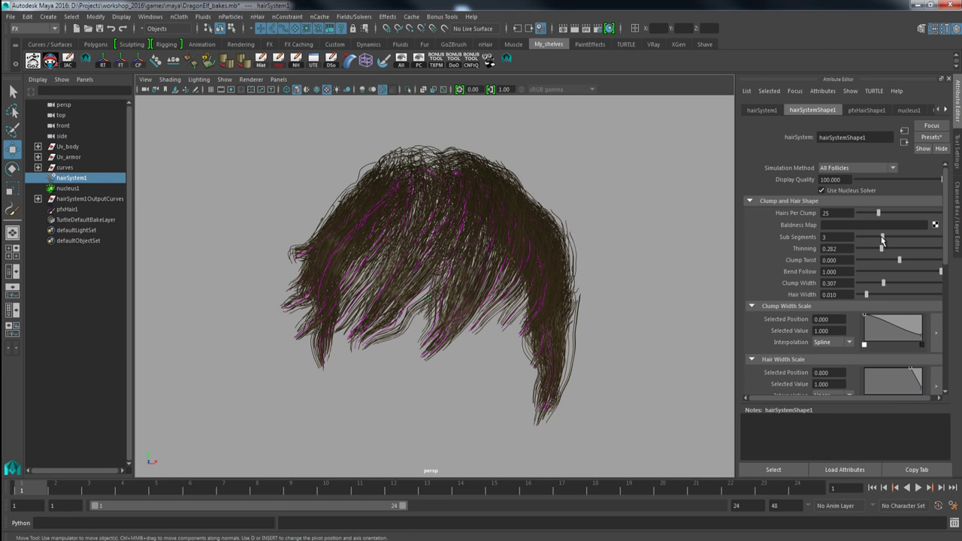
mouse_move(631, 361)
left_mouse_down("alt")
mouse_move(617, 344)
mouse_move(567, 343)
mouse_move(624, 347)
mouse_move(627, 329)
mouse_move(636, 344)
left_mouse_up("alt")
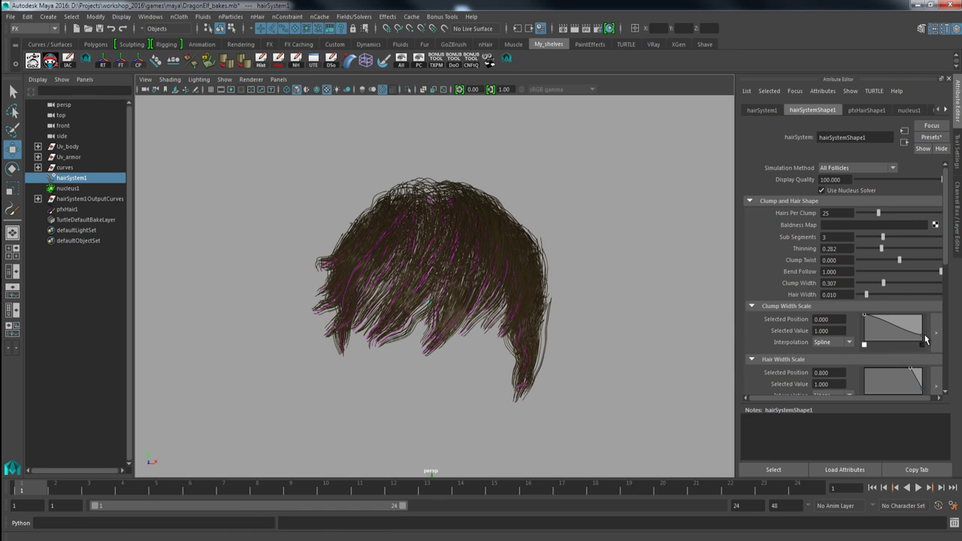
left_click_drag(922, 340, 925, 344)
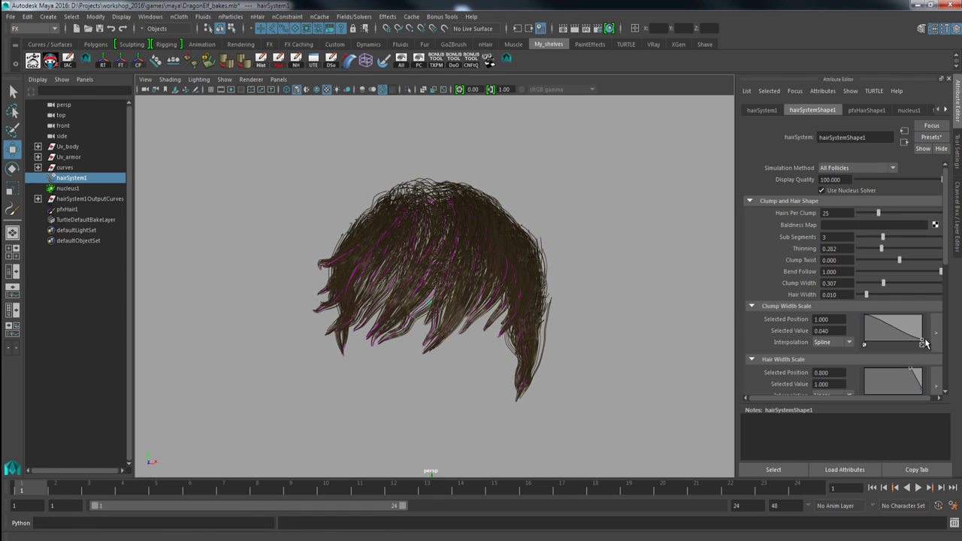
mouse_move(570, 379)
left_mouse_down("alt")
mouse_move(612, 378)
mouse_move(569, 374)
left_mouse_up("alt")
Increase Hairs Per Clump to 65 and show layer1 to compare the hair with the character's head
left_click_drag(879, 213, 911, 213)
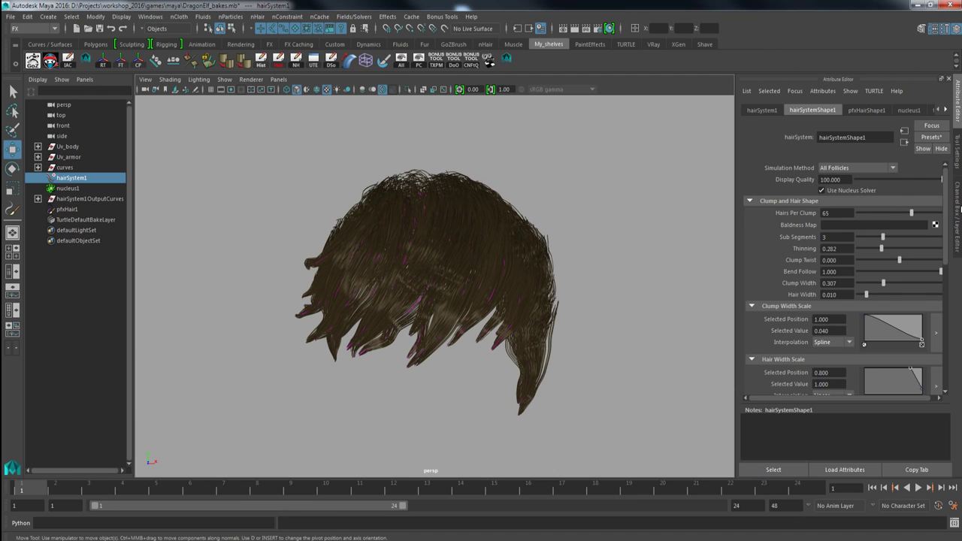
left_click(957, 214)
left_click(853, 340)
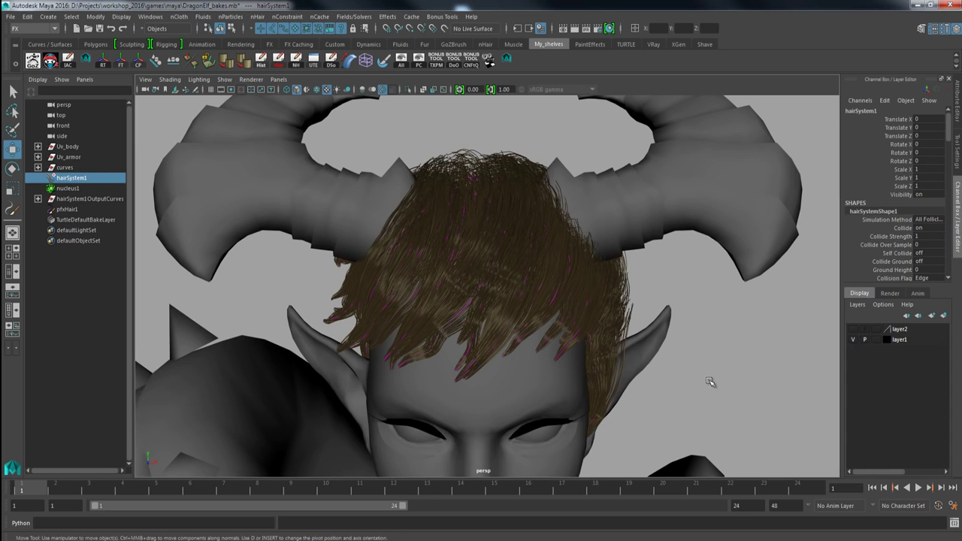
right_click_drag(709, 378, 612, 290, "alt")
mouse_move(612, 290)
left_mouse_down("alt")
mouse_move(613, 277)
mouse_move(602, 275)
left_mouse_up("alt")
middle_click_drag(602, 275, 599, 262, "alt")
right_click_drag(601, 266, 741, 296, "alt")
Set the Clump Width to 0.368 and check how the hair covers the head from the front and side
left_click(955, 112)
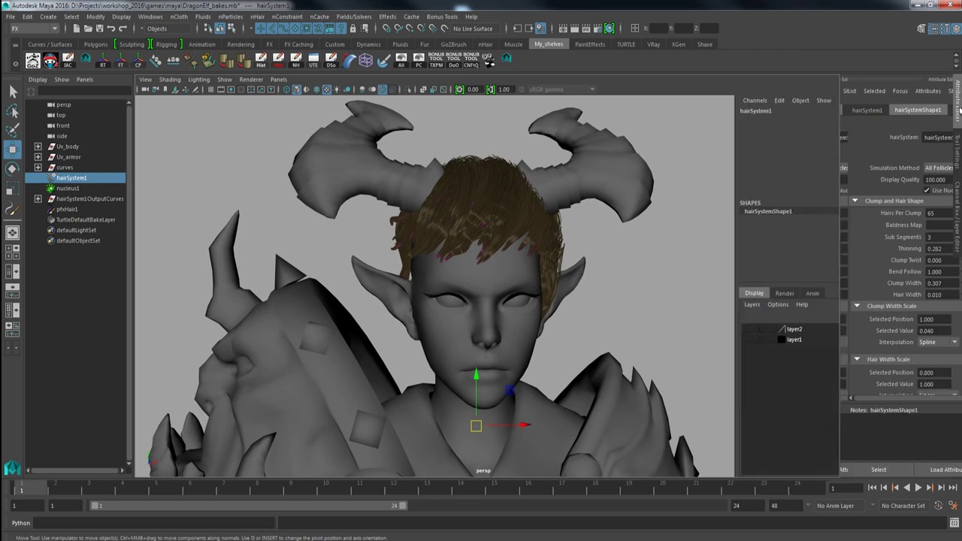
left_click_drag(886, 283, 888, 283)
left_click_drag(698, 275, 538, 342, "alt")
mouse_move(406, 294)
left_mouse_down("alt")
mouse_move(455, 294)
mouse_move(368, 303)
mouse_move(443, 299)
mouse_move(491, 348)
mouse_move(455, 328)
mouse_move(393, 331)
mouse_move(410, 304)
left_mouse_up("alt")
scroll(491, 348, "up", 2)
middle_click_drag(410, 304, 433, 311, "alt")
left_click_drag(433, 311, 520, 275, "alt")
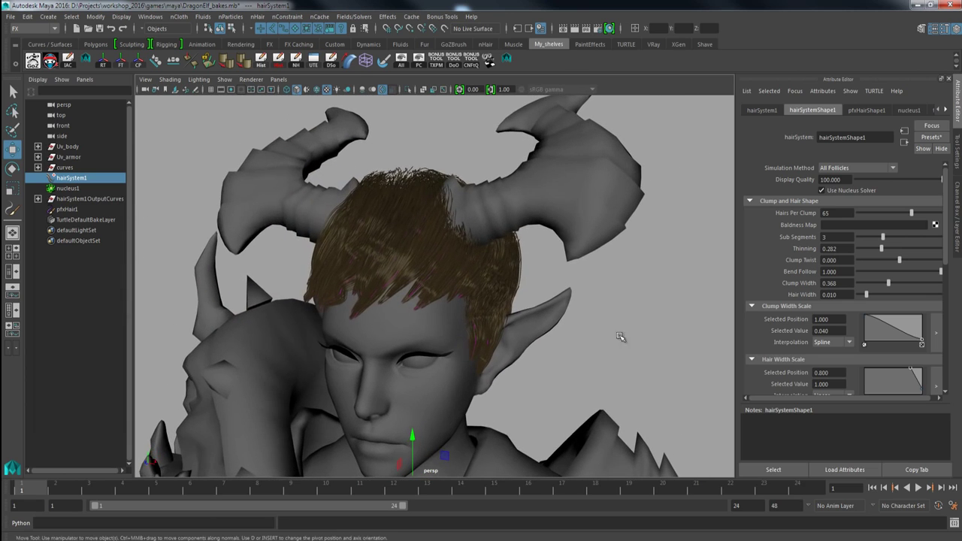
left_click(958, 235)
left_click_drag(608, 301, 500, 280, "alt")
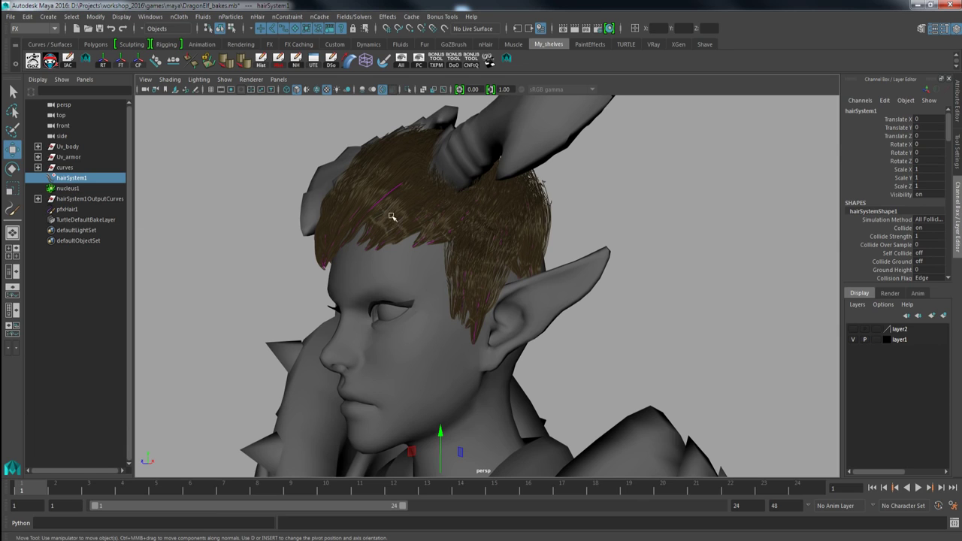
left_click_drag(392, 216, 429, 215, "alt")
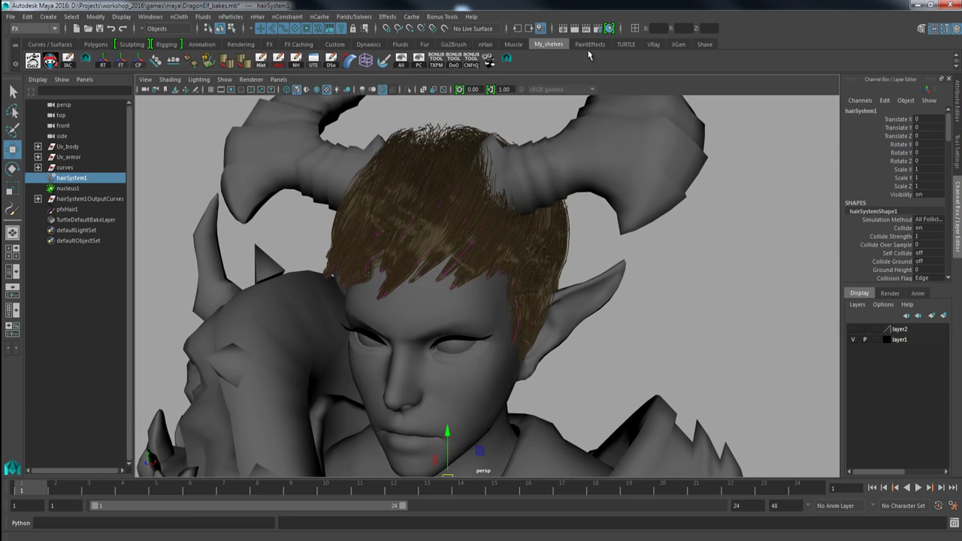
Try to convert the hairSystem1 selection to its rest curve end CVs with the nHair tools
left_click(485, 45)
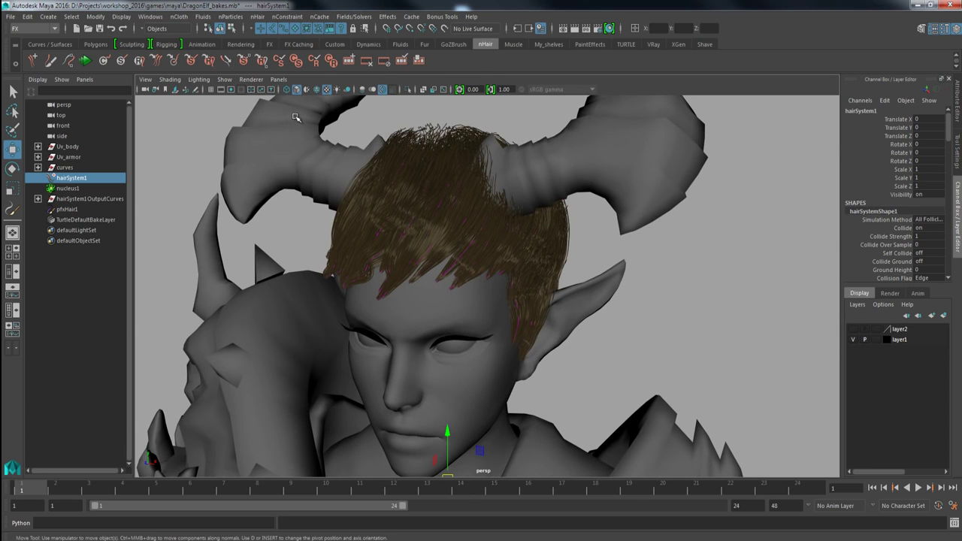
left_click_drag(276, 151, 295, 155, "alt")
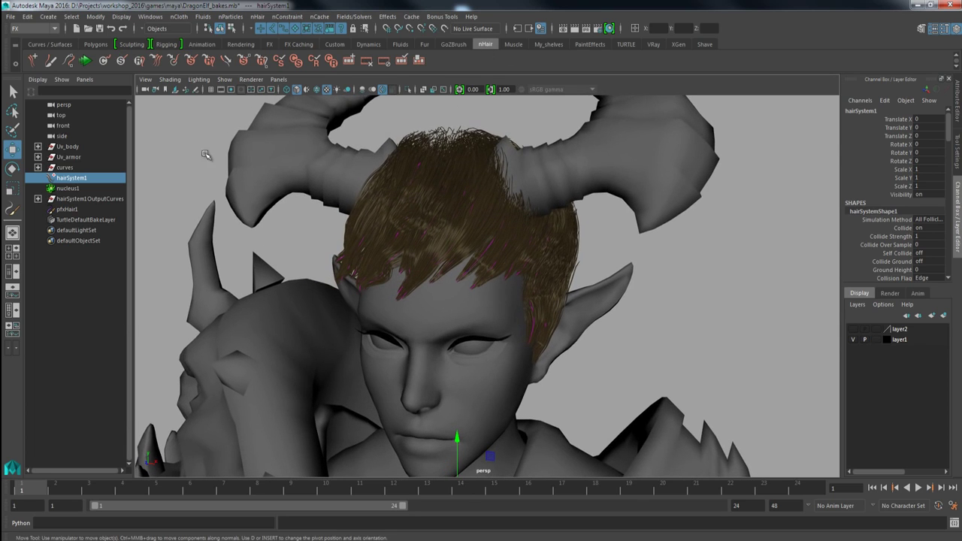
left_click(263, 63)
left_click_drag(313, 175, 366, 219, "alt")
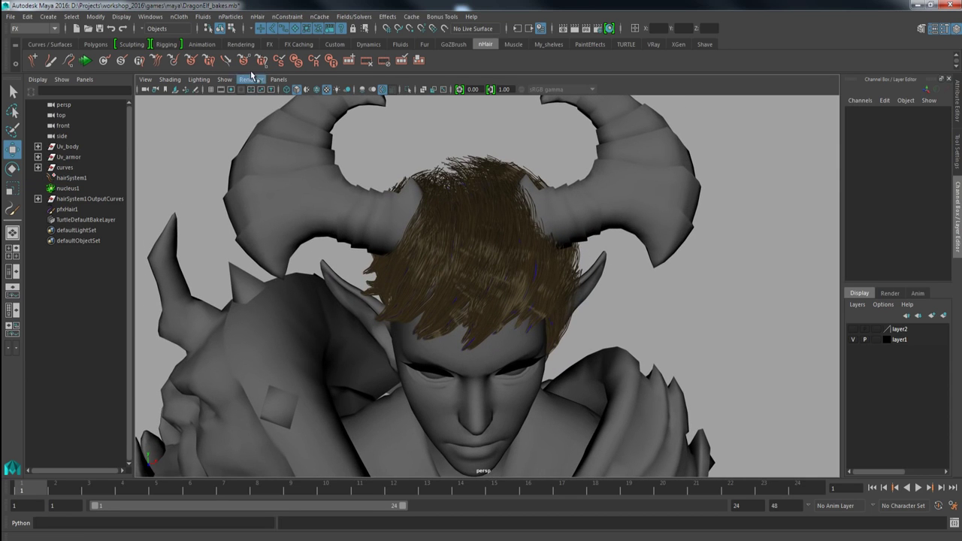
scroll(258, 157, "down", 2)
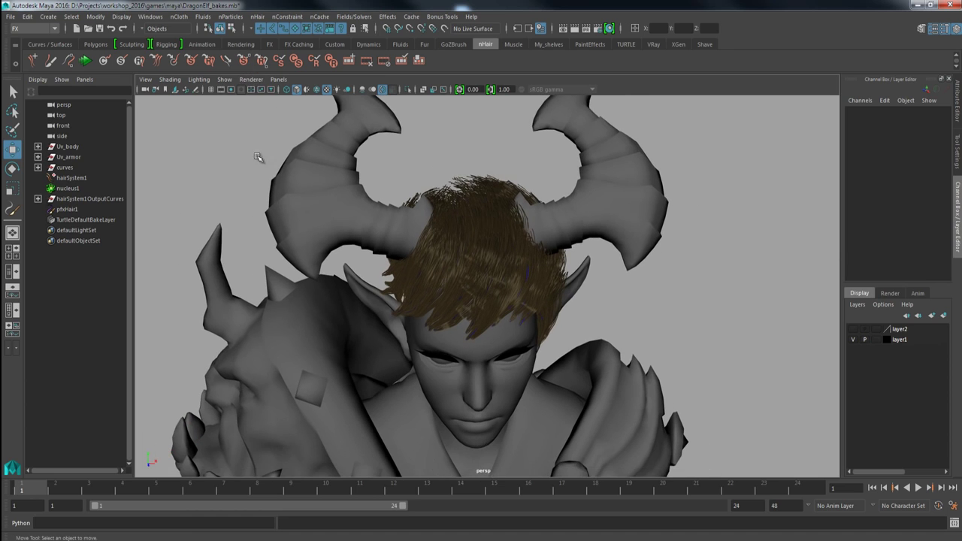
Reselect hairSystem1 and convert the selection to the end CVs of its start curves
left_click(80, 179)
left_click_drag(429, 287, 519, 302, "alt")
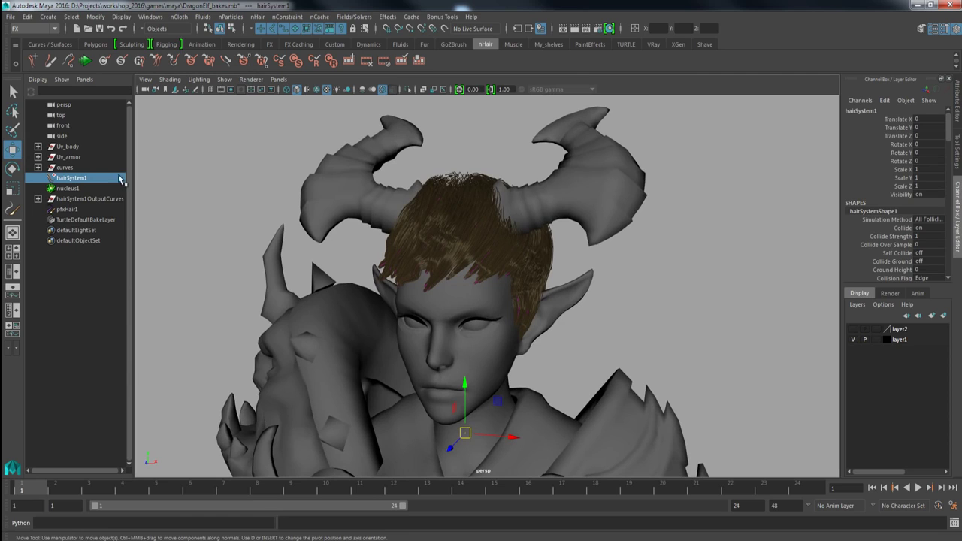
left_click(251, 64)
mouse_move(359, 219)
left_mouse_down("alt")
mouse_move(361, 210)
mouse_move(348, 211)
left_mouse_up("alt")
right_click_drag(348, 211, 423, 260, "alt")
left_click_drag(423, 260, 434, 260, "alt")
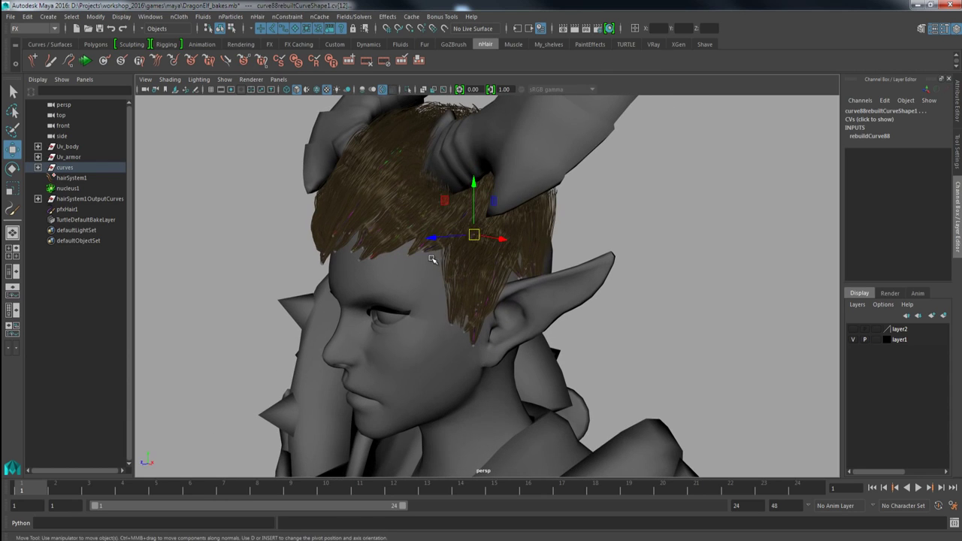
Try moving the selected end CVs, undo the move, and try converting the selection to rest curve end CVs
left_click_drag(474, 235, 389, 212)
key("ctrl+z")
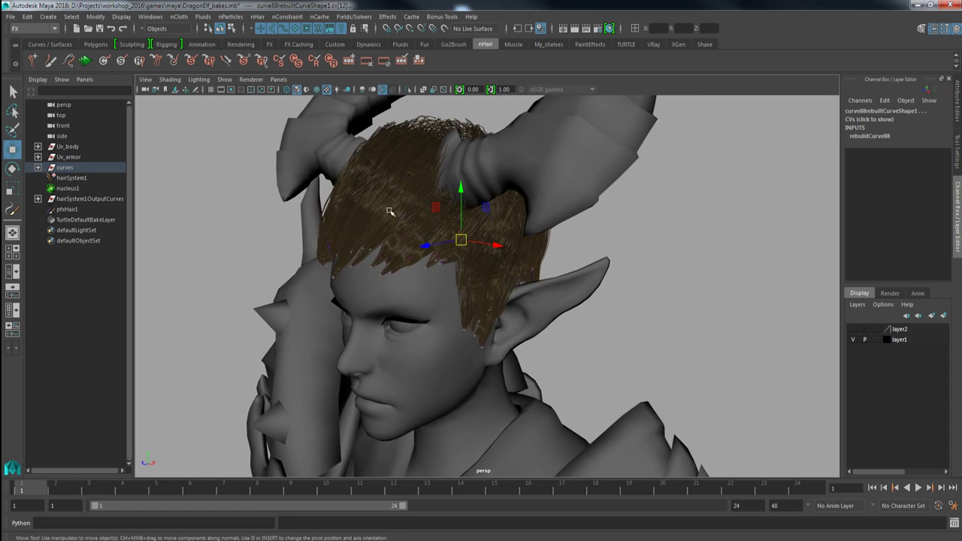
left_click_drag(296, 192, 314, 207, "alt")
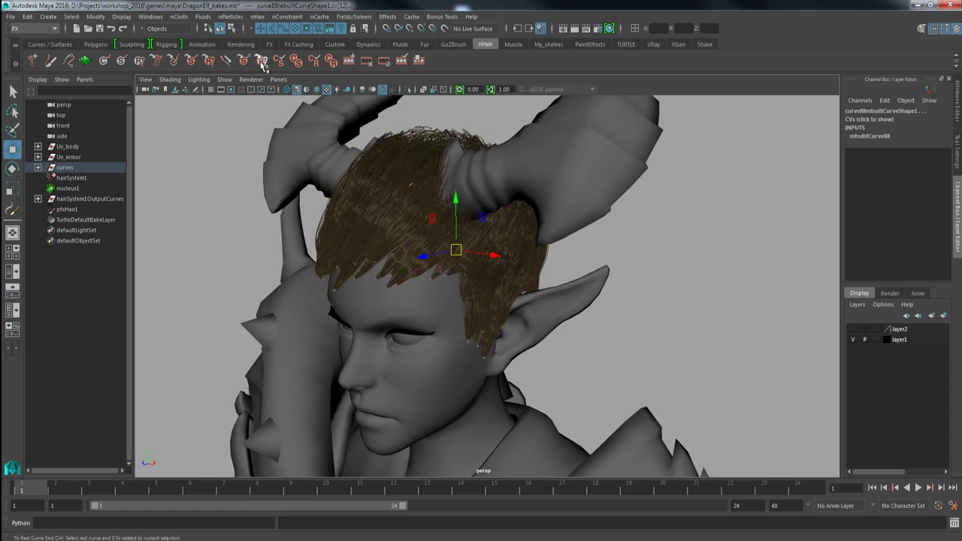
left_click(262, 65)
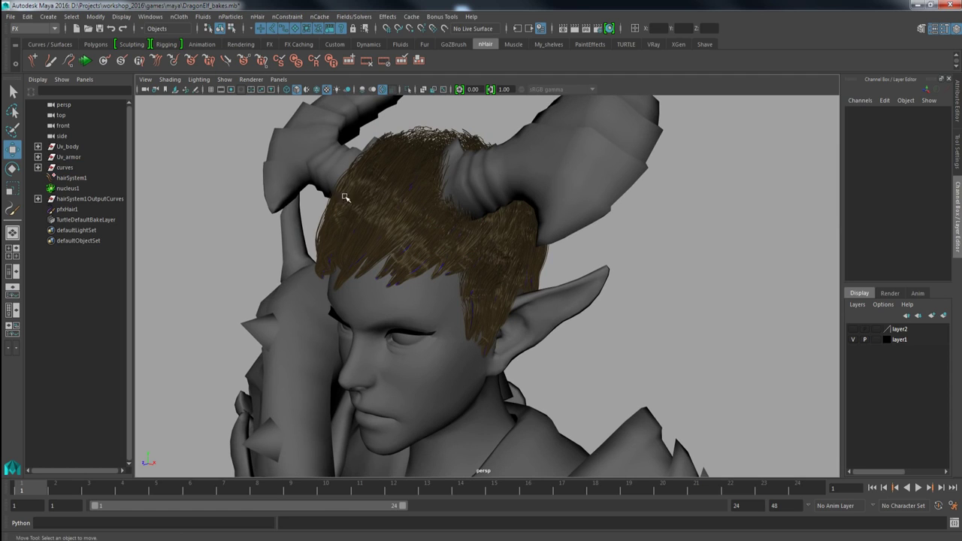
Undo the rest curve conversion, reselect hairSystem1 and convert the selection to its start curve end CVs
right_click_drag(357, 222, 332, 203, "alt")
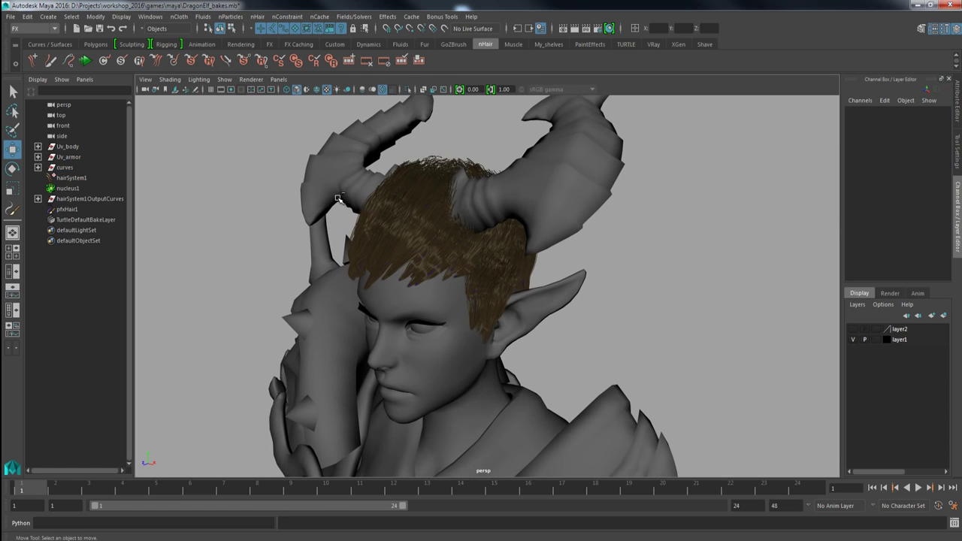
key("ctrl+z")
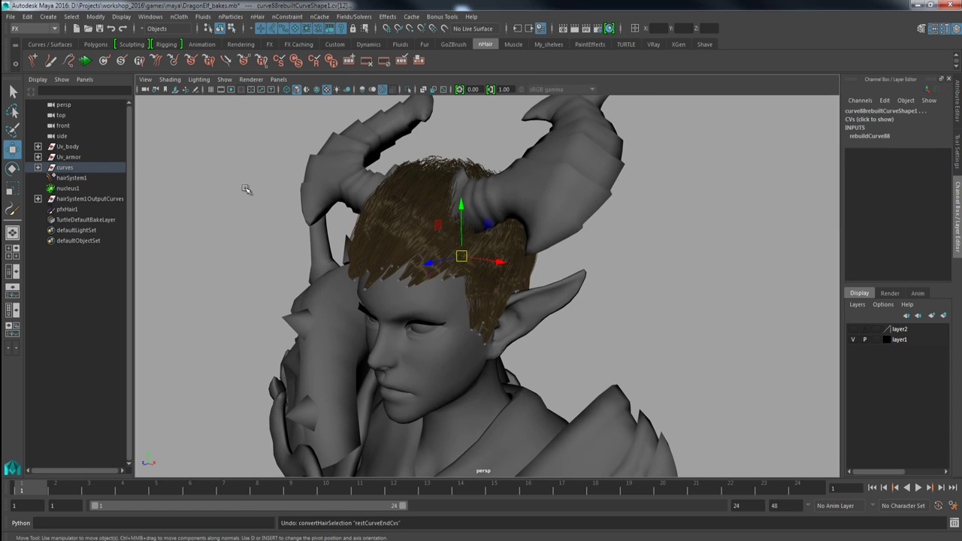
left_click(72, 178)
left_click_drag(350, 211, 333, 189, "alt")
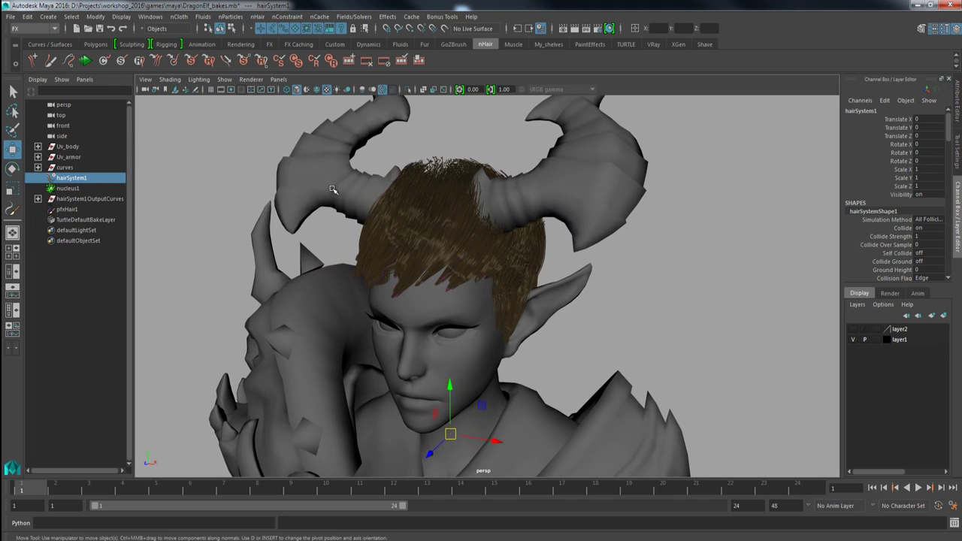
left_click(242, 66)
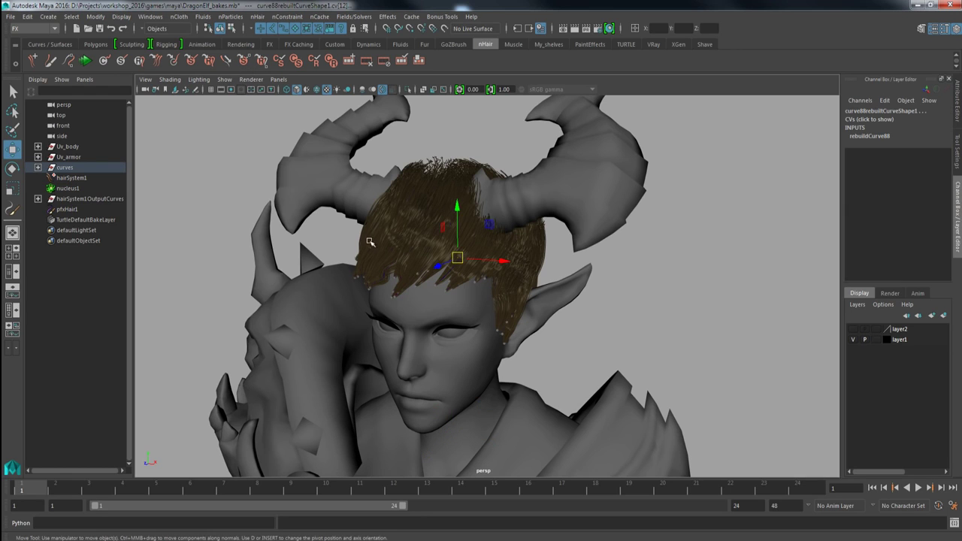
Turn on soft selection for the selected end CVs and reduce its falloff radius to the hair tips
right_click_drag(396, 268, 417, 292, "alt")
key("4")
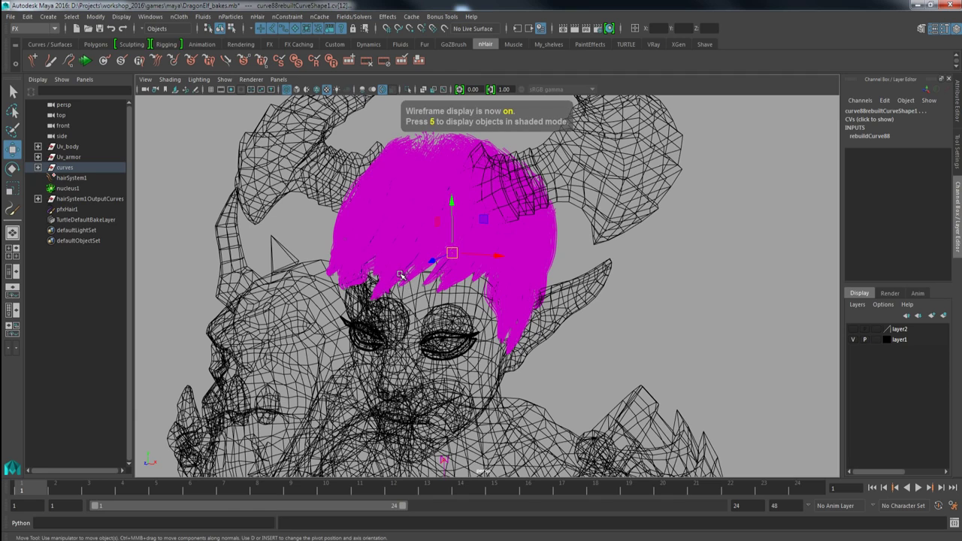
key("5")
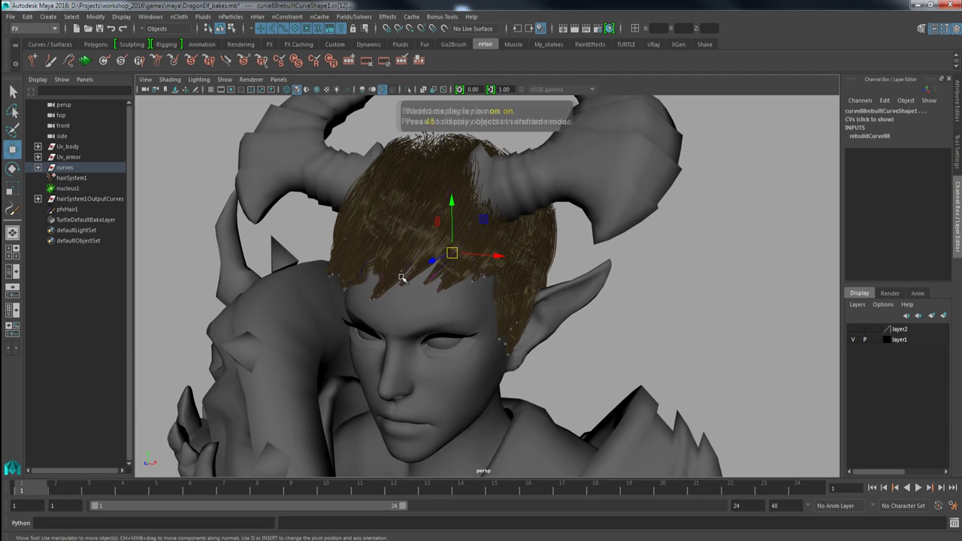
right_click_drag(400, 273, 434, 270, "alt")
key("b")
key("b")
left_click_drag(419, 273, 291, 244)
right_click_drag(419, 265, 427, 279, "alt")
mouse_move(426, 279)
left_mouse_down("alt")
mouse_move(386, 273)
mouse_move(394, 270)
mouse_move(369, 278)
mouse_move(423, 303)
mouse_move(411, 318)
mouse_move(417, 269)
left_mouse_up("alt")
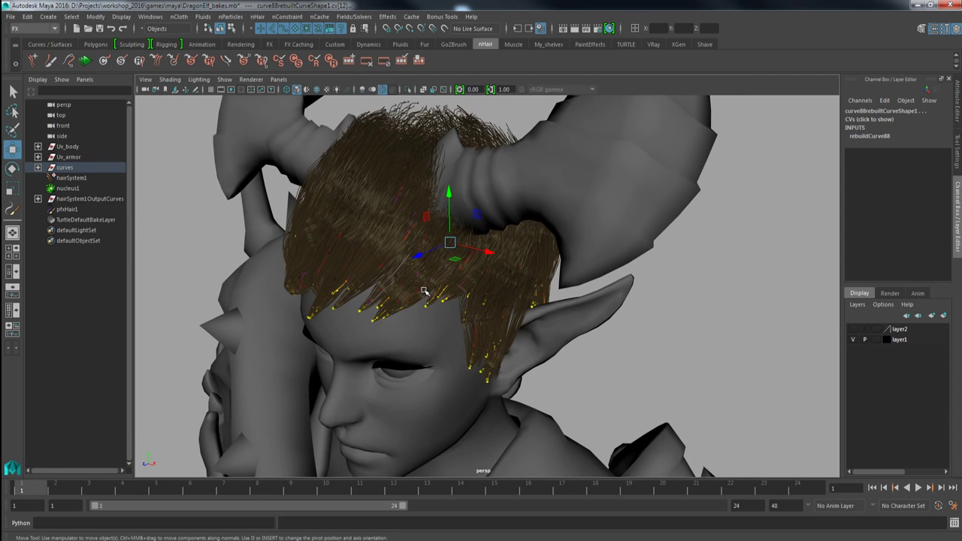
Switch the selection from the end CVs to the root CVs and readjust the soft selection falloff radius
key("Right")
mouse_move(423, 279)
left_mouse_down("alt")
mouse_move(408, 301)
mouse_move(316, 278)
mouse_move(389, 253)
mouse_move(434, 278)
left_mouse_up("alt")
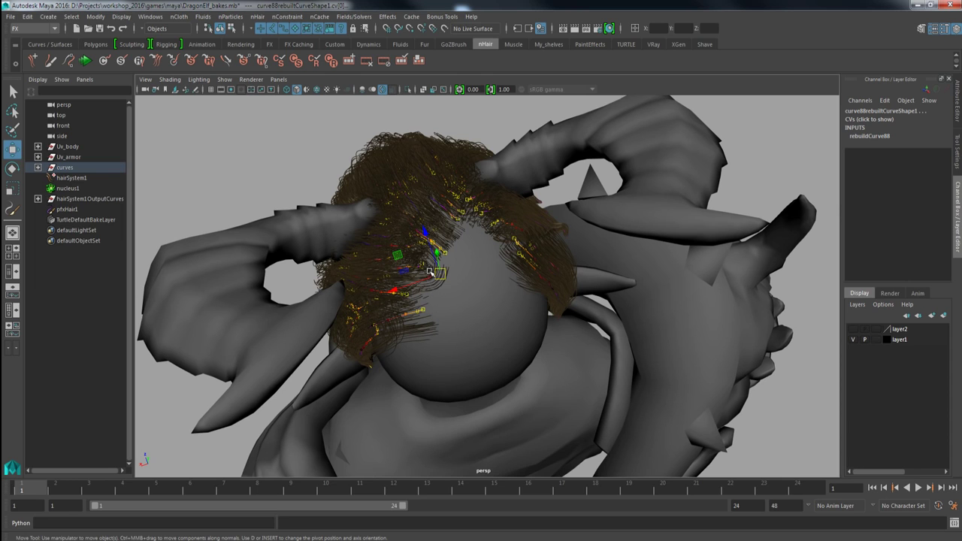
left_click_drag(434, 278, 444, 203, "alt")
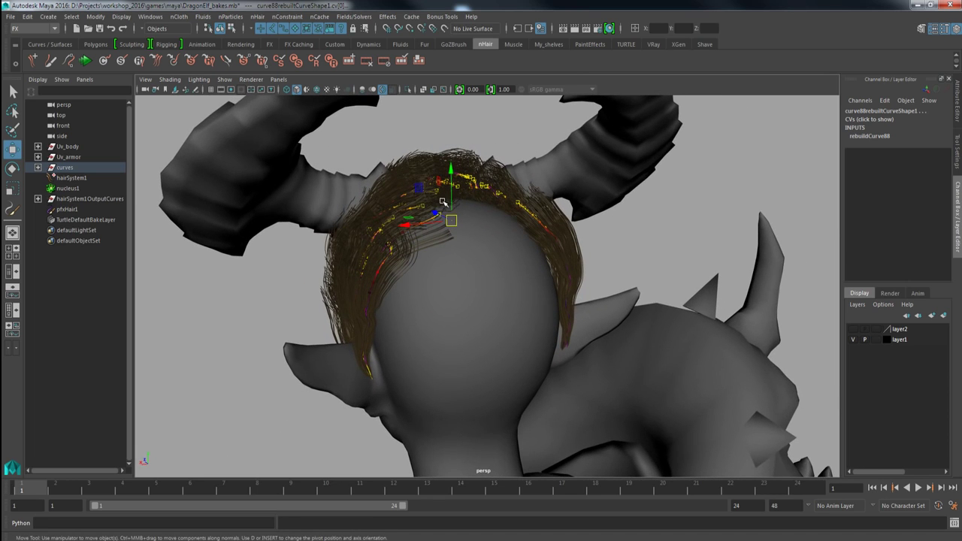
key("Left")
key("b")
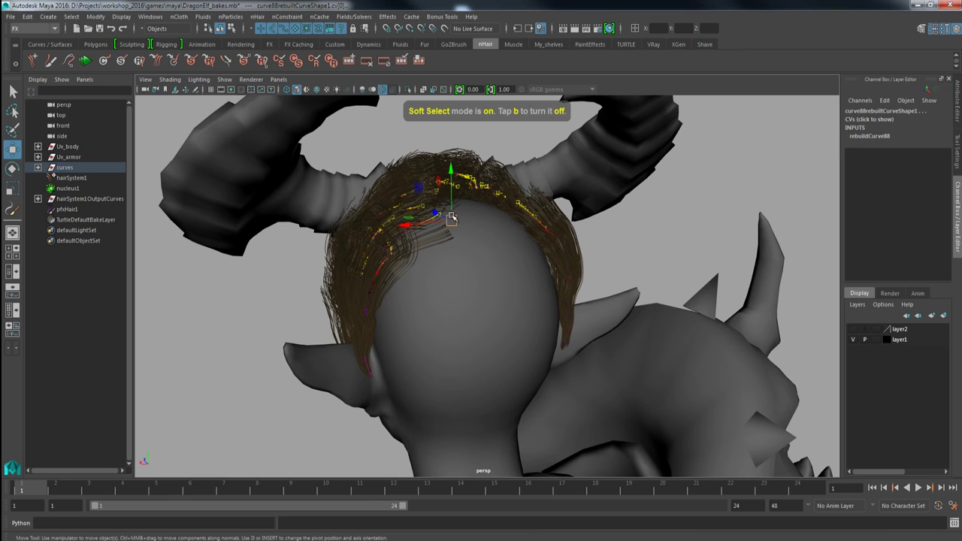
mouse_move(452, 218)
left_mouse_down()
mouse_move(496, 218)
mouse_move(431, 211)
mouse_move(518, 214)
mouse_move(446, 214)
mouse_move(478, 230)
mouse_move(467, 259)
mouse_move(454, 223)
mouse_move(431, 229)
mouse_move(439, 225)
left_mouse_up()
Adjust the soft-selected root CVs with the Scale and Move tools, shifting them along the vertical axis, and clear the selection
key("r")
key("b")
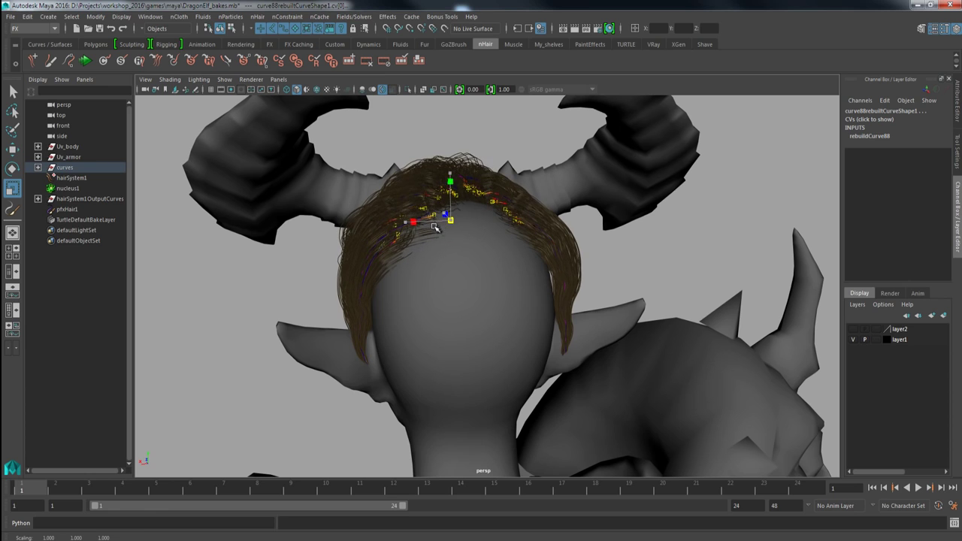
key("w")
left_click_drag(449, 184, 490, 192)
left_click_drag(662, 188, 558, 224, "alt")
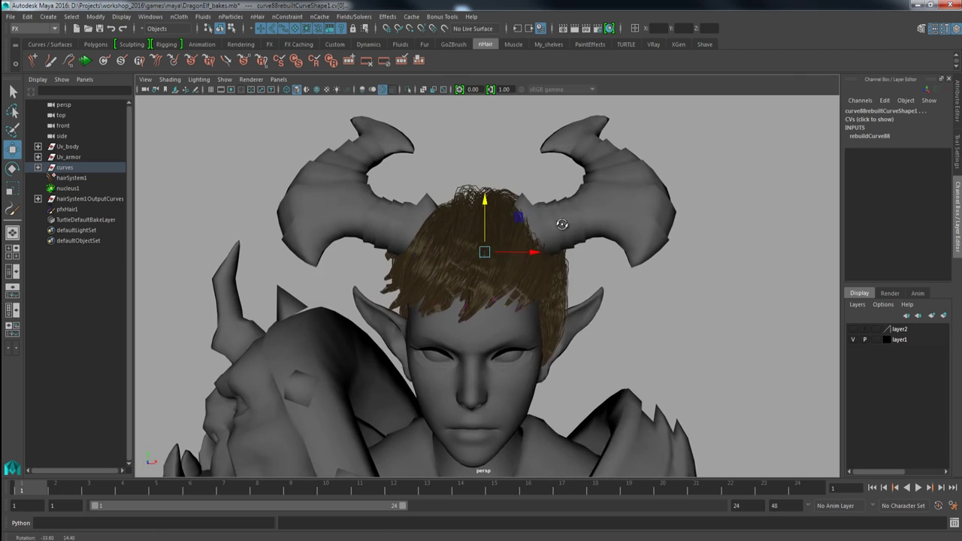
right_click(494, 193)
left_click(493, 155)
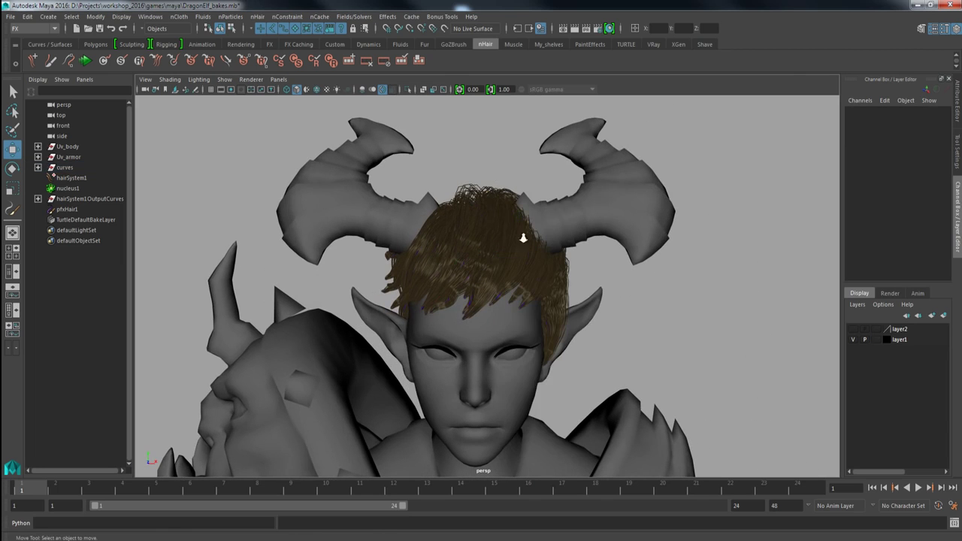
Select hairSystem1 and expand the Shading attributes of its shape node
right_click_drag(521, 236, 494, 233, "alt")
left_click_drag(493, 233, 493, 189, "alt")
middle_click_drag(493, 226, 448, 197, "alt")
left_click_drag(448, 196, 450, 256, "alt")
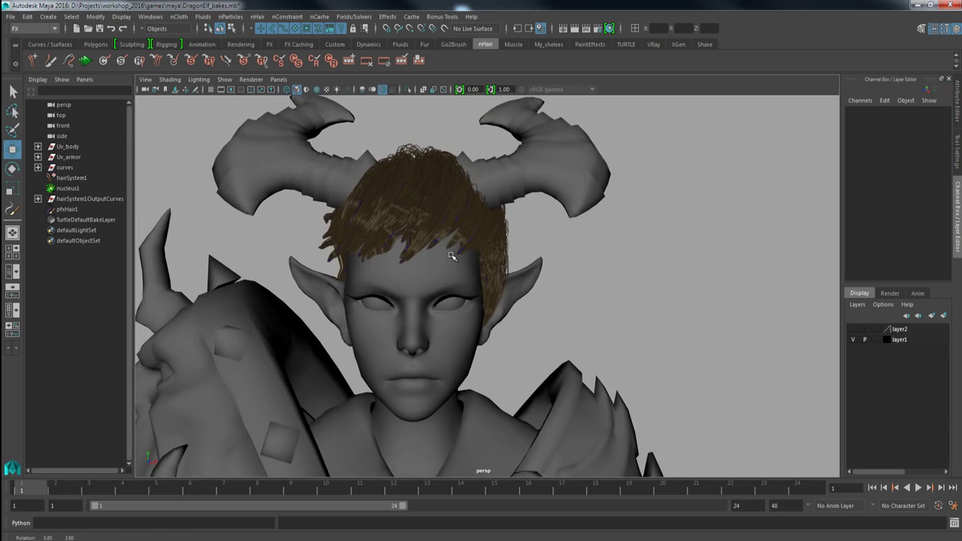
left_click(70, 179)
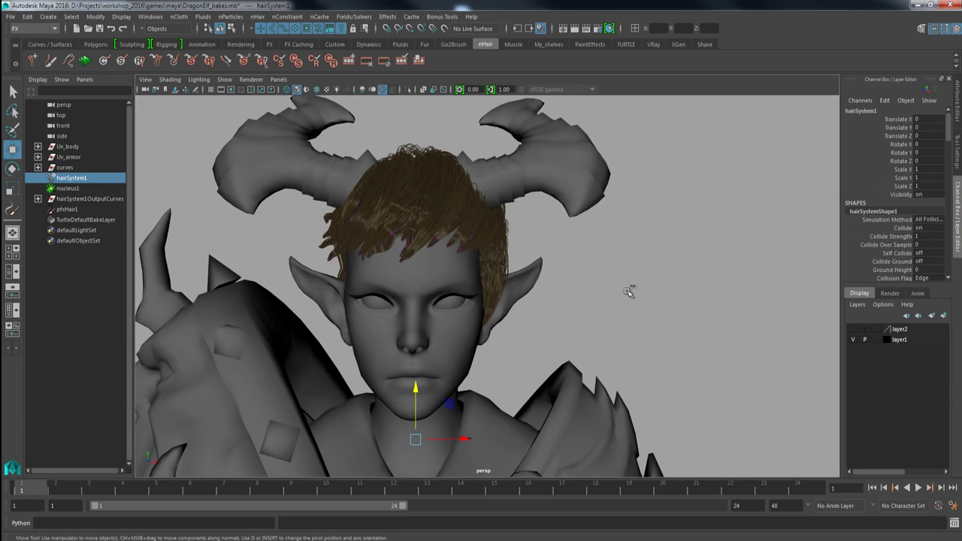
key("ctrl+a")
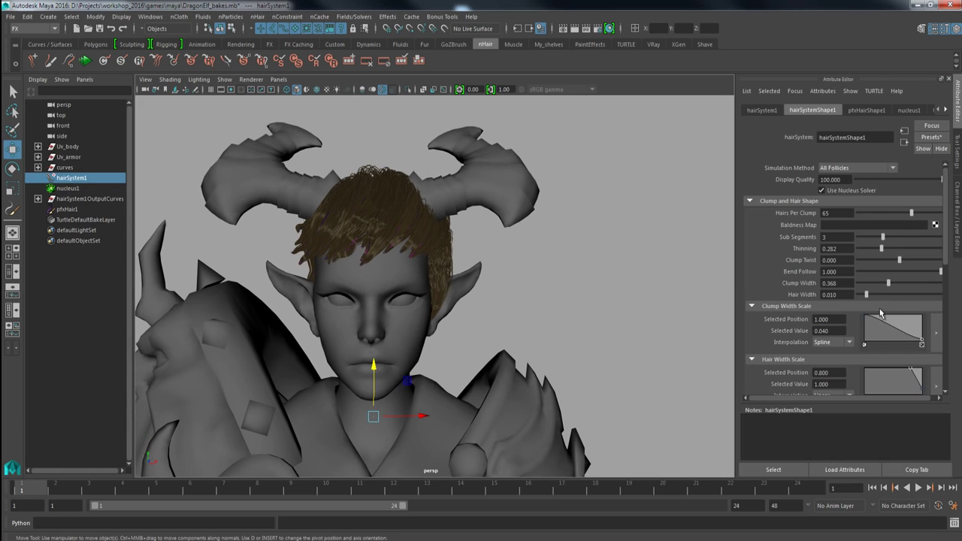
scroll(801, 344, "down", 10)
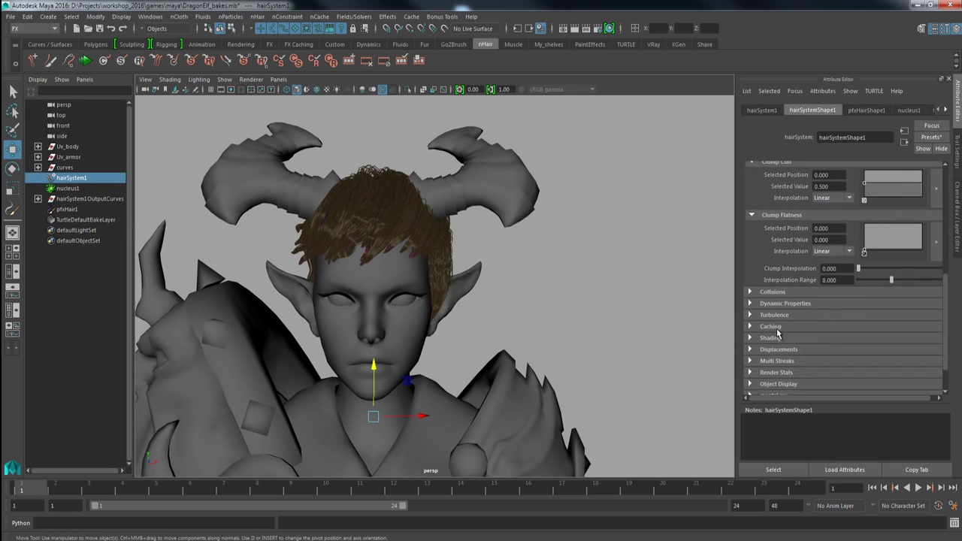
left_click(772, 338)
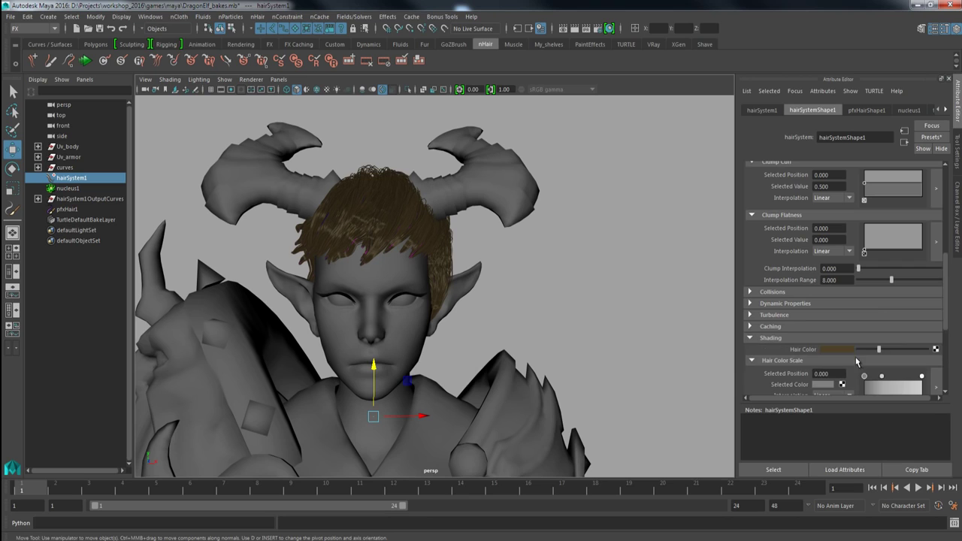
Set the Hair Color to blue-violet with hue 249.23, saturation 0.756 and value 0.728
left_click(847, 351)
left_click(856, 327)
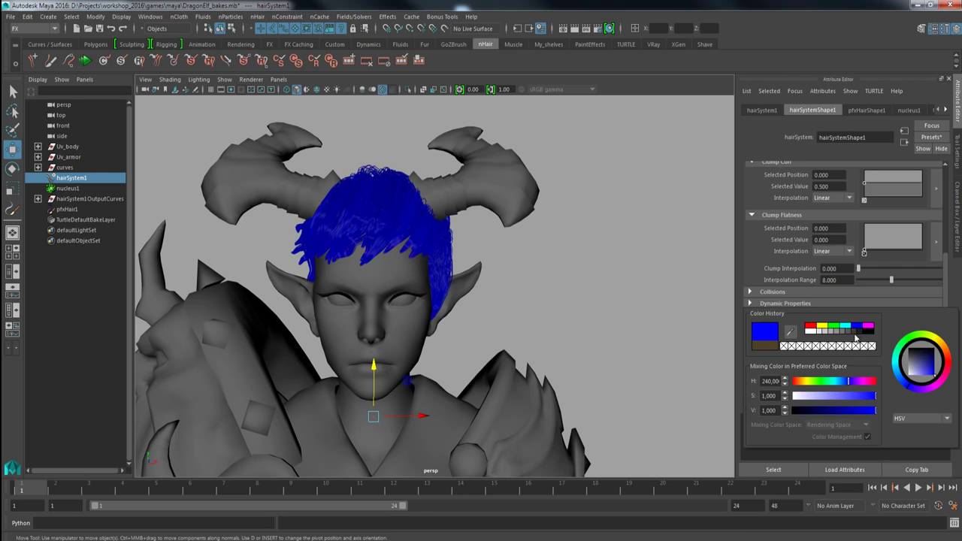
left_click_drag(842, 385, 850, 383)
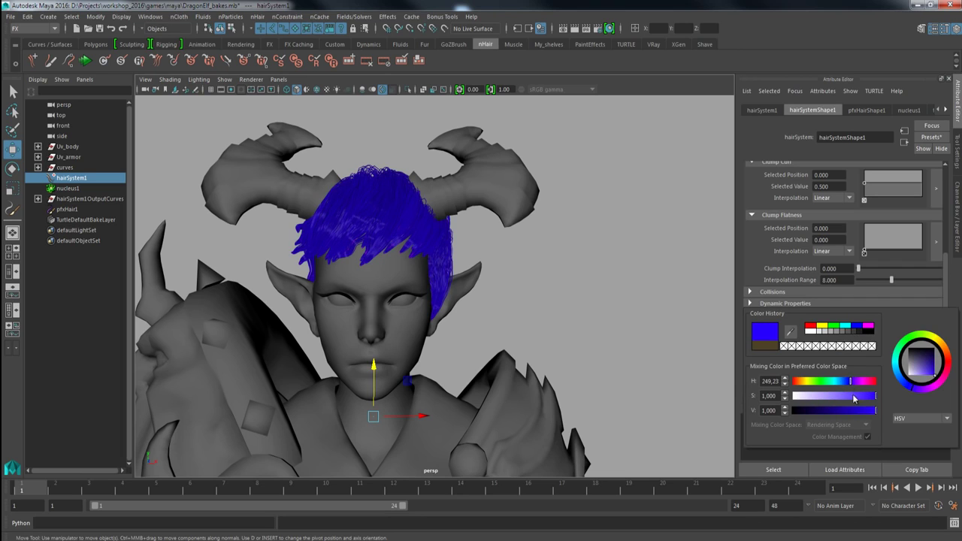
left_click(850, 396)
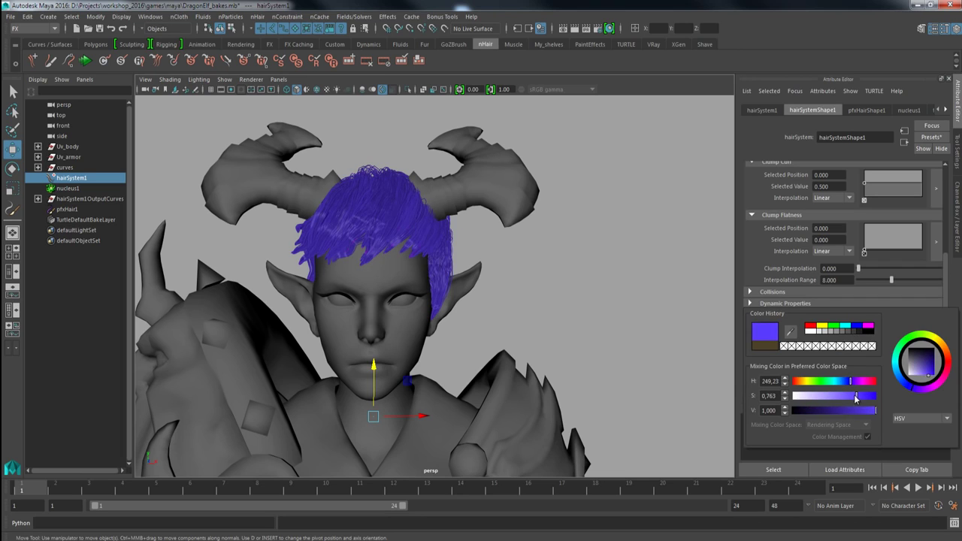
left_click_drag(839, 412, 846, 409)
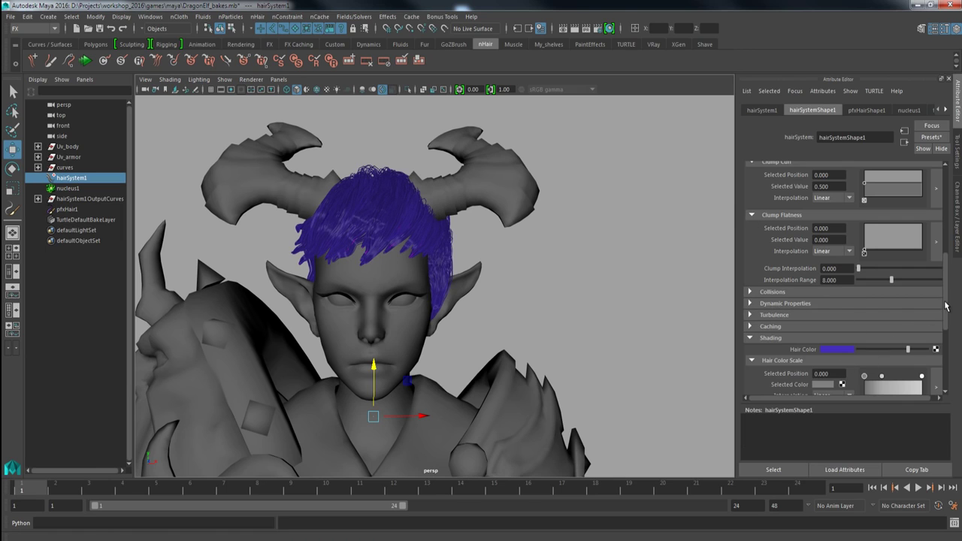
Move the Hair Color Scale's end marker to position 0.948 and color it pink
scroll(940, 308, "down", 3)
left_click_drag(922, 291, 918, 291)
left_click(824, 300)
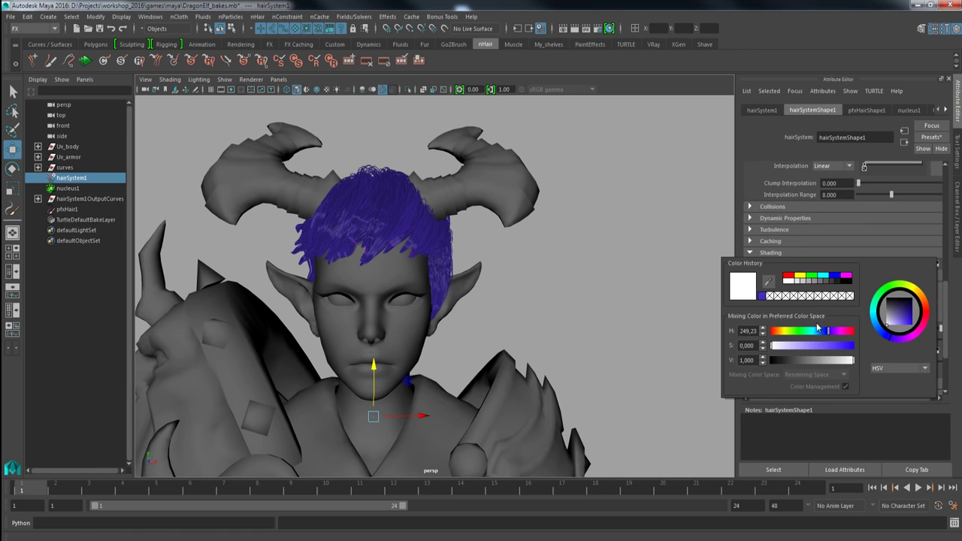
left_click(840, 333)
left_click_drag(806, 349, 814, 345)
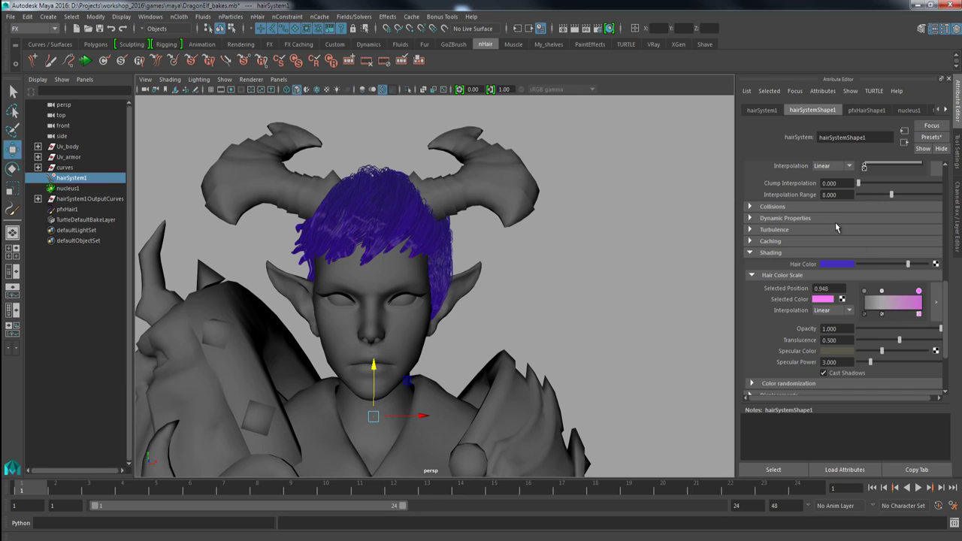
Change the base Hair Color to white by removing its saturation and raising its value to the maximum
left_click(841, 264)
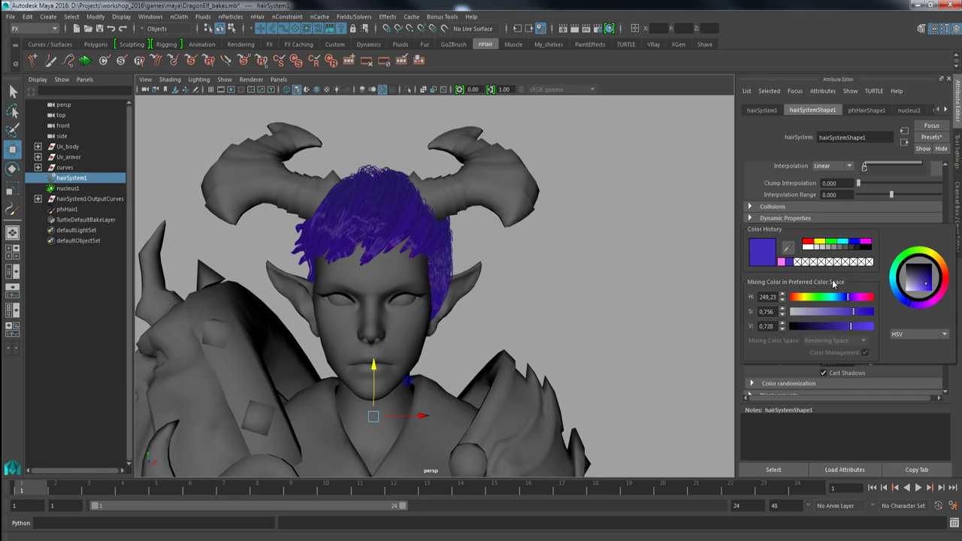
left_click_drag(805, 316, 793, 315)
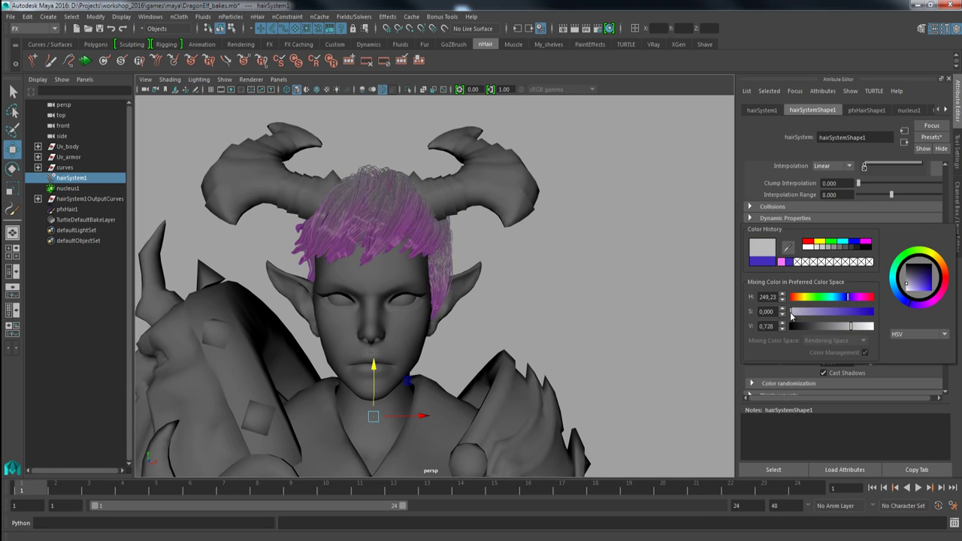
left_click_drag(849, 326, 872, 329)
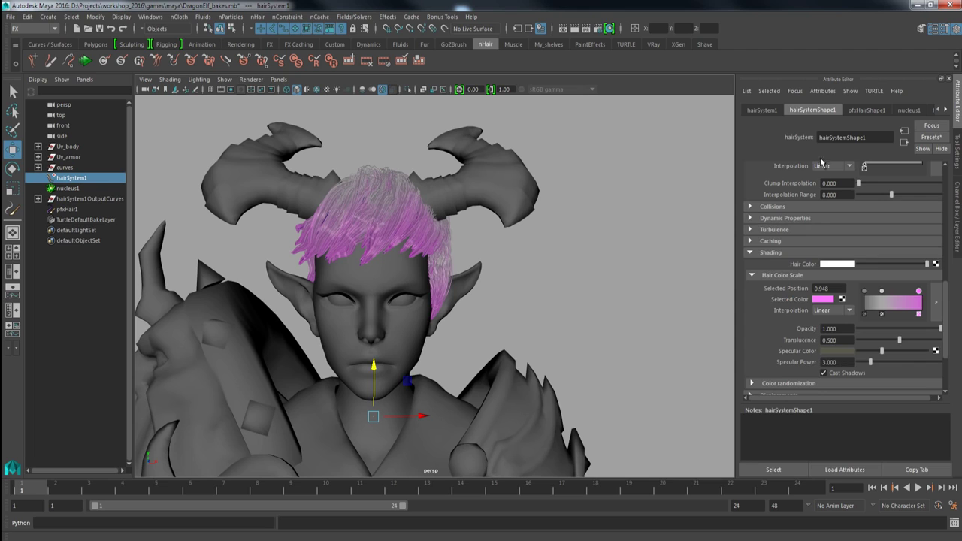
Color the Hair Color Scale's first marker dark blue (hue 249.23, saturation 1.000, value 0.500) and delete the middle marker
left_click(864, 291)
left_click(829, 300)
left_click_drag(823, 352, 858, 350)
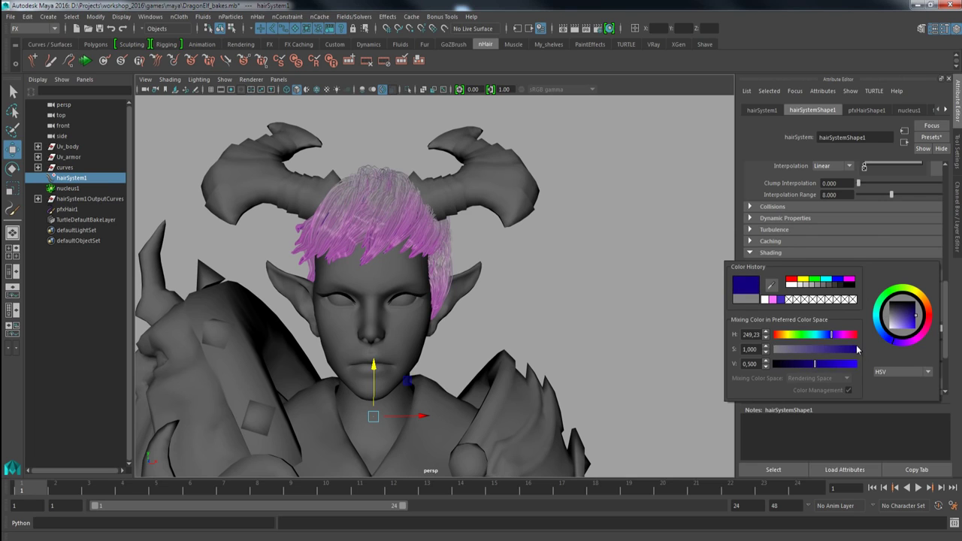
left_click(882, 314)
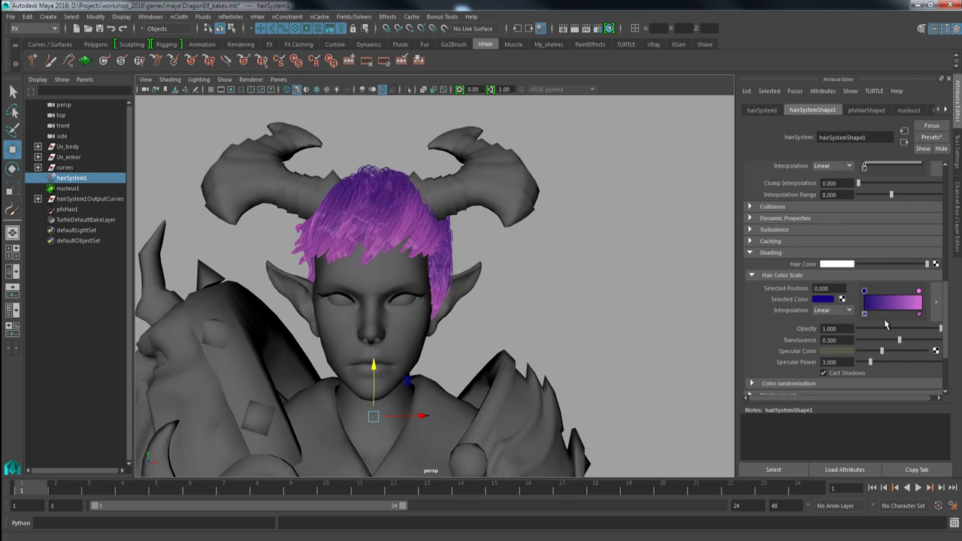
Apply Smooth interpolation to the Hair Color Scale and add a violet middle marker shifted toward the pink end
left_click(848, 314)
left_click(838, 349)
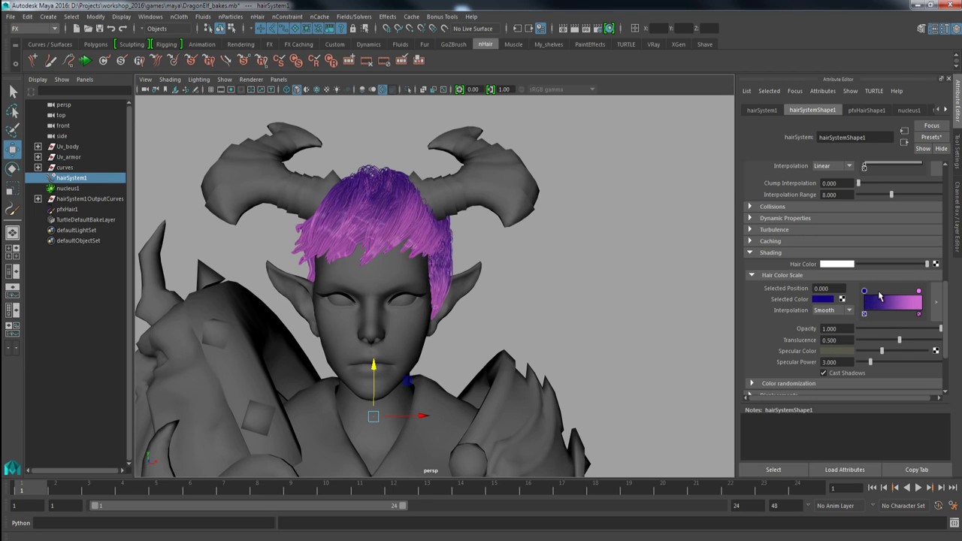
left_click_drag(865, 293, 886, 299)
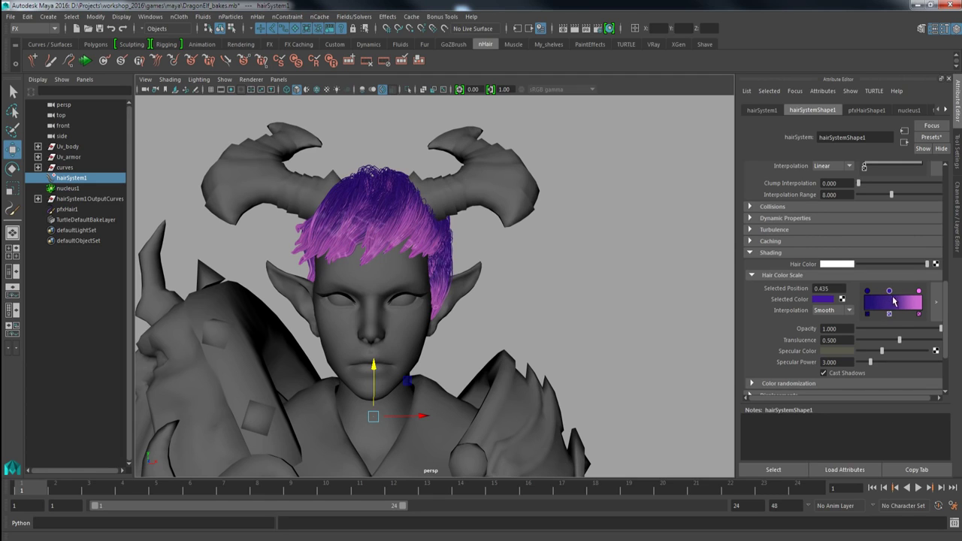
left_click(918, 292)
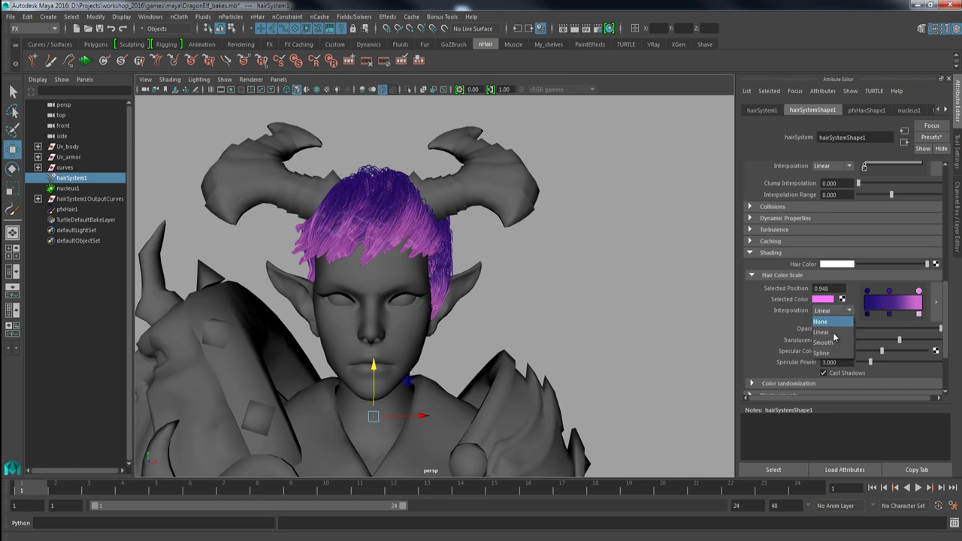
left_click(889, 293)
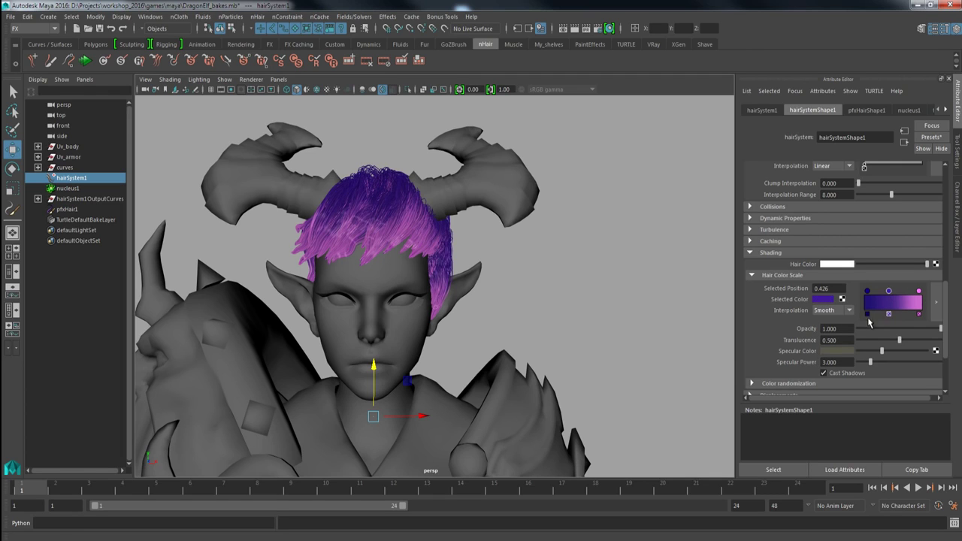
left_click_drag(892, 295, 892, 297)
mouse_move(893, 299)
left_mouse_down()
mouse_move(914, 295)
mouse_move(905, 296)
left_mouse_up()
Move the pink end marker to position 1.000 and darken its color to a value of 0.652
left_click(918, 292)
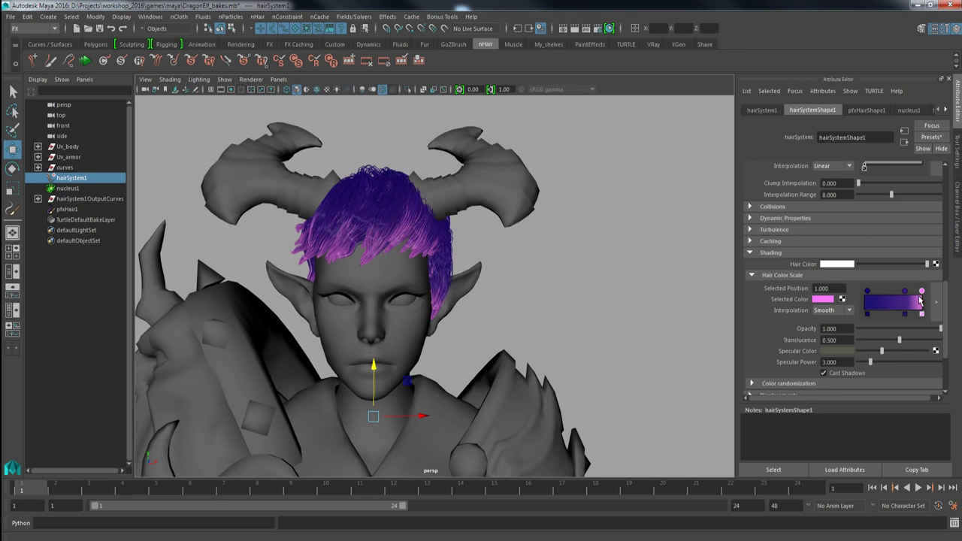
left_click(830, 301)
left_click_drag(816, 363, 832, 364)
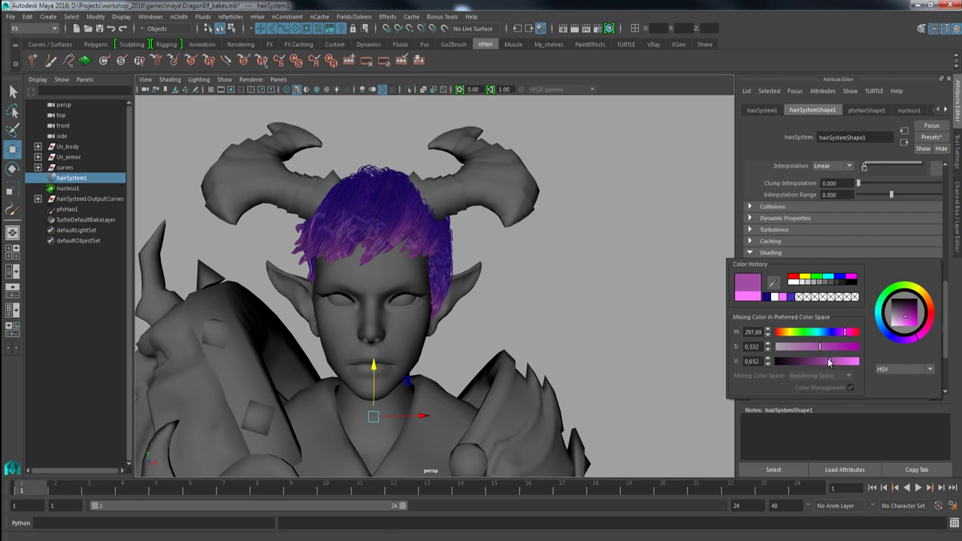
Set the hair's Specular Color to blue with hue 216.92, saturation 0.538 and value 0.816, and deselect the hair system
left_click_drag(651, 329, 564, 263, "alt")
right_click_drag(565, 262, 655, 337, "alt")
left_click_drag(890, 352, 904, 351)
left_click(840, 350)
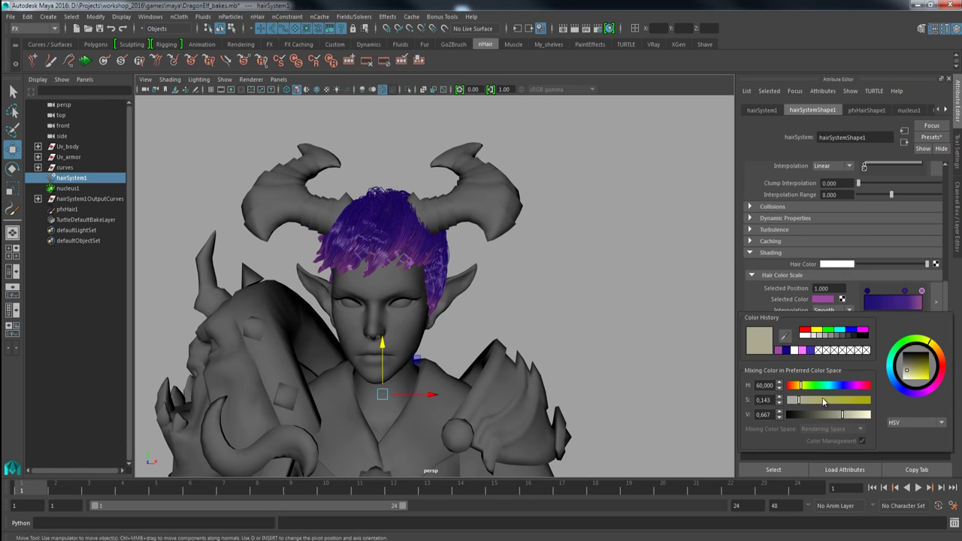
left_click(837, 385)
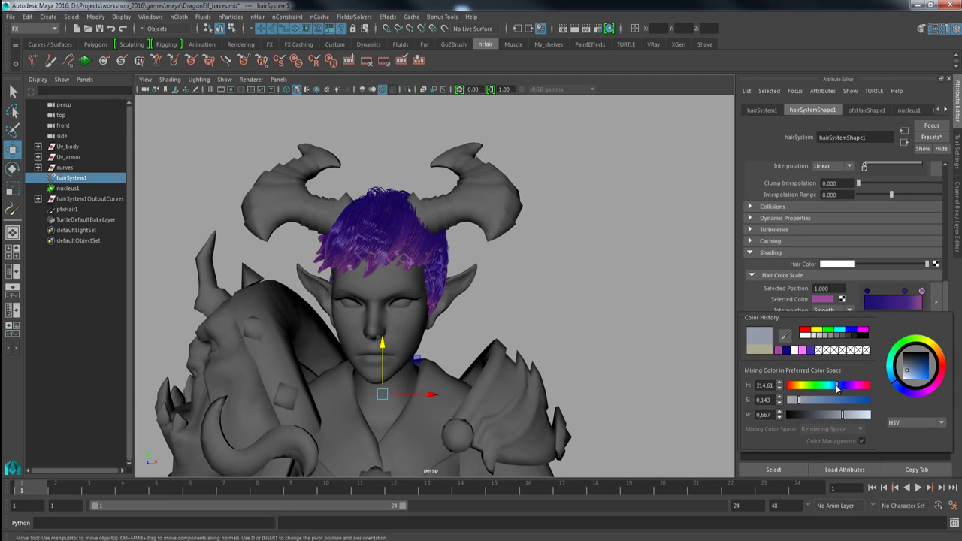
left_click(832, 400)
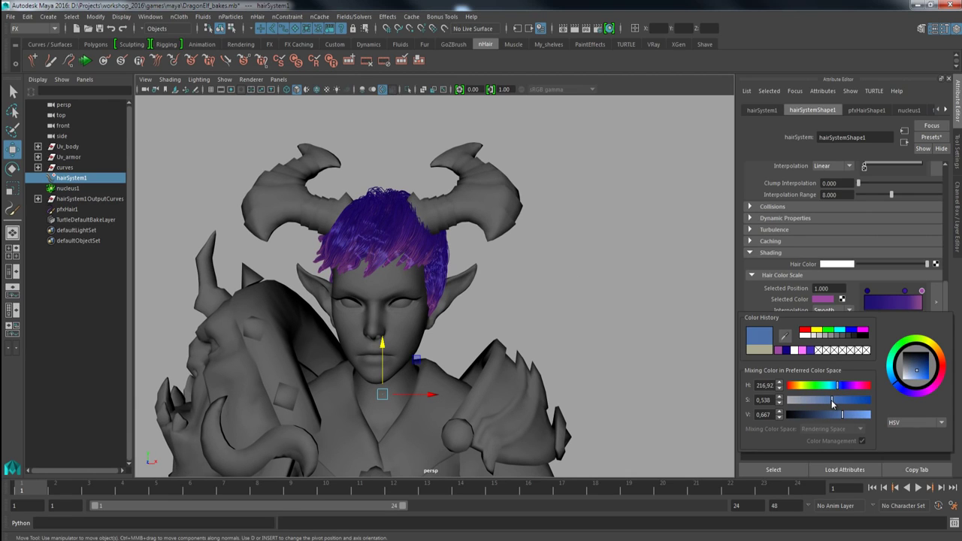
left_click_drag(847, 415, 857, 416)
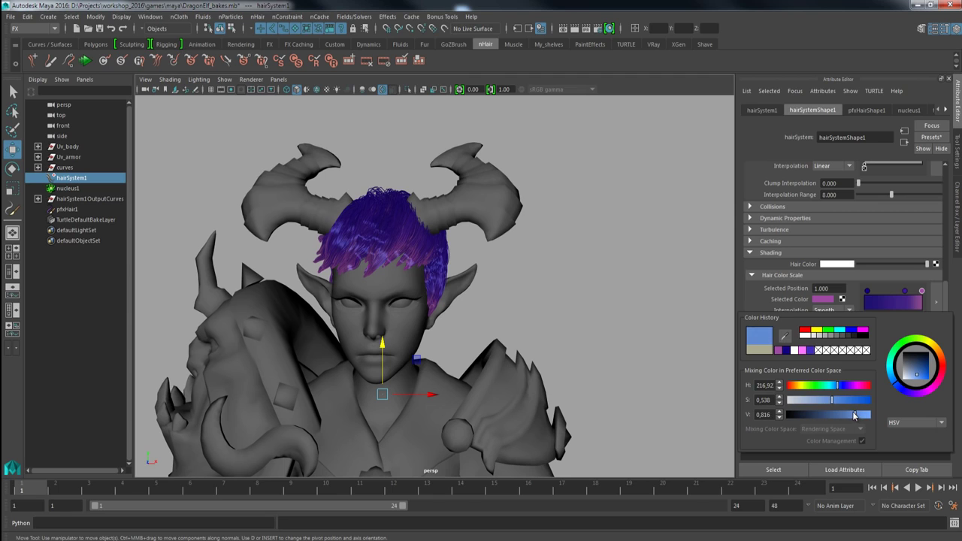
mouse_move(871, 364)
left_mouse_down()
mouse_move(885, 365)
mouse_move(868, 365)
left_mouse_up()
left_click(654, 325)
Examine the blue specular highlights and color gradient of the hair around the character's head
mouse_move(468, 296)
left_mouse_down("alt")
mouse_move(504, 276)
mouse_move(474, 313)
mouse_move(471, 282)
left_mouse_up("alt")
middle_click_drag(489, 281, 533, 283, "alt")
right_click_drag(533, 283, 581, 367, "alt")
left_click_drag(556, 323, 543, 300, "alt")
middle_click_drag(544, 301, 539, 313, "alt")
left_click_drag(539, 313, 536, 318, "alt")
middle_click_drag(536, 318, 539, 294, "alt")
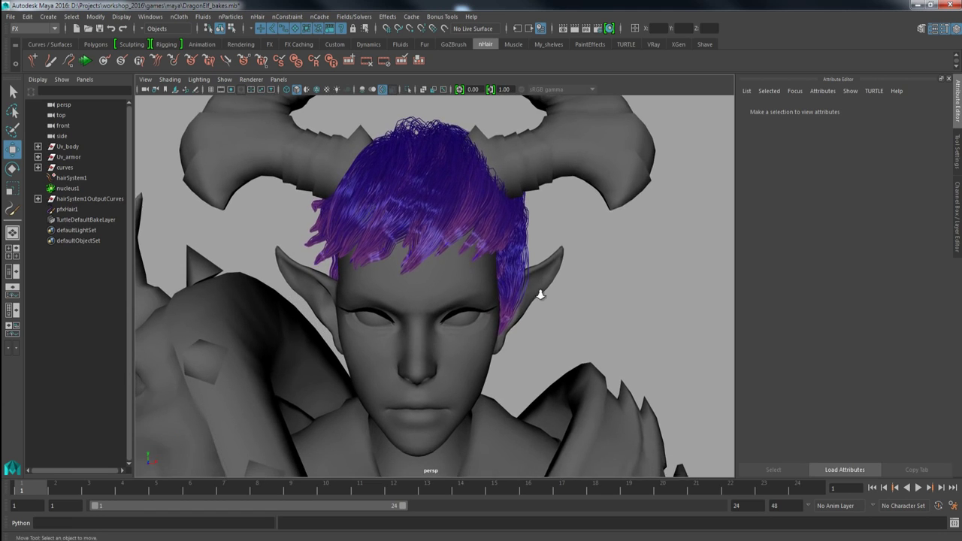
right_click_drag(539, 293, 519, 284, "alt")
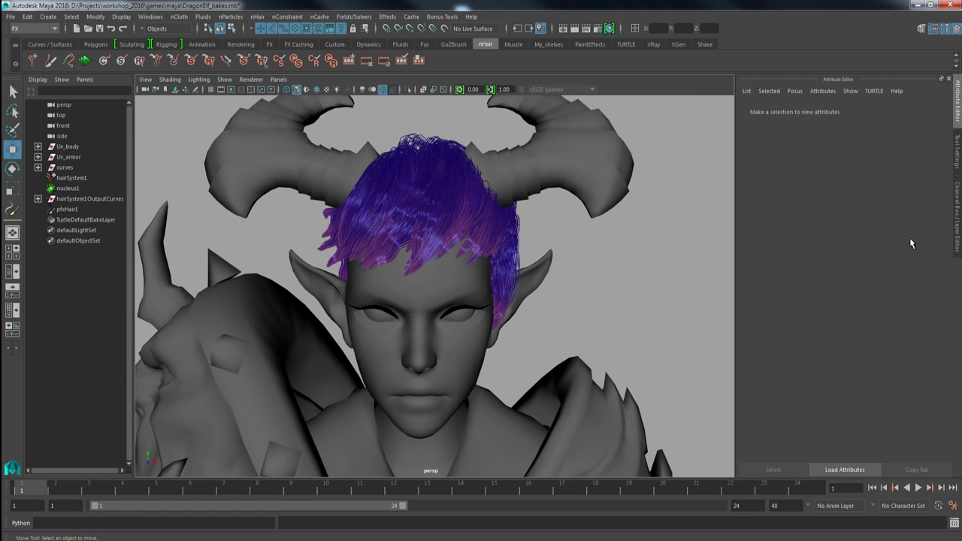
Select hairSystem1 and set its Thinning to 0.380, Clump Twist to 0.153 and Bend Follow to 0.454
left_click(75, 178)
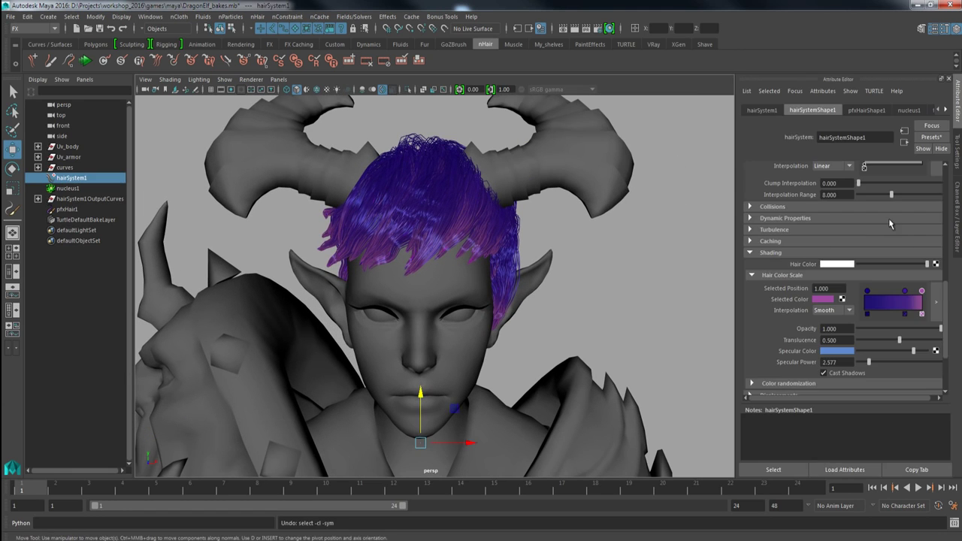
left_click_drag(945, 294, 935, 196)
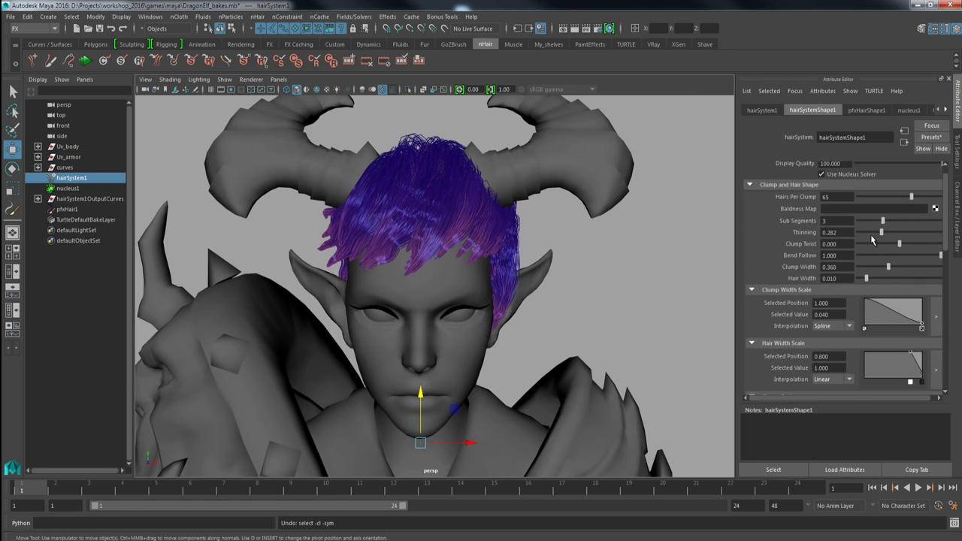
mouse_move(883, 237)
left_mouse_down()
mouse_move(906, 238)
mouse_move(882, 238)
mouse_move(893, 241)
left_mouse_up()
left_click_drag(927, 259, 902, 250)
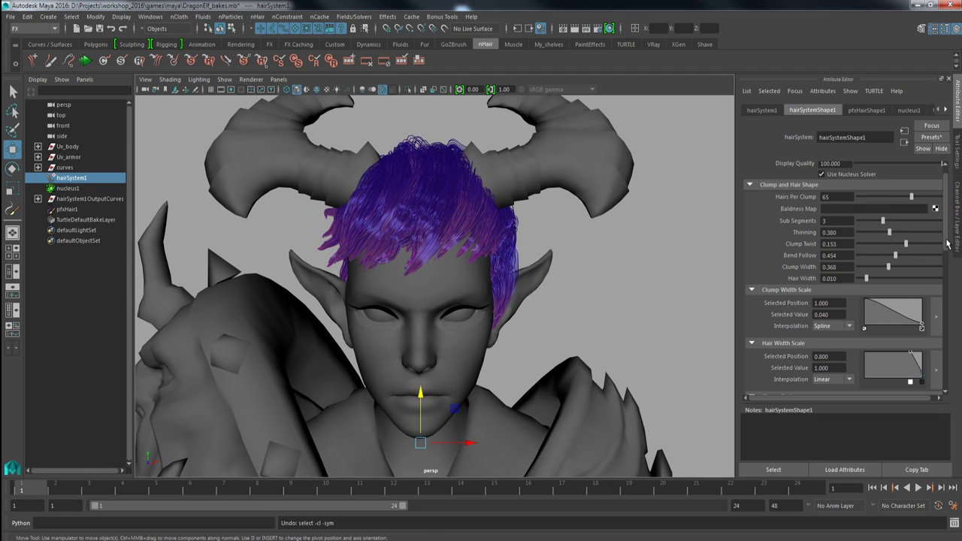
Raise the Clump Width Scale's end point to 0.100 and add a middle point at position 0.530 with value 0.540
left_click_drag(945, 241, 942, 254)
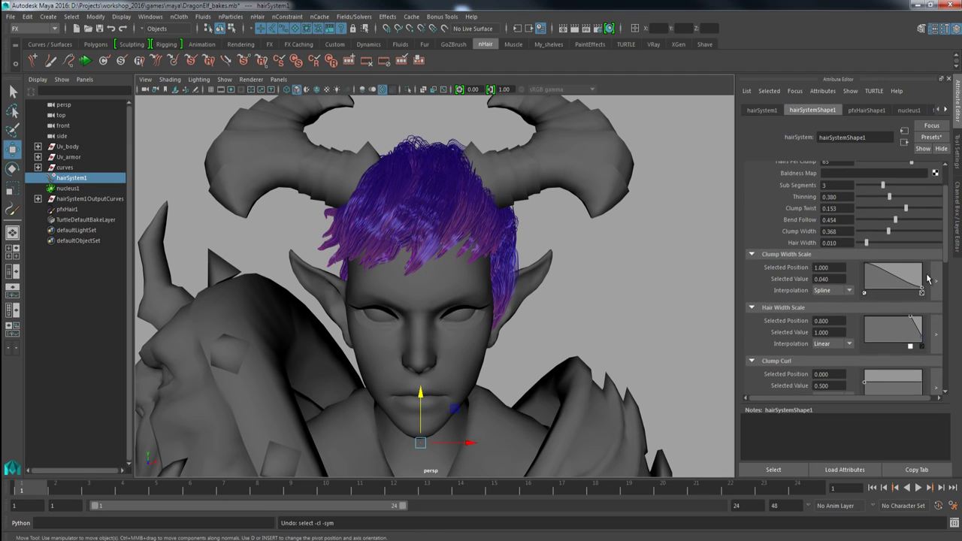
left_click_drag(923, 292, 923, 293)
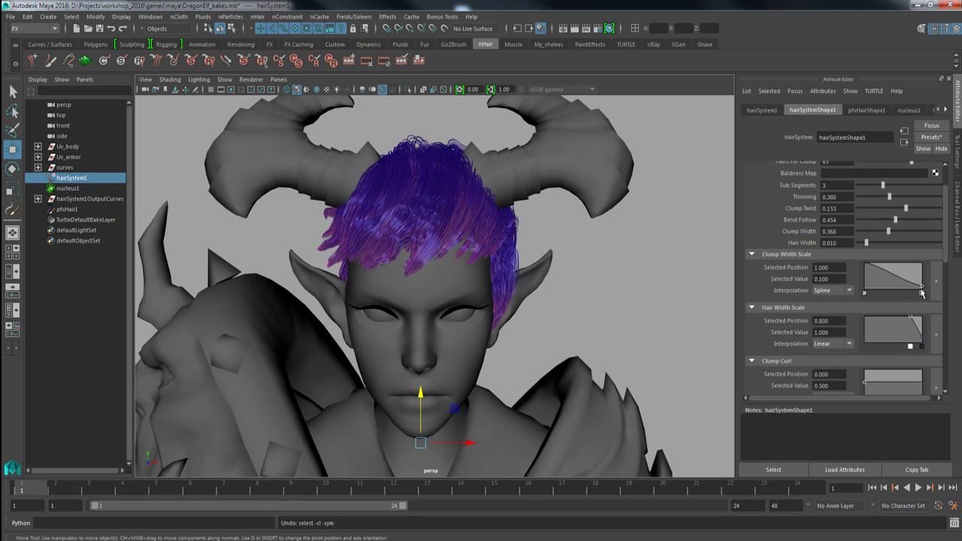
left_click(894, 279)
left_click_drag(893, 280, 895, 277)
Adjust the Clump Curl graph's point to position 0.009 and value 0.580, and deselect the hair system
left_click_drag(946, 254, 946, 277)
left_click_drag(627, 279, 632, 284, "alt")
right_click_drag(632, 284, 687, 322, "alt")
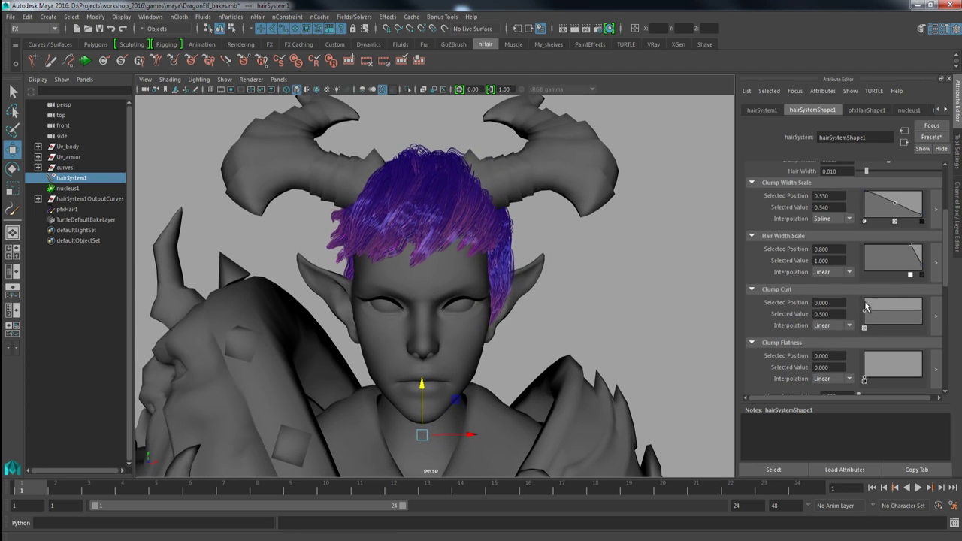
left_click_drag(864, 312, 864, 309)
left_click_drag(637, 328, 665, 323, "alt")
right_click_drag(642, 316, 691, 410, "alt")
left_click_drag(691, 410, 608, 382, "alt")
left_click_drag(864, 307, 865, 309)
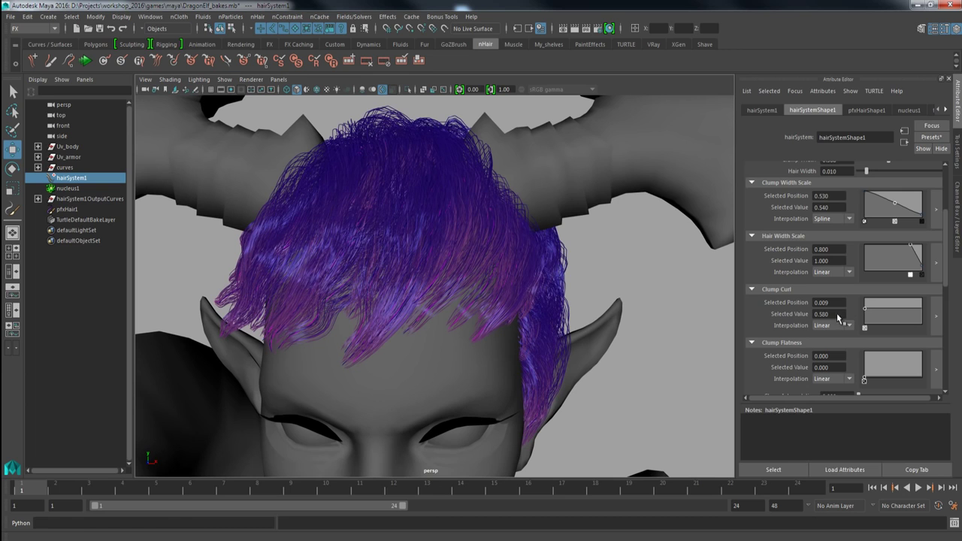
scroll(577, 288, "down", 7)
mouse_move(602, 346)
left_mouse_down("alt")
mouse_move(567, 339)
mouse_move(616, 354)
left_mouse_up("alt")
left_click(620, 372)
scroll(650, 418, "down", 3)
left_click_drag(650, 417, 612, 369, "alt")
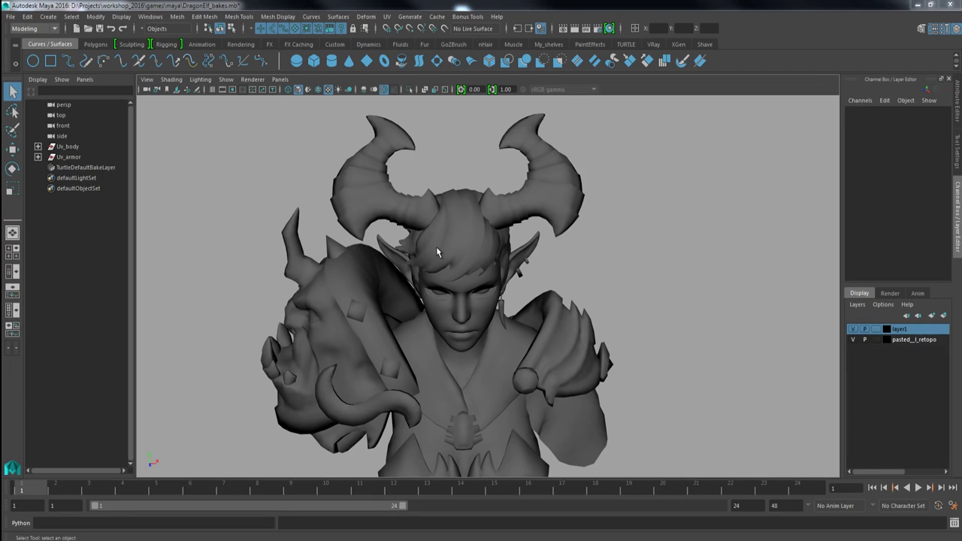
Show the grid in the perspective view around the full character bust
middle_click_drag(456, 286, 474, 253, "alt")
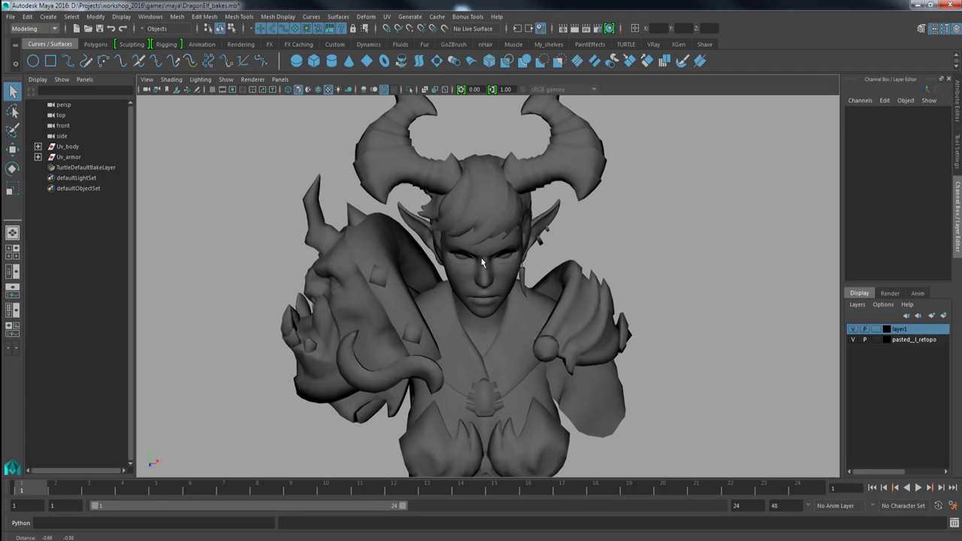
scroll(467, 247, "down", 1)
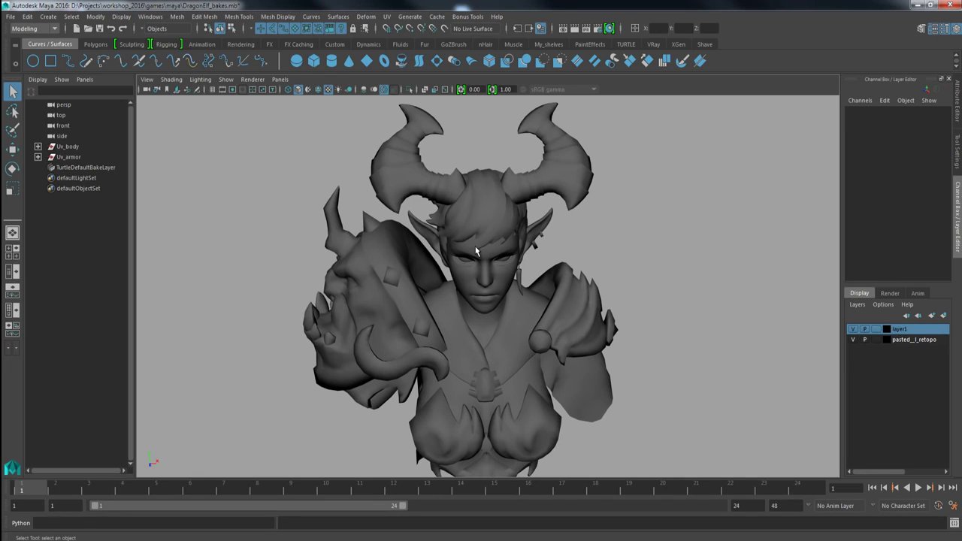
left_click_drag(474, 251, 473, 216, "alt")
middle_click_drag(472, 212, 474, 212, "alt")
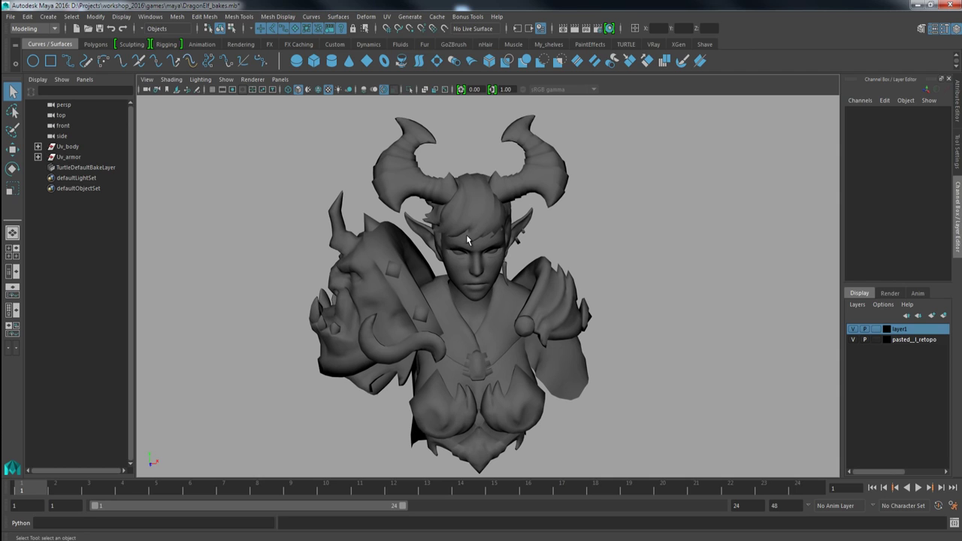
left_click_drag(448, 262, 416, 278, "alt")
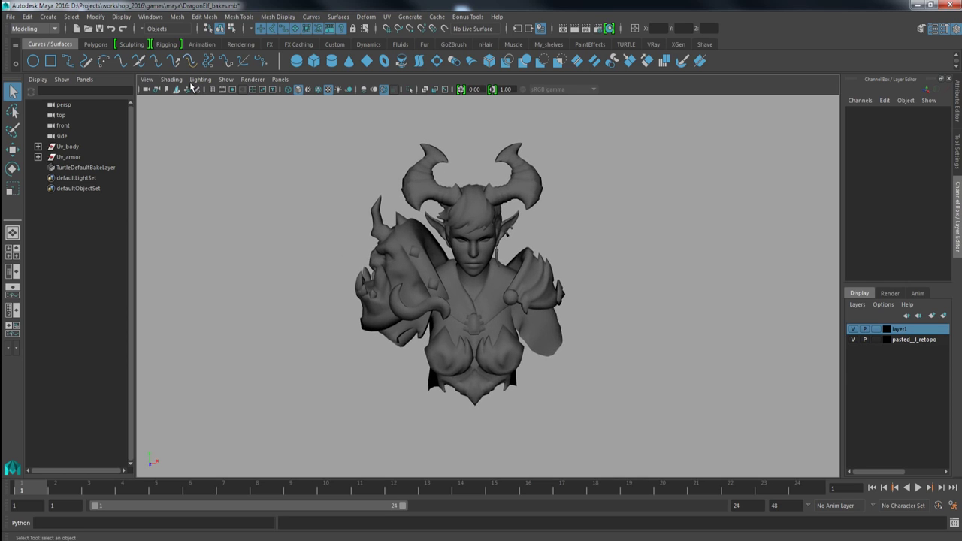
left_click(213, 89)
mouse_move(335, 291)
left_mouse_down("alt")
mouse_move(323, 289)
mouse_move(342, 315)
mouse_move(350, 298)
mouse_move(344, 326)
mouse_move(332, 294)
left_mouse_up("alt")
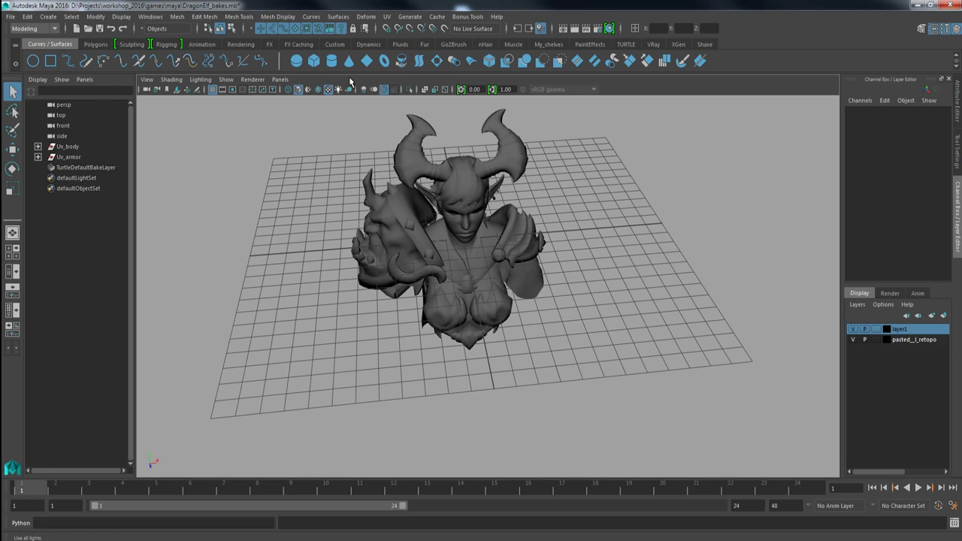
Create a NURBS plane and move it beside the character's armored arm, to a Translate X of about -9.18
left_click(366, 62)
middle_click_drag(339, 292, 399, 253, "alt")
left_click_drag(400, 253, 362, 251, "alt")
key("w")
middle_click_drag(322, 267, 407, 260, "alt")
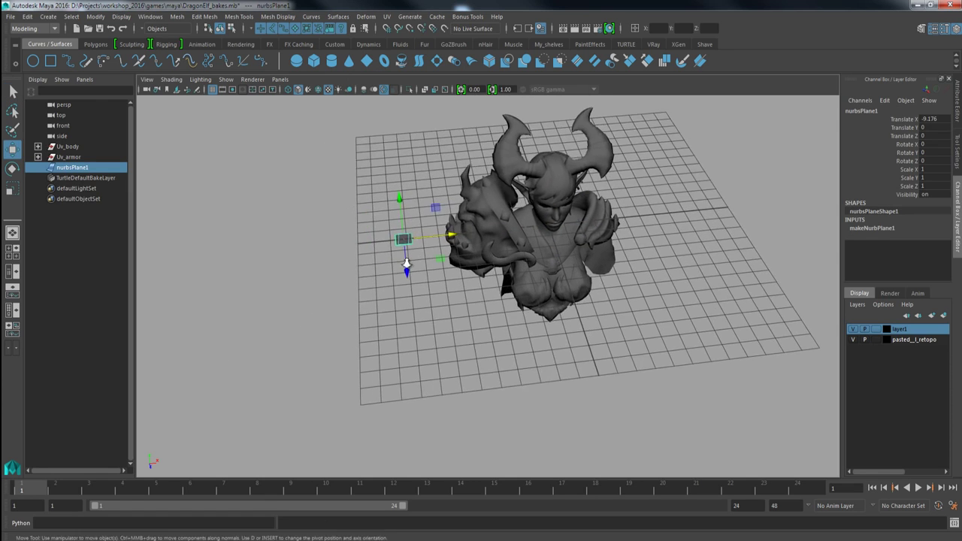
right_click_drag(407, 261, 421, 339, "alt")
middle_click_drag(421, 339, 448, 379, "alt")
left_click_drag(447, 380, 467, 272, "alt")
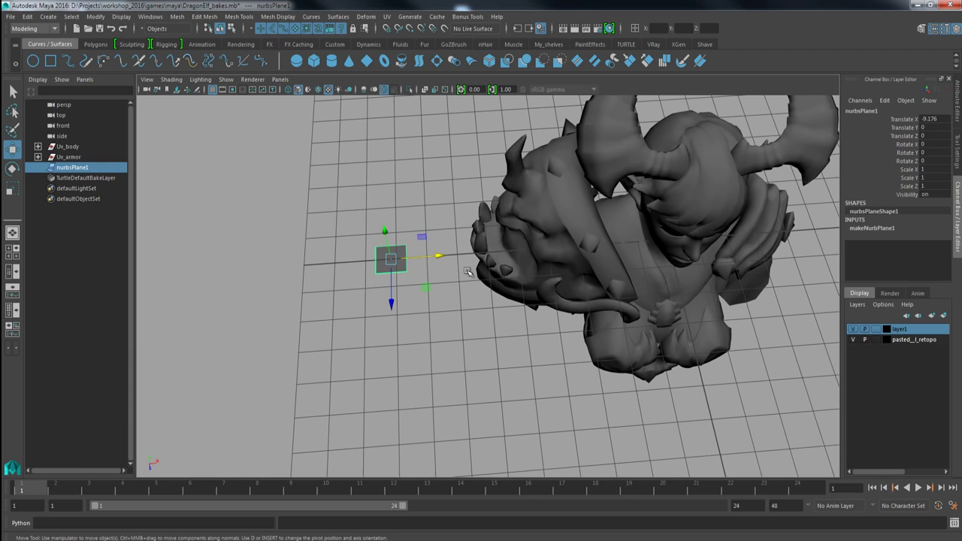
Stretch the NURBS plane into a long strip by moving its rows of control vertices along Z, and return to object mode
right_click(406, 266)
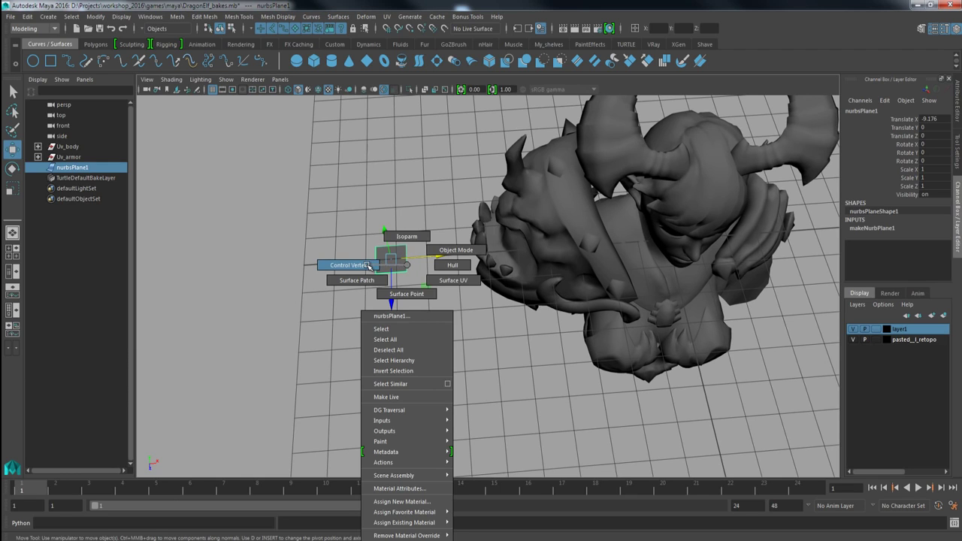
right_click_drag(366, 264, 363, 265)
left_click_drag(380, 289, 407, 272, "alt")
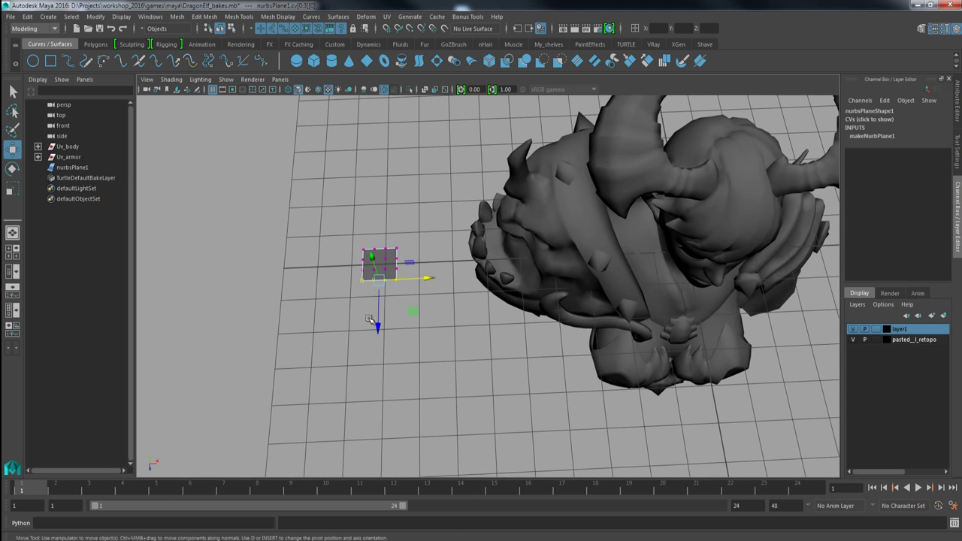
left_click_drag(378, 327, 374, 421)
left_click_drag(347, 322, 402, 264)
left_click_drag(379, 315, 375, 431)
left_click_drag(354, 305, 378, 356)
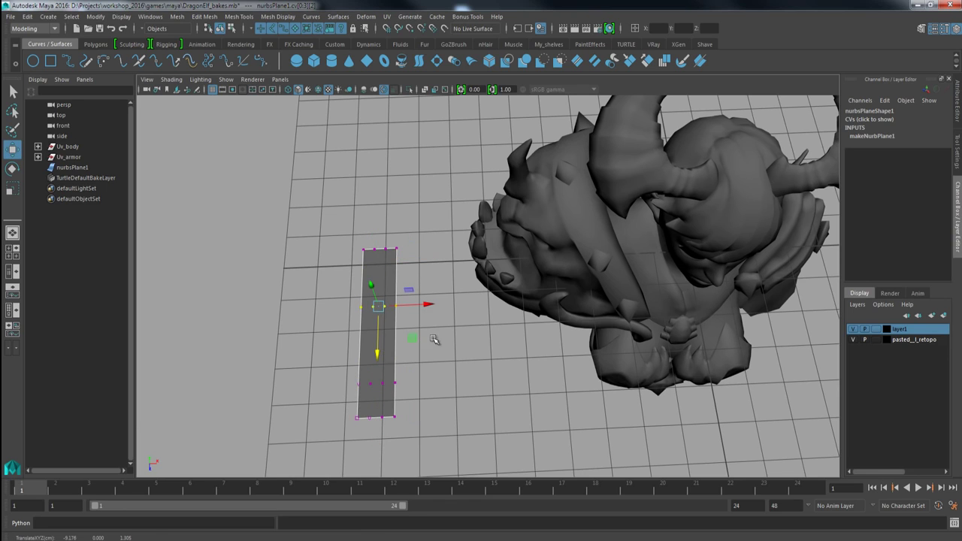
right_click_drag(381, 280, 409, 258)
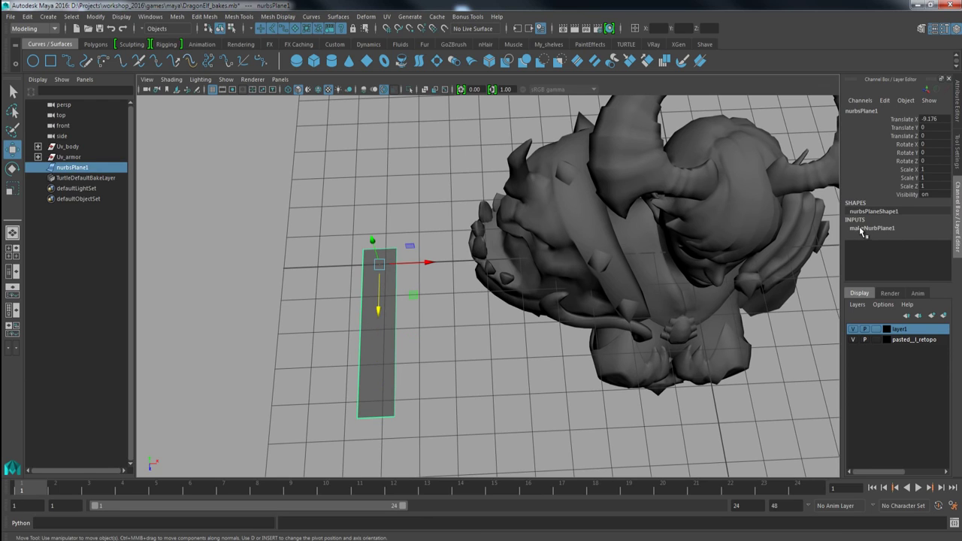
Try to change the Patches U of the stretched plane in its makeNurbPlane1 construction settings
left_click(864, 228)
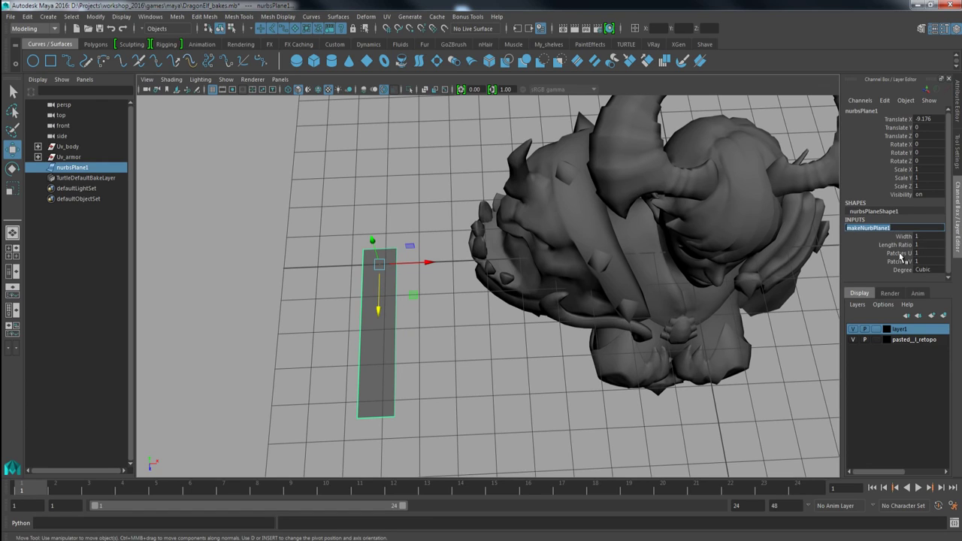
left_click(905, 237)
key("w")
middle_click_drag(378, 316, 402, 308, "alt")
left_click(858, 229)
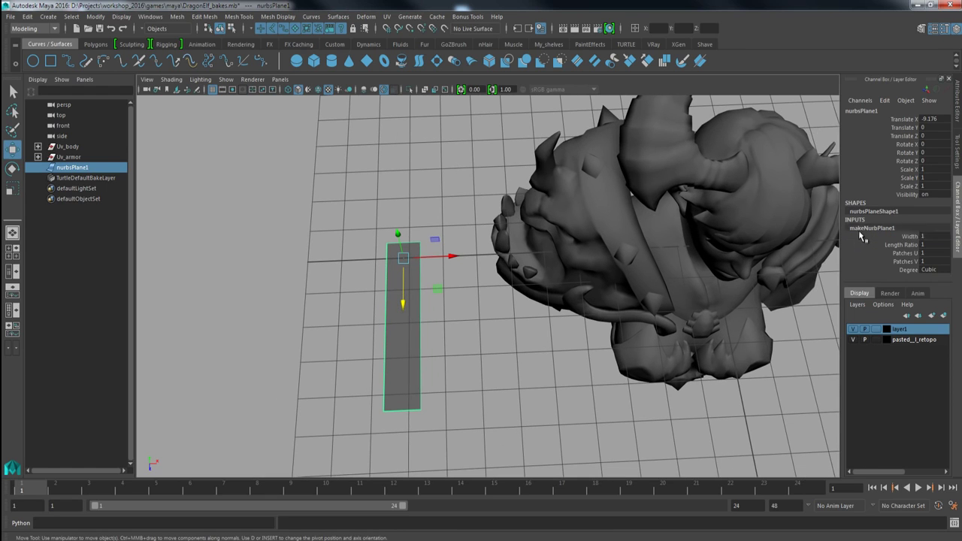
left_click(900, 253)
middle_click_drag(610, 360, 608, 361)
Undo the patch change and all control vertex moves on the plane, and switch back to object selection
key("ctrl+z")
key("ctrl+z")
key("ctrl+z")
key("ctrl+z")
key("ctrl+z")
key("ctrl+z")
key("ctrl+z")
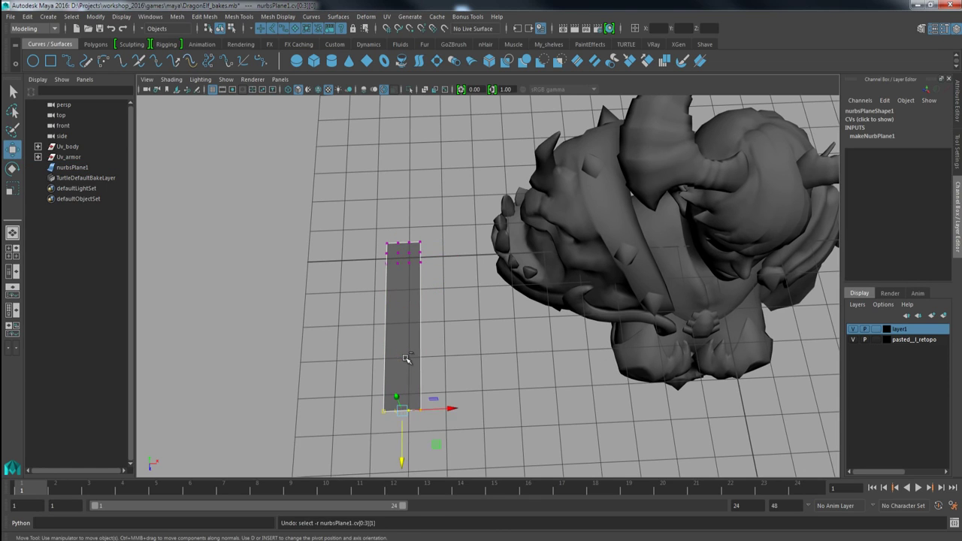
key("ctrl+z")
key("ctrl+z")
key("F8")
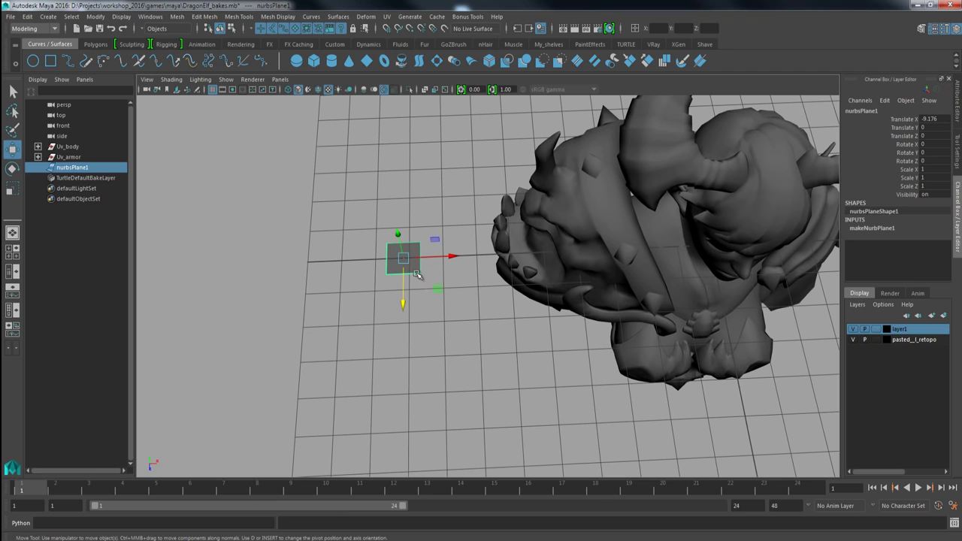
Set the NURBS plane's Patches U to 2 and its Length Ratio to 6.3 in makeNurbPlane1
left_click(876, 228)
left_click(905, 254)
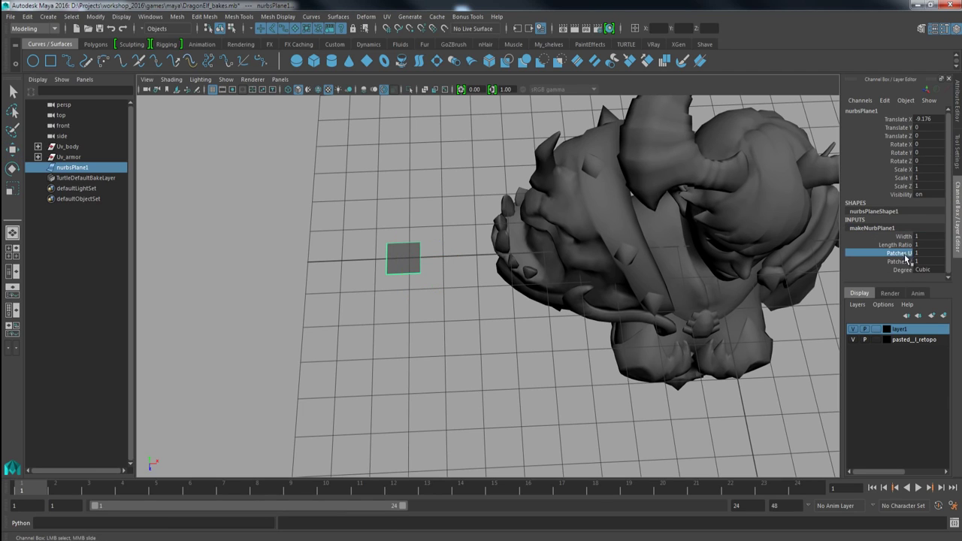
middle_click_drag(656, 372, 655, 372)
left_click(894, 244)
middle_click_drag(580, 403, 629, 403)
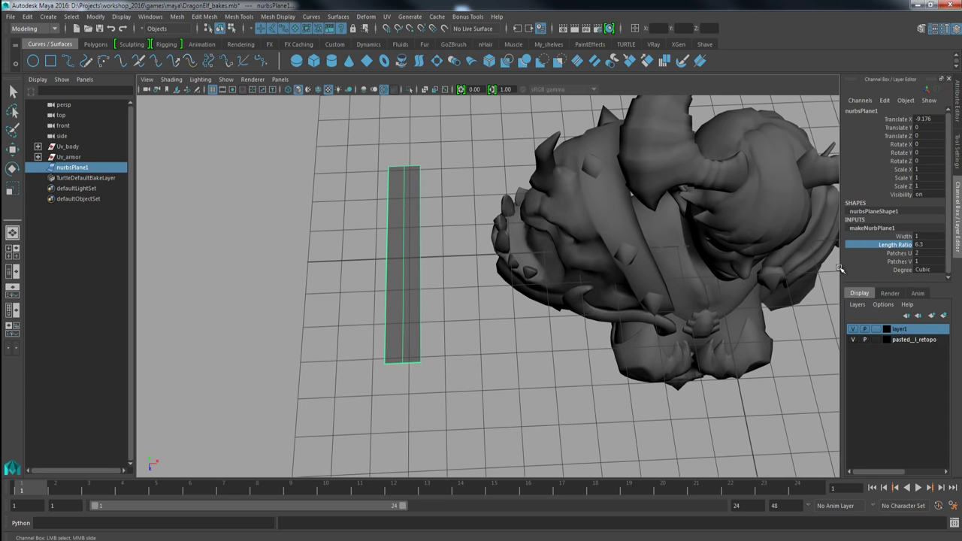
Snap the plane's pivot to the middle of its short edge at the negative Z end
middle_click_drag(419, 323, 445, 330, "alt")
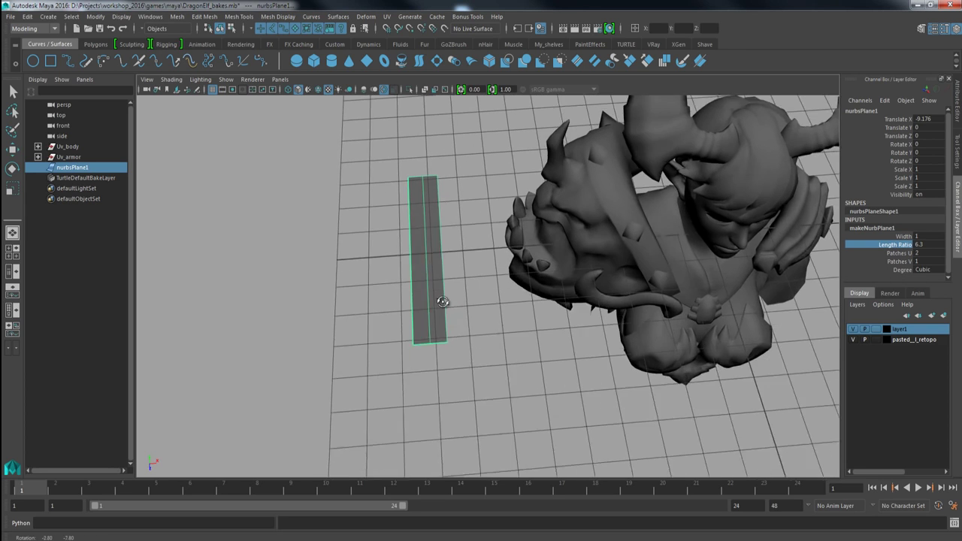
left_click_drag(442, 301, 460, 272, "alt")
key("w")
key("d")
left_click_drag(484, 308, 481, 316, "alt")
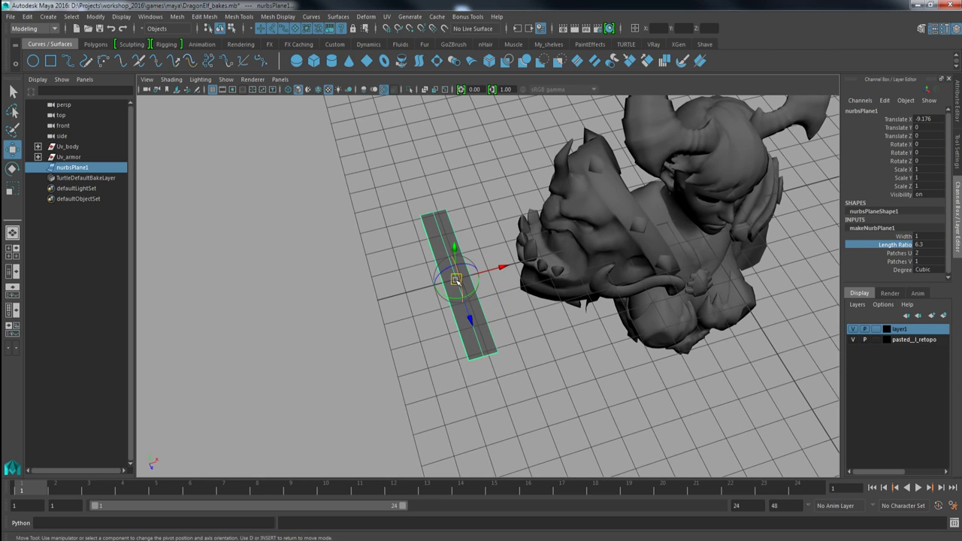
key("v")
left_click_drag(455, 280, 387, 211)
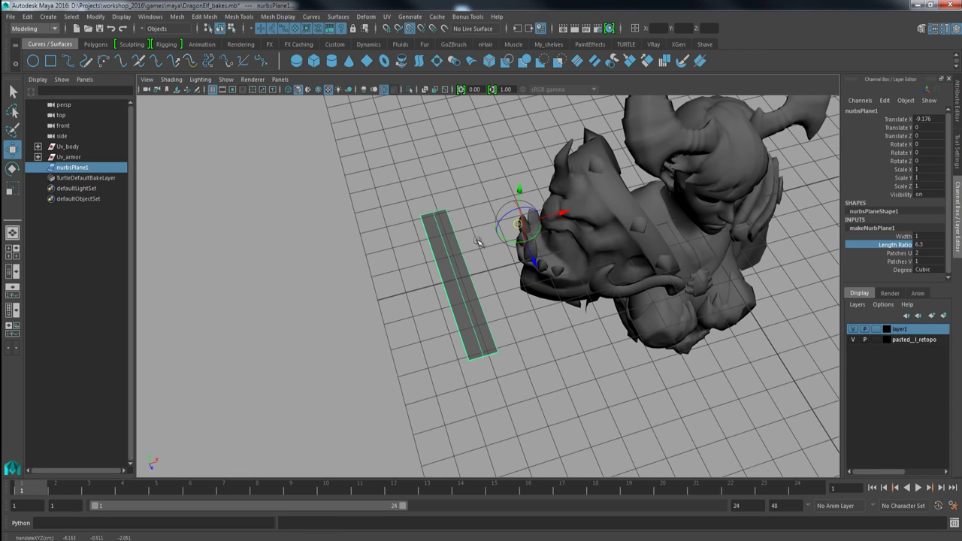
key("v")
left_click_drag(518, 225, 480, 226)
key("d")
key("v")
left_click_drag(519, 224, 440, 214)
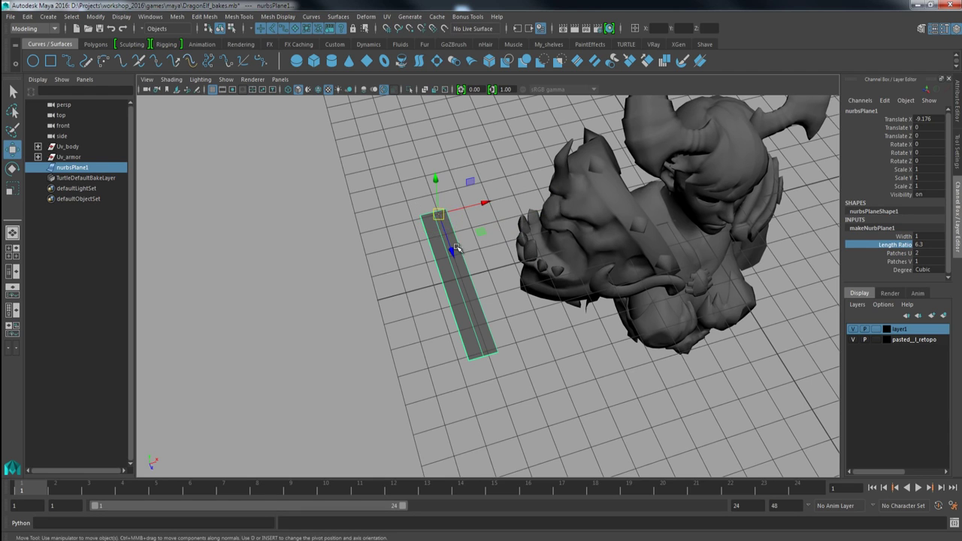
Fine-tune the pivot position of the NURBS plane at the middle of its short edge
middle_click_drag(458, 249, 485, 307, "alt")
right_click_drag(485, 306, 498, 332, "alt")
key("d")
left_click_drag(475, 307, 468, 300)
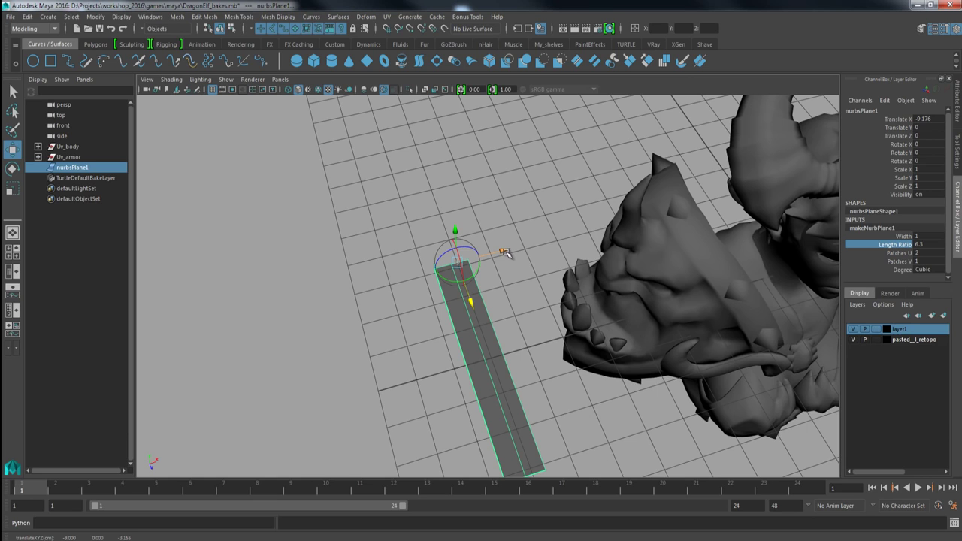
left_click_drag(504, 250, 499, 253)
Move the plane up to the character's head, to about X -0.065, Y 4.944, Z 4.86
right_click_drag(512, 285, 460, 218, "alt")
middle_click_drag(496, 315, 487, 275, "alt")
left_click_drag(500, 268, 535, 198, "alt")
middle_click_drag(535, 199, 532, 263, "alt")
left_click_drag(460, 252, 467, 169)
left_click_drag(517, 257, 415, 276, "alt")
left_click_drag(392, 220, 574, 214)
left_click_drag(572, 237, 651, 234, "alt")
left_click_drag(615, 166, 617, 151)
middle_click_drag(674, 244, 582, 235, "alt")
Assign a new Lambert material to the plane and color it a lighter green with hue 136.15 and saturation 0.474
right_click_drag(583, 236, 584, 246)
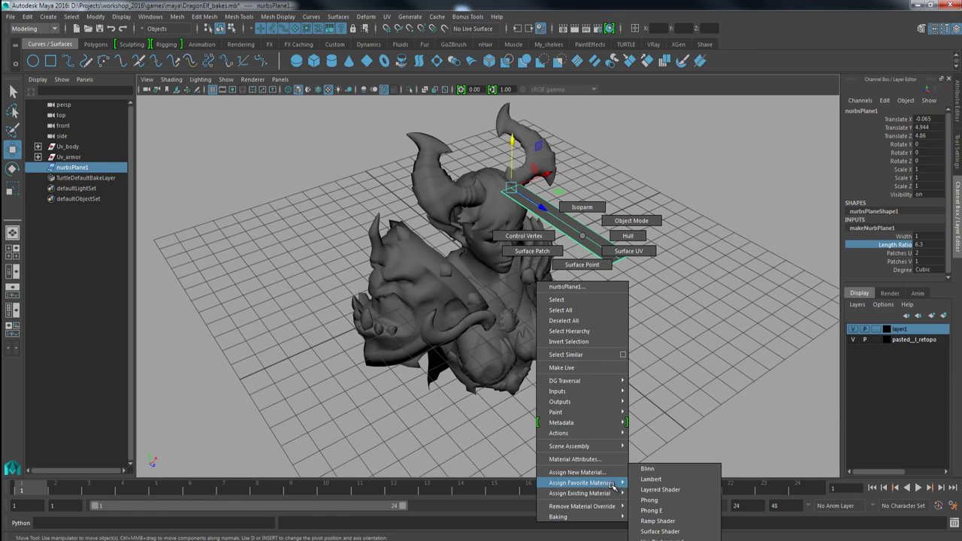
left_click(638, 483)
key("ctrl+a")
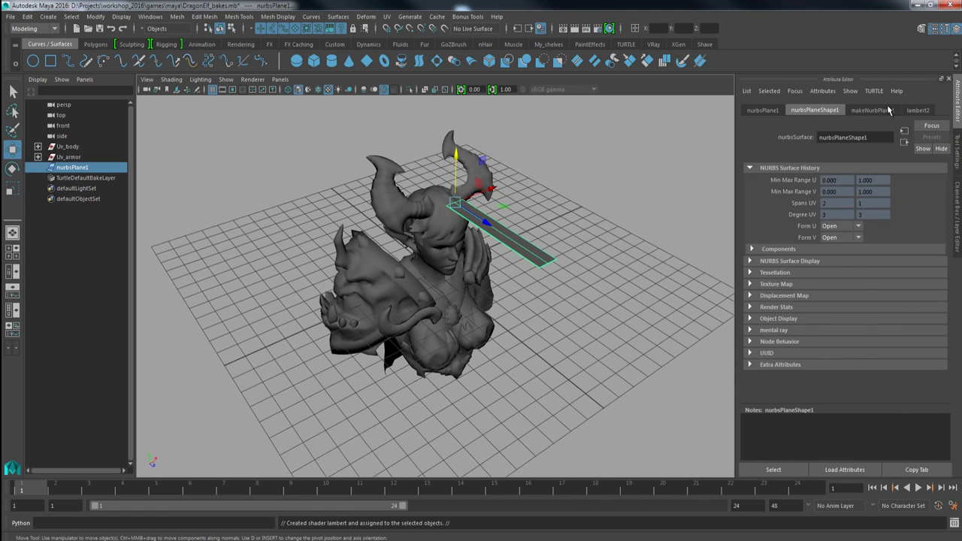
left_click(916, 111)
left_click(844, 230)
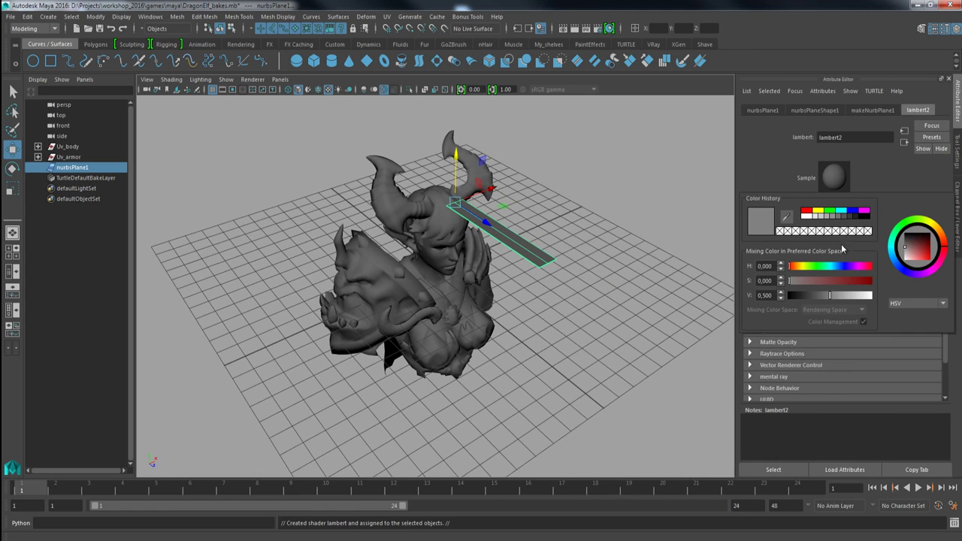
left_click(822, 267)
left_click(830, 281)
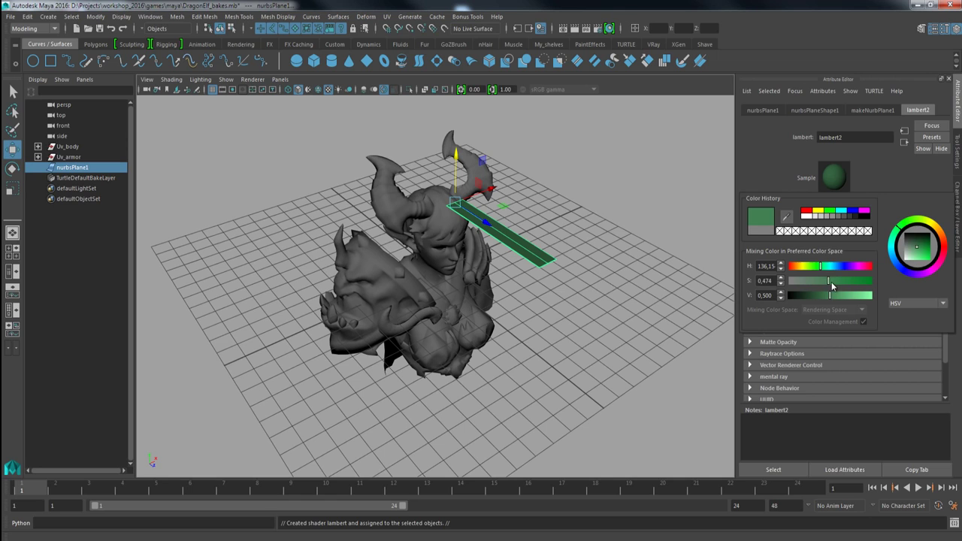
left_click(843, 296)
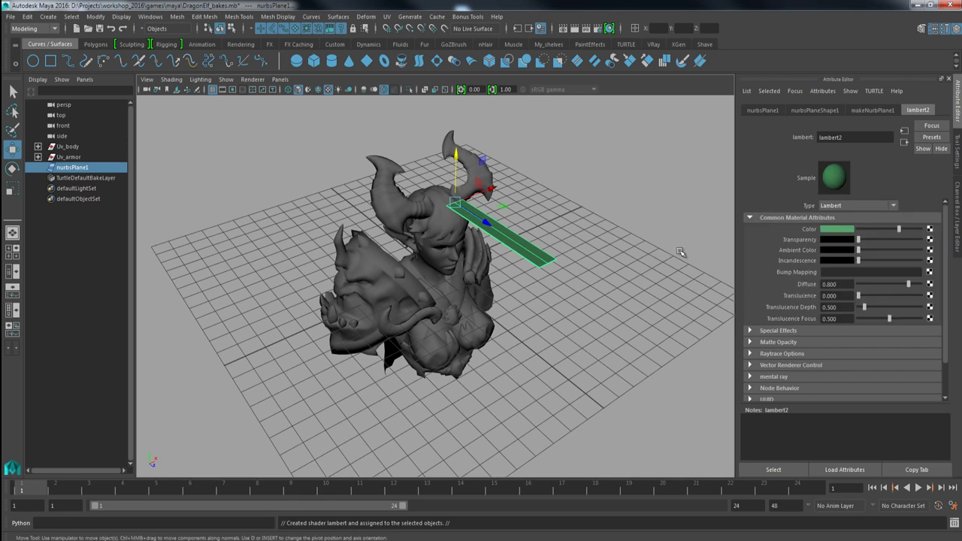
left_click(681, 254)
Hide the viewport grid and scale the plane down uniformly to about 0.469
left_click_drag(499, 285, 418, 252, "alt")
left_click(211, 90)
middle_click_drag(448, 293, 446, 327, "alt")
right_click_drag(447, 327, 510, 299, "alt")
left_click(523, 278)
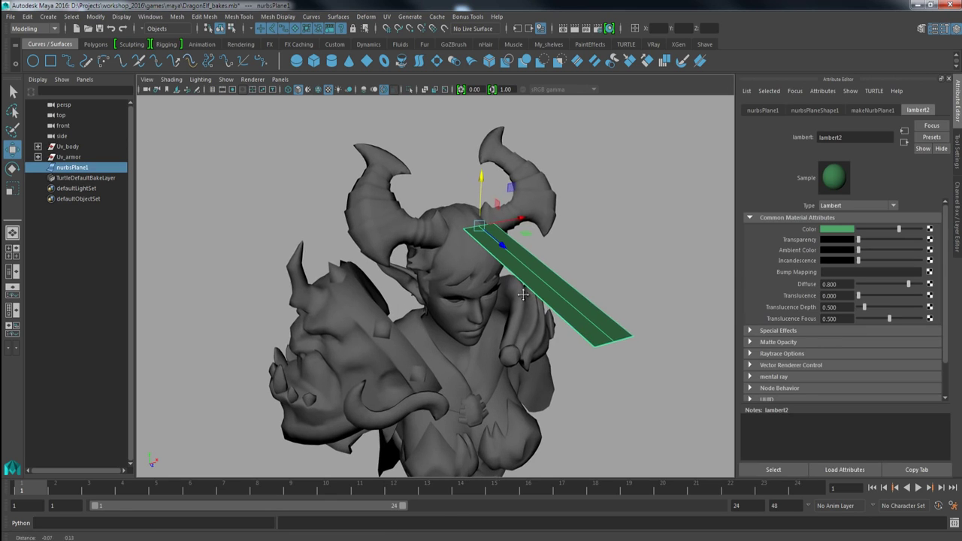
scroll(495, 263, "down", 3)
key("r")
left_click_drag(462, 241, 385, 210)
scroll(513, 298, "up", 4)
left_click_drag(518, 293, 492, 294, "alt")
Curve the strip downward by rotating and moving the control vertices at its free end with soft selection
right_click_drag(507, 261, 474, 261)
left_click_drag(480, 266, 556, 302)
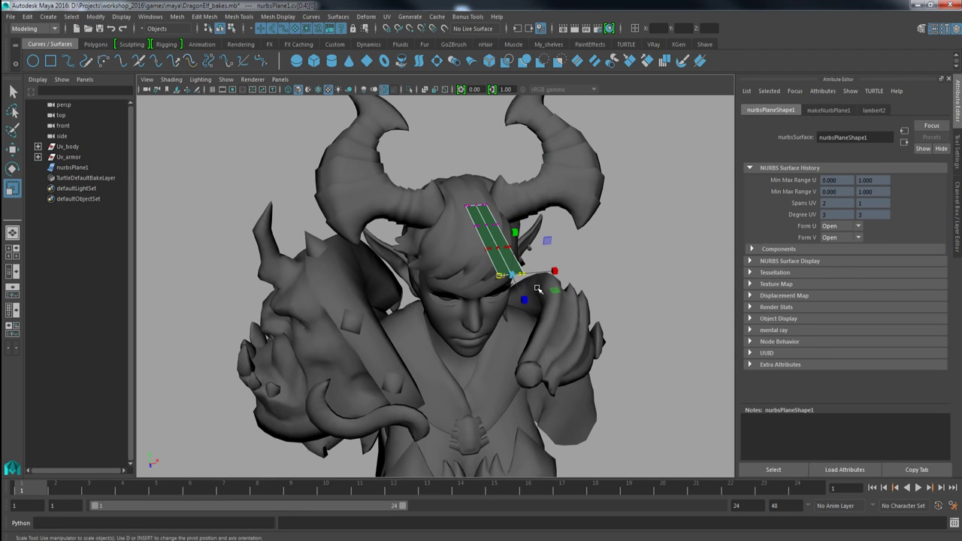
key("b")
left_click_drag(535, 286, 573, 282)
key("e")
key("w")
key("e")
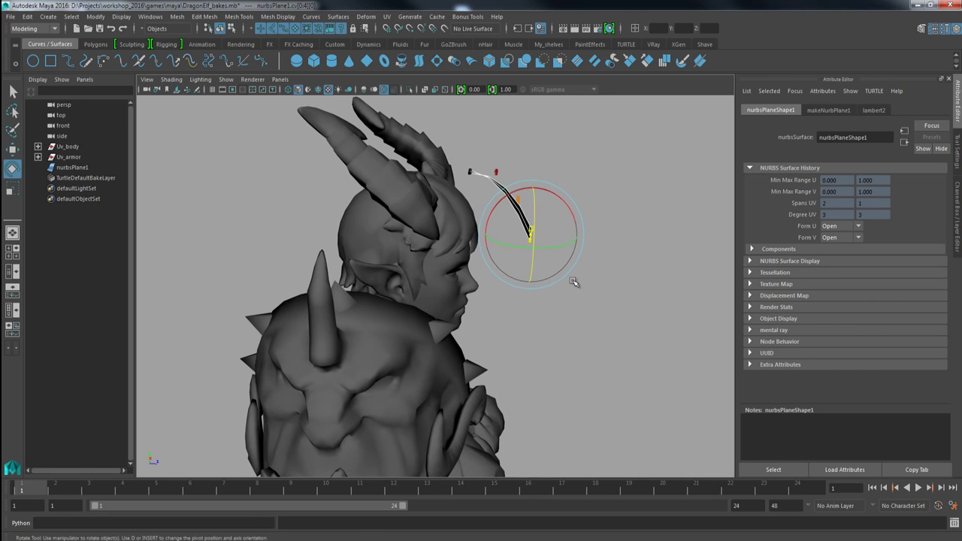
left_click_drag(558, 247, 524, 222)
key("w")
key("F8")
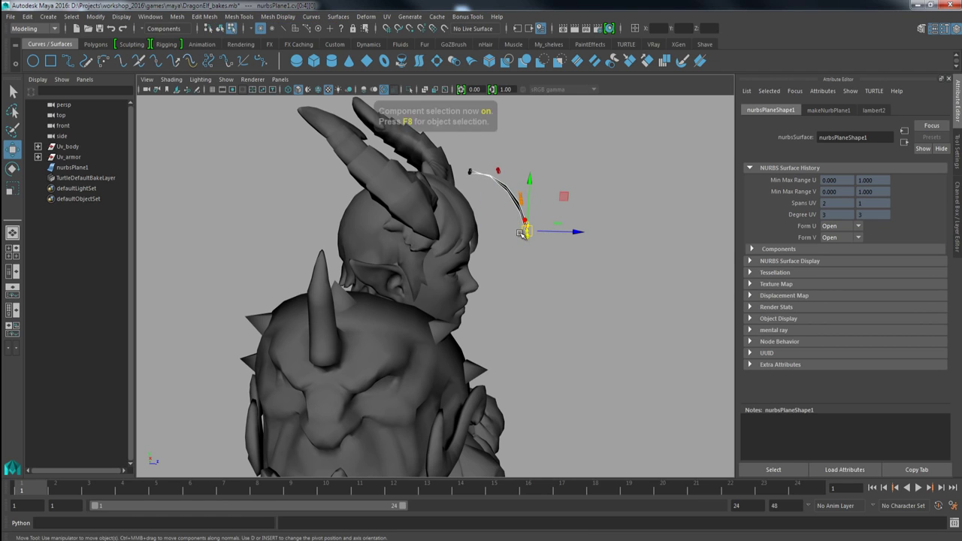
Place the curved strip on the character's head, moving its root onto the scalp and rotating it over the forehead
left_click_drag(472, 173, 431, 174)
left_click_drag(485, 205, 425, 236, "alt")
middle_click_drag(434, 242, 421, 264, "alt")
left_click_drag(420, 265, 422, 278, "alt")
left_click_drag(476, 220, 524, 206)
key("e")
key("w")
Duplicate the hair strip twice, fanning the copies beside the original toward the character's right side of the forehead
key("ctrl+d")
key("e")
key("w")
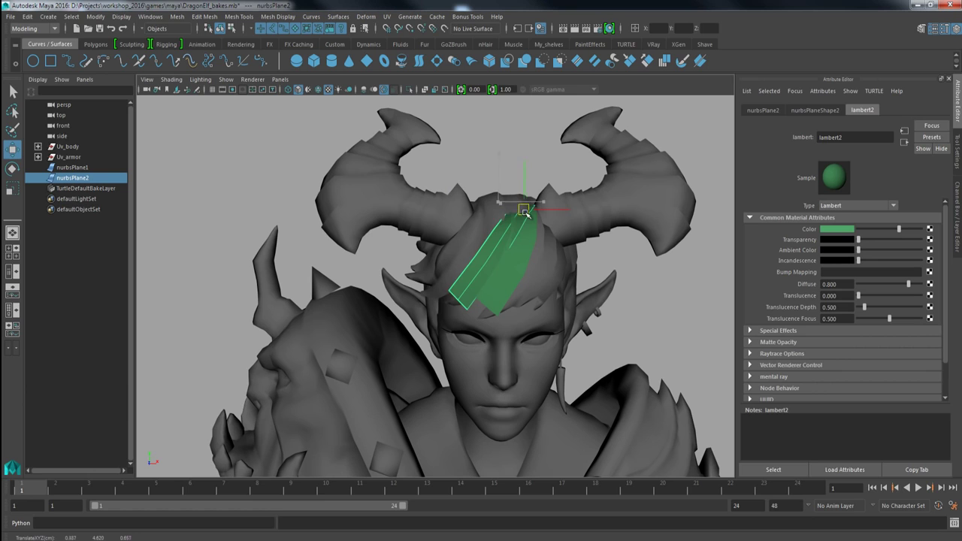
key("ctrl+d")
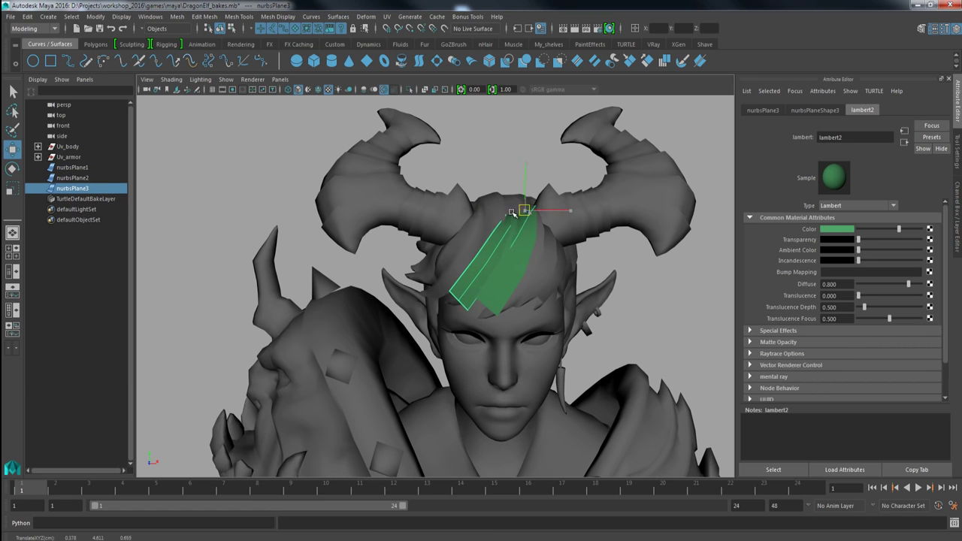
key("e")
mouse_move(508, 210)
left_mouse_down()
mouse_move(526, 201)
mouse_move(523, 214)
left_mouse_up()
key("w")
Add two more duplicated strips to the fan and rotate them to extend the fringe over the forehead
left_click_drag(529, 219, 511, 203, "alt")
key("ctrl+d")
mouse_move(511, 211)
left_mouse_down("alt")
mouse_move(493, 223)
mouse_move(511, 221)
left_mouse_up("alt")
key("ctrl+d")
key("w")
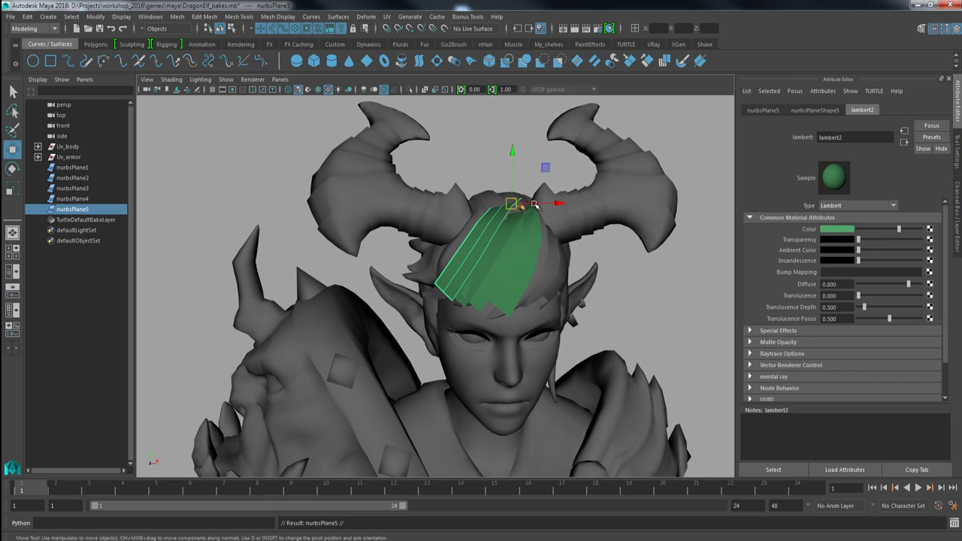
key("e")
left_click_drag(557, 185, 532, 197)
Duplicate the strip two more times and rotate the copies outward toward the character's right horn
key("ctrl+d")
key("w")
key("ctrl+d")
key("e")
left_click_drag(575, 174, 563, 201)
left_click_drag(562, 201, 500, 216)
key("w")
left_click(500, 163)
left_click(505, 209)
Duplicate the strip again and rotate the copy into the gap between the sideways strips and the forehead strips
key("ctrl+d")
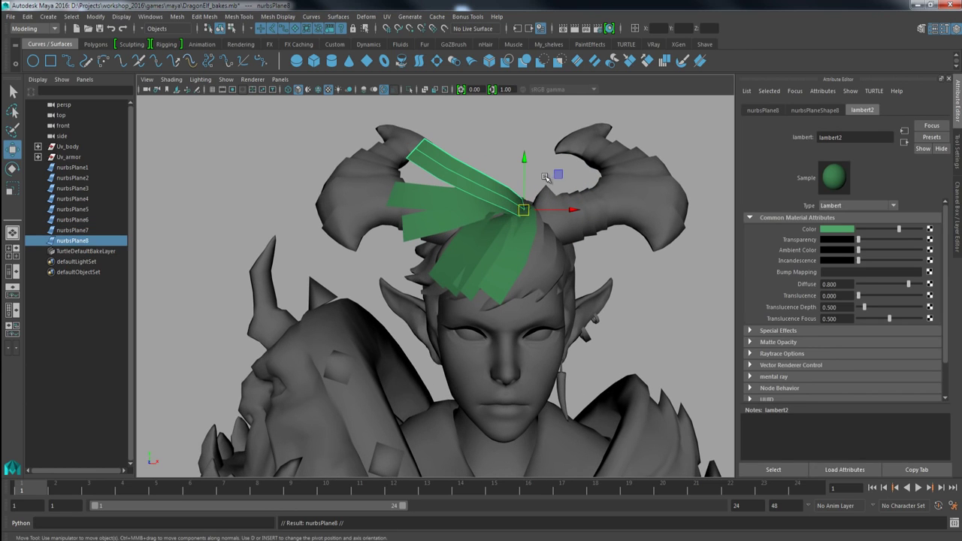
key("e")
left_click_drag(569, 183, 525, 192)
key("w")
key("e")
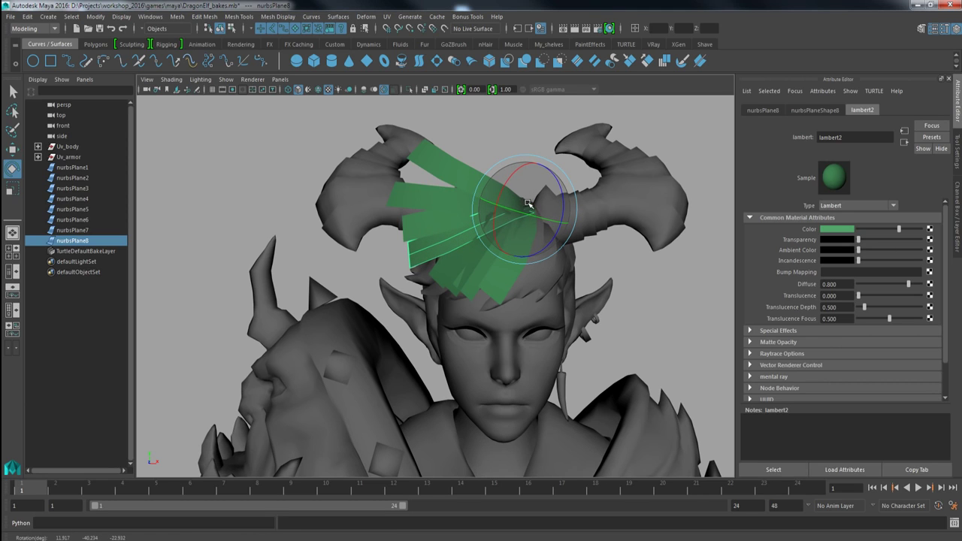
Add a ninth strip by duplication, moving and rotating it over the middle of the forehead
key("ctrl+d")
key("w")
left_click_drag(531, 206, 567, 224)
key("e")
key("w")
key("e")
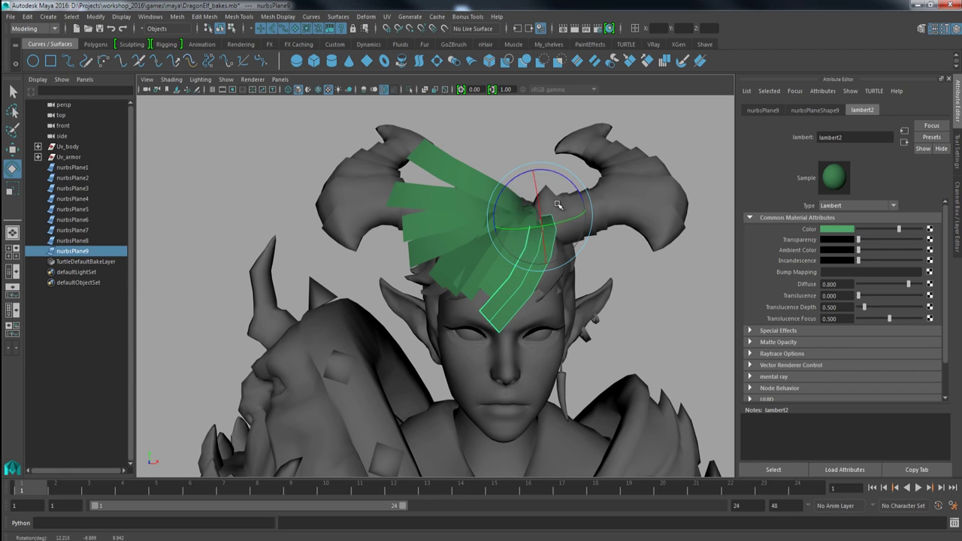
Duplicate a tenth strip and angle it down over the brow above the character's right eye
key("ctrl+d")
key("w")
left_click_drag(541, 217, 521, 215)
key("e")
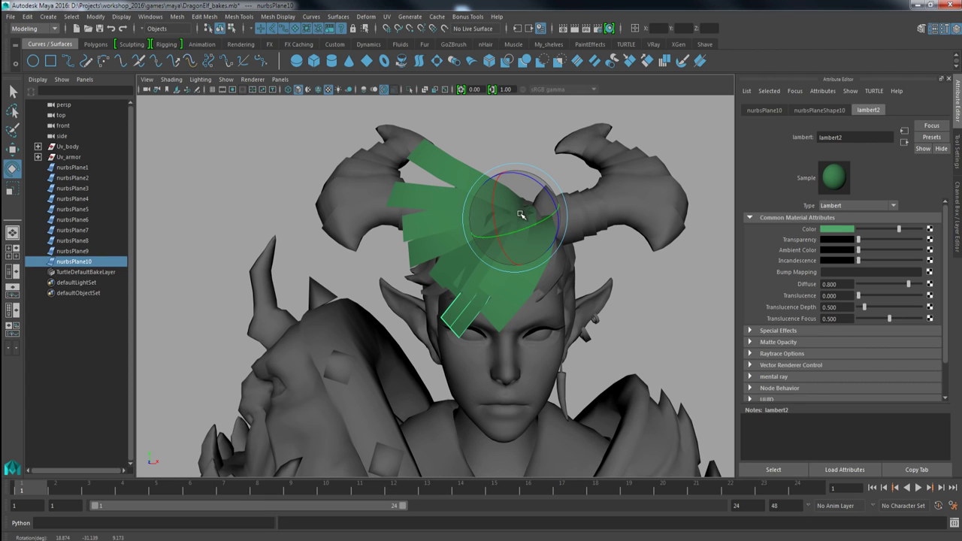
Clear the selection, bring back the Channel Box and Layer Editor, and hide layer1
left_click(530, 135)
left_click_drag(530, 135, 487, 227, "alt")
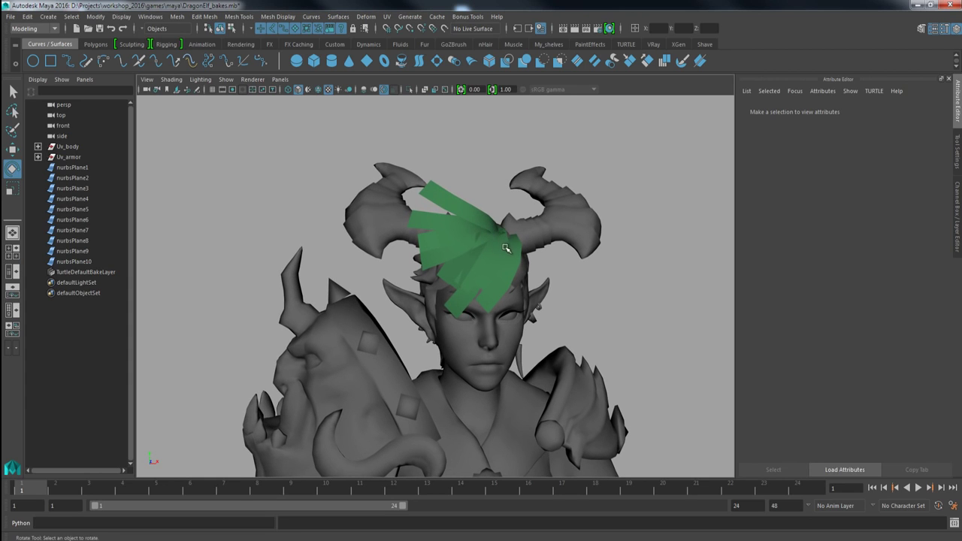
left_click_drag(507, 248, 484, 235, "alt")
mouse_move(517, 265)
left_mouse_down("alt")
mouse_move(469, 257)
mouse_move(526, 257)
left_mouse_up("alt")
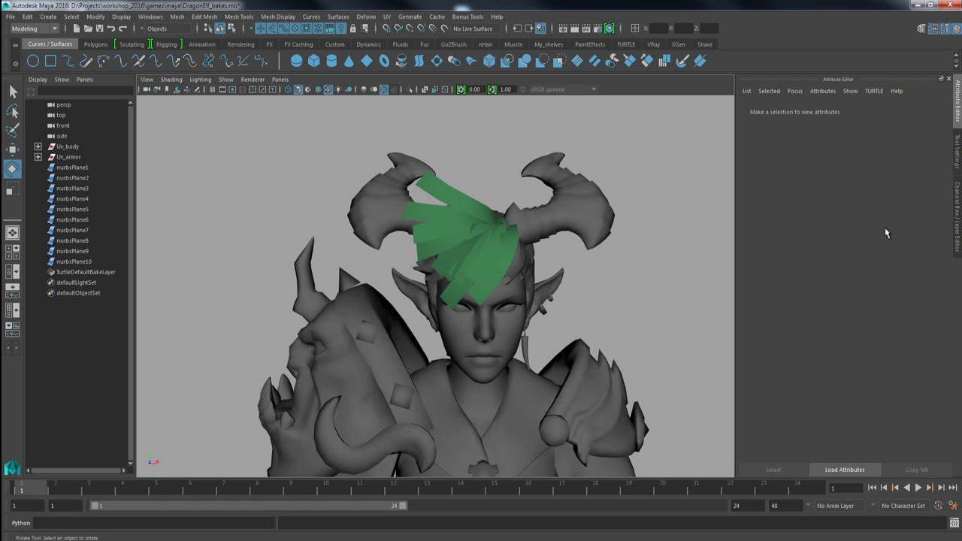
left_click(956, 213)
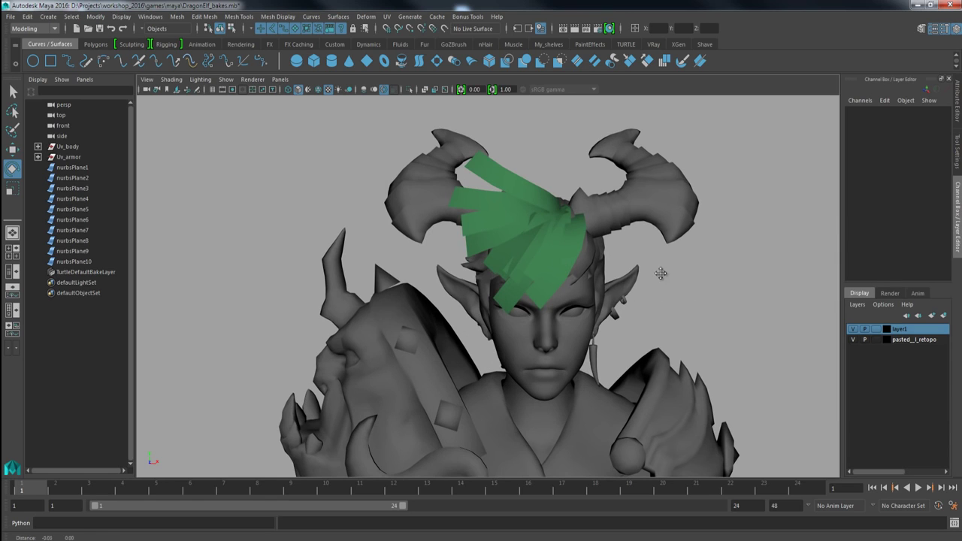
middle_click_drag(661, 273, 618, 244, "alt")
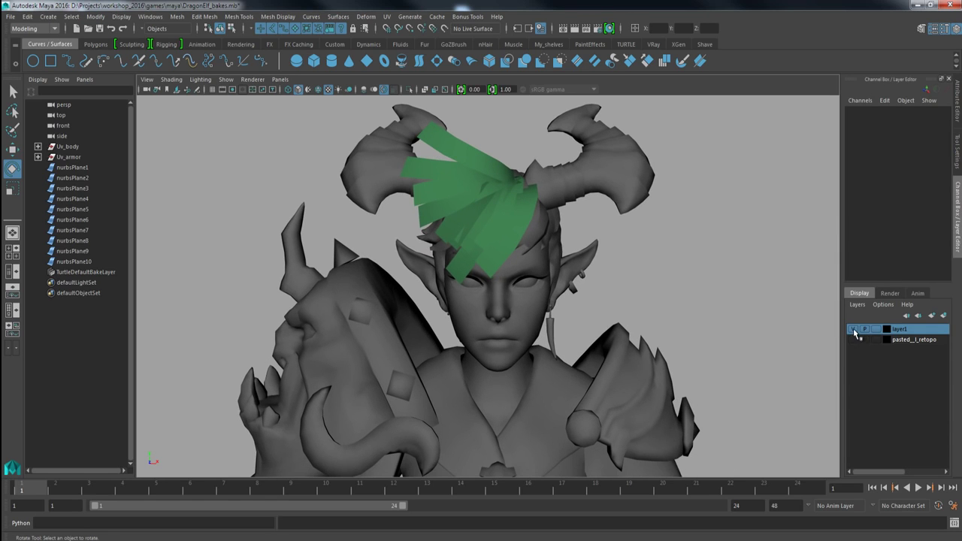
left_click(854, 331)
left_click_drag(661, 331, 556, 285, "alt")
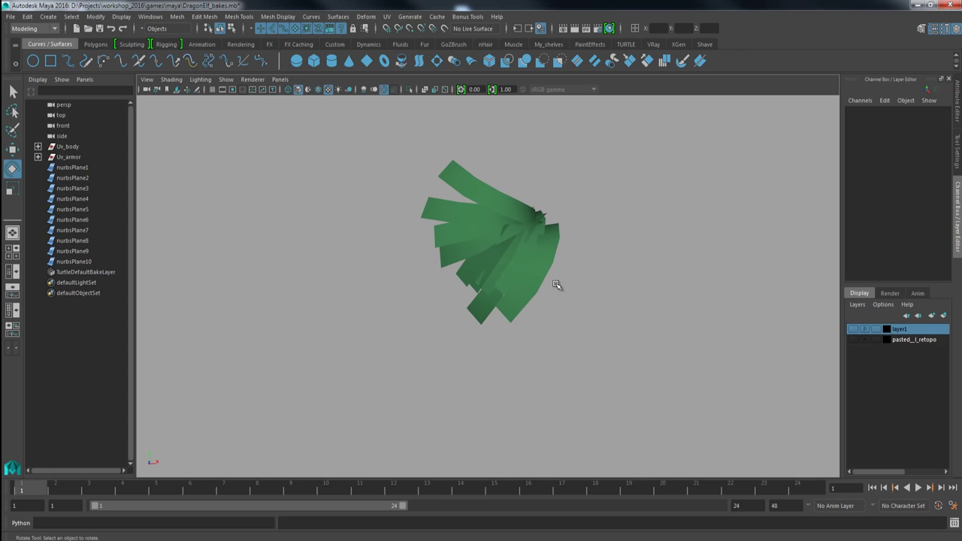
Select all ten hair strips, nurbsPlane1 through nurbsPlane10, with the Move tool active
left_click(72, 169)
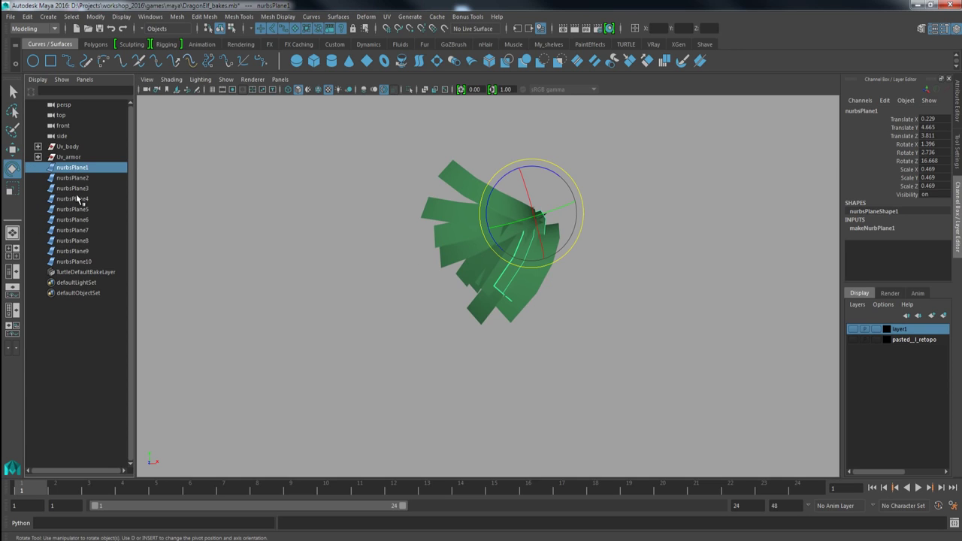
left_click(87, 263, "shift")
left_click(409, 209)
left_click_drag(414, 210, 398, 248, "alt")
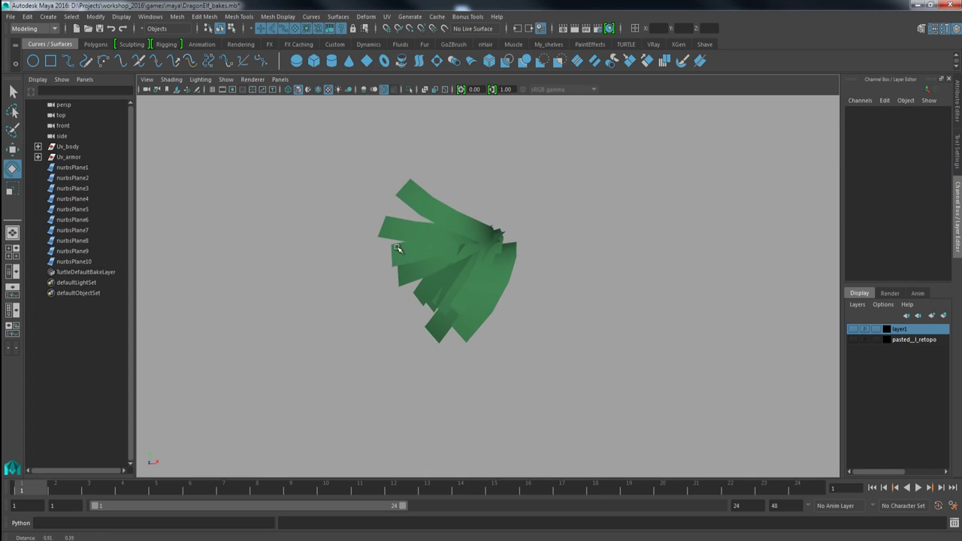
right_click_drag(398, 248, 440, 290, "alt")
left_click(461, 242)
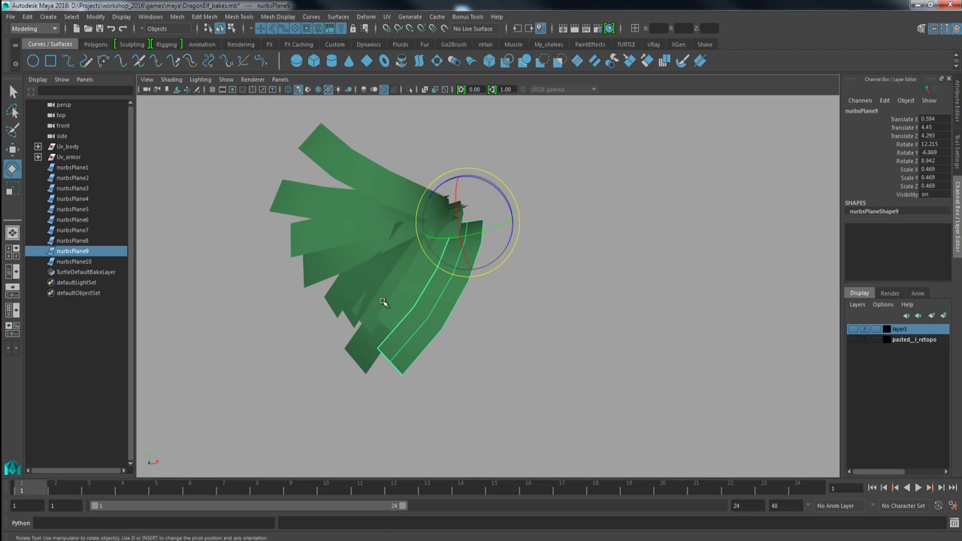
key("w")
left_click_drag(389, 285, 431, 198, "alt")
left_click_drag(433, 153, 536, 339)
middle_click_drag(406, 236, 388, 249, "alt")
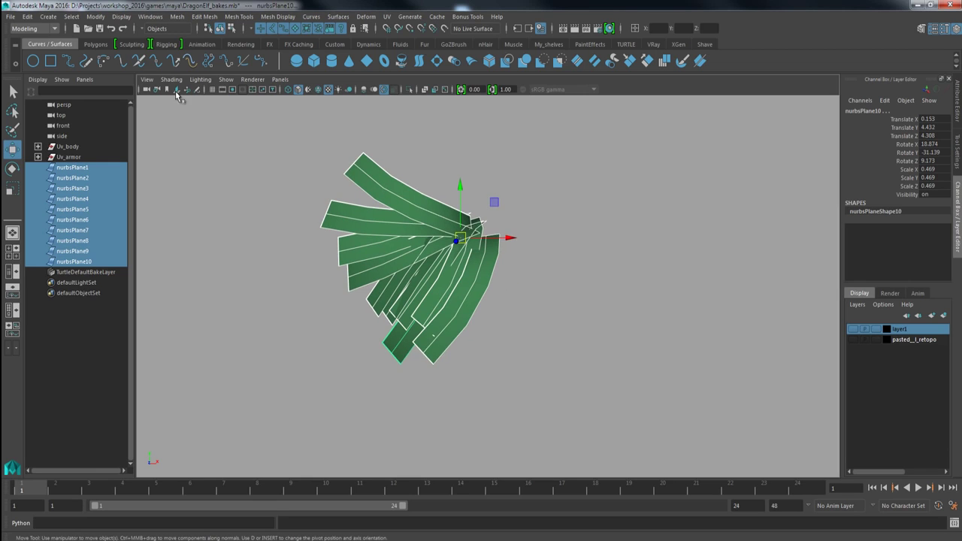
Open the Duplicate Surface Curves options for the selected strips and place the dialog clear of them
left_click(312, 18)
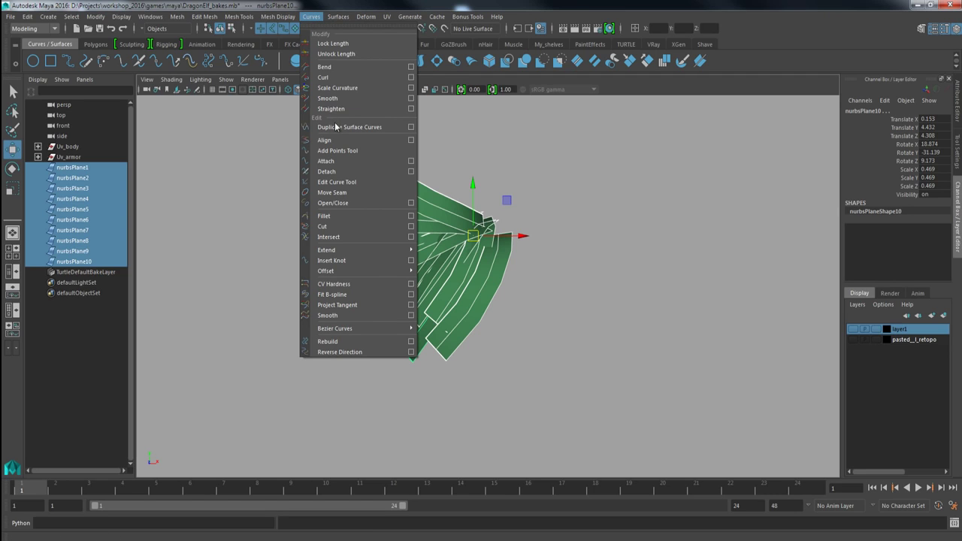
left_click(411, 128)
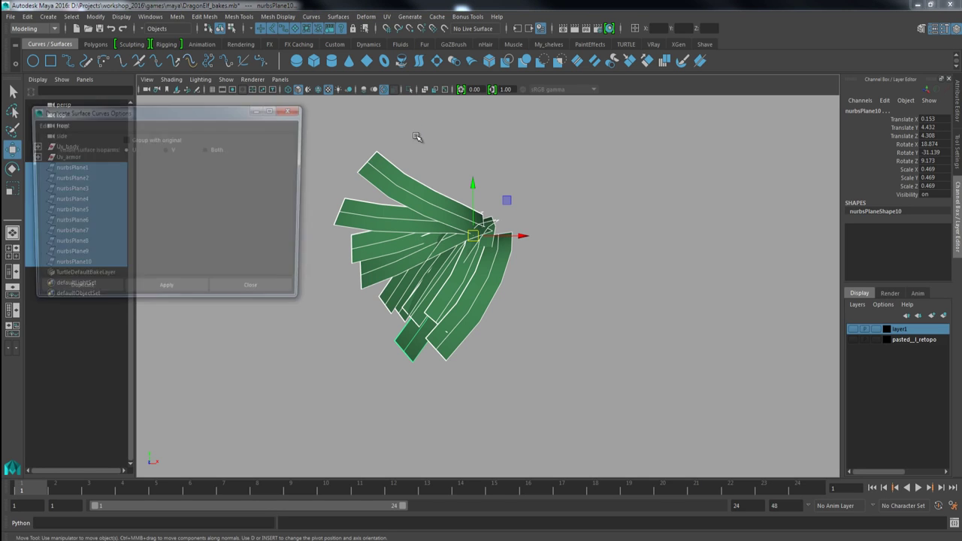
left_click_drag(232, 120, 769, 126)
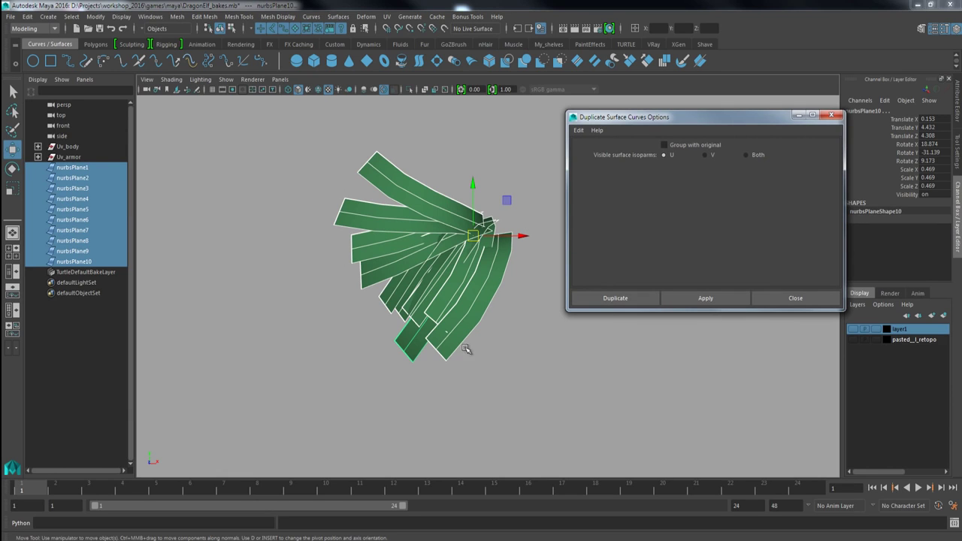
middle_click_drag(506, 308, 489, 310, "alt")
Try duplicating the strips' U isoparms as curves and shifting them along X, and undo both operations
left_click(698, 298)
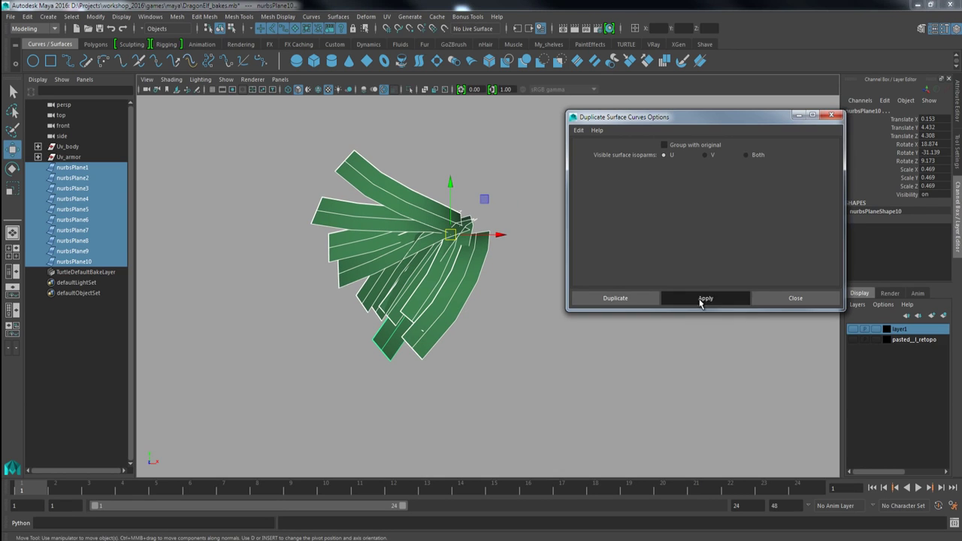
middle_click_drag(507, 386, 509, 361, "alt")
left_click_drag(503, 391, 516, 350)
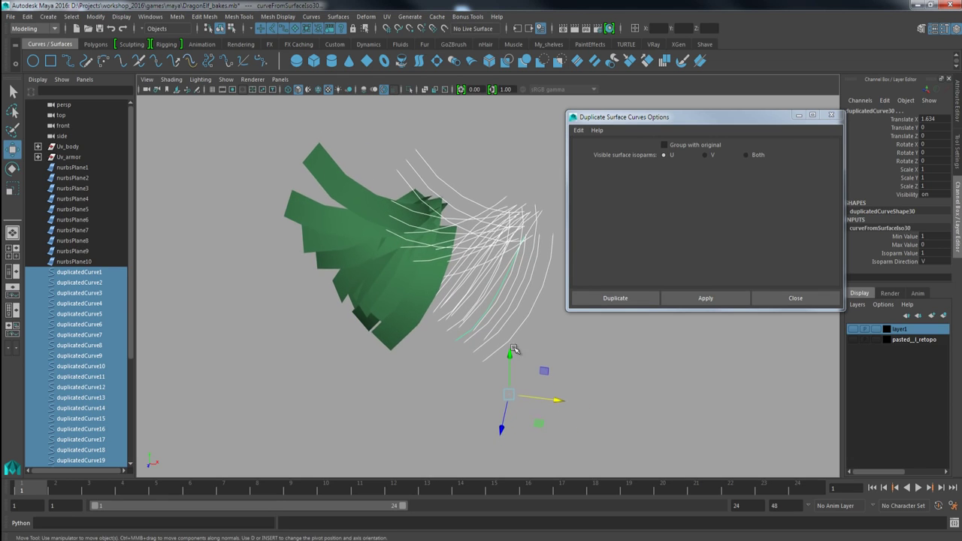
middle_click_drag(515, 329, 517, 332, "alt")
key("ctrl+z")
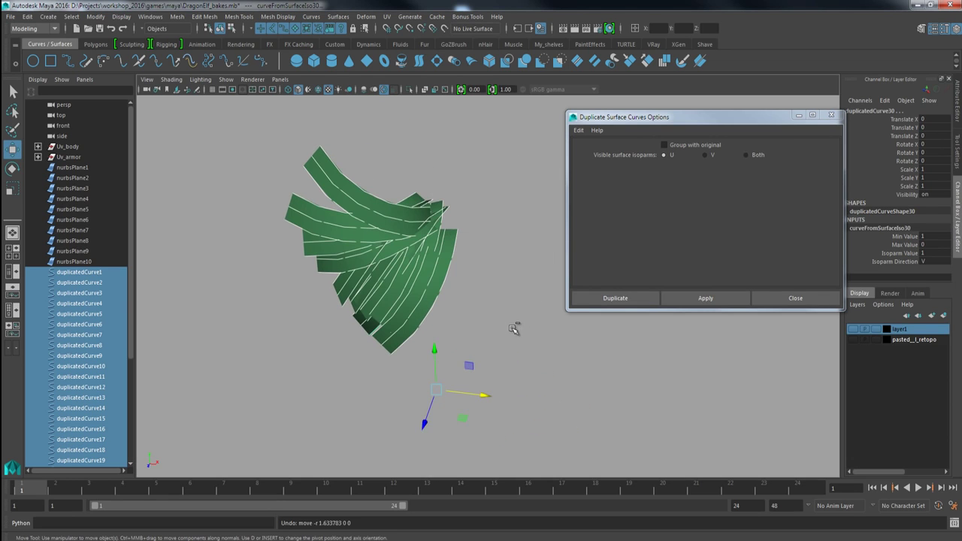
key("ctrl+z")
Try duplicating surface curves from the strips' V isoparms and shift the curves along X to inspect them
left_click(704, 155)
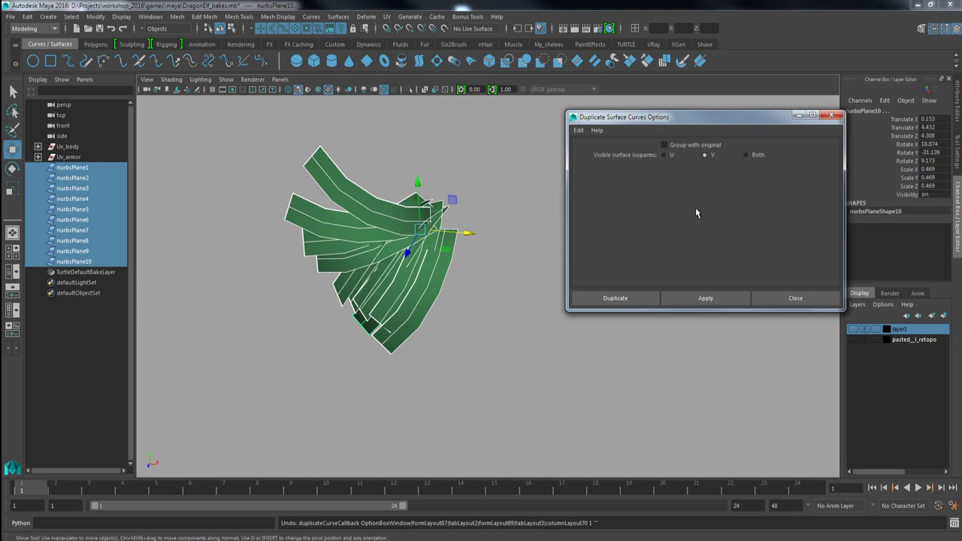
left_click(680, 298)
left_click_drag(522, 401, 586, 430)
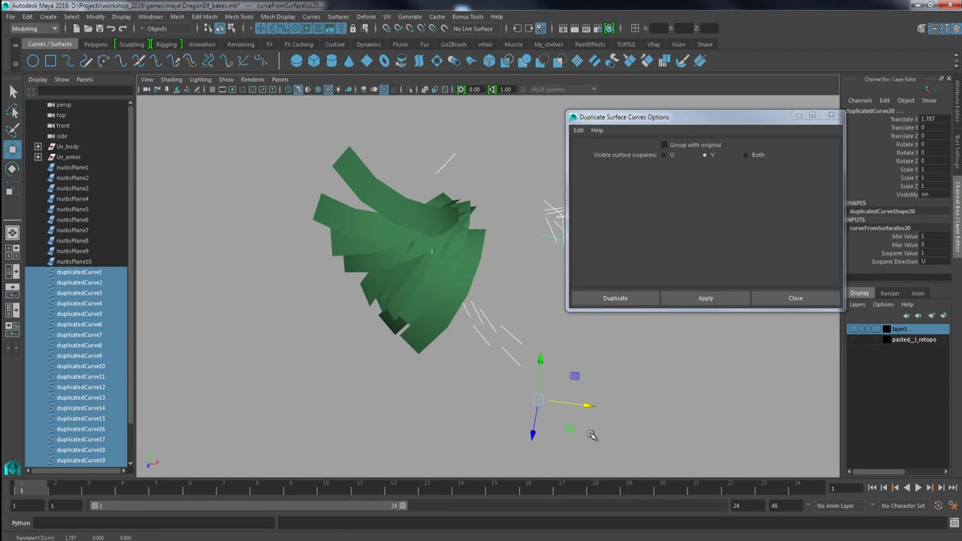
Clear the V-direction curves, reselect the ten hair strips and duplicate their U isoparms as surface curves
left_click(584, 424)
left_click_drag(415, 179, 513, 398)
left_click(668, 155)
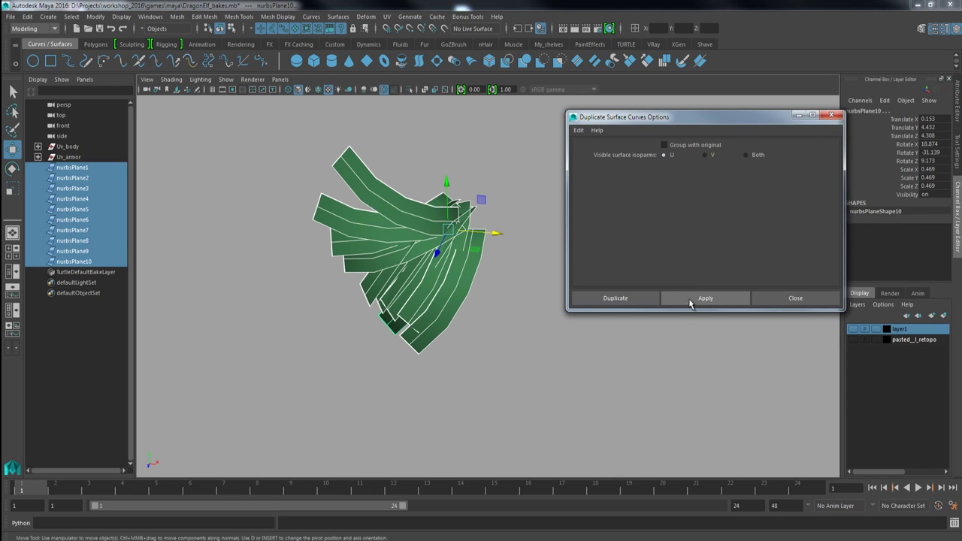
left_click(689, 298)
Try shifting the new U-direction curves along X to inspect them, and undo the shift
left_click_drag(511, 382, 575, 396)
key("ctrl+z")
key("ctrl+z")
key("ctrl+z")
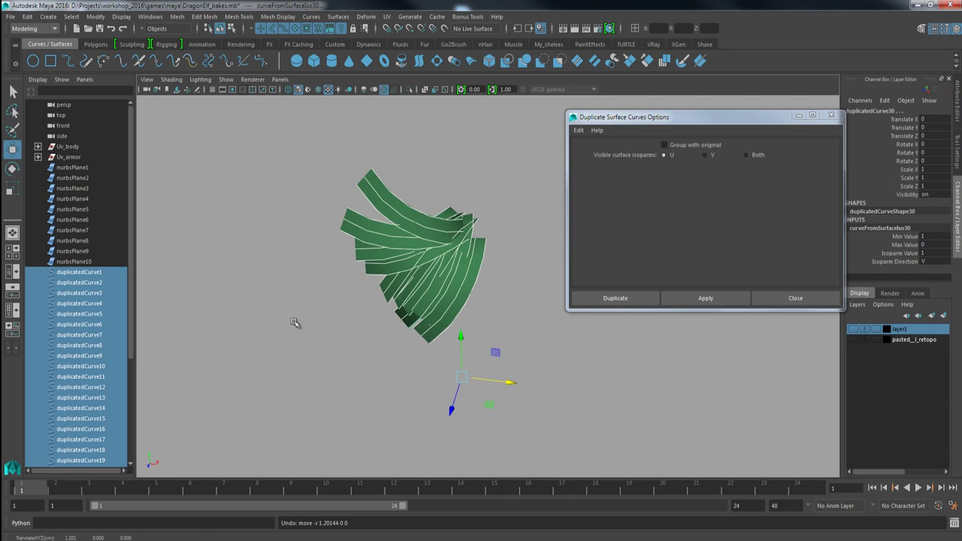
left_click_drag(396, 293, 475, 198, "alt")
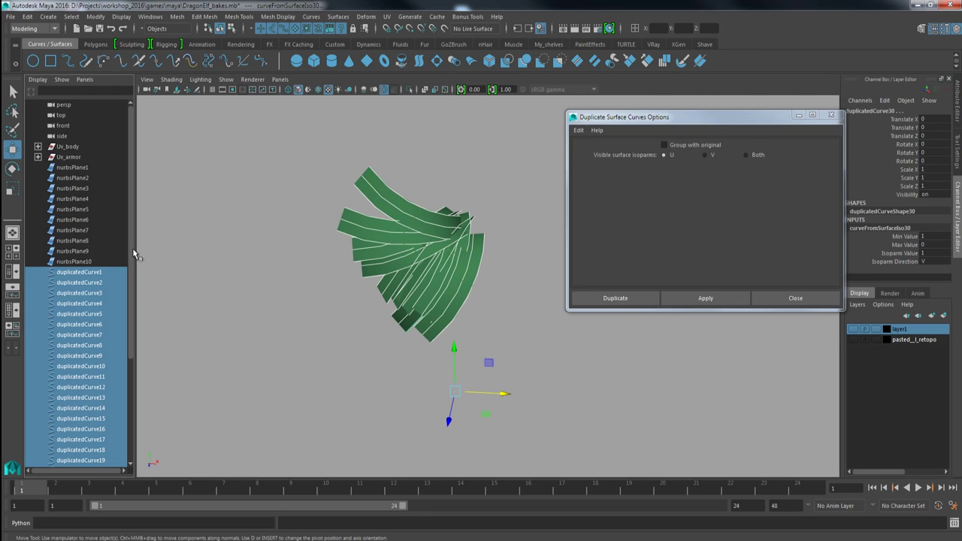
Group all the duplicated curves and rename the group "curves"
left_click_drag(129, 271, 135, 294)
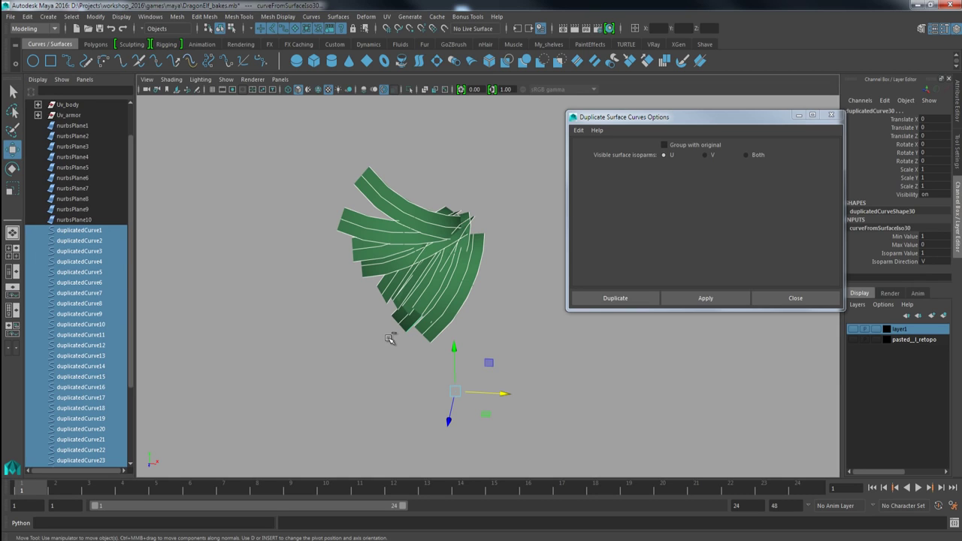
key("ctrl+g")
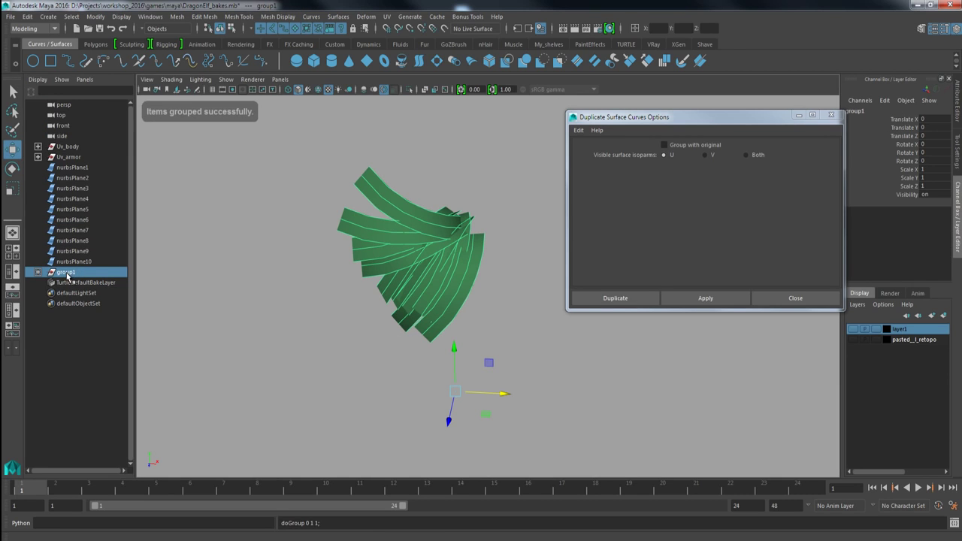
double_click(66, 273)
type("cur")
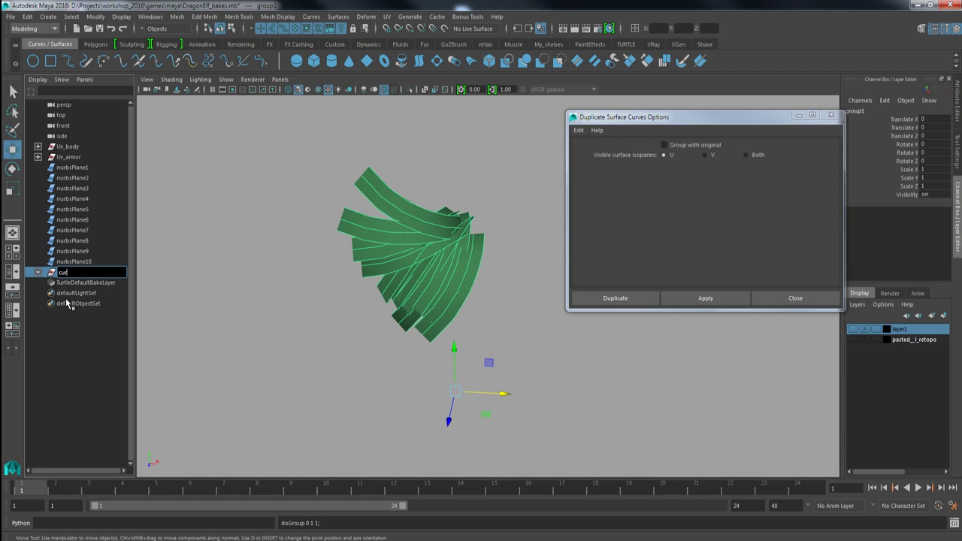
type("ves")
key("Return")
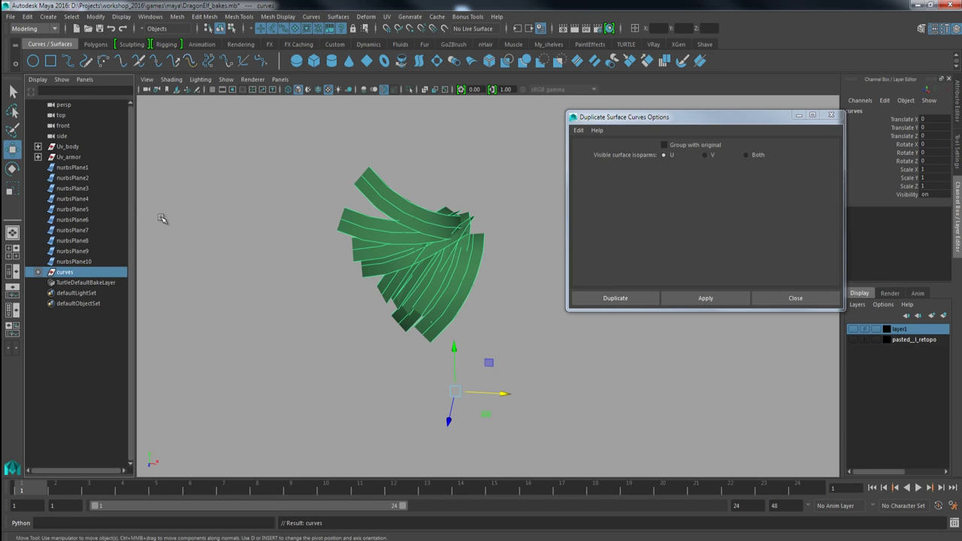
Group nurbsPlane1 through nurbsPlane10 and hide that group so only the curves remain in view
left_click(79, 167)
left_click(81, 263, "shift")
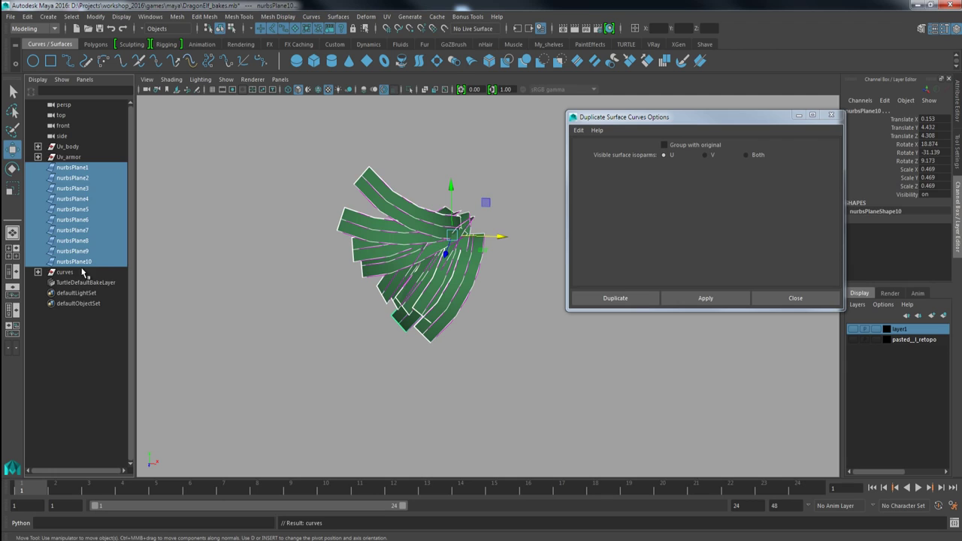
key("ctrl+g")
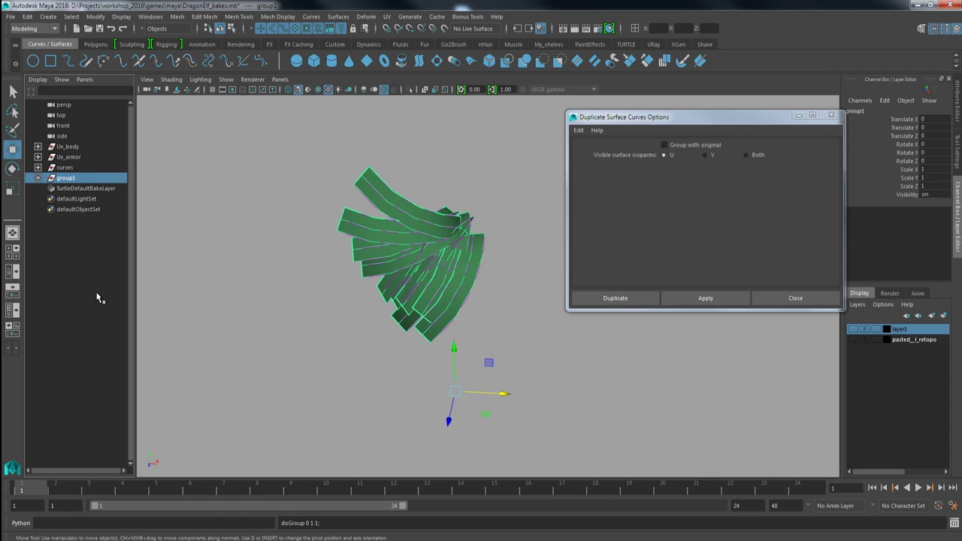
key("ctrl+h")
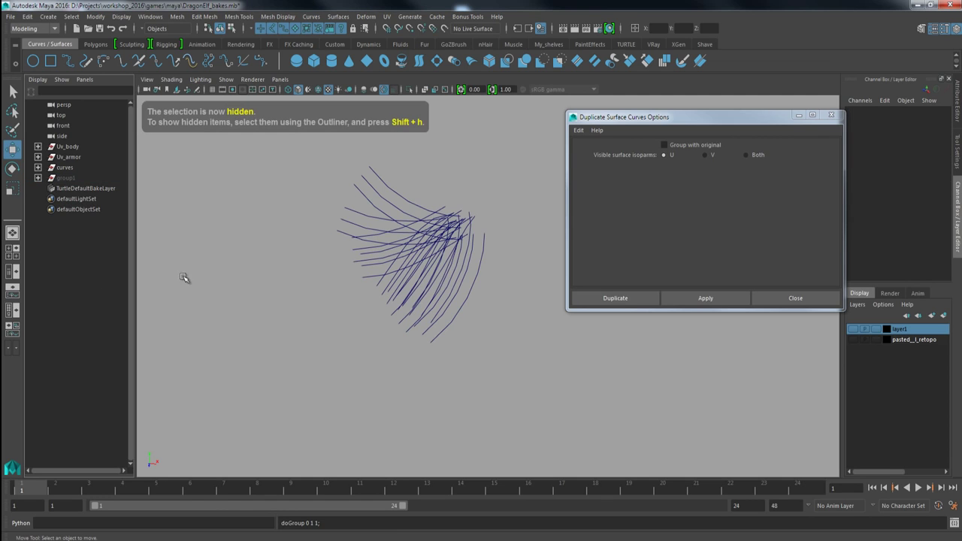
Make all the duplicated curves dynamic with nHair, using NURBS curves output and exact shape match
left_click_drag(418, 256, 423, 233, "alt")
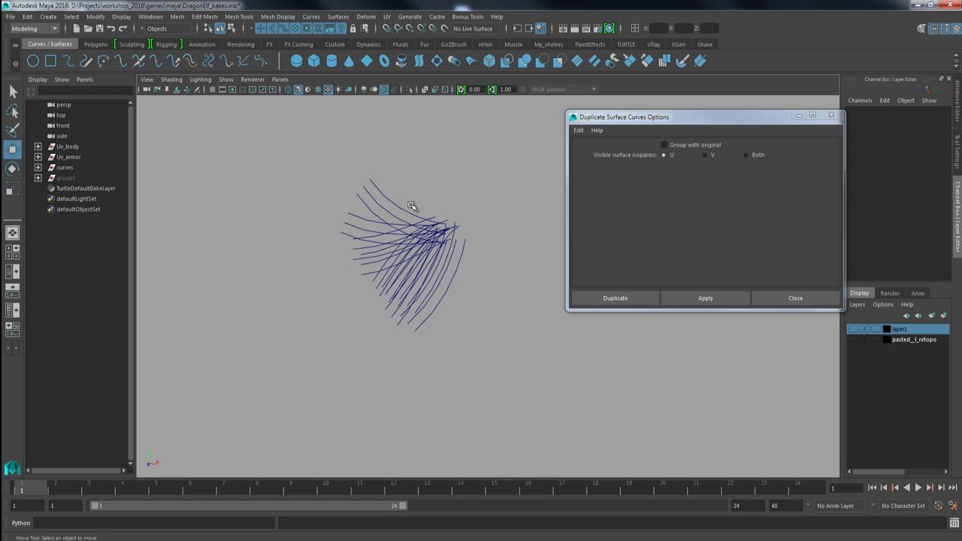
left_click_drag(403, 172, 475, 326)
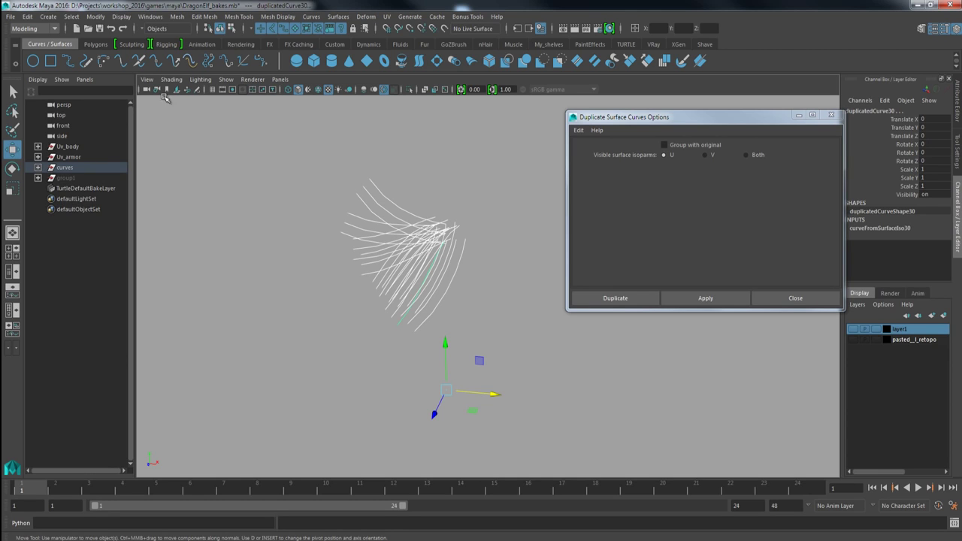
left_click(27, 28)
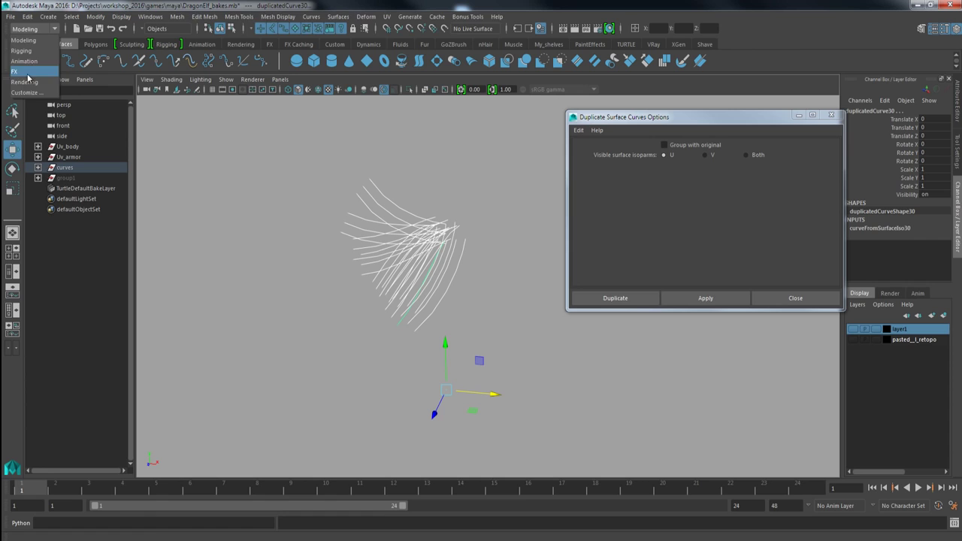
left_click(27, 73)
left_click(257, 16)
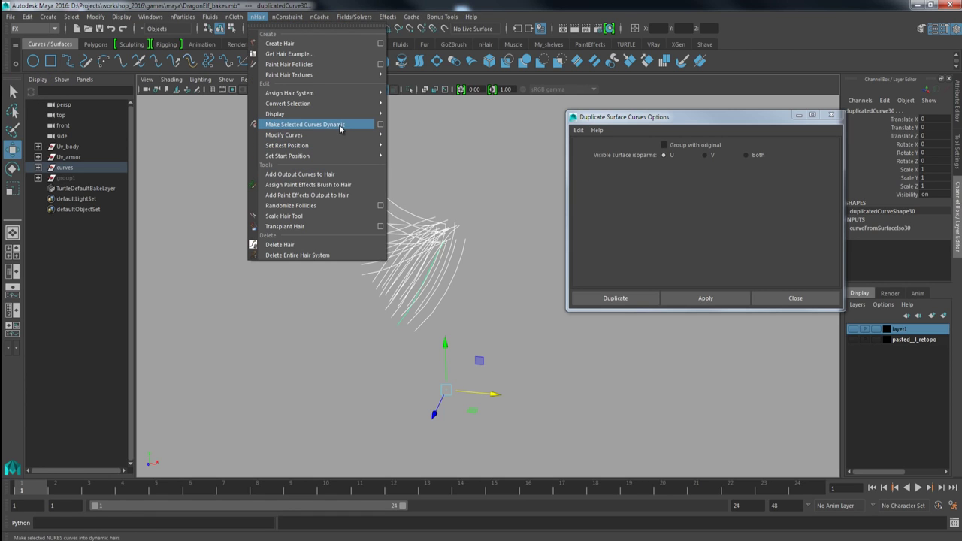
left_click(381, 125)
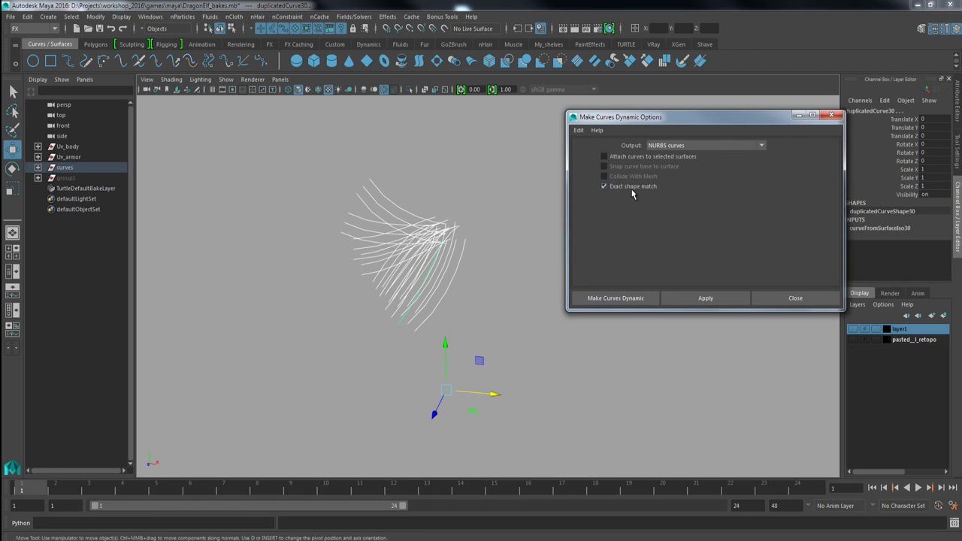
left_click(612, 299)
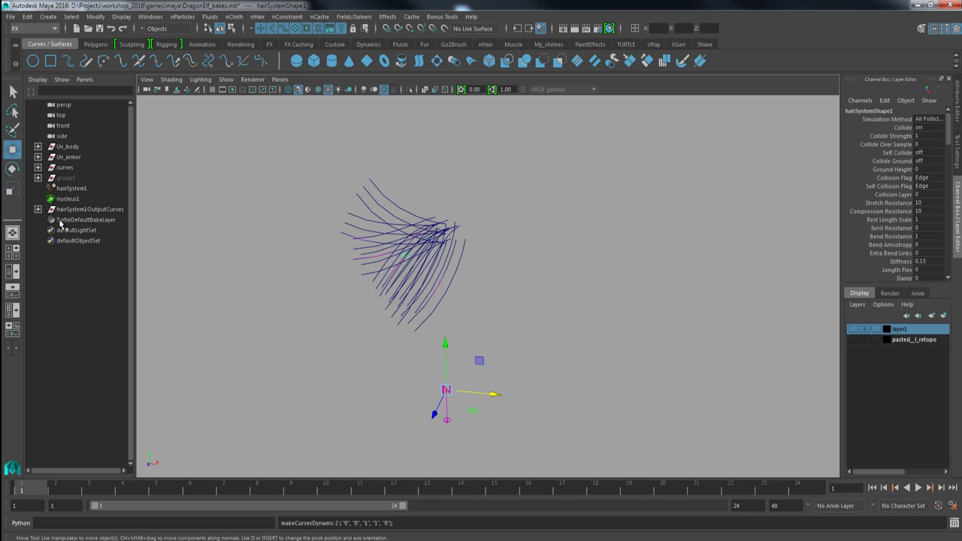
Assign a Paint Effects brush to hairSystem1
left_click(71, 189)
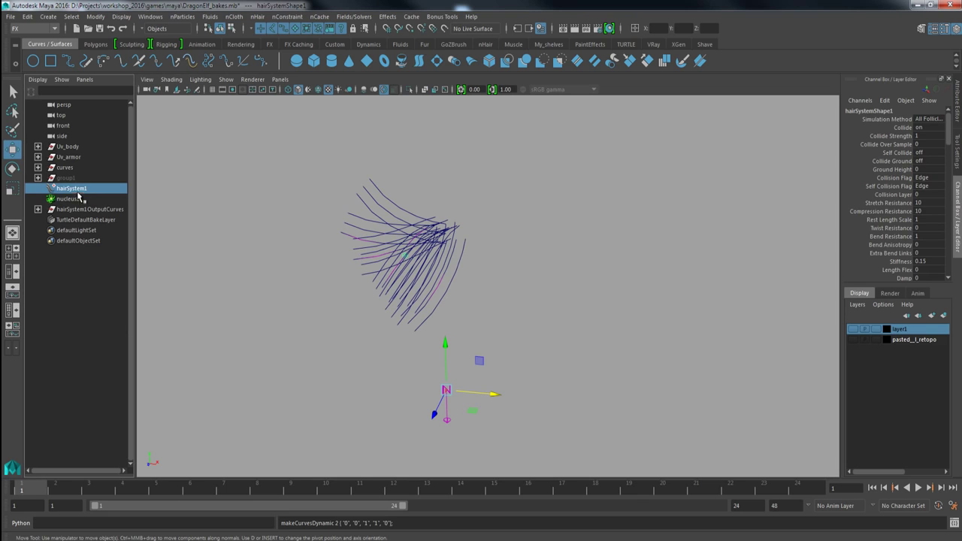
left_click(257, 18)
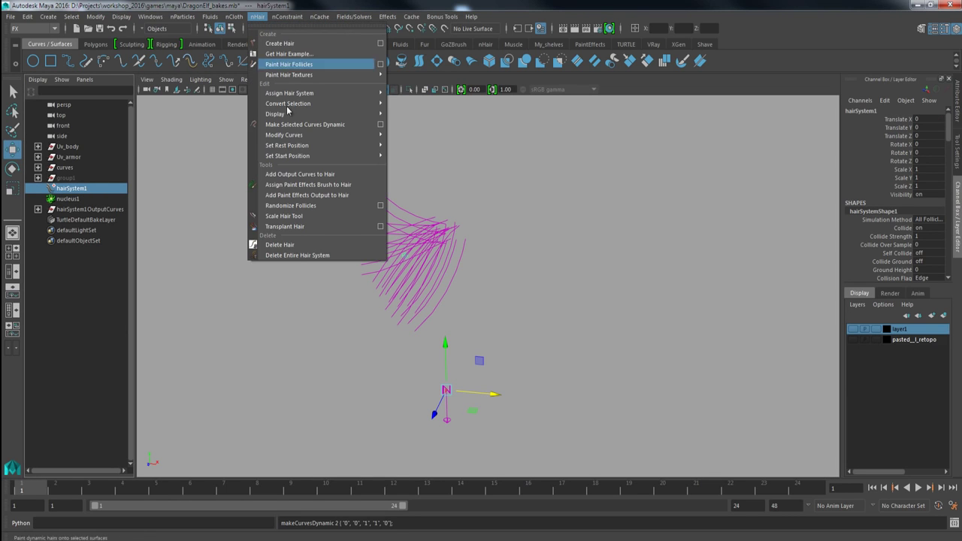
left_click(344, 185)
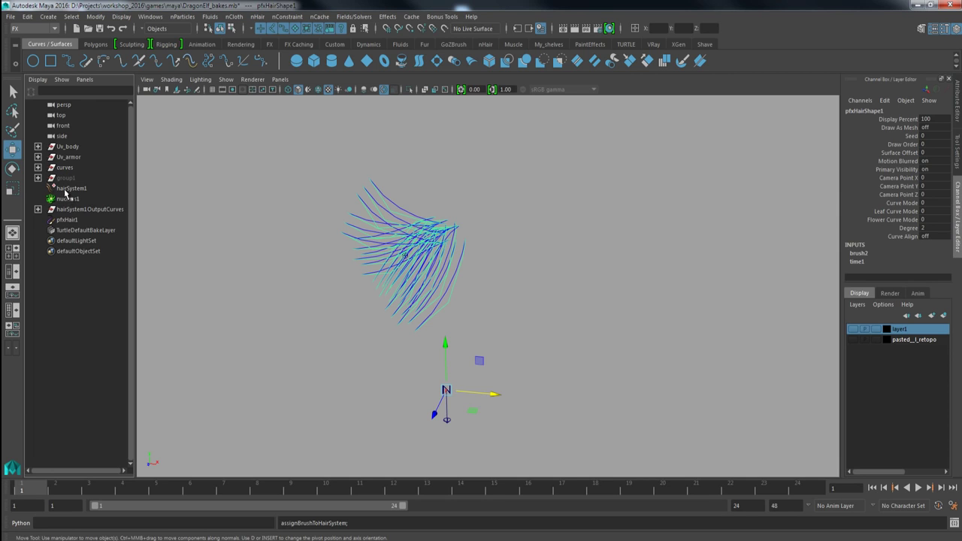
Set the hair system's Hairs Per Clump to 12, Clump Width to about 0.301, Thinning to about 0.086 and Sub Segments to 3
left_click(70, 188)
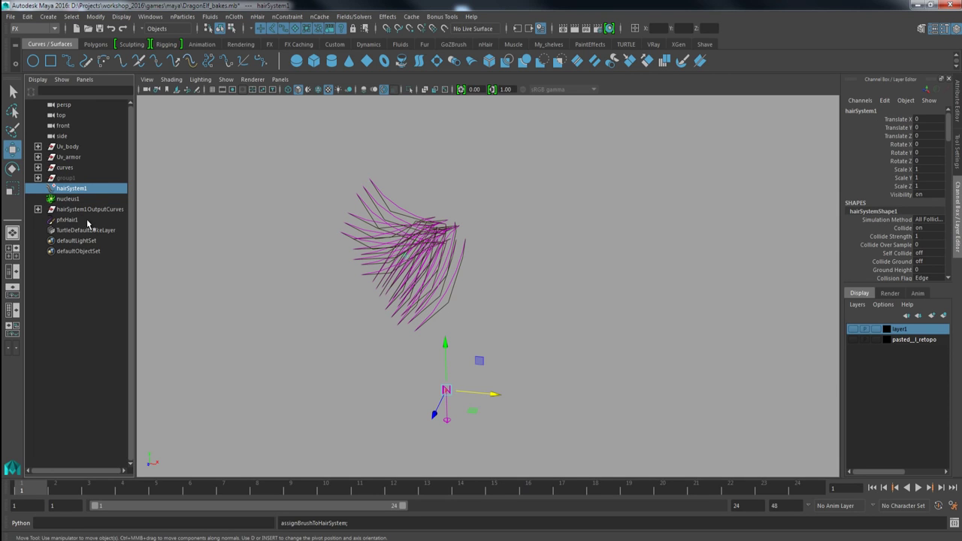
key("ctrl+a")
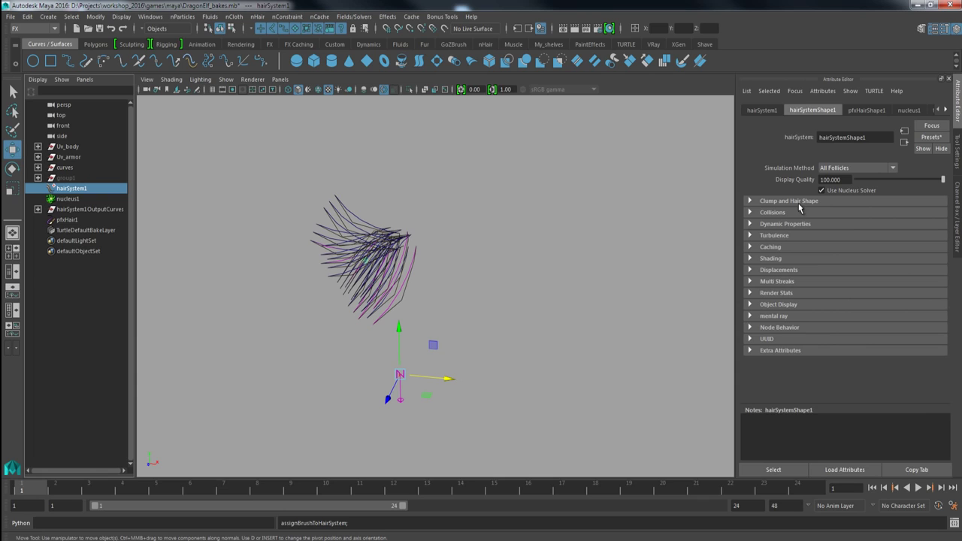
left_click(796, 204)
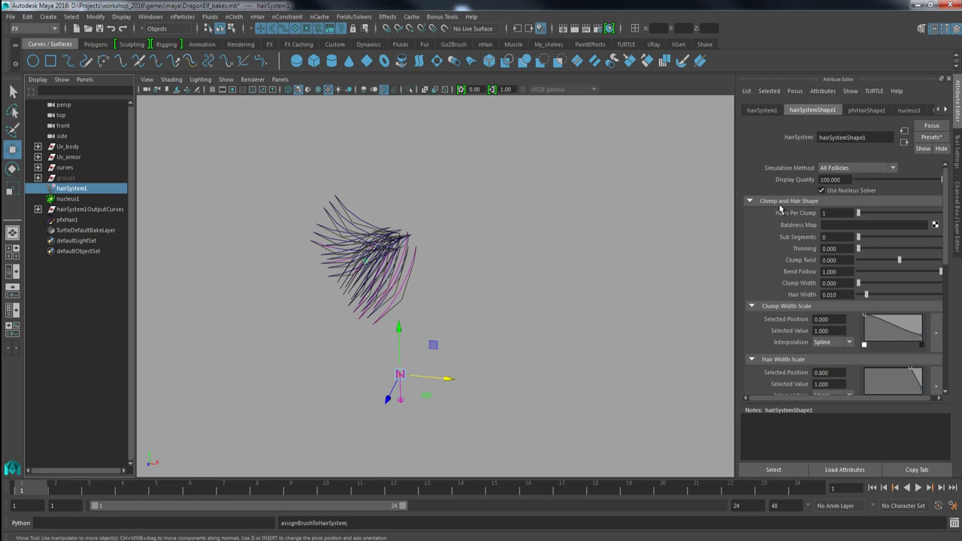
left_click_drag(859, 215, 872, 215)
left_click_drag(860, 288, 884, 292)
left_click_drag(858, 249, 864, 249)
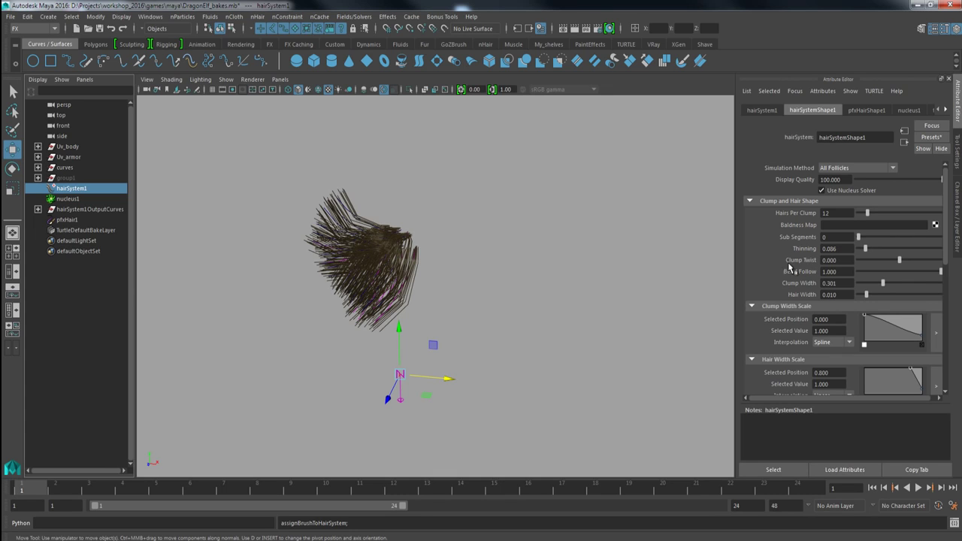
left_click_drag(856, 236, 883, 239)
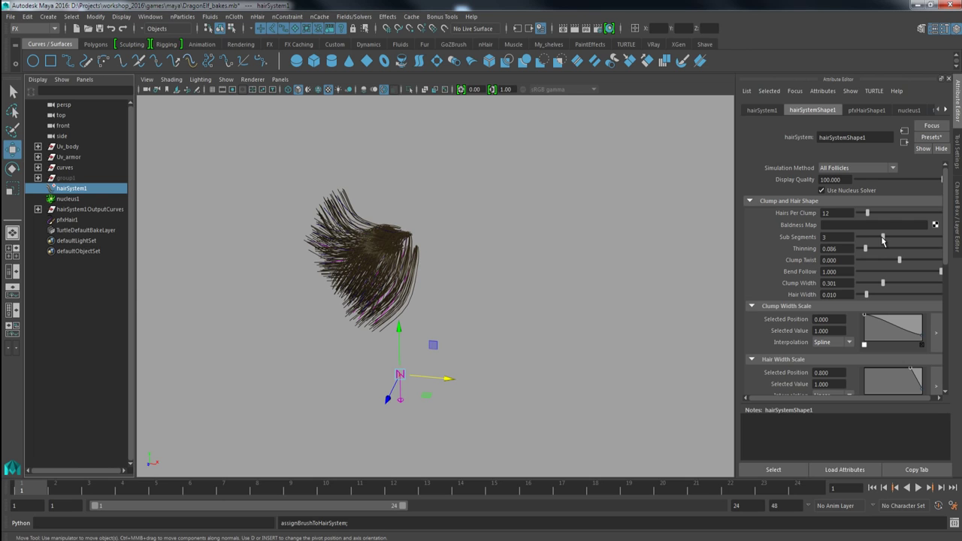
Widen the hair system's Clump Width to about 0.497 and set Thinning to 0, checking the hair from several angles
left_click_drag(440, 332, 518, 334, "alt")
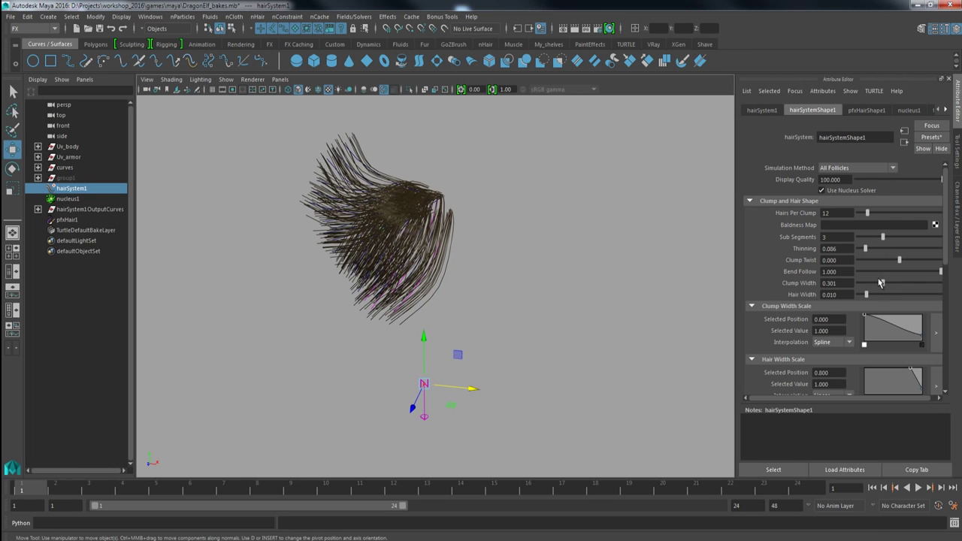
left_click_drag(885, 285, 899, 287)
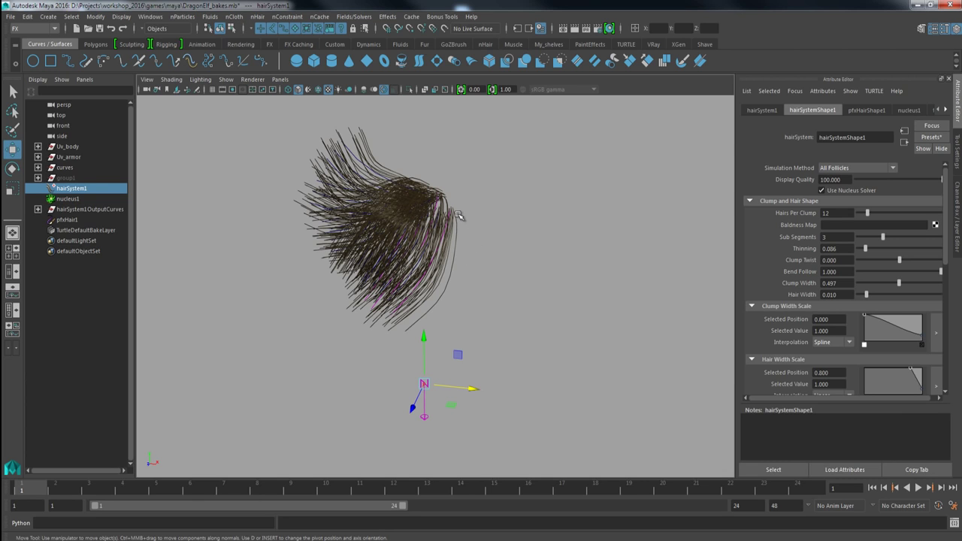
left_click_drag(459, 223, 502, 252, "alt")
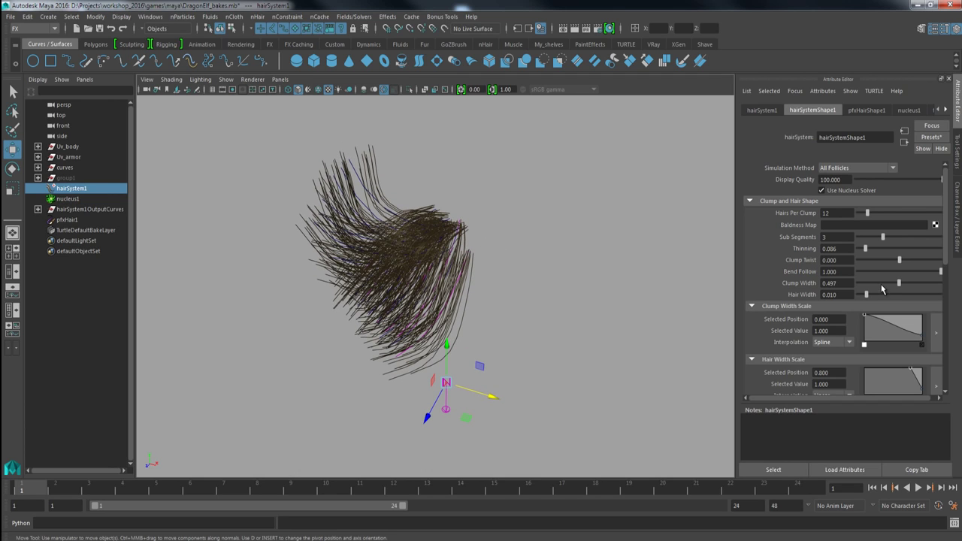
mouse_move(864, 250)
left_mouse_down()
mouse_move(891, 257)
mouse_move(857, 257)
left_mouse_up()
mouse_move(491, 316)
left_mouse_down("alt")
mouse_move(492, 305)
mouse_move(493, 325)
left_mouse_up("alt")
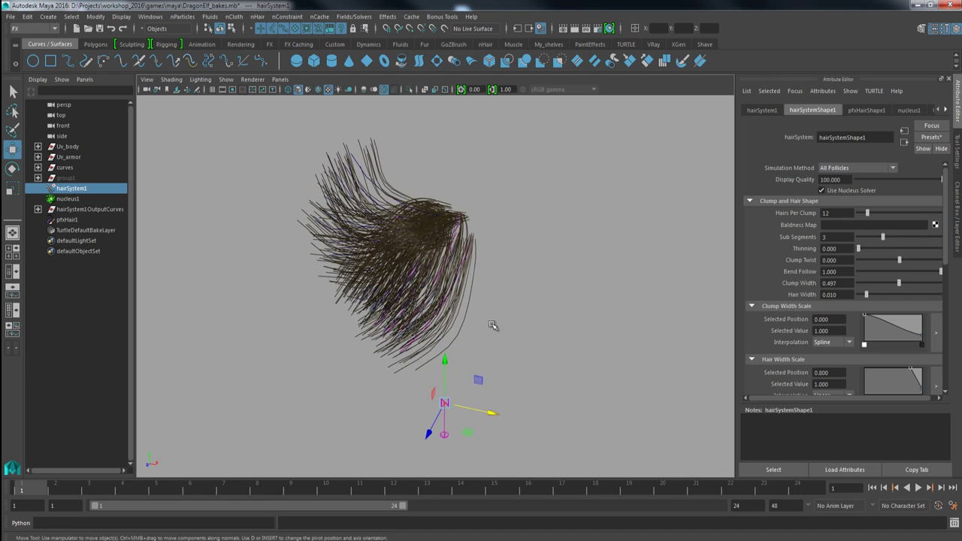
middle_click_drag(494, 325, 503, 340, "alt")
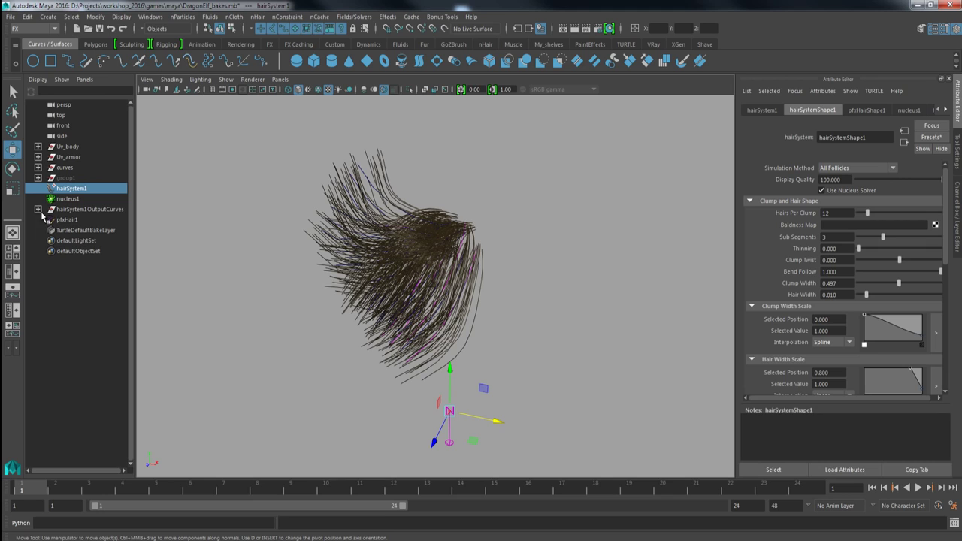
Reverse the direction of all curves in the "curves" group
left_click(65, 168)
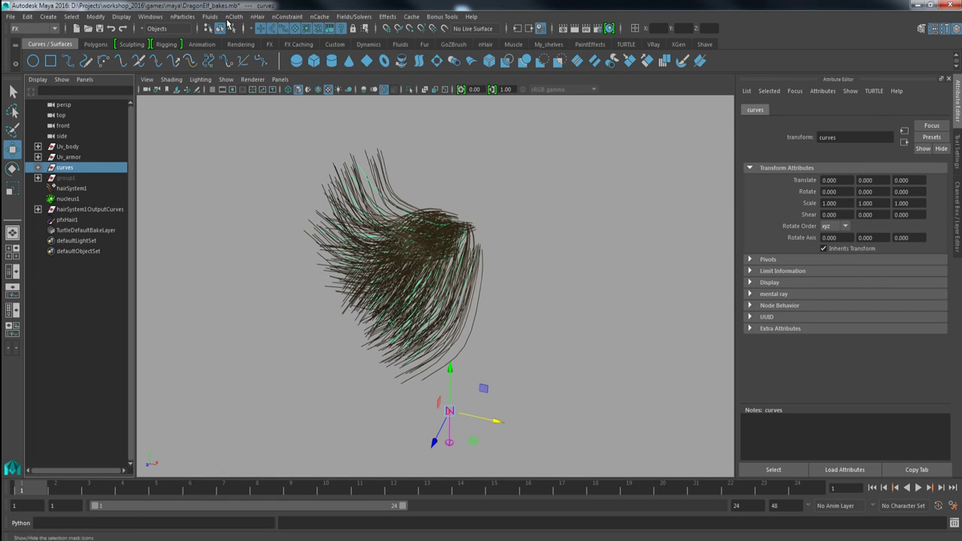
left_click(53, 29)
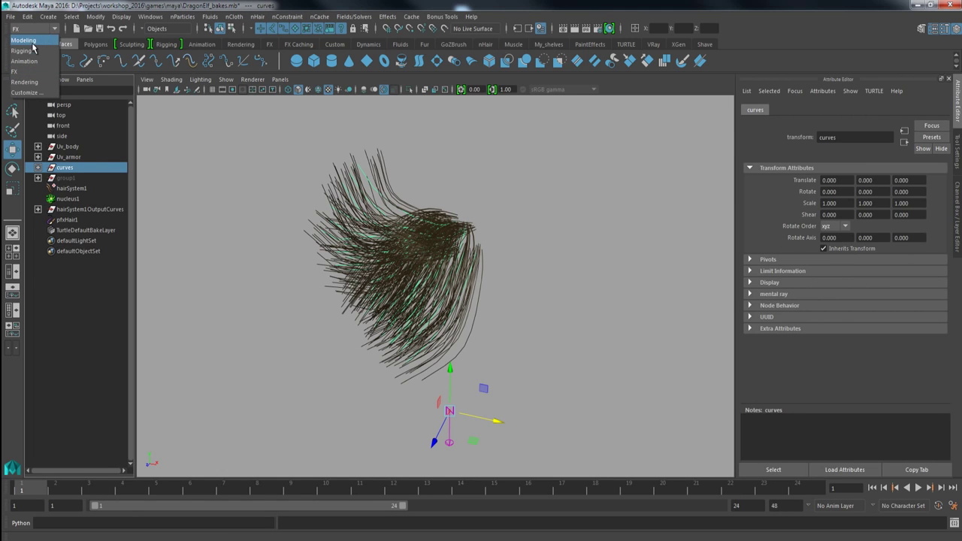
left_click(27, 41)
left_click(311, 17)
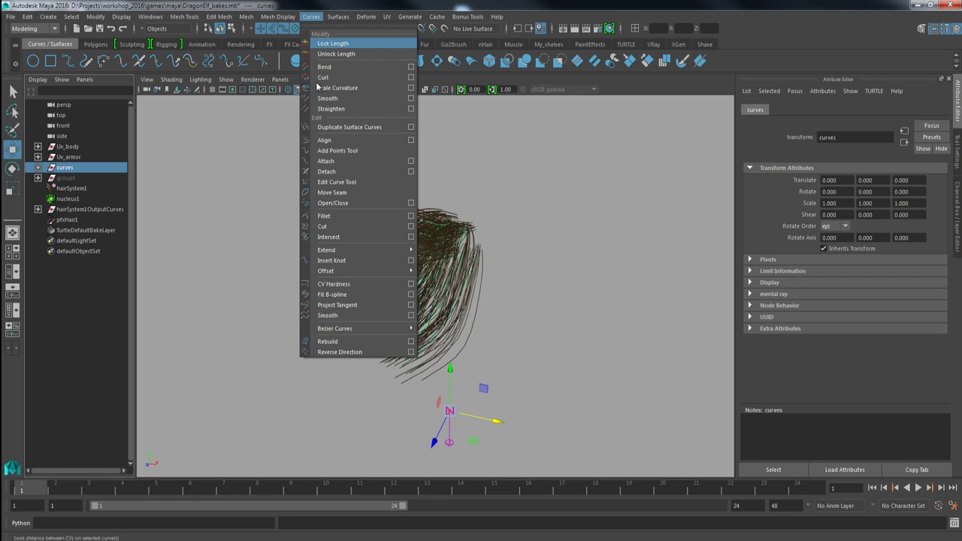
left_click(360, 352)
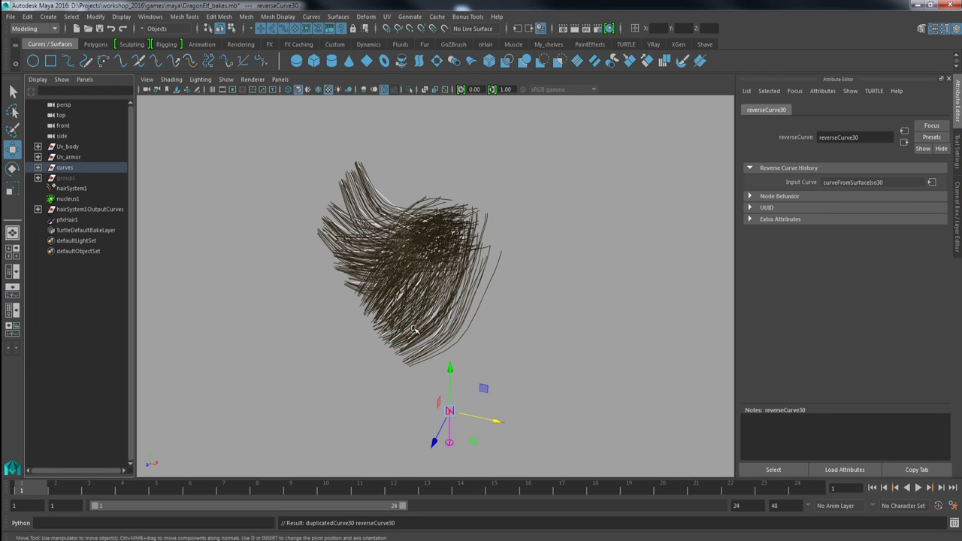
Set hairSystem1's Hairs Per Clump to 42, Thinning to about 0.387 and Clump Width to about 0.325, and raise its Sub Segments
left_click(66, 189)
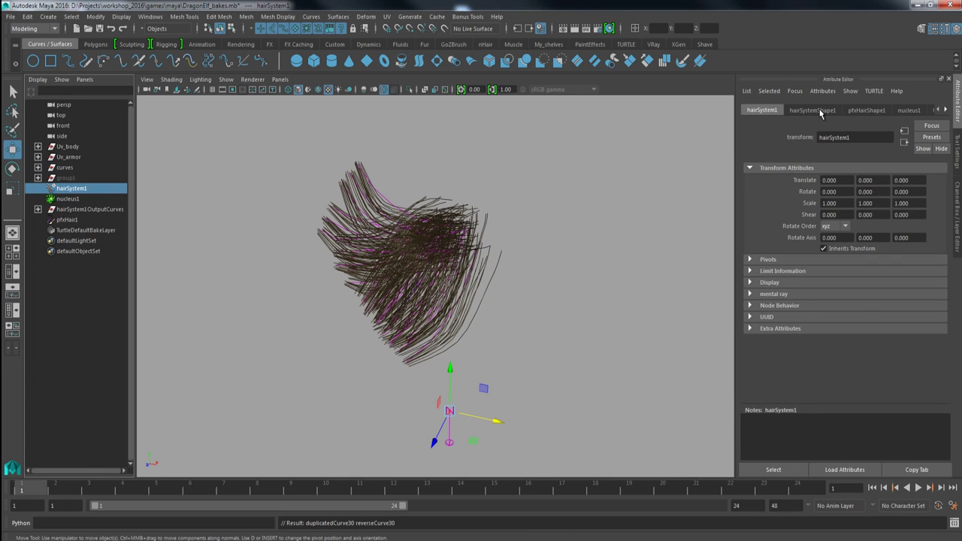
left_click(816, 110)
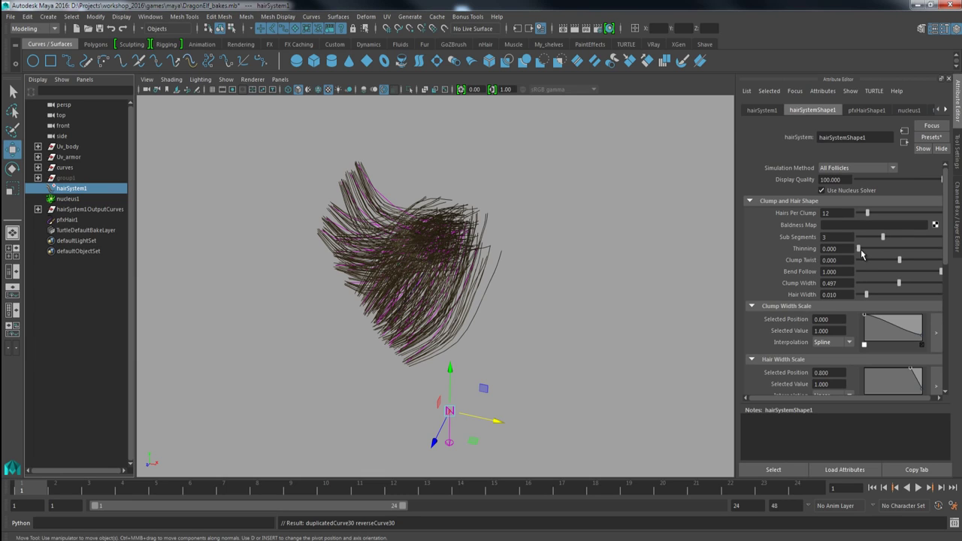
left_click_drag(865, 254, 876, 263)
left_click_drag(870, 217, 893, 220)
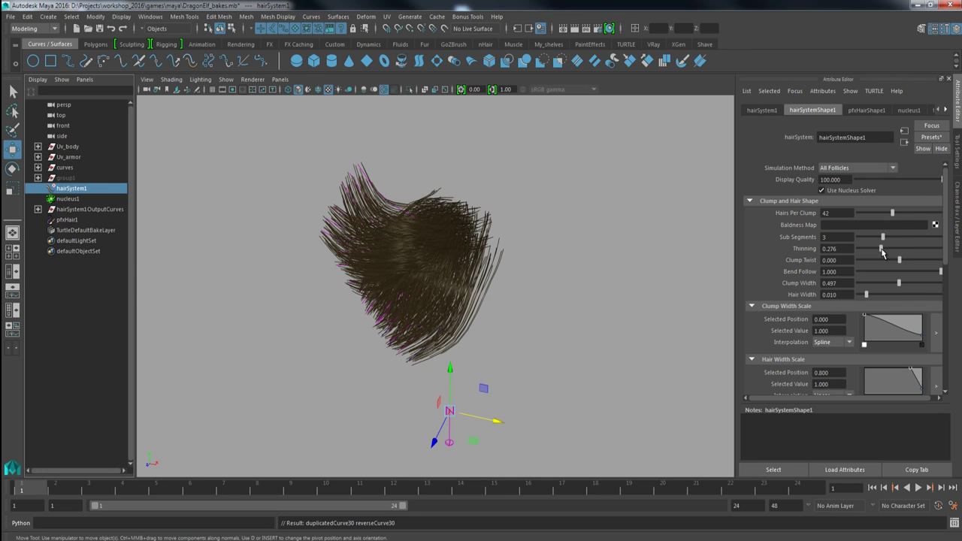
left_click_drag(882, 254, 890, 254)
left_click_drag(901, 287, 885, 286)
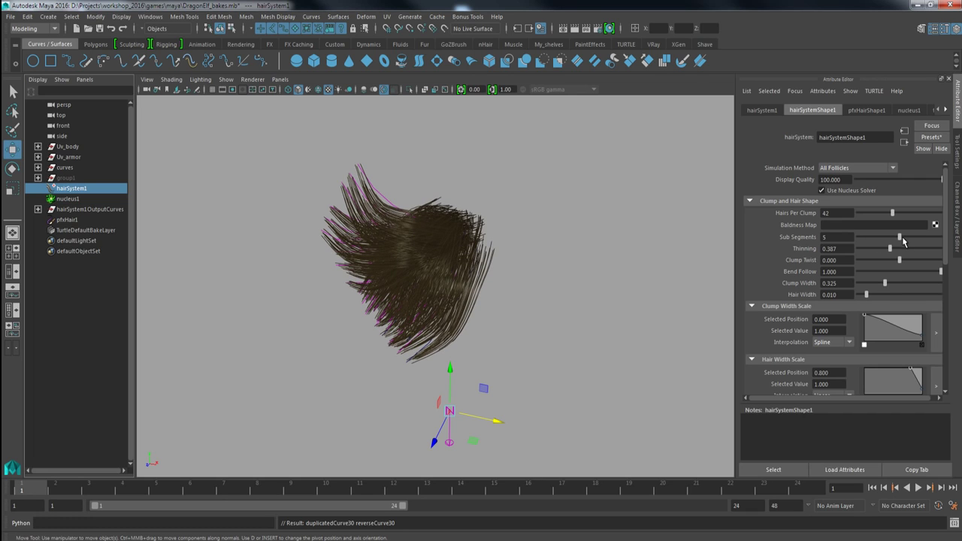
left_click_drag(883, 238, 917, 236)
mouse_move(635, 300)
left_mouse_down("alt")
mouse_move(635, 270)
mouse_move(666, 268)
mouse_move(629, 267)
mouse_move(586, 305)
mouse_move(592, 313)
mouse_move(584, 306)
left_mouse_up("alt")
left_click(620, 276)
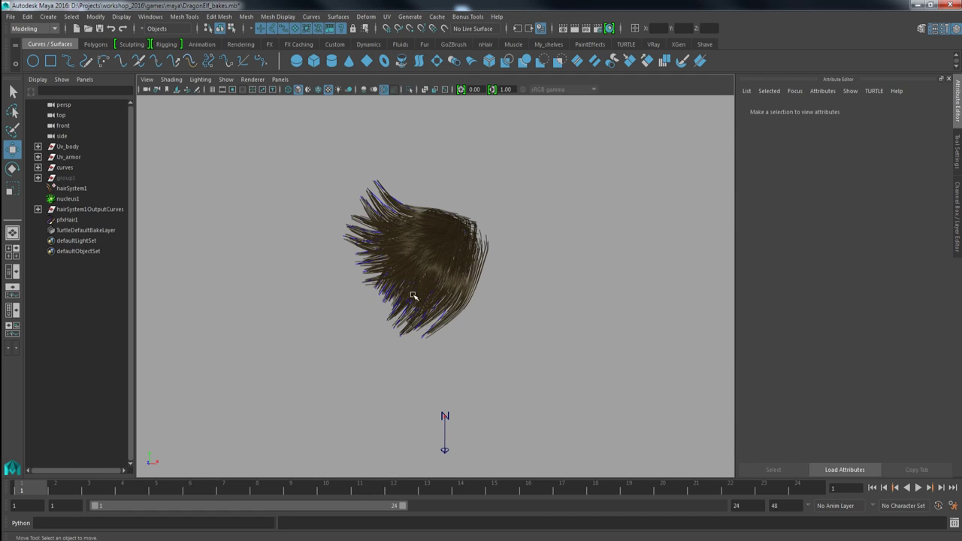
Make layer1 visible and view the hair together with the character
left_click(959, 205)
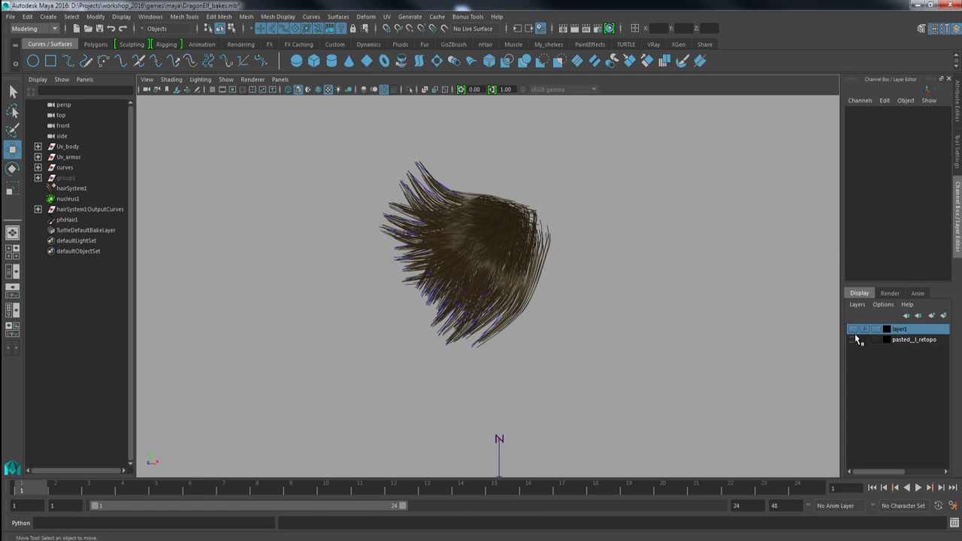
left_click(853, 329)
left_click_drag(756, 333, 611, 308, "alt")
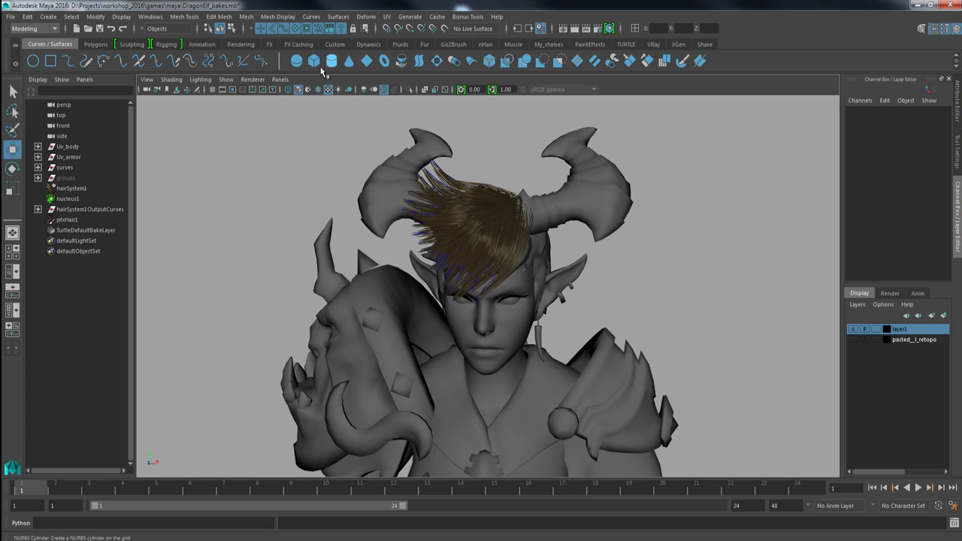
scroll(399, 294, "down", 3)
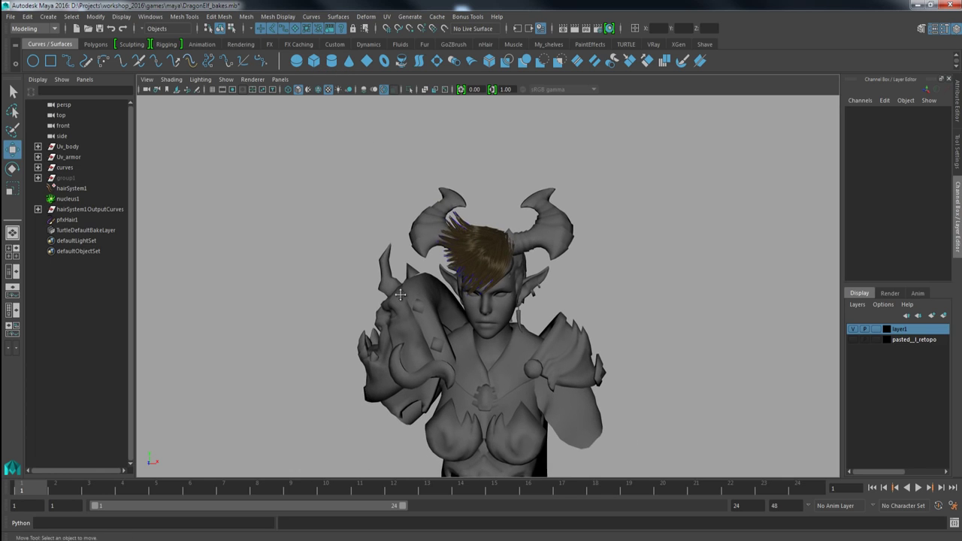
scroll(400, 294, "down", 2)
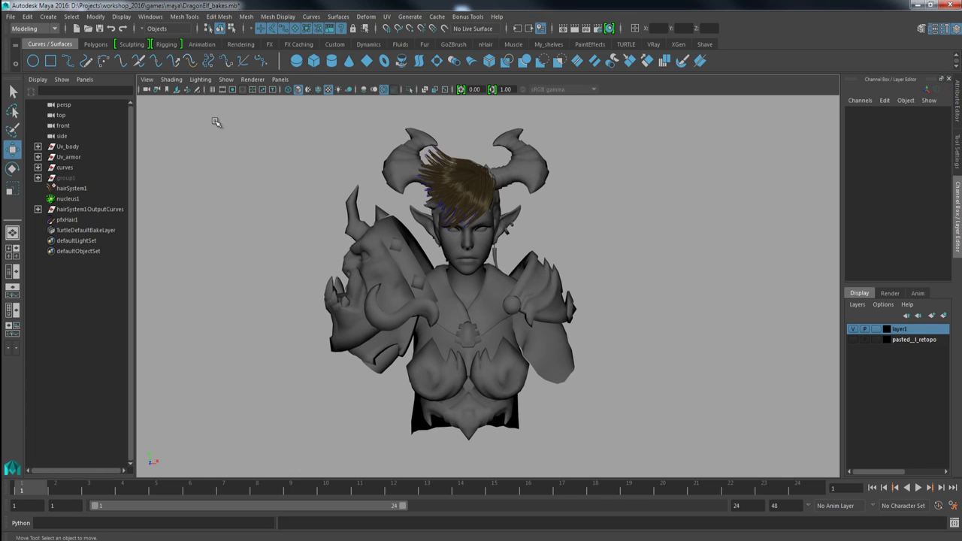
Show the viewport grid and draw a polygon plane about 3.56 wide and 13.7 high beside the character
left_click(213, 88)
left_click_drag(306, 330, 322, 286, "alt")
left_click(95, 43)
mouse_move(225, 252)
left_mouse_down("alt")
mouse_move(343, 335)
mouse_move(346, 367)
left_mouse_up("alt")
left_click_drag(338, 276, 471, 473)
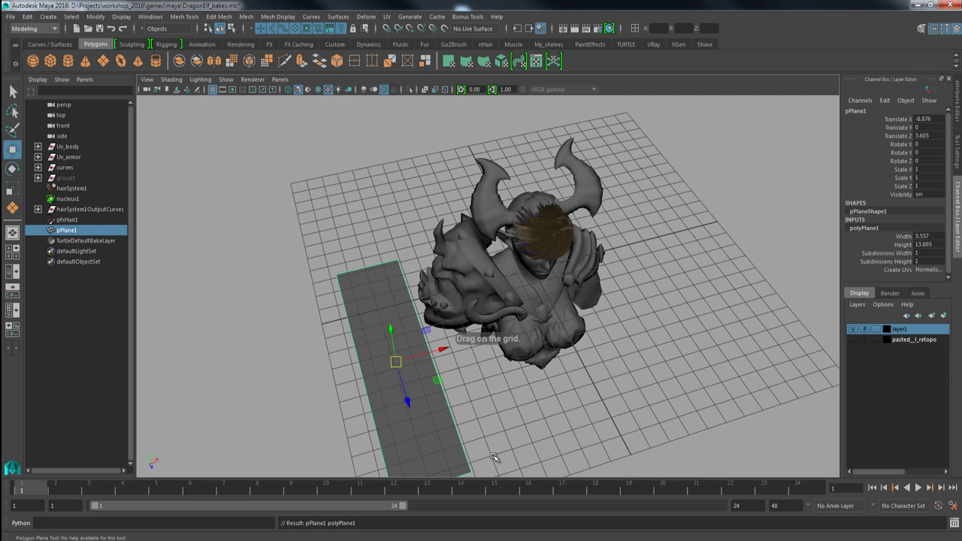
Set the new polygon plane's width and height subdivisions to 4 each
left_click_drag(907, 260, 894, 252)
mouse_move(603, 448)
middle_mouse_down()
mouse_move(627, 439)
mouse_move(614, 439)
middle_mouse_up()
key("w")
left_click(607, 424)
middle_click_drag(418, 422, 453, 331, "alt")
left_click(392, 335)
scroll(435, 335, "up", 1)
Convert the plane's middle lengthwise edge loop to a curve, using the default Polygon Edges to Curve options
right_click_drag(420, 331, 417, 228)
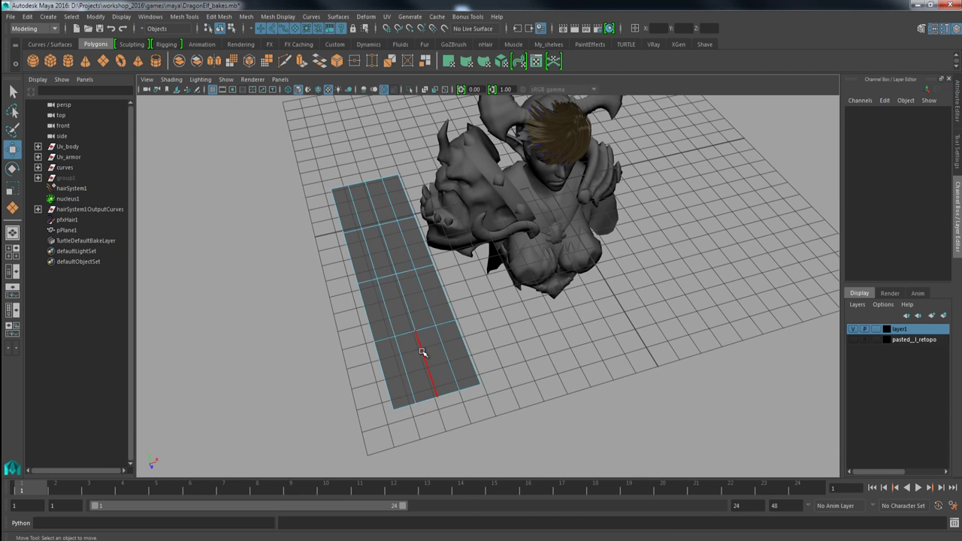
double_click(423, 353)
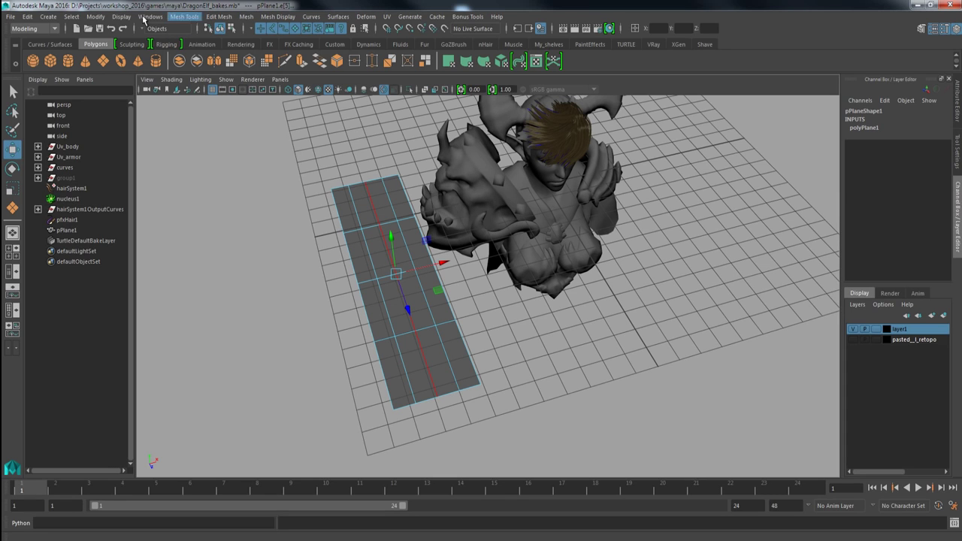
left_click(95, 15)
mouse_move(180, 261)
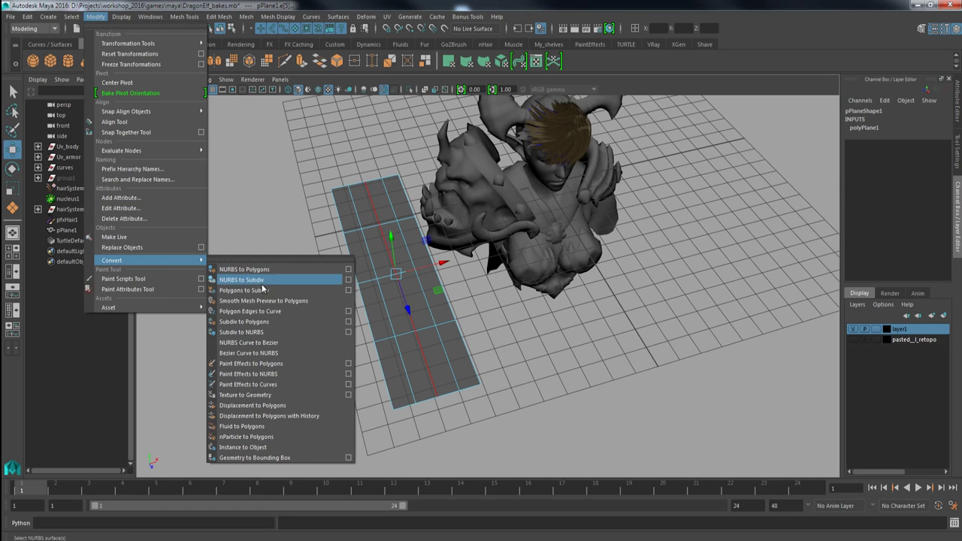
left_click(349, 313)
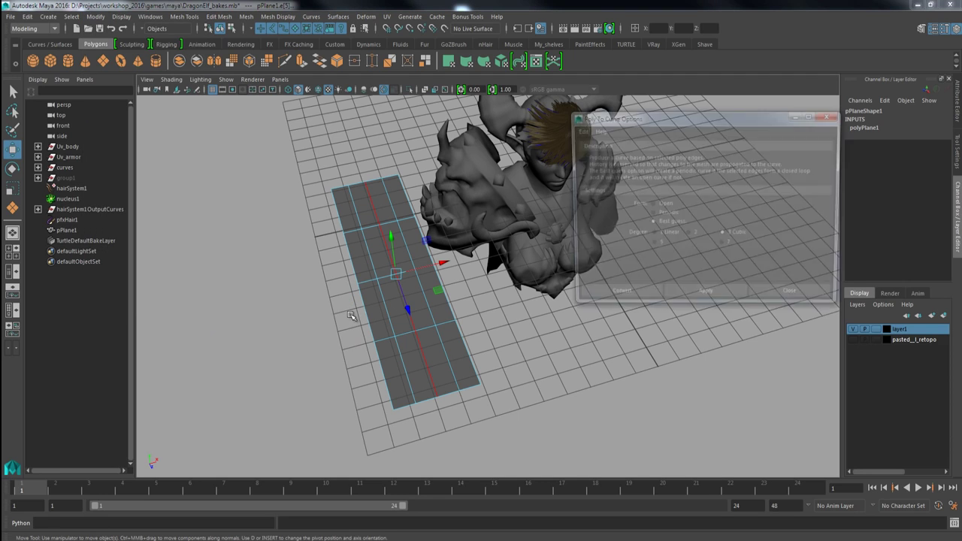
left_click(580, 134)
left_click(586, 152)
left_click(614, 298)
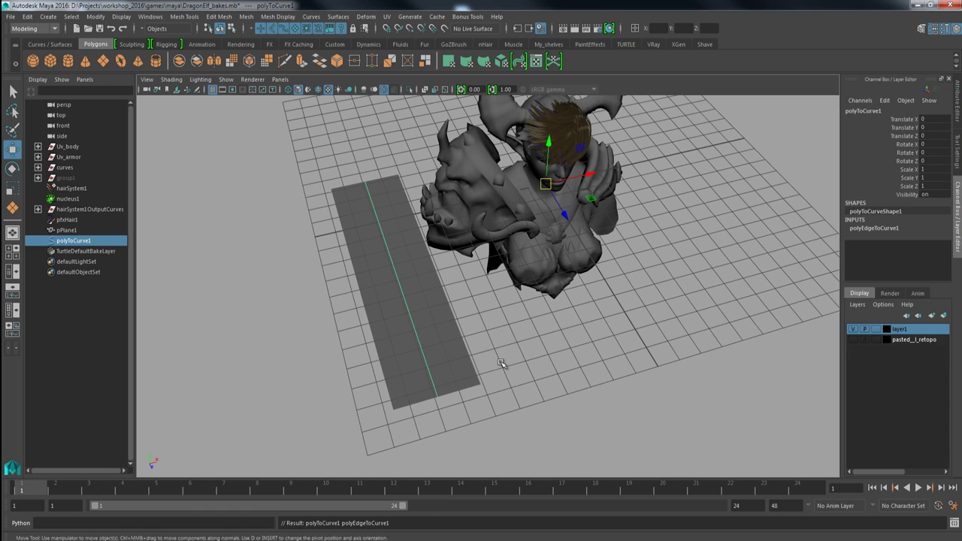
Try raising the extracted curve, undo the move and delete the curve
left_click_drag(548, 165, 548, 105)
key("ctrl+z")
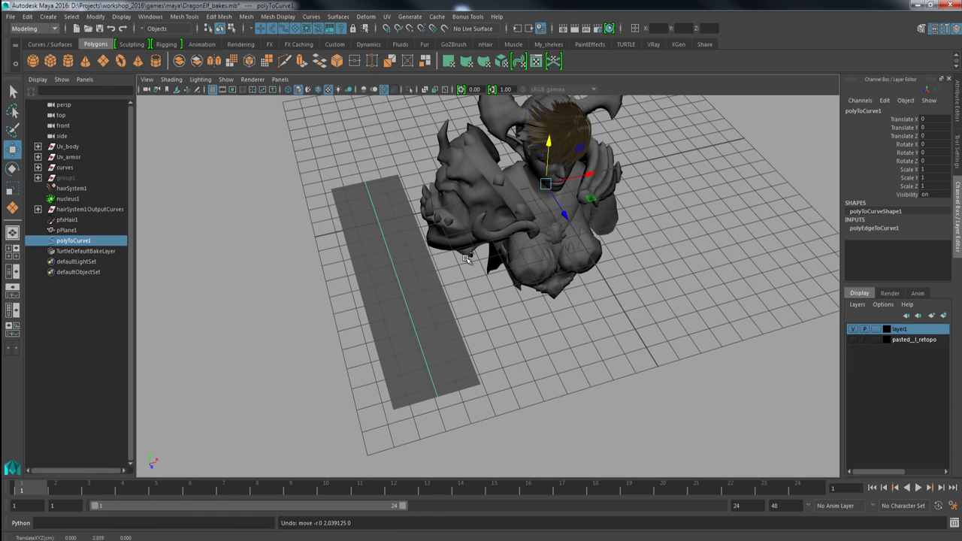
key("Delete")
Select the plane's three inner lengthwise edge loops and try converting them all to curves by repeating Polygon Edges to Curve
left_click(429, 318)
left_click_drag(429, 317, 422, 303, "alt")
right_click_drag(422, 253, 423, 225)
left_click(435, 330)
double_click(425, 285)
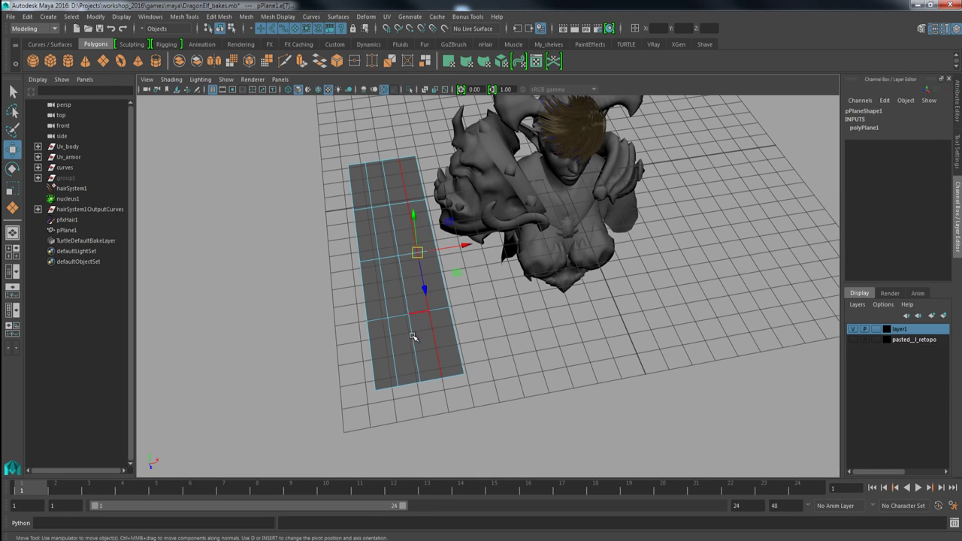
double_click(413, 335, "shift")
left_click(392, 351, "shift")
double_click(392, 351, "shift")
key("g")
Try shifting the resulting curve along X, undo the move and delete the curve
left_click_drag(607, 178, 655, 170)
key("ctrl+z")
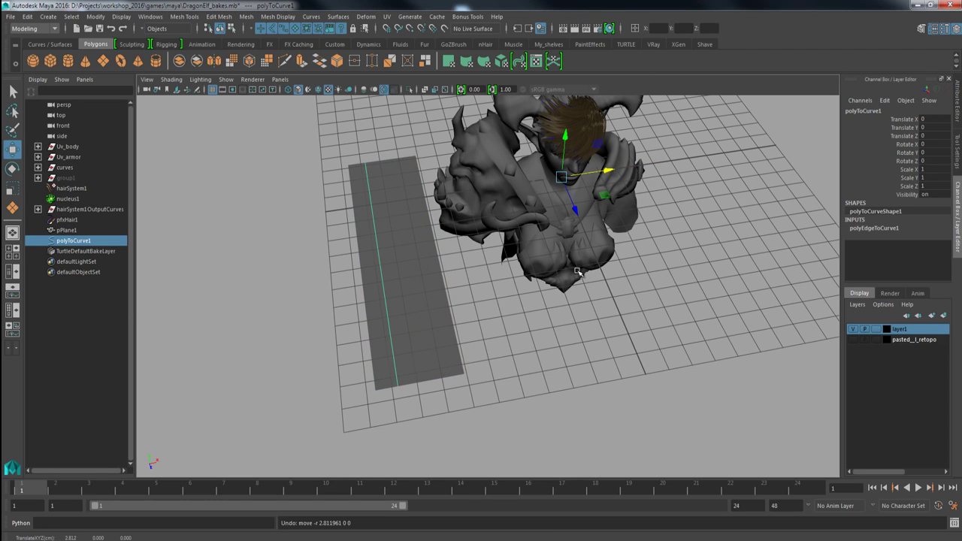
key("Delete")
Convert the polygon plane to a subdivision surface
left_click(437, 302)
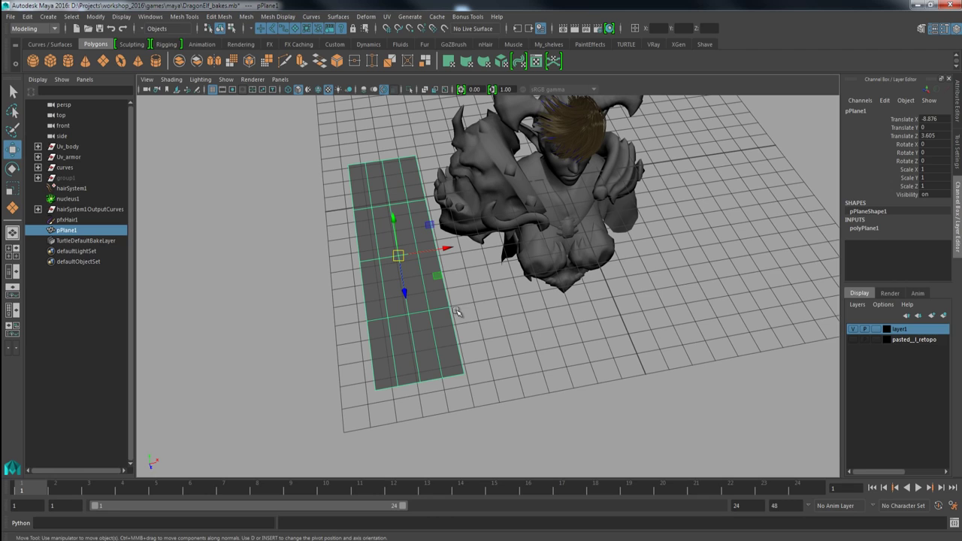
left_click(464, 309)
left_click(445, 321)
left_click(95, 16)
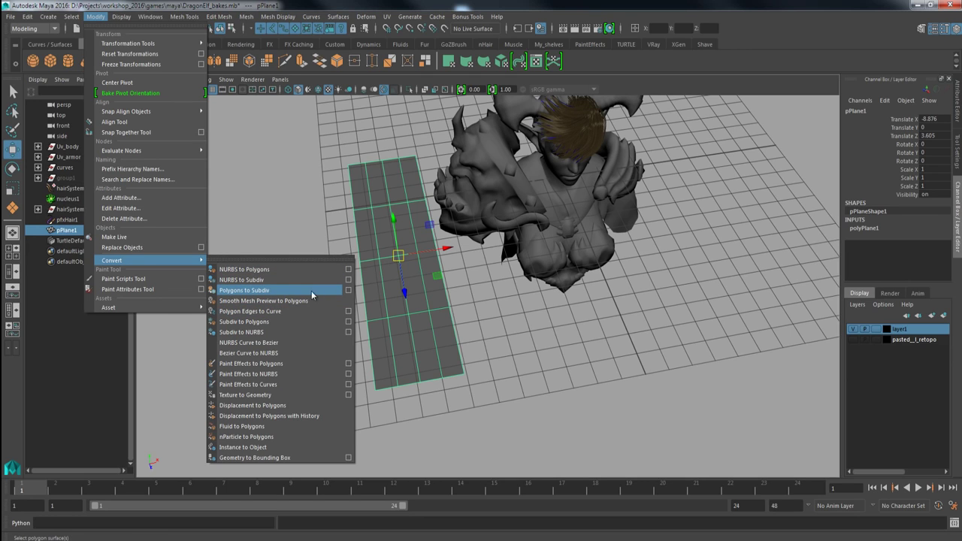
left_click(296, 290)
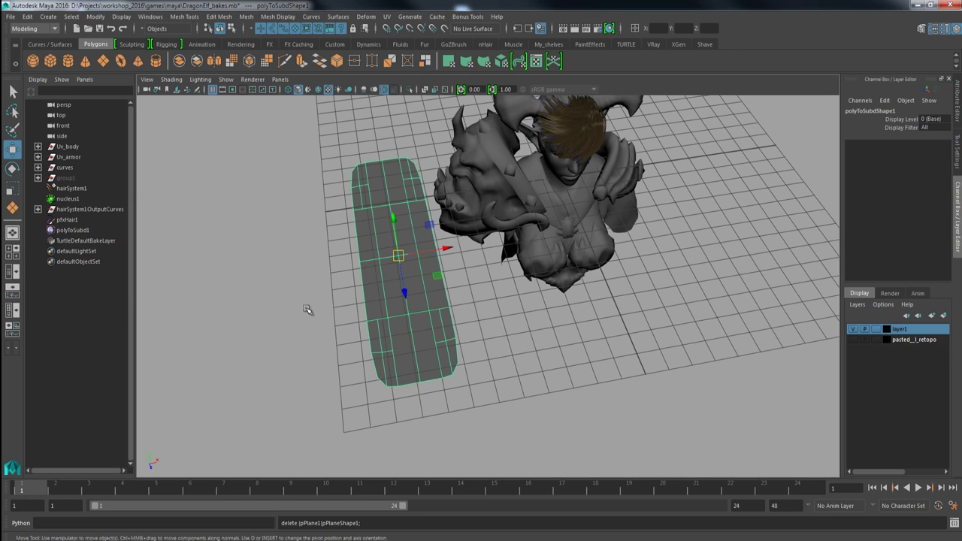
Convert the subdivision surface polyToSubd1 to NURBS
left_click(307, 306)
left_click(371, 332)
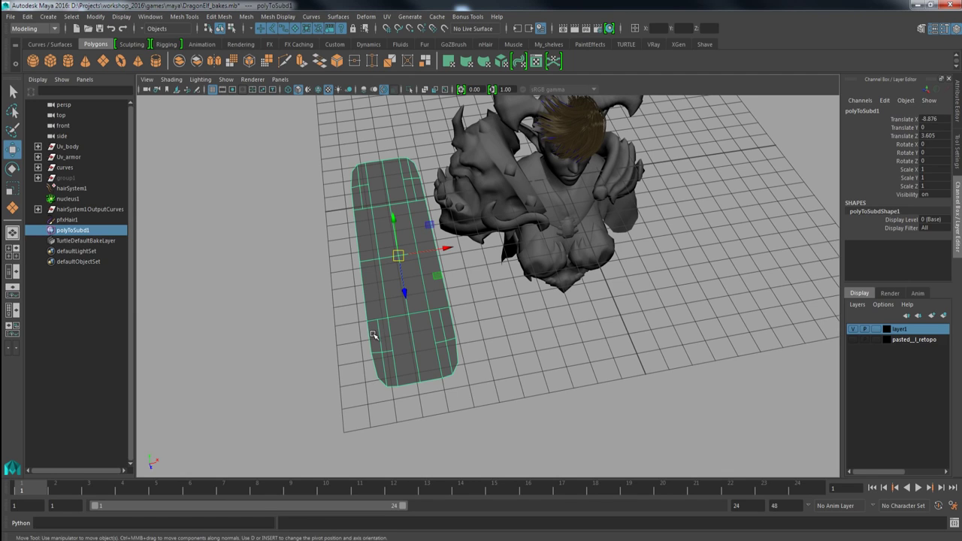
left_click(97, 17)
mouse_move(170, 263)
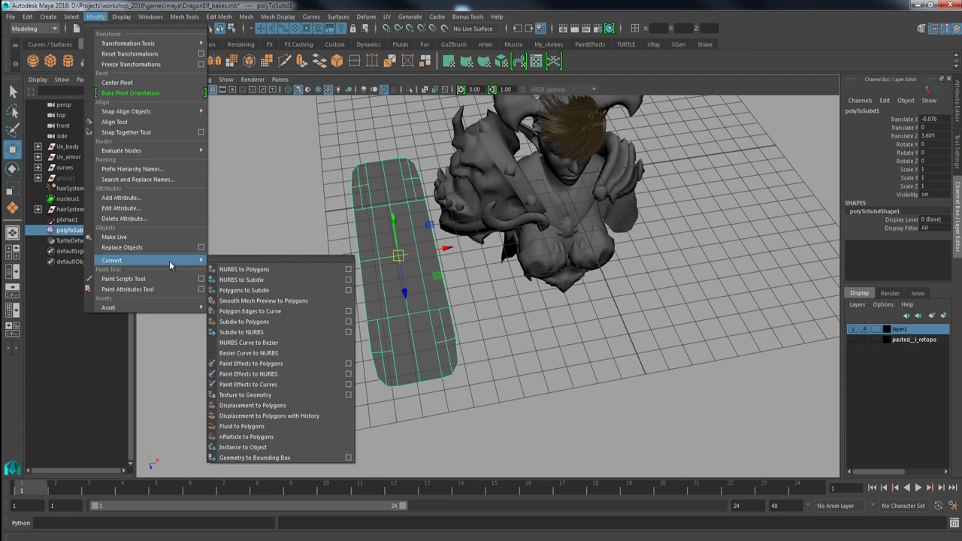
left_click(263, 333)
left_click(277, 338)
Try moving the converted NURBS surface along X and undo the move
left_click(385, 332)
left_click_drag(449, 249, 400, 181)
key("ctrl+z")
left_click_drag(392, 258, 385, 278, "alt")
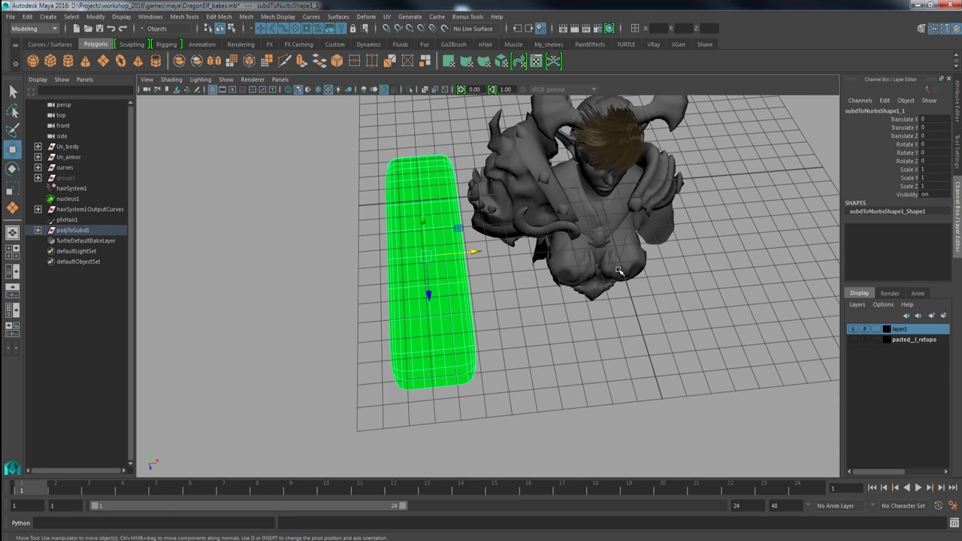
Examine the NURBS surface's transform and shape attributes, trying a Simplify U of 3 in its surface display settings
left_click(958, 110)
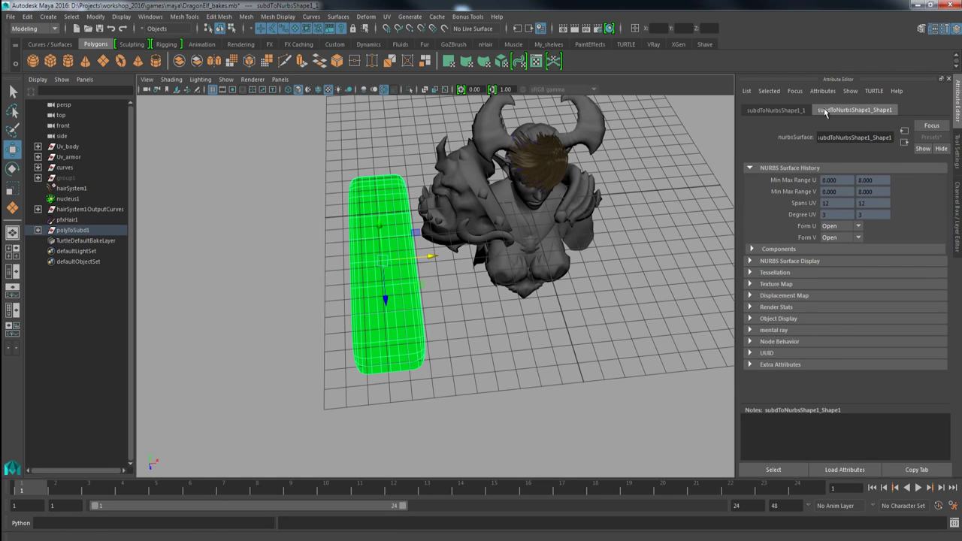
left_click(776, 109)
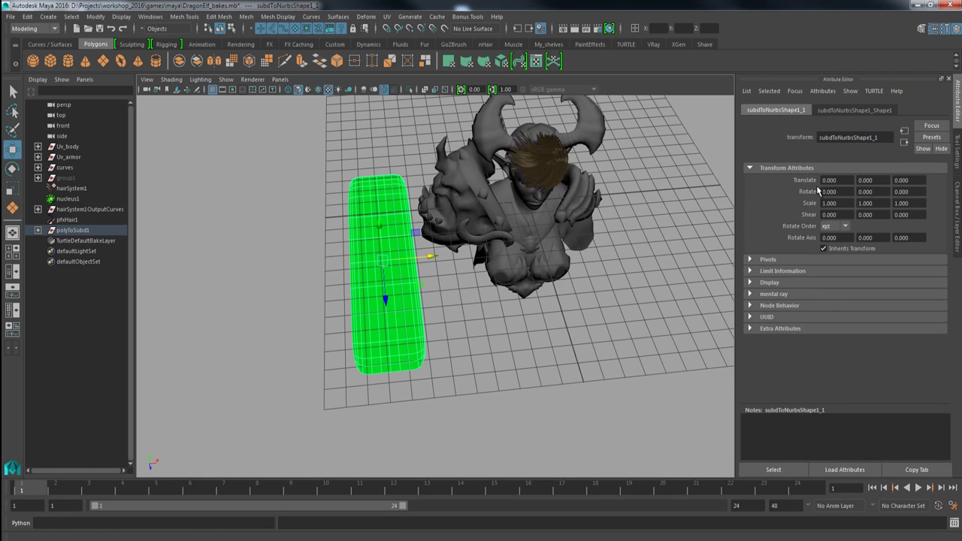
left_click(840, 111)
left_click(784, 251)
left_click(786, 250)
left_click(785, 262)
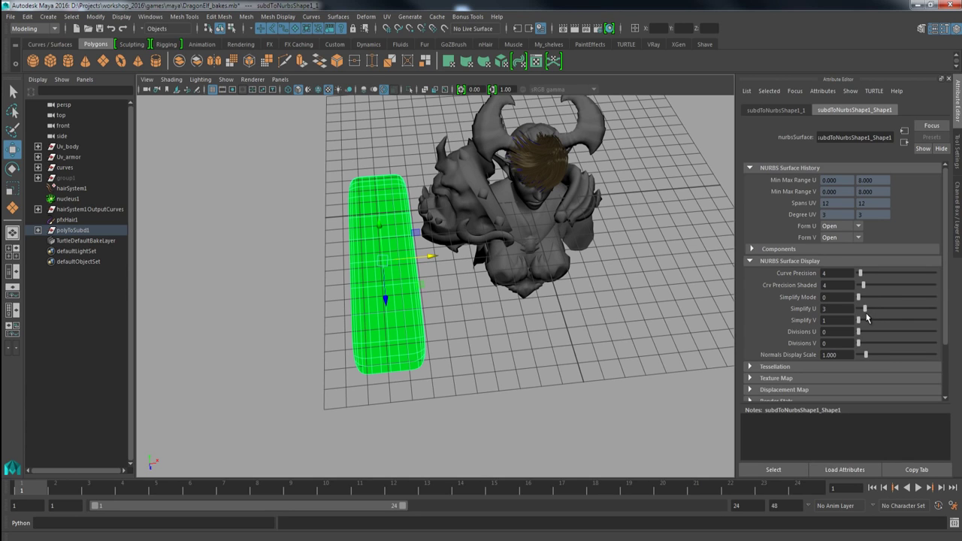
left_click(342, 295)
Duplicate the NURBS surface's V-direction isoparms as curves with Duplicate Surface Curves
left_click_drag(342, 294, 411, 339, "alt")
left_click(408, 344)
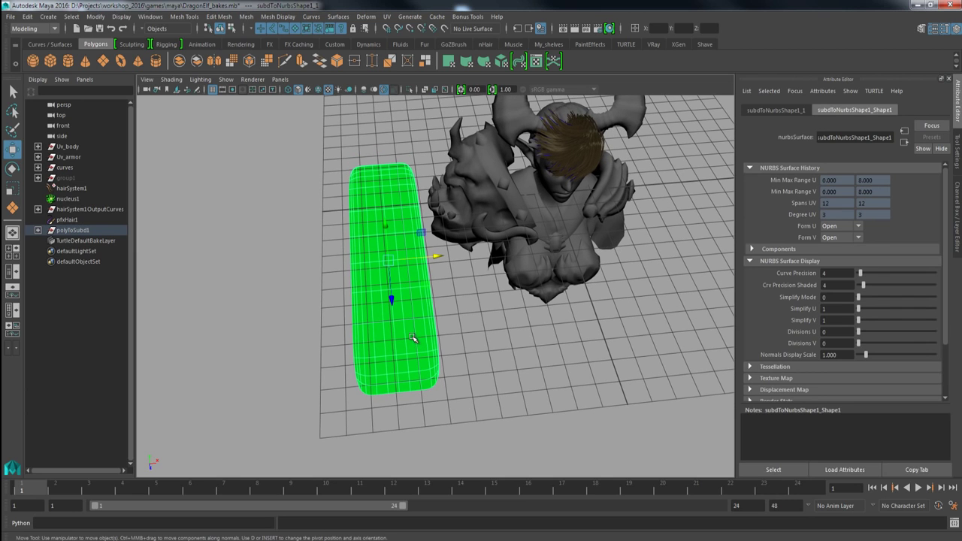
left_click(311, 16)
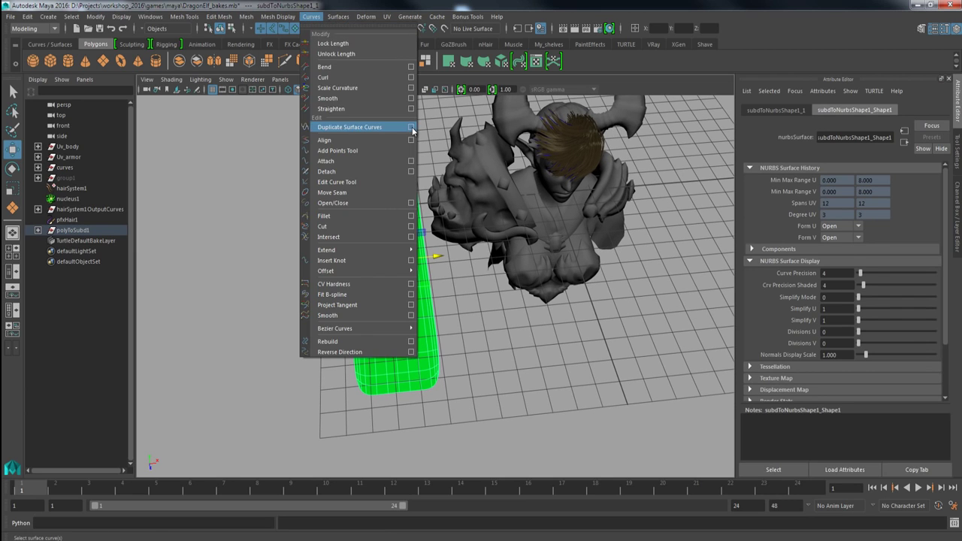
left_click(411, 127)
left_click(611, 305)
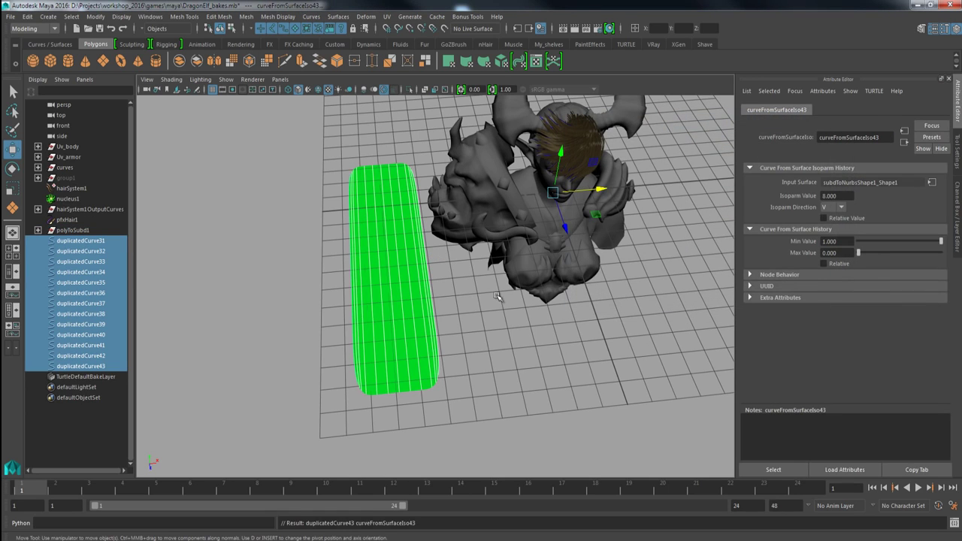
Move the duplicated curves about 4 units along X off the surface, inspect them and delete them
left_click_drag(601, 192, 664, 225)
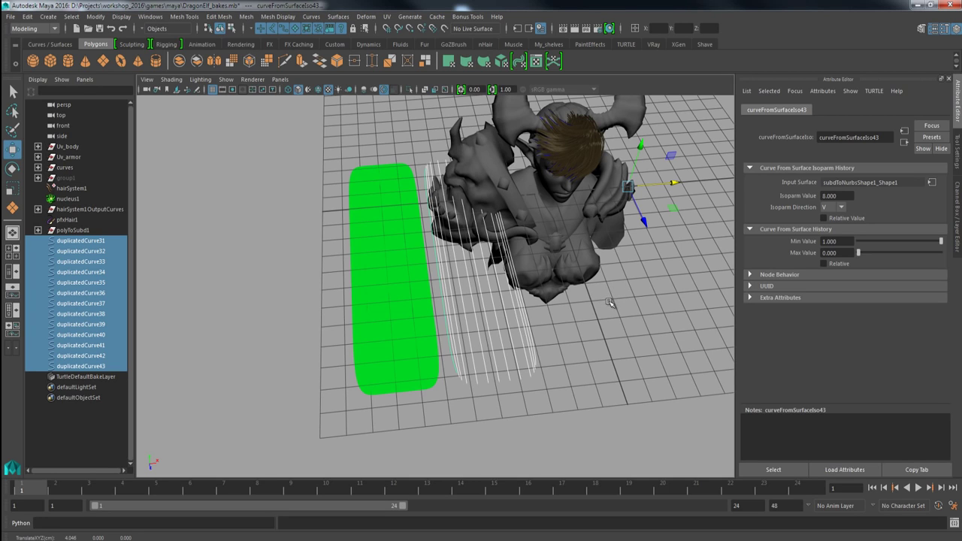
middle_click_drag(493, 314, 511, 333, "alt")
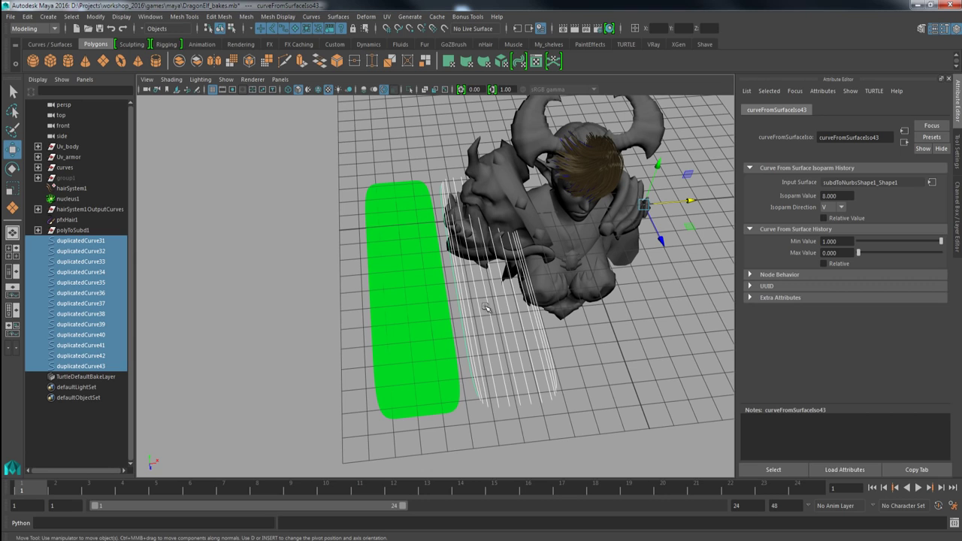
left_click_drag(507, 328, 514, 324, "alt")
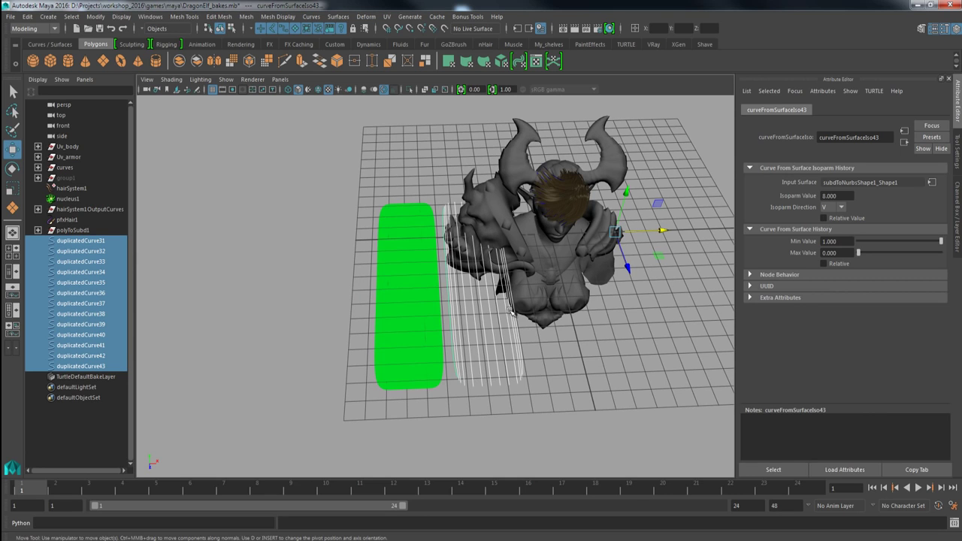
middle_click_drag(513, 335, 513, 337, "alt")
key("Delete")
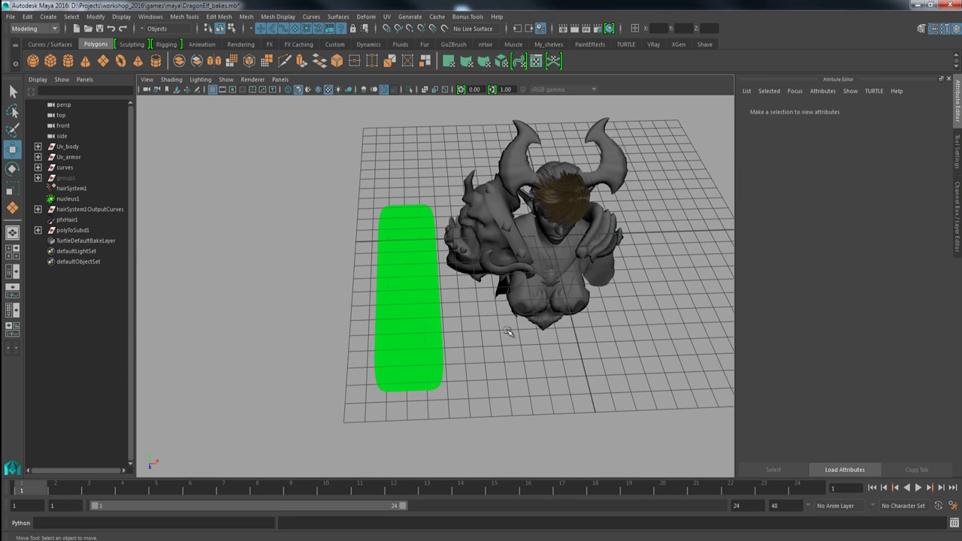
left_click_drag(452, 293, 399, 330, "alt")
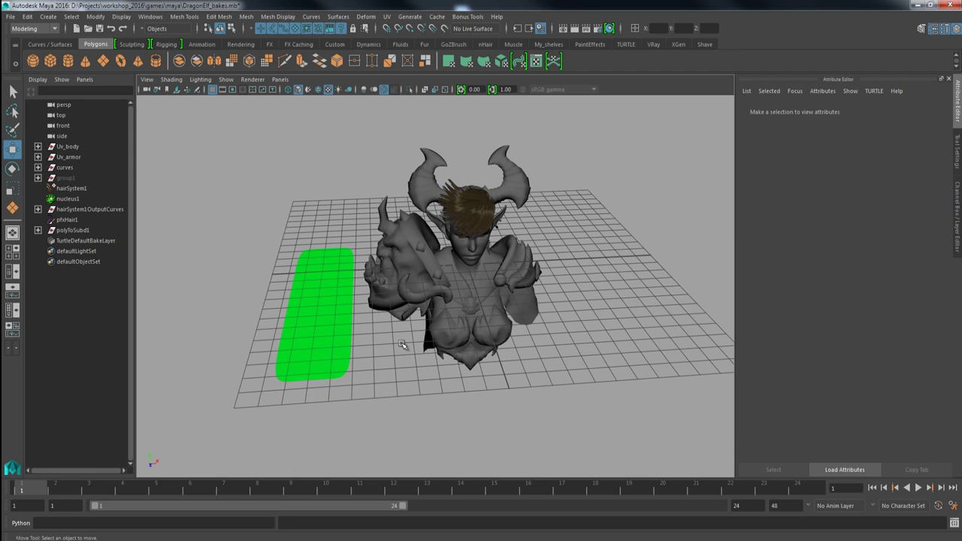
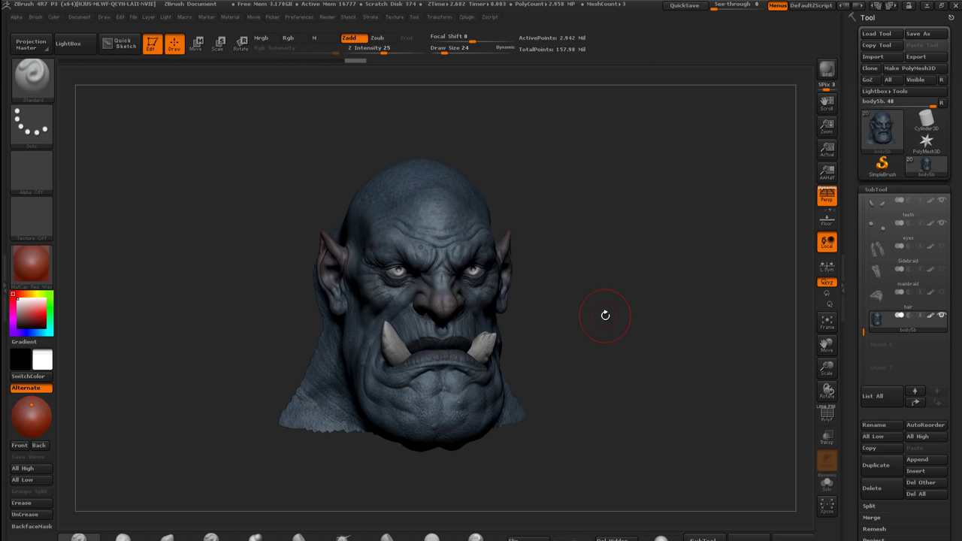
In ZBrush, set the brush draw size to 17 and mask a small patch on the orc's head above the forehead
left_click_drag(605, 316, 629, 378)
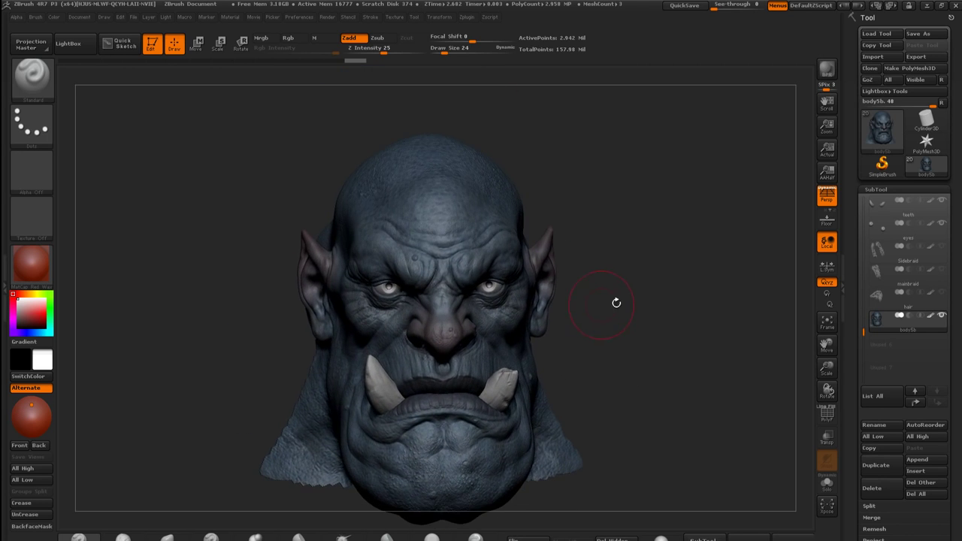
left_click_drag(646, 310, 636, 263)
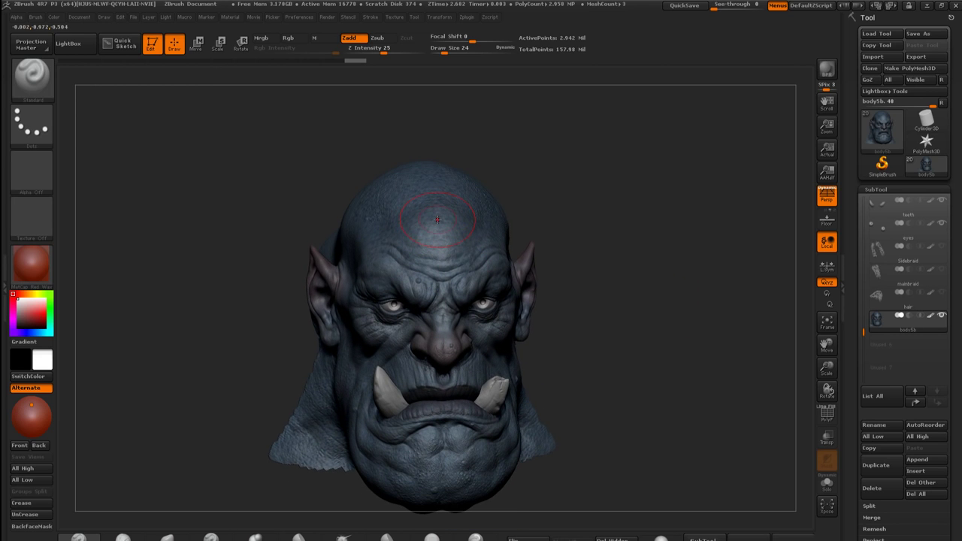
key("s")
left_click_drag(437, 221, 435, 220)
mouse_move(556, 193)
left_mouse_down()
mouse_move(542, 194)
mouse_move(577, 199)
mouse_move(575, 186)
mouse_move(593, 211)
left_mouse_up()
mouse_move(571, 178)
left_mouse_down()
mouse_move(586, 188)
mouse_move(556, 197)
mouse_move(571, 221)
mouse_move(522, 188)
mouse_move(489, 203)
left_mouse_up()
key("s")
left_click_drag(437, 220, 441, 219)
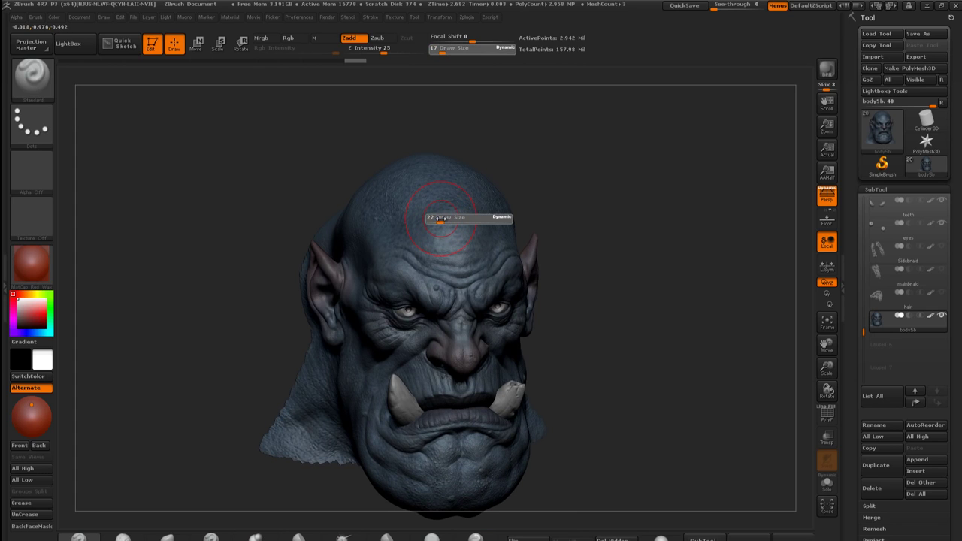
left_click_drag(546, 172, 538, 174)
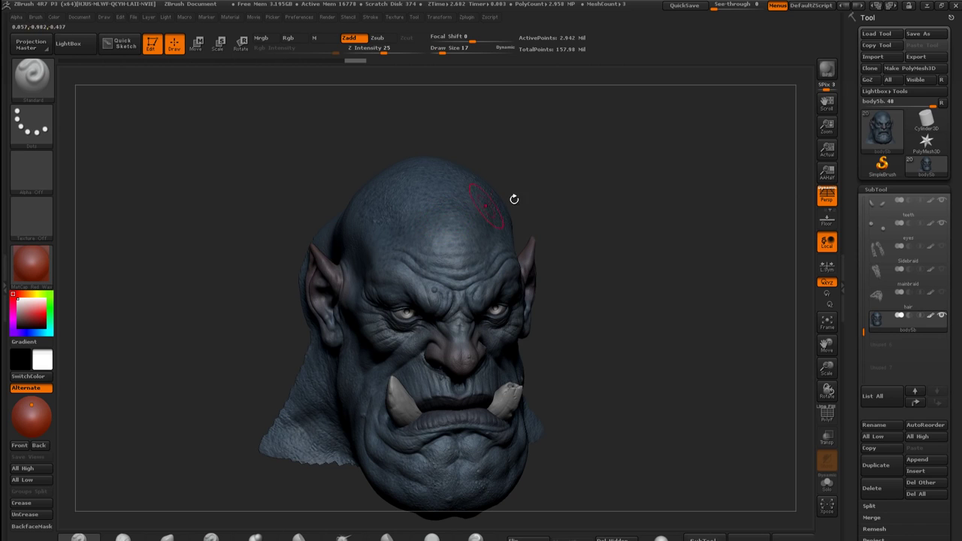
left_click_drag(535, 198, 536, 198)
mouse_move(419, 223)
left_mouse_down("ctrl")
mouse_move(424, 233)
mouse_move(433, 220)
mouse_move(416, 234)
mouse_move(445, 244)
mouse_move(401, 253)
mouse_move(428, 221)
mouse_move(416, 203)
left_mouse_up("ctrl")
mouse_move(615, 289)
left_mouse_down()
mouse_move(616, 305)
mouse_move(623, 290)
left_mouse_up()
Generate a FiberMesh preview on the masked patch and switch the material to BasicMaterial
left_click_drag(851, 363, 855, 254)
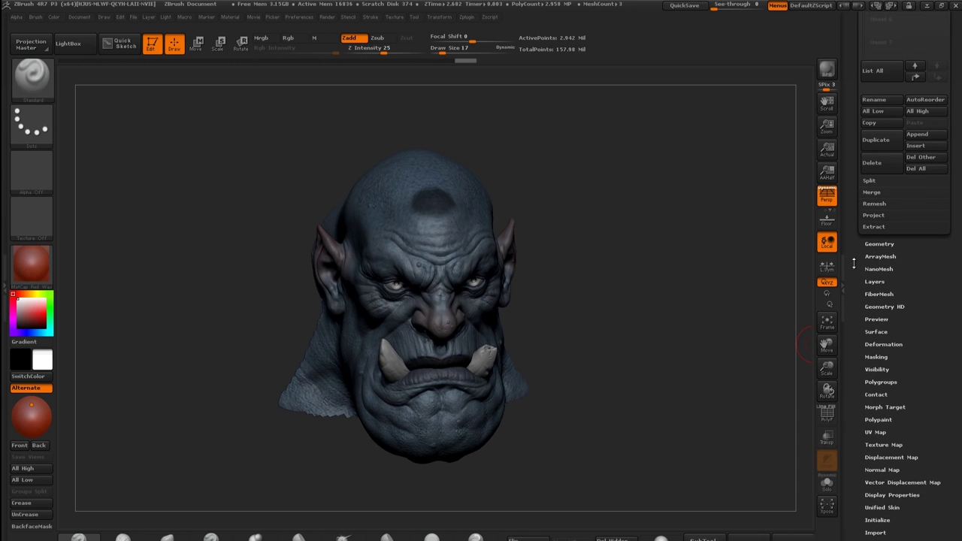
left_click(881, 293)
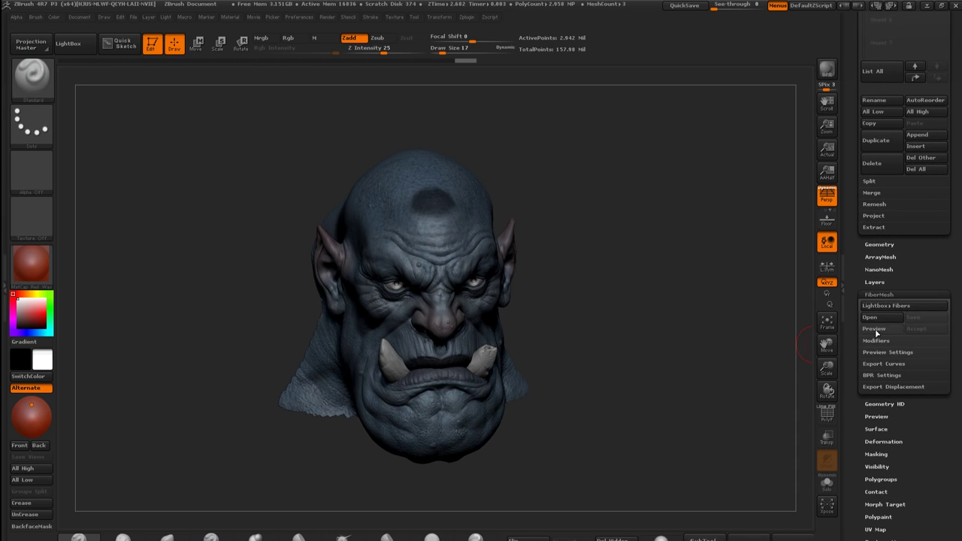
left_click(874, 328)
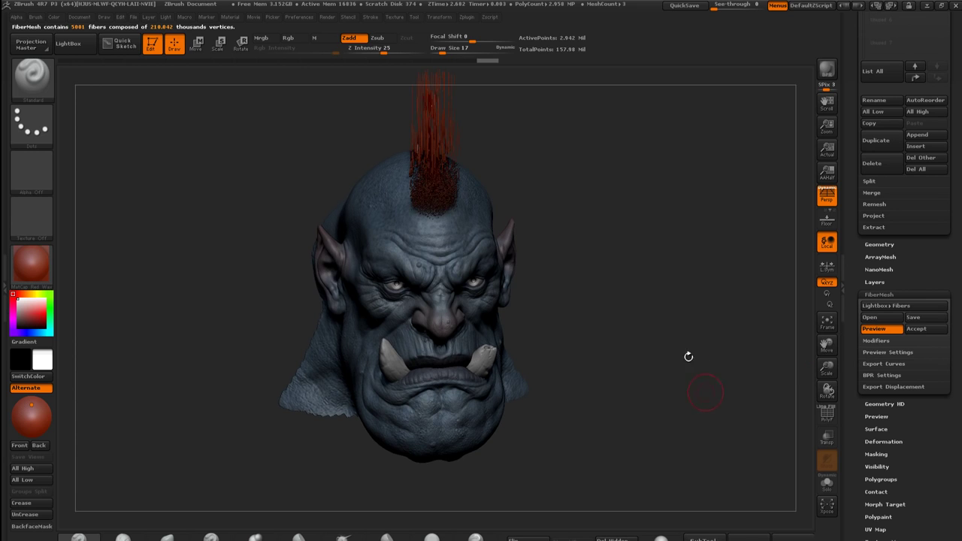
left_click_drag(705, 346, 710, 350)
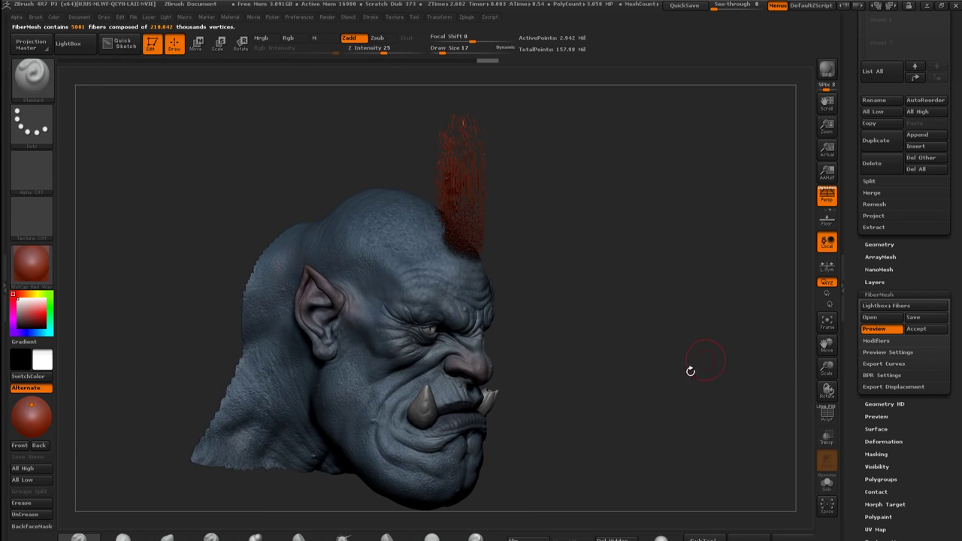
left_click_drag(672, 508, 714, 361)
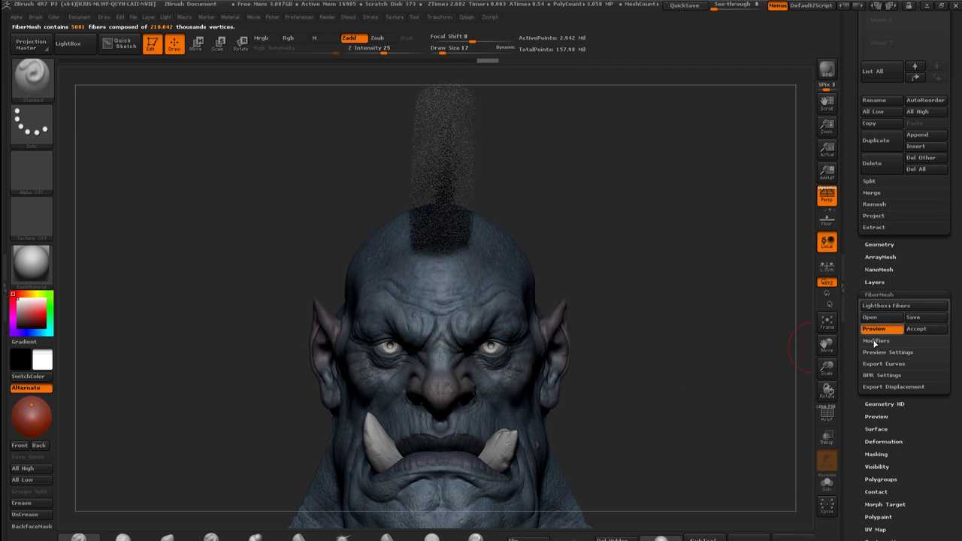
Reduce MaxFibers in the FiberMesh modifiers to about 0.95 and inspect the thinned fibers from several angles
left_click(875, 340)
scroll(879, 335, "down", 1)
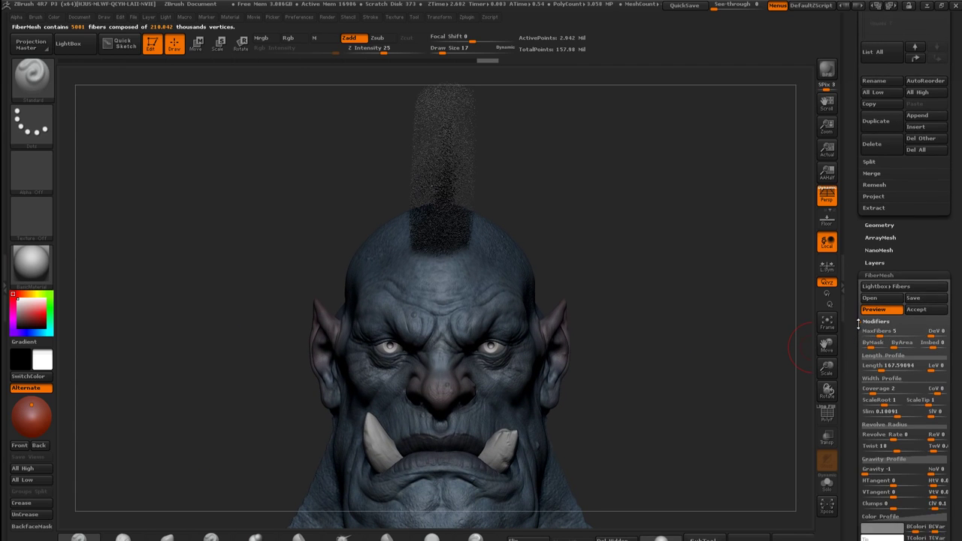
left_click_drag(879, 321, 874, 322)
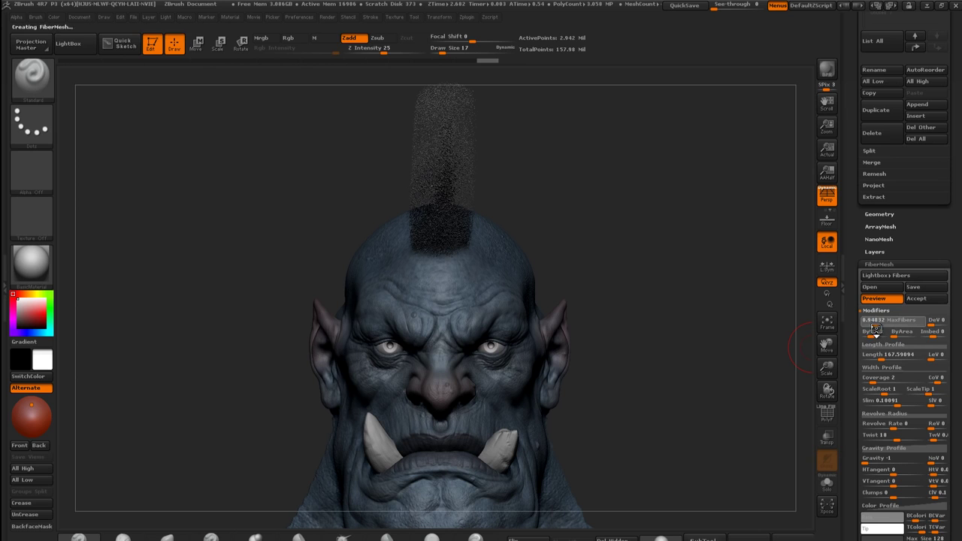
left_click_drag(731, 352, 723, 307)
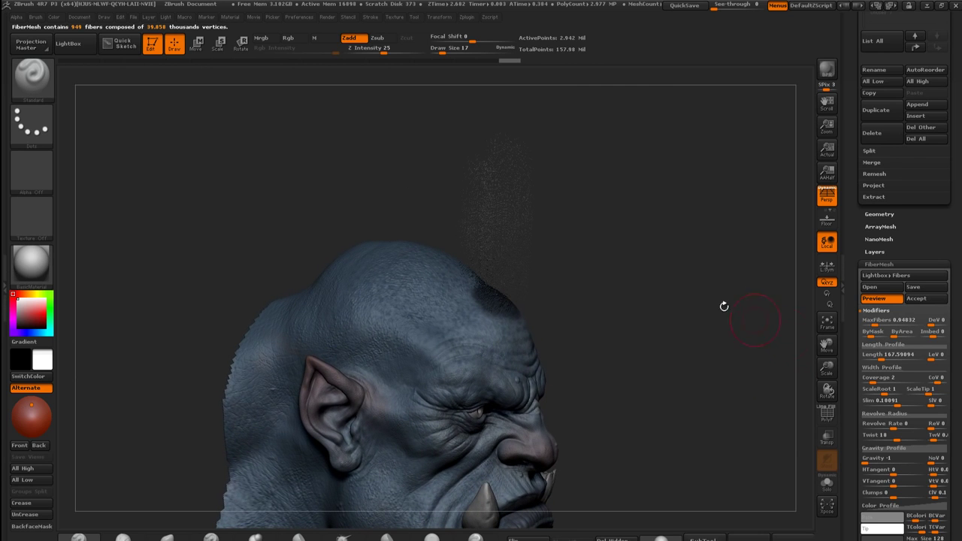
left_click_drag(643, 347, 631, 416)
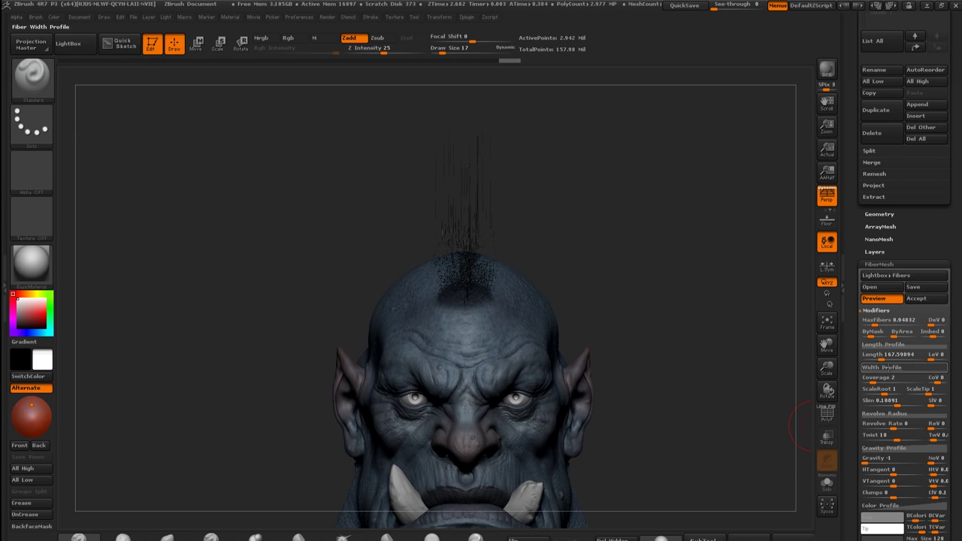
Set the fiber Coverage to 5 and inspect the wider strands on the head
left_click(883, 383)
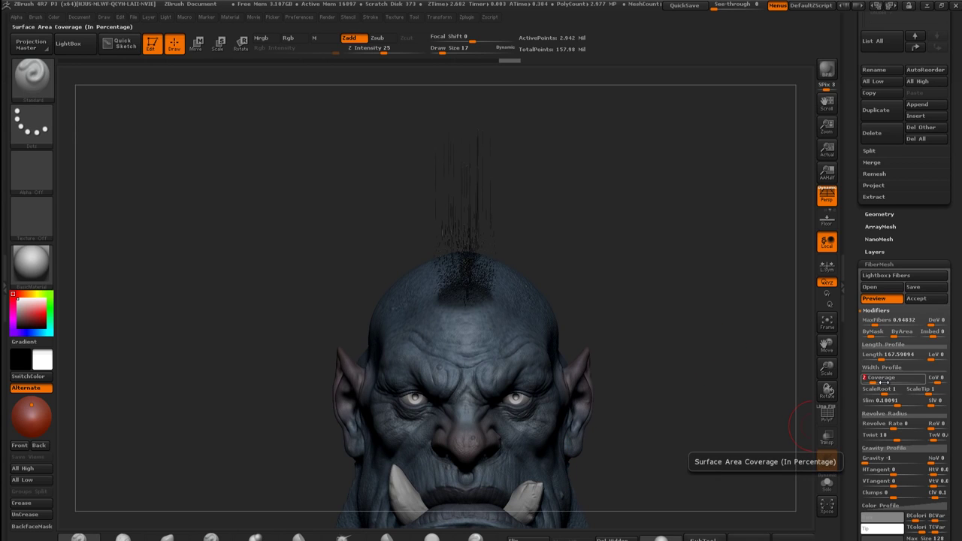
type("5")
key("Return")
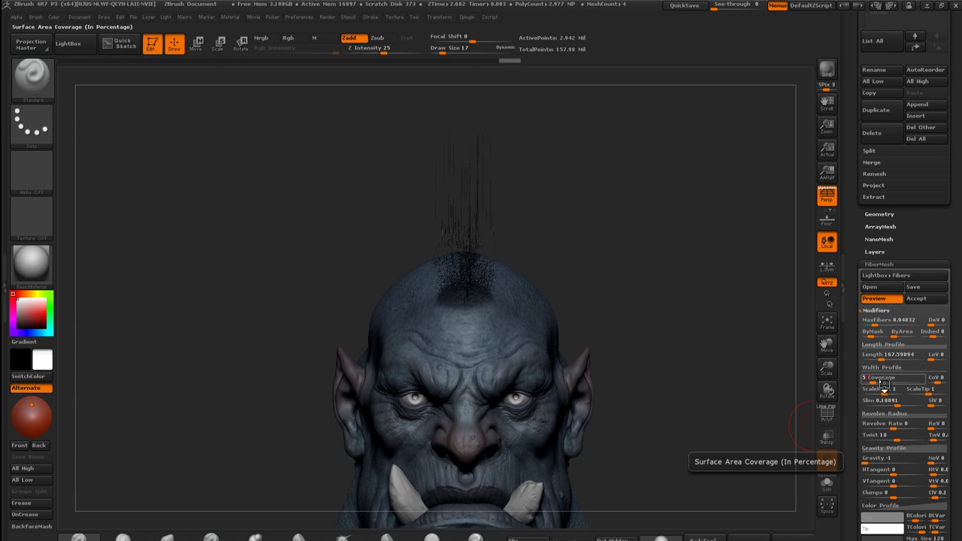
left_click_drag(734, 324, 714, 331)
left_click_drag(714, 374, 709, 343)
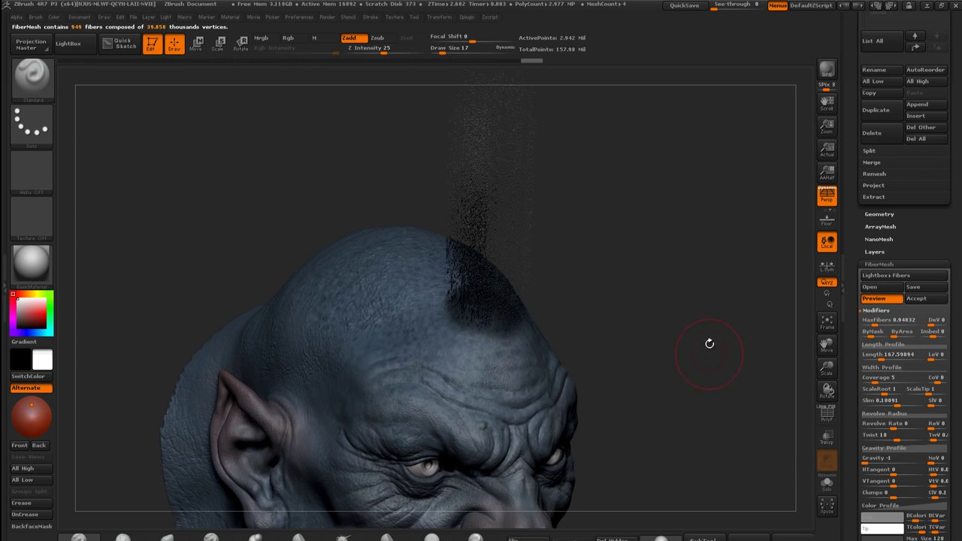
mouse_move(688, 310)
left_mouse_down()
mouse_move(672, 303)
mouse_move(690, 298)
left_mouse_up()
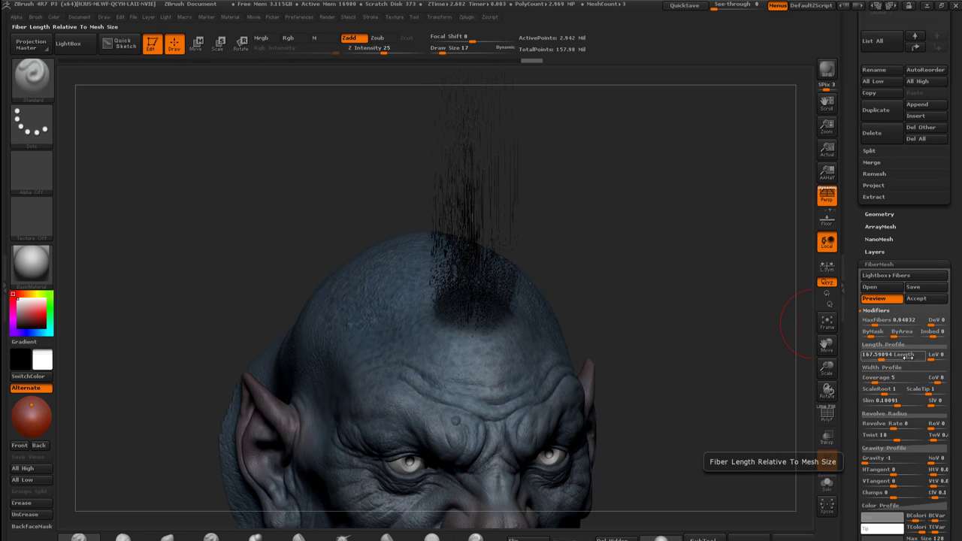
left_click_drag(686, 333, 695, 340)
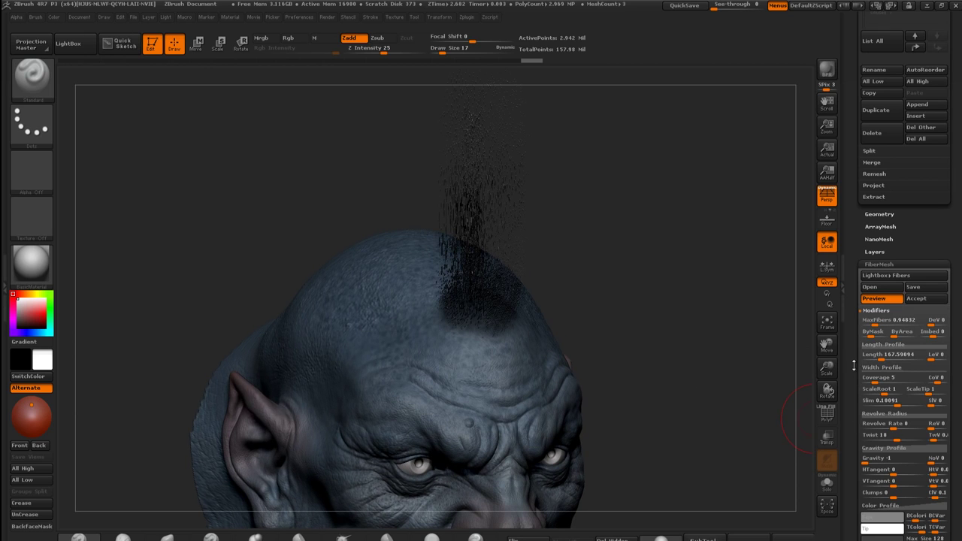
Look over the FiberMesh BPR and Export Curves settings and turn on FastPreview for the fibers
left_click_drag(853, 353, 857, 265)
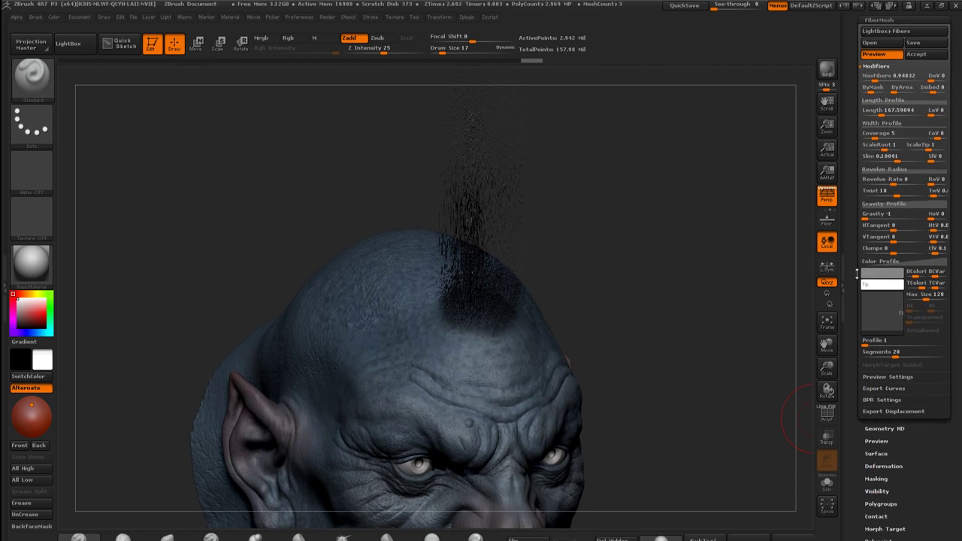
left_click(875, 401)
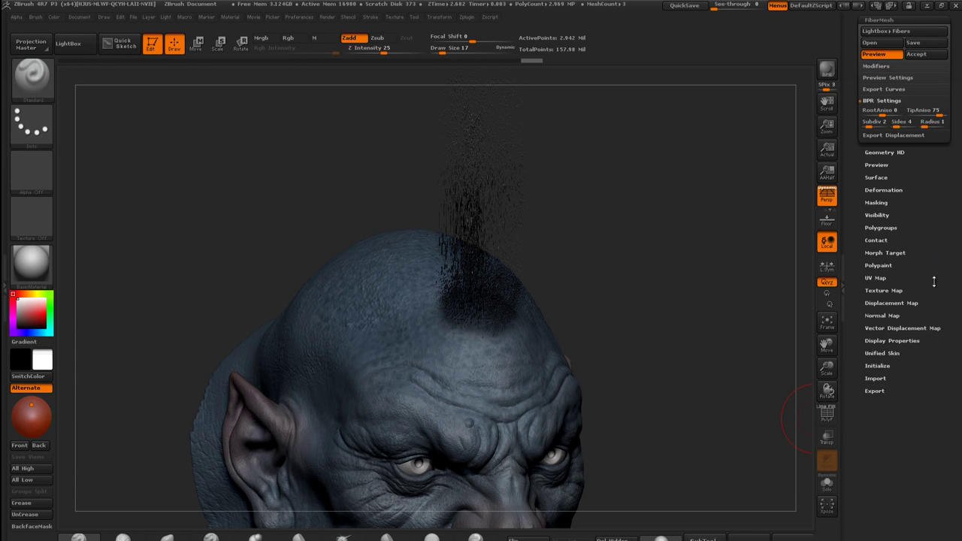
left_click_drag(934, 281, 934, 300)
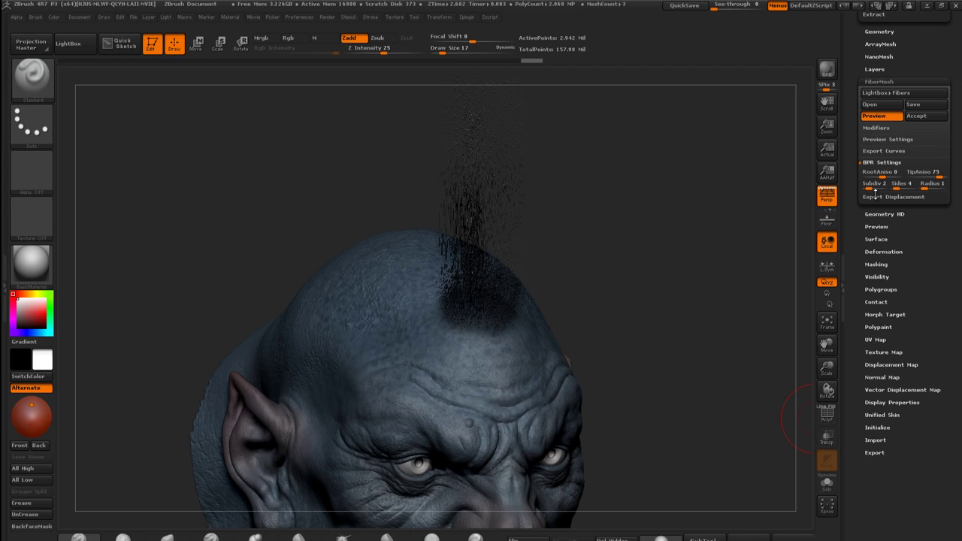
left_click(884, 151)
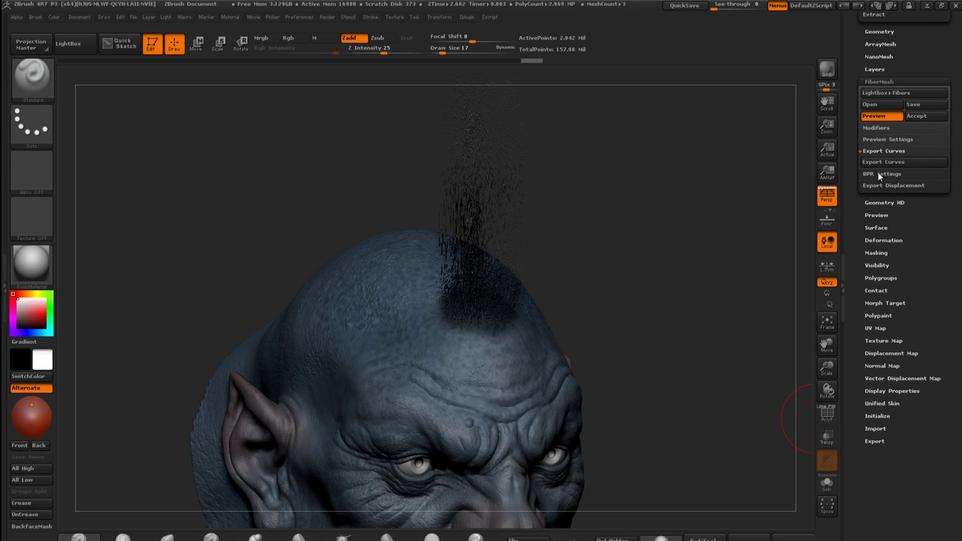
left_click(877, 174)
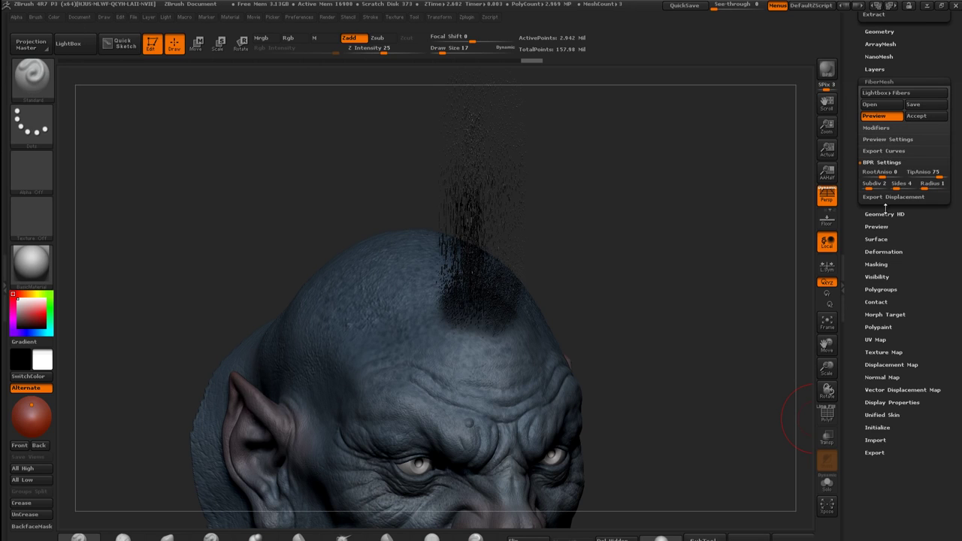
left_click(887, 139)
left_click(882, 151)
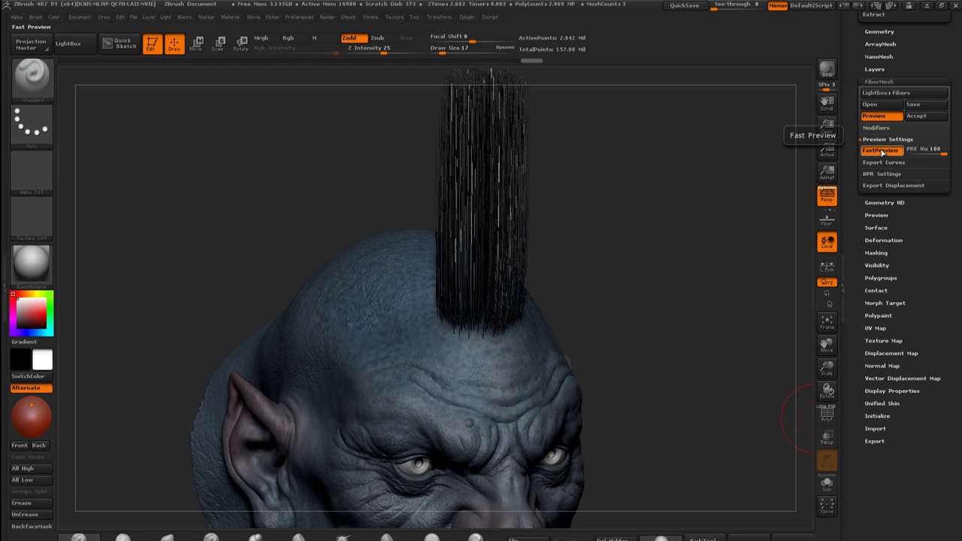
left_click_drag(670, 215, 682, 253)
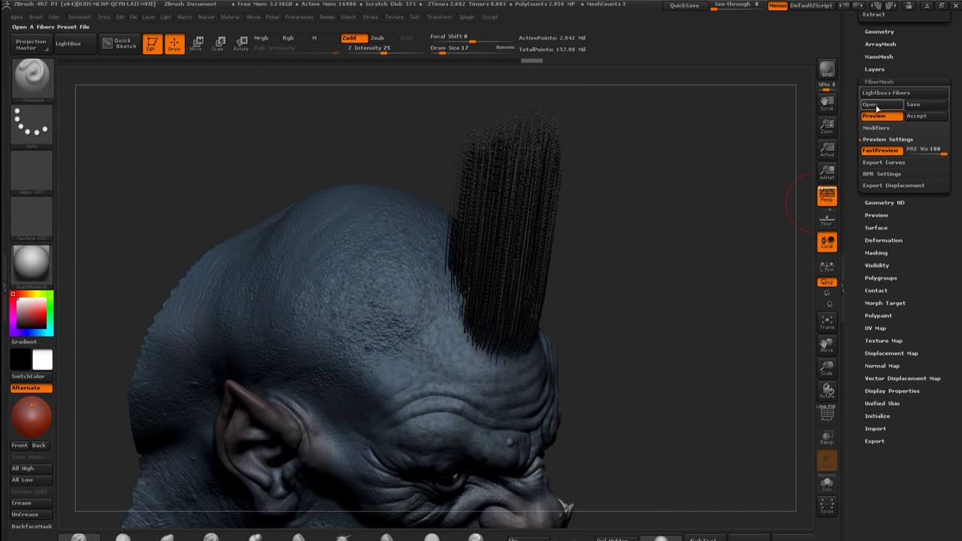
Set the fiber Coverage to 10 in the FiberMesh modifiers and inspect the result on the head
left_click(874, 129)
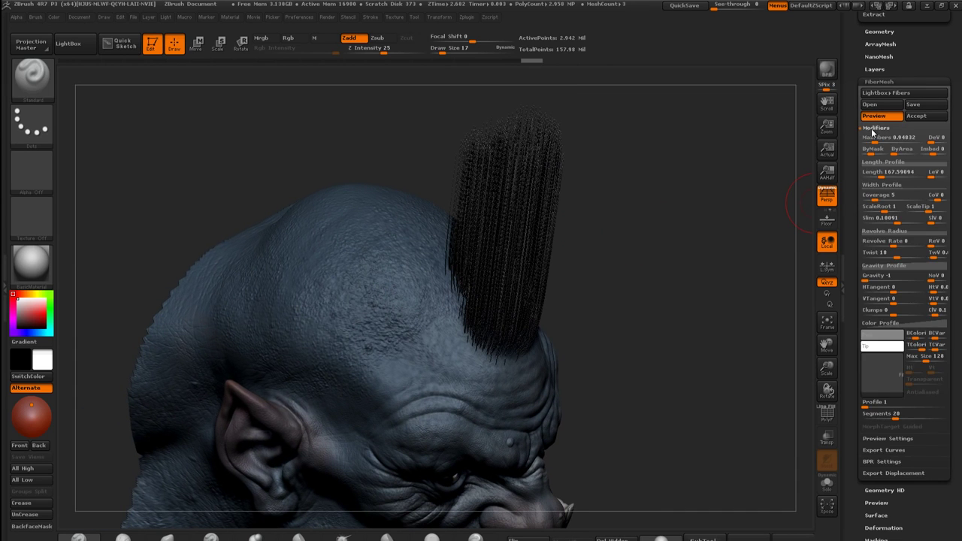
left_click(892, 196)
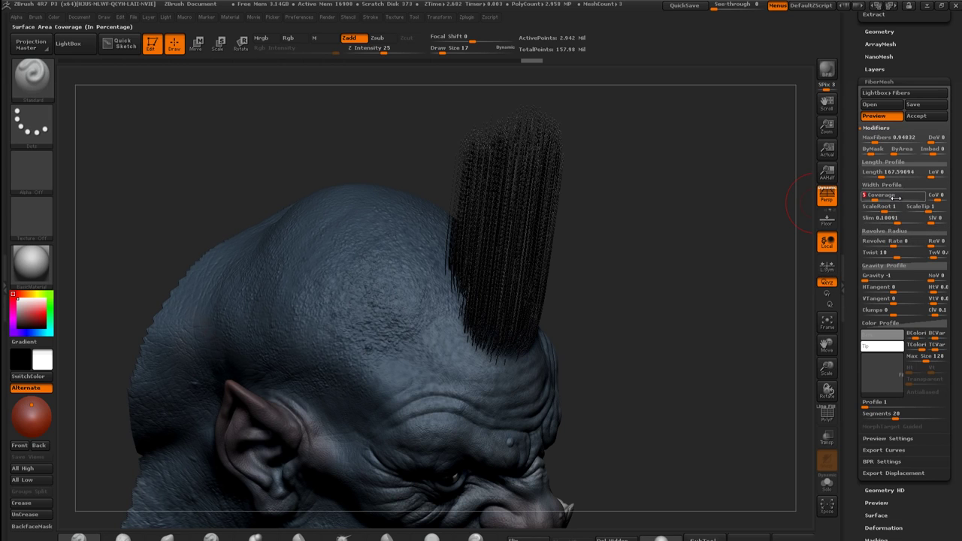
type("10")
key("Return")
left_click_drag(765, 244, 748, 218)
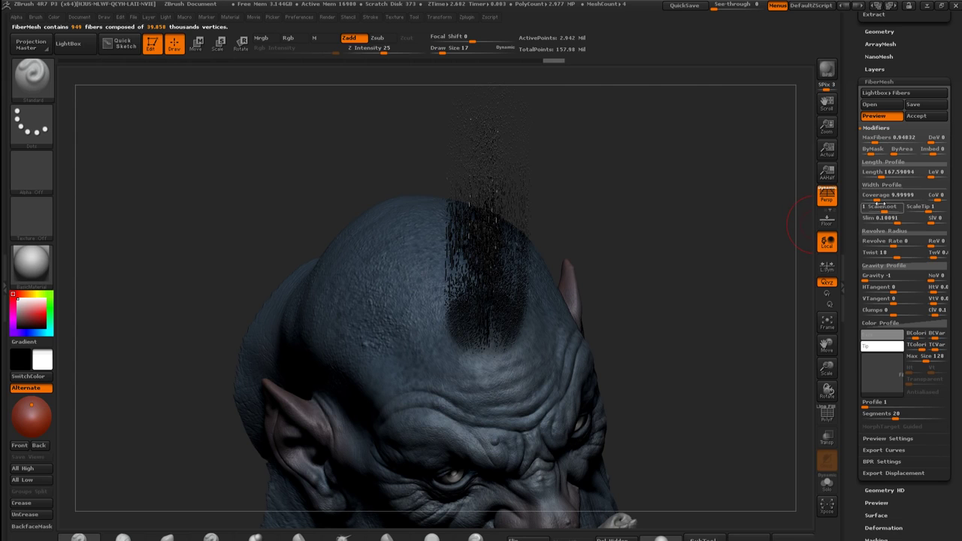
Adjust the fiber Width Profile curve, raising the tip end to about 0.71 and setting the root end to about 0.48
left_click(885, 173)
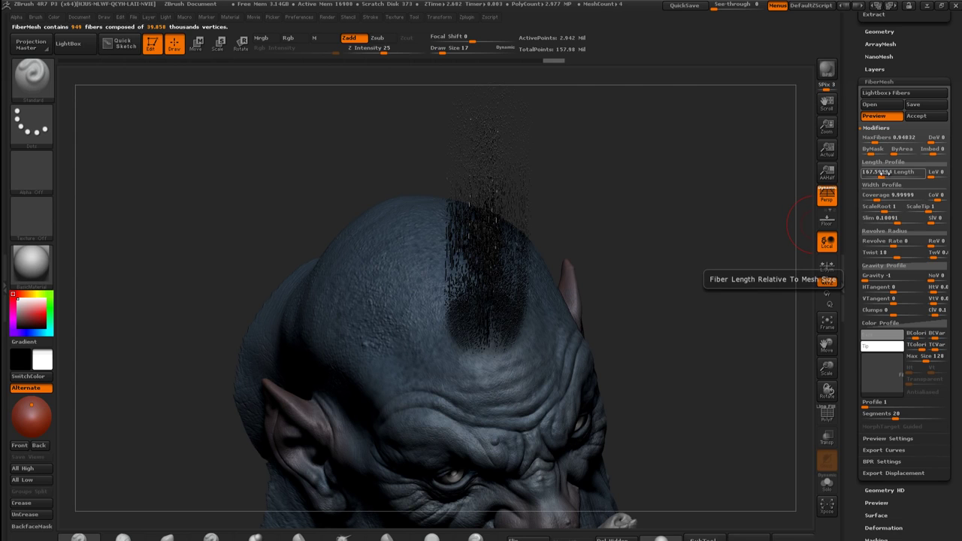
left_click(882, 186)
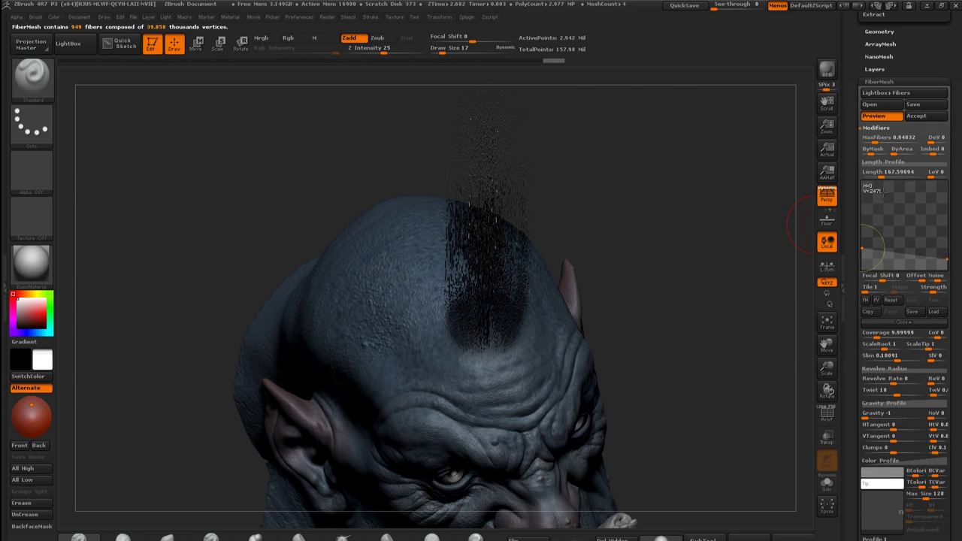
left_click_drag(944, 254, 939, 222)
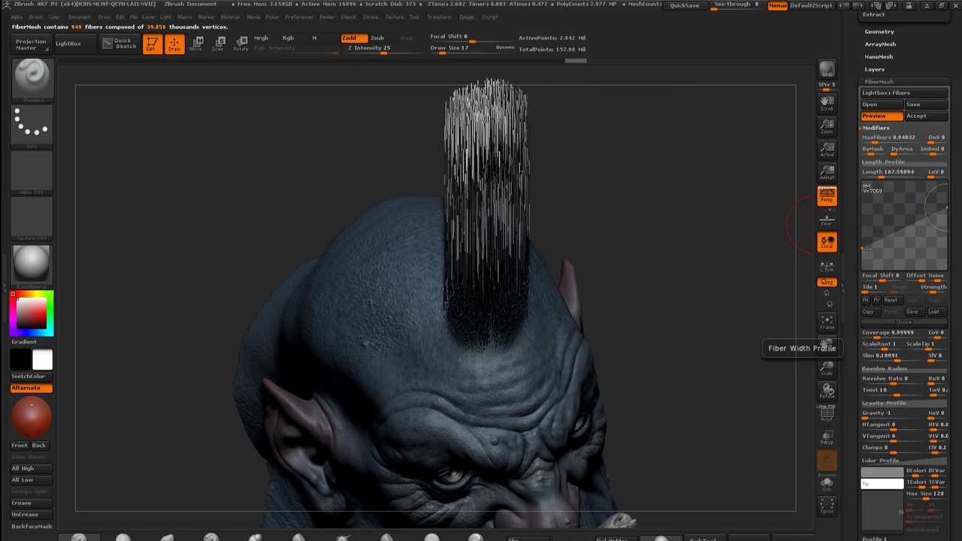
left_click_drag(860, 248, 861, 201)
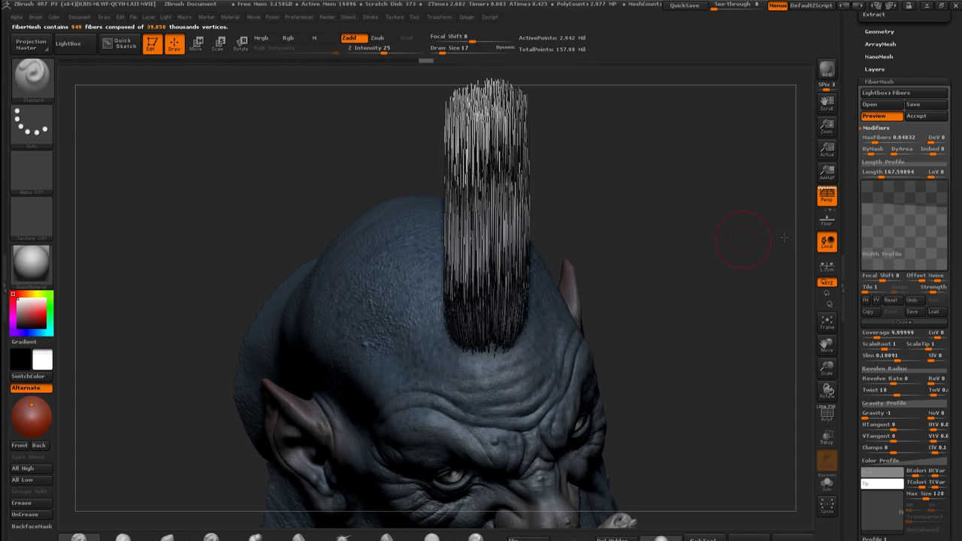
left_click_drag(672, 215, 687, 228)
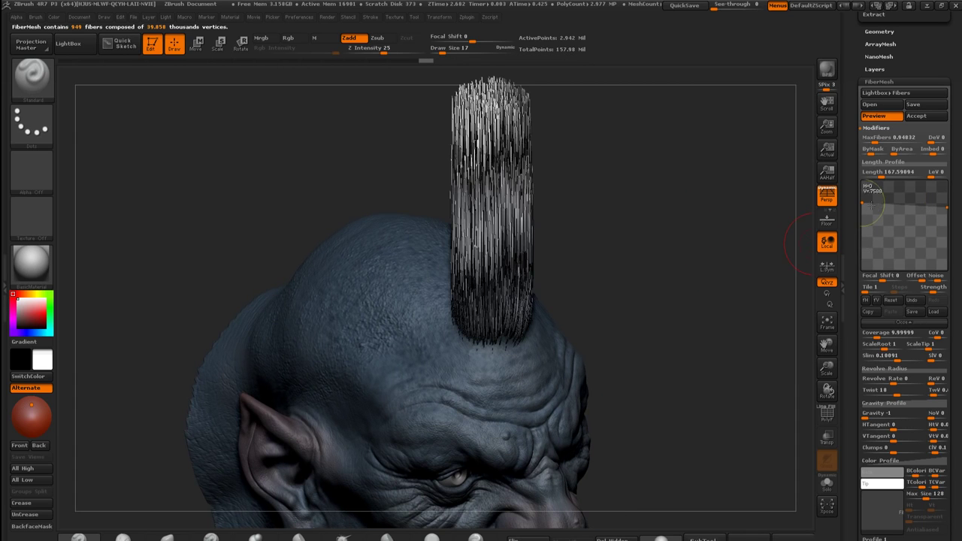
left_click_drag(862, 202, 861, 227)
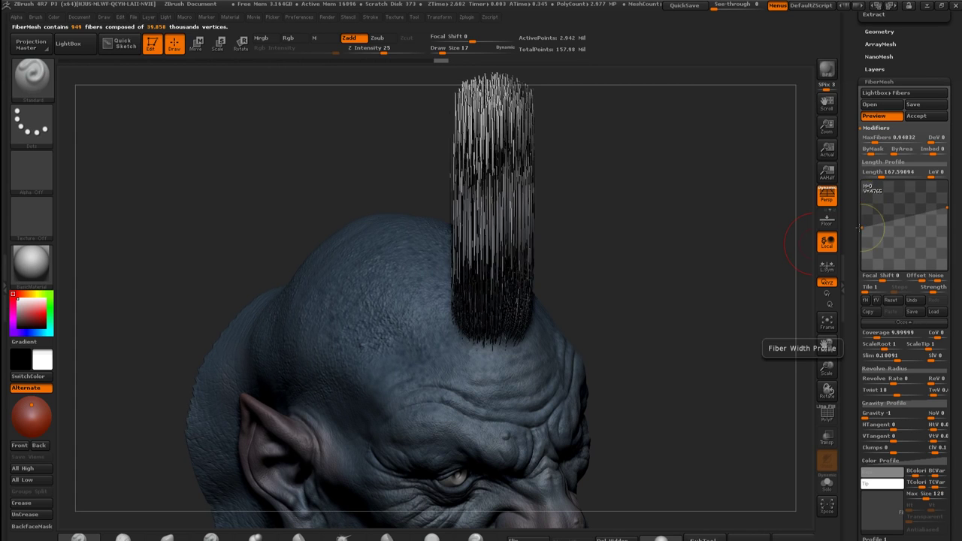
Set the fiber MaxFibers value to 0.1 and inspect the sparser strands from the side
left_click(885, 140)
type("0.1")
key("Return")
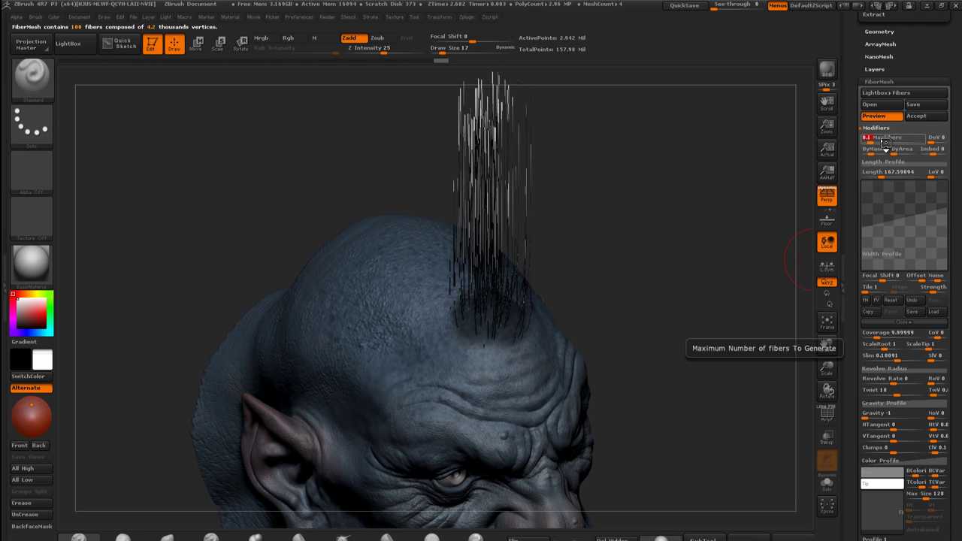
left_click_drag(696, 221, 665, 277)
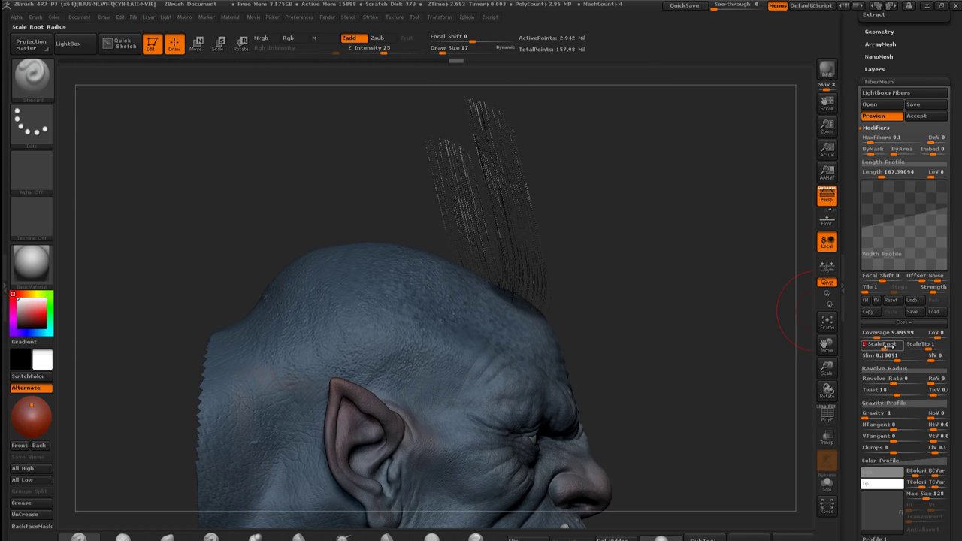
Set the fiber ScaleRoot to about 3.29 and the Gravity to 0
left_click_drag(886, 348, 891, 346)
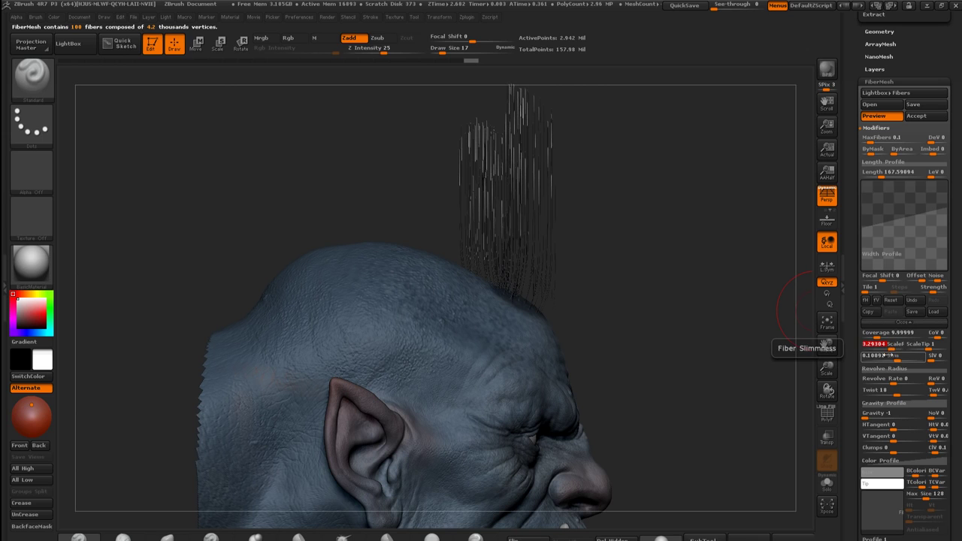
left_click(885, 411)
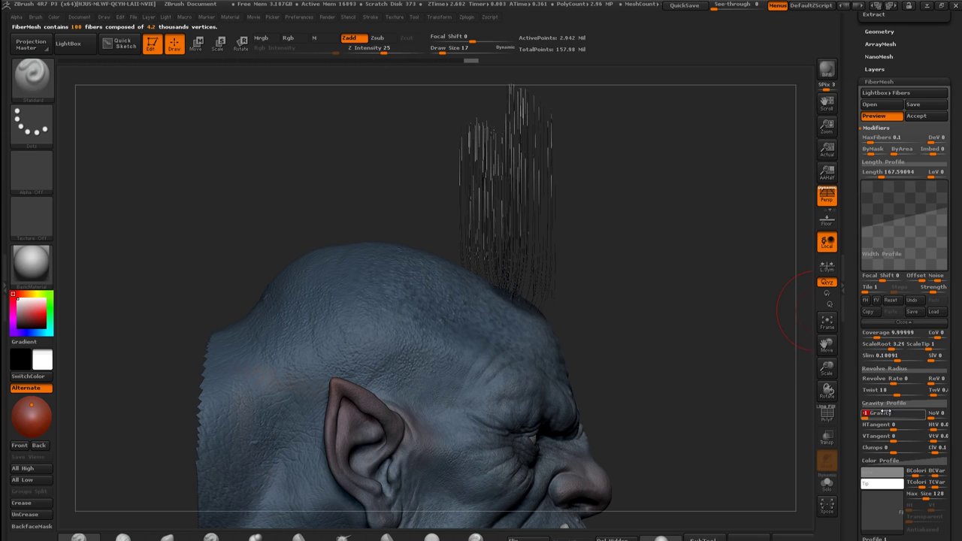
type("0")
key("Return")
left_click_drag(740, 353, 687, 350)
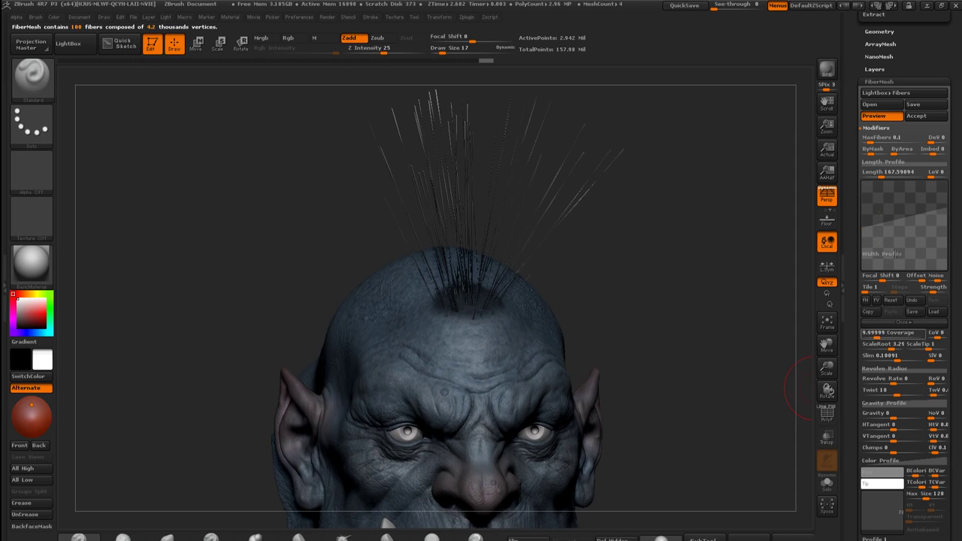
Lower the root end of the fiber Width Profile curve to about 0.39 and readjust its tip end
left_click_drag(862, 225, 862, 210)
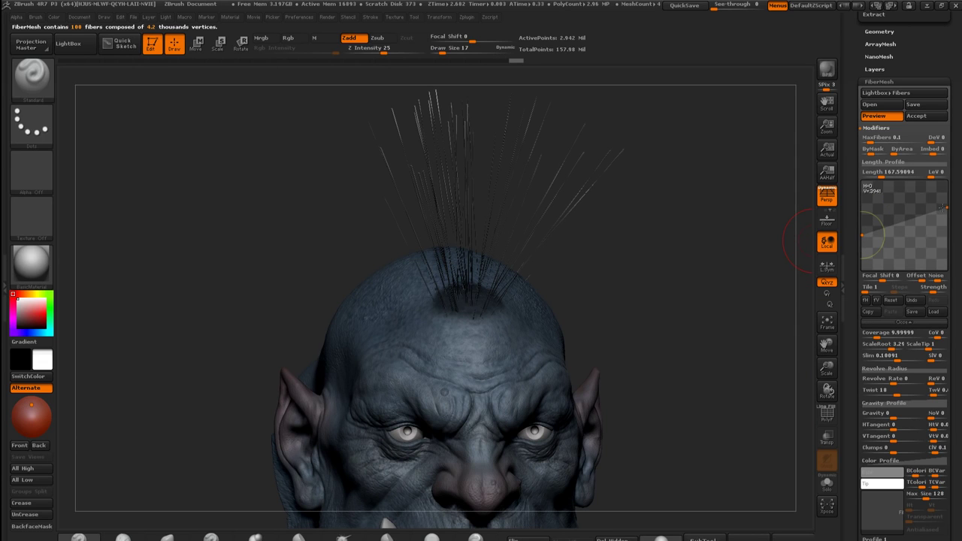
left_click_drag(690, 266, 808, 264)
left_click_drag(946, 195, 947, 211)
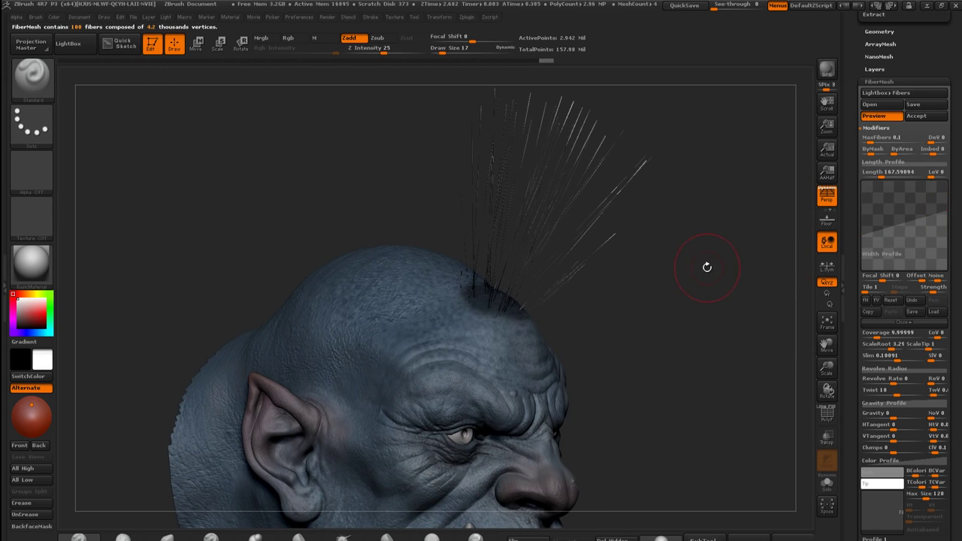
left_click_drag(706, 266, 711, 268)
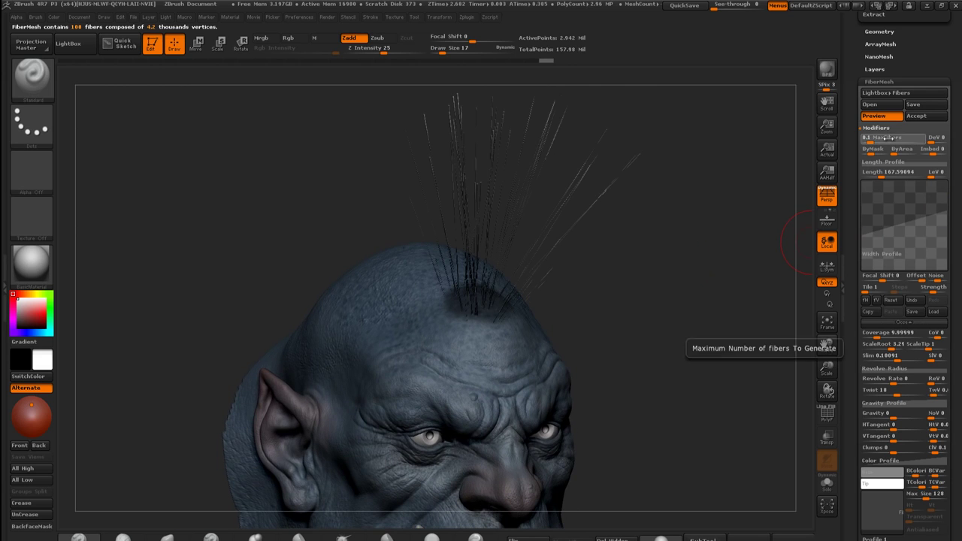
Set the fiber MaxFibers value to 0.3 and the Slim value to 0
left_click_drag(888, 138, 889, 141)
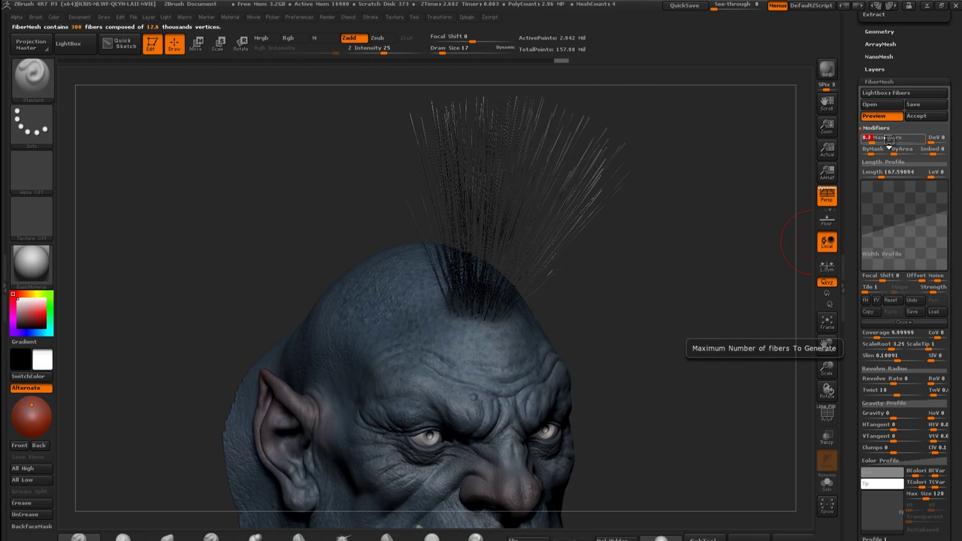
left_click_drag(689, 248, 727, 247)
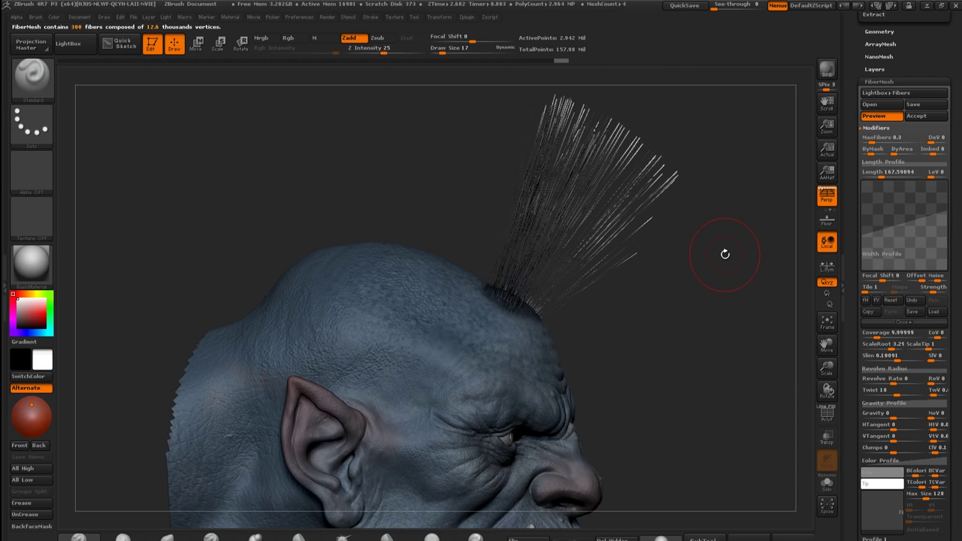
mouse_move(894, 356)
left_mouse_down()
mouse_move(909, 356)
mouse_move(876, 353)
left_mouse_up()
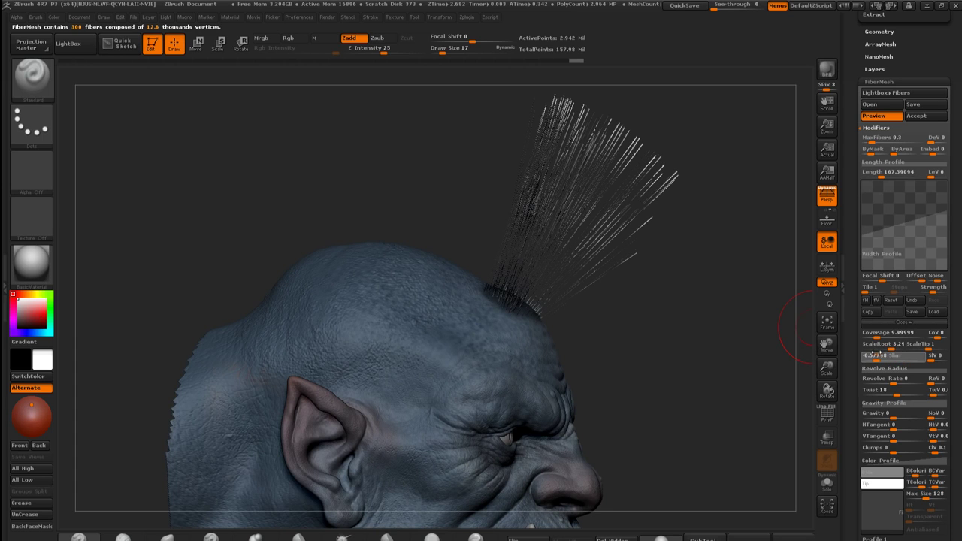
type("0")
key("Return")
left_click_drag(687, 313, 673, 319)
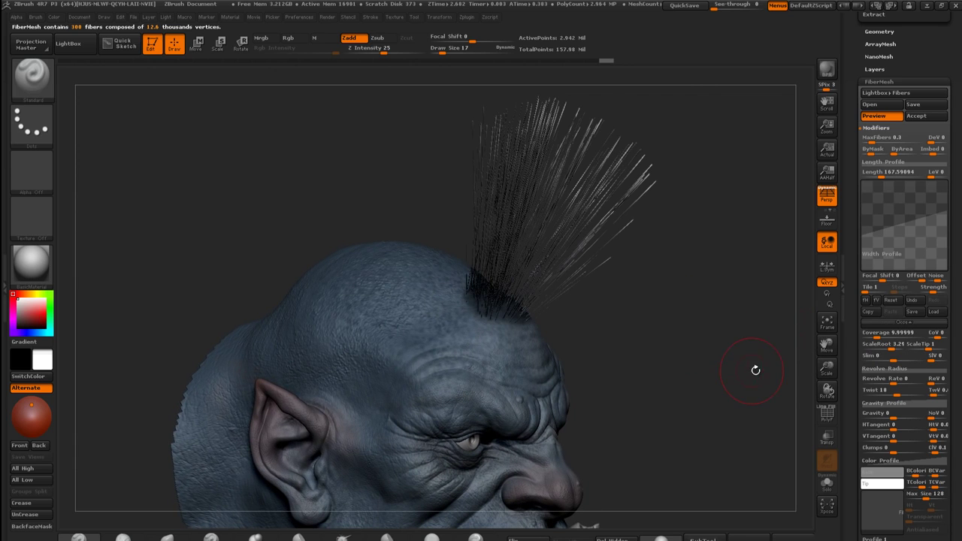
Set the fiber Twist to 0 and inspect the strands from the front and side
left_click(875, 344)
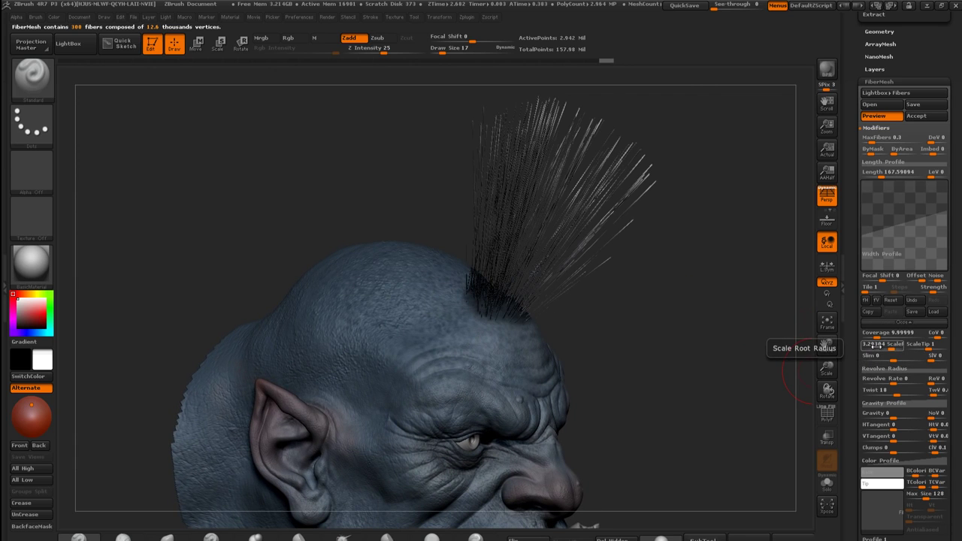
key("Return")
left_click(879, 390)
type("0")
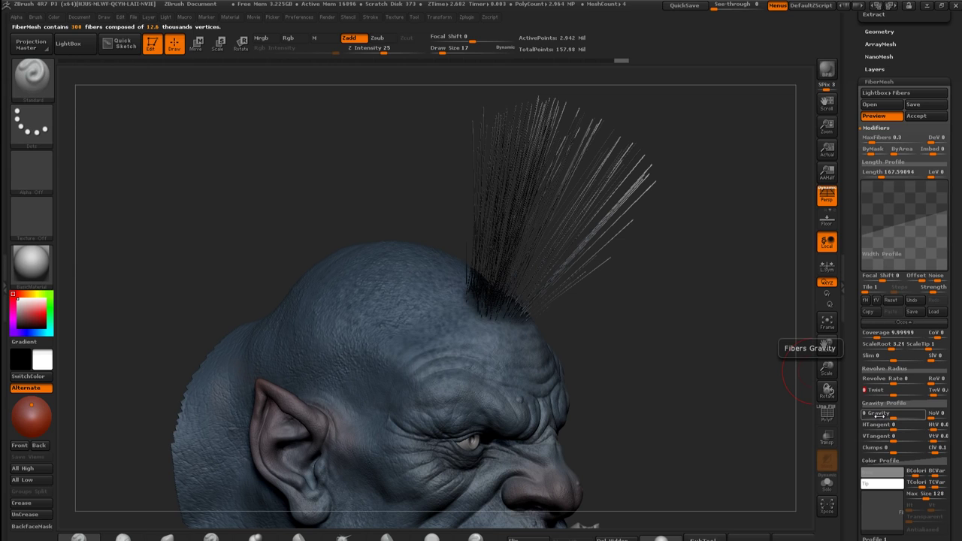
left_click_drag(714, 351, 634, 349)
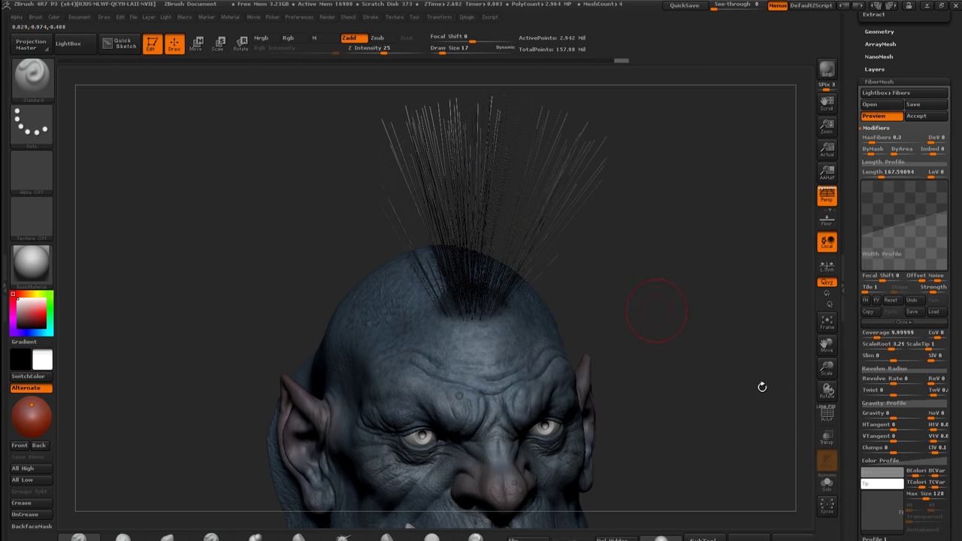
left_click(878, 436)
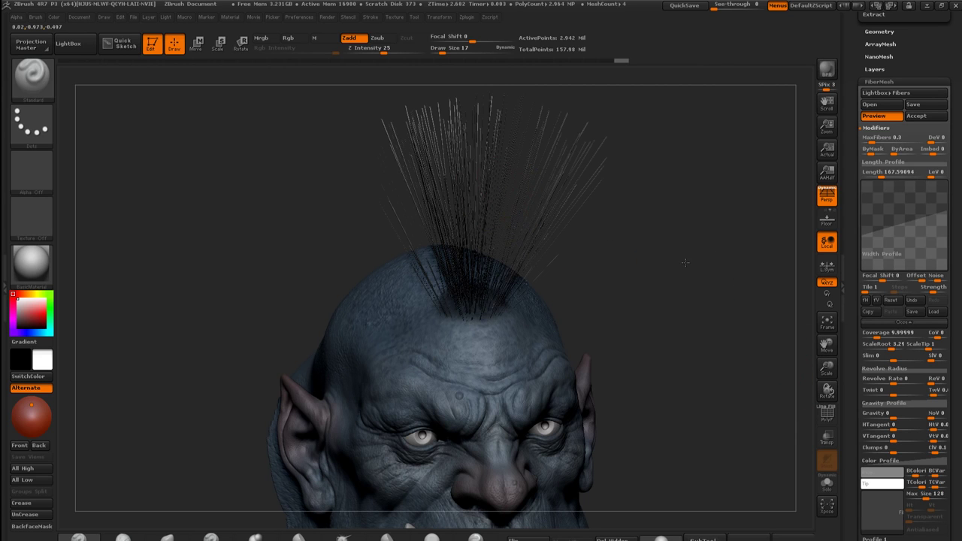
left_click_drag(684, 262, 701, 262)
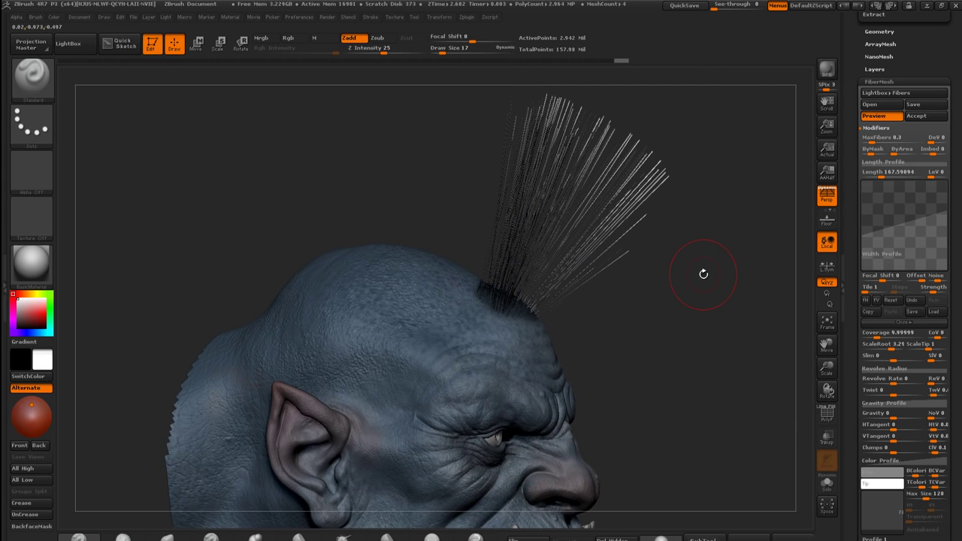
Set the fiber MaxFibers value to 0.4 and inspect the denser mohawk from several angles
left_click_drag(848, 355, 847, 370)
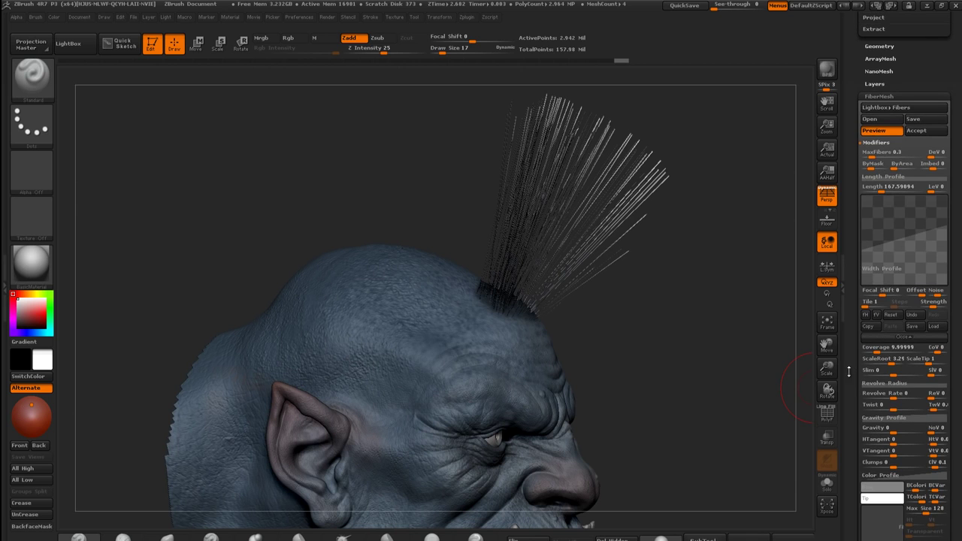
left_click_drag(689, 364, 708, 365)
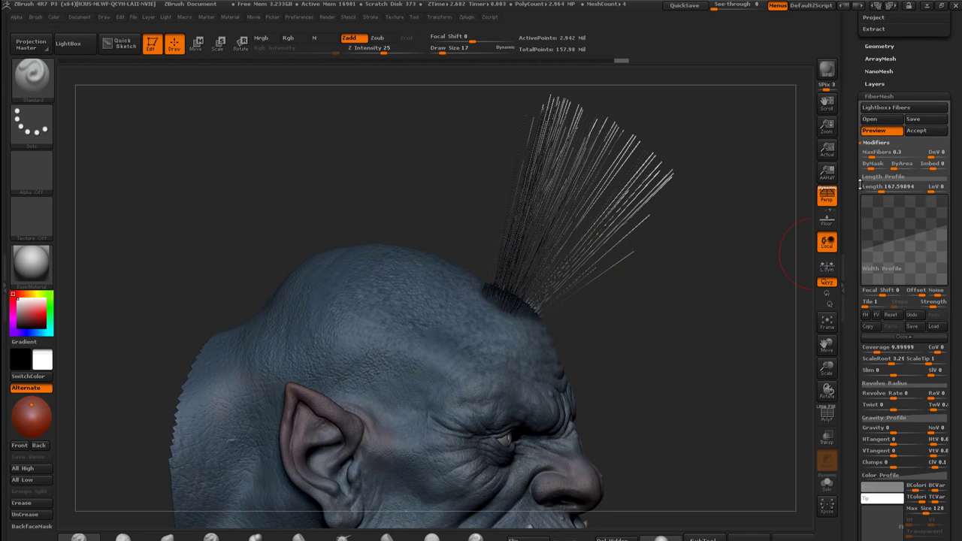
left_click_drag(683, 224, 666, 217)
left_click_drag(702, 283, 702, 281)
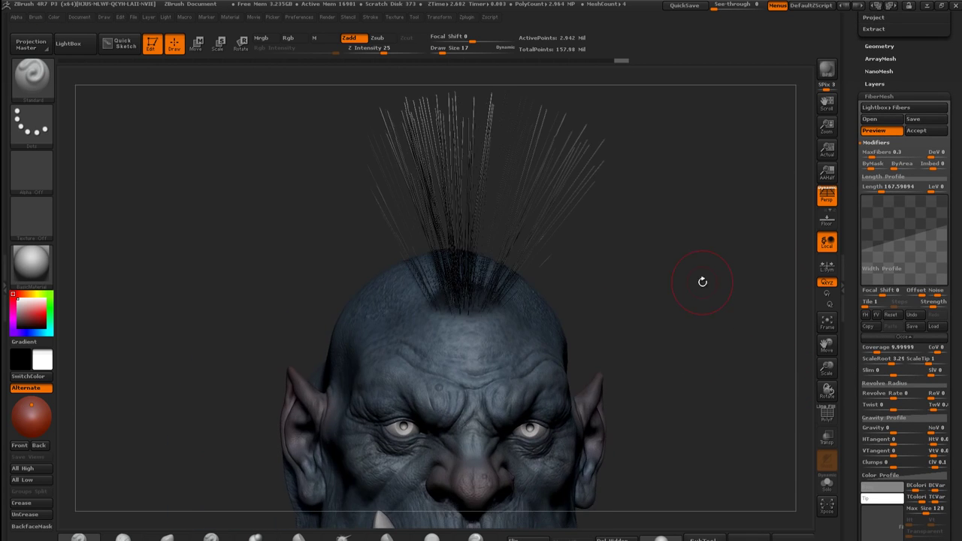
left_click(894, 155)
type("0.4")
key("Return")
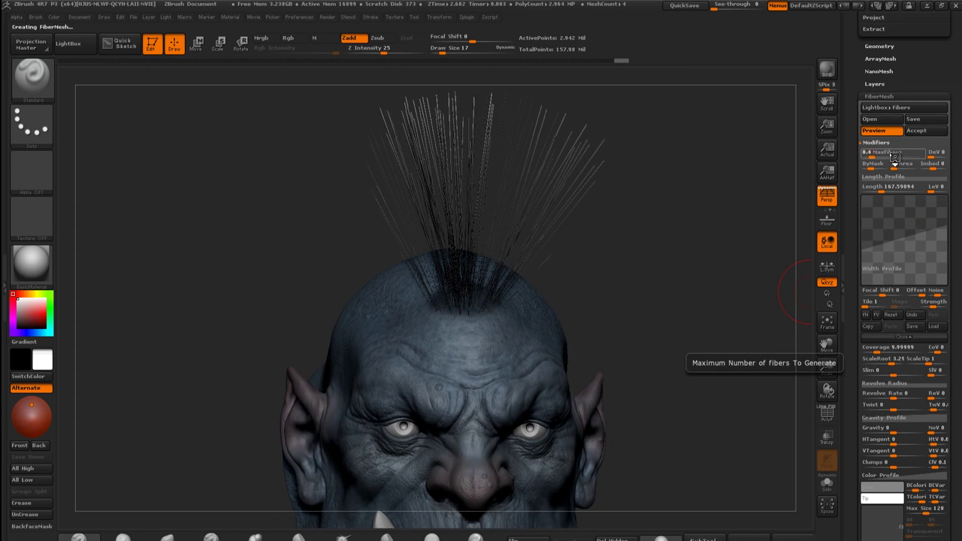
left_click_drag(644, 208, 695, 227)
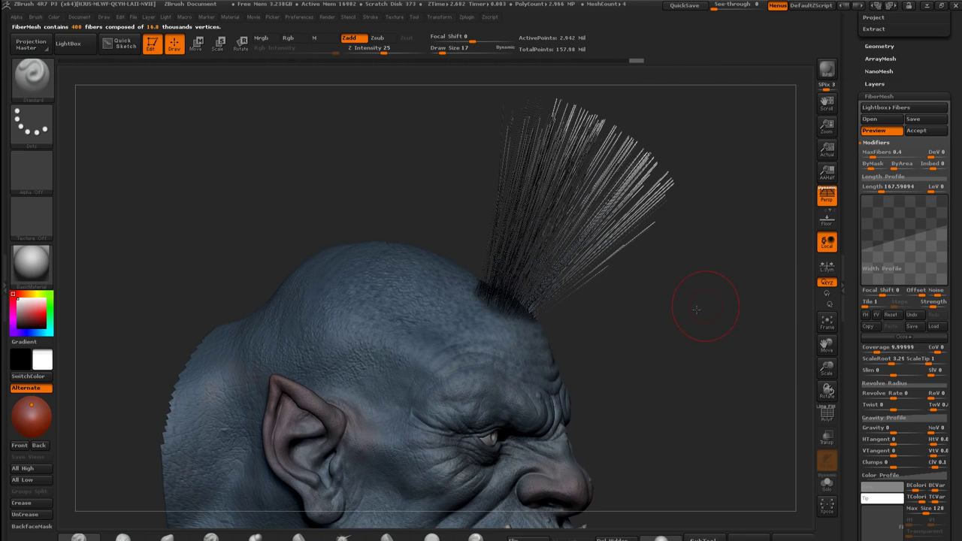
left_click_drag(695, 308, 692, 302)
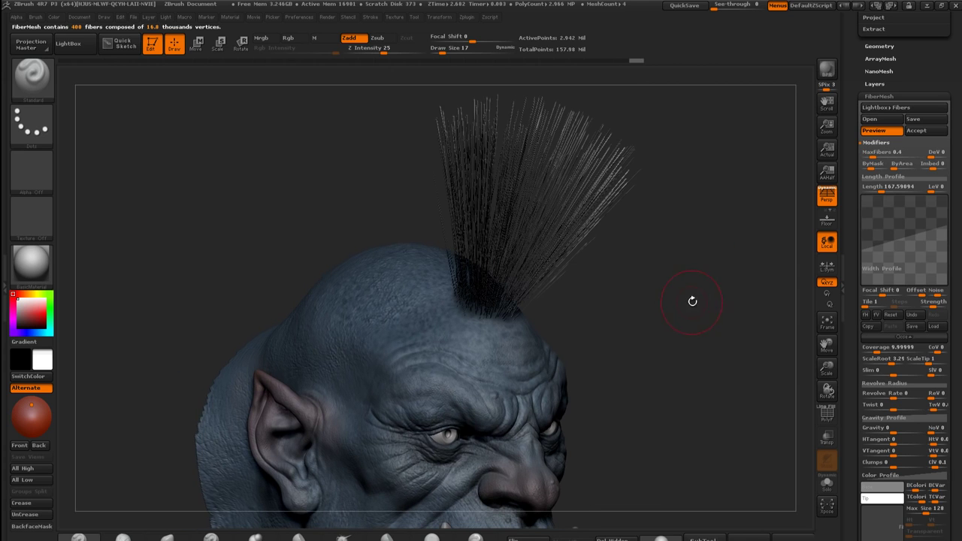
Accept the fiber preview as real geometry and make the new fiber subtool active in a front view
left_click(915, 130)
mouse_move(703, 298)
left_mouse_down()
mouse_move(718, 307)
mouse_move(752, 295)
left_mouse_up()
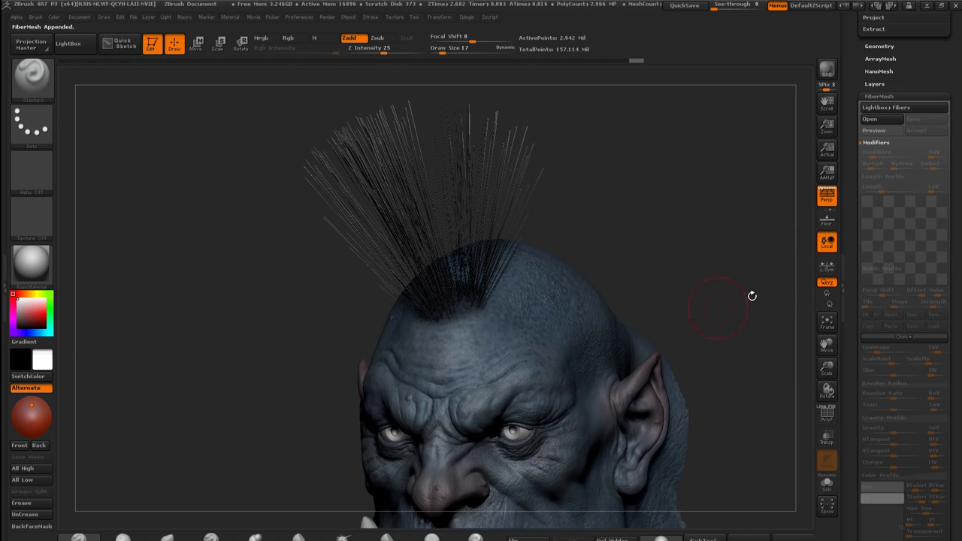
left_click_drag(853, 196, 863, 320)
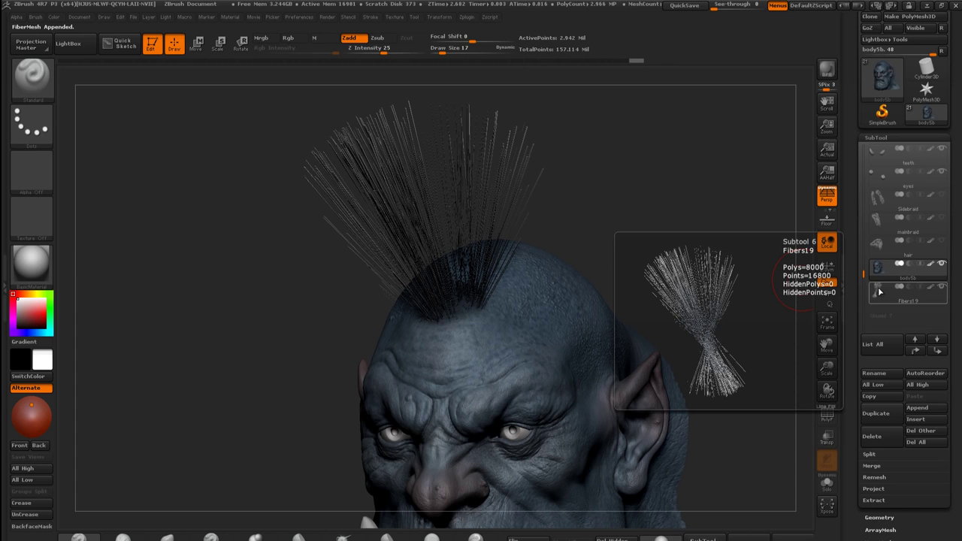
left_click(879, 291)
left_click_drag(670, 247, 677, 241, "shift")
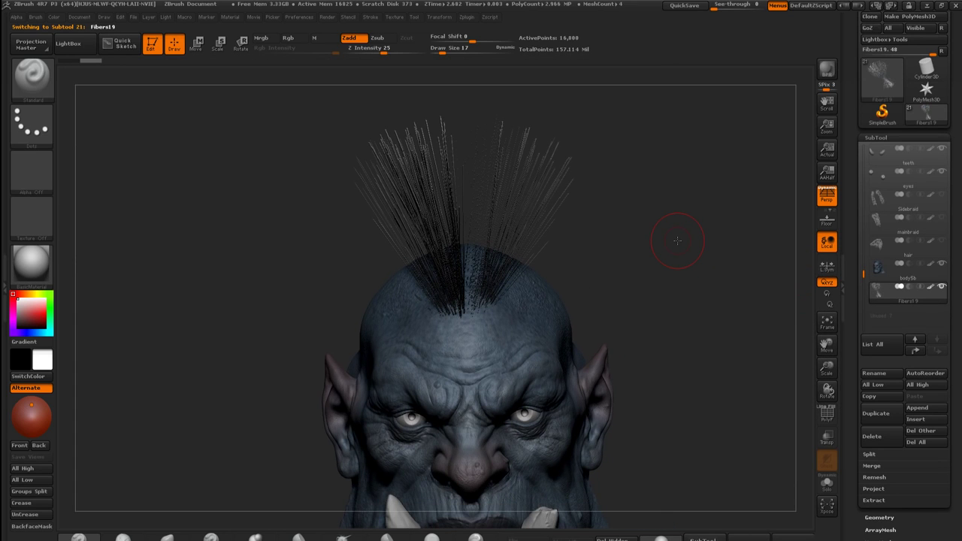
Look over the Groom brushes and dock the Brush palette in the empty side tray
left_click(48, 93)
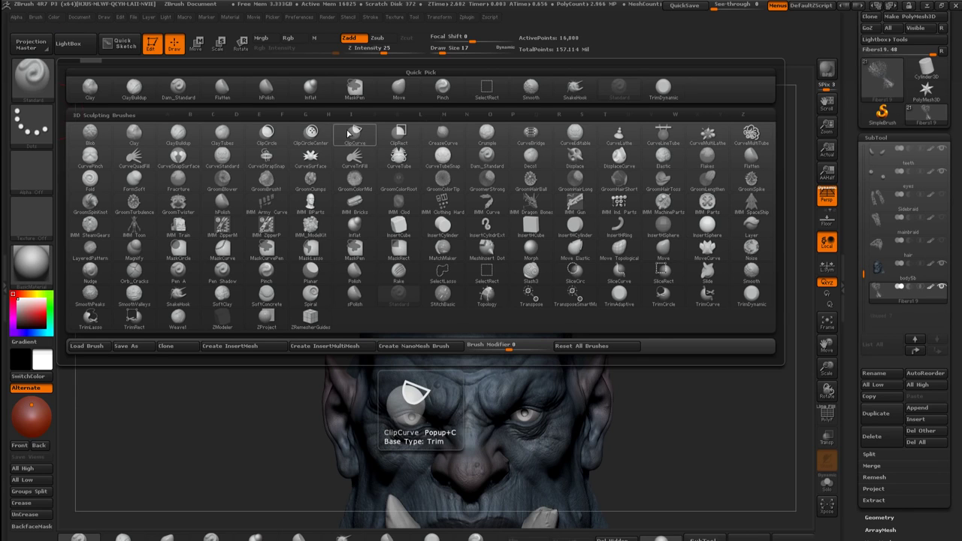
left_click(306, 115)
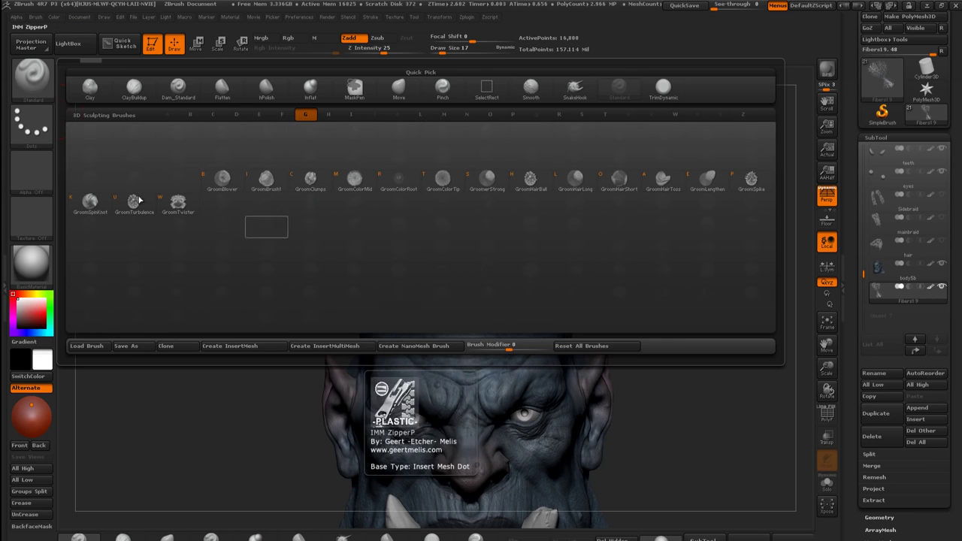
left_click(4, 281)
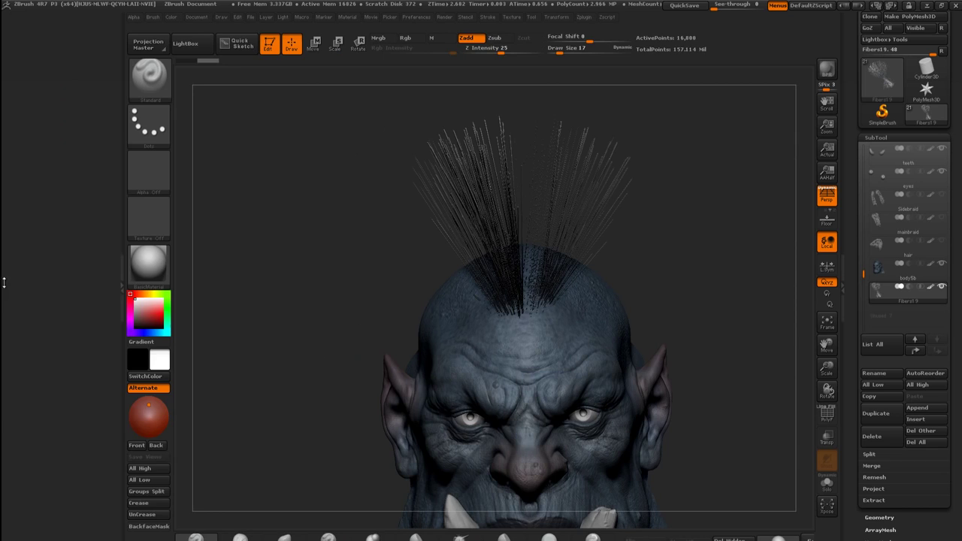
left_click(150, 21)
left_click_drag(150, 31, 72, 68)
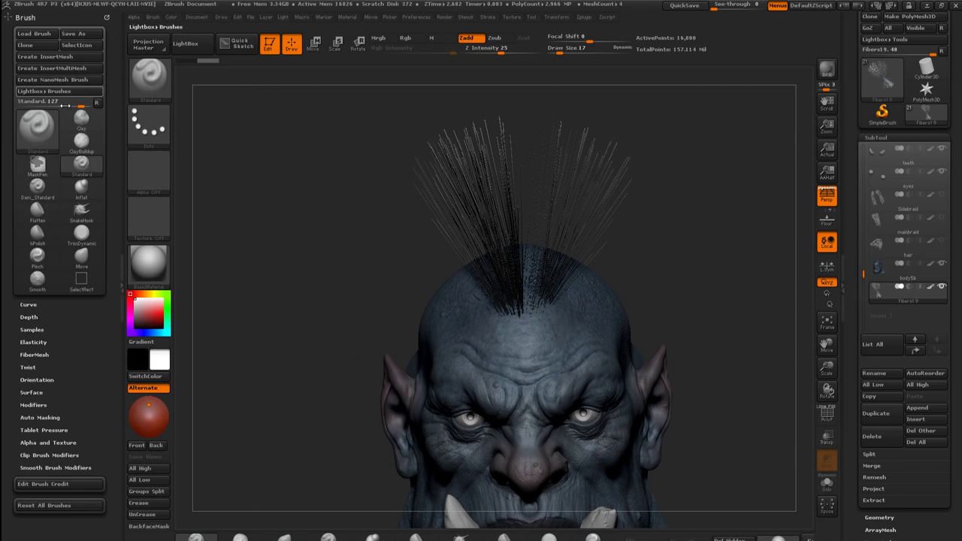
Choose the GroomHairToss brush for the fibers
left_click(37, 129)
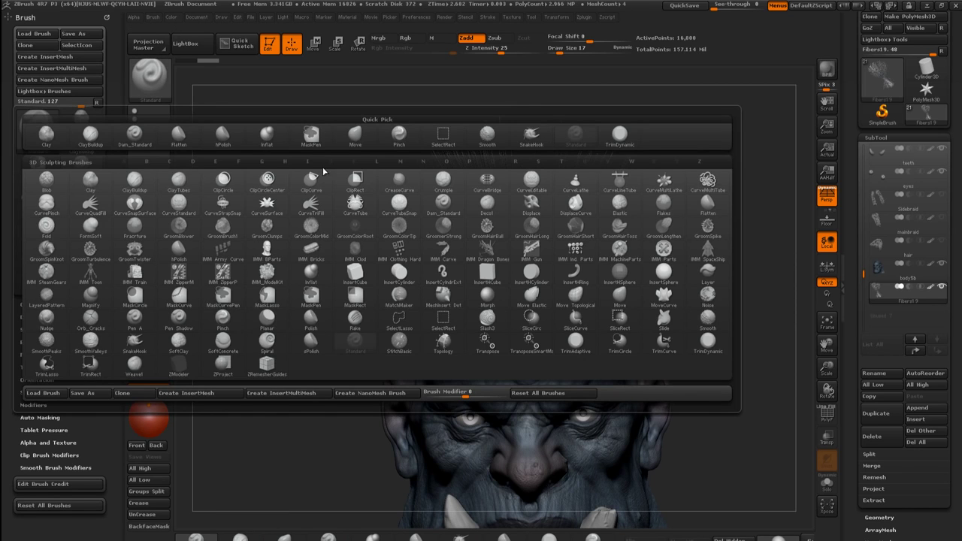
key("g")
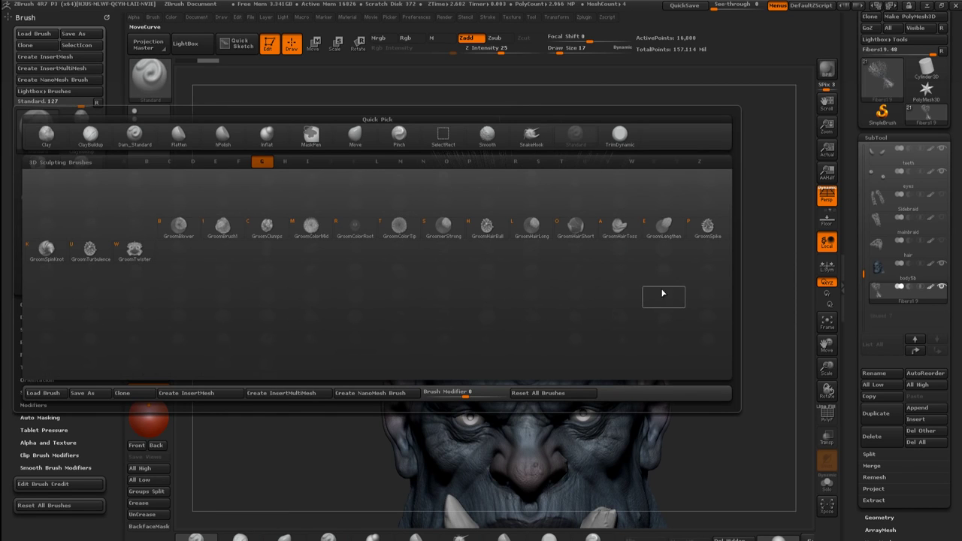
left_click(620, 229)
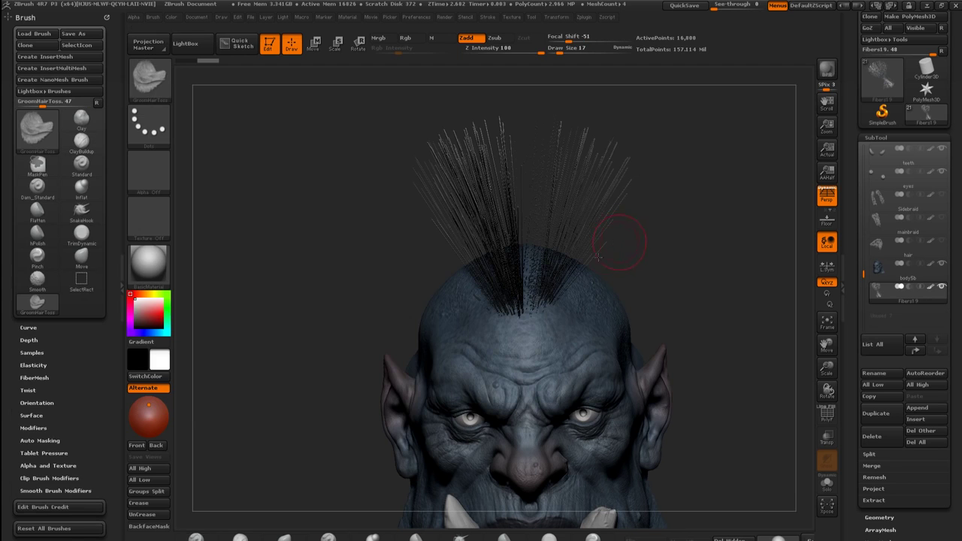
Load the GroomLengthen brush into the brush palette and make GroomHairToss the active brush again
left_click(38, 136)
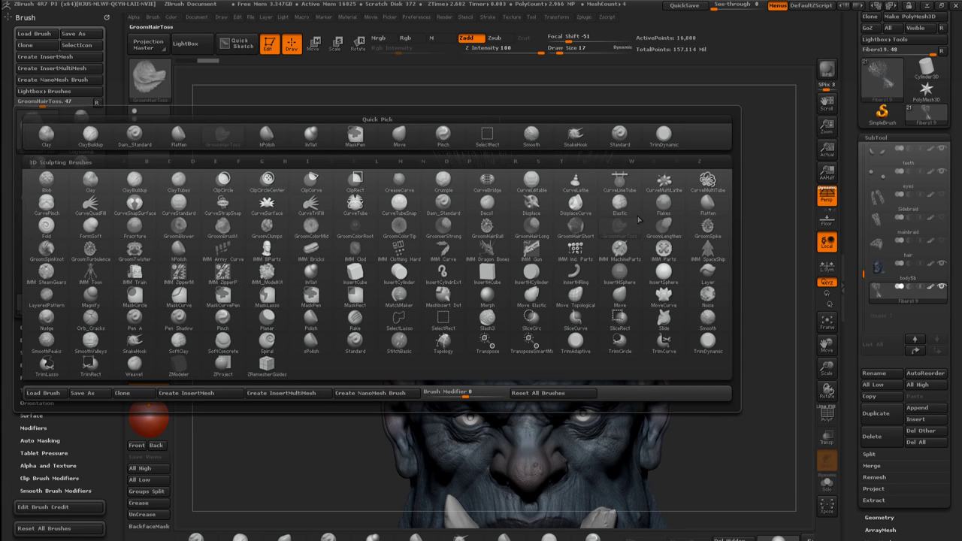
left_click(261, 162)
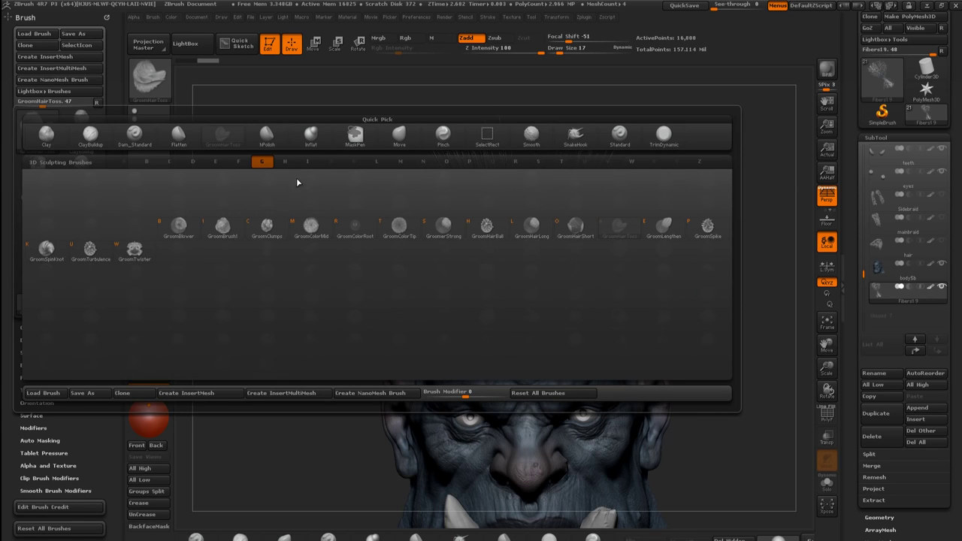
left_click(661, 235)
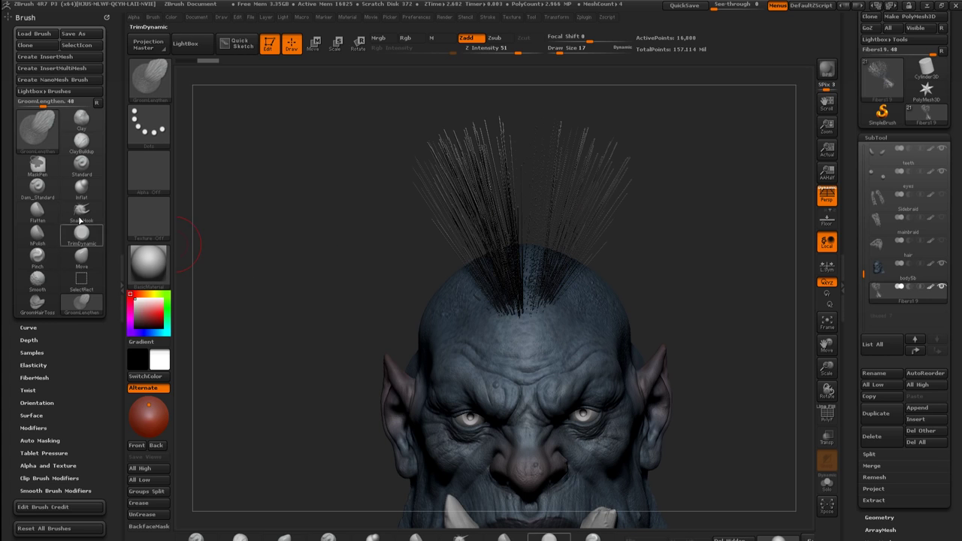
left_click(37, 303)
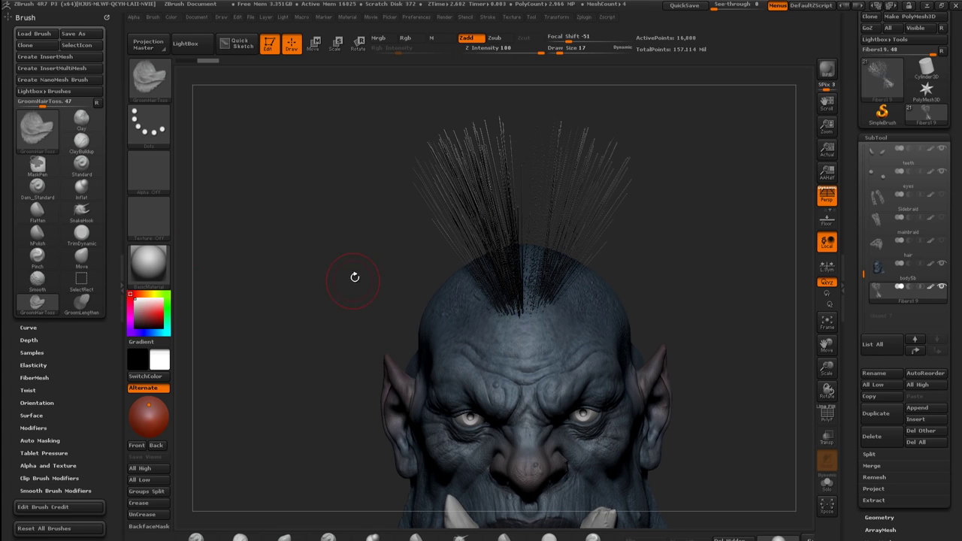
Set the draw size to 75 and gather the splayed mohawk fibers into a tuft swept toward the back of the head
left_click_drag(357, 266, 458, 271)
key("s")
left_click_drag(561, 282, 574, 280)
mouse_move(728, 303)
left_mouse_down()
mouse_move(676, 284)
mouse_move(628, 242)
mouse_move(562, 242)
left_mouse_up()
mouse_move(555, 311)
left_mouse_down()
mouse_move(576, 230)
mouse_move(572, 248)
left_mouse_up()
left_click_drag(555, 289, 580, 188)
left_click_drag(698, 248, 511, 252)
mouse_move(576, 291)
left_mouse_down()
mouse_move(557, 178)
mouse_move(570, 218)
mouse_move(576, 177)
left_mouse_up()
left_click_drag(638, 195, 584, 197)
mouse_move(542, 226)
left_mouse_down()
mouse_move(606, 208)
mouse_move(564, 211)
mouse_move(612, 214)
mouse_move(651, 185)
left_mouse_up()
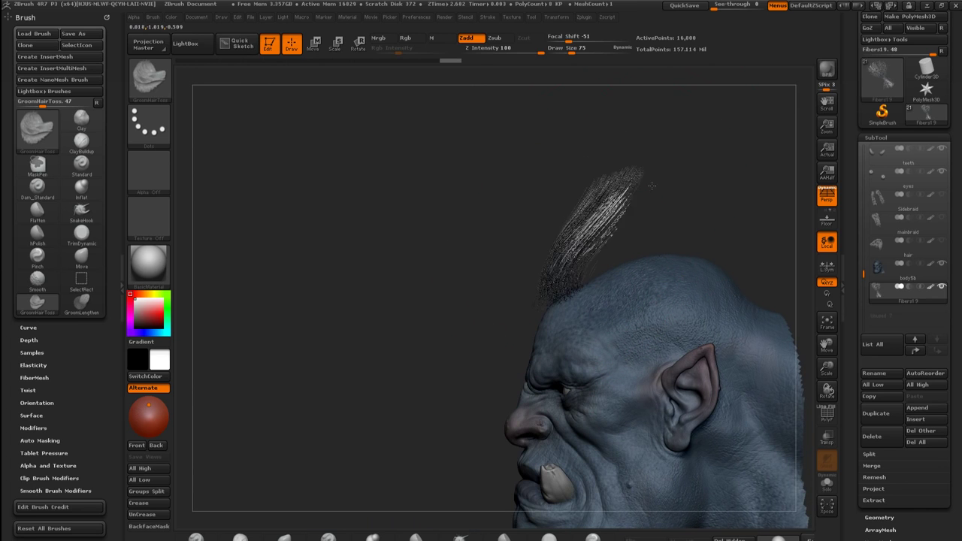
left_click_drag(526, 253, 659, 207)
mouse_move(552, 215)
left_mouse_down()
mouse_move(610, 229)
mouse_move(683, 221)
mouse_move(609, 247)
mouse_move(607, 220)
mouse_move(580, 212)
left_mouse_up()
Reduce the draw size to 35 and comb the tuft into a curved, backward-flowing shape from the front and both sides
key("s")
left_click_drag(645, 216, 556, 242)
left_click_drag(605, 190, 519, 203)
left_click_drag(606, 225, 565, 203)
left_click_drag(696, 180, 740, 184)
mouse_move(633, 223)
left_mouse_down()
mouse_move(621, 208)
mouse_move(604, 215)
mouse_move(588, 255)
left_mouse_up()
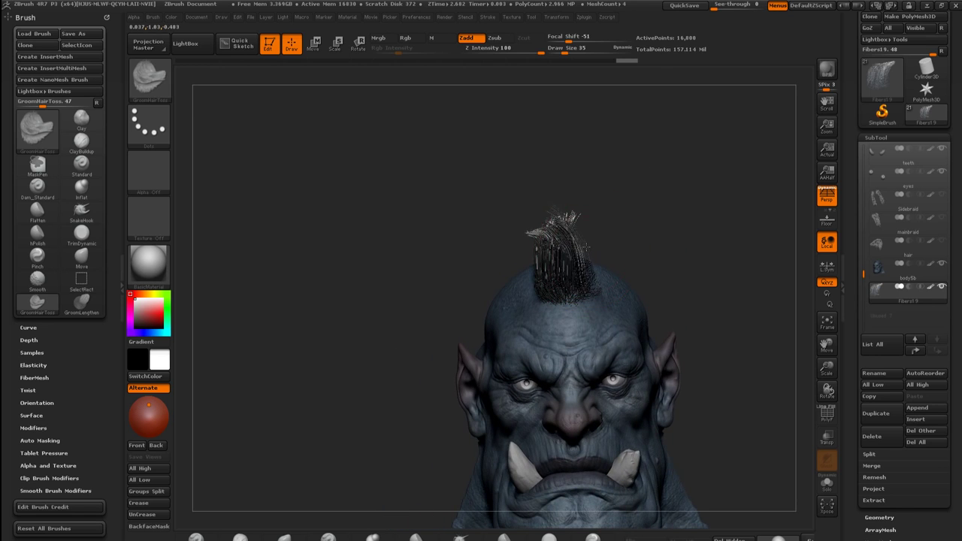
mouse_move(639, 215)
left_mouse_down()
mouse_move(606, 202)
mouse_move(497, 217)
mouse_move(521, 226)
left_mouse_up()
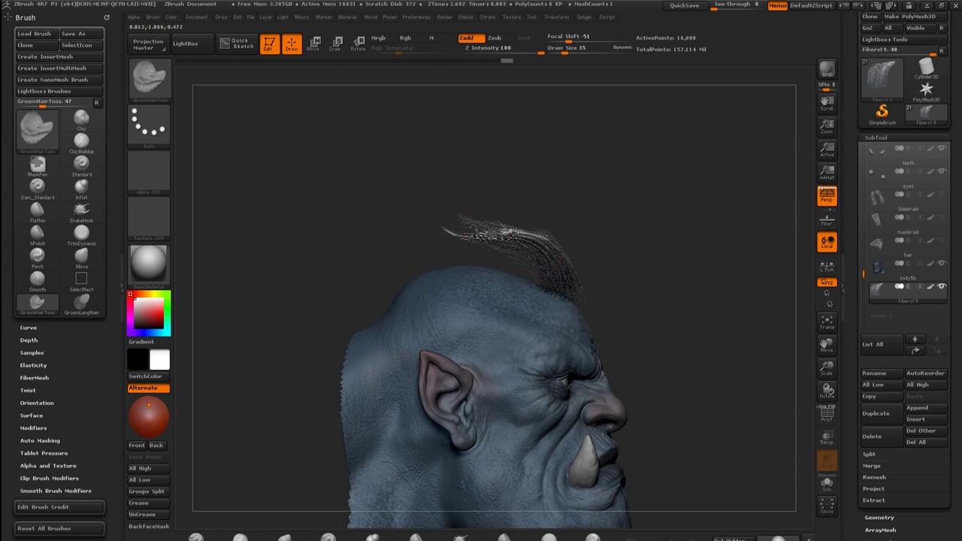
left_click_drag(549, 264, 546, 262)
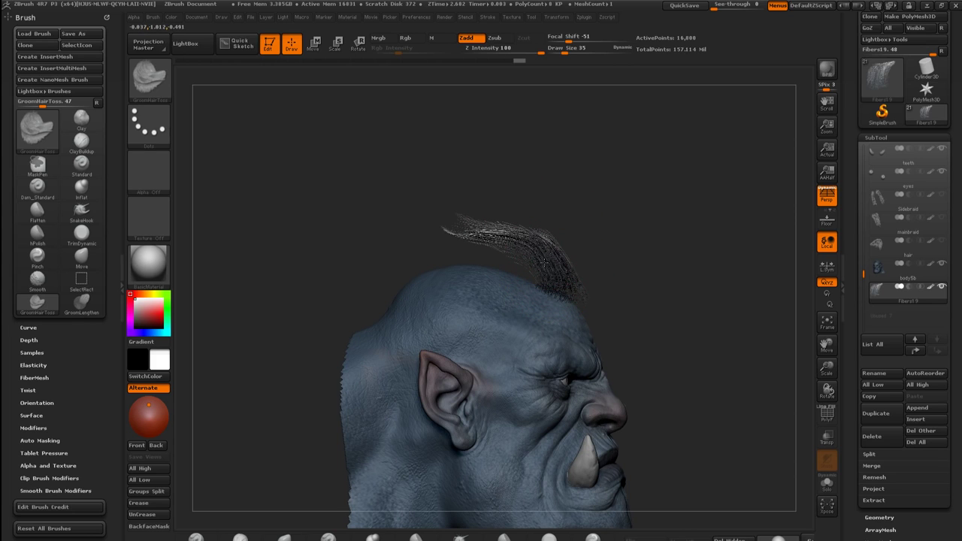
mouse_move(510, 233)
left_mouse_down()
mouse_move(472, 226)
mouse_move(571, 234)
mouse_move(527, 242)
mouse_move(547, 236)
mouse_move(535, 272)
mouse_move(489, 244)
mouse_move(489, 219)
left_mouse_up()
Switch to the transpose Move tool and duplicate the groomed fiber subtool
key("b")
key("m")
key("v")
mouse_move(580, 152)
left_mouse_down("shift")
mouse_move(589, 212)
mouse_move(577, 217)
mouse_move(609, 223)
mouse_move(598, 226)
mouse_move(615, 242)
left_mouse_up("shift")
key("w")
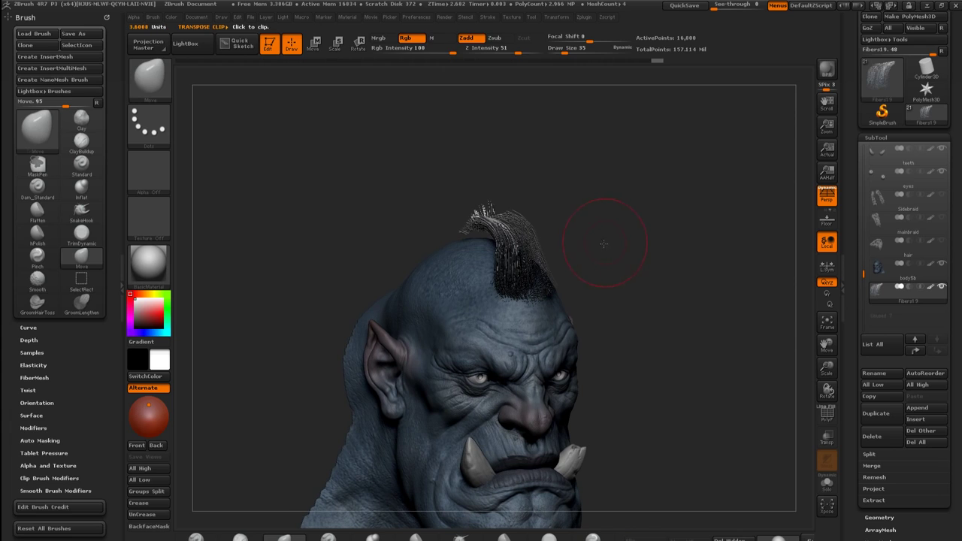
mouse_move(881, 300)
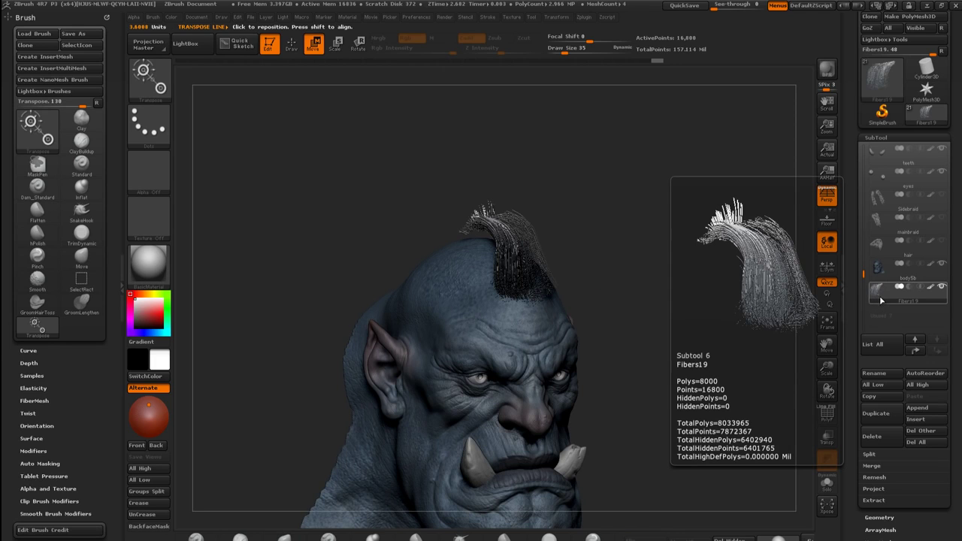
left_click(877, 416)
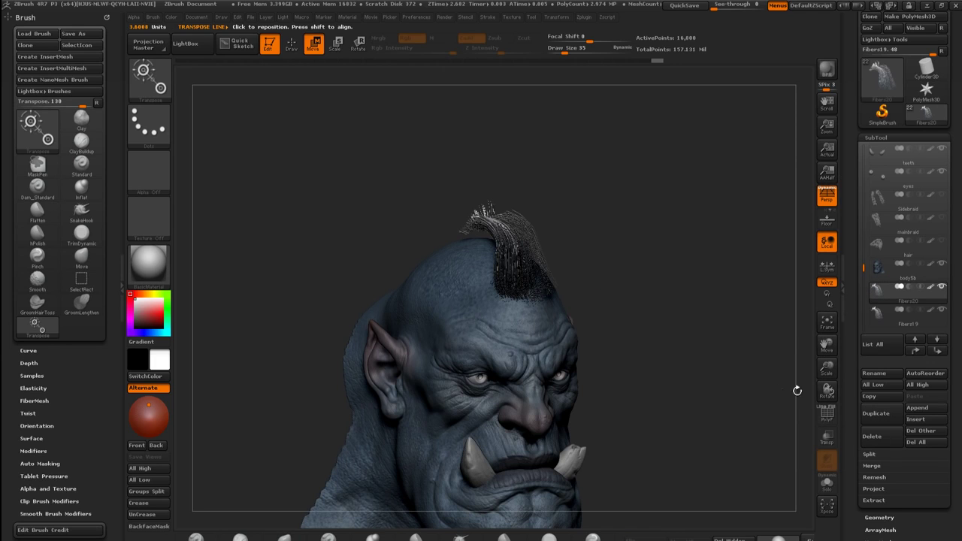
Try to move the duplicated fibers sideways on the scalp with a transpose line, and undo the move
left_click_drag(524, 268, 455, 268)
left_click_drag(601, 214, 548, 231)
left_click_drag(493, 267, 466, 274)
key("ctrl+z")
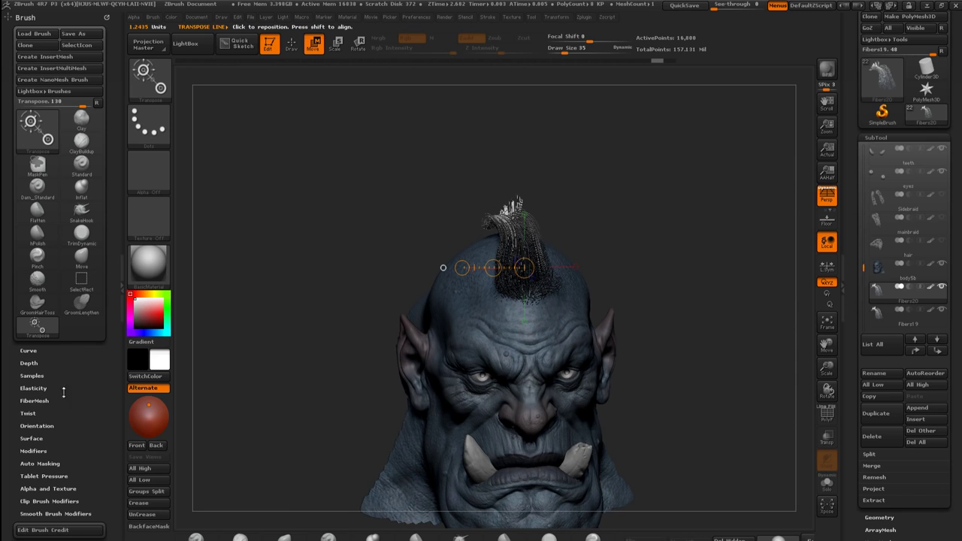
Turn off Auto Mask FiberMesh in the brush's auto masking settings
left_click(38, 400)
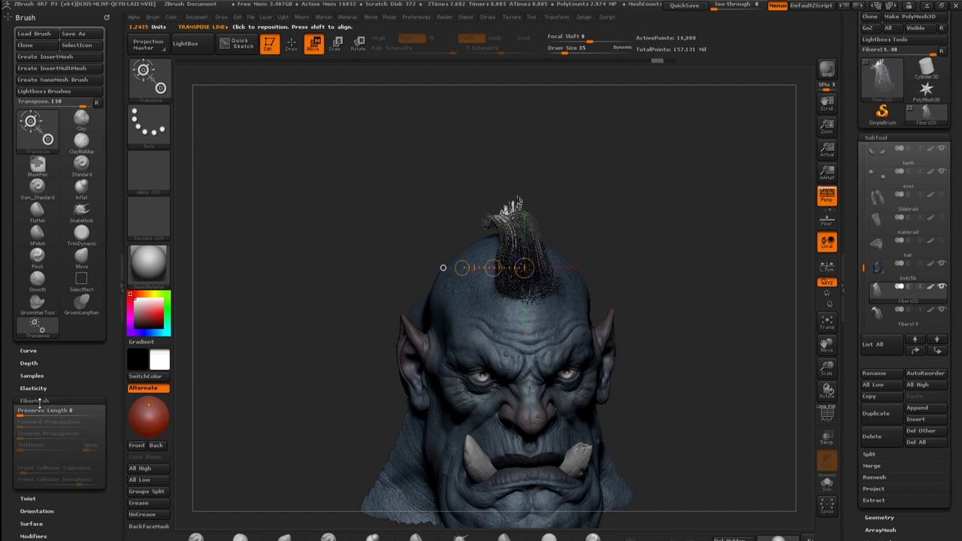
left_click(39, 401)
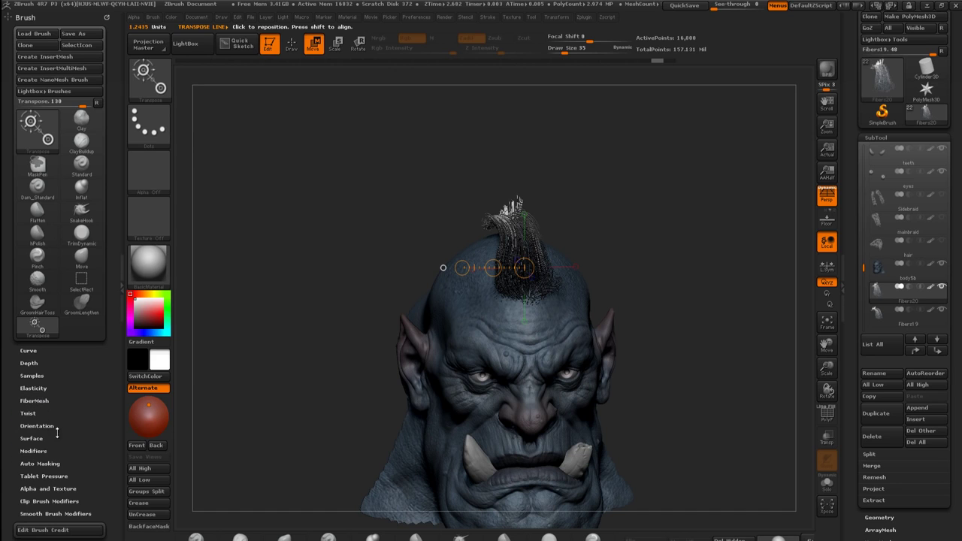
left_click_drag(68, 429, 63, 420)
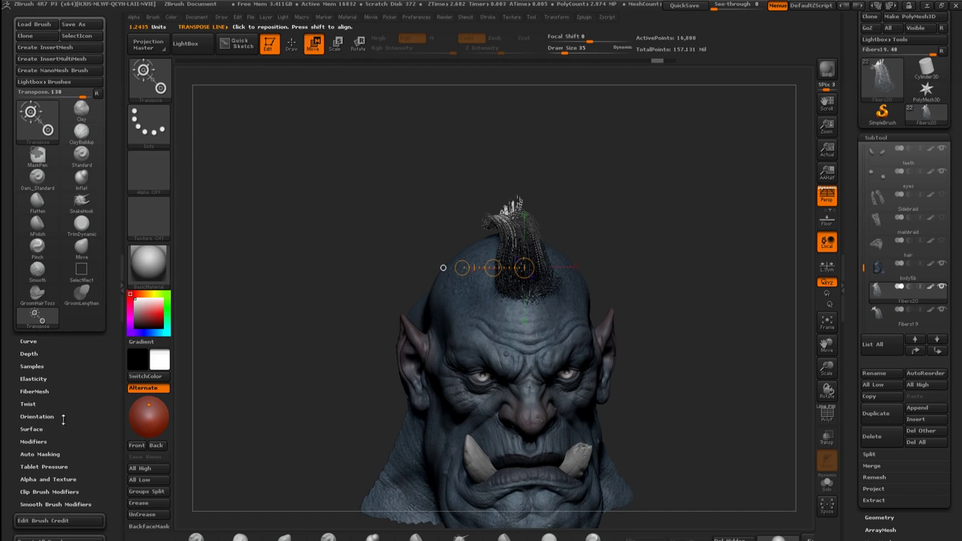
left_click(43, 455)
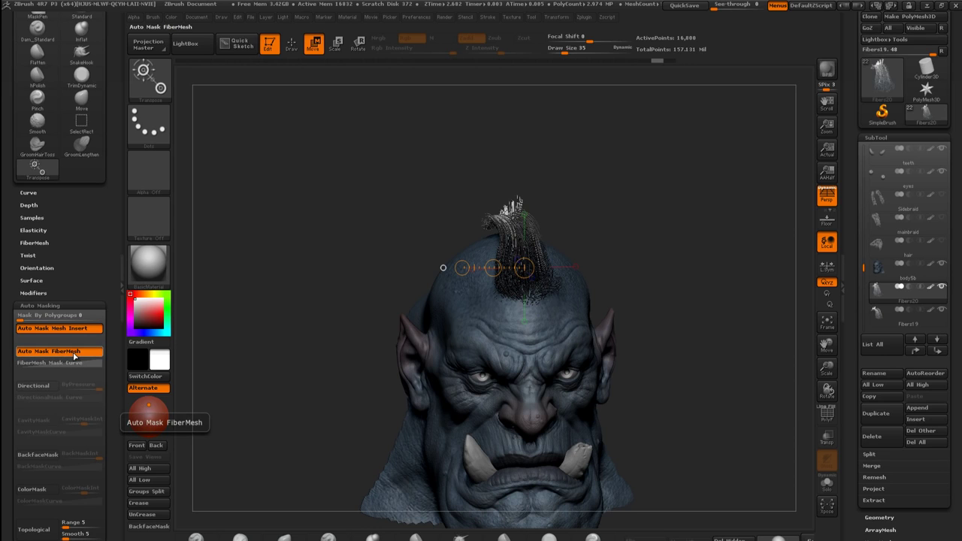
left_click(75, 358)
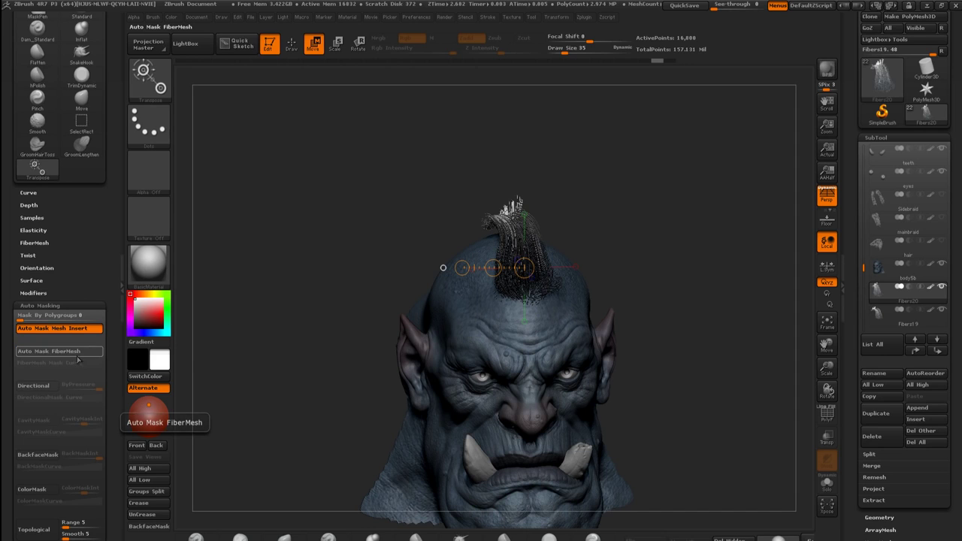
Move the duplicated fibers sideways beside the original tuft and adjust their placement on the scalp
left_click_drag(492, 267, 459, 268, "ctrl")
left_click_drag(599, 203, 628, 198)
left_click(529, 223)
left_click_drag(565, 211, 539, 228)
left_click_drag(584, 197, 641, 205)
key("r")
key("w")
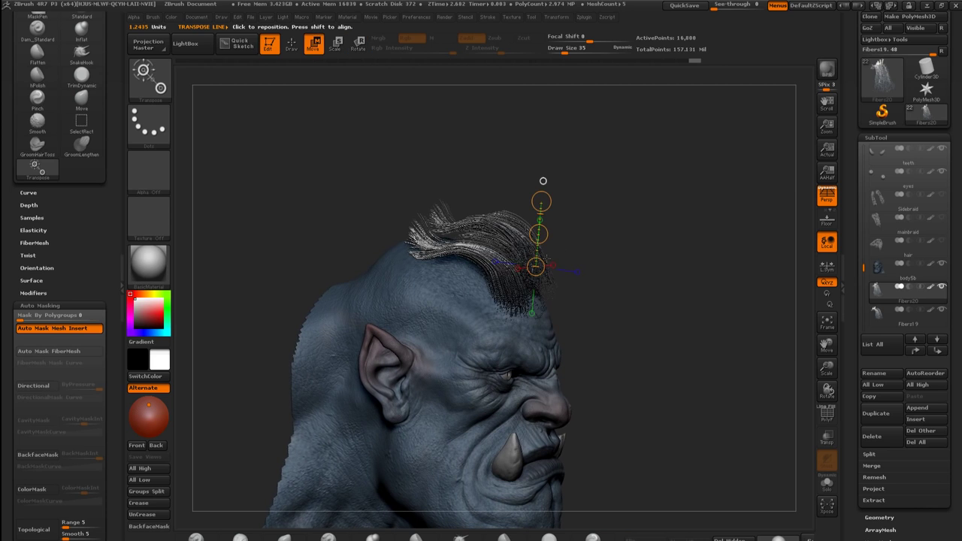
left_click_drag(579, 224, 523, 226)
mouse_move(576, 201)
left_mouse_down()
mouse_move(528, 203)
mouse_move(510, 233)
mouse_move(588, 185)
mouse_move(572, 196)
left_mouse_up()
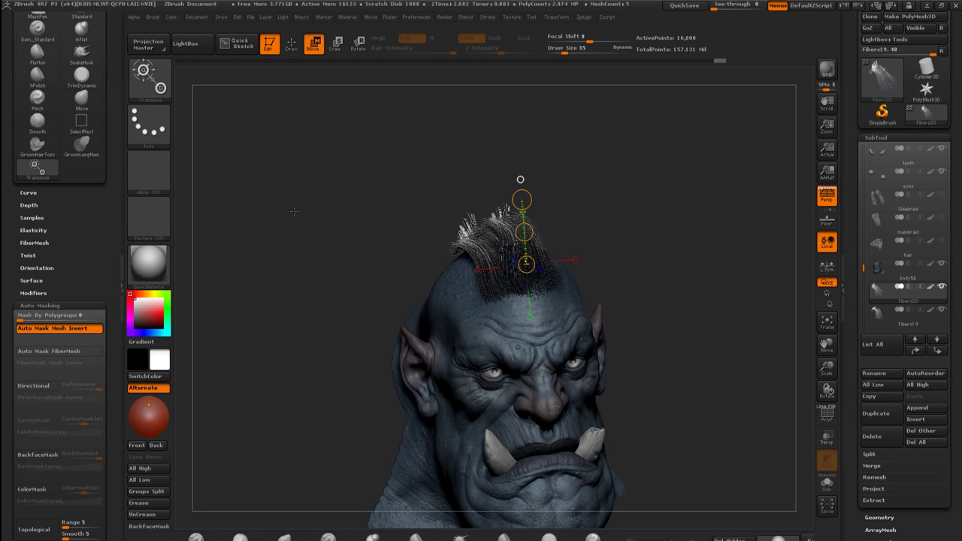
Duplicate the fiber subtool again and shift the tufts apart to widen the mohawk
left_click_drag(294, 212, 321, 223)
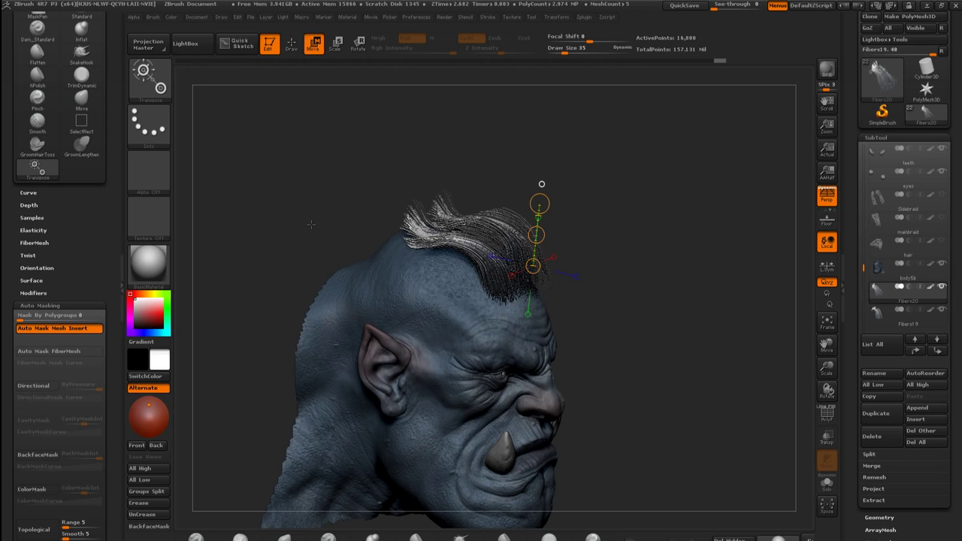
left_click(875, 413)
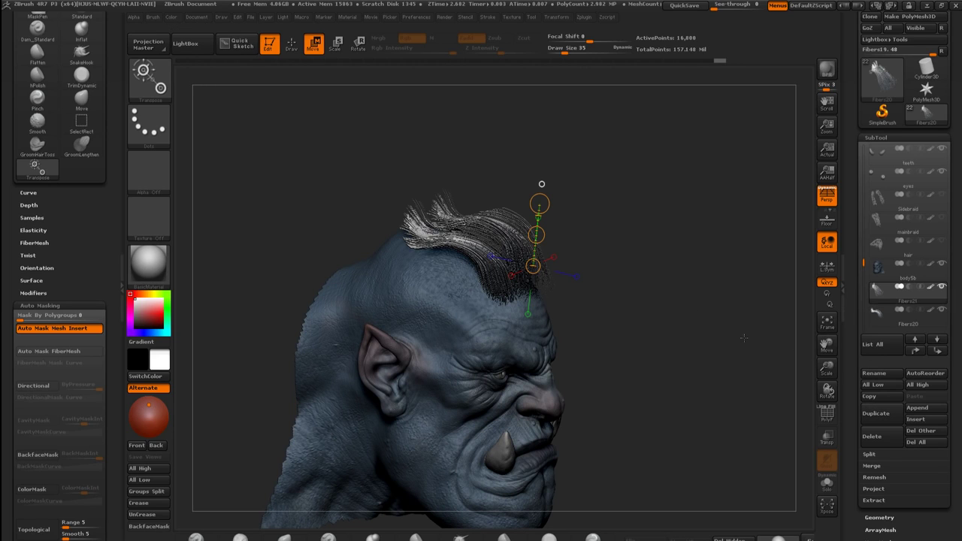
left_click_drag(863, 264, 865, 288)
left_click(876, 275)
left_click_drag(702, 333, 561, 306)
left_click_drag(529, 233, 512, 242)
left_click_drag(571, 239, 617, 244)
left_click(547, 281)
left_click_drag(536, 279, 520, 276)
left_click_drag(579, 230, 552, 223)
Select the Fibers20 subtool and adjust its position, scale and rotation against the side of the head
left_click(874, 244)
left_click_drag(559, 287, 515, 276)
left_click_drag(563, 212, 521, 216)
left_click(562, 268)
left_click_drag(539, 270, 530, 270)
key("e")
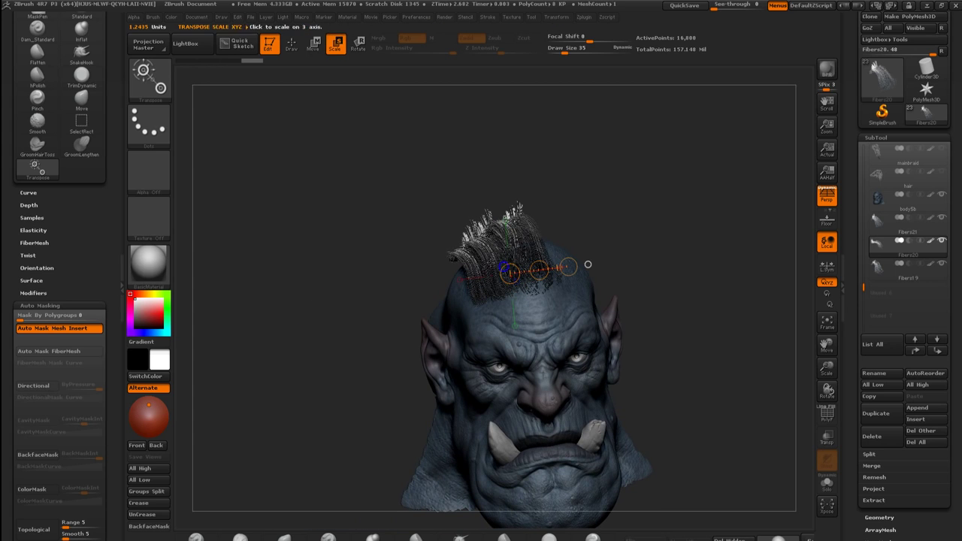
left_click_drag(462, 244, 486, 290)
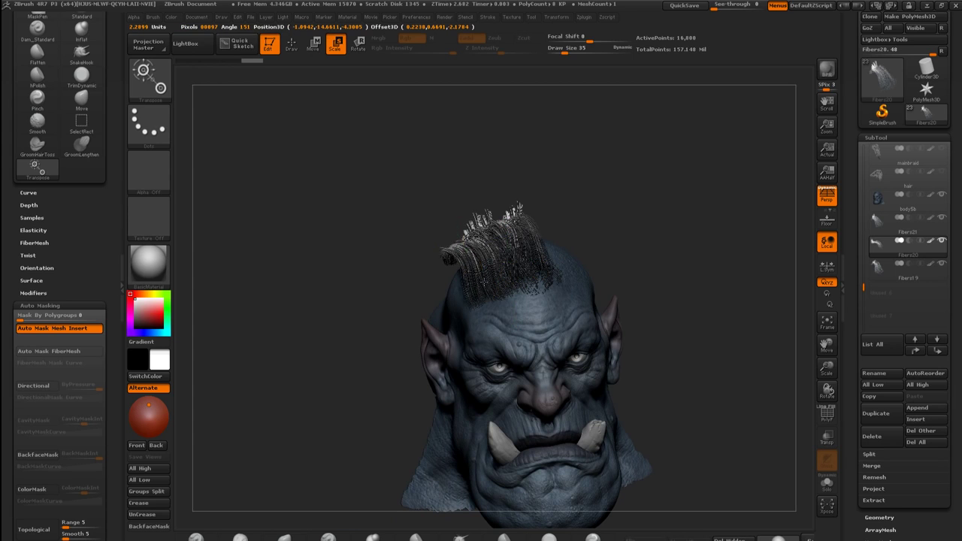
key("r")
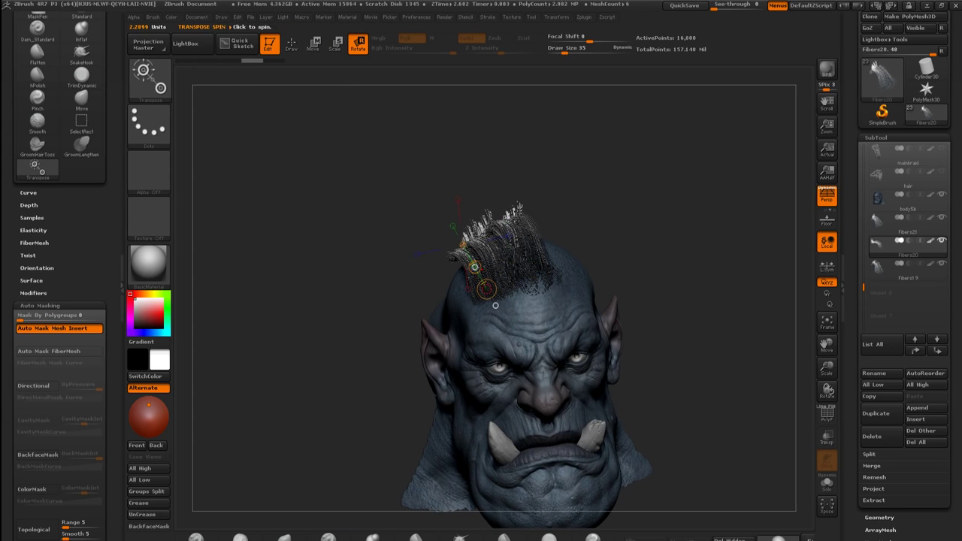
left_click_drag(605, 431, 601, 394)
left_click_drag(593, 206, 397, 232)
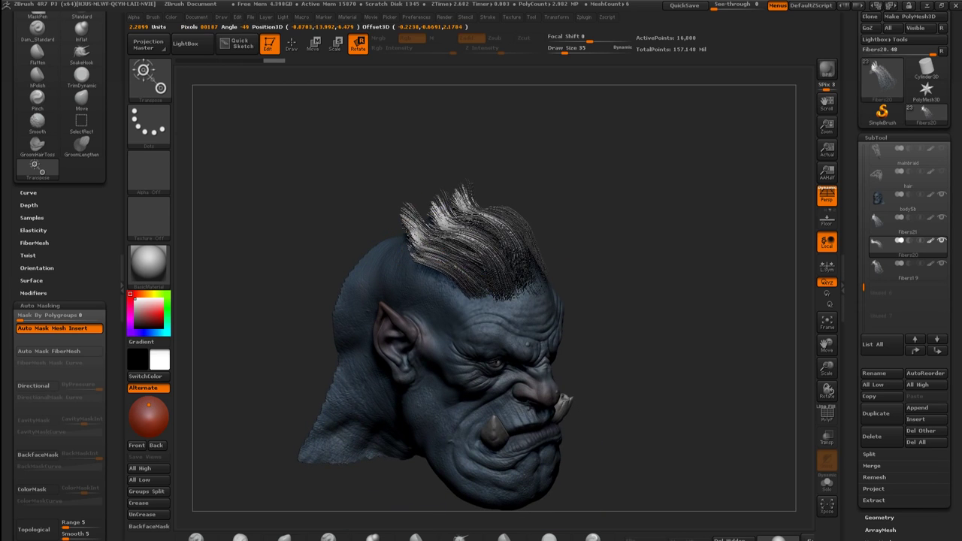
Return to the GroomHairToss brush and comb the Fibers20 strands along the side of the mohawk
key("b")
key("m")
key("v")
left_click_drag(578, 193, 574, 174)
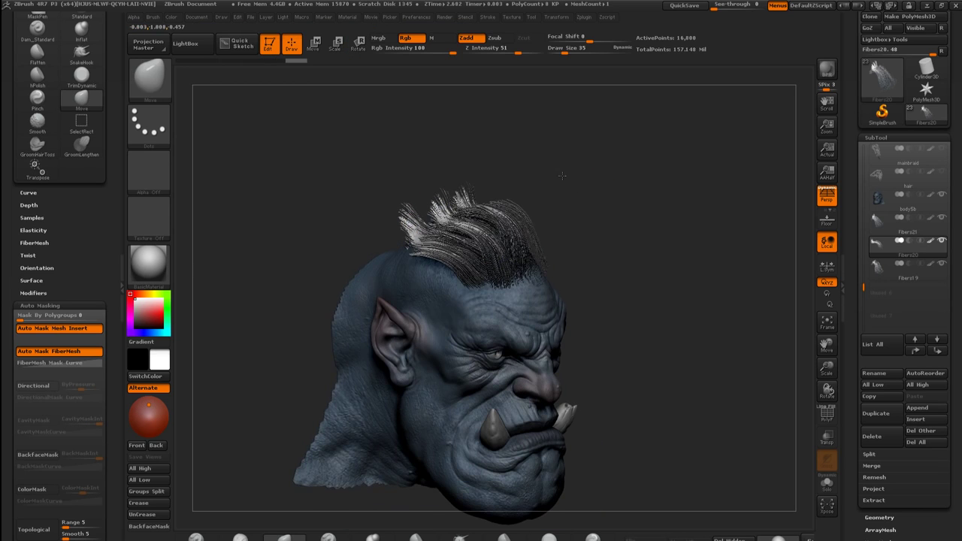
left_click(41, 155)
mouse_move(526, 170)
left_mouse_down()
mouse_move(462, 167)
mouse_move(409, 201)
mouse_move(419, 226)
mouse_move(406, 221)
left_mouse_up()
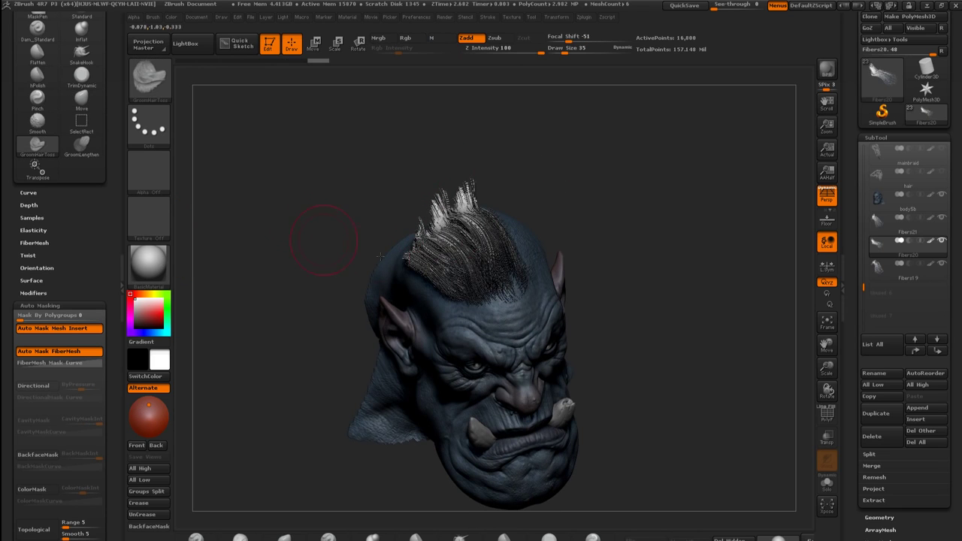
left_click_drag(429, 263, 423, 269)
left_click_drag(530, 172, 601, 180)
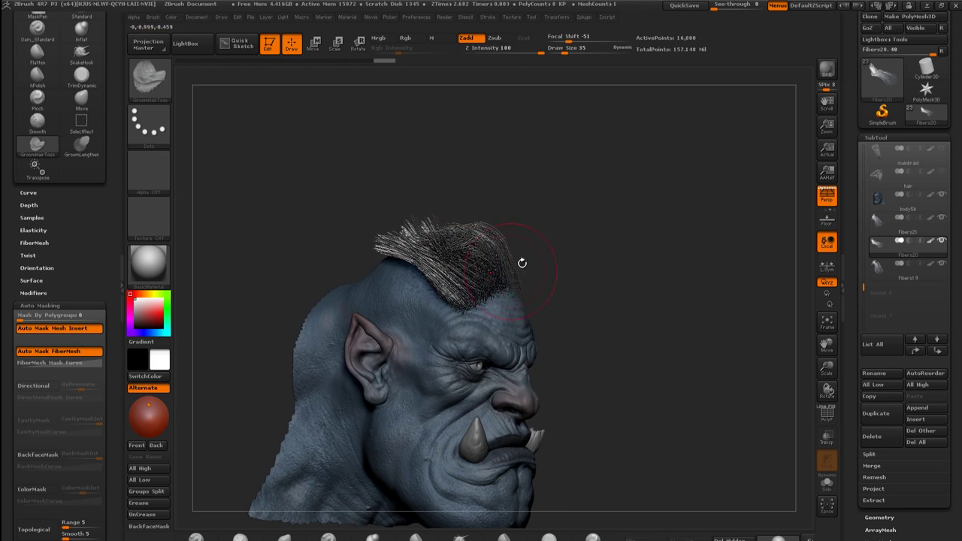
Try further grooming strokes on the front of the Fibers20 tuft and undo the last three changes
left_click_drag(522, 263, 496, 224)
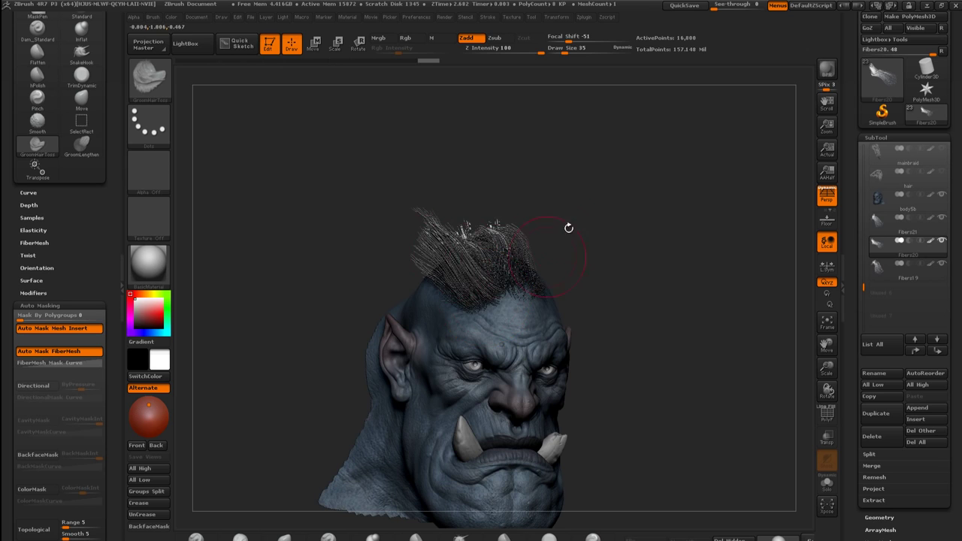
left_click_drag(569, 227, 563, 236)
key("ctrl+z")
key("ctrl+z")
key("ctrl+z")
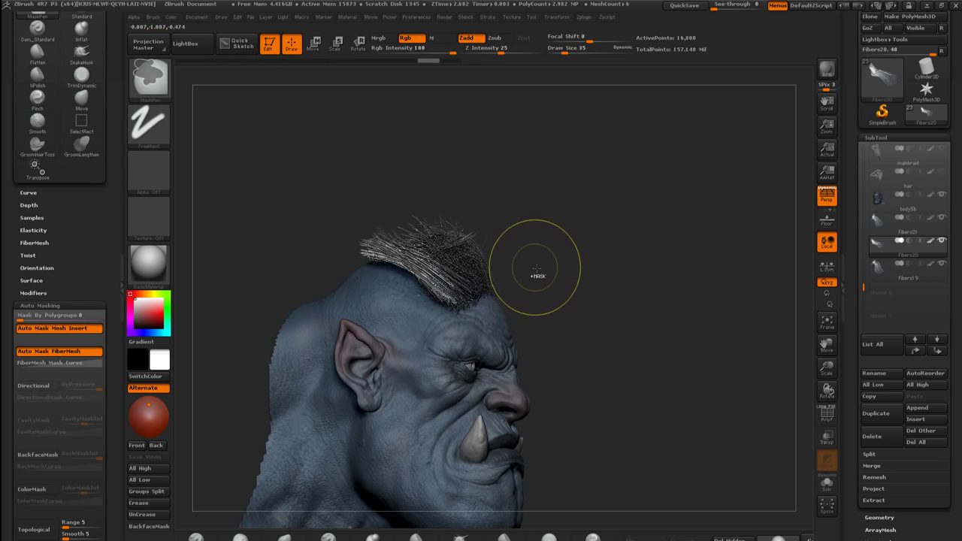
Brush the Fibers20 strands backward along the scalp with GroomHairToss, working from several angles
left_click_drag(557, 268, 489, 278)
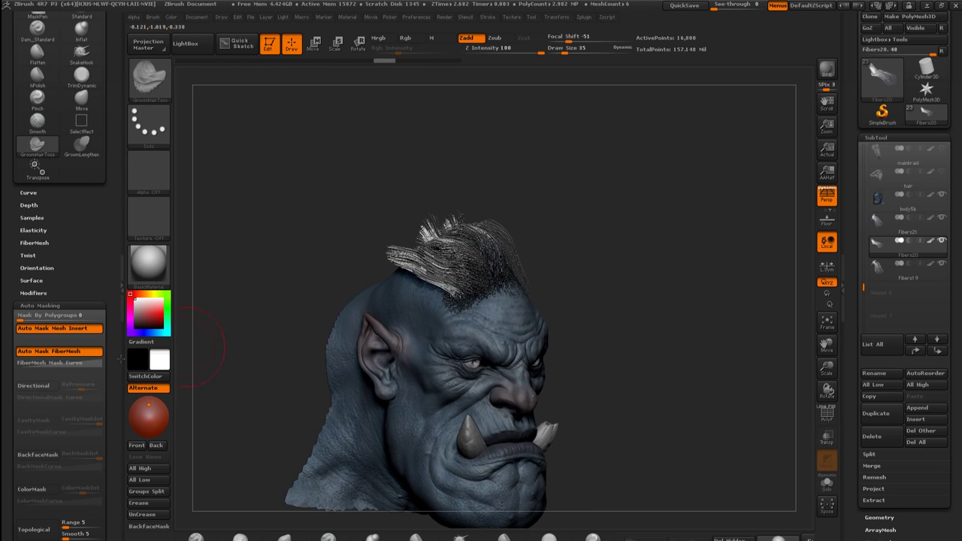
left_click_drag(560, 198, 484, 289)
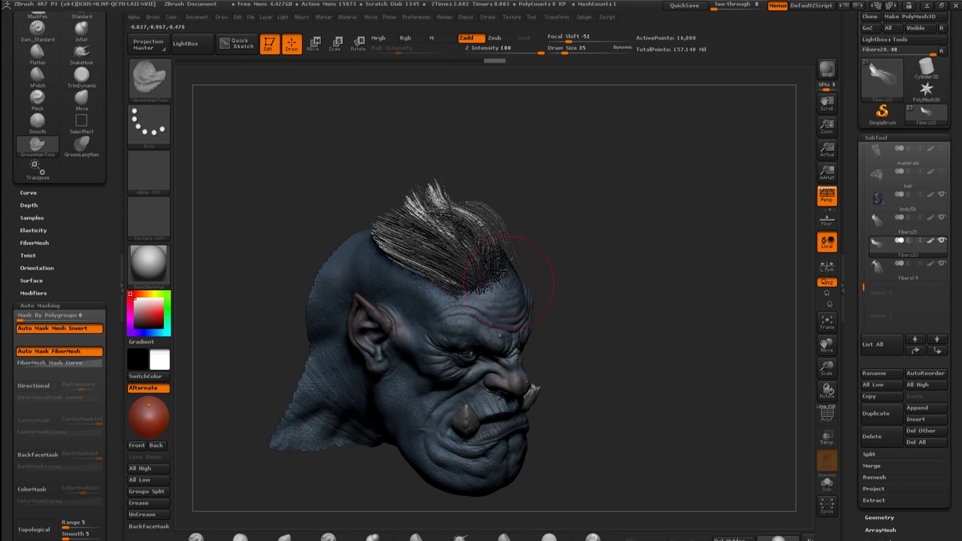
left_click_drag(539, 173, 387, 229)
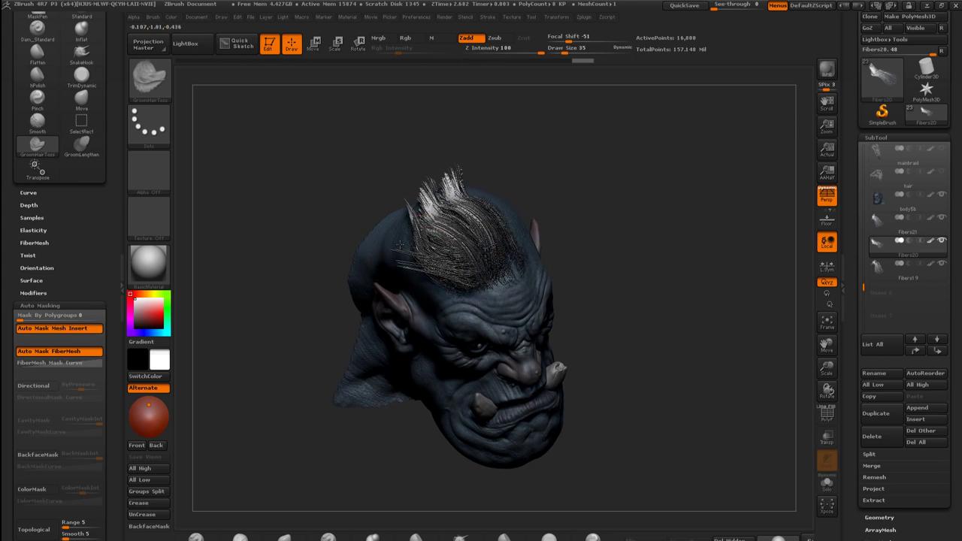
left_click_drag(564, 164, 699, 135)
left_click_drag(527, 209, 560, 203)
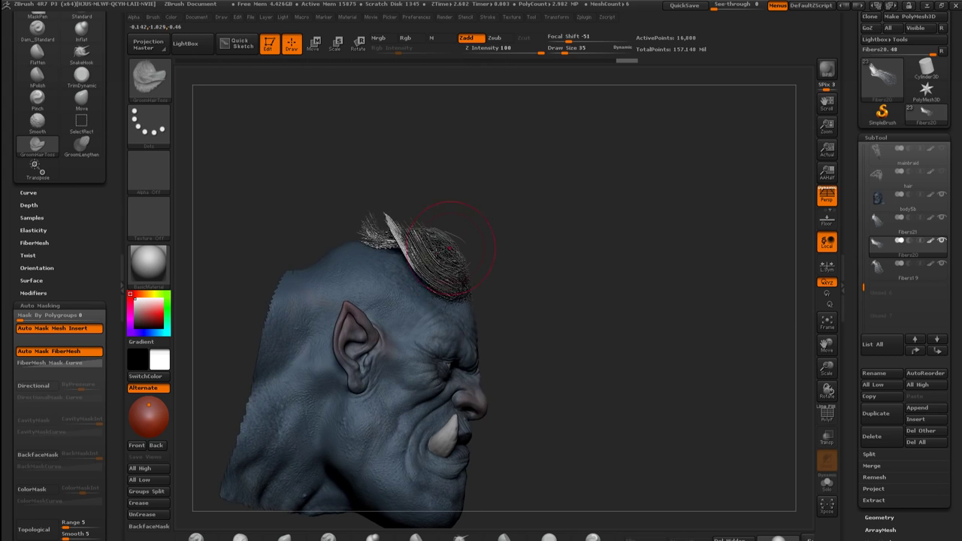
left_click_drag(513, 241, 426, 255)
left_click_drag(533, 218, 423, 274)
mouse_move(376, 252)
left_mouse_down()
mouse_move(347, 248)
mouse_move(347, 257)
left_mouse_up()
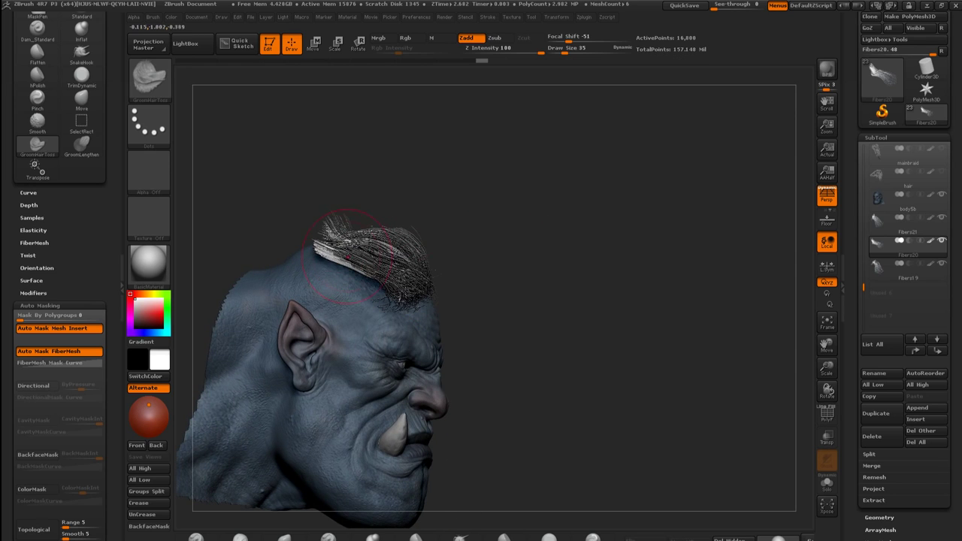
Set the draw size to 56 and brush the Fibers20 strands over the side of the mohawk with GroomHairToss
key("s")
left_click_drag(399, 299, 404, 298)
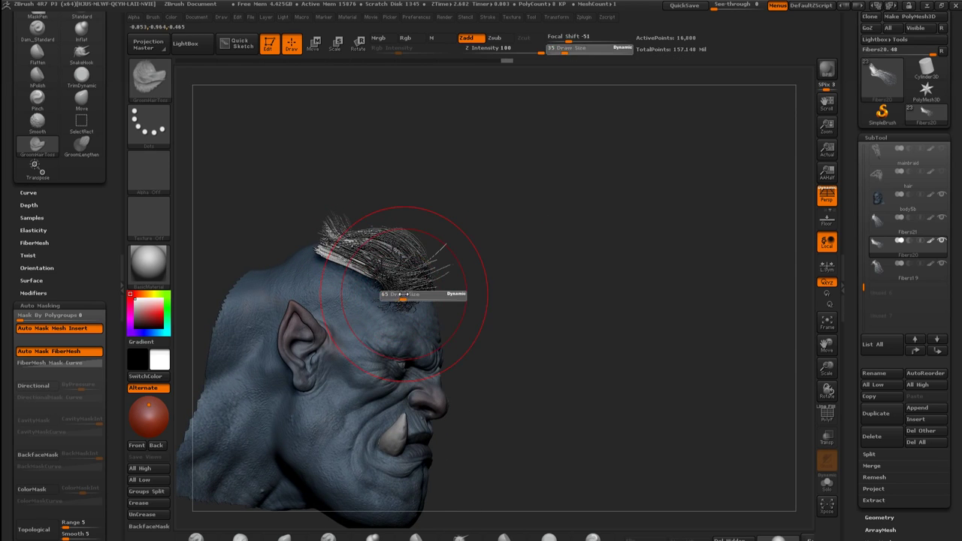
left_click_drag(479, 273, 547, 243, "alt")
mouse_move(468, 226)
left_mouse_down()
mouse_move(421, 248)
mouse_move(453, 212)
mouse_move(428, 247)
left_mouse_up()
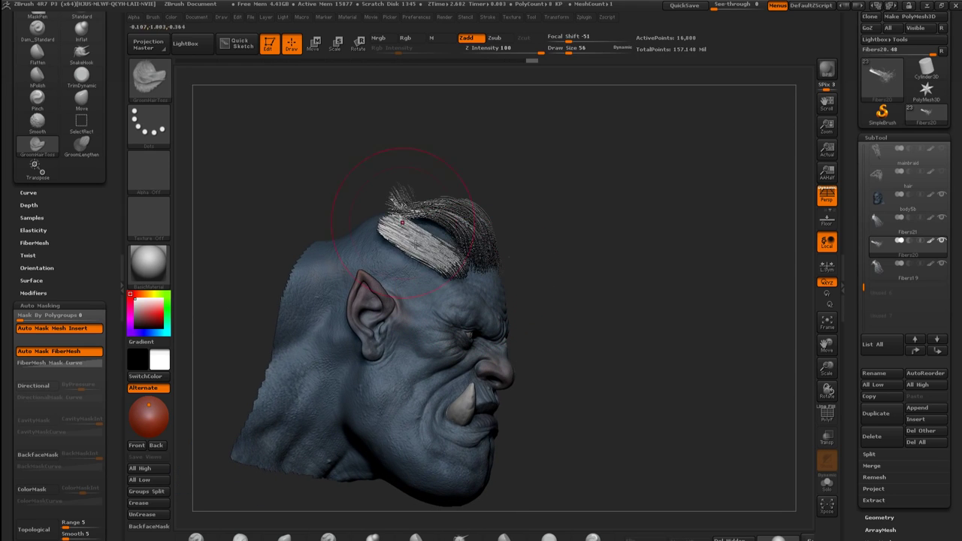
left_click_drag(500, 221, 447, 255)
mouse_move(462, 202)
left_mouse_down()
mouse_move(435, 218)
mouse_move(418, 250)
left_mouse_up()
left_click_drag(528, 246, 588, 208)
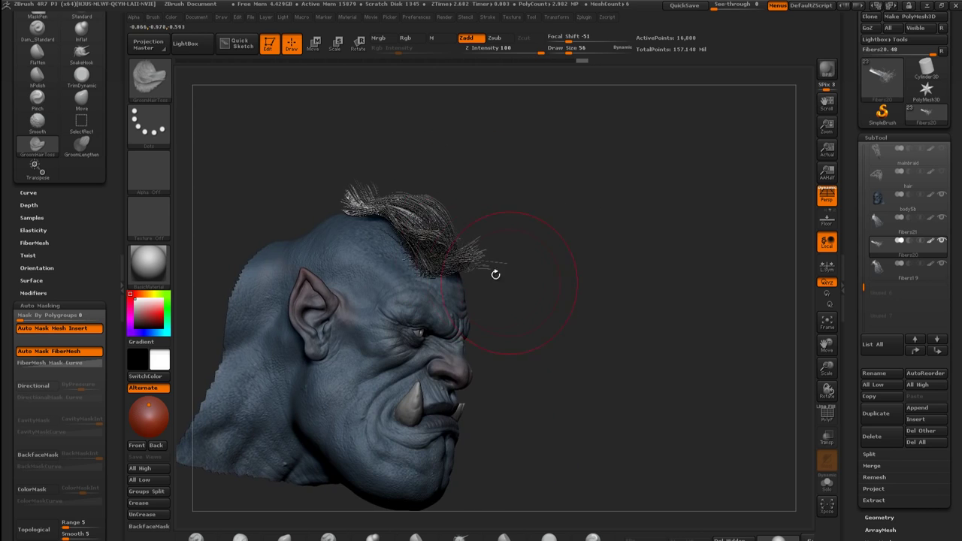
Reduce the draw size to 30 and groom the front strands of Fibers20 outward from the hairline
left_click_drag(494, 273, 390, 223)
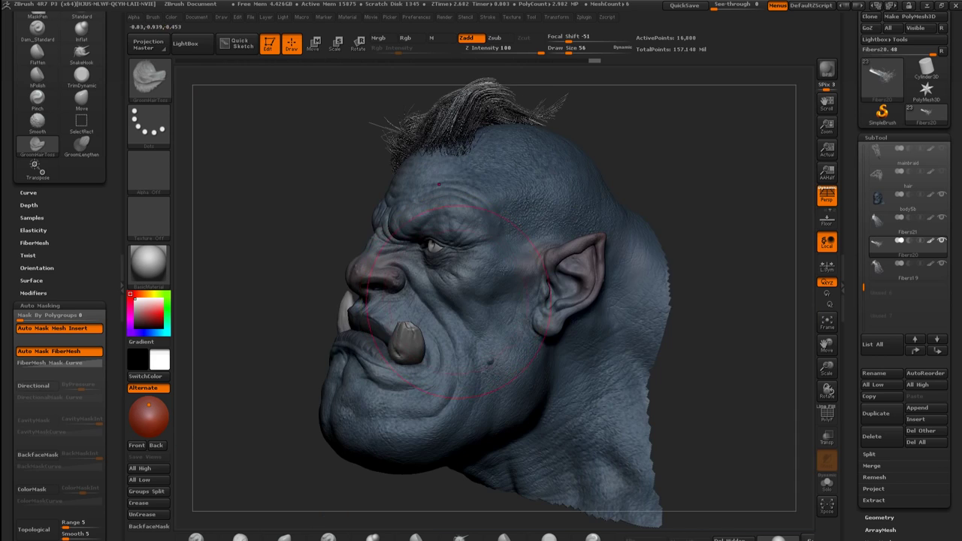
left_click_drag(662, 170, 493, 174)
key("s")
left_click_drag(410, 194, 407, 193)
left_click_drag(513, 168, 623, 217, "alt")
key("s")
mouse_move(517, 232)
left_mouse_down()
mouse_move(471, 177)
mouse_move(417, 176)
left_mouse_up()
mouse_move(620, 155)
left_mouse_down()
mouse_move(585, 155)
mouse_move(637, 153)
mouse_move(592, 153)
left_mouse_up()
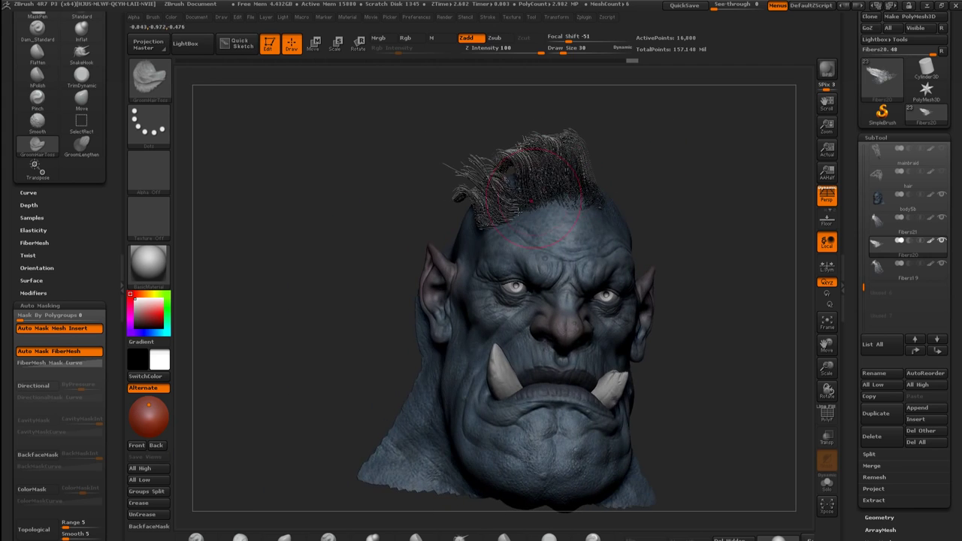
Switch to the Move brush and nudge the Fibers20 strands at the front of the mohawk
key("b")
key("m")
key("v")
left_click_drag(505, 174, 508, 176)
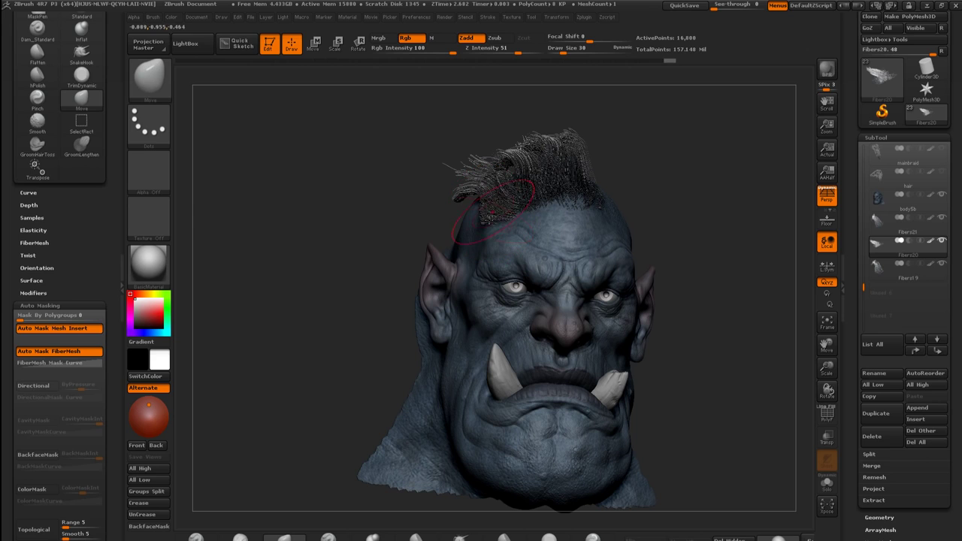
Smooth the fibers at the front of the mohawk, and switch to the Fibers19 subtool with the Move transpose tool
key("shift")
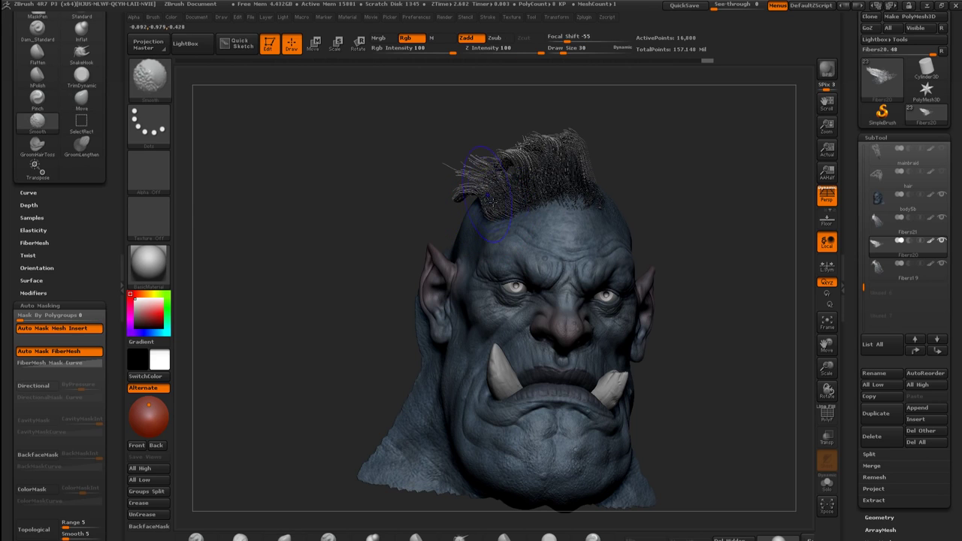
mouse_move(644, 161)
left_mouse_down()
mouse_move(681, 180)
mouse_move(644, 183)
mouse_move(647, 175)
mouse_move(640, 184)
left_mouse_up()
key("w")
key("Down")
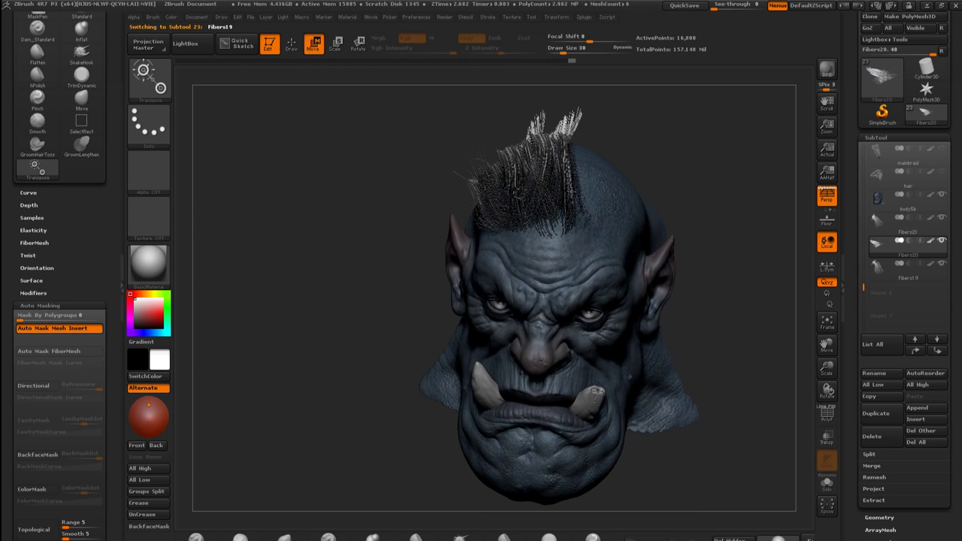
left_click(515, 121)
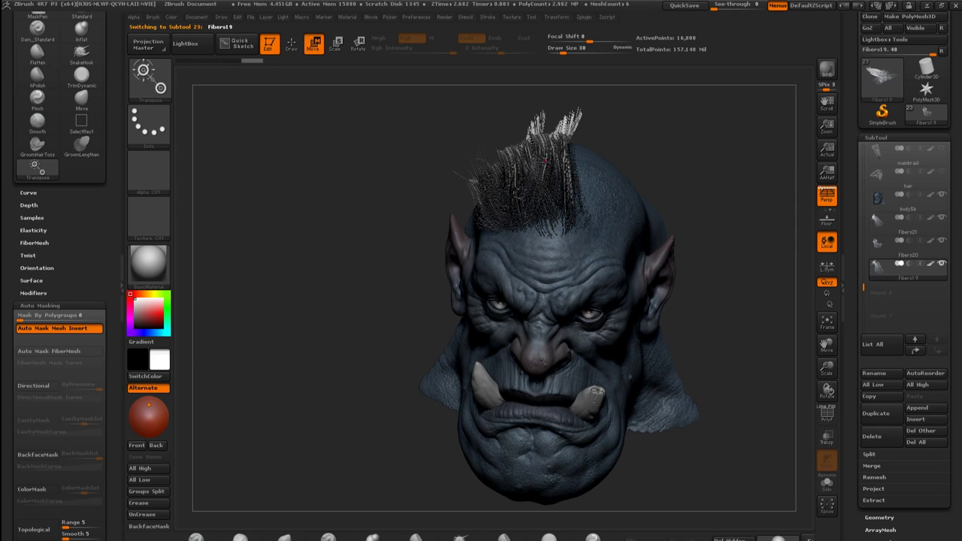
left_click_drag(643, 164, 666, 157)
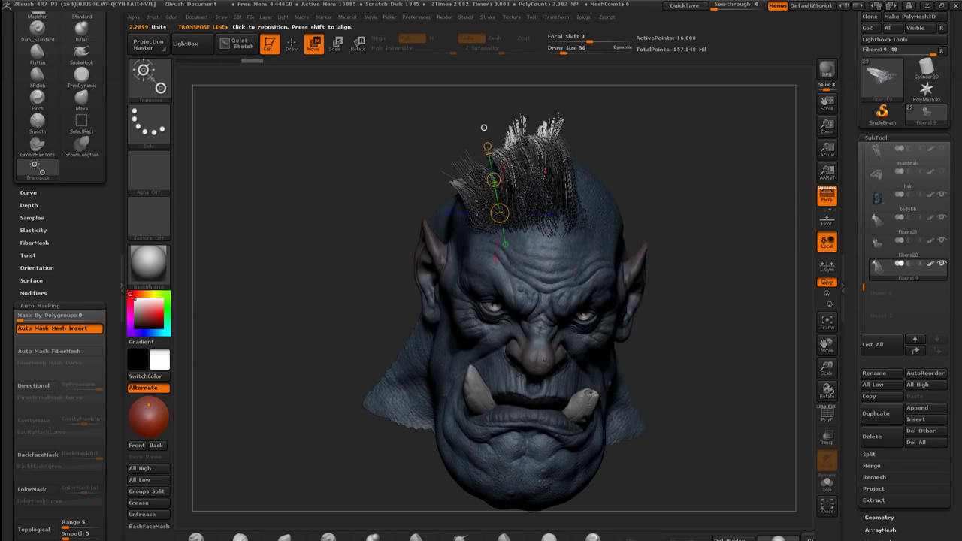
Pick a fiber tuft near the front of the mohawk and duplicate its subtool
left_click(513, 188, "alt")
left_click(491, 210, "alt")
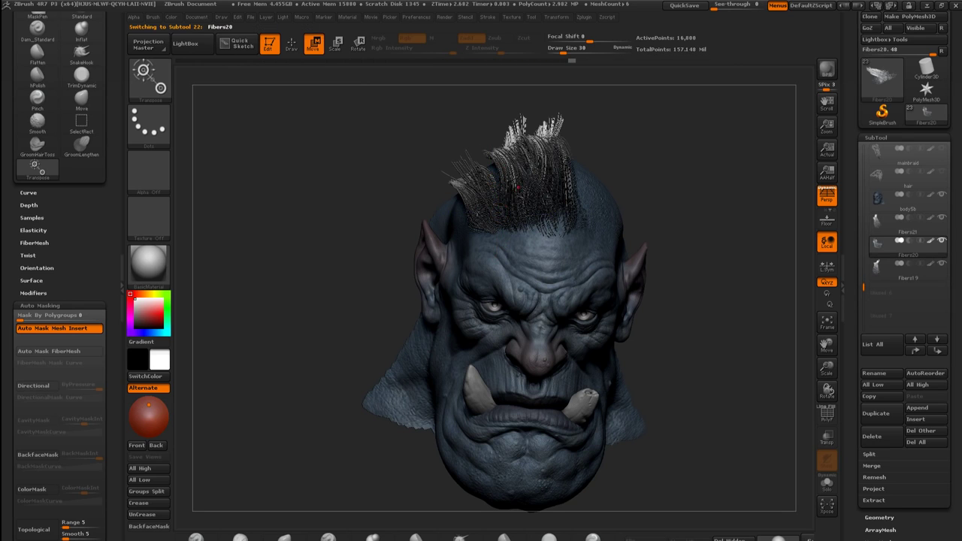
left_click(558, 178, "alt")
left_click_drag(500, 214, 484, 127)
left_click_drag(614, 157, 554, 187)
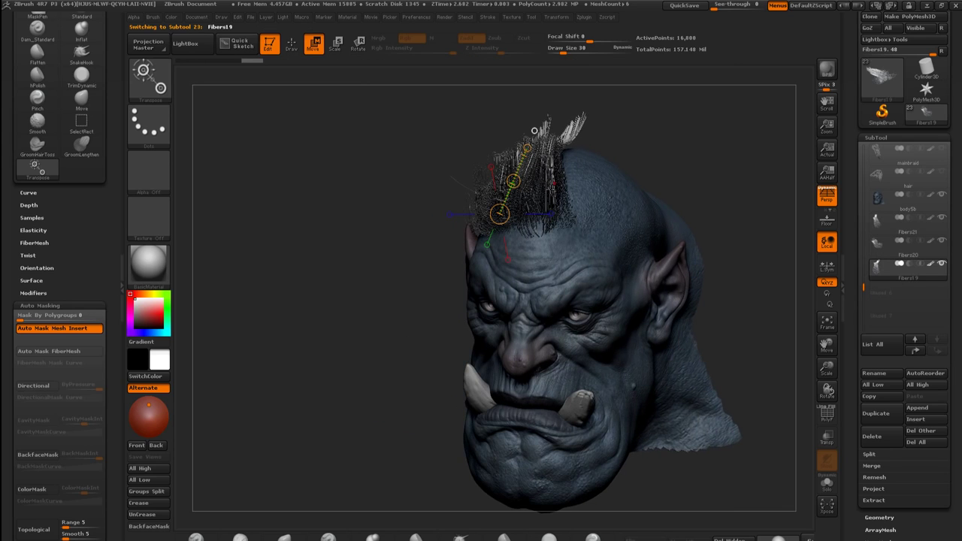
left_click(879, 413)
left_click_drag(654, 136, 687, 132)
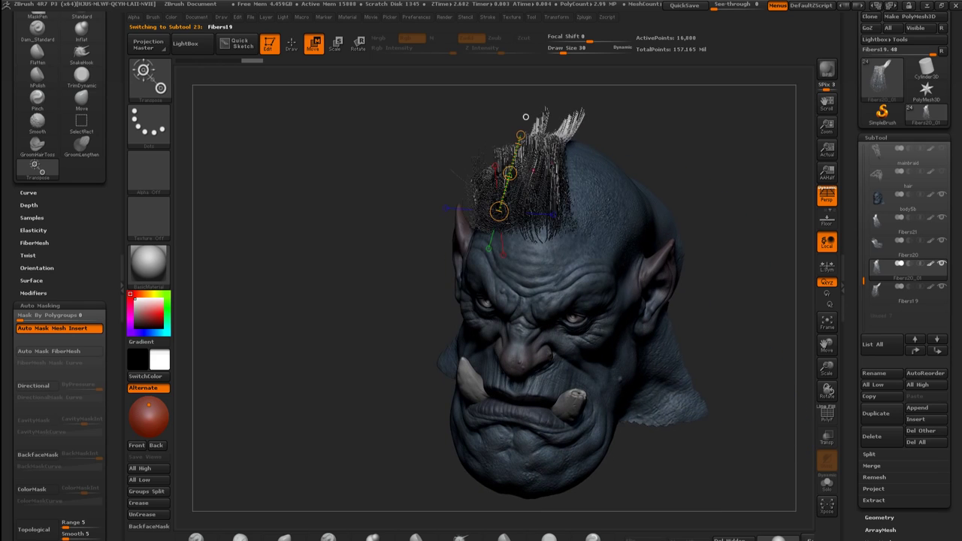
Move and rotate the duplicated fiber tuft to fill the mohawk's side nearer the orc's left ear
left_click_drag(509, 173, 554, 165)
left_click_drag(681, 164, 447, 97)
key("r")
key("w")
left_click_drag(501, 163, 512, 176)
left_click_drag(650, 103, 760, 110)
left_click_drag(540, 154, 538, 211)
key("r")
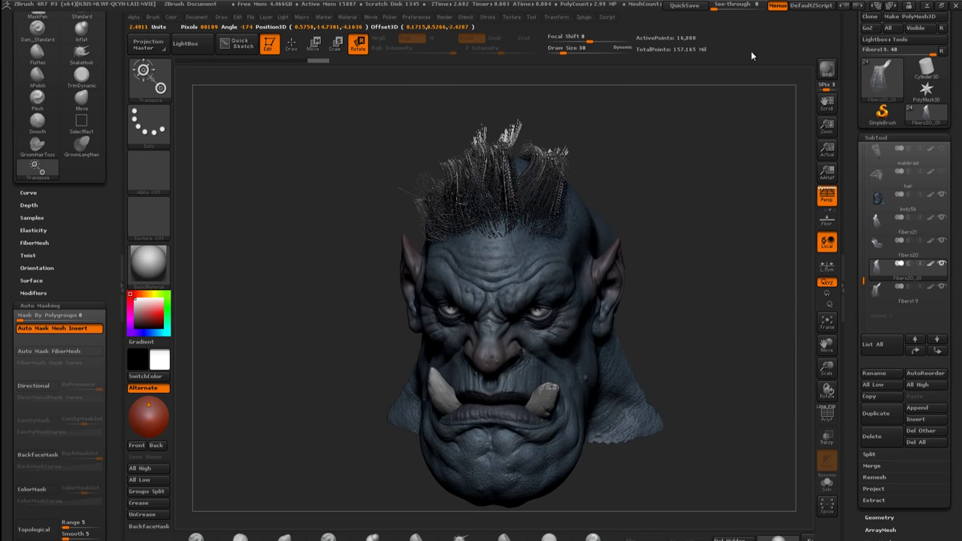
Draw a new transpose line from the duplicated tuft and shift the tuft slightly inward toward the rest of the hair
key("w")
left_click_drag(557, 185, 655, 113)
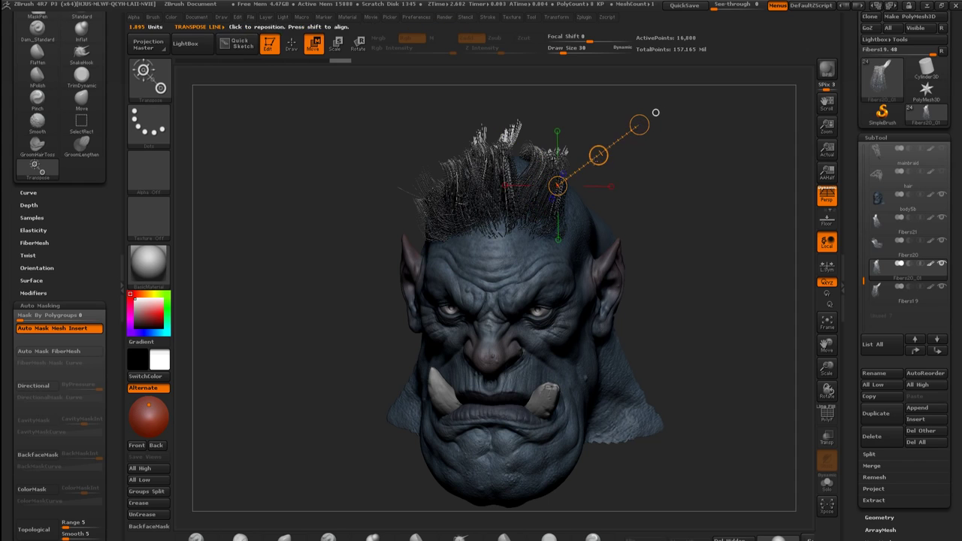
left_click_drag(598, 156, 588, 157)
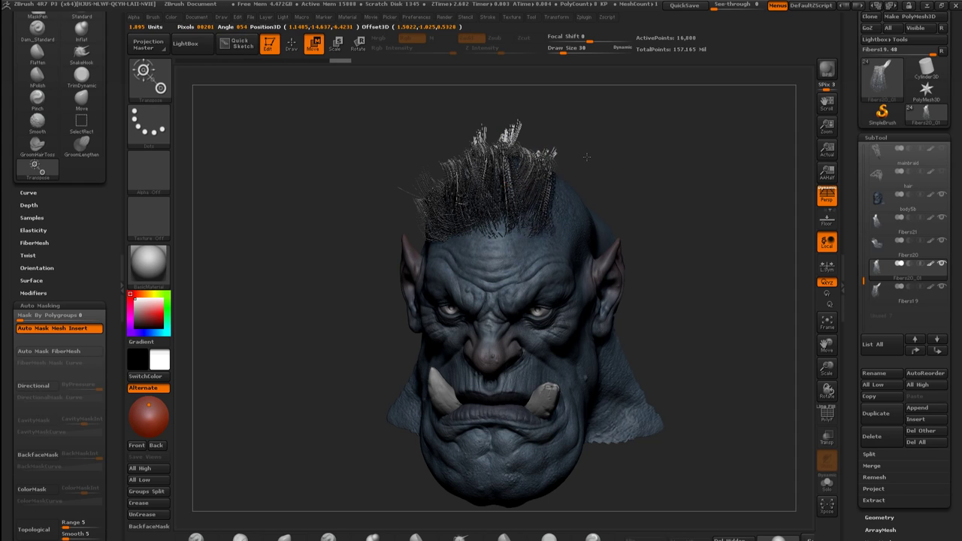
Set the Move brush draw size to 59 and reshape the duplicated tuft to blend with the mohawk in side and front views
mouse_move(650, 187)
left_mouse_down()
mouse_move(684, 188)
mouse_move(698, 174)
mouse_move(677, 183)
left_mouse_up()
key("q")
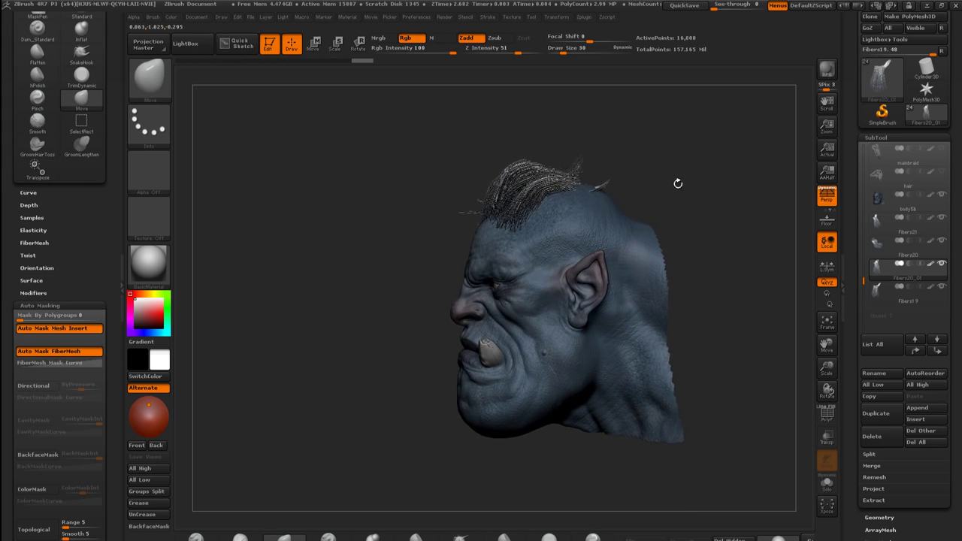
key("s")
left_click_drag(580, 191, 586, 188)
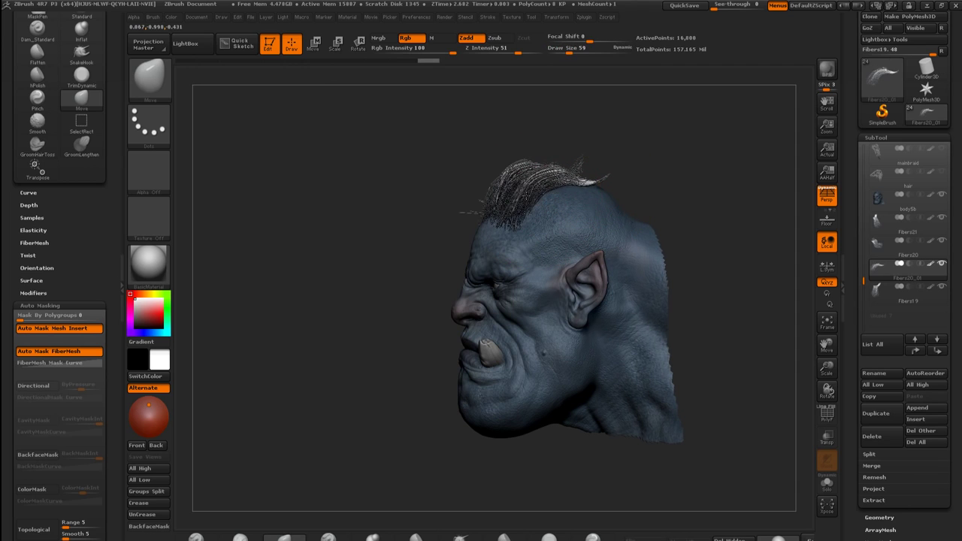
left_click_drag(451, 180, 604, 194)
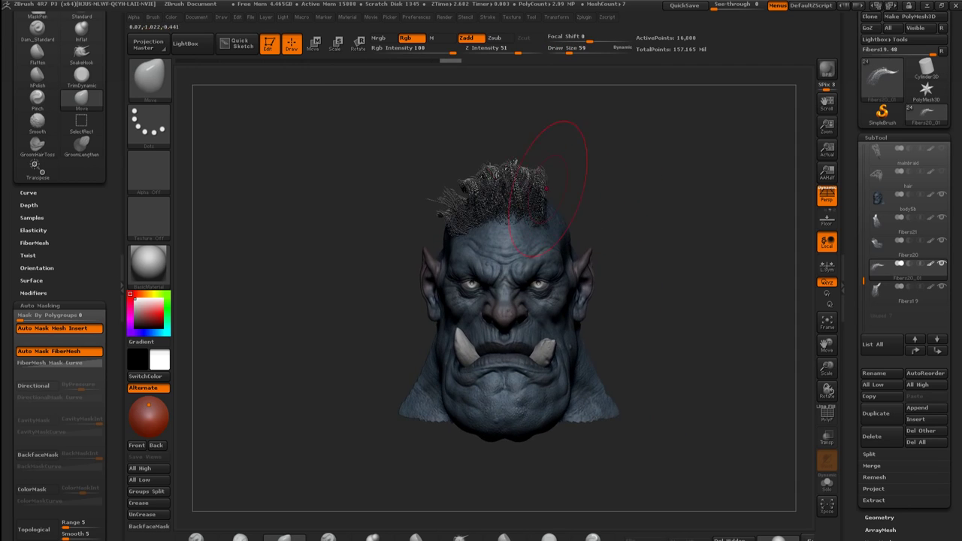
left_click_drag(540, 183, 534, 175)
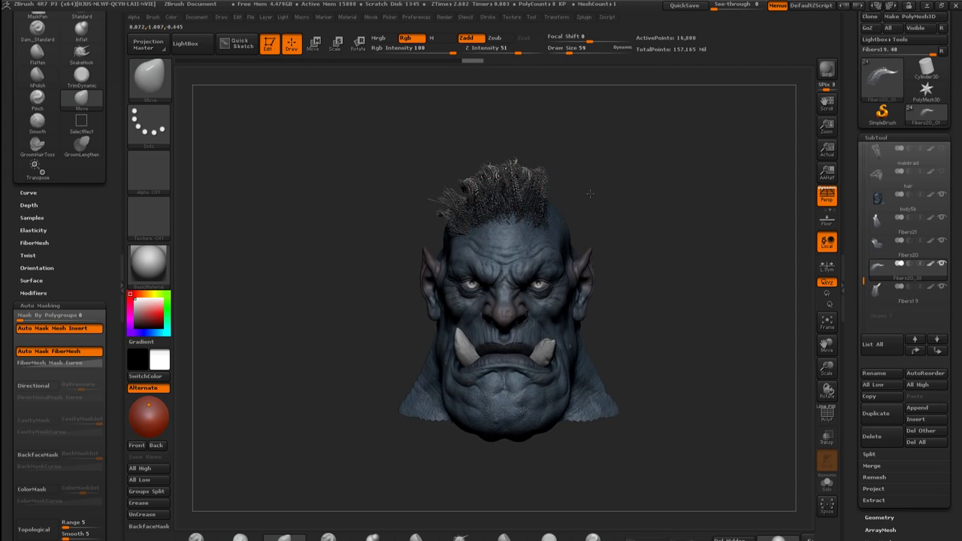
left_click_drag(588, 193, 583, 204)
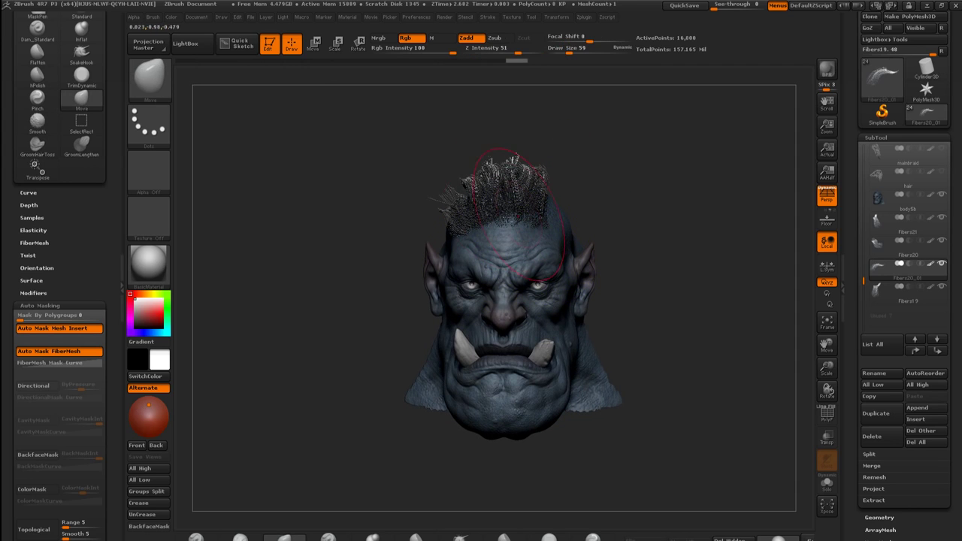
Select the body5b head mesh and review the separate hair tufts in the subtool list
left_click(460, 239, "alt")
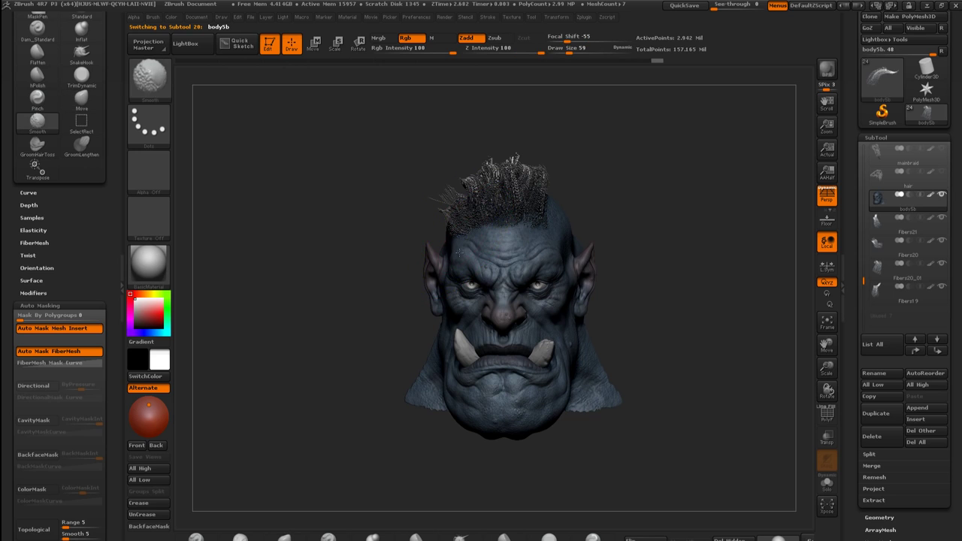
mouse_move(607, 209)
left_mouse_down()
mouse_move(488, 201)
mouse_move(608, 198)
mouse_move(598, 203)
left_mouse_up()
left_click_drag(628, 173, 692, 166)
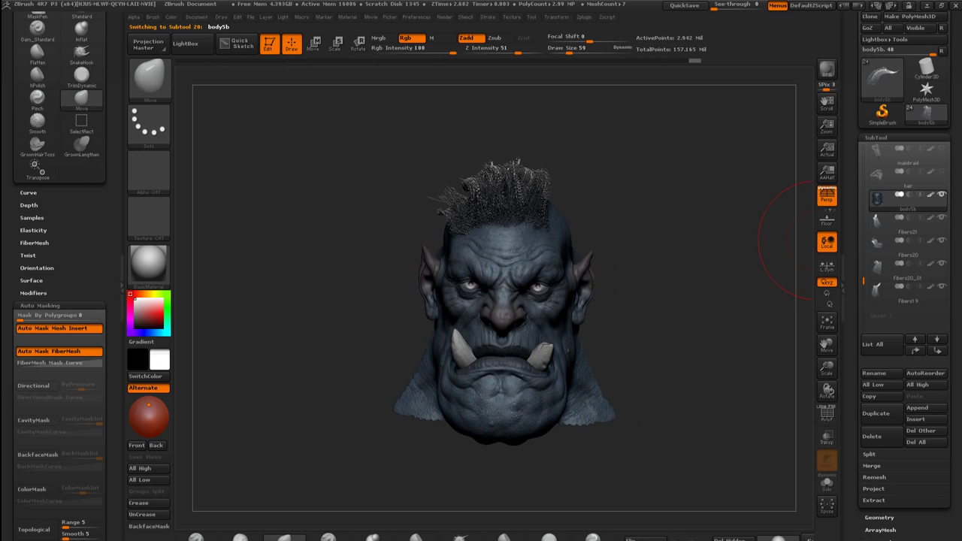
mouse_move(945, 200)
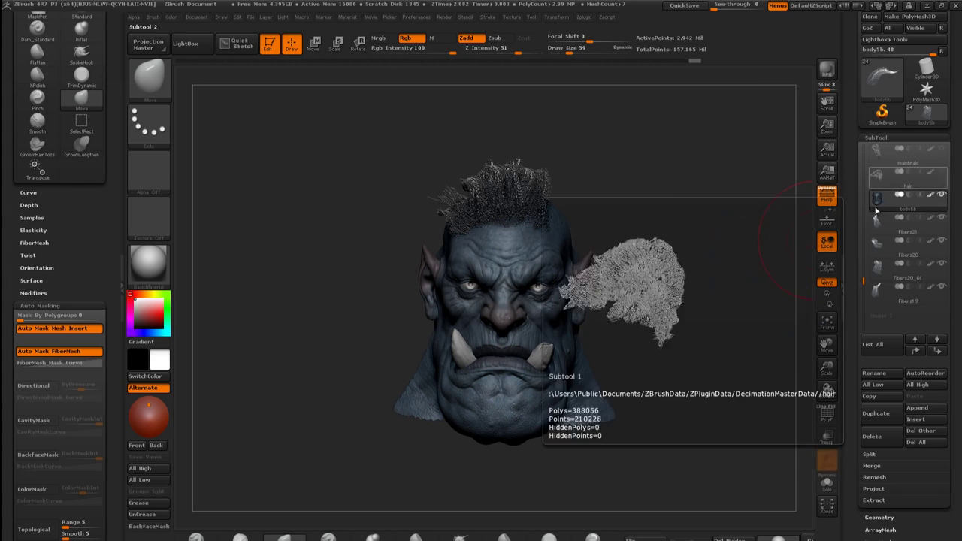
mouse_move(926, 236)
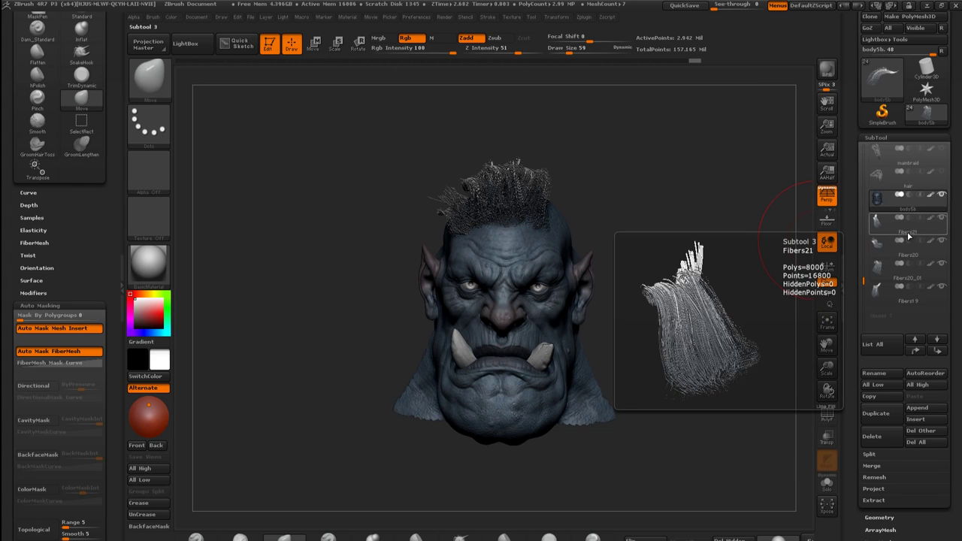
mouse_move(886, 195)
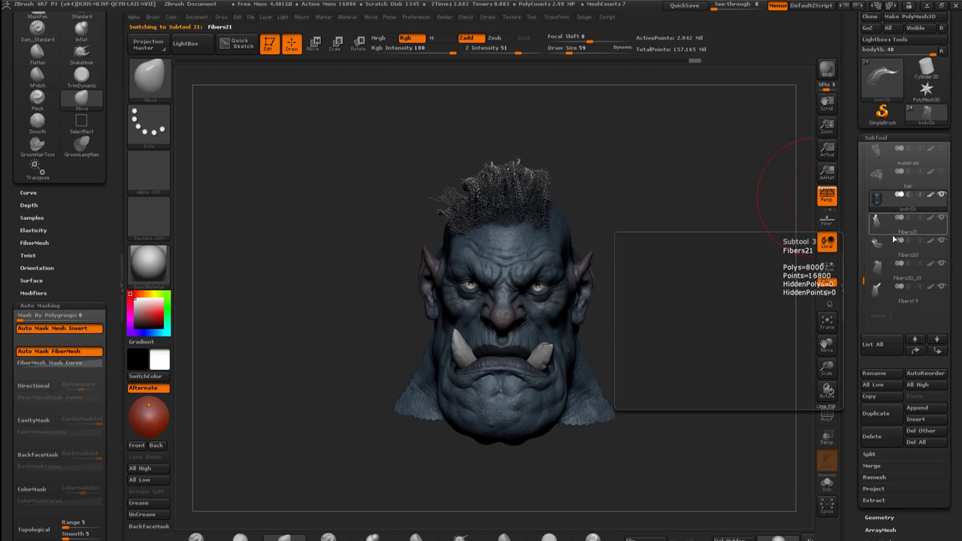
Select Fibers21 and hide every subtool except Fibers21, Fibers20, Fibers20_01 and Fibers19
left_click(883, 222)
left_click(941, 217, "shift")
left_click(941, 240)
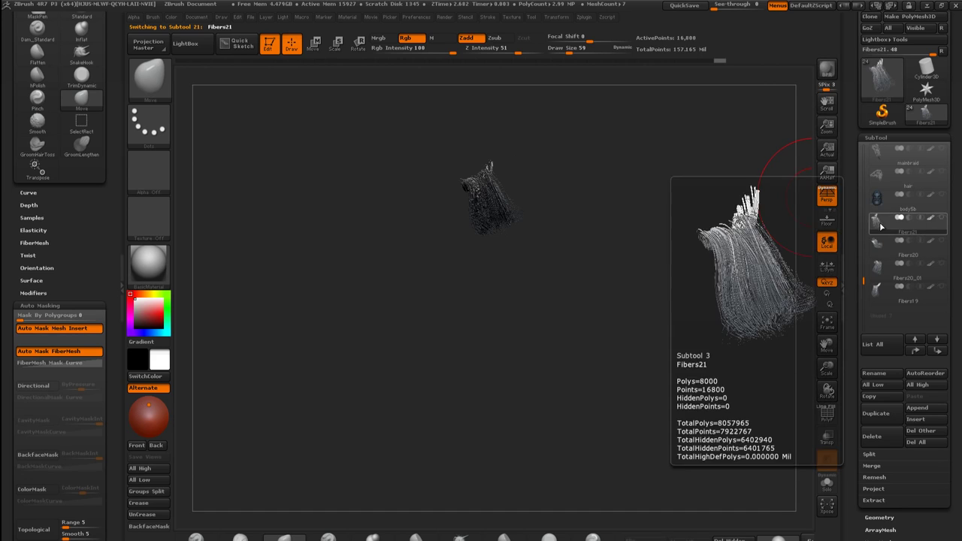
left_click(941, 263)
left_click(942, 286)
Set the draw size to 32 and collapse the brush tray to inspect the isolated hair tufts in a larger canvas
key("s")
left_click_drag(512, 219, 506, 218)
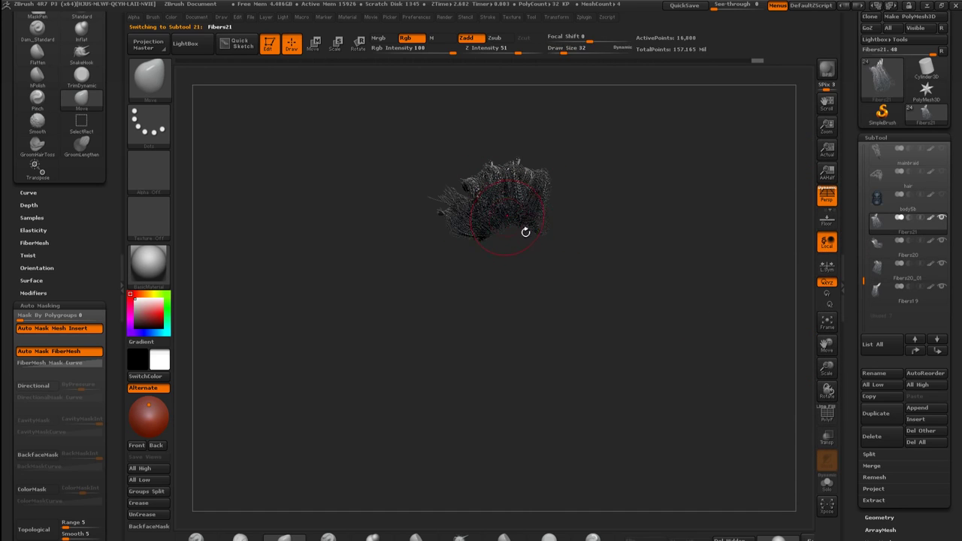
left_click(122, 285)
mouse_move(560, 266)
left_mouse_down("alt")
mouse_move(562, 283)
mouse_move(549, 281)
mouse_move(556, 296)
left_mouse_up("alt")
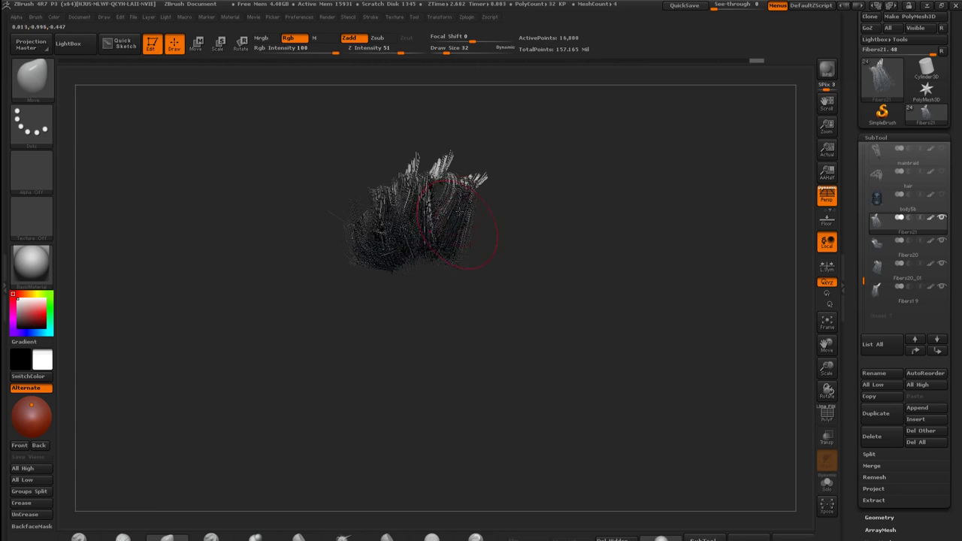
mouse_move(520, 252)
left_mouse_down()
mouse_move(545, 264)
mouse_move(518, 261)
mouse_move(519, 242)
left_mouse_up()
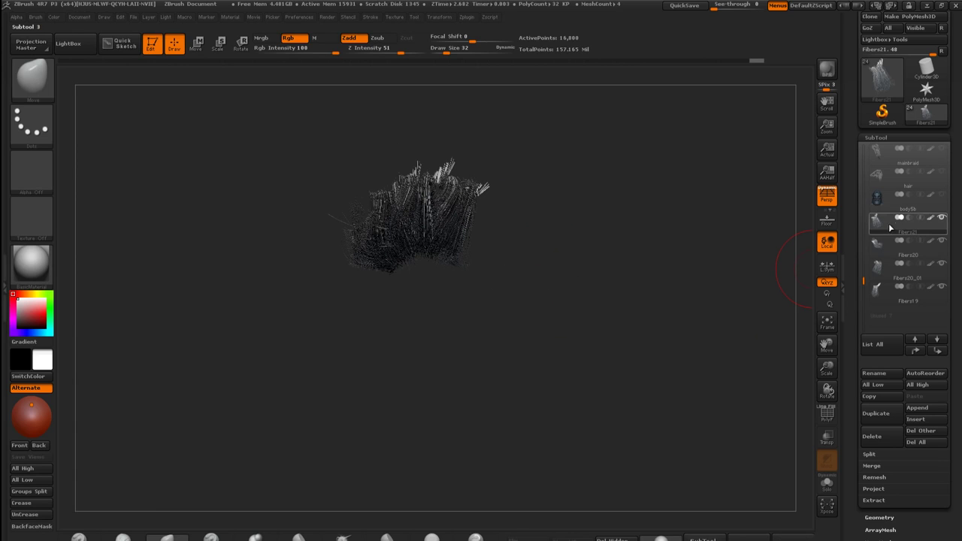
left_click_drag(614, 397, 616, 436)
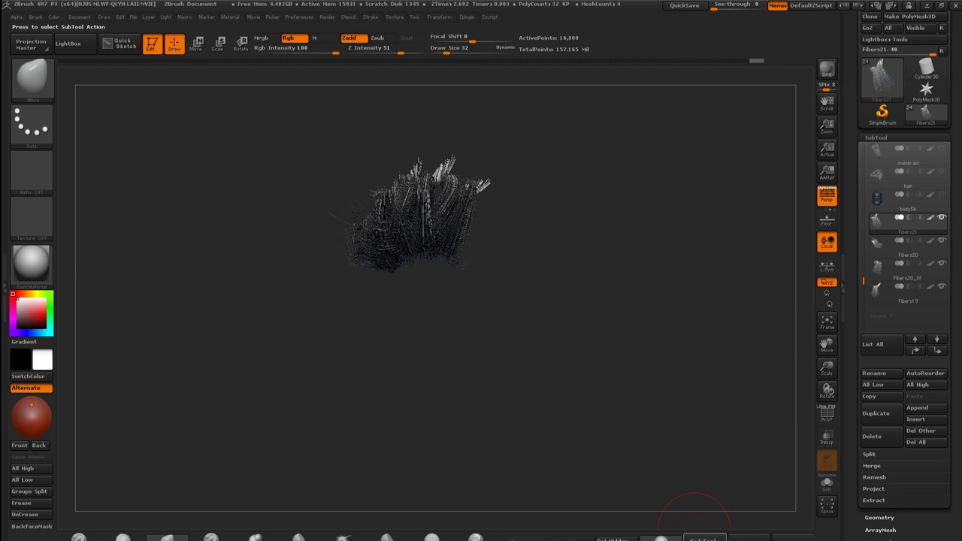
Merge the visible fiber subtools with SubTool Master, preserving existing polygroups and deleting the extra subtools, and select the merged hair
left_click(467, 17)
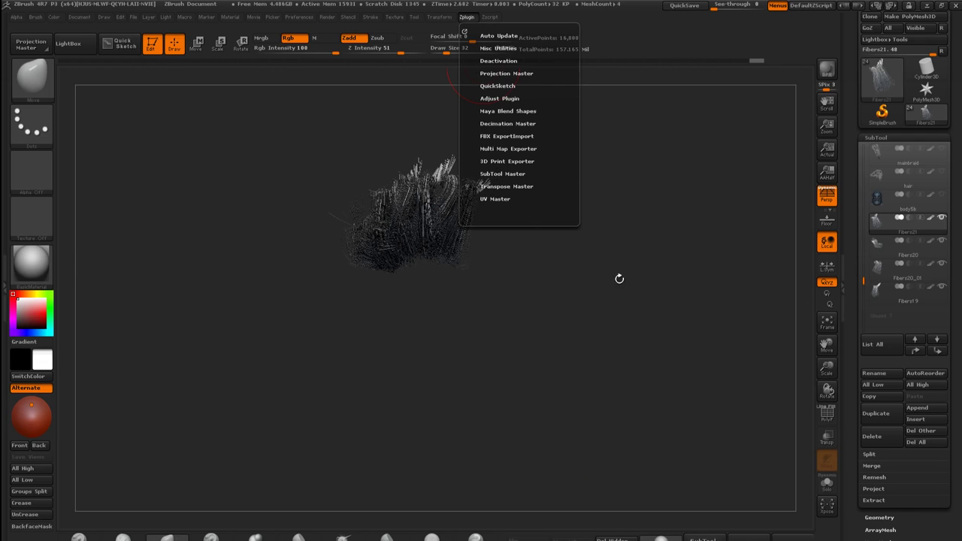
left_click(703, 538)
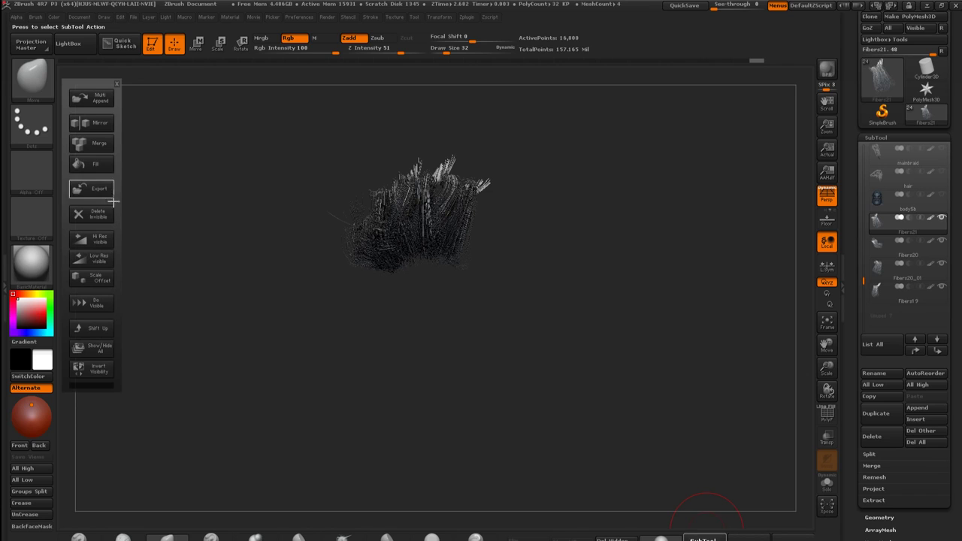
left_click(93, 143)
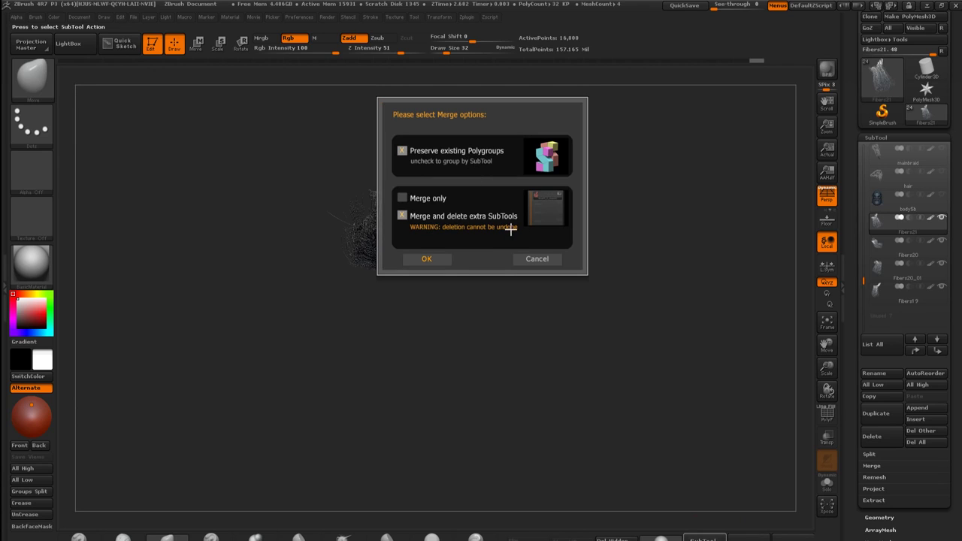
left_click(427, 265)
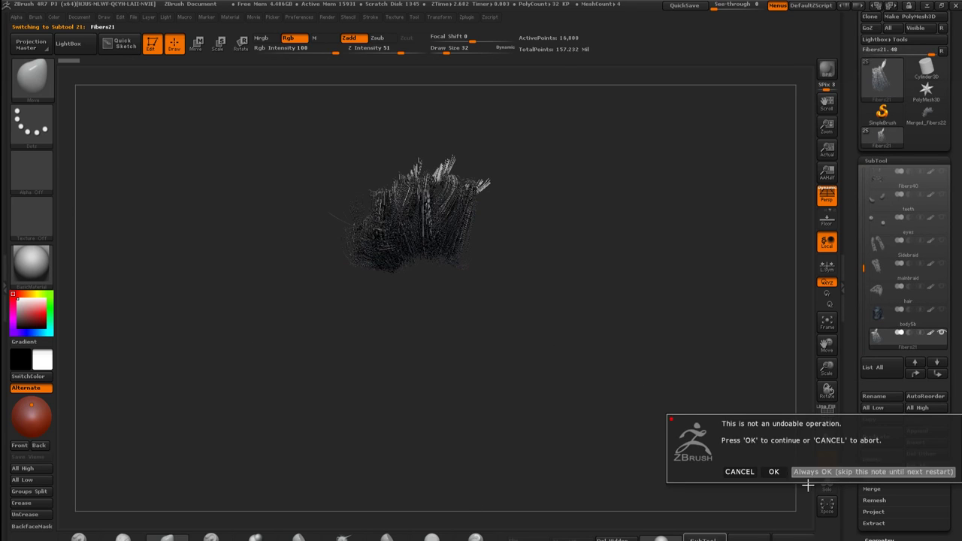
left_click(805, 478)
left_click(908, 269)
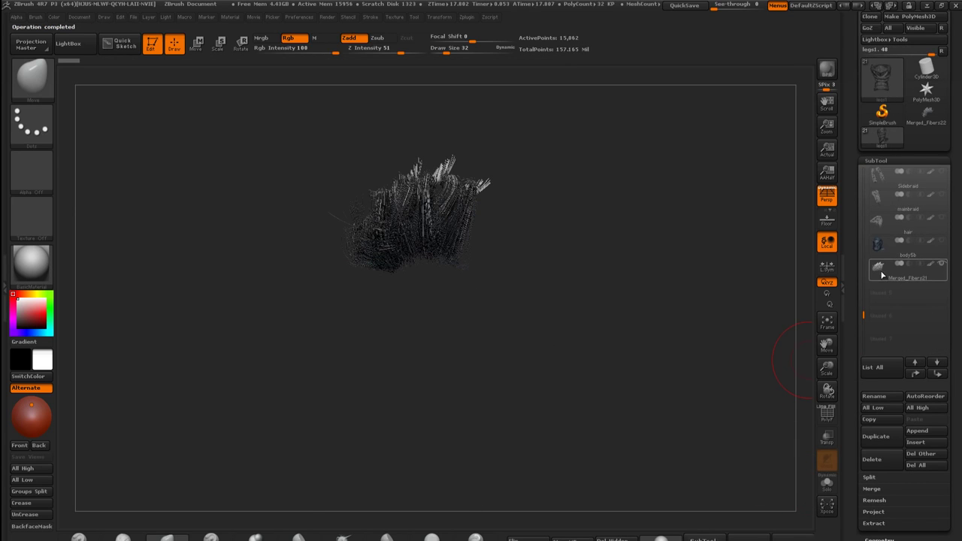
mouse_move(682, 303)
left_mouse_down()
mouse_move(665, 280)
mouse_move(685, 264)
mouse_move(669, 271)
mouse_move(714, 278)
left_mouse_up()
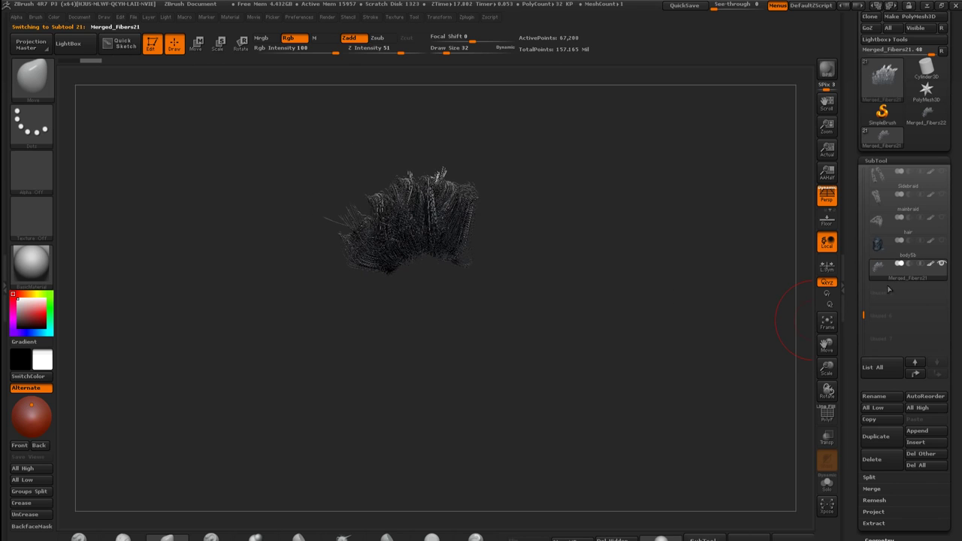
Open the FiberMesh settings for the merged hair and expand its Preview Settings
left_click_drag(852, 323, 849, 272)
left_click_drag(695, 296, 740, 331)
left_click_drag(856, 355, 857, 263)
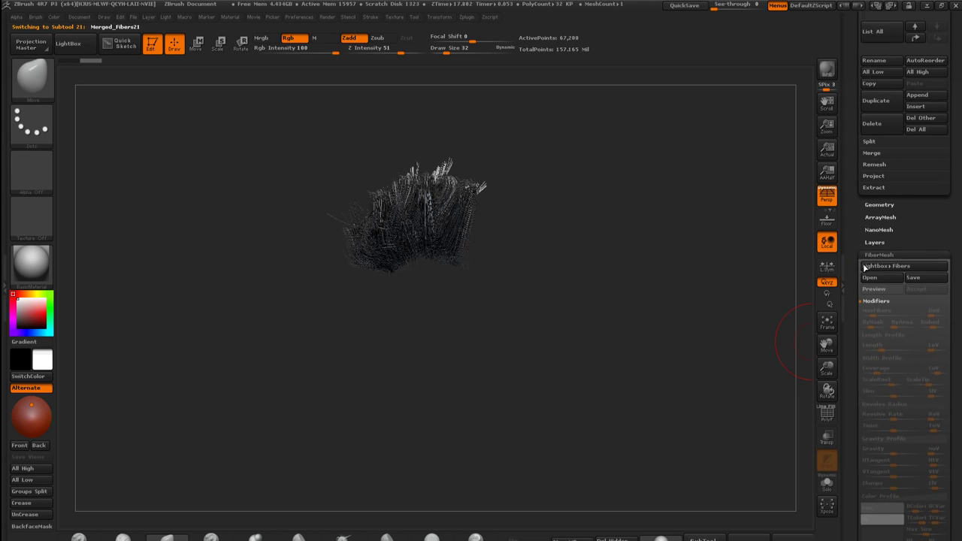
left_click(906, 256)
left_click(909, 259)
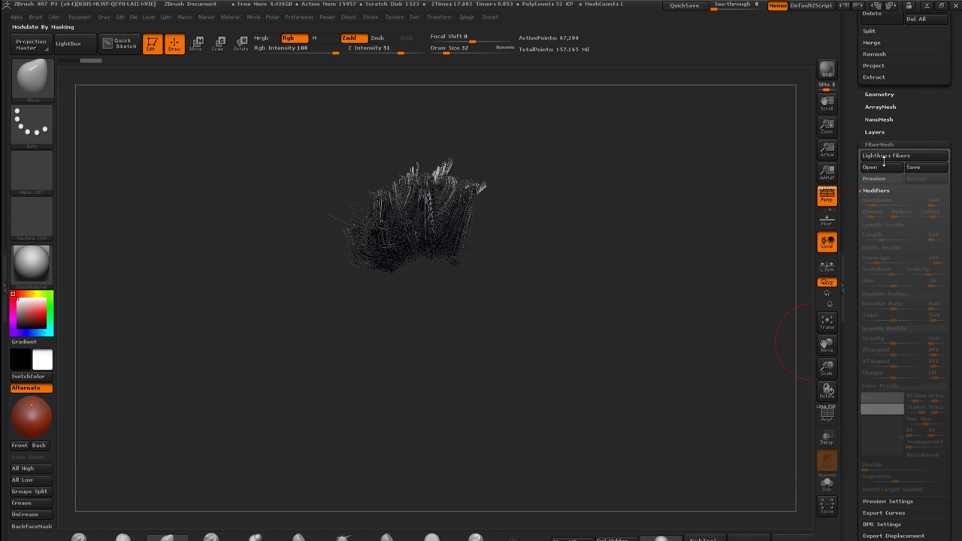
left_click_drag(851, 421, 856, 363)
left_click(873, 395)
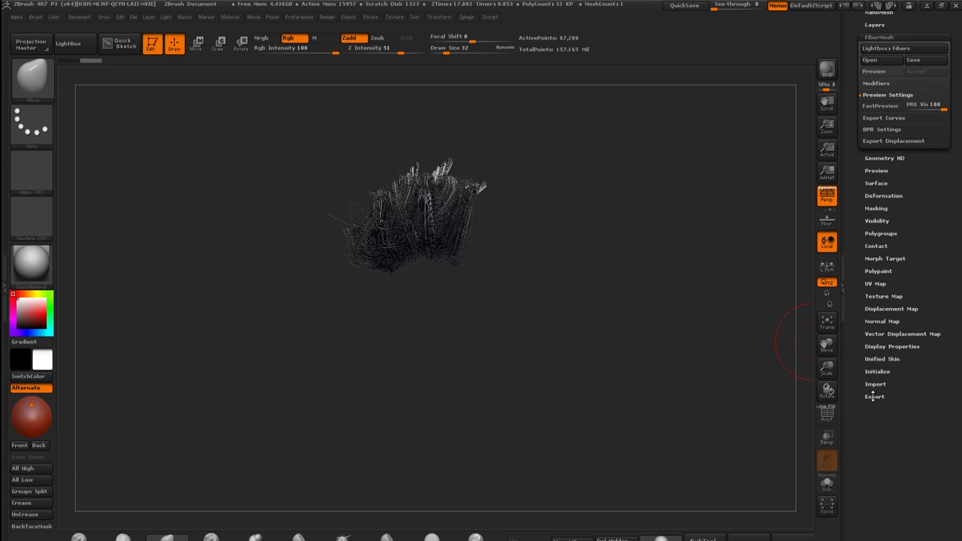
scroll(942, 233, "up", 2)
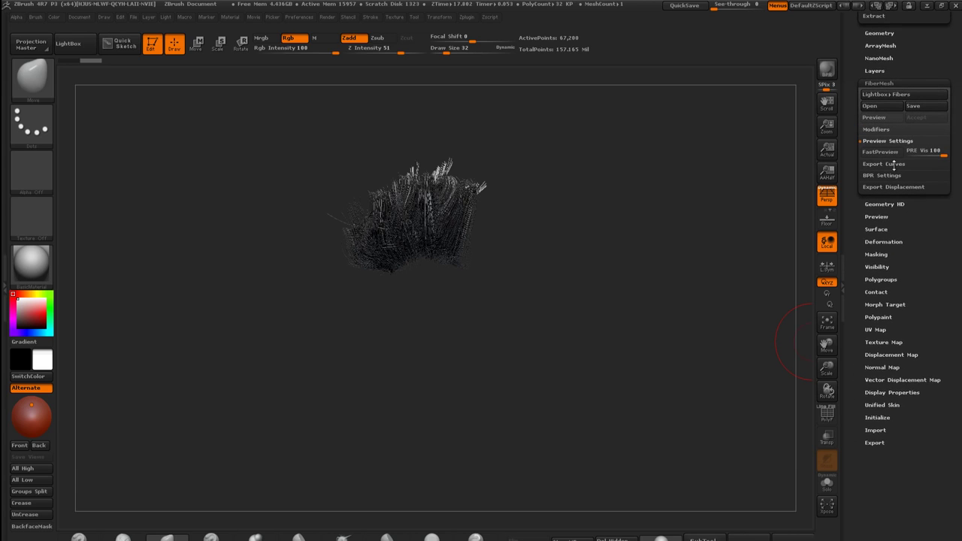
Turn on FastPreview for the merged hair and reduce the preview fiber visibility to 21
left_click(880, 151)
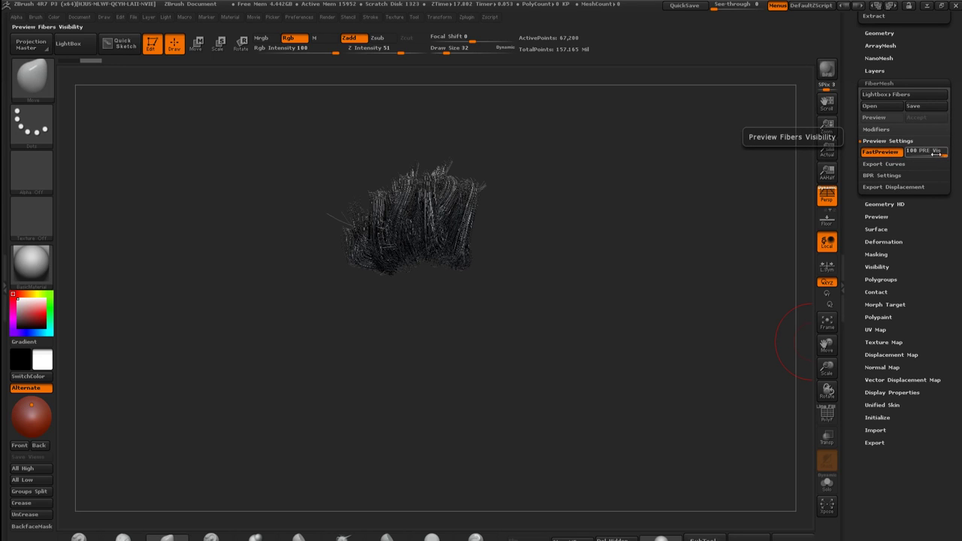
left_click_drag(930, 154, 911, 156)
left_click_drag(631, 280, 685, 323)
left_click(915, 154)
left_click_drag(912, 153, 916, 154)
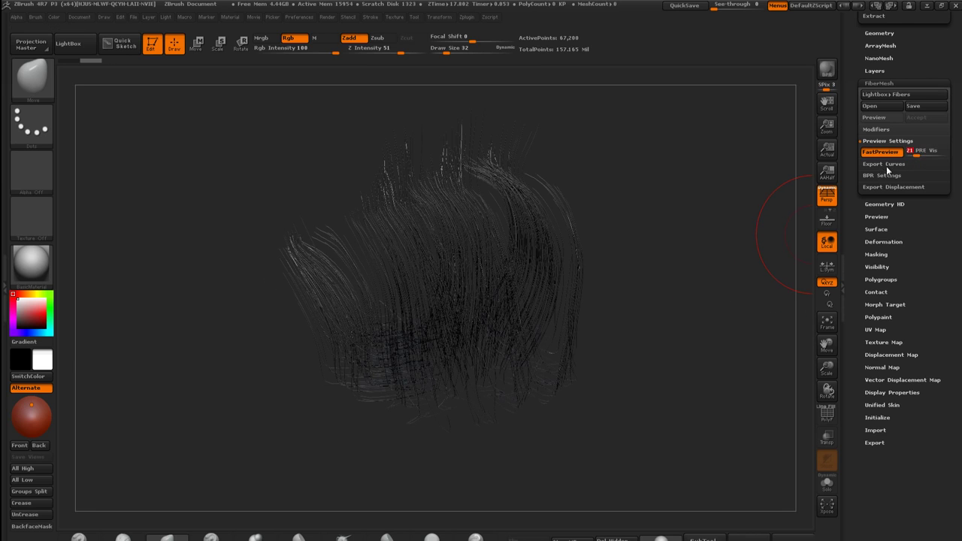
left_click(886, 164)
left_click(883, 163)
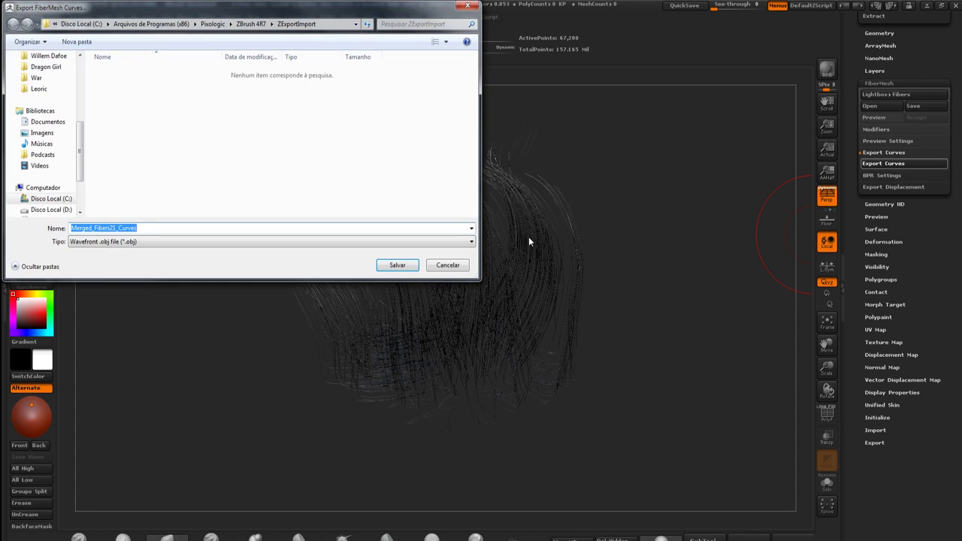
left_click(445, 268)
left_click(885, 140)
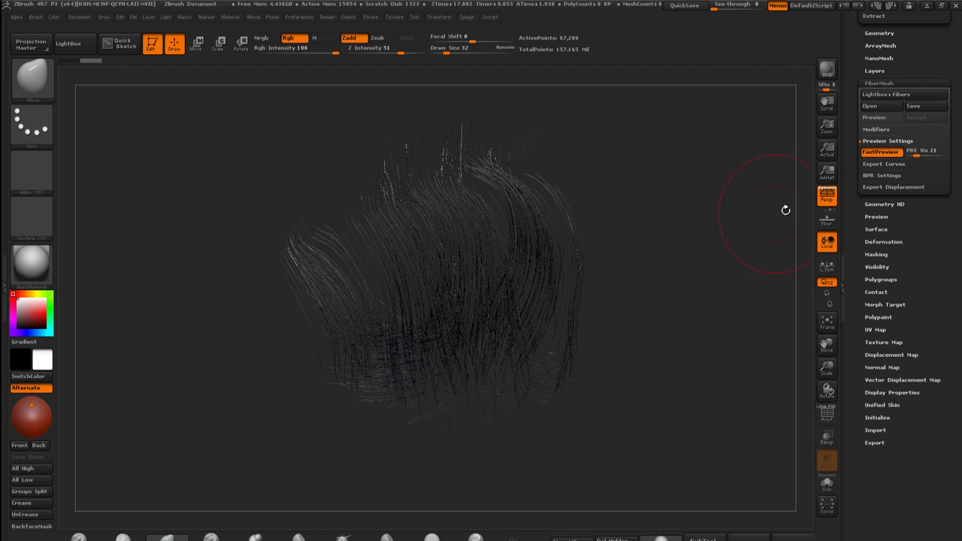
mouse_move(698, 241)
left_mouse_down()
mouse_move(689, 233)
mouse_move(698, 255)
mouse_move(694, 238)
mouse_move(698, 245)
left_mouse_up()
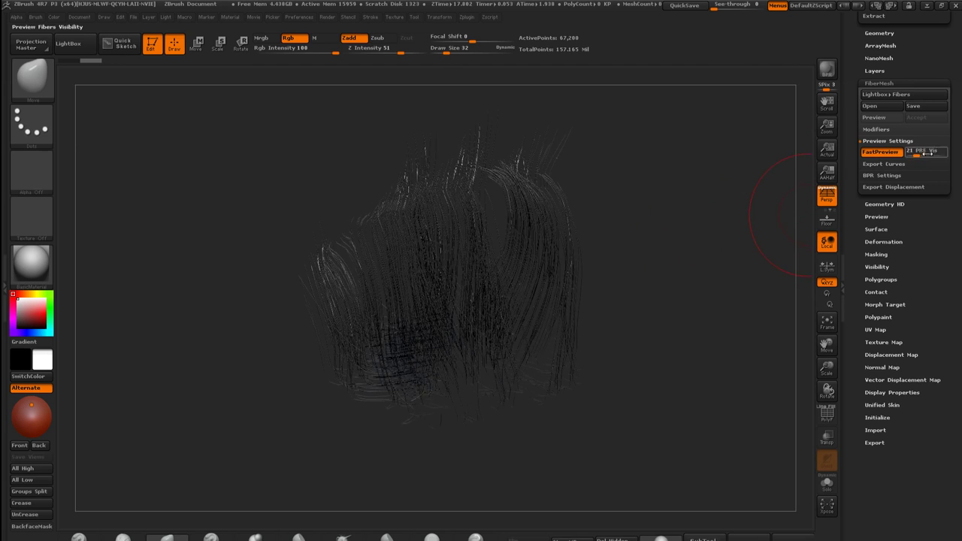
Raise the preview fiber visibility to 100, reduce the draw size to 15, and inspect the full hair from several angles
left_click_drag(927, 152, 948, 152)
mouse_move(682, 268)
left_mouse_down()
mouse_move(661, 262)
mouse_move(692, 258)
mouse_move(690, 300)
mouse_move(682, 274)
mouse_move(610, 279)
mouse_move(624, 290)
mouse_move(587, 293)
mouse_move(646, 319)
mouse_move(541, 252)
left_mouse_up()
left_click_drag(663, 268, 686, 238)
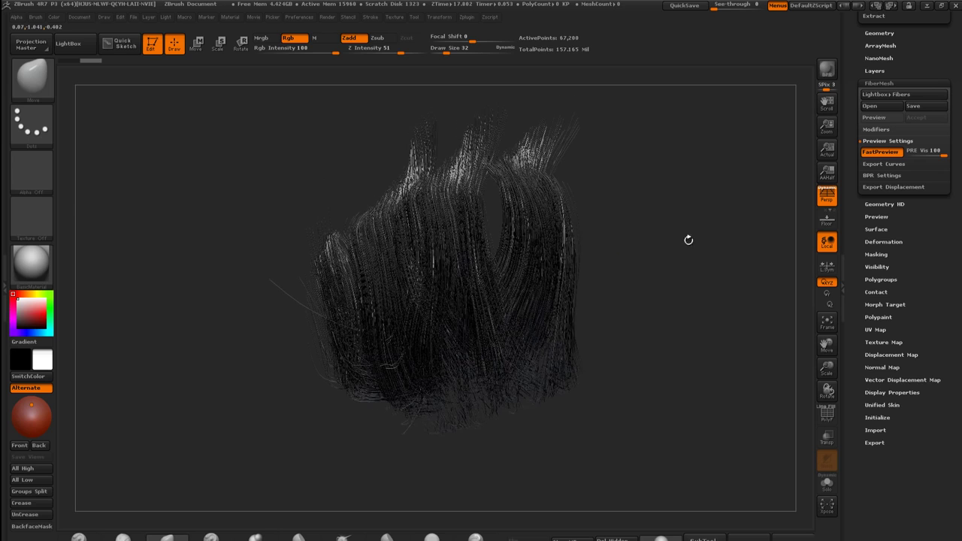
key("s")
left_click_drag(545, 251, 540, 252)
mouse_move(664, 261)
left_mouse_down()
mouse_move(595, 281)
mouse_move(618, 303)
mouse_move(548, 281)
mouse_move(601, 277)
mouse_move(551, 293)
left_mouse_up()
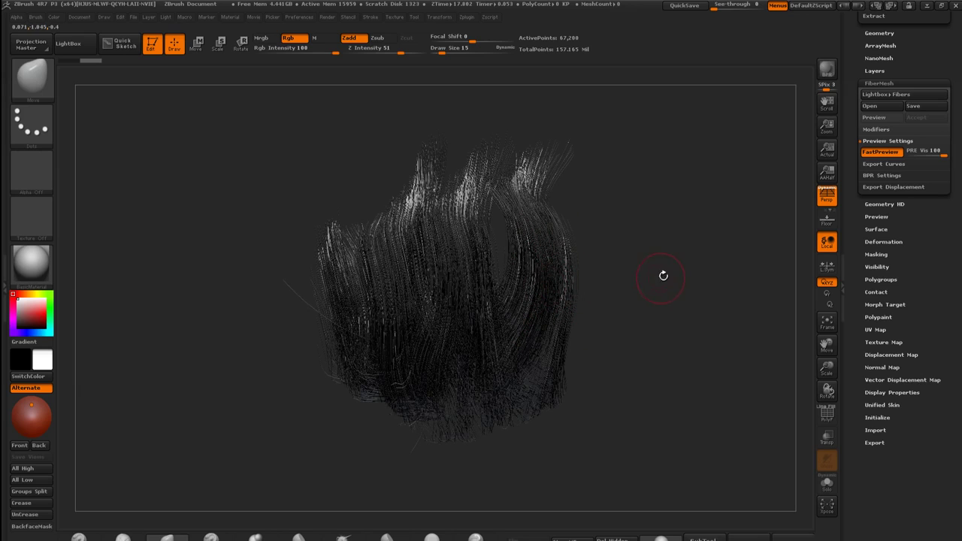
mouse_move(671, 269)
left_mouse_down()
mouse_move(601, 259)
mouse_move(692, 271)
left_mouse_up()
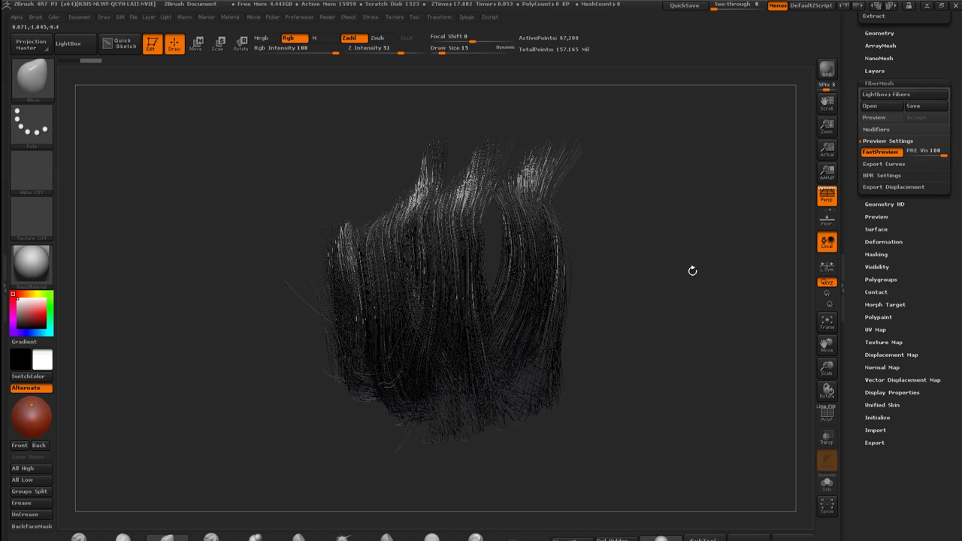
Thin the displayed hair by setting the preview fiber visibility to 10
left_click_drag(916, 153, 911, 153)
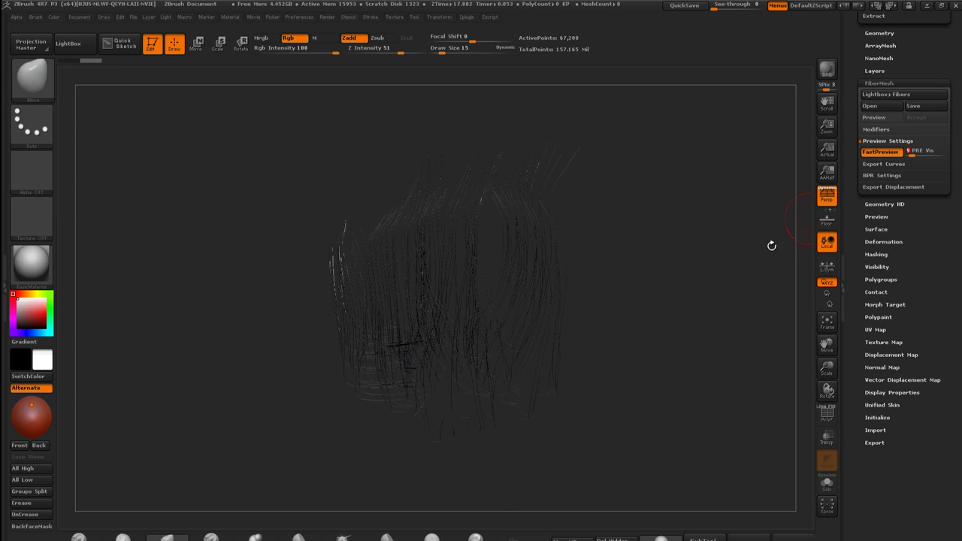
mouse_move(684, 300)
left_mouse_down()
mouse_move(705, 302)
mouse_move(664, 307)
mouse_move(671, 336)
mouse_move(678, 301)
left_mouse_up()
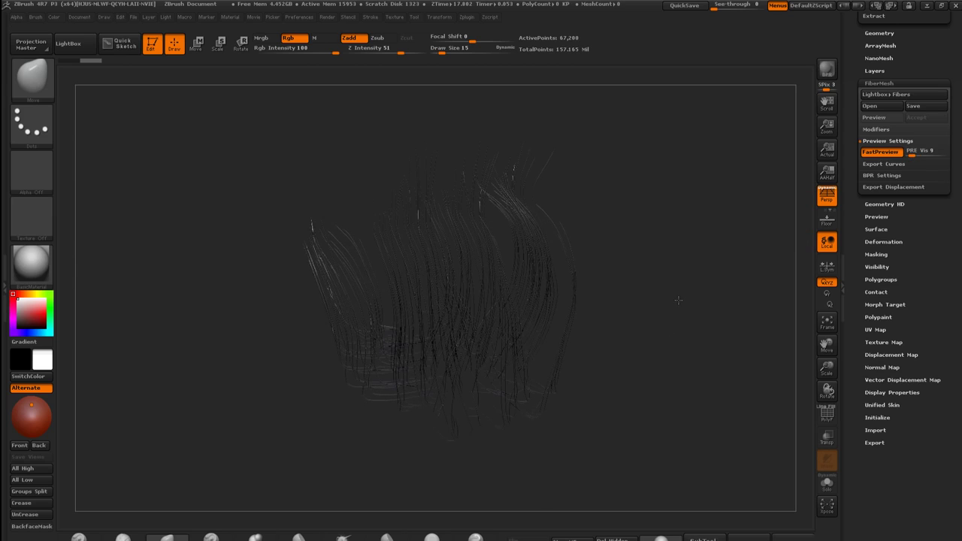
left_click_drag(654, 256, 693, 254)
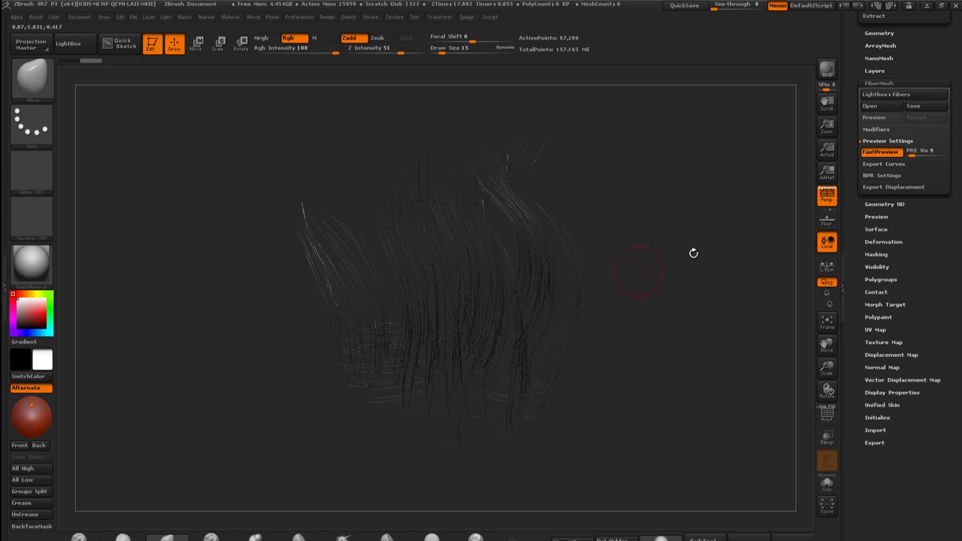
left_click(926, 152)
type("10")
key("Return")
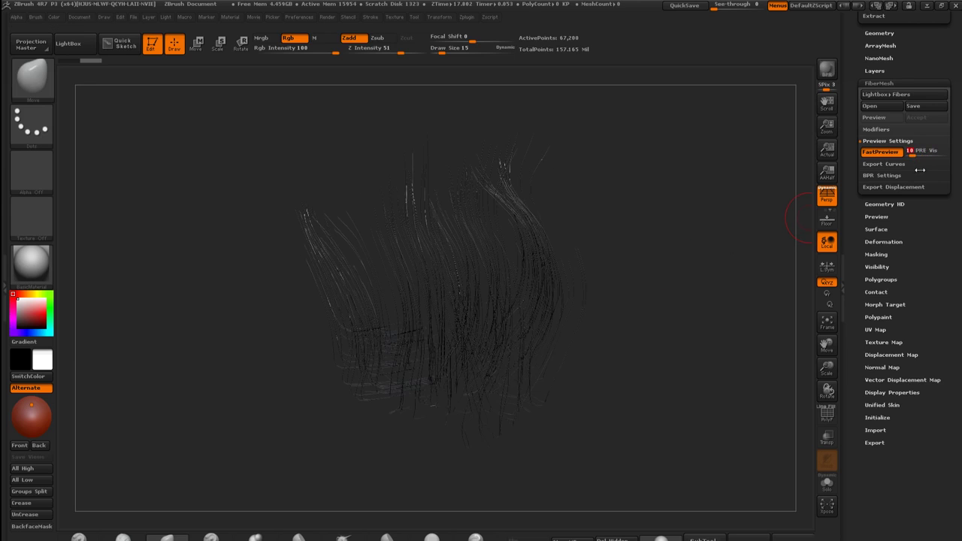
left_click_drag(720, 240, 731, 238)
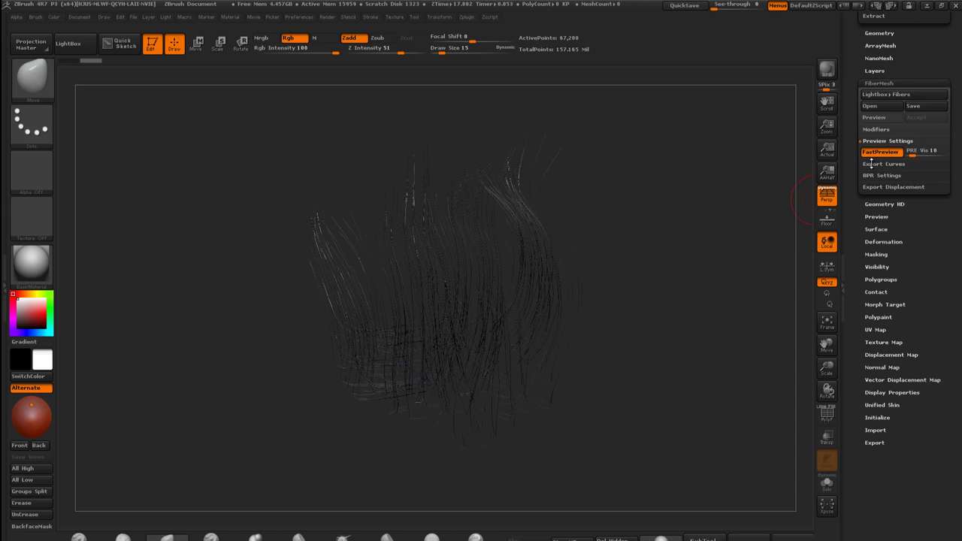
Start exporting the fibers as curves and choose the zbrush folder under workshop_2016\cinematic as the destination
left_click(873, 164)
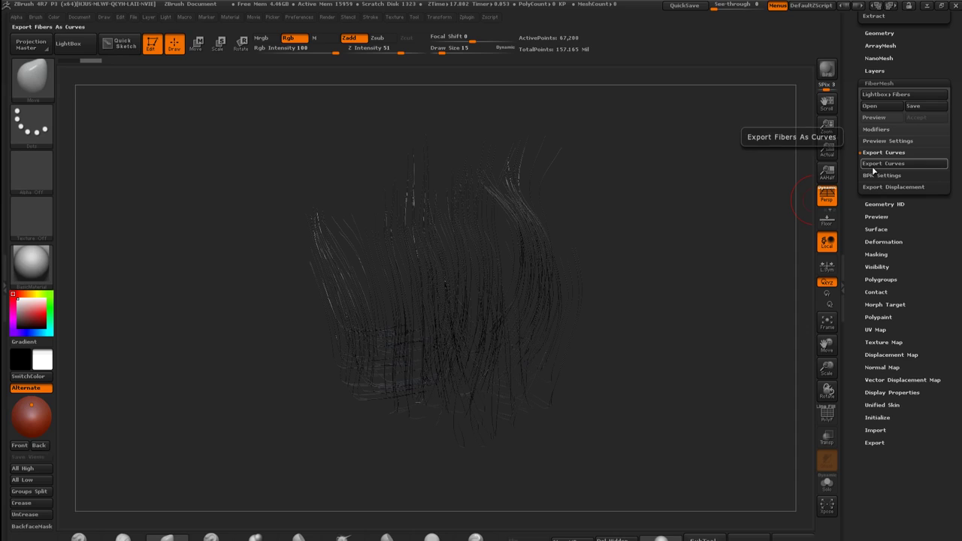
left_click(875, 169)
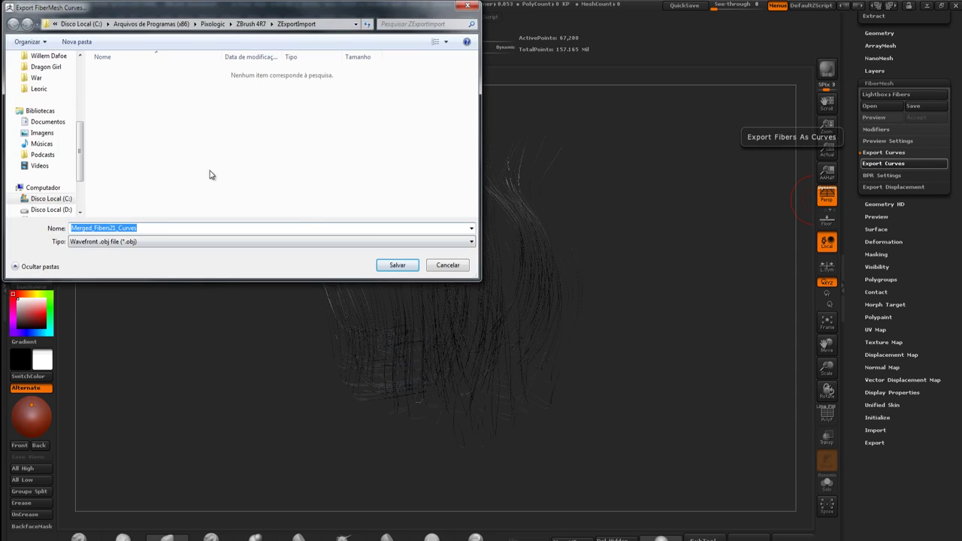
scroll(81, 129, "up", 3)
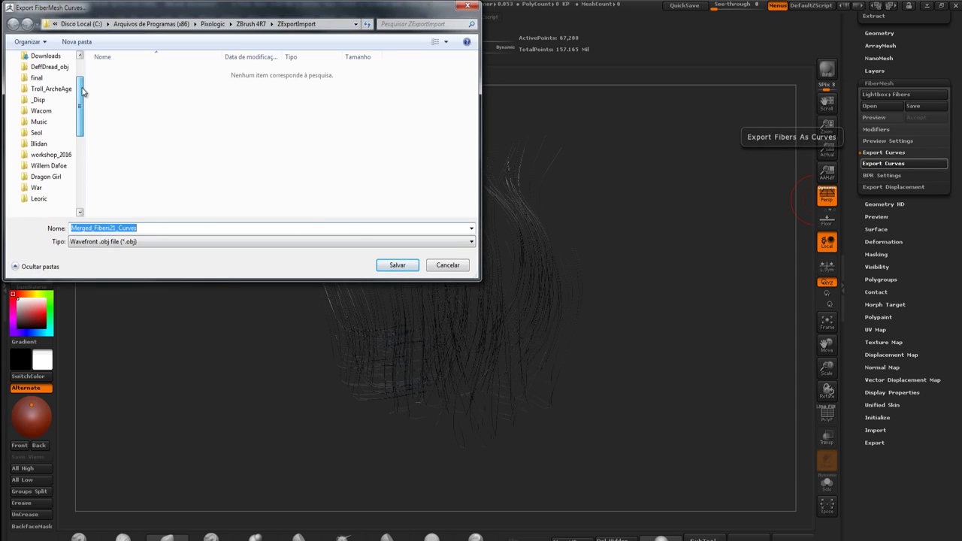
left_click(51, 142)
double_click(116, 93)
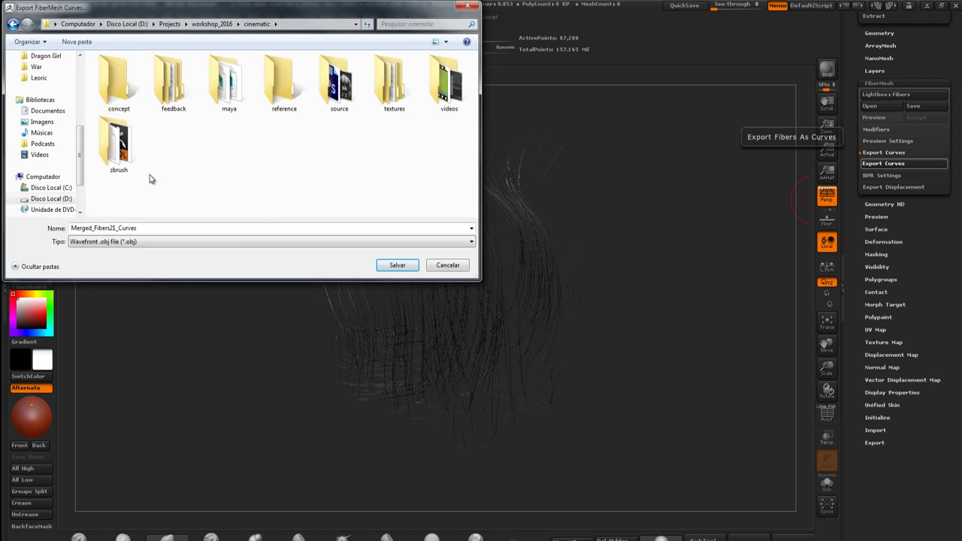
double_click(119, 150)
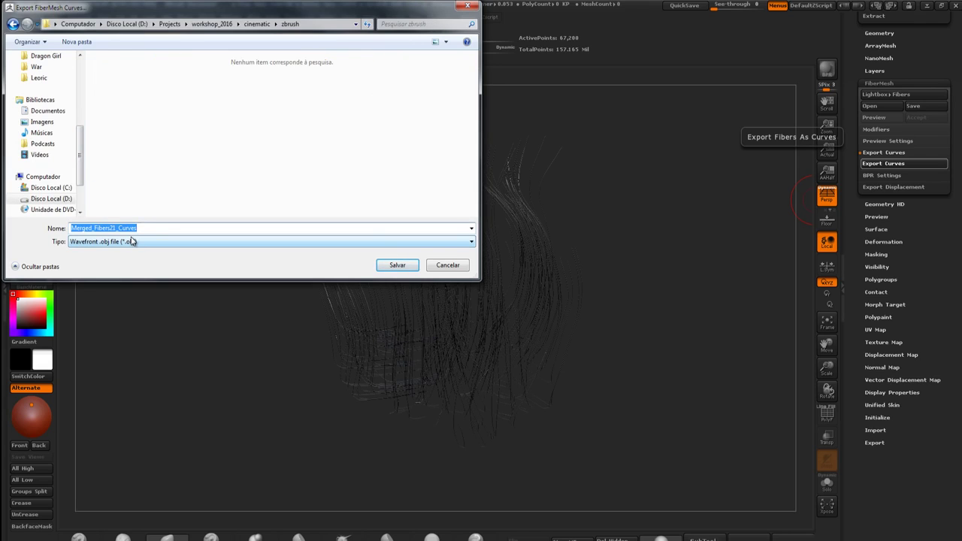
Name the curve export fibermesh, choose the Maya Ascii Format (*.ma), and save it
type("fibermesh")
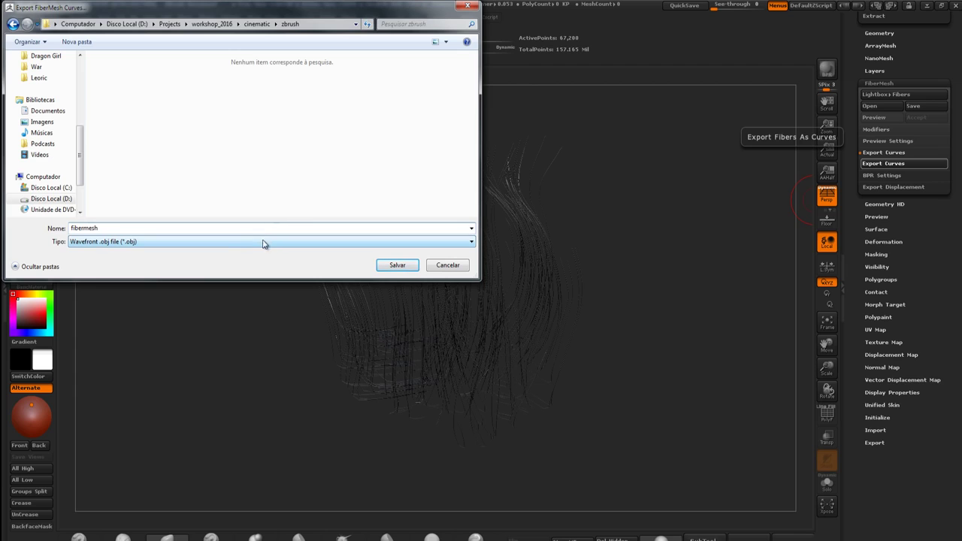
left_click(148, 243)
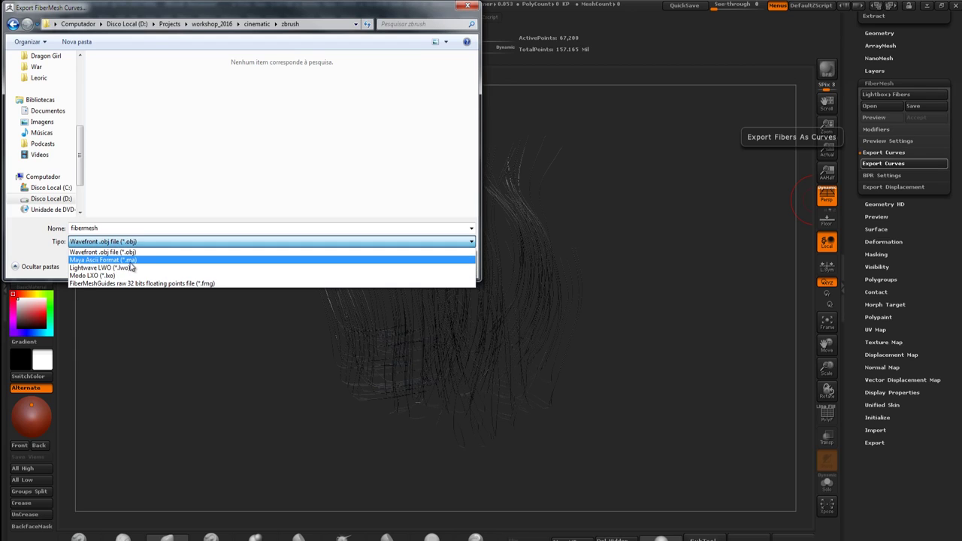
left_click(133, 261)
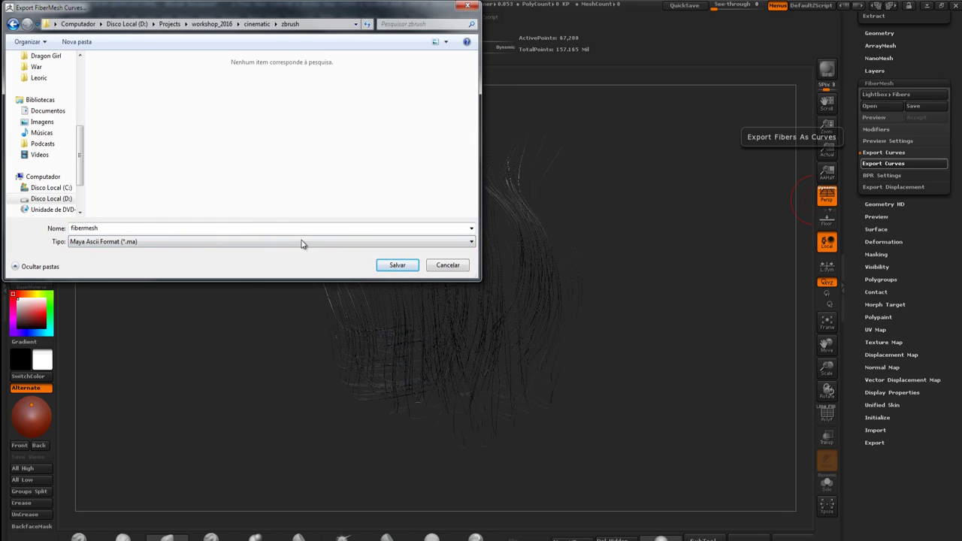
left_click(387, 267)
Switch to Maya and create a new scene, discarding the changes to the open DragonElf_bakes scene
key("super")
key("super")
left_click(237, 462)
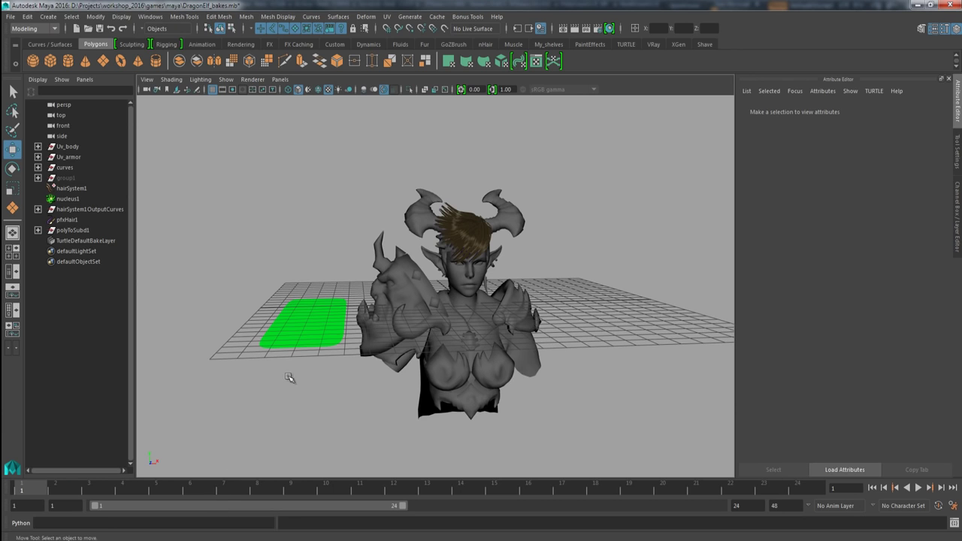
left_click(11, 16)
left_click(32, 39)
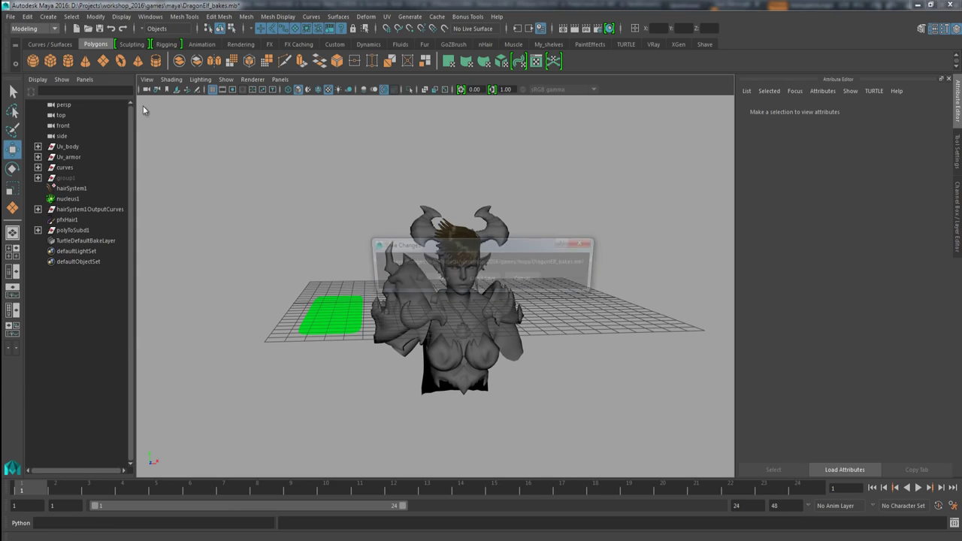
left_click(483, 281)
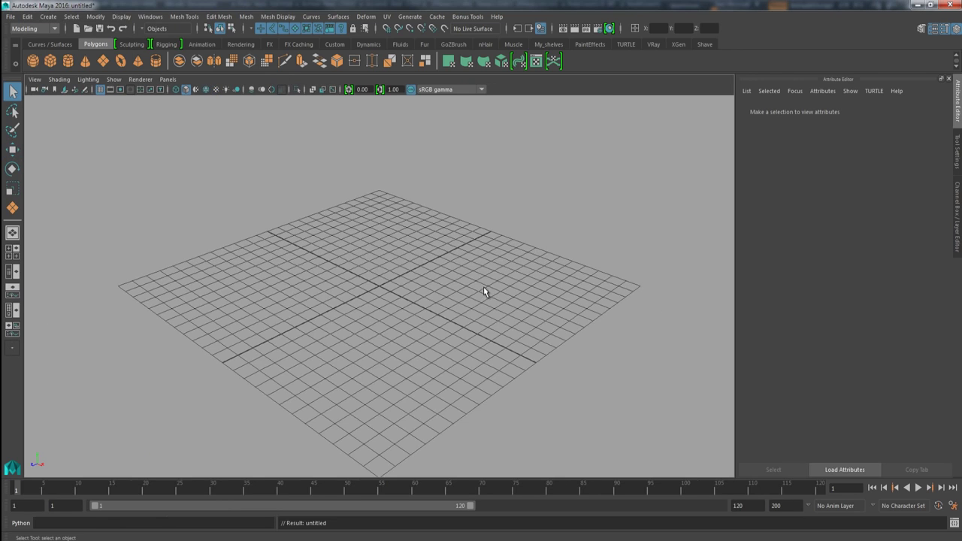
Import fibermesh.ma from the cinematic\zbrush folder into the empty scene
left_click(10, 16)
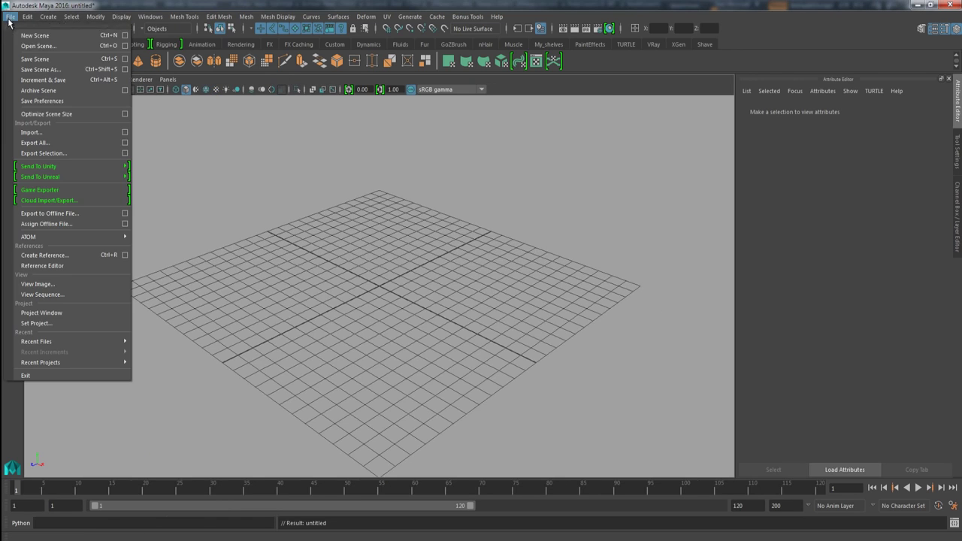
left_click(38, 134)
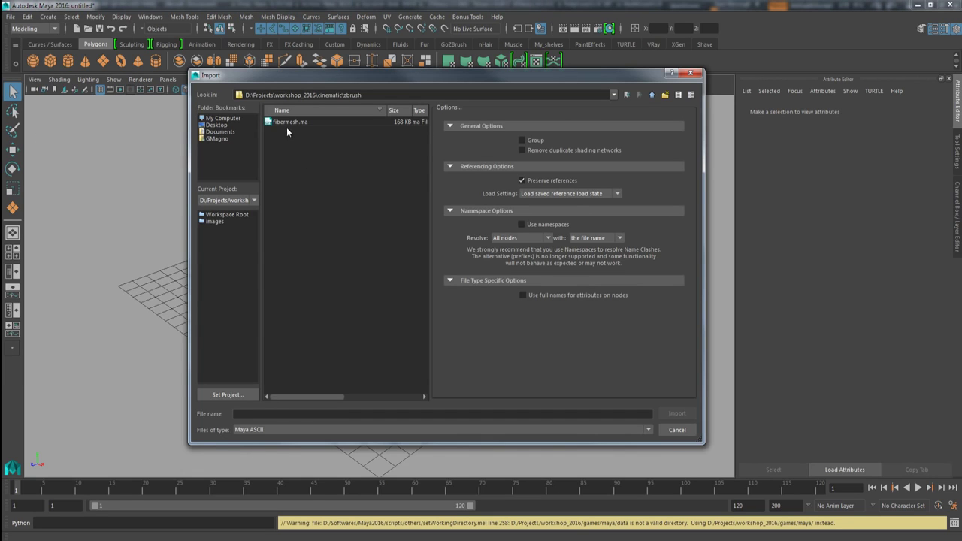
left_click(286, 124)
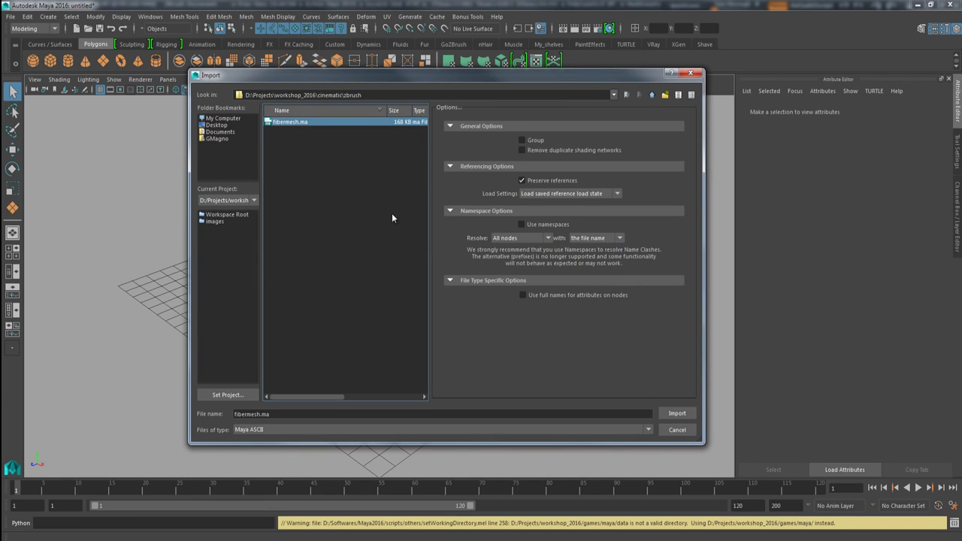
left_click(673, 416)
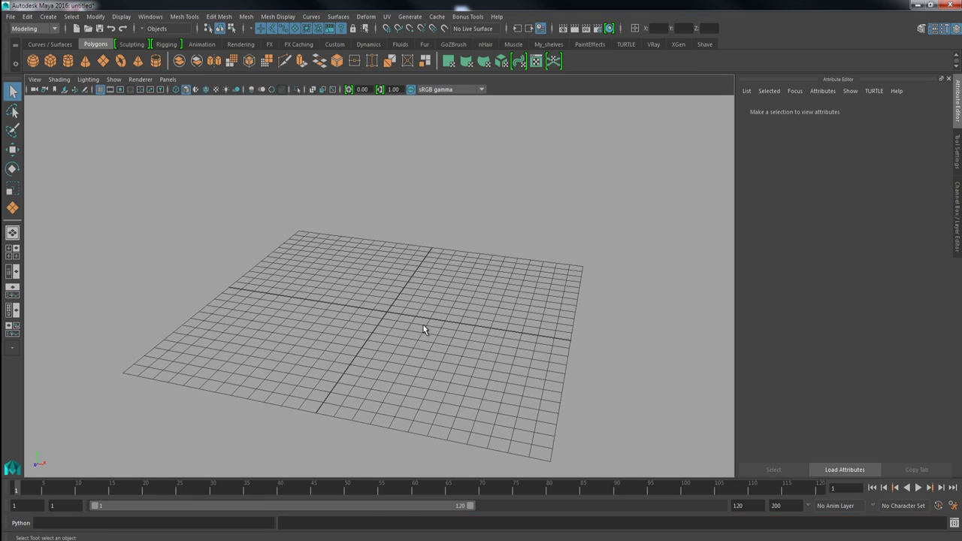
Show the Outliner, expand the fibermesh_fibermesh group, and inspect its individual curves, including fibermesh_Fiber9
left_click(12, 272)
left_click(38, 146)
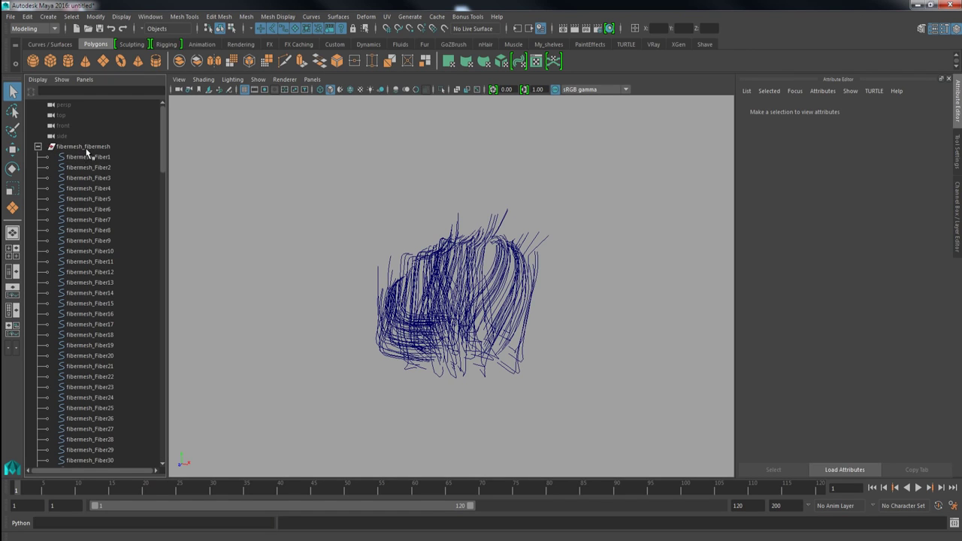
left_click(89, 240)
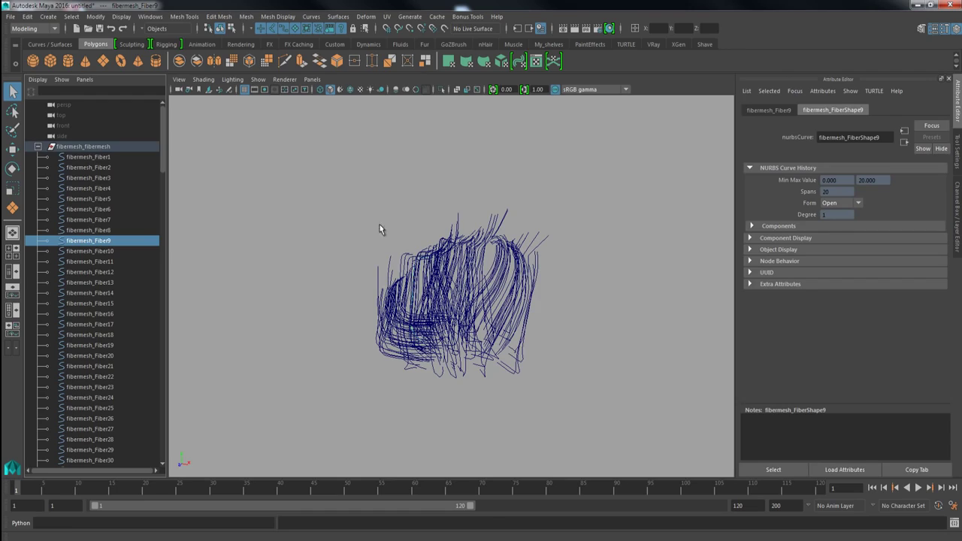
left_click_drag(342, 247, 454, 244, "alt")
left_click(536, 224)
left_click_drag(540, 227, 477, 256, "alt")
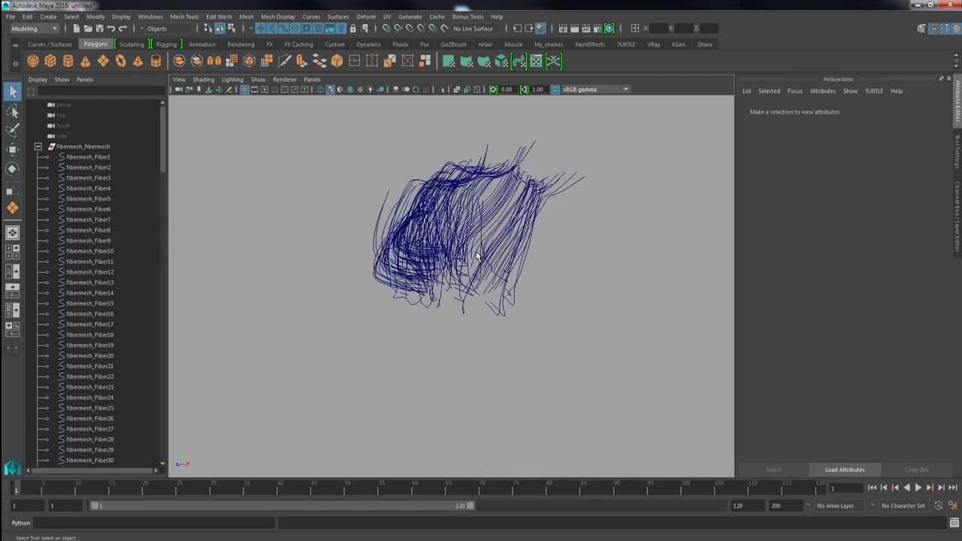
Collapse the fibermesh_fibermesh group and select all the imported hair curves in the viewport
right_click_drag(400, 217, 411, 205)
left_click_drag(374, 232, 546, 213, "alt")
left_click_drag(526, 233, 487, 256, "alt")
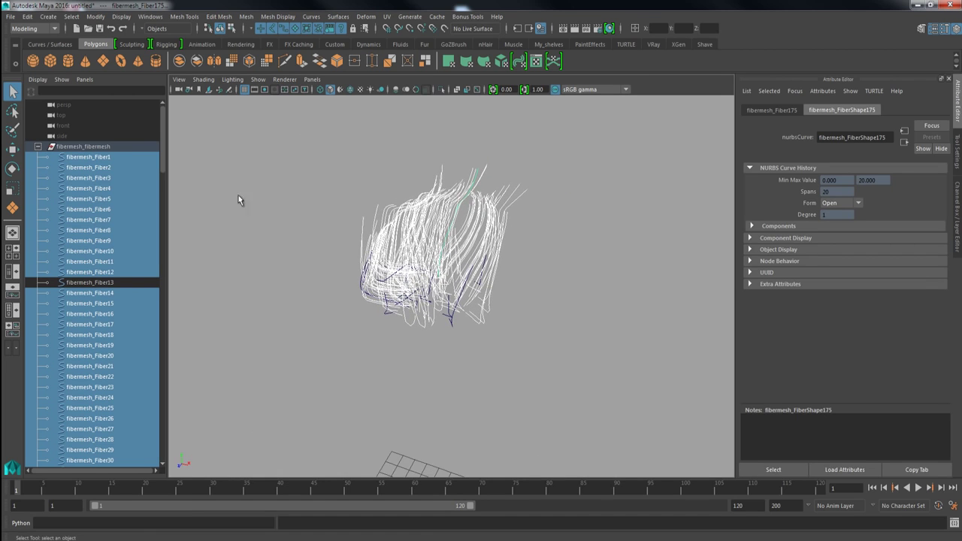
left_click(37, 147)
left_click(307, 213)
left_click_drag(303, 208, 533, 340)
left_click_drag(468, 297, 487, 301, "alt")
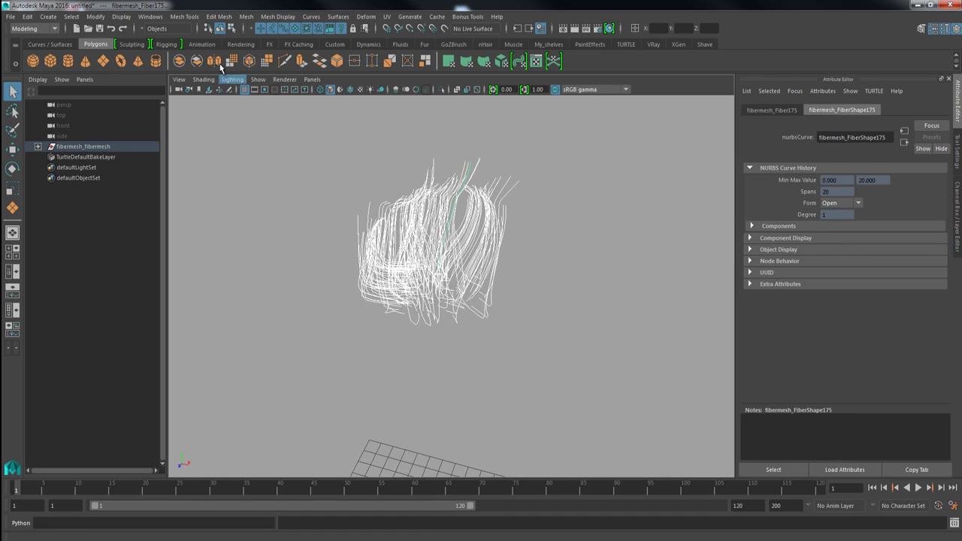
Switch to the FX menu set and make the selected fibermesh curves dynamic with nHair
left_click(33, 28)
left_click(23, 71)
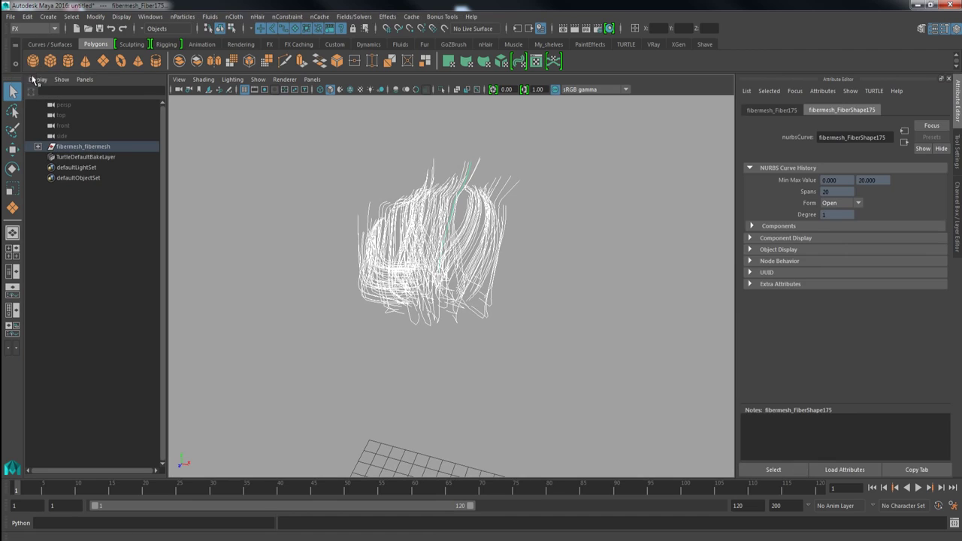
left_click(257, 17)
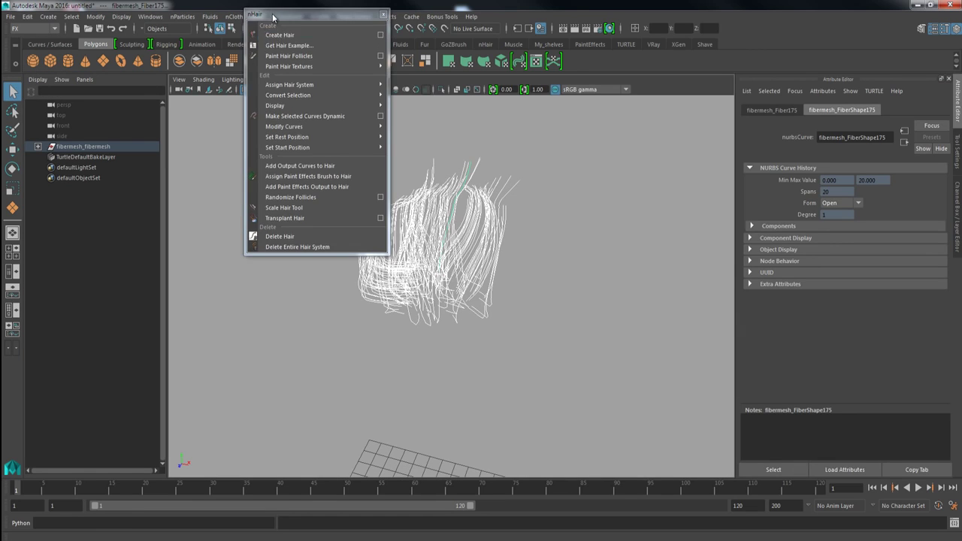
left_click(266, 34)
left_click_drag(578, 106, 670, 105)
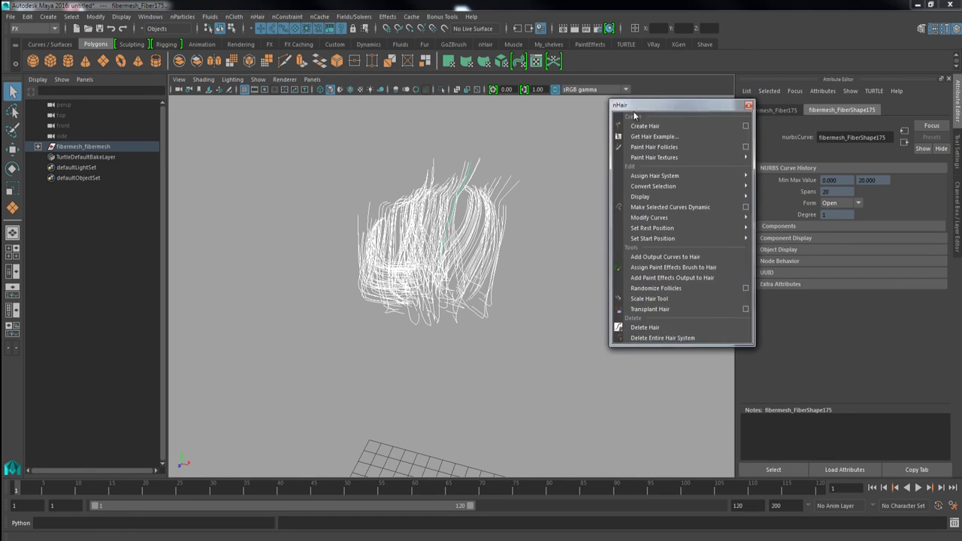
left_click(699, 209)
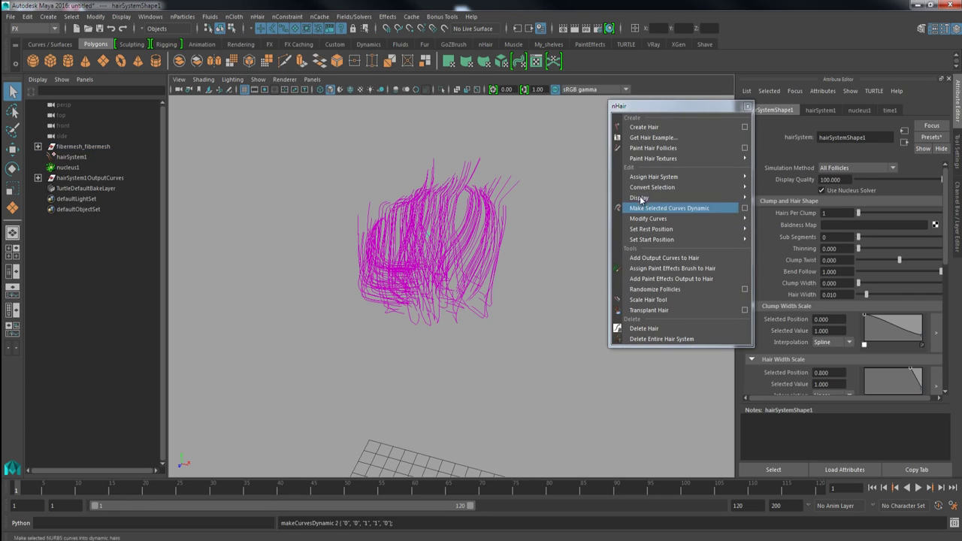
Assign a Paint Effects brush to hairSystem1 and close the floating nHair command list
left_click(73, 157)
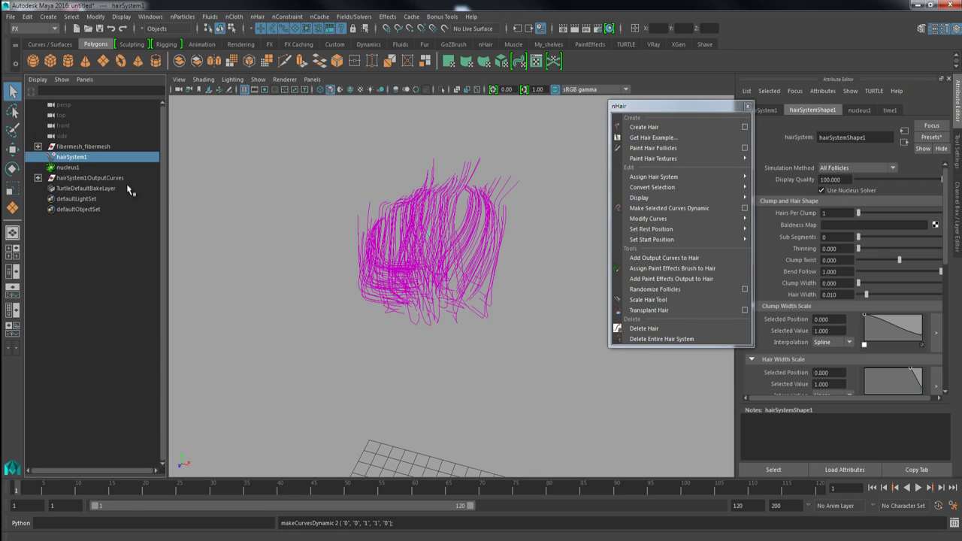
left_click(682, 270)
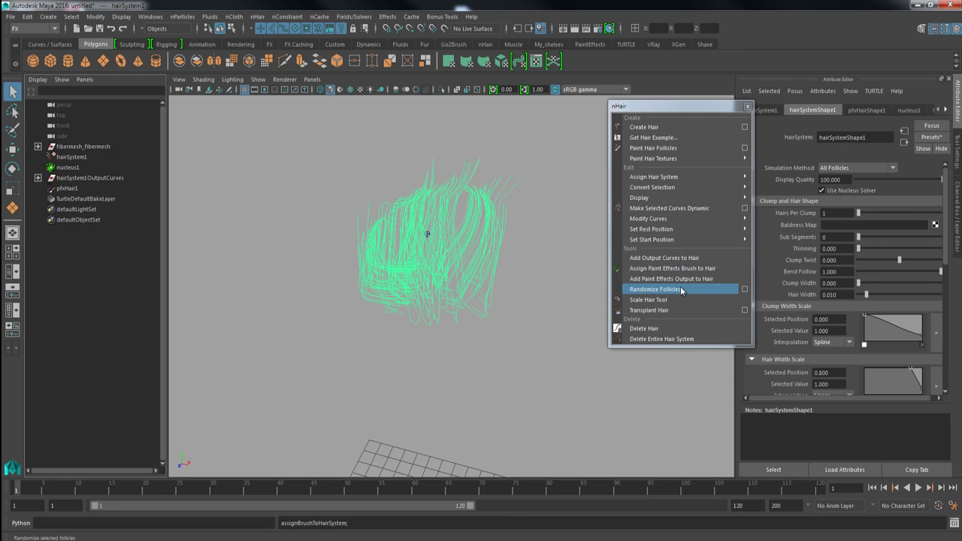
left_click(748, 106)
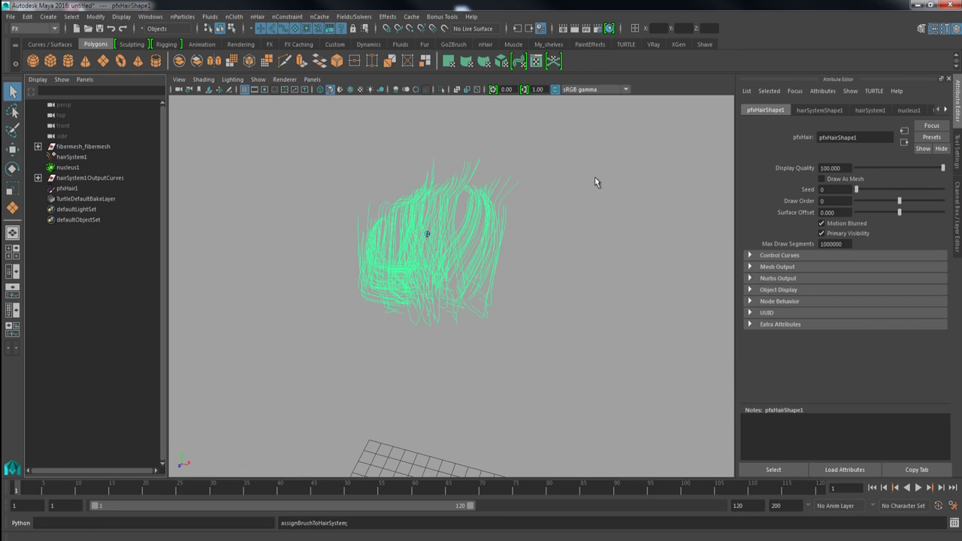
Set hairSystemShape1's Hairs Per Clump to 26, Clump Width to about 0.313 and Sub Segments to 3
left_click(817, 111)
left_click_drag(860, 216, 881, 221)
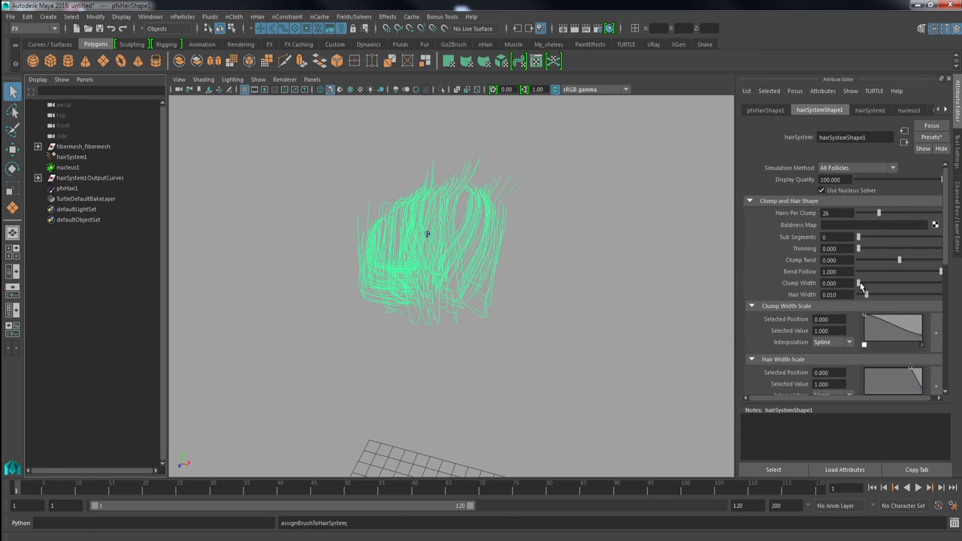
left_click_drag(861, 289, 883, 289)
left_click_drag(858, 239, 883, 241)
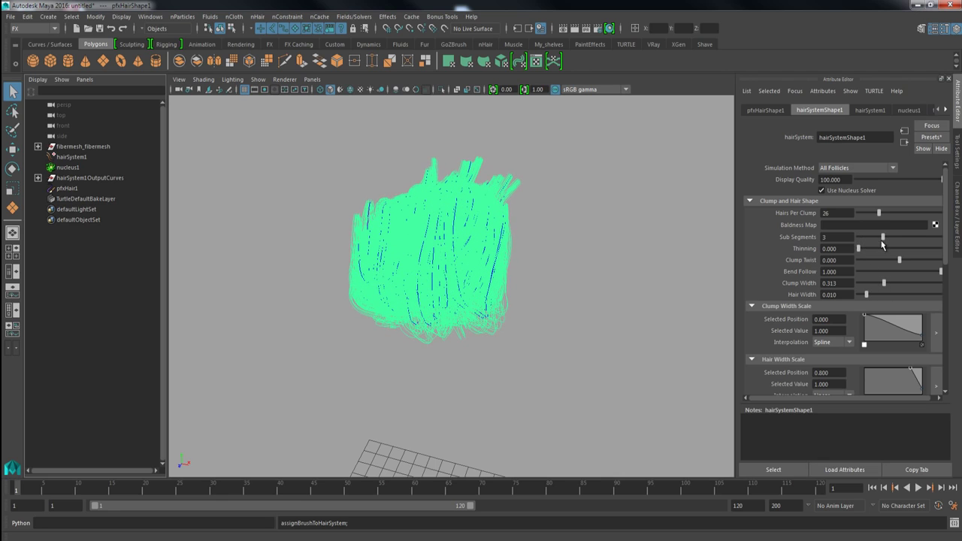
Refine hairSystem1 with Thinning about 0.307, Clump Width about 0.221 and slightly fewer Hairs Per Clump, then clear the selection
left_click(74, 158)
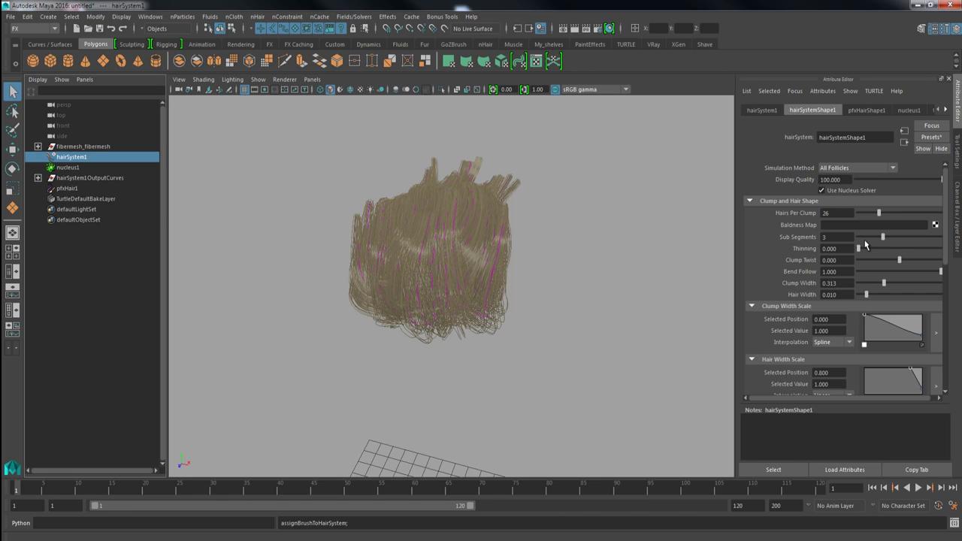
left_click_drag(858, 250, 884, 251)
left_click_drag(604, 281, 680, 293, "alt")
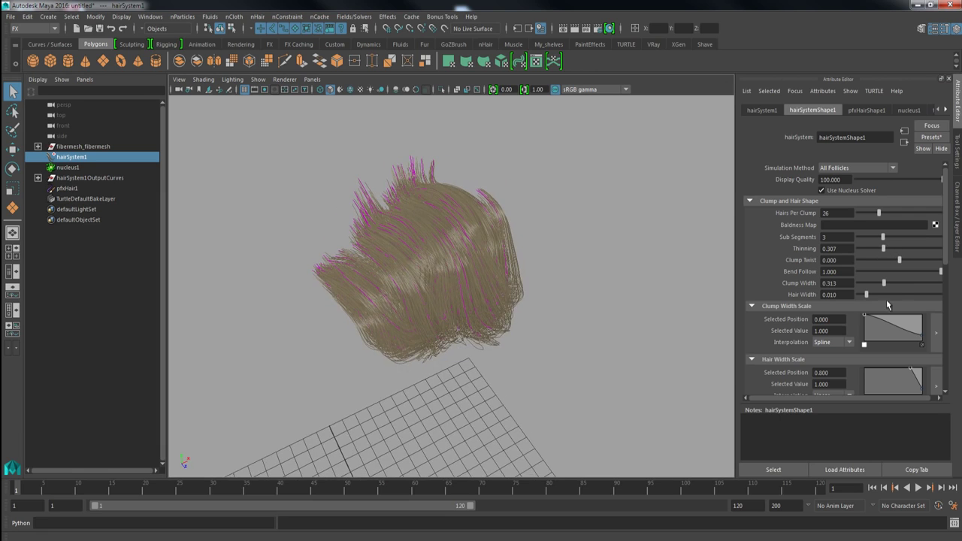
left_click_drag(884, 283, 876, 284)
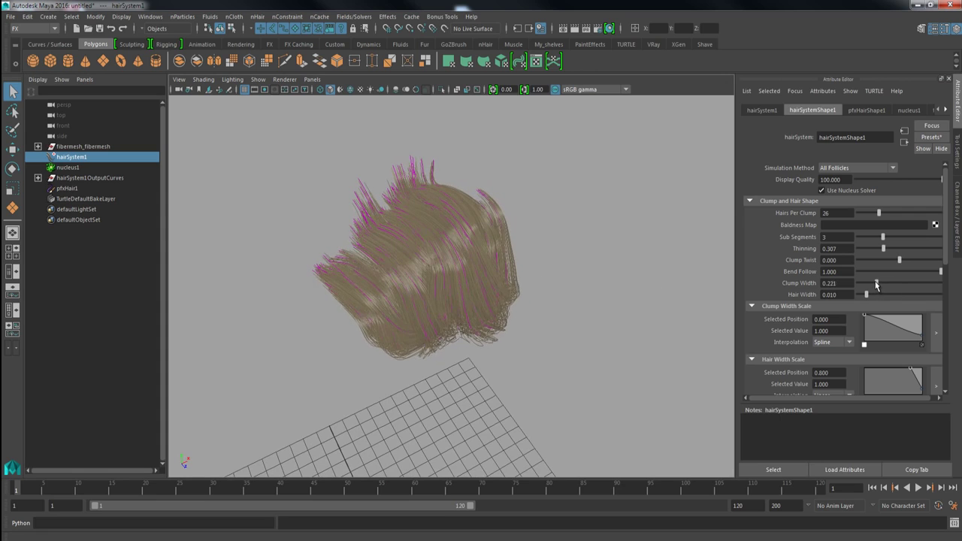
mouse_move(878, 213)
left_mouse_down()
mouse_move(891, 214)
mouse_move(873, 214)
left_mouse_up()
left_click_drag(607, 282, 489, 301, "alt")
left_click(575, 272)
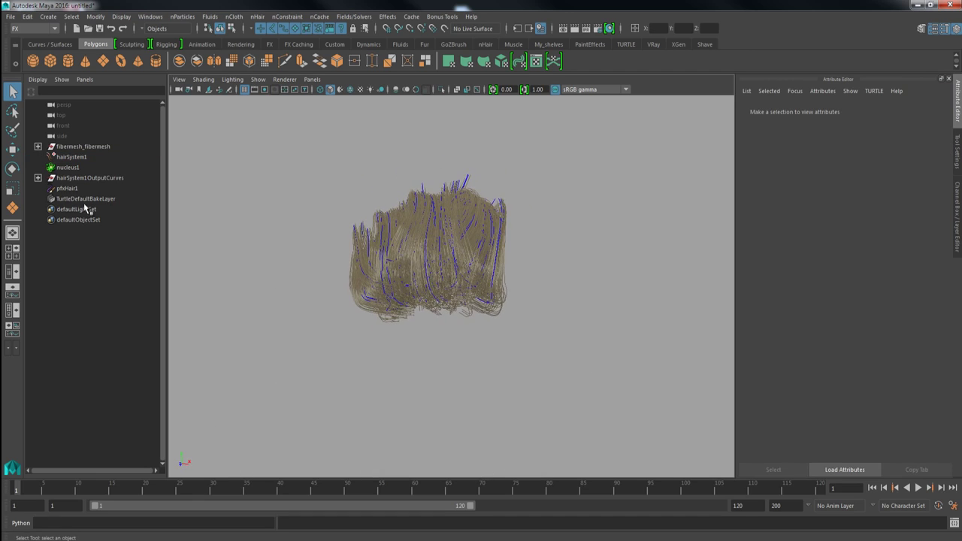
Duplicate the hairSystem1OutputCurves group after checking the contents of the curve groups
left_click(38, 146)
left_click(38, 147)
left_click(37, 179)
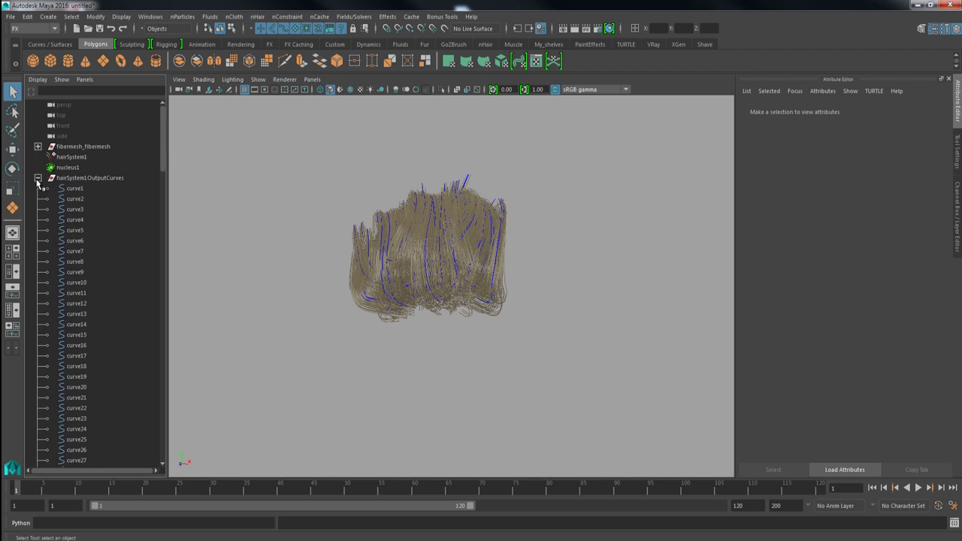
left_click(38, 178)
left_click(37, 178)
left_click(37, 178)
left_click(64, 180)
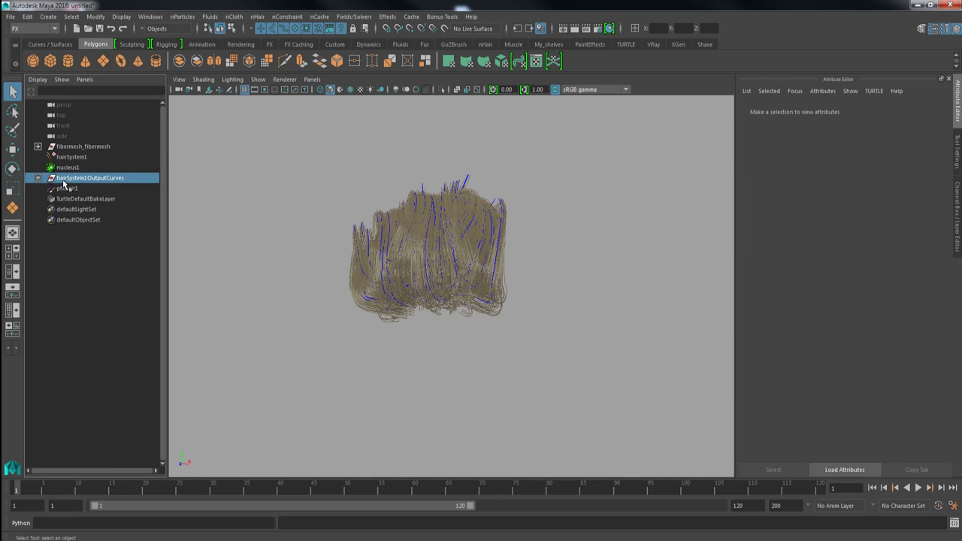
key("ctrl+d")
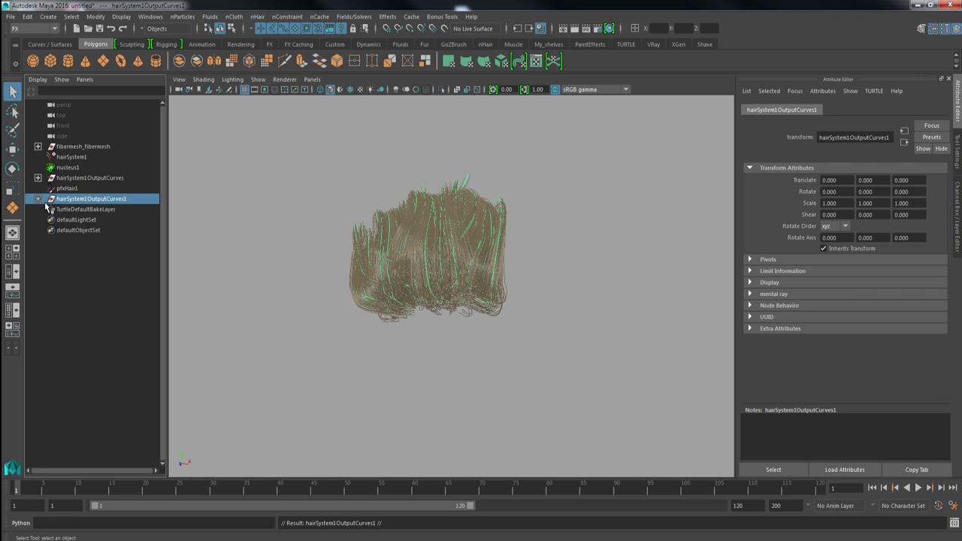
Expand the duplicated output curves group and rename it curves02
left_click(38, 199)
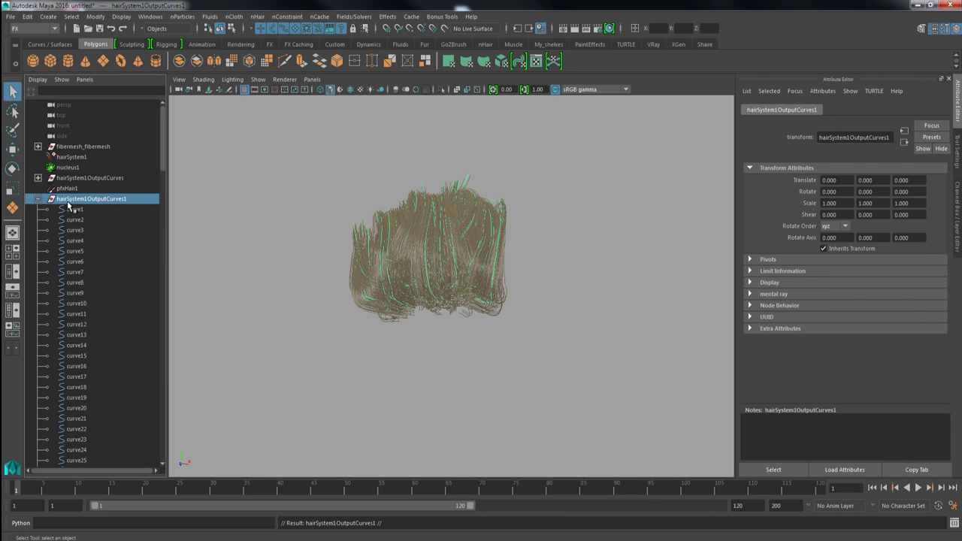
double_click(67, 199)
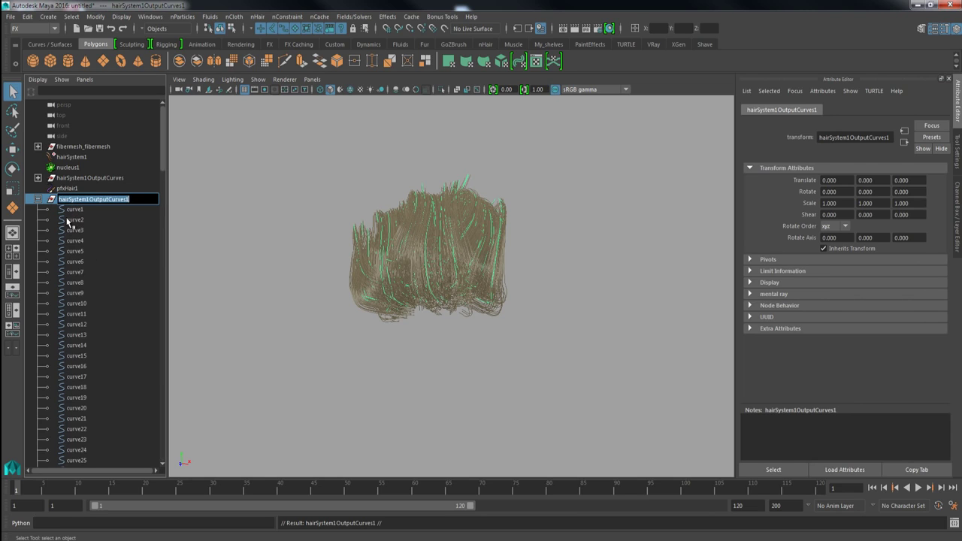
type("curves02")
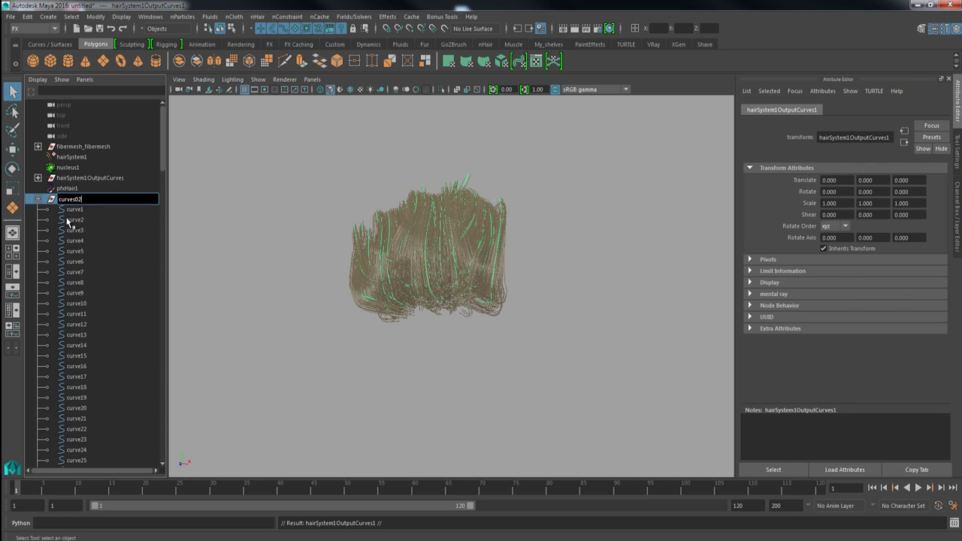
key("Return")
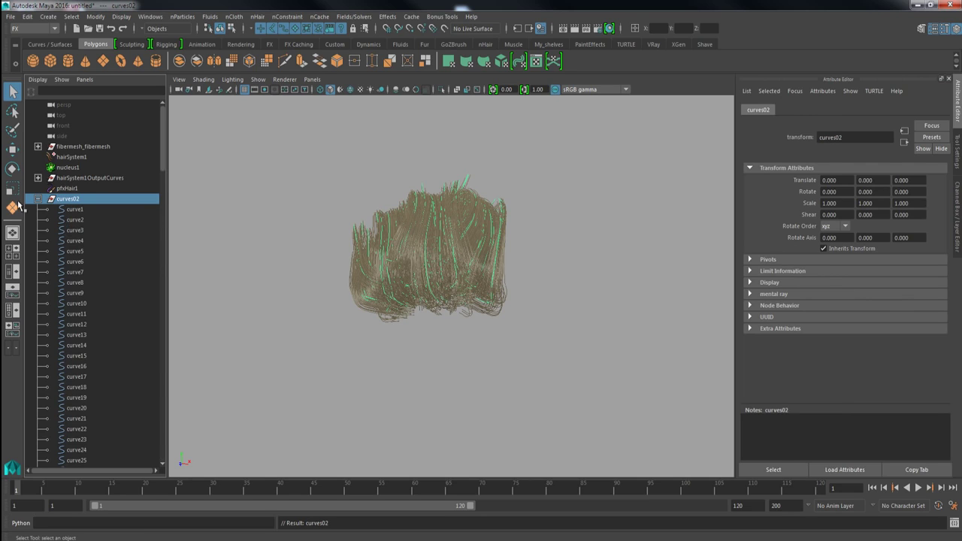
Select curve1 through curve175 in the curves02 group and add the hierarchy prefix h2 to their names
left_click(72, 210)
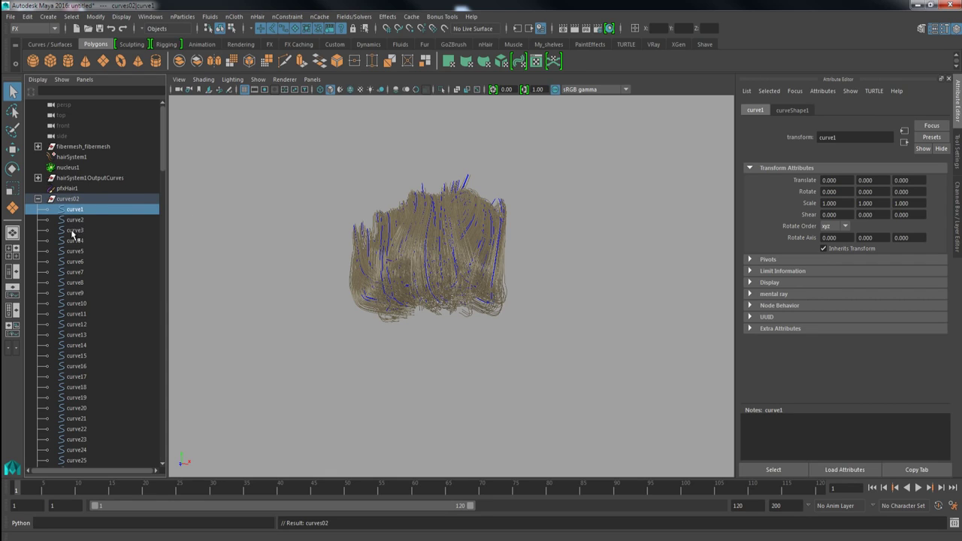
left_click(38, 146)
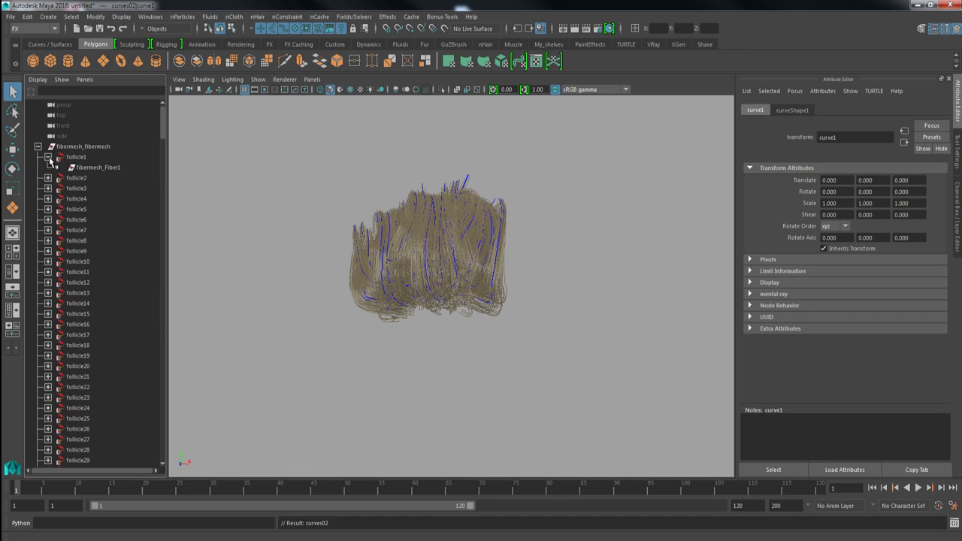
left_click(38, 146)
left_click(37, 178)
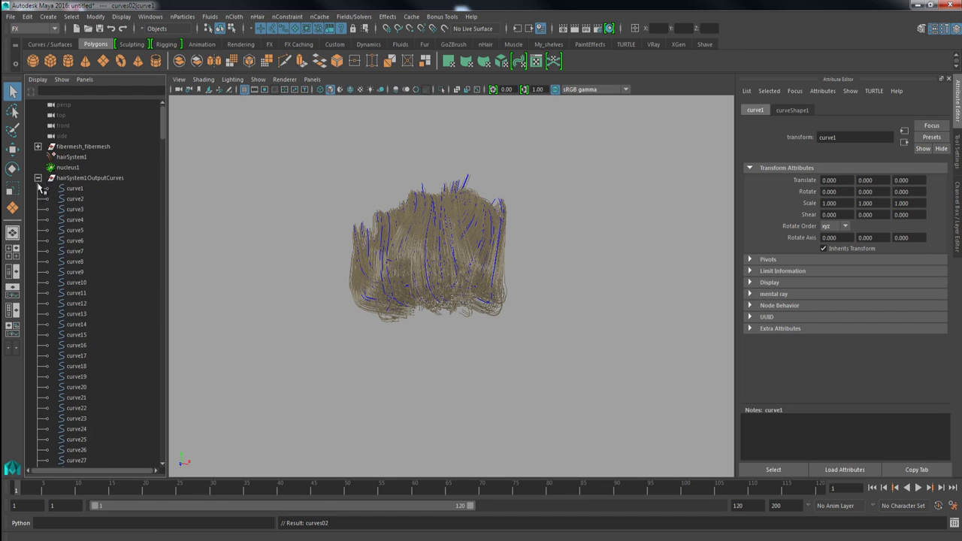
left_click(38, 178)
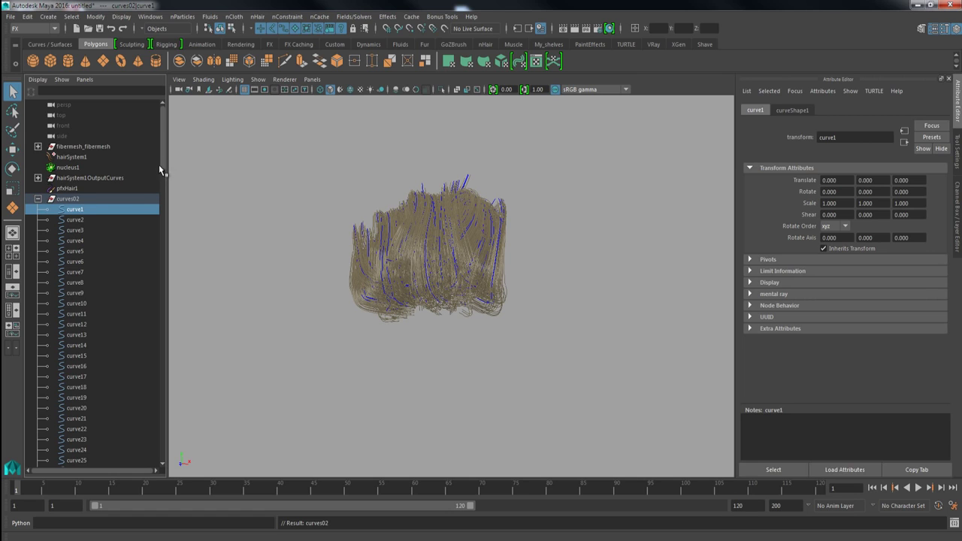
left_click_drag(163, 153, 165, 451)
left_click(79, 429, "shift")
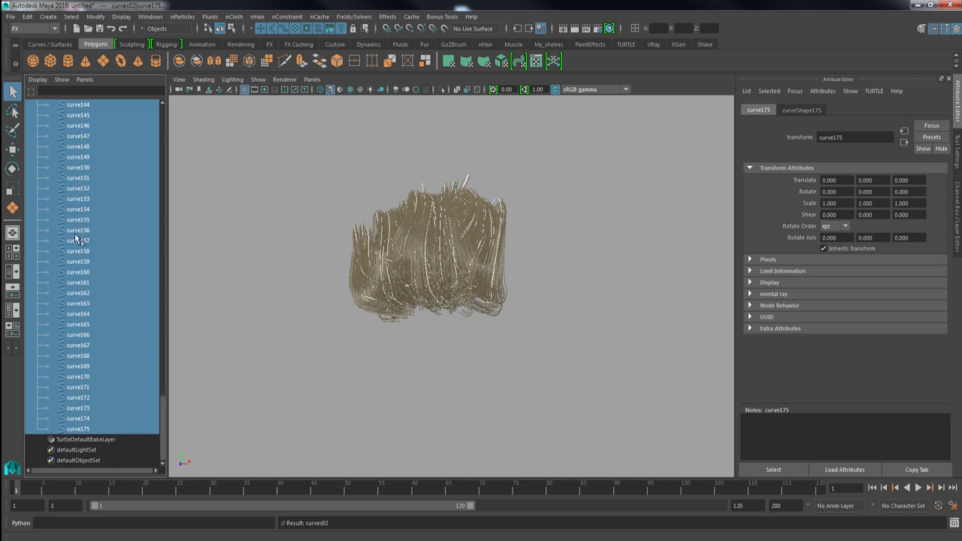
left_click(96, 16)
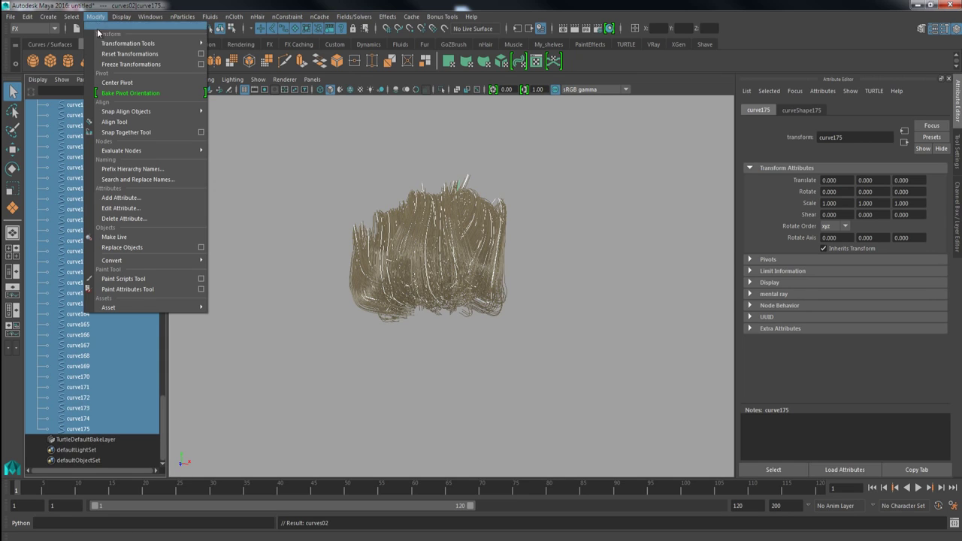
left_click(139, 170)
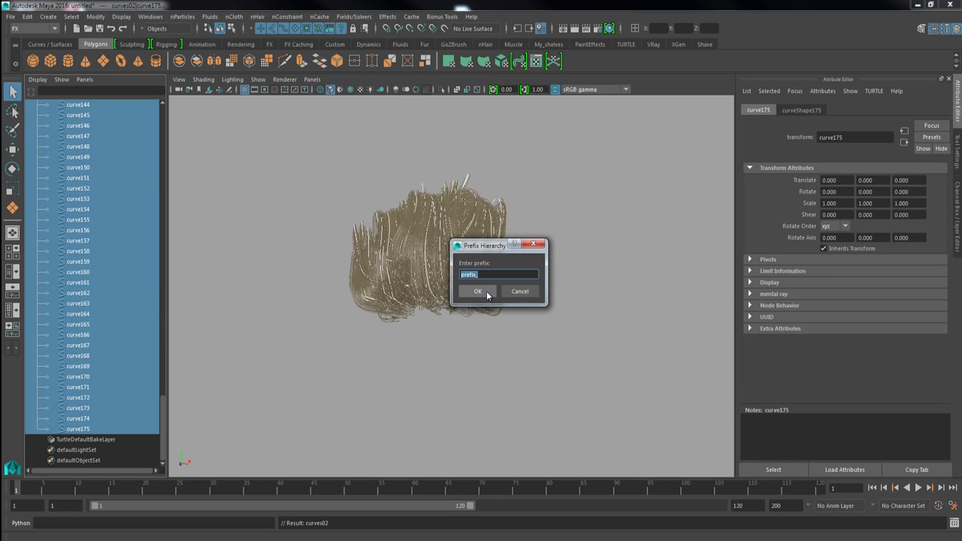
type("h")
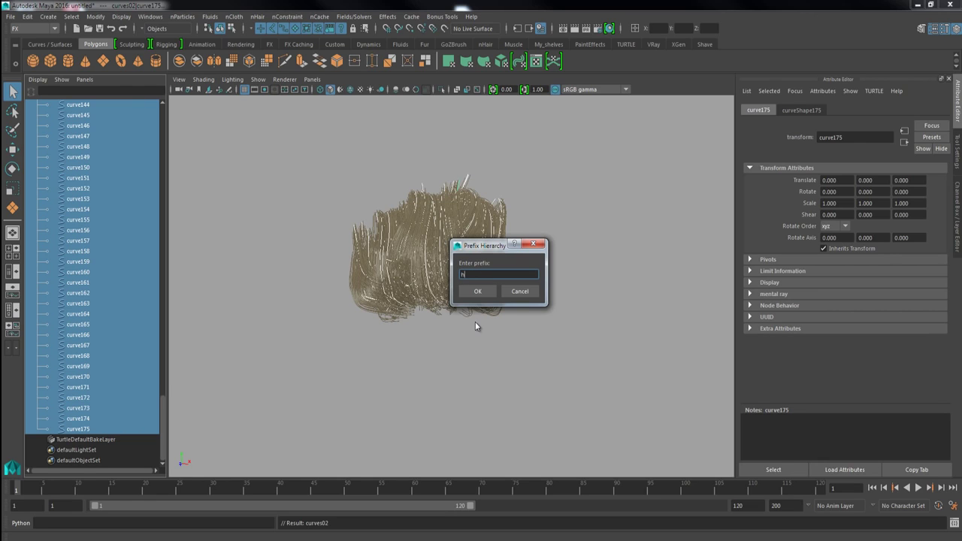
type("2")
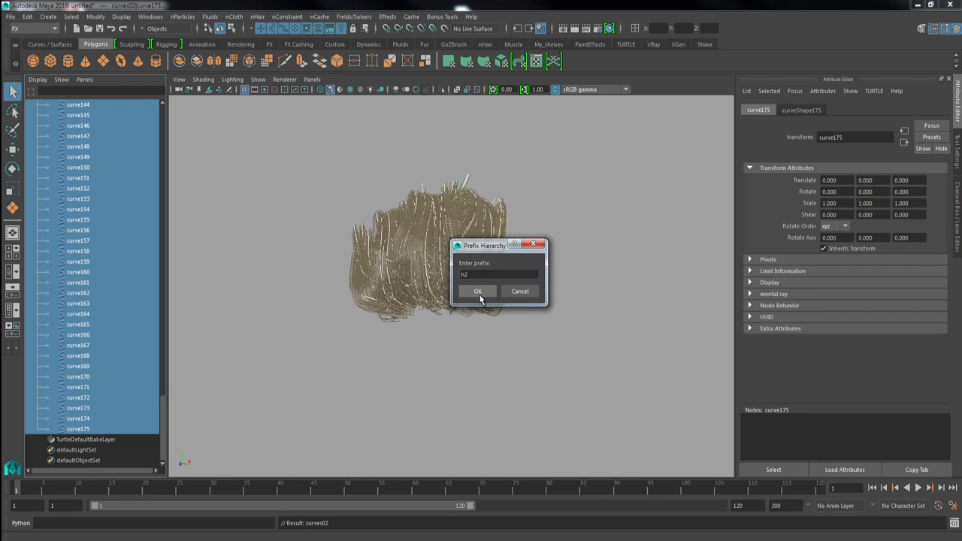
left_click(478, 291)
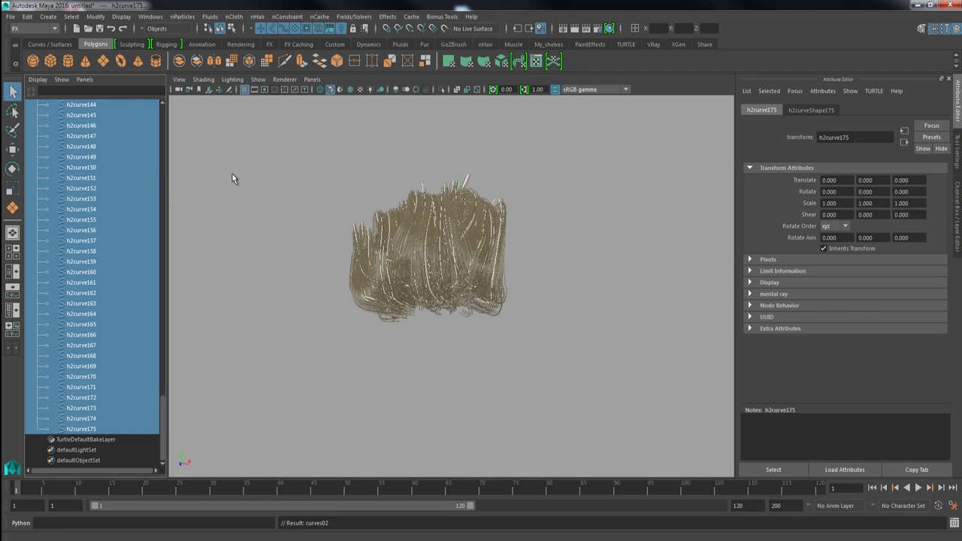
Make the selected h2-prefixed curves dynamic to create a second nHair system
left_click(257, 17)
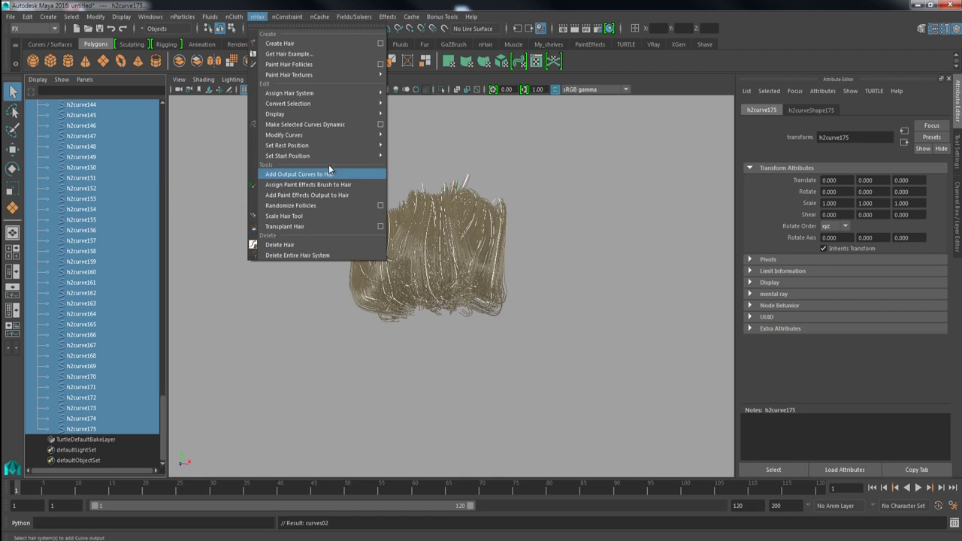
mouse_move(334, 136)
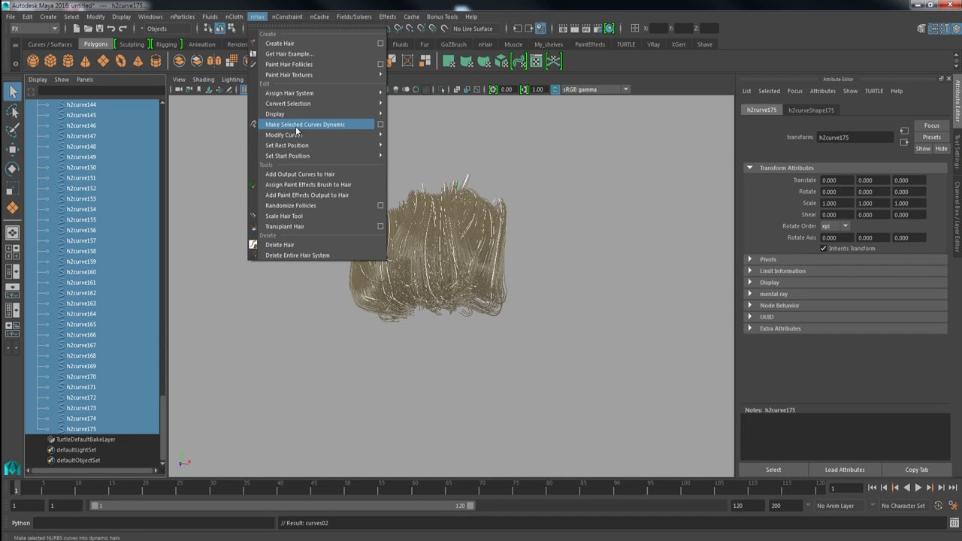
left_click(311, 124)
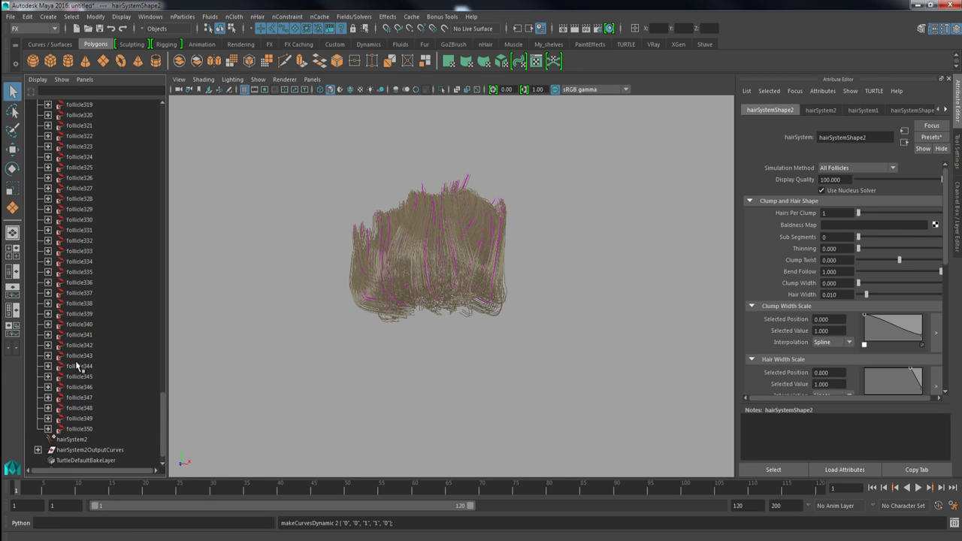
Assign a Paint Effects brush to hairSystem2 so it generates hair
left_click(79, 441)
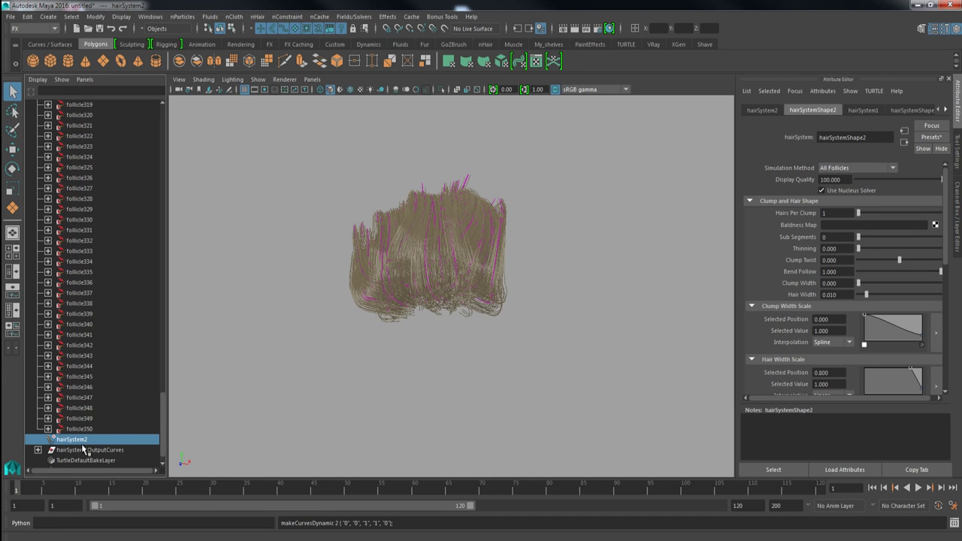
left_click(257, 16)
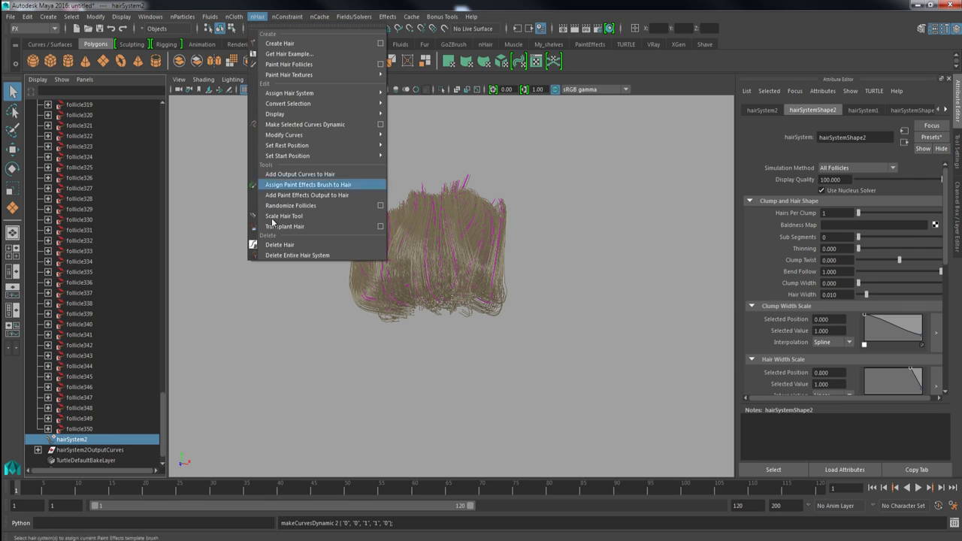
left_click(304, 185)
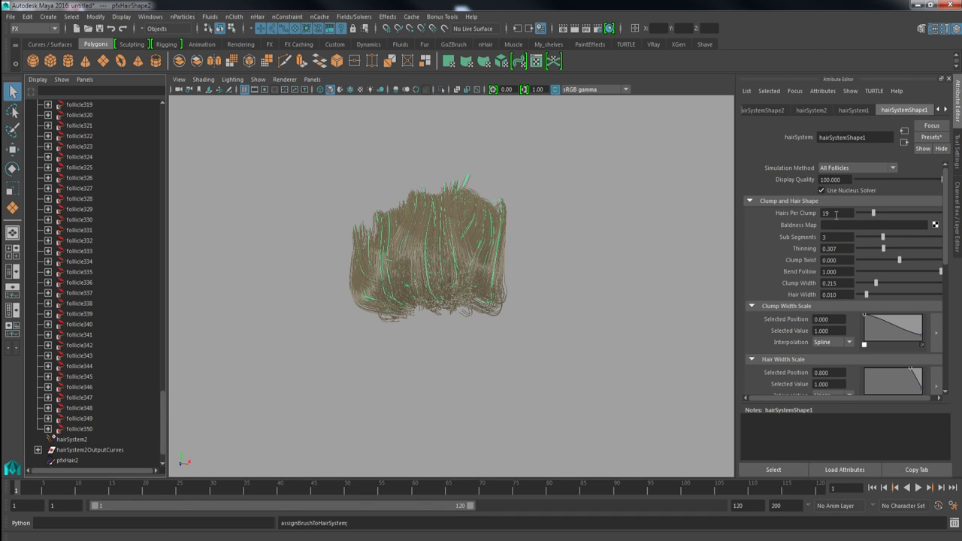
Set hairSystemShape2's clump width to about 0.436, raise the tip of its clump width scale to 0.860 and reduce the hairs per clump
left_click(774, 111)
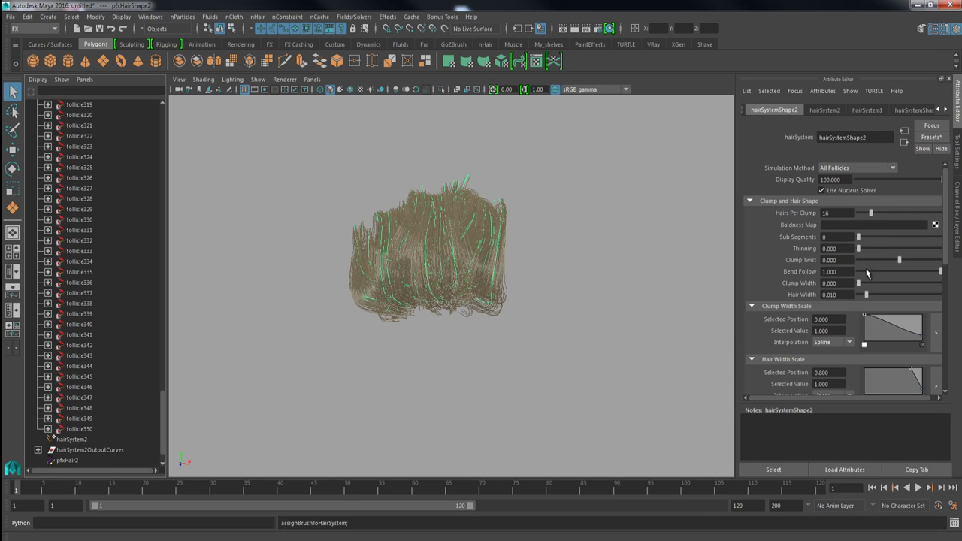
left_click_drag(869, 283, 894, 284)
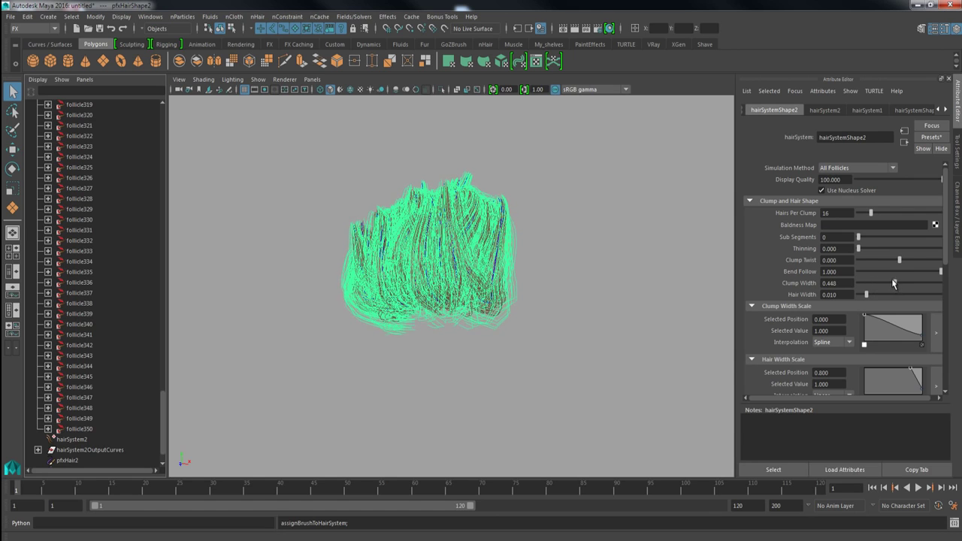
left_click_drag(922, 339, 923, 322)
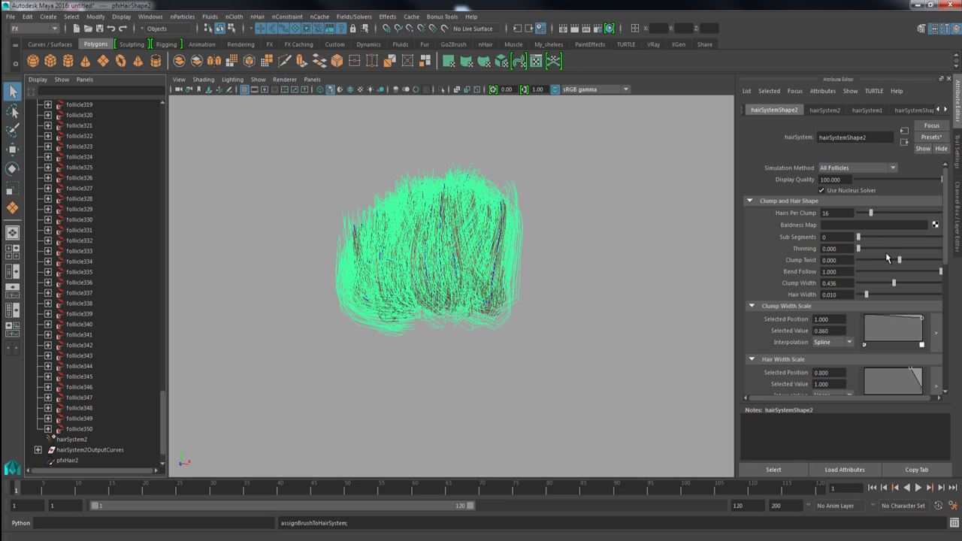
left_click_drag(871, 216, 865, 218)
left_click(648, 290)
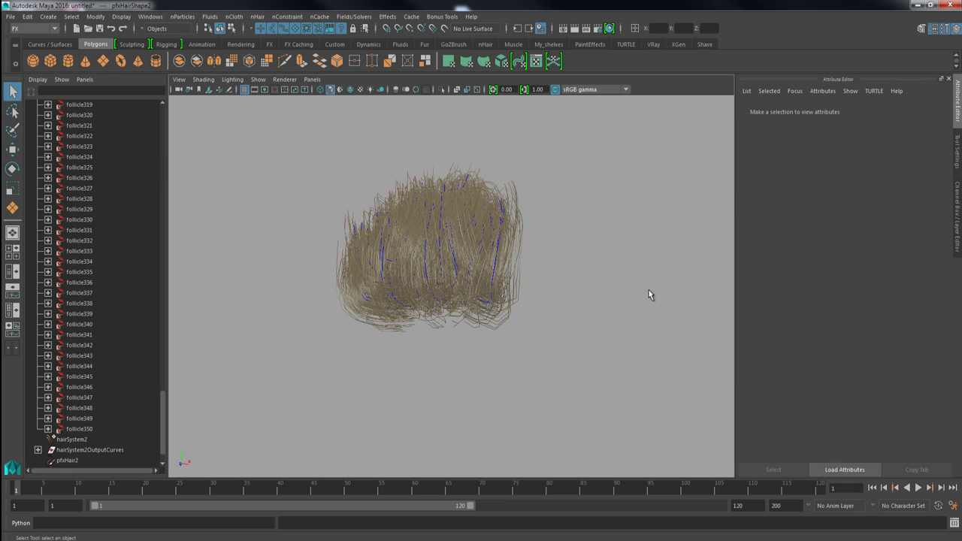
Reduce hairSystem2 to only a few hairs per clump and set the clump curl at position 0 to 0.540
left_click(75, 440)
left_click_drag(862, 216, 858, 217)
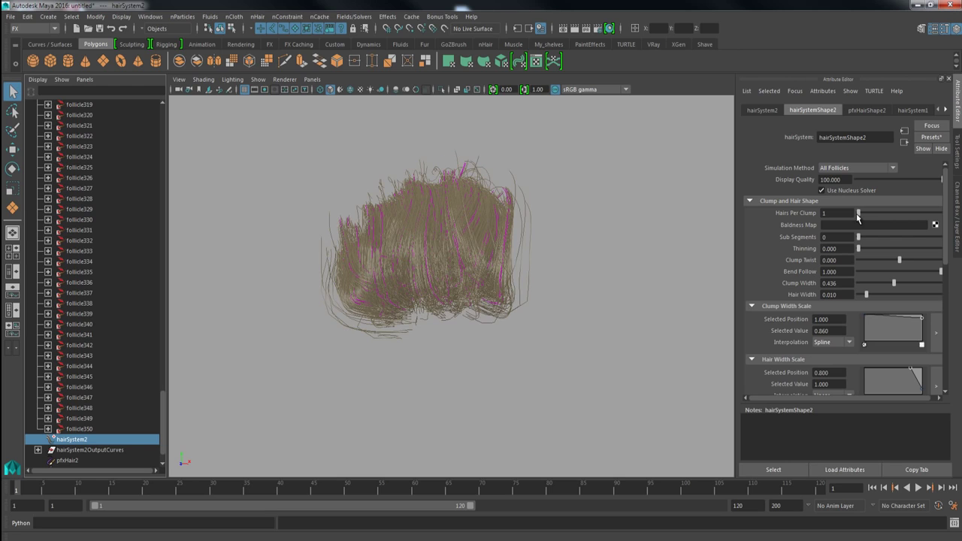
mouse_move(905, 180)
left_mouse_down()
mouse_move(818, 189)
mouse_move(903, 185)
left_mouse_up()
left_click_drag(858, 213, 861, 214)
mouse_move(687, 272)
left_mouse_down("alt")
mouse_move(725, 274)
mouse_move(670, 274)
left_mouse_up("alt")
left_click_drag(946, 238, 944, 304)
left_click_drag(864, 271, 863, 272)
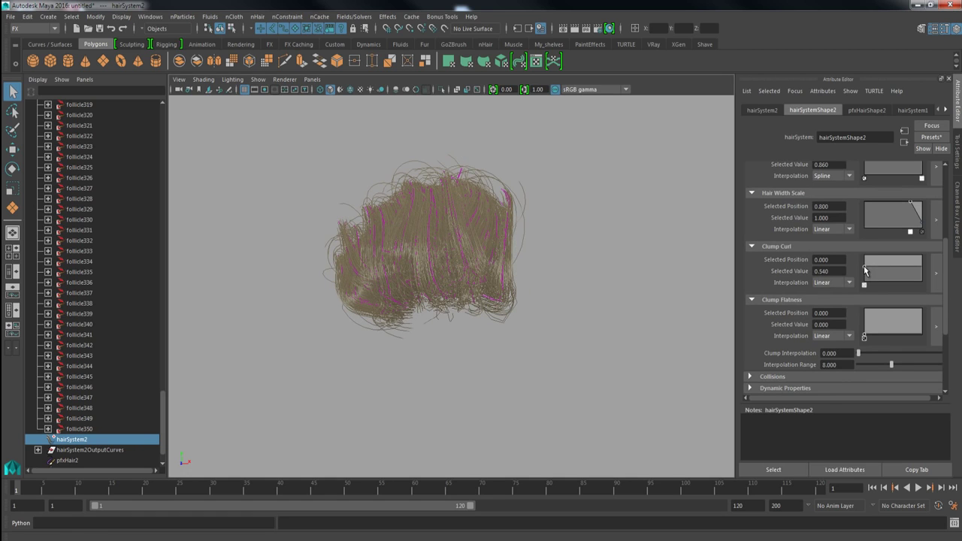
left_click_drag(710, 294, 668, 300, "alt")
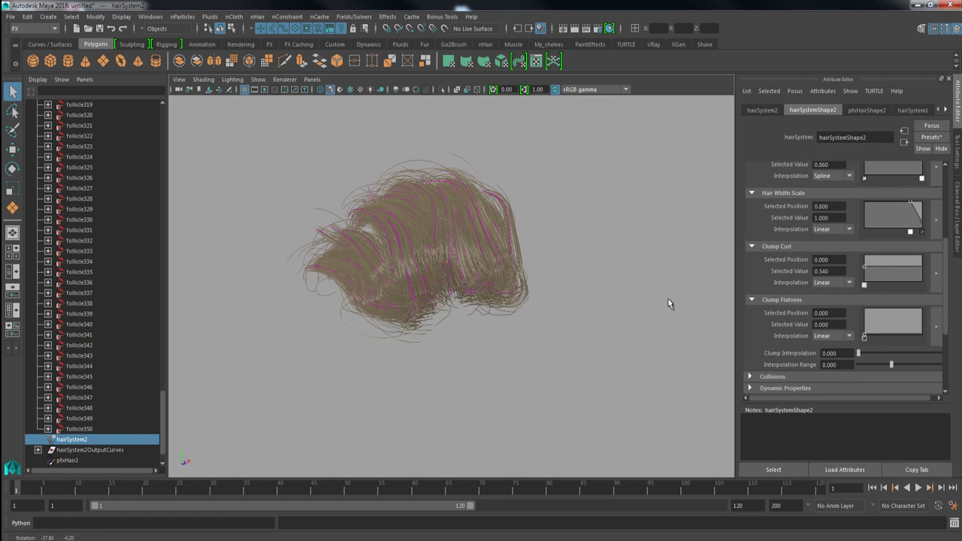
In hairSystem2's displacement settings, set Curl to about 0.454 and Noise to about 0.153, and raise the Curl Frequency
left_click_drag(945, 256, 945, 312)
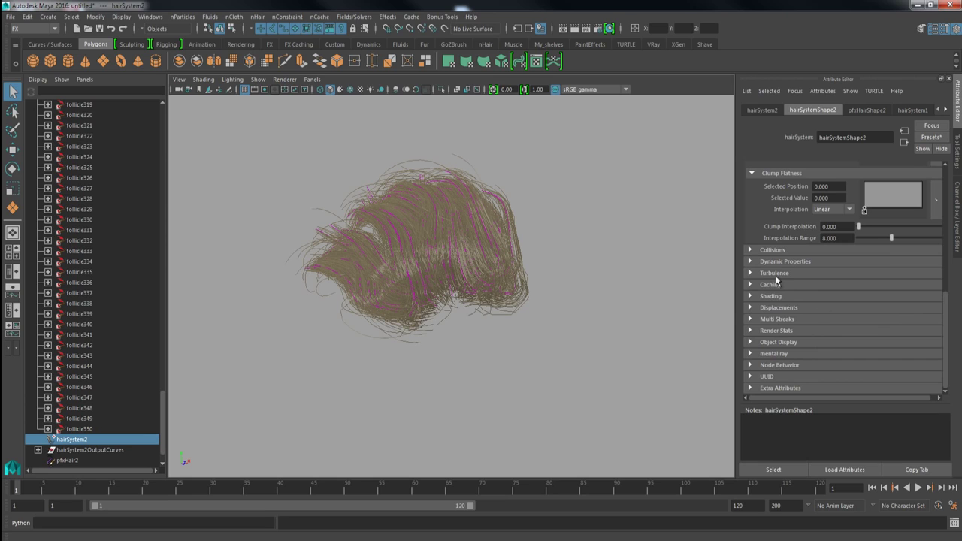
left_click(778, 308)
left_click_drag(858, 320, 873, 320)
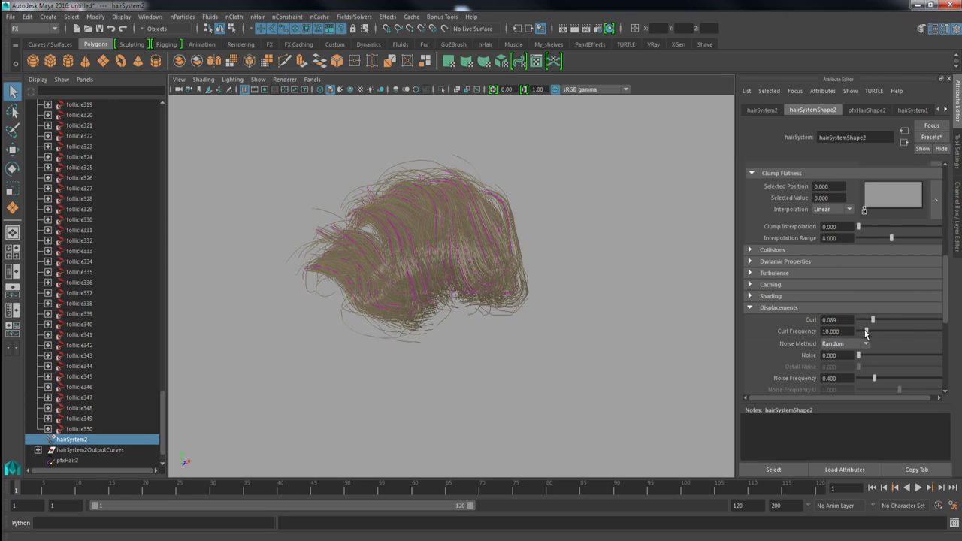
left_click_drag(859, 360, 882, 360)
left_click_drag(873, 320, 933, 323)
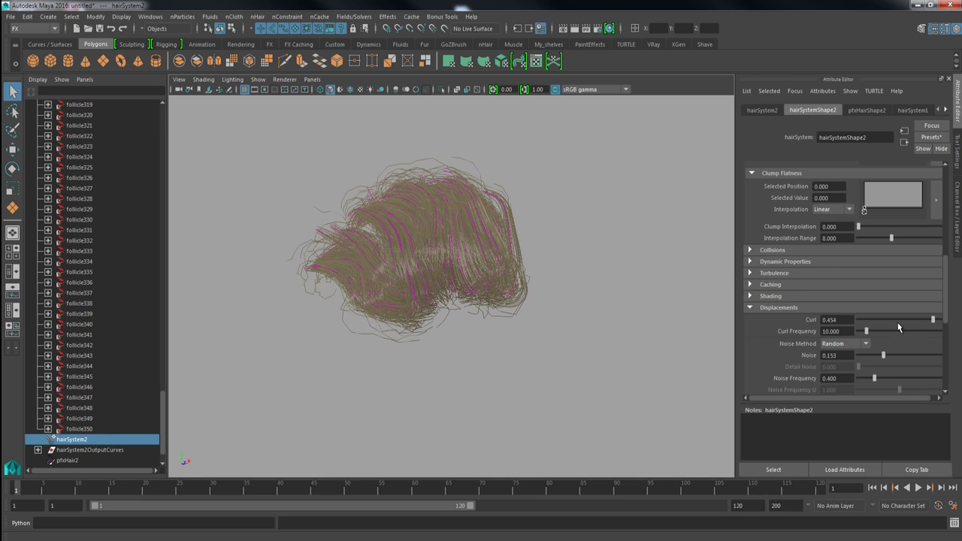
left_click_drag(866, 333, 887, 336)
left_click_drag(554, 309, 541, 280, "alt")
left_click(589, 272)
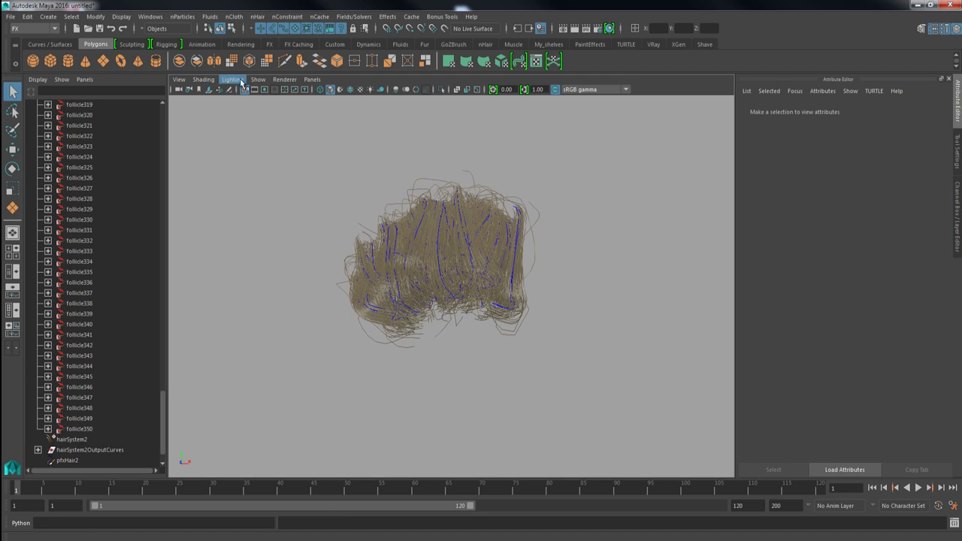
Hide the guide curves in the viewport, collapse the curves02 group and inspect the layered hair from several angles
left_click(257, 79)
left_click(276, 135)
left_click_drag(268, 196, 339, 265, "alt")
left_click_drag(164, 400, 164, 108)
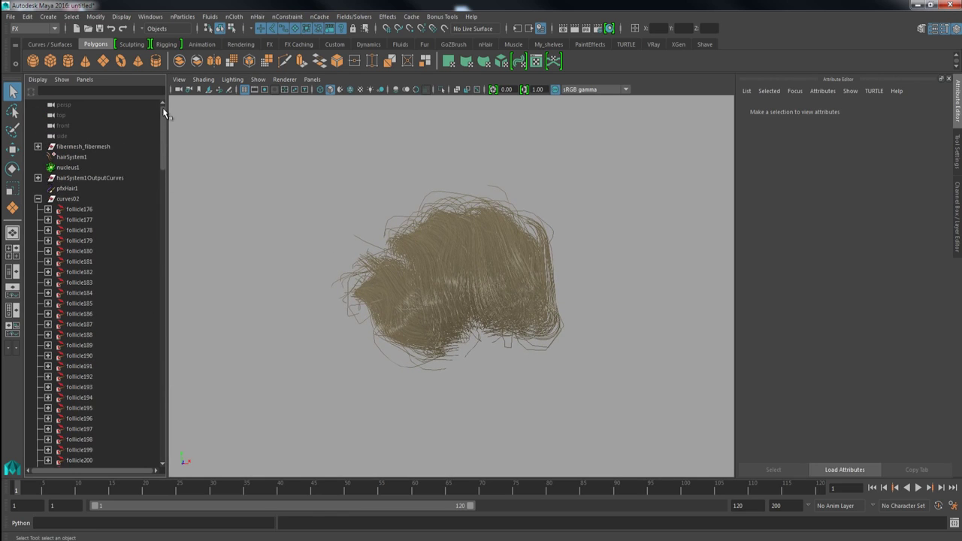
left_click(38, 199)
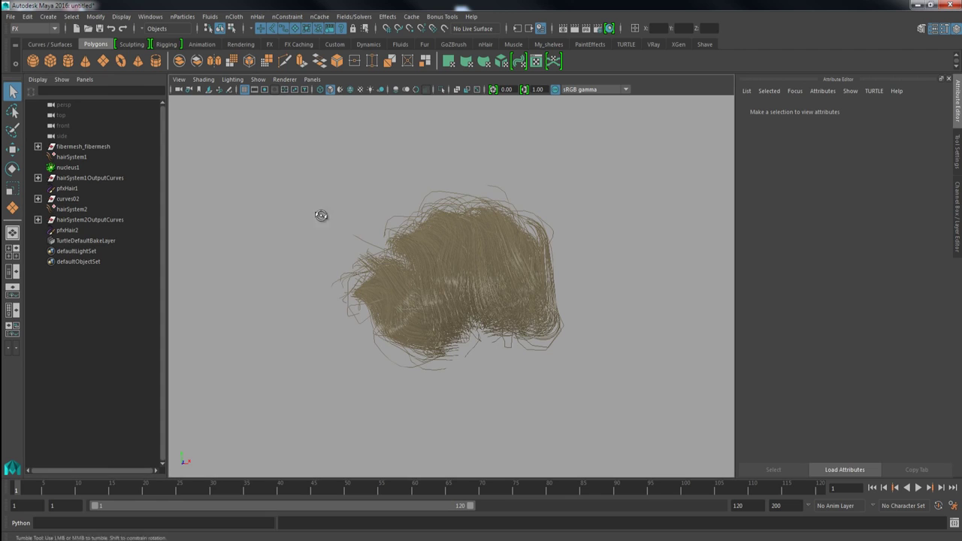
left_click_drag(320, 215, 316, 226, "alt")
left_click_drag(411, 262, 436, 269, "alt")
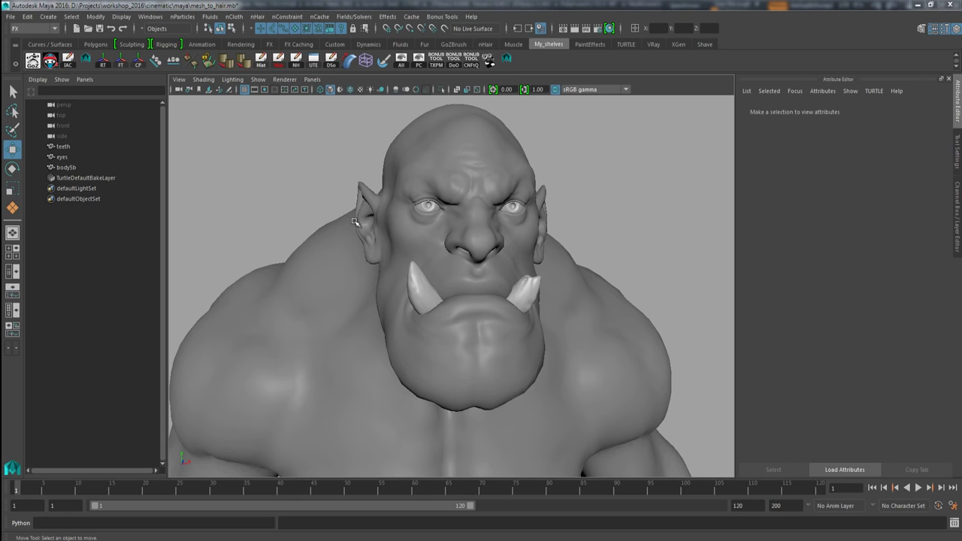
In the mesh_to_hair scene, make the orc's body mesh paintable for Paint Effects and clear the selection
middle_click_drag(414, 199, 400, 223, "alt")
right_click_drag(400, 224, 408, 241, "alt")
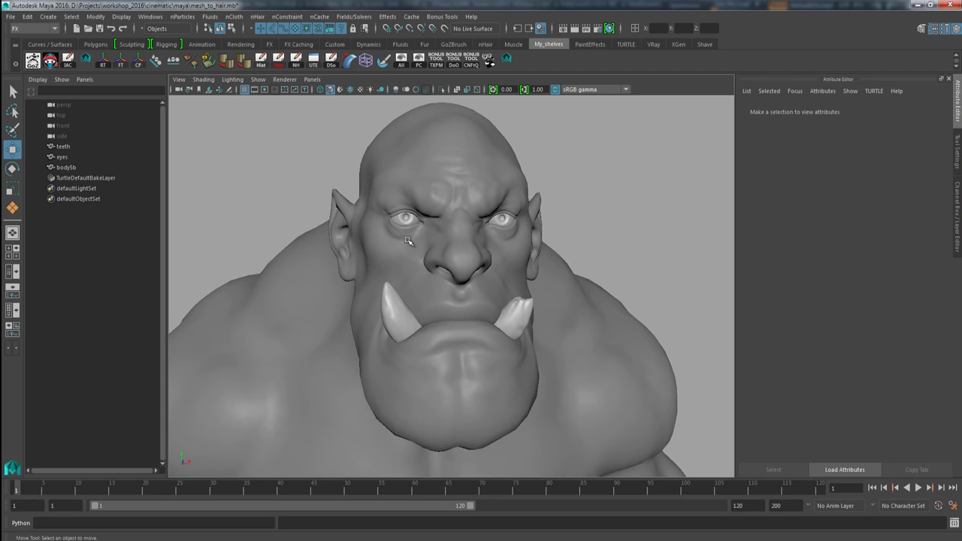
left_click_drag(408, 241, 444, 223, "alt")
left_click(414, 182)
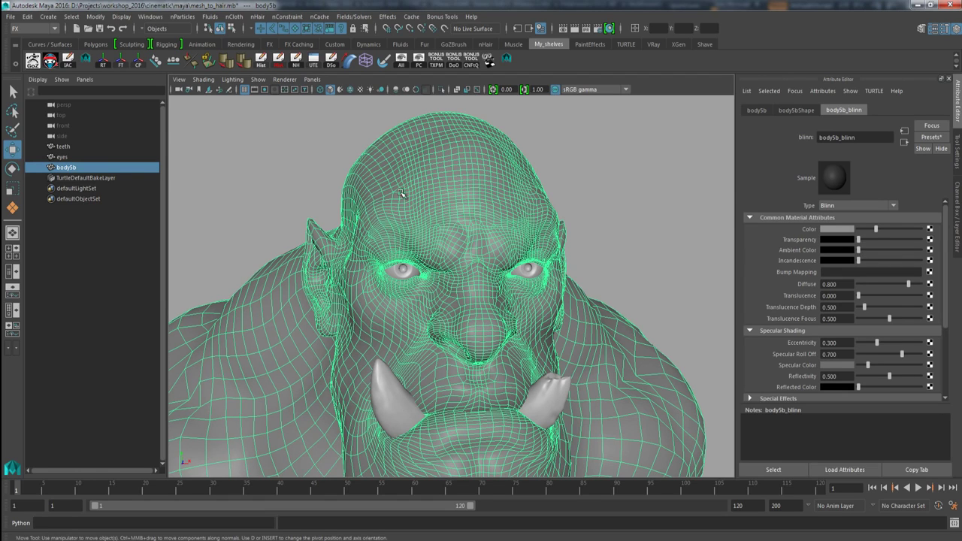
left_click(583, 45)
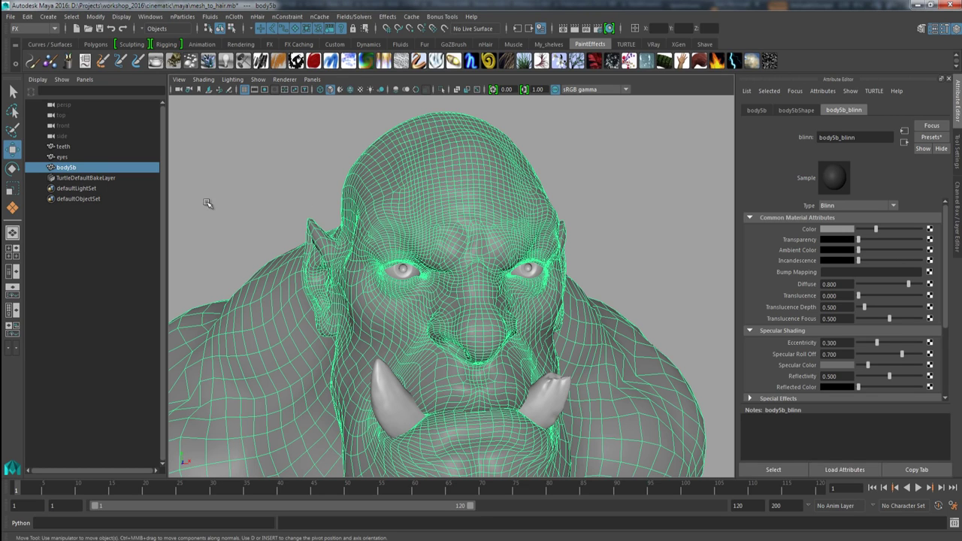
left_click_drag(275, 214, 351, 193, "alt")
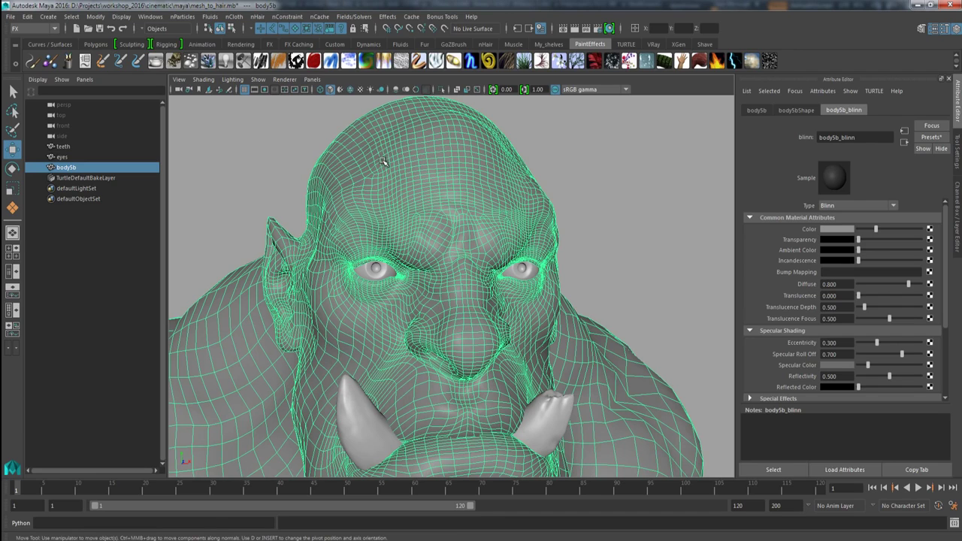
mouse_move(387, 173)
left_mouse_down("alt")
mouse_move(399, 150)
mouse_move(402, 182)
left_mouse_up("alt")
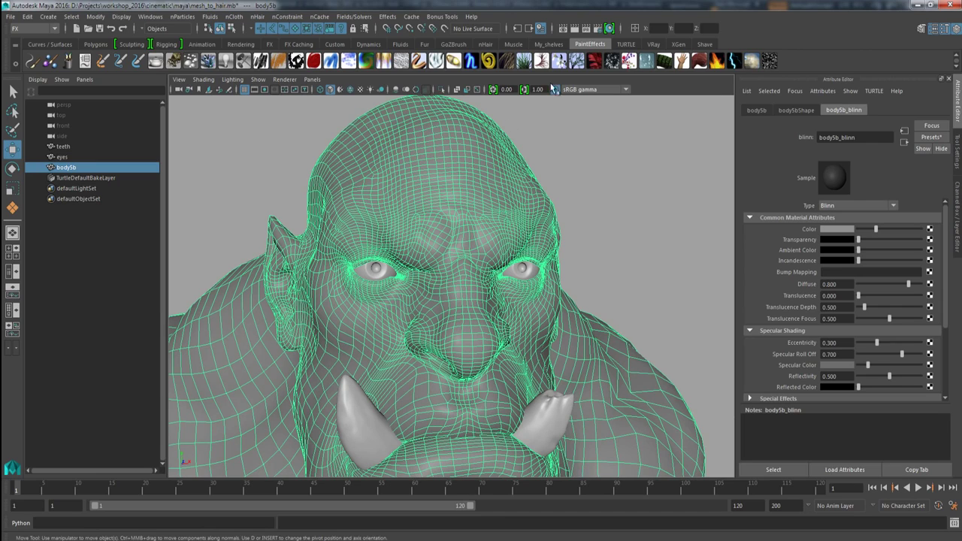
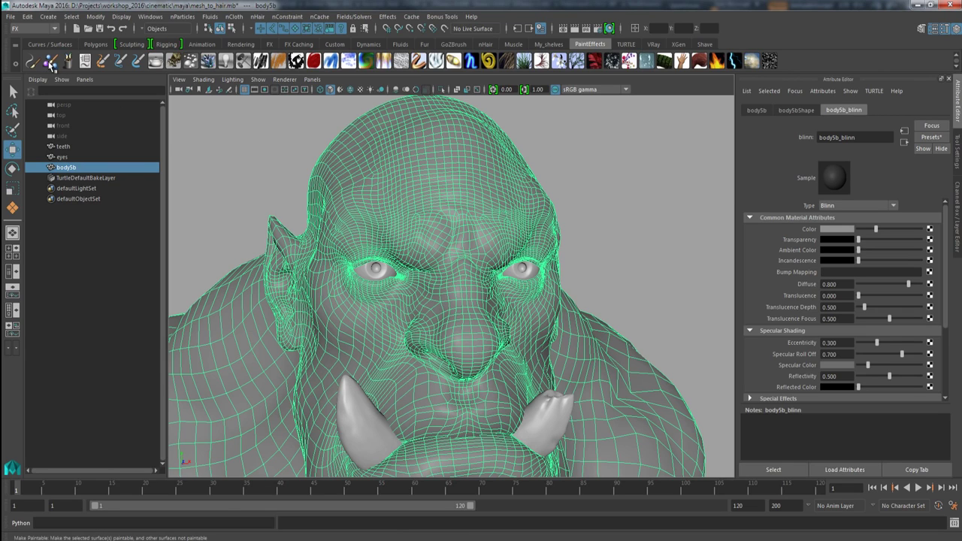
left_click(261, 178)
mouse_move(299, 207)
left_mouse_down("alt")
mouse_move(307, 208)
mouse_move(299, 212)
left_mouse_up("alt")
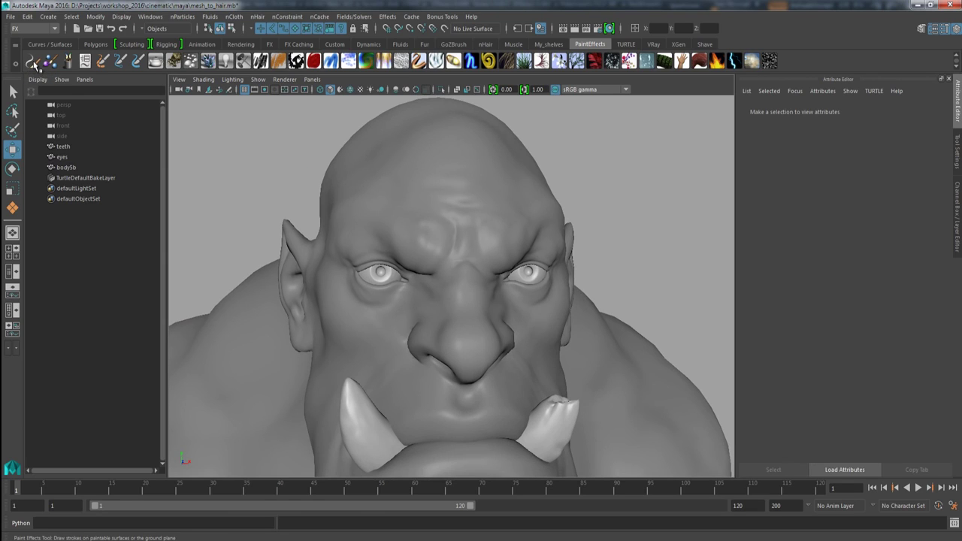
Paint the first short hair strokes with the Paint Effects tool at the inner end of the orc's right eyebrow
left_click(33, 63)
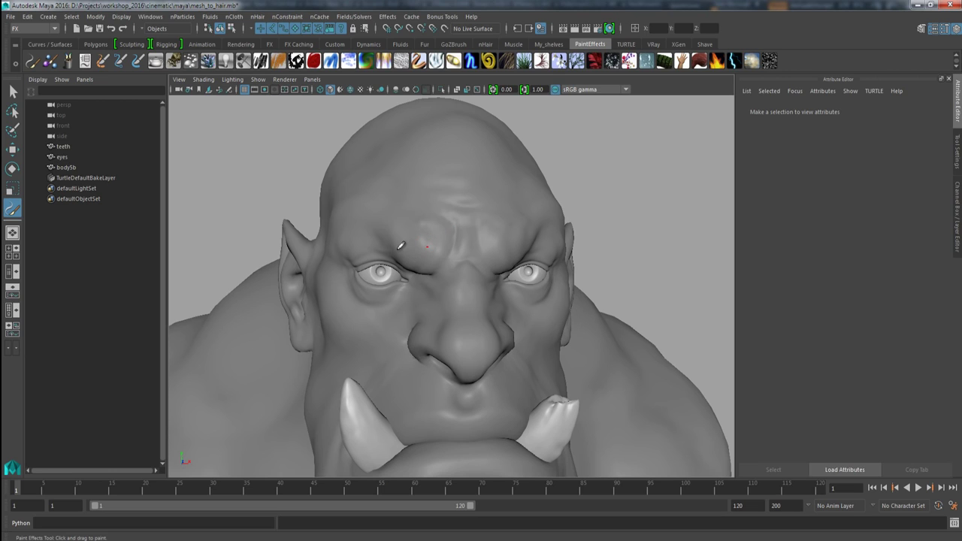
left_click_drag(430, 248, 425, 237, "alt")
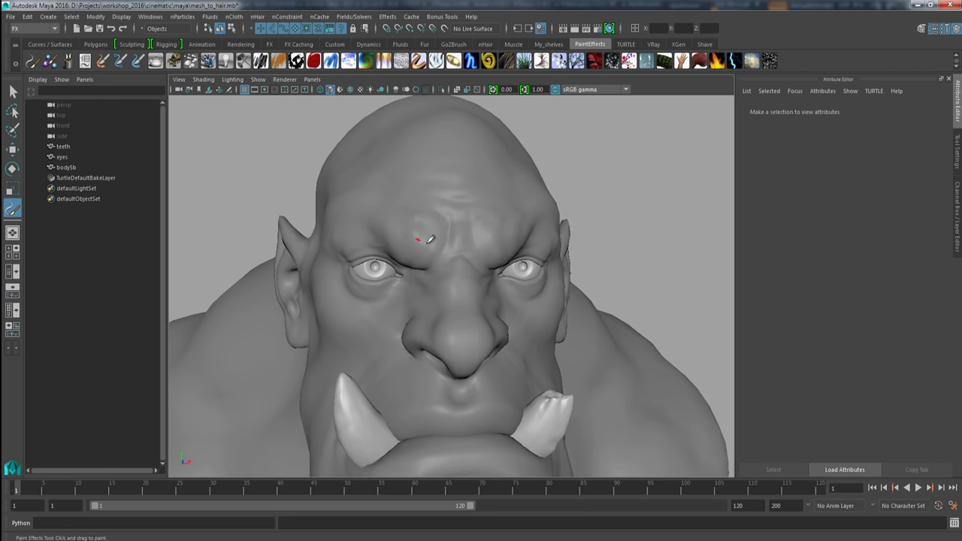
right_click_drag(424, 237, 444, 254, "alt")
mouse_move(444, 254)
left_mouse_down("alt")
mouse_move(456, 267)
mouse_move(453, 246)
left_mouse_up("alt")
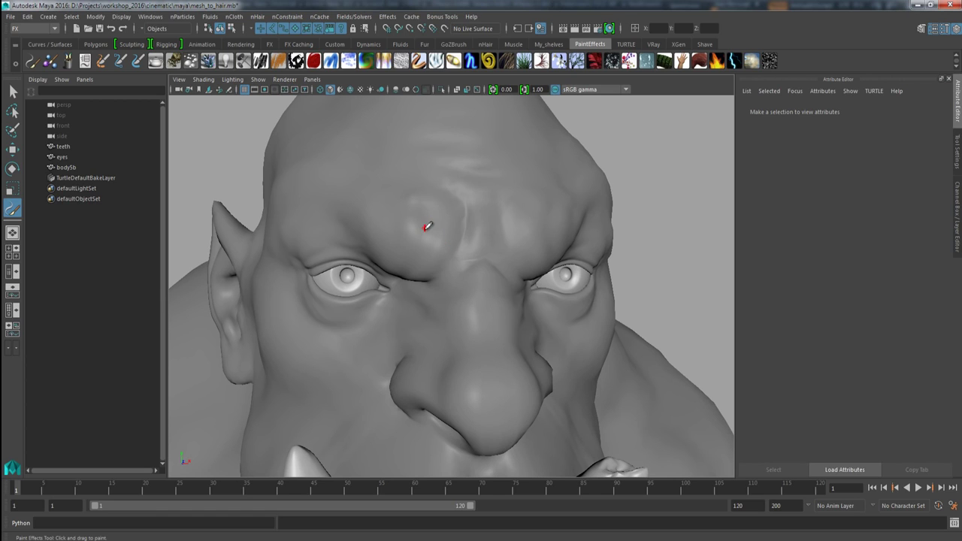
left_click_drag(435, 235, 433, 271, "alt")
right_click_drag(433, 271, 437, 269, "alt")
left_click_drag(438, 265, 450, 238, "alt")
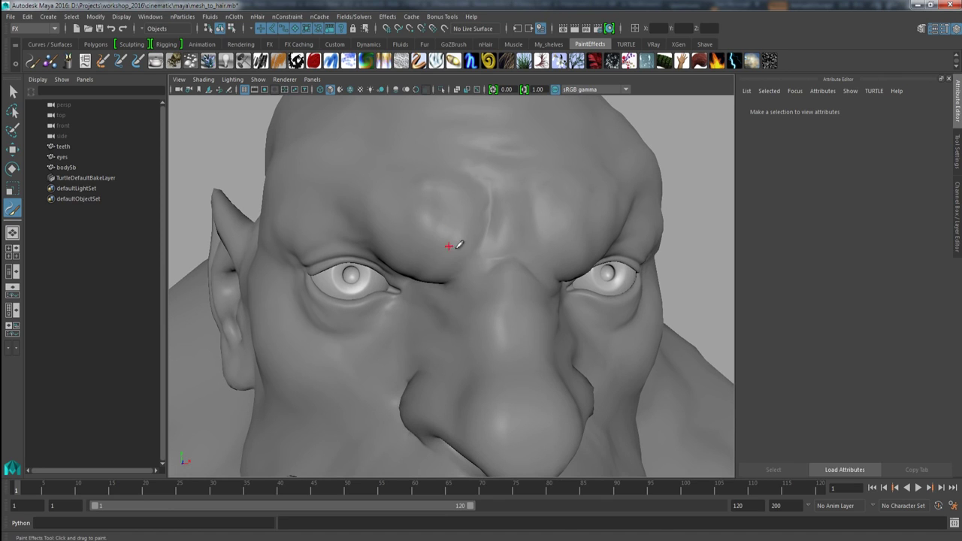
left_click_drag(456, 256, 464, 244, "alt")
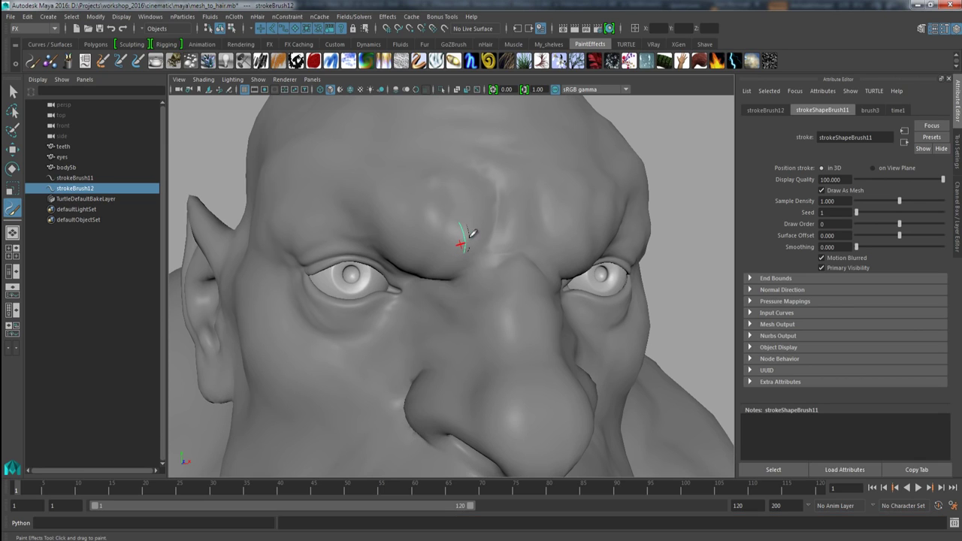
mouse_move(453, 254)
left_mouse_down("alt")
mouse_move(467, 245)
mouse_move(453, 239)
left_mouse_up("alt")
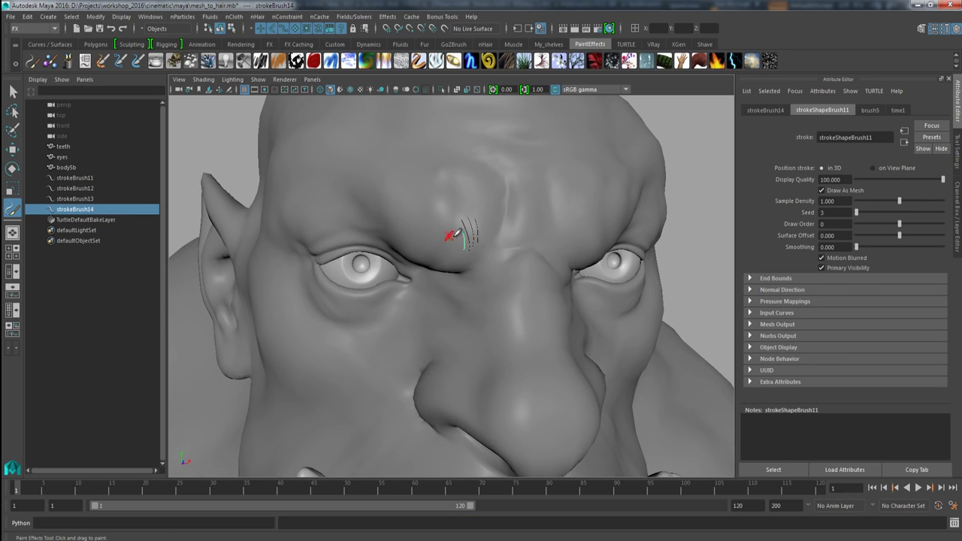
Continue painting short overlapping hair strokes along the right brow ridge toward its outer end, undoing unwanted strokes
mouse_move(462, 240)
left_mouse_down("alt")
mouse_move(466, 229)
mouse_move(454, 246)
mouse_move(457, 218)
mouse_move(439, 216)
mouse_move(425, 193)
left_mouse_up("alt")
left_click_drag(455, 245, 437, 225)
key("ctrl+z")
key("ctrl+z")
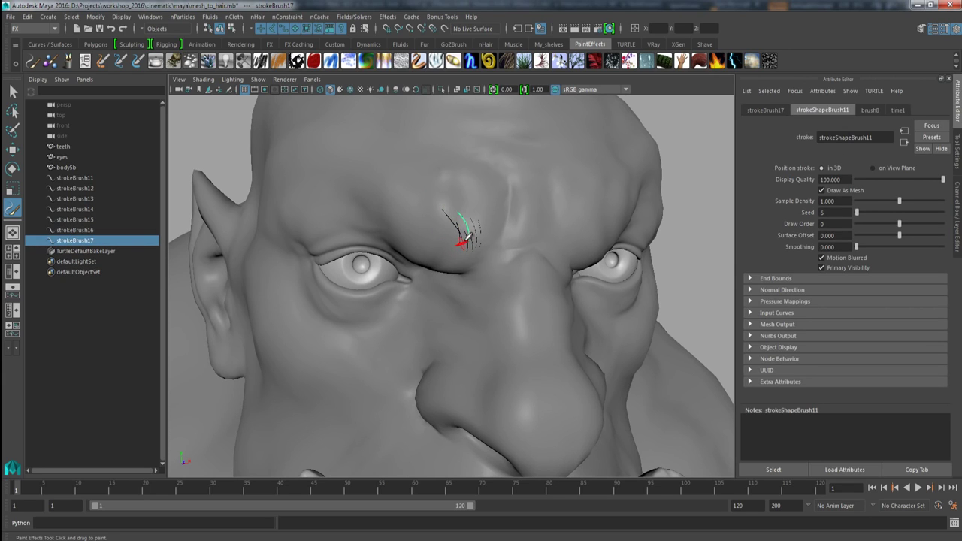
mouse_move(452, 230)
left_mouse_down()
mouse_move(457, 242)
mouse_move(447, 235)
left_mouse_up()
left_click_drag(422, 204, 440, 230)
mouse_move(393, 195)
left_mouse_down()
mouse_move(431, 226)
mouse_move(418, 217)
left_mouse_up()
left_click_drag(386, 180, 406, 209)
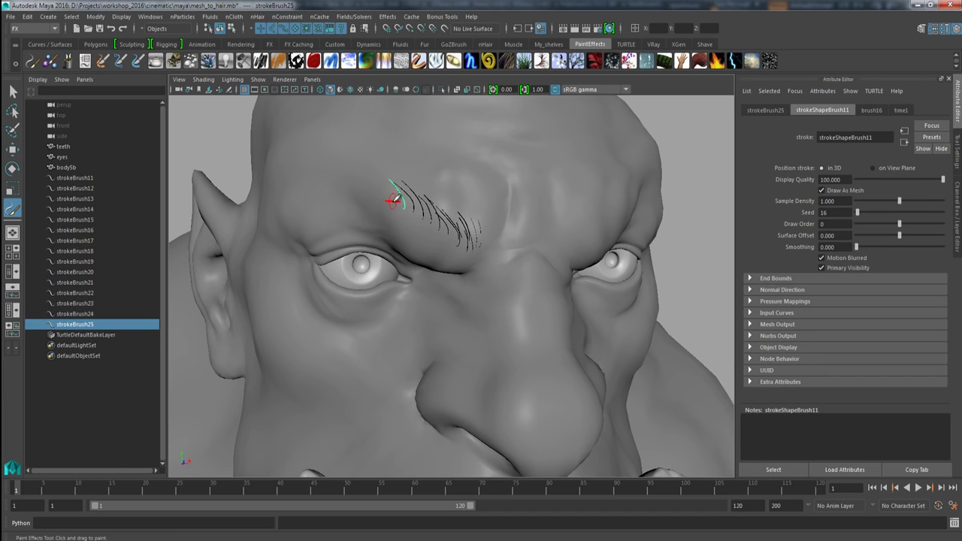
mouse_move(364, 177)
left_mouse_down()
mouse_move(388, 203)
mouse_move(357, 164)
left_mouse_up()
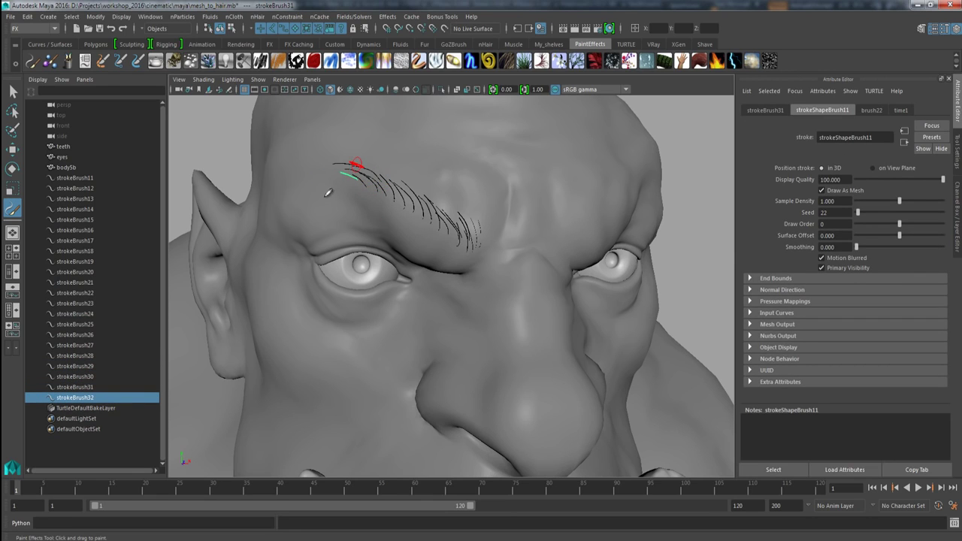
Paint more hair strokes at the outer end of the right eyebrow and a second row angled along its upper edge
middle_click_drag(329, 203, 340, 207, "alt")
left_click_drag(340, 206, 338, 197, "alt")
left_click_drag(358, 166, 385, 171)
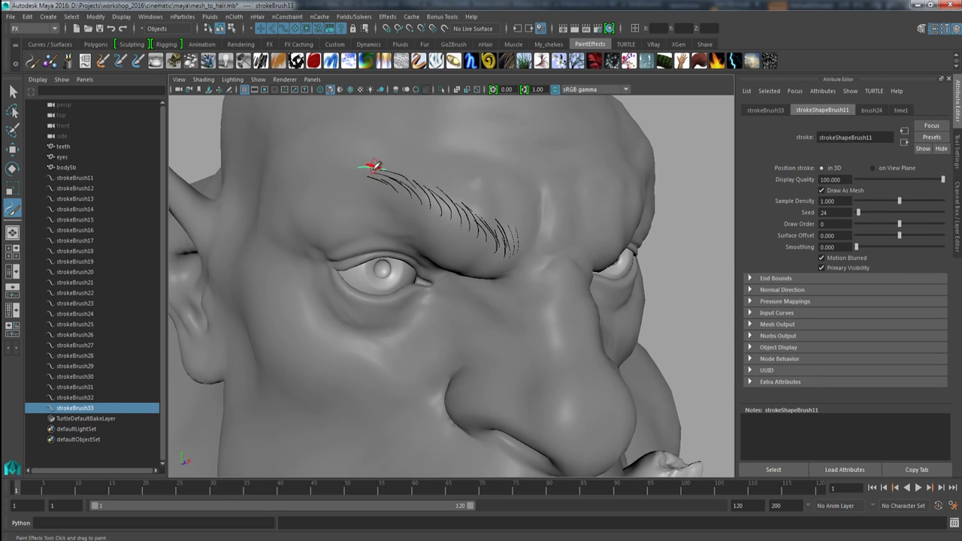
mouse_move(428, 201)
left_mouse_down("alt")
mouse_move(440, 215)
mouse_move(441, 251)
mouse_move(450, 238)
mouse_move(439, 230)
mouse_move(478, 211)
left_mouse_up("alt")
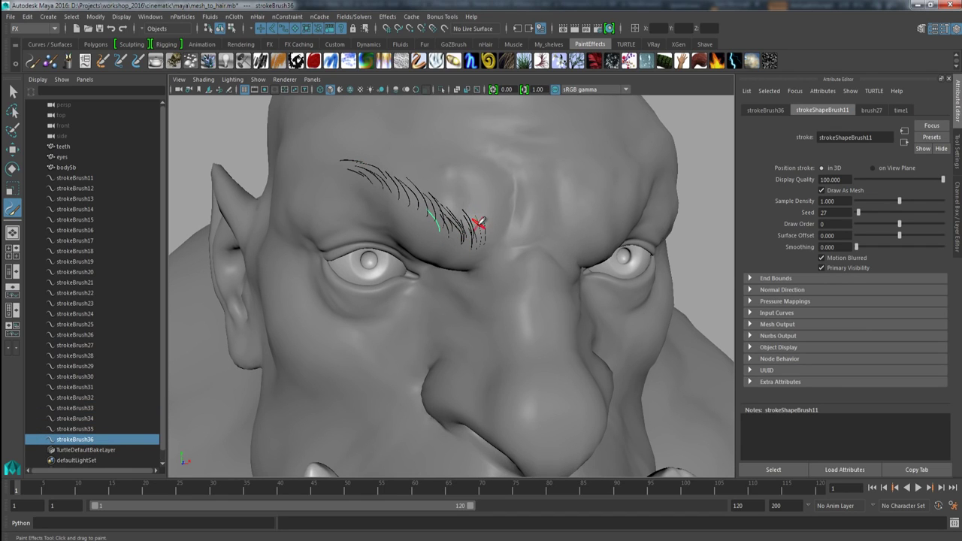
mouse_move(479, 221)
left_mouse_down()
mouse_move(434, 197)
mouse_move(430, 182)
mouse_move(369, 176)
left_mouse_up()
mouse_move(430, 184)
left_mouse_down()
mouse_move(388, 197)
mouse_move(439, 188)
left_mouse_up()
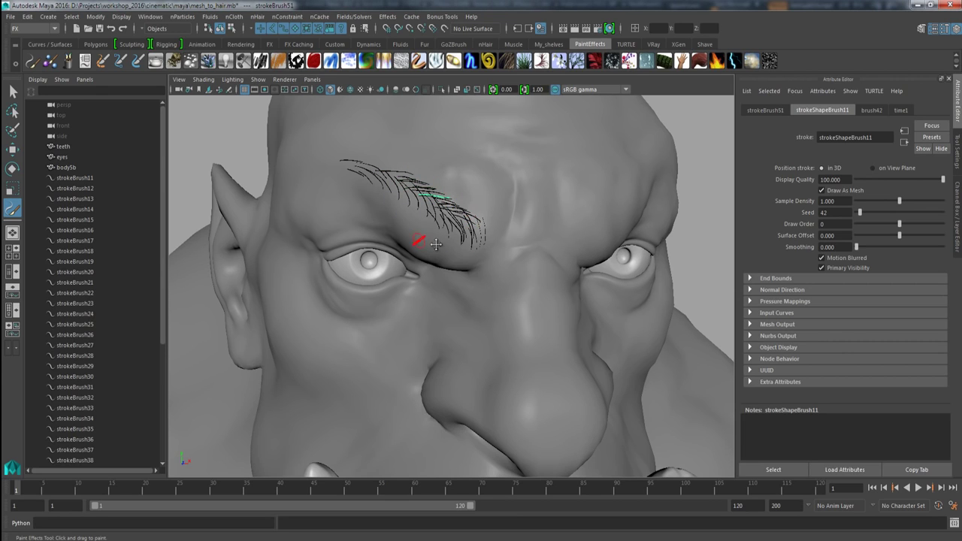
Fill in the inner end of the right eyebrow with short strokes that spread toward the bridge of the nose
left_click_drag(423, 241, 472, 230, "alt")
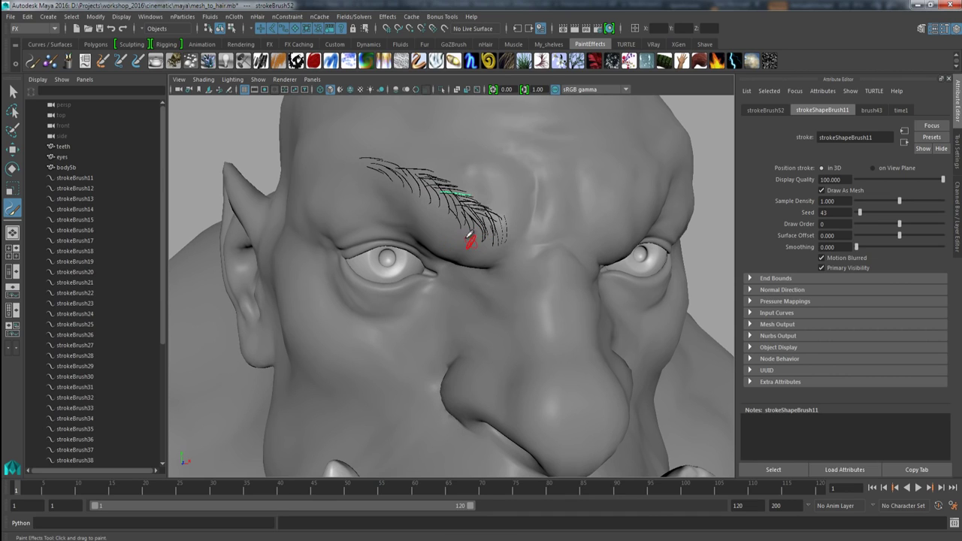
mouse_move(444, 201)
left_mouse_down()
mouse_move(470, 236)
mouse_move(495, 249)
mouse_move(518, 245)
left_mouse_up()
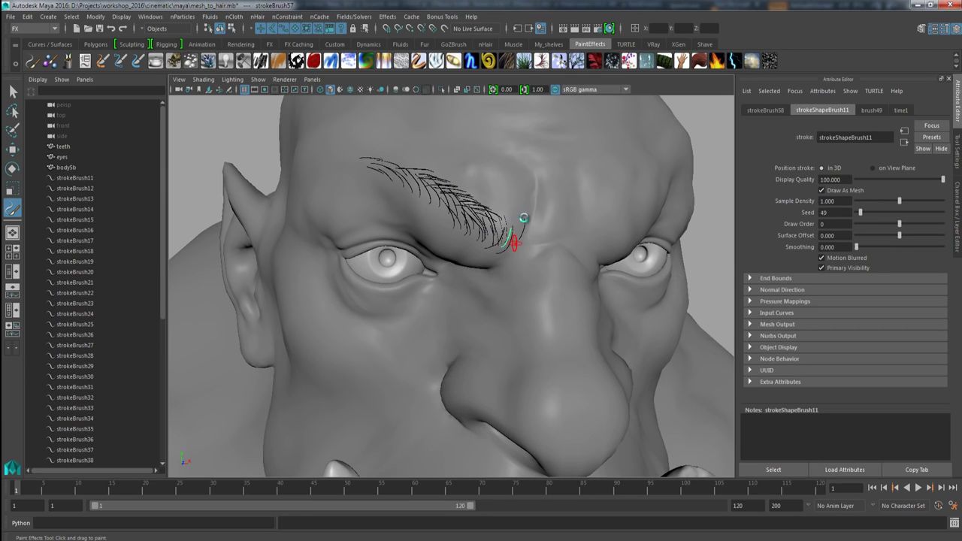
mouse_move(516, 211)
left_mouse_down()
mouse_move(513, 236)
mouse_move(527, 239)
left_mouse_up()
mouse_move(497, 208)
left_mouse_down()
mouse_move(510, 230)
mouse_move(498, 218)
mouse_move(516, 224)
left_mouse_up()
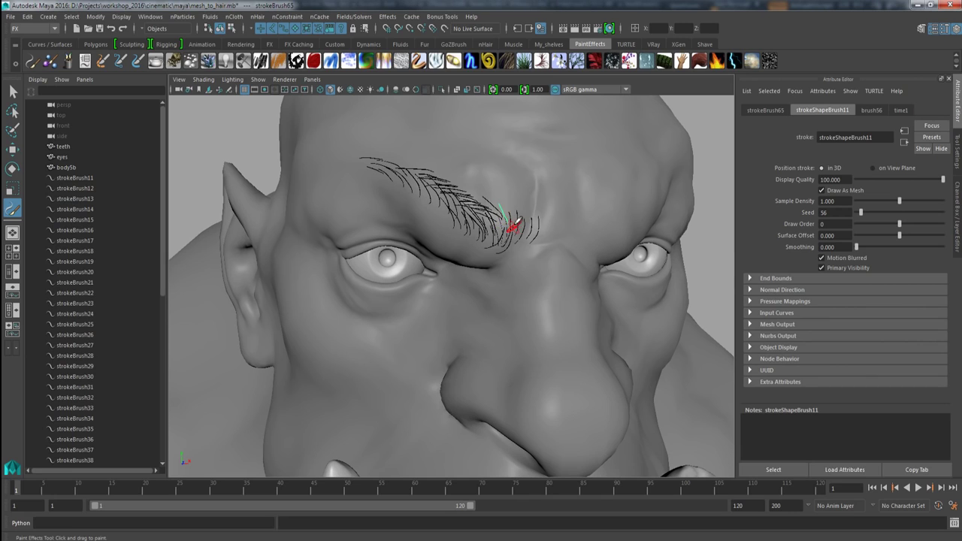
Extend the outer tail of the right eyebrow toward the temple with short hair strokes
mouse_move(363, 155)
left_mouse_down()
mouse_move(378, 163)
mouse_move(358, 169)
mouse_move(345, 157)
left_mouse_up()
left_click_drag(355, 166, 337, 160)
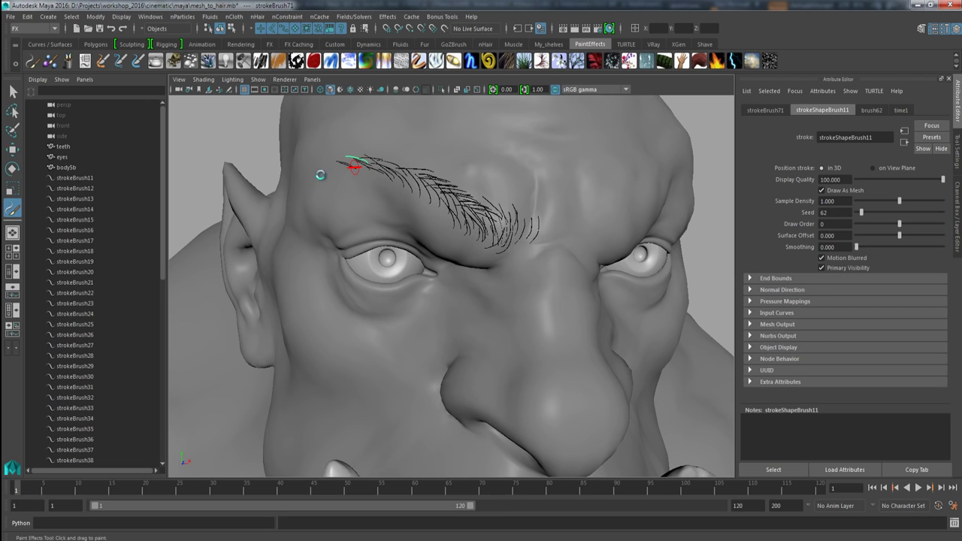
mouse_move(334, 197)
left_mouse_down("alt")
mouse_move(374, 197)
mouse_move(394, 193)
mouse_move(392, 184)
left_mouse_up("alt")
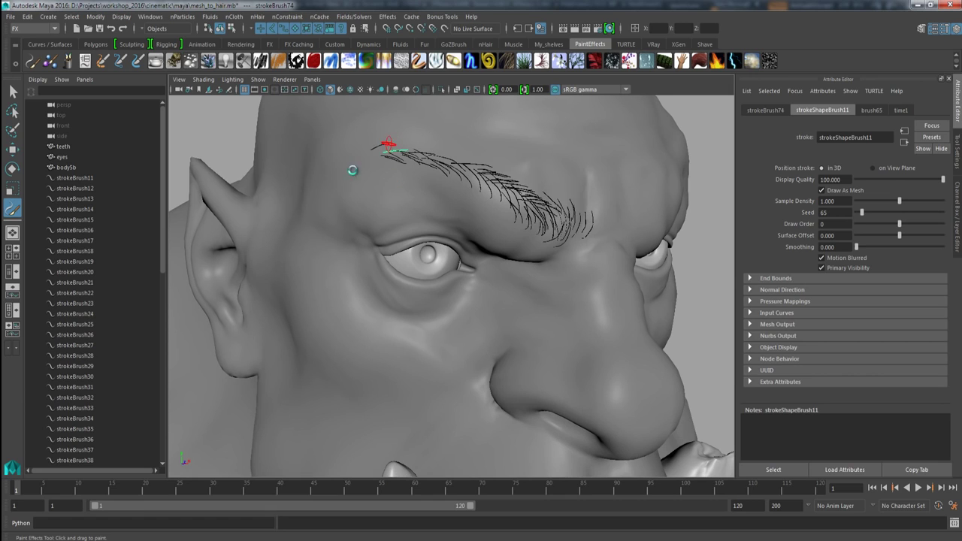
left_click_drag(374, 139, 337, 156)
mouse_move(353, 197)
left_mouse_down("alt")
mouse_move(367, 216)
mouse_move(440, 217)
mouse_move(401, 235)
left_mouse_up("alt")
middle_click_drag(400, 235, 404, 251, "alt")
mouse_move(423, 189)
left_mouse_down()
mouse_move(411, 199)
mouse_move(422, 194)
mouse_move(429, 213)
mouse_move(420, 206)
mouse_move(419, 233)
mouse_move(451, 248)
mouse_move(405, 256)
left_mouse_up()
In wireframe view, make the body mesh paintable again, then clear the selection and return to shaded display
key("4")
mouse_move(466, 245)
left_mouse_down("alt")
mouse_move(443, 303)
mouse_move(414, 251)
left_mouse_up("alt")
mouse_move(415, 254)
left_mouse_down()
mouse_move(423, 272)
mouse_move(423, 254)
mouse_move(403, 259)
left_mouse_up()
left_click(423, 274)
key("w")
left_click(390, 208)
left_click_drag(406, 212, 382, 208, "alt")
left_click(49, 63)
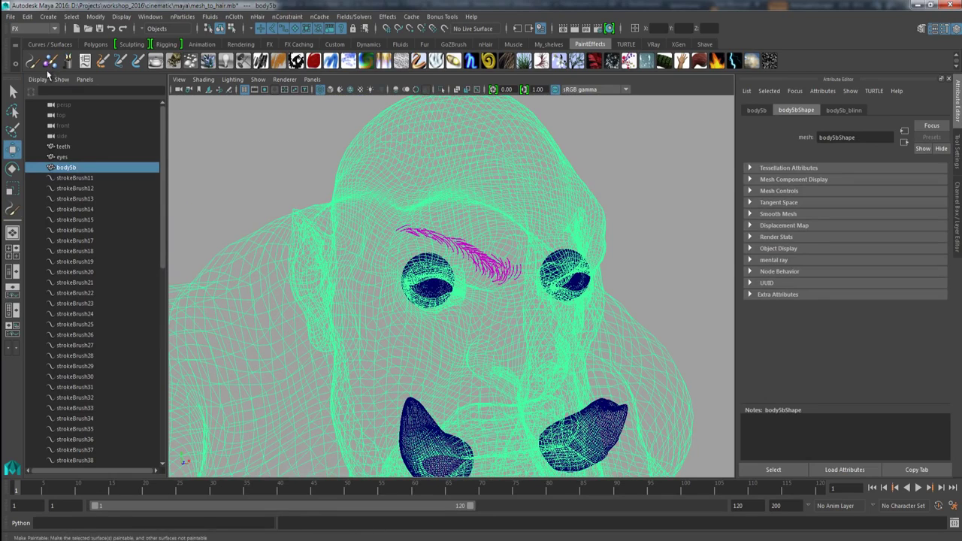
left_click(33, 62)
left_click_drag(411, 233, 332, 178, "alt")
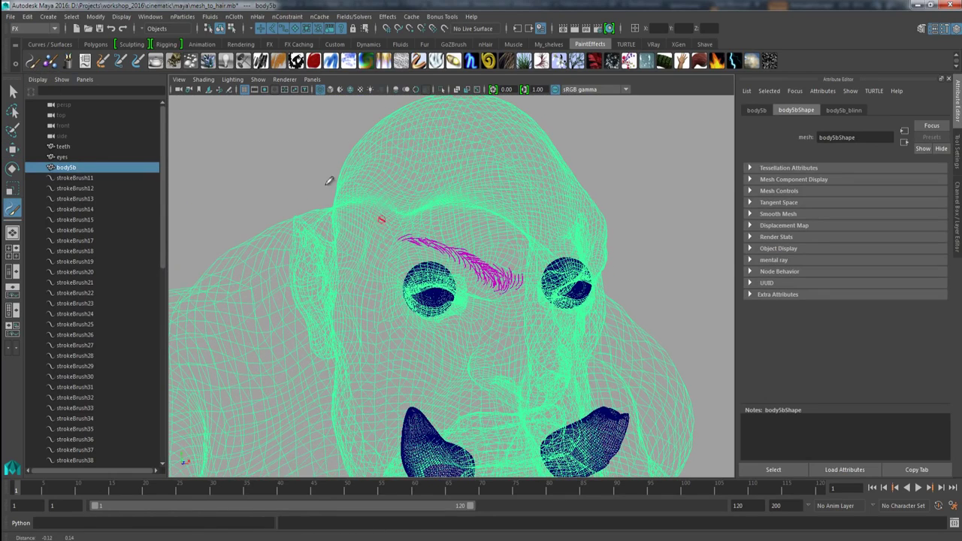
left_click_drag(328, 225, 307, 177, "alt")
key("w")
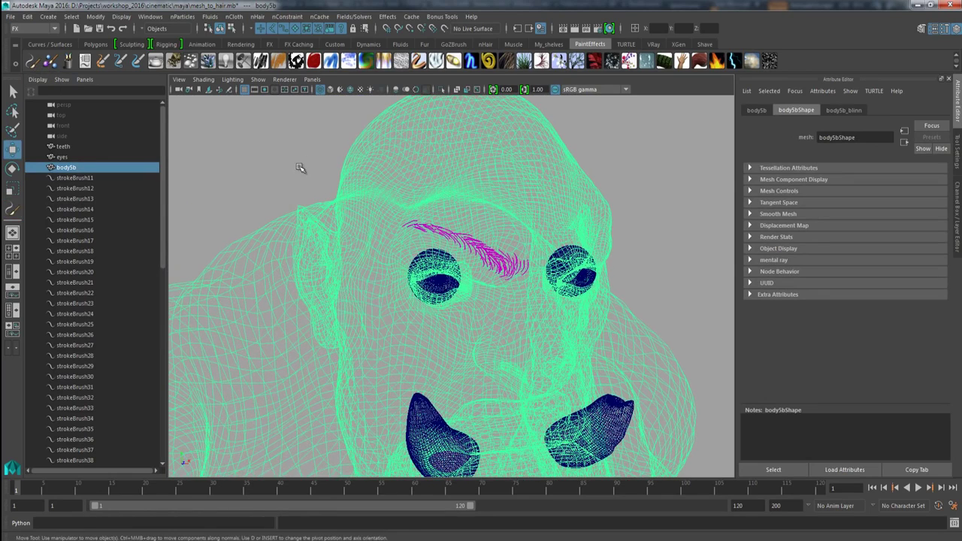
left_click(254, 159)
key("5")
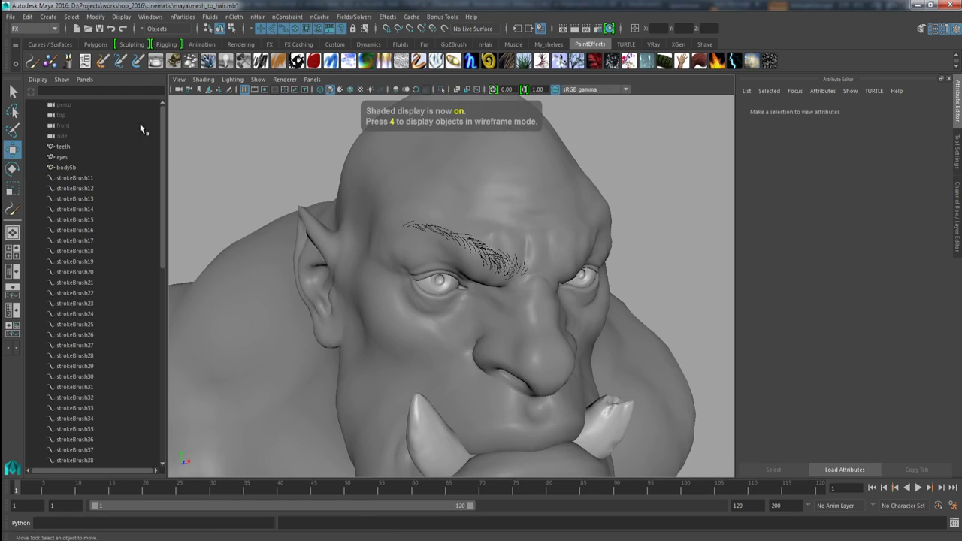
Thicken the outer part of the right eyebrow with overlapping Paint Effects strokes along its upper edge
left_click(32, 60)
middle_click_drag(407, 223, 424, 251, "alt")
right_click_drag(424, 251, 433, 268, "alt")
mouse_move(433, 268)
left_mouse_down("alt")
mouse_move(438, 238)
mouse_move(447, 239)
left_mouse_up("alt")
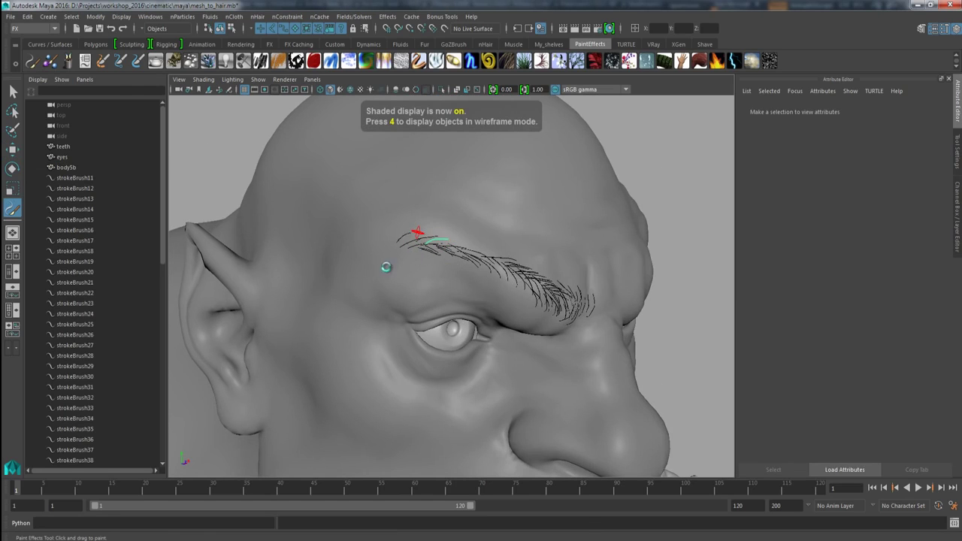
mouse_move(414, 248)
left_mouse_down("alt")
mouse_move(399, 253)
mouse_move(408, 262)
mouse_move(381, 260)
mouse_move(420, 251)
left_mouse_up("alt")
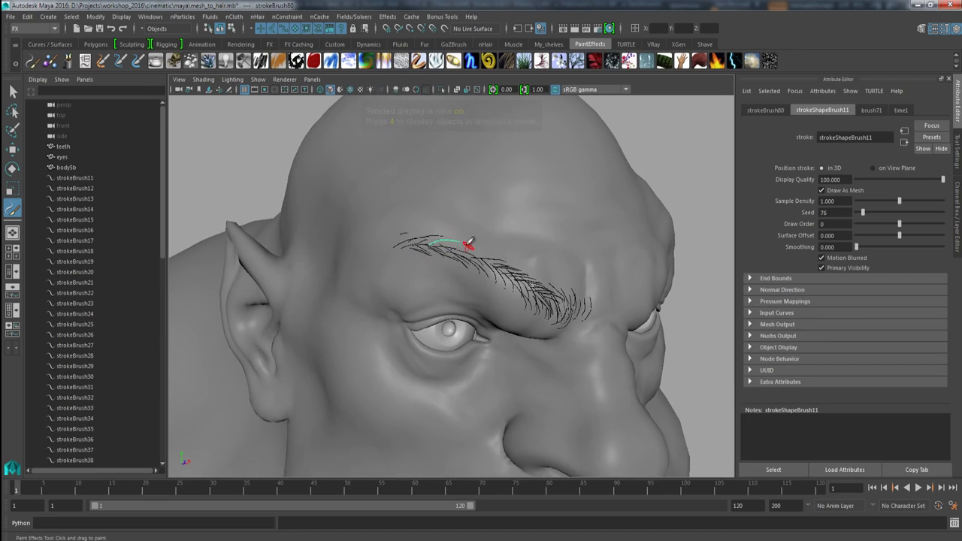
left_click_drag(485, 252, 494, 257)
mouse_move(439, 259)
left_mouse_down()
mouse_move(422, 249)
mouse_move(460, 248)
mouse_move(482, 259)
left_mouse_up()
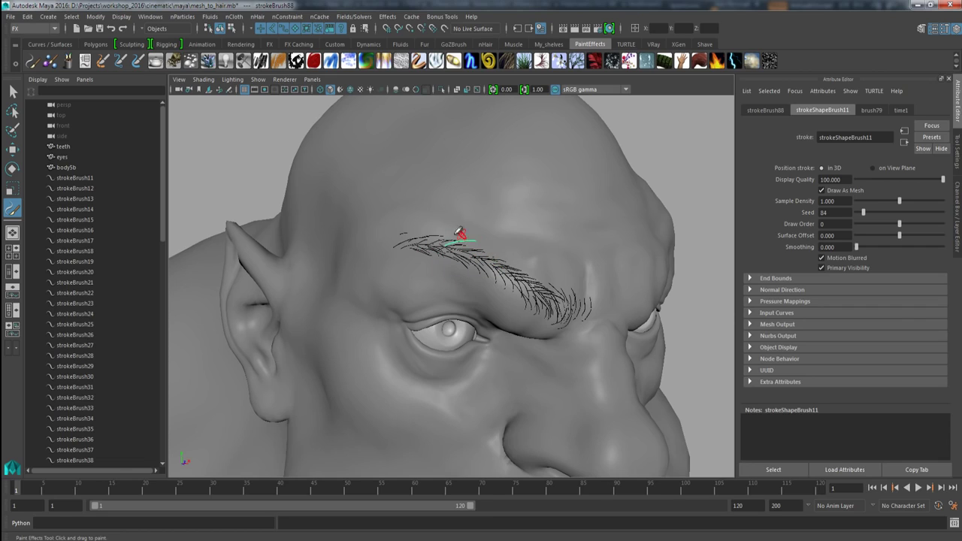
mouse_move(468, 234)
left_mouse_down()
mouse_move(434, 235)
mouse_move(445, 232)
left_mouse_up()
Add short strokes along the lower edge of the right eyebrow, from its middle to the inner end
mouse_move(471, 293)
left_mouse_down("alt")
mouse_move(442, 285)
mouse_move(471, 279)
left_mouse_up("alt")
middle_click_drag(478, 292, 470, 280, "alt")
left_click_drag(483, 287, 499, 302, "alt")
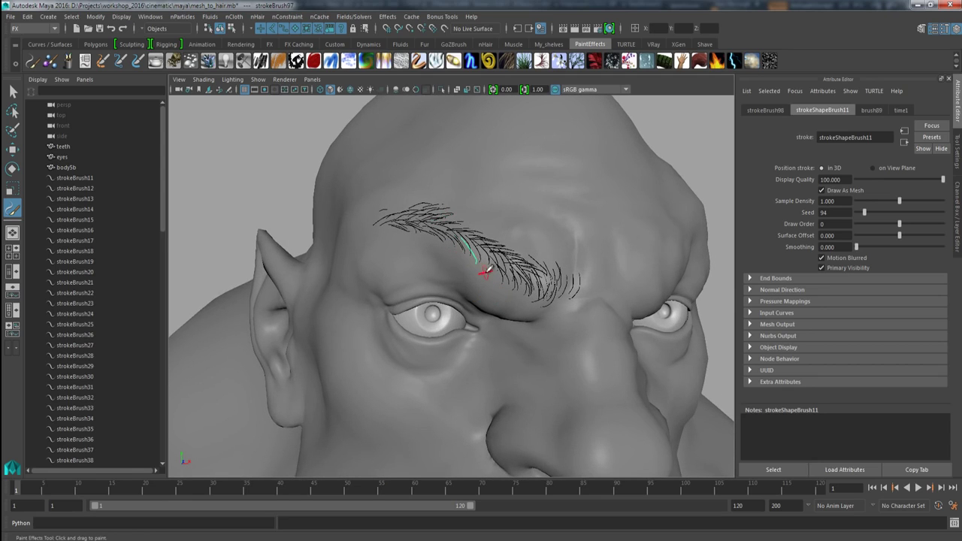
mouse_move(486, 272)
left_mouse_down()
mouse_move(481, 248)
mouse_move(488, 256)
left_mouse_up()
mouse_move(534, 297)
left_mouse_down()
mouse_move(527, 275)
mouse_move(519, 304)
left_mouse_up()
Leave the paint tool, deselect everything and examine the painted eyebrow on the whole face
key("w")
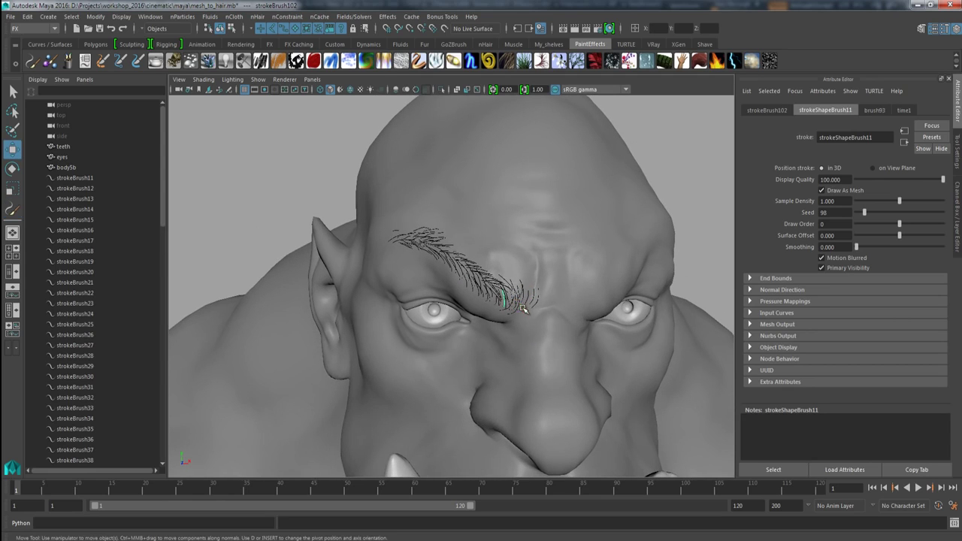
left_click(666, 177)
right_click_drag(603, 250, 562, 208, "alt")
left_click_drag(562, 208, 525, 210, "alt")
left_click_drag(522, 244, 563, 214, "alt")
left_click(550, 202)
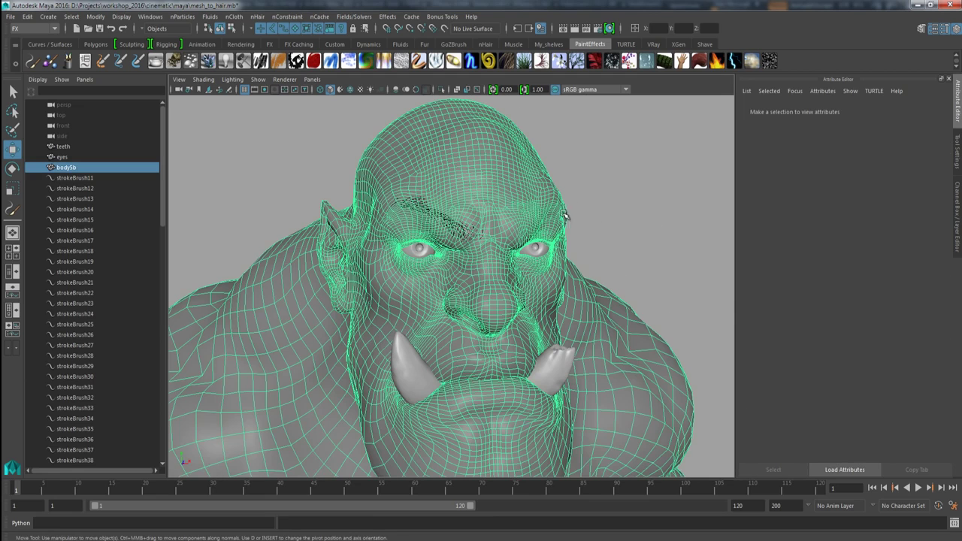
left_click(594, 184)
left_click_drag(546, 259, 520, 257, "alt")
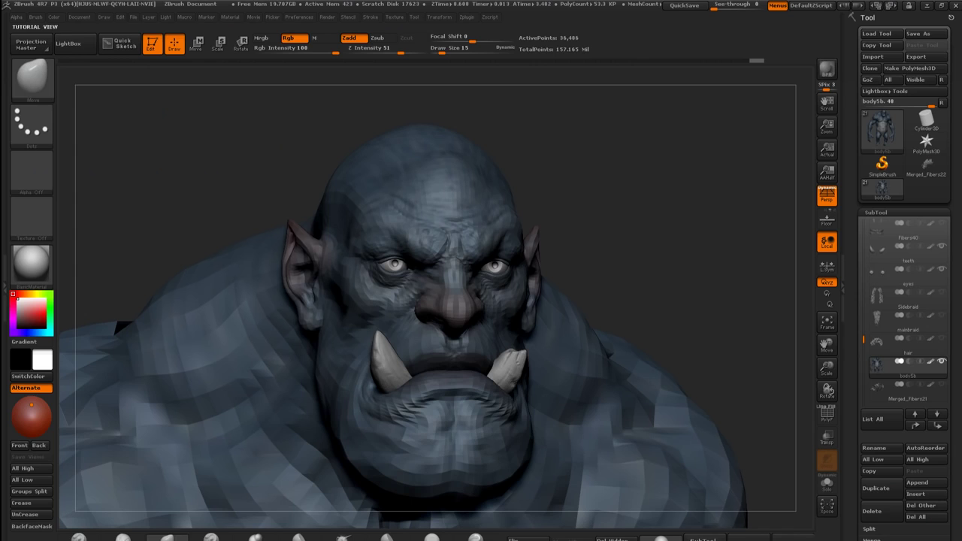
Switch to ZBrush and close it without saving the project
left_click(955, 6)
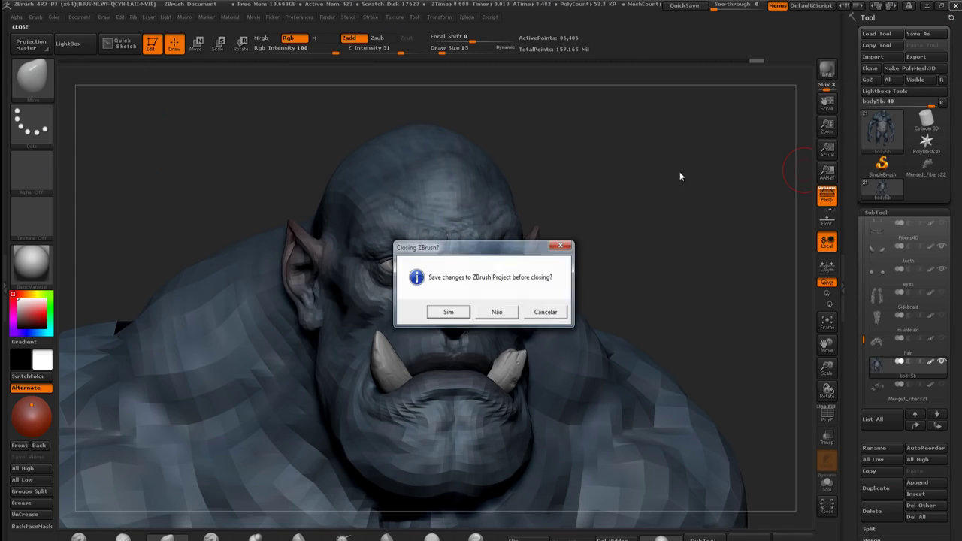
left_click(493, 311)
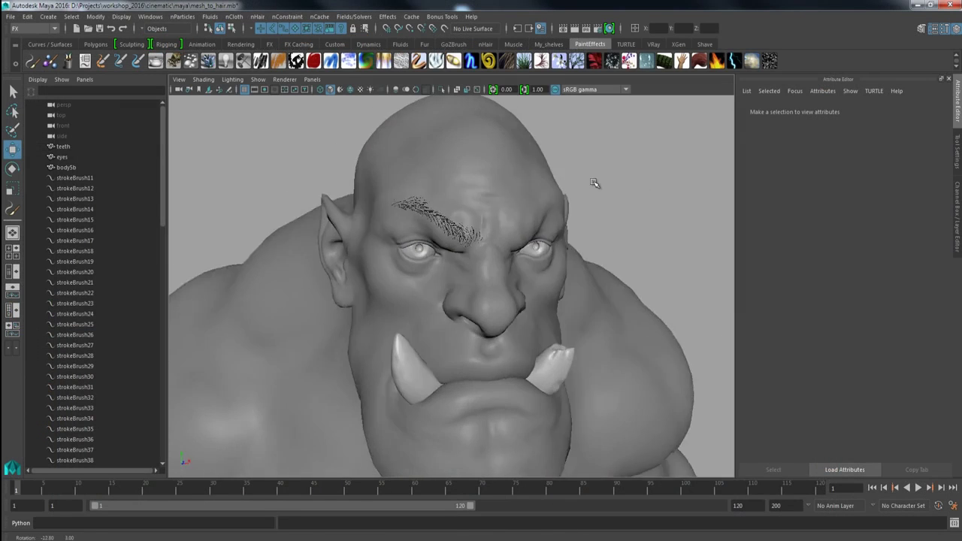
Select only the body, eyes and teeth meshes, add them to a new display layer and hide that layer
left_click_drag(593, 184, 609, 239, "alt")
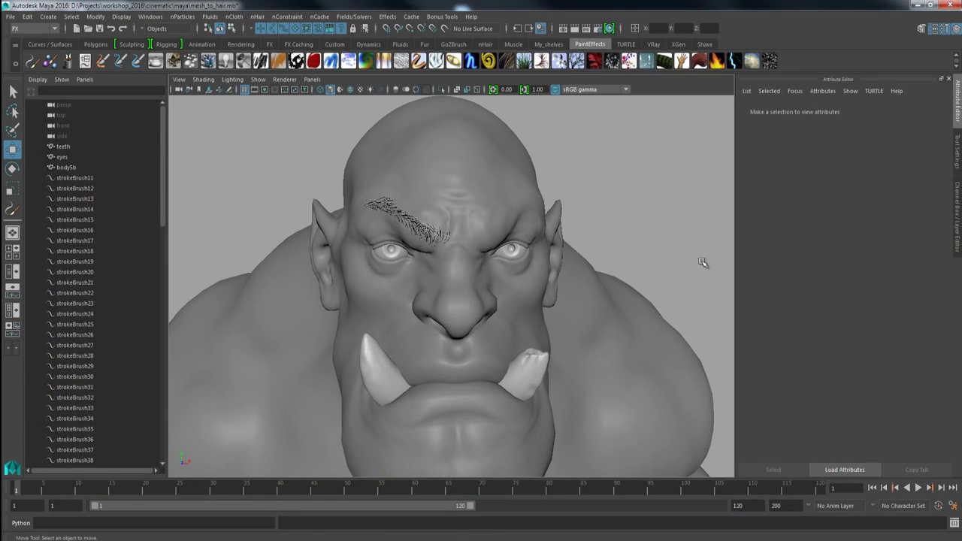
left_click(952, 204)
left_click(668, 322)
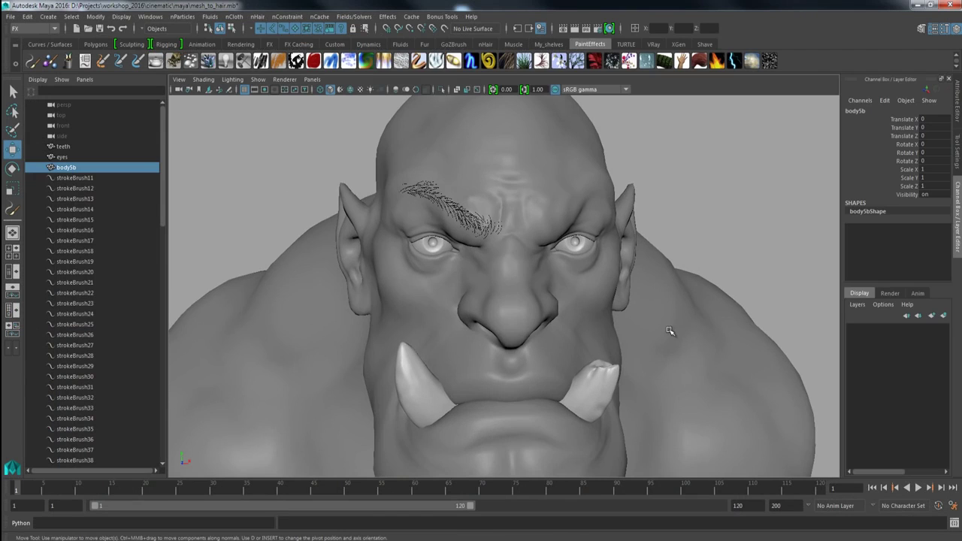
right_click_drag(672, 338, 627, 278, "alt")
left_click_drag(414, 403, 583, 259)
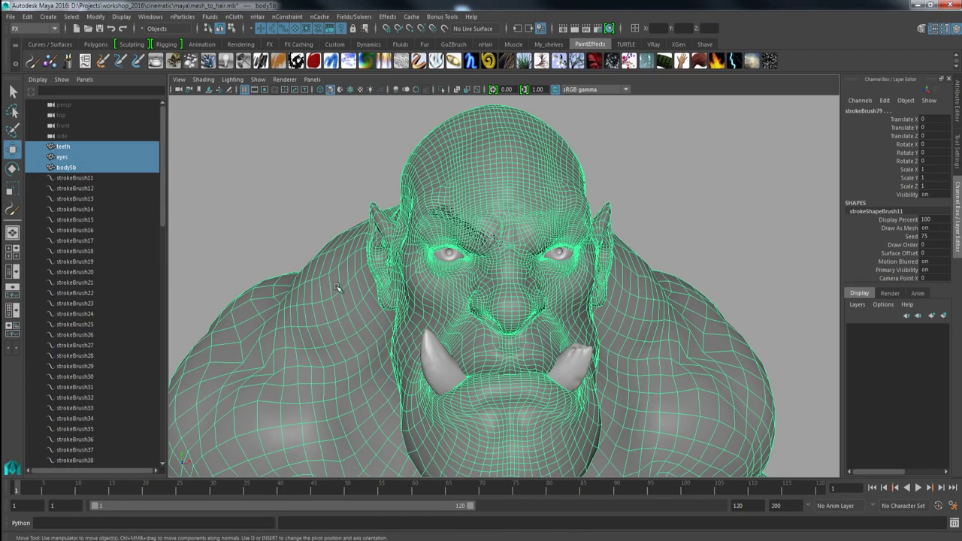
scroll(254, 269, "down", 3)
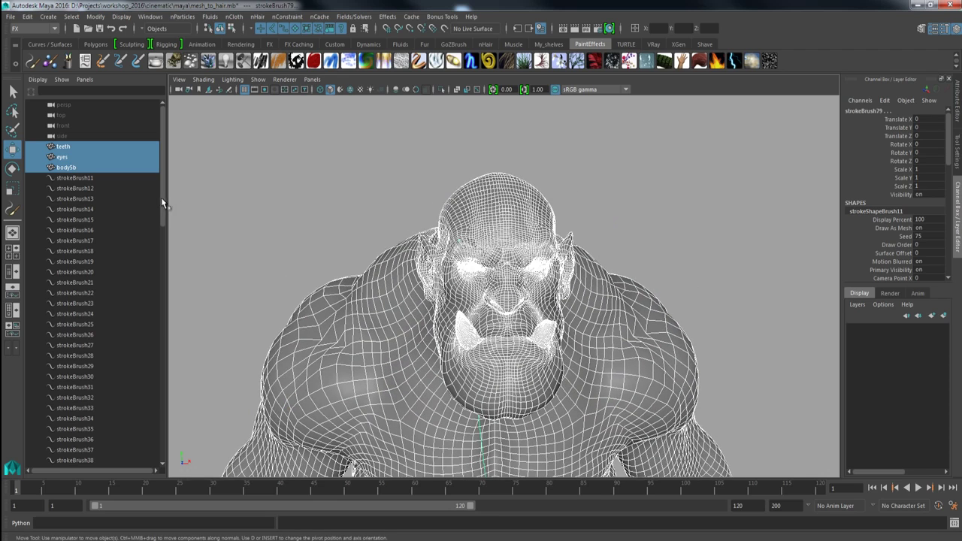
scroll(162, 198, "down", 5)
scroll(167, 367, "down", 10)
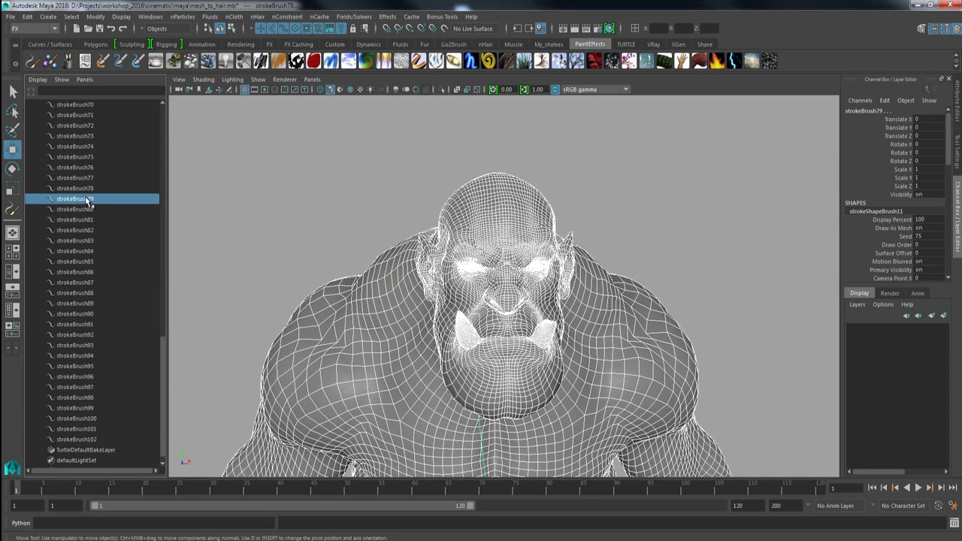
left_click(87, 199, "ctrl")
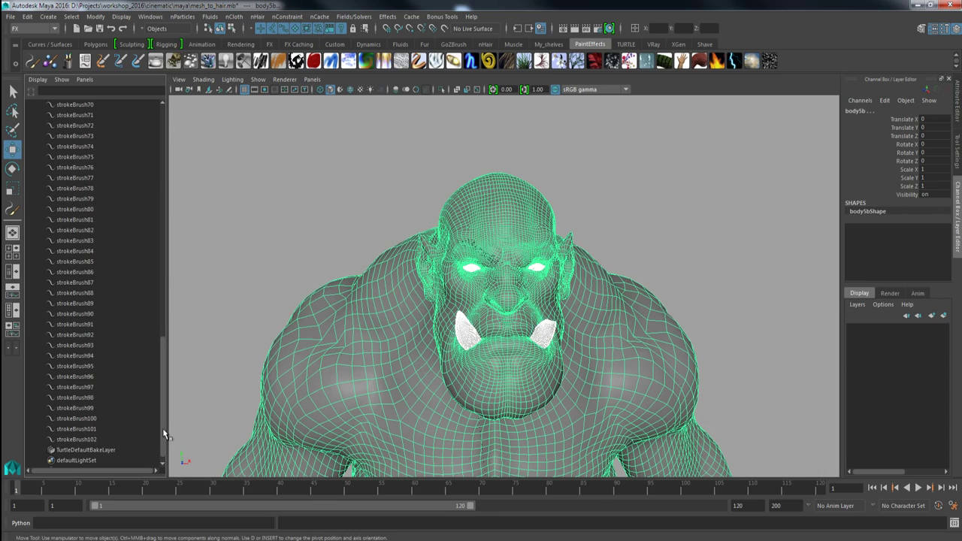
left_click_drag(164, 383, 160, 132)
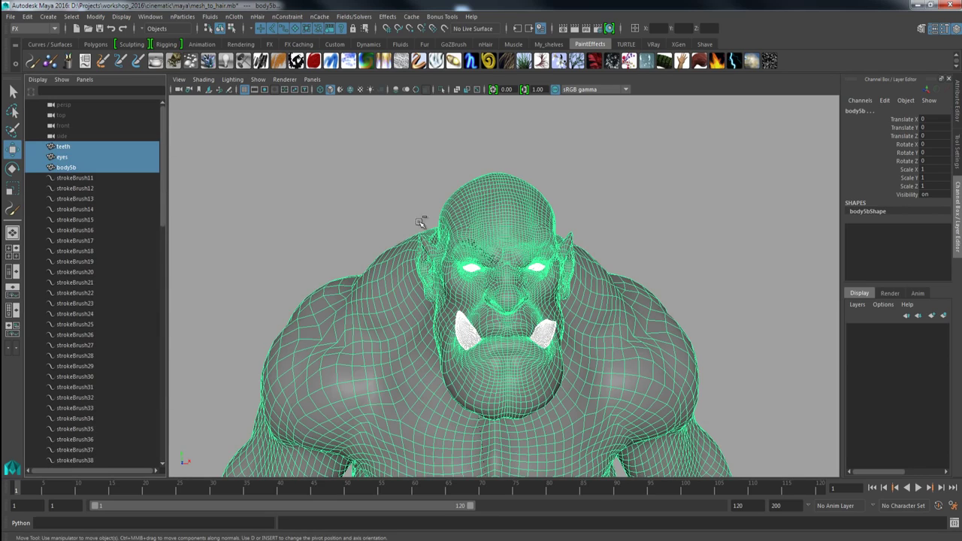
left_click(943, 316)
left_click(852, 328)
left_click_drag(442, 313, 474, 333)
left_click(455, 319)
key("Delete")
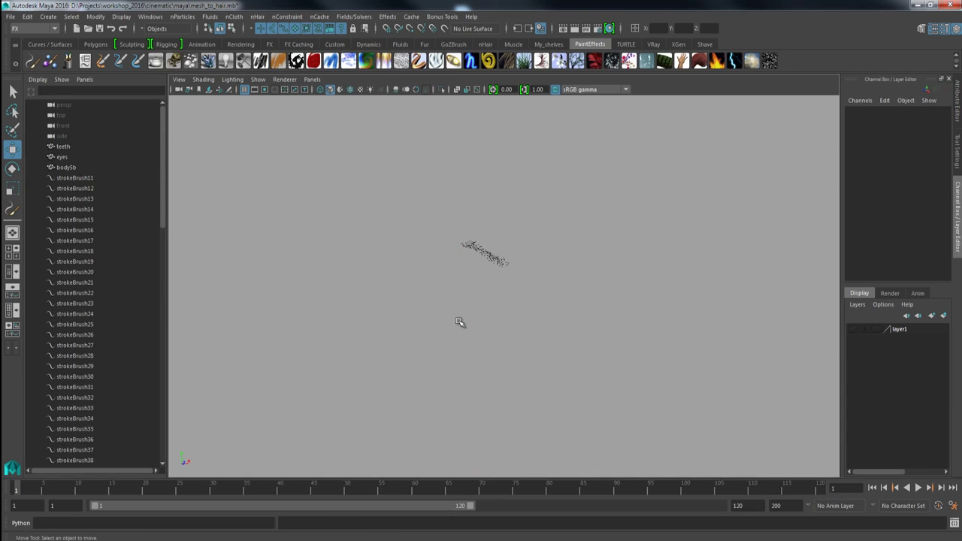
Select all the painted eyebrow strokes and group them
mouse_move(506, 275)
right_mouse_down("alt")
mouse_move(610, 457)
mouse_move(619, 432)
mouse_move(631, 435)
right_mouse_up("alt")
middle_click_drag(564, 368, 591, 366, "alt")
left_click_drag(330, 191, 619, 367)
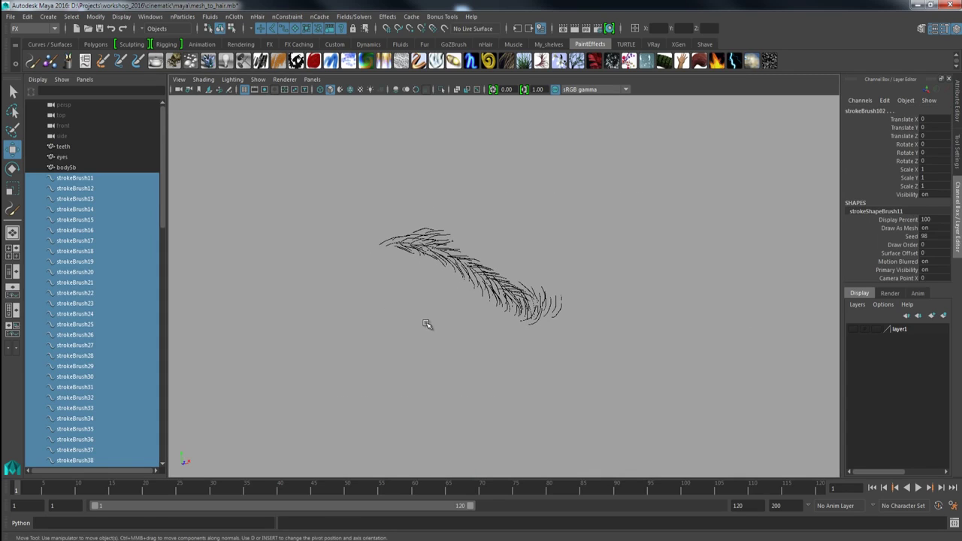
right_click_drag(417, 297, 408, 298, "alt")
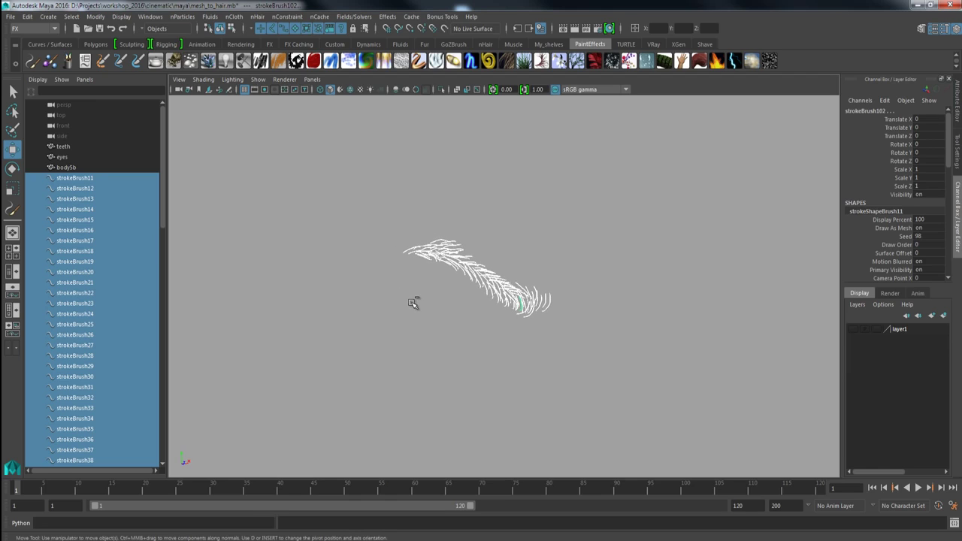
key("ctrl+g")
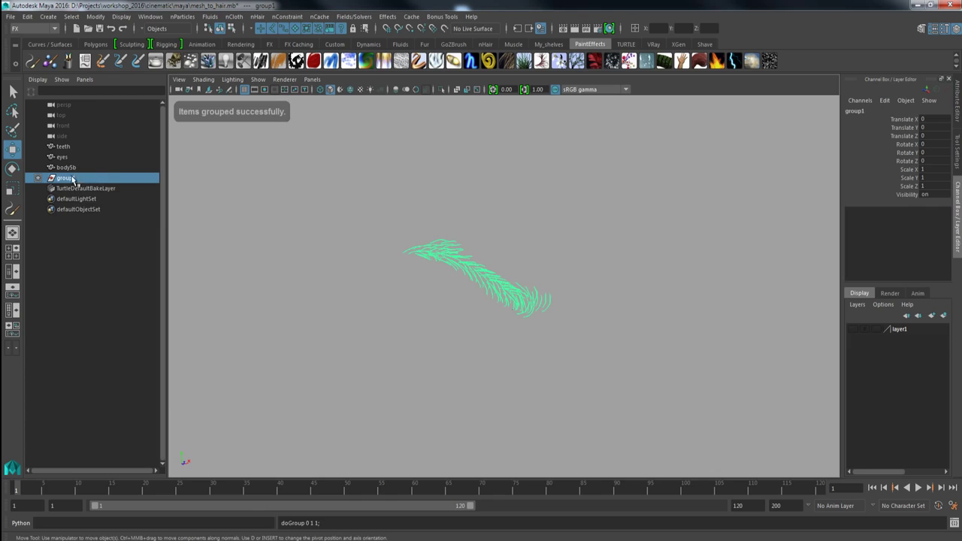
Rename the eyebrow stroke group as painteffects
double_click(67, 178)
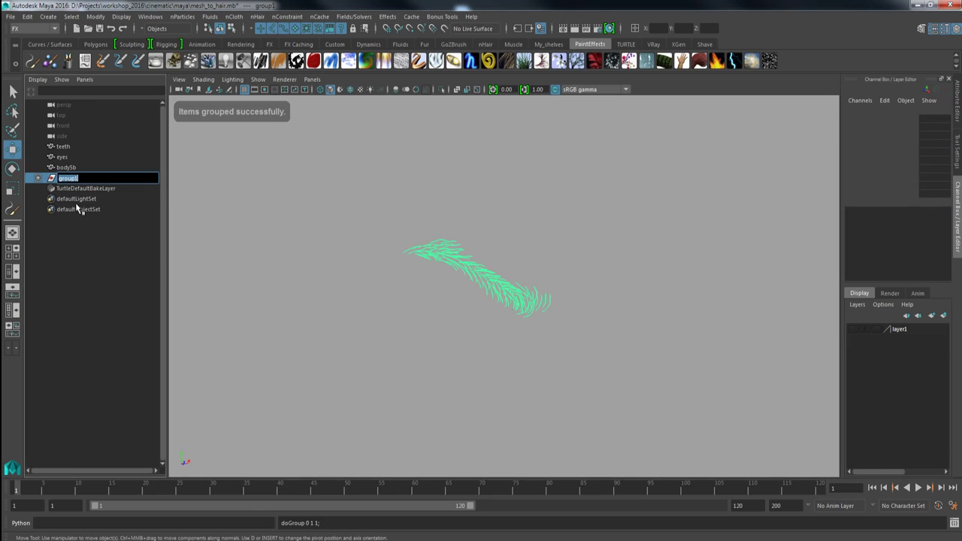
type("painter")
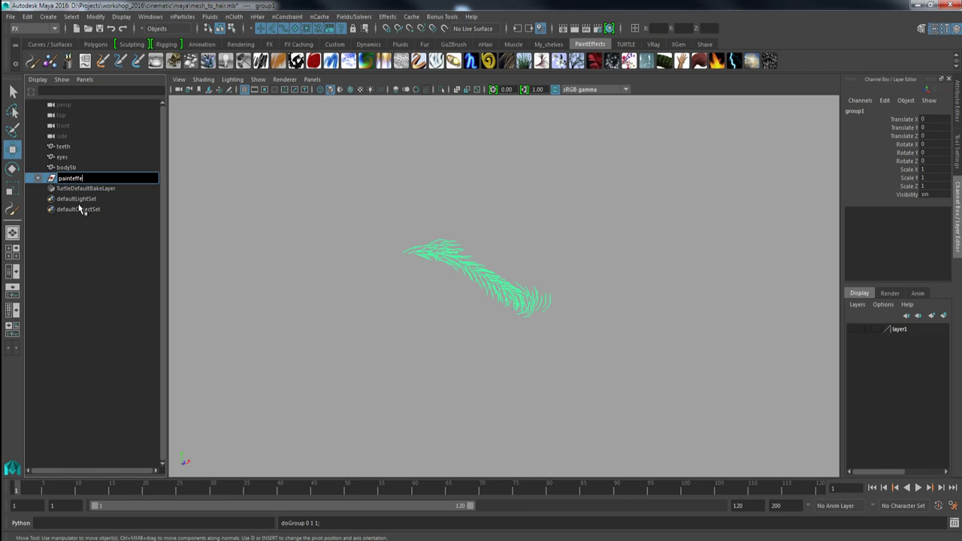
type("fects")
key("Return")
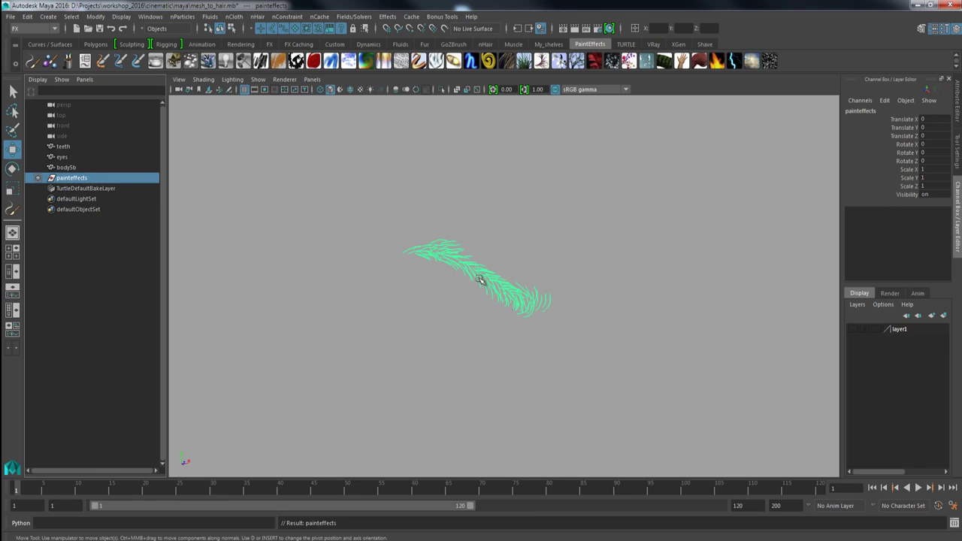
Convert the painted eyebrow strokes to curves and hide the painteffects group
left_click_drag(503, 246, 408, 213, "alt")
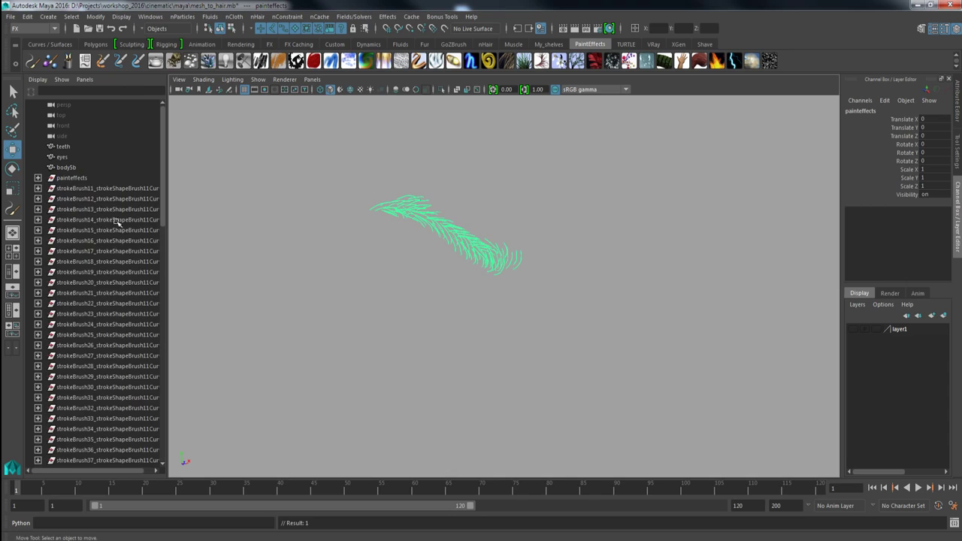
left_click(177, 206)
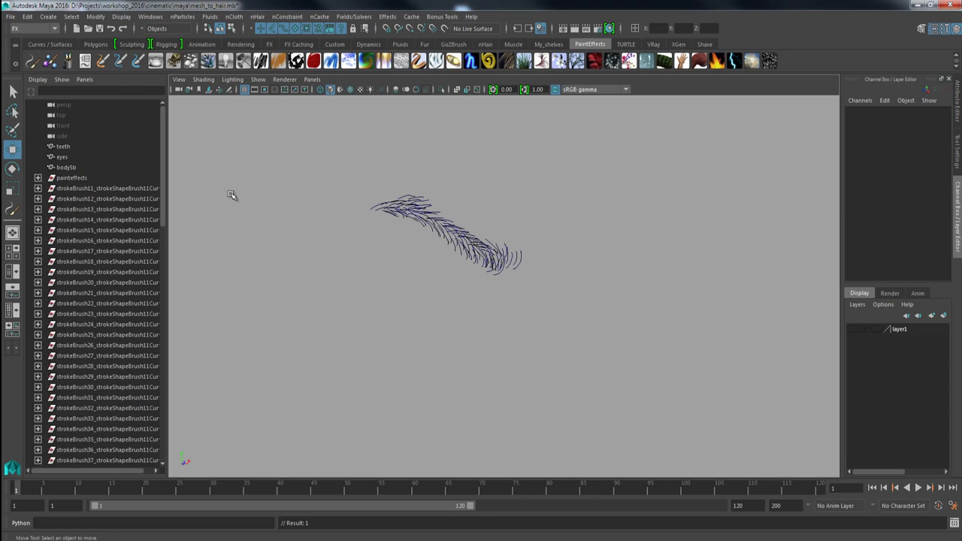
left_click(72, 178)
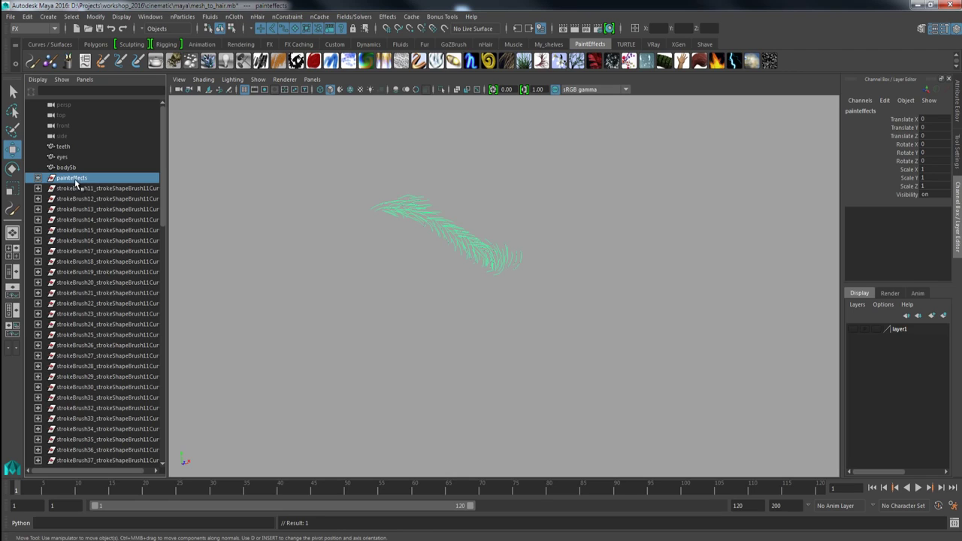
key("ctrl+h")
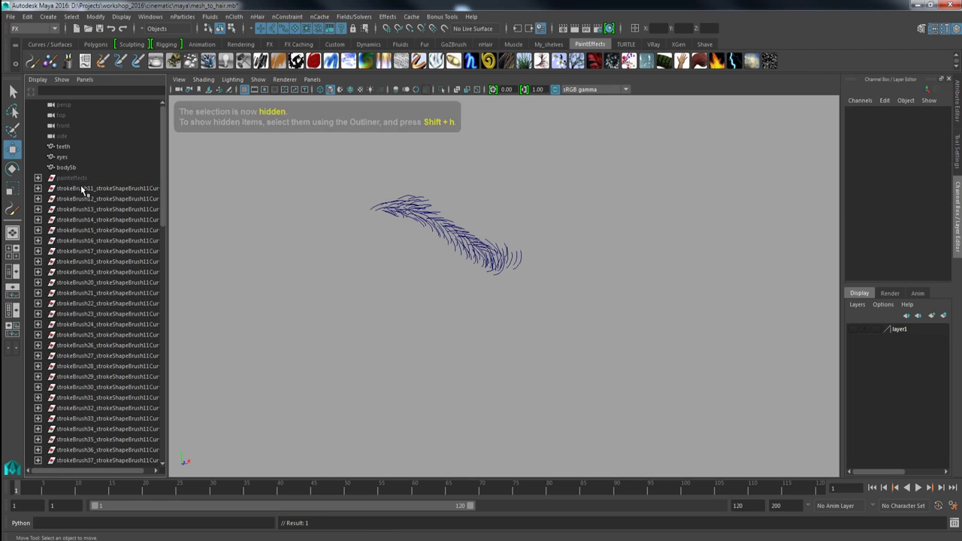
Select all the converted eyebrow curves in the viewport and group them
left_click_drag(346, 175, 475, 239)
left_click_drag(383, 186, 580, 335)
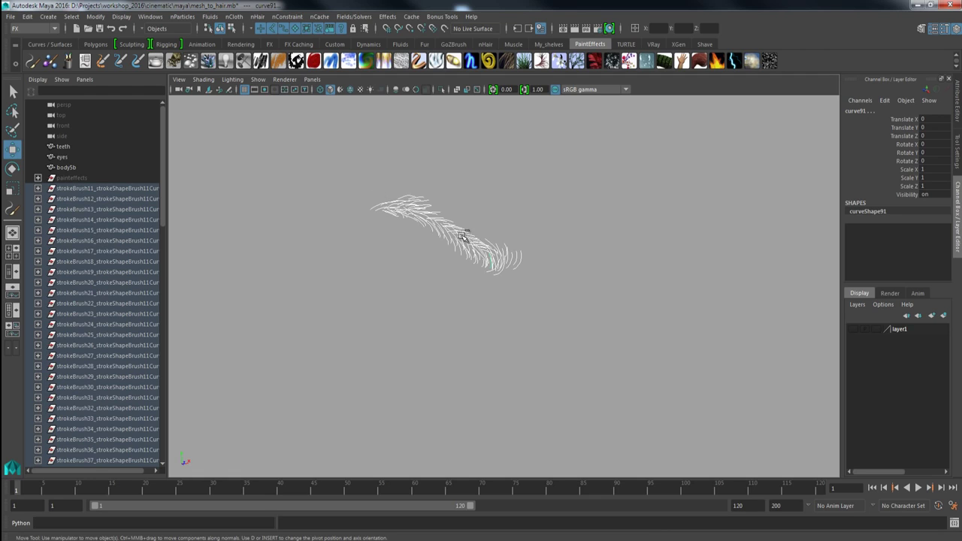
key("ctrl+g")
Delete all the leftover strokeBrush curve groups, from strokeBrush11 to strokeBrush102
left_click_drag(162, 202, 174, 479)
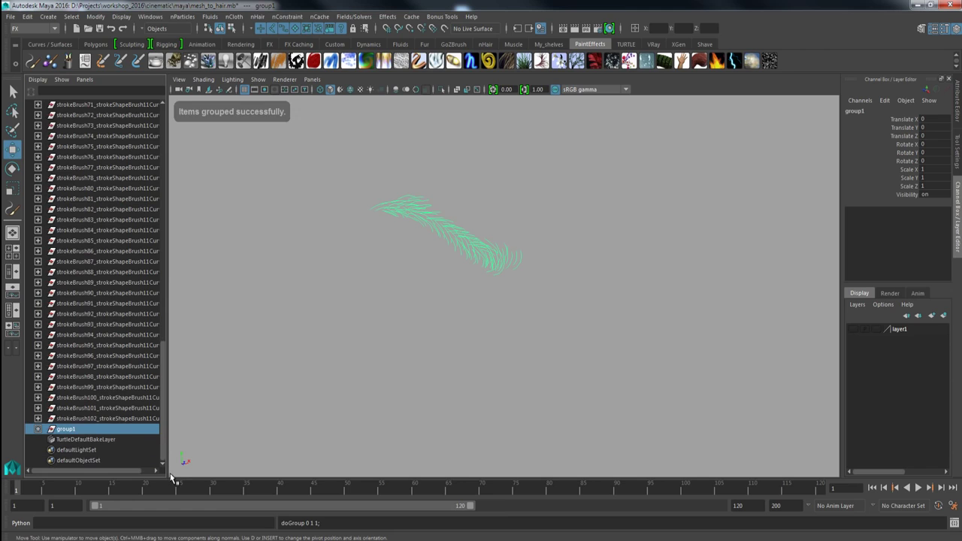
left_click(96, 420)
left_click_drag(165, 347, 160, 120)
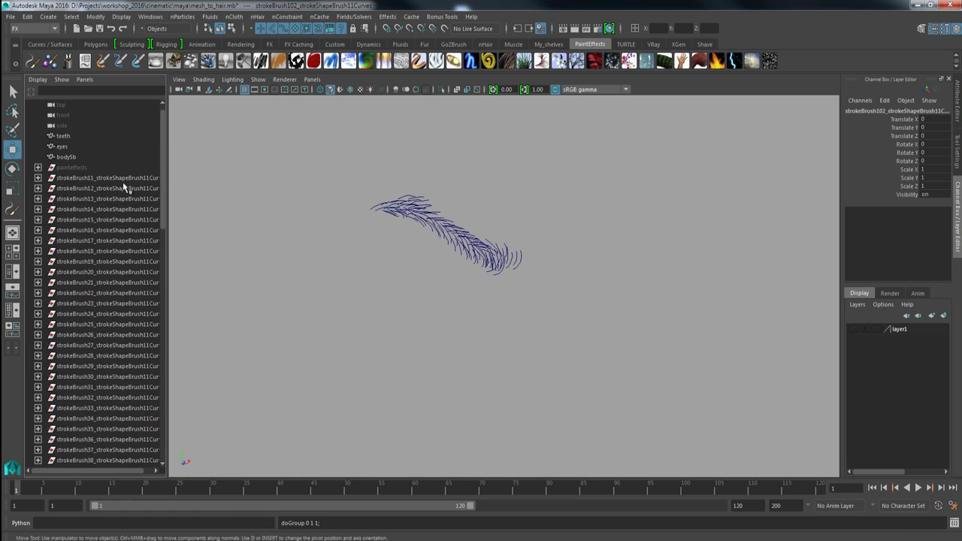
left_click(124, 182, "shift")
key("Delete")
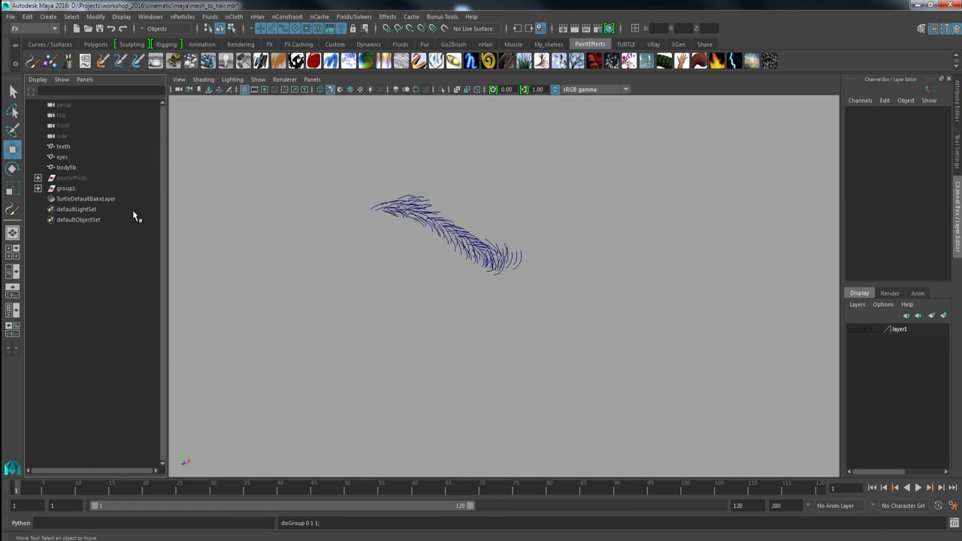
Rename the new curve group as r_eyebrow and check the curves inside it
double_click(66, 189)
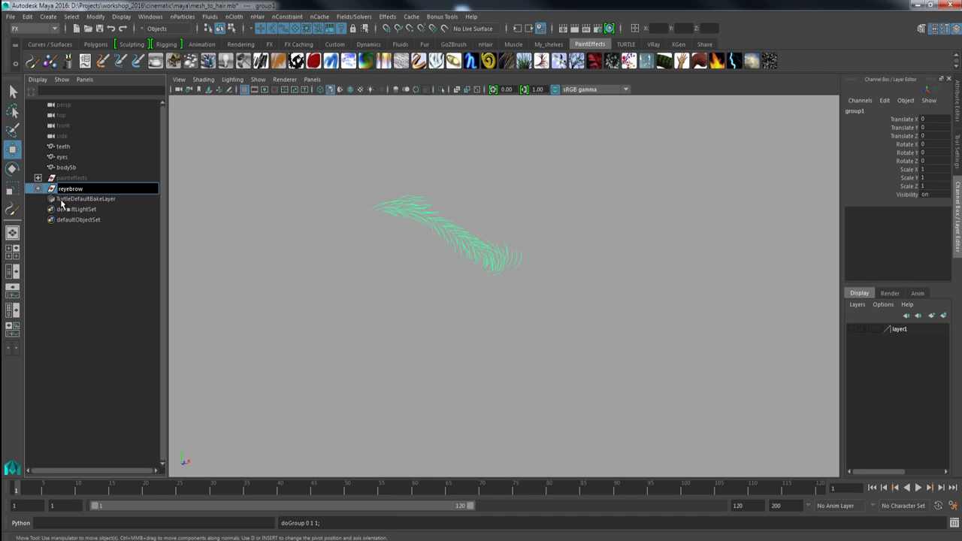
key("Return")
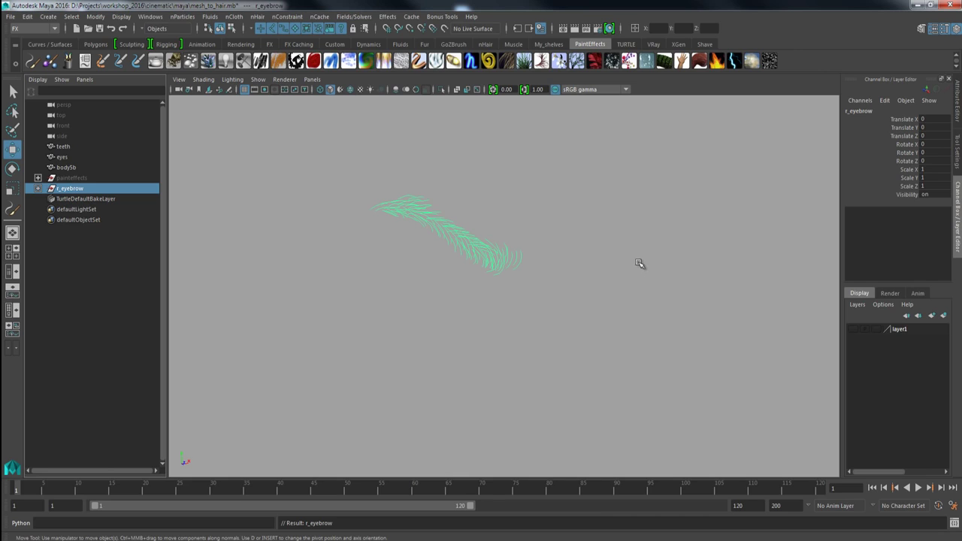
left_click(39, 188)
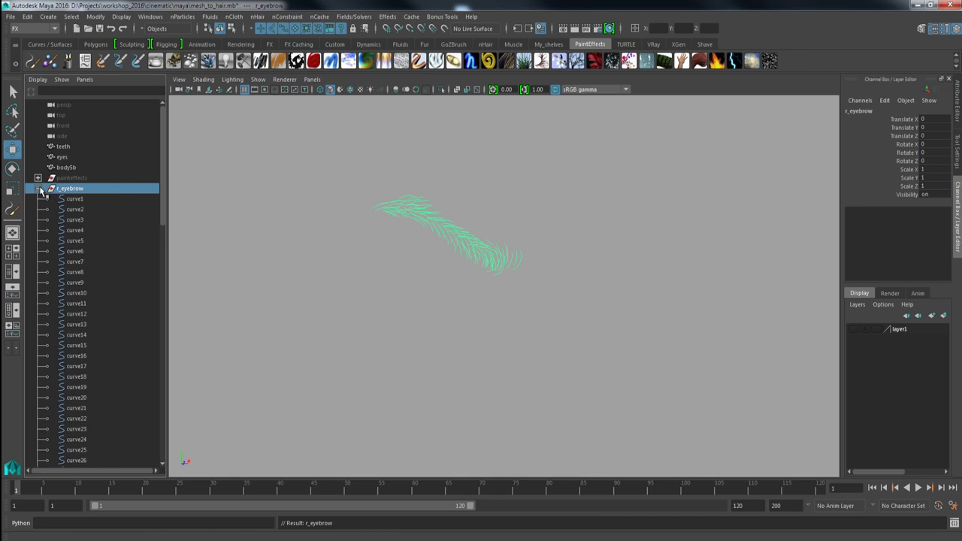
left_click(38, 188)
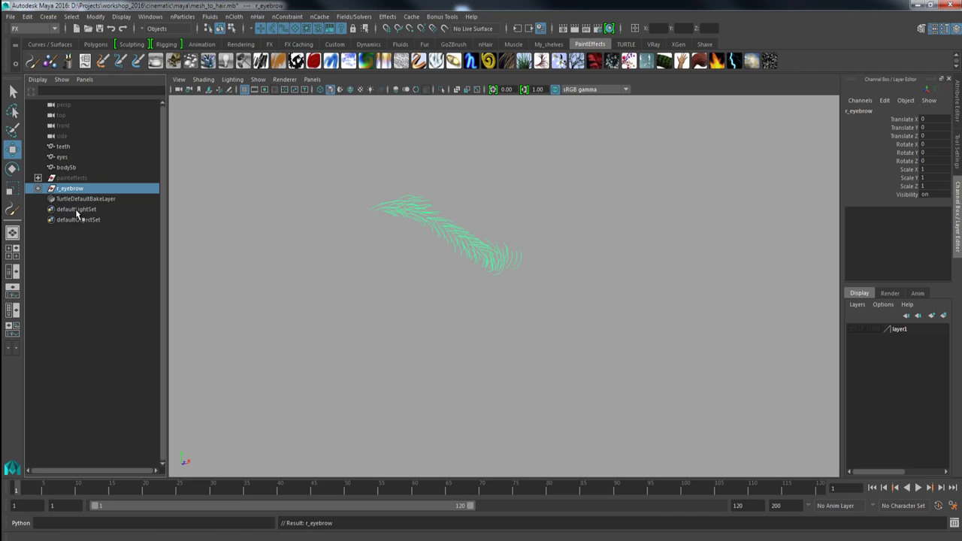
Duplicate the r_eyebrow group and rename the copy as l_eyebrow
key("ctrl+d")
double_click(73, 199)
left_click(63, 200)
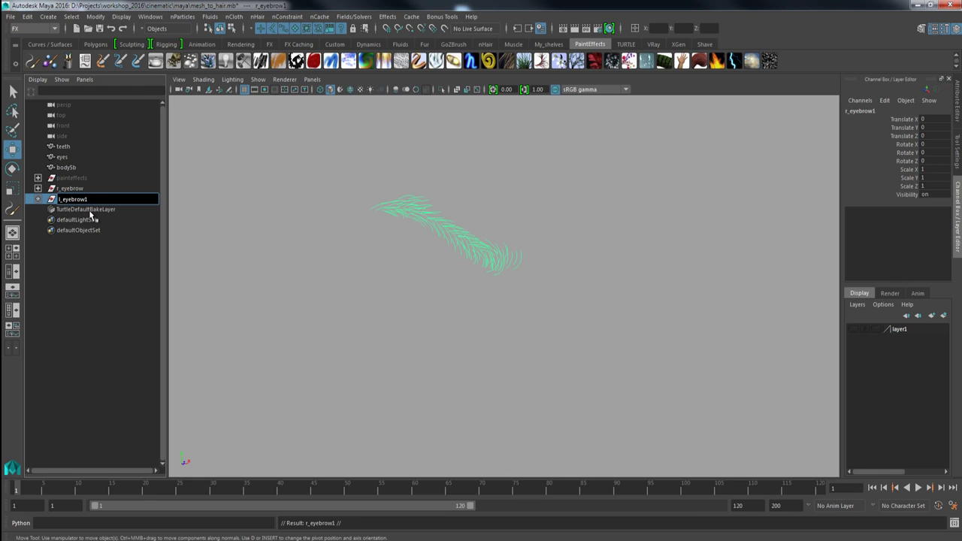
key("BackSpace")
key("Return")
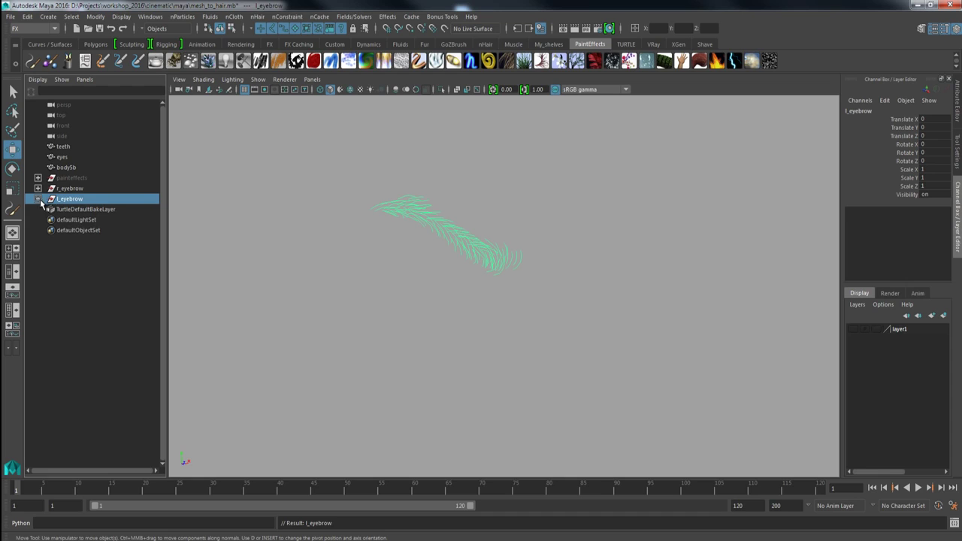
Mirror the l_eyebrow group to the other side by setting its Scale X to -1
right_click_drag(406, 243, 385, 212, "alt")
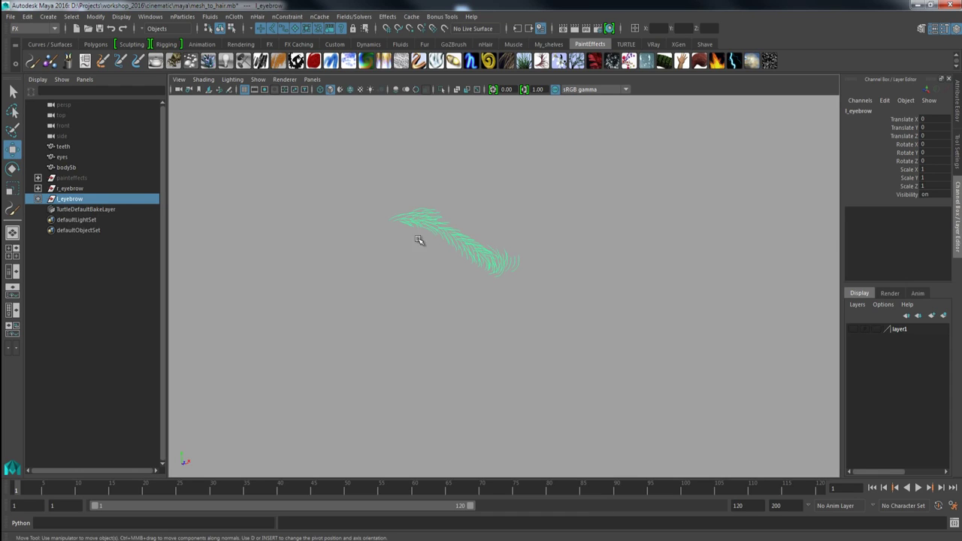
left_click_drag(588, 260, 573, 233, "alt")
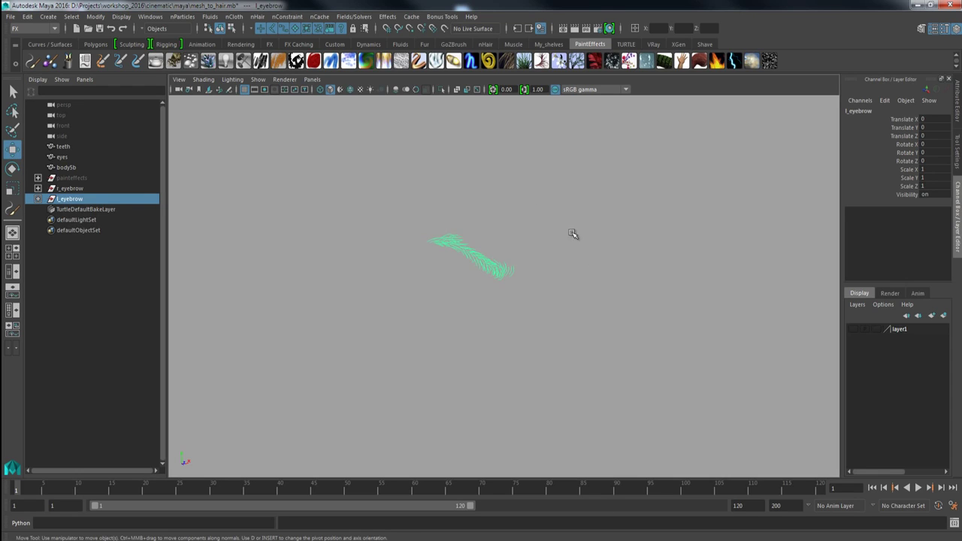
double_click(930, 170)
type("-1")
key("Return")
left_click(701, 280)
mouse_move(508, 296)
left_mouse_down("alt")
mouse_move(548, 326)
mouse_move(509, 303)
mouse_move(519, 301)
mouse_move(511, 311)
left_mouse_up("alt")
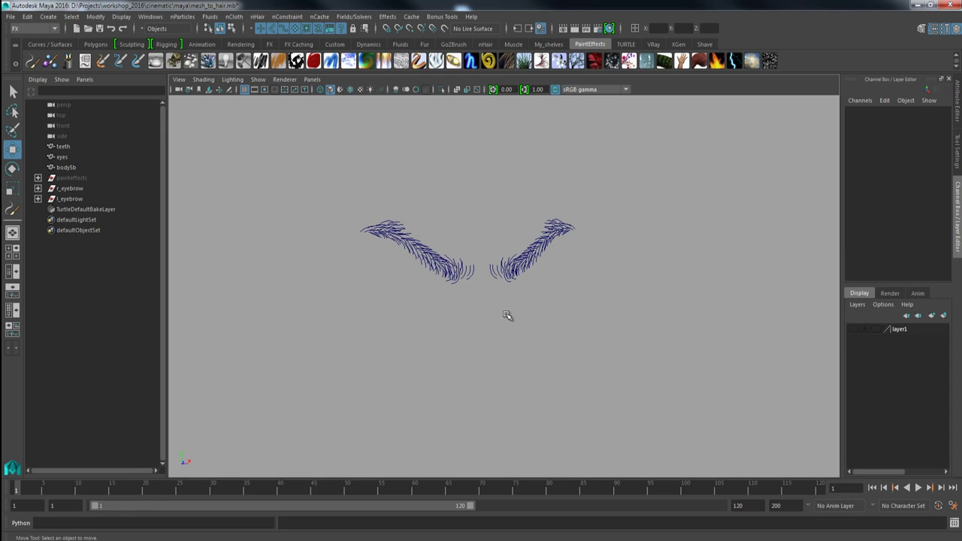
Select all curves inside the l_eyebrow group and add the hierarchy prefix "left" to their names
left_click(38, 198)
left_click(75, 209)
left_click_drag(163, 208, 146, 453)
left_click(76, 430, "shift")
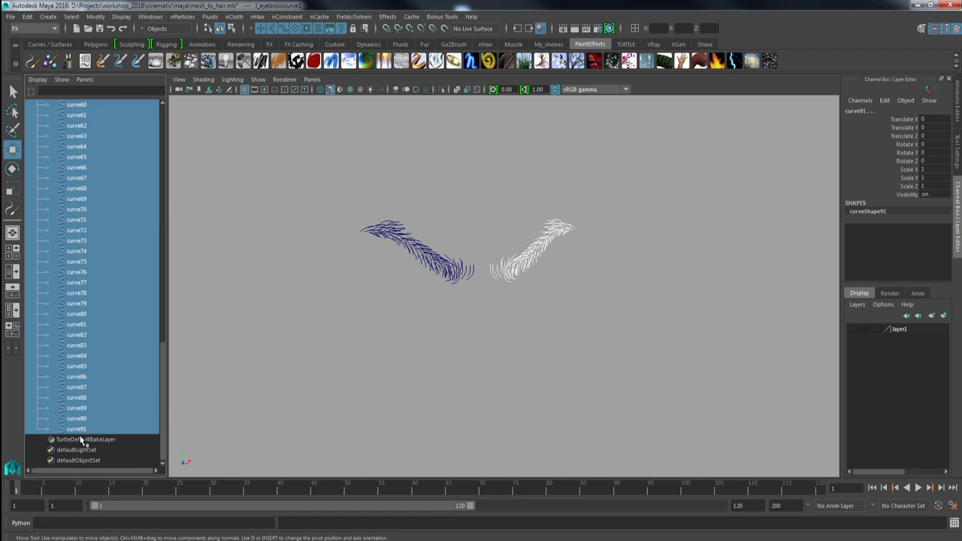
left_click(95, 16)
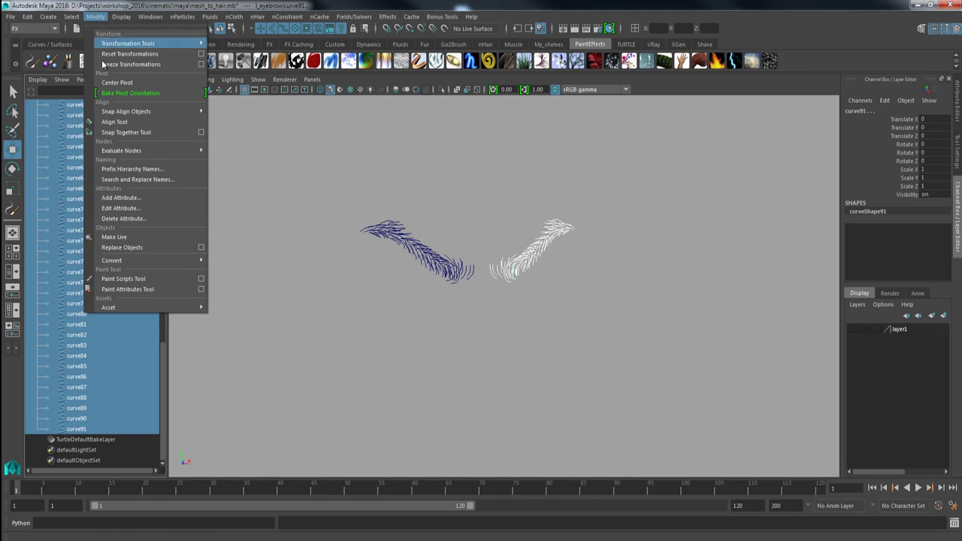
left_click(134, 170)
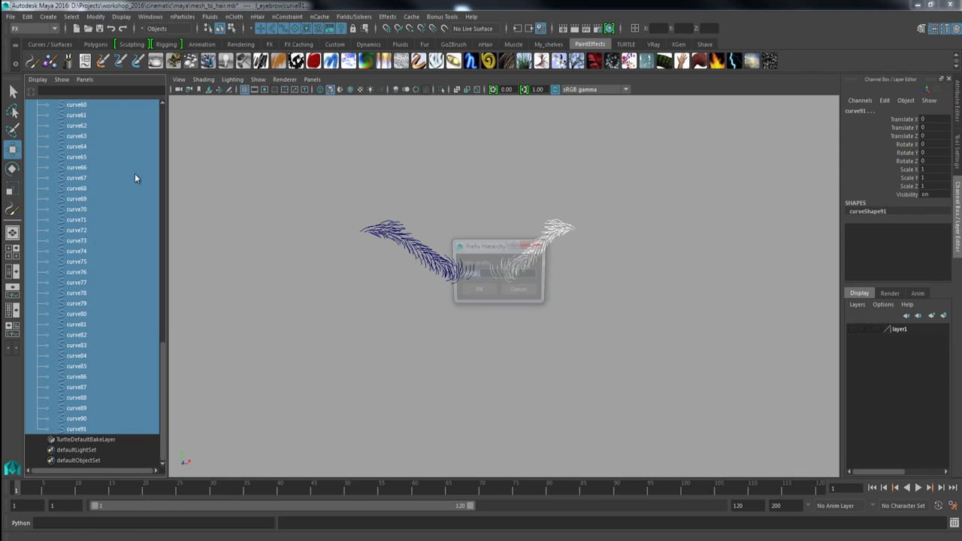
key("BackSpace")
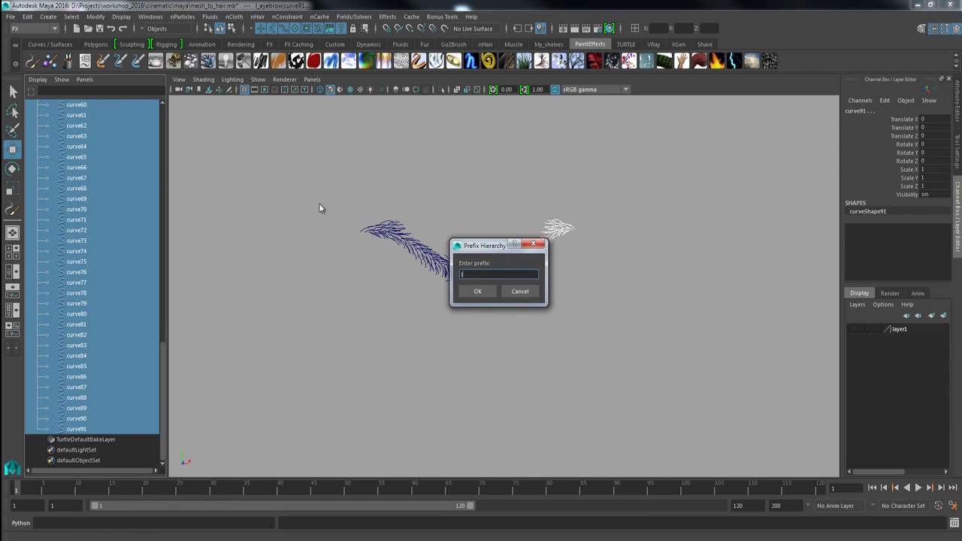
left_click(477, 294)
left_click_drag(160, 348, 157, 115)
left_click(38, 189)
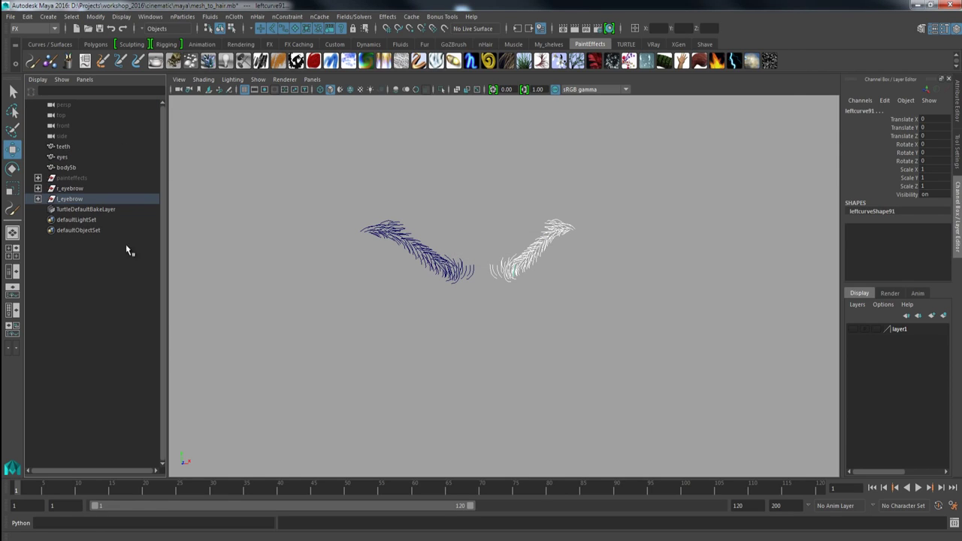
Select the curves of both eyebrows and make them dynamic with nHair
left_click(322, 191)
middle_click_drag(380, 268, 348, 154, "alt")
left_click_drag(320, 139, 568, 295)
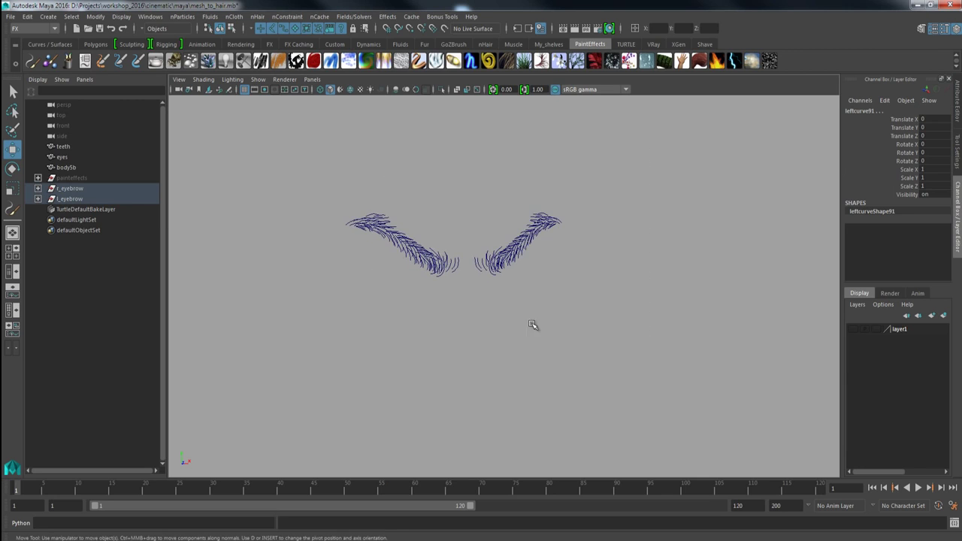
middle_click_drag(403, 258, 423, 281, "alt")
right_click_drag(423, 281, 470, 260, "alt")
left_click_drag(470, 260, 451, 261, "alt")
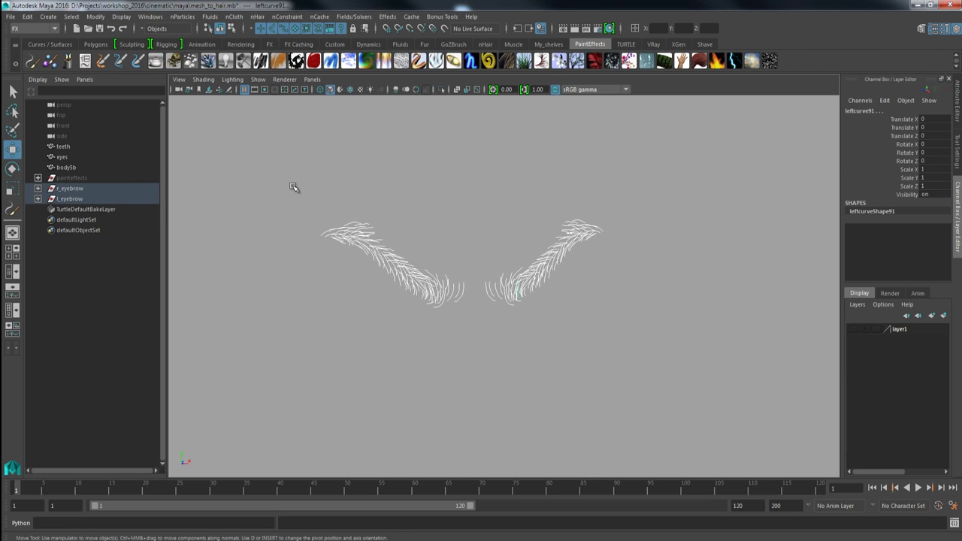
middle_click_drag(369, 202, 356, 208, "alt")
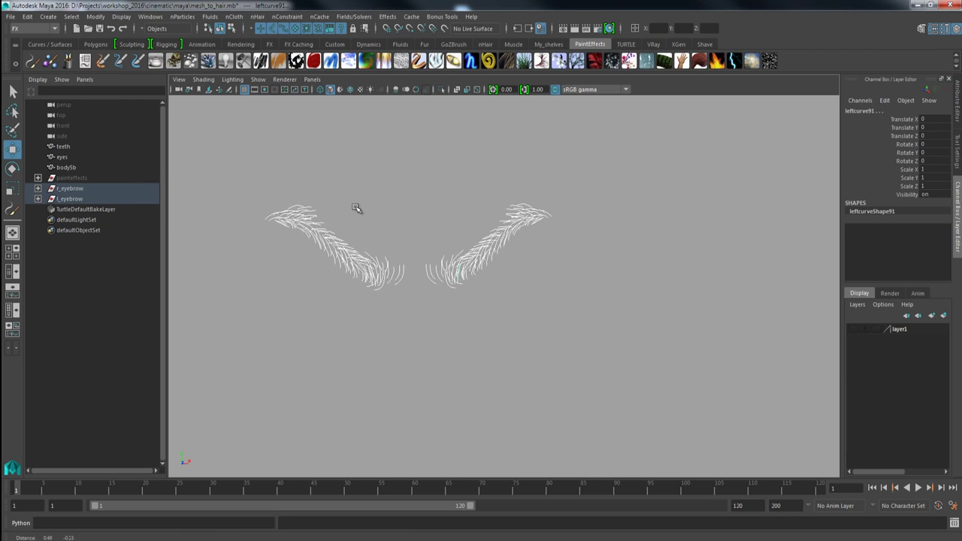
left_click(259, 17)
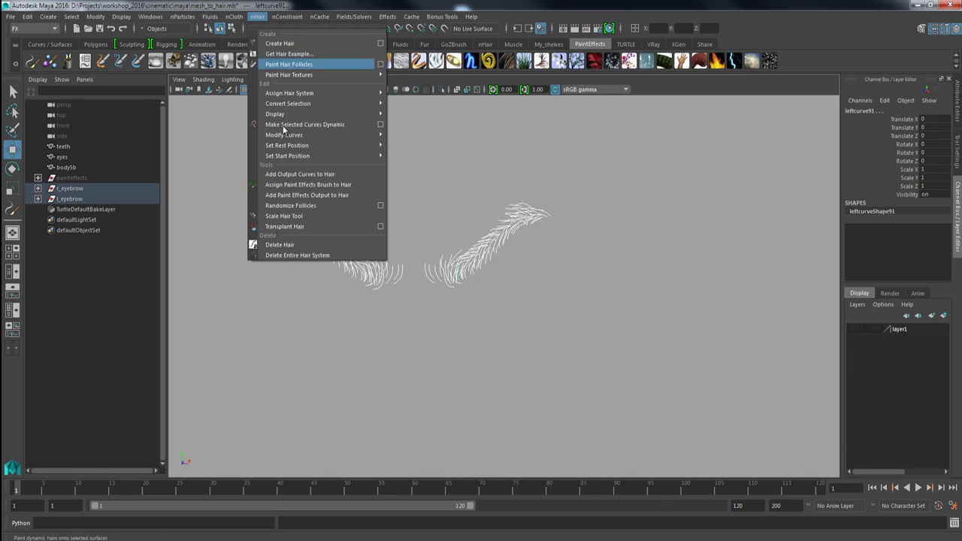
mouse_move(303, 134)
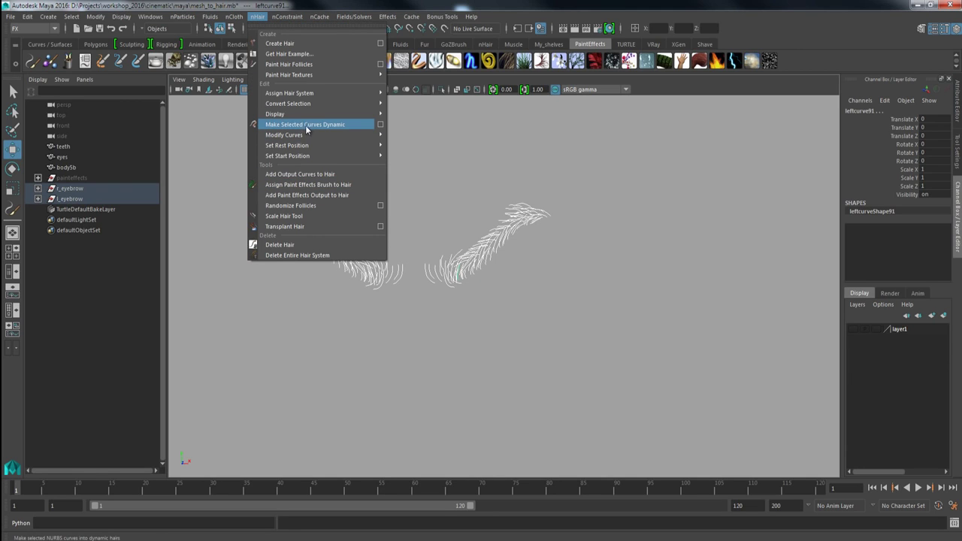
left_click(314, 124)
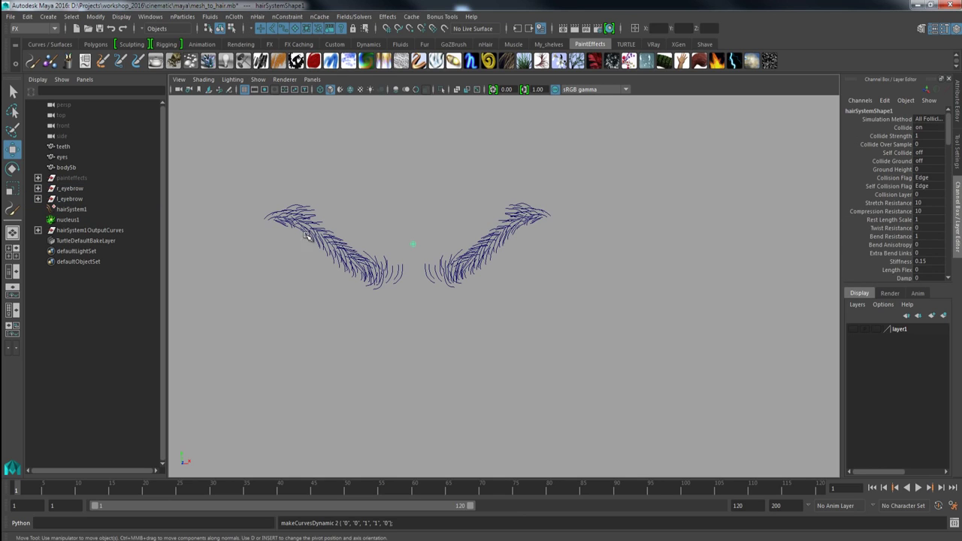
Assign a Paint Effects brush to the eyebrow hair system, hairSystem1
left_click(71, 210)
left_click(256, 17)
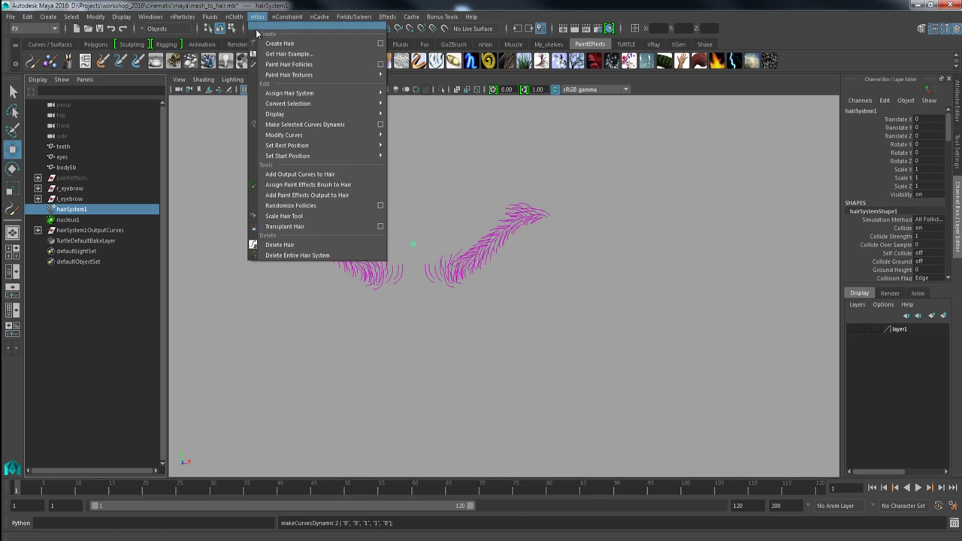
left_click(308, 185)
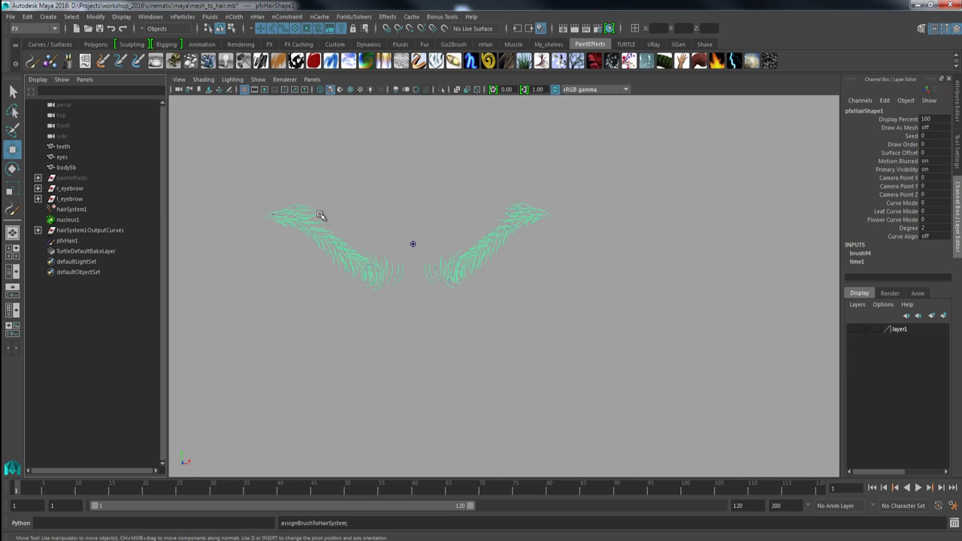
Set hairSystem1's Clump Width to 0.067 and Thinning to 0.258 in hairSystemShape1
left_click(69, 209)
key("ctrl+a")
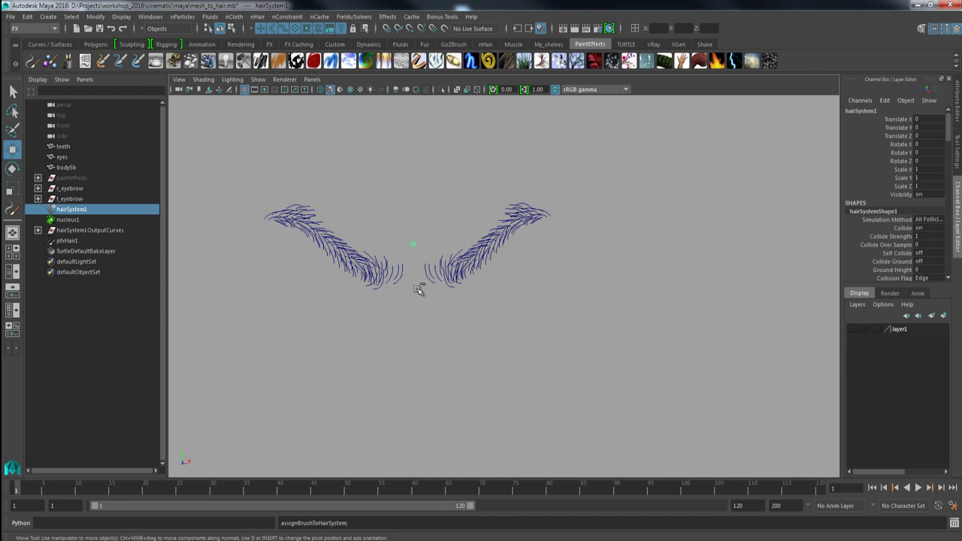
key("ctrl+a")
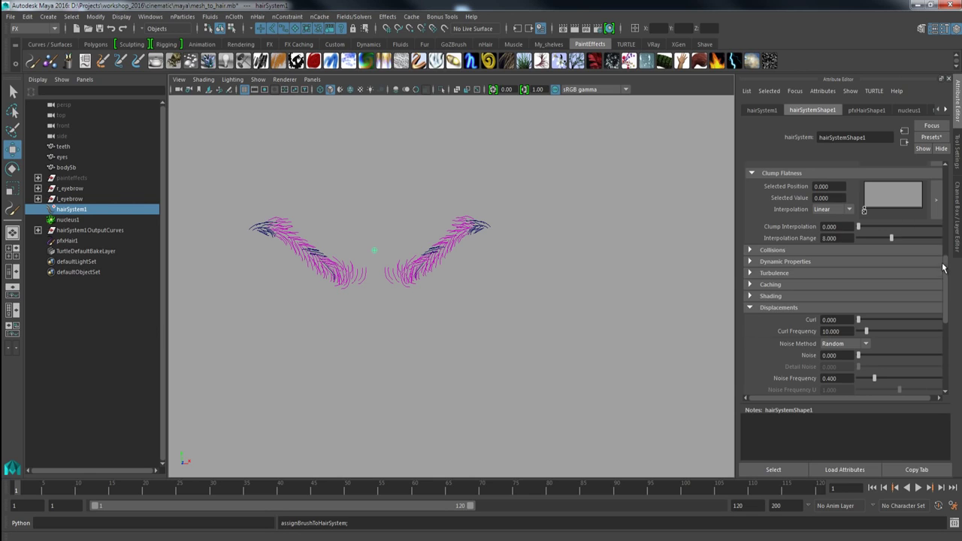
left_click_drag(944, 268, 948, 172)
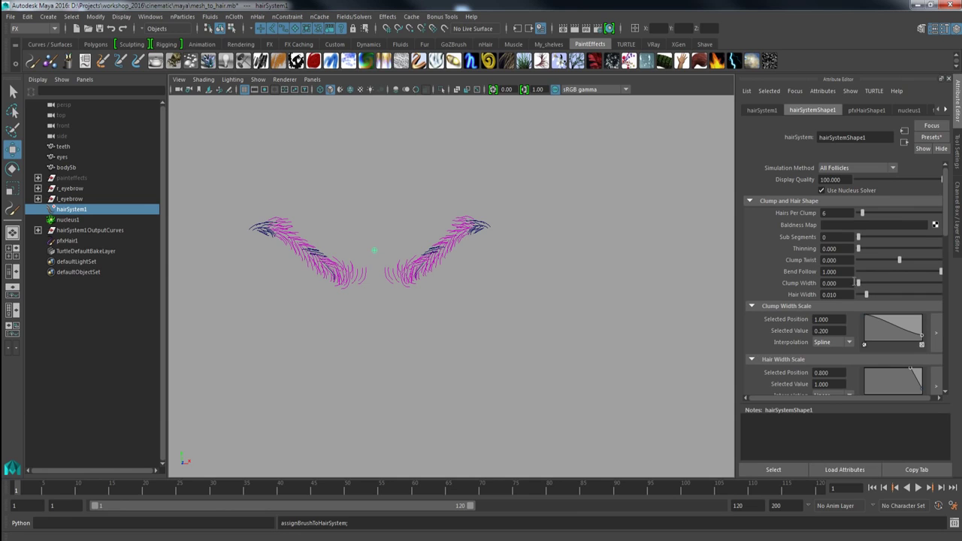
left_click_drag(861, 286, 877, 254)
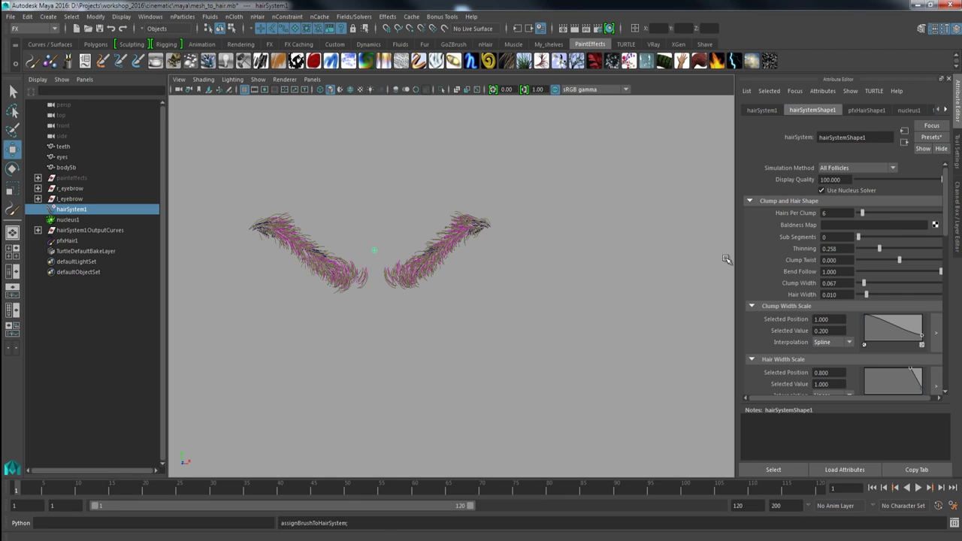
scroll(621, 406, "up", 4)
middle_click_drag(638, 357, 648, 354, "alt")
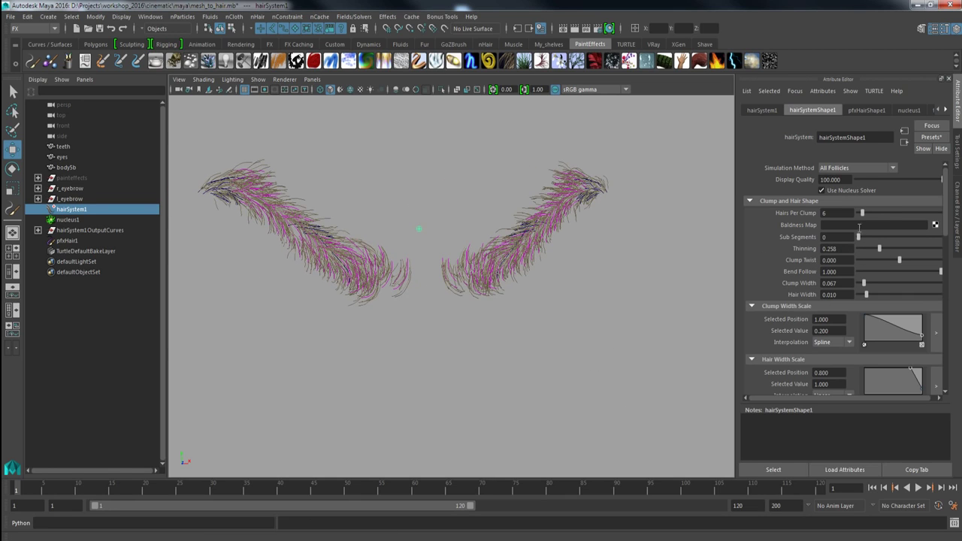
Set hairSystem1's Hairs Per Clump to 16 and turn off the display of NURBS curves in the viewport
left_click_drag(867, 214, 869, 214)
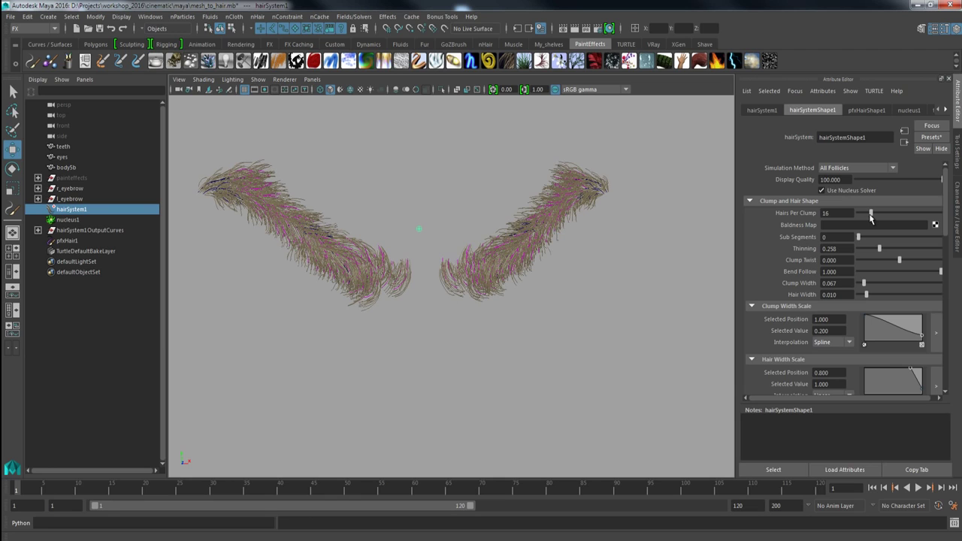
left_click(655, 336)
scroll(624, 319, "down", 3)
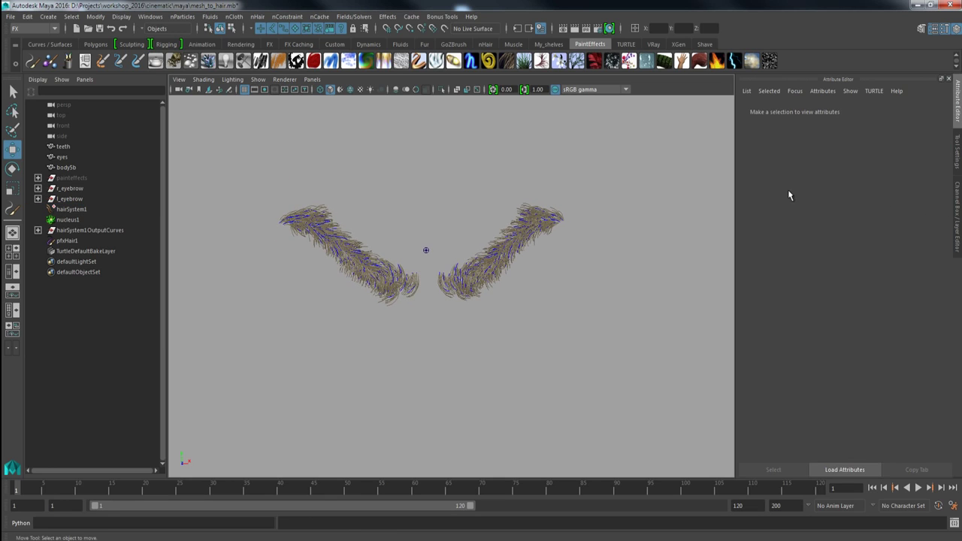
left_click(258, 79)
left_click(268, 136)
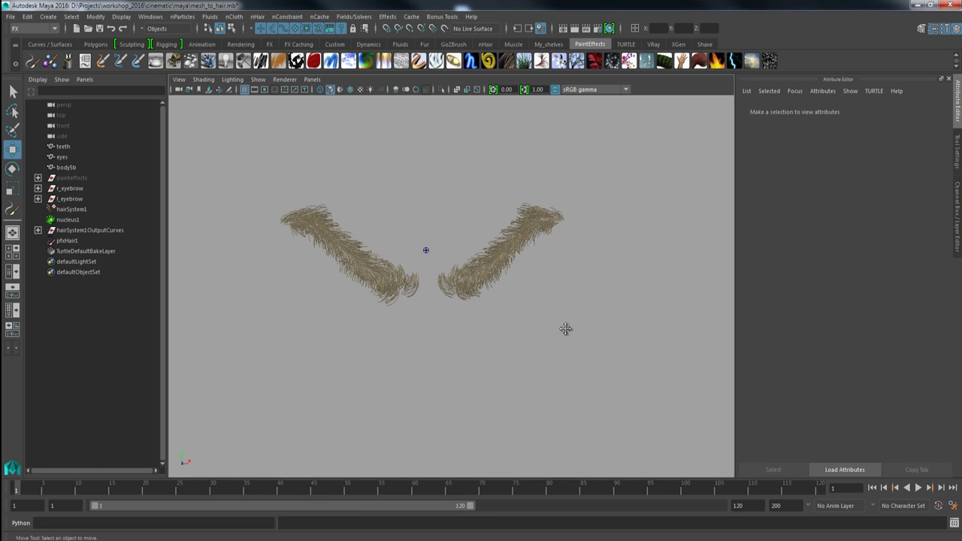
Make display layer layer1 visible to view the eyebrows on the orc's head
left_click(958, 228)
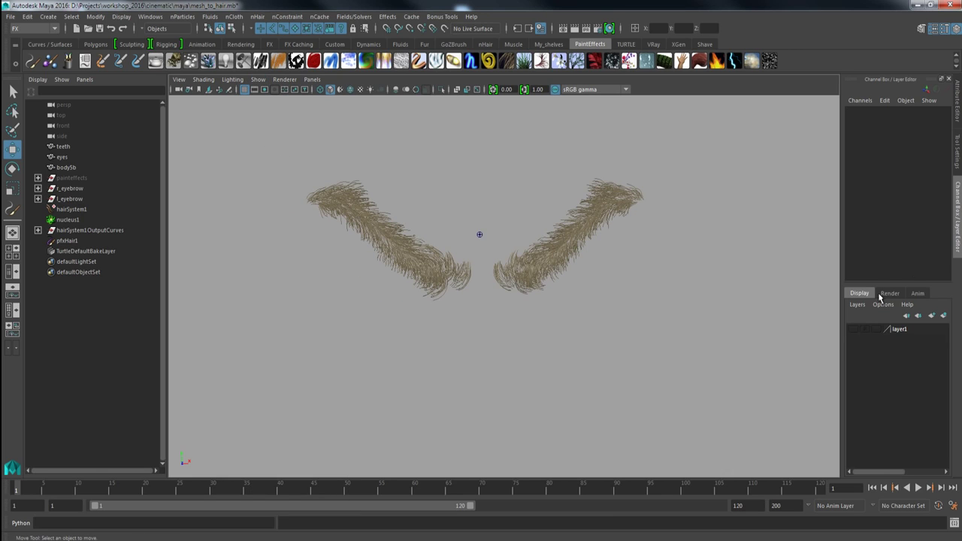
left_click(852, 329)
scroll(648, 307, "up", 2)
left_click_drag(648, 307, 571, 259, "alt")
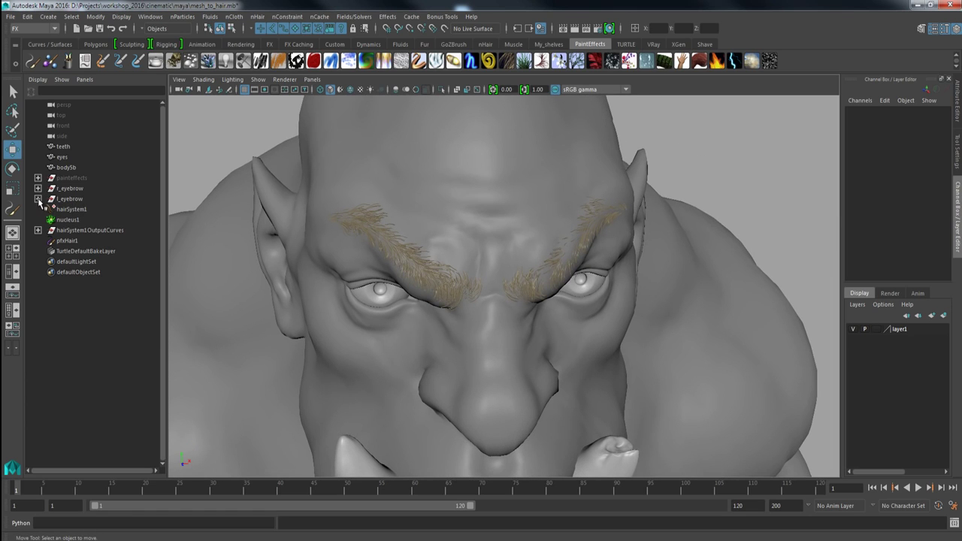
Center the pivot of the l_eyebrow group
left_click(66, 199)
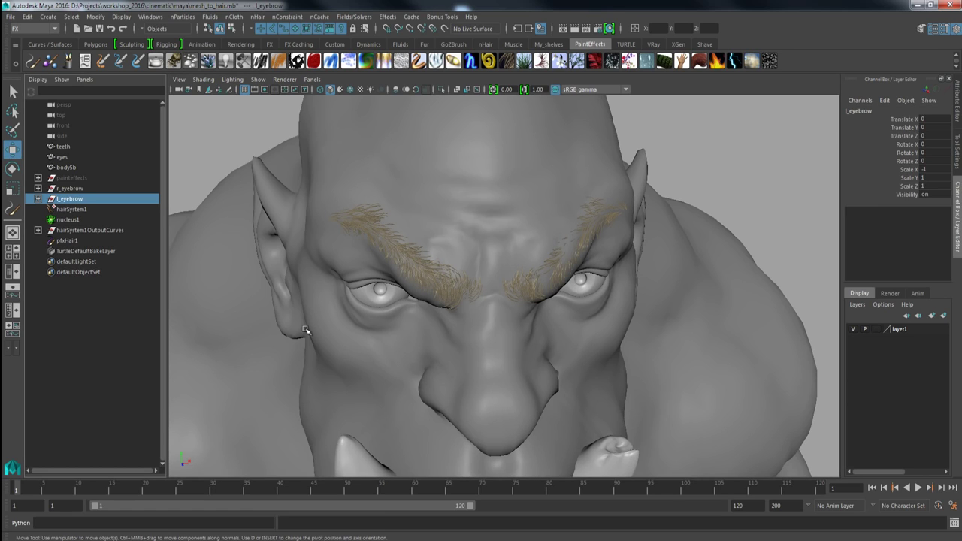
right_click_drag(659, 361, 423, 203, "alt")
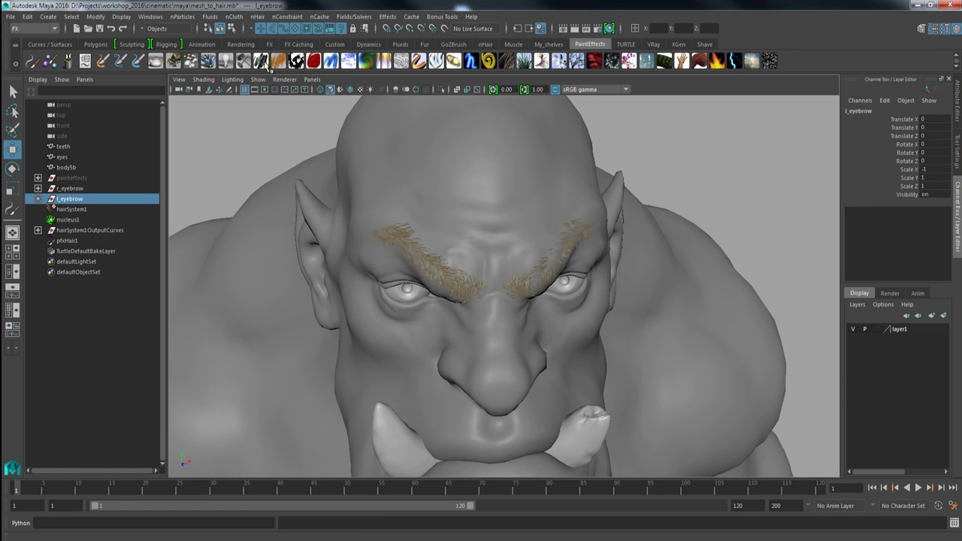
left_click(549, 45)
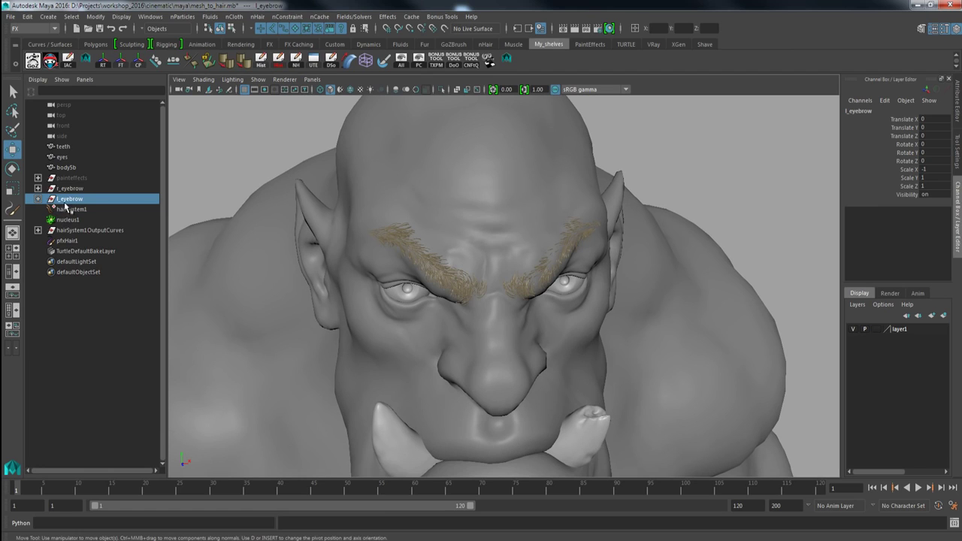
left_click(96, 17)
mouse_move(117, 122)
left_click(118, 83)
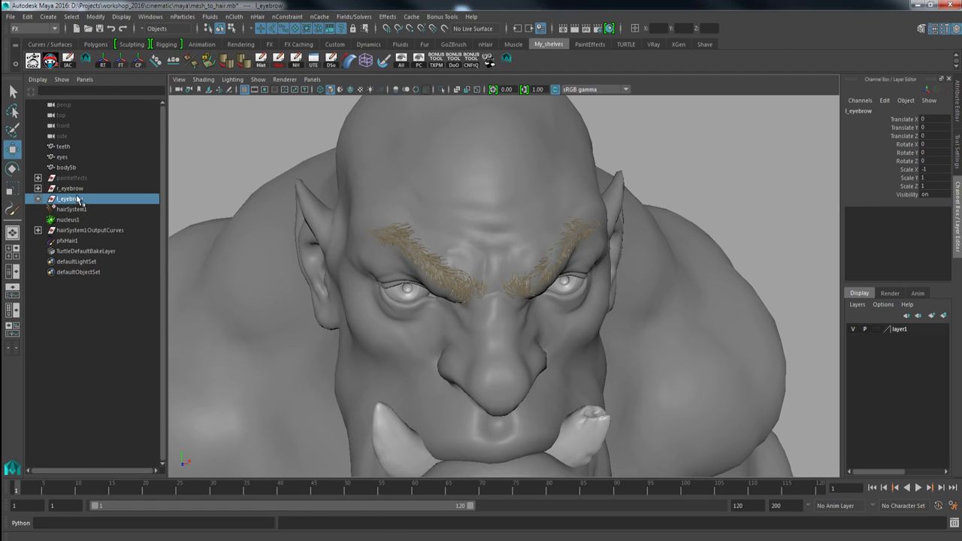
Examine the contents of the l_eyebrow, r_eyebrow and hairSystem1OutputCurves groups
left_click(37, 198)
left_click(37, 199)
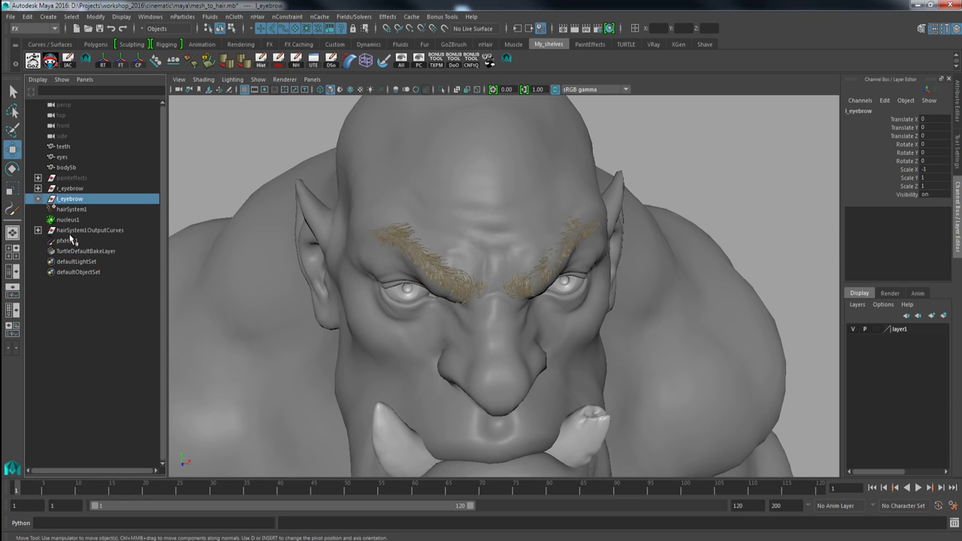
left_click(38, 231)
left_click(37, 231)
left_click(38, 189)
left_click(39, 189)
left_click(38, 230)
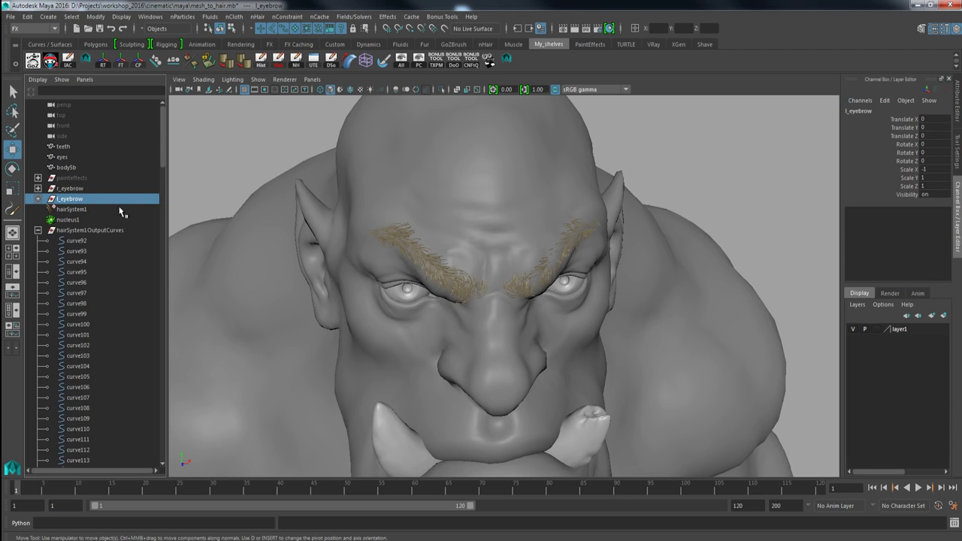
left_click(39, 230)
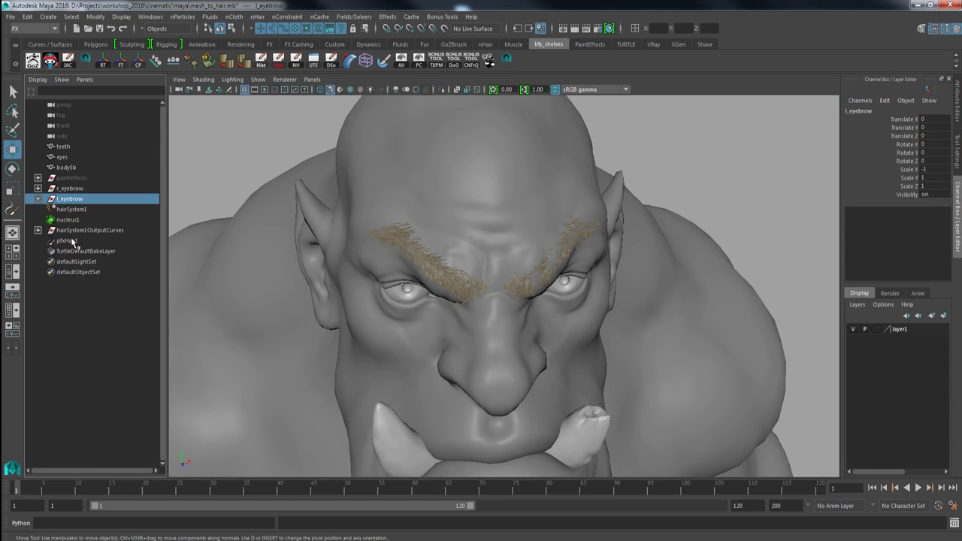
Turn the display of NURBS curves back on in the viewport
left_click(258, 79)
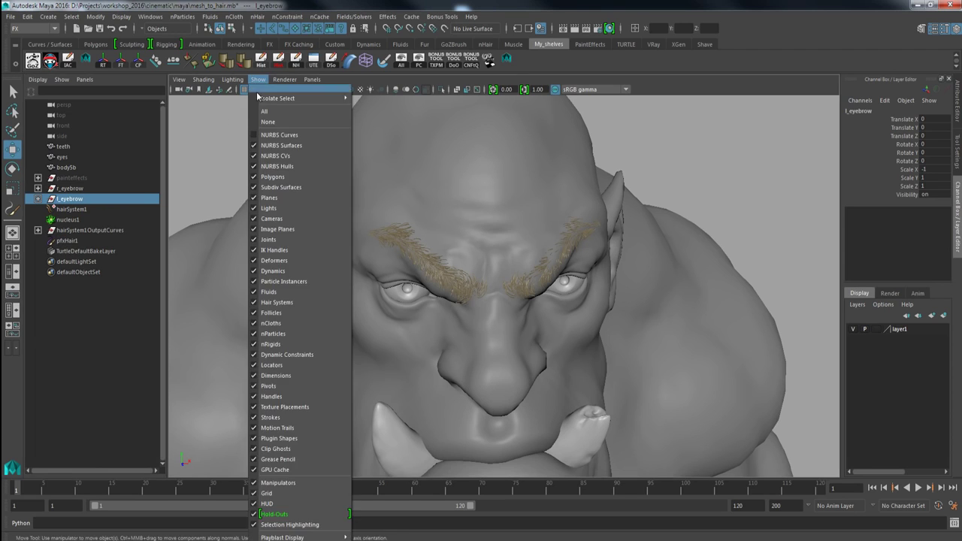
left_click(258, 137)
middle_click_drag(312, 253, 282, 246, "alt")
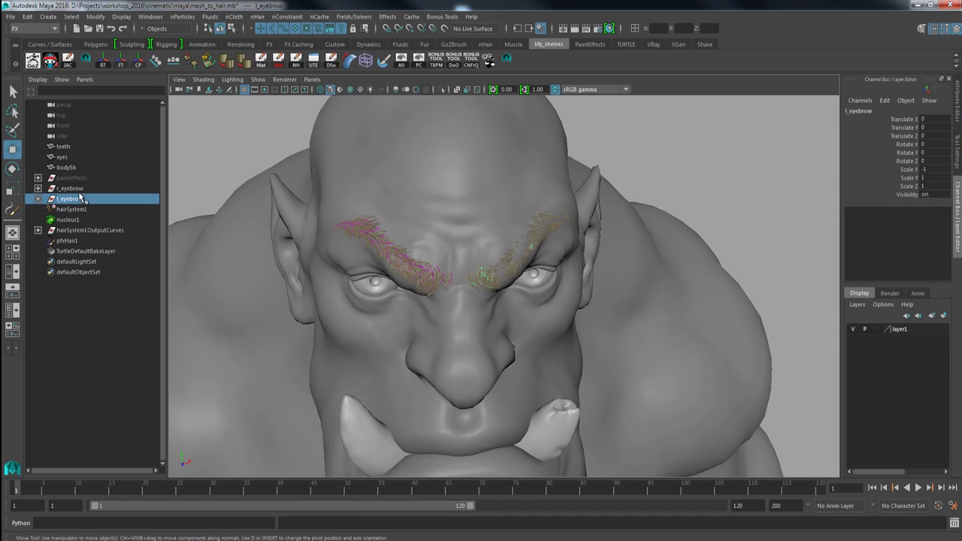
Try moving the control vertices of curve1 under follicle1 in r_eyebrow, and undo the move
left_click(75, 189)
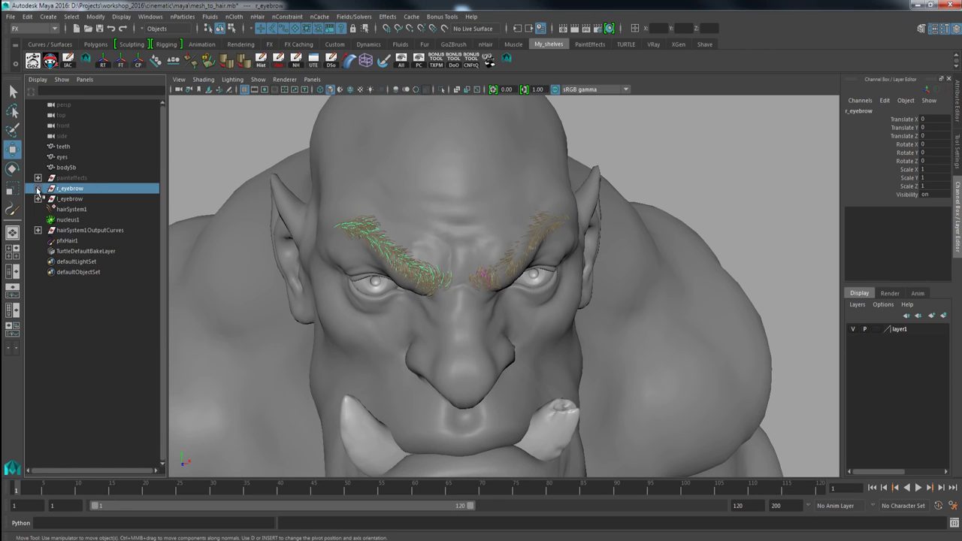
left_click(38, 189)
left_click(48, 199)
left_click(79, 209)
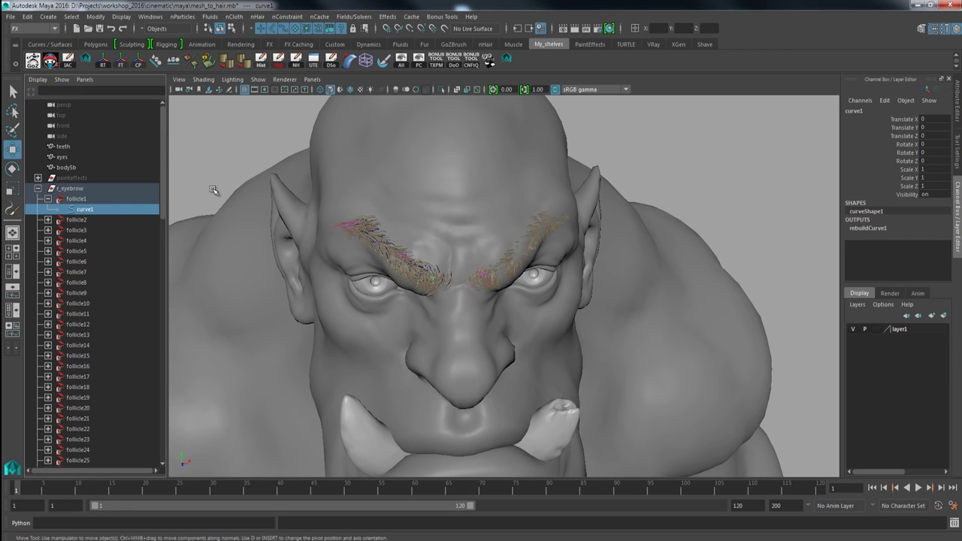
right_click(214, 147)
right_click_drag(204, 148, 167, 148)
scroll(440, 322, "up", 3)
left_click_drag(379, 253, 431, 322)
left_click_drag(410, 279, 425, 243)
key("ctrl+z")
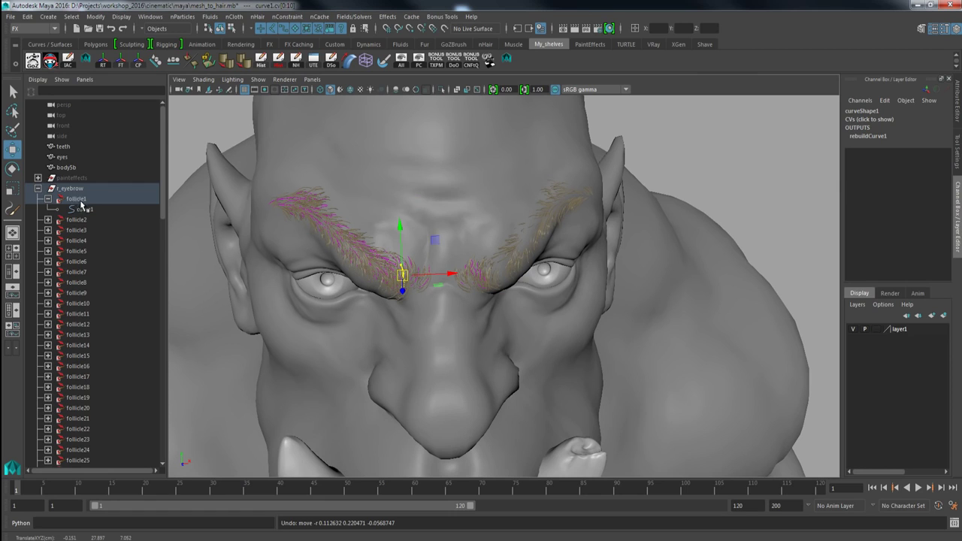
left_click(39, 189)
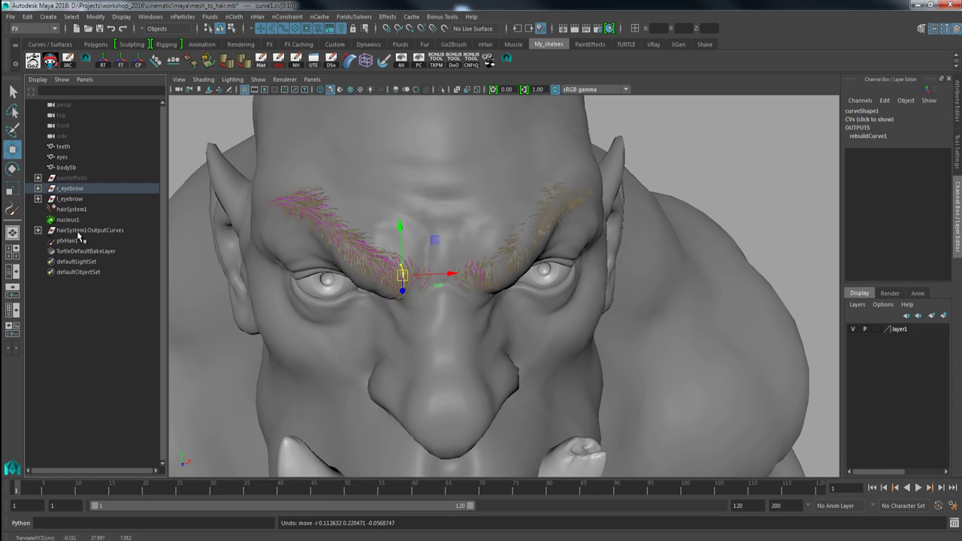
Hide the hairSystem1OutputCurves group
left_click(84, 230)
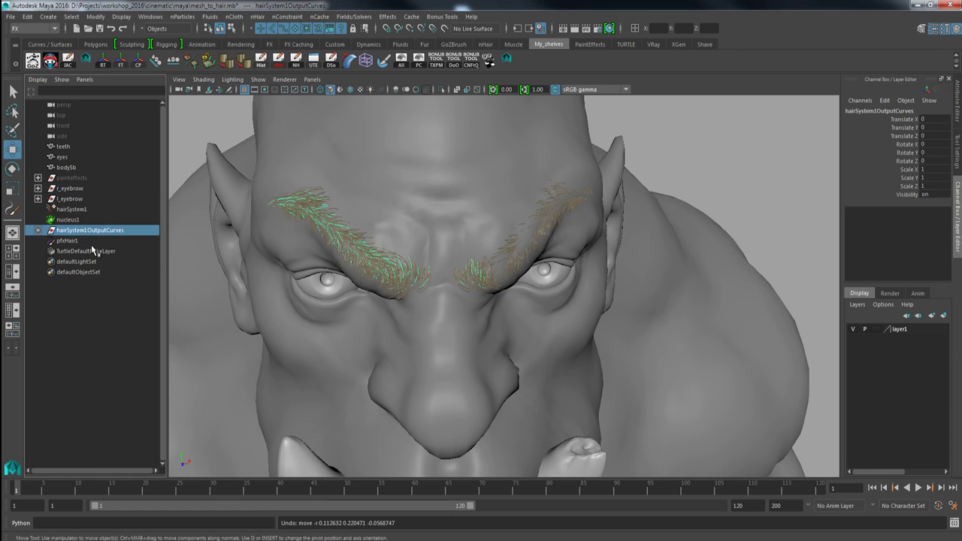
key("ctrl+h")
left_click_drag(469, 222, 460, 255, "alt")
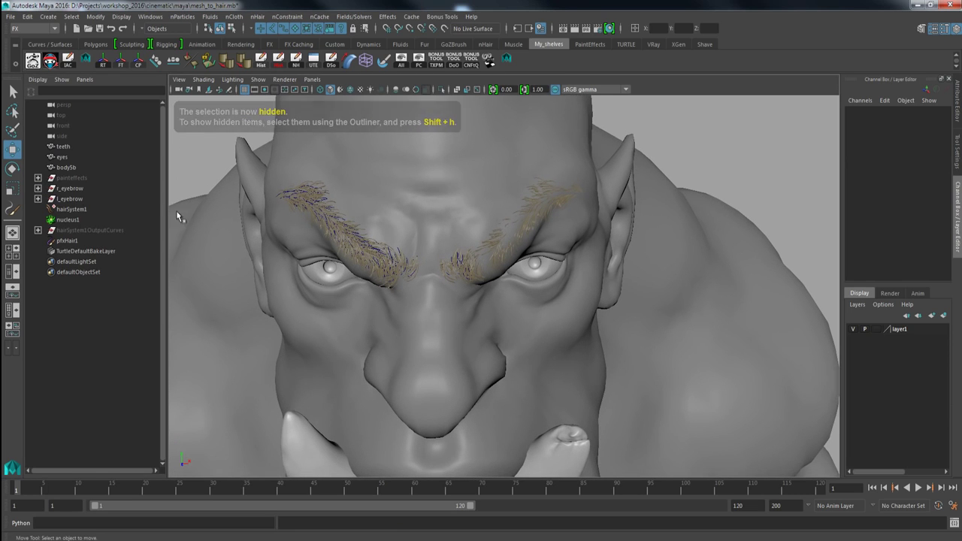
Try selecting only the l_eyebrow curves on the face, excluding pfxHair1, and clear the selection
left_click(66, 199)
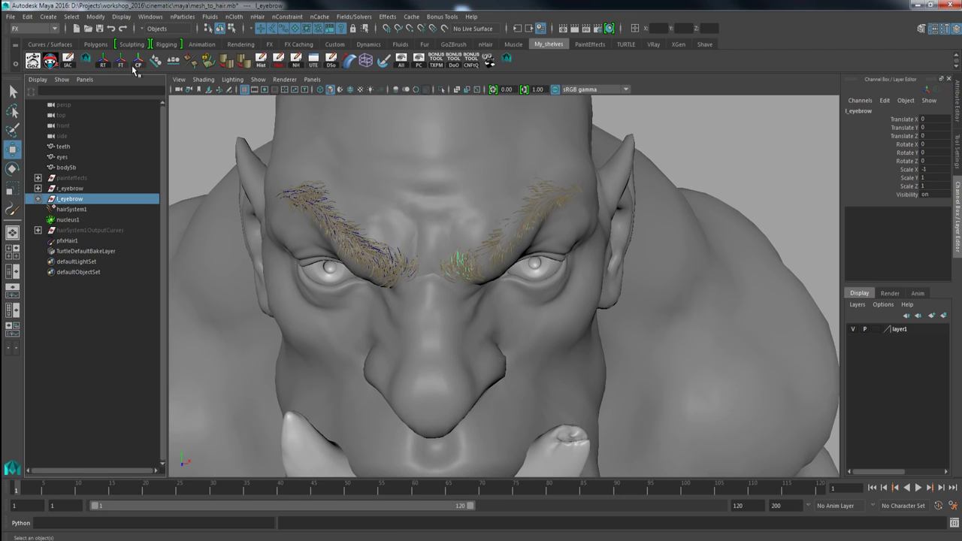
right_click_drag(298, 258, 269, 255, "alt")
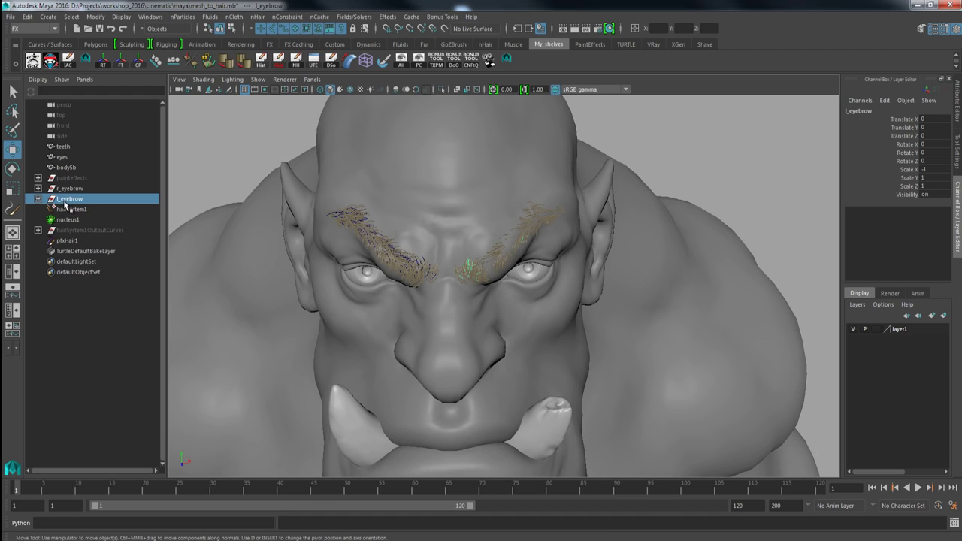
left_click_drag(511, 235, 512, 217, "alt")
left_click_drag(624, 320, 454, 145)
left_click(475, 203, "ctrl")
left_click_drag(590, 356, 533, 259, "ctrl")
scroll(373, 255, "up", 3)
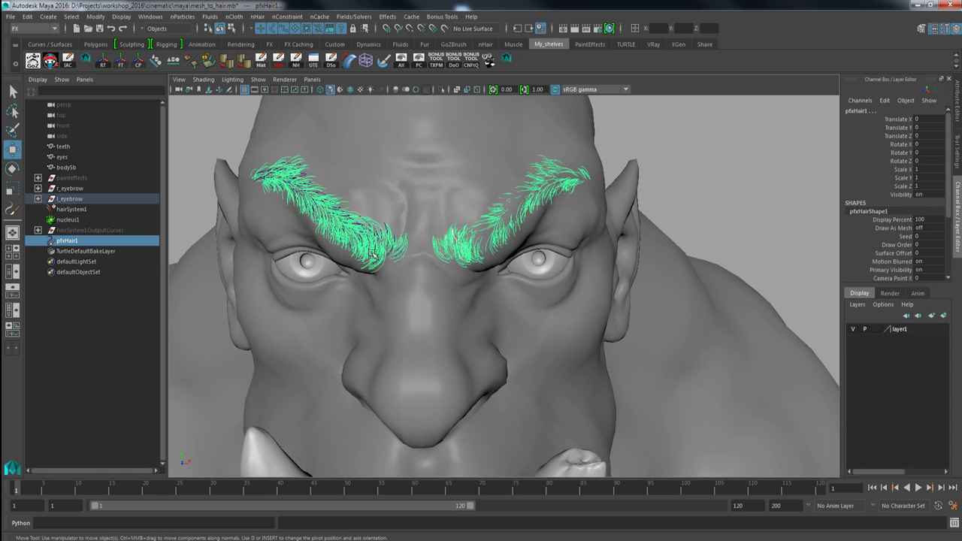
left_click(73, 242, "ctrl")
scroll(484, 249, "down", 1)
key("w")
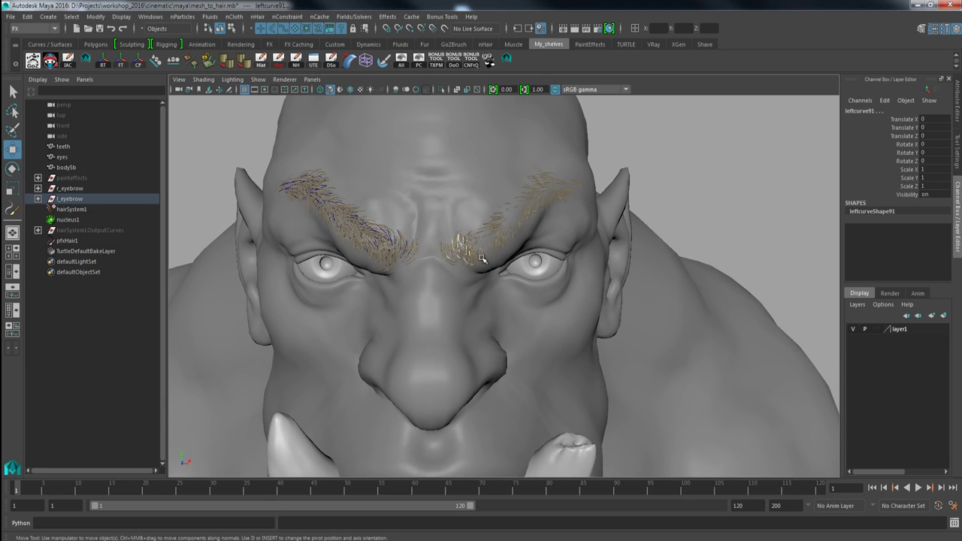
left_click_drag(503, 267, 548, 259, "alt")
left_click(623, 266)
key("ctrl+z")
left_click(623, 225)
Select the body5b mesh at the orc's right eye and switch it to edge selection
right_click_drag(549, 260, 576, 333, "alt")
left_click_drag(575, 333, 536, 318, "alt")
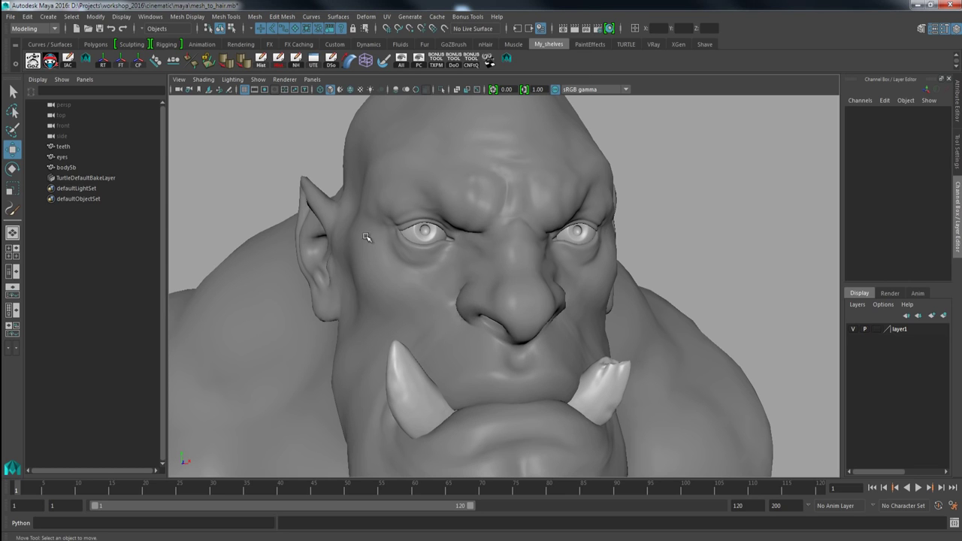
left_click_drag(409, 218, 414, 220, "alt")
right_click_drag(415, 221, 448, 252, "alt")
left_click_drag(449, 252, 492, 334, "alt")
right_click_drag(492, 334, 552, 372, "alt")
middle_click_drag(463, 288, 511, 301, "alt")
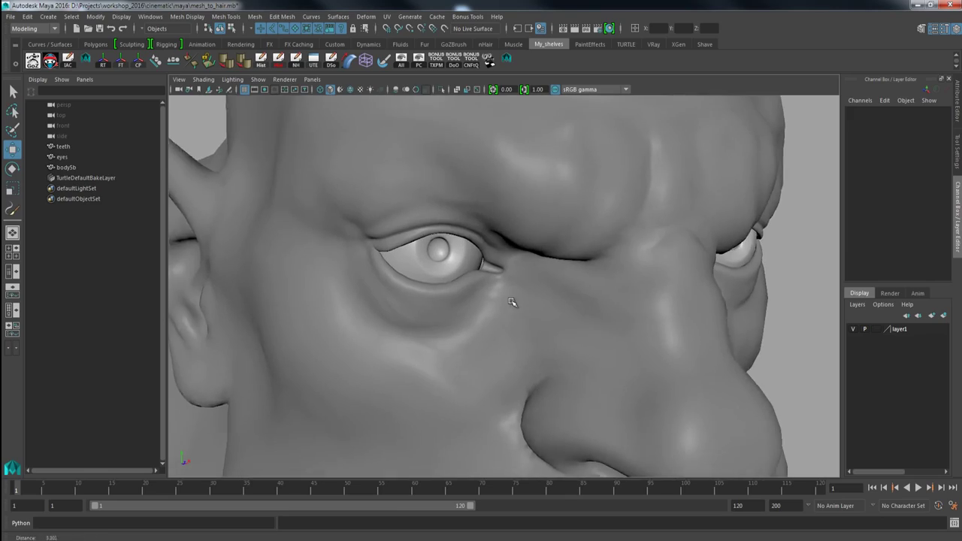
right_click_drag(511, 301, 525, 307, "alt")
left_click(507, 294)
middle_click_drag(473, 272, 492, 283, "alt")
left_click_drag(492, 283, 517, 314, "alt")
right_click_drag(518, 313, 525, 293, "alt")
left_click_drag(525, 293, 510, 252, "alt")
scroll(526, 251, "up", 5)
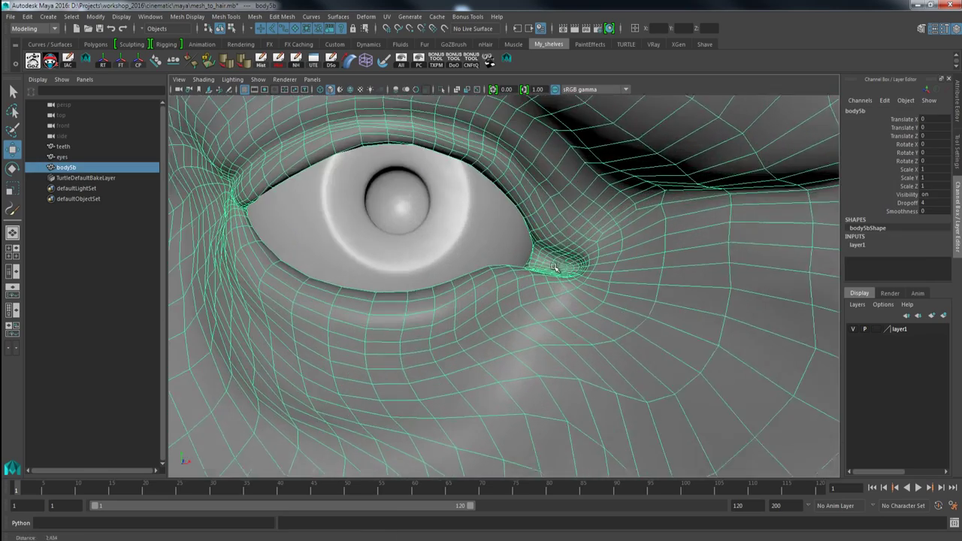
right_click_drag(564, 231, 557, 205)
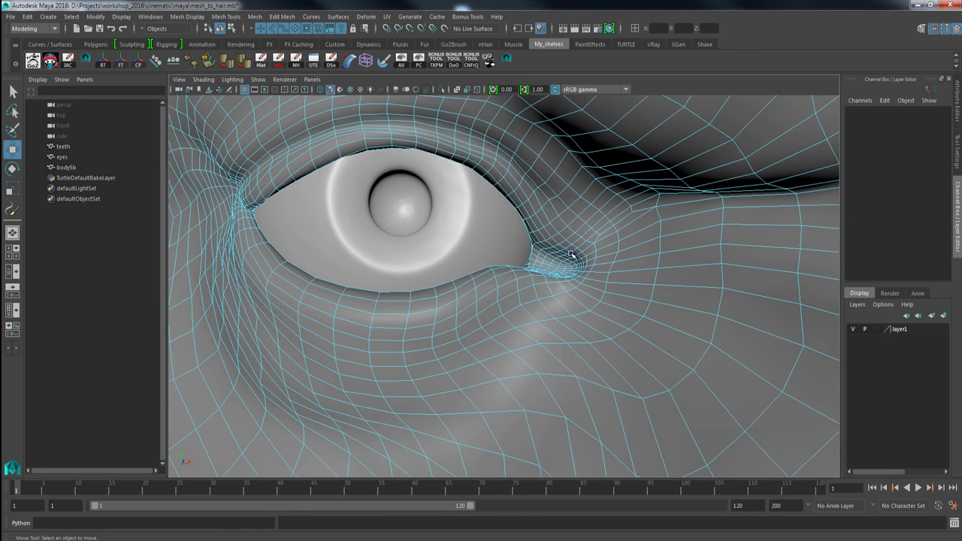
Select the edge loop running around the right eye's lids on body5b
left_click(573, 260)
scroll(509, 266, "down", 2)
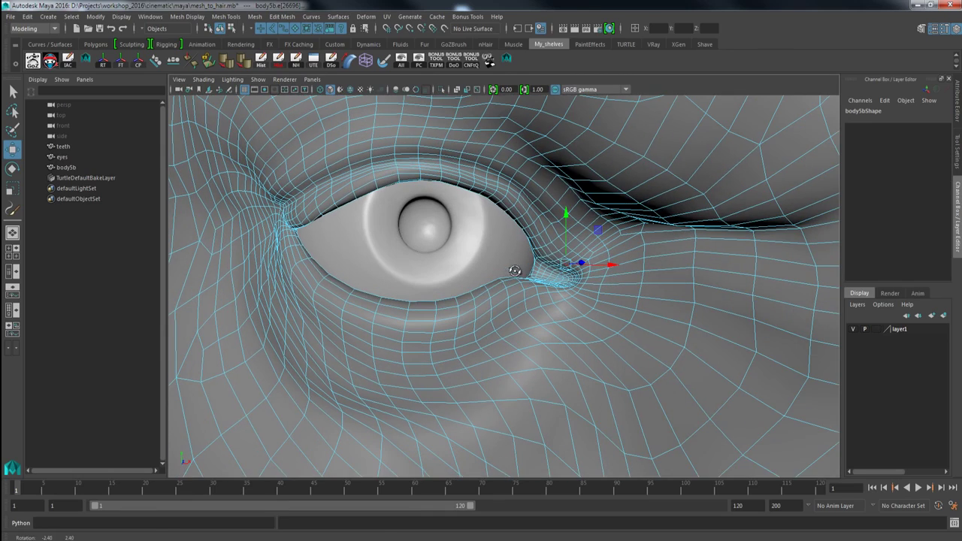
double_click(549, 252)
mouse_move(547, 259)
left_mouse_down("alt")
mouse_move(556, 270)
mouse_move(545, 269)
left_mouse_up("alt")
scroll(575, 321, "up", 8)
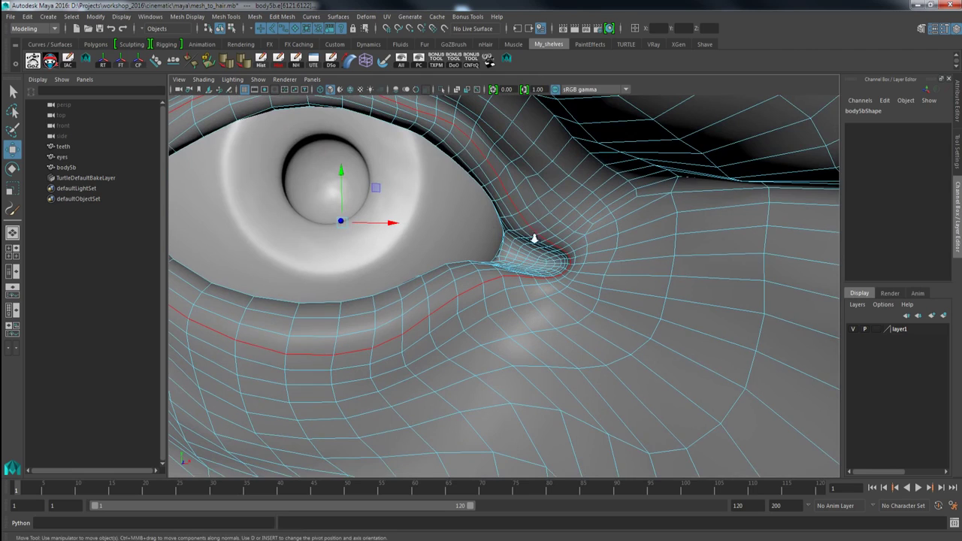
scroll(529, 237, "down", 4)
scroll(556, 263, "up", 4)
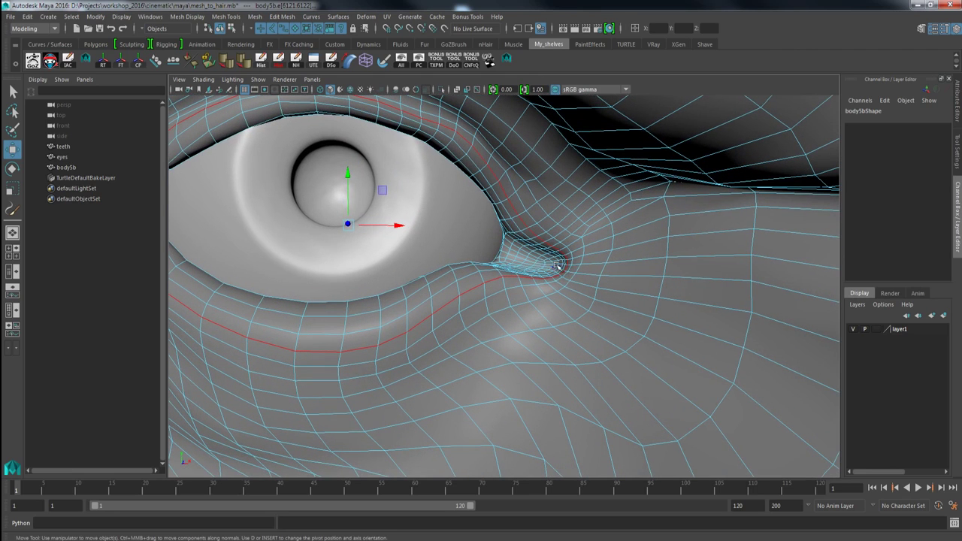
scroll(558, 269, "down", 3)
scroll(557, 269, "up", 3)
scroll(575, 289, "up", 2)
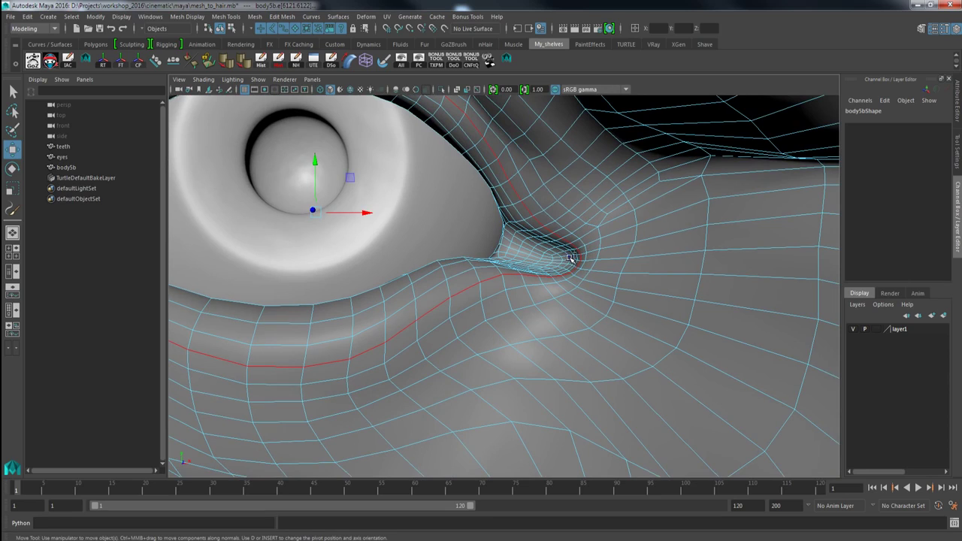
Deselect the loop's edges at the outer corner of the right eye
right_click_drag(588, 298, 301, 256, "alt")
middle_click_drag(278, 252, 459, 312, "alt")
left_click_drag(458, 312, 494, 316, "alt")
scroll(501, 322, "up", 3)
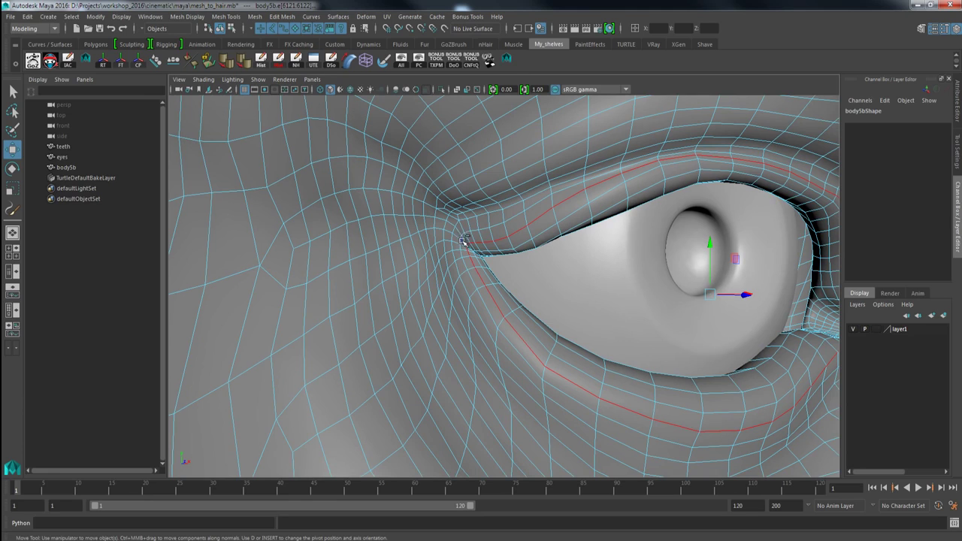
left_click_drag(462, 239, 483, 264, "ctrl")
right_click_drag(514, 295, 502, 232, "alt")
left_click_drag(535, 257, 470, 270, "alt")
Convert the selected eyelid edges around the right eye on body5b to a curve
left_click(95, 17)
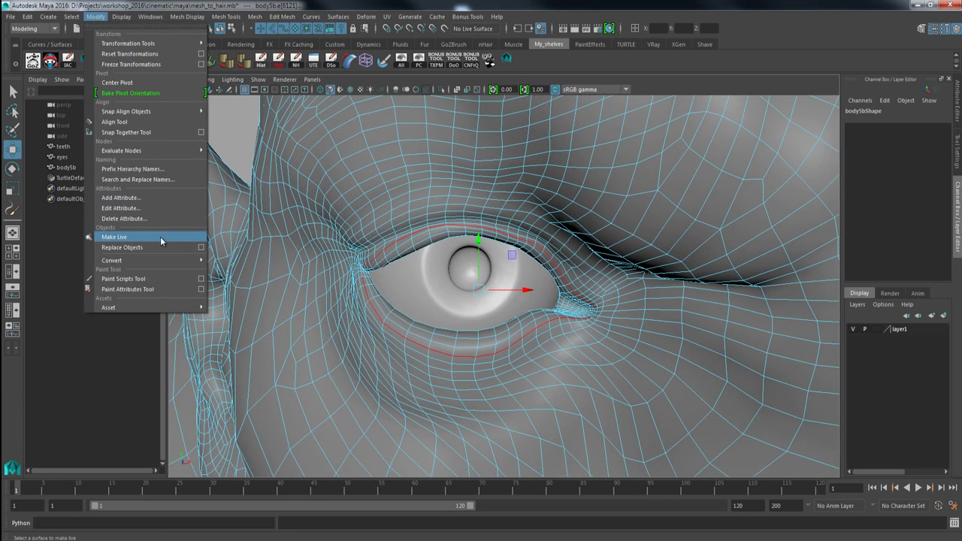
mouse_move(163, 262)
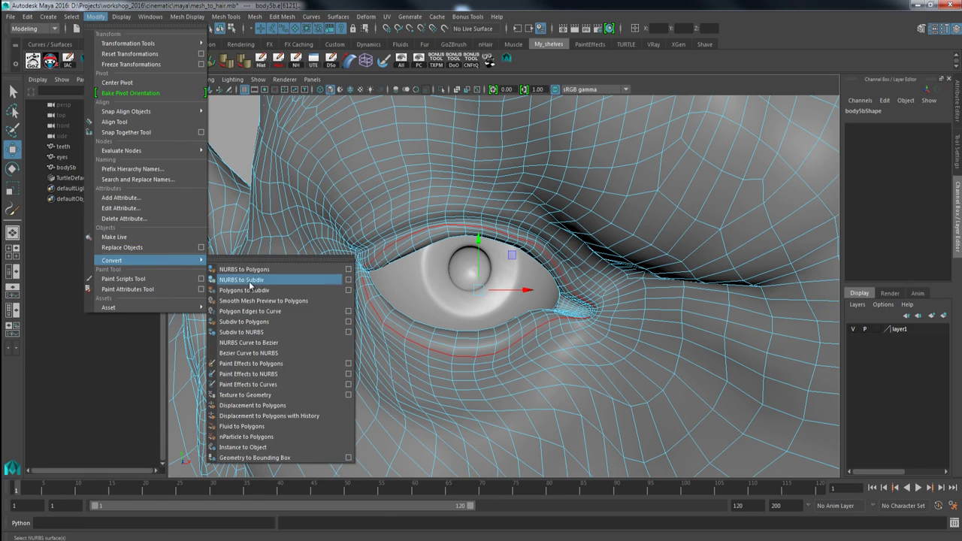
left_click(318, 310)
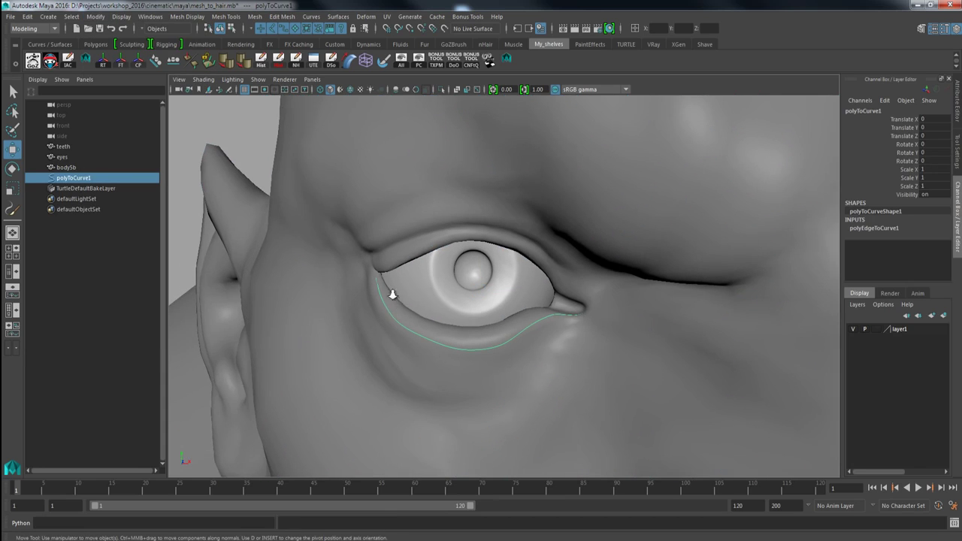
Return to body5b's edge selection and deselect the lower lid edges, keeping only the upper lid edges selected
right_click_drag(392, 294, 398, 301, "alt")
left_click_drag(397, 301, 355, 258, "alt")
left_click_drag(467, 282, 479, 282, "alt")
left_click(436, 254)
right_click_drag(492, 303, 581, 277, "alt")
right_click_drag(610, 311, 589, 230, "alt")
mouse_move(601, 288)
right_mouse_down("alt")
mouse_move(638, 330)
mouse_move(614, 337)
right_mouse_up("alt")
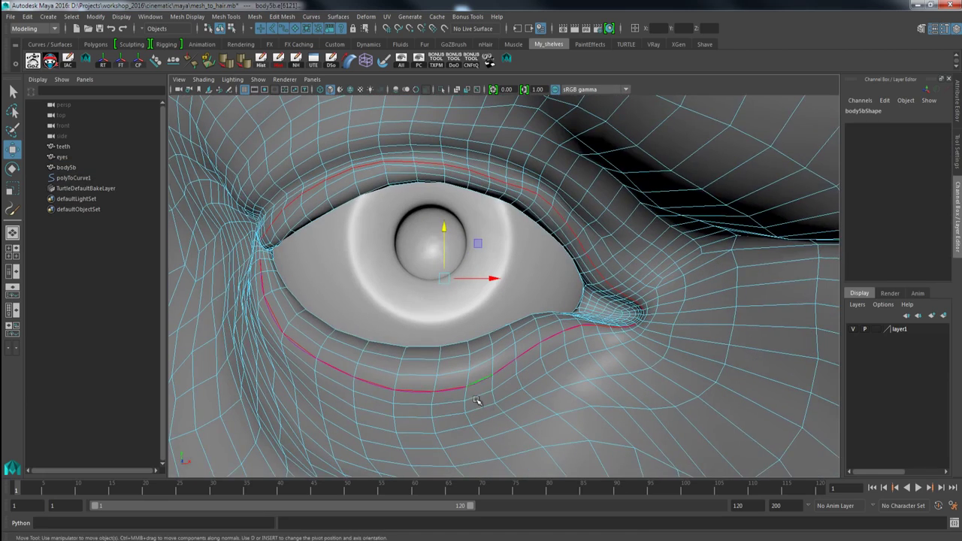
right_click_drag(294, 340, 269, 334, "alt")
left_click_drag(304, 396, 644, 311)
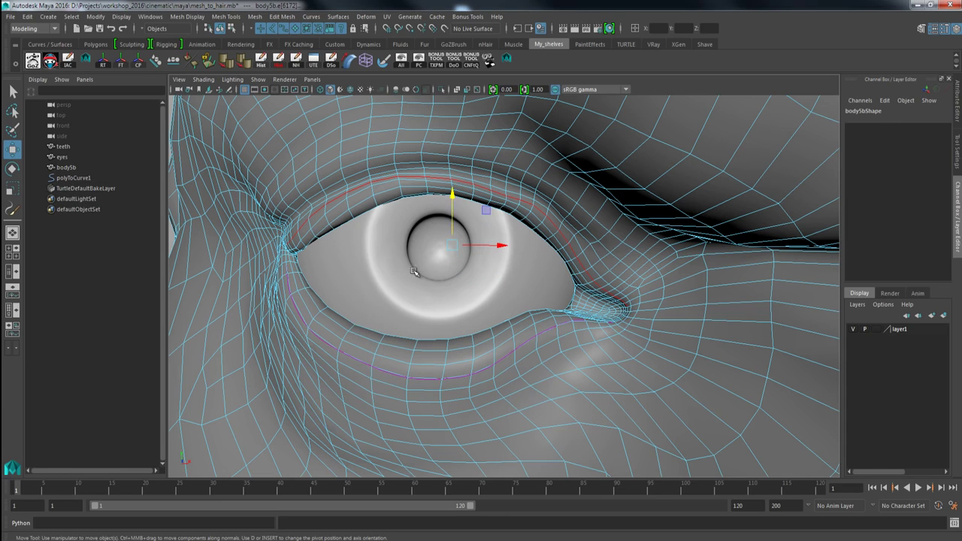
Convert the selected upper lid edges to a curve and center the new curve's pivot
left_click(96, 17)
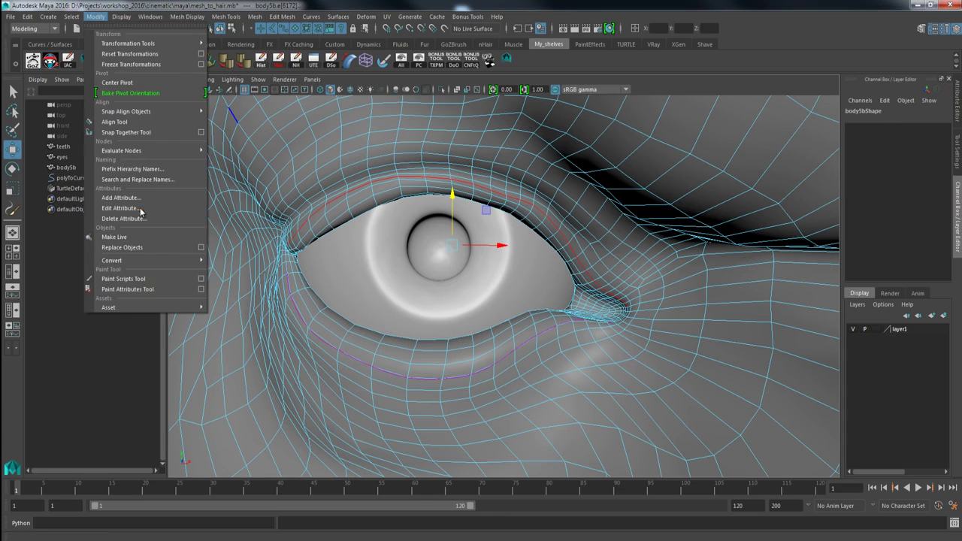
mouse_move(170, 265)
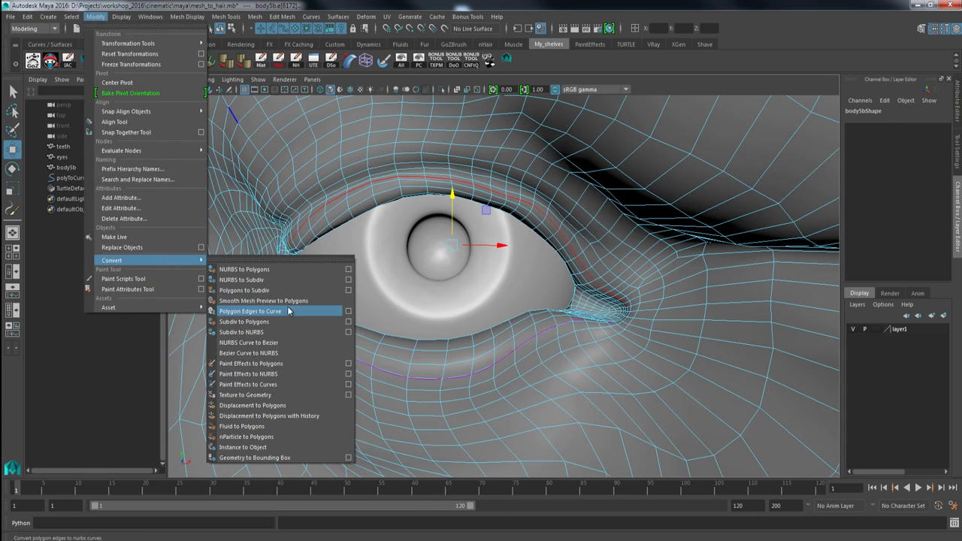
left_click(276, 316)
scroll(331, 327, "down", 5)
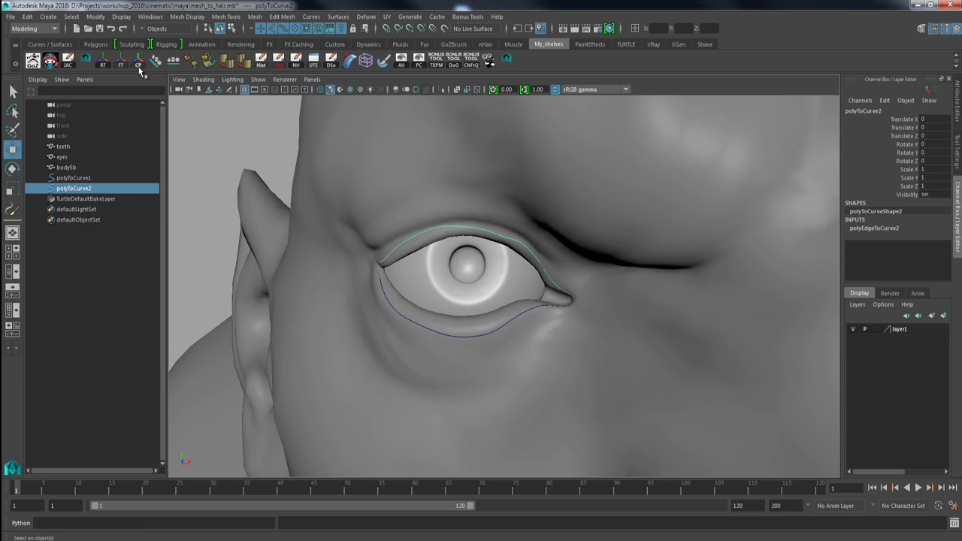
left_click(138, 66)
Check the upper lid curve's control vertices and select both eyelid curves, excluding the eyes and body5b meshes
scroll(353, 253, "up", 2)
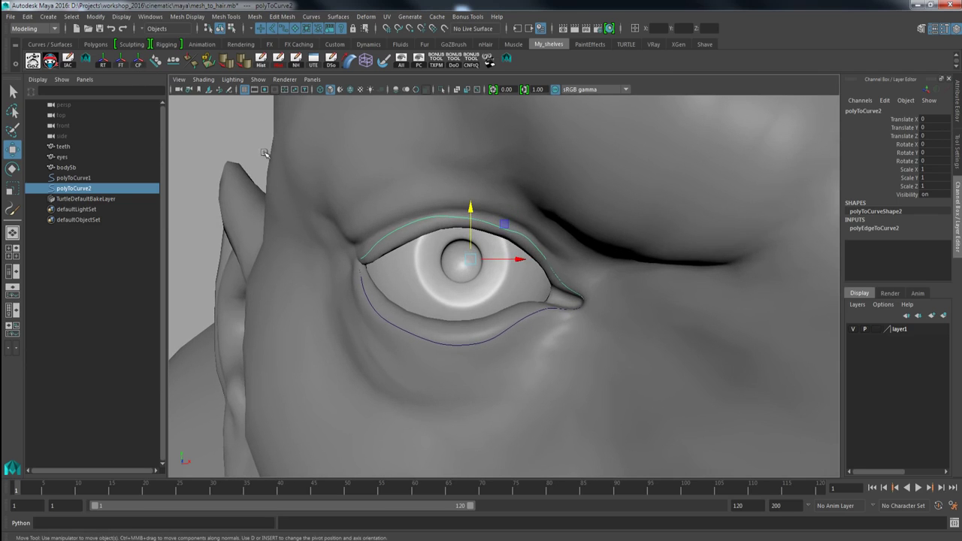
right_click_drag(249, 141, 189, 137)
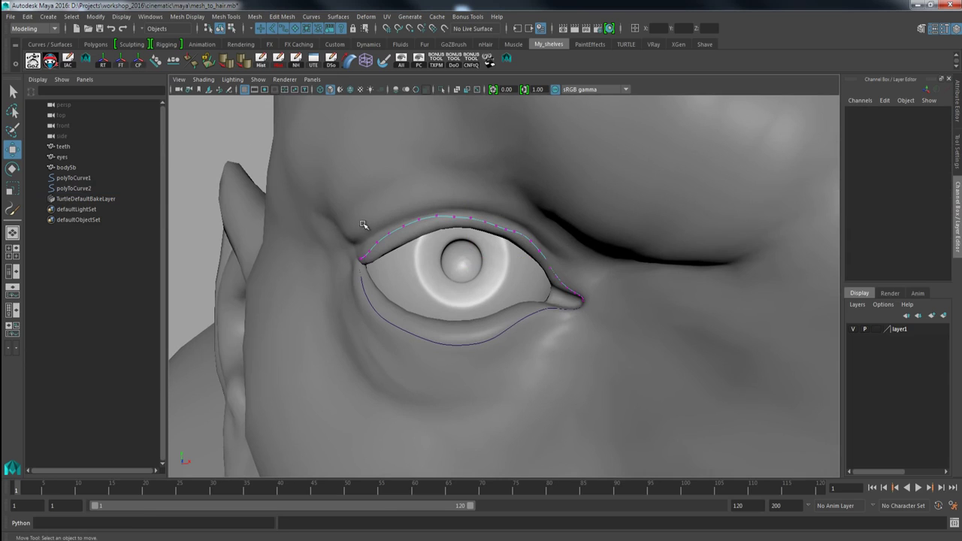
left_click(78, 179)
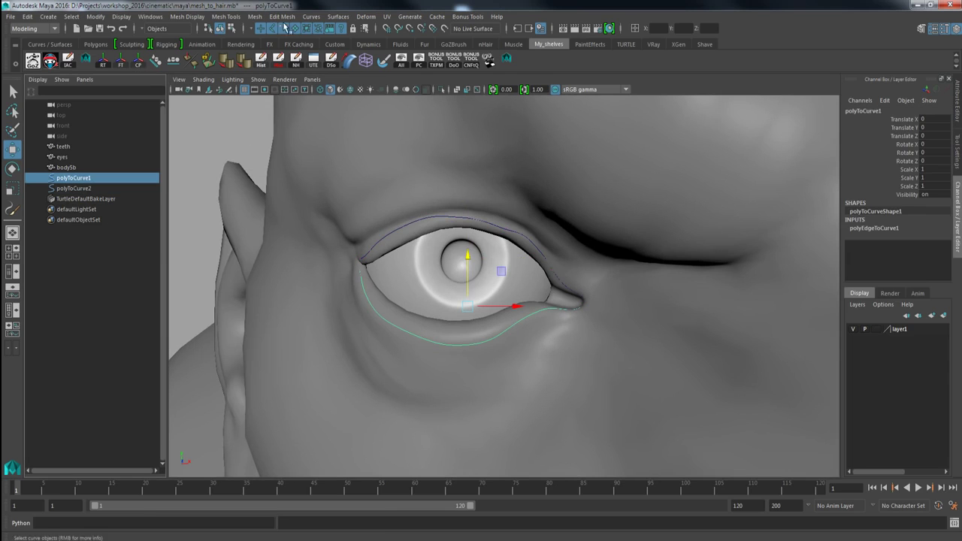
left_click(311, 16)
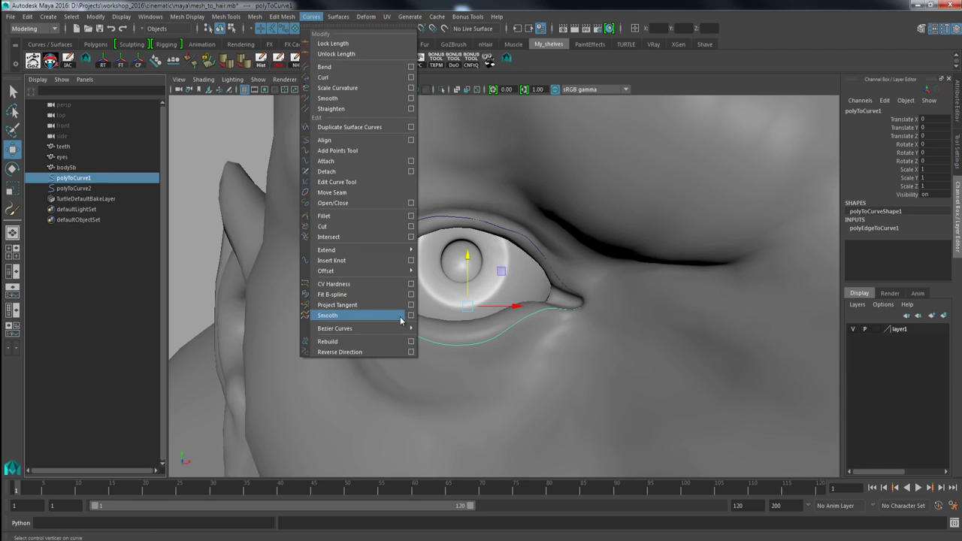
left_click(447, 237)
left_click_drag(388, 228, 399, 368)
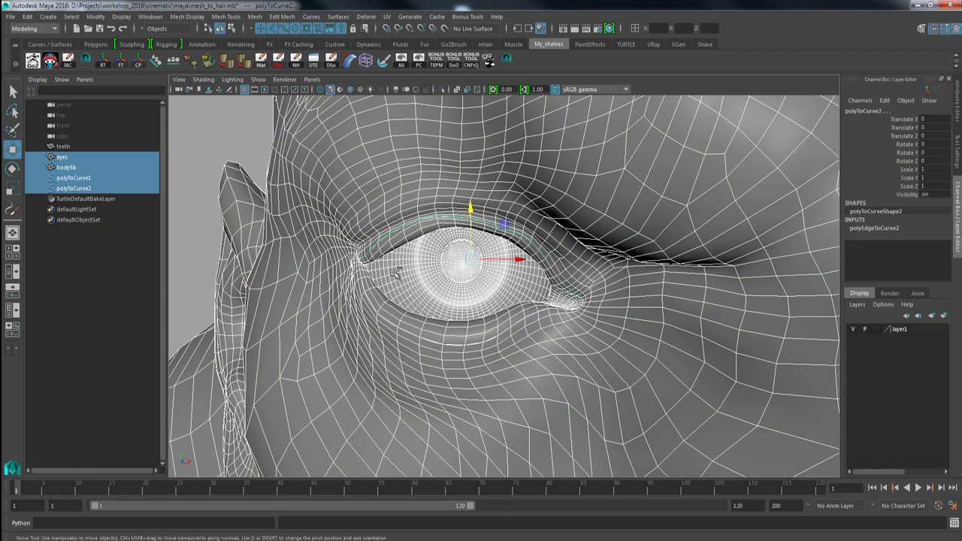
left_click_drag(412, 235, 413, 245, "ctrl")
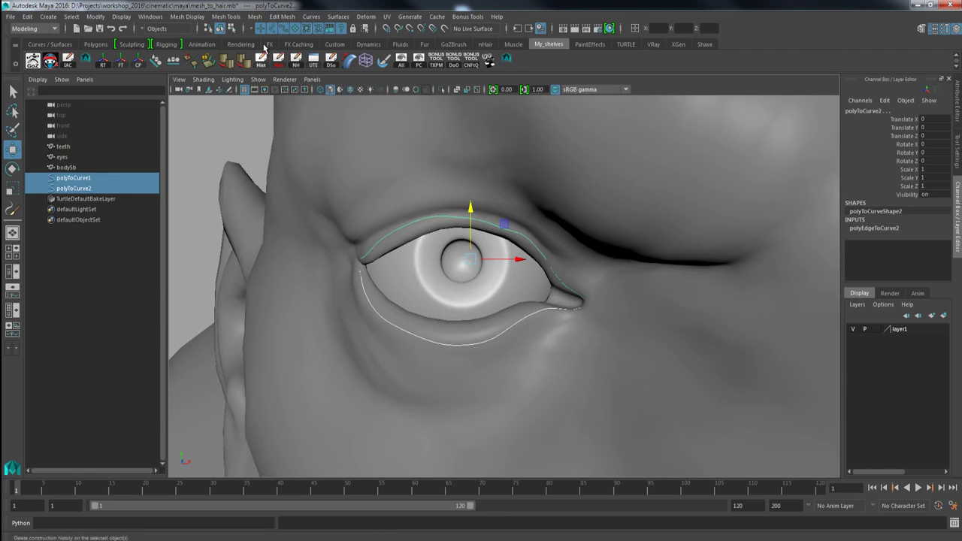
Rebuild both eyelid curves uniformly as cubic curves, first with 10 spans and finally with 5 spans
left_click(311, 18)
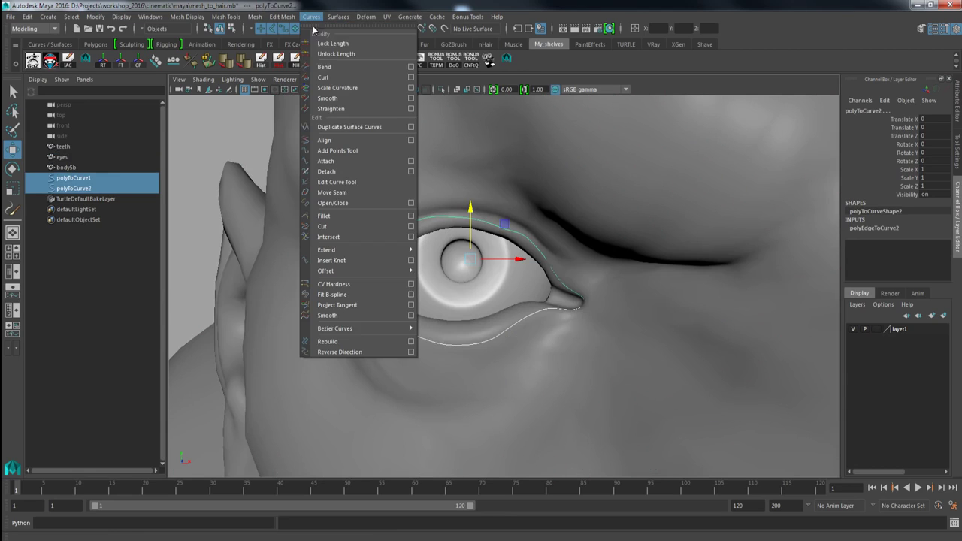
left_click(412, 344)
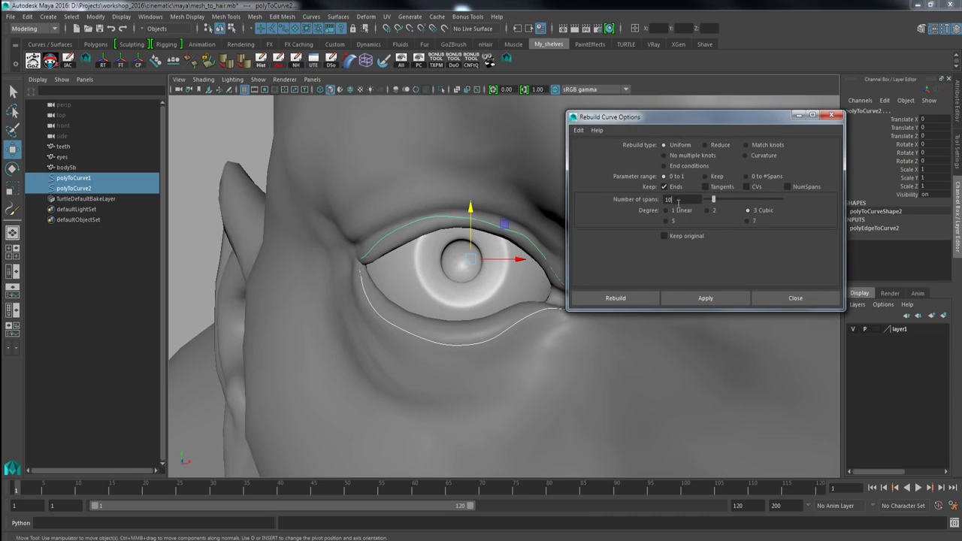
left_click(707, 298)
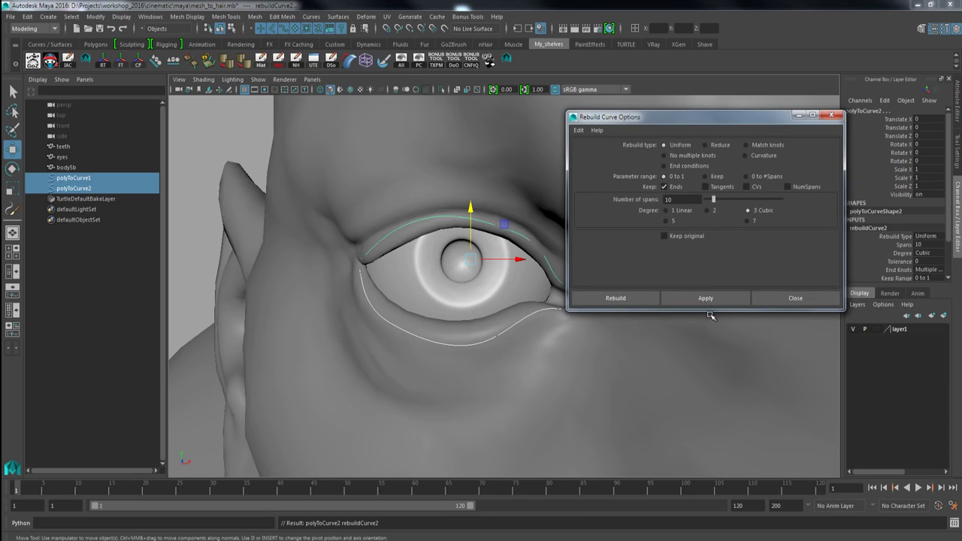
type("5")
left_click(683, 298)
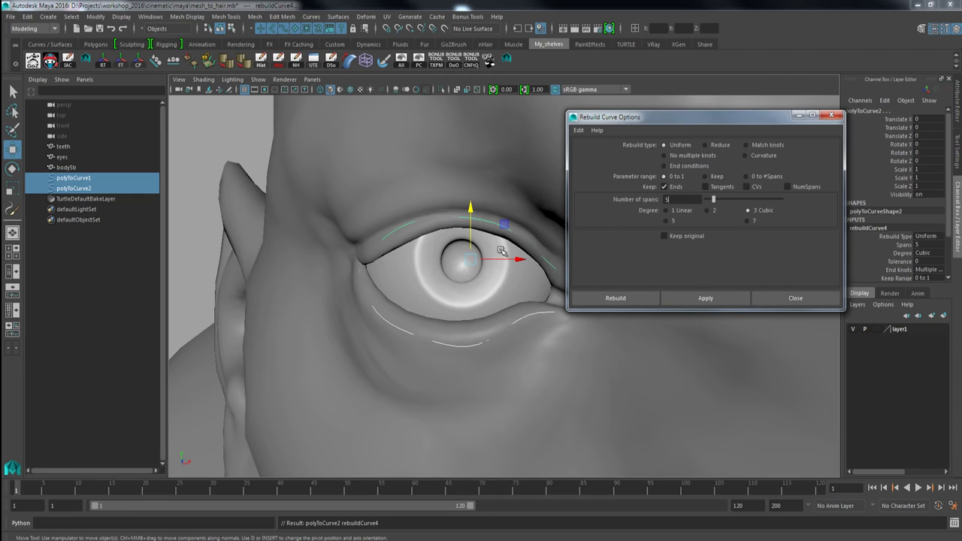
left_click(782, 303)
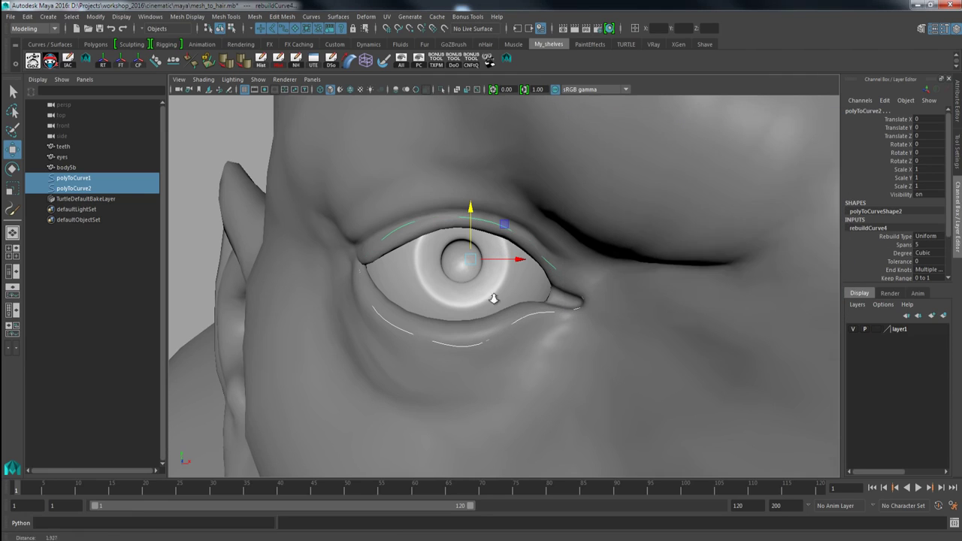
Select the body5b mesh and make it a live surface
scroll(421, 257, "up", 3)
left_click(198, 141)
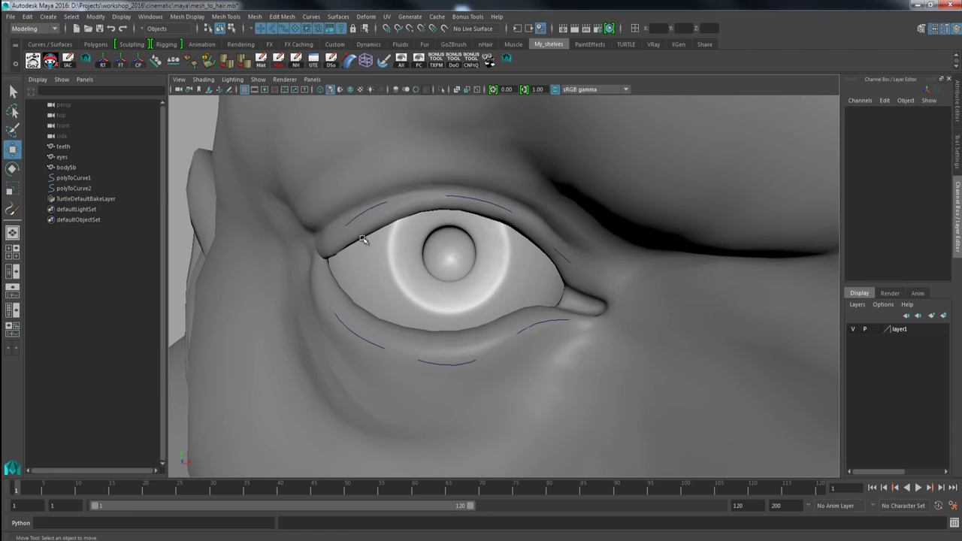
left_click(355, 220)
left_click_drag(378, 256, 375, 233, "alt")
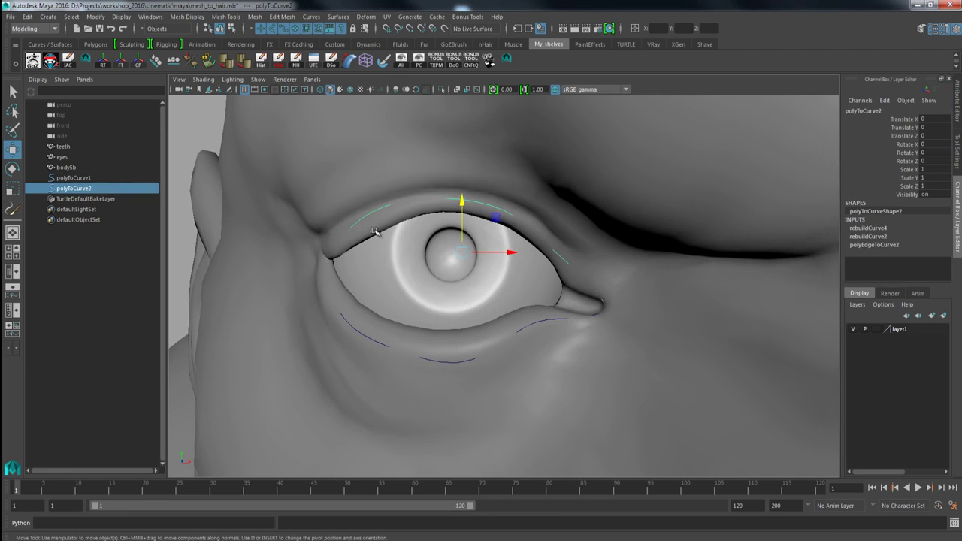
left_click(375, 174)
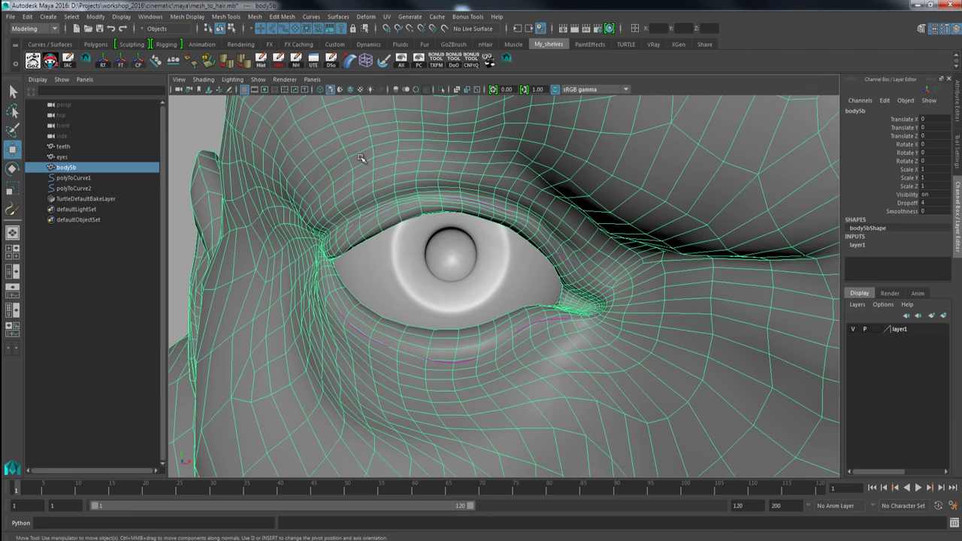
left_click(445, 31)
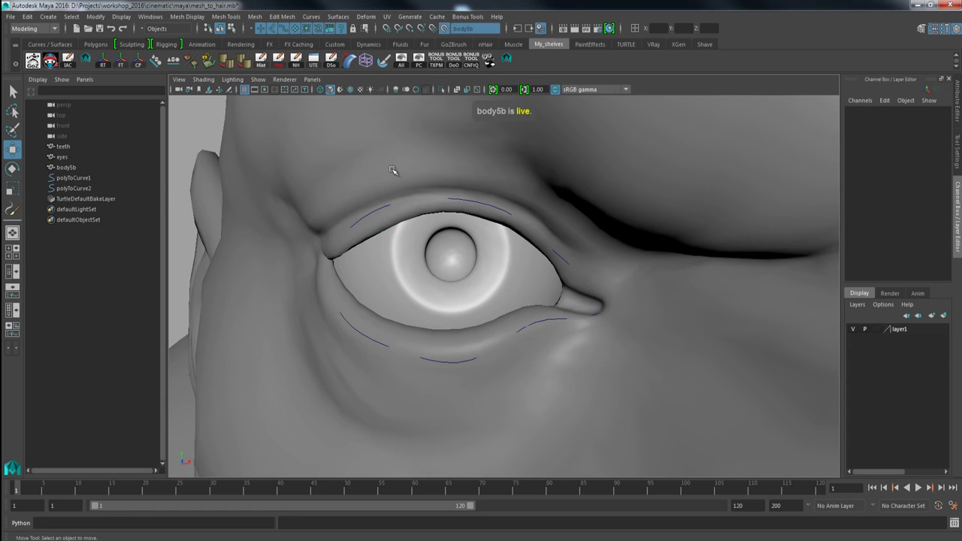
Turn on X-ray shading and slide the upper lid curve's control vertices along the live body5b surface to follow the eyelid
left_click(366, 217)
right_click_drag(365, 218, 335, 233)
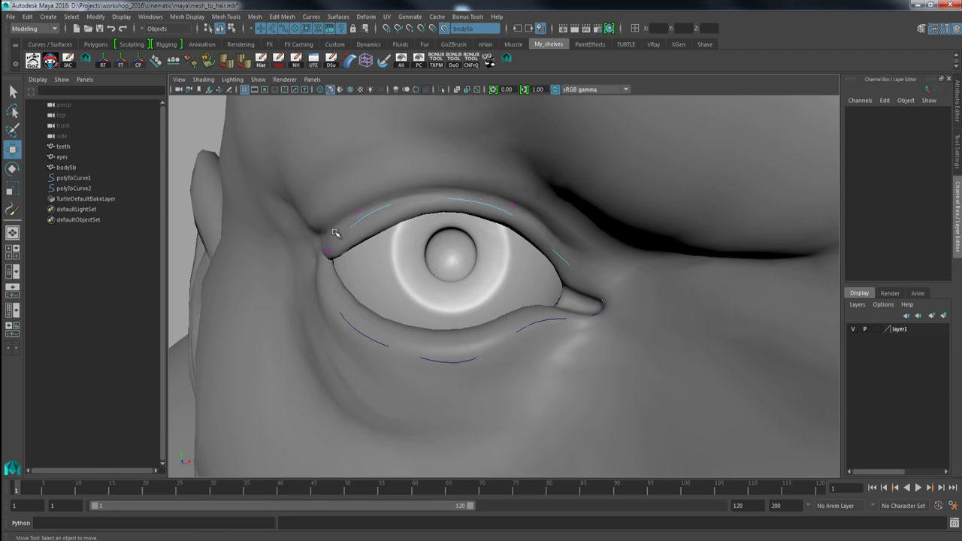
left_click(456, 91)
mouse_move(406, 208)
left_mouse_down("alt")
mouse_move(422, 208)
mouse_move(391, 266)
mouse_move(350, 232)
mouse_move(380, 249)
mouse_move(368, 241)
left_mouse_up("alt")
left_click(351, 242)
left_click(412, 194)
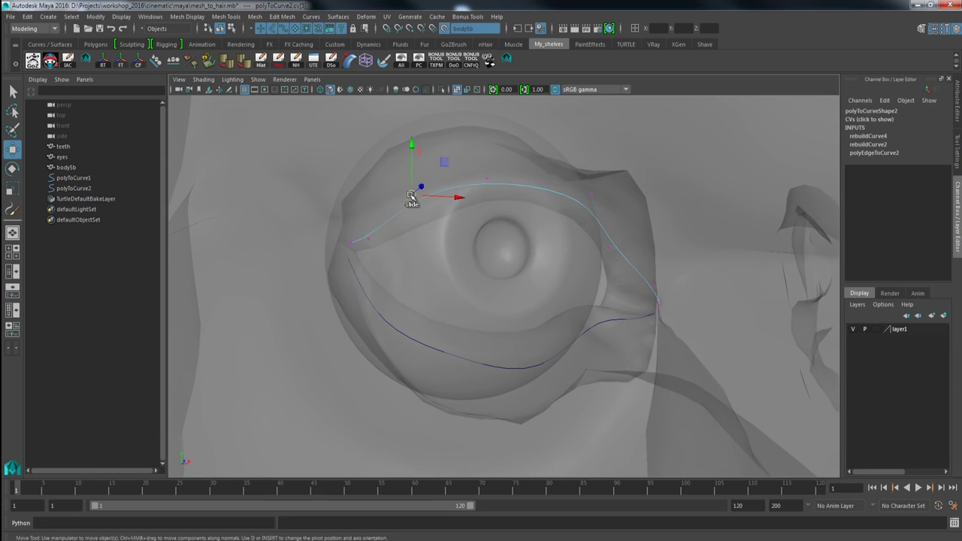
middle_click_drag(418, 218, 417, 218)
left_click_drag(473, 151, 496, 197)
left_click_drag(558, 215, 536, 262, "alt")
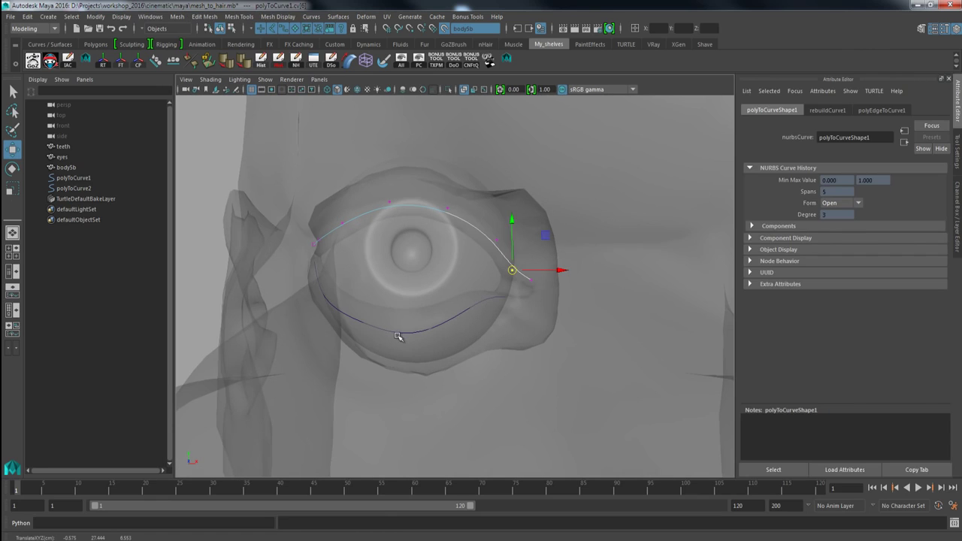
Select the lower lid curve and switch it to control vertex editing, undoing the accidental vertex mode on the eyes mesh
left_click(399, 336)
left_click_drag(390, 317, 354, 288, "alt")
right_click_drag(353, 288, 303, 265)
key("ctrl+z")
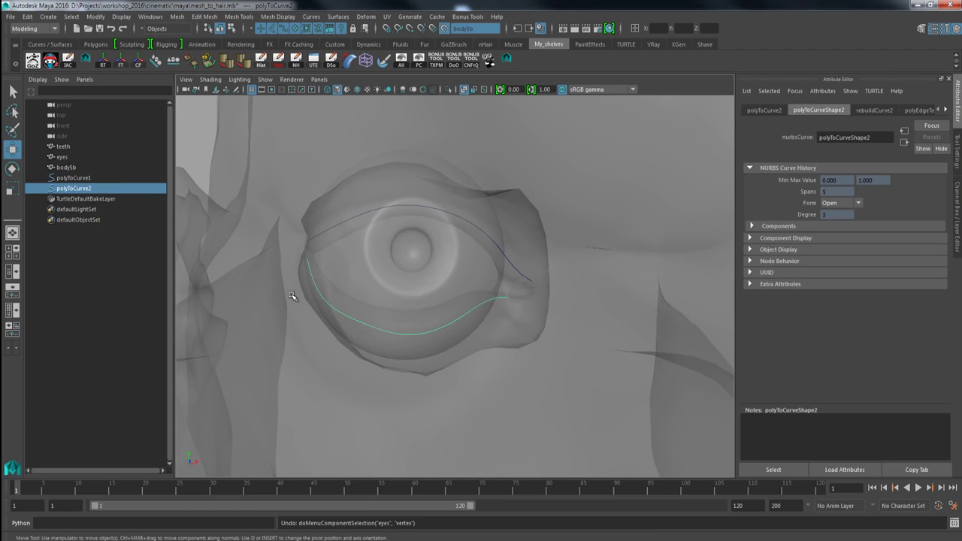
right_click_drag(190, 152, 178, 157)
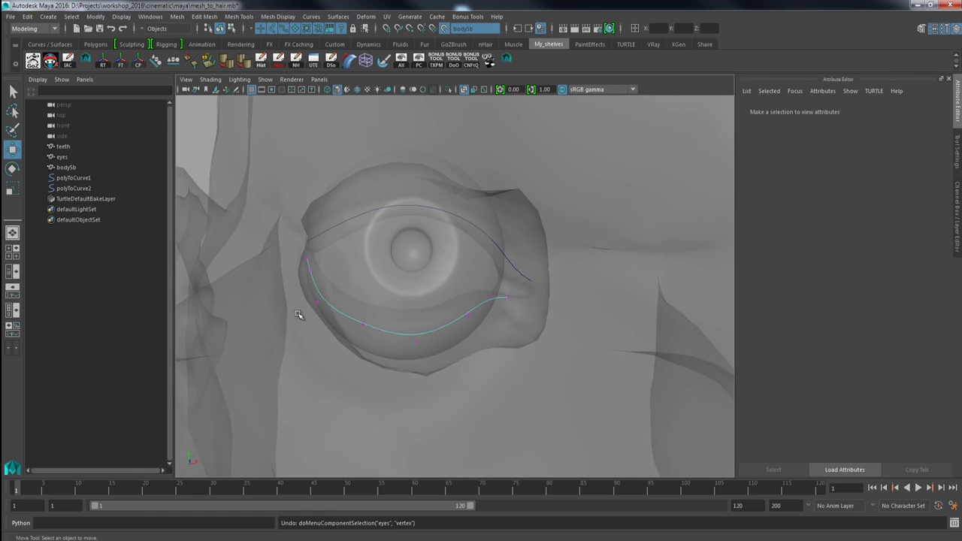
Adjust the lower lid curve's control vertices from the outer to the inner eye corner against the live surface
left_click(318, 301)
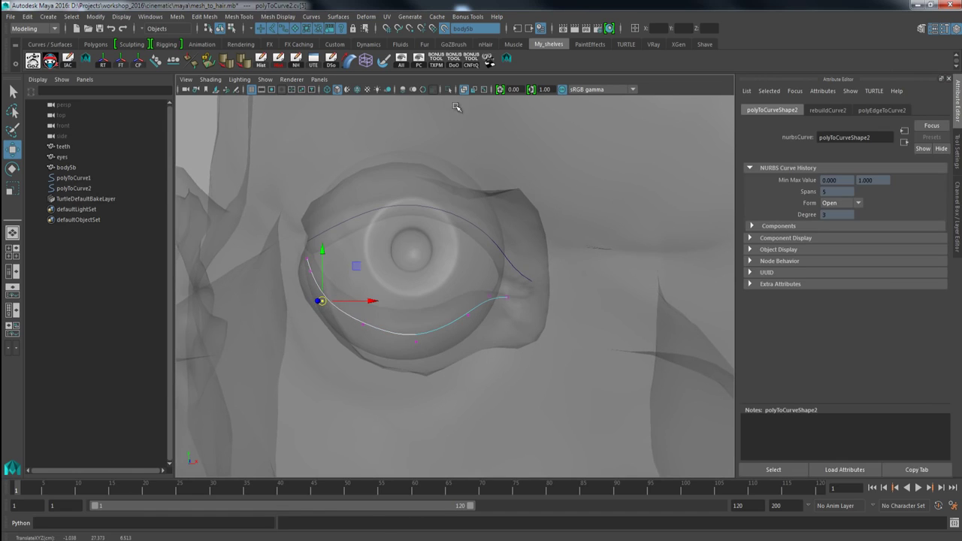
left_click(363, 324)
left_click(417, 343)
left_click_drag(418, 345, 418, 337)
left_click_drag(486, 303, 396, 262, "alt")
left_click(507, 300)
Turn off X-ray shading, select the lower lid curve as an object and center its pivot
left_click(467, 90)
mouse_move(327, 277)
left_mouse_down("alt")
mouse_move(358, 278)
mouse_move(337, 266)
left_mouse_up("alt")
right_click_drag(332, 271, 380, 257)
left_click_drag(380, 280, 491, 311, "alt")
left_click(460, 322)
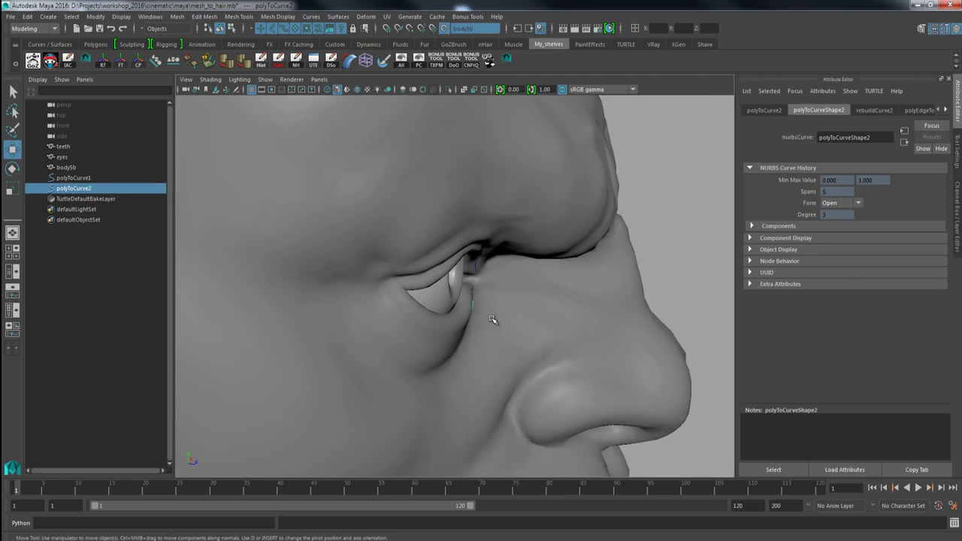
left_click(139, 63)
Make two copies of the lower lid curve under X-ray shading, offsetting them forward and slightly down from the lid
left_click_drag(401, 311, 507, 310, "alt")
key("ctrl+d")
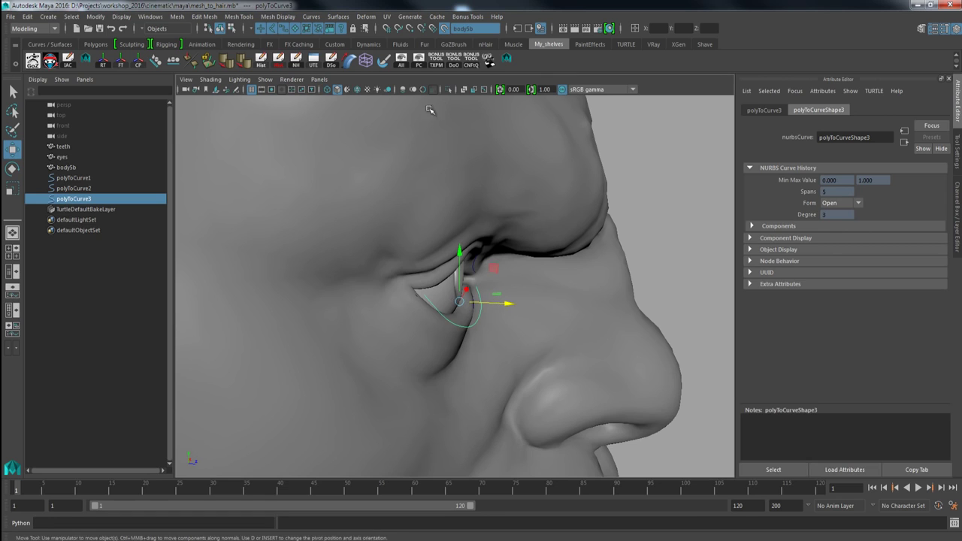
left_click(468, 90)
mouse_move(453, 245)
left_mouse_down("alt")
mouse_move(466, 263)
mouse_move(468, 253)
left_mouse_up("alt")
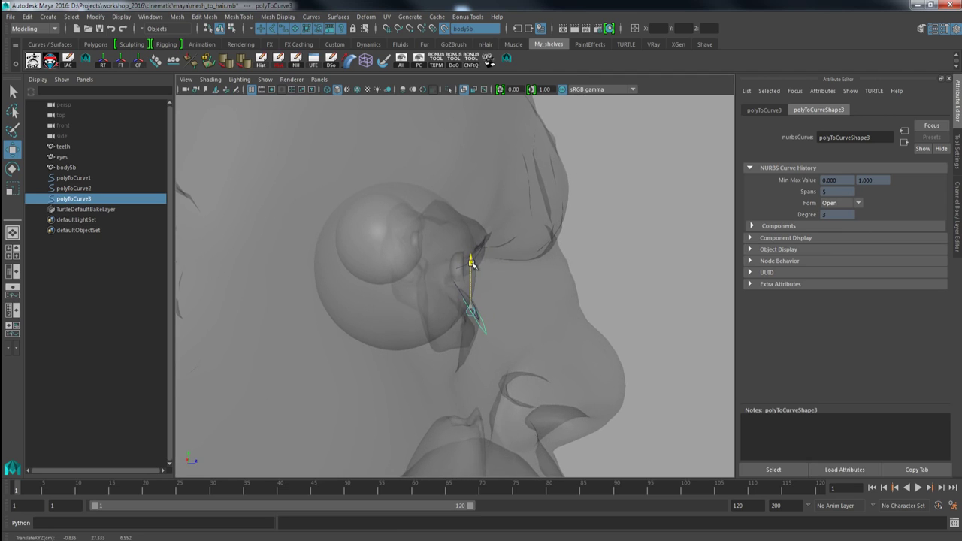
key("ctrl+d")
left_click_drag(475, 270, 472, 270)
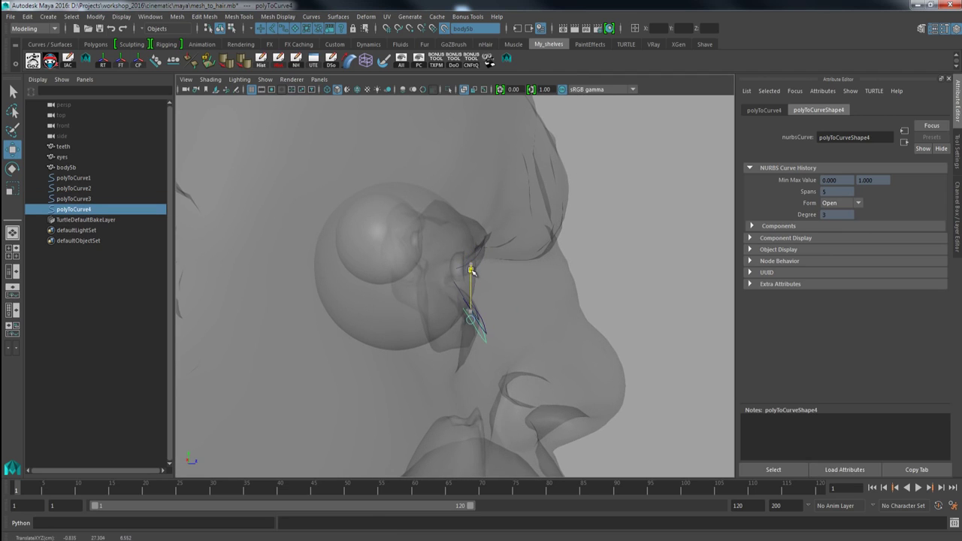
left_click_drag(516, 323, 488, 251)
Center the upper lid curve's pivot, duplicate the curve and move the copy forward from the upper lid
left_click(485, 245)
left_click(138, 63)
key("ctrl+d")
left_click_drag(474, 214, 475, 219)
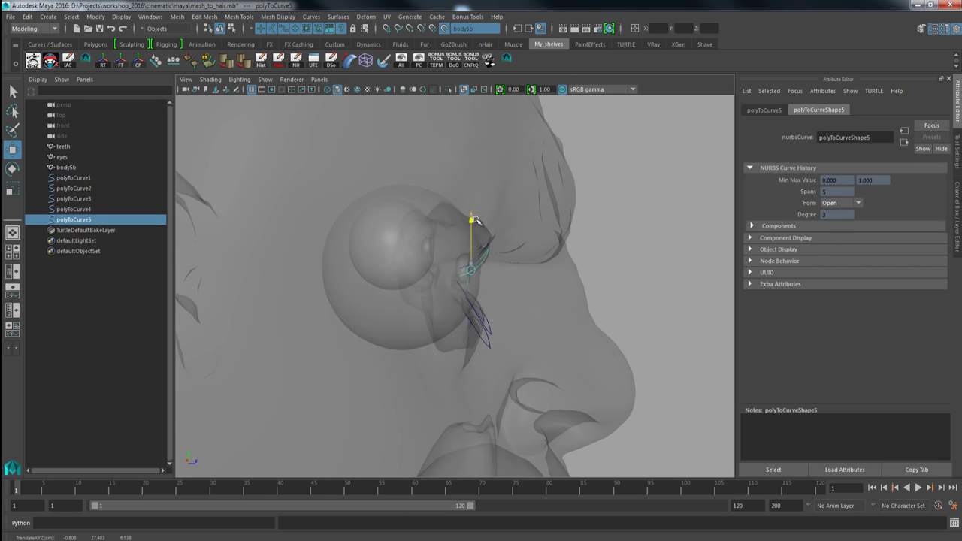
left_click_drag(521, 272, 528, 273)
Make a second copy of the upper lid curve and offset it farther forward from the eye
key("g")
left_click_drag(476, 220, 477, 229)
left_click_drag(523, 279, 536, 278)
left_click_drag(488, 234, 495, 223)
left_click_drag(531, 269, 539, 269)
mouse_move(540, 308)
left_mouse_down("alt")
mouse_move(432, 298)
mouse_move(525, 317)
left_mouse_up("alt")
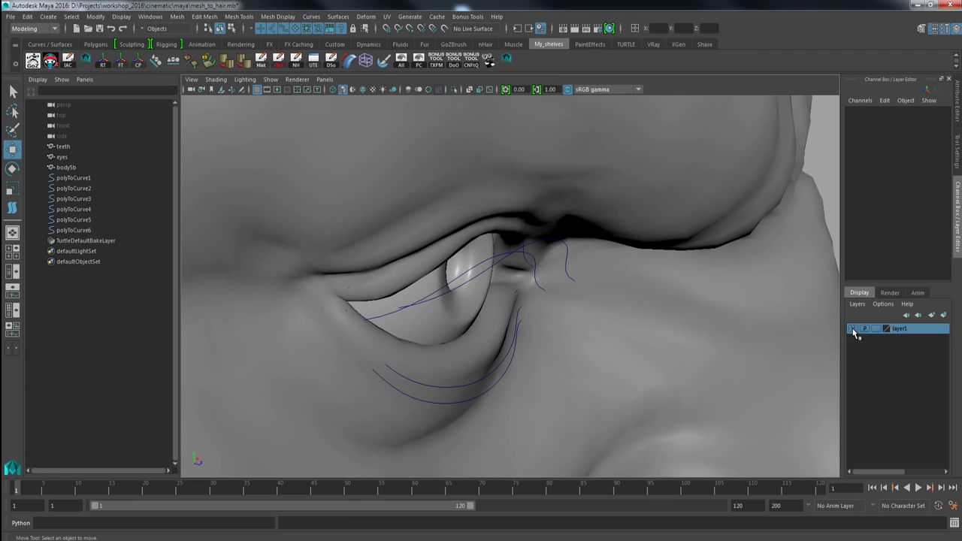
Hide the head layer and loft the three upper lid curves into a uniform cubic NURBS surface with section spans 1
left_click(852, 329)
left_click_drag(553, 241, 586, 215, "alt")
left_click(578, 219)
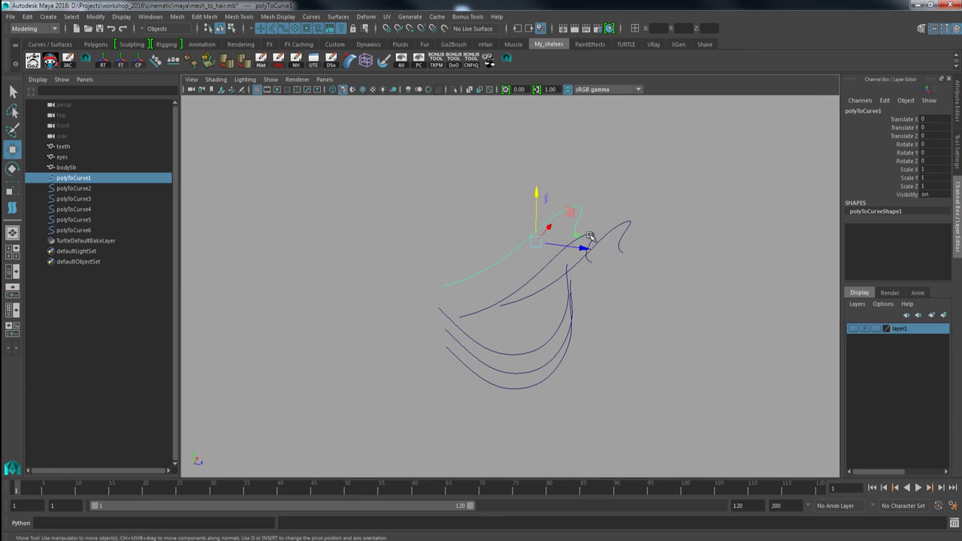
left_click(598, 237, "shift")
left_click(608, 238, "shift")
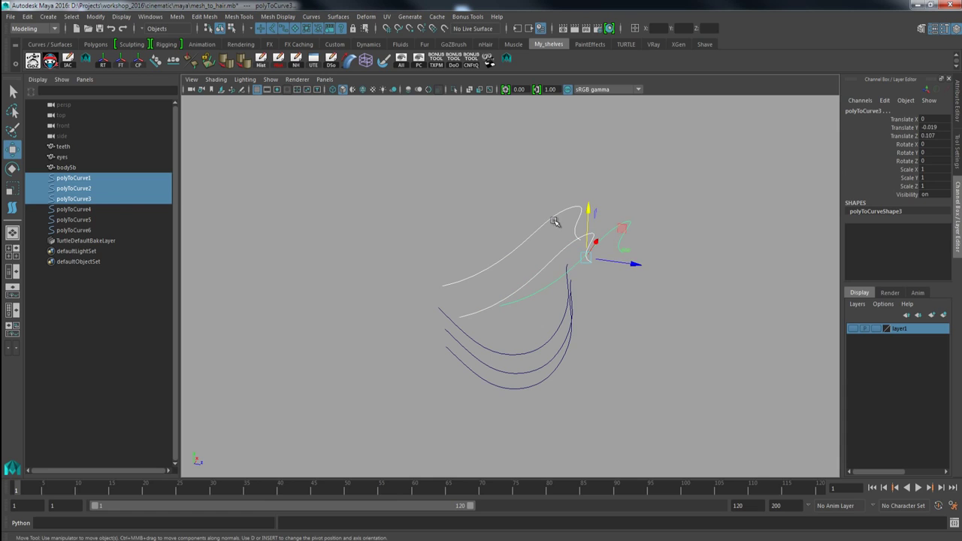
left_click(352, 20)
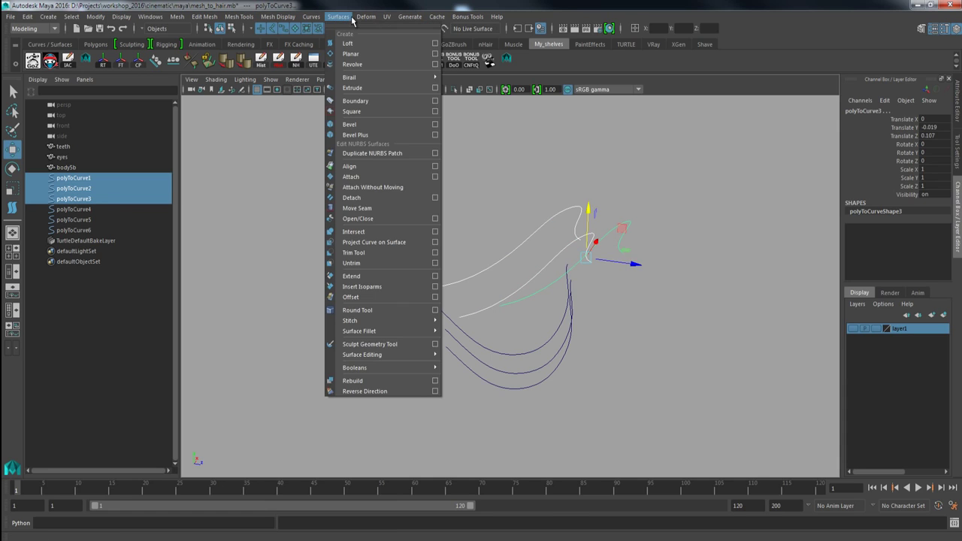
left_click(436, 43)
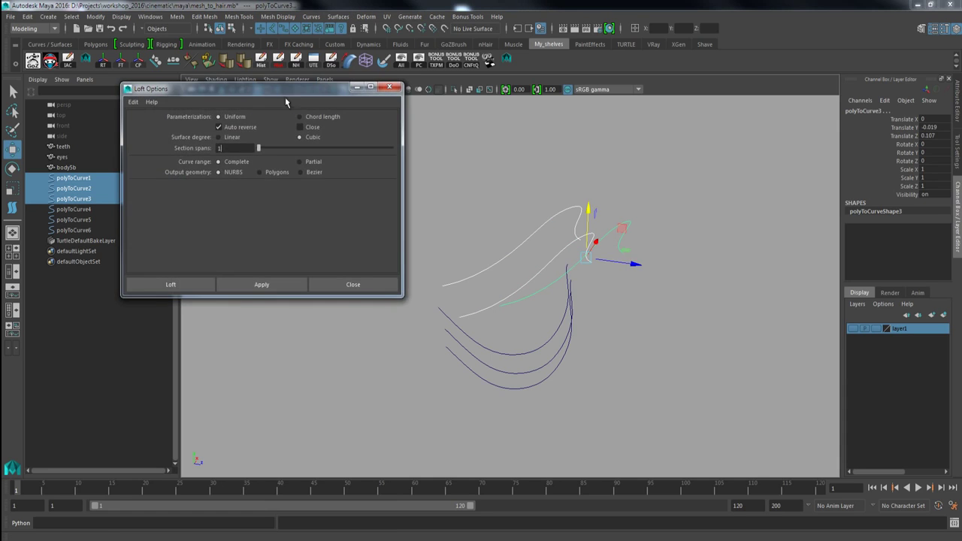
left_click(133, 102)
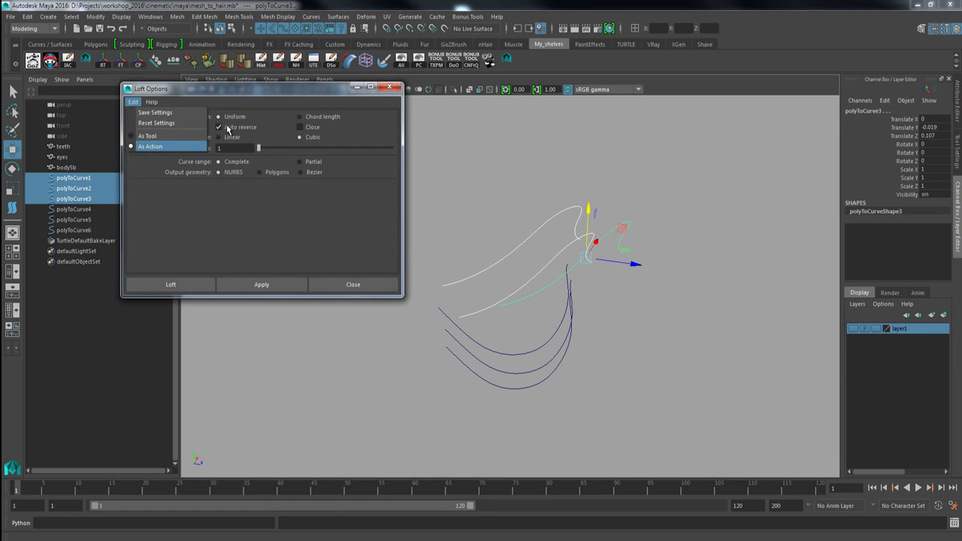
left_click(255, 94)
left_click_drag(243, 91, 251, 89)
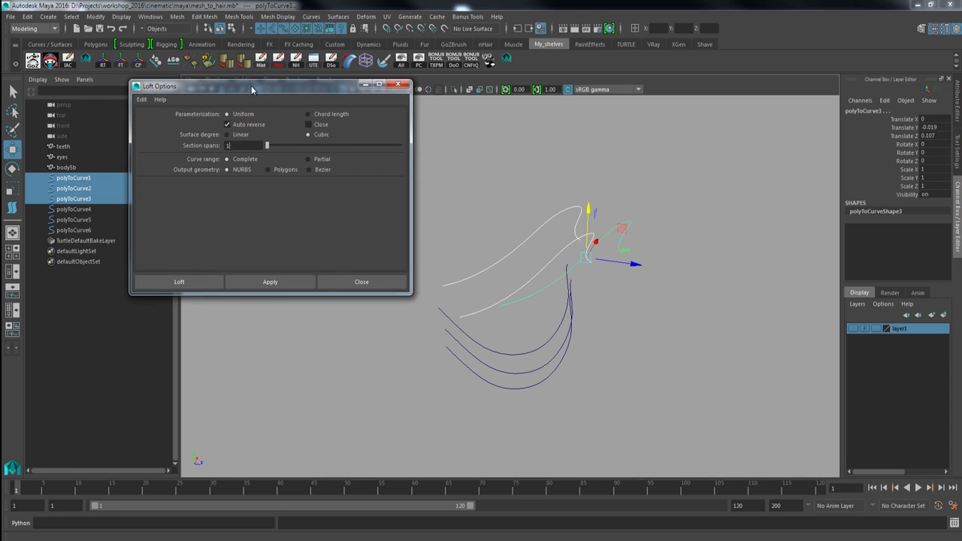
left_click(272, 282)
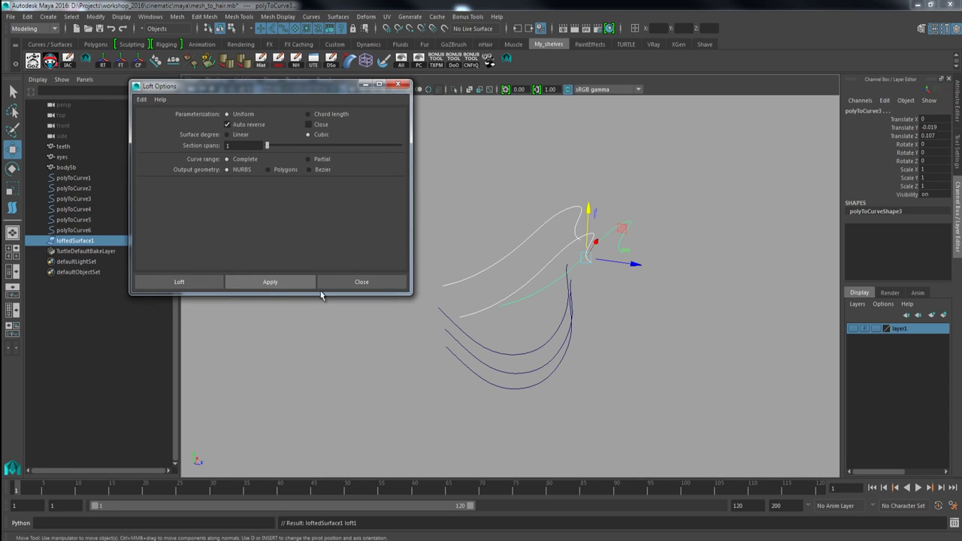
left_click_drag(518, 260, 487, 245, "alt")
middle_click_drag(488, 246, 555, 273, "alt")
left_click_drag(512, 227, 546, 247, "alt")
left_click_drag(559, 265, 595, 280, "alt")
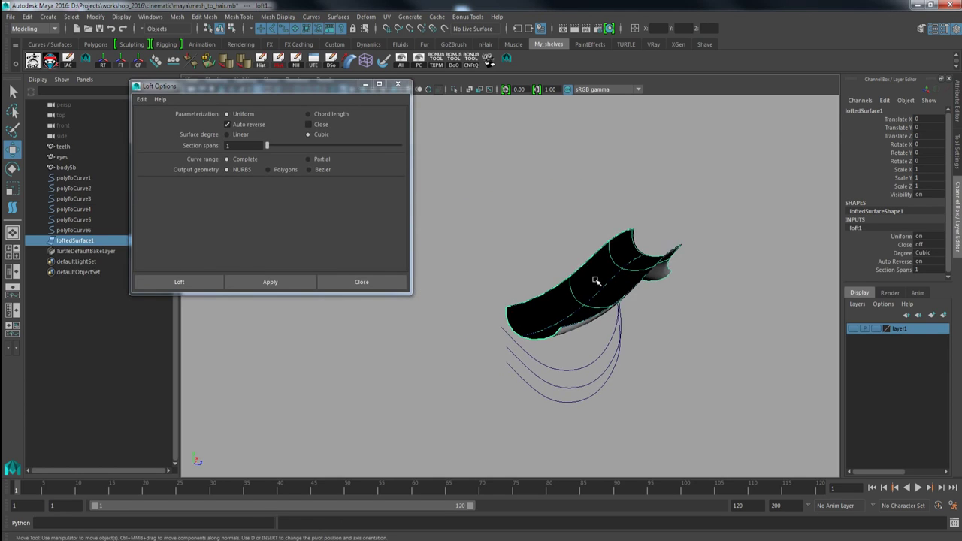
left_click_drag(660, 288, 559, 290, "alt")
Loft the three lower lid curves with the same settings and close the loft options
left_click(559, 290)
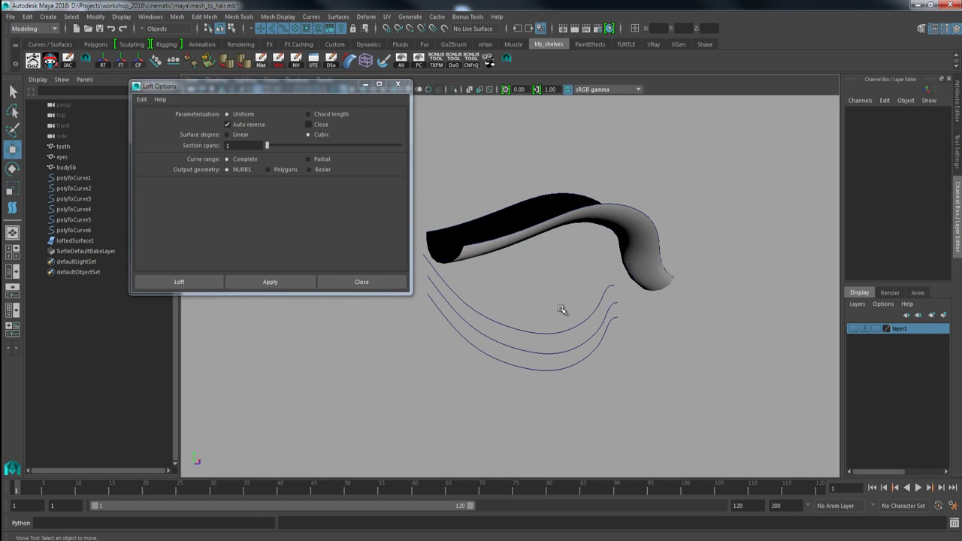
left_click(553, 331)
left_click(574, 351, "shift")
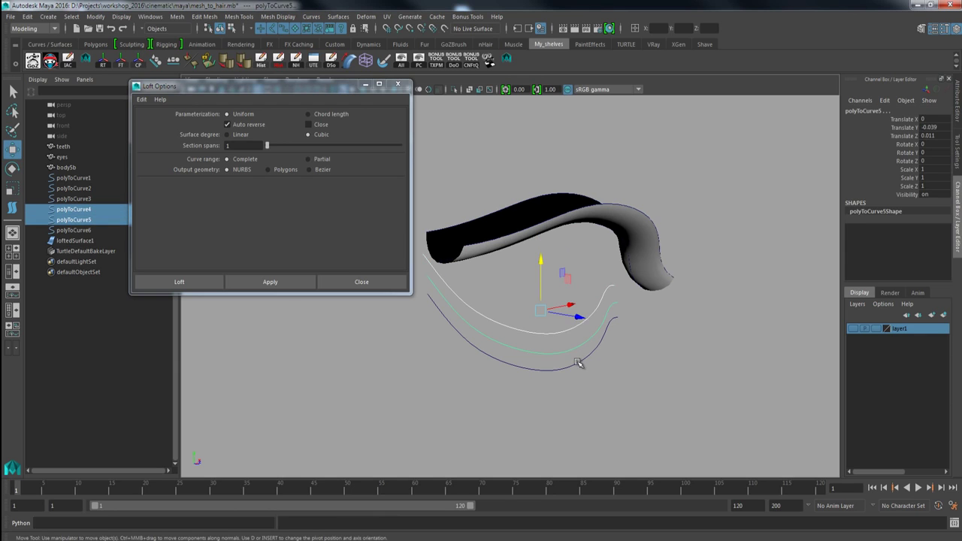
left_click(579, 365, "shift")
left_click(276, 282)
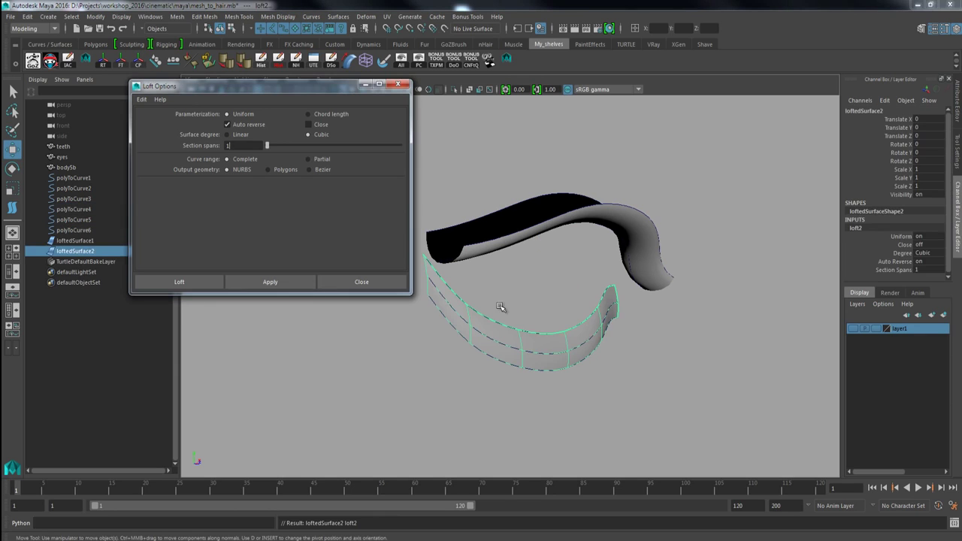
left_click(562, 300)
left_click_drag(513, 315, 479, 316, "alt")
left_click(366, 282)
left_click_drag(441, 283, 482, 280, "alt")
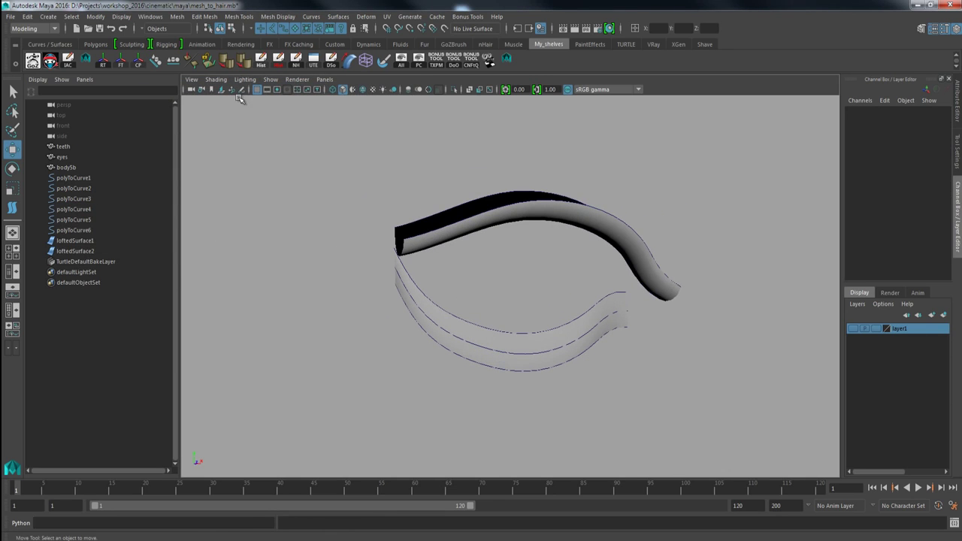
Delete the six source lid curves and show the head layer again
left_click(79, 178)
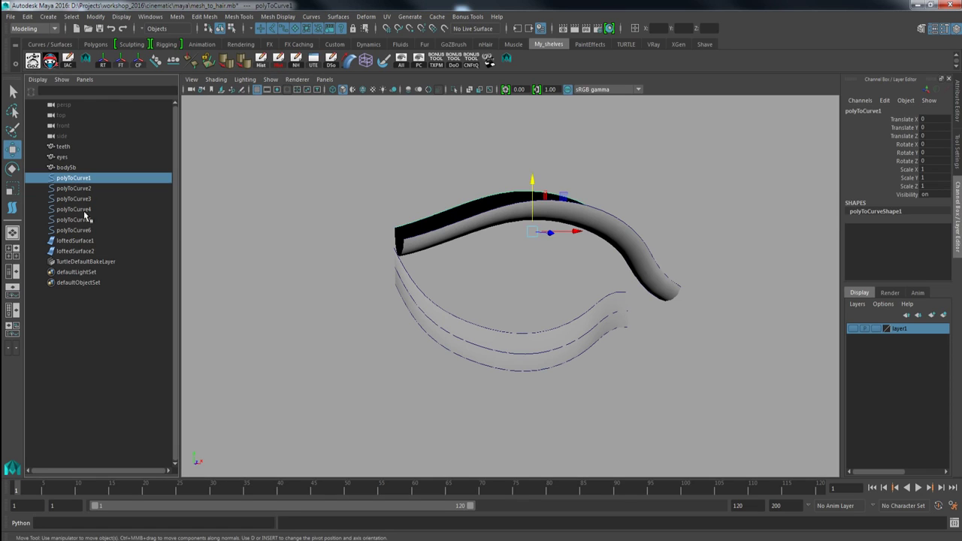
left_click(83, 230, "shift")
key("Delete")
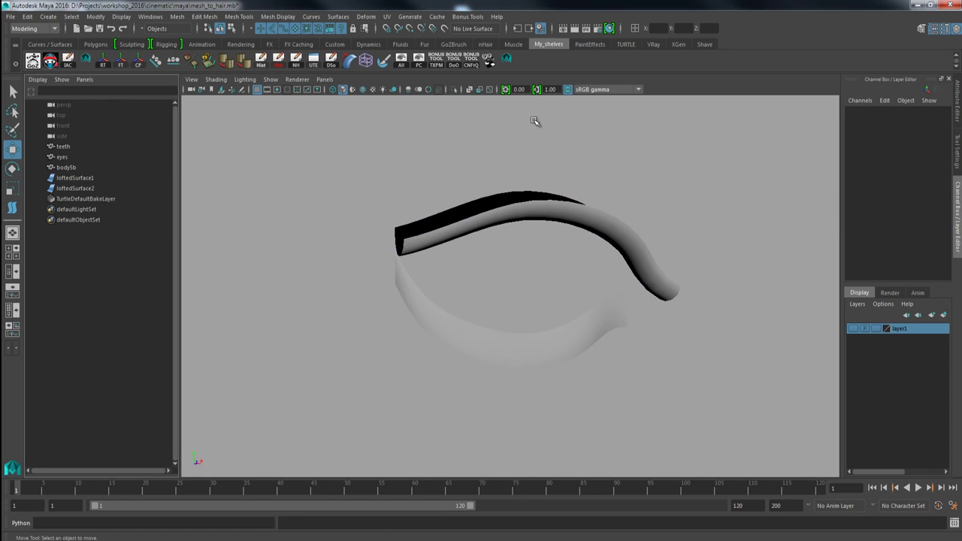
left_click(526, 218)
left_click_drag(526, 217, 587, 251, "alt")
left_click(853, 329)
scroll(601, 249, "down", 3)
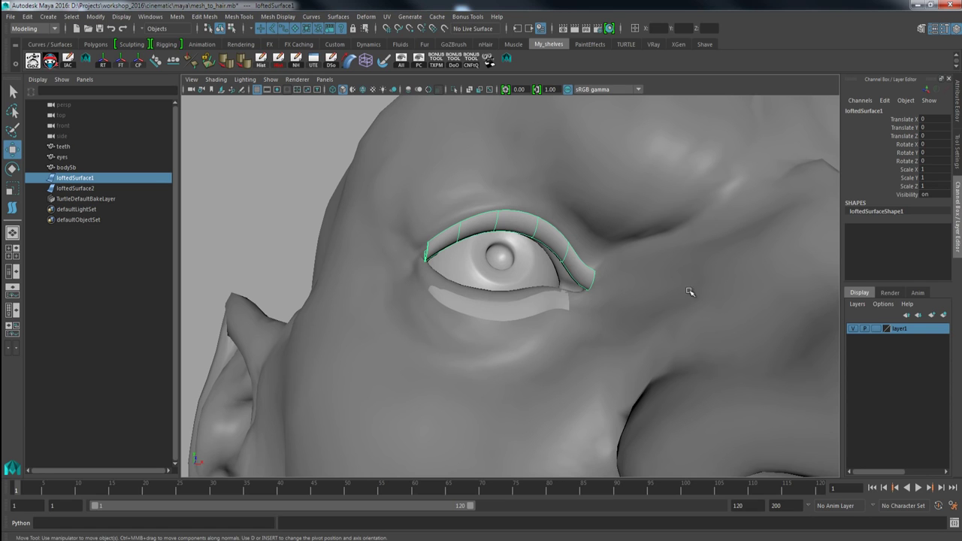
Show the upper lash surface's control vertices and pull its front outer-corner vertex outward from the eye
left_click_drag(502, 273, 470, 227, "alt")
right_click(510, 268)
left_click(462, 270)
left_click(484, 228)
left_click(467, 221)
key("b")
left_click_drag(478, 217, 397, 226)
left_click_drag(462, 215, 428, 222)
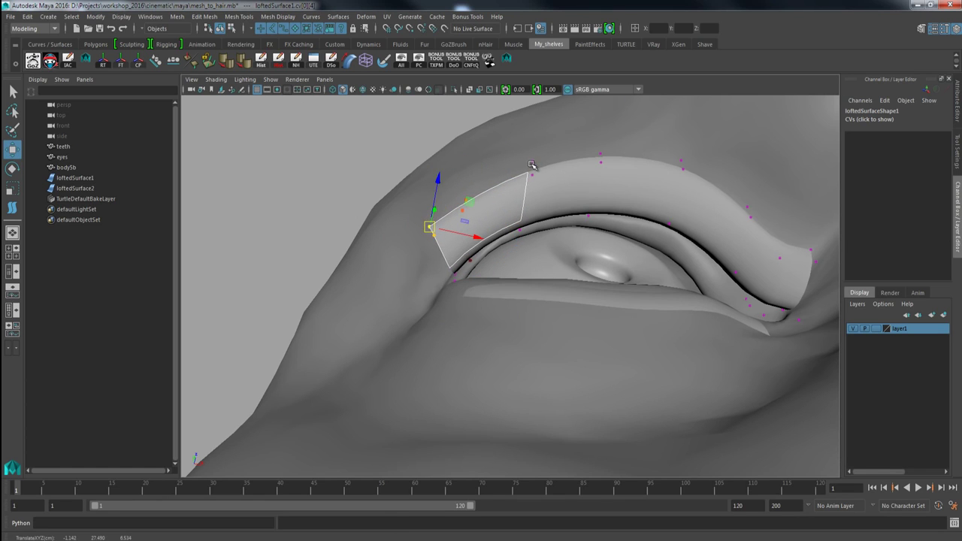
Shift the remaining front-edge control vertices of the upper lash surface outward one by one to fan out the strip
left_click(534, 169)
key("ctrl+z")
left_click(532, 165)
left_click_drag(531, 166, 503, 172)
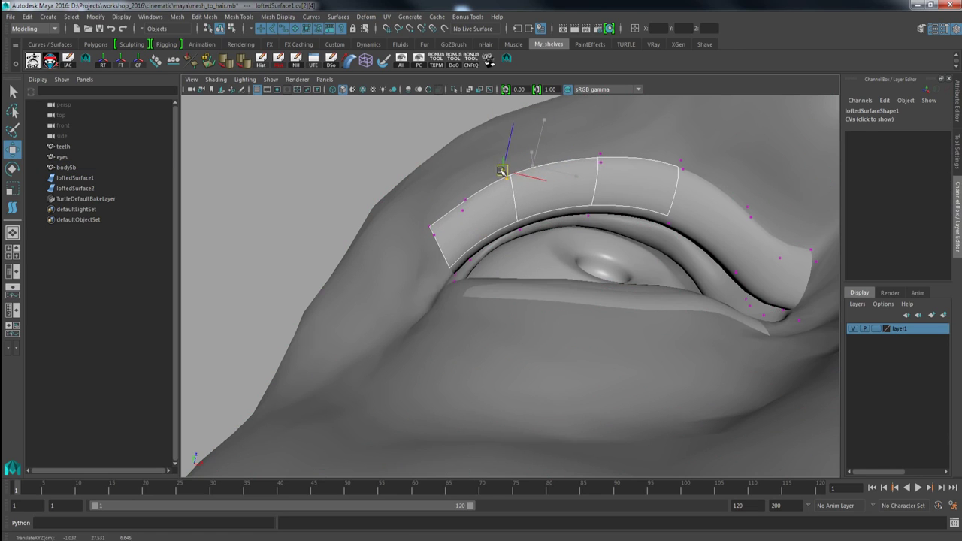
left_click(600, 154)
left_click_drag(600, 154, 594, 145)
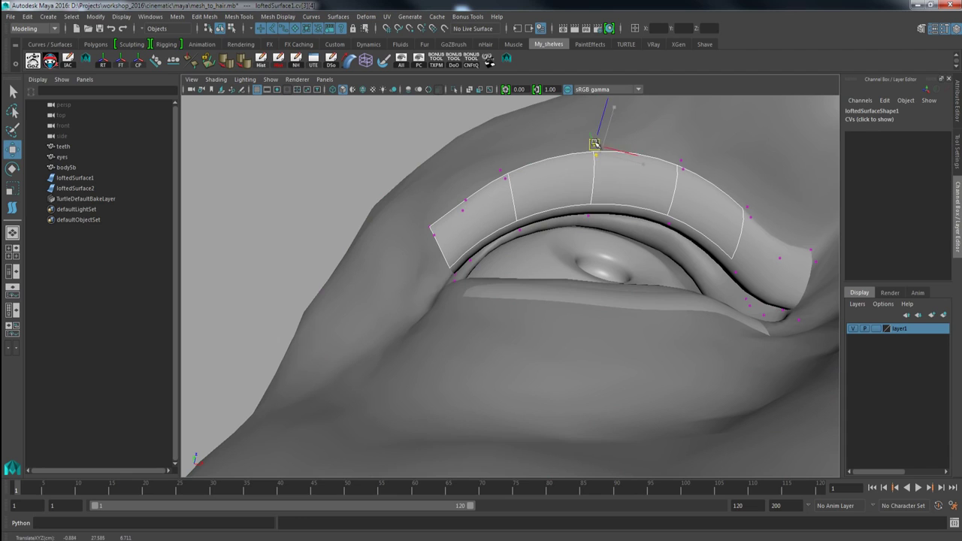
left_click(680, 160)
left_click_drag(681, 160, 682, 152)
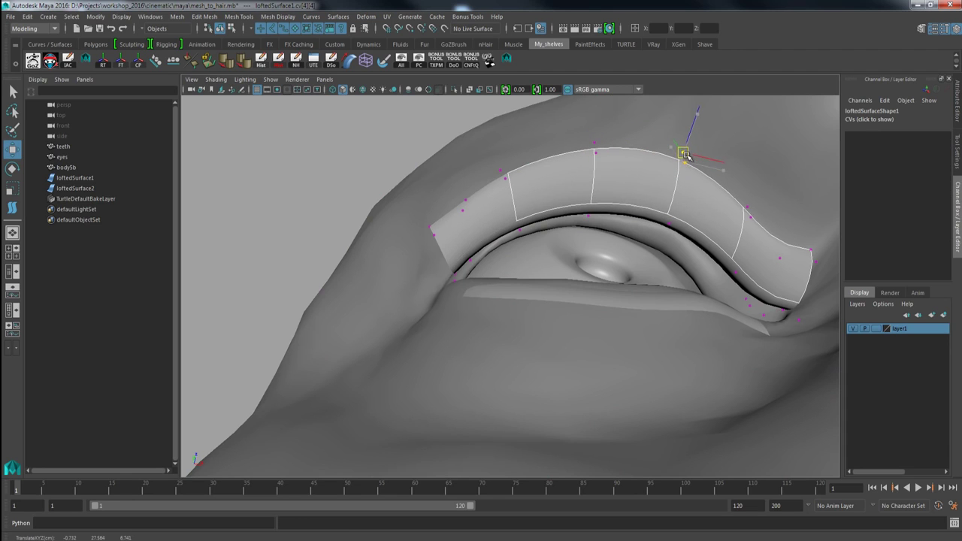
left_click(749, 214)
left_click_drag(749, 214, 753, 197)
Edit the lower lash surface's control vertices and pull its outer end toward the outer eye corner
left_click_drag(501, 258, 462, 215, "alt")
left_click(477, 288)
left_click(497, 236)
left_click_drag(647, 229, 562, 287, "alt")
left_click(506, 321)
left_click_drag(506, 321, 515, 296, "alt")
right_click_drag(494, 286, 458, 282)
left_click_drag(444, 283, 442, 263)
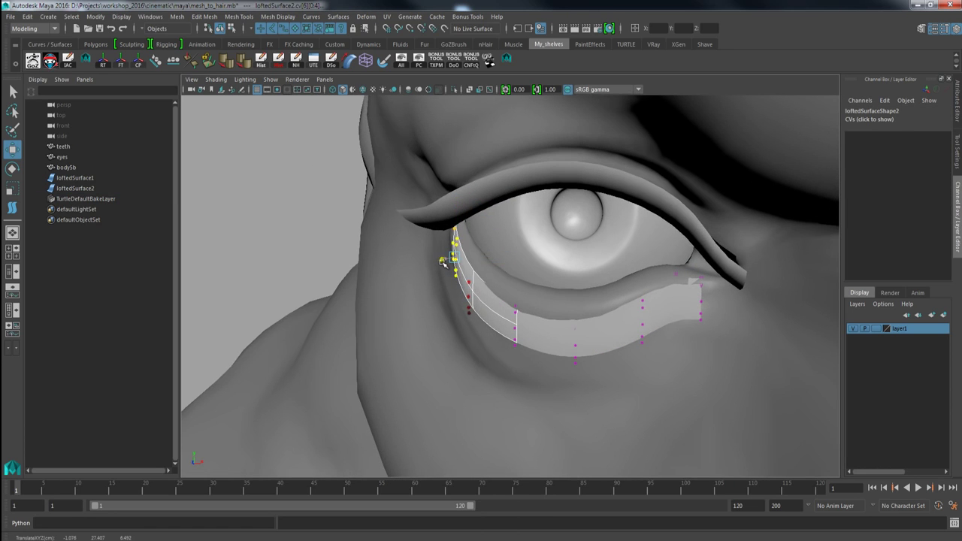
Adjust the lower lash surface's inner-end control vertices and shift one vertex on its front edge near the outer corner
left_click_drag(506, 309, 550, 302, "alt")
left_click_drag(568, 346, 590, 320, "alt")
left_click_drag(595, 279, 621, 318)
left_click_drag(647, 256, 703, 271)
left_click_drag(543, 313, 430, 249, "alt")
left_click(458, 259)
left_click(484, 309)
left_click_drag(483, 309, 477, 312)
right_click_drag(560, 284, 609, 269)
right_click_drag(615, 311, 545, 261, "alt")
left_click_drag(545, 262, 376, 166, "alt")
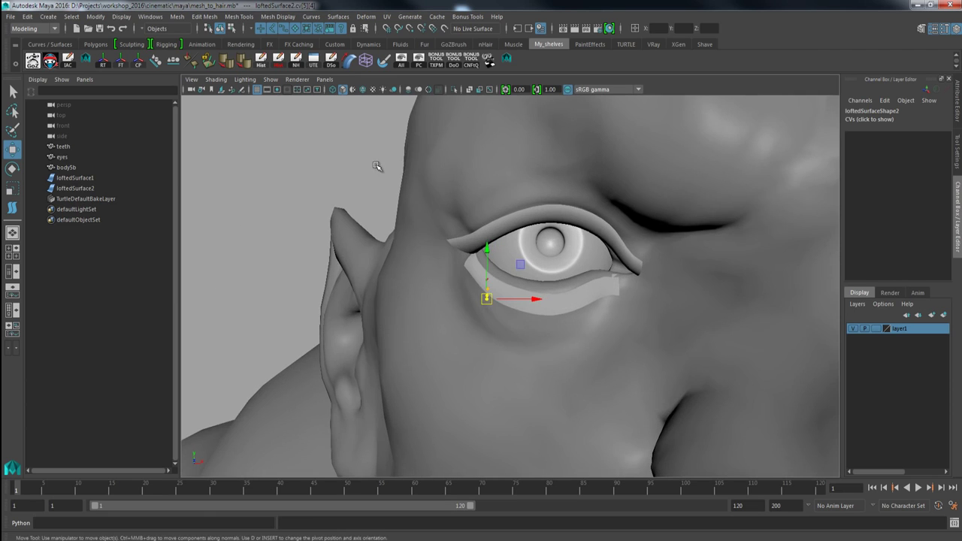
left_click(354, 166)
Move the front control vertex at the upper lash surface's inner corner down toward the lid
middle_click_drag(481, 282, 409, 310, "alt")
right_click_drag(409, 310, 508, 345, "alt")
left_click_drag(508, 346, 607, 266, "alt")
left_click(509, 215)
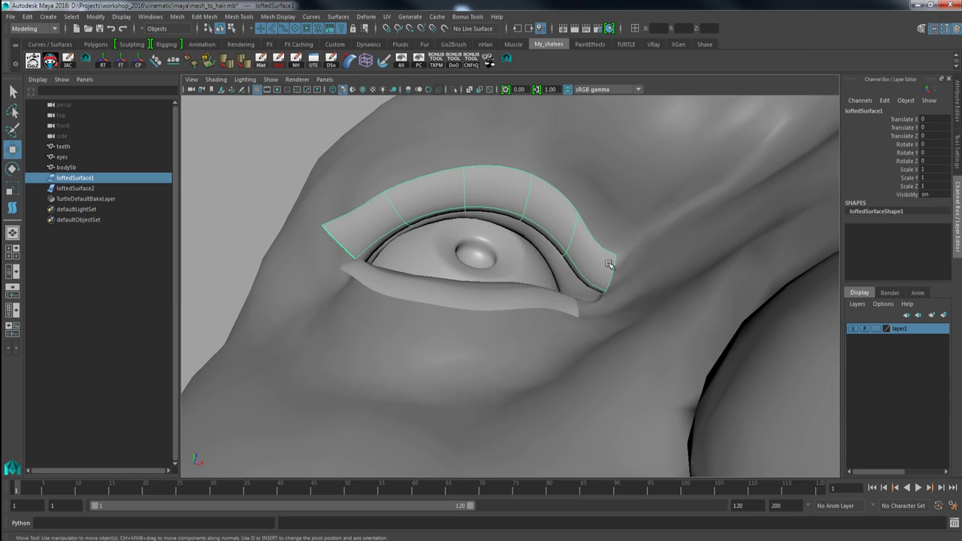
right_click_drag(609, 264, 612, 256)
mouse_move(625, 261)
left_mouse_down()
mouse_move(607, 260)
mouse_move(619, 260)
mouse_move(616, 268)
left_mouse_up()
key("b")
left_click_drag(573, 235, 563, 219, "alt")
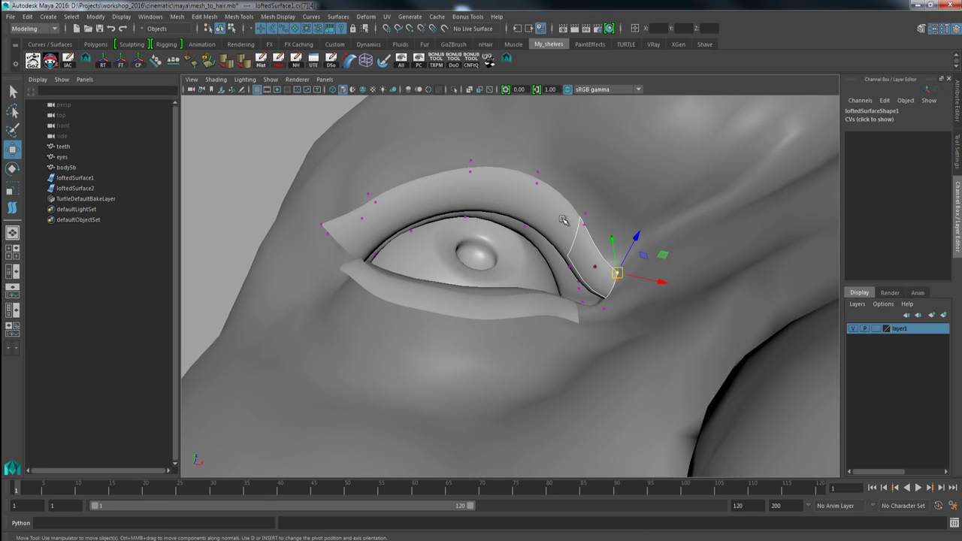
Mark several crosswise isoparms along the whole upper lash surface and insert them
right_click_drag(566, 219, 623, 200)
left_click_drag(569, 221, 568, 245, "alt")
right_click_drag(567, 245, 568, 217)
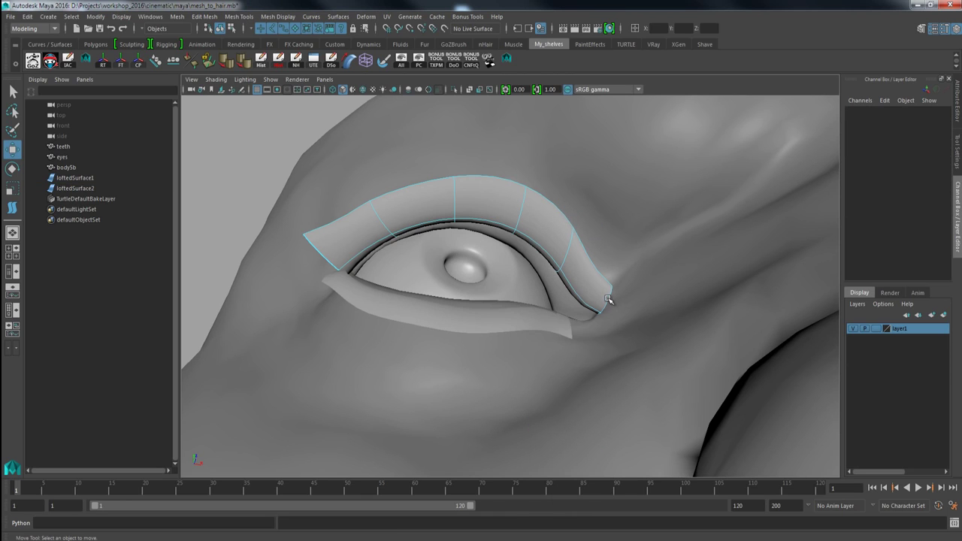
left_click_drag(605, 297, 561, 248)
left_click_drag(520, 211, 329, 238, "shift")
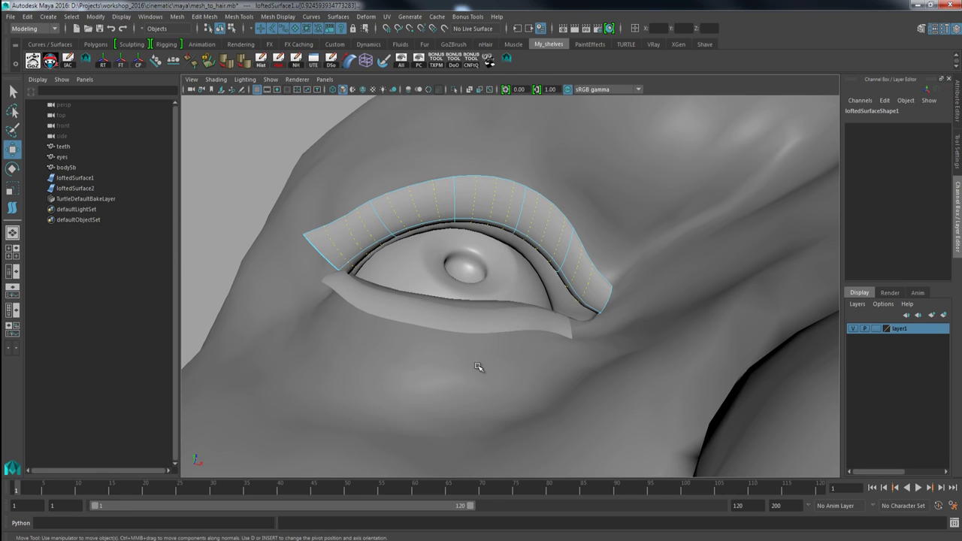
left_click_drag(607, 301, 599, 297, "shift")
left_click(335, 16)
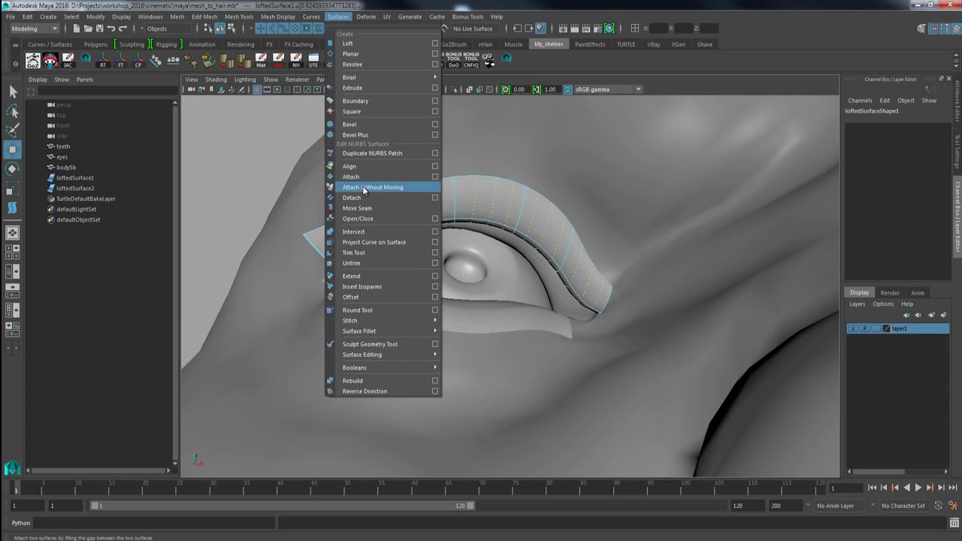
left_click(362, 286)
Mark crosswise isoparms between the existing spans of the lower lash surface and insert them
left_click_drag(440, 235, 518, 294, "alt")
left_click(515, 344)
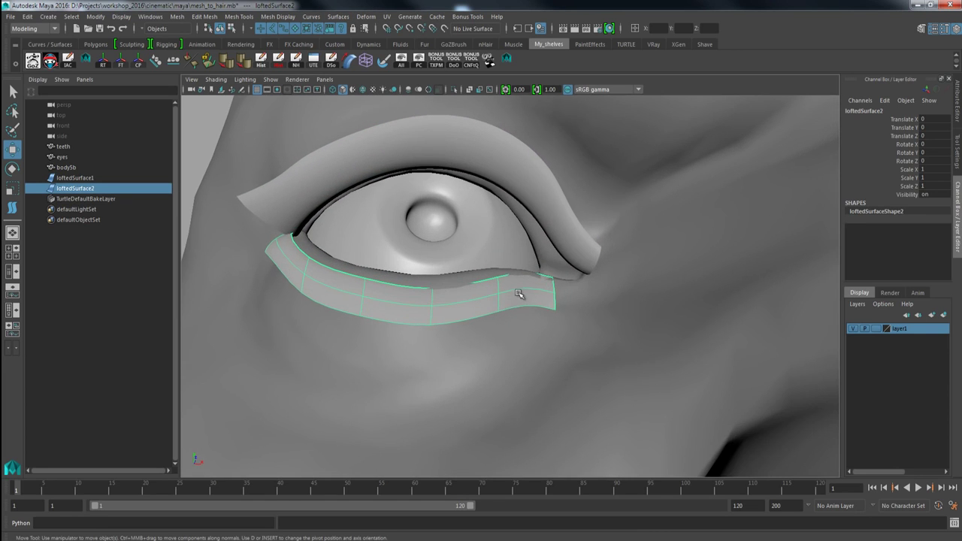
right_click_drag(517, 284, 515, 257)
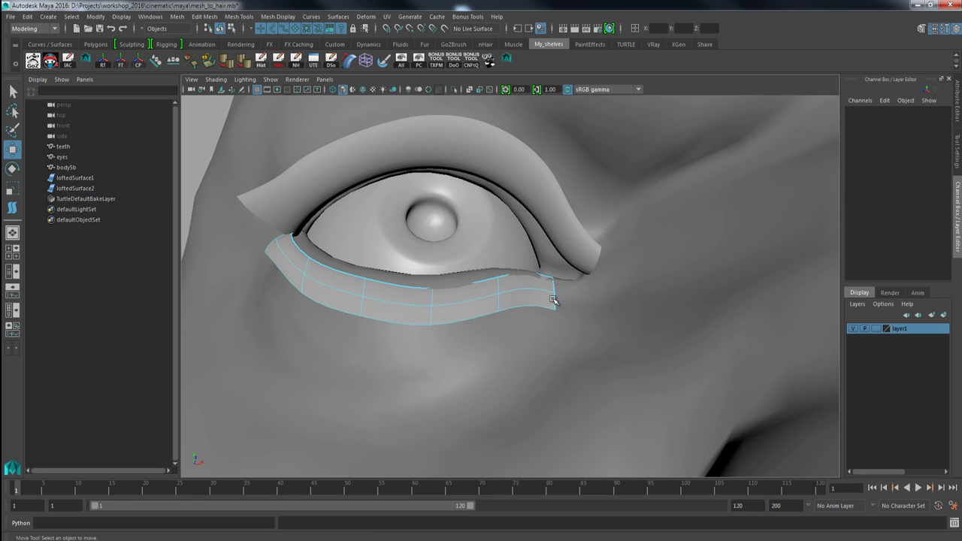
left_click_drag(555, 298, 410, 311)
left_click_drag(364, 286, 289, 256, "shift")
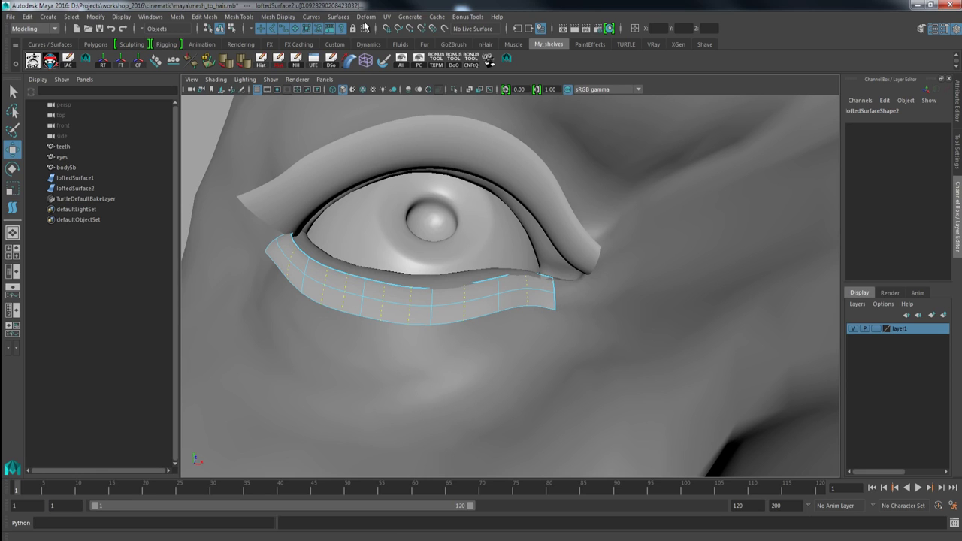
left_click(338, 16)
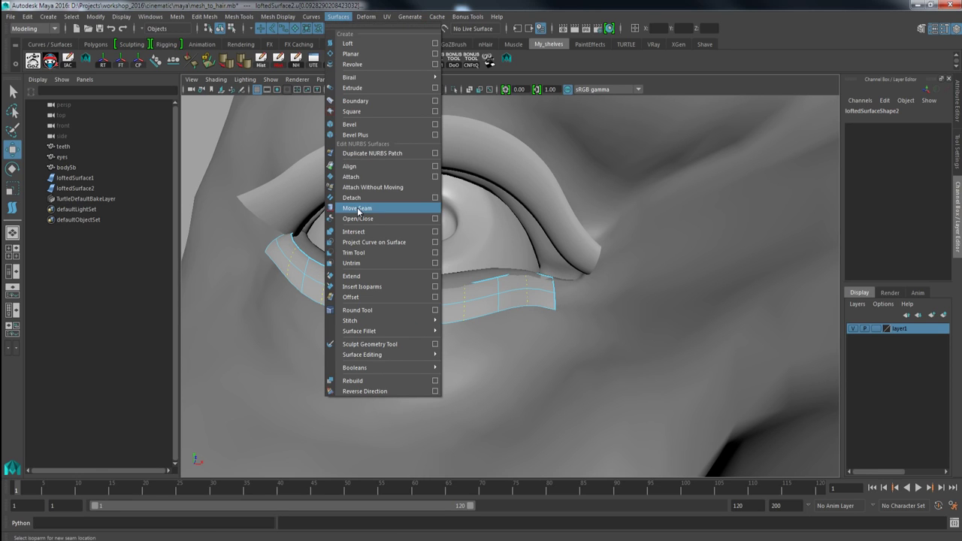
left_click(364, 289)
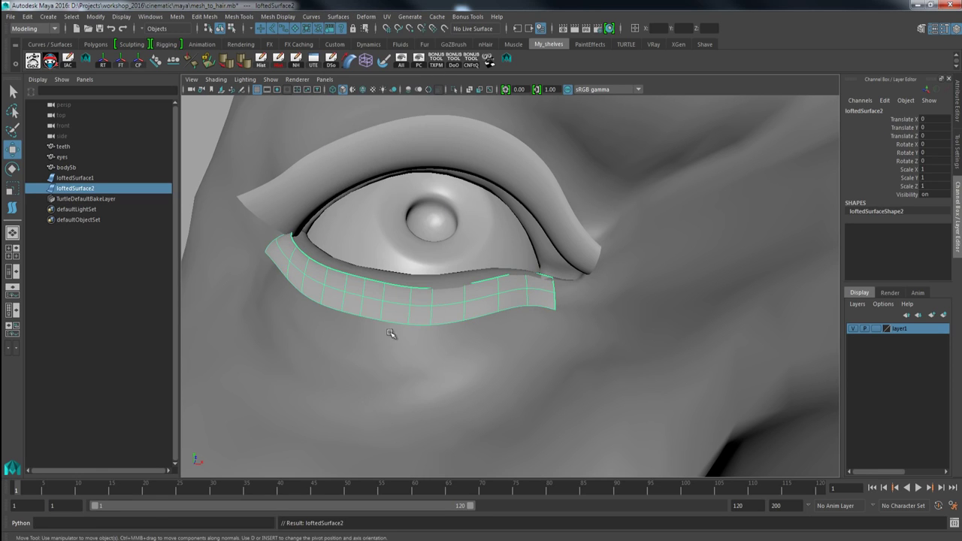
right_click_drag(393, 335, 368, 264, "alt")
left_click(266, 193)
left_click_drag(368, 281, 393, 197, "alt")
left_click(371, 285)
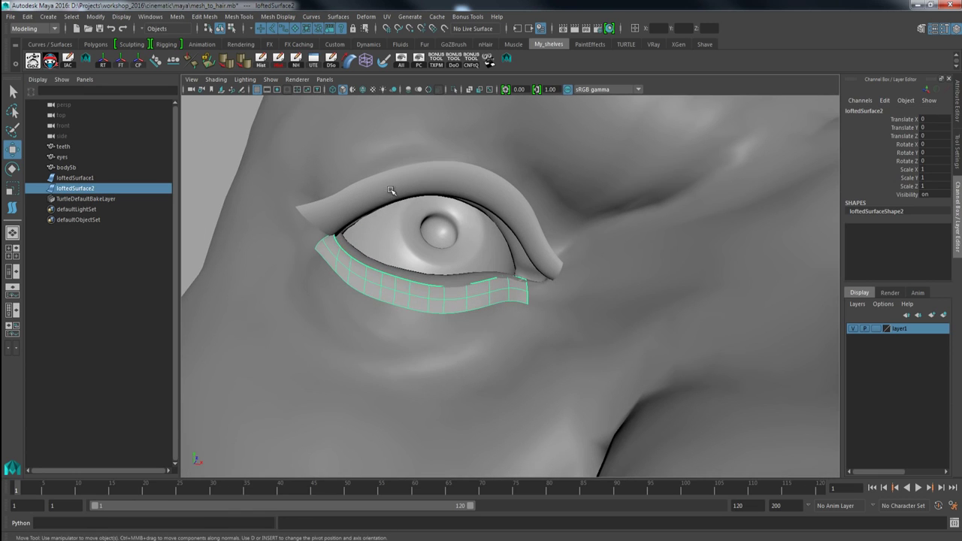
left_click(357, 215, "shift")
mouse_move(318, 195)
left_mouse_down("alt")
mouse_move(338, 217)
mouse_move(330, 190)
left_mouse_up("alt")
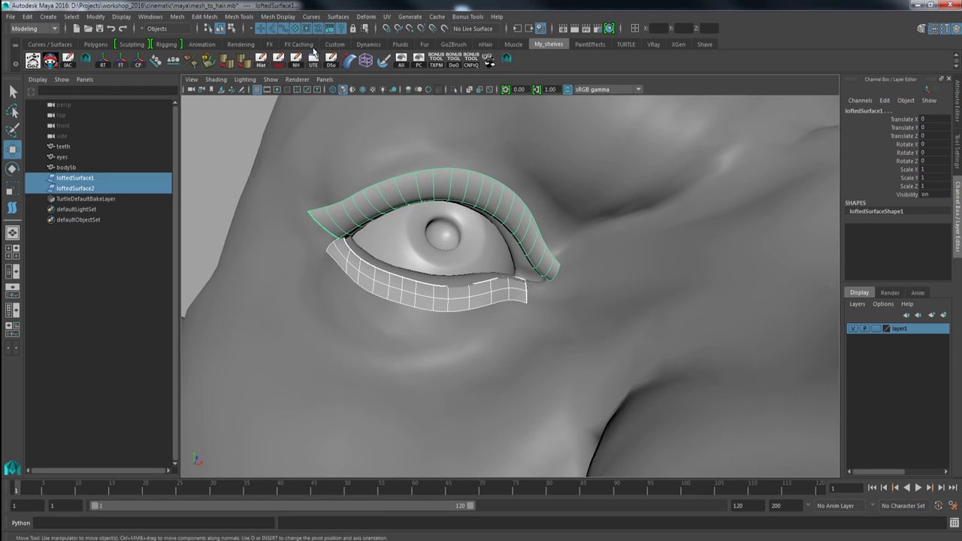
left_click(338, 18)
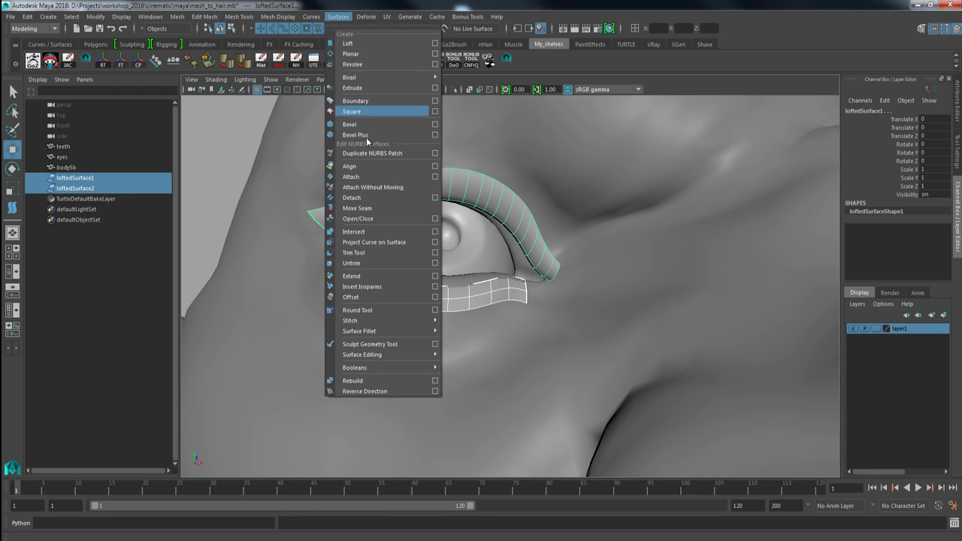
left_click(435, 154)
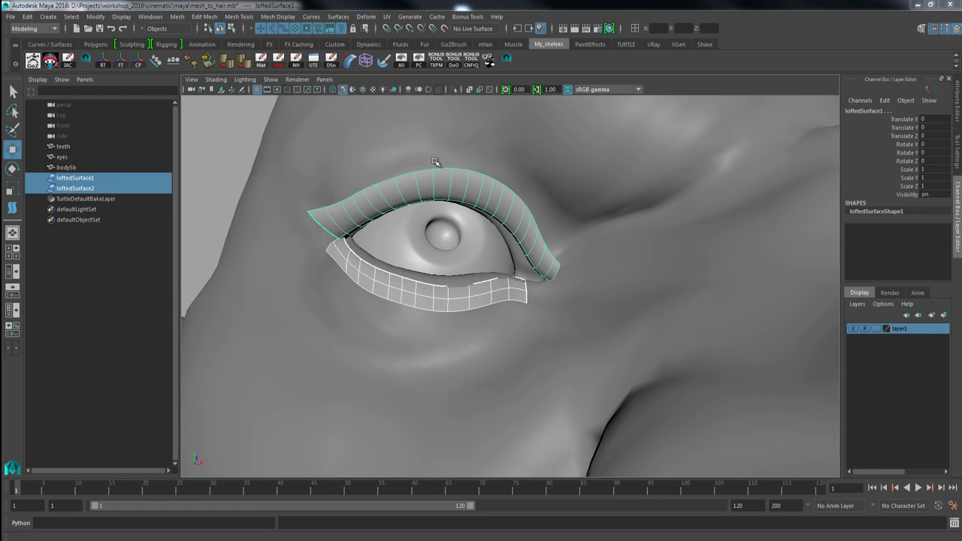
left_click(386, 269)
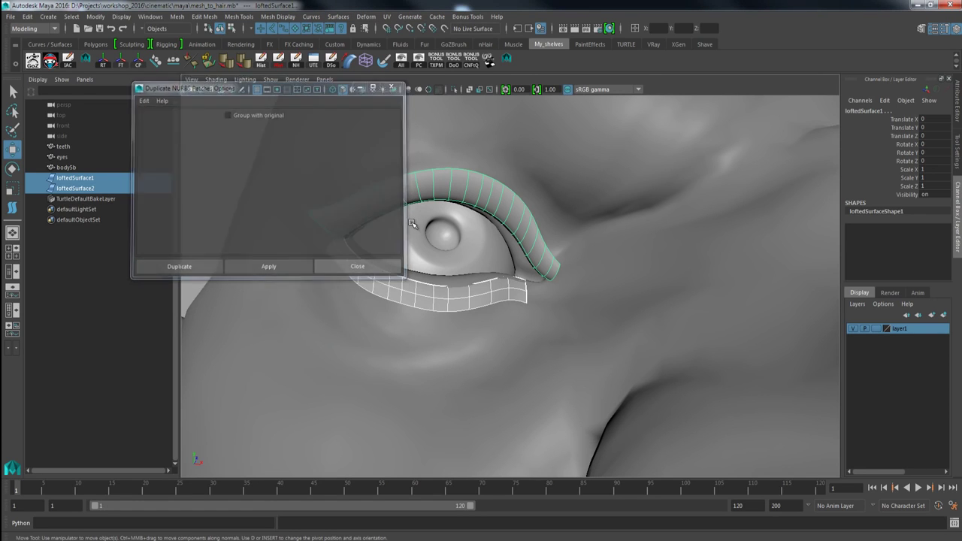
Duplicate the upper lash surface's U isoparms as curves with Duplicate Surface Curves and group the resulting curves
left_click(338, 18)
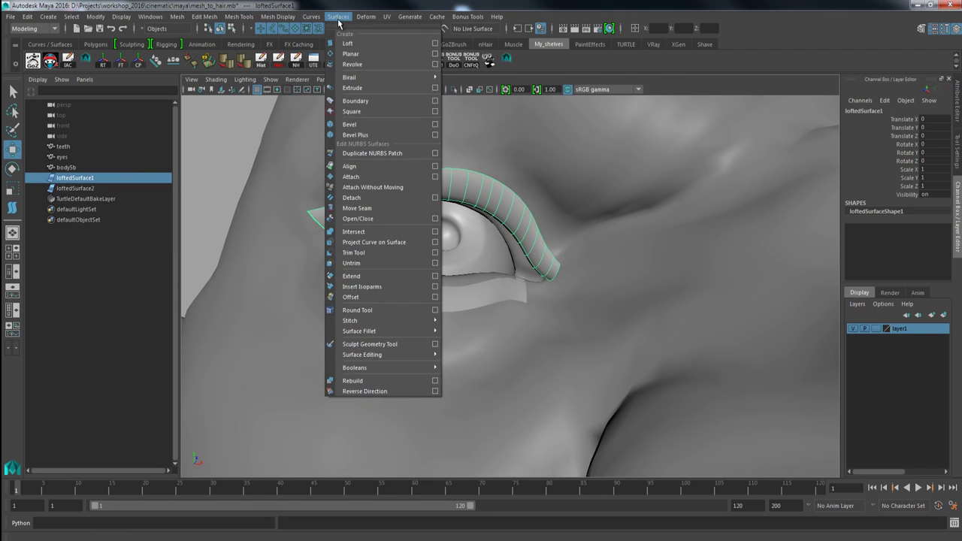
mouse_move(308, 18)
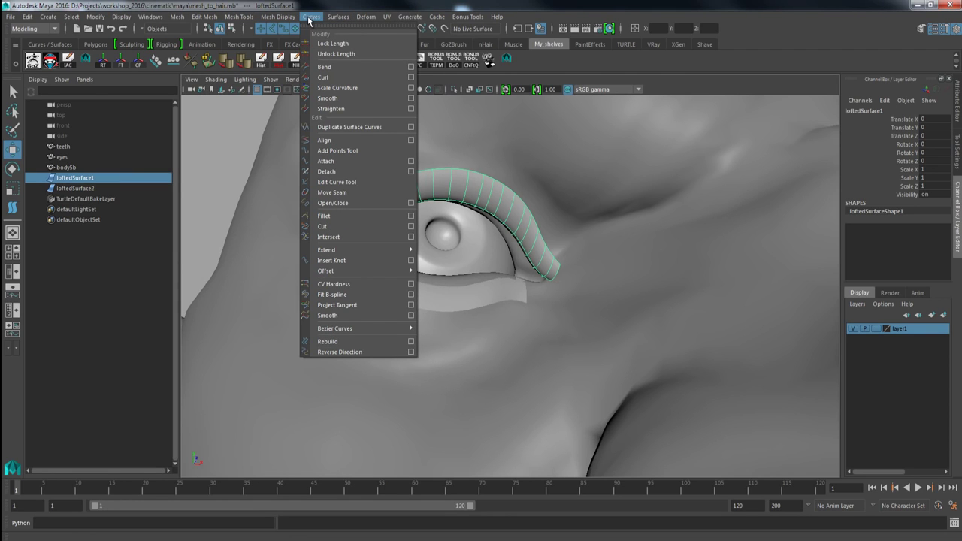
left_click(412, 129)
left_click_drag(318, 90, 756, 83)
left_click(718, 261)
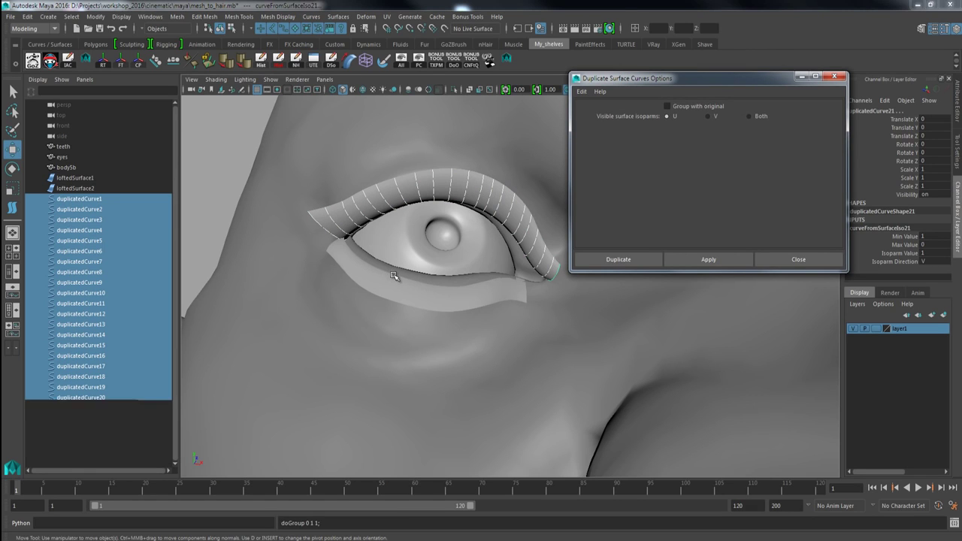
key("ctrl+g")
Duplicate the lower lash surface's U isoparms as curves and put them in a group of their own
left_click(412, 302)
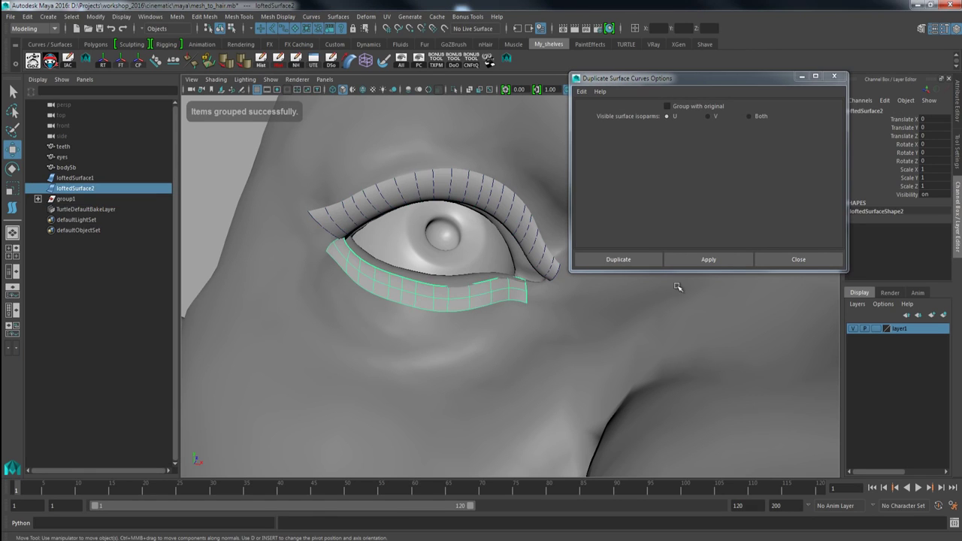
left_click(709, 259)
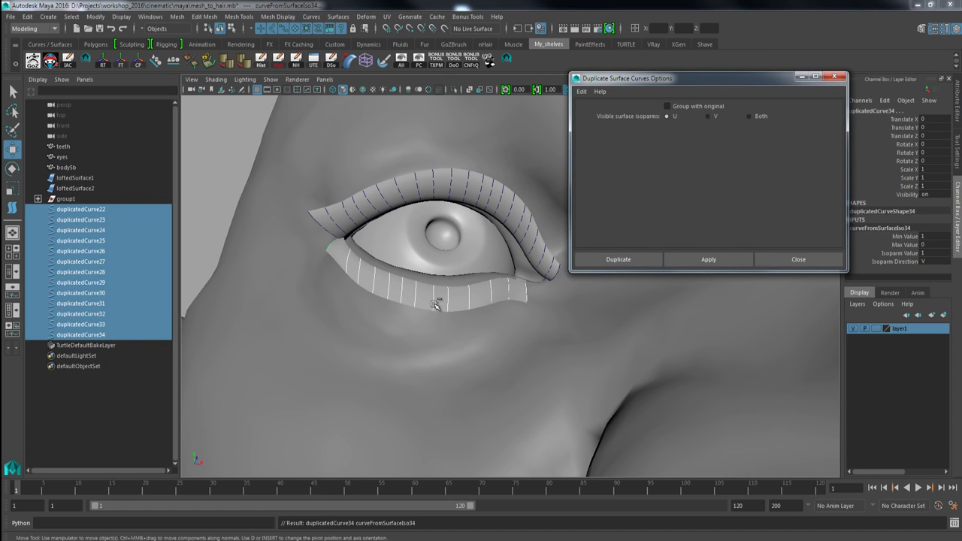
key("ctrl+g")
left_click(776, 262)
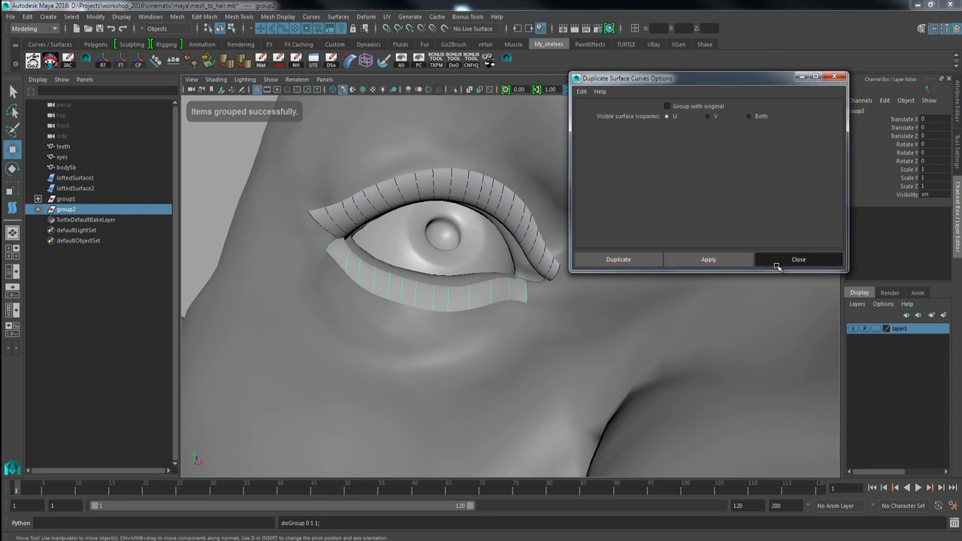
Delete the upper and lower lofted lash surfaces, leaving only the duplicated curves around the eye
left_click(236, 184)
middle_click_drag(343, 295, 366, 282, "alt")
mouse_move(368, 285)
left_mouse_down("alt")
mouse_move(371, 269)
mouse_move(352, 269)
mouse_move(360, 273)
left_mouse_up("alt")
left_click(398, 197)
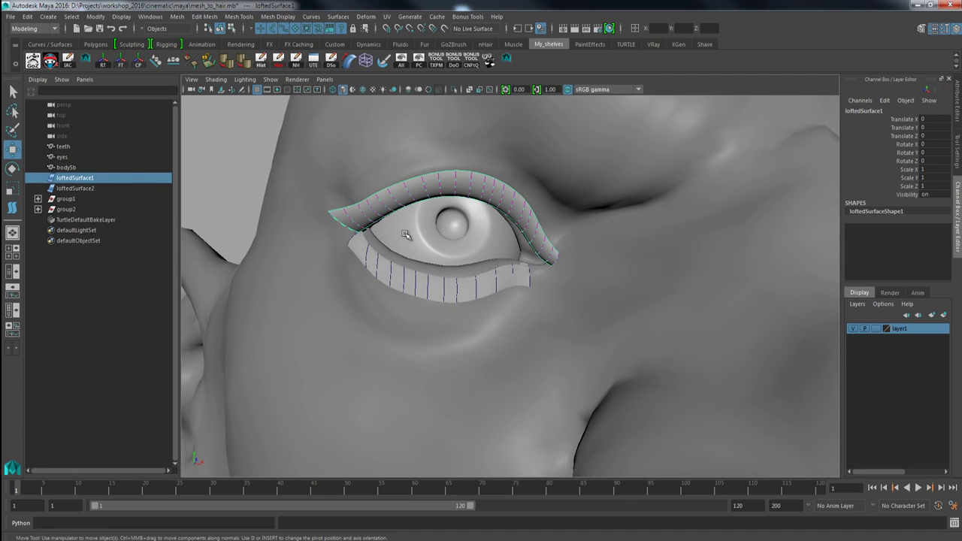
key("Delete")
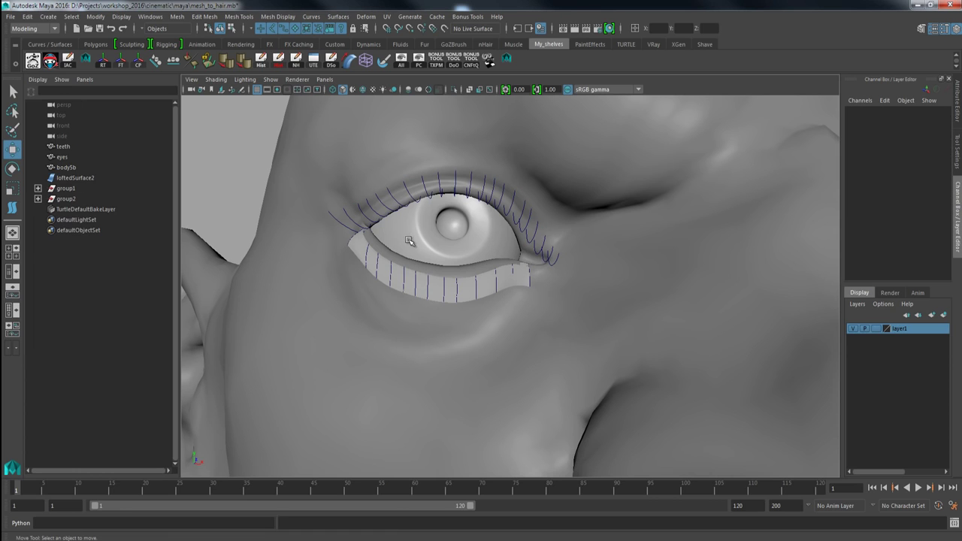
left_click(408, 281)
key("Delete")
Shorten the two innermost lower lash curves by deleting control vertices at their tips
left_click_drag(396, 293, 413, 262, "alt")
right_click_drag(414, 261, 481, 304, "alt")
left_click(525, 285)
middle_click_drag(525, 289, 523, 266, "alt")
right_click_drag(524, 256, 498, 250)
left_click_drag(517, 260, 535, 287)
left_click(526, 283)
left_click(505, 264)
right_click_drag(504, 260, 492, 261)
left_click_drag(494, 264, 513, 298)
key("Delete")
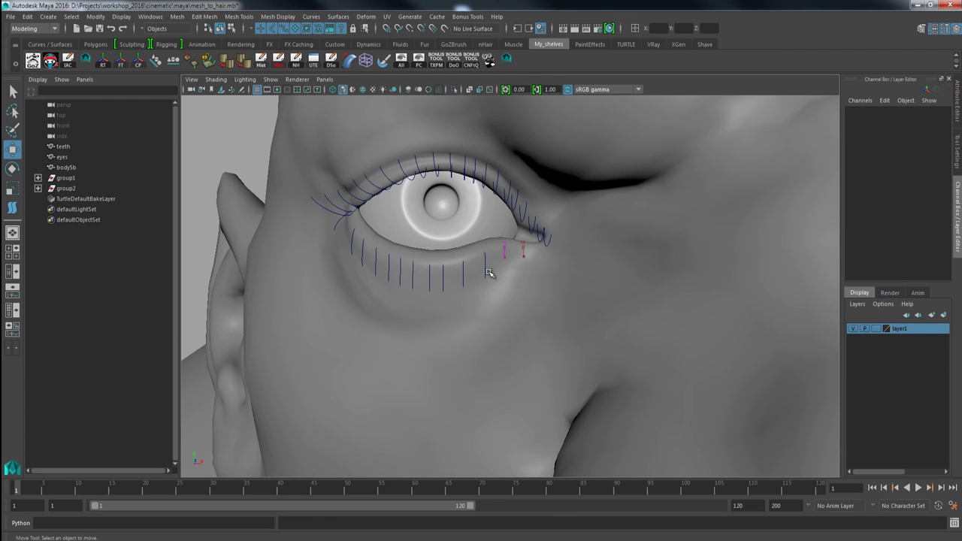
Adjust the tip control vertices of the neighbouring lower lash curves so they shorten toward the inner eye corner
left_click(485, 271)
right_click_drag(487, 269, 455, 274)
left_click_drag(486, 284, 534, 247, "alt")
left_click(542, 275)
left_click(535, 277)
left_click(531, 284)
left_click(536, 284)
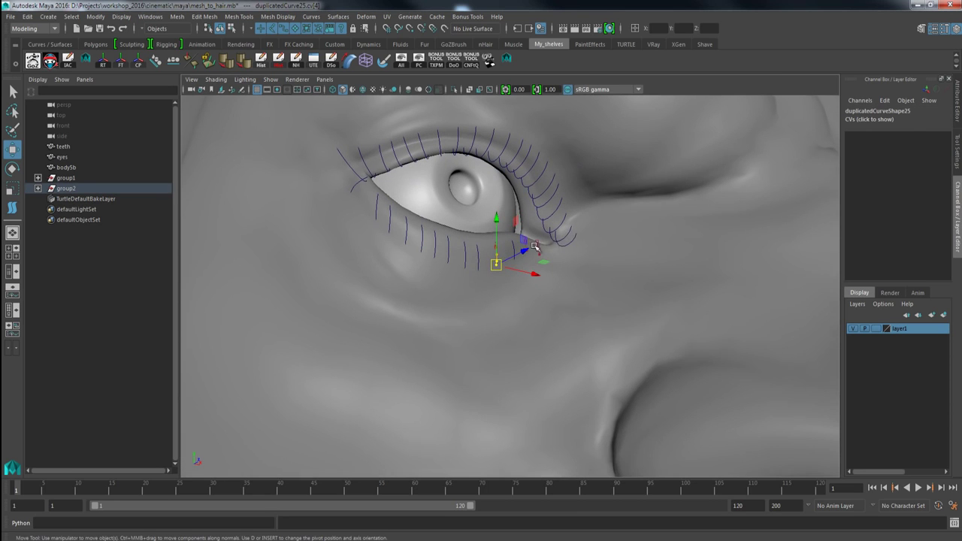
Try deleting the three innermost upper lash curves at the inner eye corner
left_click(574, 238)
left_click(572, 243)
left_click(566, 237)
left_click(564, 239)
Try moving the tip control vertices of the remaining innermost upper lash curves closer to the lid
left_click(558, 212)
right_click_drag(556, 208, 505, 209)
left_click(562, 198)
left_click_drag(567, 200, 555, 189)
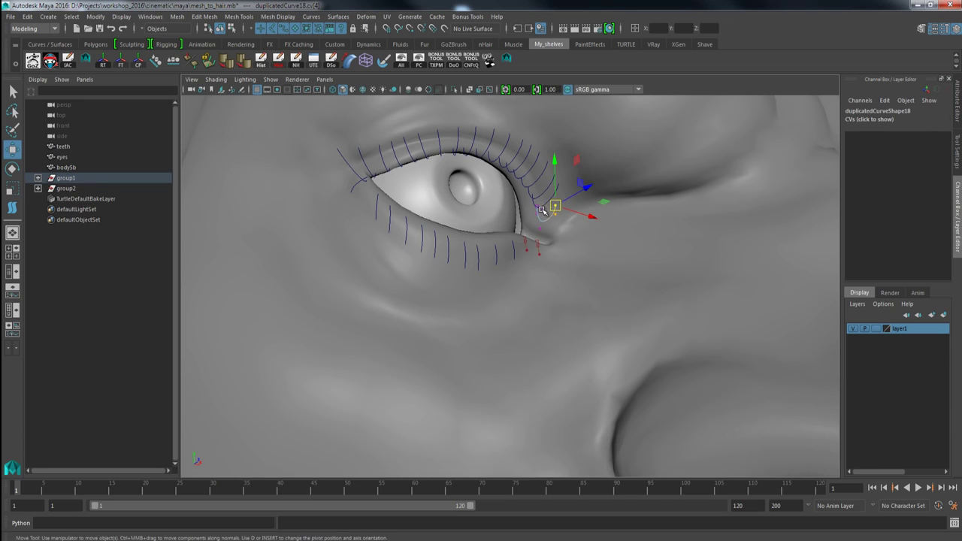
left_click(549, 203)
right_click_drag(549, 205, 508, 193)
left_click(556, 187)
left_click_drag(557, 188, 553, 194)
right_click_drag(547, 204, 573, 189)
Examine the upper and lower lash curves around the eye from the front and the side
left_click_drag(550, 165, 314, 156, "alt")
left_click(338, 168)
scroll(425, 187, "down", 2)
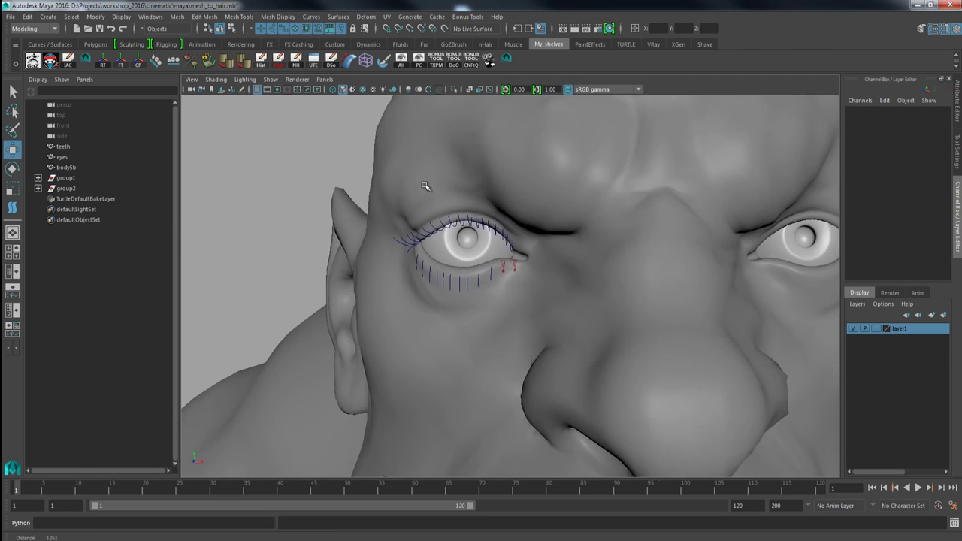
left_click_drag(426, 187, 455, 243, "alt")
scroll(470, 266, "up", 1)
right_click_drag(506, 263, 533, 247)
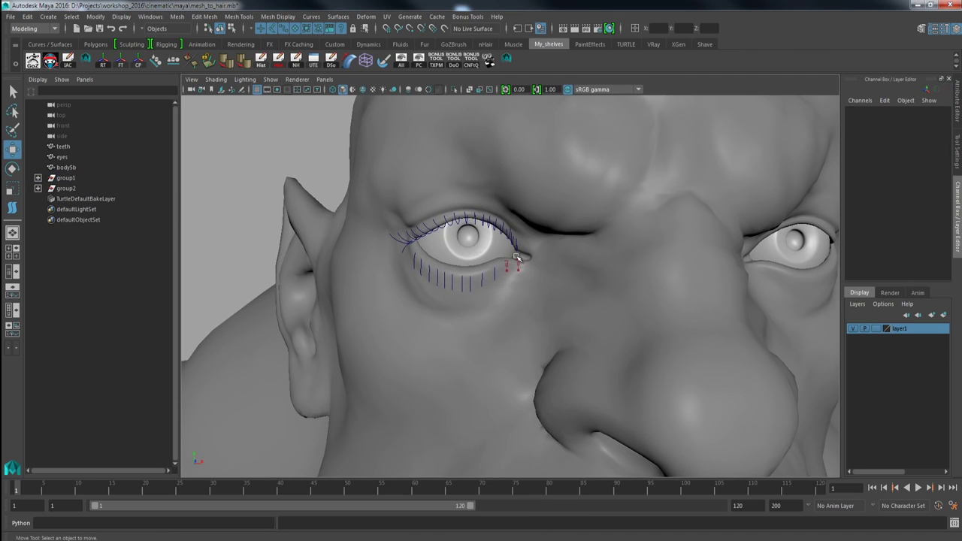
scroll(518, 278, "up", 5)
left_click_drag(522, 281, 543, 260, "alt")
left_click(547, 271)
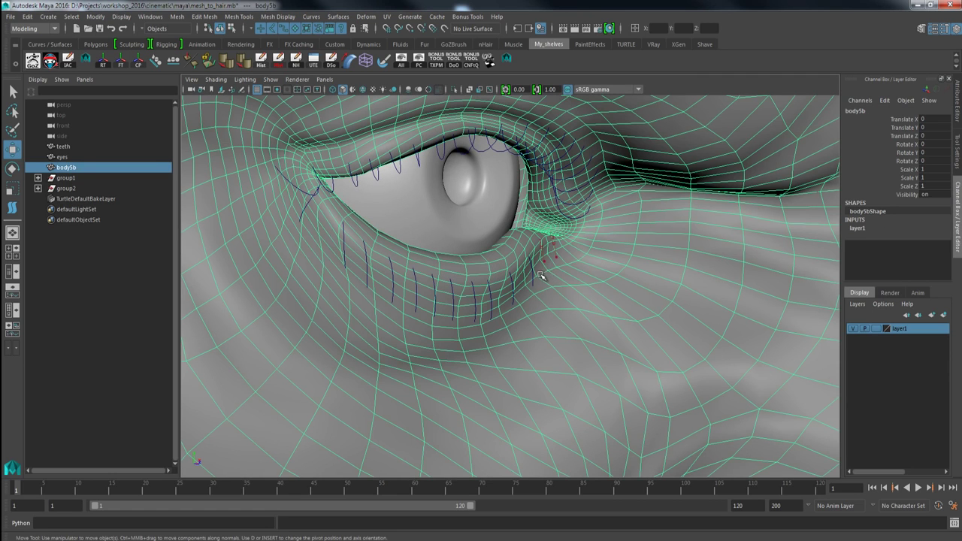
Undo the deletions and control vertex edits made to the upper lash curves at the inner eye corner
key("ctrl+z")
key("ctrl+z")
key("ctrl+z")
key("ctrl+z")
key("ctrl+z")
key("ctrl+z")
key("ctrl+z")
key("ctrl+z")
key("ctrl+z")
key("ctrl+z")
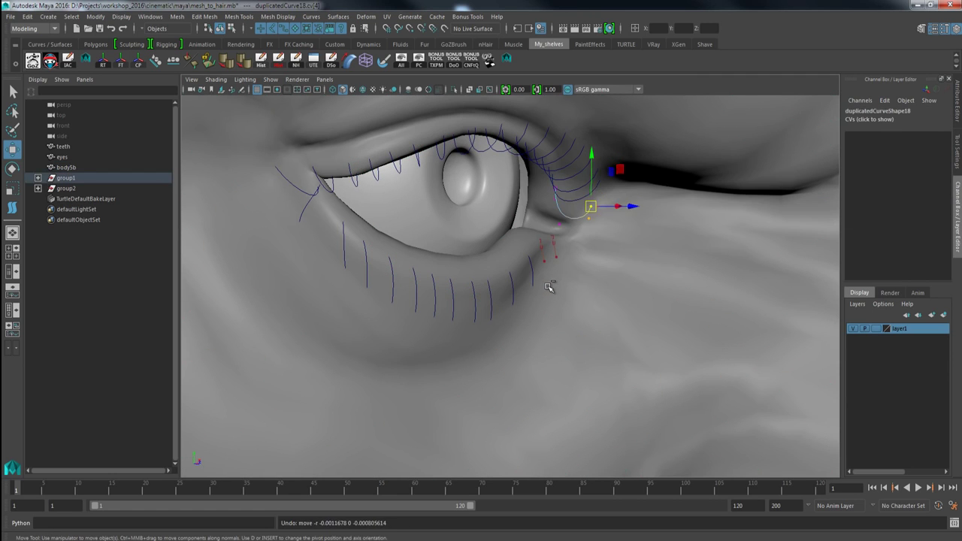
key("ctrl+z")
key("ctrl+z")
key("ctrl+z")
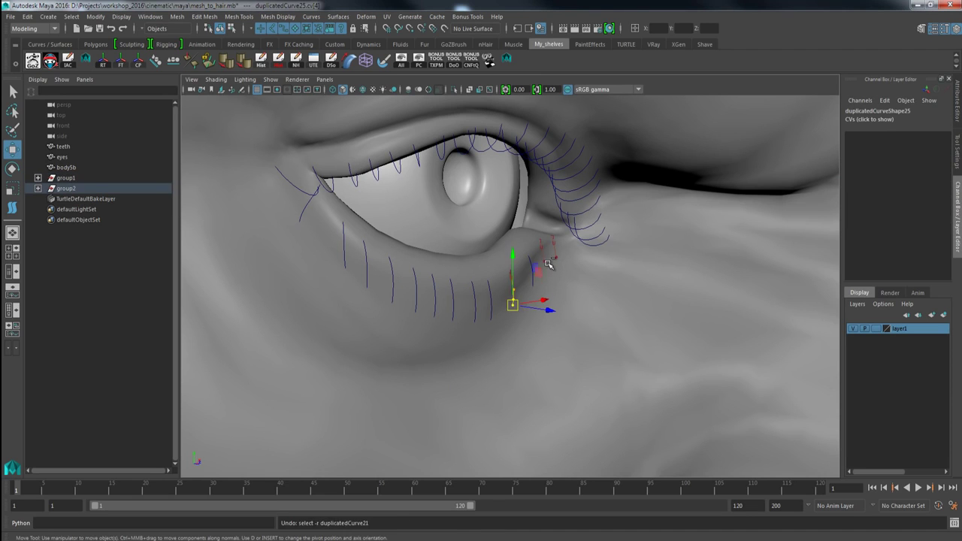
key("ctrl+z")
key("ctrl+z")
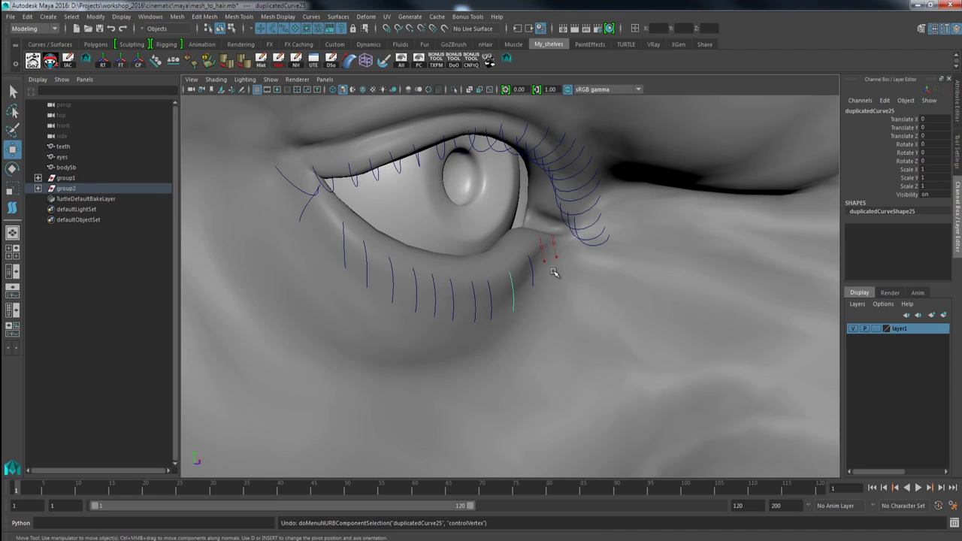
Delete the two innermost upper lash curves at the inner eye corner
right_click_drag(547, 261, 554, 256)
left_click(38, 189)
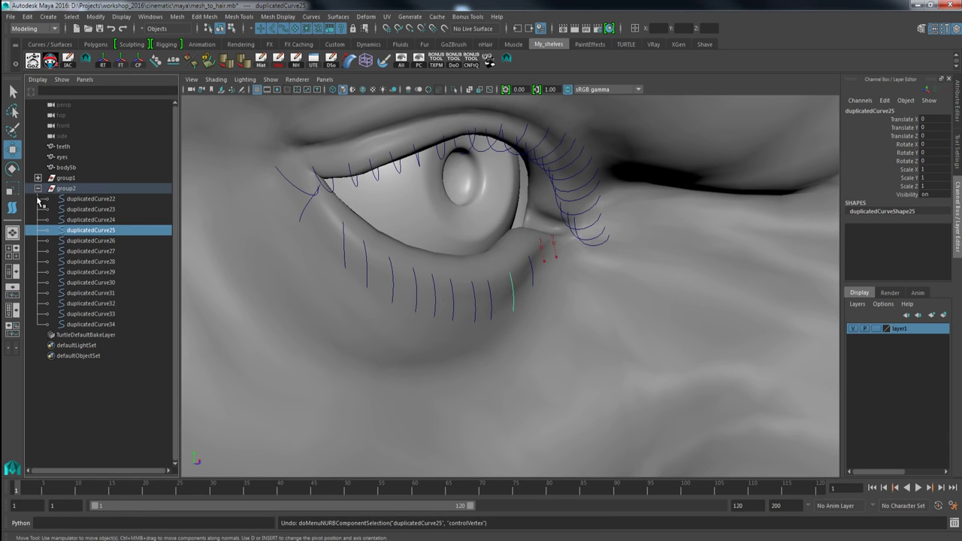
left_click(38, 190)
right_click_drag(417, 300, 419, 202, "alt")
left_click_drag(419, 201, 286, 183, "alt")
left_click(274, 153)
right_click_drag(391, 268, 581, 281, "alt")
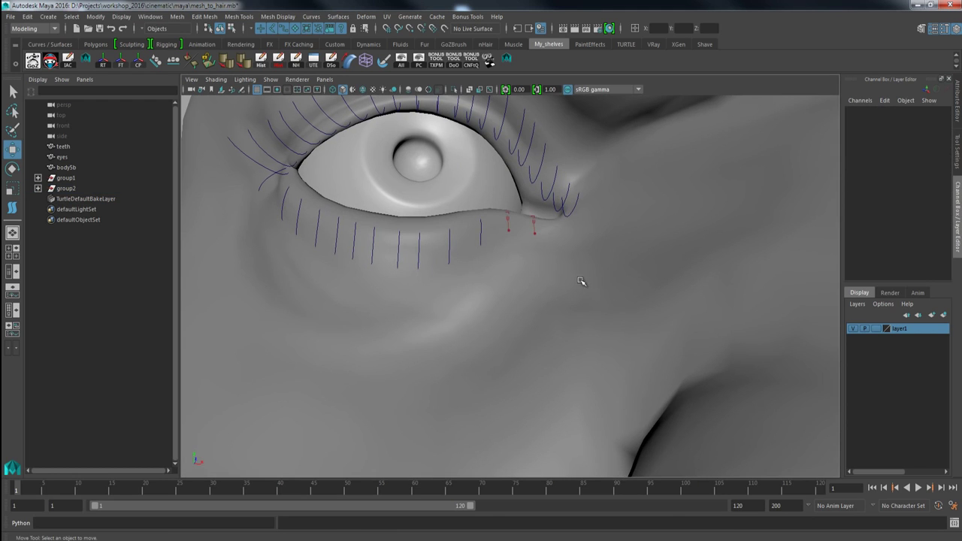
left_click(577, 206)
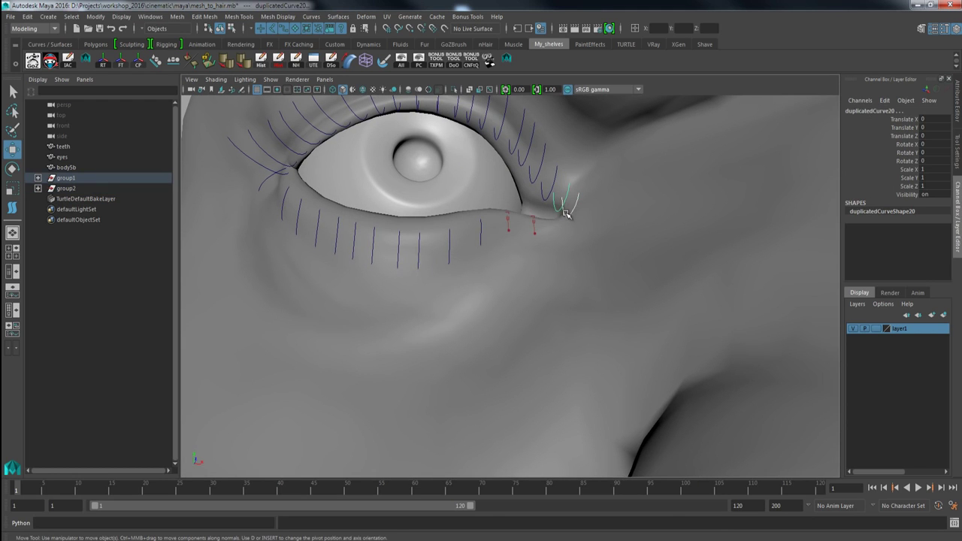
key("Delete")
Examine the direction and spacing of the lash curves around the eye from several angles
right_click_drag(566, 216, 468, 249, "alt")
left_click_drag(468, 250, 488, 258, "alt")
middle_click_drag(484, 272, 489, 261, "alt")
mouse_move(489, 261)
left_mouse_down("alt")
mouse_move(490, 282)
mouse_move(468, 258)
mouse_move(489, 268)
mouse_move(478, 256)
mouse_move(484, 272)
mouse_move(490, 263)
left_mouse_up("alt")
left_click_drag(601, 262, 601, 229, "alt")
left_click_drag(601, 314, 592, 263, "alt")
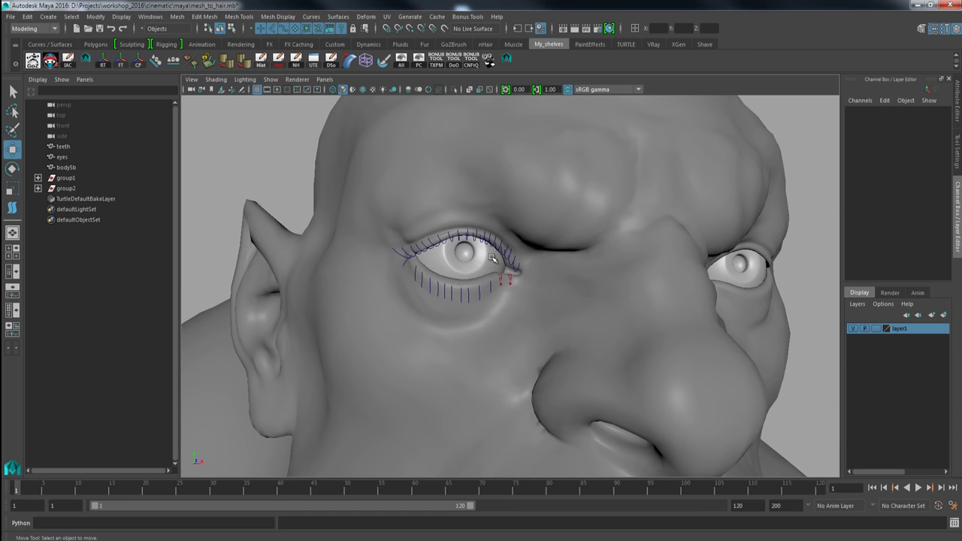
left_click_drag(507, 273, 481, 275, "alt")
left_click_drag(422, 247, 446, 267, "alt")
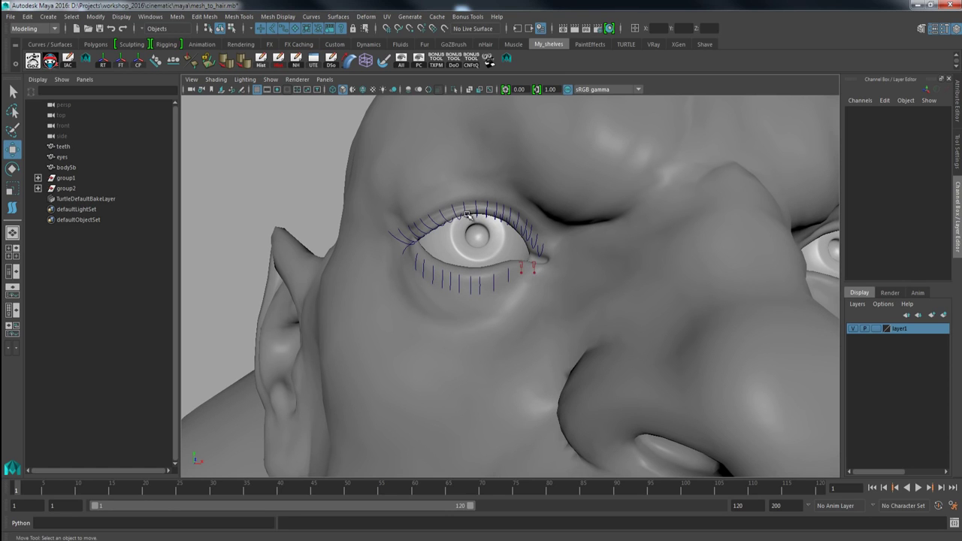
left_click_drag(469, 219, 442, 215, "alt")
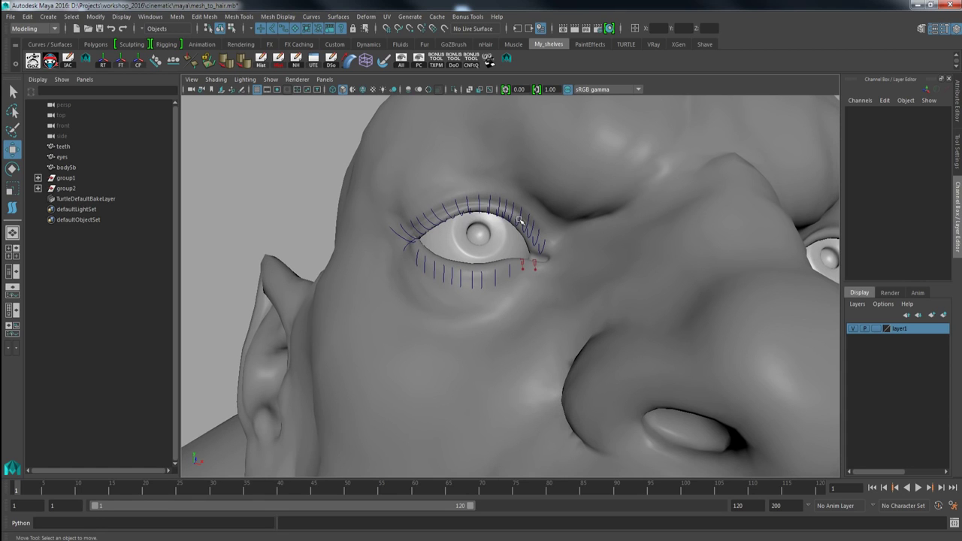
left_click_drag(505, 216, 458, 226, "alt")
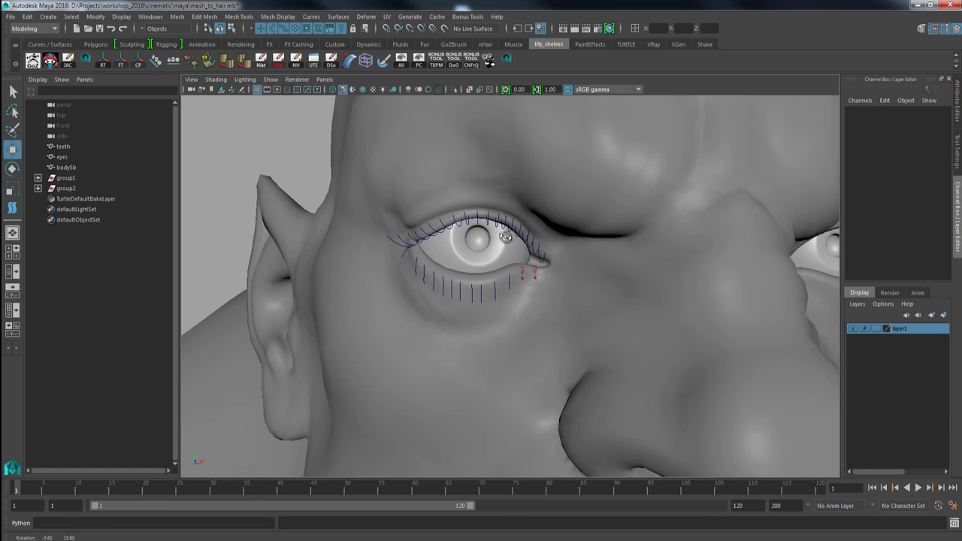
Rename the group of upper lash curves to up_eyelashes
left_click(66, 179)
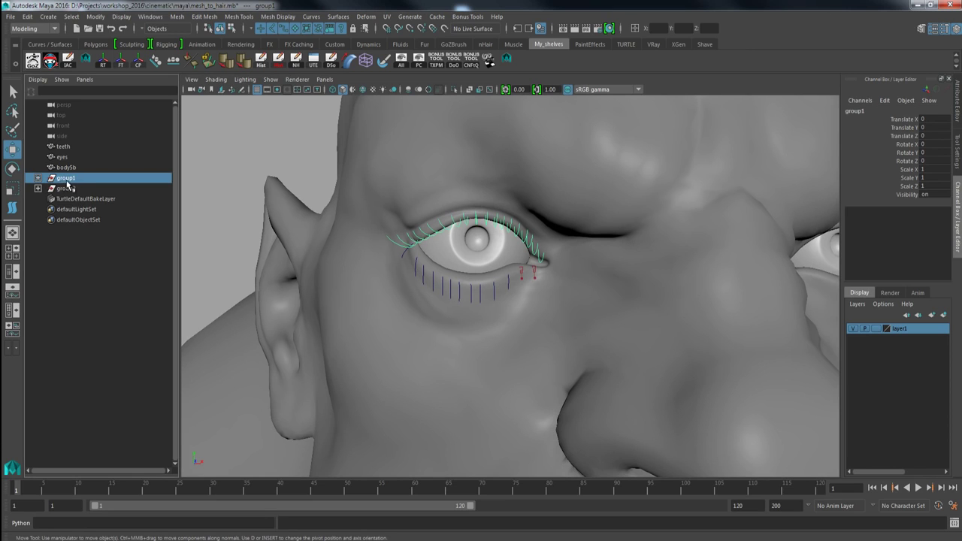
double_click(67, 180)
type("eyelashes")
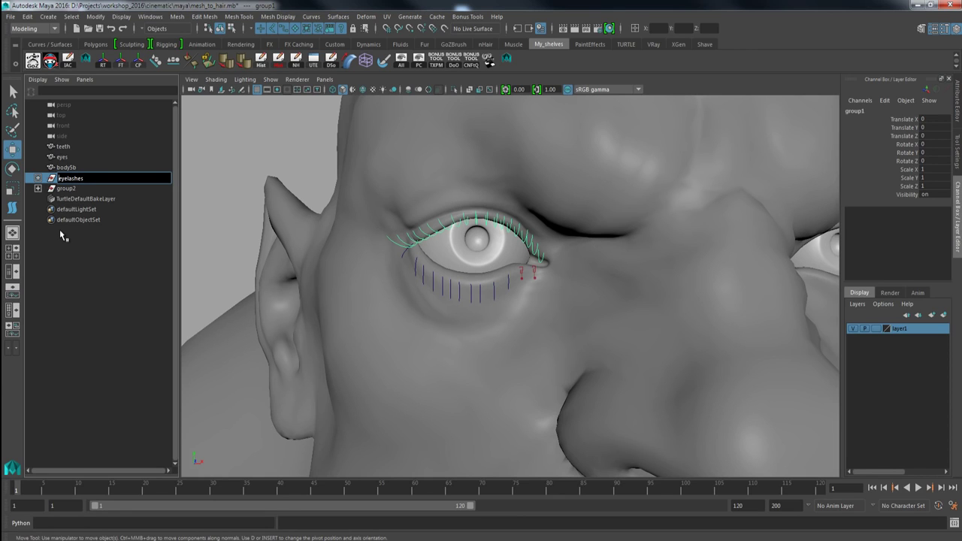
type("up_")
key("Return")
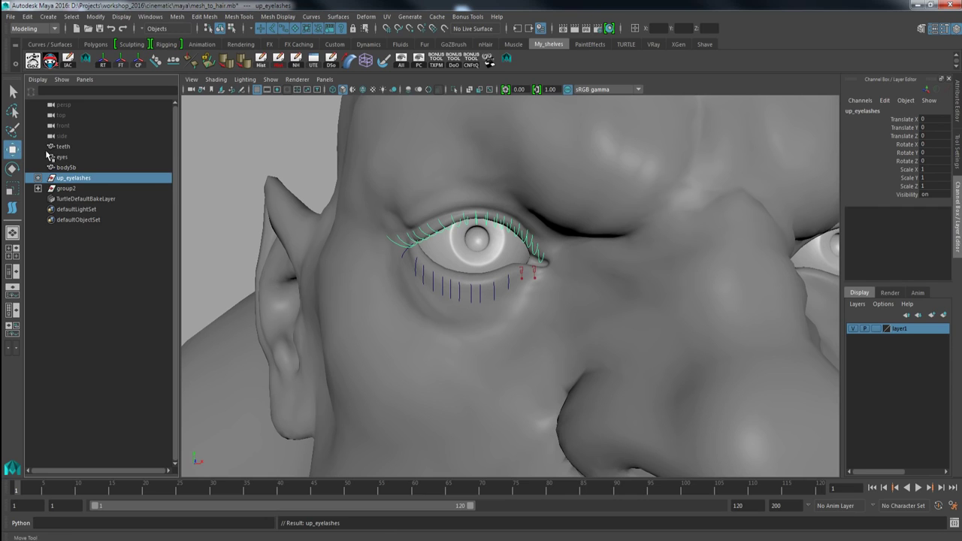
Rename the group of lower lash curves to lo_eyelashes
left_click(63, 191)
double_click(66, 188)
key("Home")
type("lo")
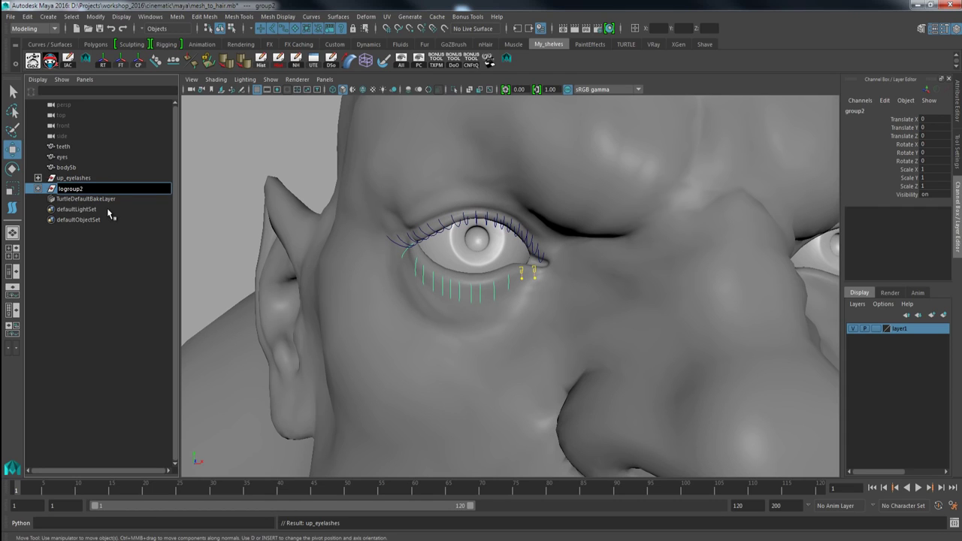
type("_")
key("Delete")
key("Delete")
key("Delete")
key("Delete")
key("Delete")
key("Delete")
type("eyelashes")
key("Return")
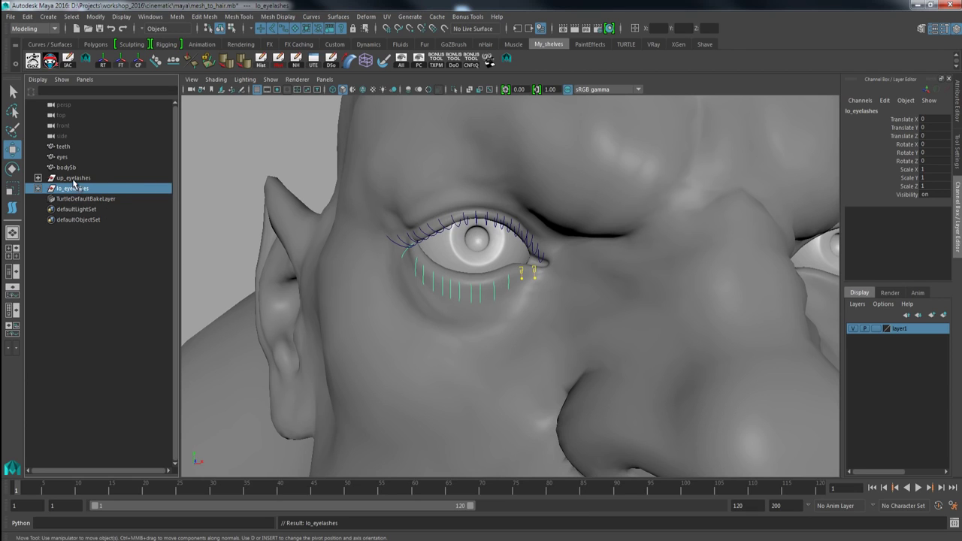
Make the curves of both the up_eyelashes and lo_eyelashes groups dynamic with nHair
left_click(73, 178)
left_click(80, 188, "shift")
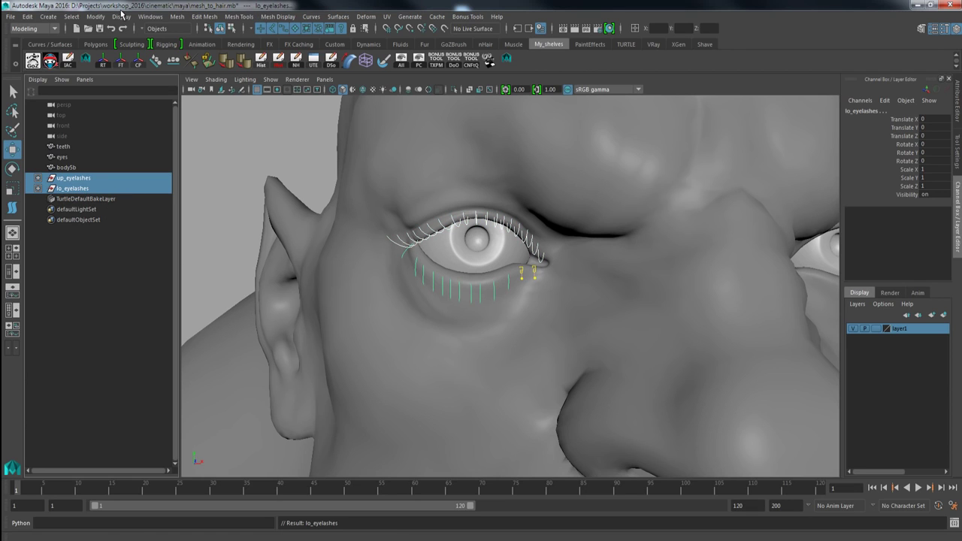
left_click(32, 28)
left_click(30, 71)
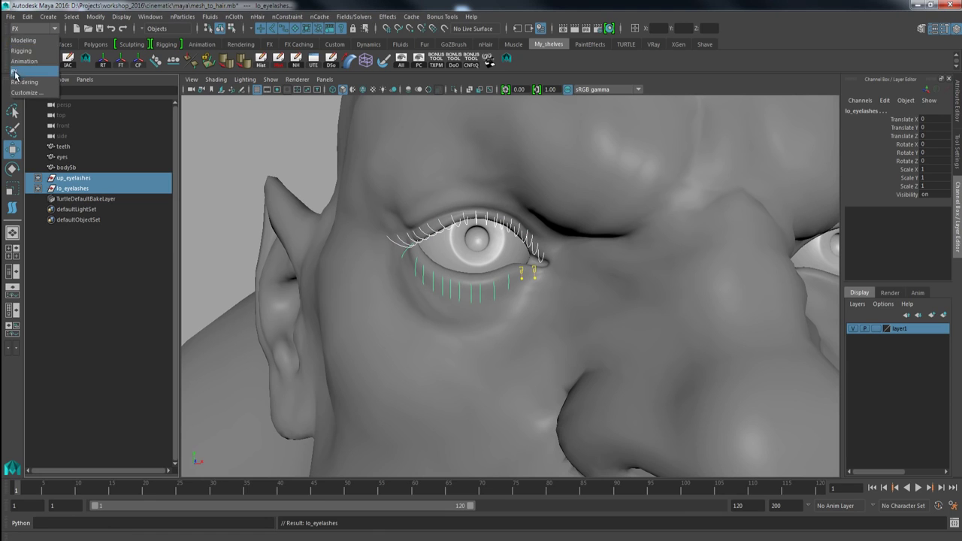
left_click(257, 17)
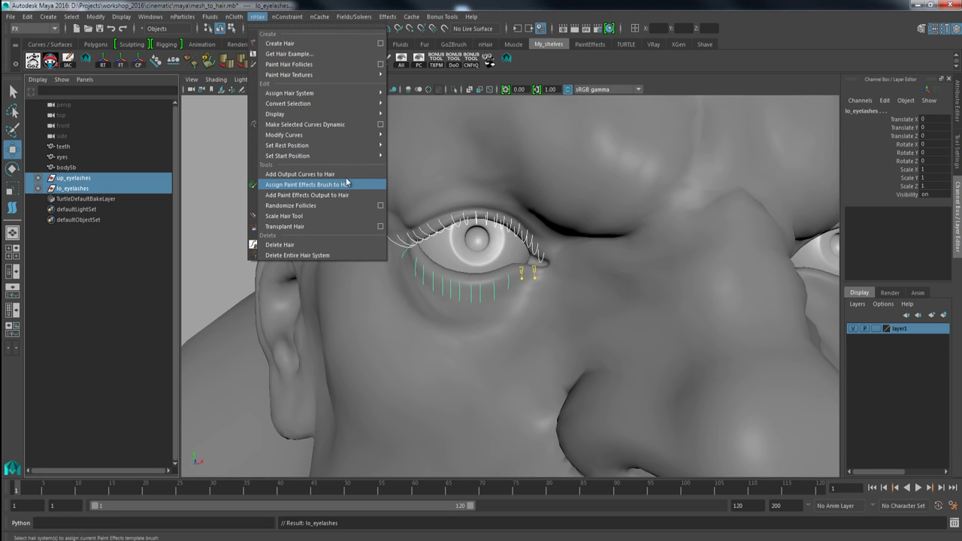
left_click(325, 125)
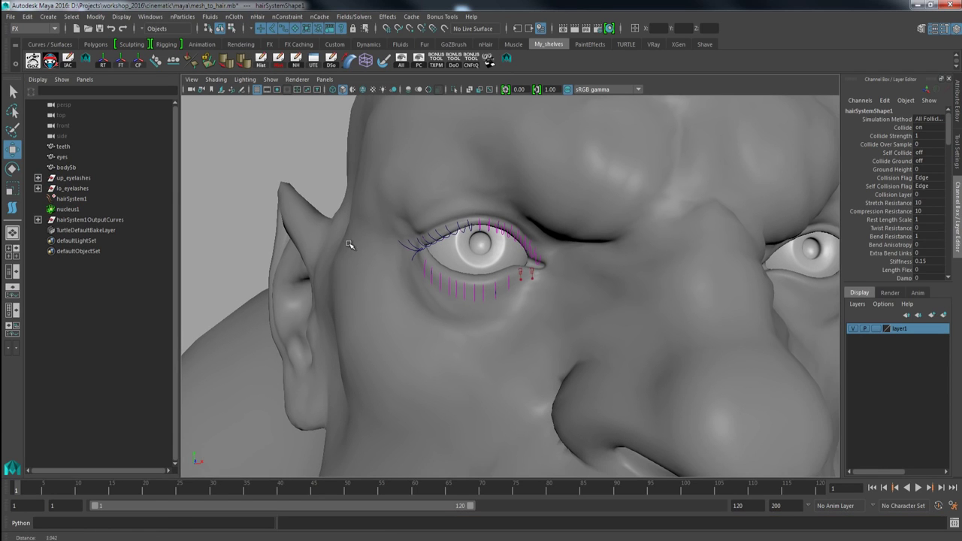
Assign a Paint Effects brush to the eyelashes' hairSystem1
left_click(72, 199)
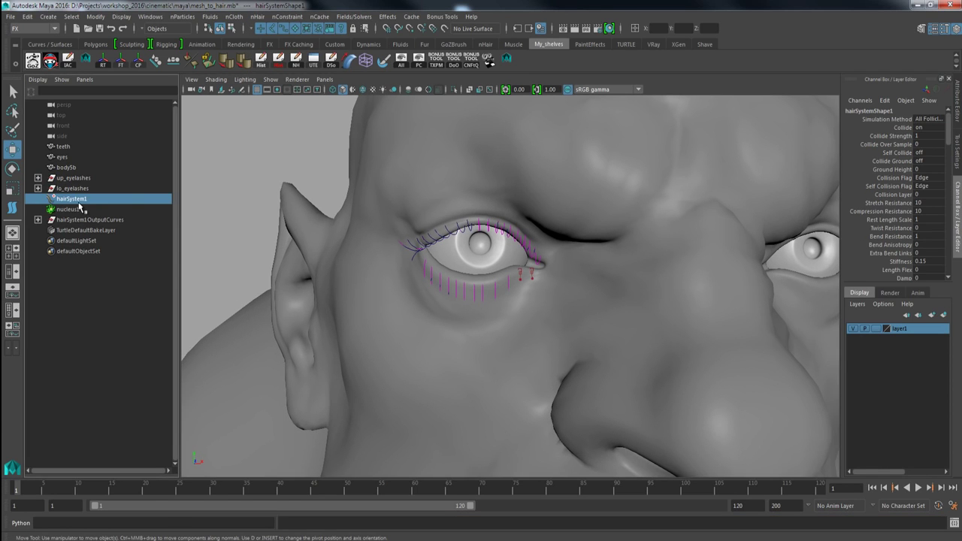
left_click(257, 16)
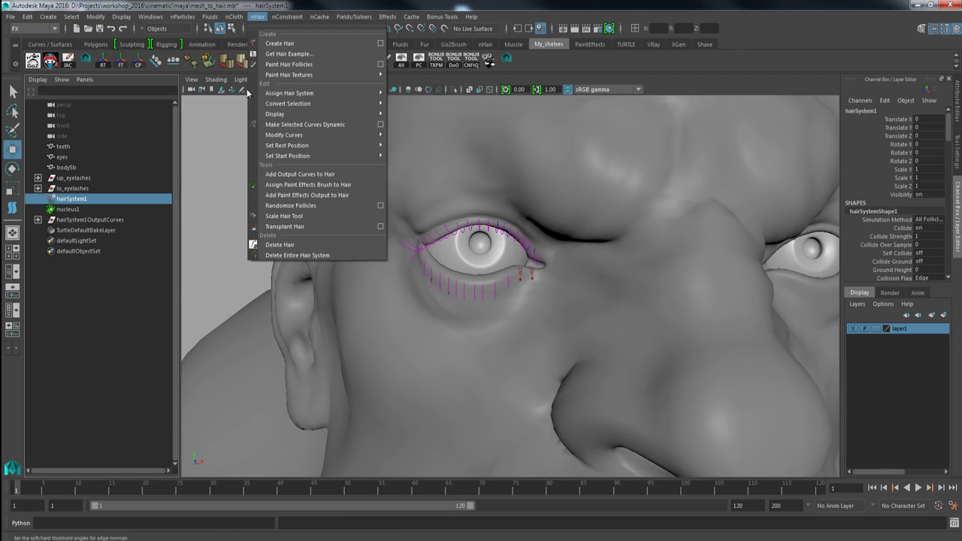
left_click(294, 186)
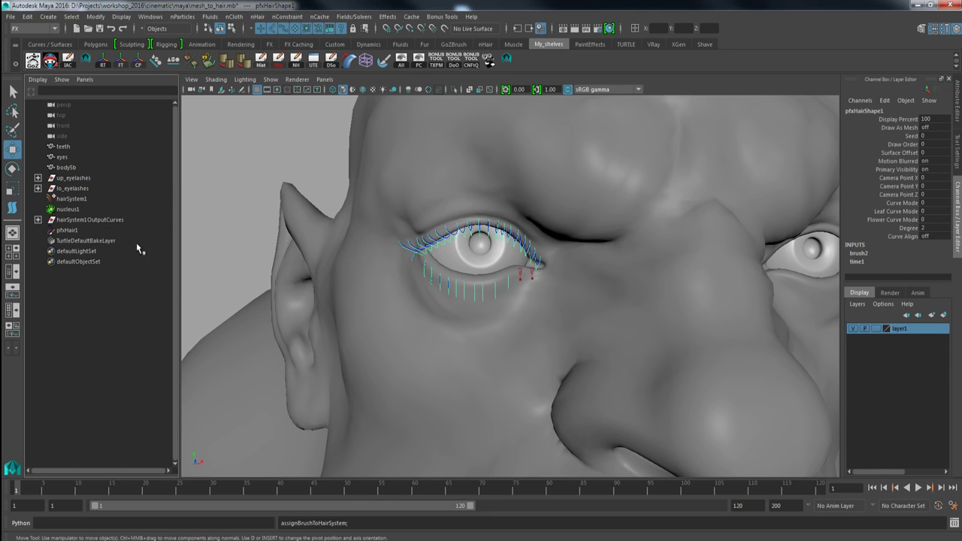
Set the eyelash hair system to 15 hairs per clump, 6 sub segments, 0.301 thinning and 0.049 clump width
left_click(70, 199)
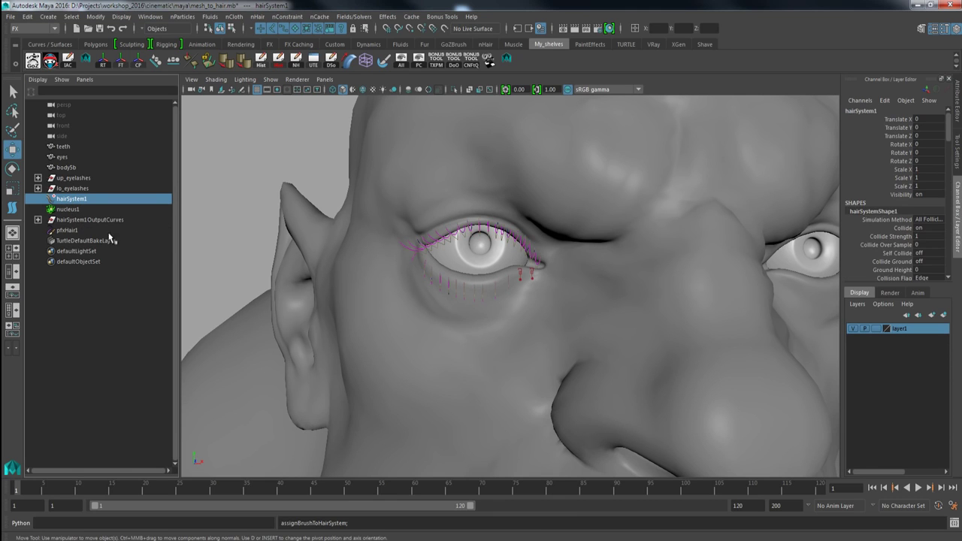
key("ctrl+a")
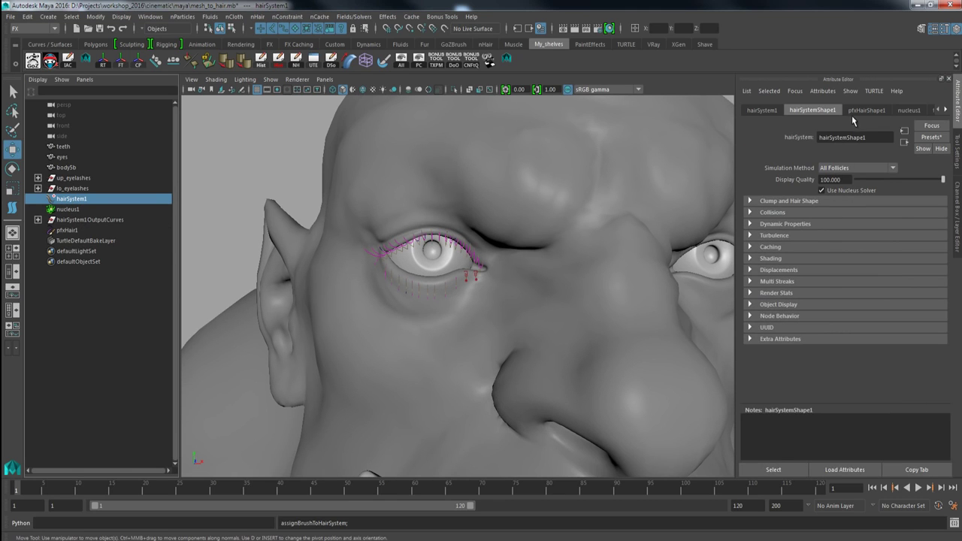
left_click(796, 201)
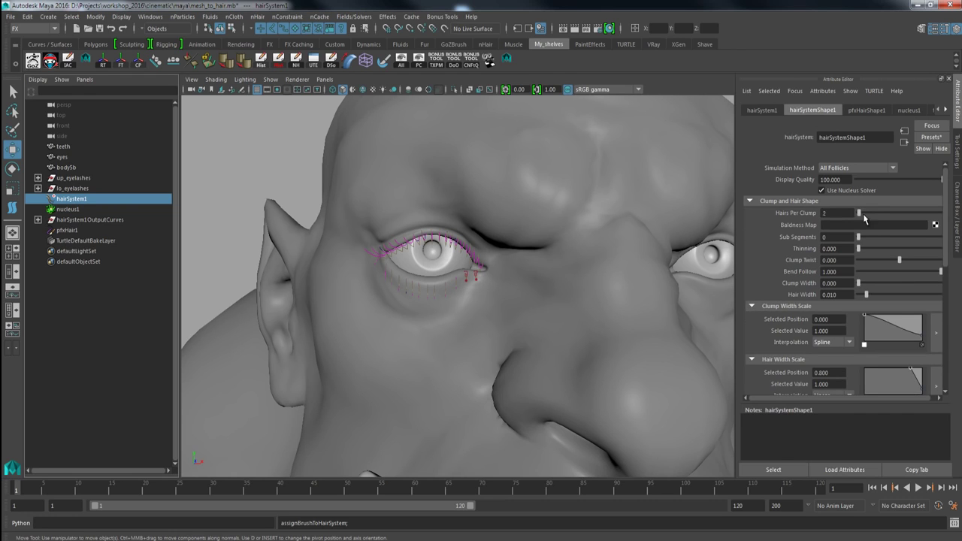
left_click_drag(864, 288, 863, 285)
right_click_drag(624, 284, 661, 361, "alt")
left_click_drag(661, 360, 703, 337, "alt")
left_click_drag(859, 248, 907, 238)
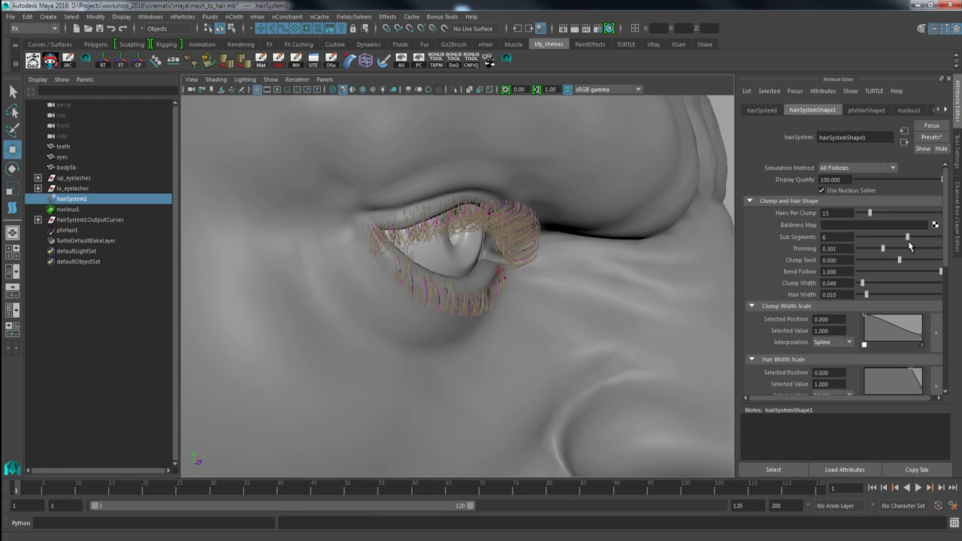
Reshape the Clump Width Scale graph, placing the end point at position 0.948 with value 0 and lowering the start point to about 0.36
left_click_drag(664, 286, 605, 245, "alt")
left_click_drag(921, 334, 921, 344)
left_click_drag(628, 320, 624, 353, "alt")
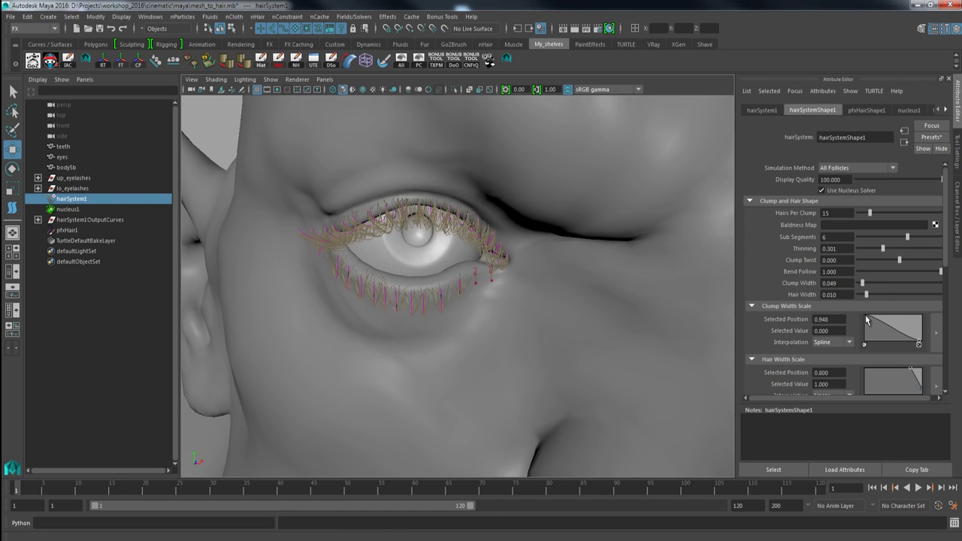
left_click_drag(865, 320, 863, 322)
left_click(863, 344)
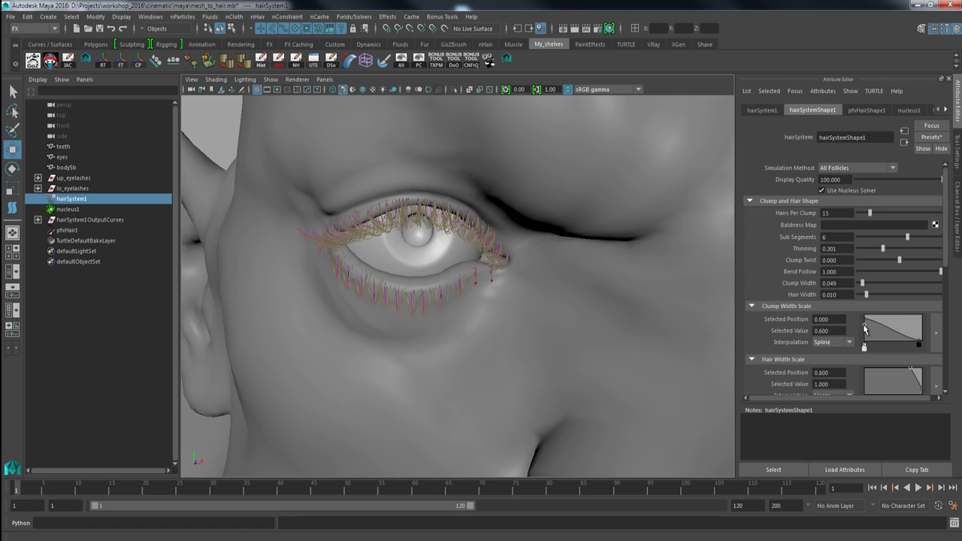
left_click(864, 346)
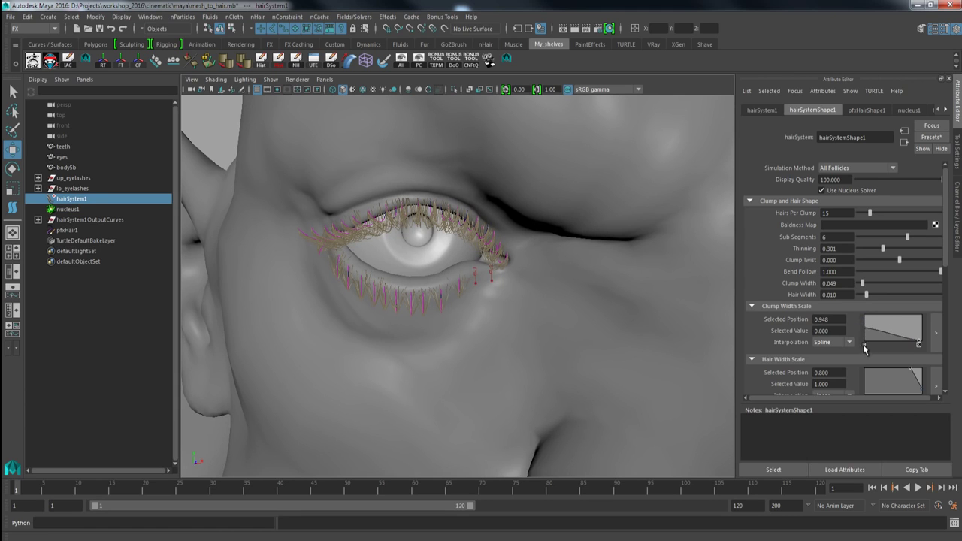
left_click_drag(864, 333, 863, 335)
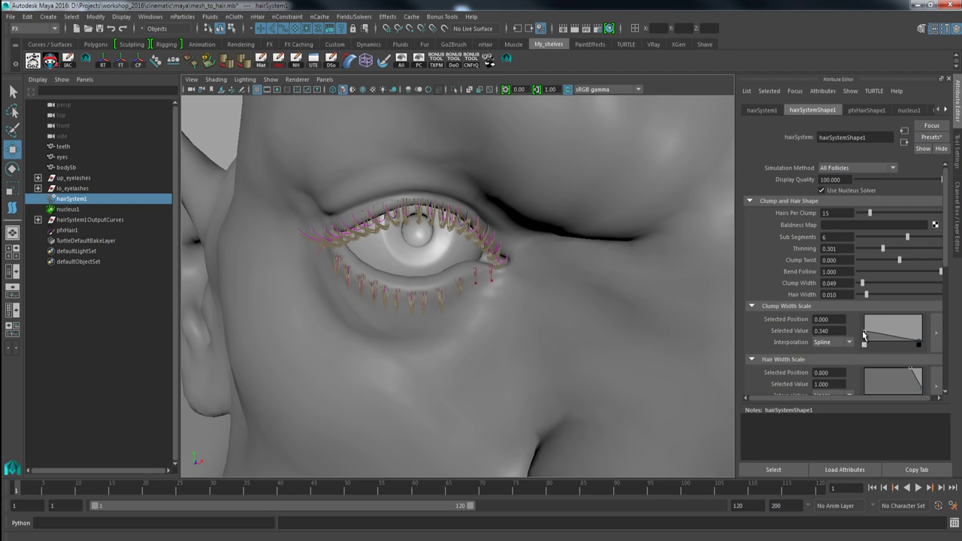
left_click_drag(733, 310, 702, 275, "alt")
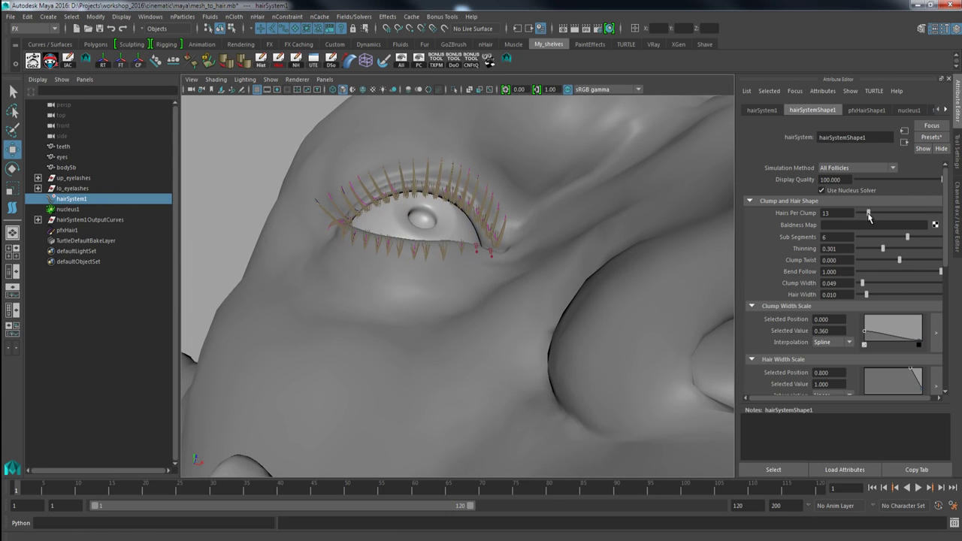
Set Hairs Per Clump to 14, the Clump Width Scale start value to 0.600 and Thinning to 0.485
left_click_drag(867, 216, 871, 217)
left_click_drag(866, 333, 642, 334)
right_click_drag(642, 335, 631, 334, "alt")
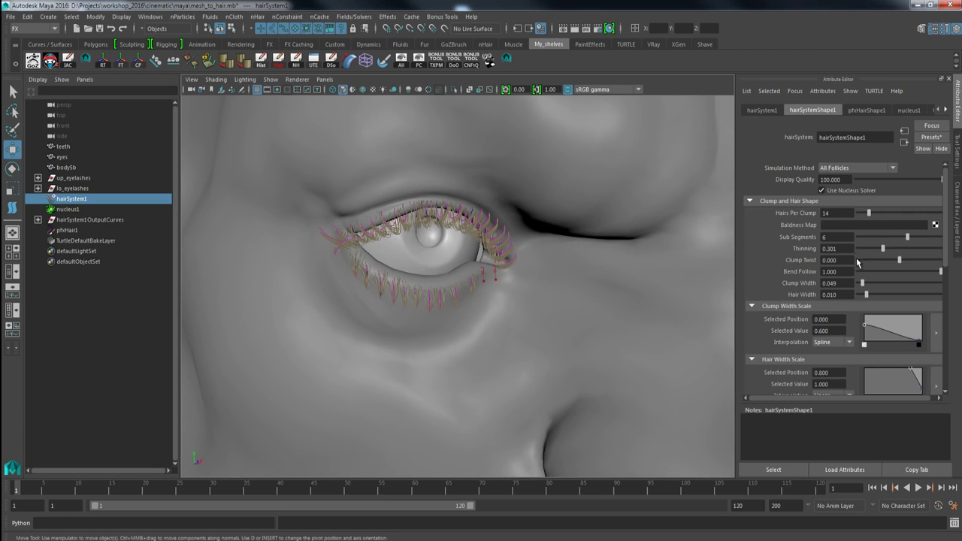
mouse_move(904, 251)
left_mouse_down()
mouse_move(887, 251)
mouse_move(916, 251)
mouse_move(888, 251)
mouse_move(906, 253)
mouse_move(892, 259)
left_mouse_up()
Adjust the control vertices of the outermost lower lash curves near the outer corner of the eye
left_click_drag(627, 296, 479, 292, "alt")
mouse_move(492, 239)
left_mouse_down("alt")
mouse_move(496, 175)
mouse_move(491, 235)
left_mouse_up("alt")
middle_click_drag(472, 245, 475, 254, "alt")
right_click_drag(474, 254, 517, 310, "alt")
left_click_drag(413, 280, 421, 284, "alt")
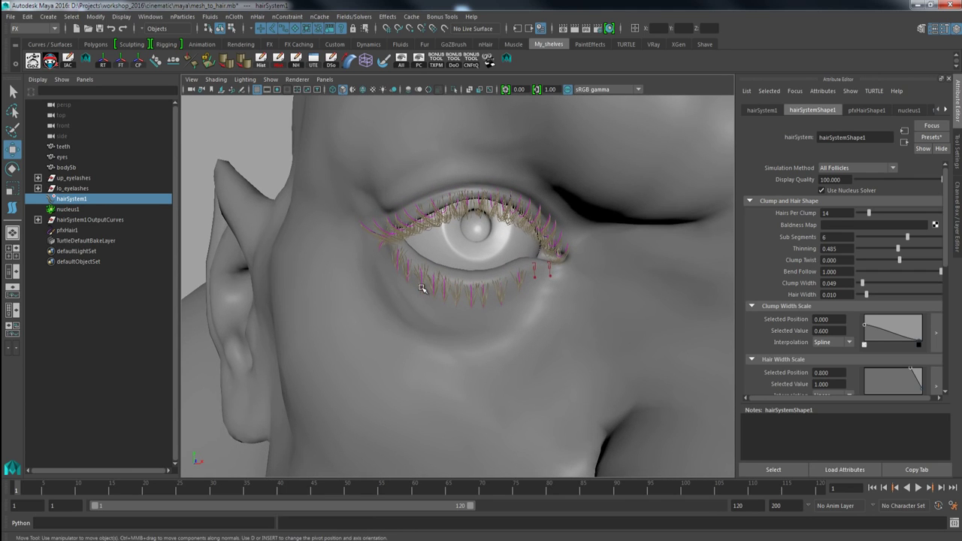
left_click(422, 288)
right_click_drag(421, 261, 379, 263)
mouse_move(412, 288)
left_mouse_down()
mouse_move(428, 304)
mouse_move(415, 289)
left_mouse_up()
left_click(408, 275)
right_click_drag(408, 260, 361, 258)
mouse_move(398, 276)
left_mouse_down()
mouse_move(414, 291)
mouse_move(401, 280)
left_mouse_up()
left_click(397, 263)
right_click_drag(398, 263, 335, 260)
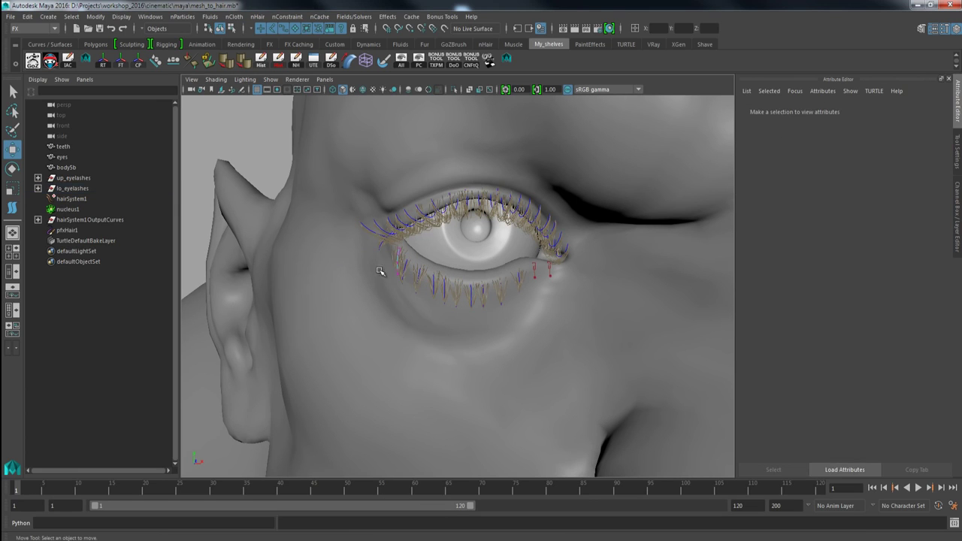
left_click_drag(379, 263, 397, 277)
Lower the Density Mult render override to about 0.368 for one follicle on the outer half of the lower lashes
left_click(441, 292)
scroll(449, 308, "up", 3)
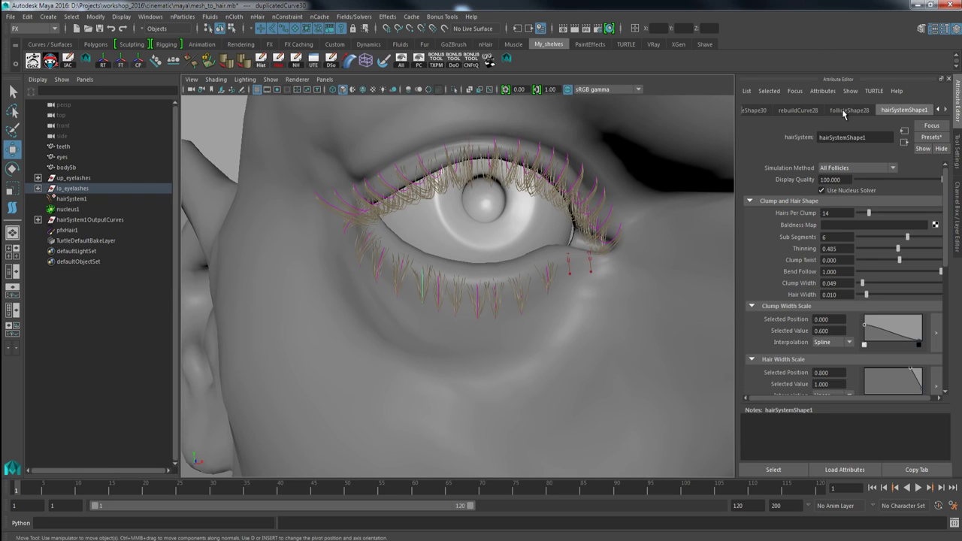
left_click(850, 110)
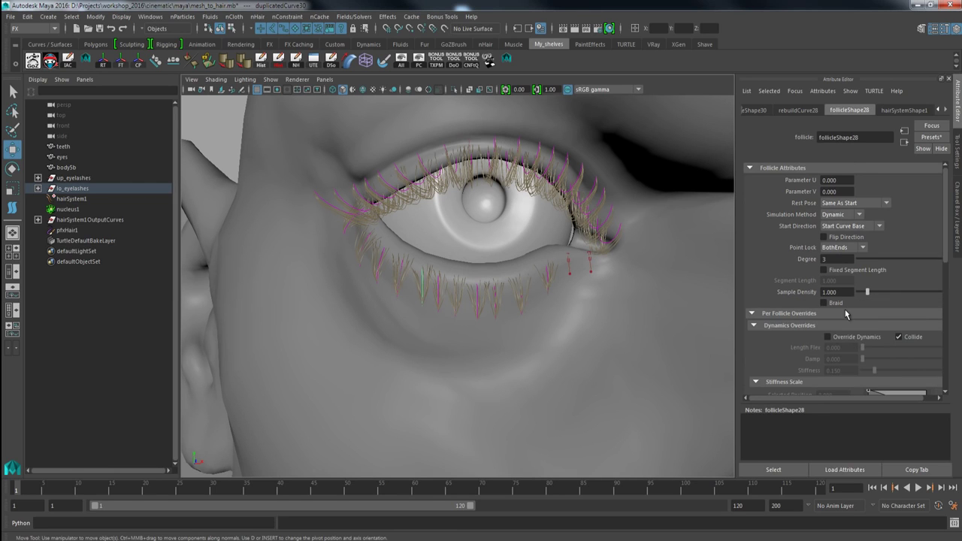
scroll(944, 255, "down", 10)
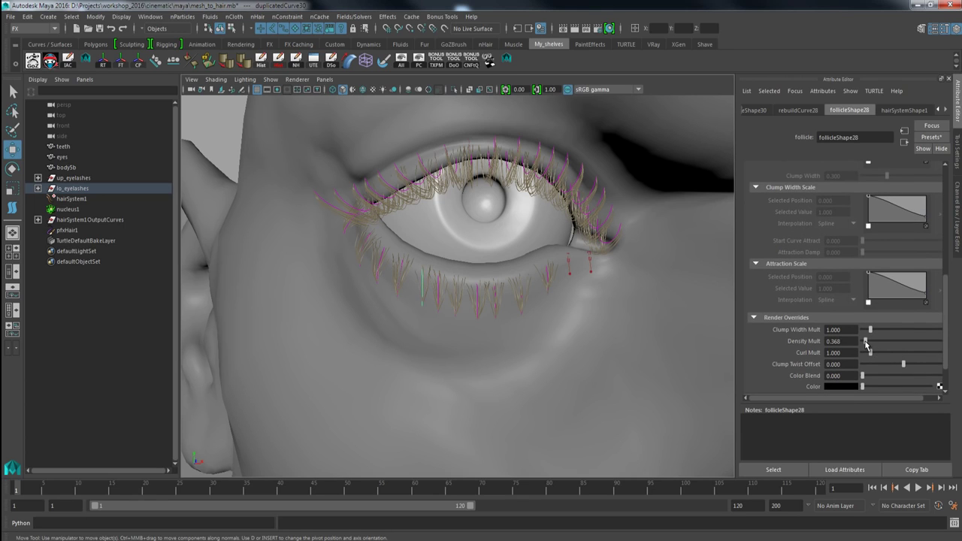
Reduce the Density Mult of three follicles toward the inner end of the lower lashes, using 0.491 for the innermost
left_click(498, 301)
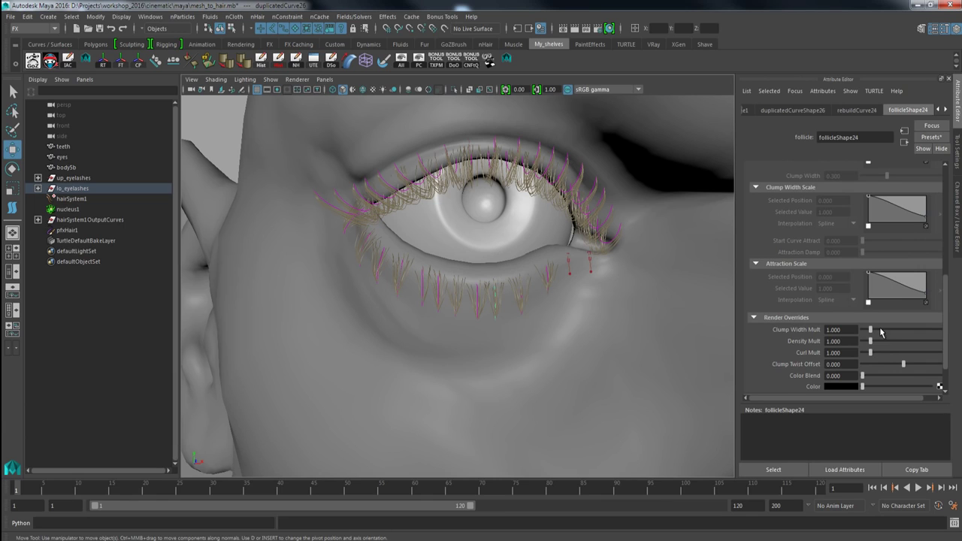
left_click_drag(869, 344, 865, 348)
left_click(520, 298)
left_click(550, 277)
right_click_drag(571, 333, 450, 244, "alt")
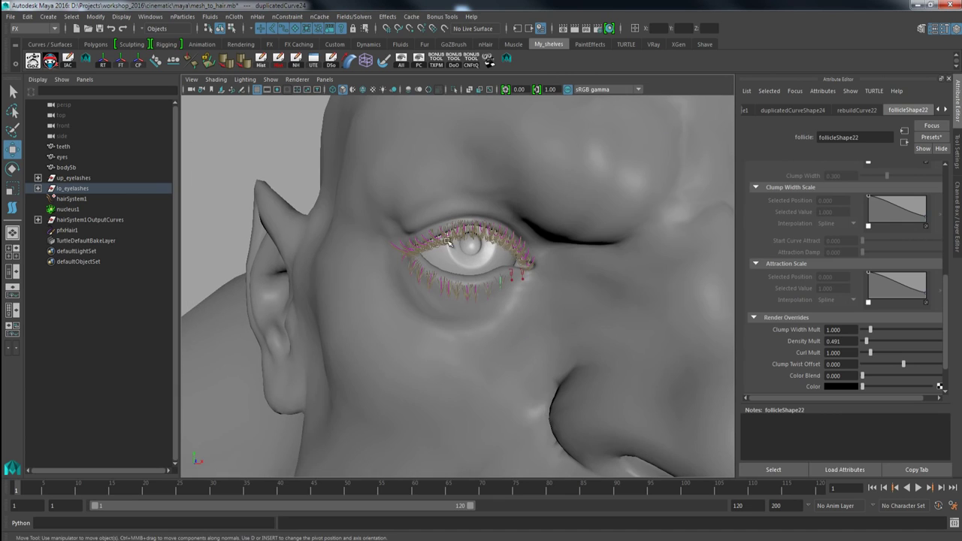
left_click(290, 150)
mouse_move(469, 293)
left_mouse_down("alt")
mouse_move(496, 297)
mouse_move(478, 300)
left_mouse_up("alt")
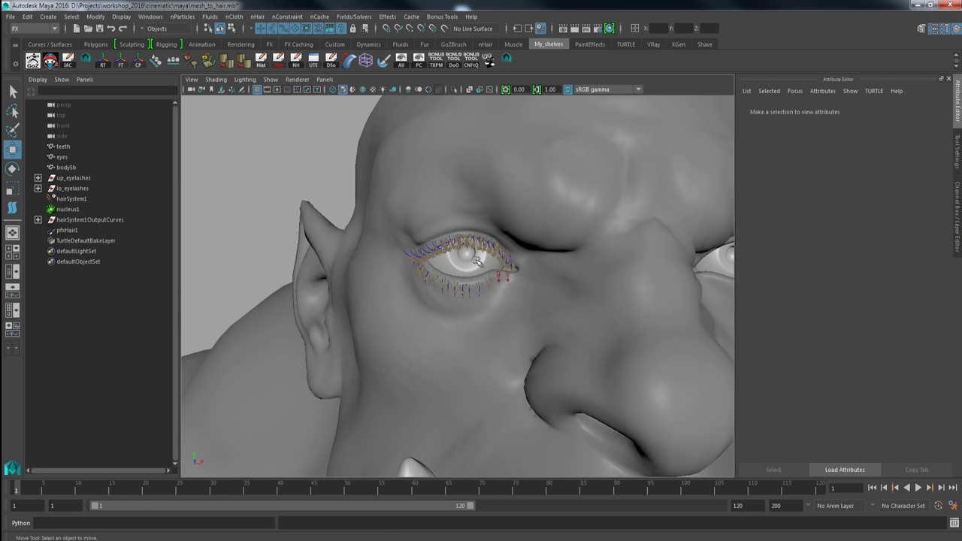
Darken the eyelash hair system's Hair Color to a near-black brown with HSV 40, 0.5, 0.029
left_click(83, 199)
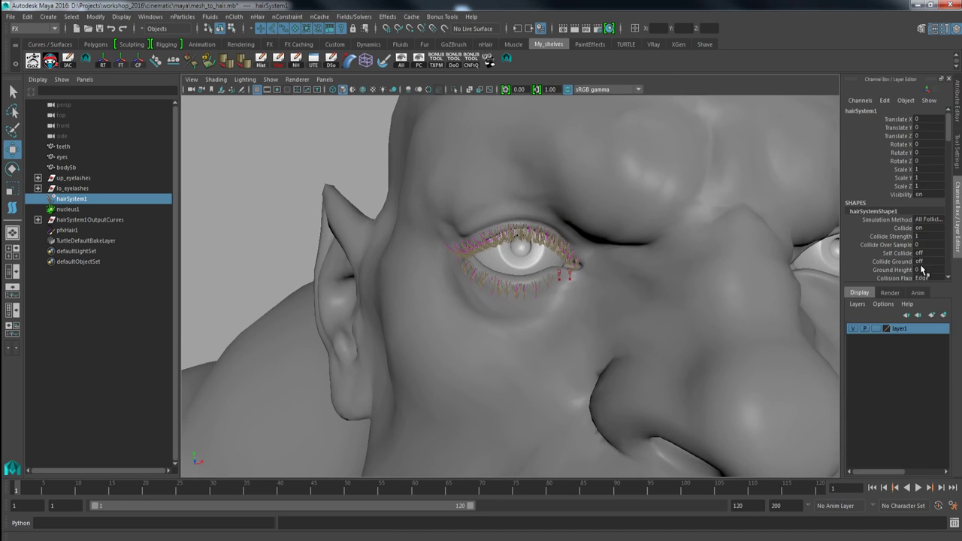
scroll(895, 306, "down", 10)
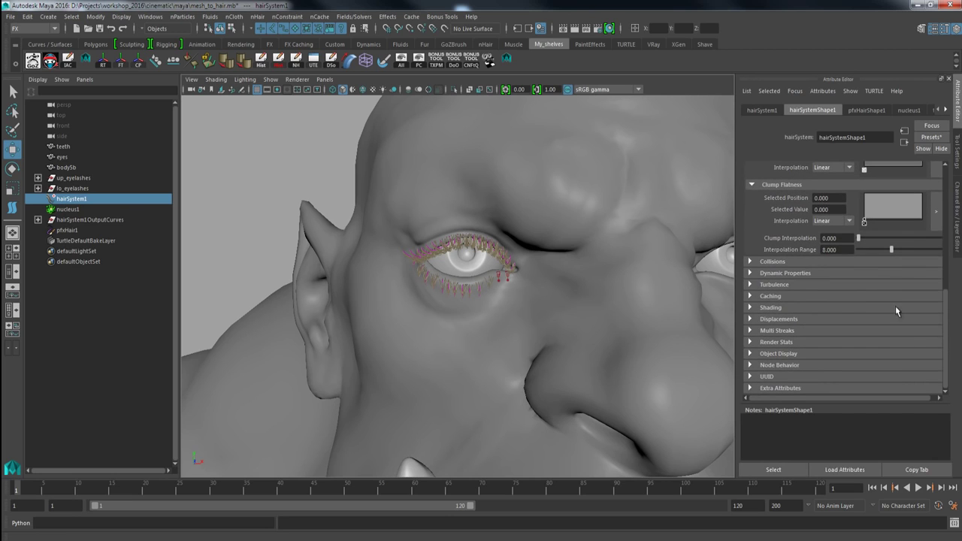
left_click(778, 306)
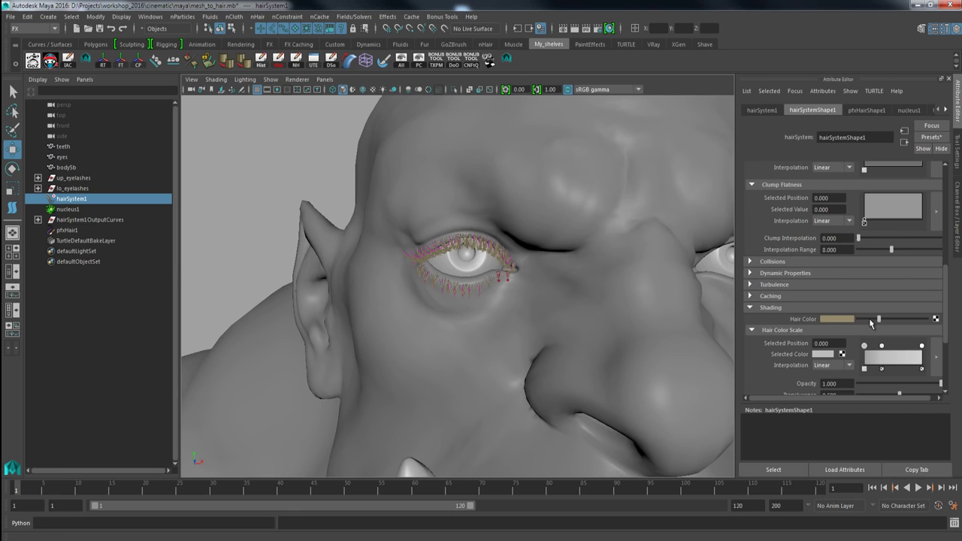
left_click(847, 318)
left_click(802, 387)
mouse_move(795, 394)
left_mouse_down()
mouse_move(788, 391)
mouse_move(816, 389)
mouse_move(806, 389)
left_mouse_up()
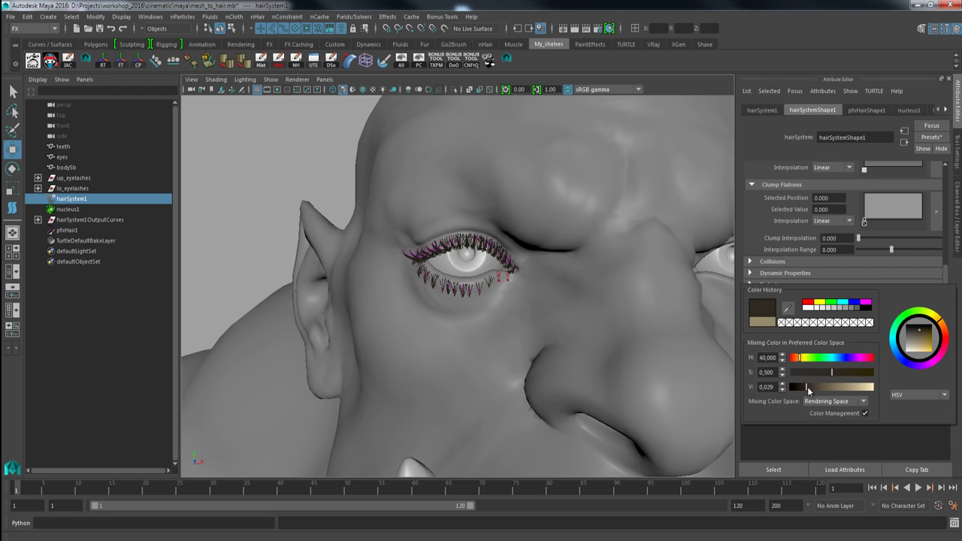
left_click(339, 199)
Hide the NURBS curves in the viewport so only the rendered eyelash hair is displayed
mouse_move(352, 154)
left_mouse_down("alt")
mouse_move(360, 101)
mouse_move(356, 157)
left_mouse_up("alt")
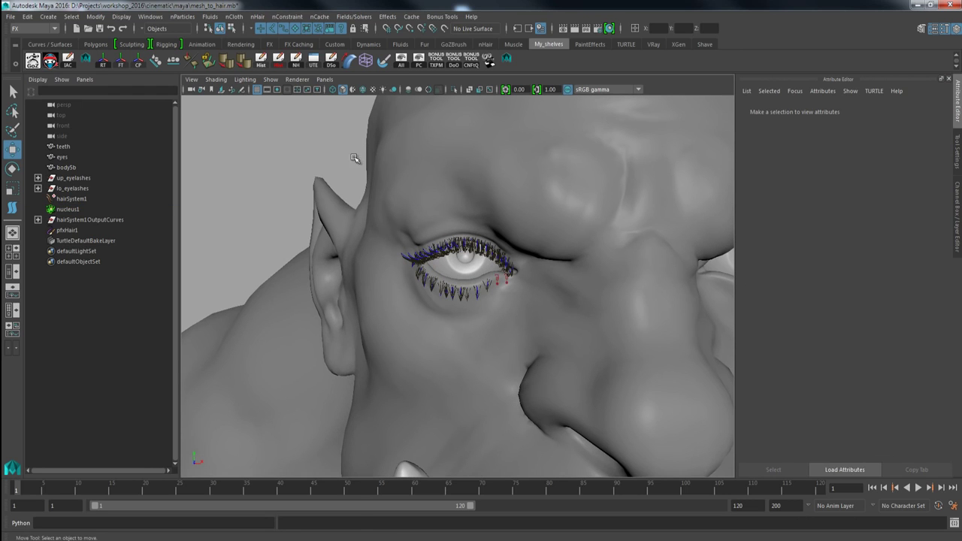
left_click(273, 80)
left_click(287, 135)
Examine the density and shape of the dark eyelashes on the orc's face from several angles and distances
left_click_drag(308, 257, 358, 263, "alt")
right_click_drag(481, 325, 553, 338, "alt")
left_click_drag(494, 227, 504, 202, "alt")
right_click_drag(504, 202, 477, 204, "alt")
left_click_drag(477, 204, 481, 259, "alt")
right_click_drag(519, 296, 419, 213, "alt")
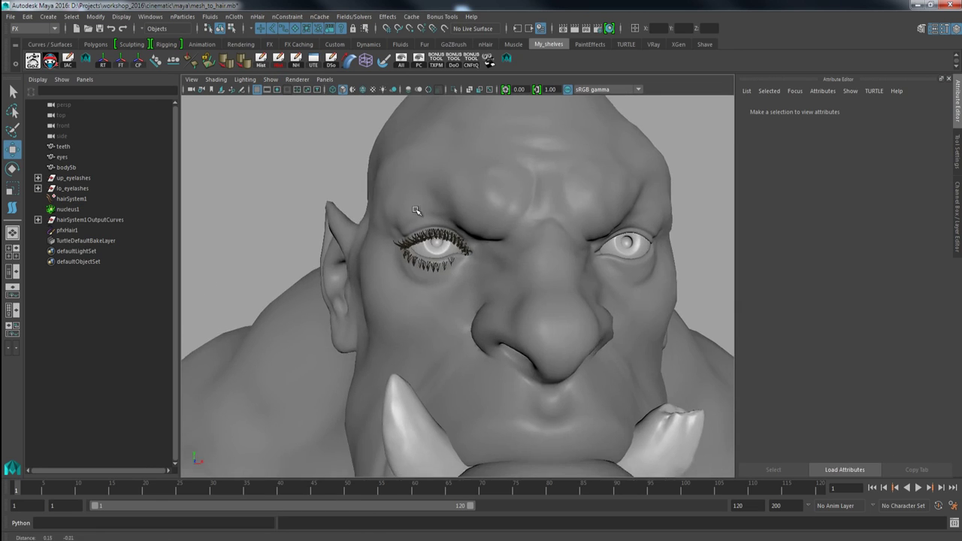
left_click_drag(419, 213, 432, 235, "alt")
right_click_drag(462, 224, 398, 188, "alt")
left_click_drag(455, 226, 451, 271, "alt")
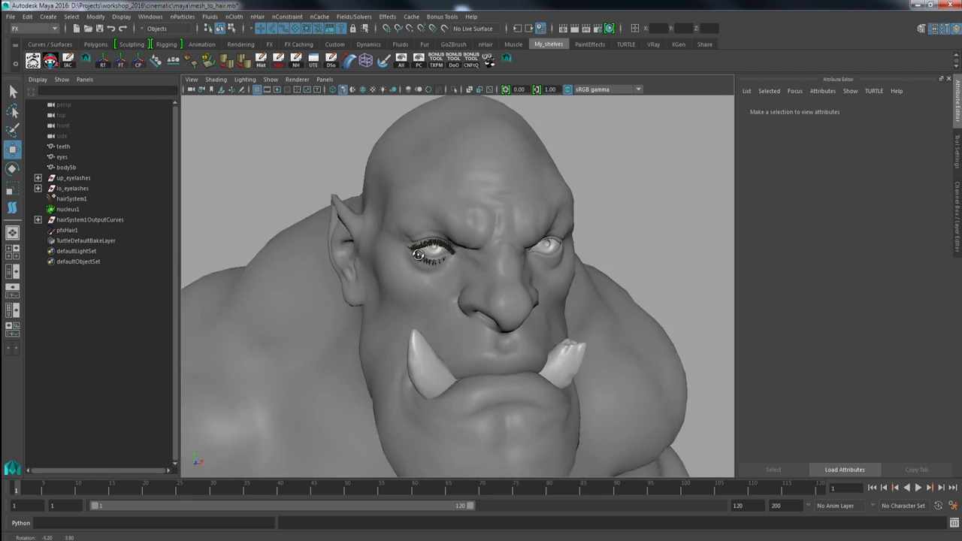
right_click_drag(451, 270, 469, 318, "alt")
left_click_drag(469, 318, 444, 266, "alt")
right_click_drag(444, 266, 434, 277, "alt")
left_click_drag(433, 278, 440, 278, "alt")
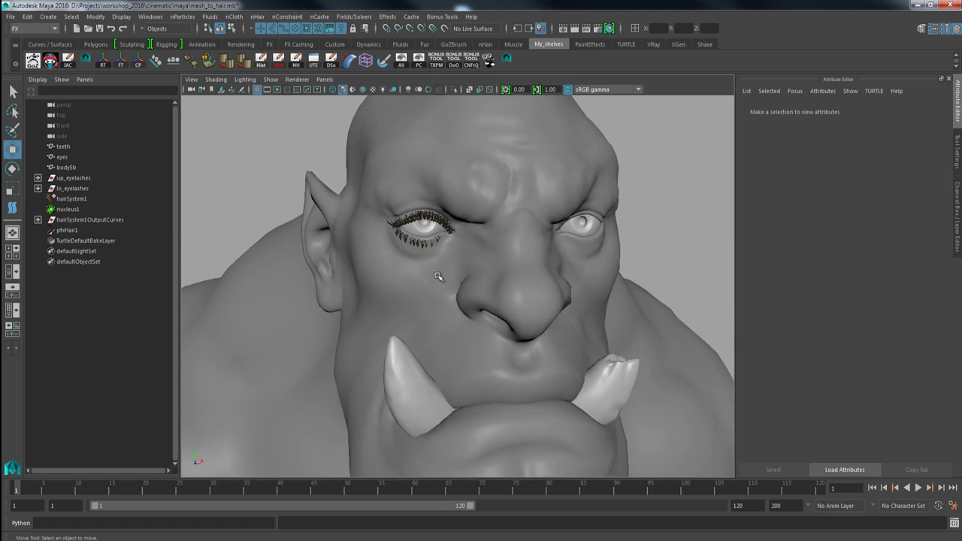
middle_click_drag(440, 279, 529, 383, "alt")
right_click_drag(529, 384, 543, 399, "alt")
left_click_drag(485, 333, 439, 297, "alt")
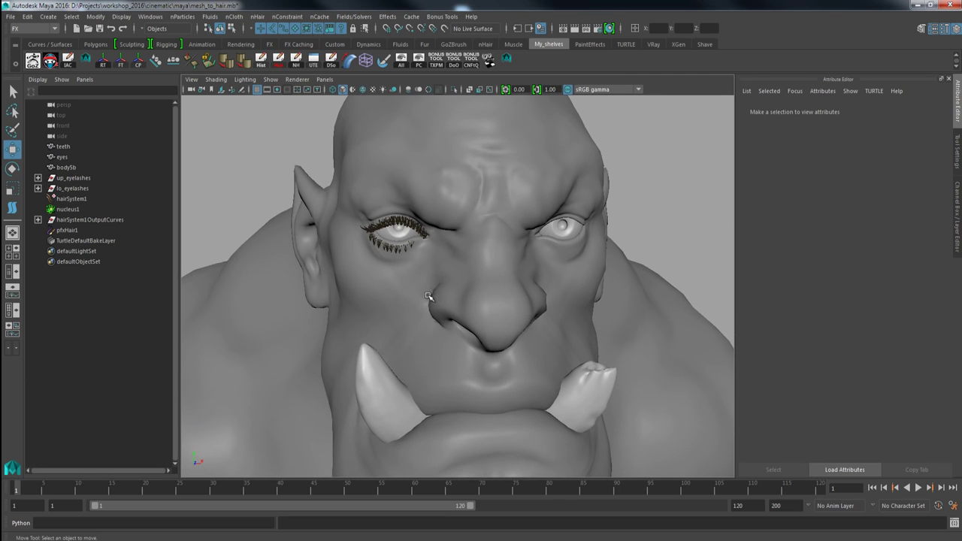
left_click_drag(432, 302, 446, 292, "alt")
right_click_drag(447, 292, 428, 291, "alt")
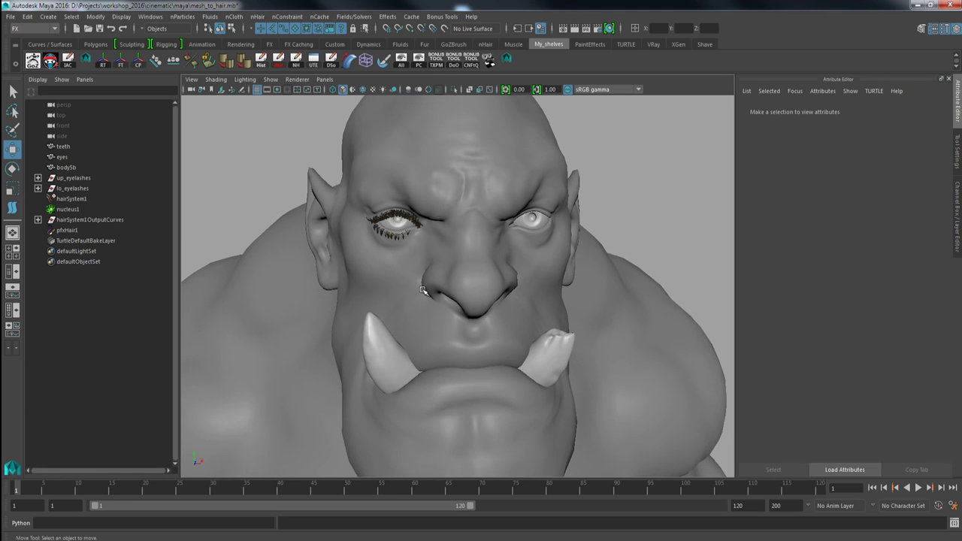
Examine how the dark eyelashes read on the orc's whole head and shoulders from front and three-quarter views
left_click_drag(428, 291, 453, 294, "alt")
right_click_drag(453, 293, 430, 299, "alt")
left_click_drag(430, 299, 448, 373, "alt")
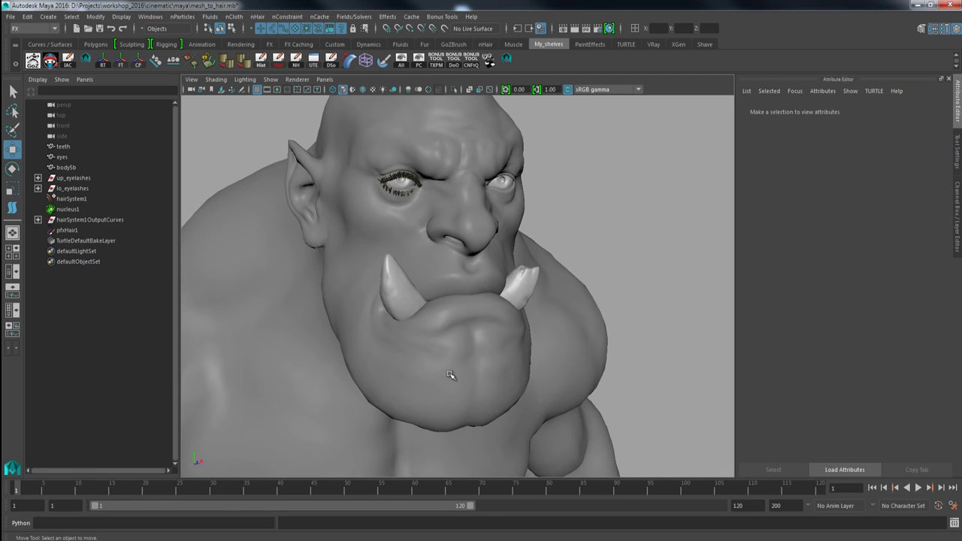
left_click_drag(436, 350, 447, 356, "alt")
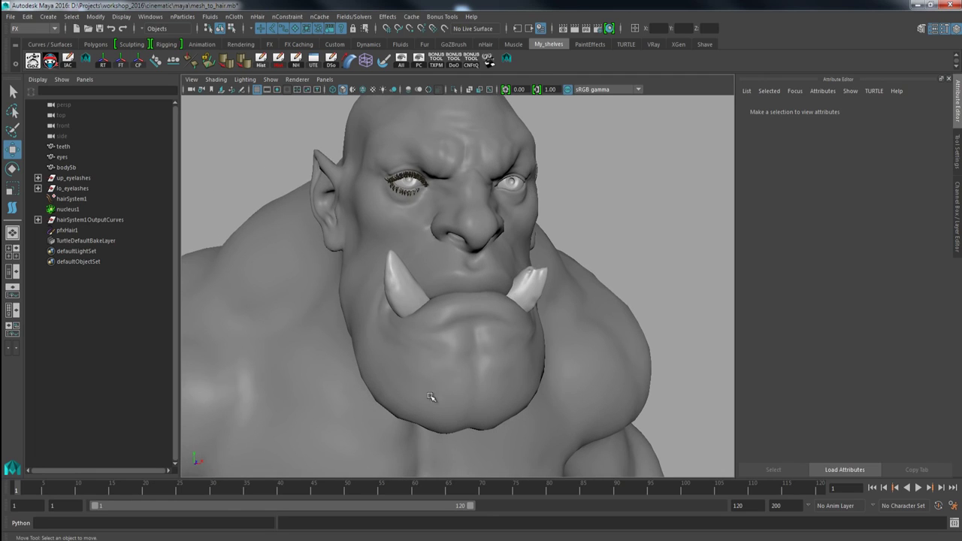
left_click_drag(450, 397, 439, 295, "alt")
mouse_move(449, 252)
left_mouse_down("alt")
mouse_move(425, 226)
mouse_move(444, 248)
mouse_move(441, 241)
left_mouse_up("alt")
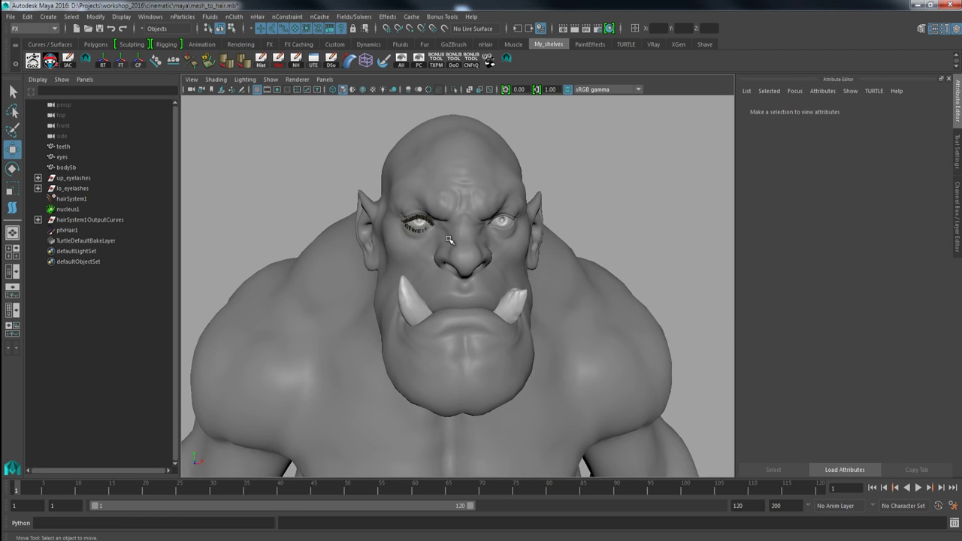
mouse_move(442, 236)
left_mouse_down("alt")
mouse_move(464, 232)
mouse_move(445, 235)
left_mouse_up("alt")
right_click_drag(442, 249, 464, 257, "alt")
left_click_drag(464, 258, 443, 259, "alt")
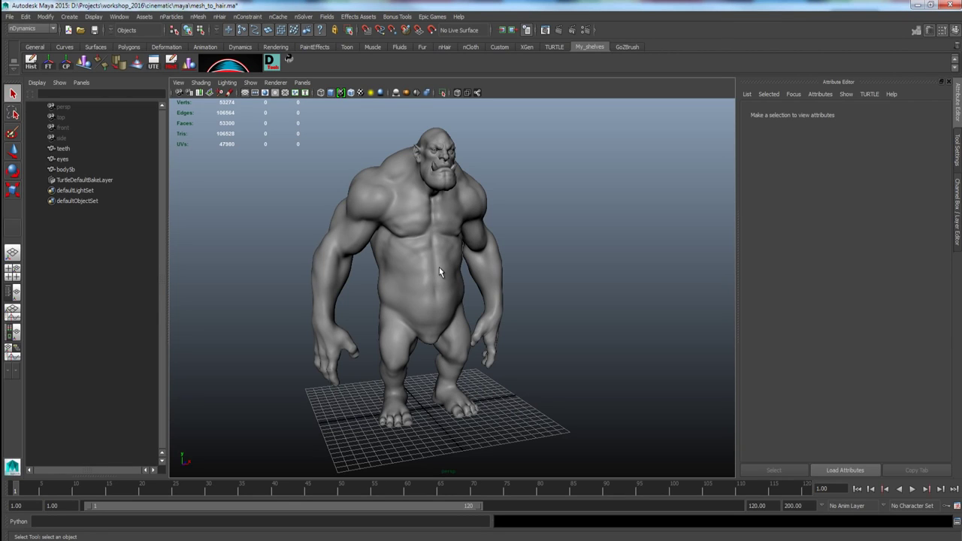
Examine the hairless orc's upper body and head in the Maya 2015 scene from several angles and distances
left_click_drag(427, 215, 430, 219, "alt")
middle_click_drag(429, 218, 434, 223, "alt")
right_click_drag(433, 223, 444, 238, "alt")
middle_click_drag(444, 237, 448, 255, "alt")
mouse_move(448, 255)
left_mouse_down("alt")
mouse_move(423, 243)
mouse_move(444, 246)
left_mouse_up("alt")
middle_click_drag(444, 247, 435, 242, "alt")
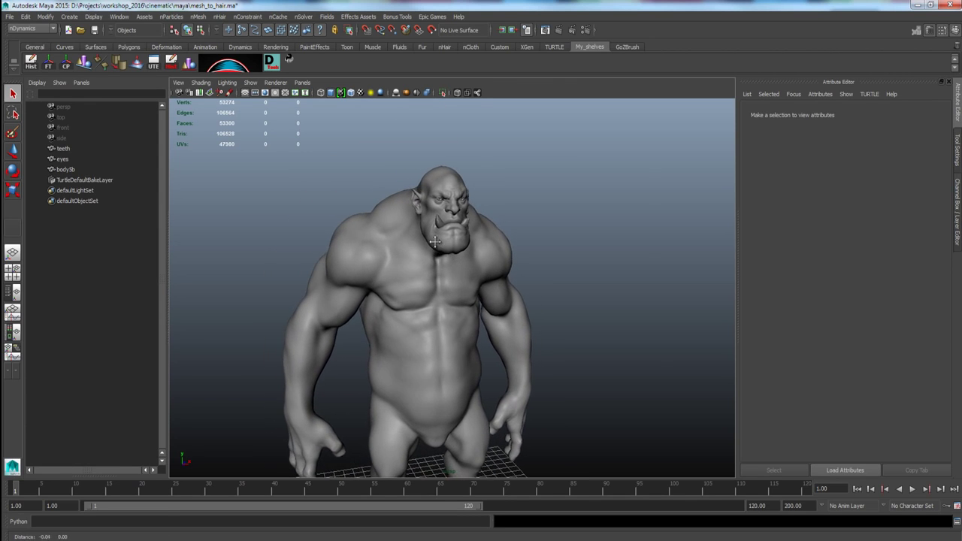
right_click_drag(434, 242, 459, 265, "alt")
left_click_drag(458, 265, 424, 248, "alt")
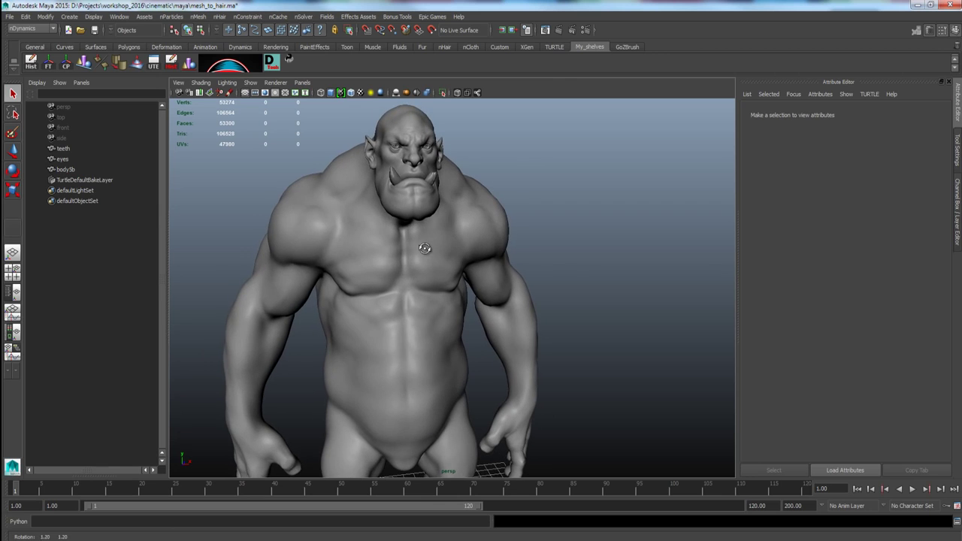
middle_click_drag(425, 248, 418, 235, "alt")
Activate the EP Curve tool in the orc scene
left_click(65, 47)
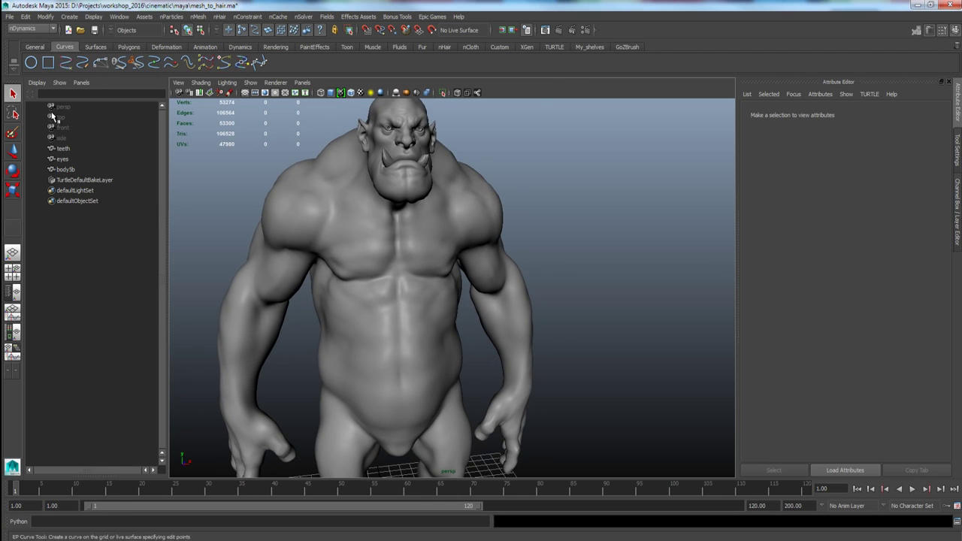
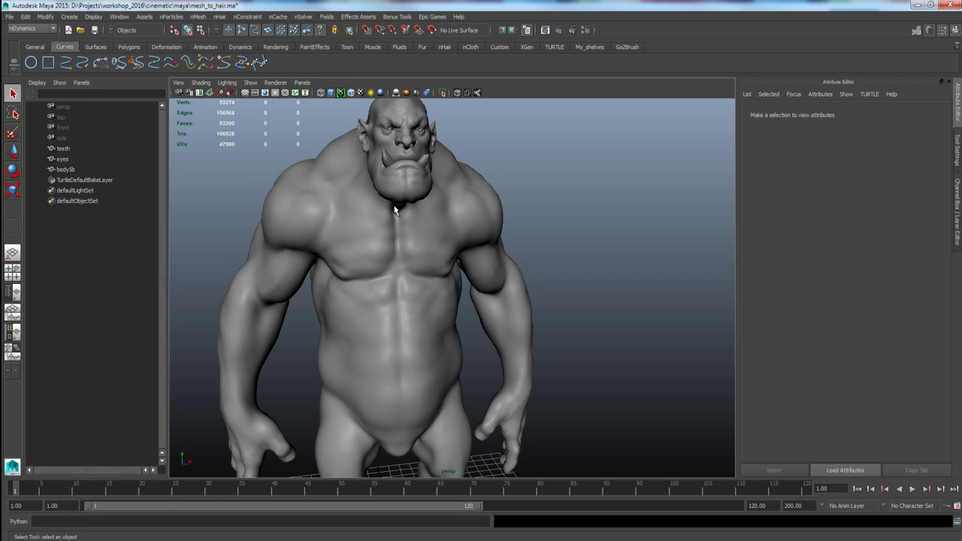
left_click_drag(393, 222, 399, 204, "alt")
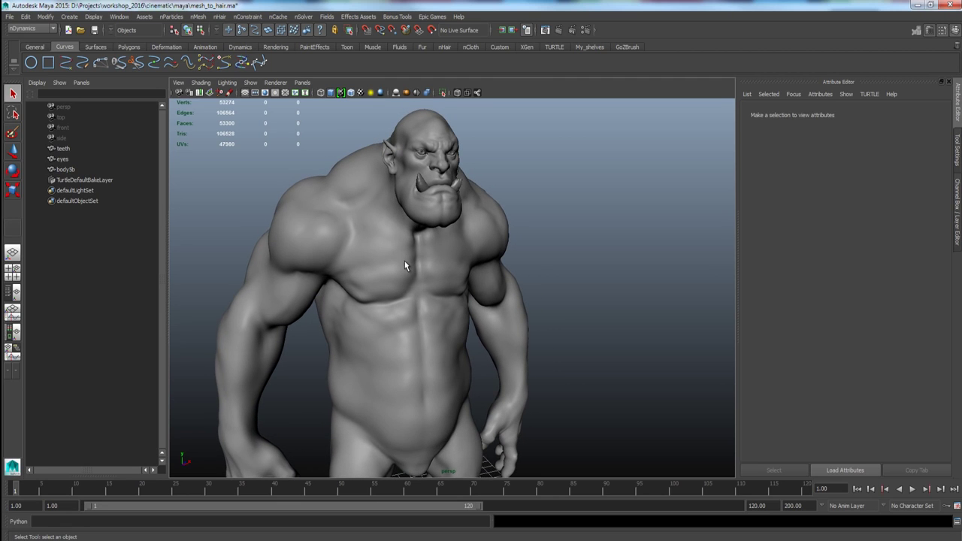
left_click_drag(345, 230, 369, 196, "alt")
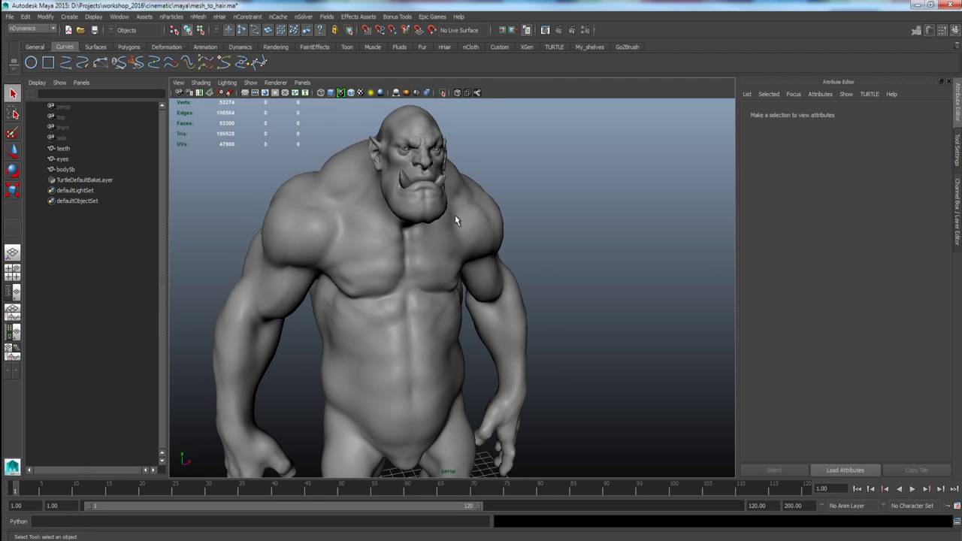
middle_click_drag(426, 248, 435, 219, "alt")
left_click_drag(432, 291, 409, 253, "alt")
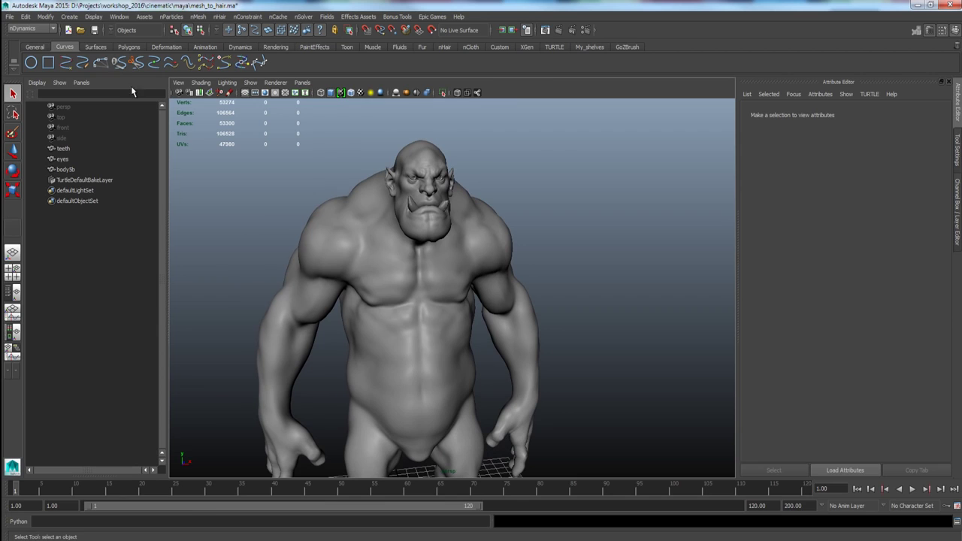
left_click(65, 61)
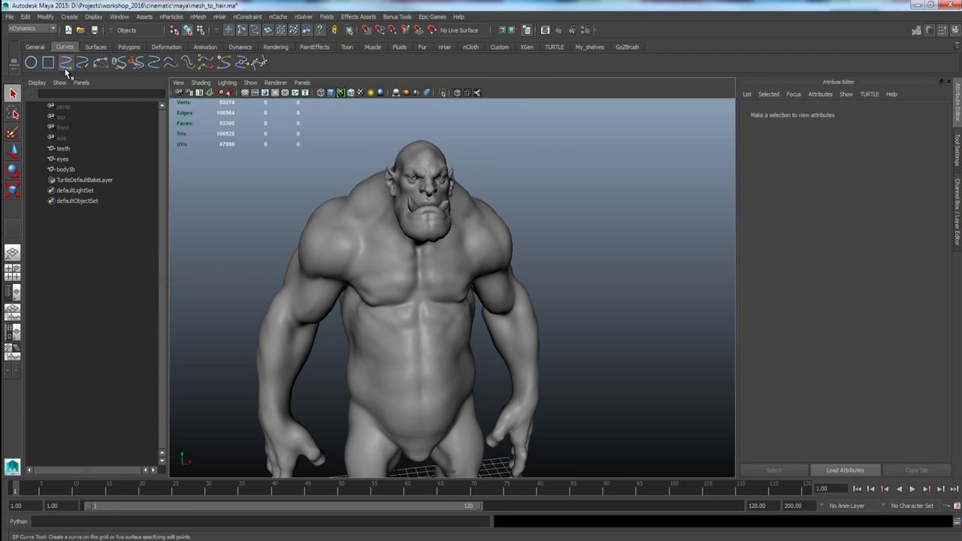
left_click_drag(376, 330, 345, 304, "alt")
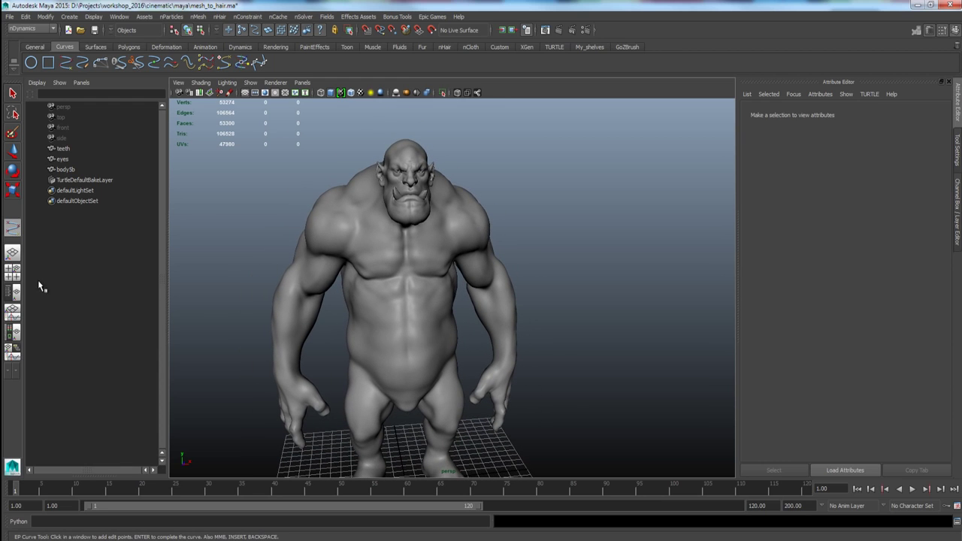
In the side view, draw a two-point EP curve from the orc's chin straight down to belly level
left_click_drag(334, 275, 262, 250, "alt")
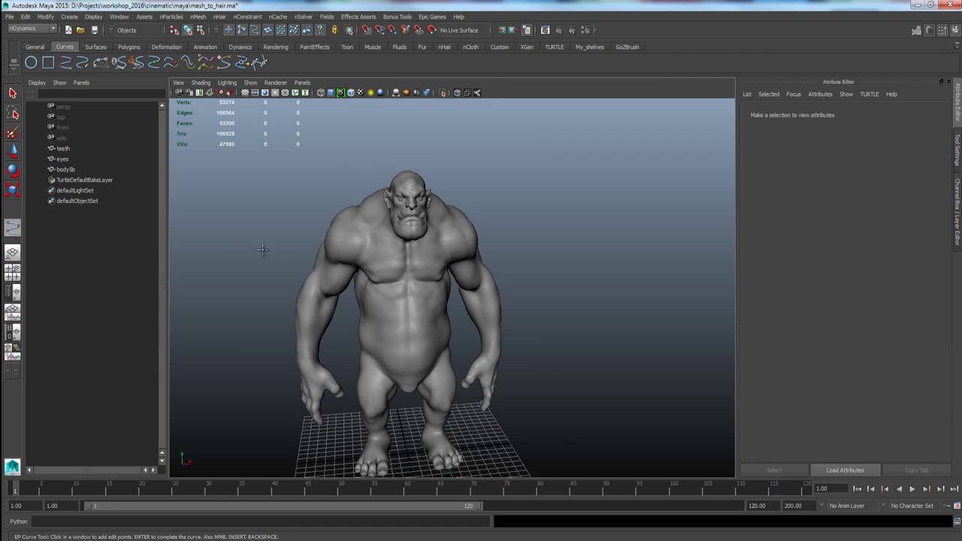
left_click(13, 274)
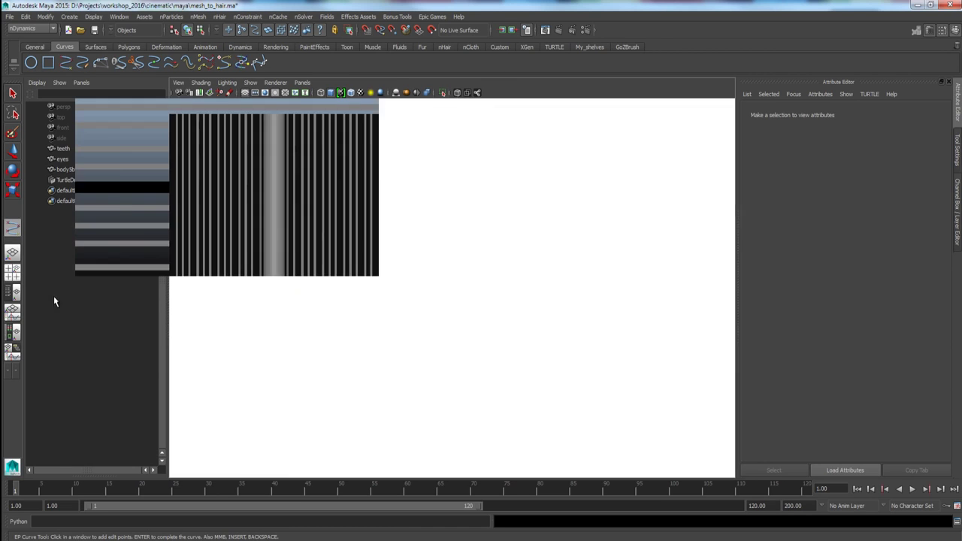
key("space")
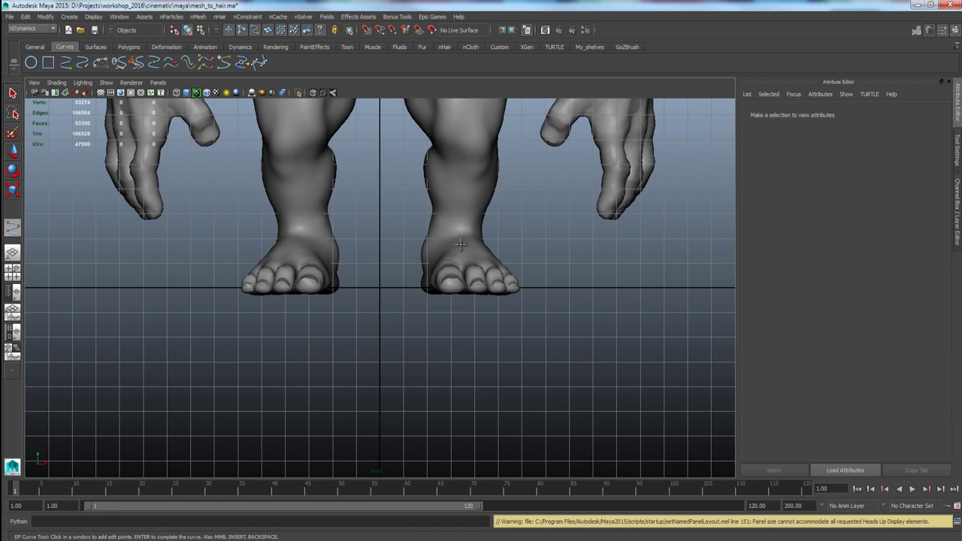
key("space")
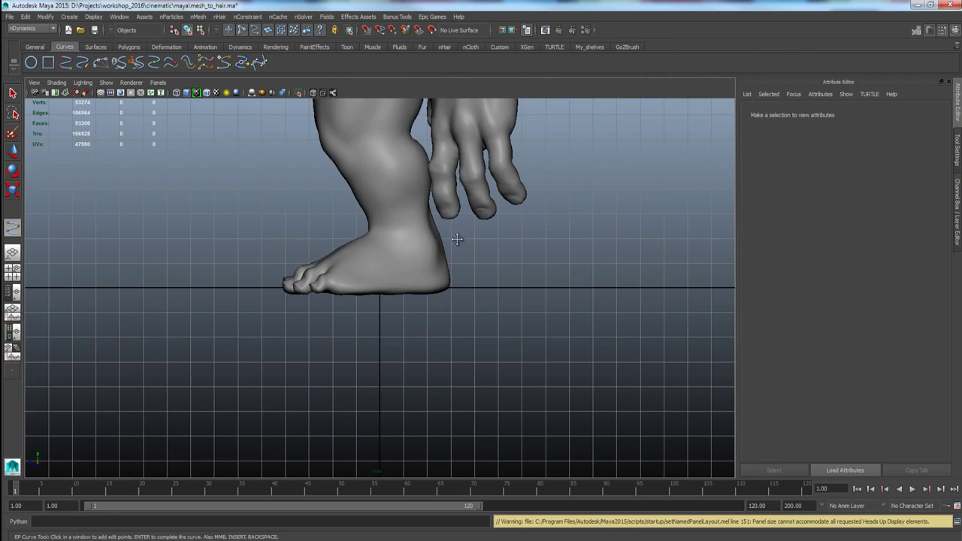
scroll(456, 241, "down", 2)
middle_click_drag(456, 240, 522, 428, "alt")
middle_click_drag(421, 150, 488, 330, "alt")
scroll(402, 317, "up", 1)
middle_click_drag(400, 318, 412, 399, "alt")
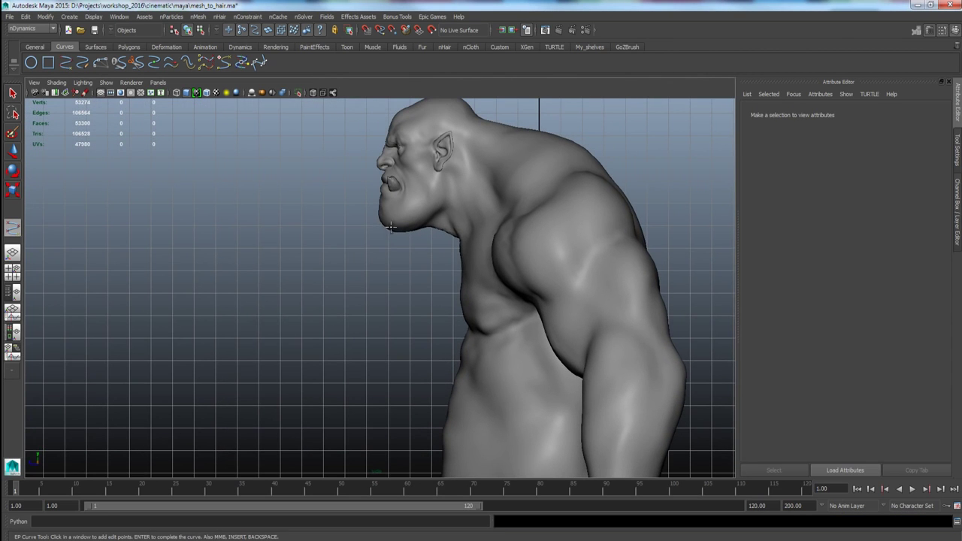
left_click(384, 265)
middle_click_drag(386, 368, 388, 278, "alt")
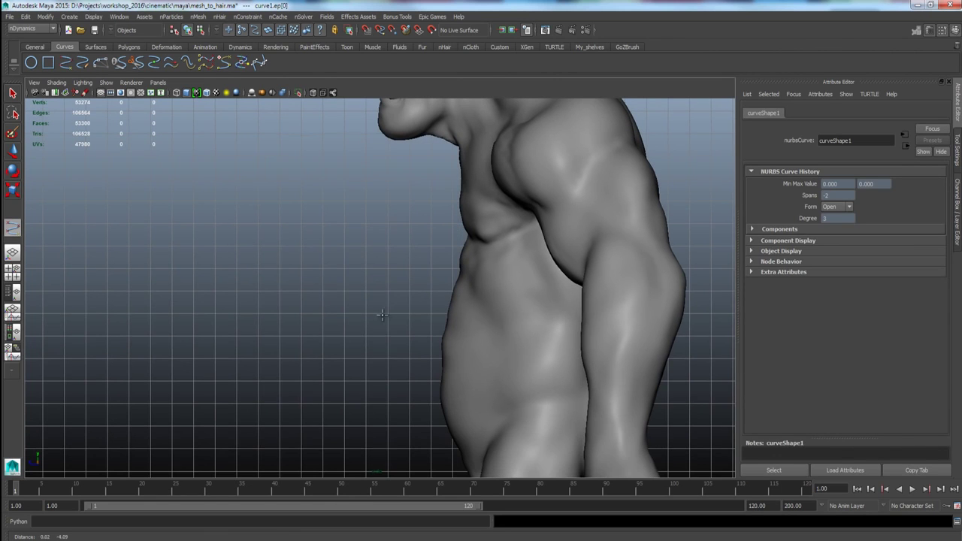
left_click(393, 375)
middle_click_drag(370, 335, 370, 360, "alt")
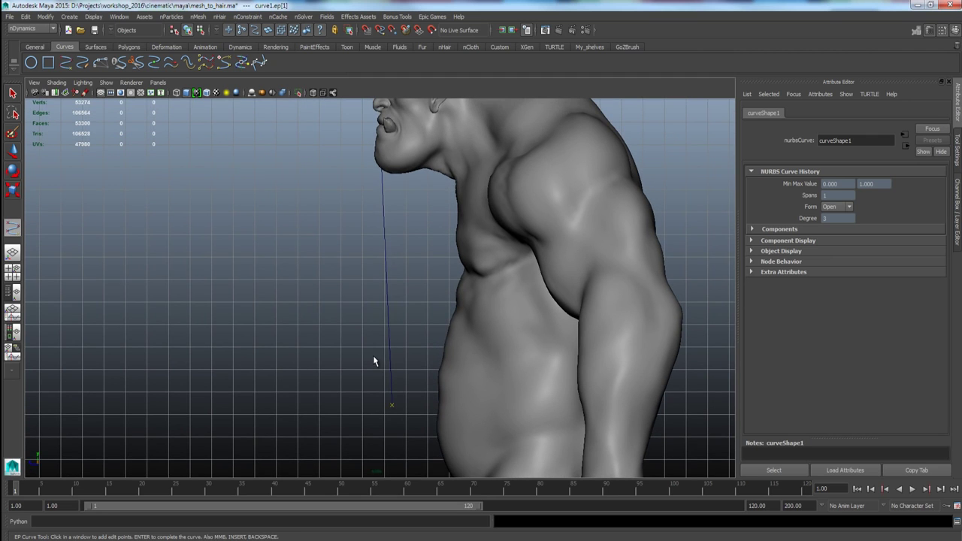
key("Return")
Move the curve's lower control vertices slightly forward so the curve hangs vertically from the chin
middle_click_drag(357, 293, 344, 283, "alt")
right_click_drag(374, 309, 346, 308)
left_click_drag(362, 360, 383, 417)
key("w")
left_click_drag(335, 396, 324, 396)
left_click(374, 314)
left_click_drag(343, 314, 337, 315)
left_click_drag(331, 218, 398, 402)
left_click_drag(322, 316, 315, 315)
Return to the perspective view and switch the curve from control-vertex editing back to object selection
key("space")
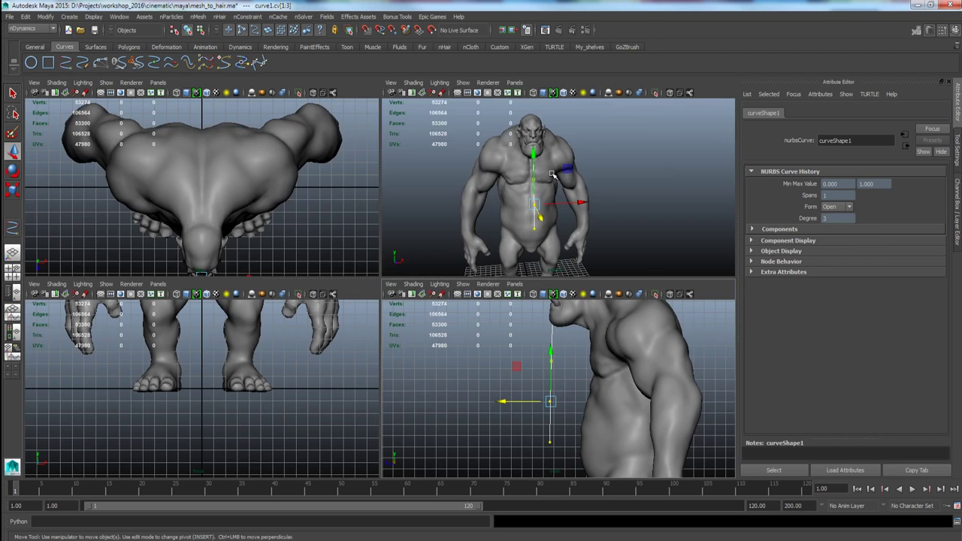
key("space")
left_click(574, 178)
right_click_drag(396, 211, 424, 192)
left_click(396, 211)
left_click_drag(425, 194, 439, 213, "alt")
left_click(466, 179)
left_click_drag(464, 180, 440, 218, "alt")
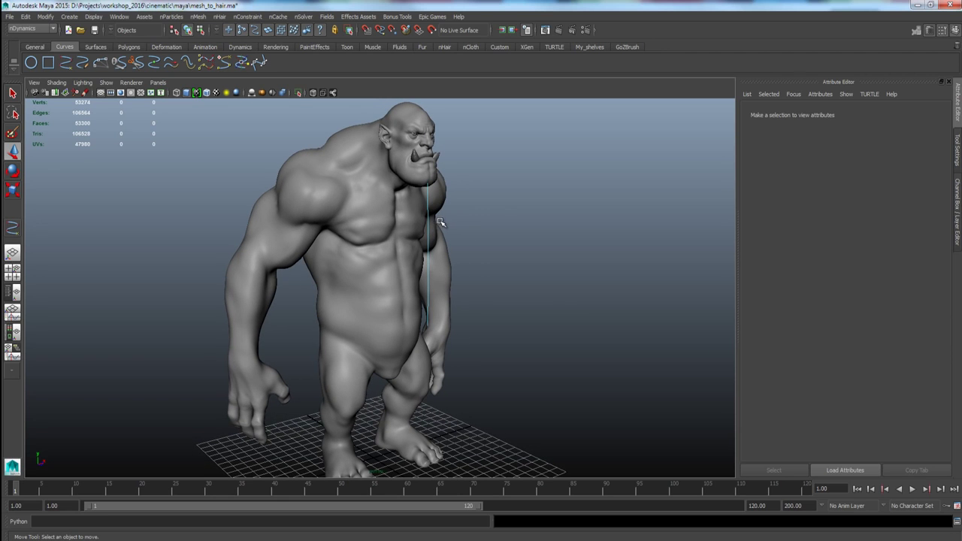
key("F8")
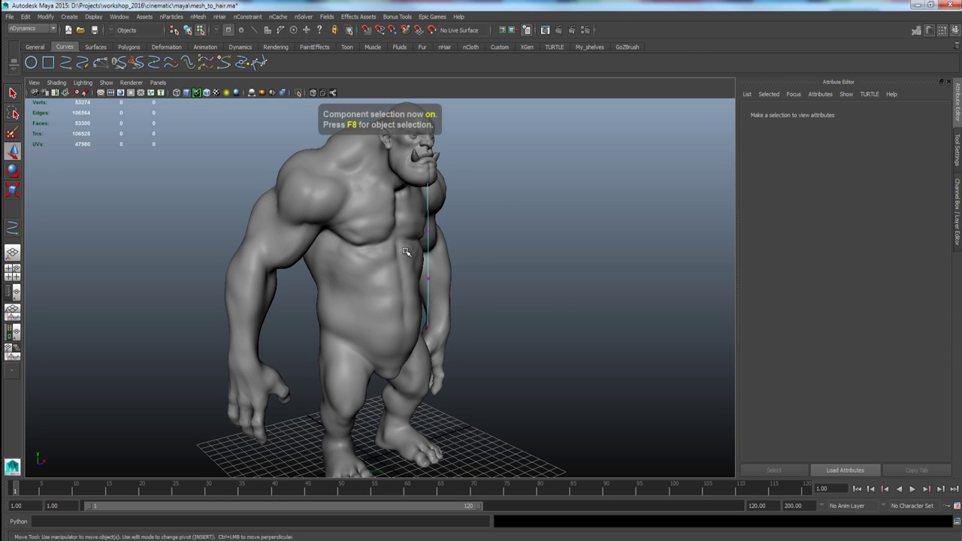
key("F8")
left_click(472, 227)
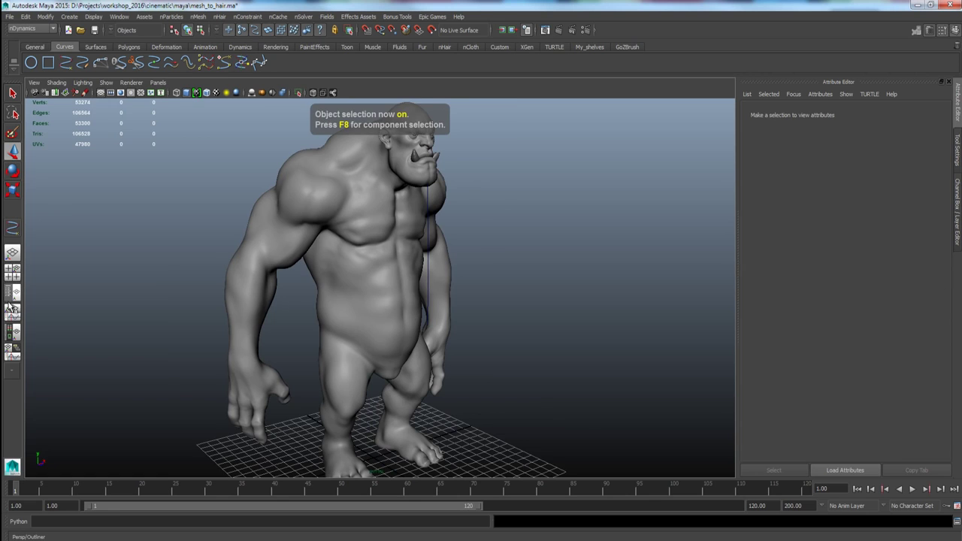
Show the Outliner beside the perspective view and center the pivot of the chin curve
left_click(13, 293)
right_click_drag(367, 274, 537, 238, "alt")
left_click(538, 237)
middle_click_drag(514, 241, 483, 268, "alt")
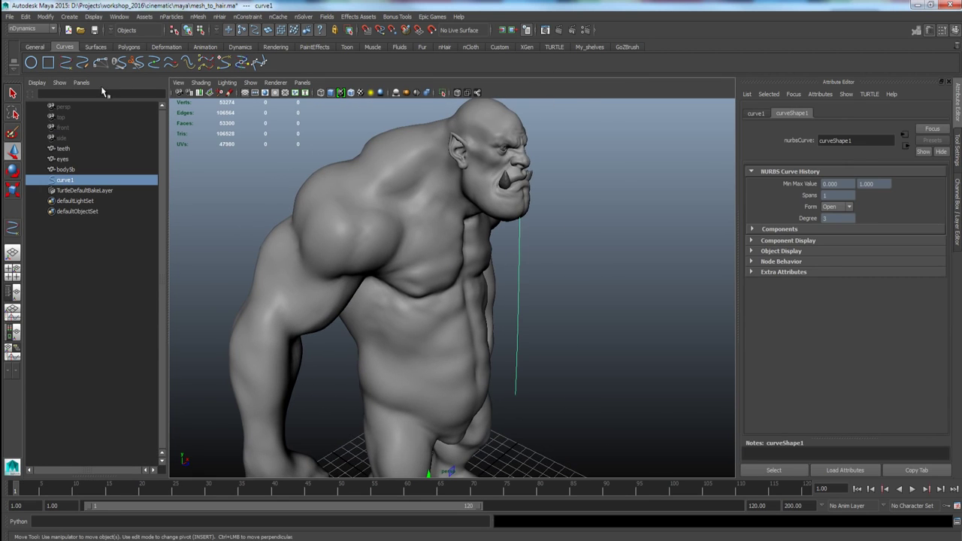
left_click(46, 16)
left_click(62, 119)
left_click_drag(526, 233, 419, 263, "alt")
left_click_drag(440, 193, 444, 167, "alt")
middle_click_drag(444, 167, 438, 194, "alt")
left_click_drag(438, 193, 451, 177, "alt")
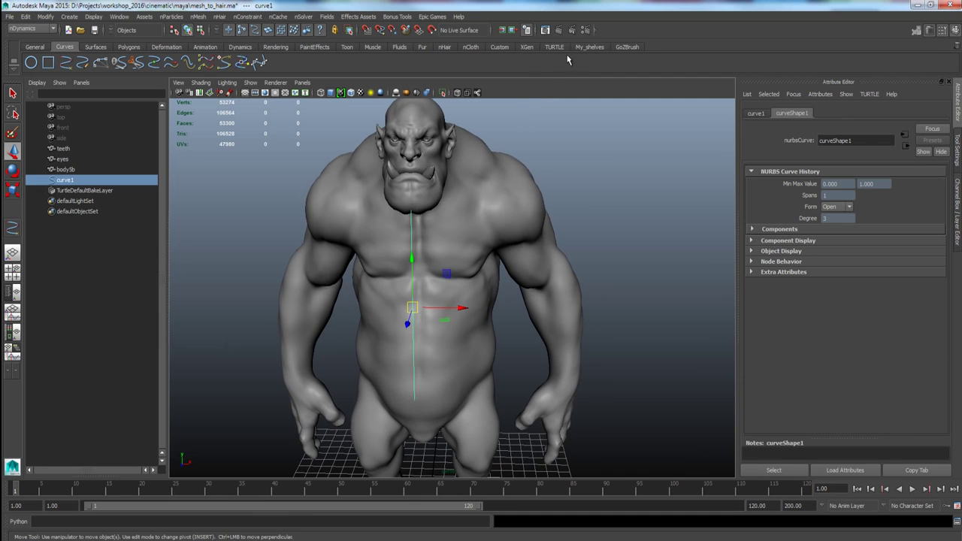
Display the My_shelves shelf containing the custom scripts
left_click(589, 46)
left_click_drag(379, 205, 399, 229, "alt")
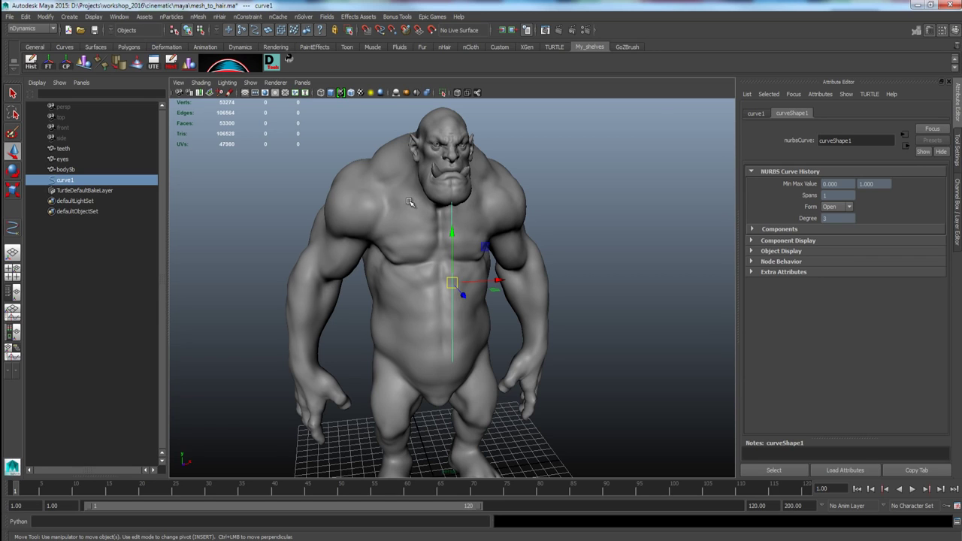
middle_click_drag(393, 197, 386, 192, "alt")
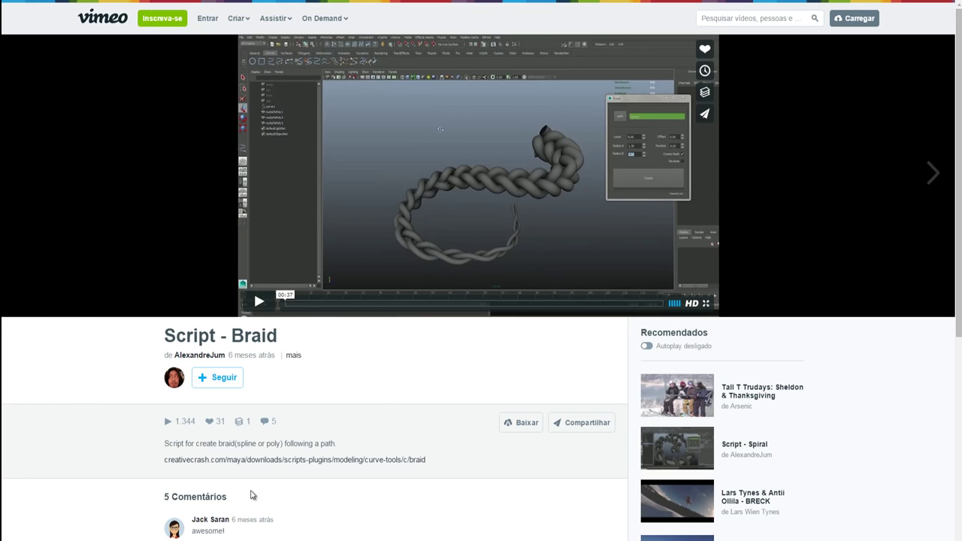
Switch from the Vimeo Script - Braid page back to Maya and clear the curve selection
key("super")
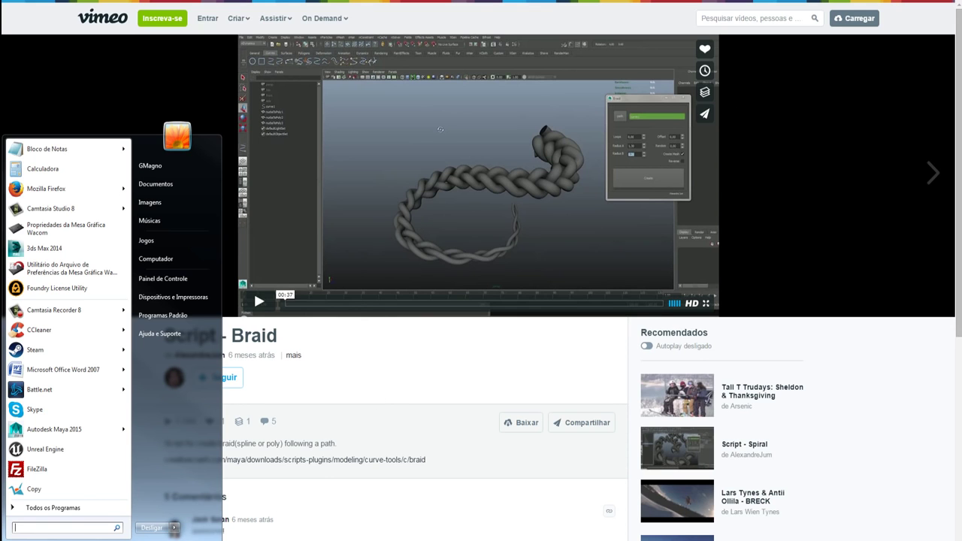
left_click(552, 540)
left_click(575, 515)
left_click(543, 254)
left_click_drag(443, 269, 428, 281, "alt")
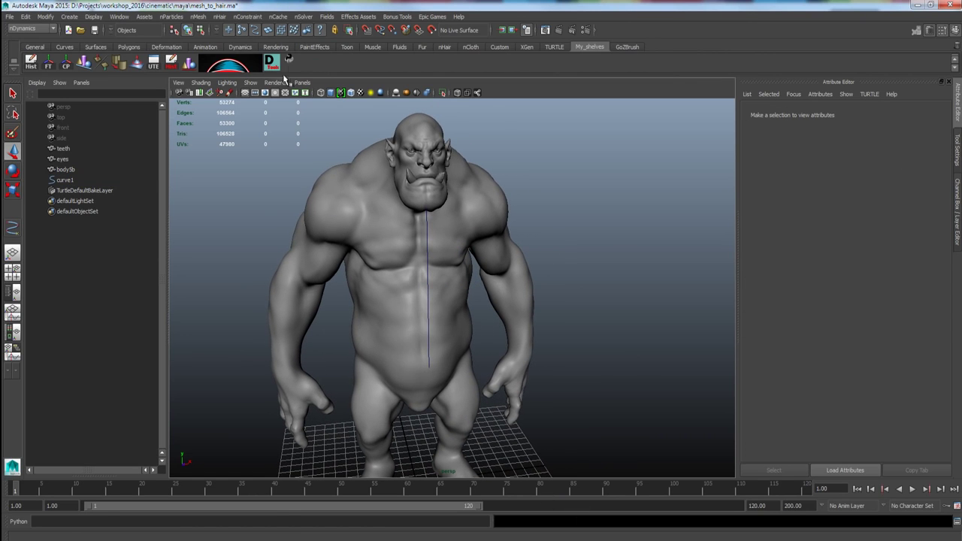
Launch the Spiral braid script and assign the chin curve as its path
left_click(288, 60)
left_click_drag(469, 194, 587, 120)
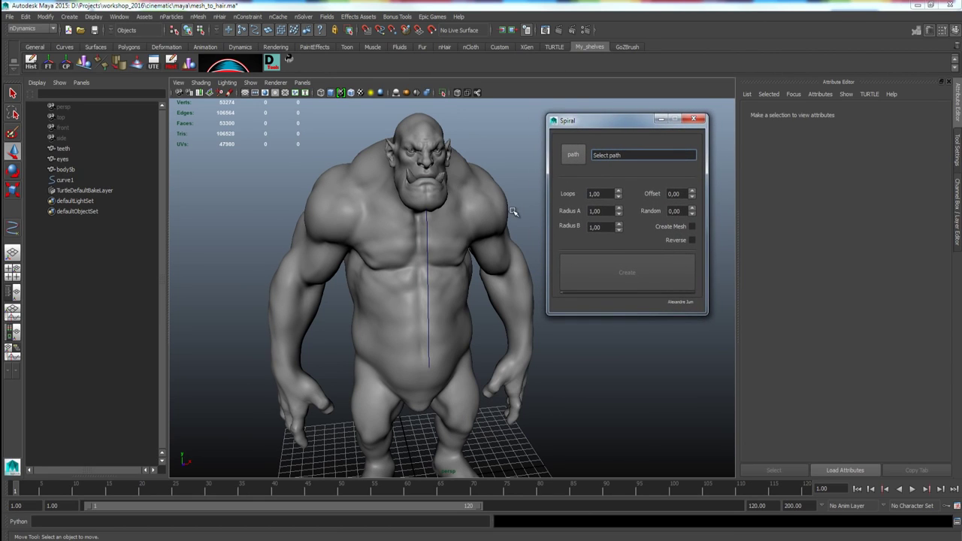
left_click(427, 251)
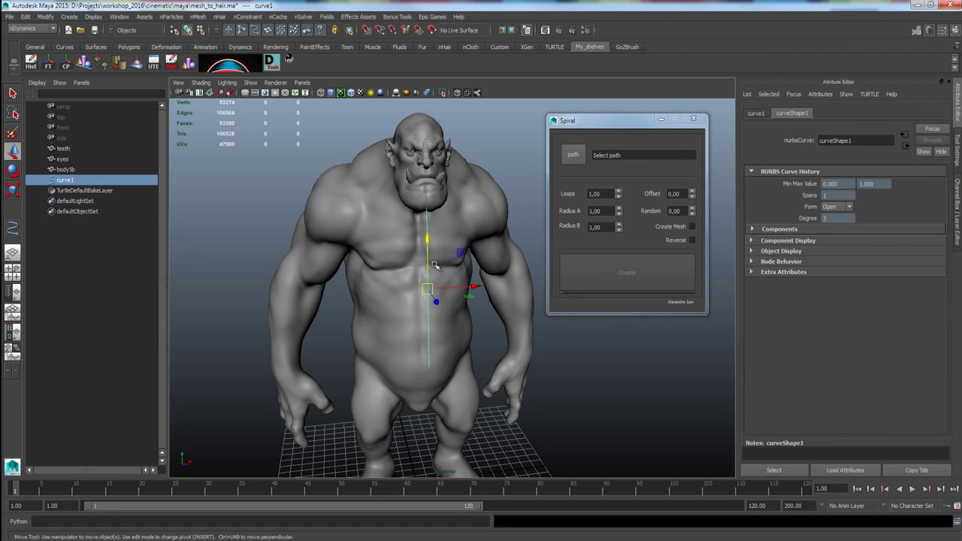
left_click(572, 157)
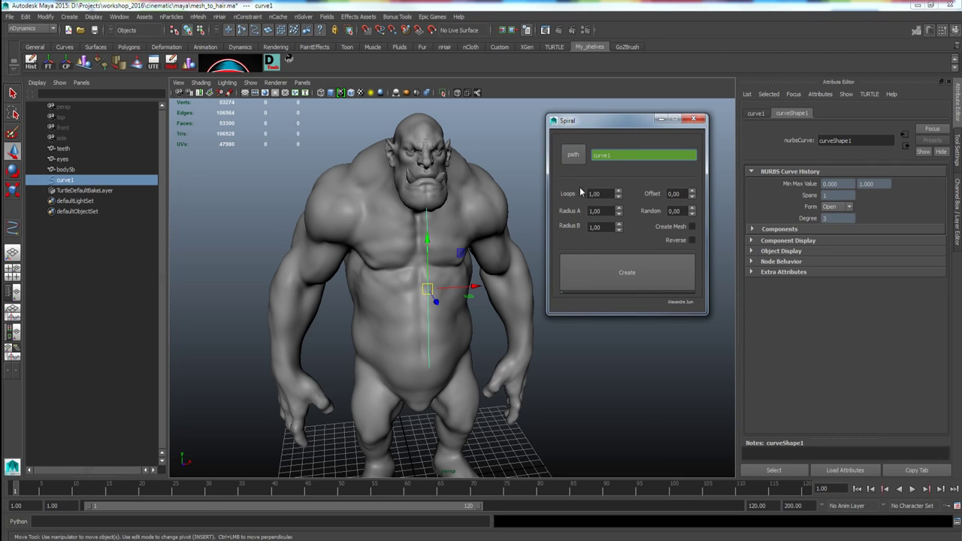
Examine the script's Loops, Radius A, Radius B, Offset and Random settings in relation to the chin curve
mouse_move(464, 291)
left_mouse_down("alt")
mouse_move(475, 315)
mouse_move(471, 301)
left_mouse_up("alt")
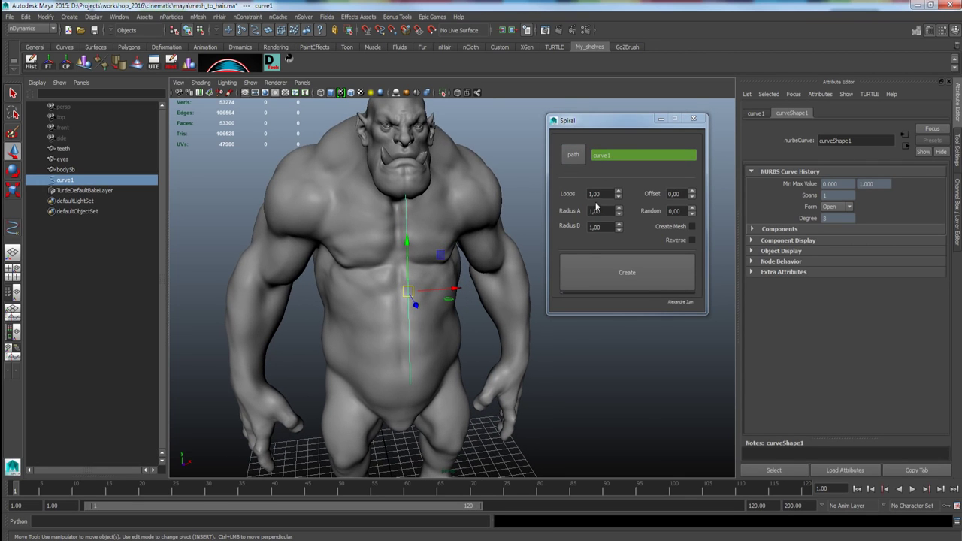
left_click_drag(603, 194, 582, 194)
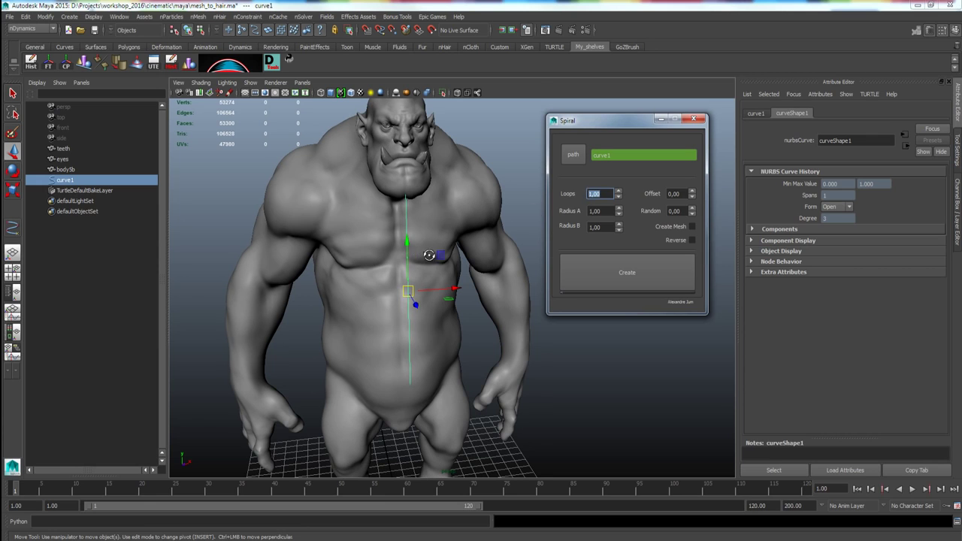
left_click_drag(424, 252, 429, 256, "alt")
middle_click_drag(429, 256, 414, 281, "alt")
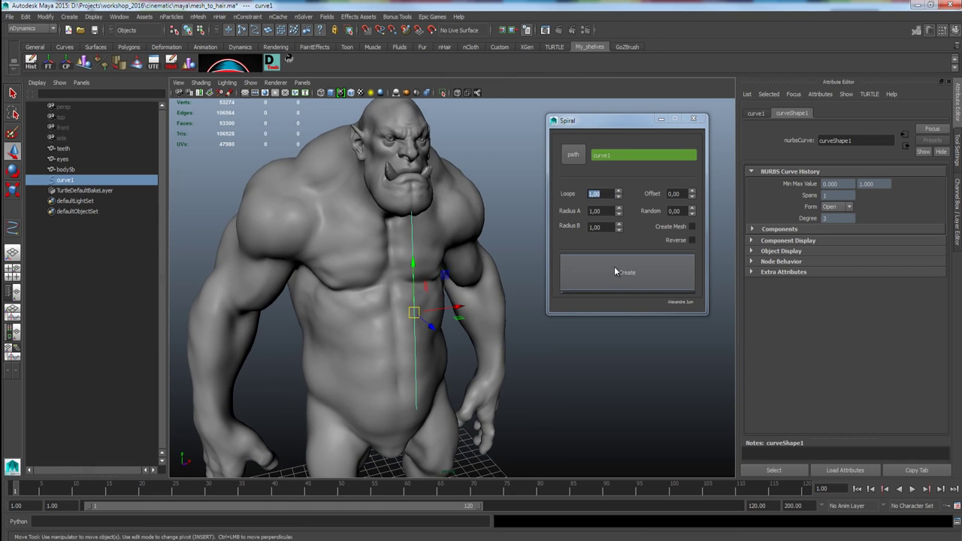
left_click_drag(442, 281, 453, 268, "alt")
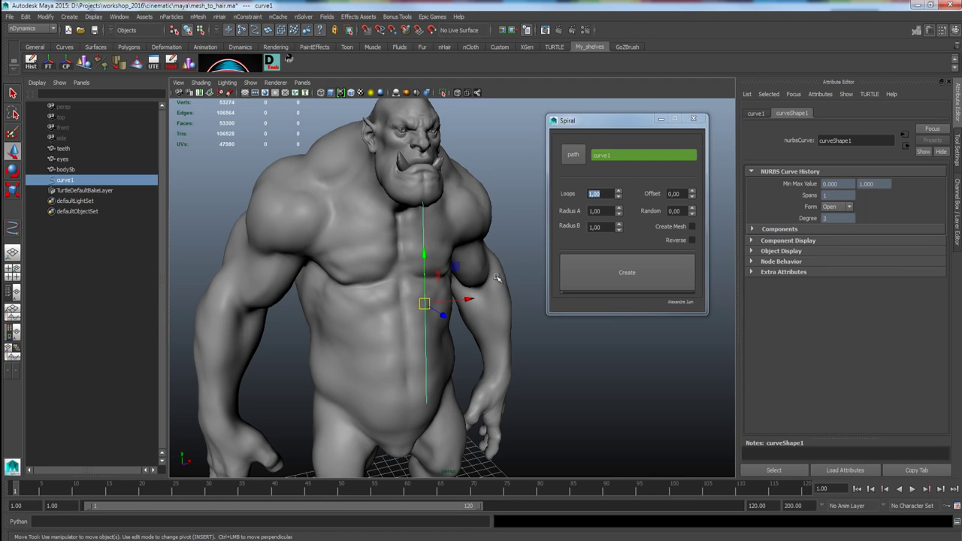
left_click(605, 193)
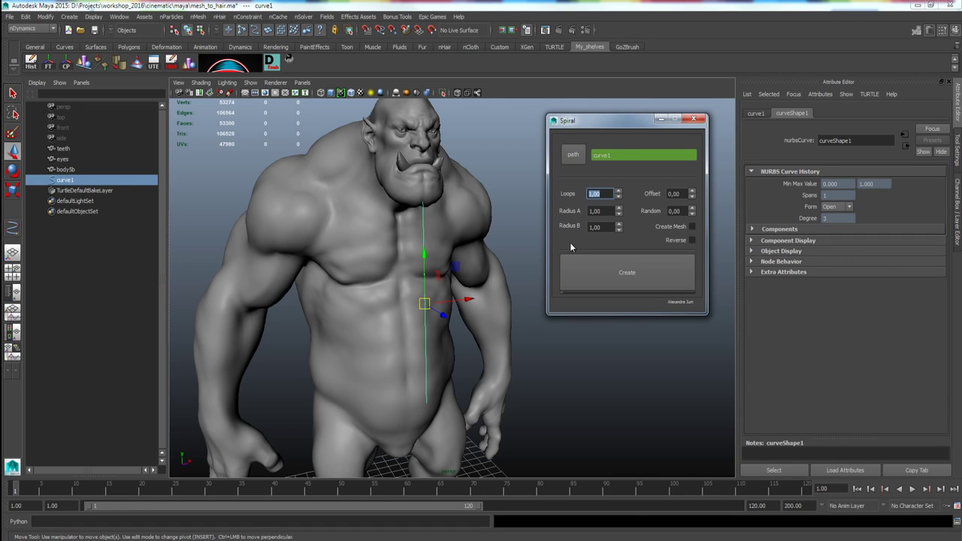
left_click(605, 211)
left_click(605, 227)
left_click(604, 212)
left_click(601, 227)
left_click(605, 212)
left_click(680, 194)
left_click(676, 211)
Generate trial braid curves along the path with the default settings and delete them
left_click(617, 278)
mouse_move(491, 362)
left_mouse_down("alt")
mouse_move(479, 359)
mouse_move(498, 350)
left_mouse_up("alt")
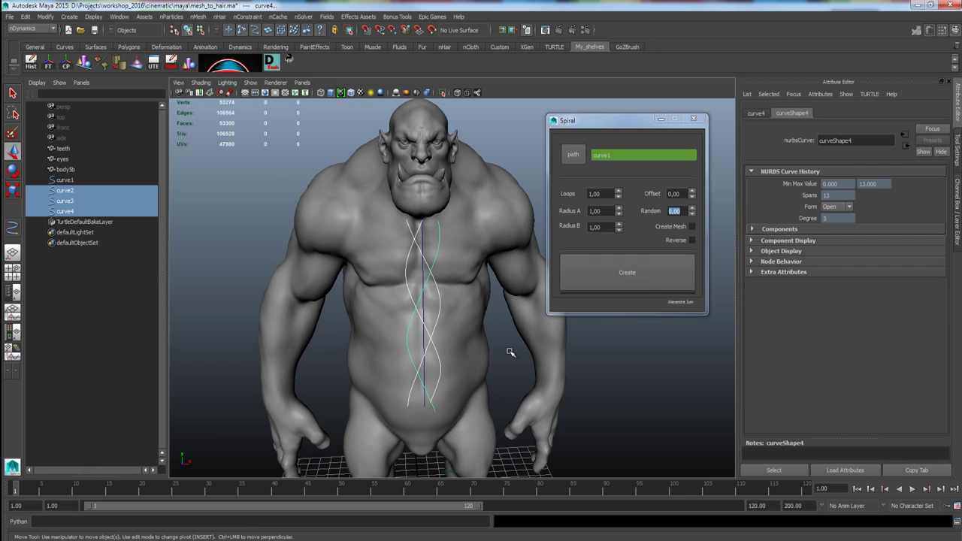
mouse_move(499, 350)
left_mouse_down("alt")
mouse_move(511, 353)
mouse_move(483, 354)
mouse_move(489, 360)
left_mouse_up("alt")
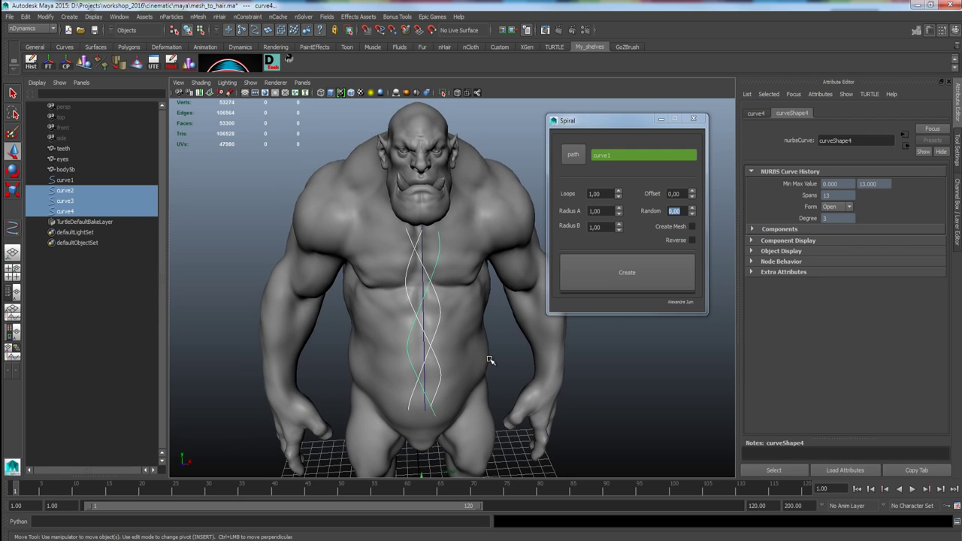
key("Delete")
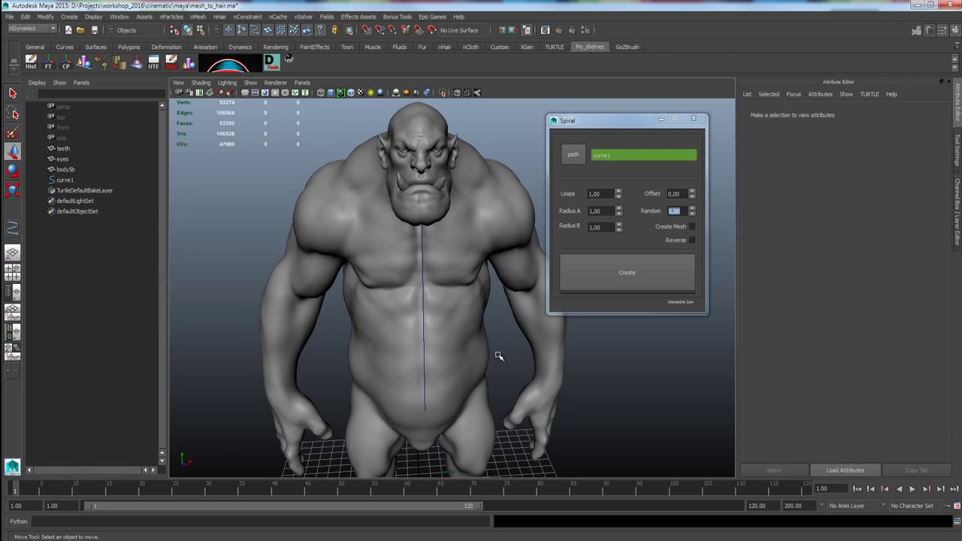
Enable Create Mesh in the braid script, generate a trial braid mesh with the default settings, and delete it
left_click(692, 227)
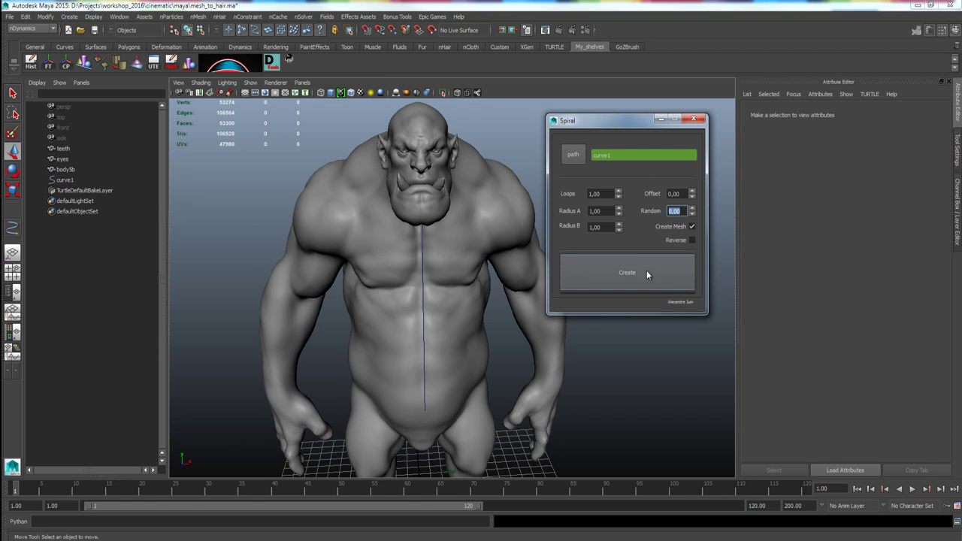
left_click(623, 274)
left_click_drag(499, 355, 483, 324, "alt")
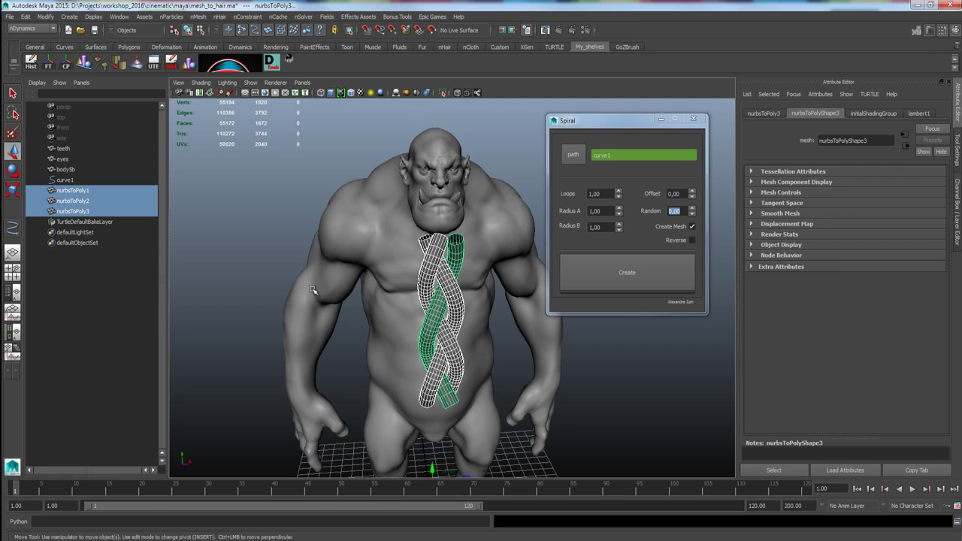
key("Delete")
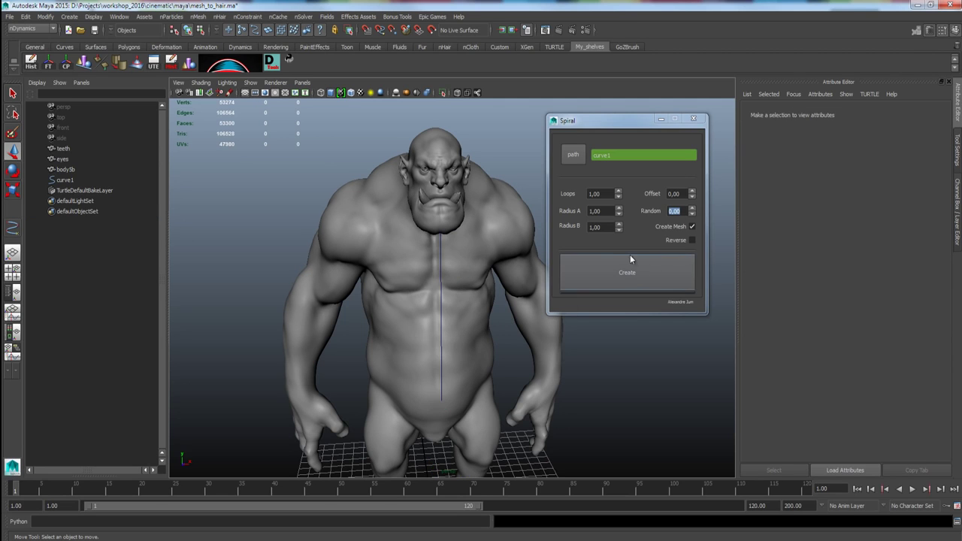
Generate a braid mesh along the chin curve with Loops 5, Radius A 0,50 and Radius B 0,50
middle_click_drag(488, 316, 504, 325, "alt")
right_click_drag(505, 325, 525, 328, "alt")
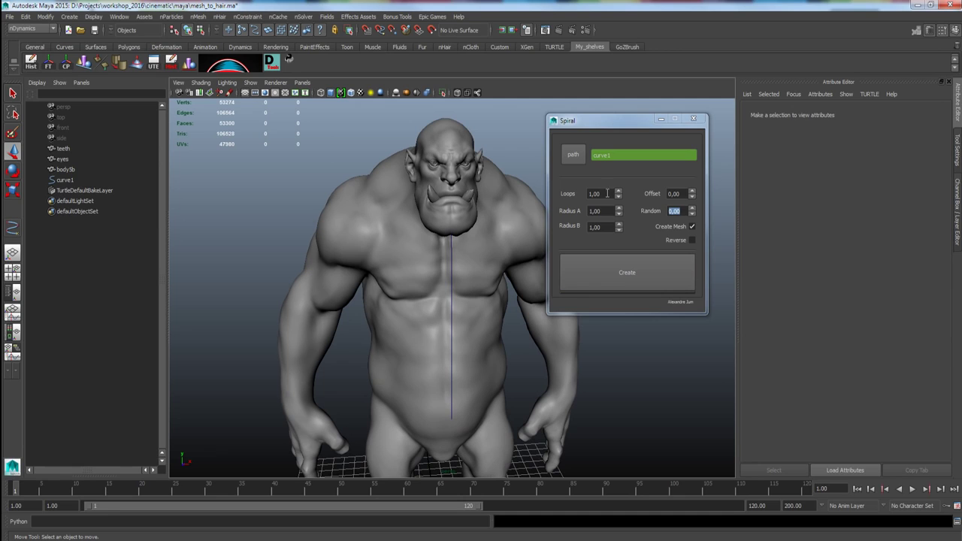
left_click_drag(603, 211, 574, 222)
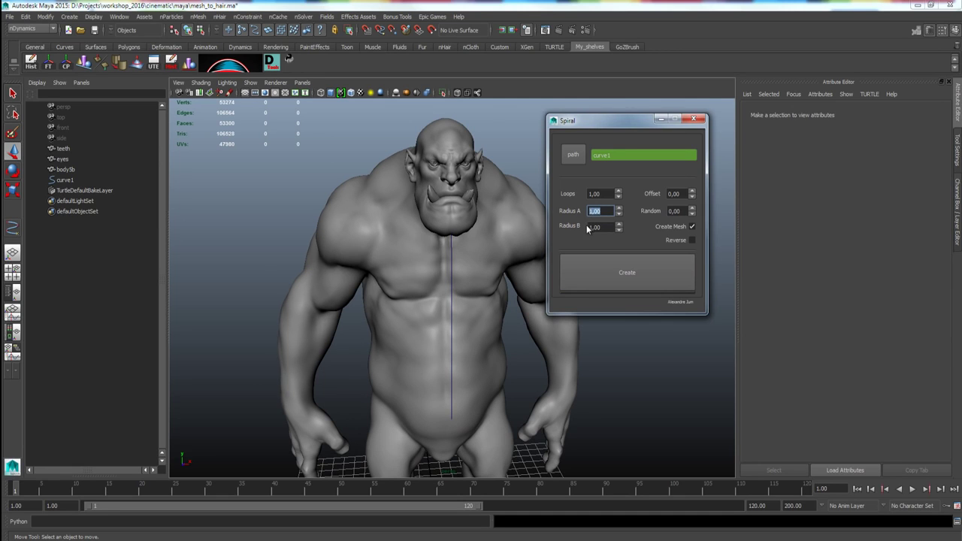
left_click_drag(594, 227, 571, 228)
left_click(605, 213)
left_click(589, 227)
left_click(602, 194)
type("5")
left_click(626, 273)
mouse_move(526, 318)
left_mouse_down("alt")
mouse_move(518, 324)
mouse_move(535, 334)
mouse_move(518, 330)
mouse_move(527, 335)
left_mouse_up("alt")
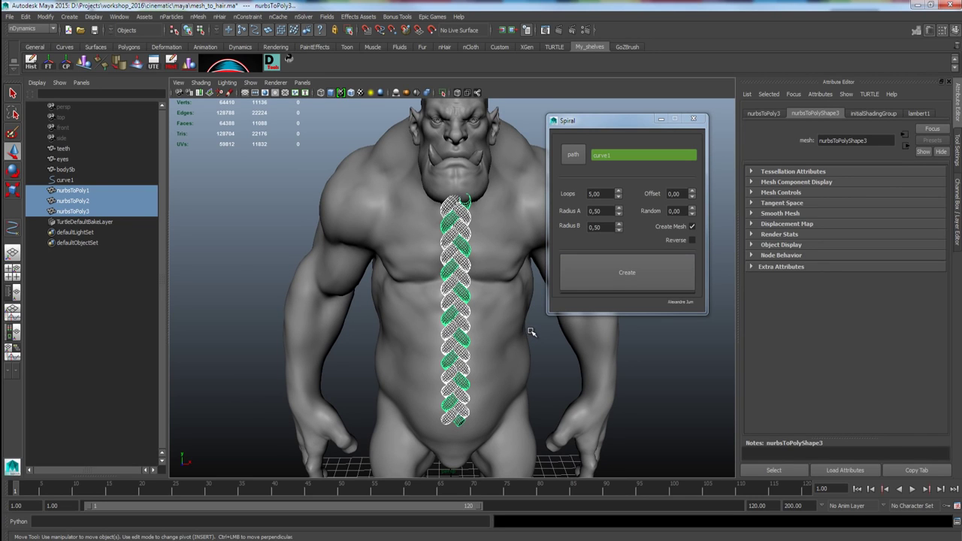
mouse_move(513, 326)
left_mouse_down("alt")
mouse_move(520, 331)
mouse_move(511, 320)
left_mouse_up("alt")
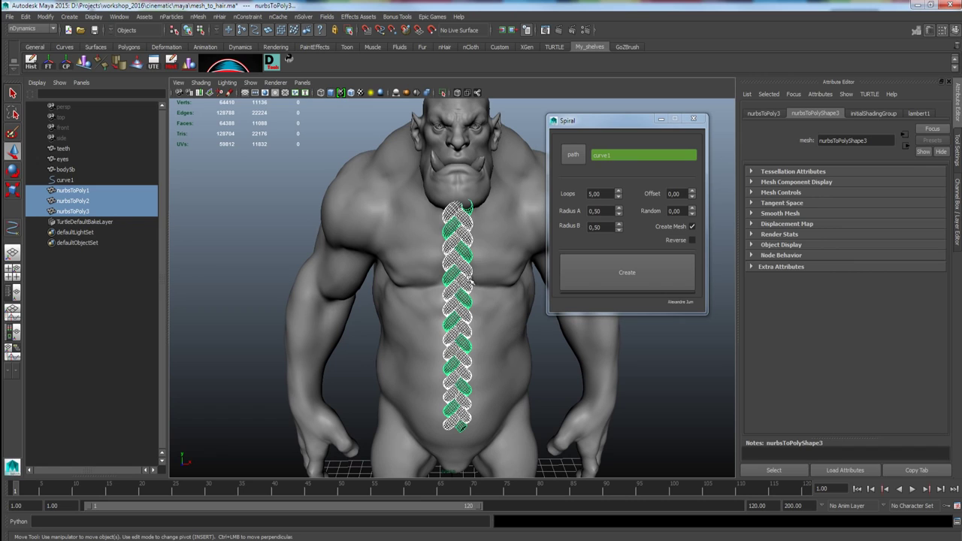
Delete the previous trial braid and generate a new braid mesh with Loops 3, Radius A 0,70 and Radius B 0,70
key("Delete")
left_click_drag(595, 211, 608, 229)
type("7")
type("7")
left_click_drag(602, 194, 578, 210)
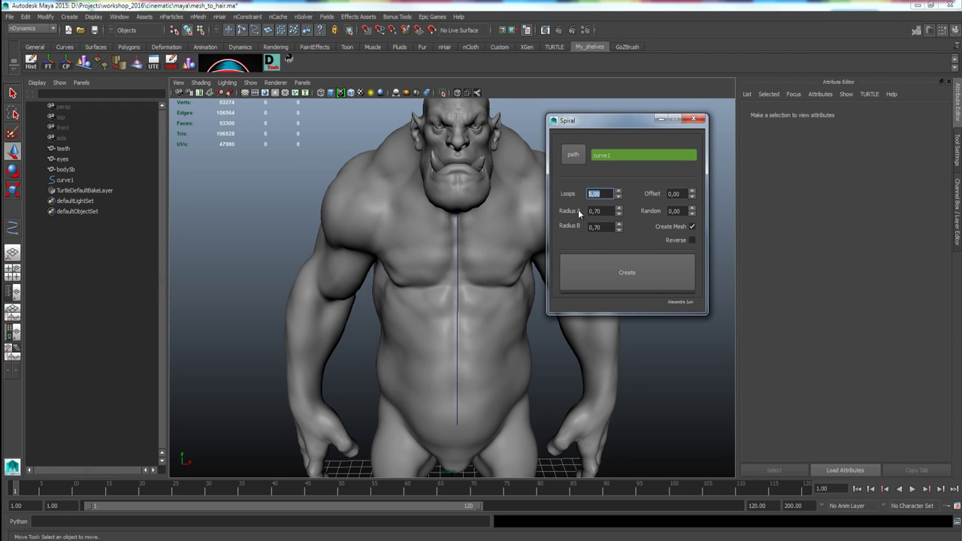
type("3")
left_click(604, 273)
left_click_drag(524, 358, 509, 339, "alt")
left_click(518, 291)
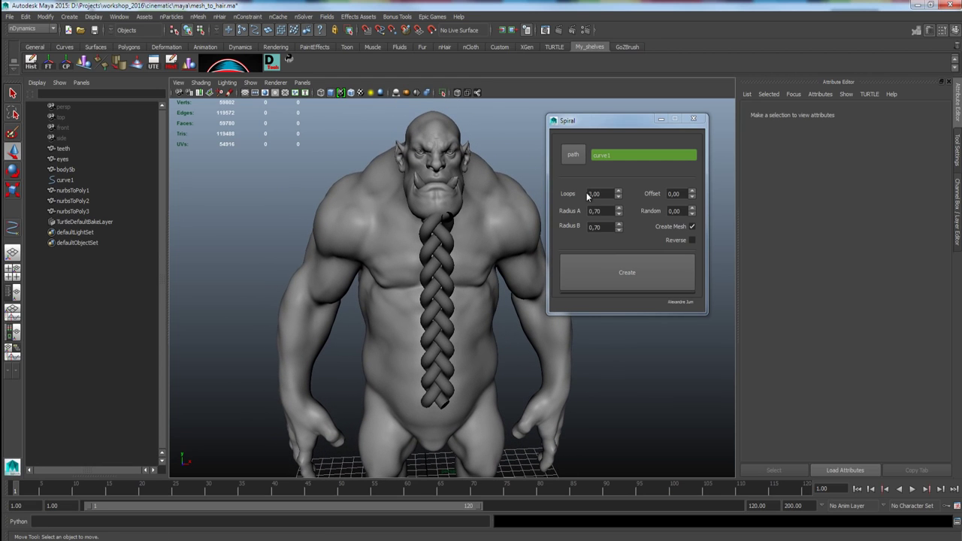
Disable Create Mesh and generate matching braid curves along the same path with the same loop and radius settings
left_click(691, 226)
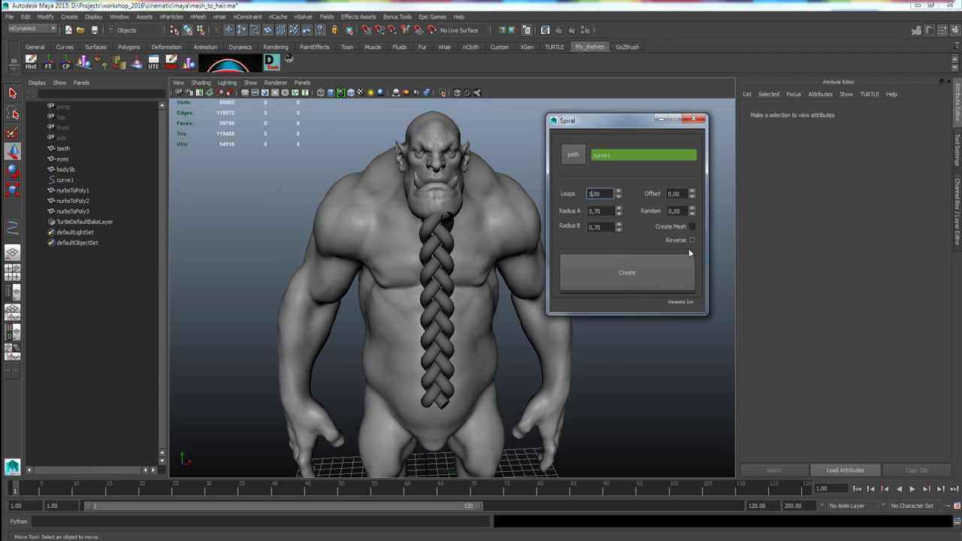
left_click(625, 275)
left_click_drag(491, 329, 578, 325, "alt")
middle_click_drag(509, 326, 476, 315, "alt")
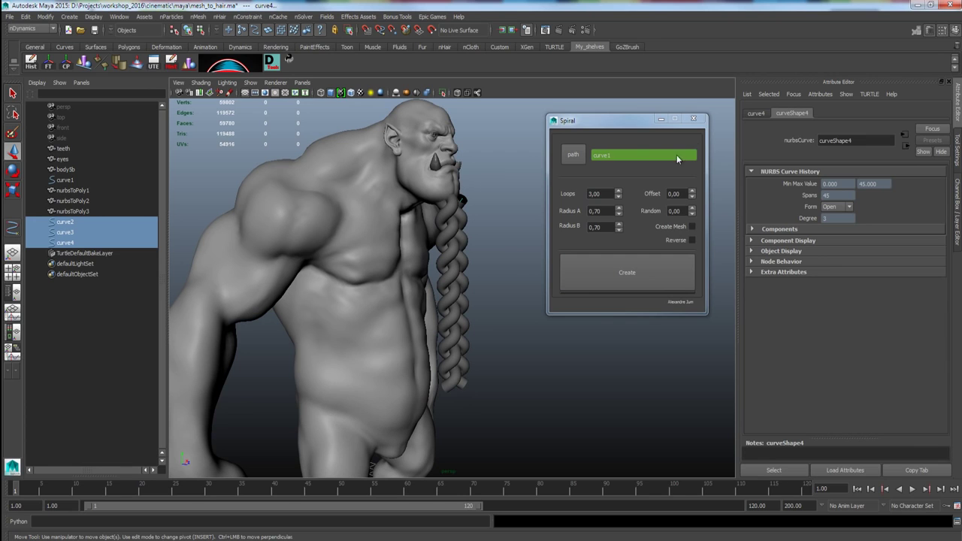
left_click_drag(505, 317, 505, 323, "alt")
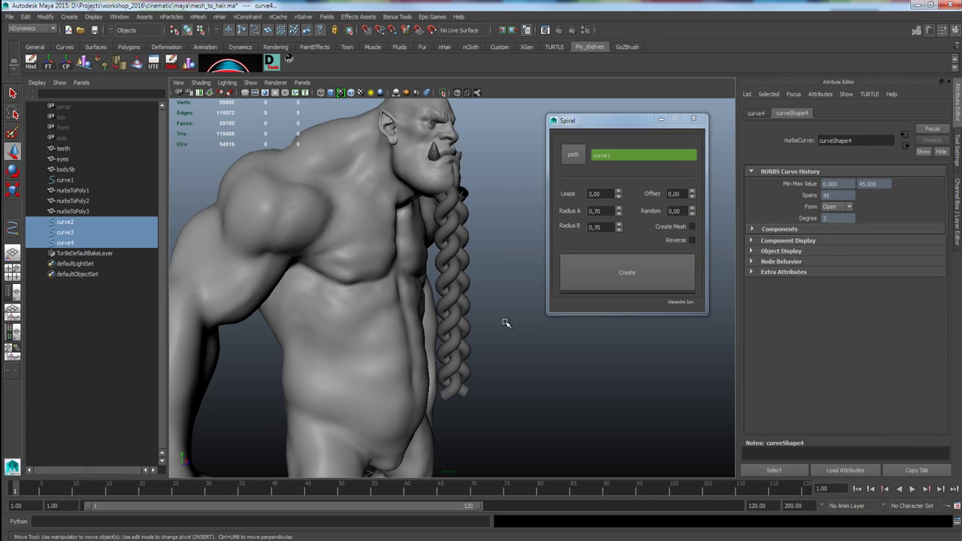
middle_click_drag(514, 337, 540, 349)
left_click_drag(552, 368, 529, 373, "alt")
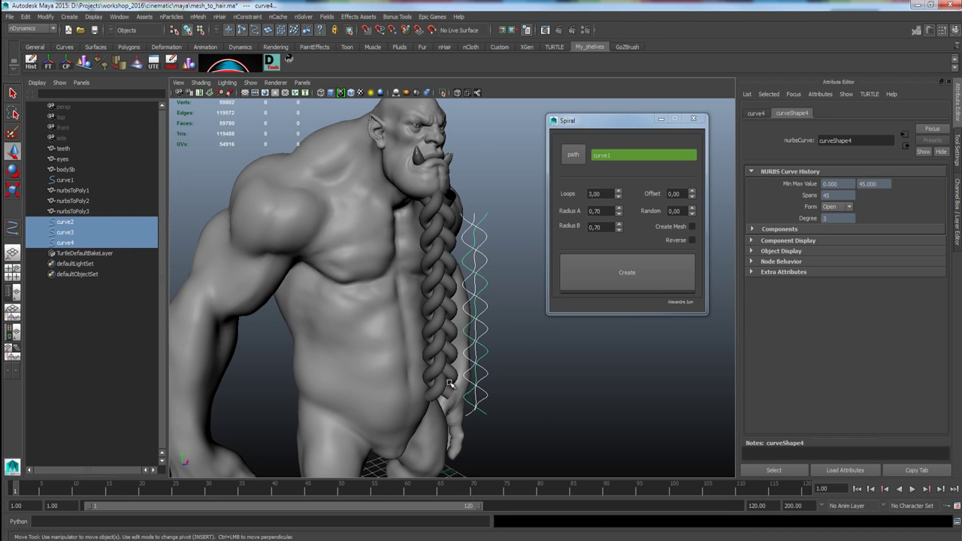
left_click_drag(454, 379, 480, 316, "alt")
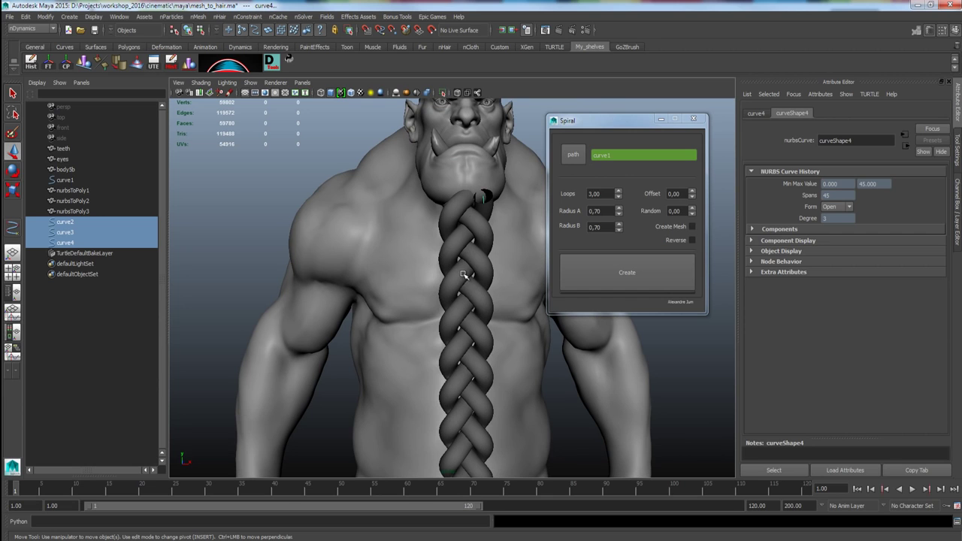
left_click_drag(483, 317, 481, 296, "alt")
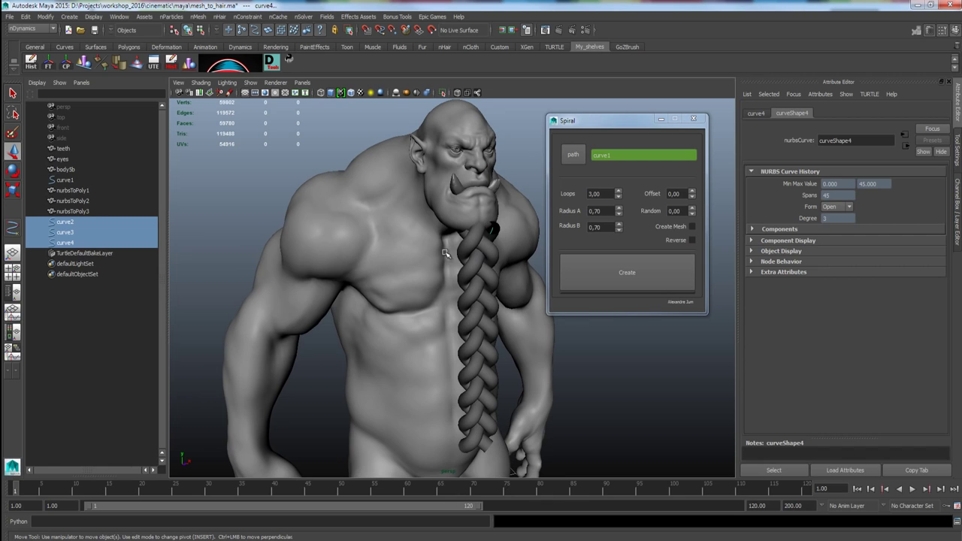
Group the three braid meshes with their three curves, and delete the original chin path curve
left_click(73, 194, "shift")
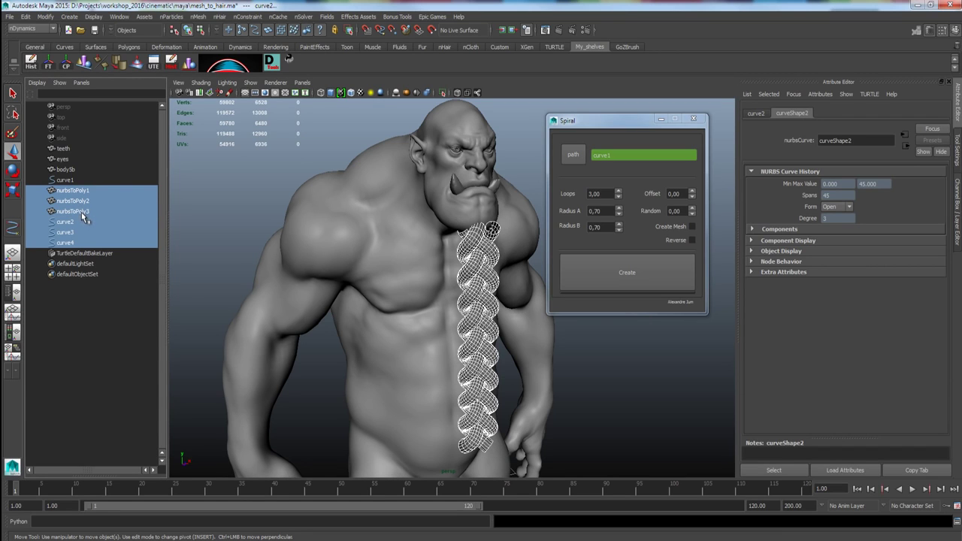
key("ctrl+g")
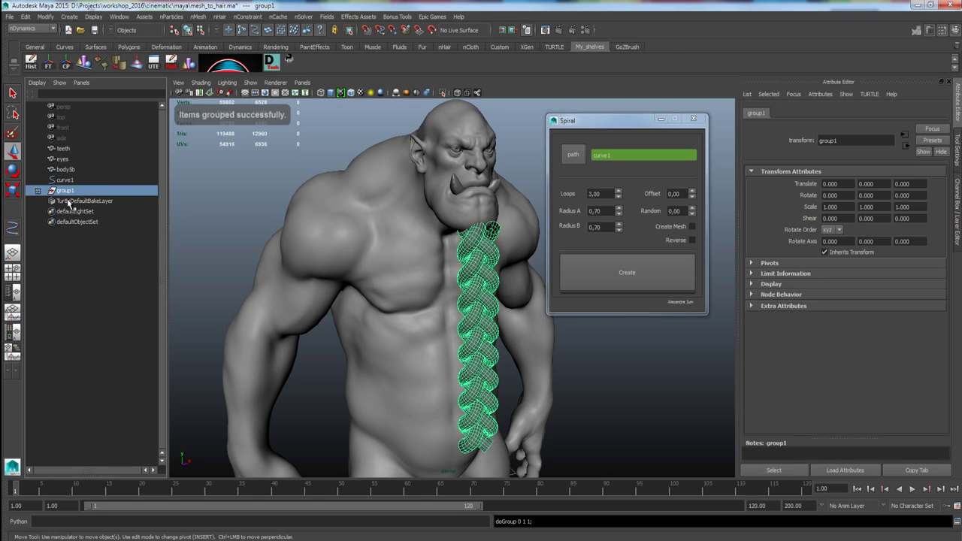
left_click(64, 186)
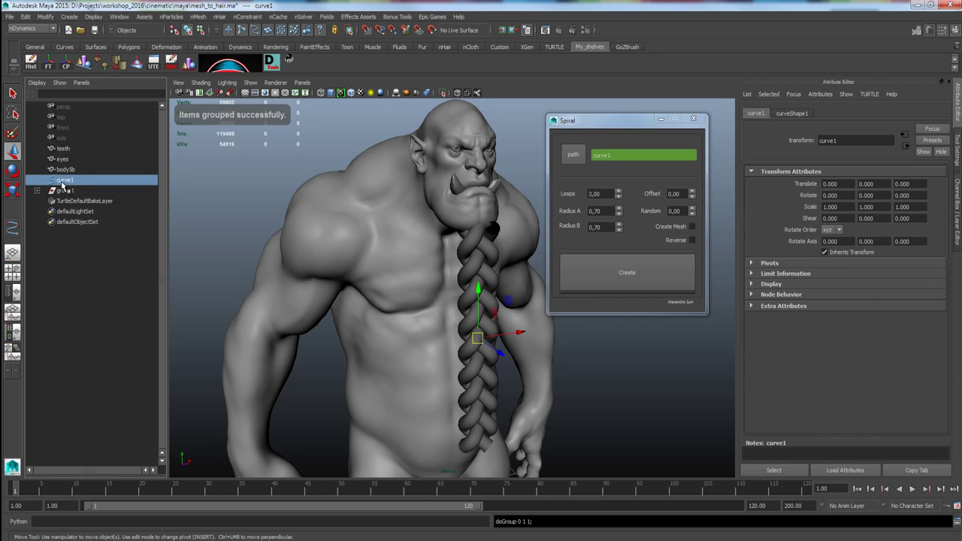
left_click(667, 136)
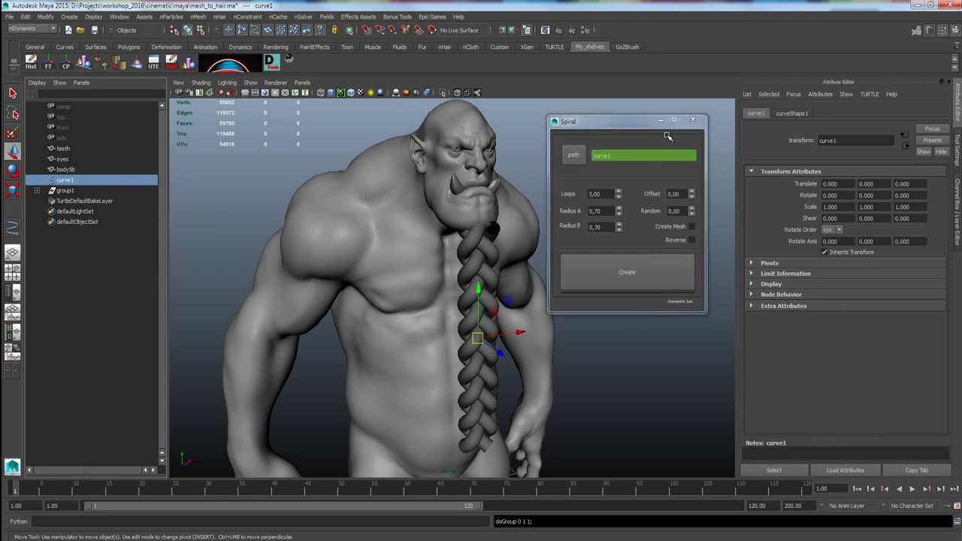
left_click(693, 120)
key("Delete")
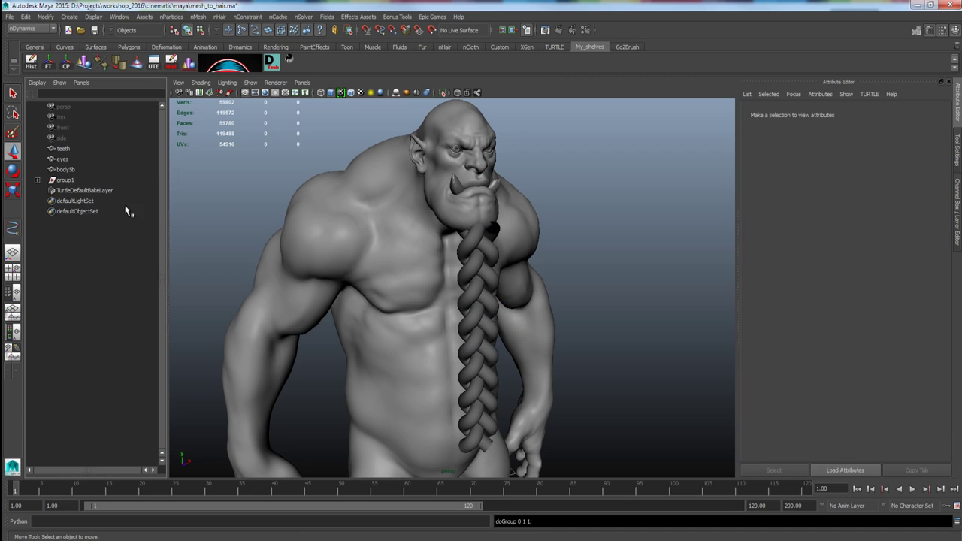
Center the pivot of the braid group
left_click(64, 180)
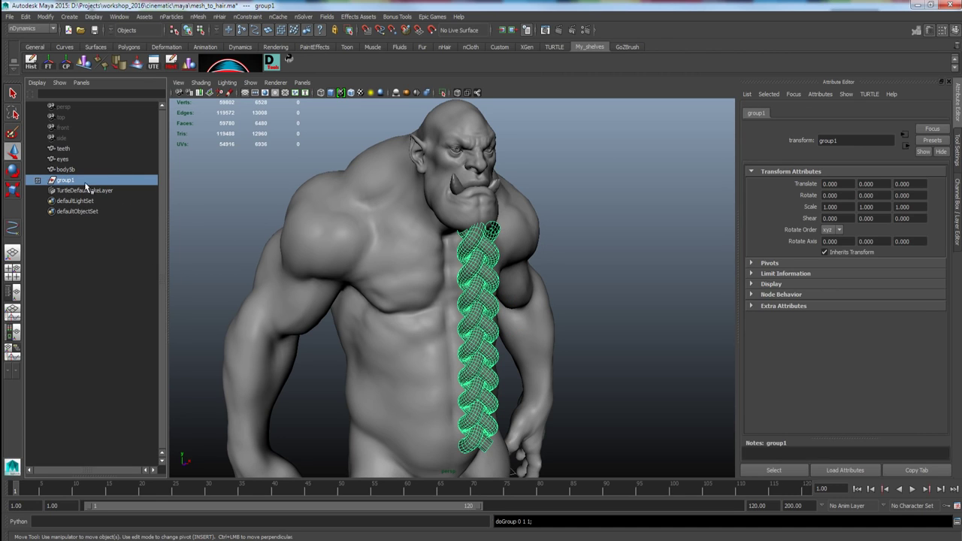
left_click(67, 66)
right_click_drag(467, 298, 475, 299, "alt")
left_click_drag(474, 299, 564, 314, "alt")
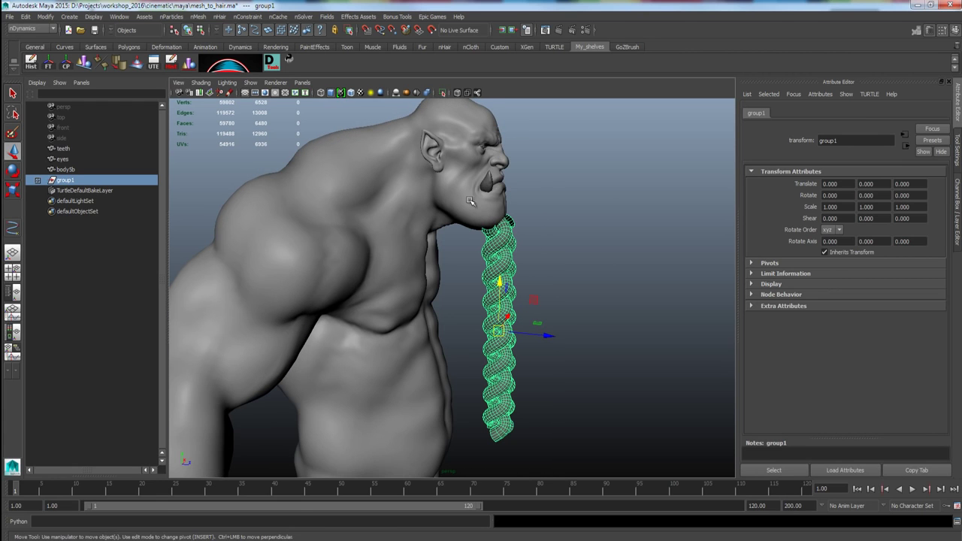
Examine in X-ray shading how the curves sit inside the braid meshes, including during a trial move of the group
left_click(456, 92)
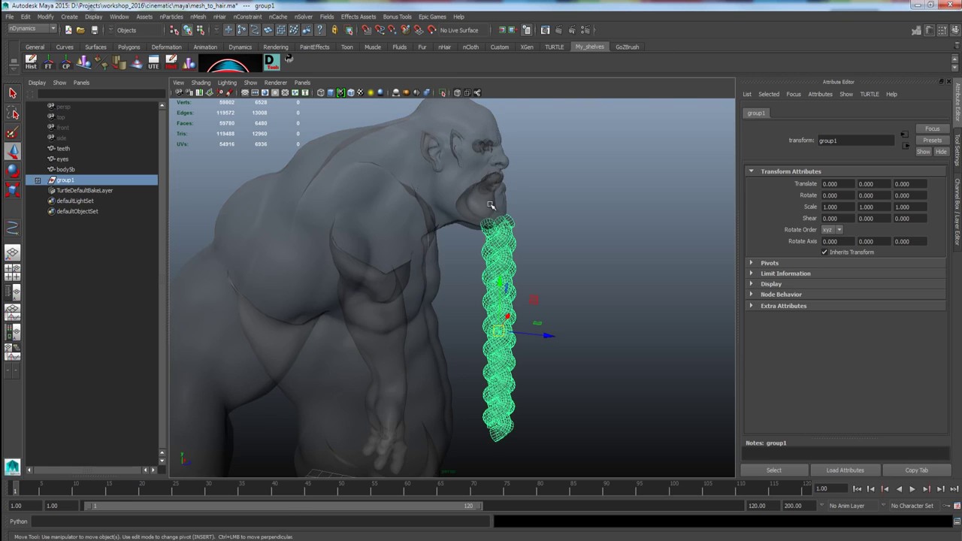
right_click_drag(490, 206, 614, 275, "alt")
left_click(610, 313)
middle_click_drag(588, 323, 513, 256, "alt")
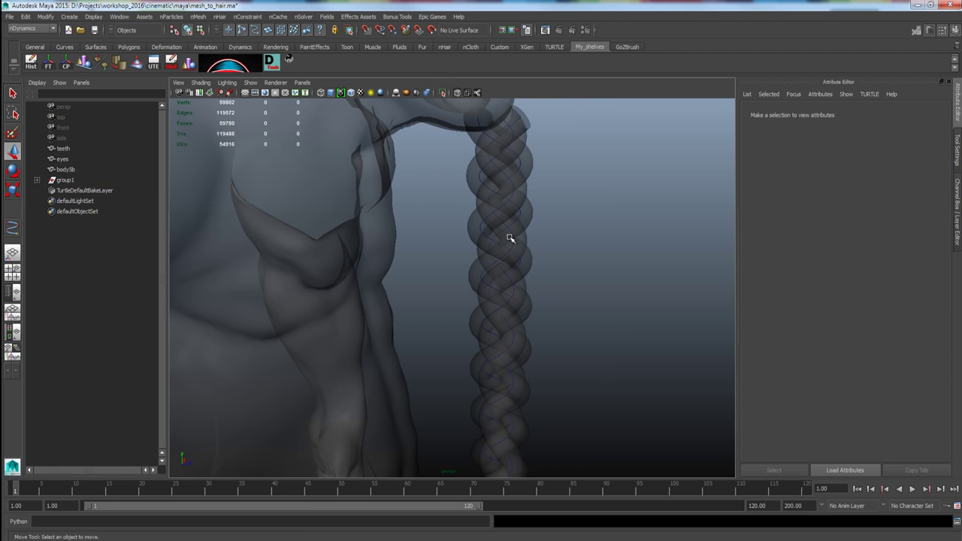
left_click(68, 180)
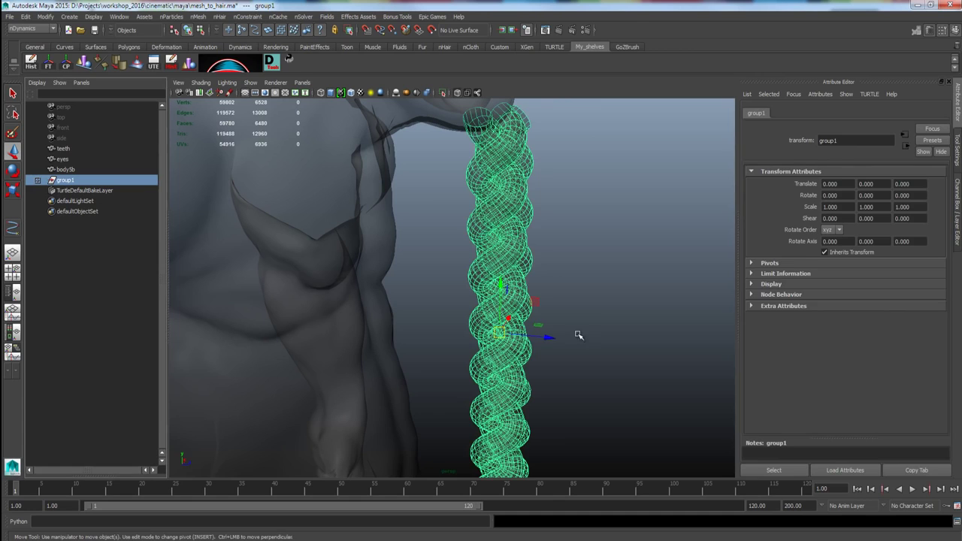
left_click_drag(553, 338, 591, 363)
key("ctrl+z")
right_click_drag(592, 373, 541, 265, "alt")
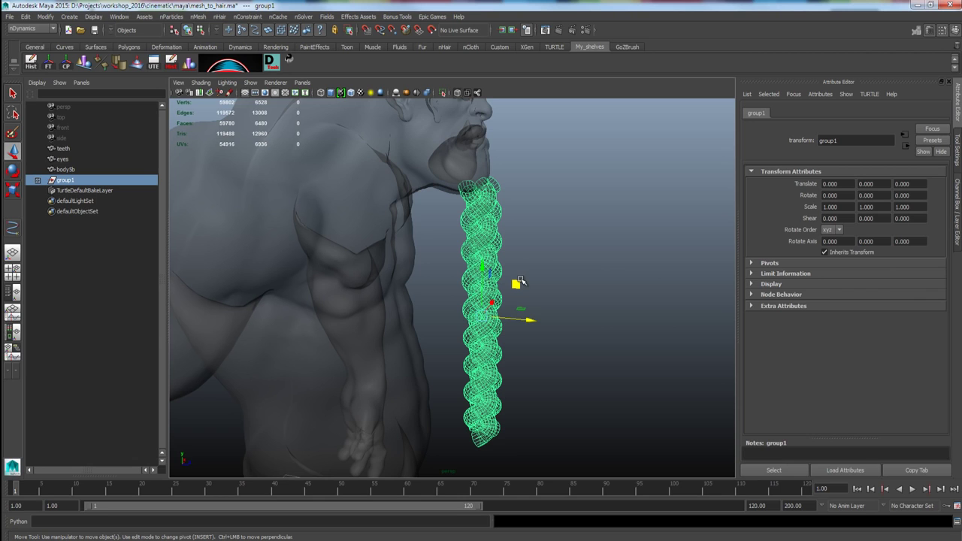
left_click(458, 92)
left_click_drag(533, 268, 412, 209, "alt")
left_click(604, 210)
scroll(598, 211, "down", 1)
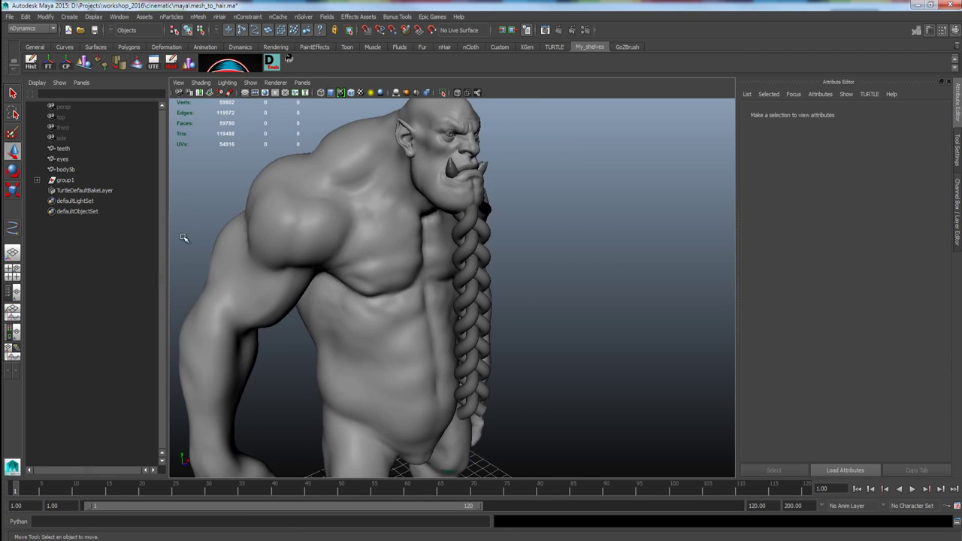
Move the braid group up and back against the chin, to about Translate Y 0.296 and Translate Z -0.334
left_click(70, 183)
left_click_drag(444, 292, 522, 317, "alt")
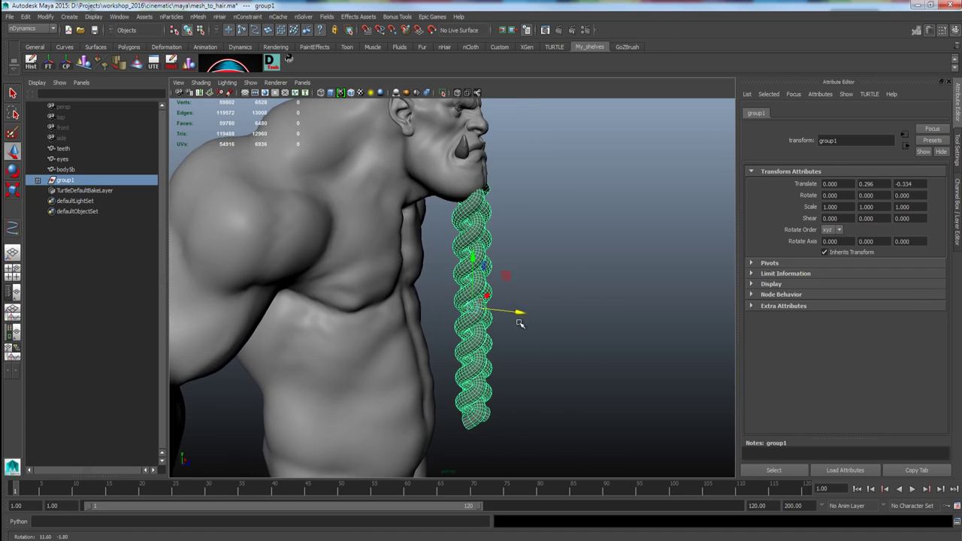
left_click(956, 207)
left_click_drag(532, 310, 503, 314, "alt")
Duplicate the braid group and move the copy back behind the first braid, to about Translate Z -1.261
left_click(66, 169)
left_click(66, 181)
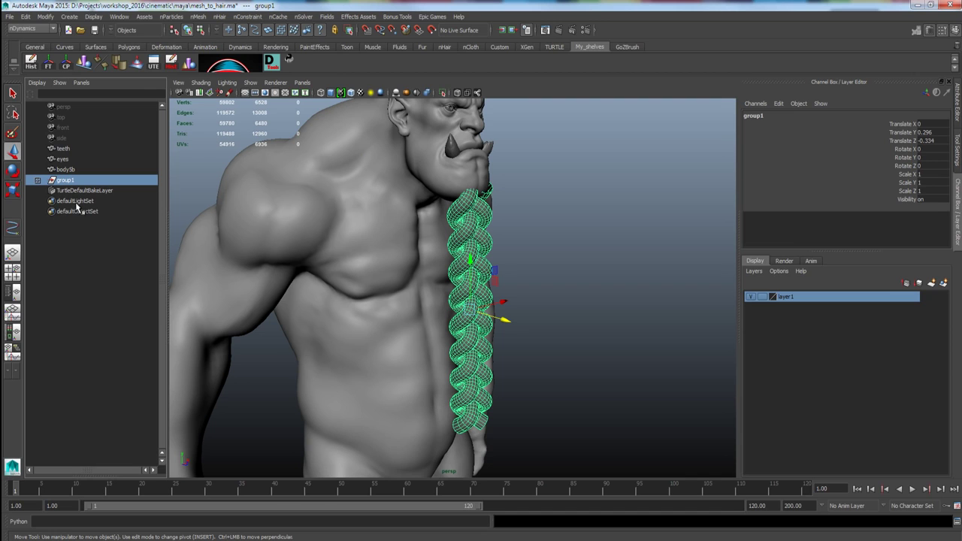
key("ctrl+d")
left_click_drag(489, 309, 504, 333, "alt")
key("ctrl+z")
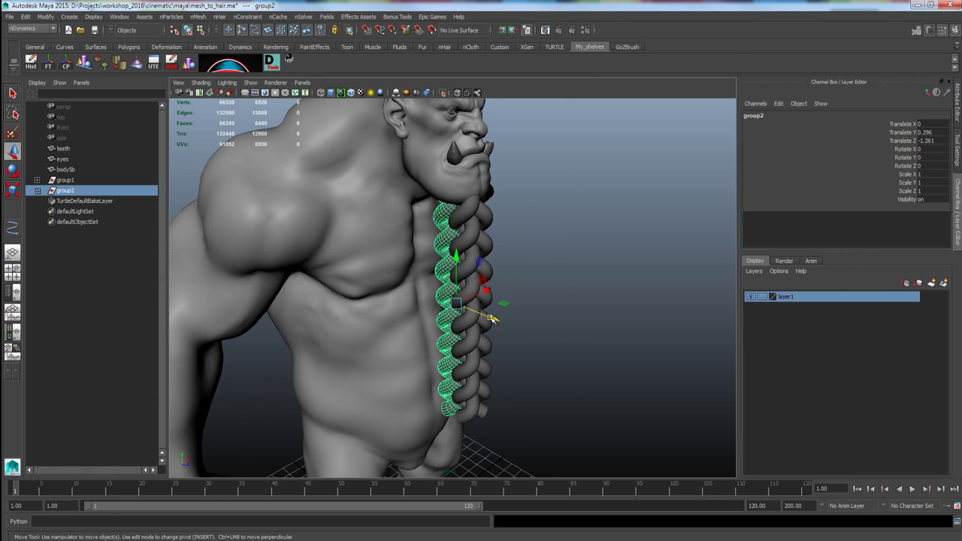
Mirror the duplicated braid by setting its Scale Z to -1, and enable two-sided lighting in the viewport
double_click(926, 192)
type("-1")
key("Return")
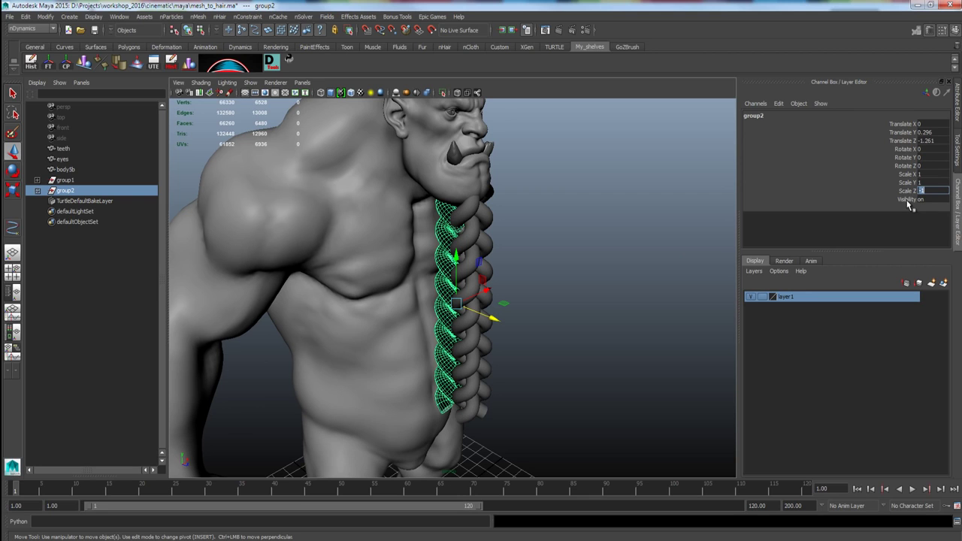
left_click(227, 83)
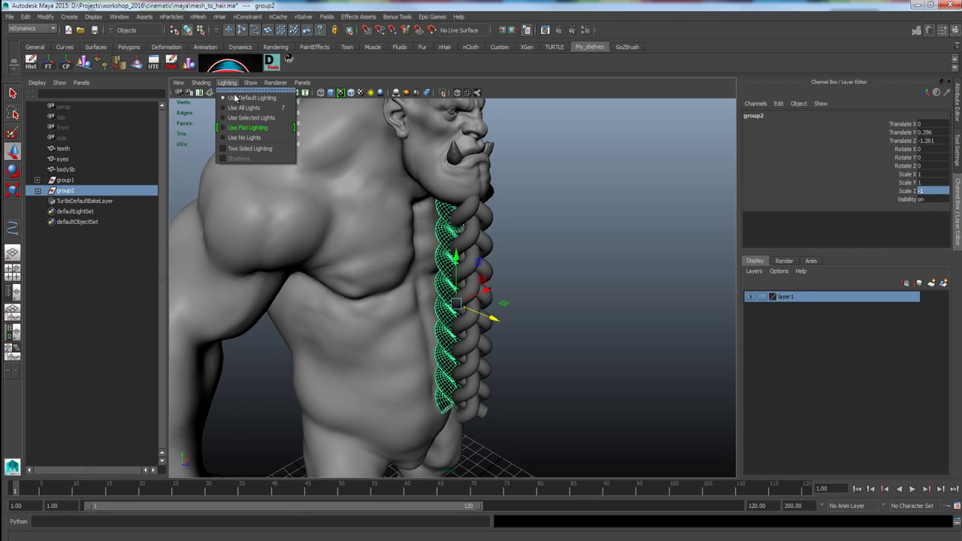
left_click(245, 149)
left_click_drag(496, 278, 512, 275, "alt")
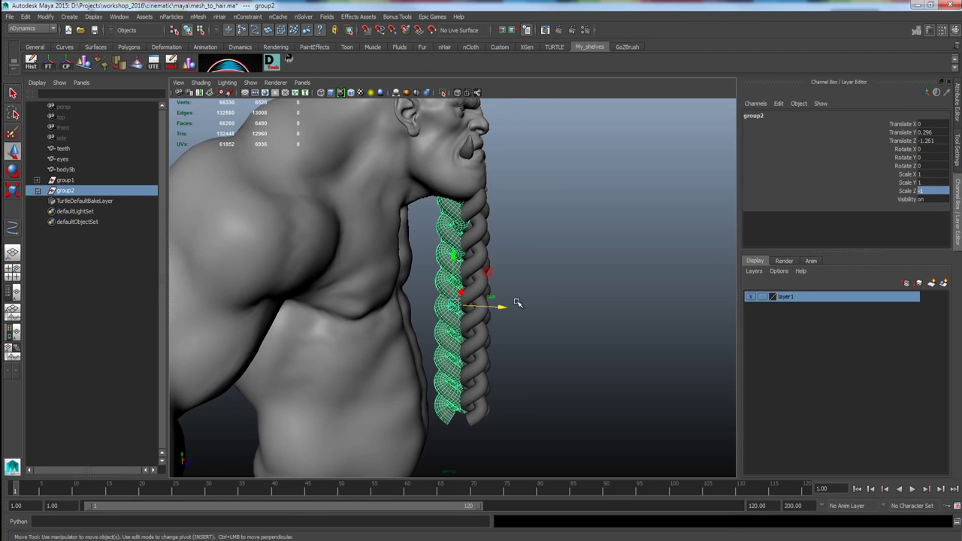
Move the mirrored braid down and forward to interlock with the front braid, at about Translate Y -0.321 and Translate Z -0.859
left_click_drag(502, 307, 508, 307)
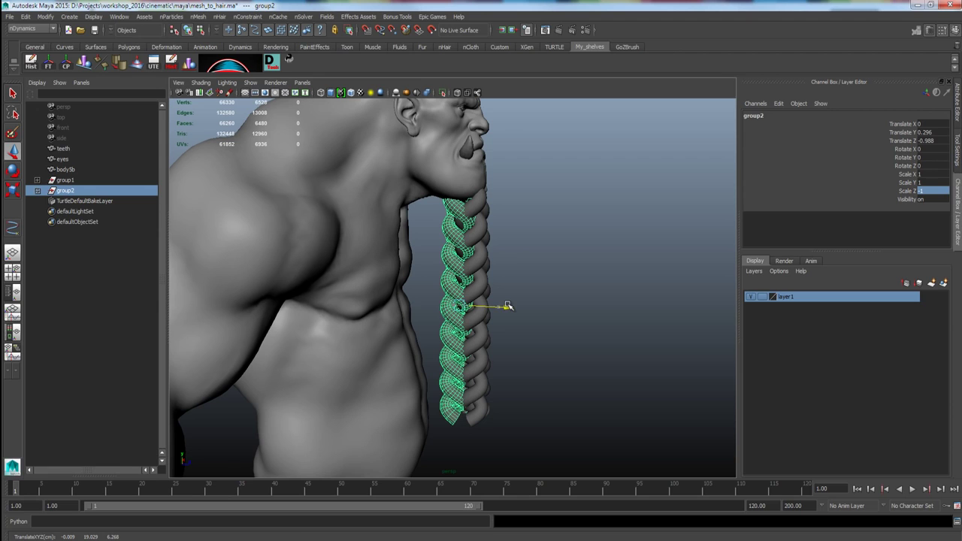
left_click_drag(457, 251, 463, 267)
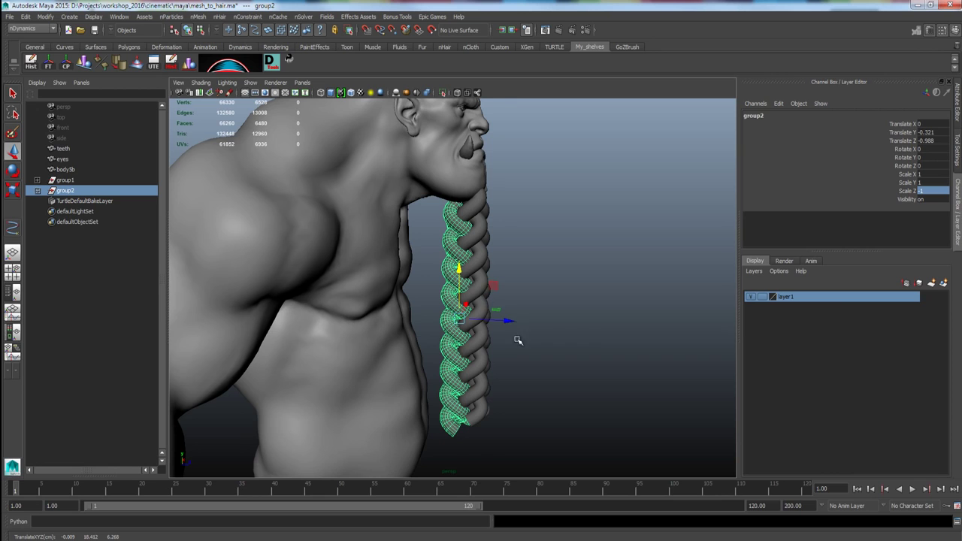
scroll(518, 341, "up", 2)
left_click_drag(509, 328, 516, 328)
left_click(528, 322)
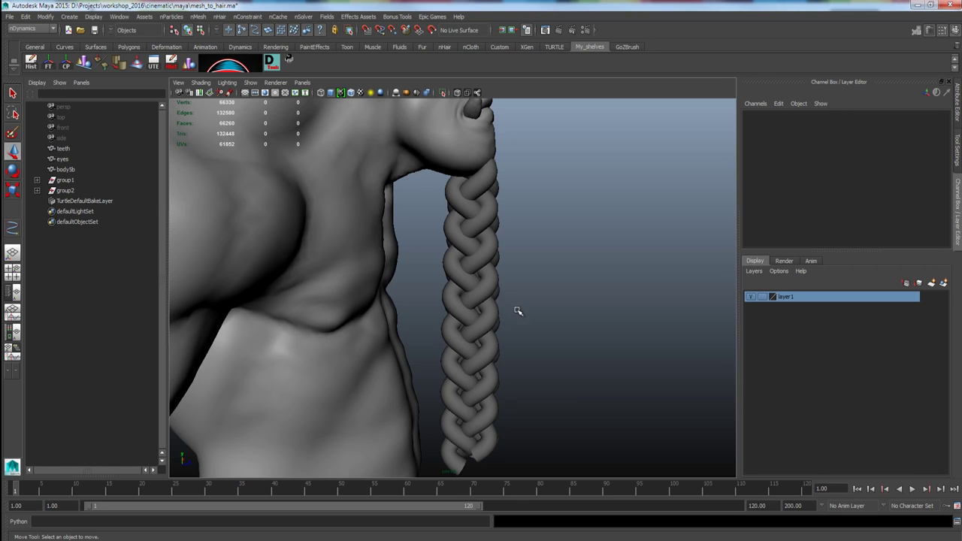
left_click_drag(489, 282, 565, 273, "alt")
left_click_drag(509, 257, 433, 270, "alt")
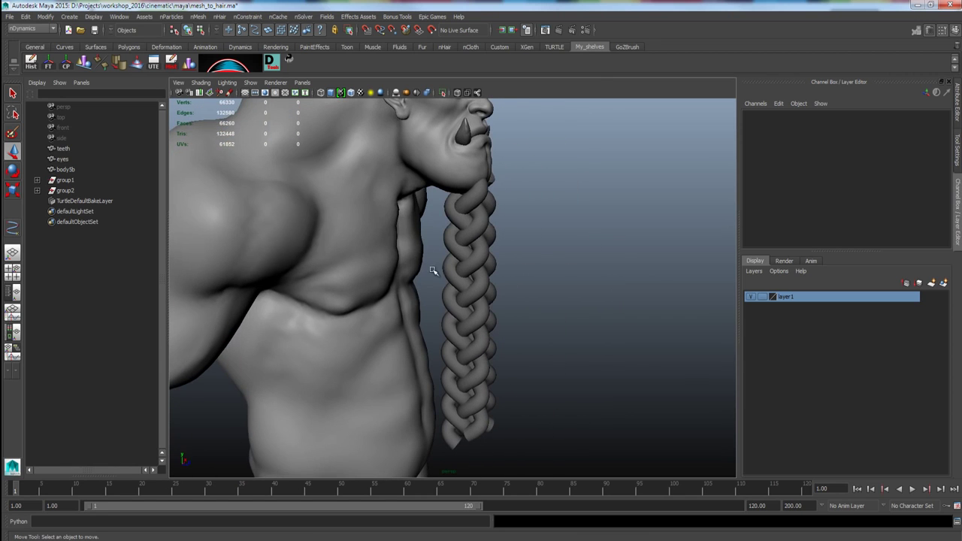
Widen the rear braid to about Scale X 1.146 and raise it to about Translate Y -0.193
left_click(63, 191)
key("r")
left_click_drag(546, 286, 534, 332, "alt")
key("w")
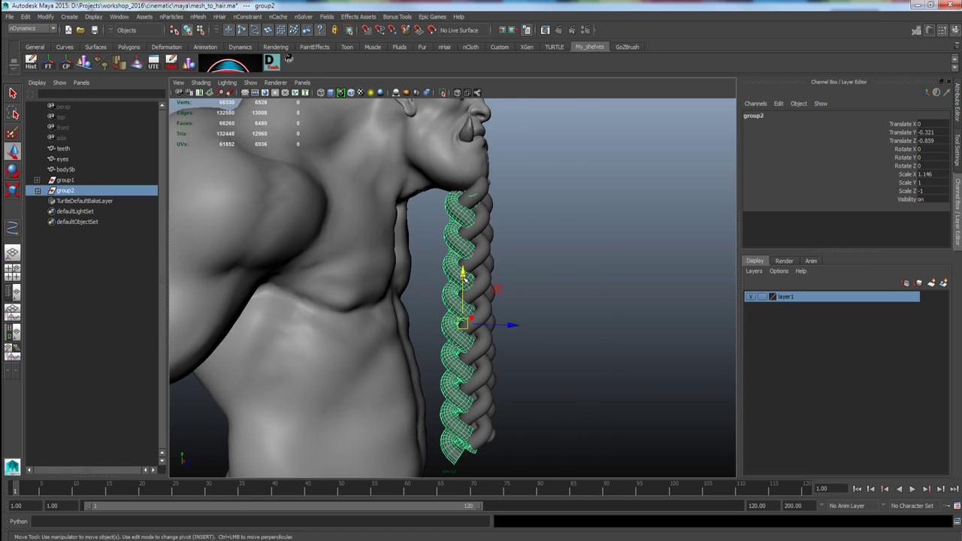
left_click_drag(463, 272, 463, 269)
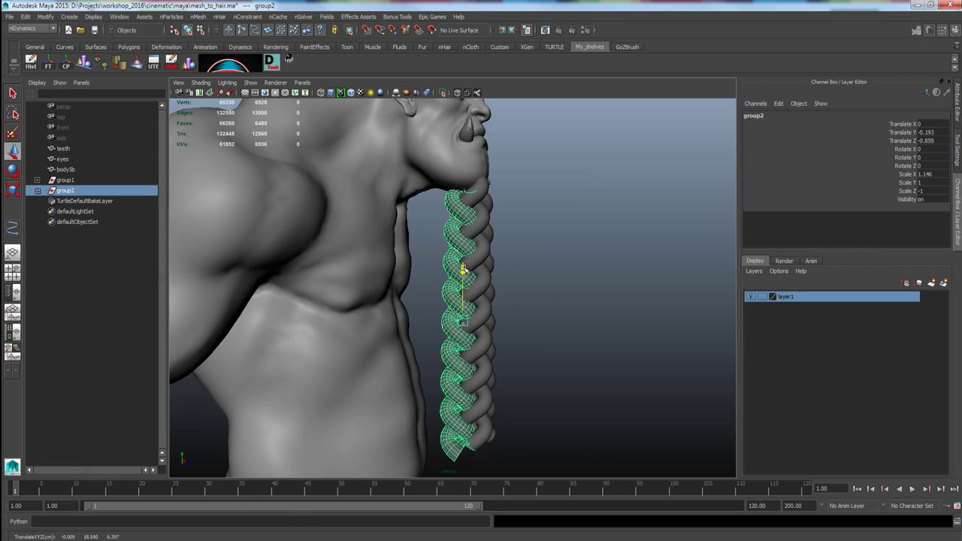
left_click(526, 279)
left_click_drag(529, 285, 541, 323, "alt")
key("ctrl+z")
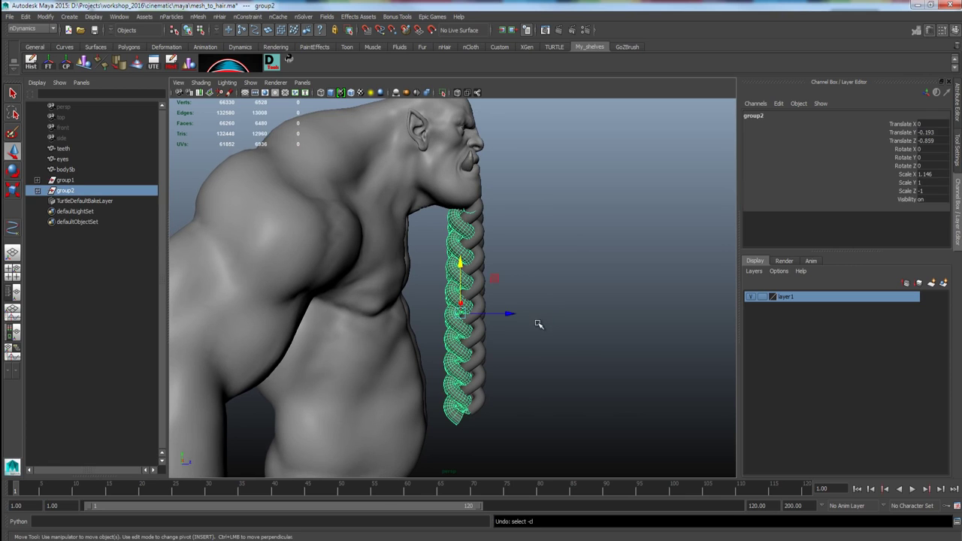
Rotate the rear braid about -3.083 degrees in X to tilt it toward the front braid
key("e")
left_click_drag(502, 281, 496, 286)
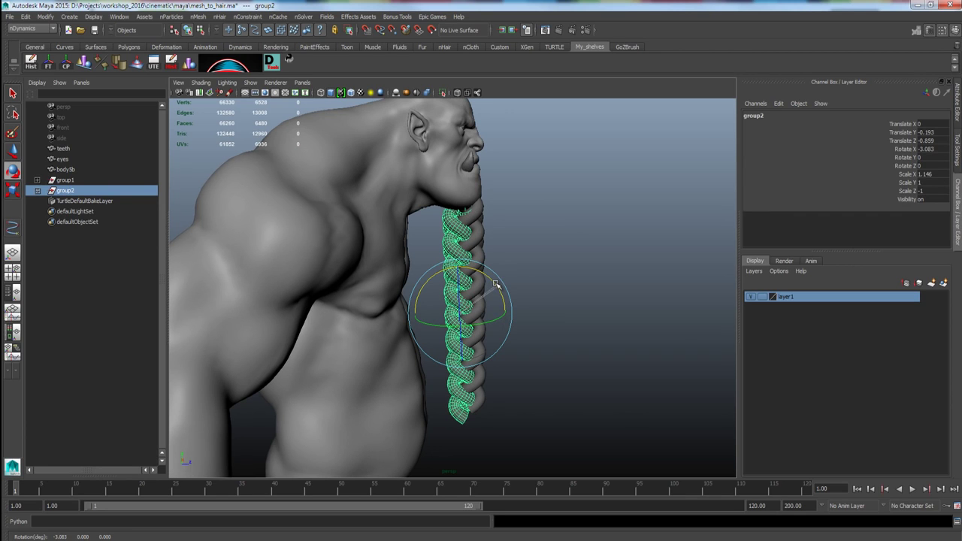
left_click(519, 281)
left_click_drag(519, 281, 452, 311, "alt")
right_click_drag(452, 311, 471, 337, "alt")
left_click_drag(471, 337, 498, 374, "alt")
left_click_drag(481, 410, 481, 197, "alt")
left_click_drag(503, 302, 263, 293, "alt")
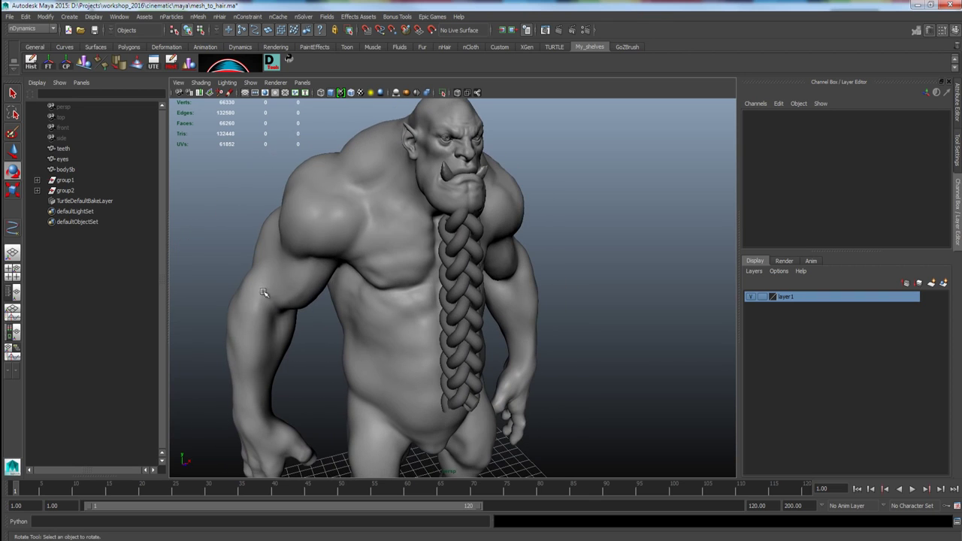
Group the front and rear braid groups together and centre the pivot of the combined group
left_click(66, 182)
left_click(69, 192, "shift")
left_click_drag(288, 333, 314, 294, "alt")
key("w")
left_click_drag(403, 279, 374, 249, "alt")
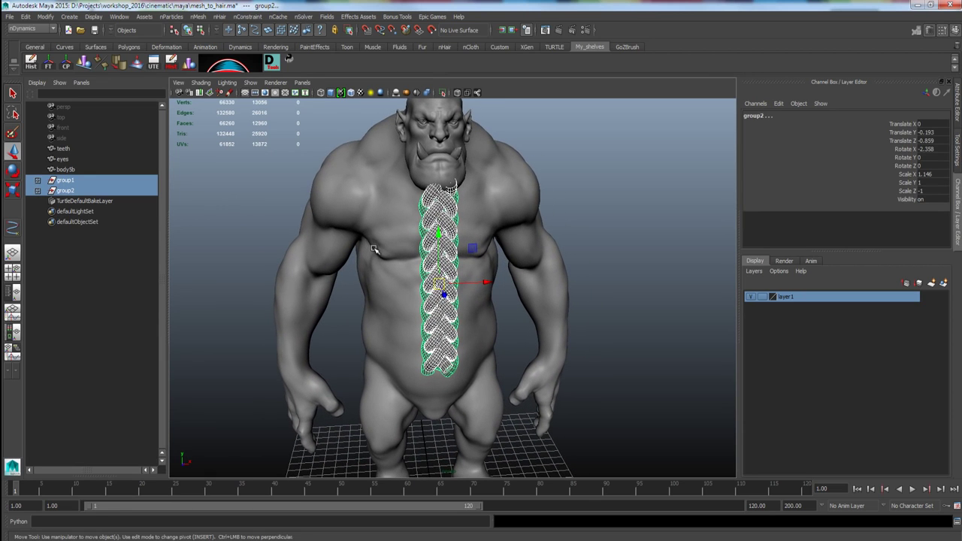
left_click(255, 221)
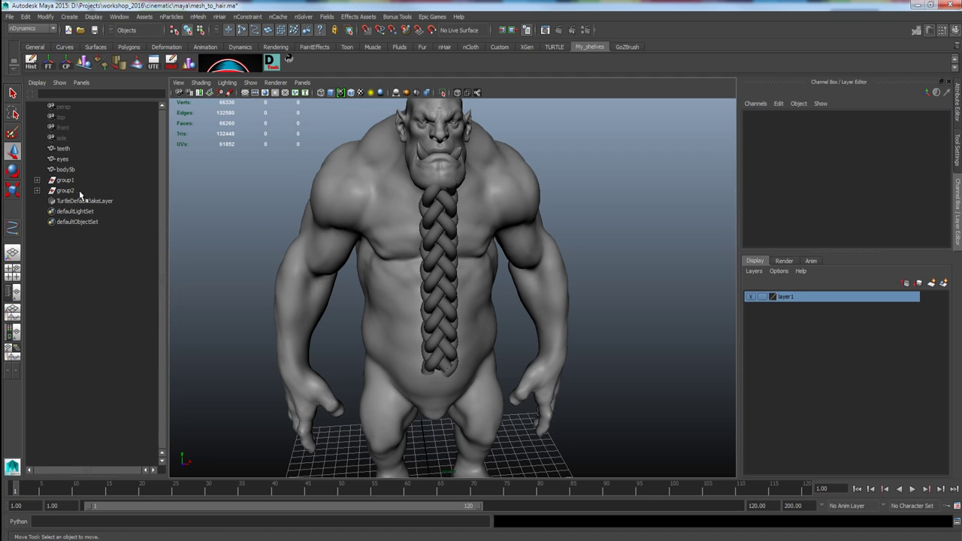
left_click_drag(279, 207, 236, 203, "alt")
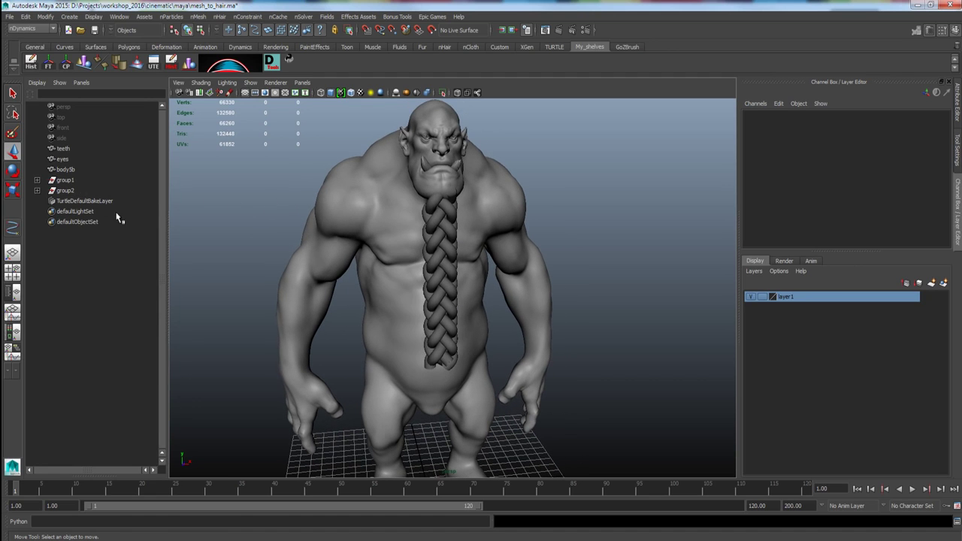
left_click(66, 180)
left_click(67, 192, "shift")
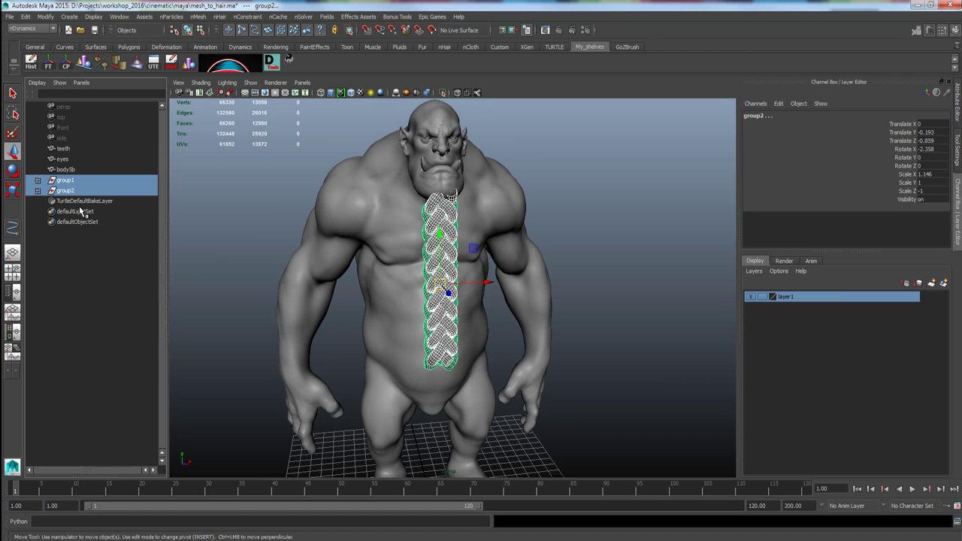
mouse_move(296, 228)
left_mouse_down("alt")
mouse_move(278, 229)
mouse_move(287, 239)
left_mouse_up("alt")
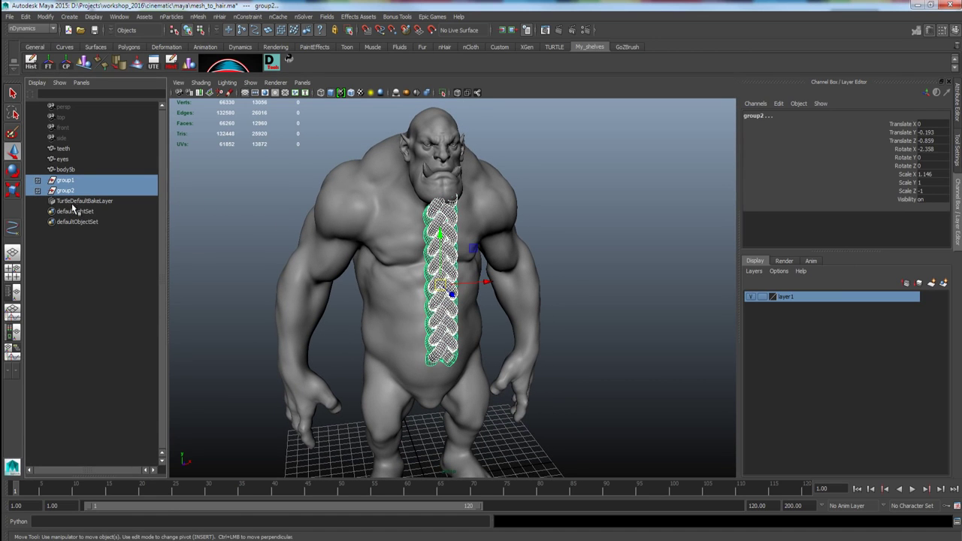
key("ctrl+g")
left_click(83, 237)
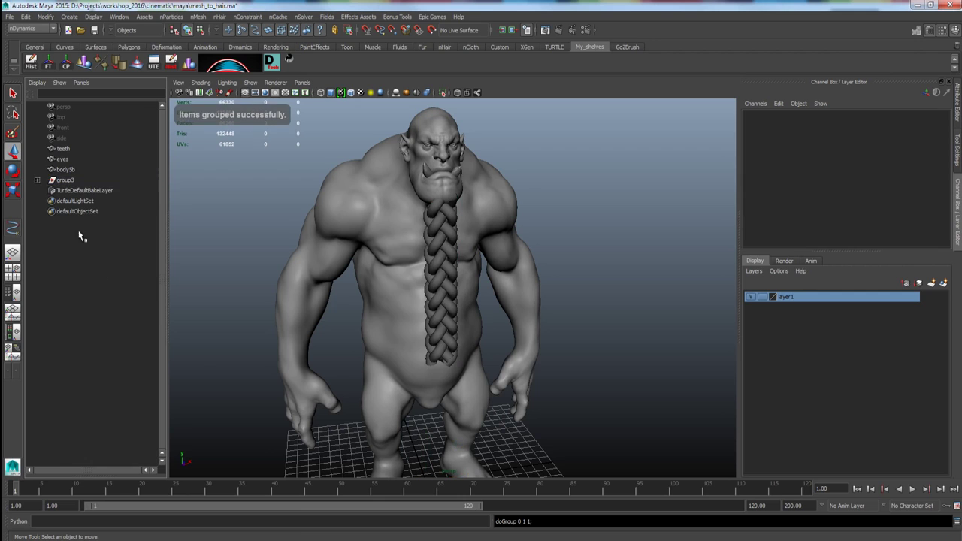
left_click(66, 181)
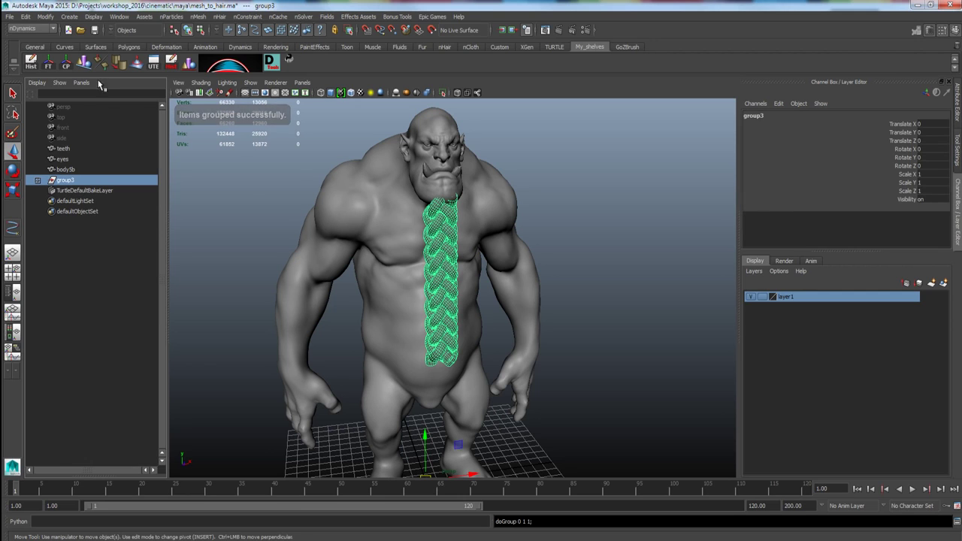
left_click(65, 61)
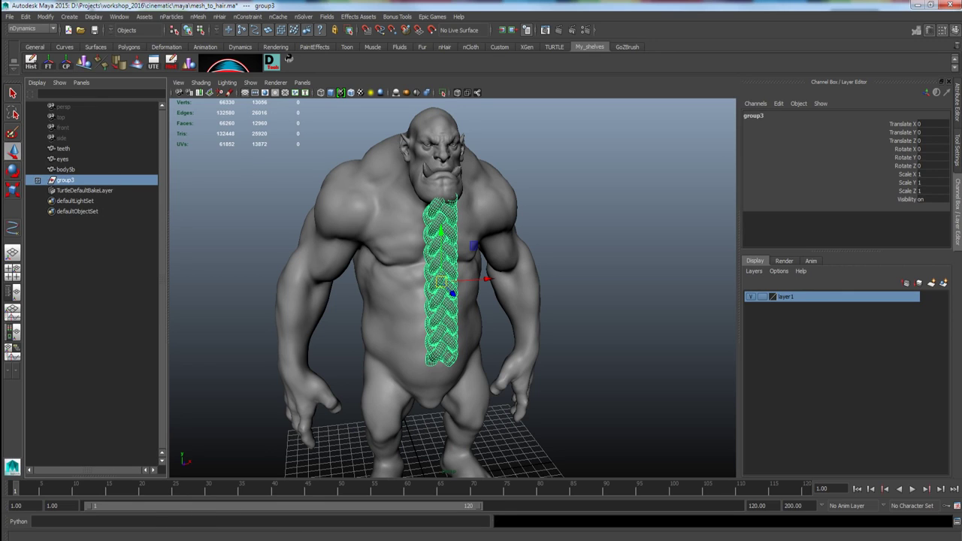
Switch to the orc scene in Maya 2016 and paste the copied braid group into it
mouse_move(180, 537)
left_click(236, 498)
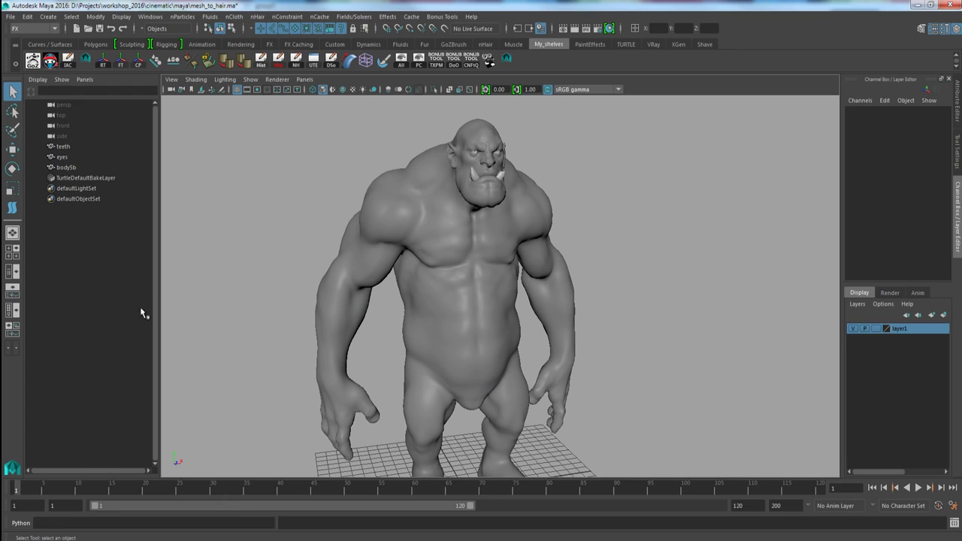
key("ctrl+v")
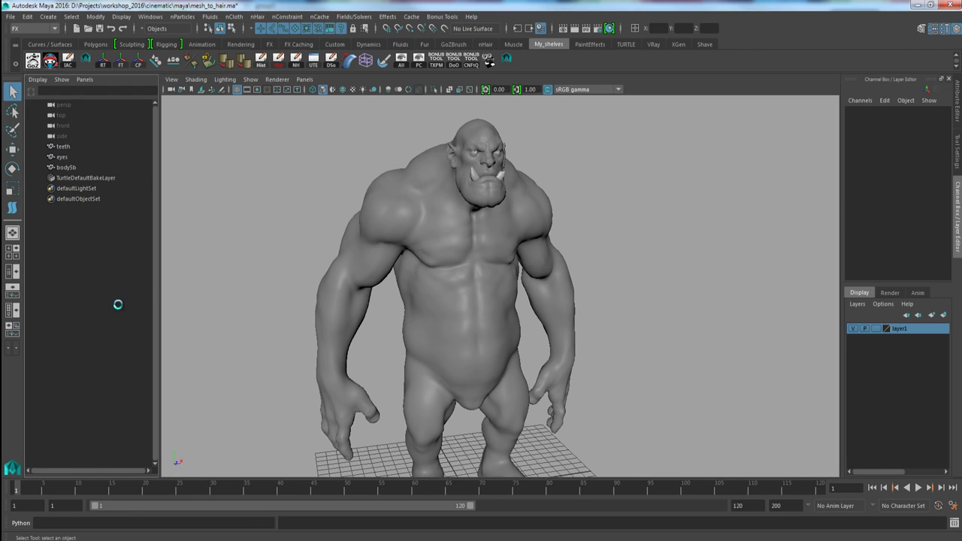
left_click(343, 153)
left_click_drag(324, 228, 334, 259, "alt")
left_click_drag(330, 185, 419, 270, "alt")
right_click_drag(419, 270, 459, 338, "alt")
Expand the pasted group and examine its front and rear braid subgroups
left_click(37, 178)
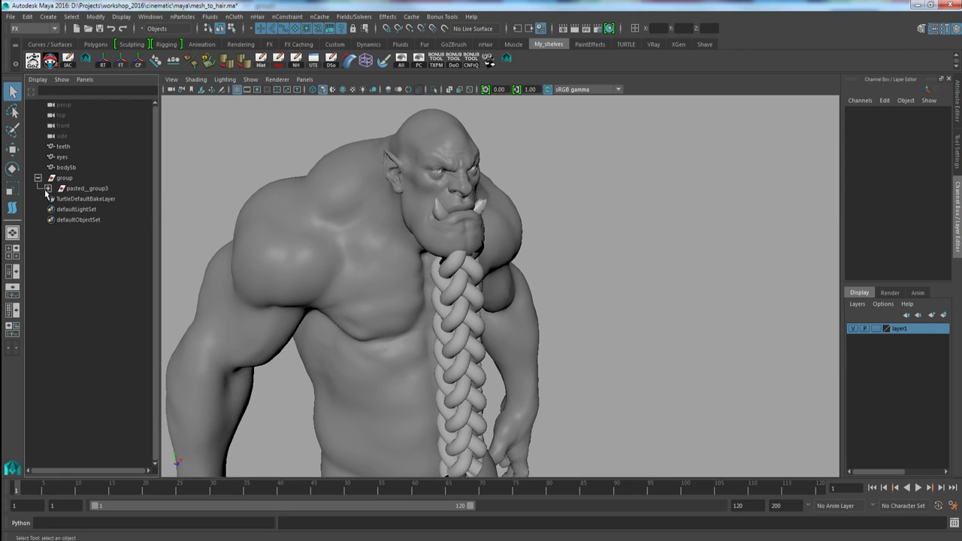
left_click(48, 189)
left_click(58, 199)
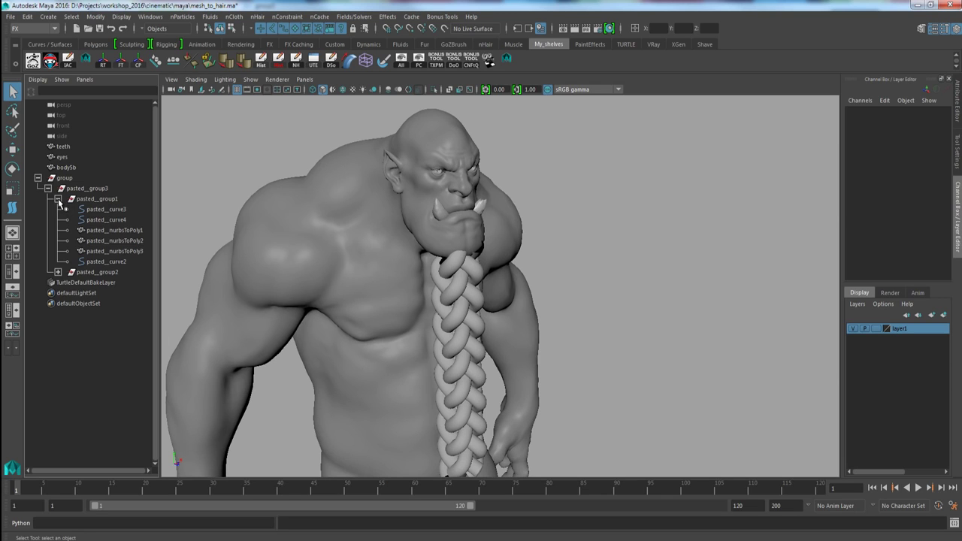
left_click(59, 200)
left_click(82, 199)
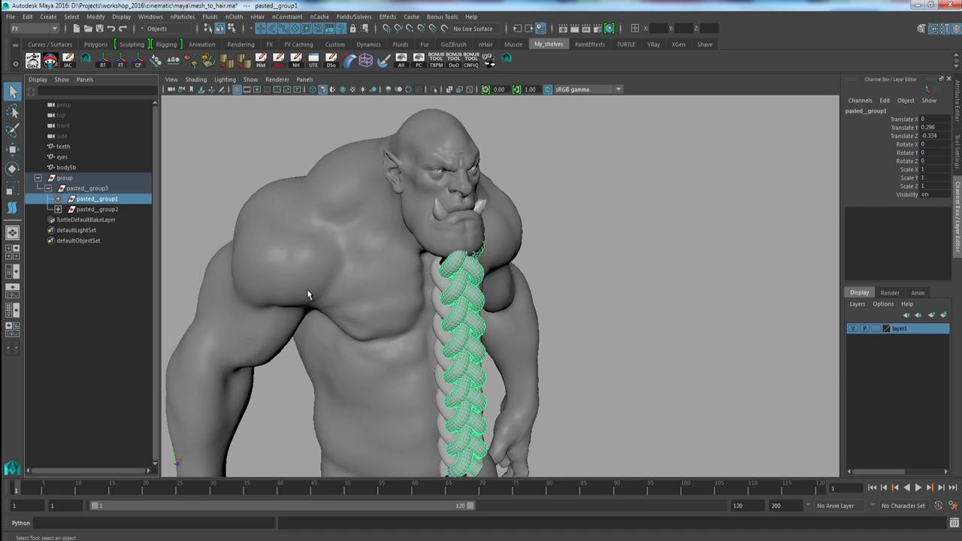
left_click(96, 210)
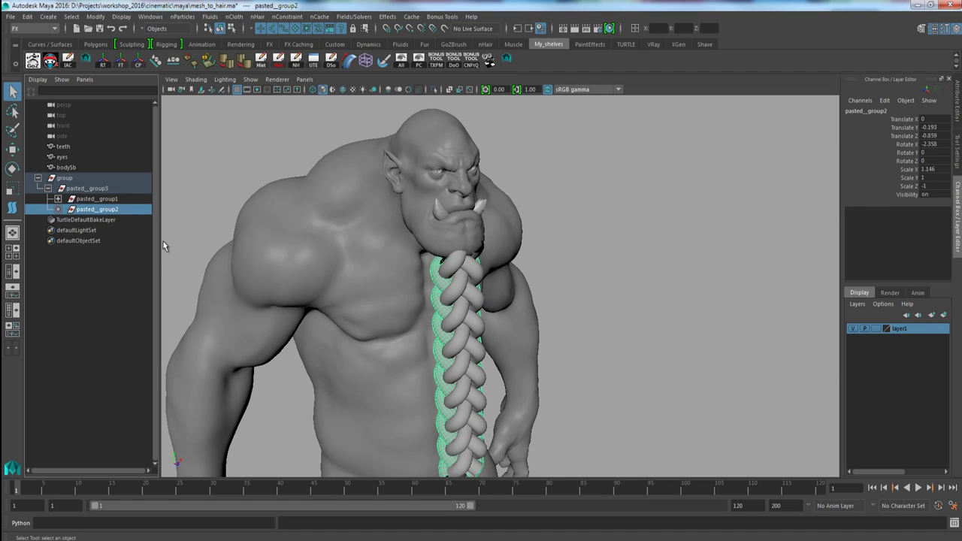
Create a lattice deformer with 2 x 5 x 2 divisions around the whole pasted braid group pasted__group3
left_click(87, 188)
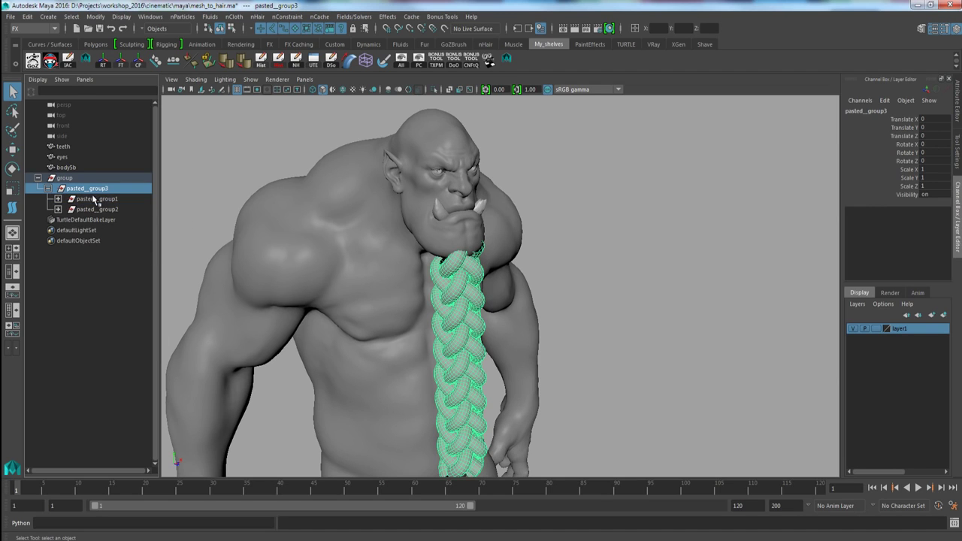
left_click_drag(248, 226, 299, 203, "alt")
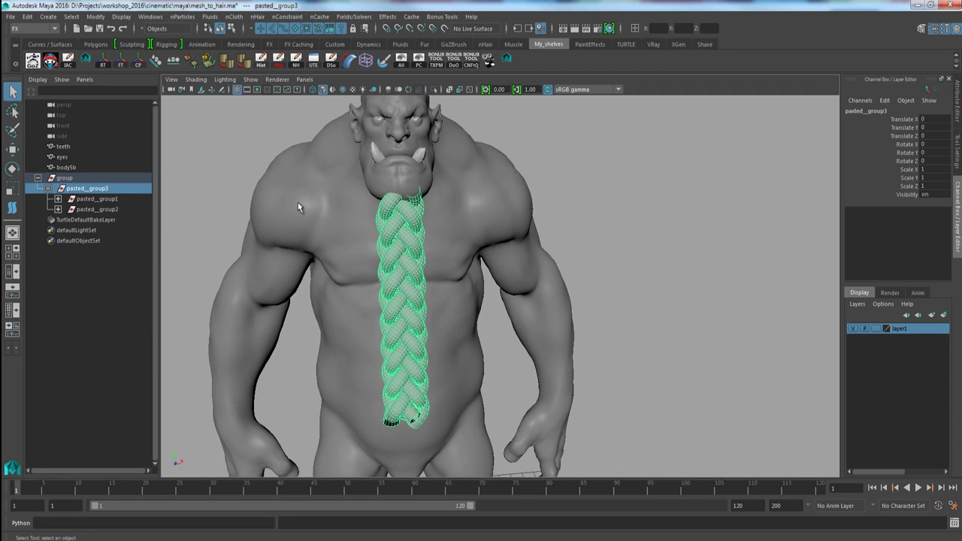
left_click(19, 30)
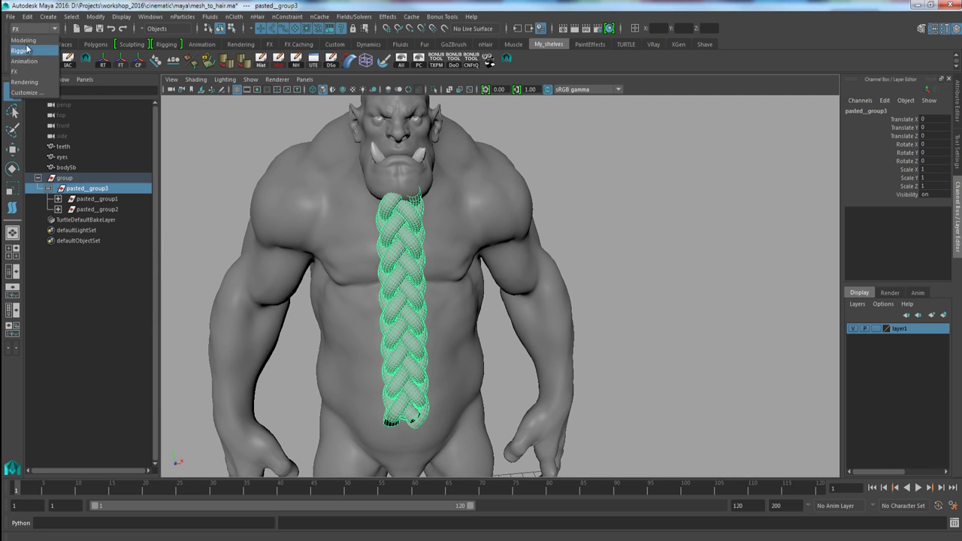
left_click(23, 41)
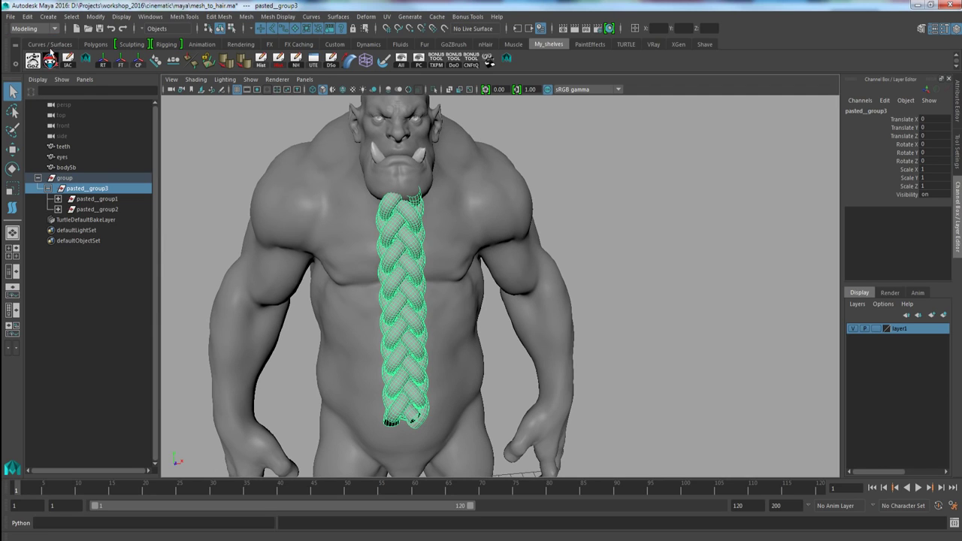
left_click(366, 16)
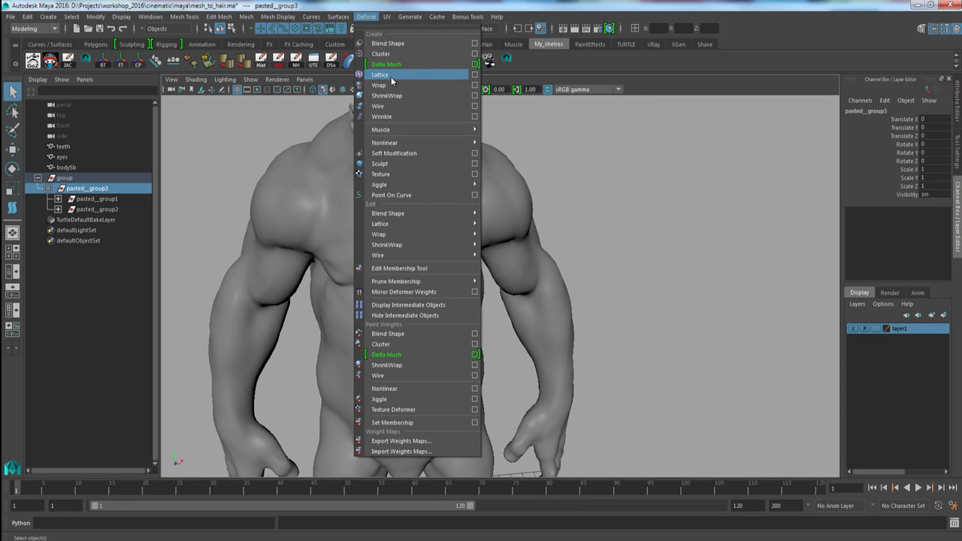
left_click(474, 74)
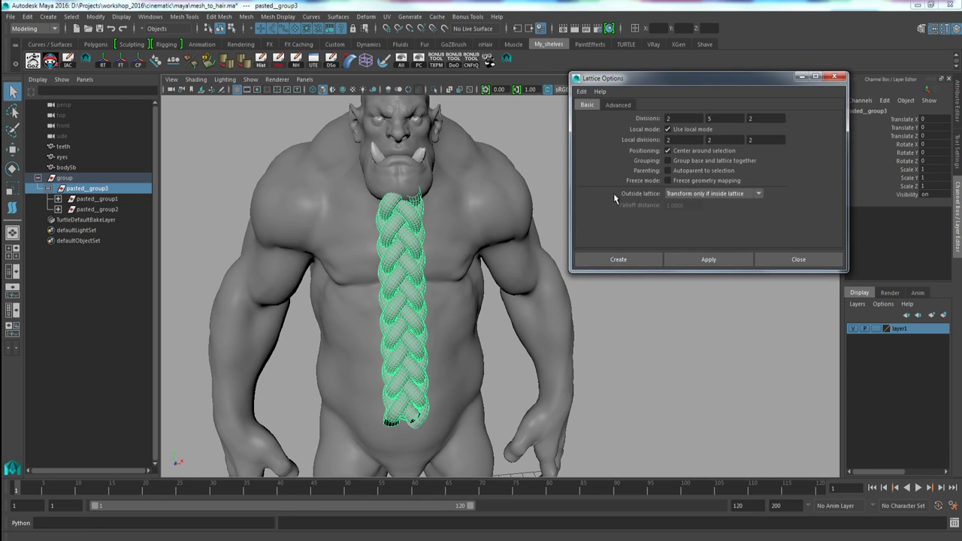
left_click(616, 259)
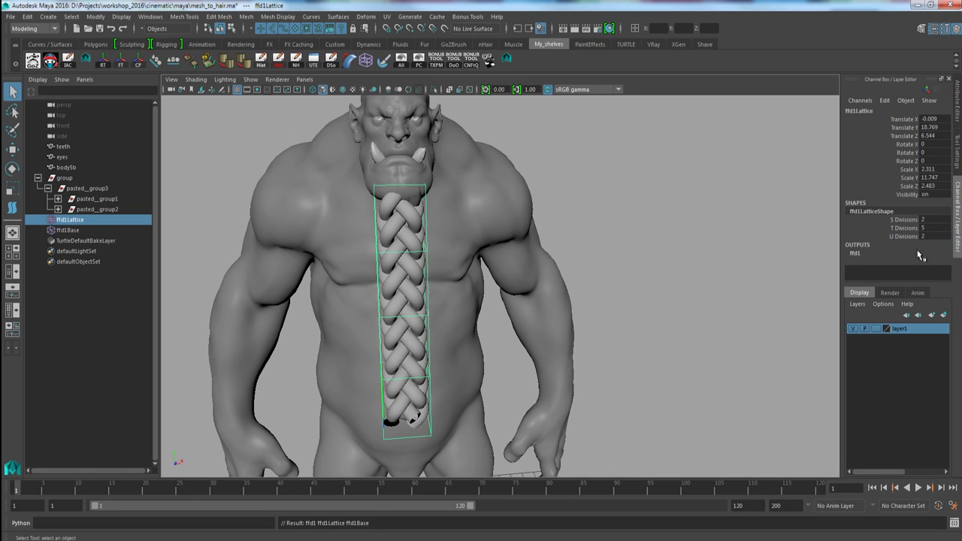
Switch the braid's lattice to lattice point editing
left_click_drag(560, 301, 464, 215, "alt")
right_click_drag(460, 211, 415, 213)
left_click_drag(427, 241, 576, 213, "alt")
key("ctrl+z")
right_click_drag(579, 213, 579, 184)
mouse_move(506, 280)
left_mouse_down("alt")
mouse_move(481, 259)
mouse_move(466, 298)
left_mouse_up("alt")
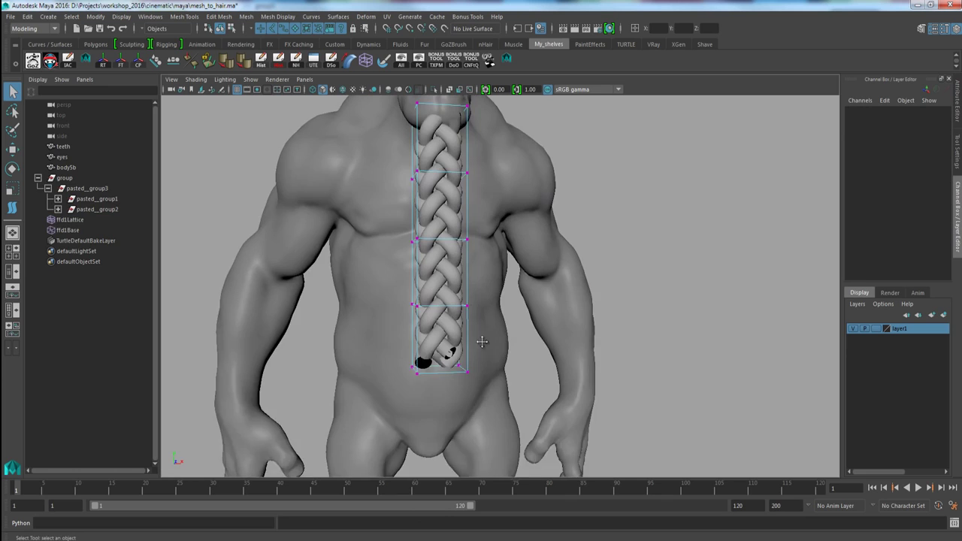
Scale the top row of lattice points wider with soft selection to broaden the braid under the chin
middle_click_drag(483, 341, 488, 441, "alt")
mouse_move(379, 193)
left_mouse_down()
mouse_move(492, 258)
mouse_move(479, 260)
mouse_move(489, 239)
mouse_move(471, 234)
mouse_move(488, 229)
mouse_move(683, 210)
mouse_move(659, 224)
left_mouse_up()
key("r")
left_click_drag(515, 261, 508, 224, "alt")
key("ctrl+z")
key("ctrl+z")
key("ctrl+z")
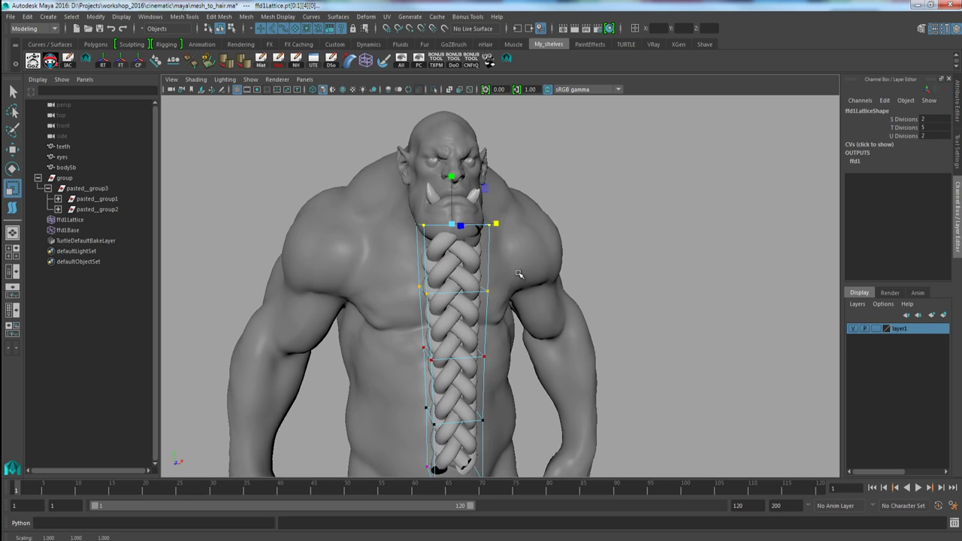
left_click_drag(483, 260, 544, 256)
left_click_drag(503, 231, 514, 235)
left_click_drag(490, 284, 484, 287, "alt")
Scale the lower lattice points narrower to taper the braid toward its tip
left_click_drag(409, 335, 605, 361)
middle_click_drag(572, 300, 578, 329, "alt")
left_click_drag(541, 144, 630, 244)
left_click_drag(629, 201, 636, 205)
left_click_drag(544, 260, 569, 290)
right_click_drag(569, 290, 575, 299, "alt")
middle_click_drag(510, 261, 535, 324, "alt")
Reduce the soft selection falloff and move the second row of lattice points forward, away from the chest
left_click_drag(441, 205, 524, 254)
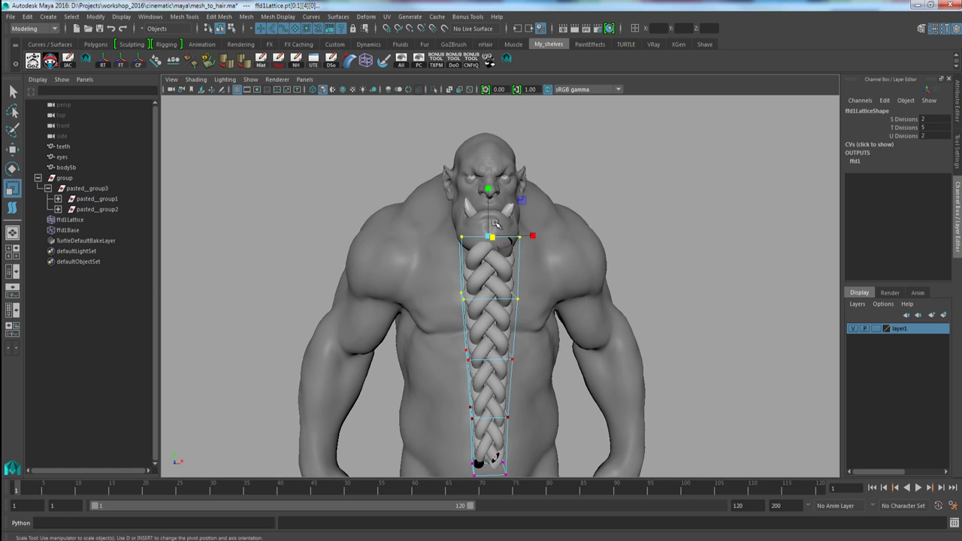
key("w")
left_click_drag(490, 218, 646, 230, "alt")
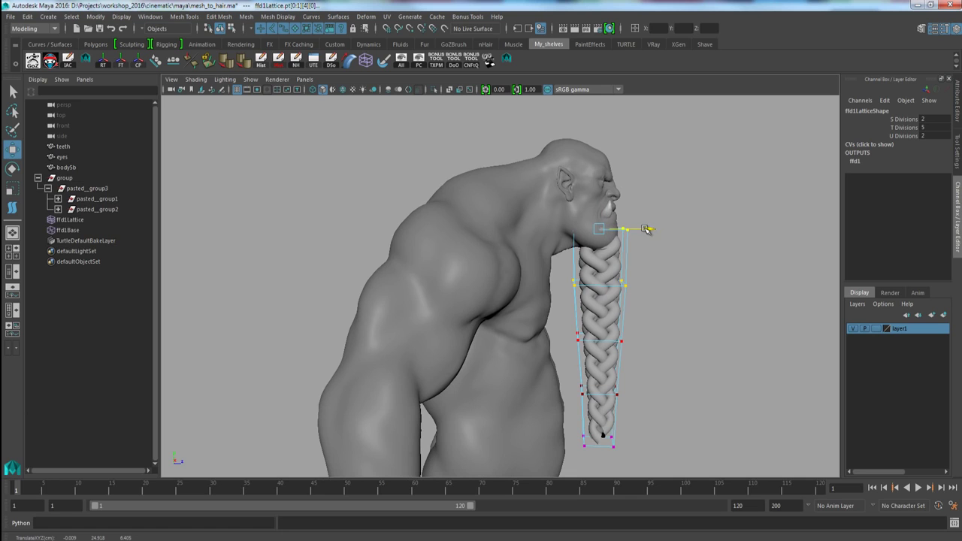
left_click_drag(557, 262, 638, 302)
key("b")
left_click_drag(580, 294, 486, 266)
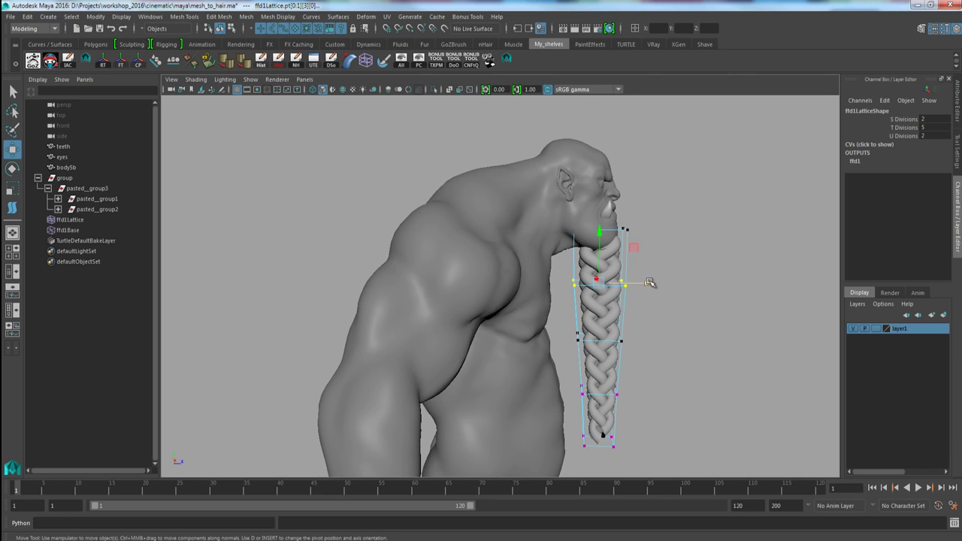
Shift the middle lattice rows slightly back toward the chest and return the lattice to object mode
left_click_drag(569, 321, 648, 340)
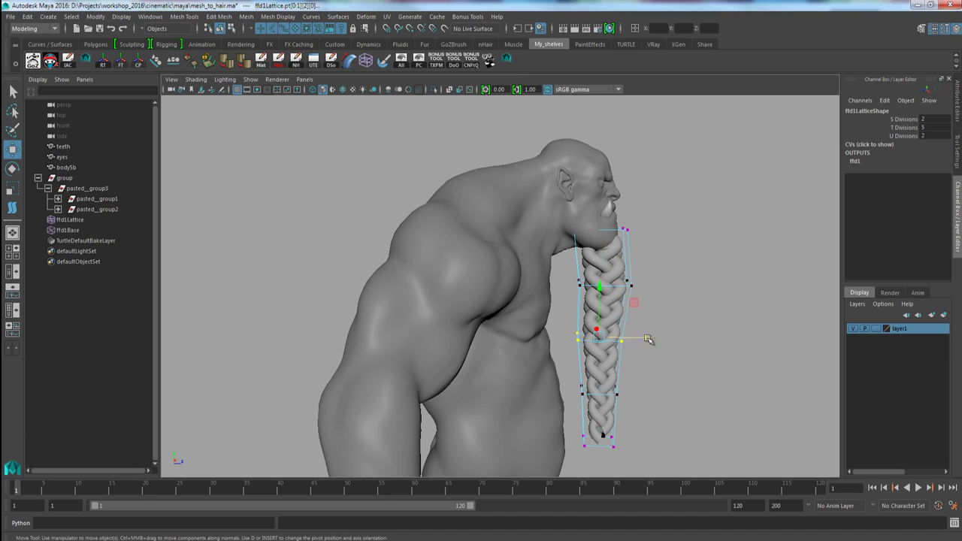
left_click_drag(569, 374, 639, 391)
left_click_drag(562, 214, 548, 254)
left_click_drag(471, 248, 569, 302)
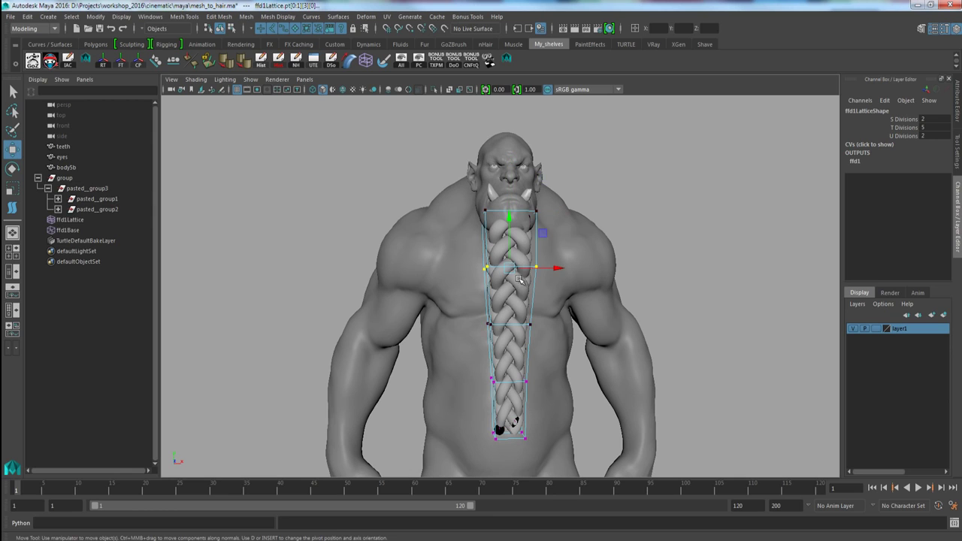
mouse_move(535, 292)
right_mouse_down()
mouse_move(585, 272)
mouse_move(550, 284)
right_mouse_up()
left_click(611, 232)
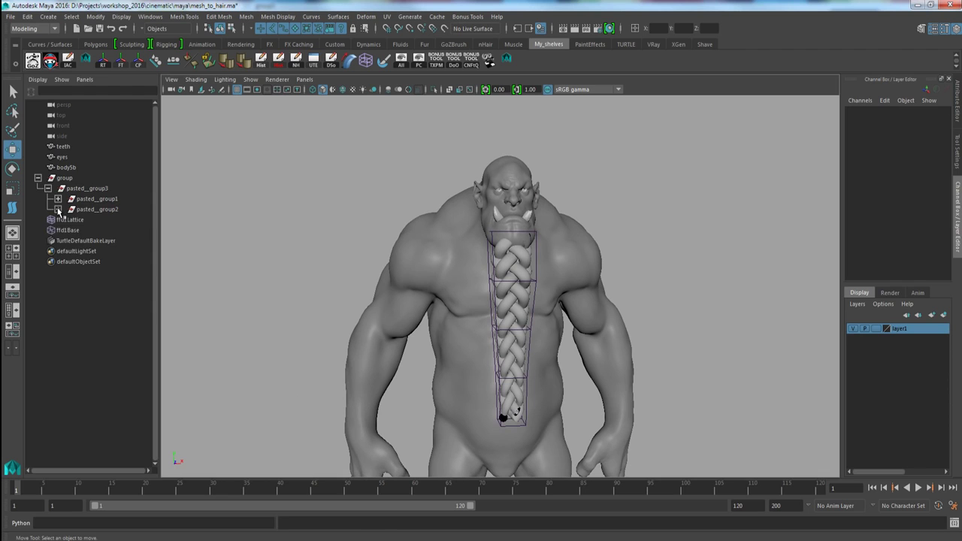
Expand the rear braid group and examine the reshaped braid in X-Ray and normal shading from the side and front
left_click(58, 209)
left_click_drag(454, 272, 588, 266, "alt")
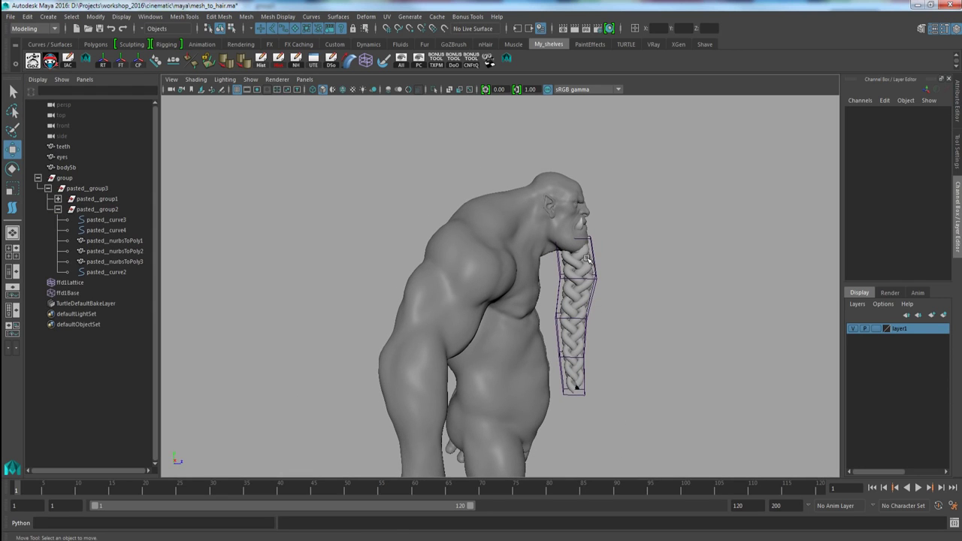
left_click_drag(575, 347, 530, 316, "alt")
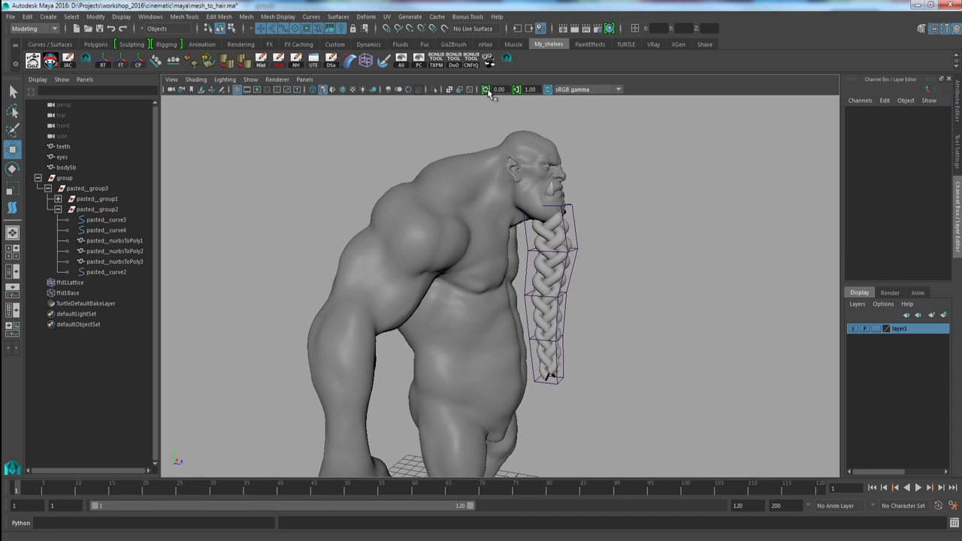
left_click(450, 90)
right_click_drag(555, 280, 611, 263, "alt")
mouse_move(610, 263)
left_mouse_down("alt")
mouse_move(601, 261)
mouse_move(623, 288)
mouse_move(508, 287)
mouse_move(502, 279)
mouse_move(533, 299)
mouse_move(642, 290)
mouse_move(509, 283)
mouse_move(515, 291)
left_mouse_up("alt")
right_click_drag(516, 292, 509, 240, "alt")
left_click_drag(508, 240, 487, 236, "alt")
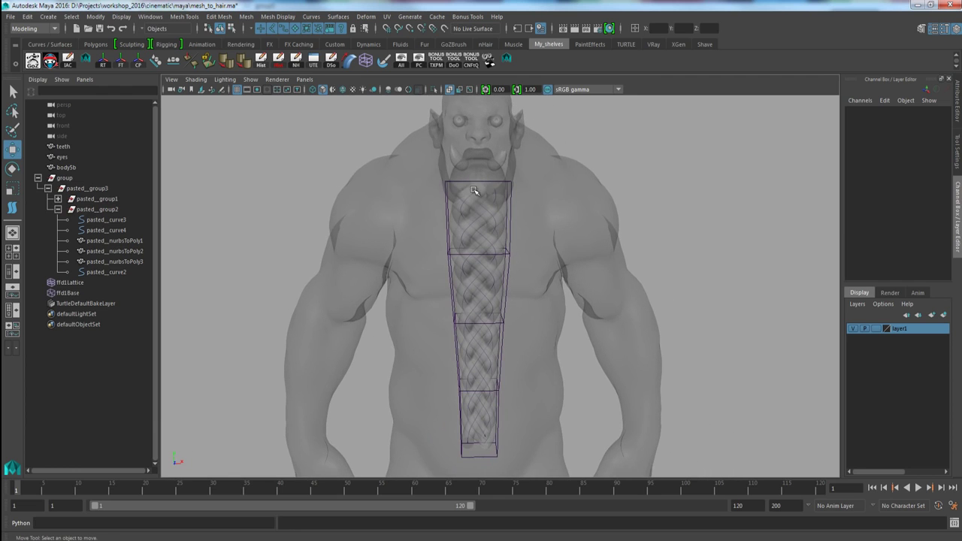
left_click(448, 90)
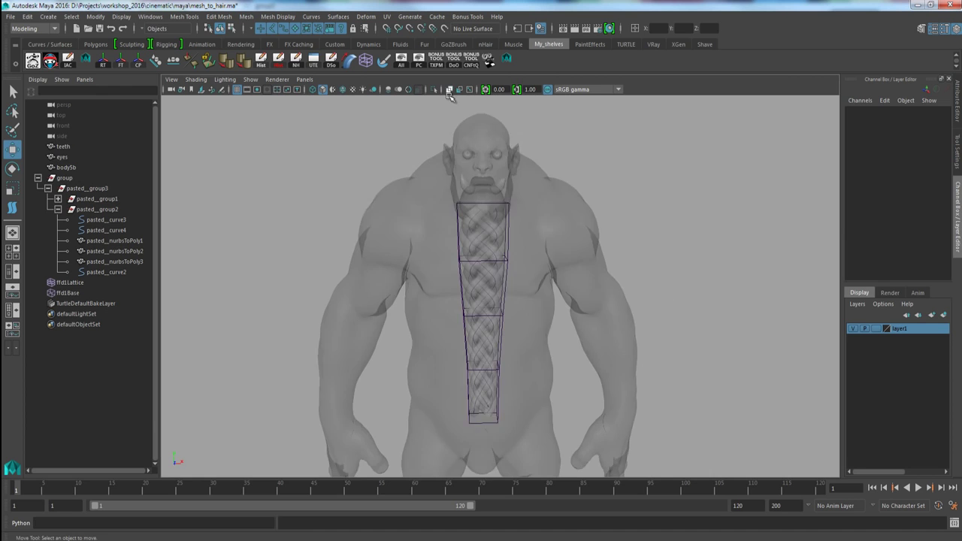
left_click_drag(476, 393, 485, 278, "alt")
middle_click_drag(485, 278, 484, 279, "alt")
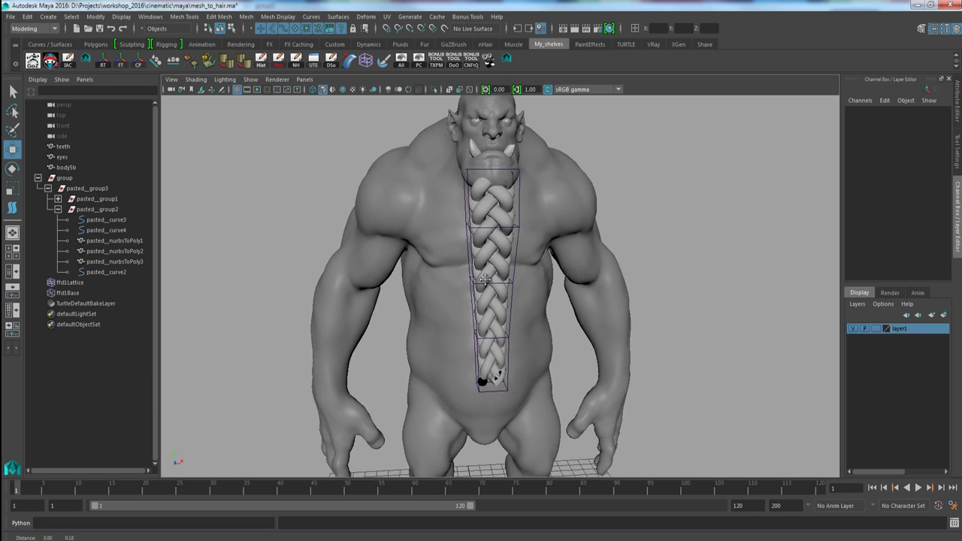
left_click_drag(484, 279, 476, 264, "alt")
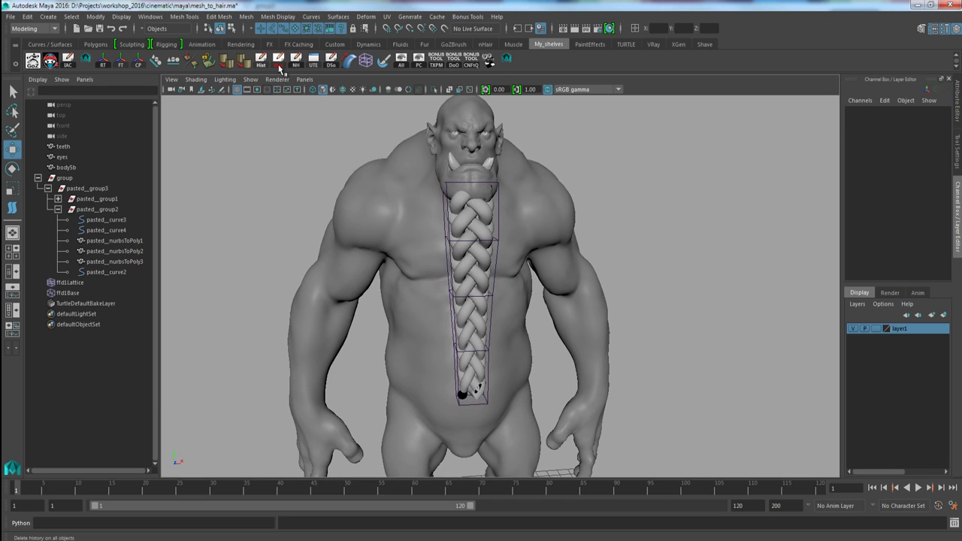
Delete history on all objects to bake the lattice deformation, and group the six braid strand meshes separately from their curves
left_click(279, 66)
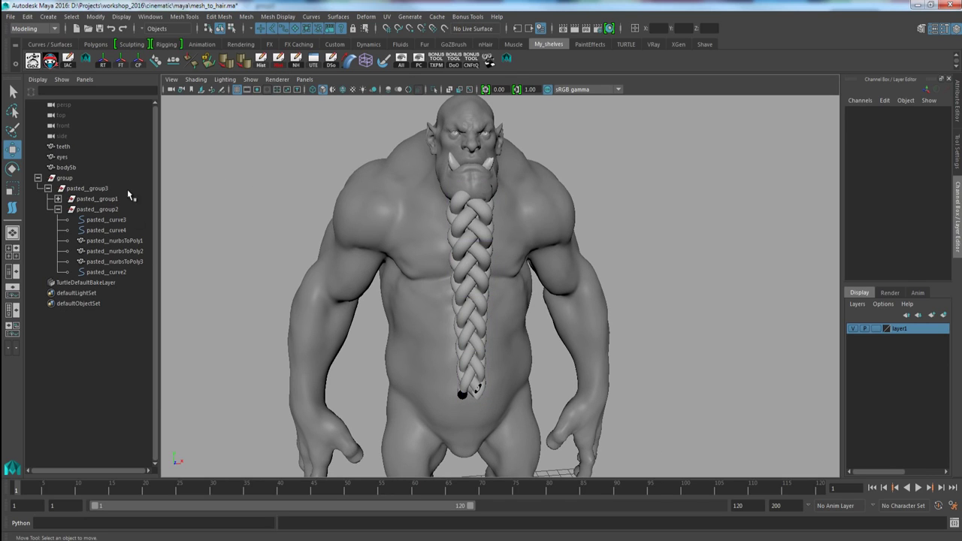
left_click_drag(364, 224, 500, 257, "alt")
left_click(109, 240)
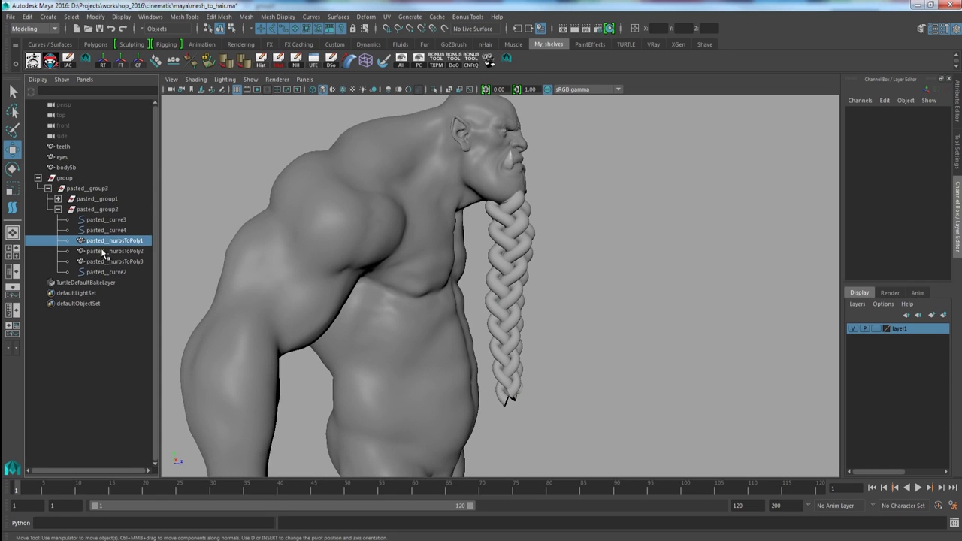
left_click(58, 198)
left_click_drag(105, 229, 103, 252)
left_click_drag(98, 306, 103, 326, "ctrl")
key("ctrl+g")
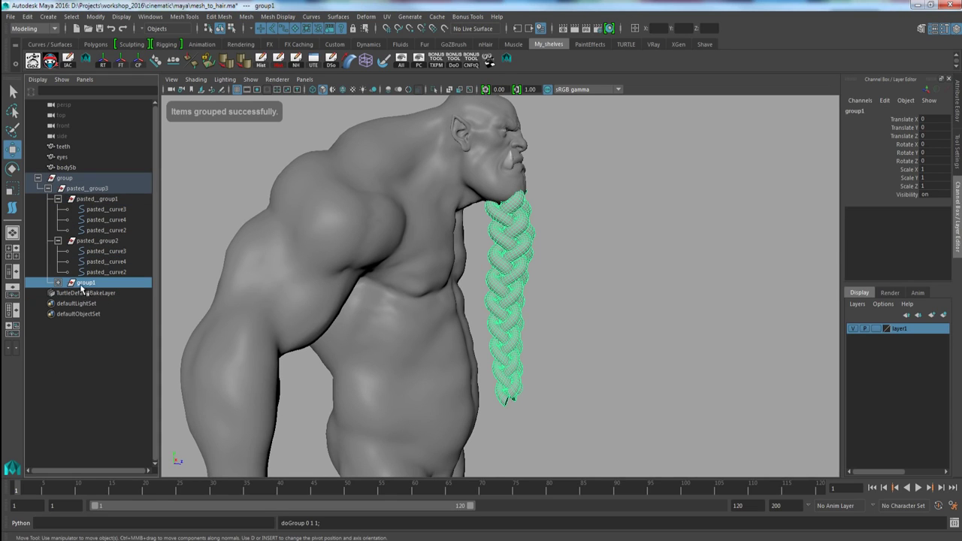
Group the six braid curves, unparent the new group to the top level, and delete the emptied original group
left_click(96, 221)
left_click(96, 230, "shift")
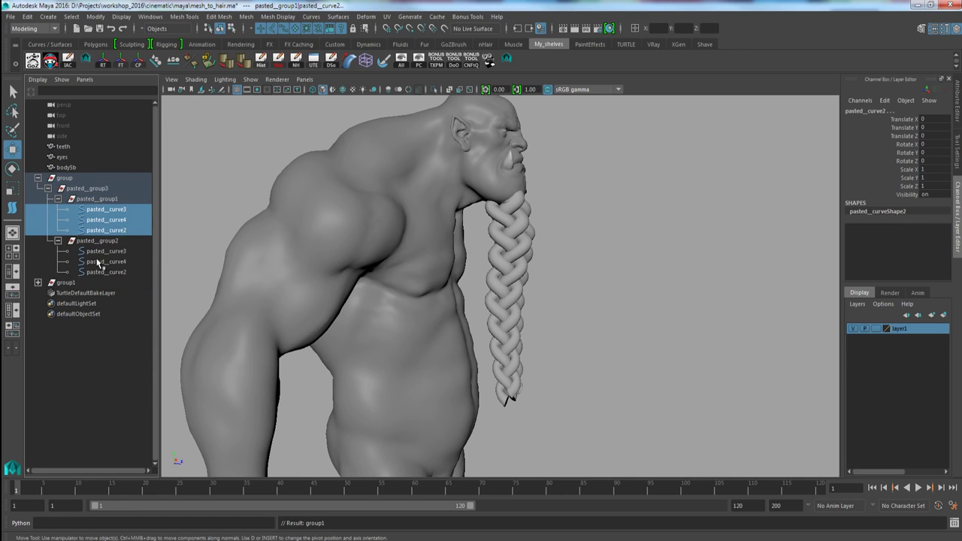
left_click(97, 252, "ctrl")
left_click(99, 272, "shift")
key("ctrl+g")
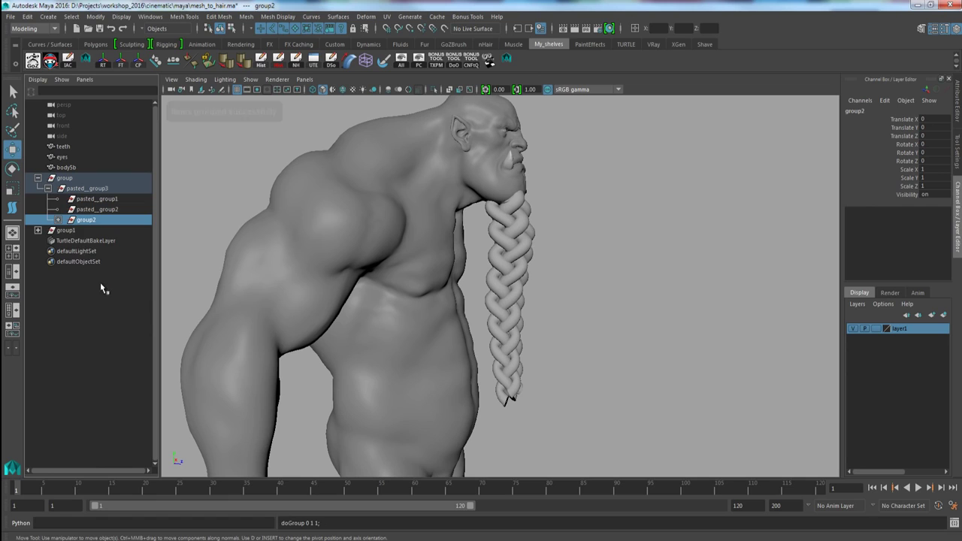
key("shift+p")
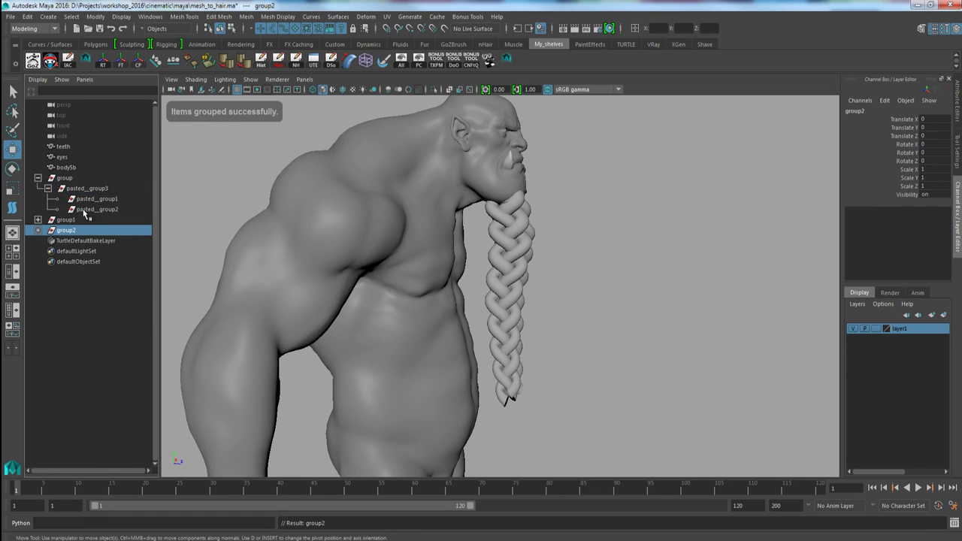
left_click(65, 183)
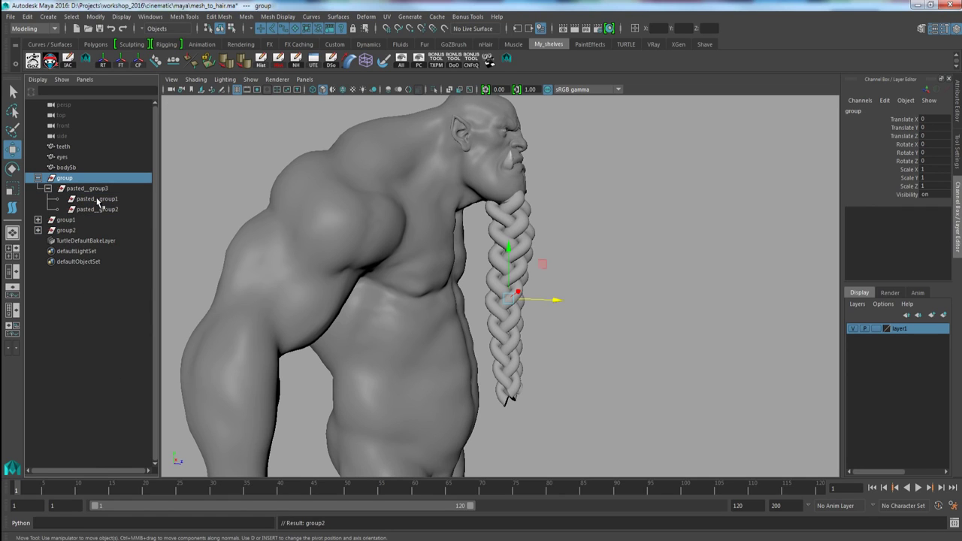
key("Delete")
Rename the group of braid curves as curvas and the group of braid meshes as meshes
left_click(65, 188)
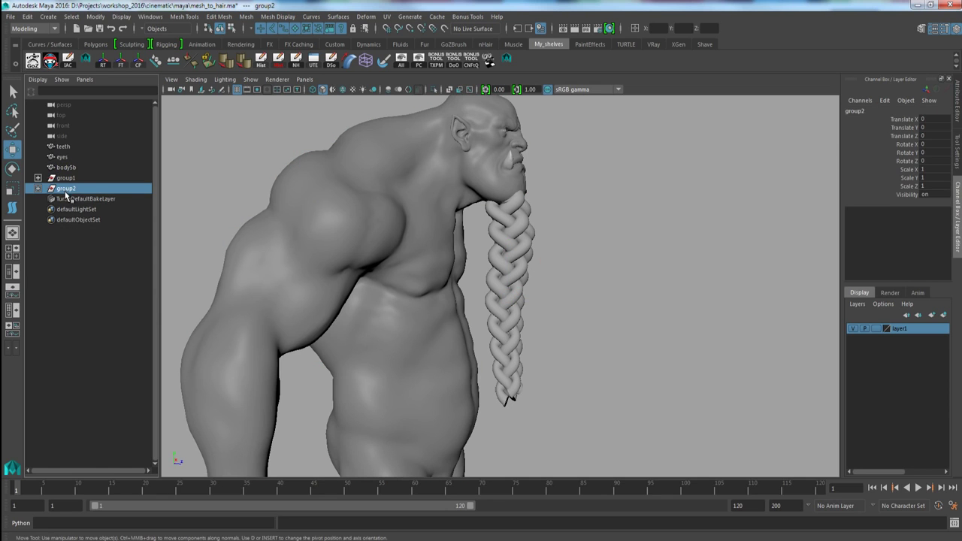
double_click(63, 189)
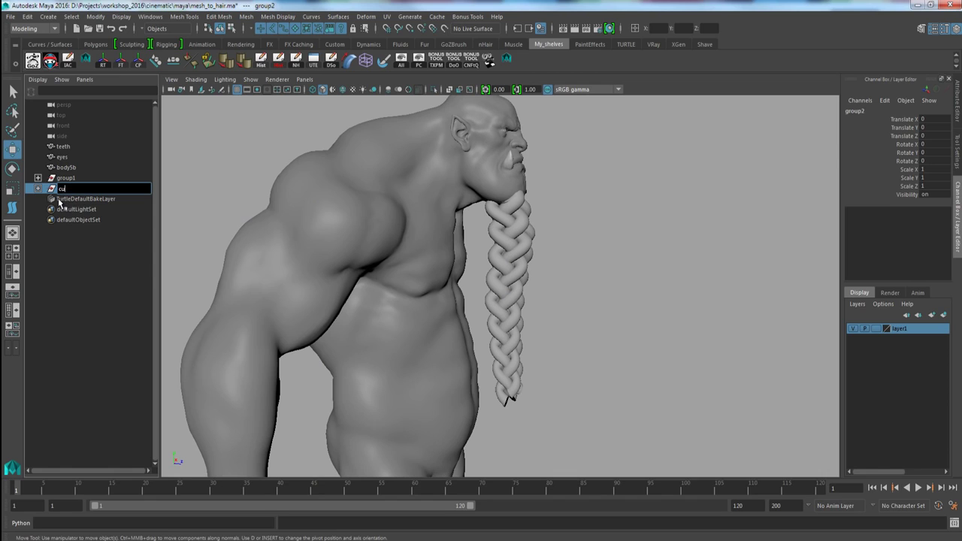
type("curvas")
key("Return")
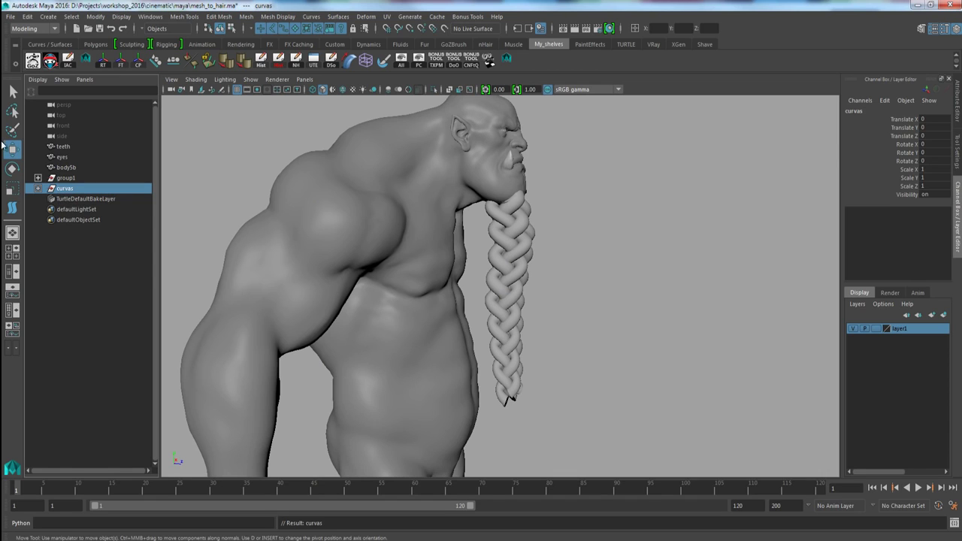
double_click(65, 179)
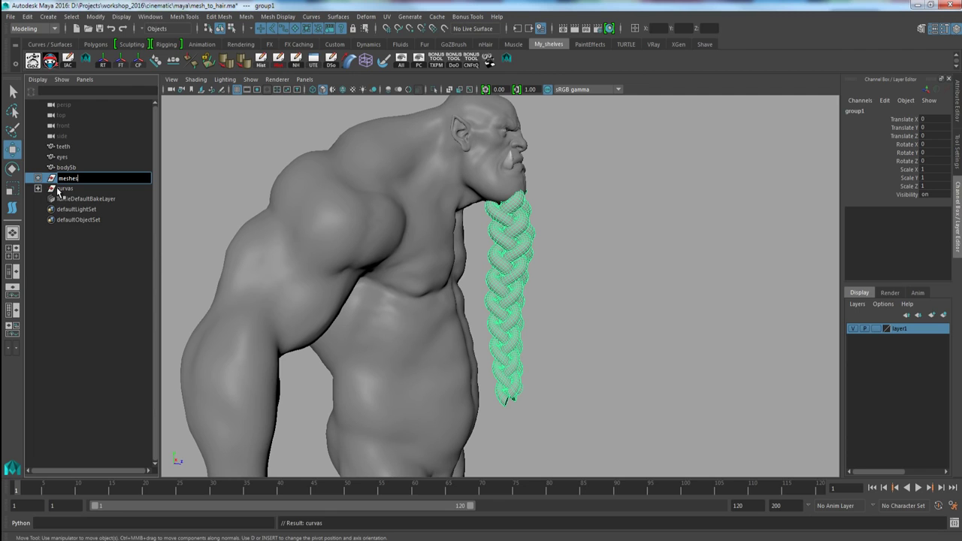
key("Return")
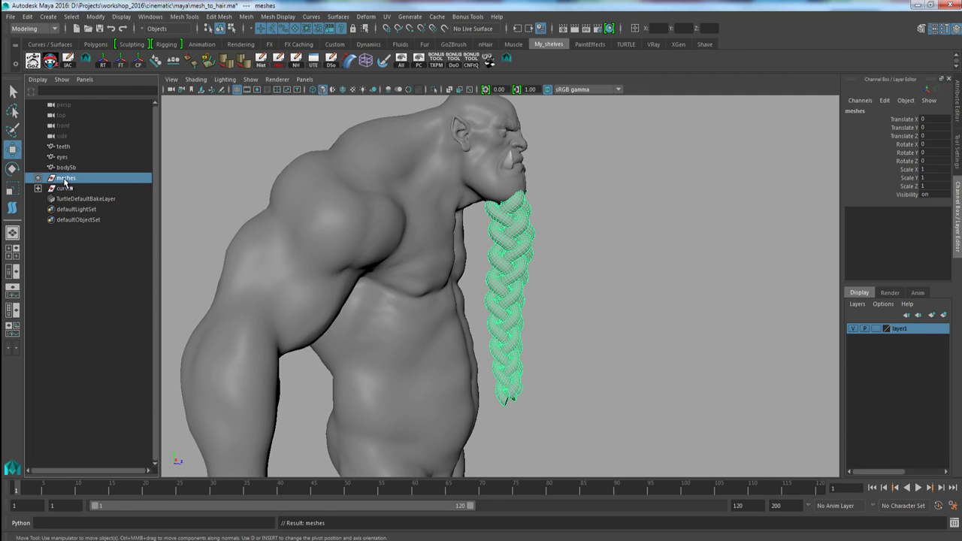
Hide the meshes group so that only the braid curves show below the chin
left_click(70, 168)
left_click(70, 179)
key("ctrl+h")
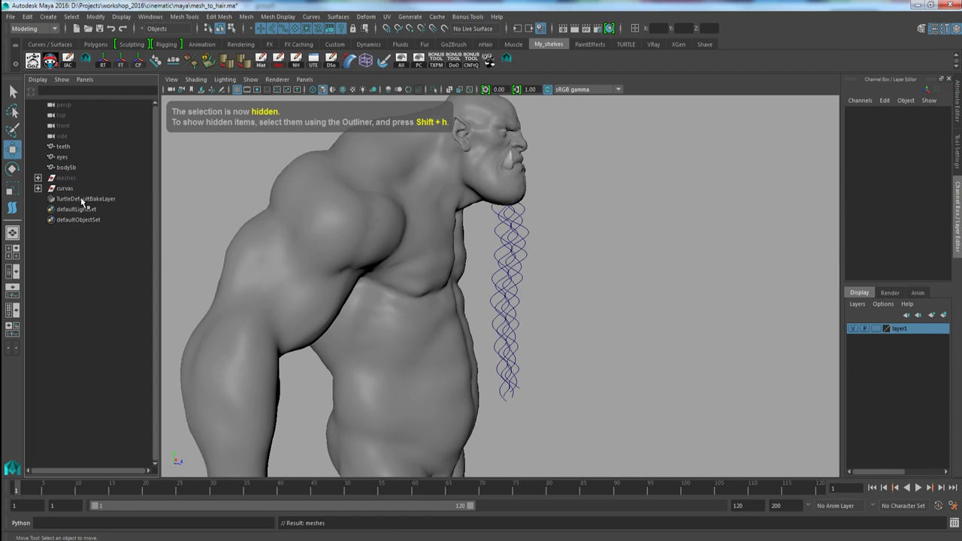
Switch to the FX toolset and make the curves in the curvas group dynamic with nHair
left_click(67, 188)
left_click_drag(431, 264, 342, 255, "alt")
right_click_drag(342, 256, 378, 273, "alt")
left_click_drag(378, 273, 391, 275, "alt")
right_click_drag(361, 275, 373, 273, "alt")
left_click_drag(373, 273, 357, 265, "alt")
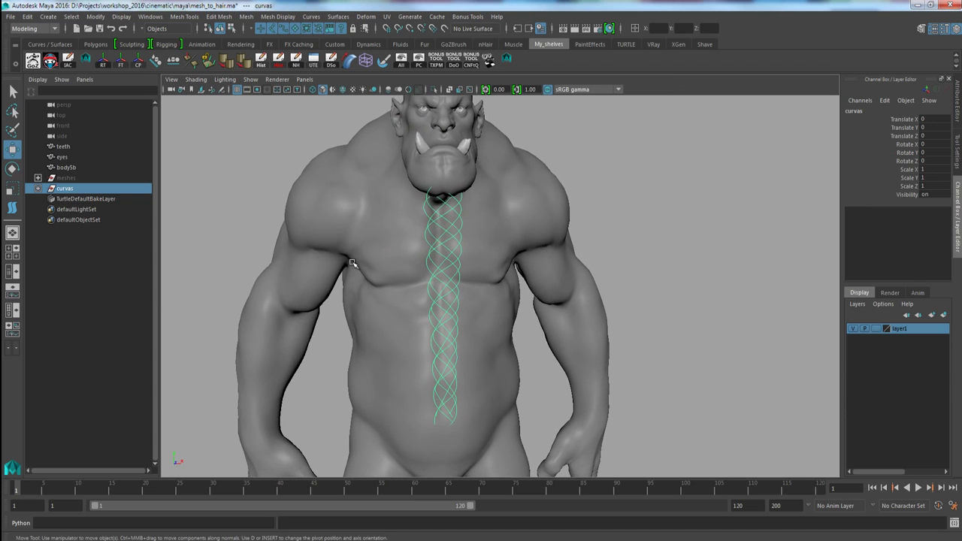
left_click(29, 30)
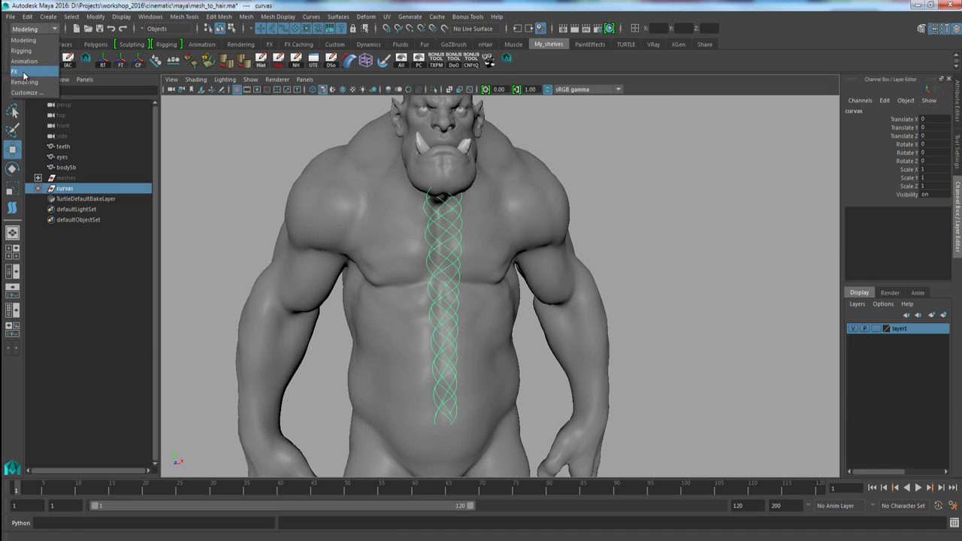
left_click(24, 73)
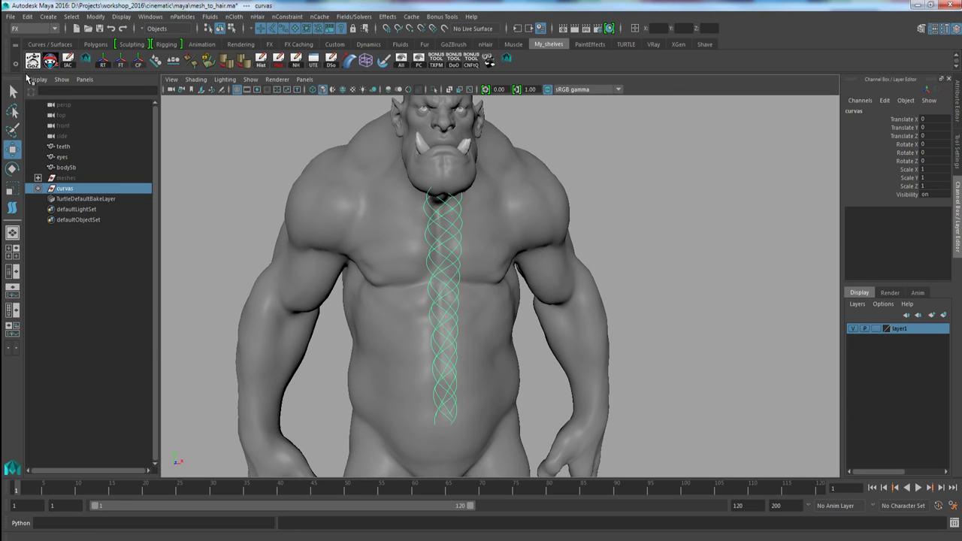
left_click(259, 16)
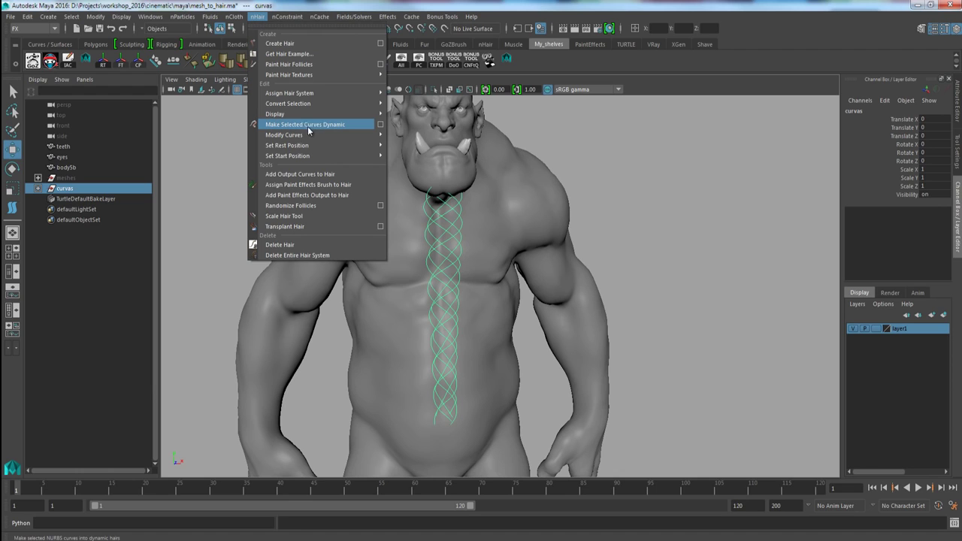
left_click(382, 125)
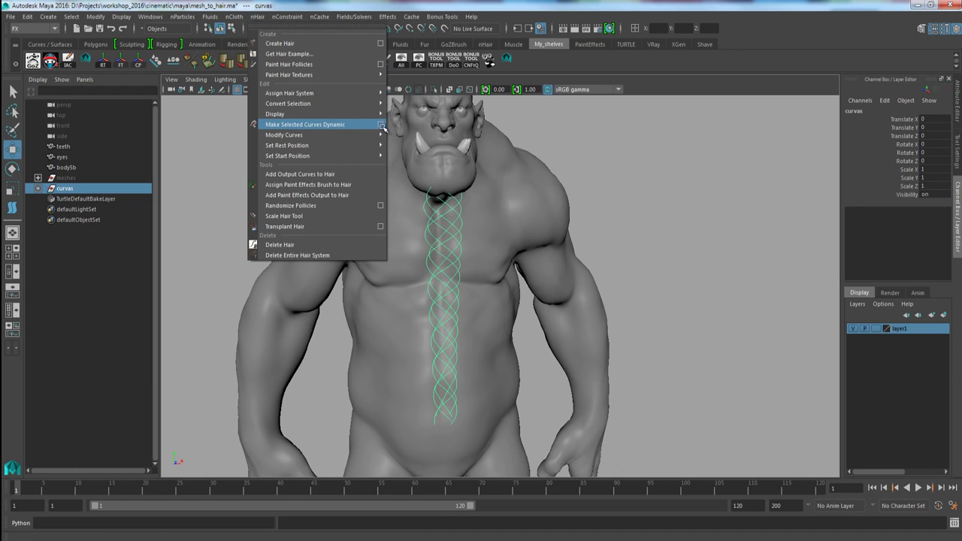
left_click(623, 267)
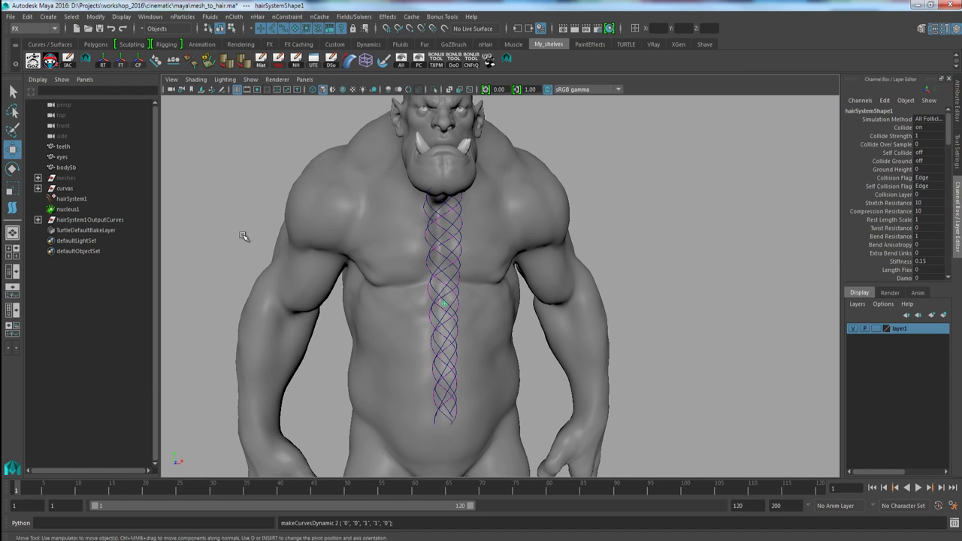
Assign a Paint Effects brush to the new hair system
left_click(70, 198)
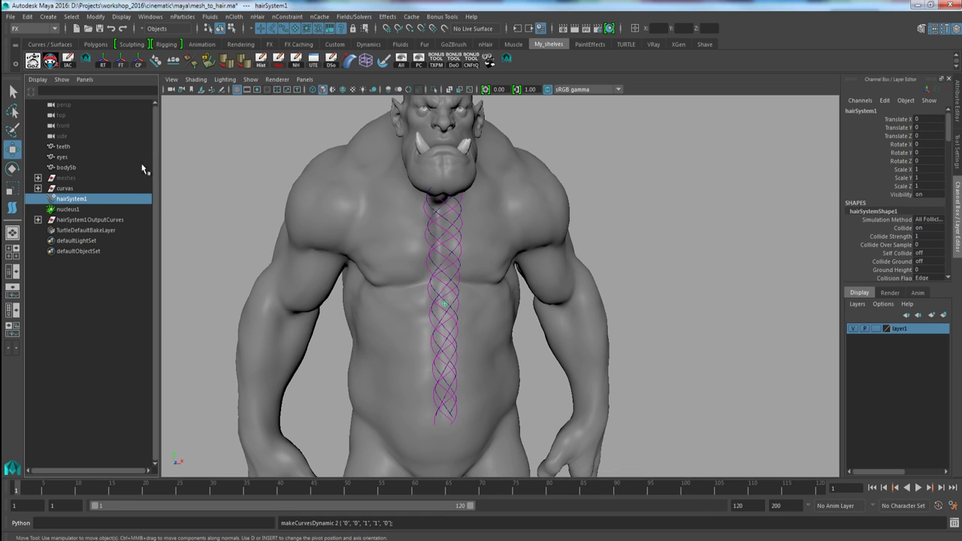
left_click(257, 17)
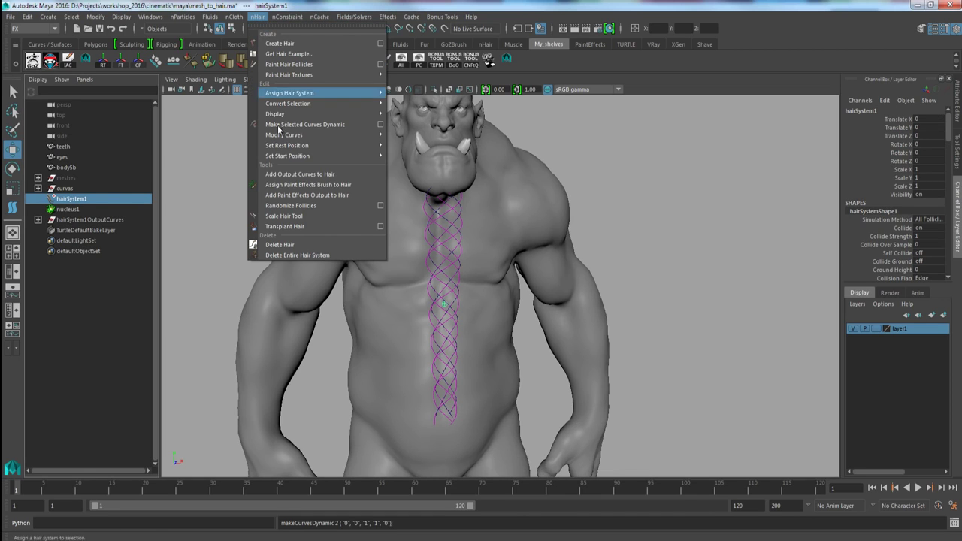
left_click(323, 191)
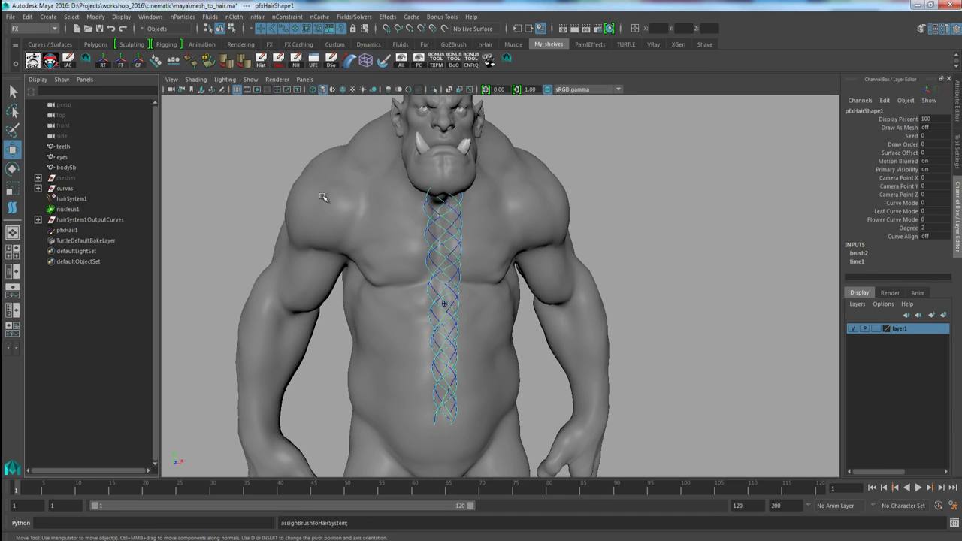
In the hair system's attributes, set Hairs Per Clump to 74 and Clump Width to 0.405
left_click(70, 199)
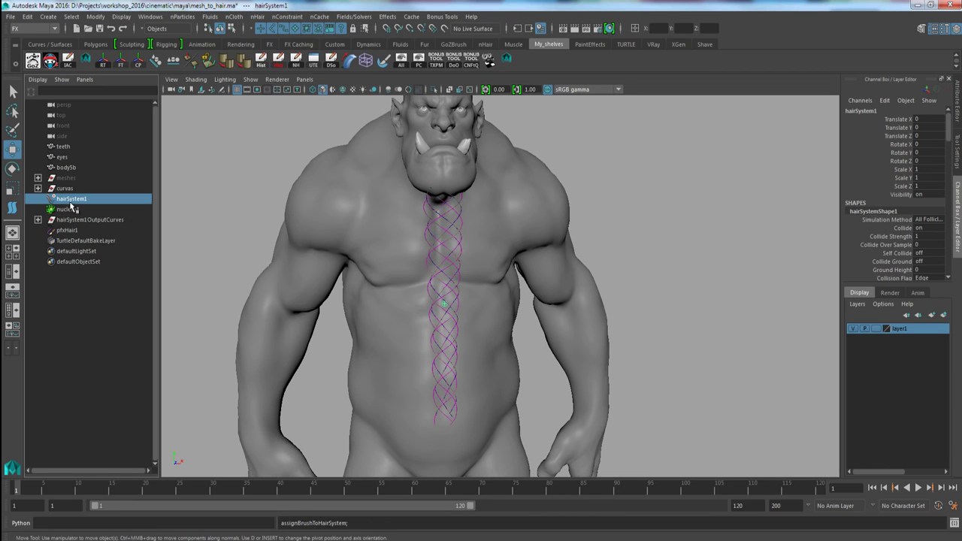
key("ctrl+a")
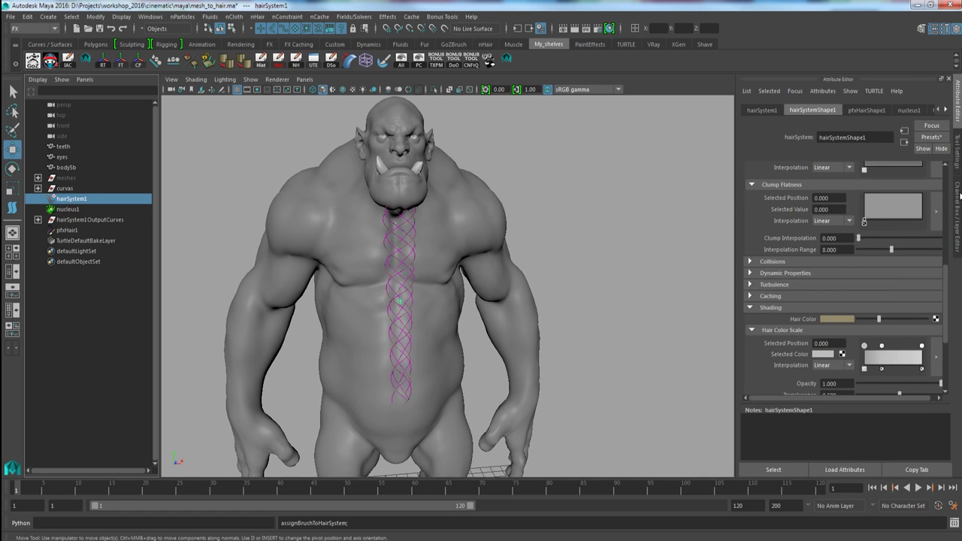
left_click_drag(947, 272, 950, 179)
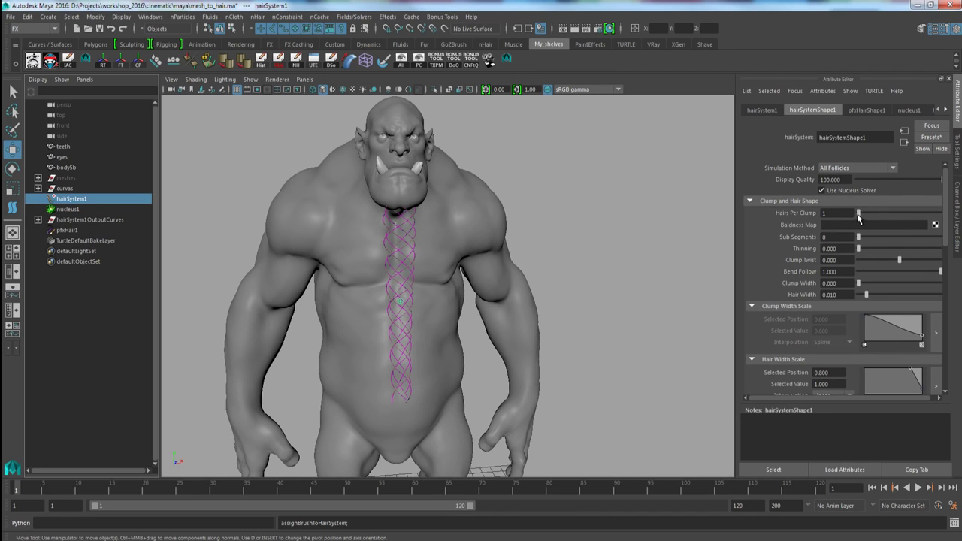
left_click_drag(866, 216, 871, 215)
left_click_drag(859, 283, 894, 284)
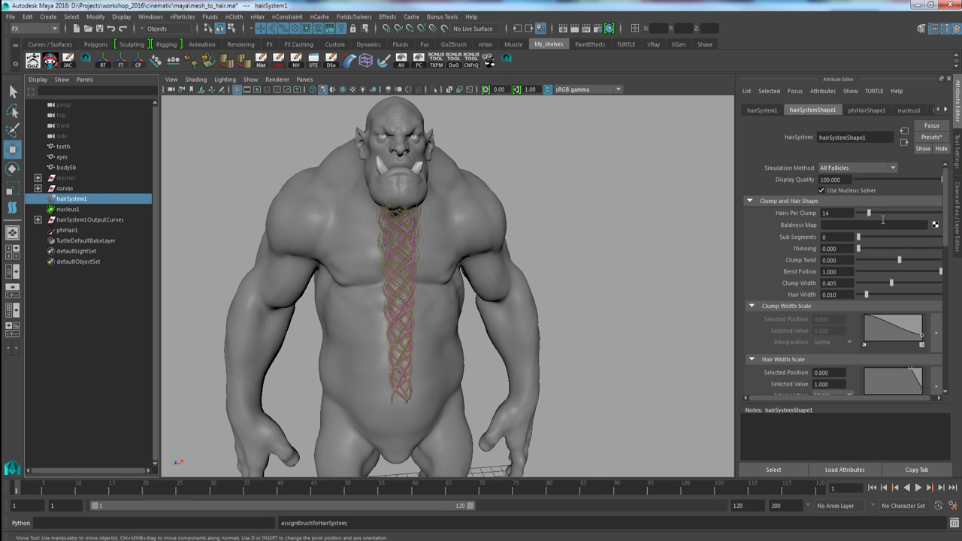
left_click_drag(870, 216, 910, 214)
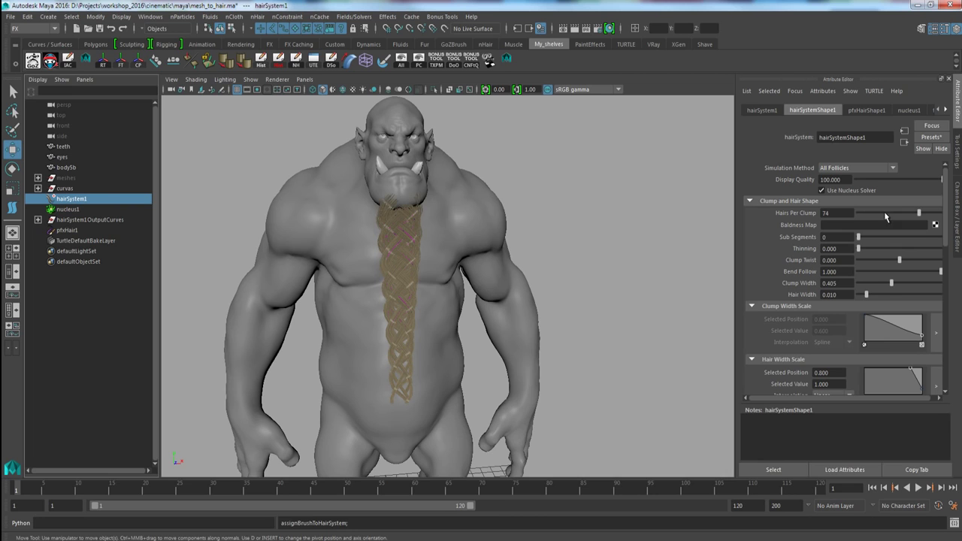
Raise the tip end of the Clump Width Scale to 0.640 and set Sub Segments to 2
scroll(511, 316, "up", 5)
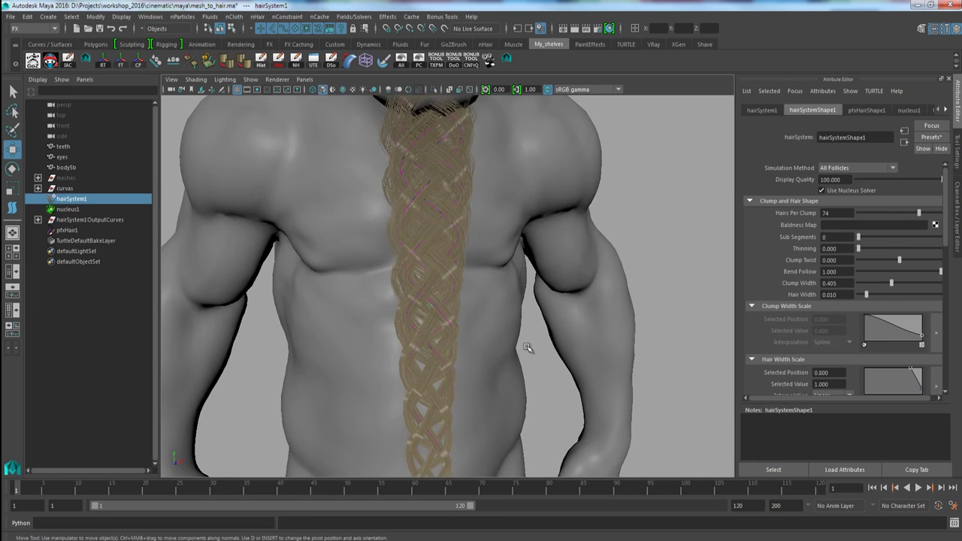
scroll(527, 347, "down", 3)
mouse_move(922, 342)
left_mouse_down()
mouse_move(922, 327)
mouse_move(922, 338)
left_mouse_up()
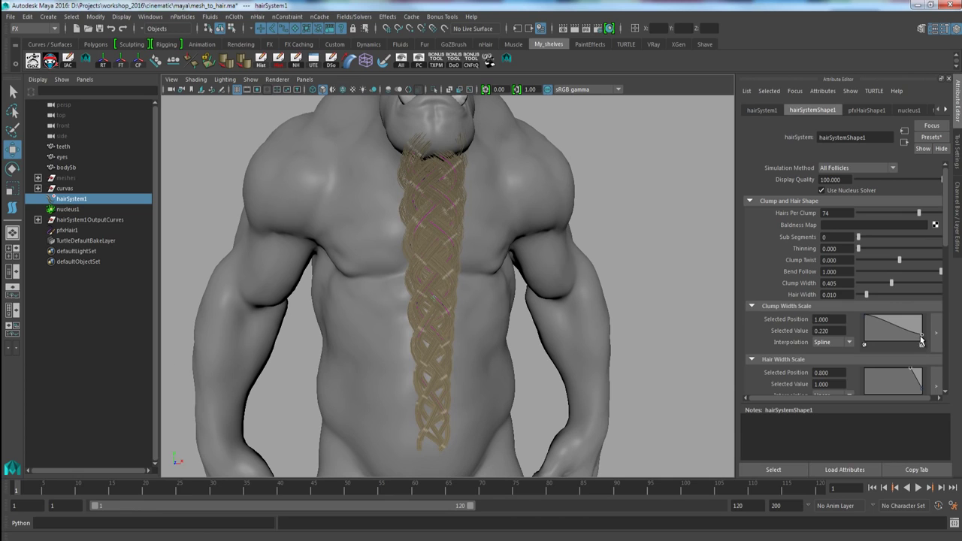
left_click_drag(923, 342, 928, 329)
left_click_drag(510, 302, 620, 293, "alt")
left_click_drag(859, 239, 874, 238)
left_click_drag(665, 282, 507, 274, "alt")
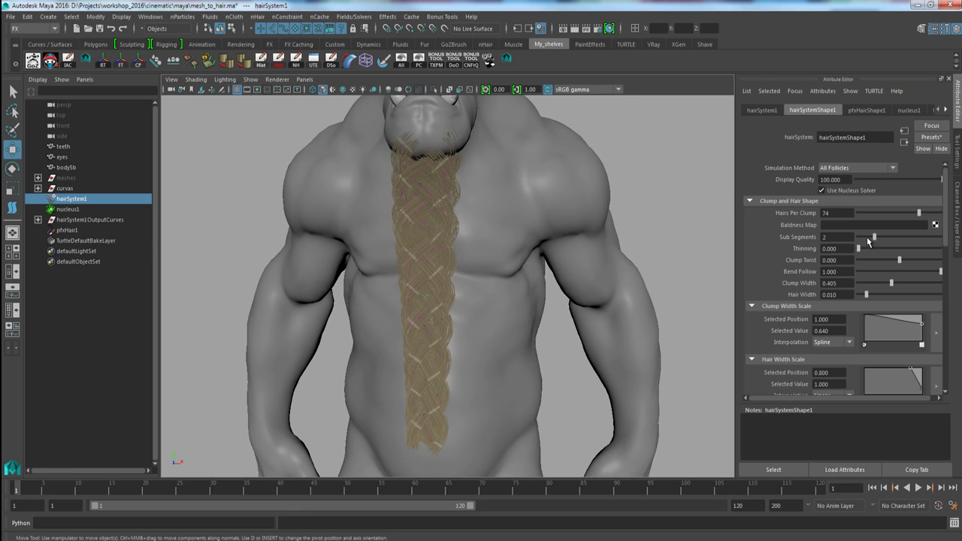
Set the hair system's Clump Width to about 0.491, Hairs Per Clump to 86 and Thinning to 0.043
left_click_drag(890, 284, 897, 285)
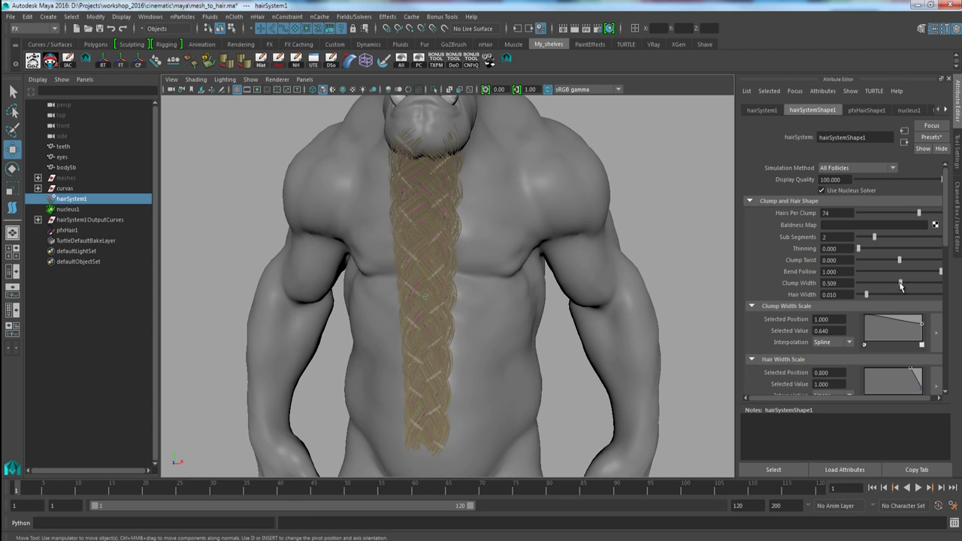
left_click_drag(923, 218, 932, 219)
left_click_drag(691, 263, 542, 343, "alt")
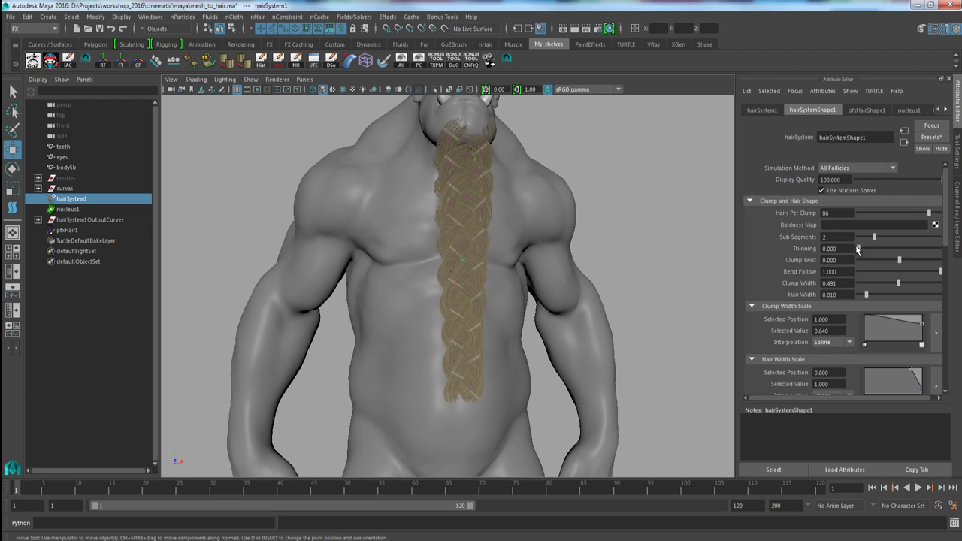
mouse_move(862, 251)
left_mouse_down()
mouse_move(876, 254)
mouse_move(862, 251)
left_mouse_up()
left_click_drag(472, 402, 610, 352, "alt")
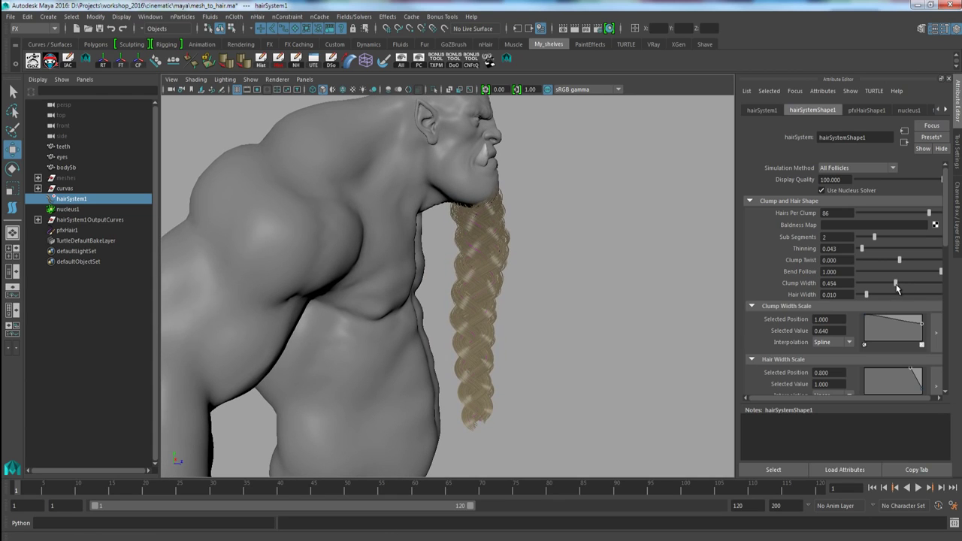
Set Bend Follow to 0.902, Clump Twist to -0.472 and Clump Width to 0.503, and inspect the hair at the chin
mouse_move(938, 274)
left_mouse_down()
mouse_move(880, 284)
mouse_move(932, 278)
left_mouse_up()
left_click_drag(614, 341, 683, 338, "alt")
left_click_drag(899, 262, 881, 274)
left_click_drag(692, 304, 596, 329, "alt")
right_click_drag(597, 328, 648, 359, "alt")
left_click_drag(648, 359, 584, 304, "alt")
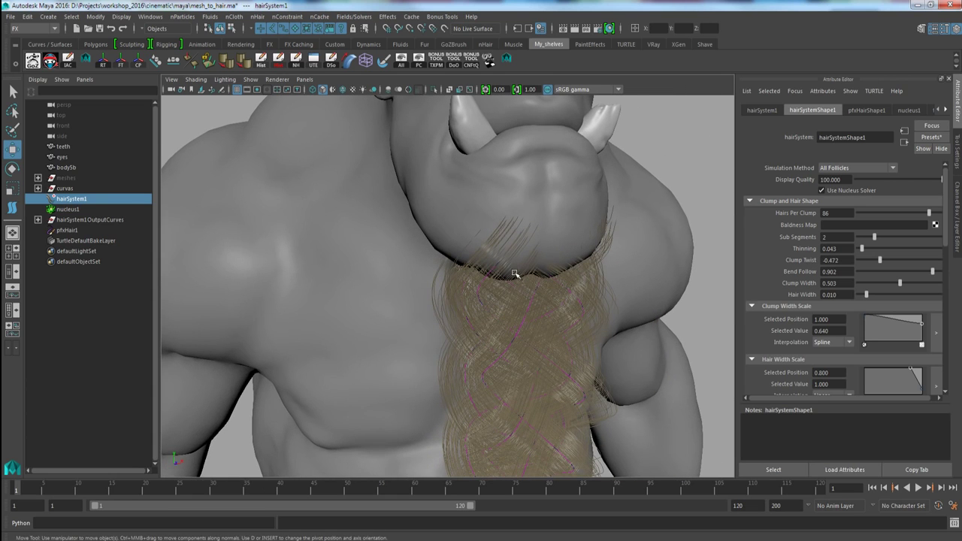
Hide the hair system's output curves group
left_click(89, 219)
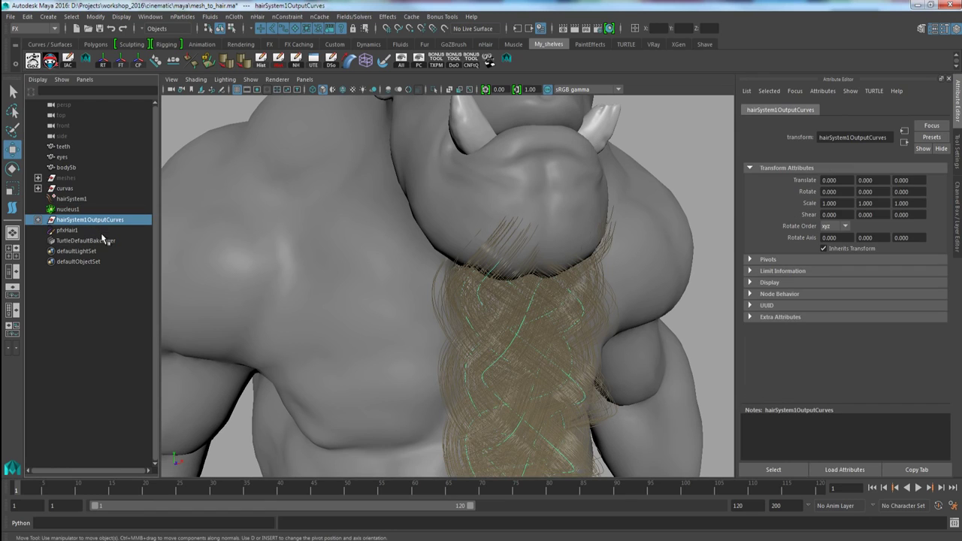
left_click(38, 220)
key("ctrl+h")
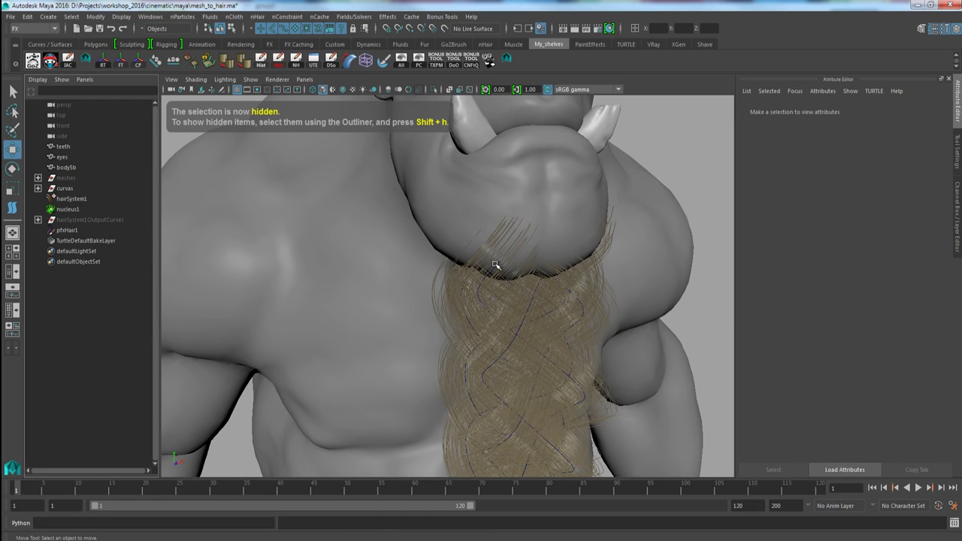
Try repositioning a control vertex near the root of the braid curve at the chin, undoing the moves
left_click(499, 264)
right_click_drag(498, 265, 451, 228)
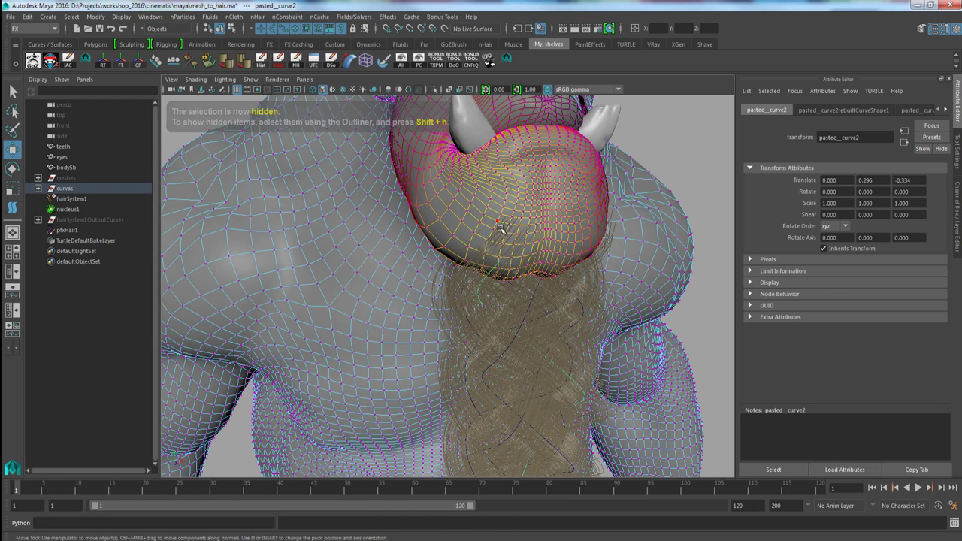
key("ctrl+z")
right_click_drag(707, 144, 596, 178)
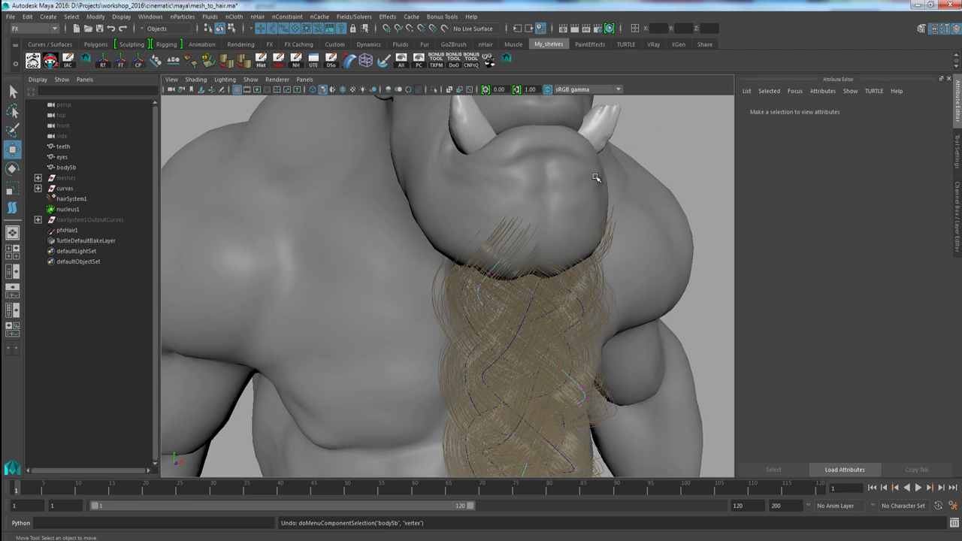
left_click(519, 269)
mouse_move(560, 271)
left_mouse_down("alt")
mouse_move(596, 271)
mouse_move(559, 287)
mouse_move(554, 278)
left_mouse_up("alt")
key("ctrl+z")
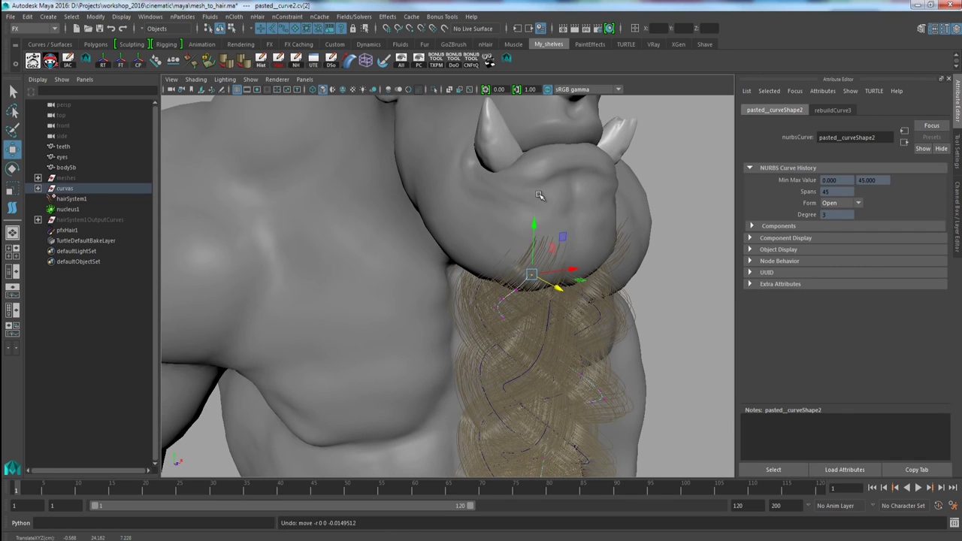
key("4")
mouse_move(555, 240)
left_mouse_down()
mouse_move(566, 254)
mouse_move(534, 225)
mouse_move(537, 210)
mouse_move(660, 262)
mouse_move(646, 243)
left_mouse_up()
key("5")
left_click_drag(645, 245, 353, 252, "alt")
key("ctrl+z")
Select the two root control vertices of the side braid curve and nudge them to adjust the hair at the chin
left_click(307, 264)
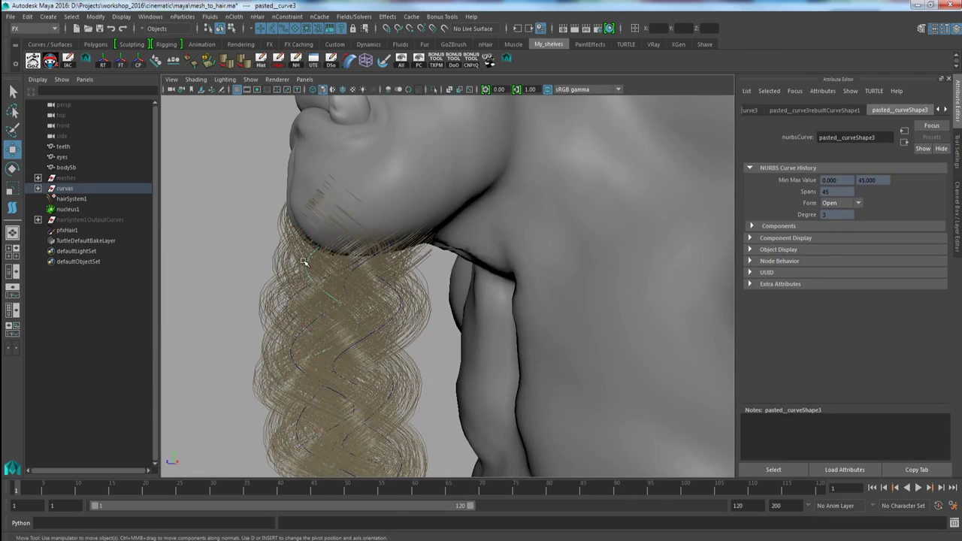
right_click(306, 262)
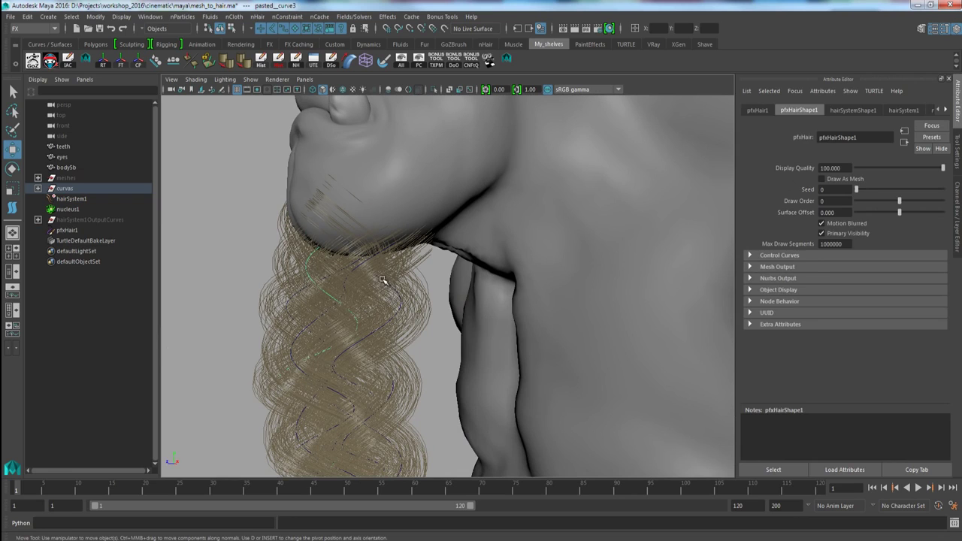
left_click(383, 281)
right_click_drag(226, 215, 173, 215)
left_click_drag(294, 145, 378, 242)
left_click_drag(287, 237, 290, 239)
left_click_drag(323, 275, 460, 268, "alt")
left_click_drag(451, 201, 434, 185, "alt")
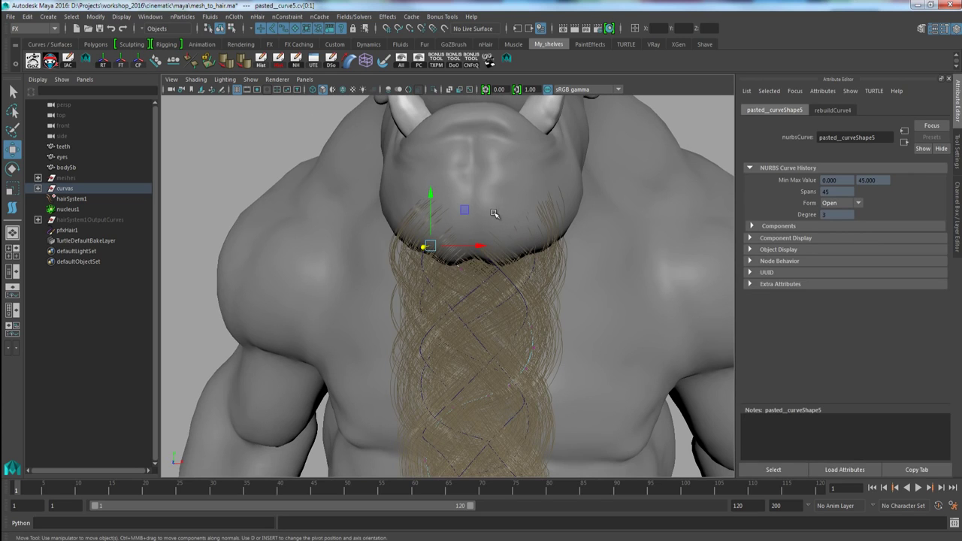
mouse_move(503, 230)
left_mouse_down("alt")
mouse_move(519, 223)
mouse_move(489, 204)
mouse_move(480, 212)
mouse_move(507, 222)
left_mouse_up("alt")
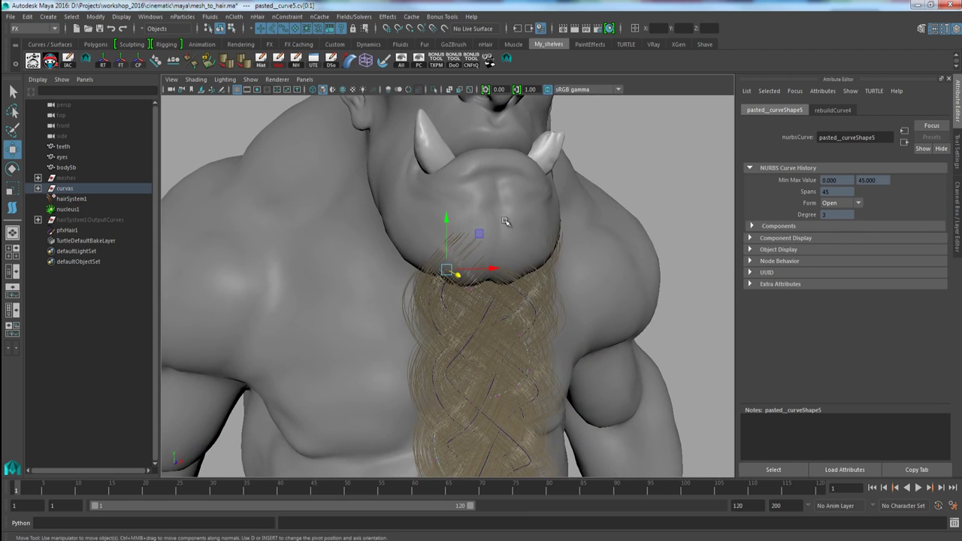
left_click_drag(539, 263, 487, 249, "alt")
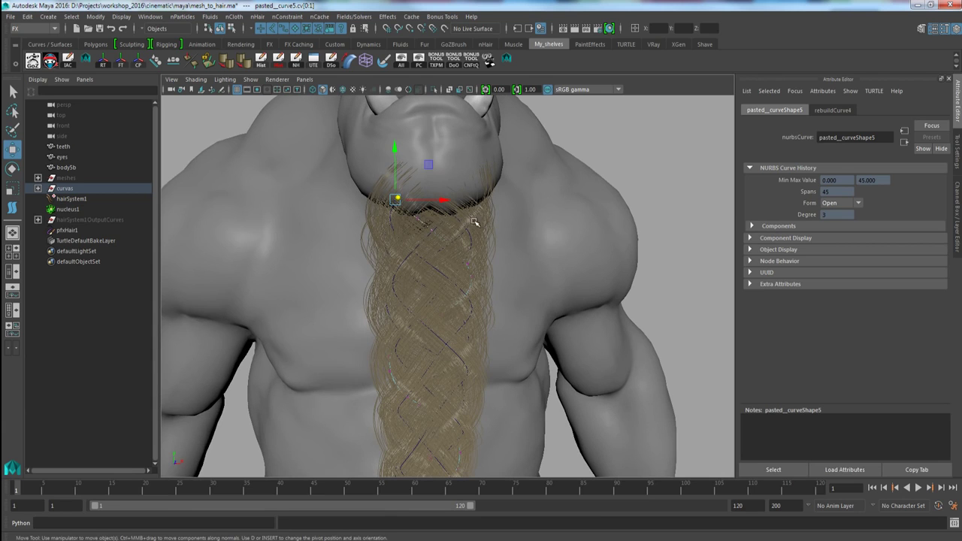
Return to object selection, deselect the curve and hide NURBS curves in the viewport
right_click_drag(460, 255, 509, 239)
left_click(587, 183)
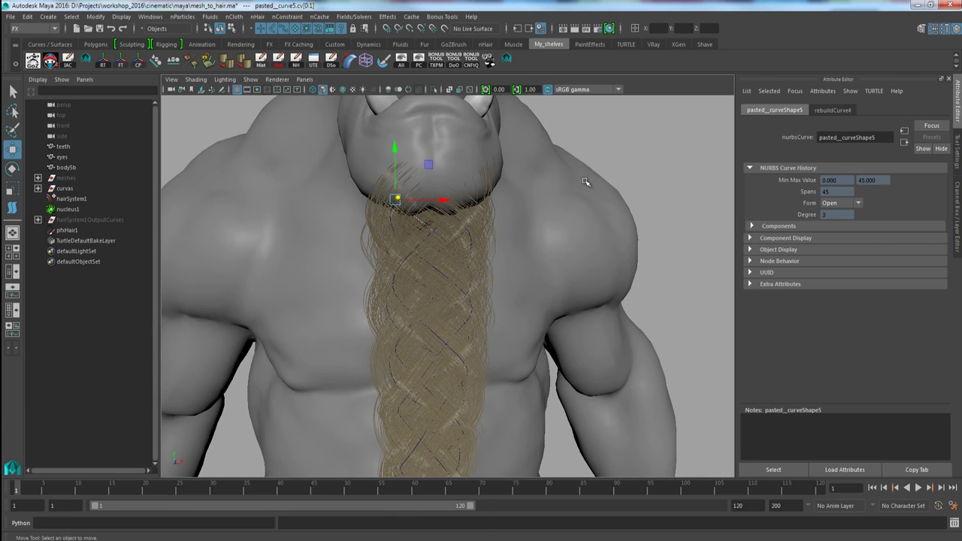
scroll(456, 228, "down", 5)
left_click(254, 80)
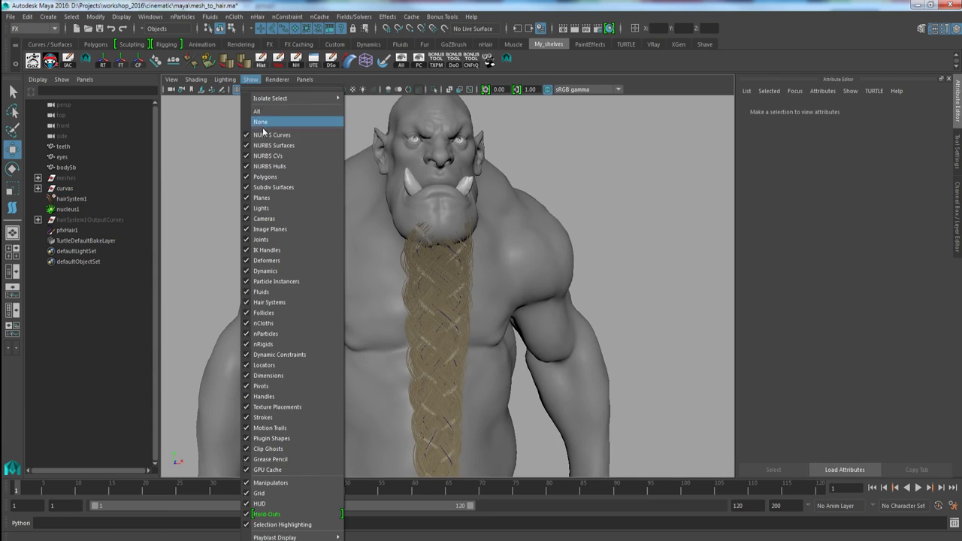
left_click(264, 136)
left_click_drag(327, 213, 337, 218, "alt")
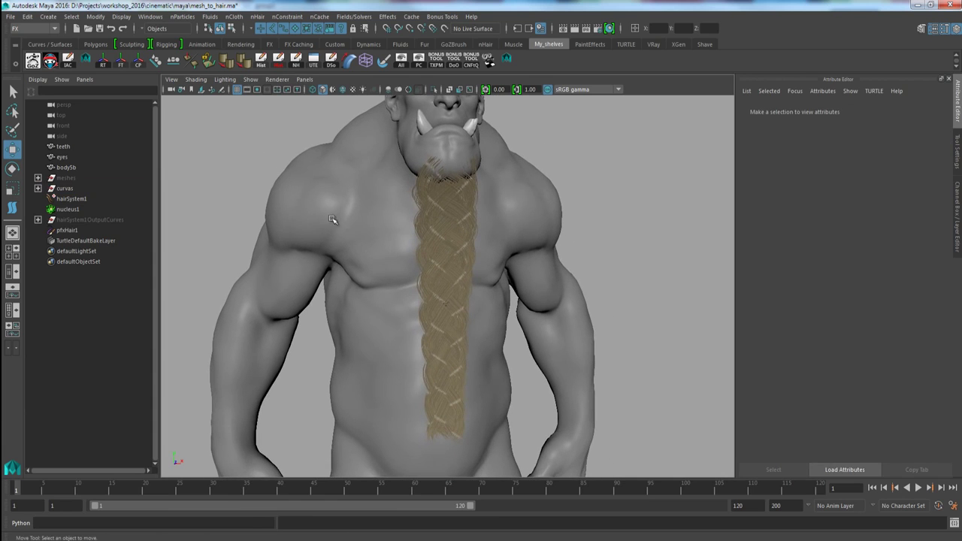
Desaturate the hair system's Hair Color to a neutral grey
left_click(69, 200)
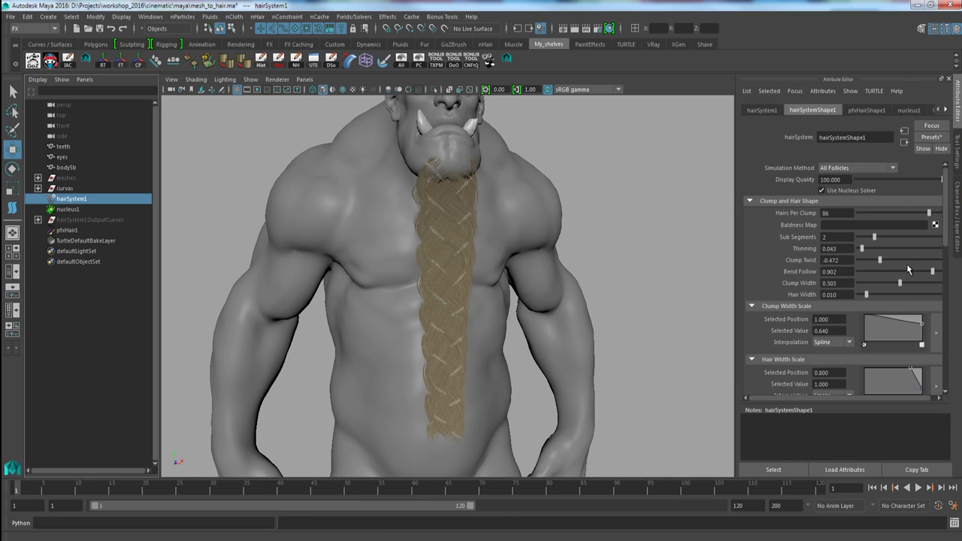
left_click_drag(946, 230, 952, 323)
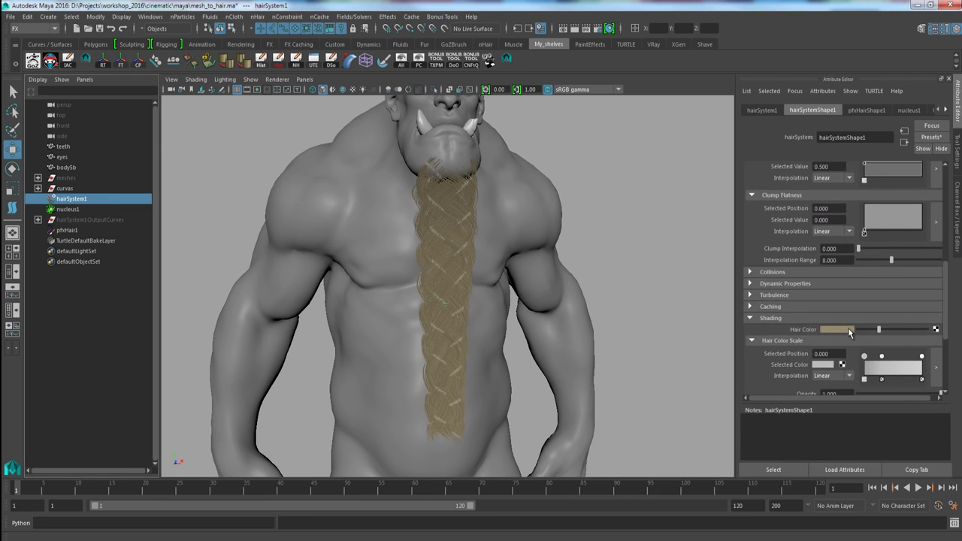
left_click(835, 330)
left_click_drag(810, 384, 797, 384)
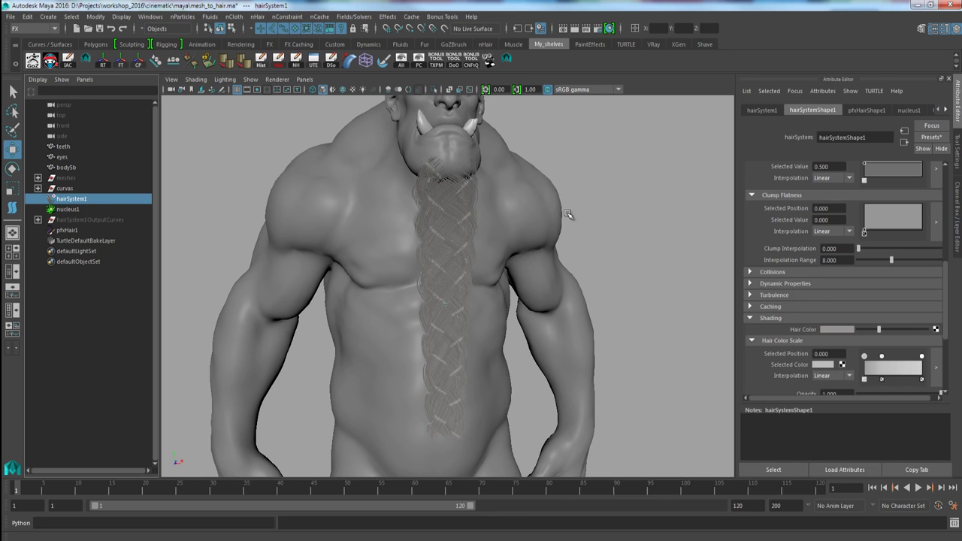
Turn the viewport's color management off and back on to compare the shading
left_click(547, 90)
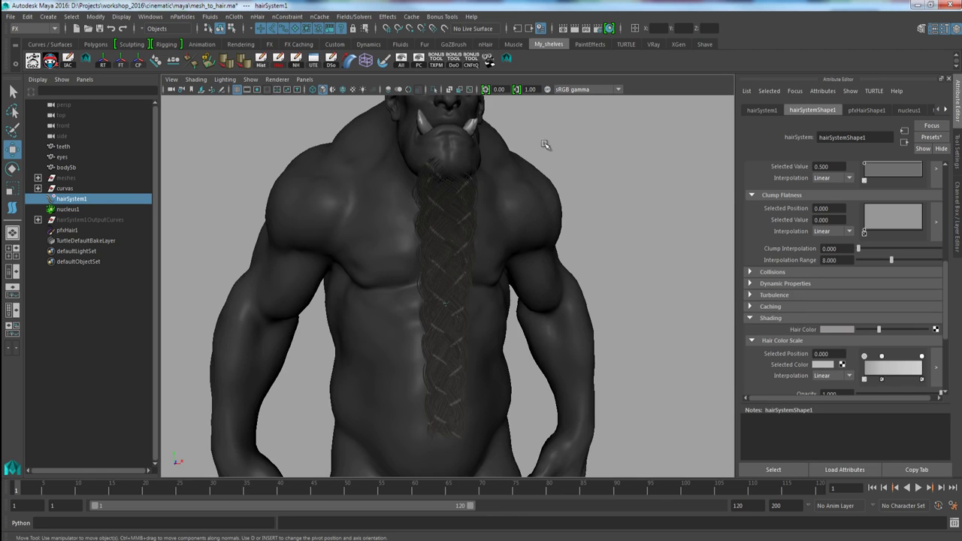
left_click(548, 90)
mouse_move(543, 220)
left_mouse_down("alt")
mouse_move(582, 217)
mouse_move(548, 212)
mouse_move(553, 219)
left_mouse_up("alt")
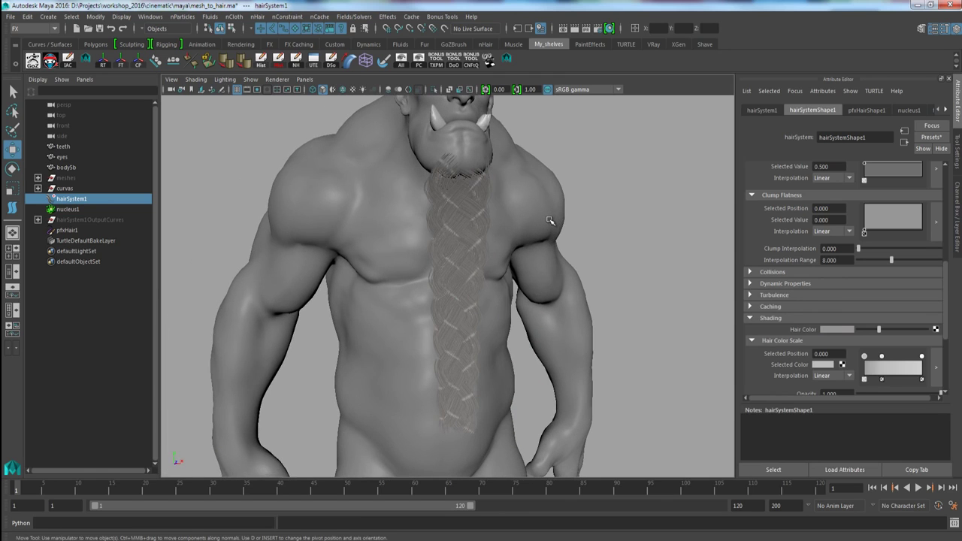
Darken the Color of the body's Blinn material so the braid stands out, then deselect the body
left_click(558, 221)
left_click(870, 110)
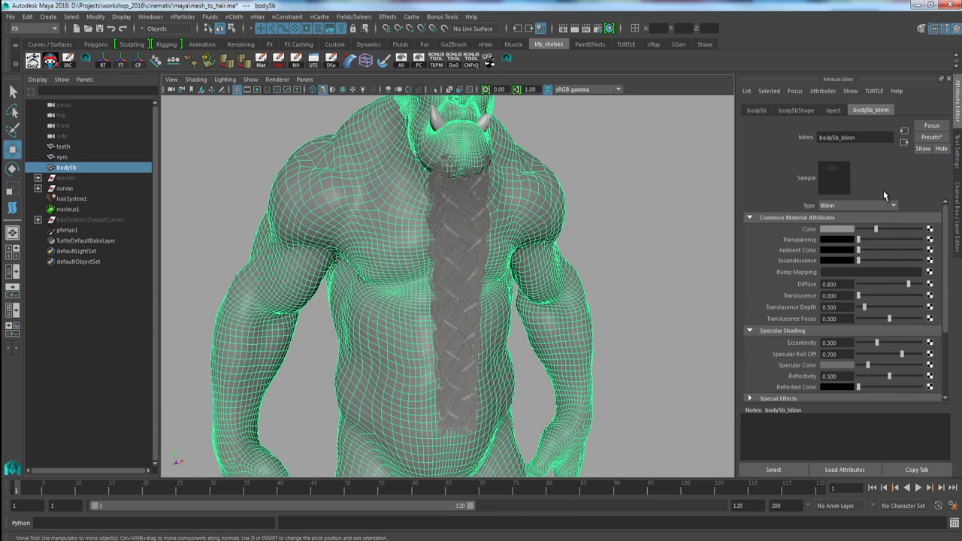
left_click_drag(875, 230, 864, 229)
left_click(720, 240)
left_click_drag(720, 240, 613, 282, "alt")
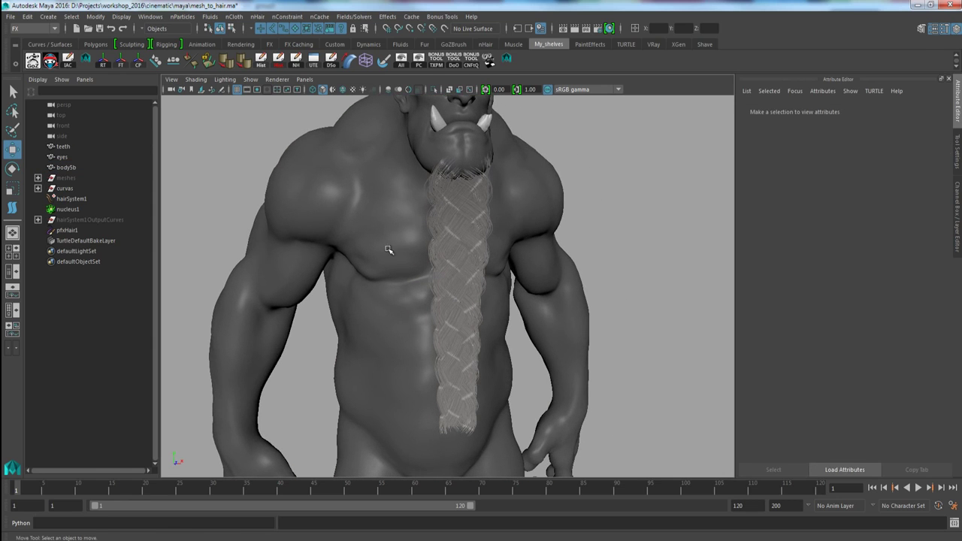
In the hair system's Hair Color Scale, shift the middle marker to 0.478 and darken its color to near black
left_click(75, 200)
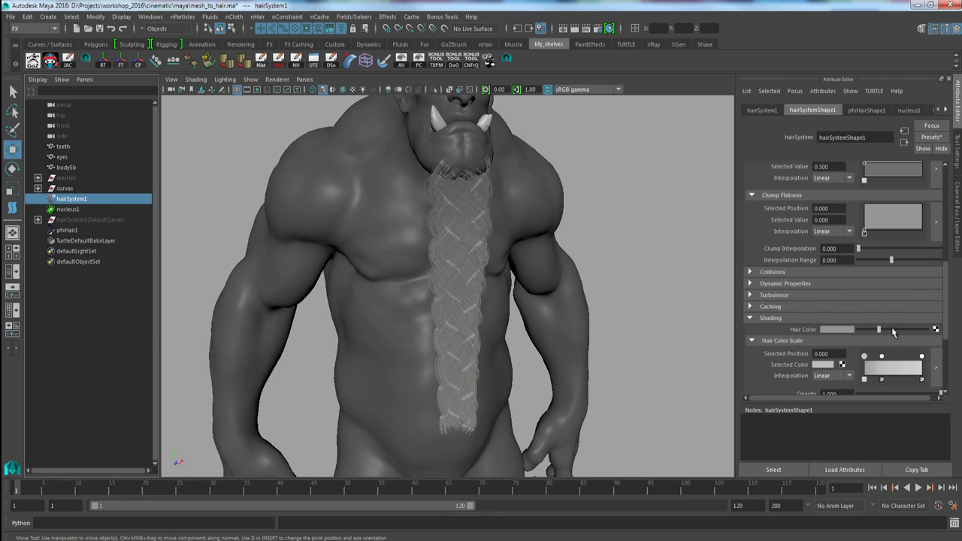
left_click_drag(881, 356, 889, 357)
left_click(865, 357)
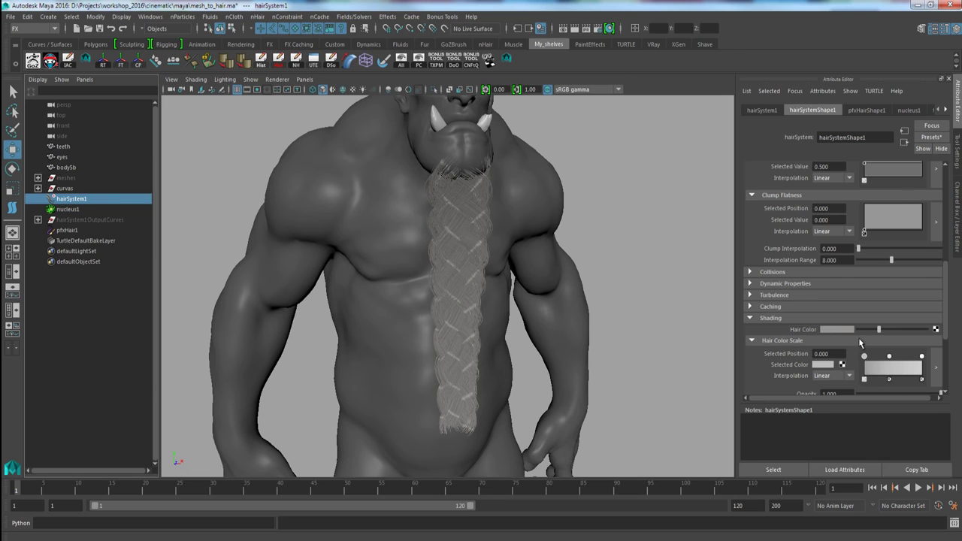
left_click_drag(888, 357, 892, 357)
left_click(824, 365)
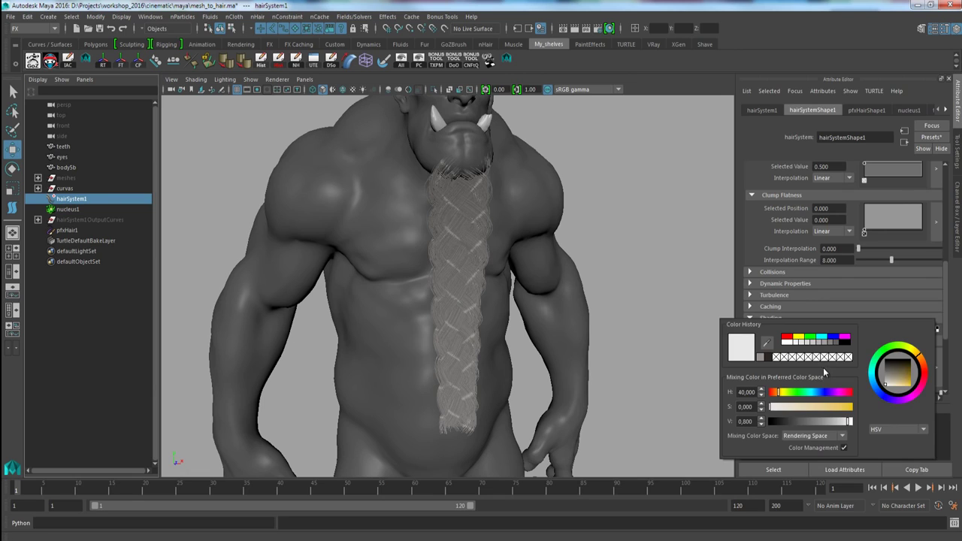
left_click(793, 421)
left_click_drag(795, 422, 790, 423)
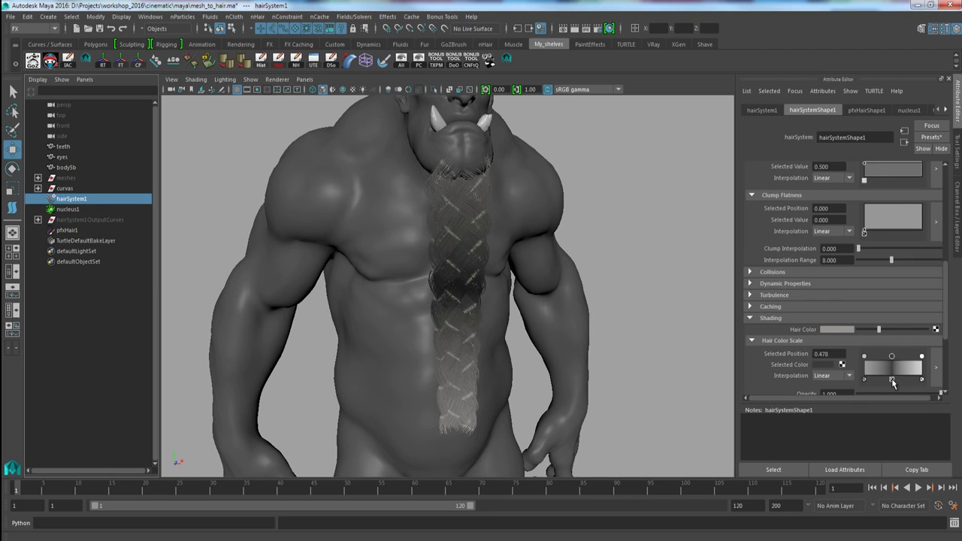
Delete the middle marker of the Hair Color Scale and darken the root marker's color to near black
left_click(891, 381)
left_click(825, 365)
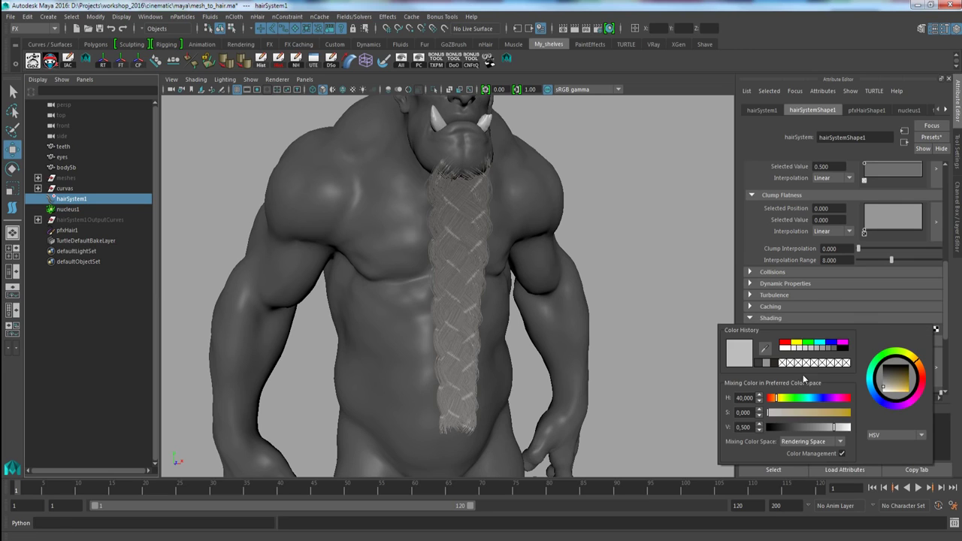
left_click(779, 428)
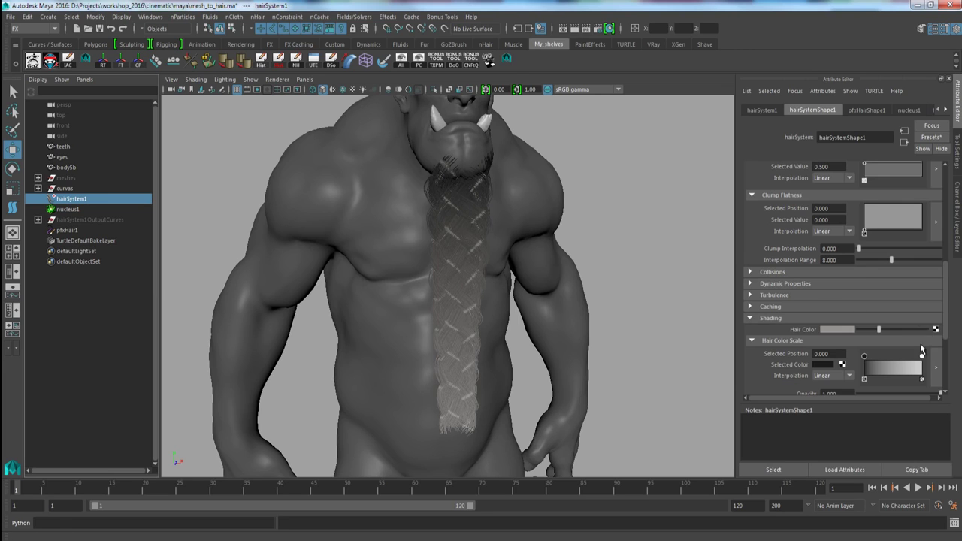
Set the root marker's Interpolation to Smooth and add a new marker midway along the Hair Color Scale
left_click(844, 375)
left_click(828, 408)
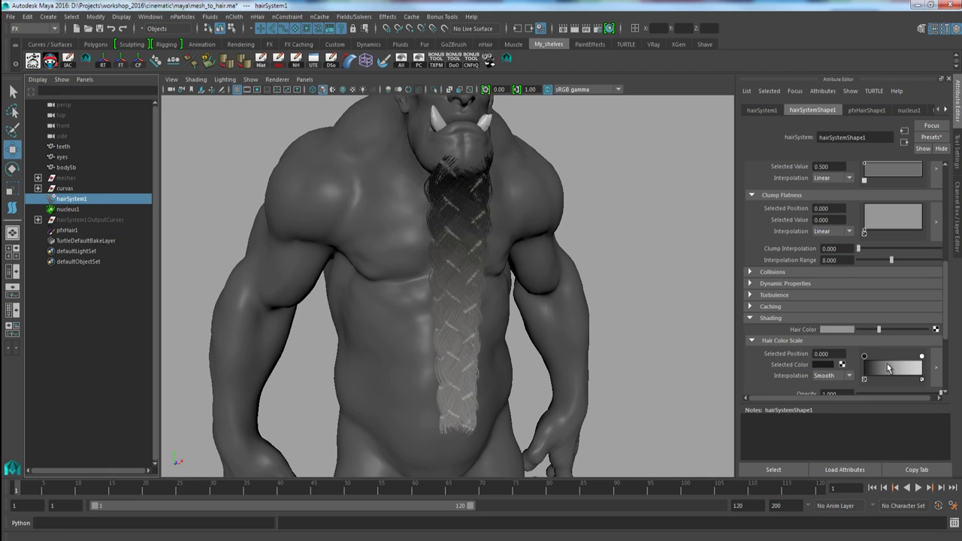
left_click_drag(896, 369, 893, 371)
Lighten the Hair Color Scale's root marker at 0.017 to a color value of 0.204 and brighten the overall Hair Color
left_click(866, 359)
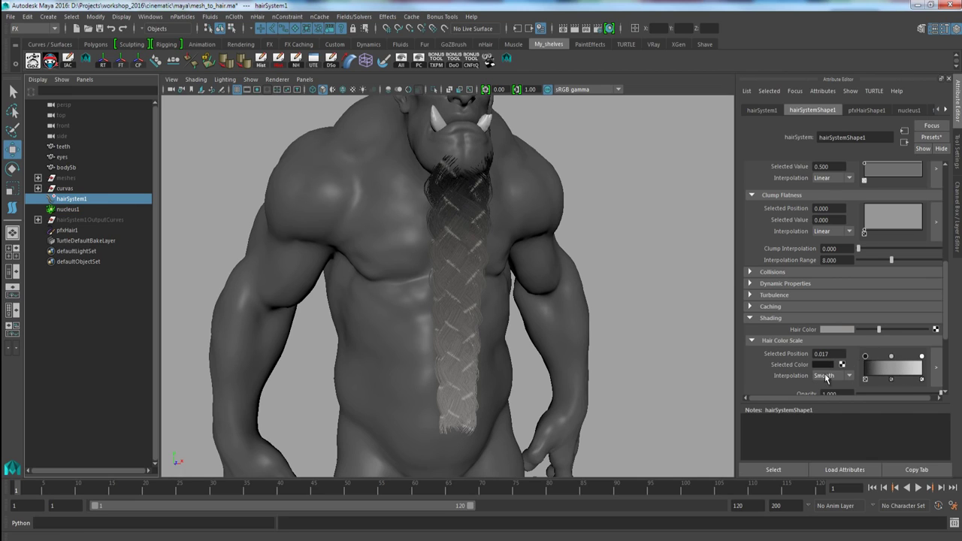
left_click(824, 365)
left_click_drag(786, 435, 821, 435)
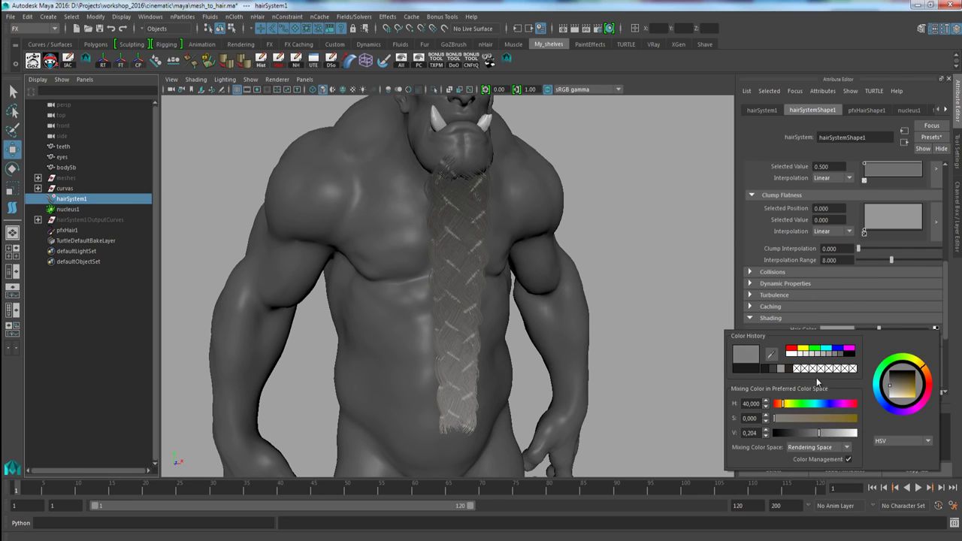
mouse_move(879, 329)
left_mouse_down()
mouse_move(906, 337)
mouse_move(895, 337)
left_mouse_up()
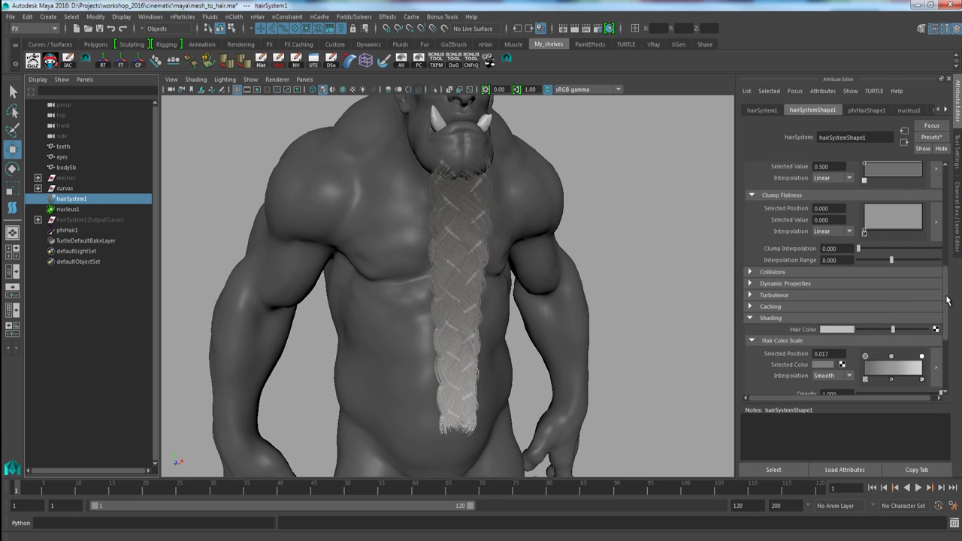
Darken the hair's Specular Color, set Specular Power to 0.245 and brighten the Hair Color to near white
scroll(882, 309, "down", 4)
left_click_drag(882, 295, 861, 307)
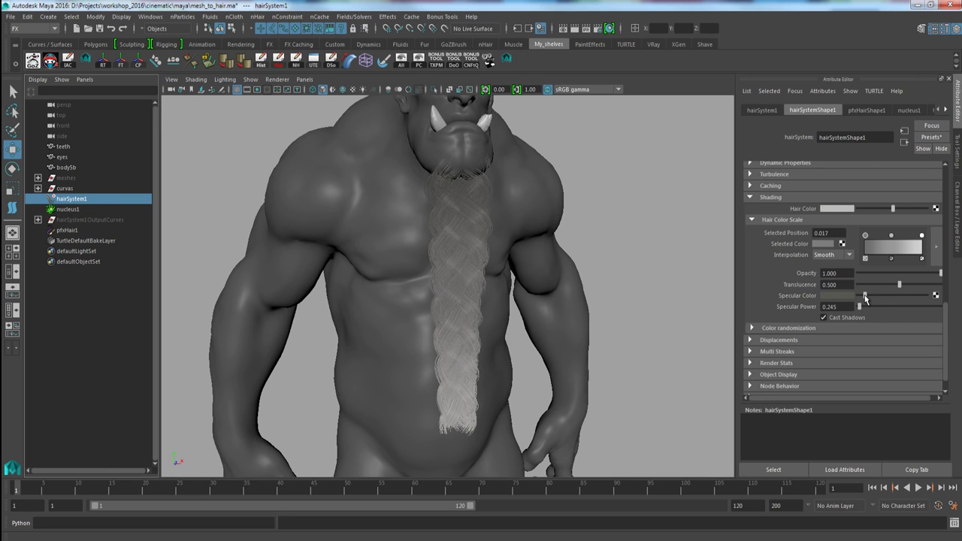
left_click_drag(642, 353, 670, 350, "alt")
left_click_drag(893, 210, 907, 215)
left_click_drag(613, 345, 634, 335, "alt")
In the hair system's Displacements, set Curl to 0.359 and Curl Frequency to 28.834
left_click(782, 340)
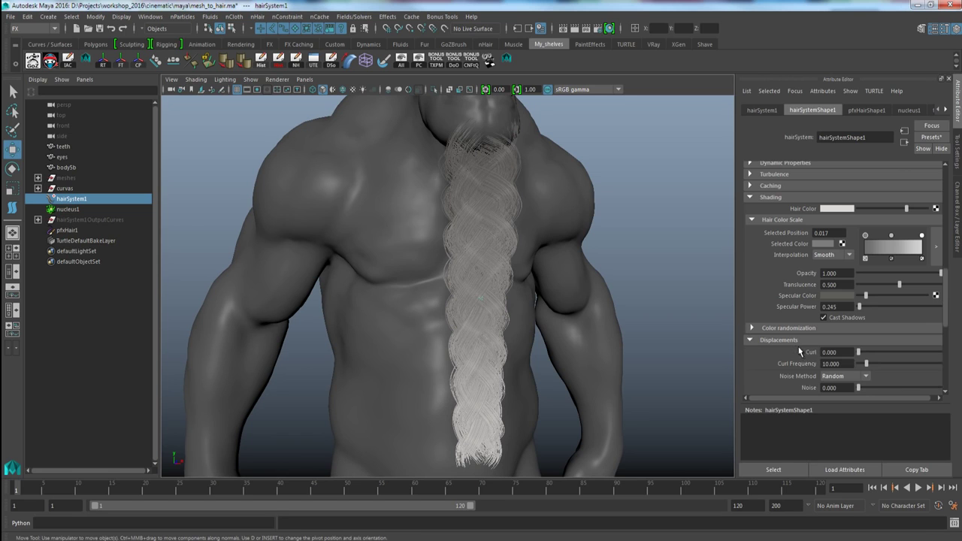
scroll(902, 289, "down", 3)
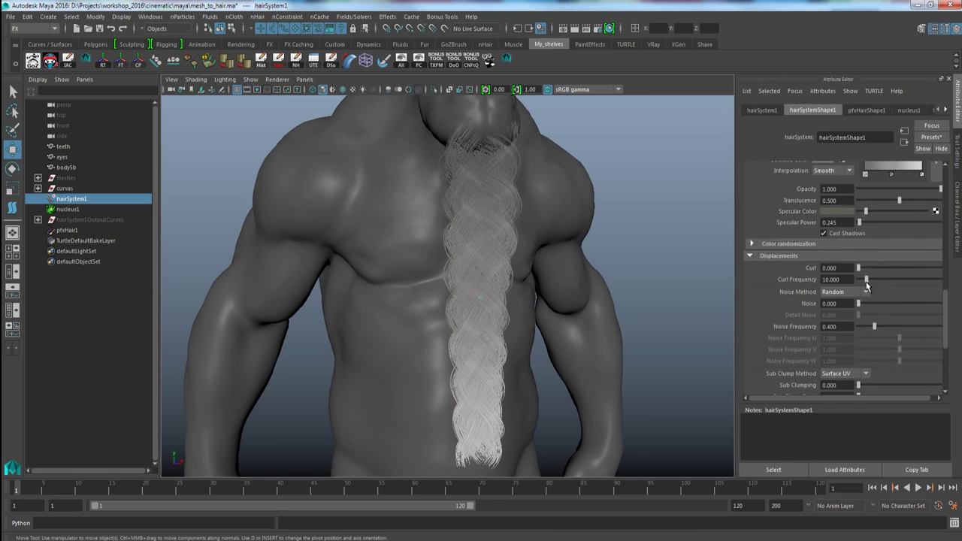
mouse_move(871, 267)
left_mouse_down()
mouse_move(921, 277)
mouse_move(881, 282)
left_mouse_up()
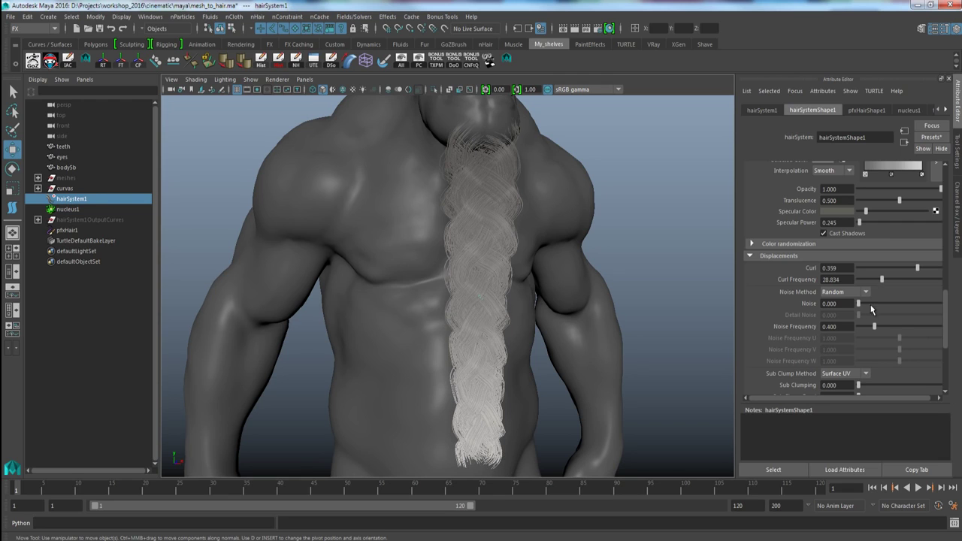
Set the Noise Method to Surface UV with Noise 0.138, Noise Frequency V 0.883 and Noise Frequency W 1.215
left_click(851, 293)
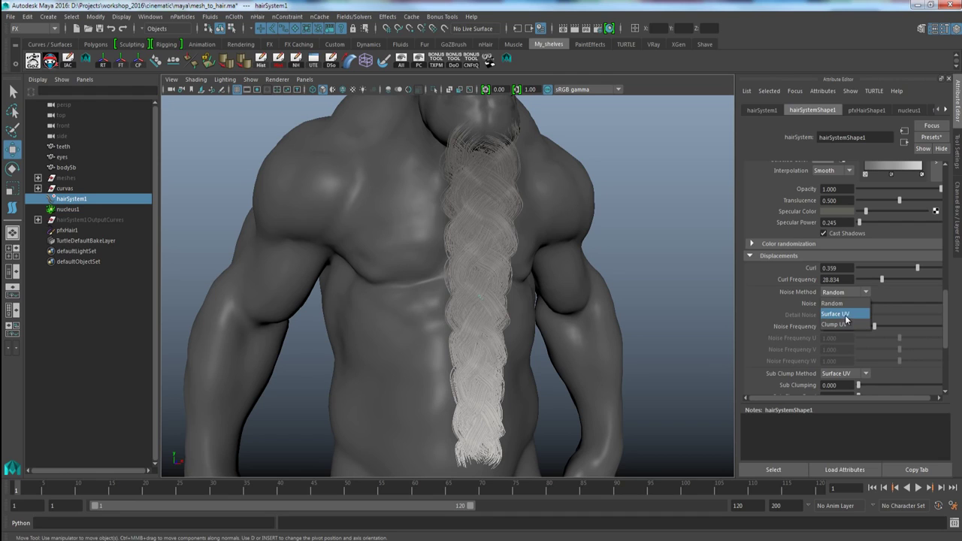
left_click(845, 316)
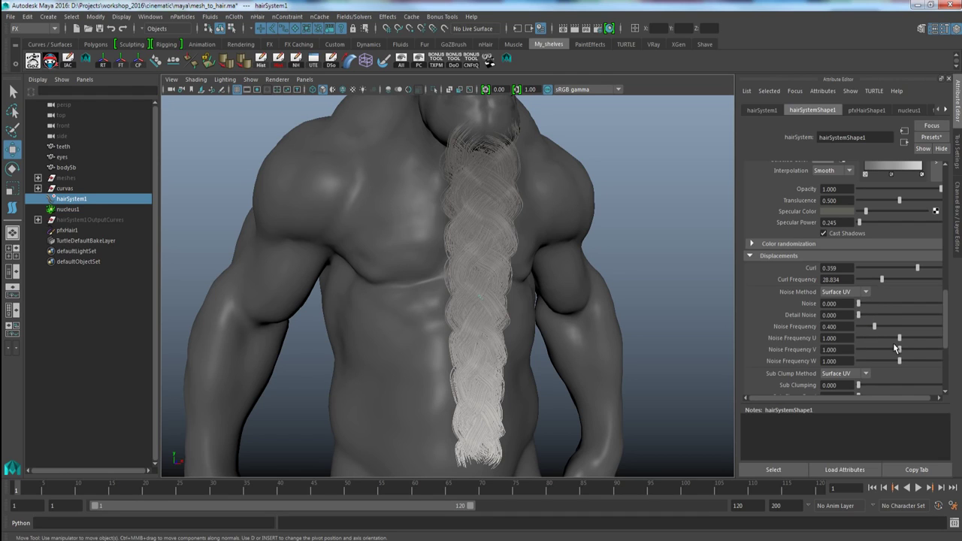
left_click_drag(901, 361, 915, 362)
left_click_drag(864, 306, 881, 307)
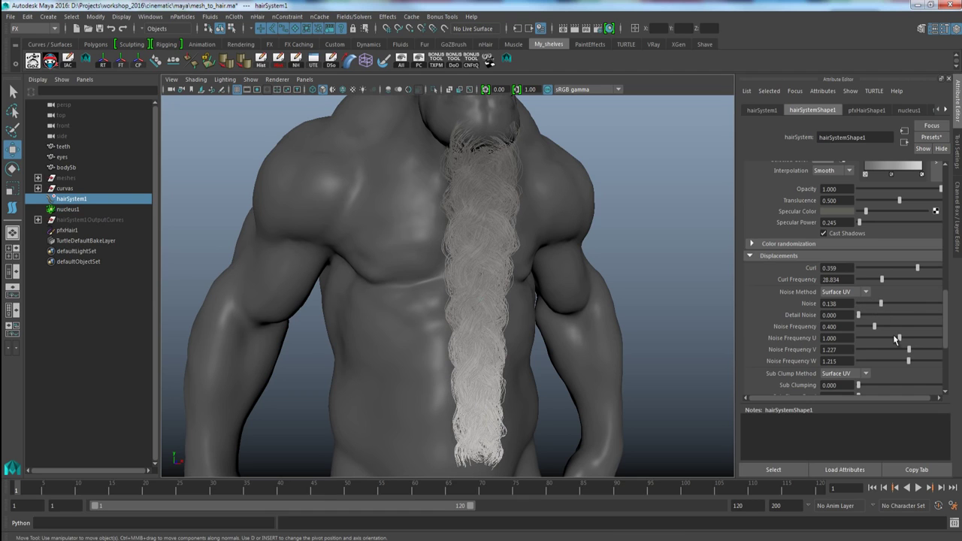
left_click_drag(909, 351, 893, 349)
left_click_drag(606, 310, 699, 360, "alt")
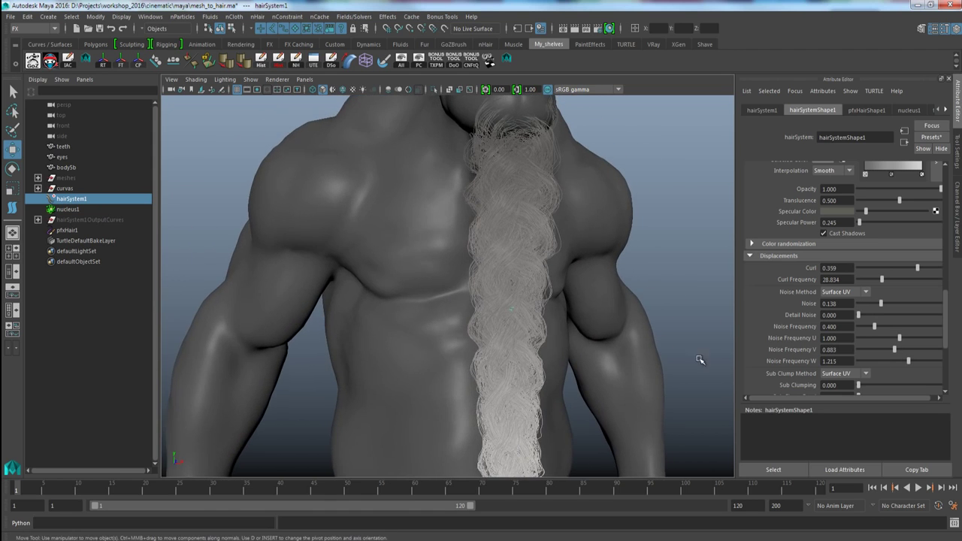
Refine the hair noise to Noise 0.166, Noise Frequency U 0.933 and Noise Frequency V 0.871, checking the beard from several angles
mouse_move(889, 304)
left_mouse_down()
mouse_move(873, 304)
mouse_move(885, 306)
left_mouse_up()
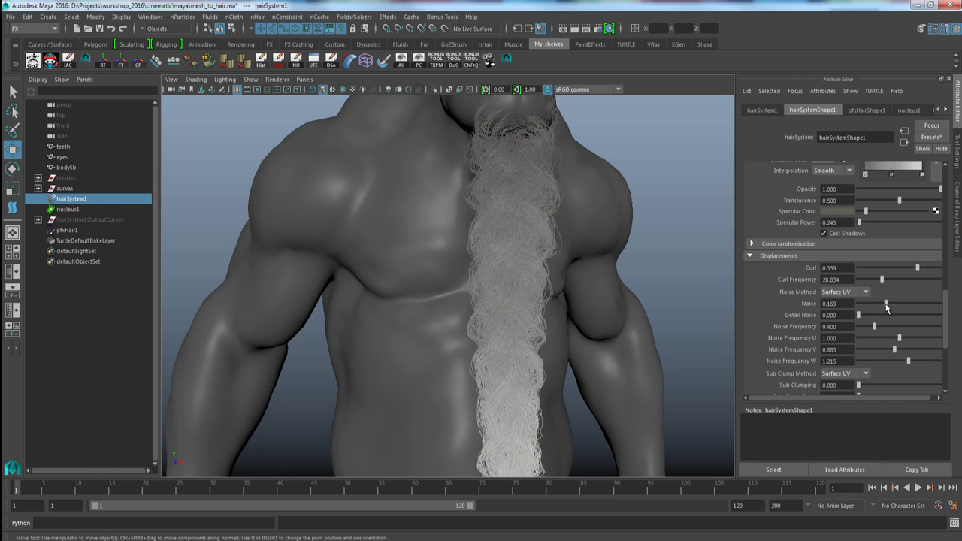
mouse_move(899, 341)
left_mouse_down()
mouse_move(904, 335)
mouse_move(893, 351)
left_mouse_up()
left_click_drag(699, 367, 575, 318, "alt")
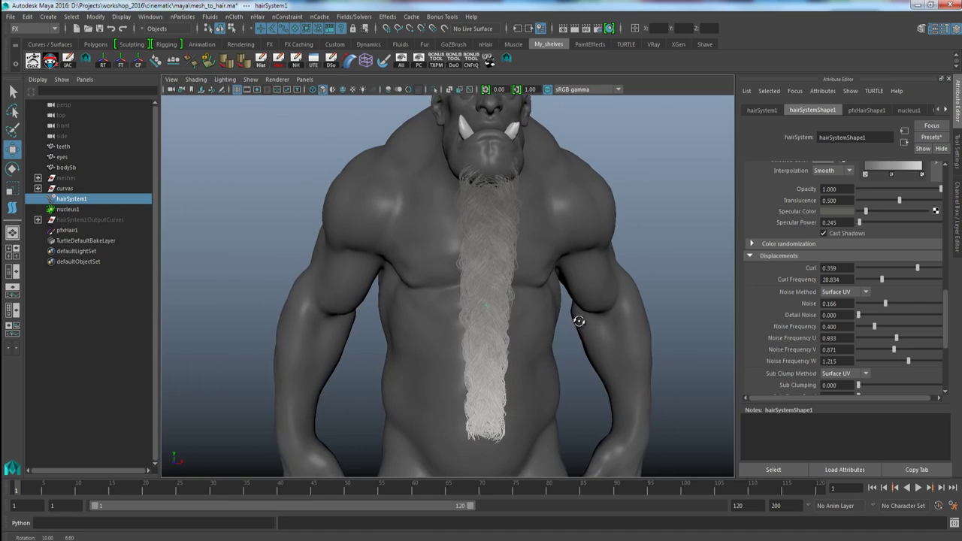
right_click_drag(576, 318, 613, 362, "alt")
left_click_drag(613, 361, 597, 349, "alt")
left_click_drag(632, 345, 517, 294, "alt")
left_click_drag(531, 330, 467, 250, "alt")
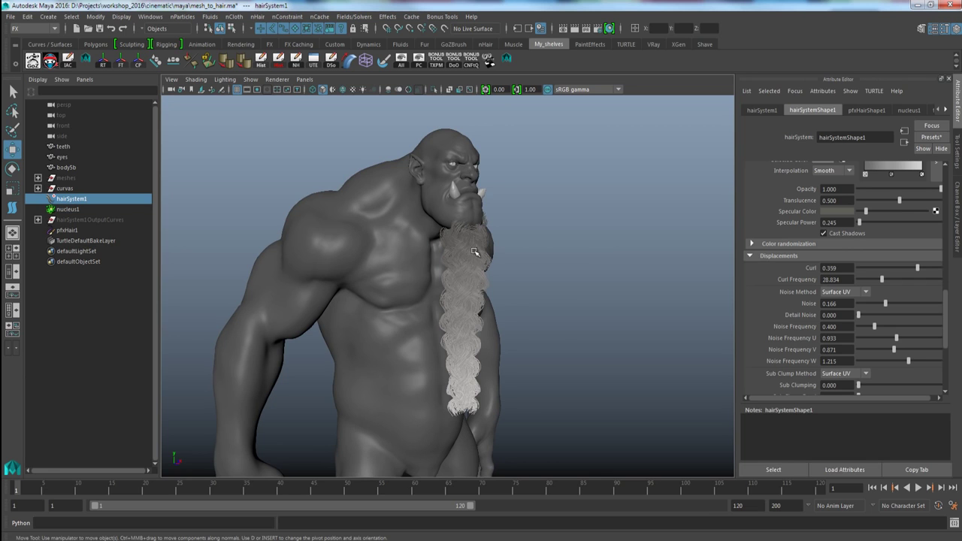
mouse_move(483, 286)
left_mouse_down("alt")
mouse_move(451, 285)
mouse_move(477, 295)
mouse_move(466, 293)
left_mouse_up("alt")
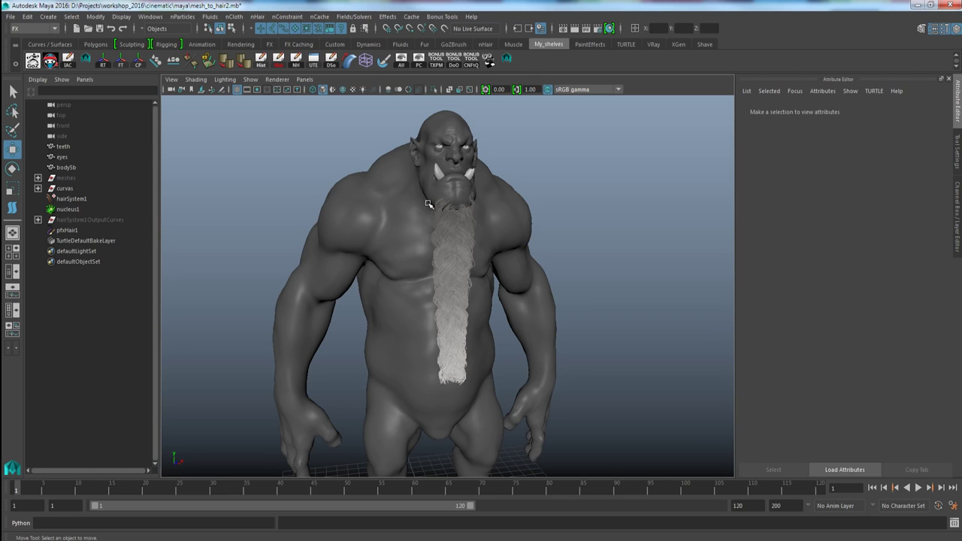
Create a V-Ray Rect Light in the scene
left_click(51, 21)
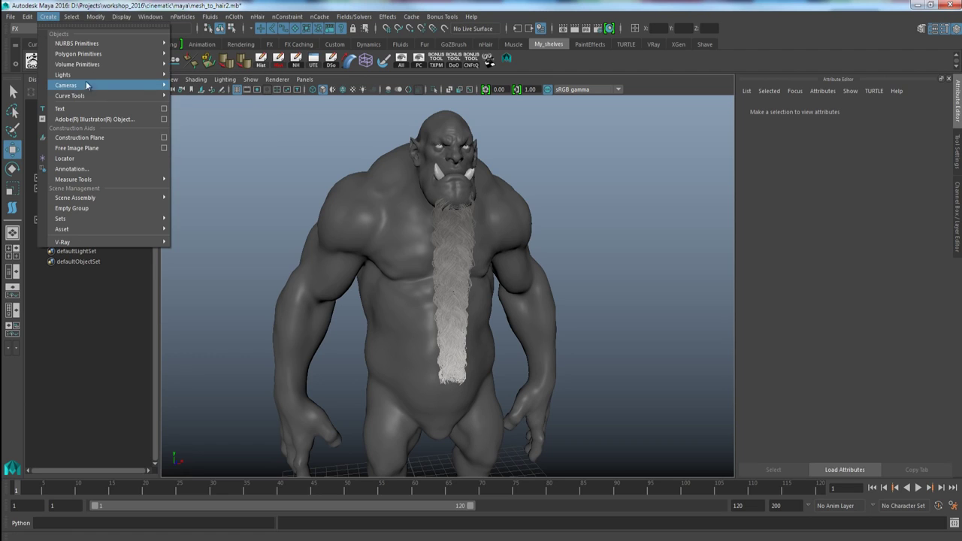
mouse_move(94, 75)
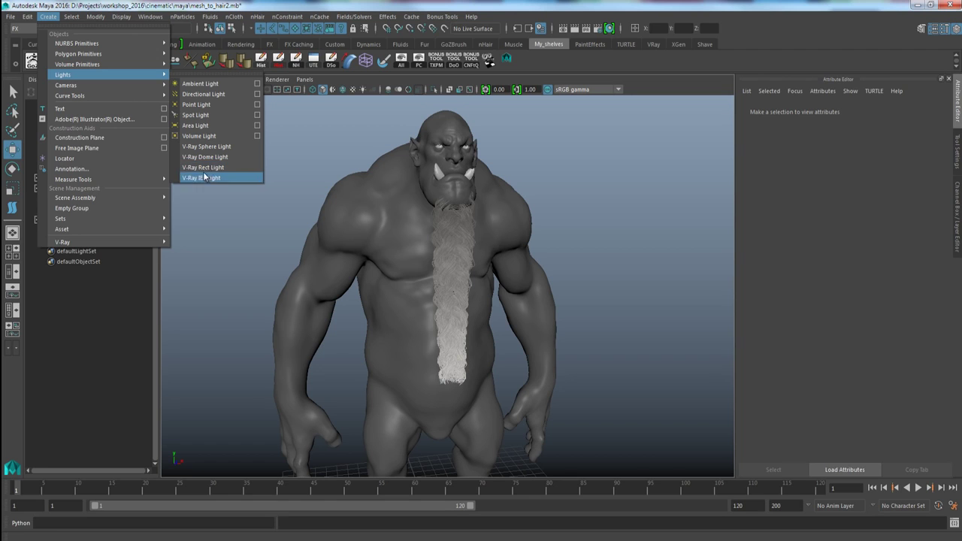
left_click(213, 167)
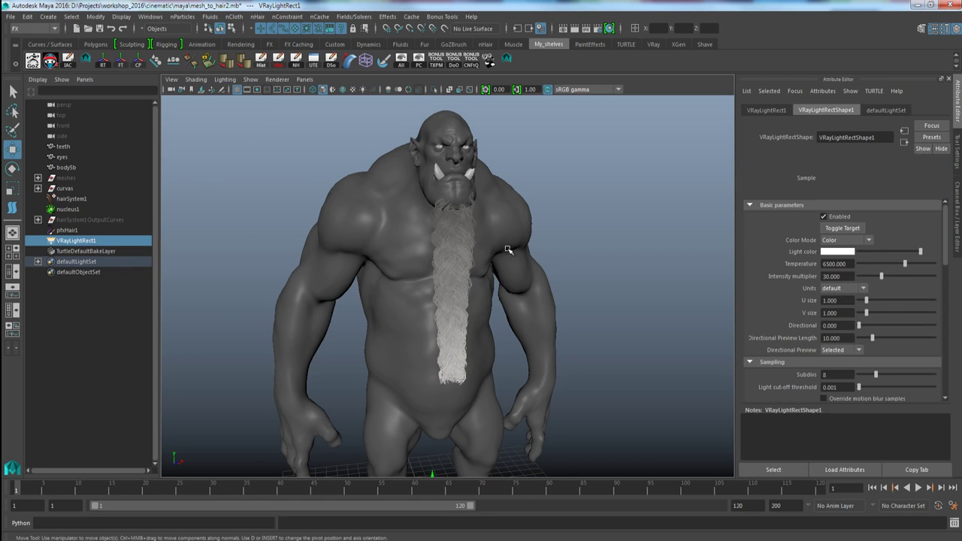
Scale up the V-Ray rect light, rotate it toward the orc and position it above the orc's head
right_click_drag(509, 250, 435, 224, "alt")
left_click_drag(435, 224, 498, 310, "alt")
left_click_drag(455, 441, 630, 180)
key("r")
left_click_drag(631, 240, 680, 242)
key("e")
left_click_drag(635, 175, 640, 185)
key("w")
left_click_drag(630, 238, 488, 162)
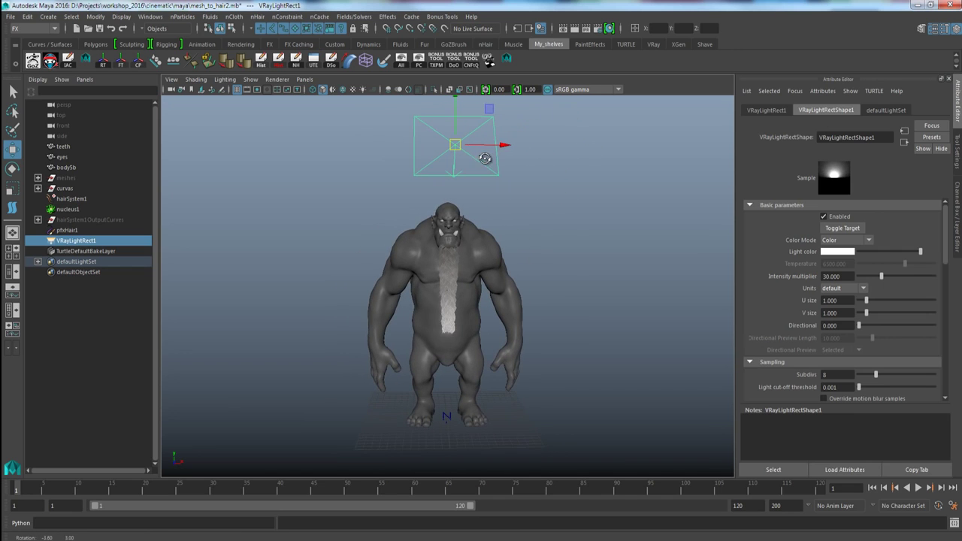
Frame the orc's upper body and switch the renderer in the Render Settings from Maya Software to V-Ray
scroll(514, 268, "up", 3)
left_click_drag(513, 268, 498, 264, "alt")
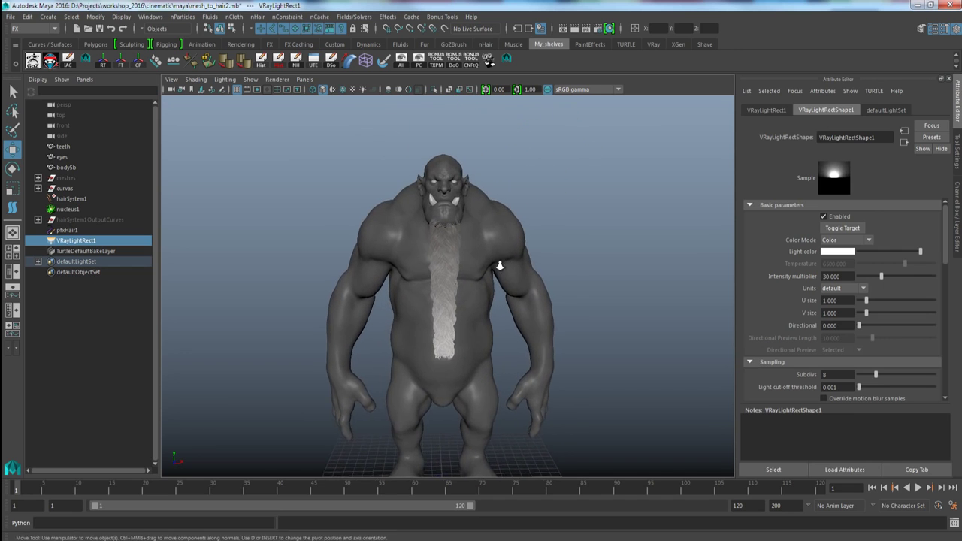
right_click_drag(330, 147, 367, 166, "alt")
left_click_drag(403, 180, 418, 185, "alt")
middle_click_drag(386, 188, 359, 190, "alt")
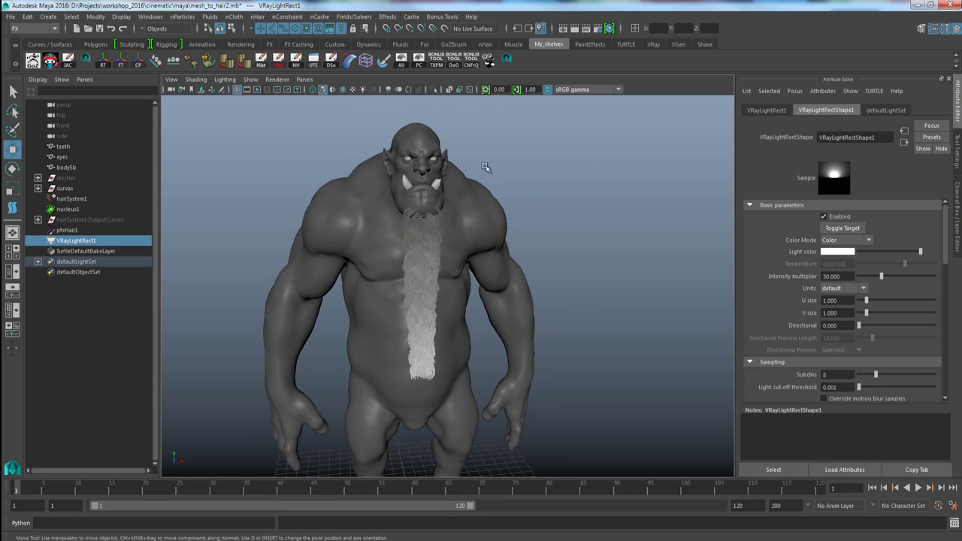
left_click(599, 31)
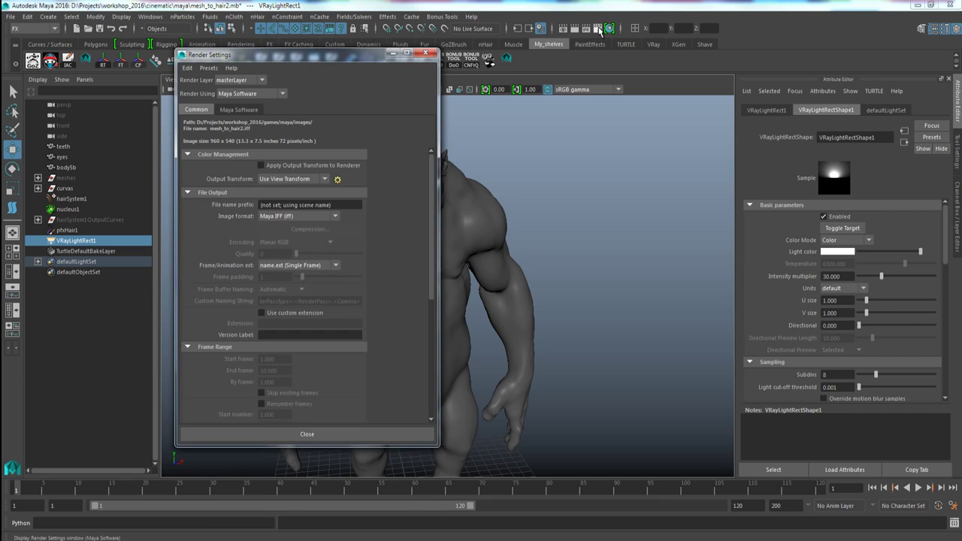
left_click(281, 95)
left_click(247, 136)
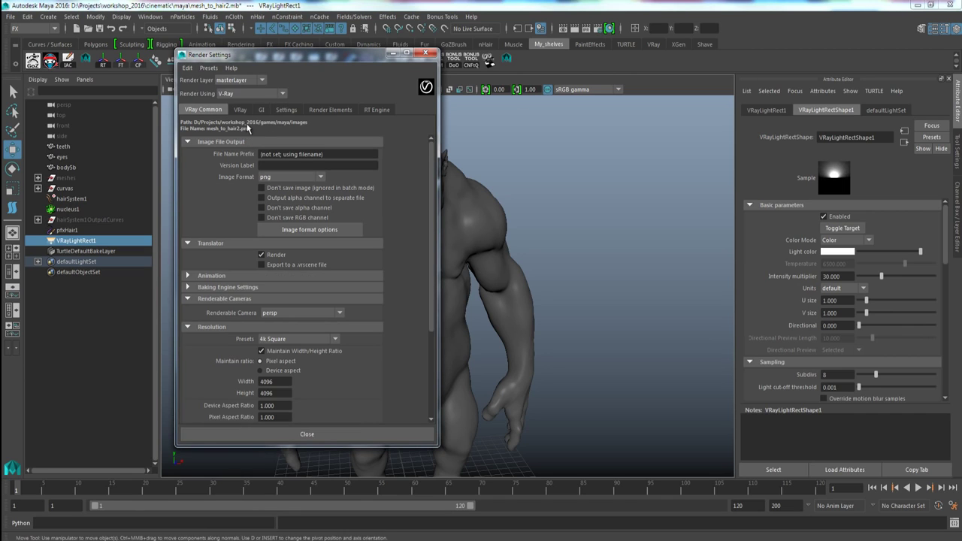
Load the Default Settings preset for the V-Ray render settings
left_click(208, 67)
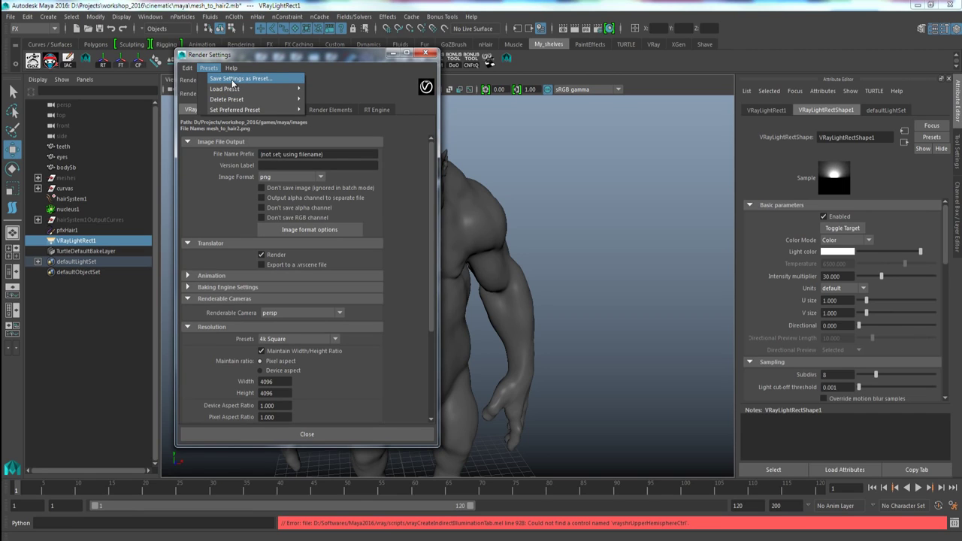
mouse_move(234, 89)
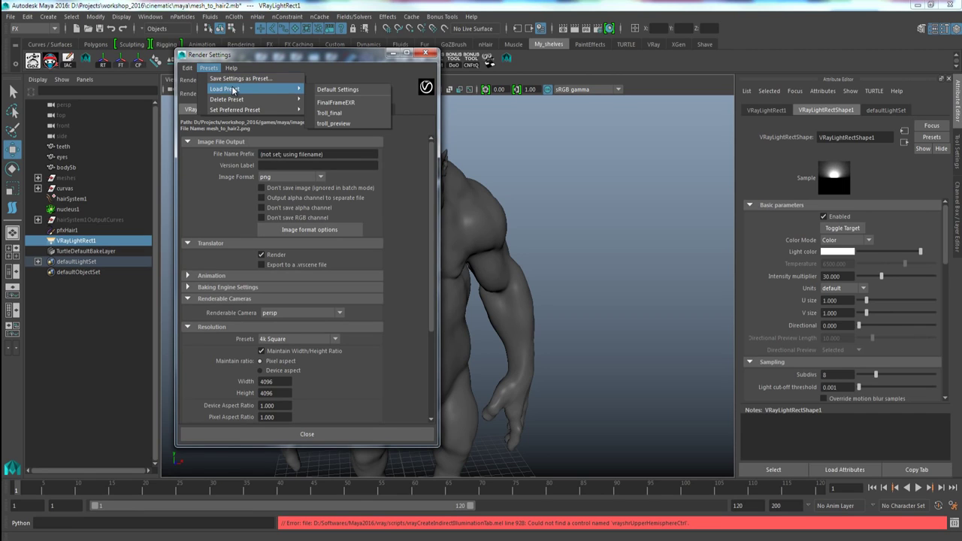
left_click(331, 90)
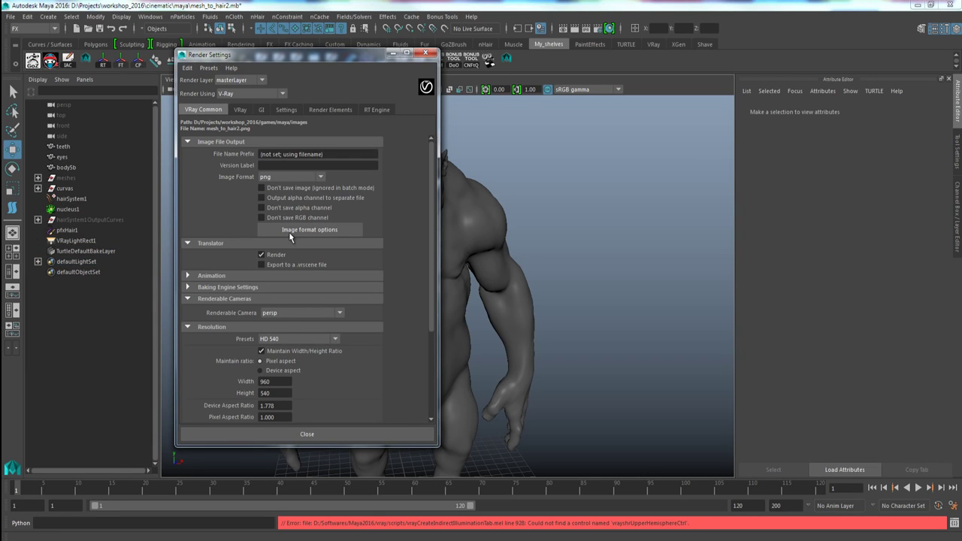
Show the resolution gate in the perspective view and frame the orc's torso and beard inside it
left_click_drag(294, 55, 698, 71)
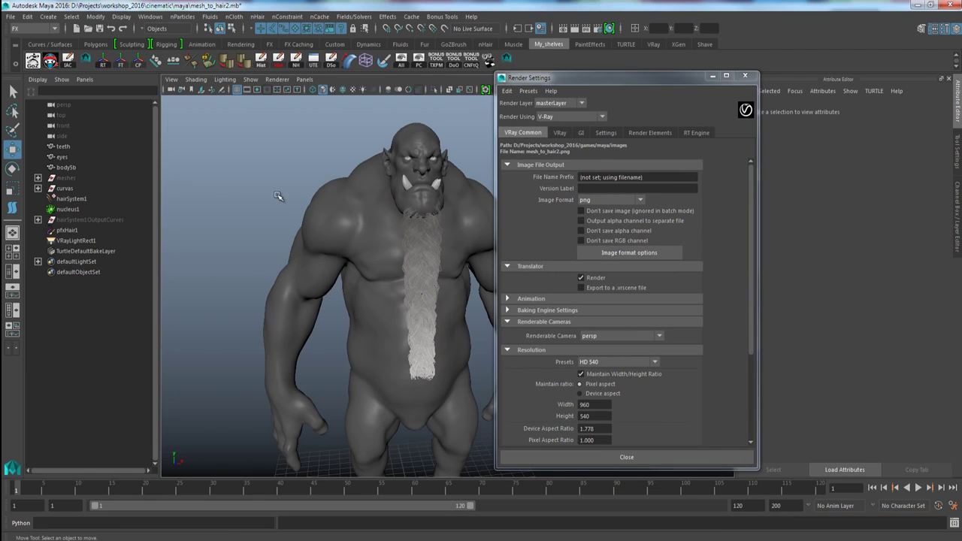
left_click(257, 88)
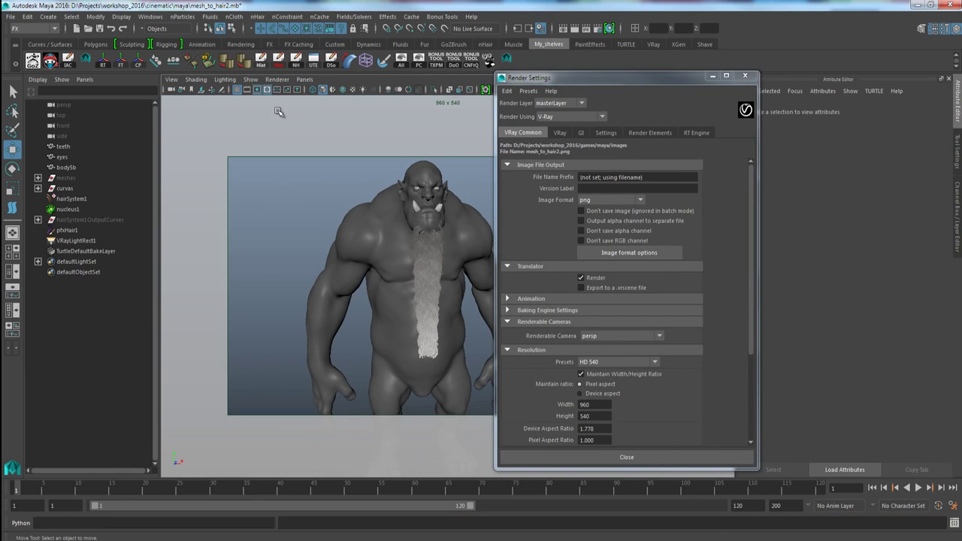
left_click_drag(545, 79, 646, 72)
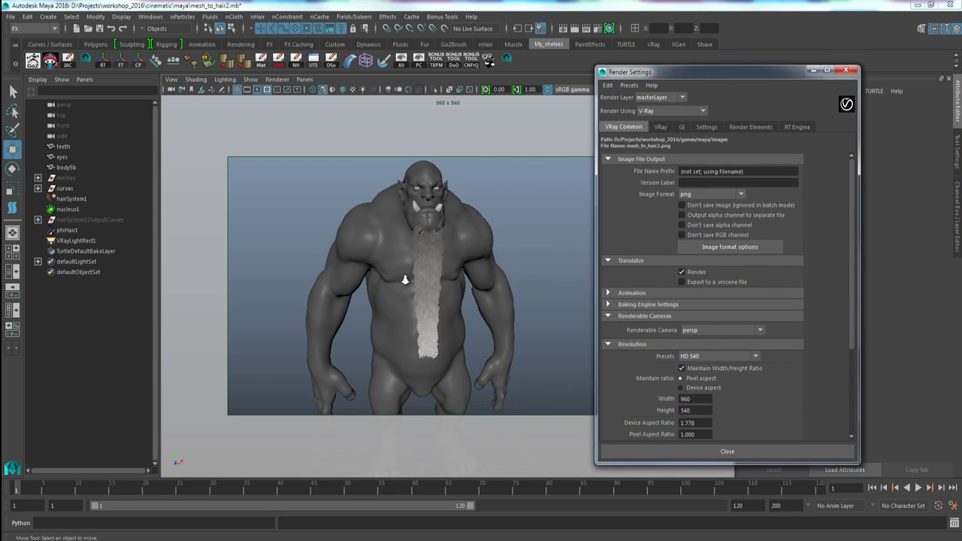
scroll(402, 272, "up", 3)
scroll(451, 286, "down", 2)
left_click_drag(451, 287, 456, 286, "alt")
right_click_drag(456, 285, 472, 282, "alt")
middle_click_drag(471, 283, 478, 294, "alt")
mouse_move(477, 295)
left_mouse_down("alt")
mouse_move(500, 284)
mouse_move(474, 292)
left_mouse_up("alt")
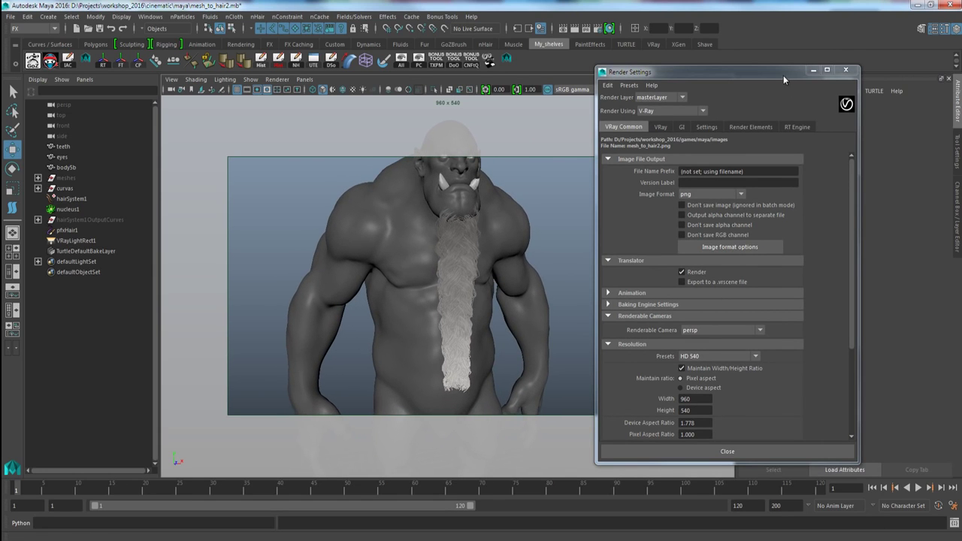
Review the GI options and the V-Ray image sampler settings, and close the Render Settings
left_click_drag(783, 75, 596, 71)
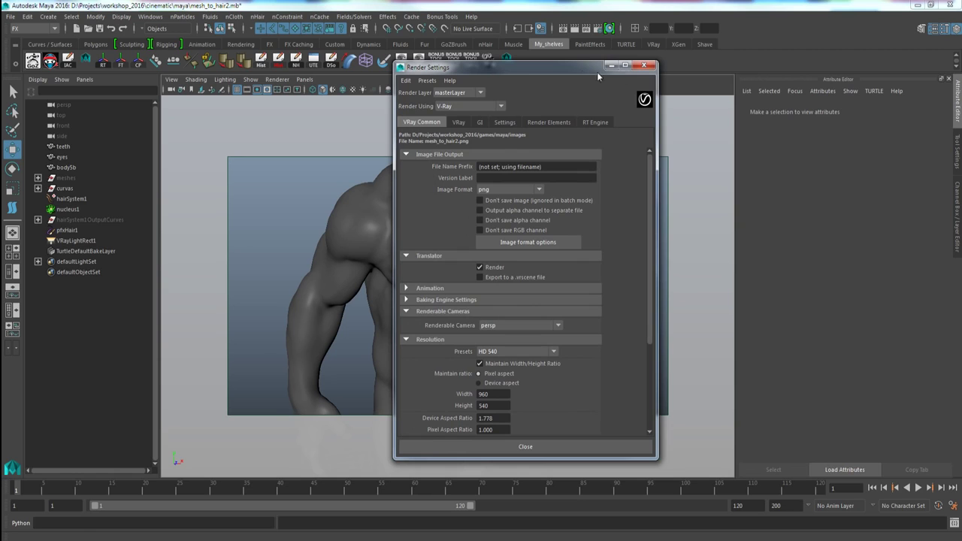
left_click(481, 124)
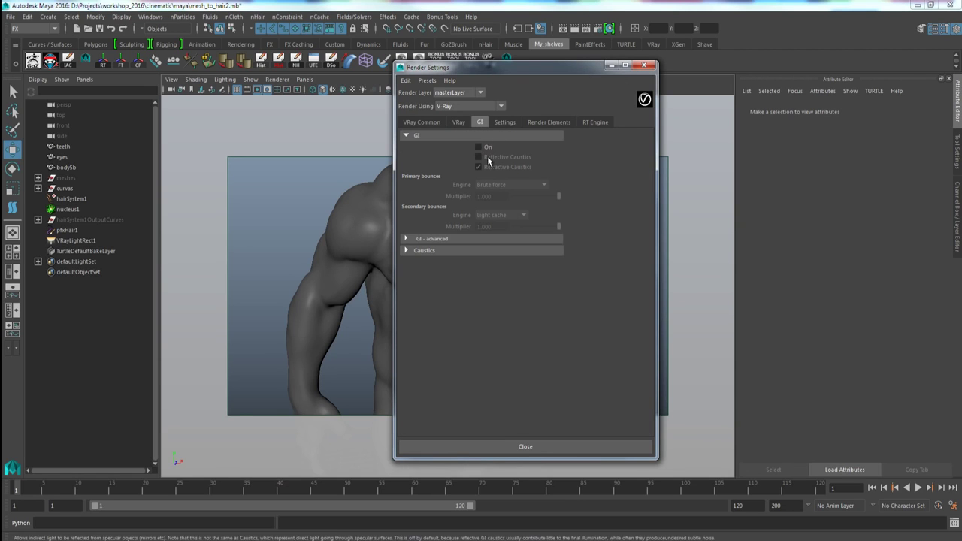
left_click(462, 124)
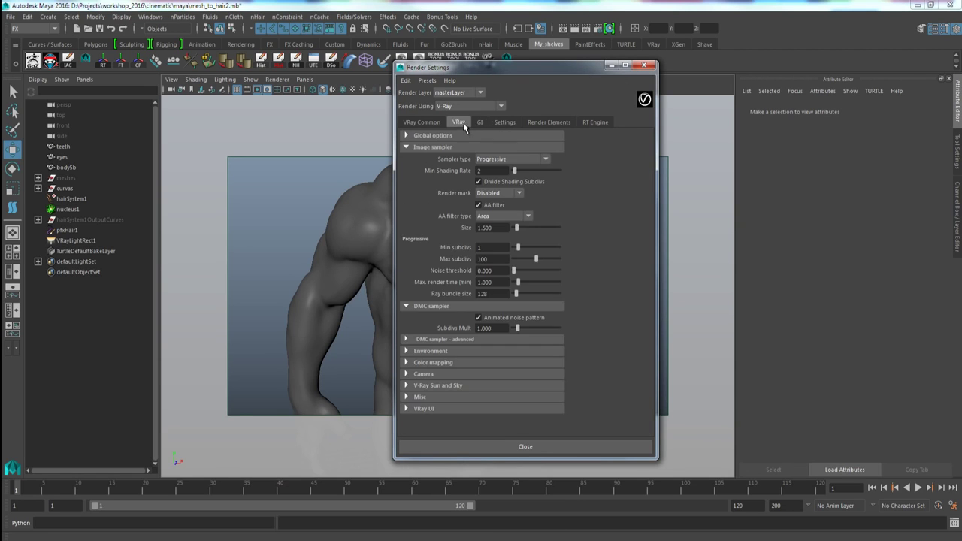
left_click(644, 66)
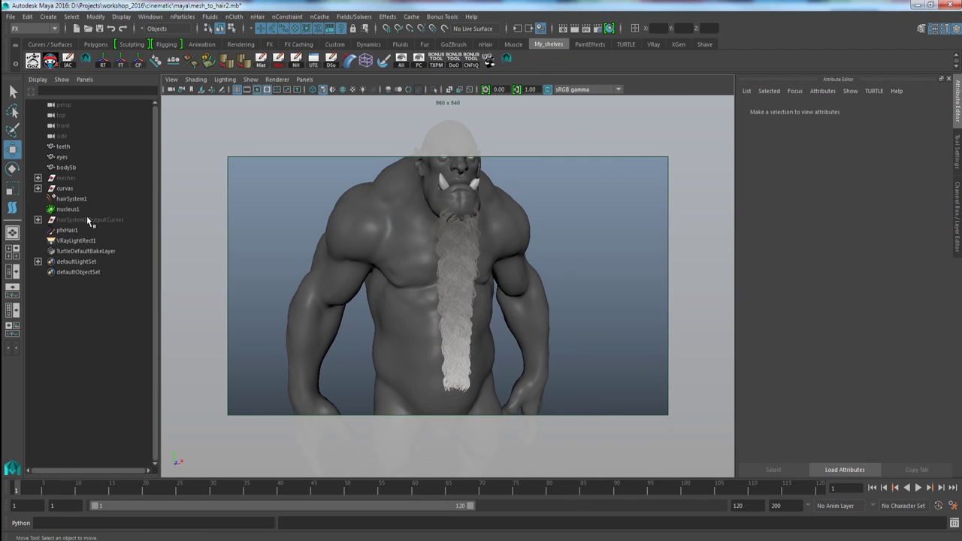
On the orc body's body5b_blinn material, set Reflectivity to 0 and darken the Specular Color to near black
left_click(354, 241)
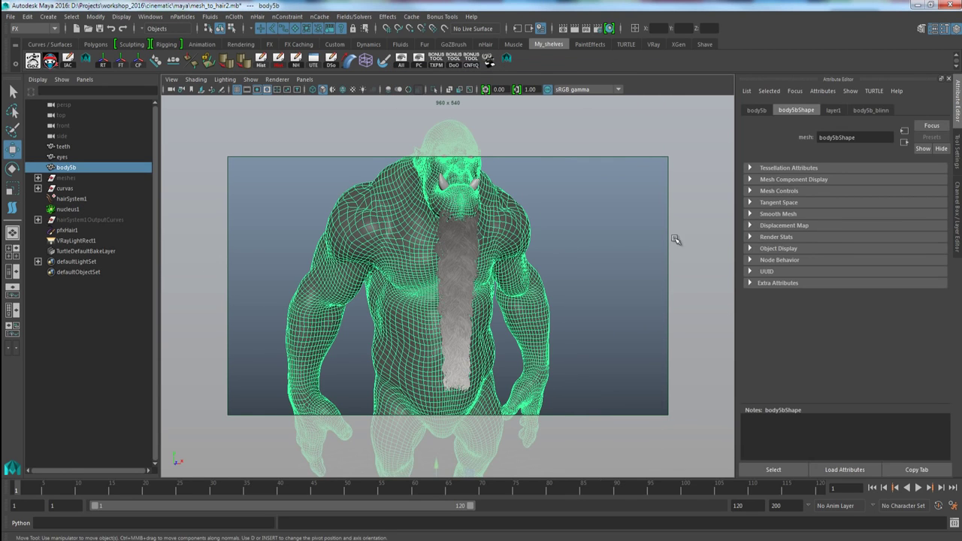
left_click(879, 110)
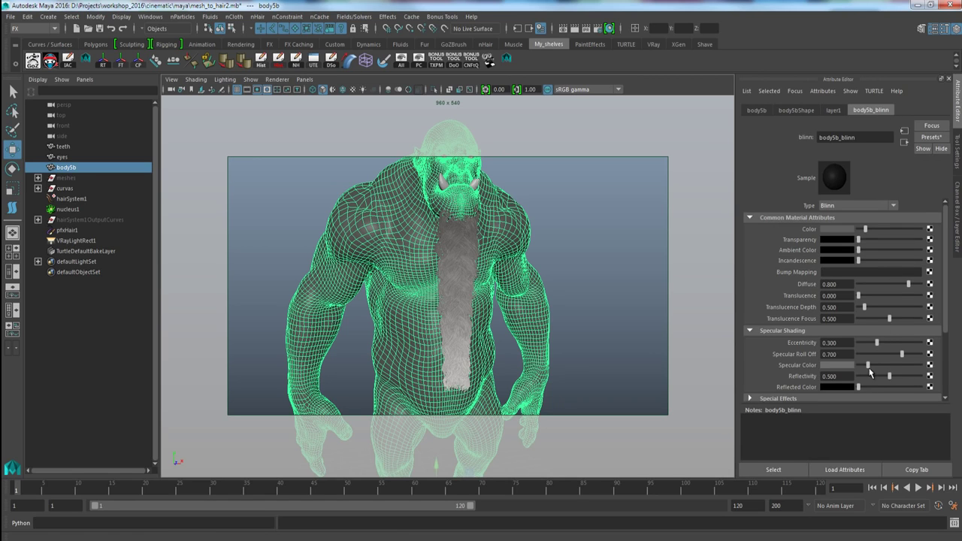
left_click(861, 376)
left_click_drag(868, 365, 859, 368)
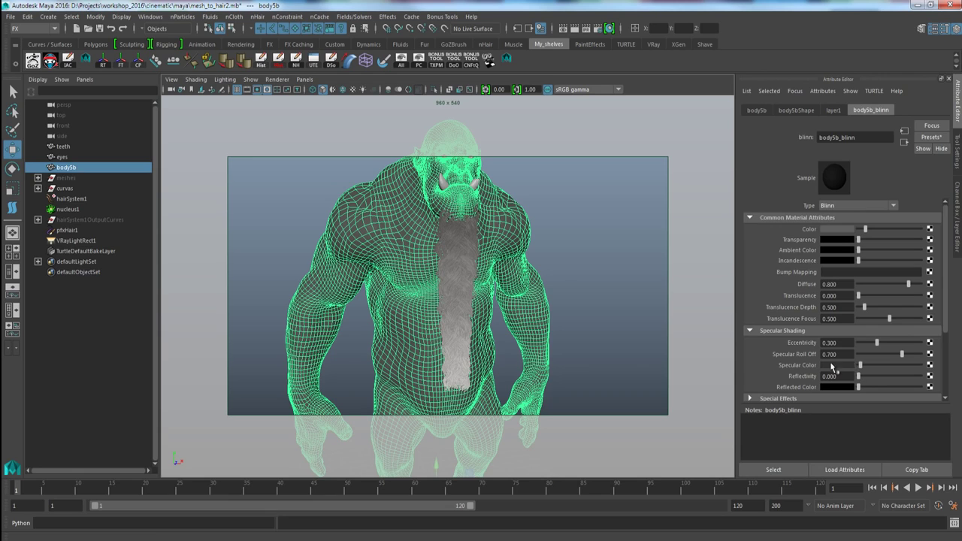
left_click(571, 259)
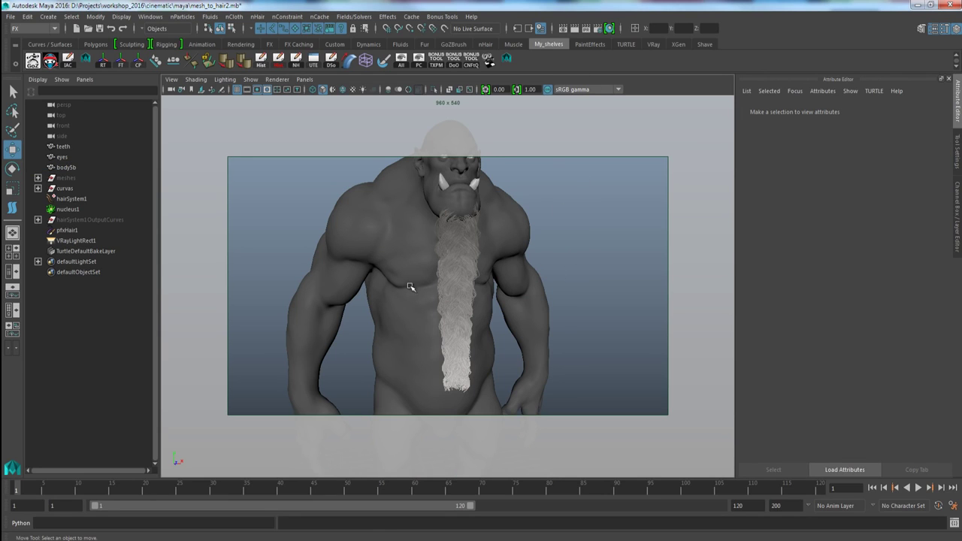
Select hairSystem1, render the orc with V-Ray, and inspect the braided beard up close in the frame buffer before stopping the render
left_click(71, 200)
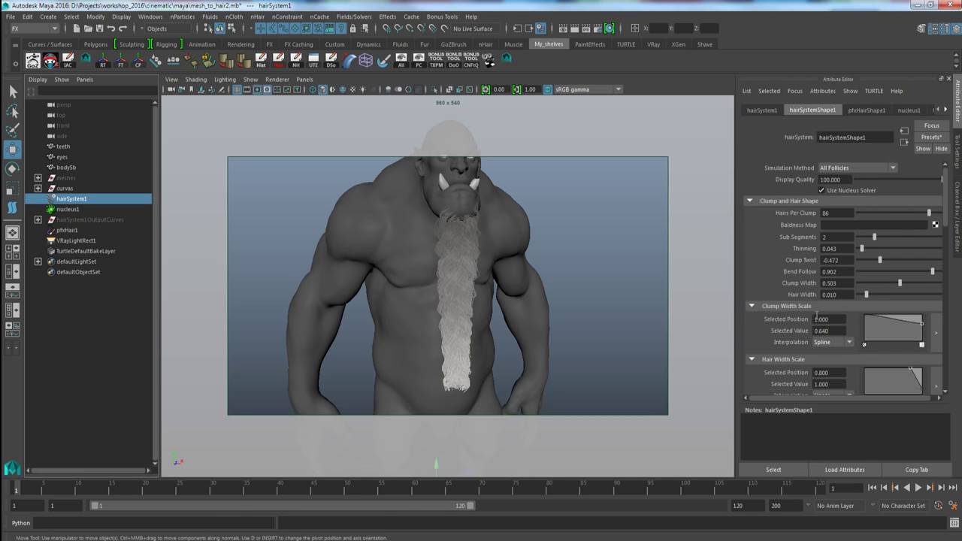
scroll(833, 314, "down", 10)
scroll(833, 314, "down", 3)
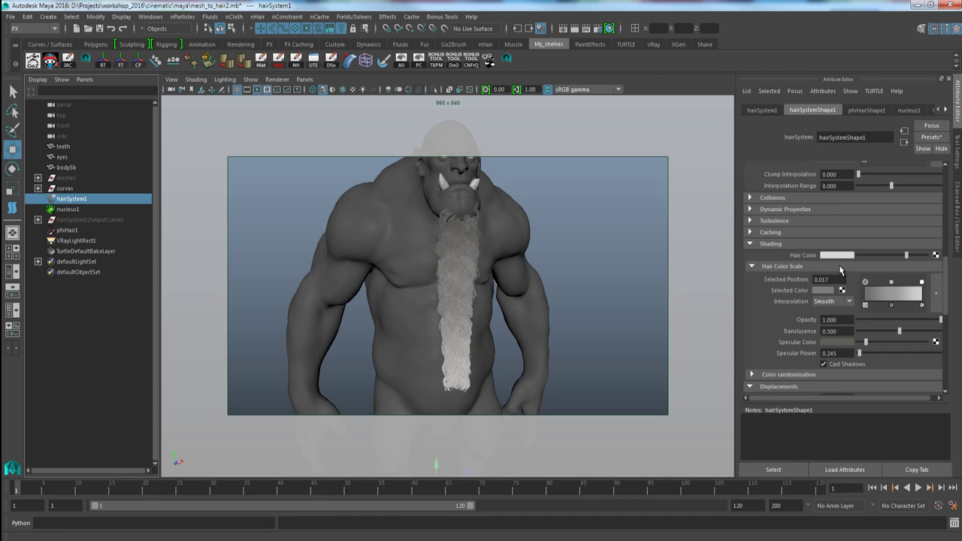
left_click(576, 29)
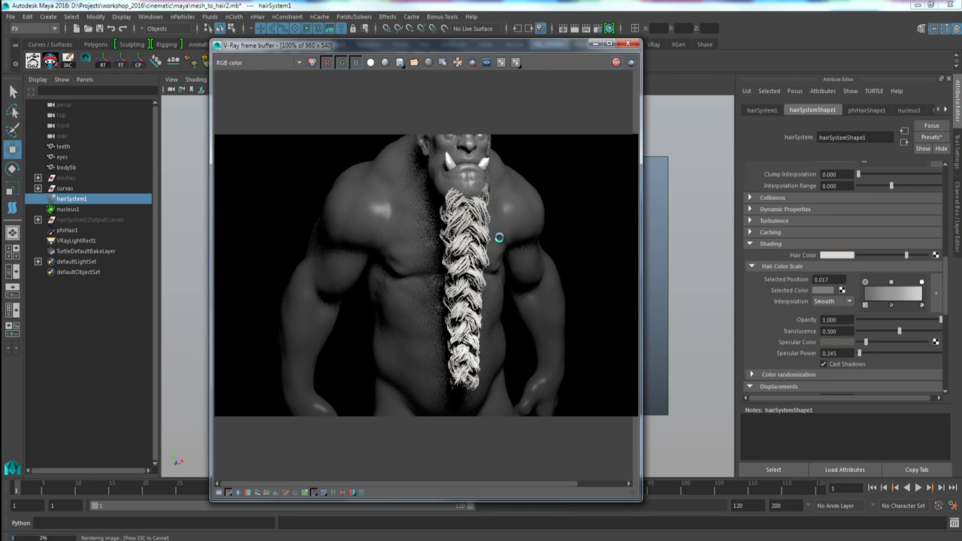
scroll(519, 222, "up", 1)
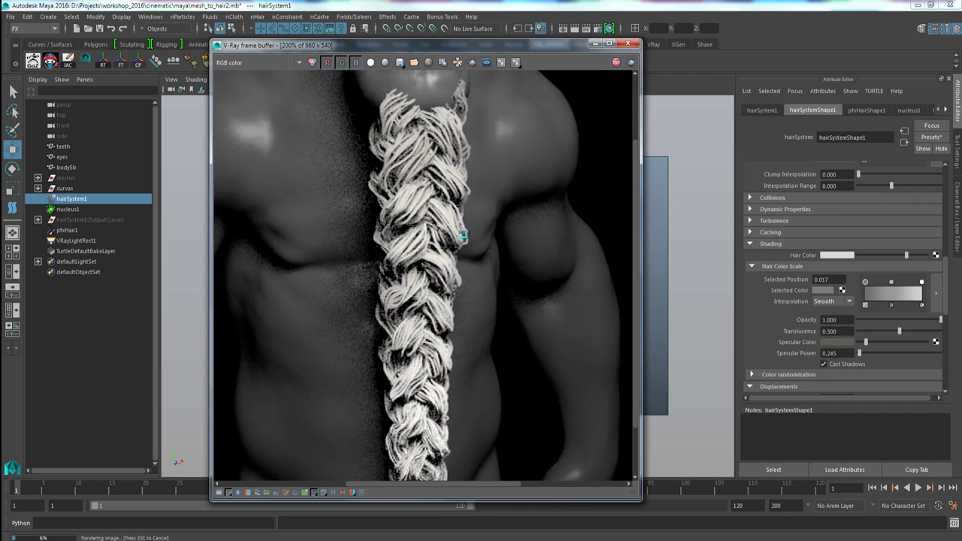
scroll(465, 239, "down", 1)
scroll(463, 233, "up", 2)
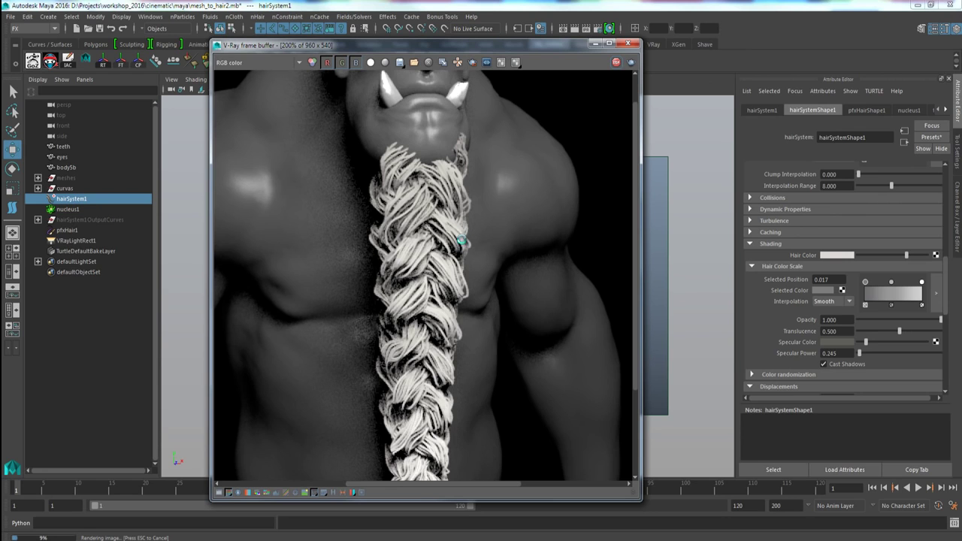
scroll(449, 247, "down", 1)
scroll(447, 251, "down", 1)
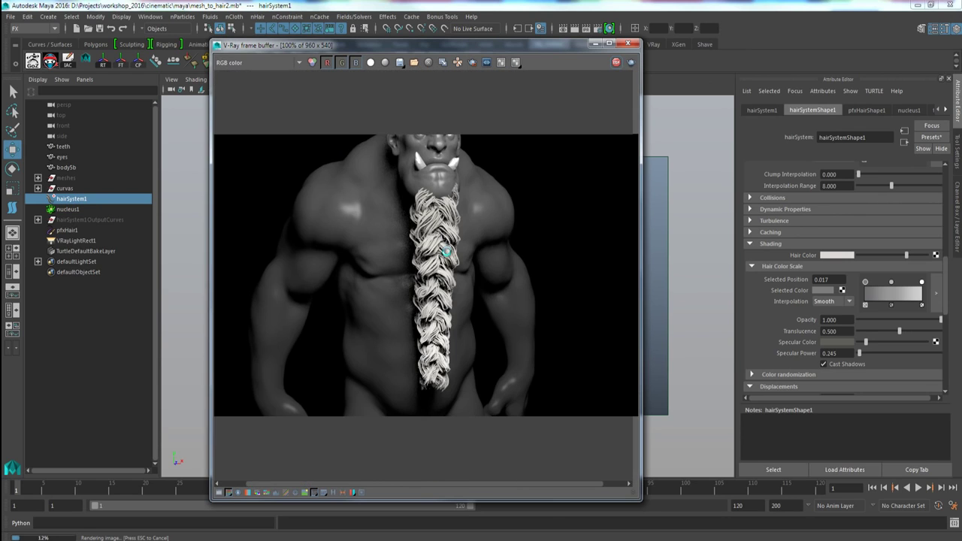
scroll(446, 251, "up", 1)
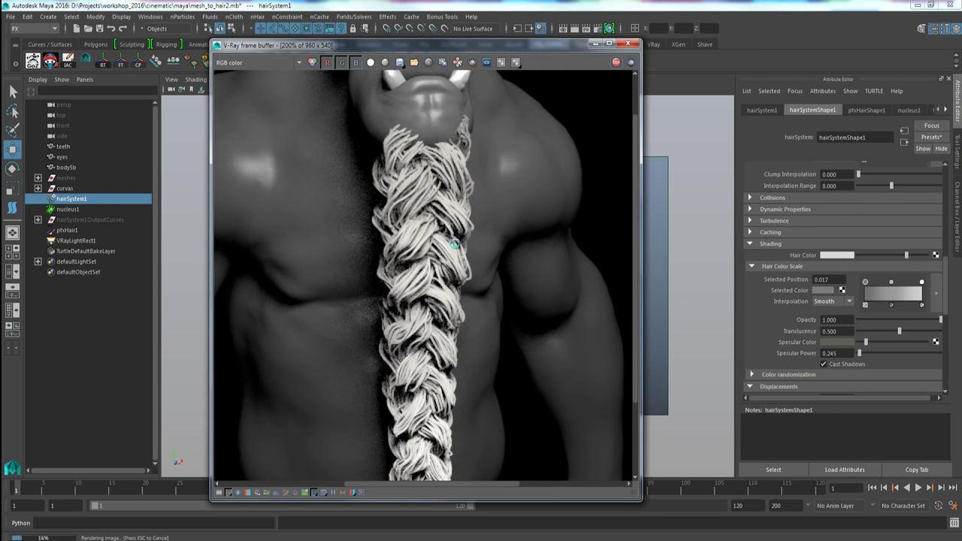
left_click(616, 63)
Set the beard hair system's Hair Width to 0.002 and render it again
scroll(799, 242, "up", 6)
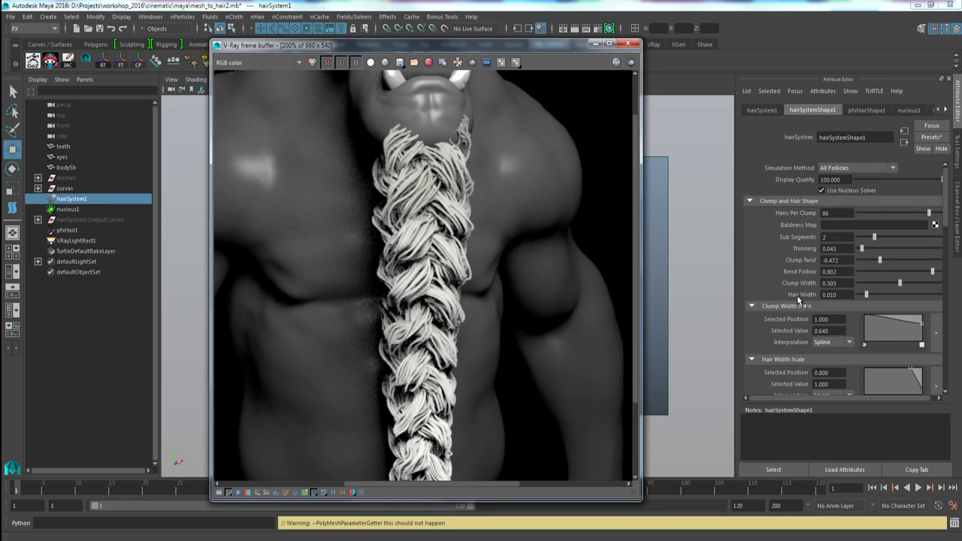
left_click(838, 295)
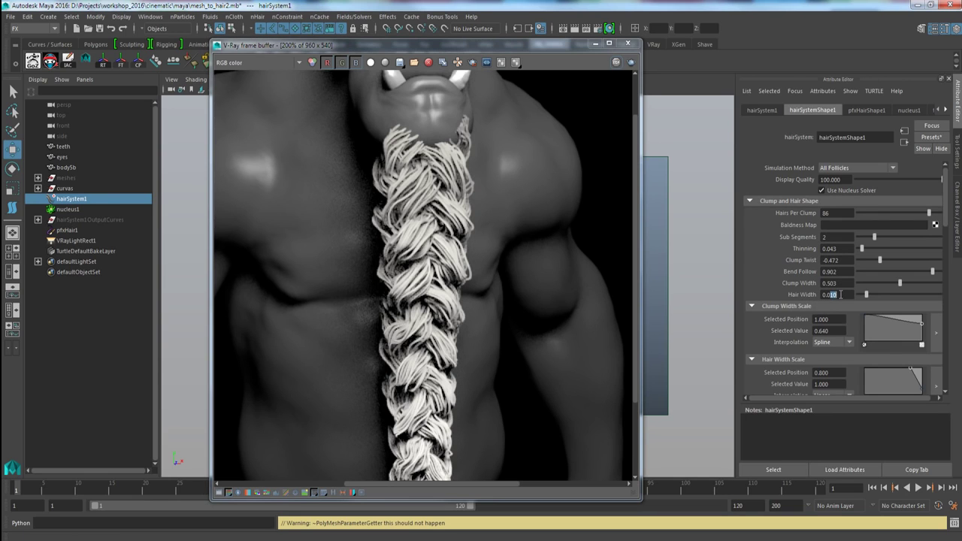
type("0.002")
key("Return")
left_click(631, 63)
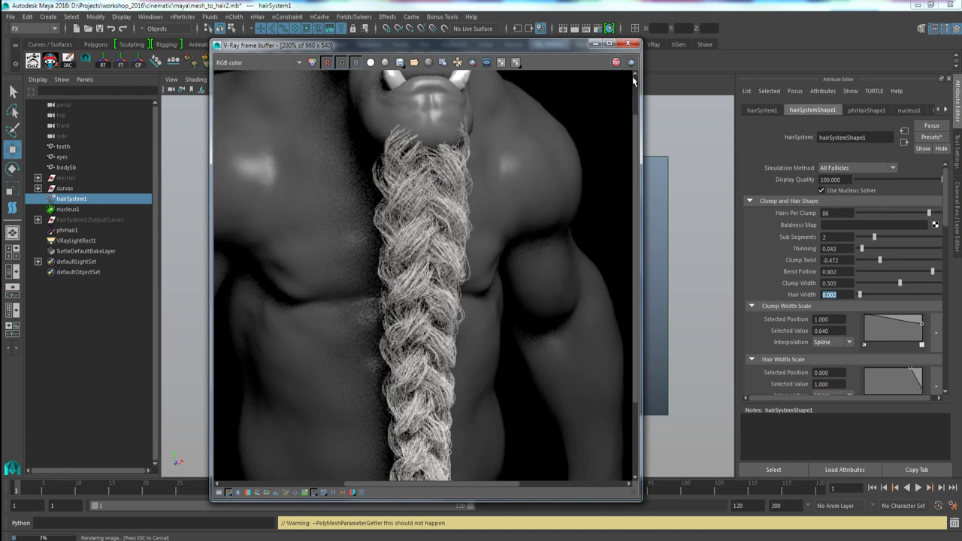
Set the Hair Width to 0.001 and render only a region around the upper part of the braid
left_click_drag(834, 294, 843, 294)
key("BackSpace")
type("1")
key("Return")
left_click(474, 65)
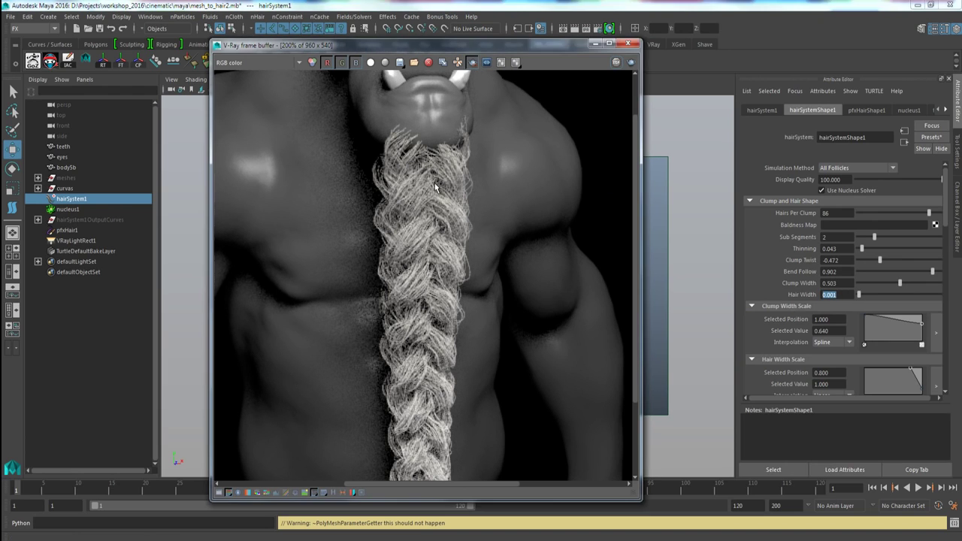
left_click_drag(362, 123, 487, 368)
left_click(631, 63)
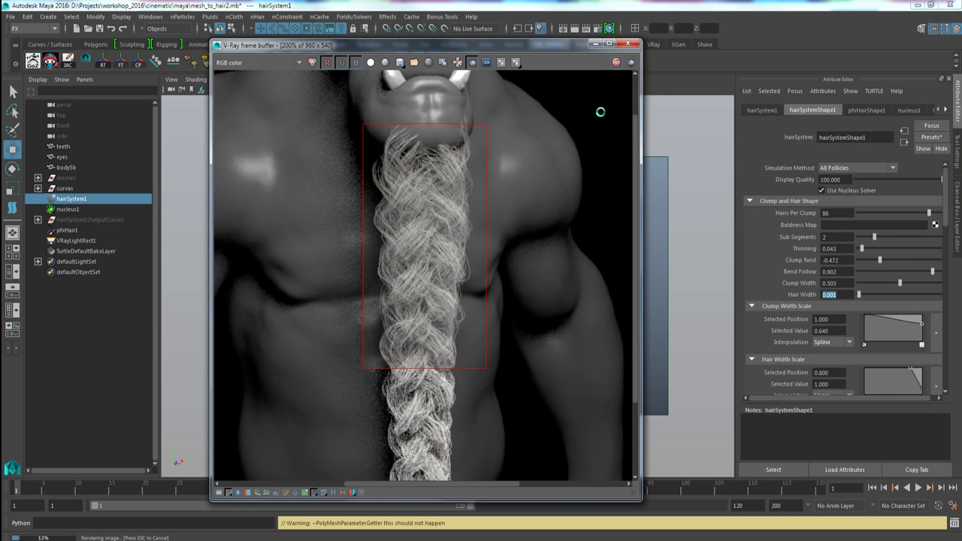
left_click(617, 63)
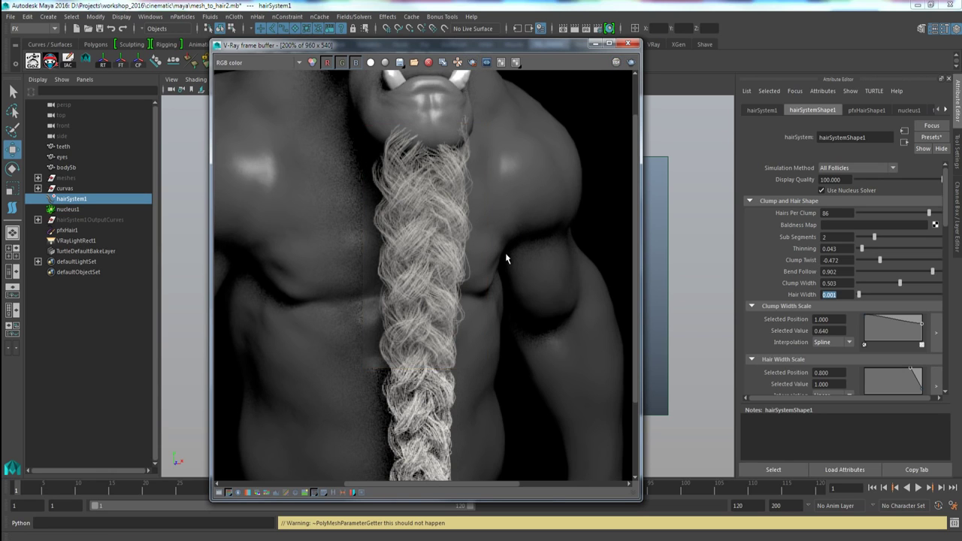
Set Hairs Per Clump to 150 and re-render the region around the upper braid
scroll(503, 255, "down", 1)
scroll(497, 273, "up", 1)
middle_click_drag(446, 325, 449, 269)
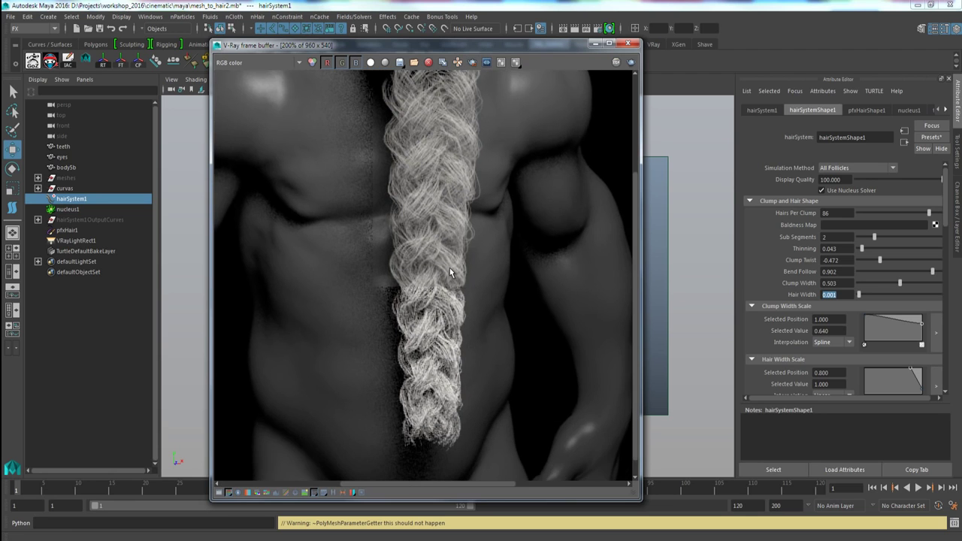
scroll(450, 267, "down", 2)
scroll(443, 272, "up", 2)
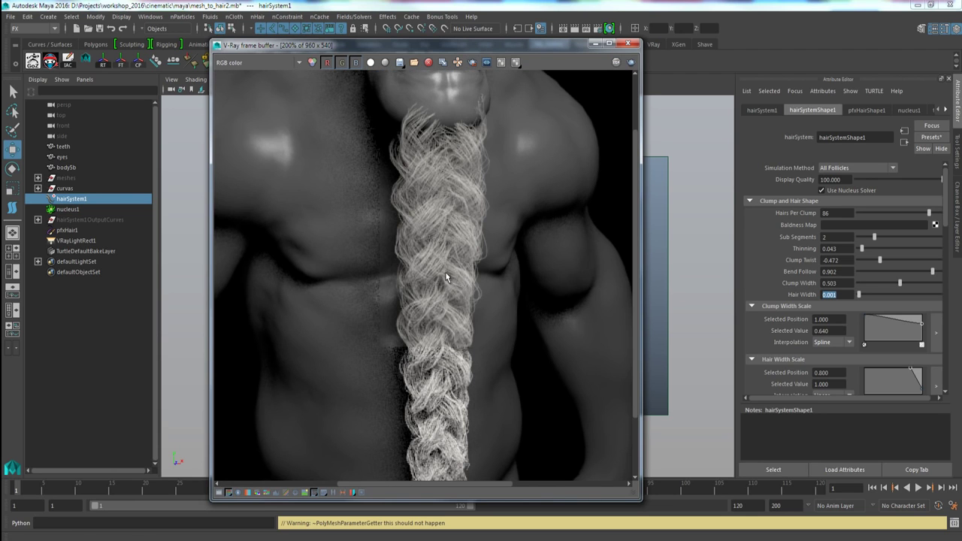
left_click(837, 213)
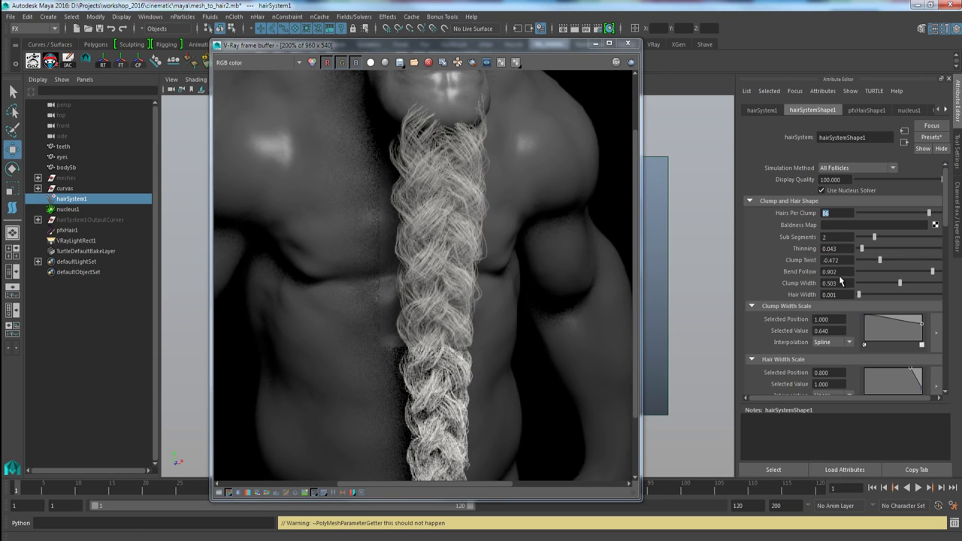
type("150")
key("Return")
left_click(472, 61)
left_click(617, 62)
left_click(617, 63)
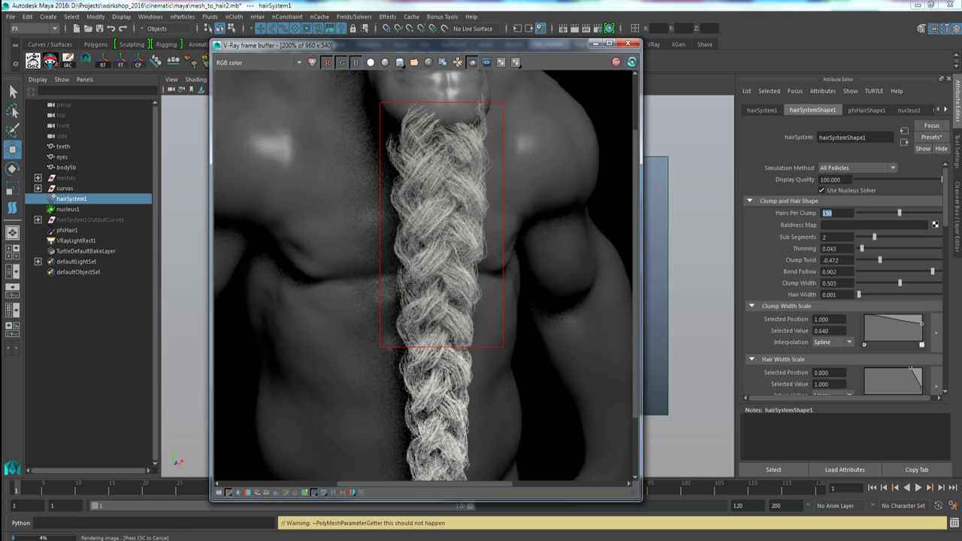
left_click(618, 61)
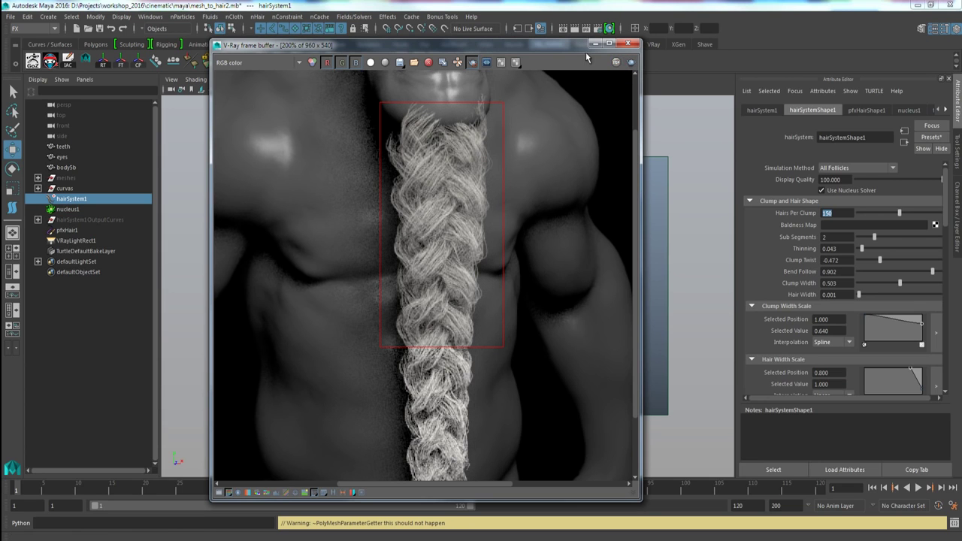
Enable Hair/PaintFX geometry for the V-Ray RT engine and close the Render Settings
left_click_drag(551, 47, 443, 52)
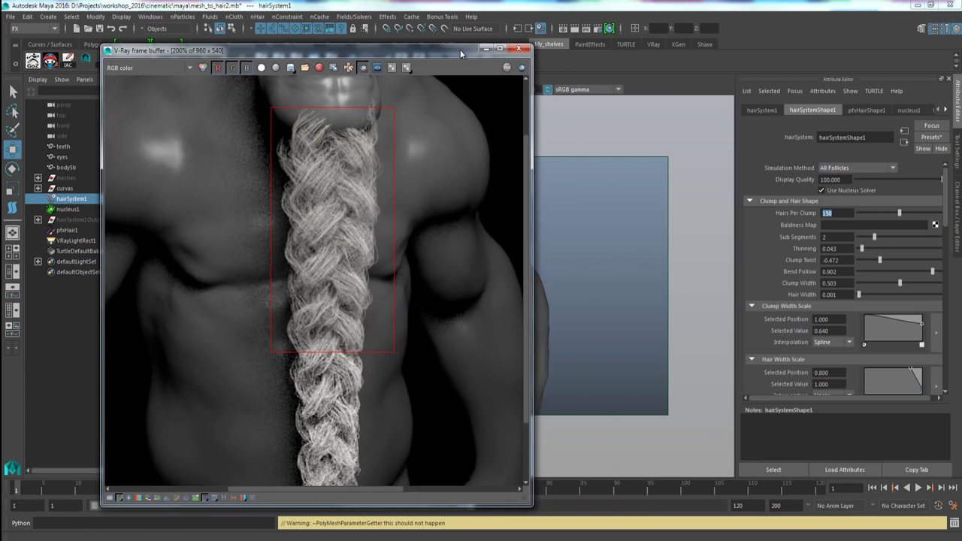
left_click(599, 30)
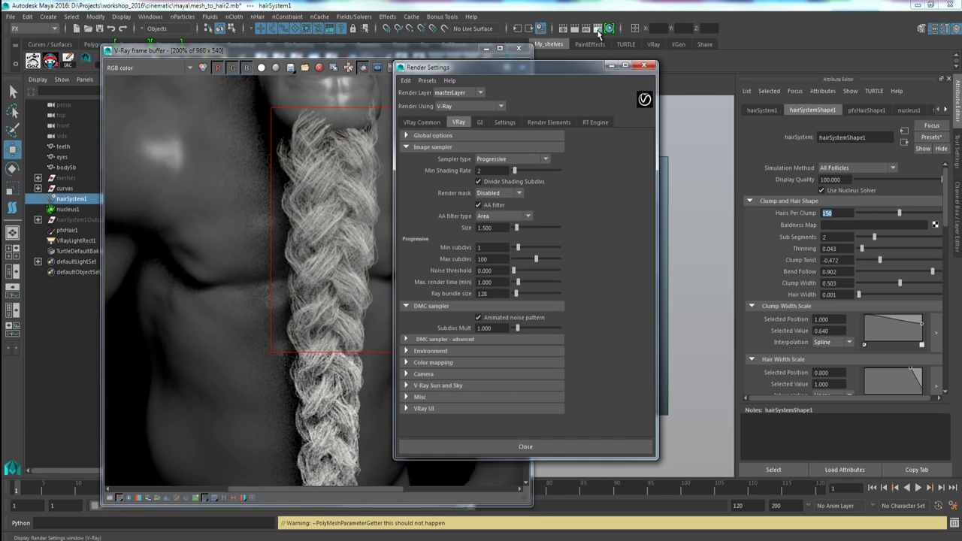
left_click(592, 122)
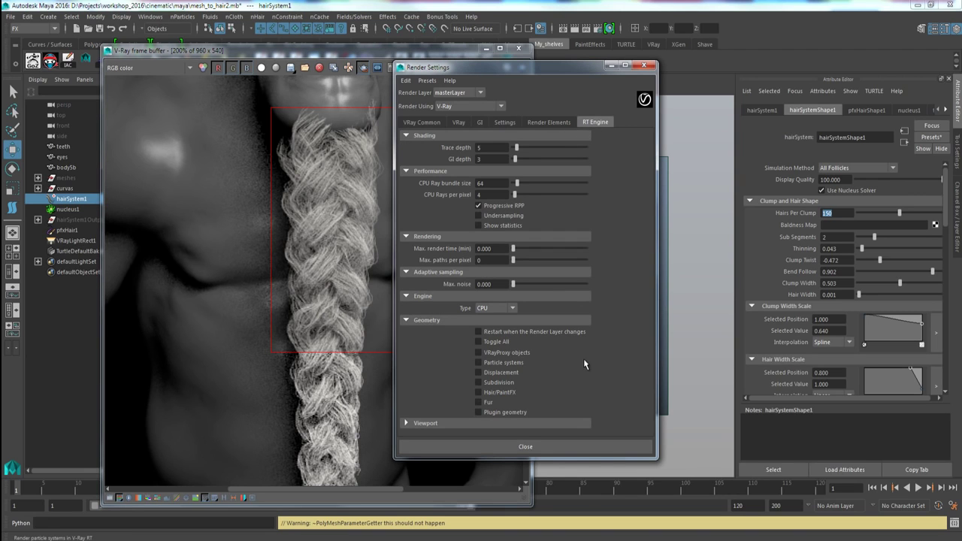
left_click(497, 392)
left_click(642, 67)
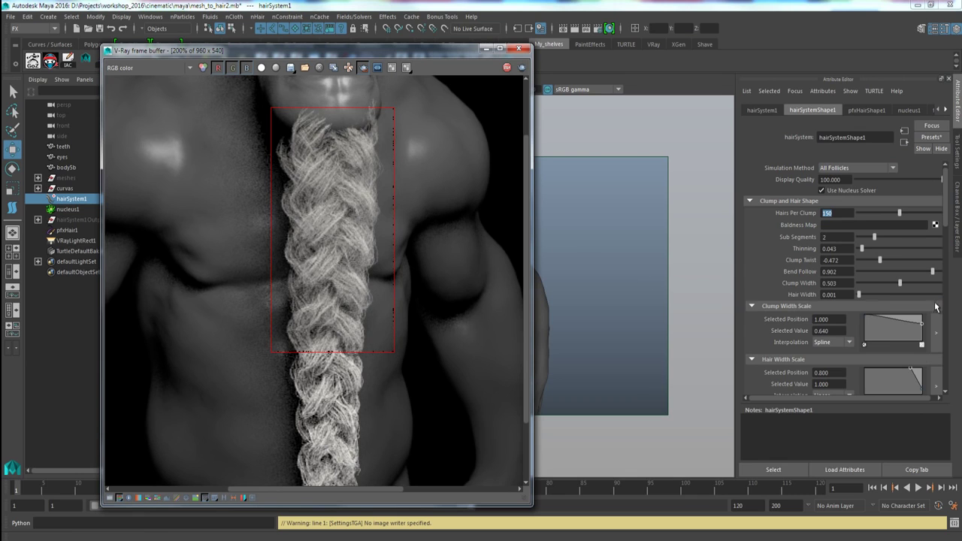
Try darker grays for the beard's Hair Color and settle on a light gray
scroll(808, 278, "down", 12)
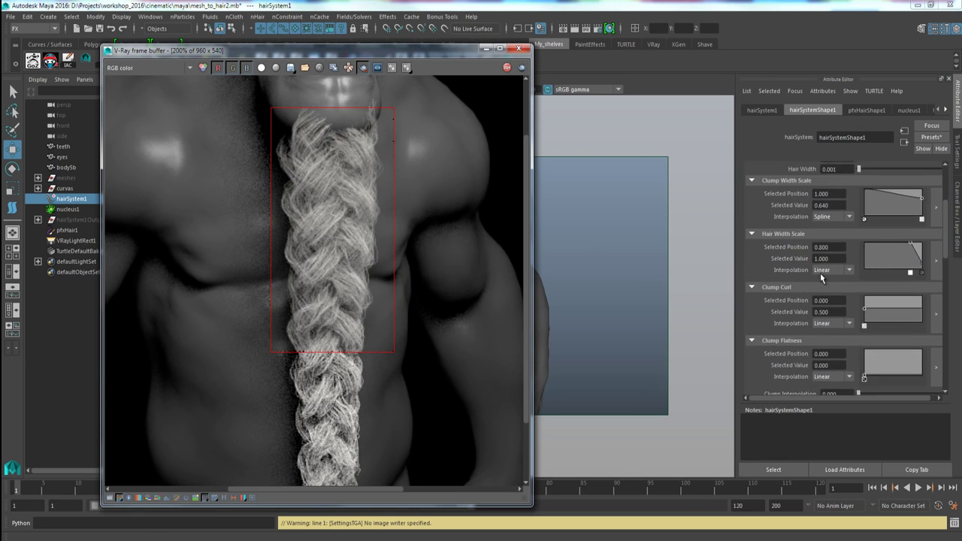
scroll(819, 275, "down", 1)
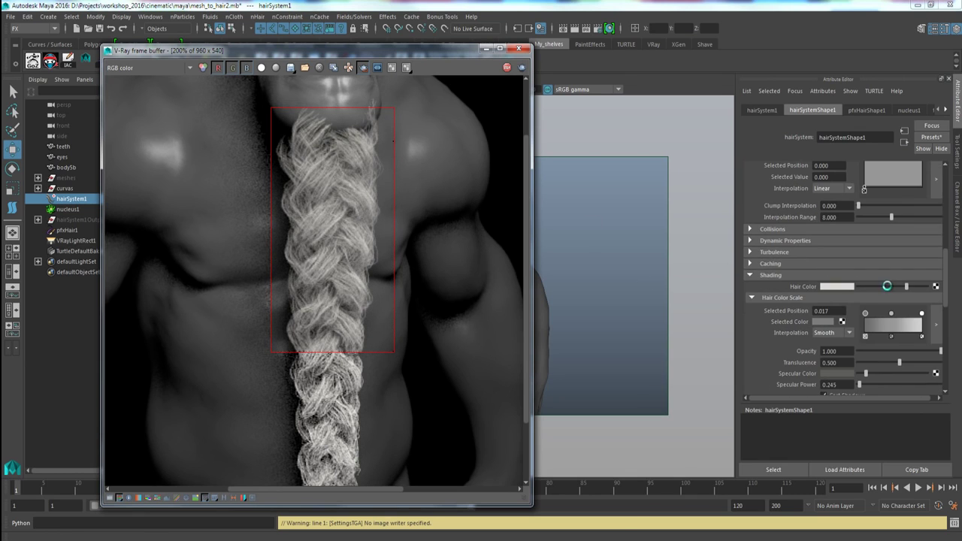
left_click(888, 286)
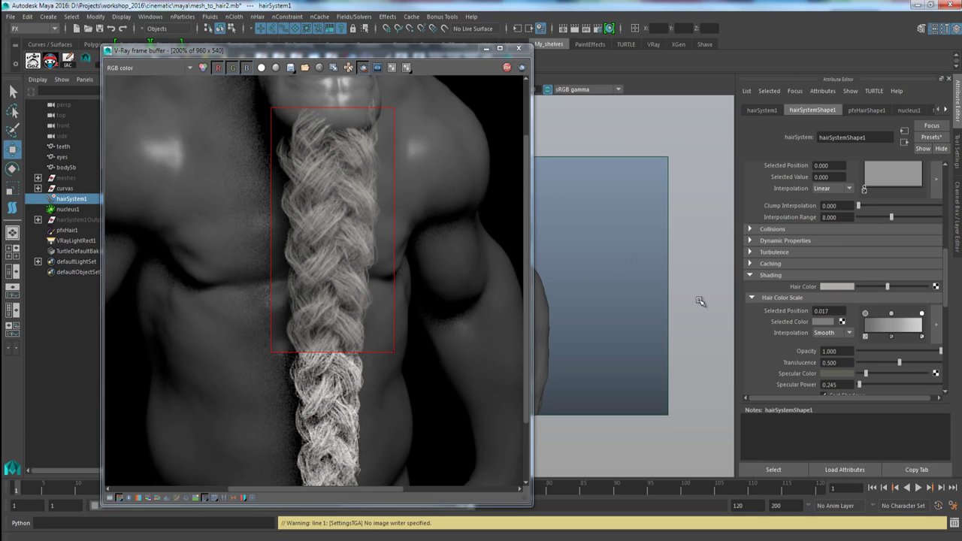
left_click_drag(887, 286, 875, 286)
left_click(902, 287)
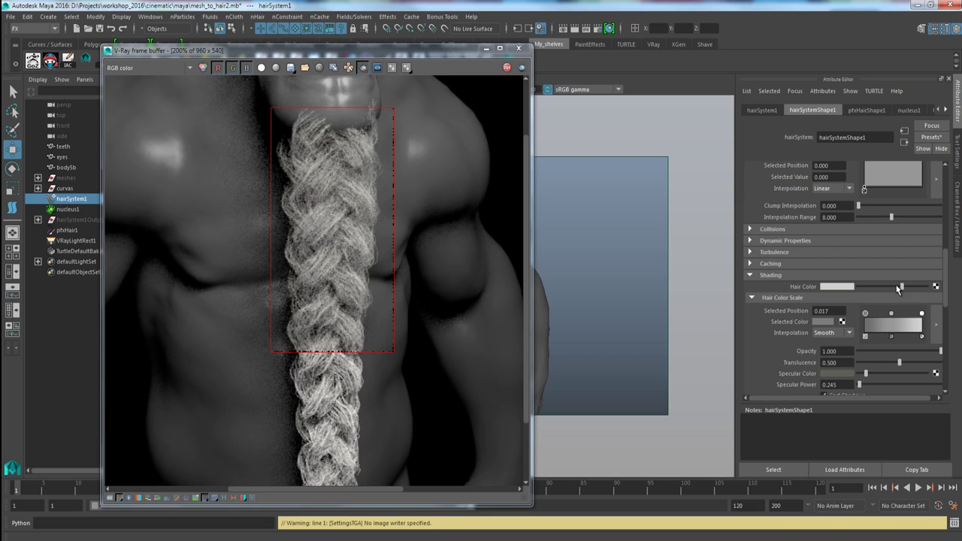
Darken the root key of the Hair Color Scale to near black and delete the ramp's middle key
left_click(826, 323)
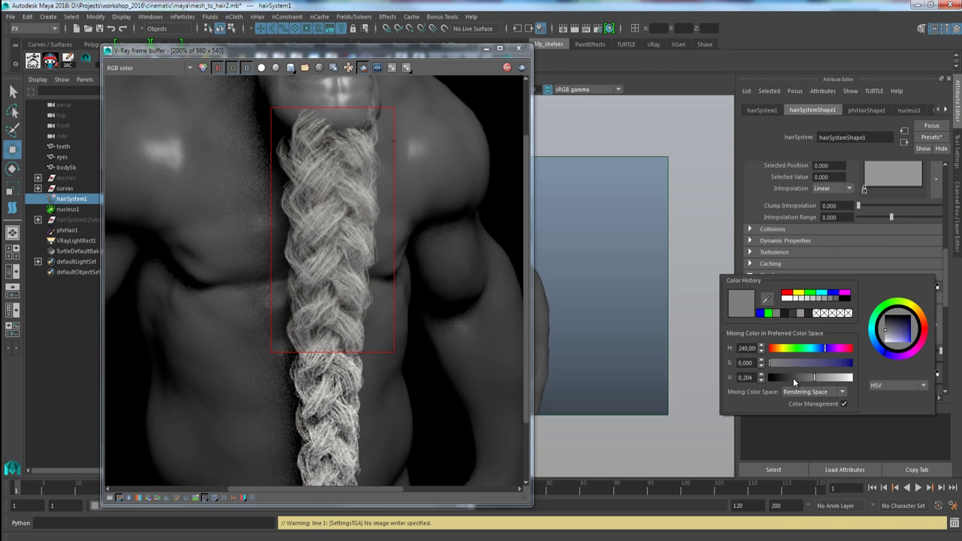
left_click(793, 379)
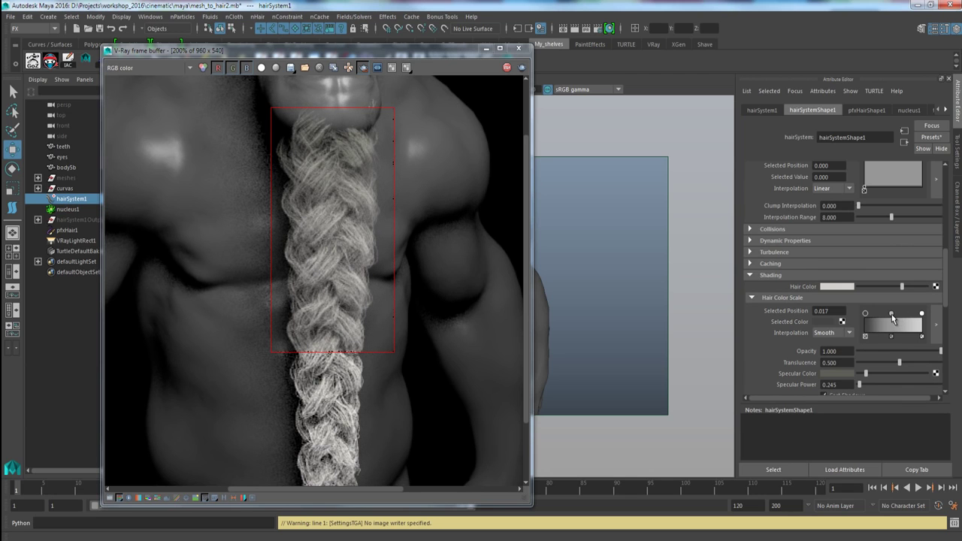
left_click(892, 338)
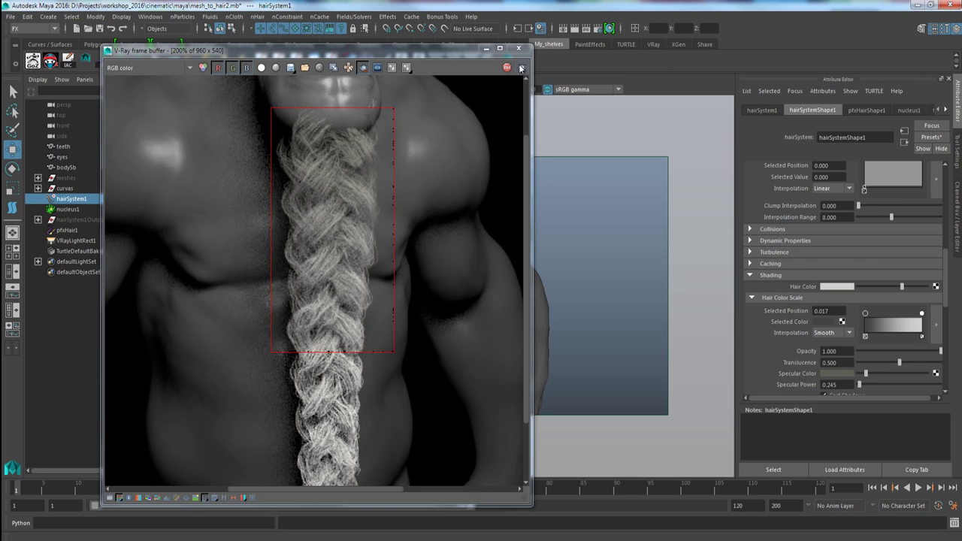
Turn off region rendering, end the RT session, and run a short full-frame render of the beard
left_click(364, 68)
left_click(506, 68)
left_click(521, 67)
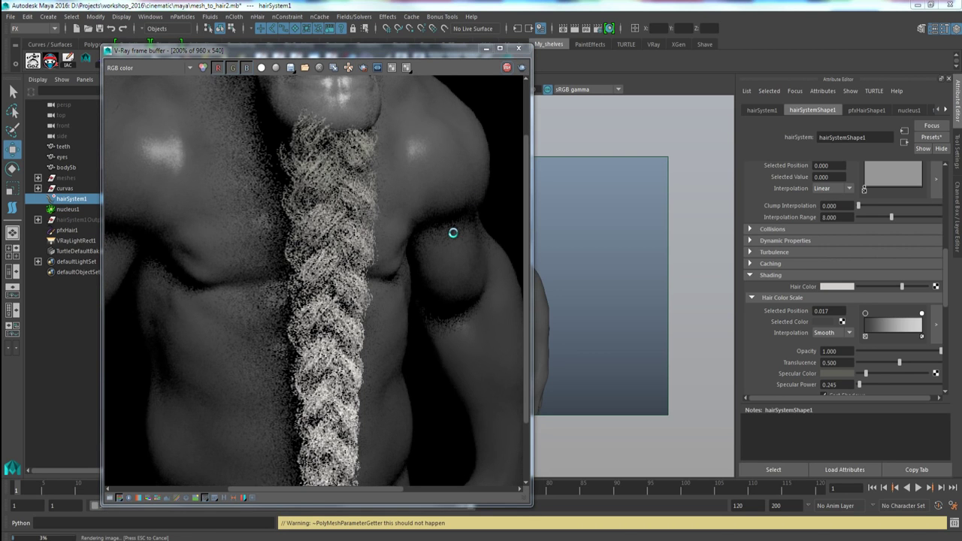
left_click(507, 68)
Change the V-Ray image sampler type to Adaptive with a threshold of 0.020 and re-render the beard
left_click(597, 30)
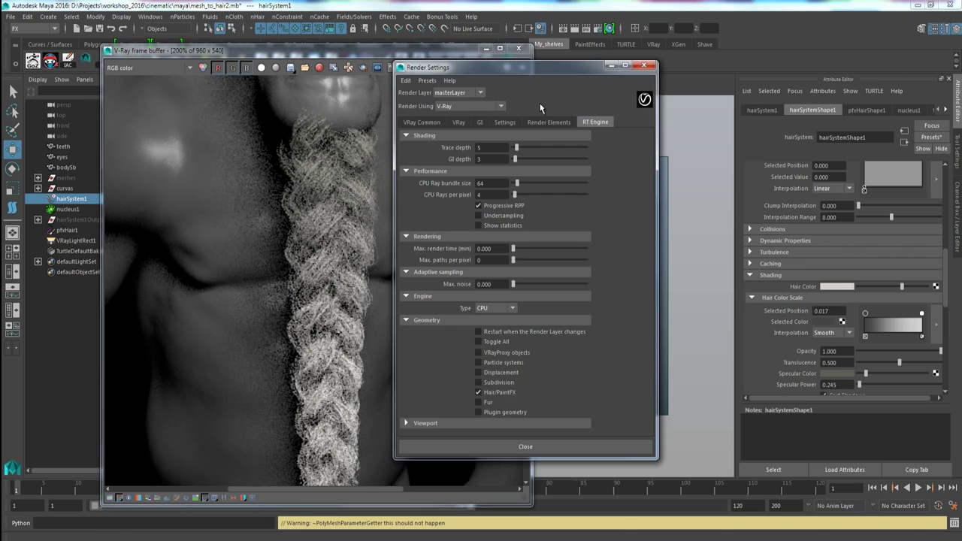
left_click(459, 124)
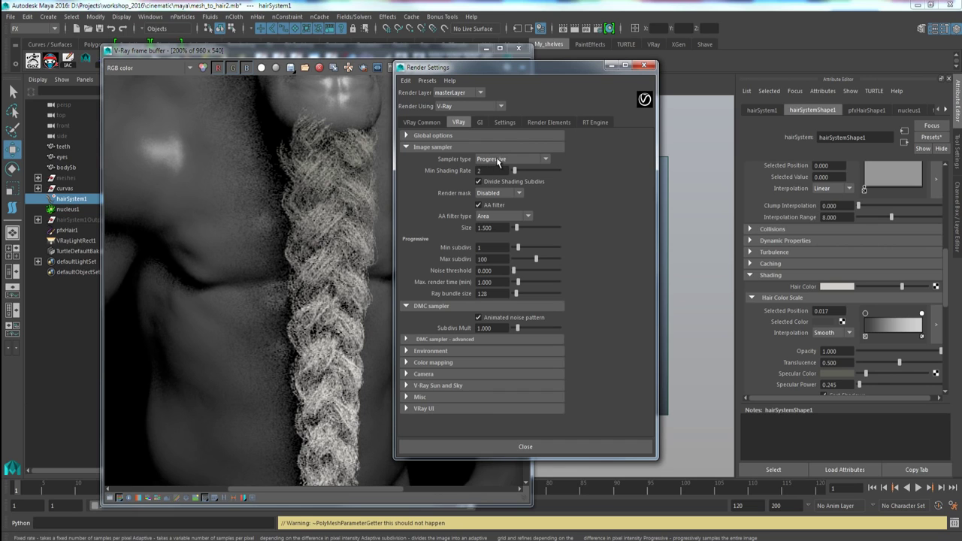
left_click(498, 160)
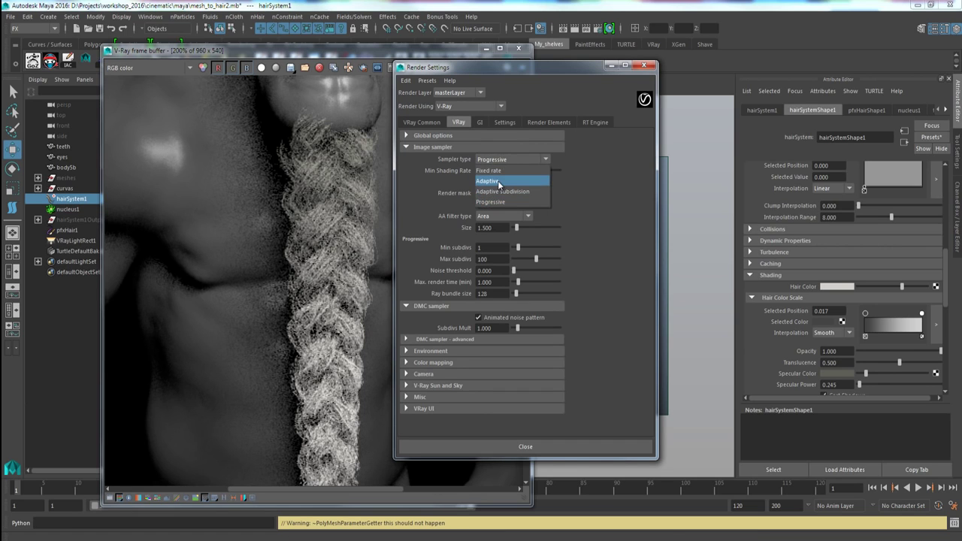
left_click(498, 182)
left_click_drag(487, 269, 505, 271)
type("20")
key("Return")
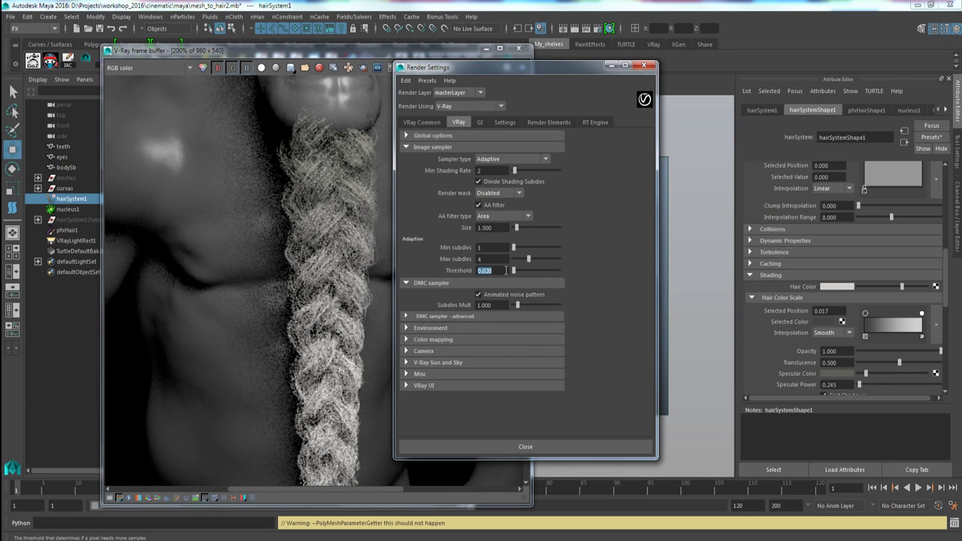
left_click(461, 52)
left_click(520, 68)
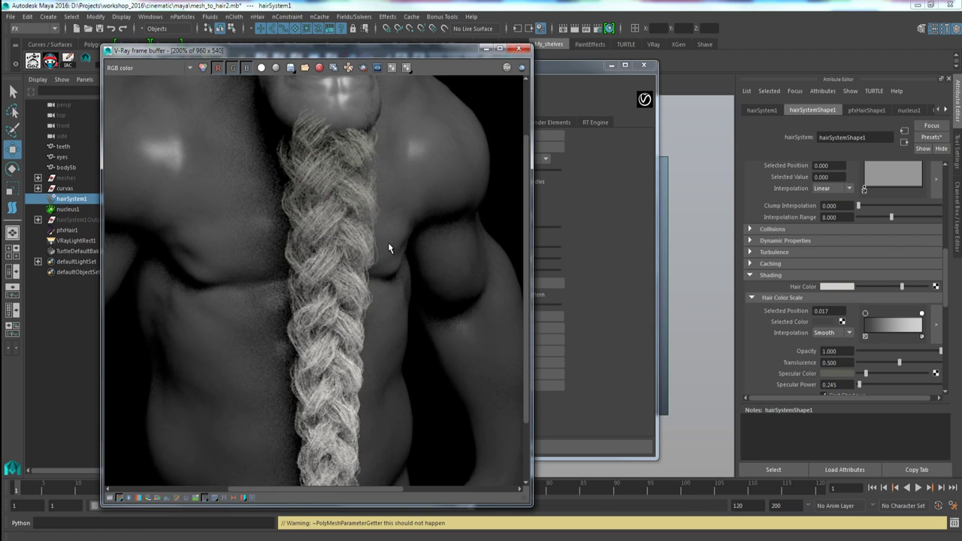
Clear all old entries from the V-Ray frame buffer's render history and save the current beard render to it
scroll(387, 242, "down", 1)
scroll(351, 261, "up", 1)
scroll(351, 260, "down", 1)
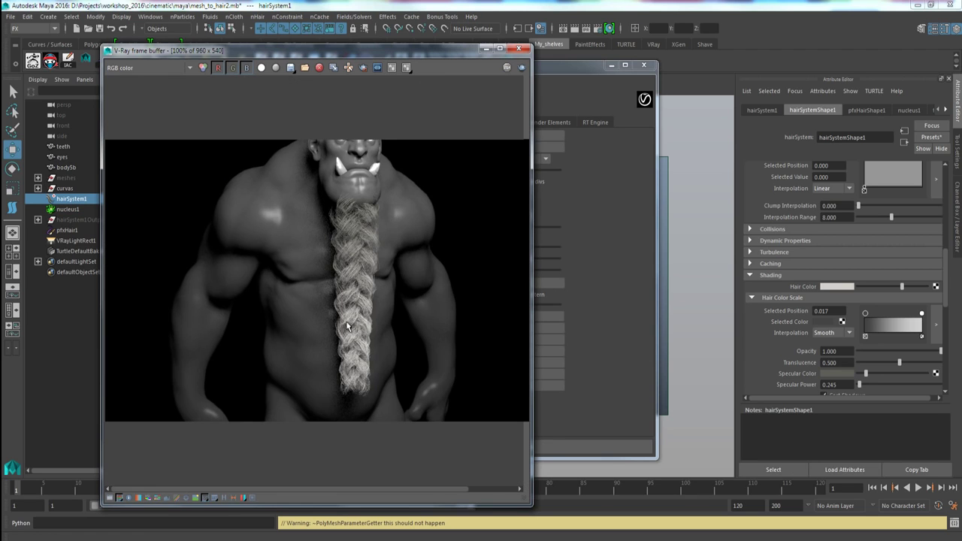
left_click(225, 498)
left_click_drag(198, 51, 295, 32)
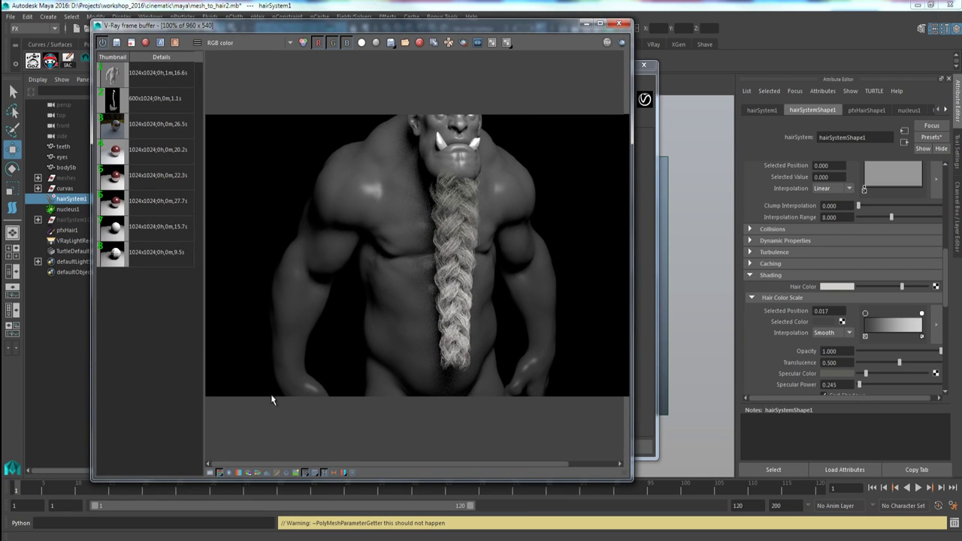
left_click(143, 257)
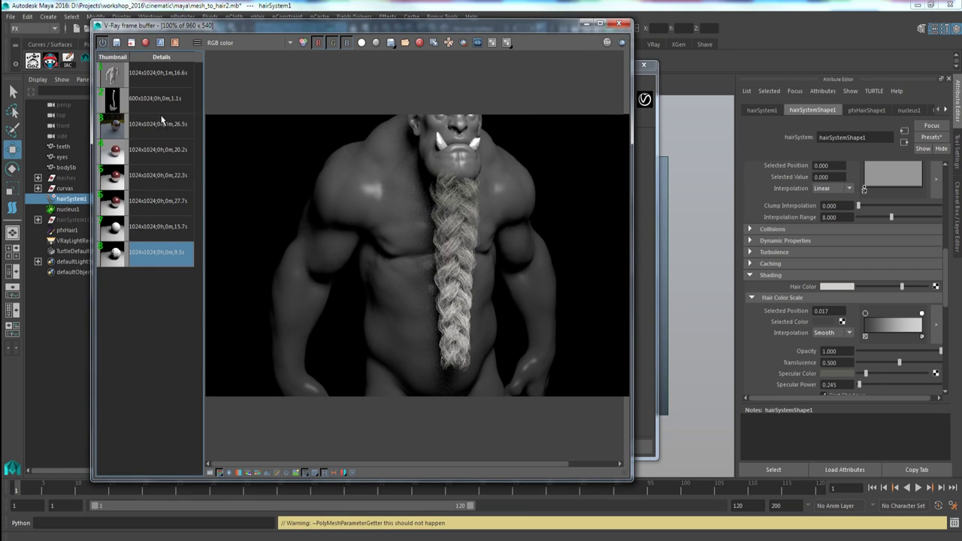
left_click(148, 80, "shift")
key("Delete")
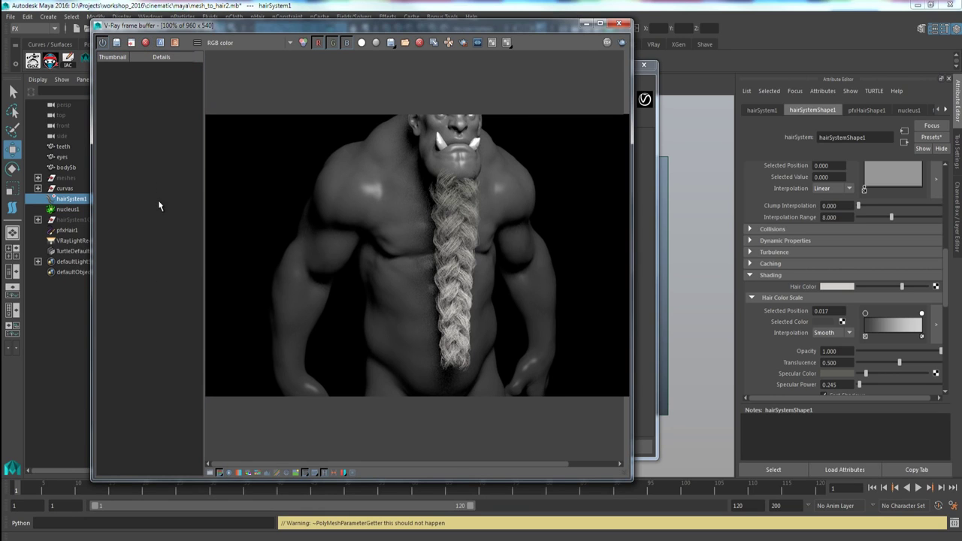
left_click(117, 42)
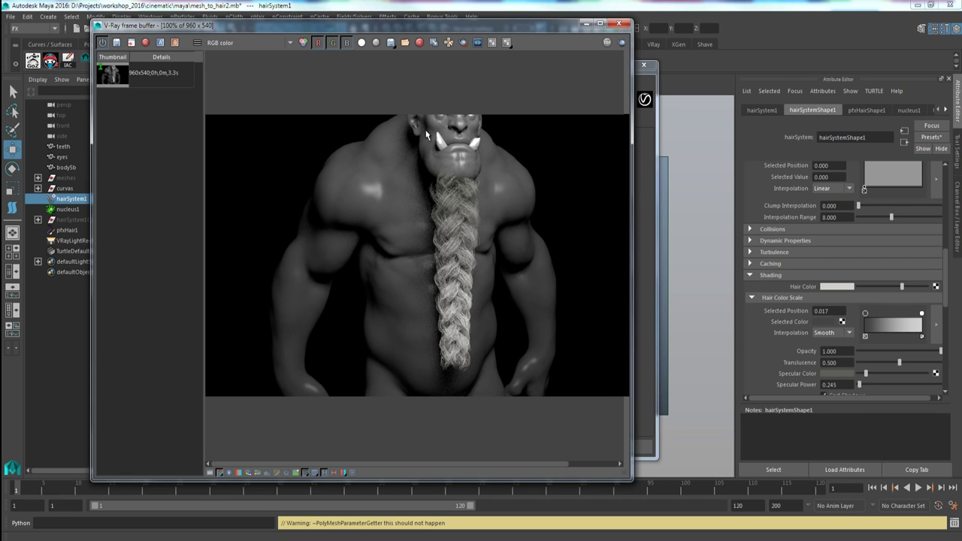
mouse_move(440, 25)
left_mouse_down()
mouse_move(462, 154)
mouse_move(439, 97)
mouse_move(444, 55)
left_mouse_up()
Add the V-Ray Hair Shader attribute to hairSystemShape1 and expand its Extra VRay Attributes
scroll(836, 239, "down", 10)
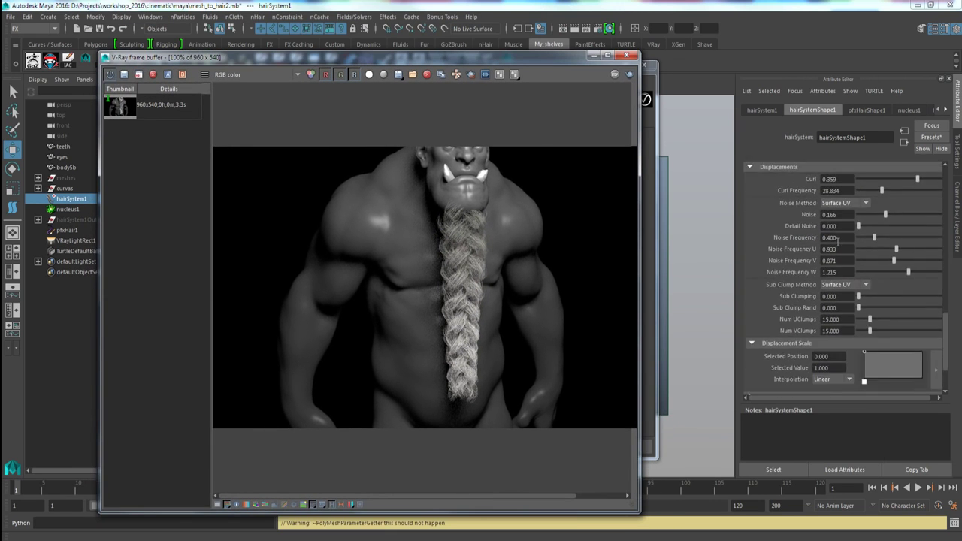
scroll(837, 239, "down", 3)
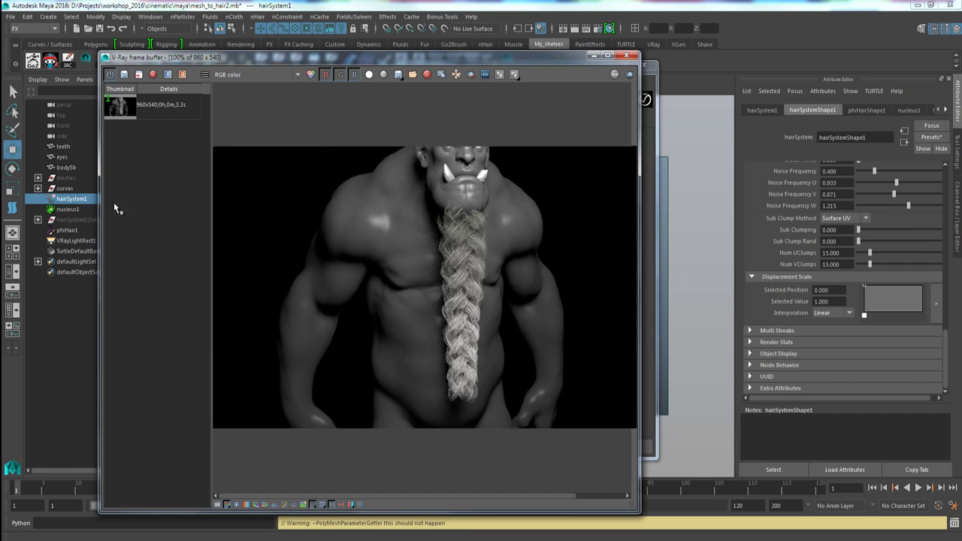
left_click(824, 91)
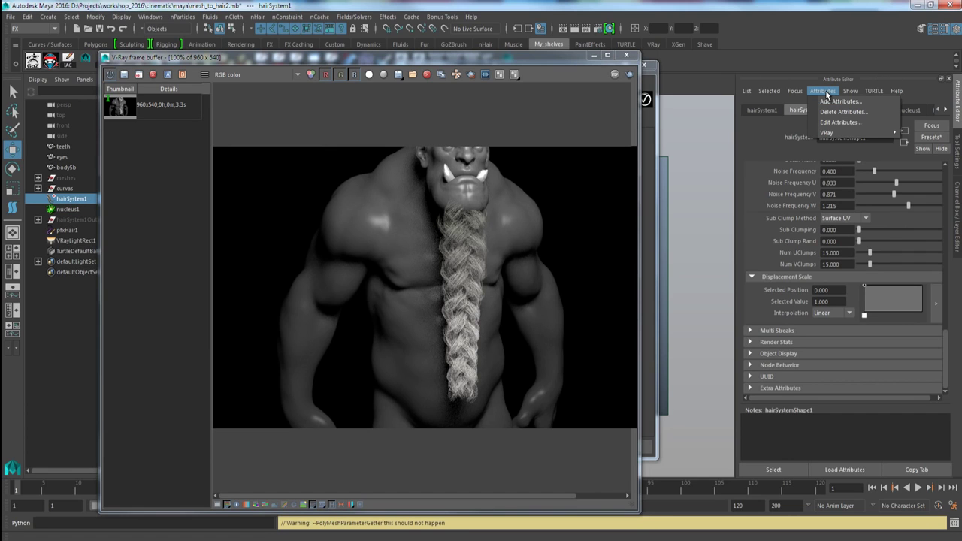
mouse_move(826, 133)
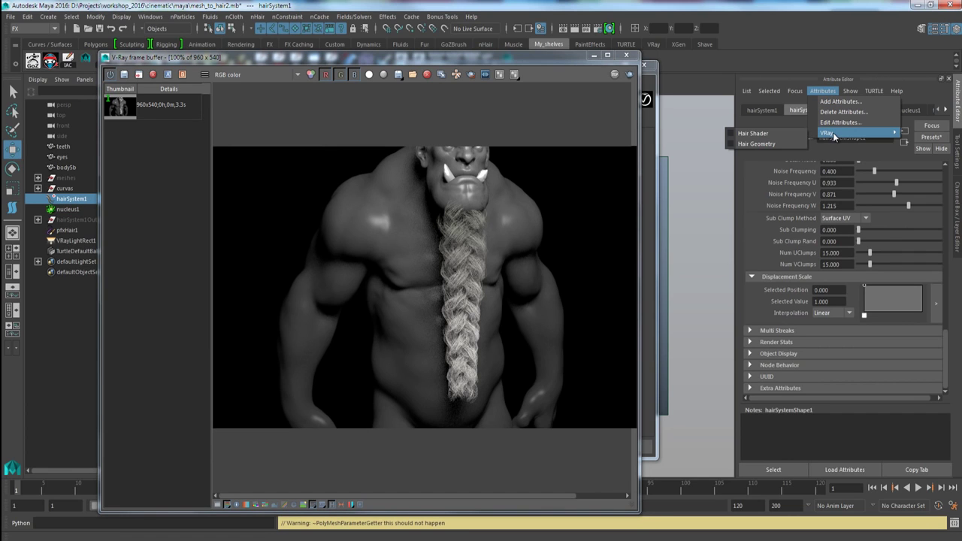
left_click(778, 133)
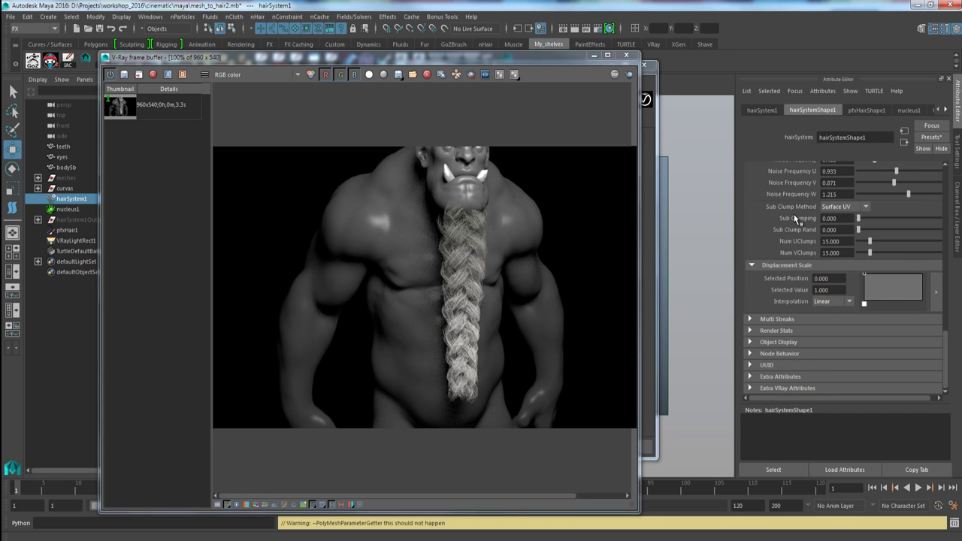
left_click(777, 389)
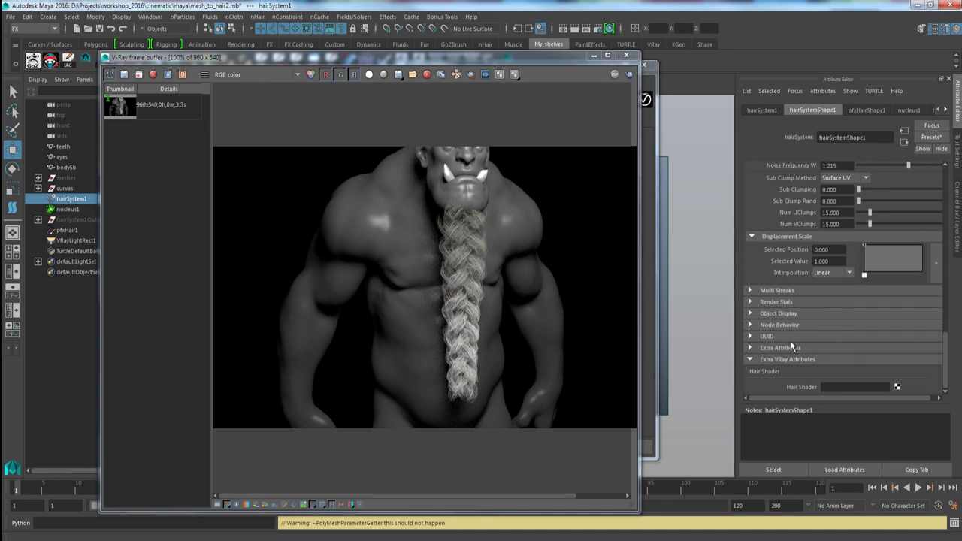
Bring up the Hypershade, enlarge its window and add a new empty graph tab
left_click(610, 30)
left_click_drag(521, 167, 607, 73)
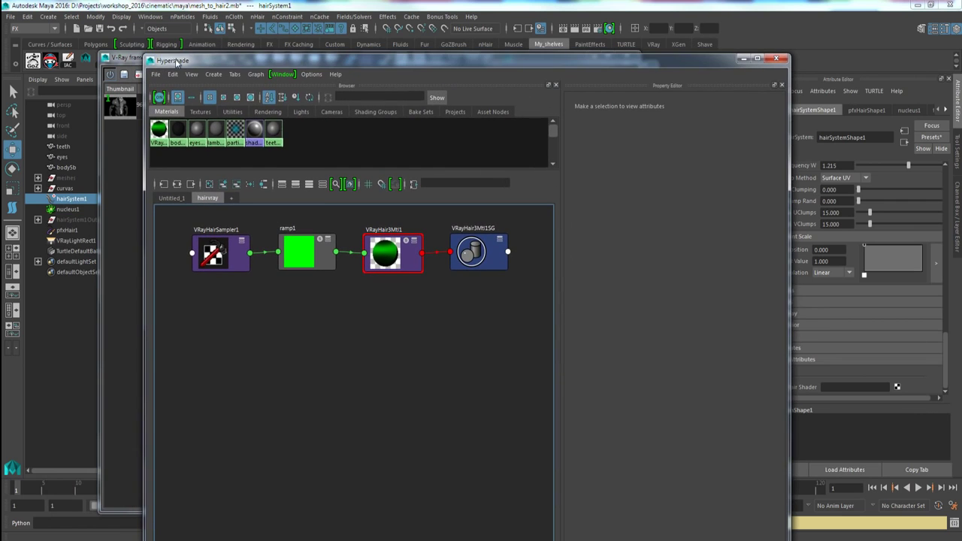
left_click_drag(145, 58, 205, 42)
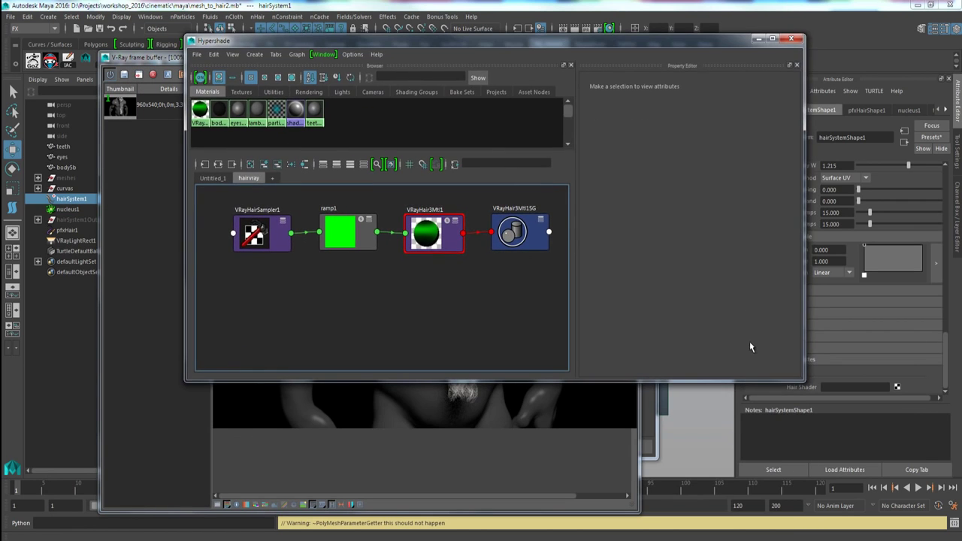
left_click_drag(803, 381, 837, 446)
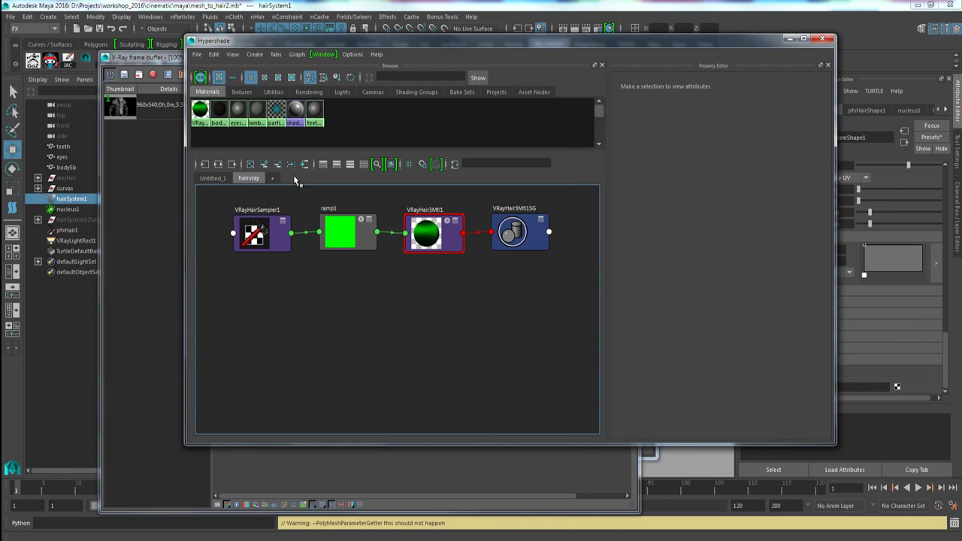
left_click(273, 179)
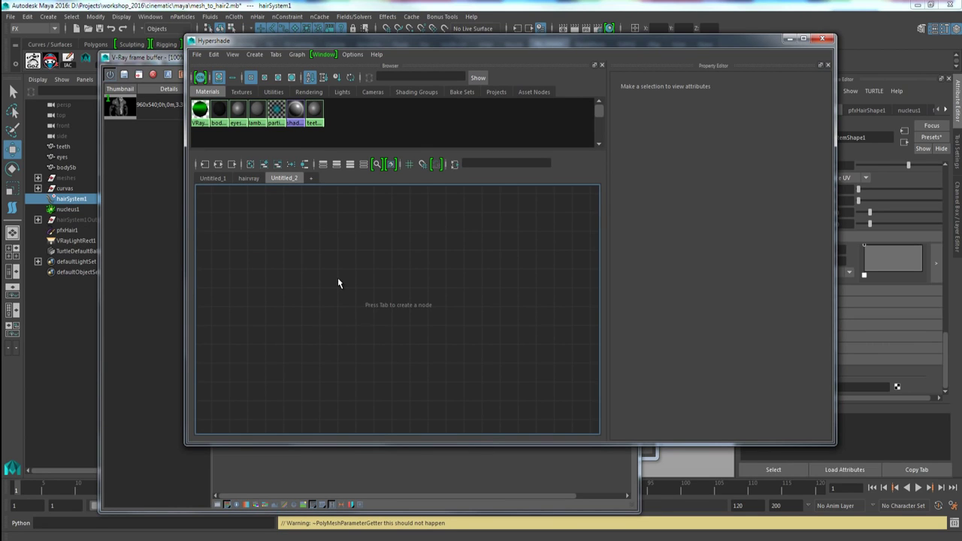
Create a VRayMtlHair3 material in the empty graph, searching the node list for "hai"
key("Tab")
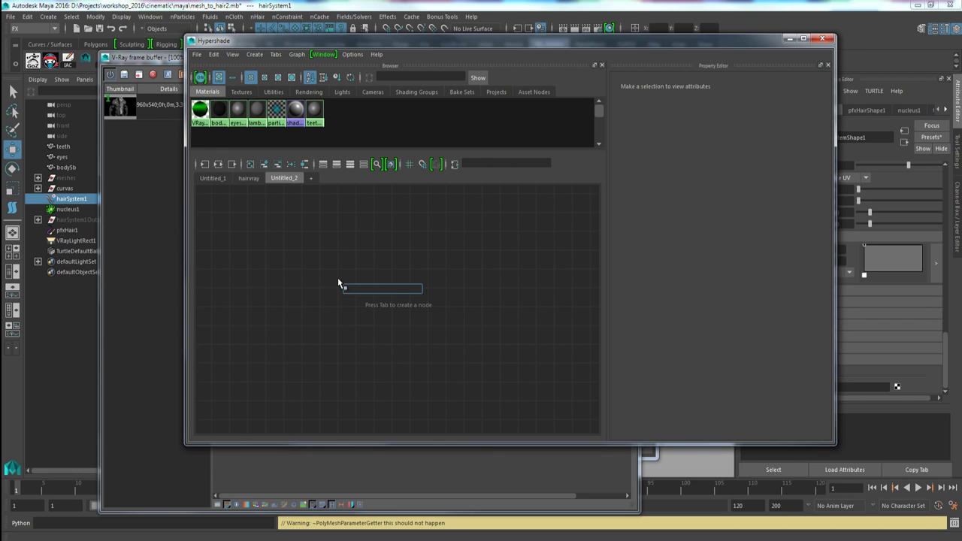
type("vray")
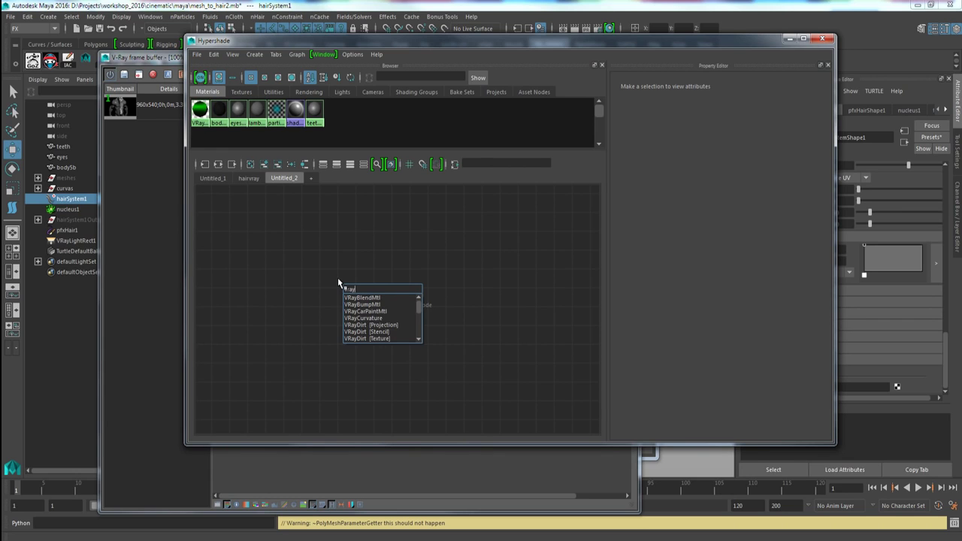
type("hai")
key("BackSpace")
key("BackSpace")
key("BackSpace")
key("BackSpace")
key("BackSpace")
key("BackSpace")
key("BackSpace")
type("hai")
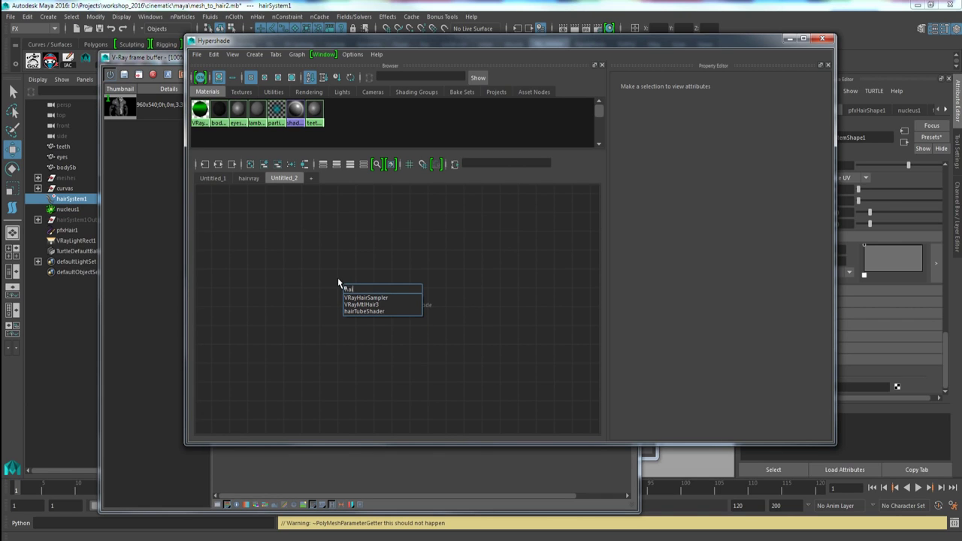
key("Down")
key("Down")
key("Return")
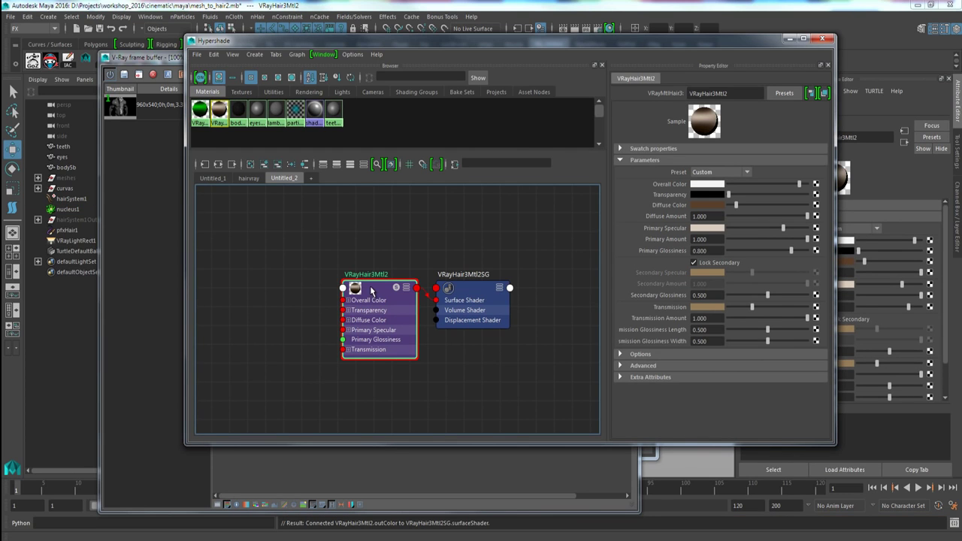
Set the new hair material's preset to White (shiny)
left_click(696, 173)
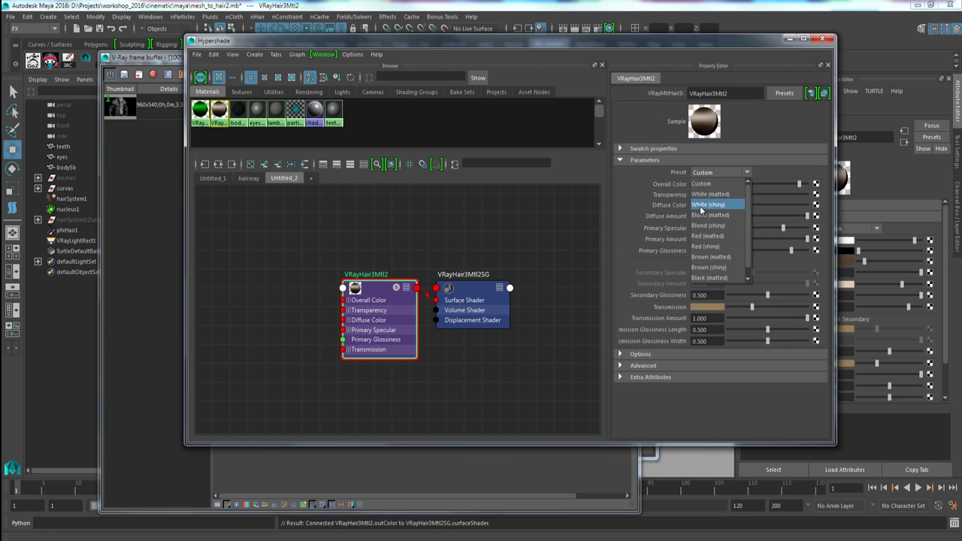
left_click(707, 204)
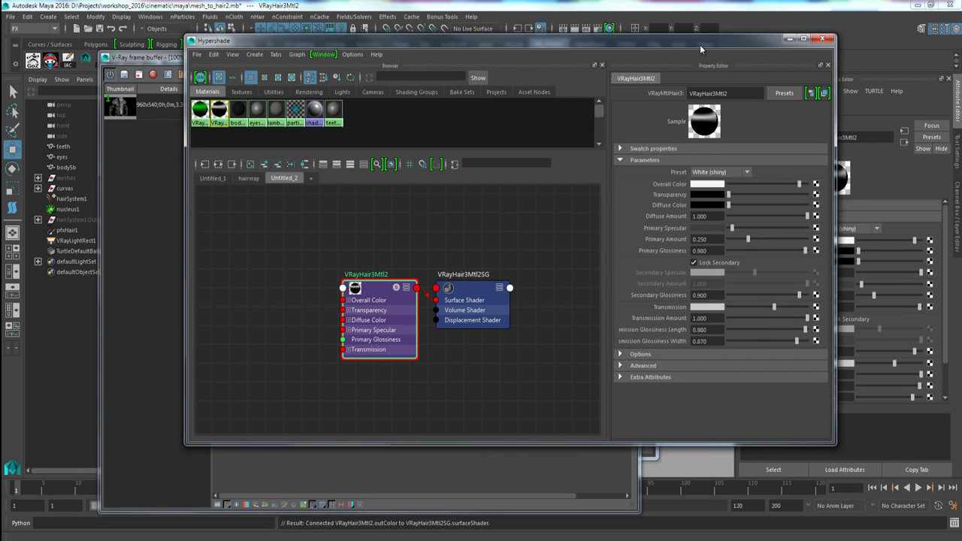
left_click_drag(699, 45, 561, 71)
left_click_drag(391, 68, 505, 105)
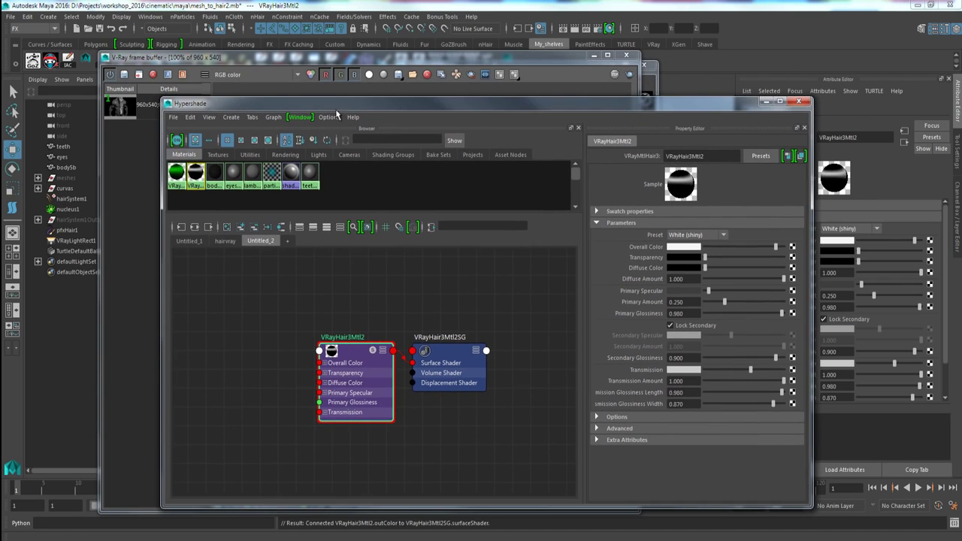
Select hairSystem1 and connect the new hair material to its Hair Shader attribute
left_click(66, 201)
left_click_drag(262, 105, 154, 84)
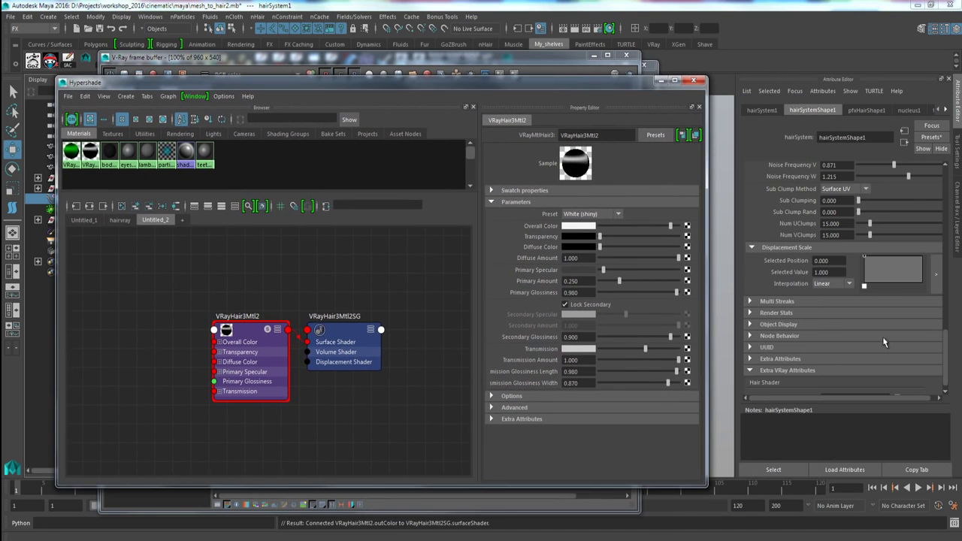
scroll(884, 342, "down", 1)
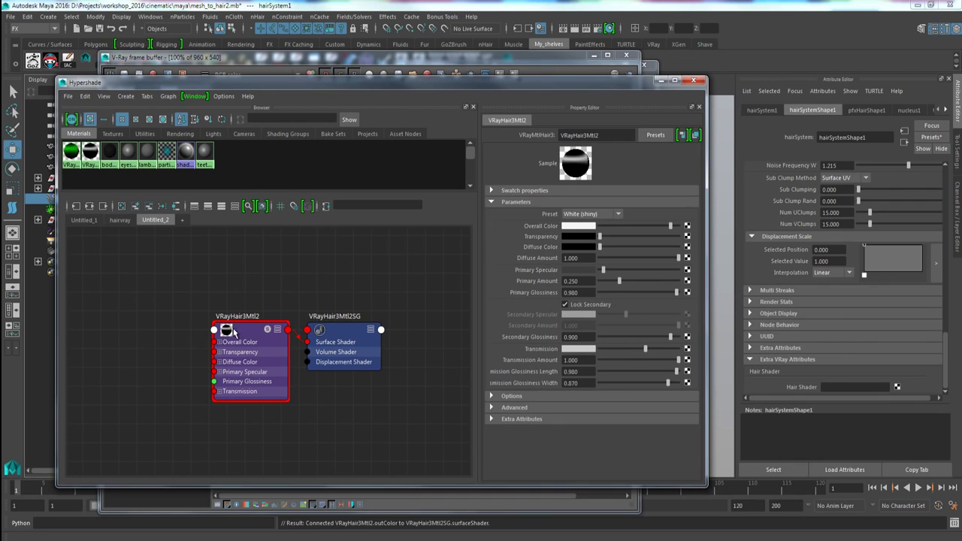
middle_click_drag(227, 330, 808, 387)
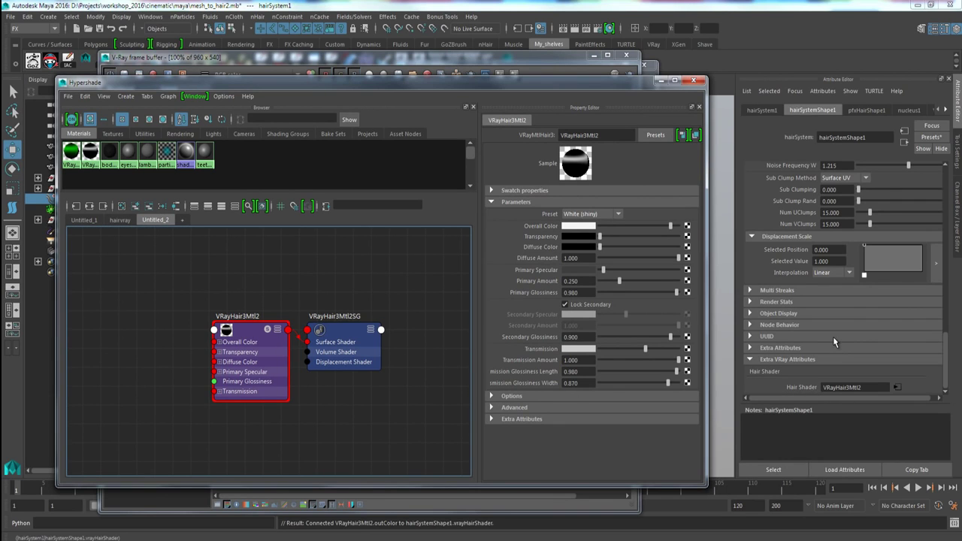
scroll(833, 335, "up", 4)
scroll(834, 342, "up", 3)
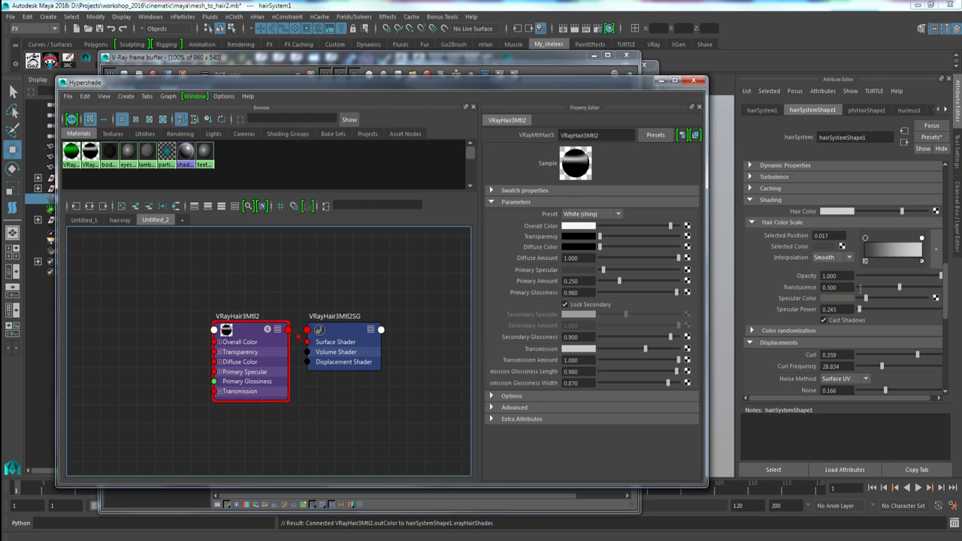
scroll(834, 286, "down", 7)
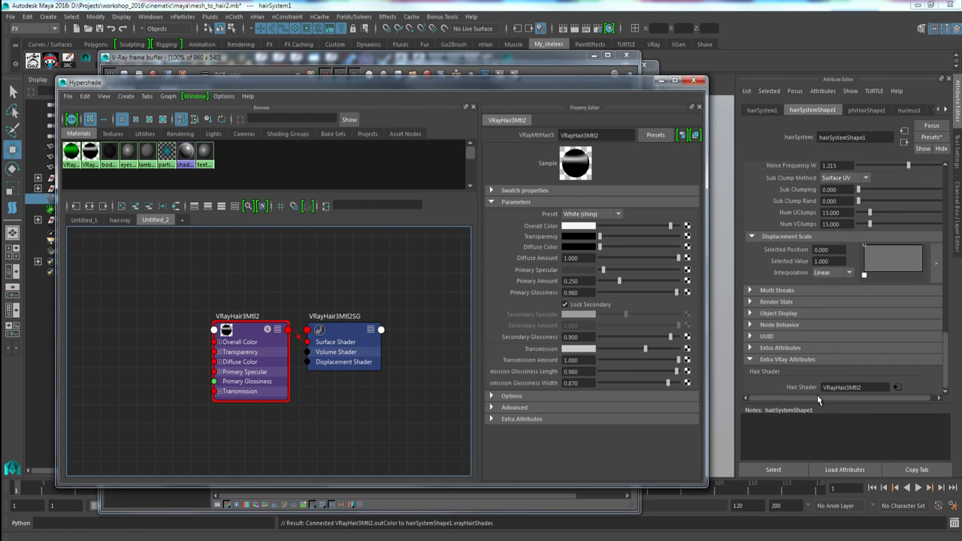
Minimize the Hypershade, define a render region around the braided beard and render it
left_click(659, 82)
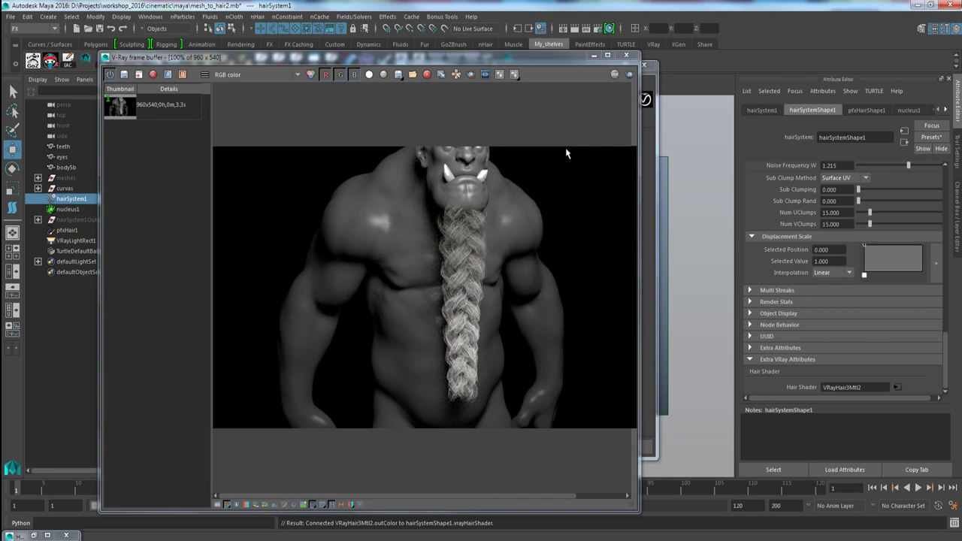
left_click(470, 75)
left_click_drag(422, 187, 499, 421)
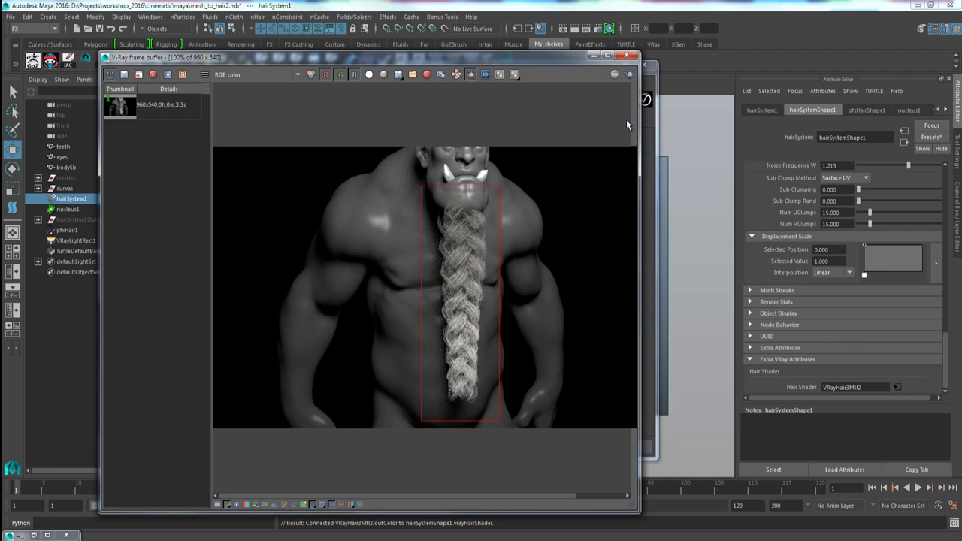
left_click(629, 75)
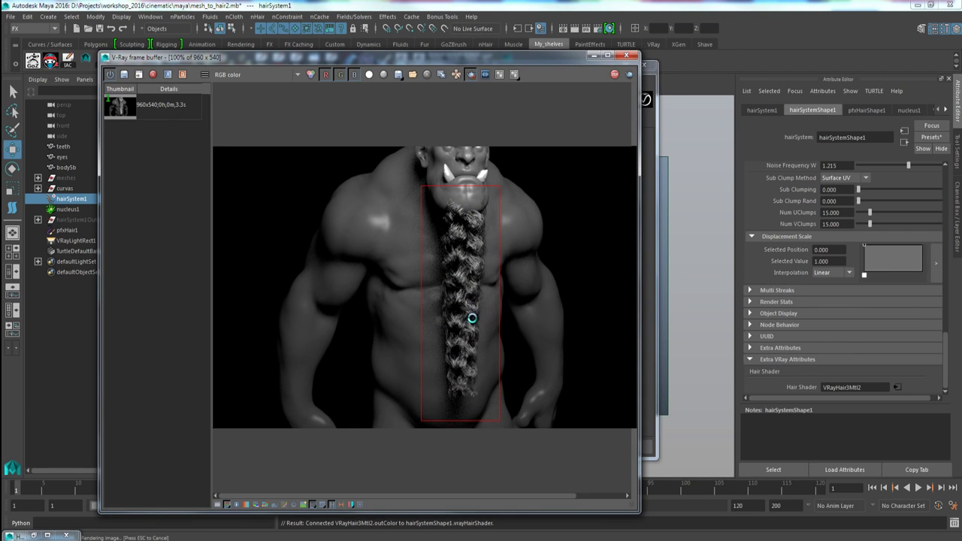
Examine the beard's shading in the region render up close and at full view
scroll(473, 321, "up", 1)
scroll(472, 322, "down", 1)
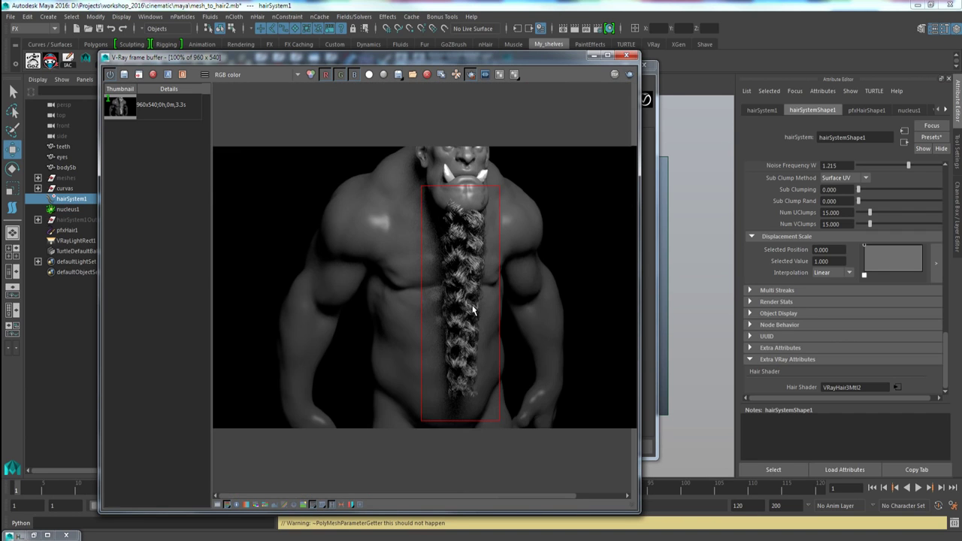
scroll(473, 304, "up", 1)
scroll(474, 296, "down", 1)
left_click(34, 535)
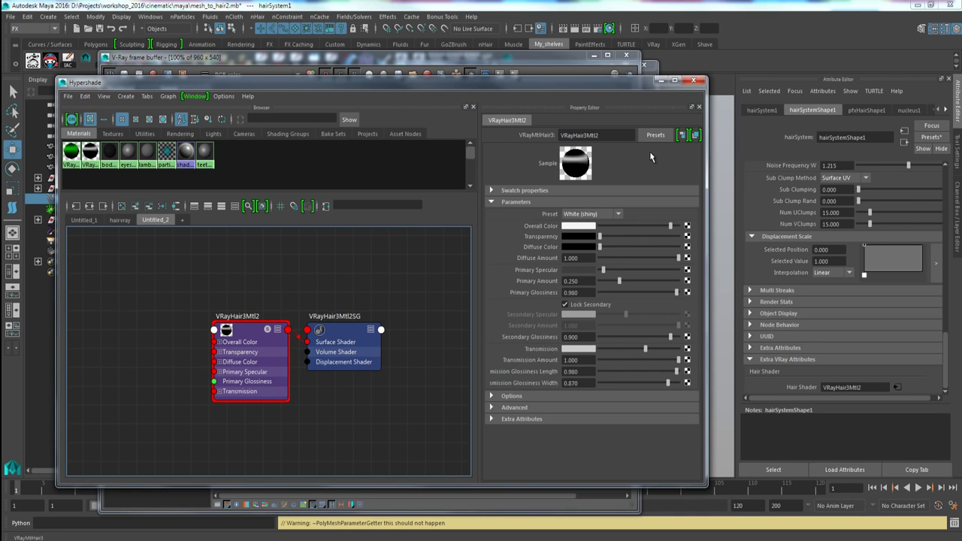
left_click(671, 82)
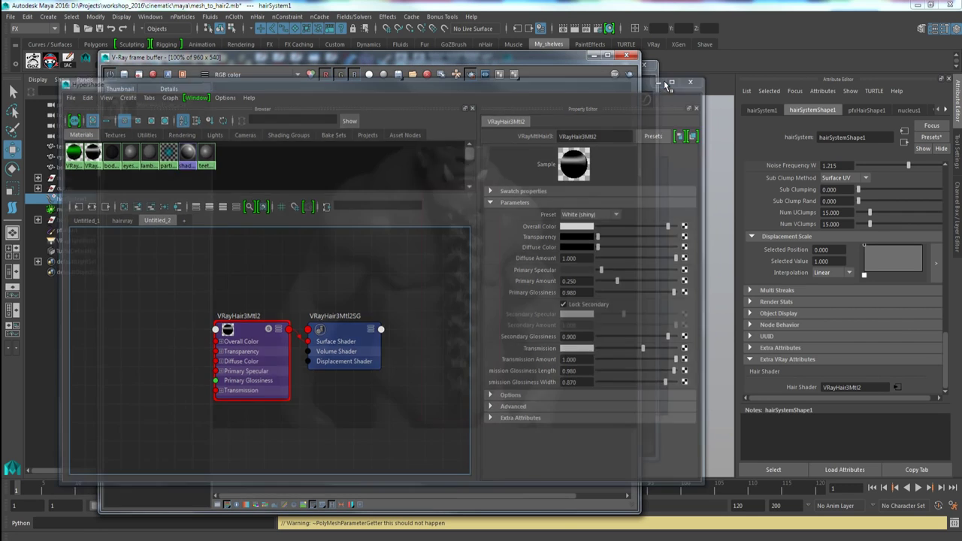
scroll(464, 268, "up", 4)
scroll(464, 269, "down", 2)
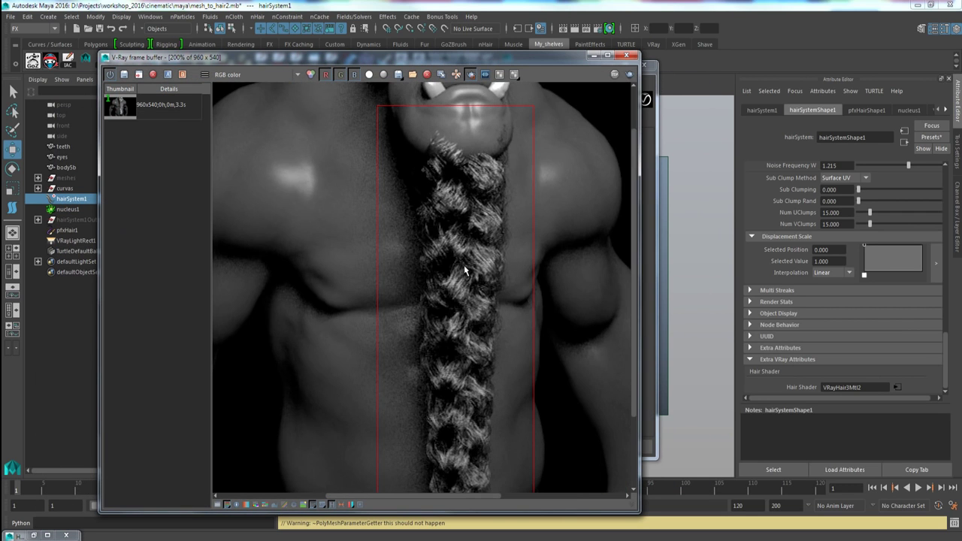
scroll(463, 268, "down", 1)
scroll(466, 248, "up", 3)
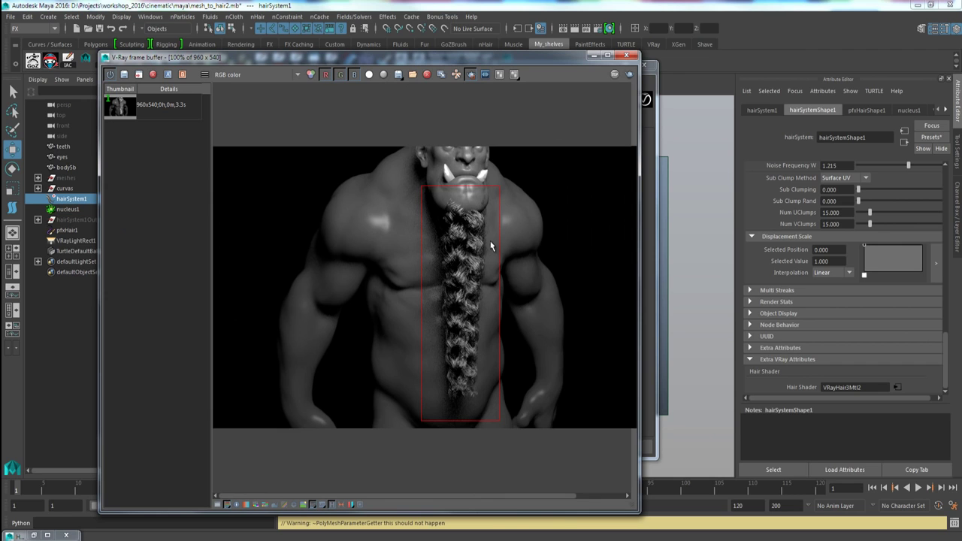
Create a V-Ray dome light with an intensity multiplier of 0.3 and re-render the beard region
scroll(465, 249, "down", 3)
left_click(51, 23)
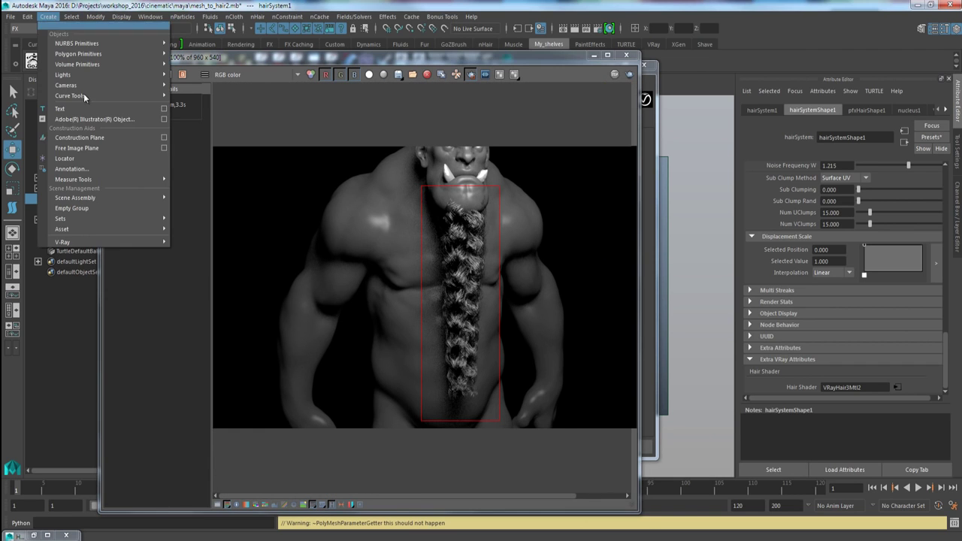
mouse_move(88, 75)
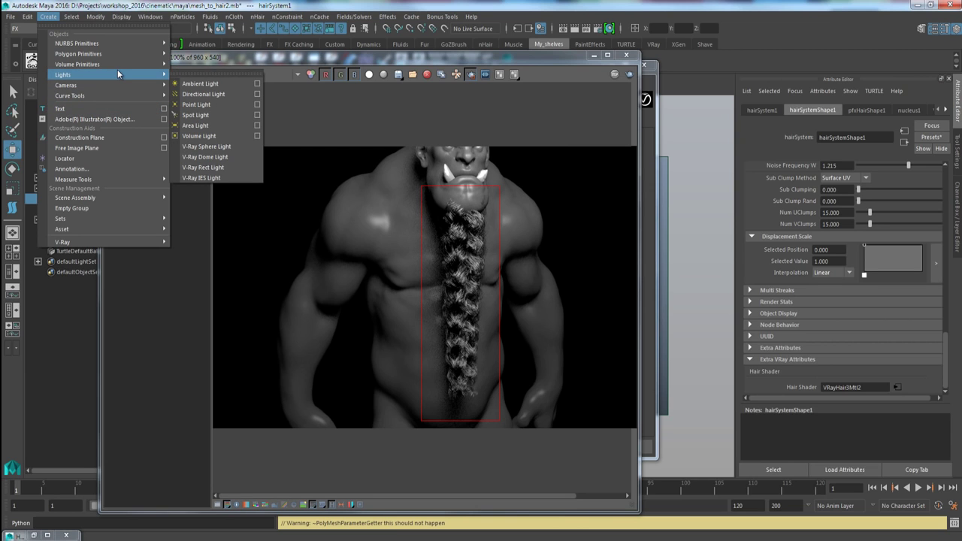
left_click(217, 156)
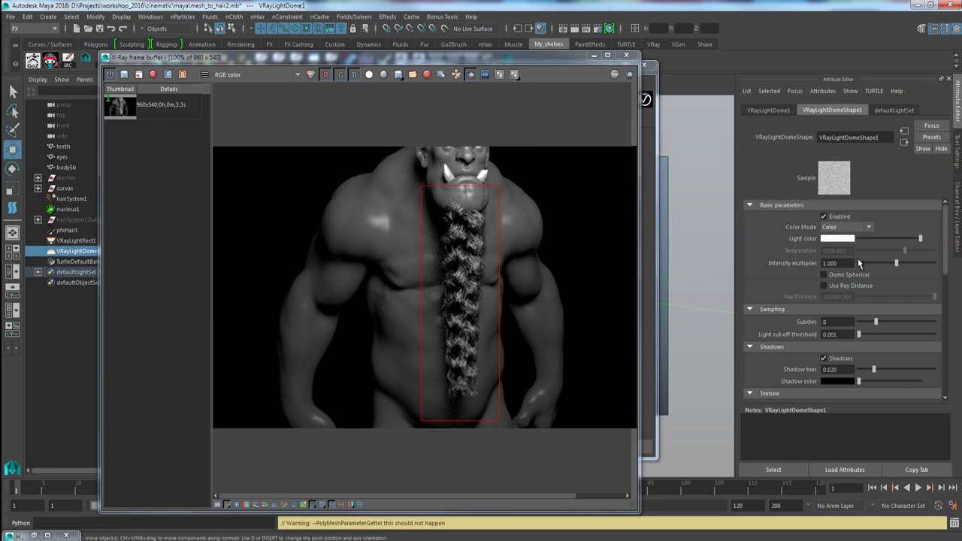
double_click(846, 263)
type("0.3")
key("Return")
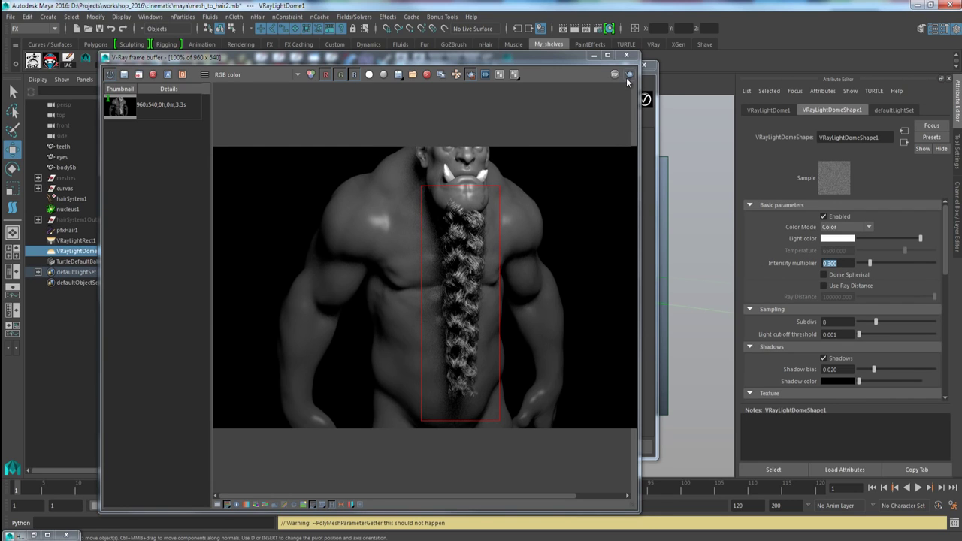
left_click(629, 74)
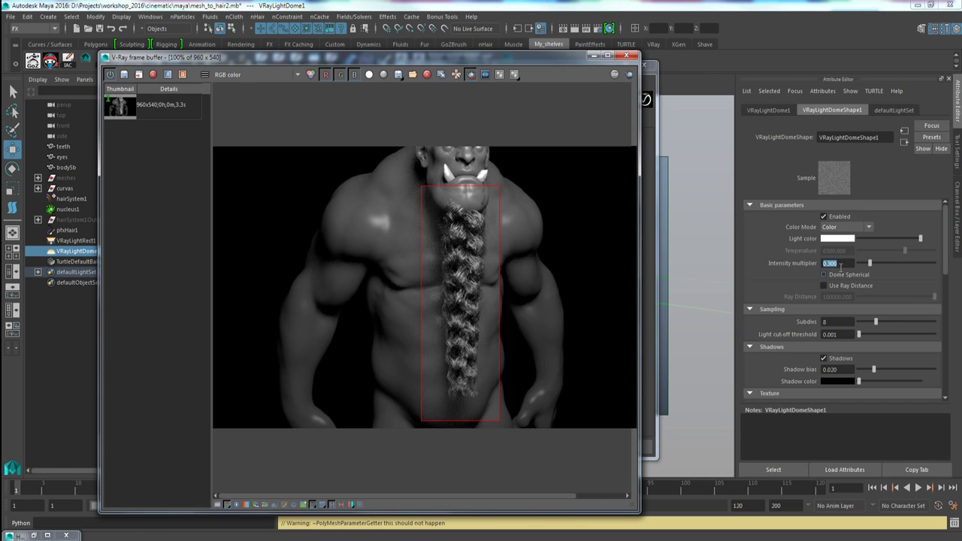
Set the dome light's intensity multiplier to 0.6, re-render the region and inspect the beard up close
type("0.6")
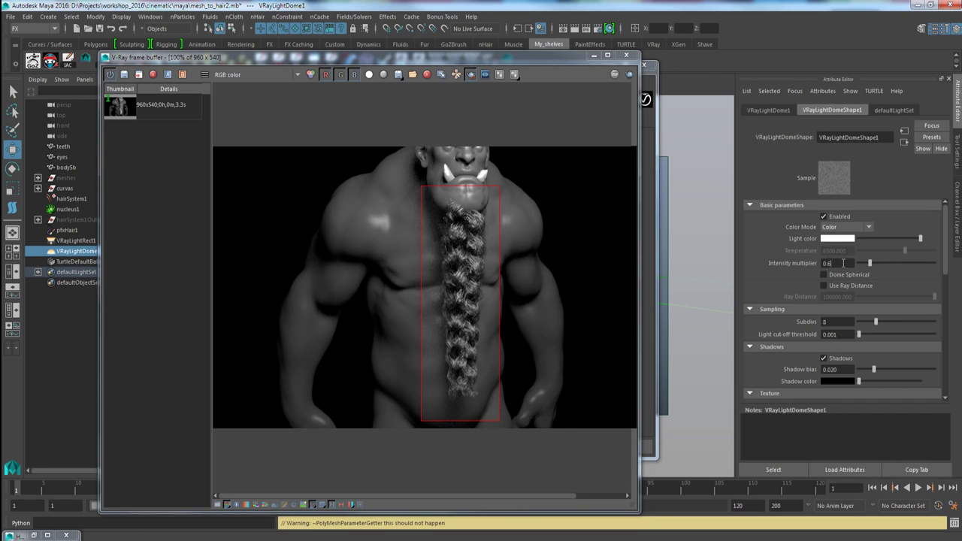
key("Return")
left_click(629, 74)
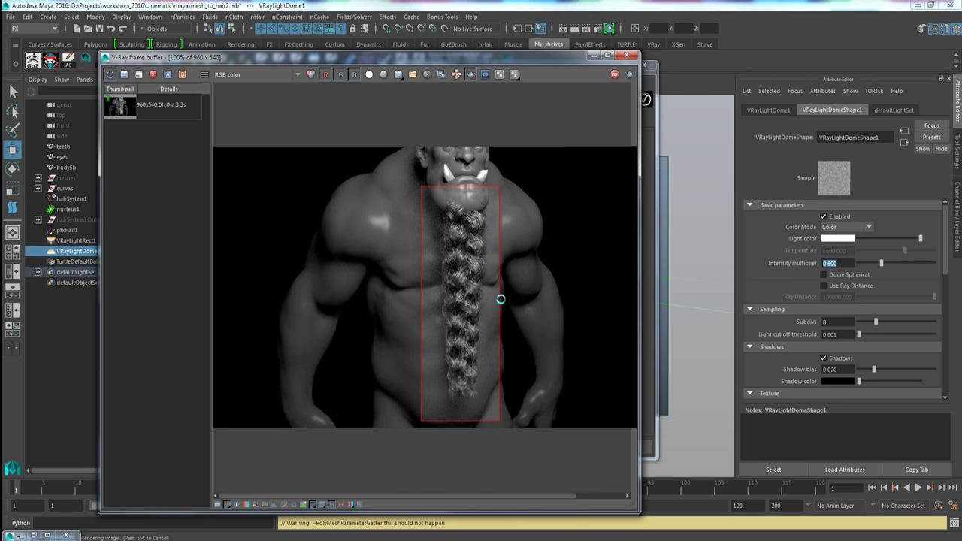
scroll(502, 303, "up", 1)
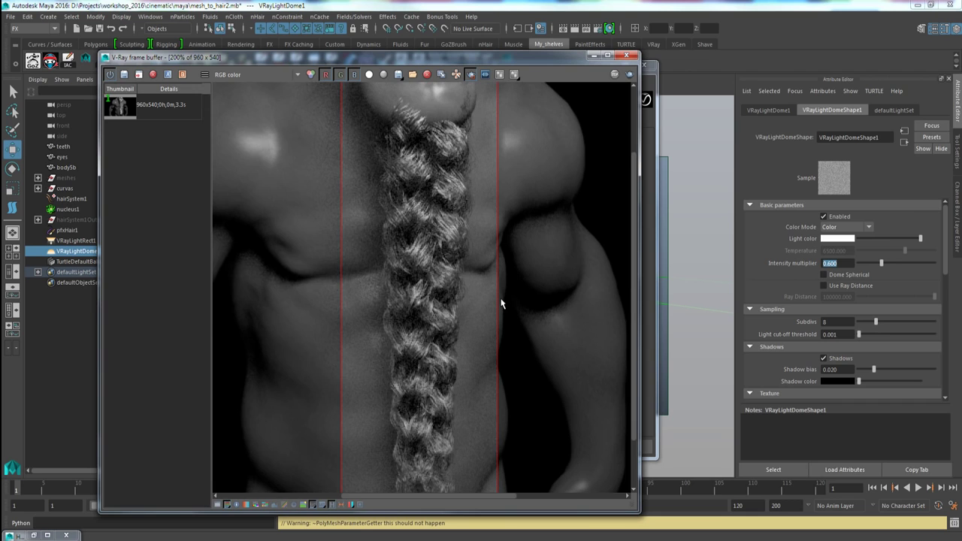
scroll(501, 304, "down", 1)
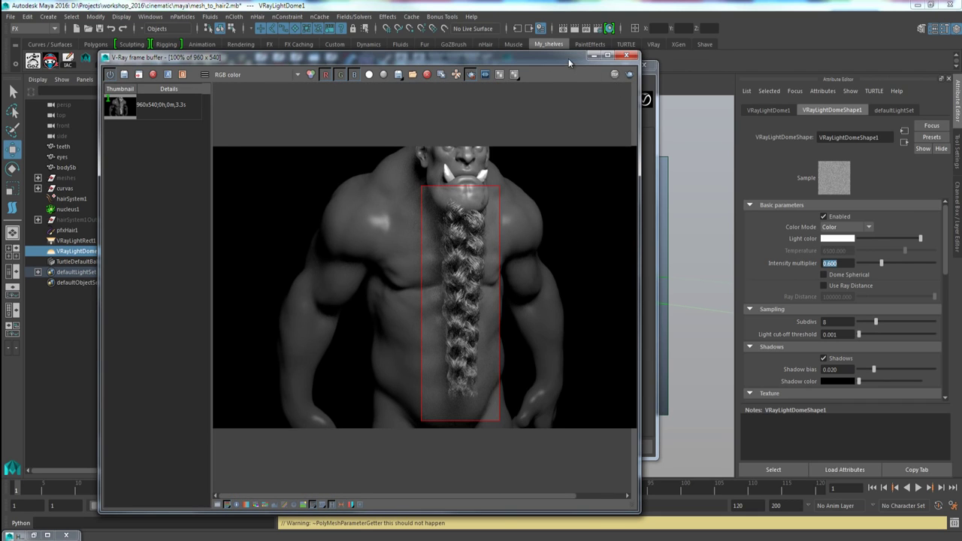
Turn on global illumination in the render settings, minimize them and check the re-rendered beard region up close
left_click(600, 30)
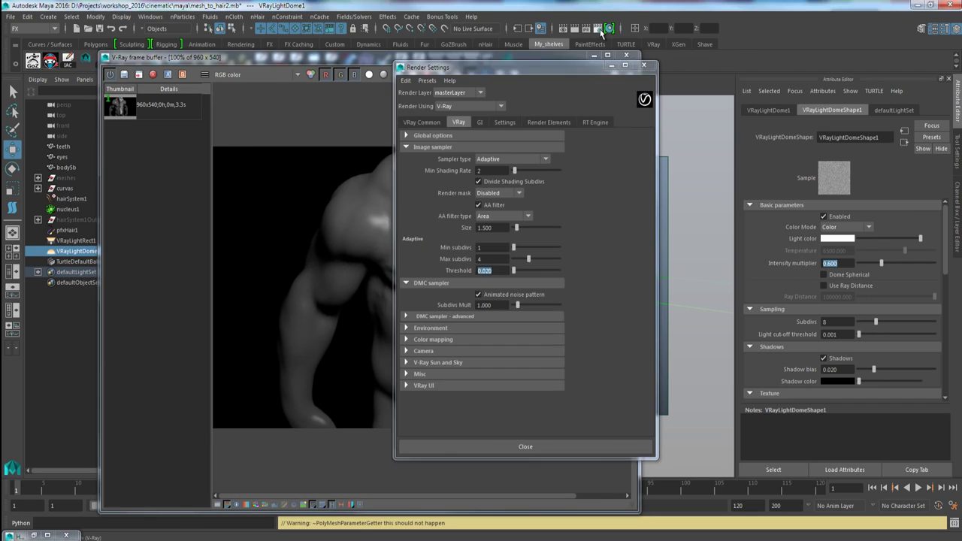
left_click(481, 121)
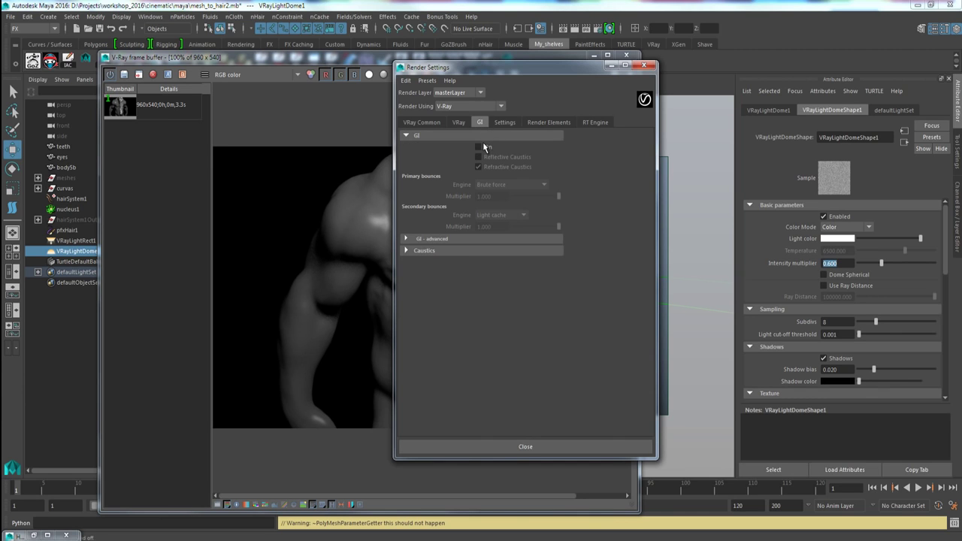
left_click(480, 147)
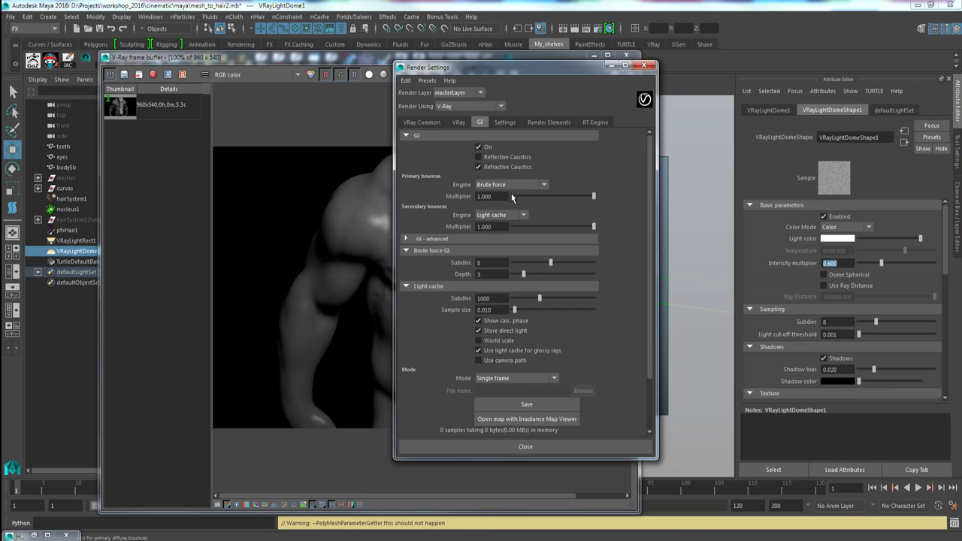
left_click(611, 66)
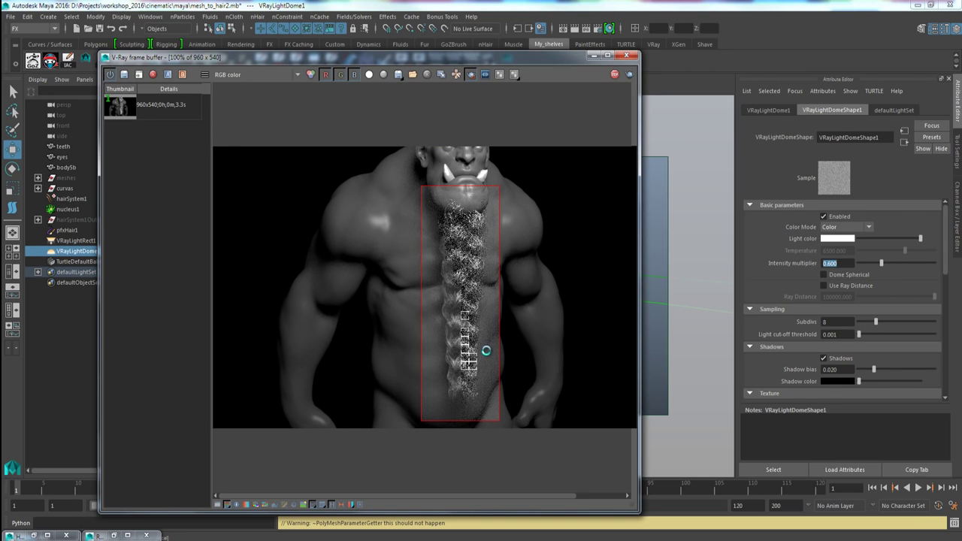
scroll(486, 348, "up", 1)
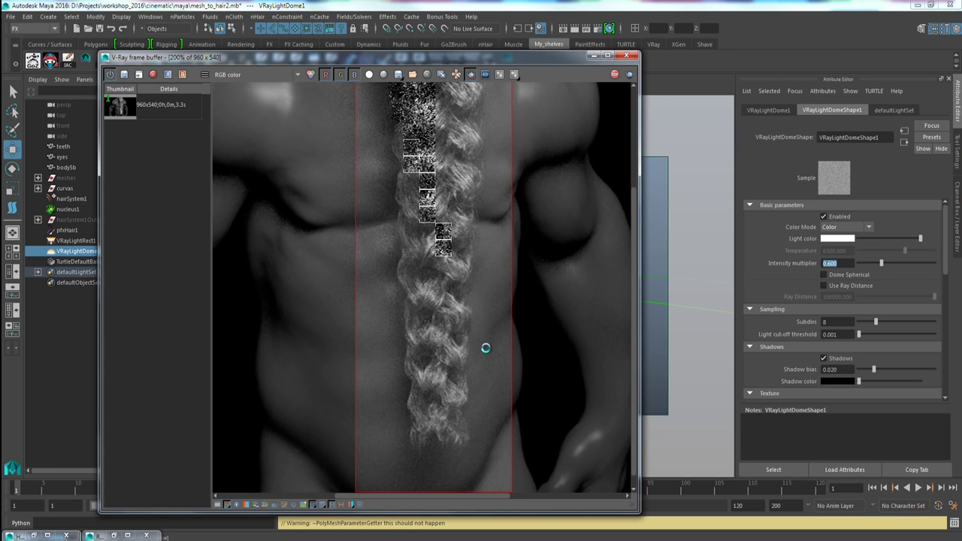
scroll(485, 330, "up", 1)
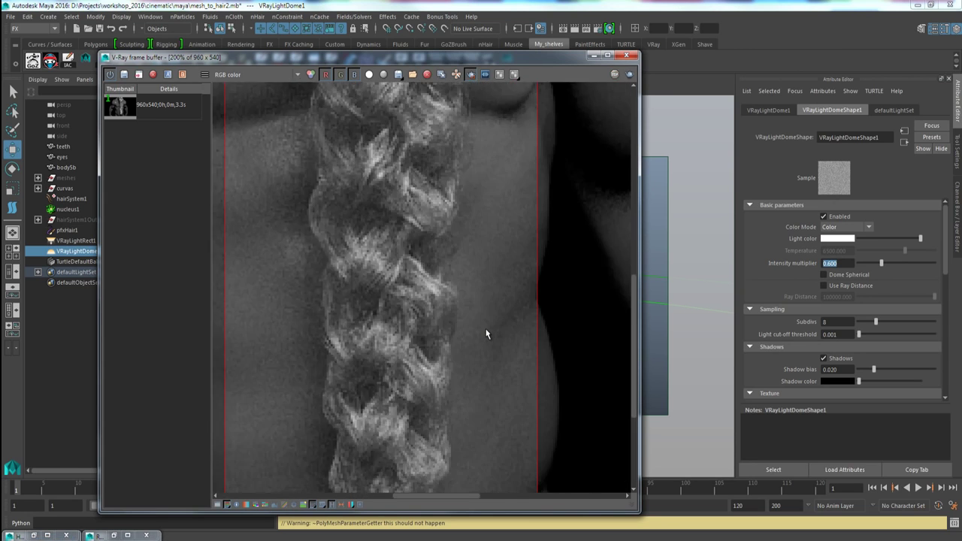
scroll(488, 333, "down", 2)
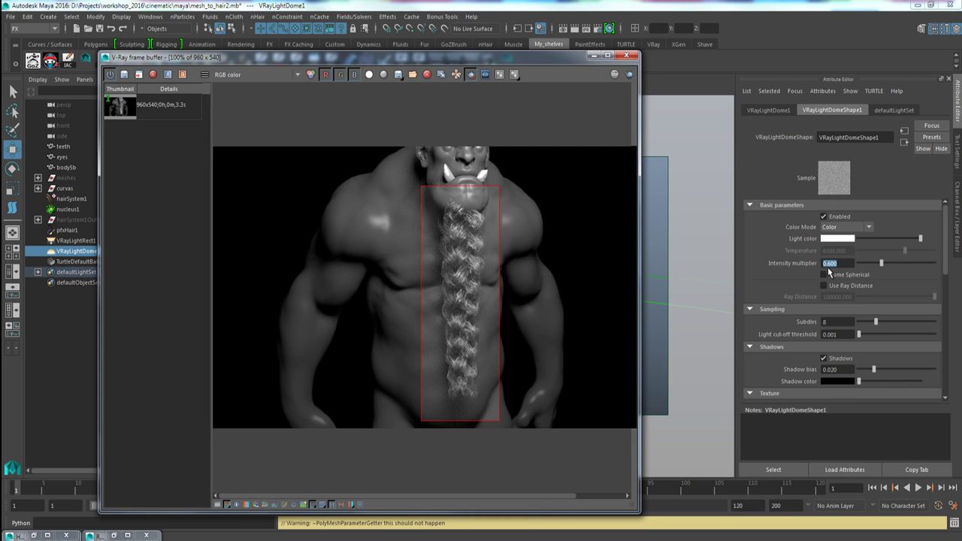
Set the dome light's intensity multiplier to 0.2 and re-render the beard region
left_click_drag(828, 263, 842, 263)
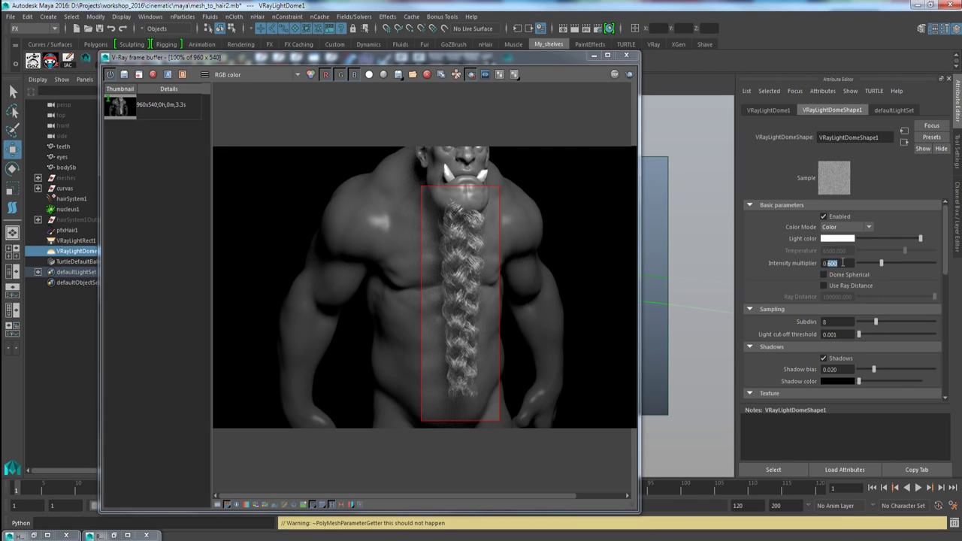
type("0.2")
key("Return")
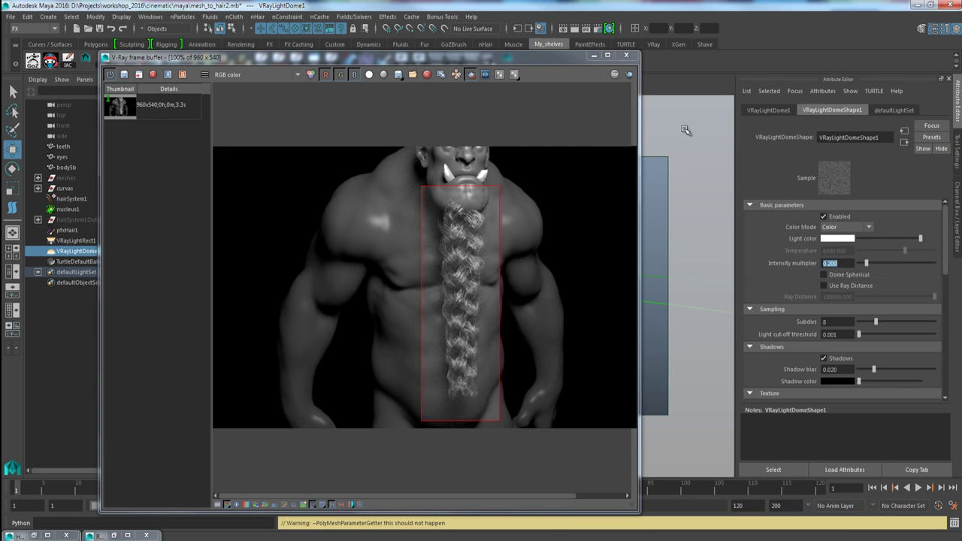
left_click(629, 75)
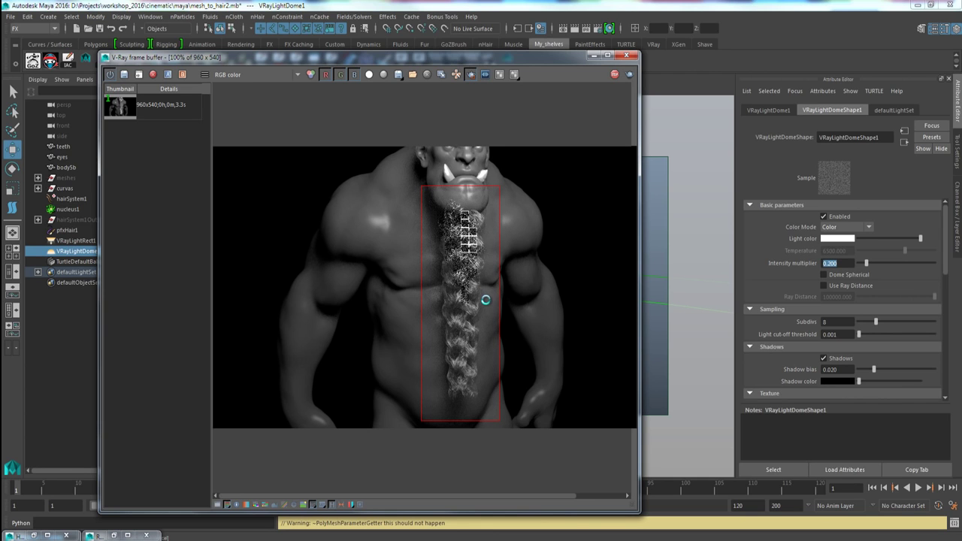
scroll(486, 300, "up", 1)
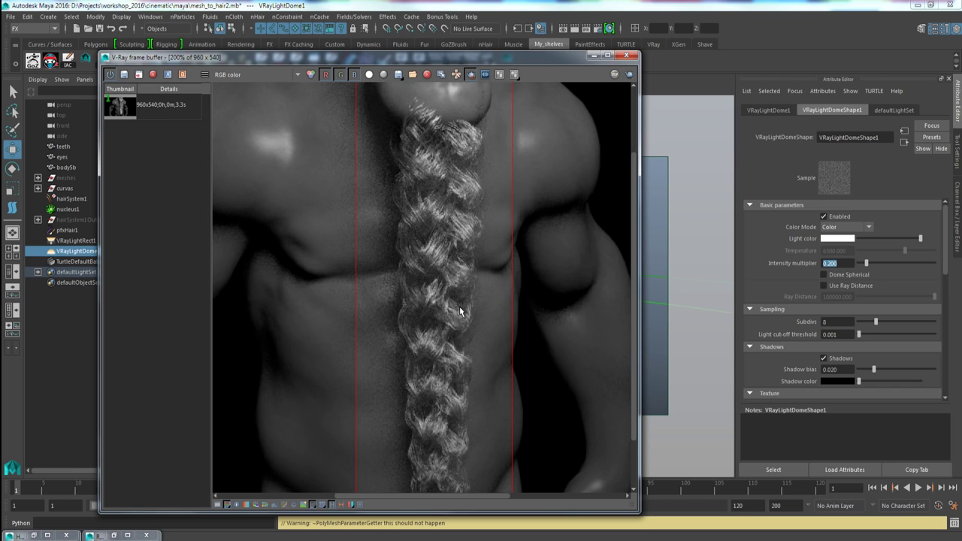
Compare the current beard render with the one stored in the render history using the A/B divider
left_click(145, 113)
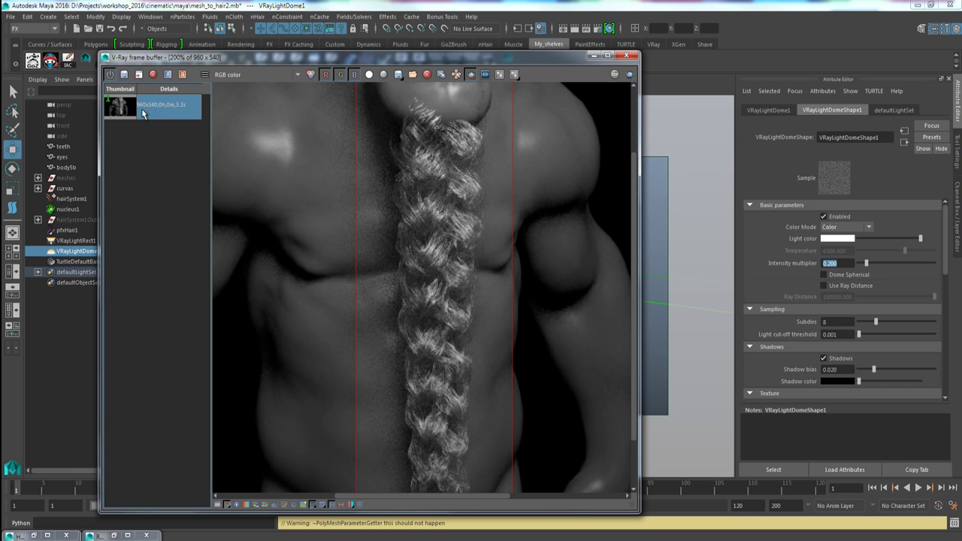
left_click(181, 75)
left_click_drag(417, 234, 372, 236)
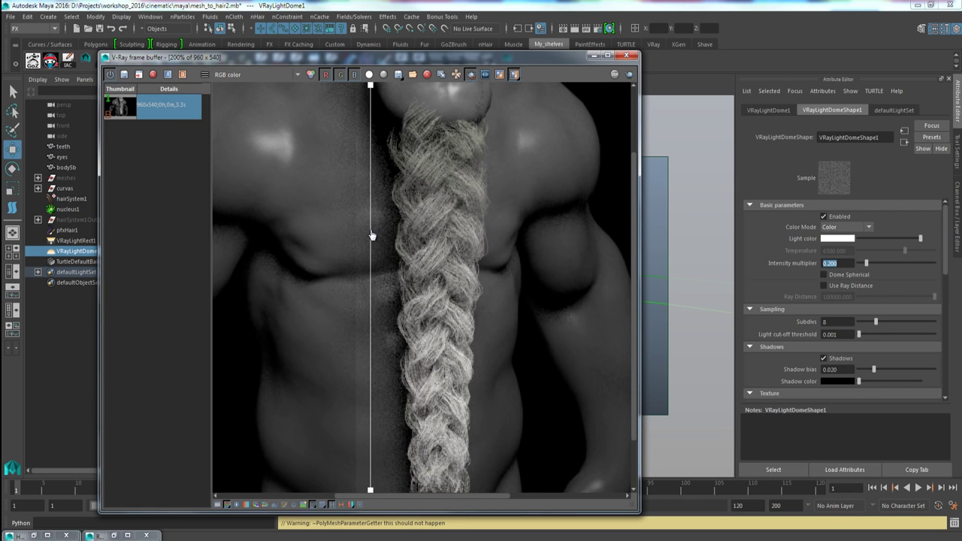
left_click_drag(372, 235, 373, 360)
left_click_drag(442, 293, 372, 318)
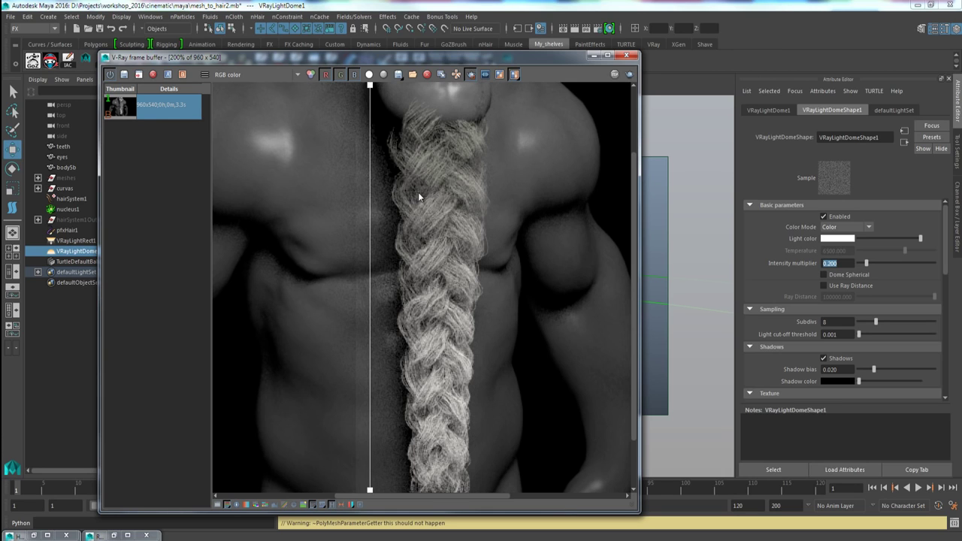
left_click_drag(371, 195, 379, 216)
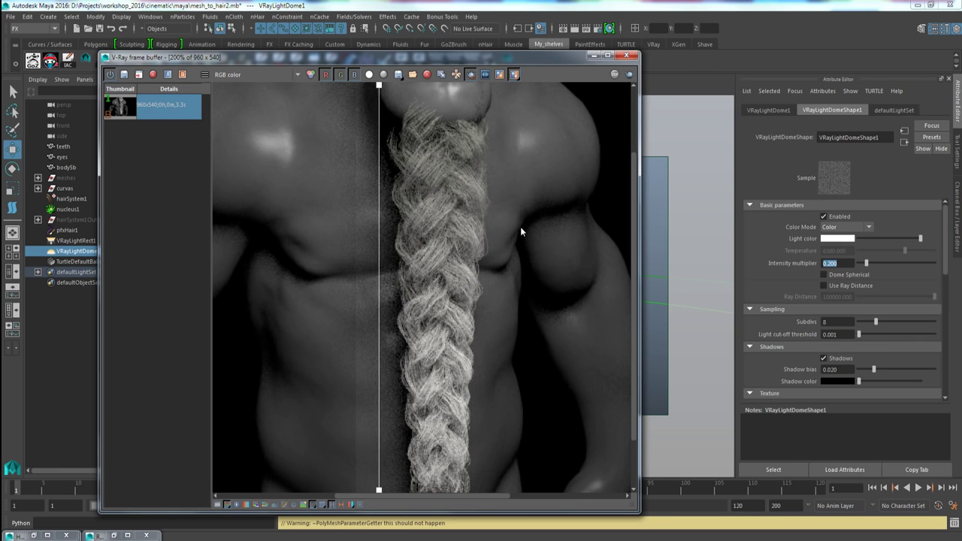
Select hairSystem1 and review its Shading attributes, including hair color, translucence and specular power
left_click(71, 200)
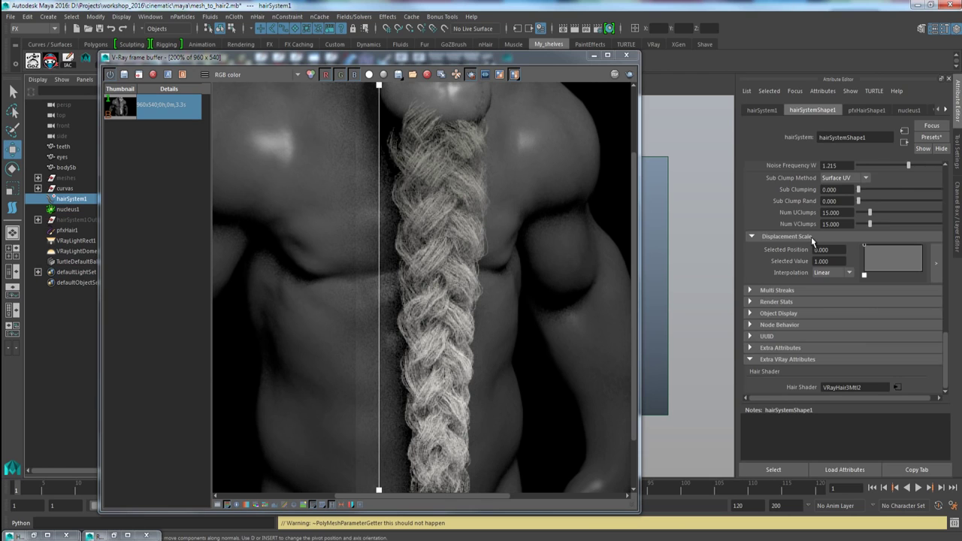
scroll(812, 240, "down", 5)
scroll(813, 253, "down", 5)
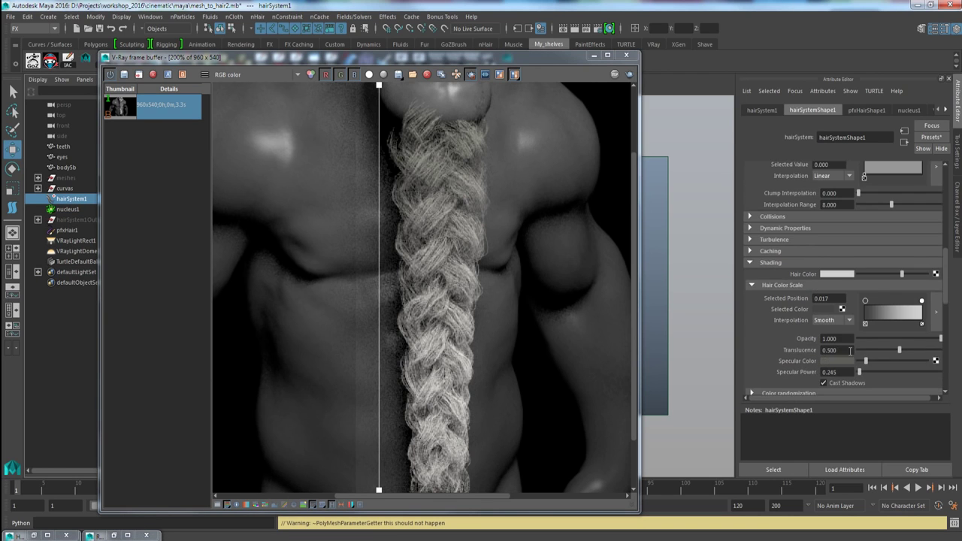
scroll(850, 350, "down", 1)
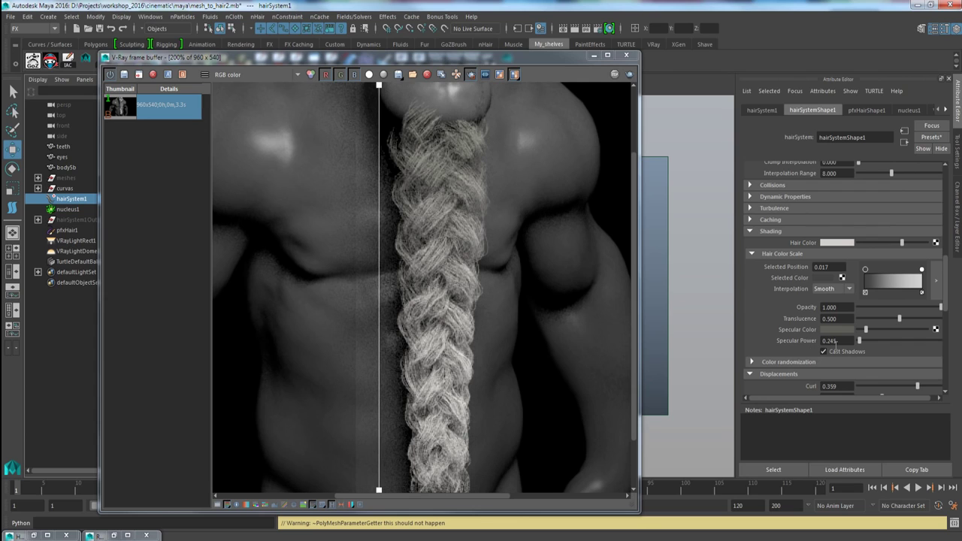
left_click_drag(829, 340, 788, 342)
Sweep the A/B divider across the braid to compare both hair shadings, and end the comparison
left_click_drag(380, 176, 369, 253)
left_click_drag(380, 217, 484, 237)
left_click_drag(425, 235, 508, 238)
left_click(514, 74)
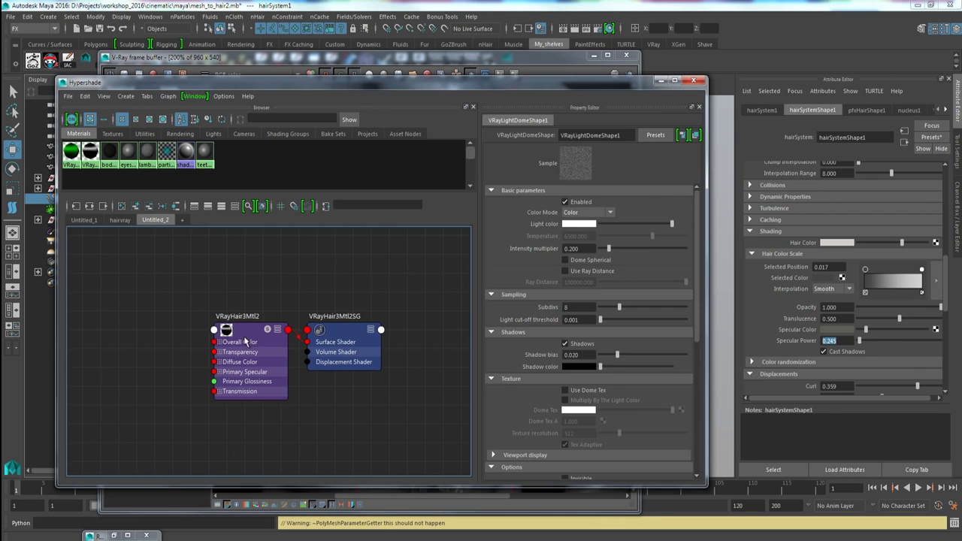
Select the VRayHair3Mtl2 material, set its preset to White (matted) and re-render the beard region
left_click(248, 343)
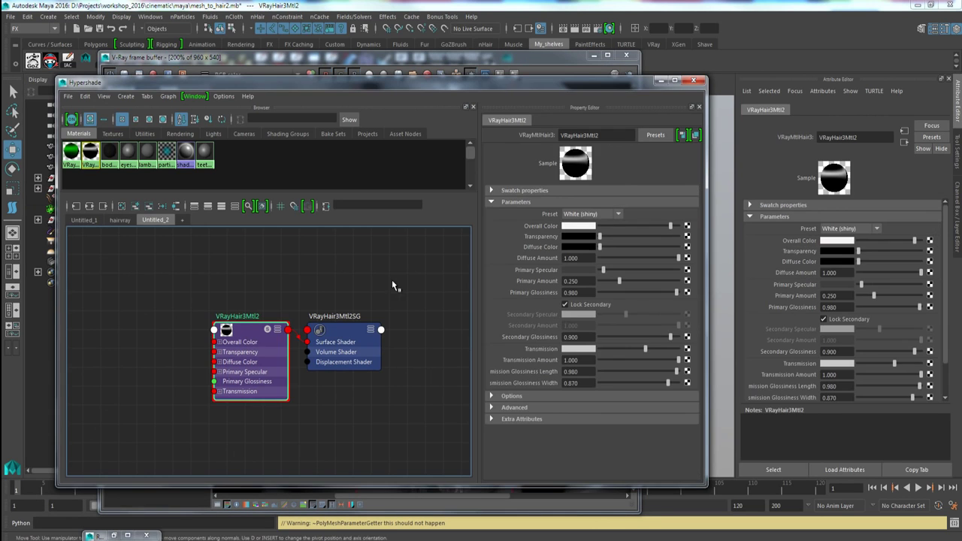
left_click(659, 81)
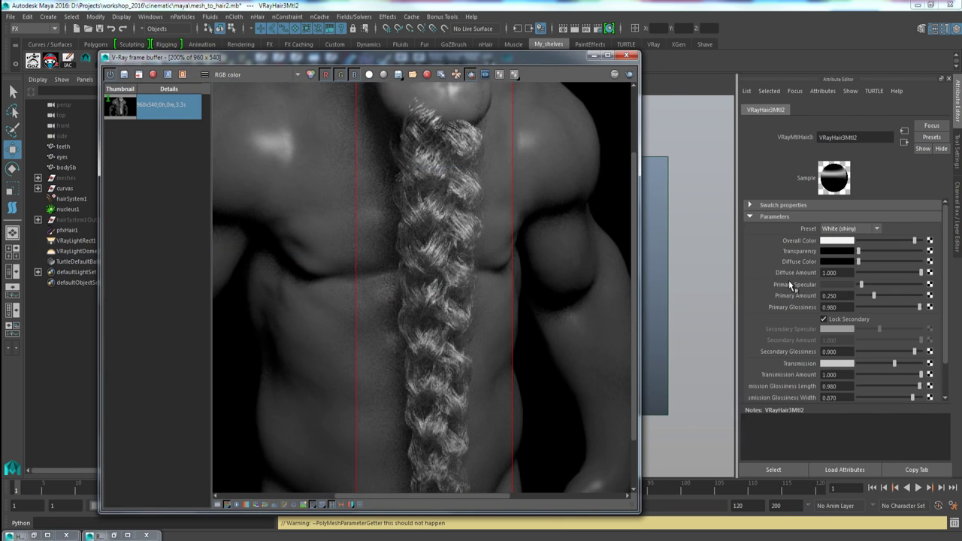
left_click(831, 230)
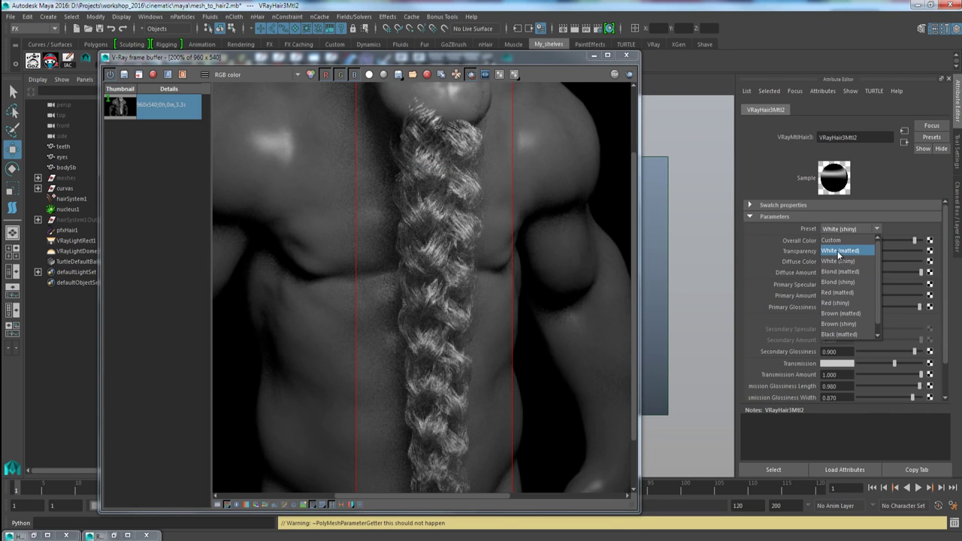
left_click(837, 251)
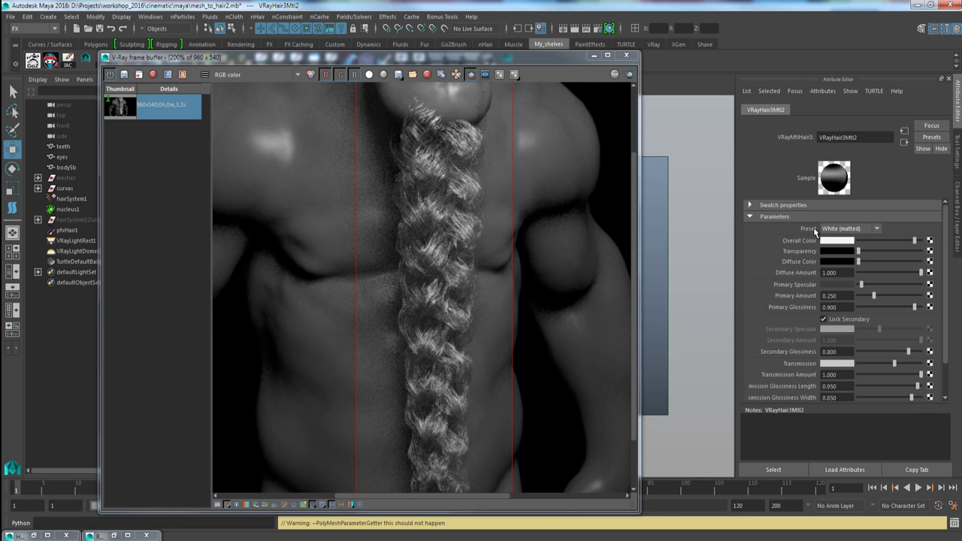
left_click(629, 74)
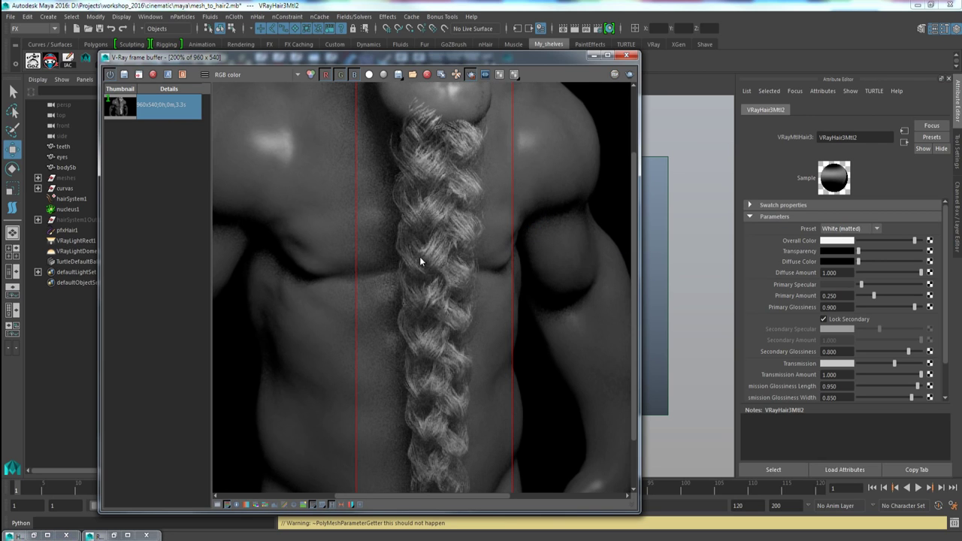
Compare the matted beard render with the stored history render using the A/B divider
left_click(182, 76)
left_click_drag(510, 186, 324, 237)
left_click_drag(396, 240, 322, 245)
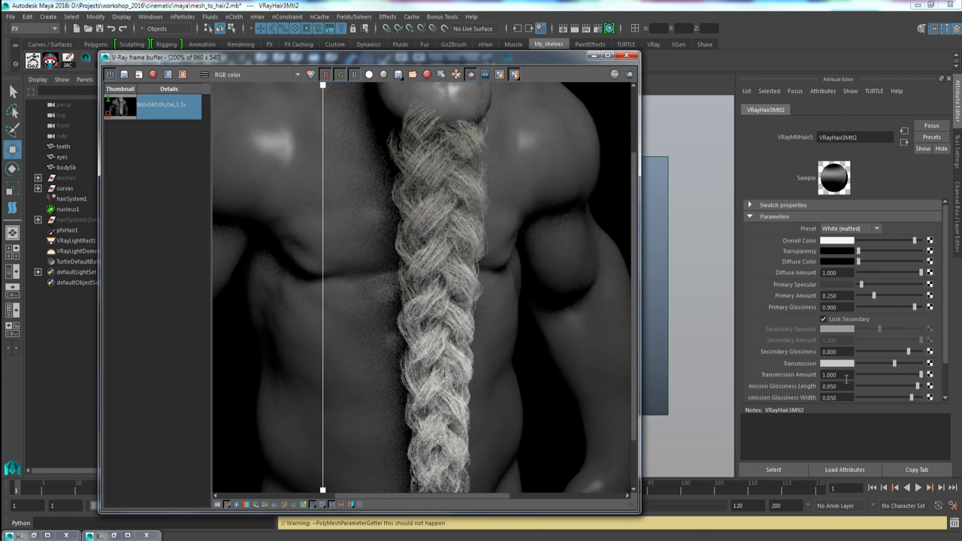
Lower the hair material's Transmission Amount to about 0.171
left_click(869, 374)
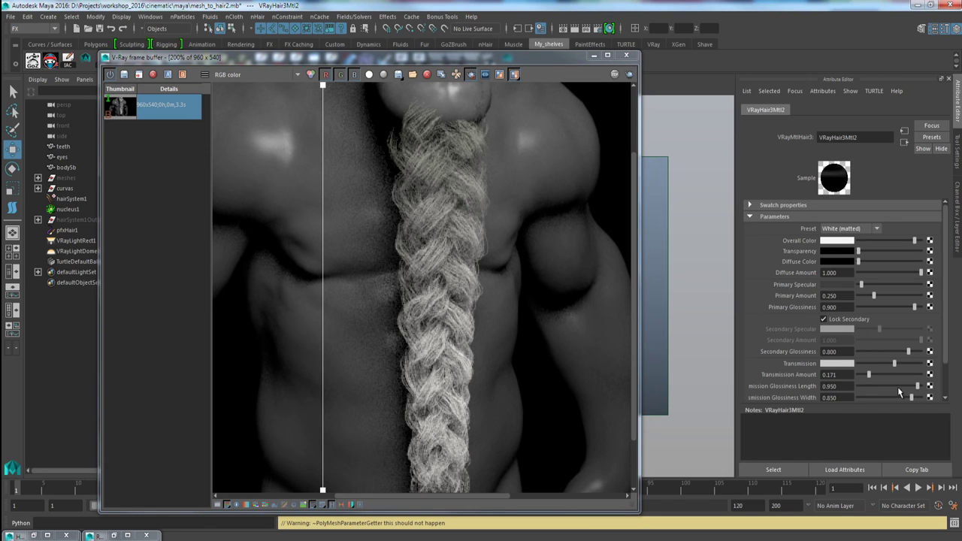
Set the hair material's Transmission Amount to 1.000 and end the A/B comparison in the frame buffer
left_click(918, 375)
left_click_drag(929, 384, 932, 384)
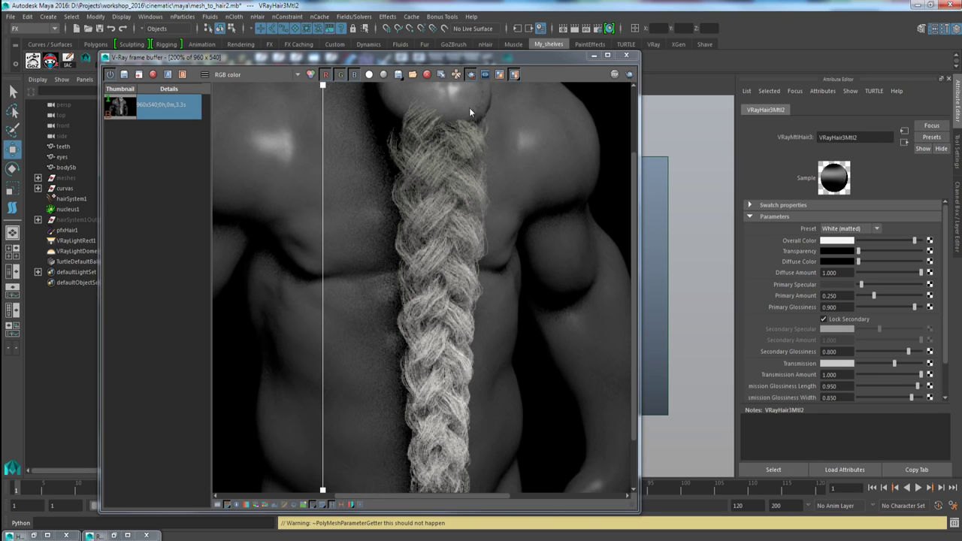
left_click(470, 74)
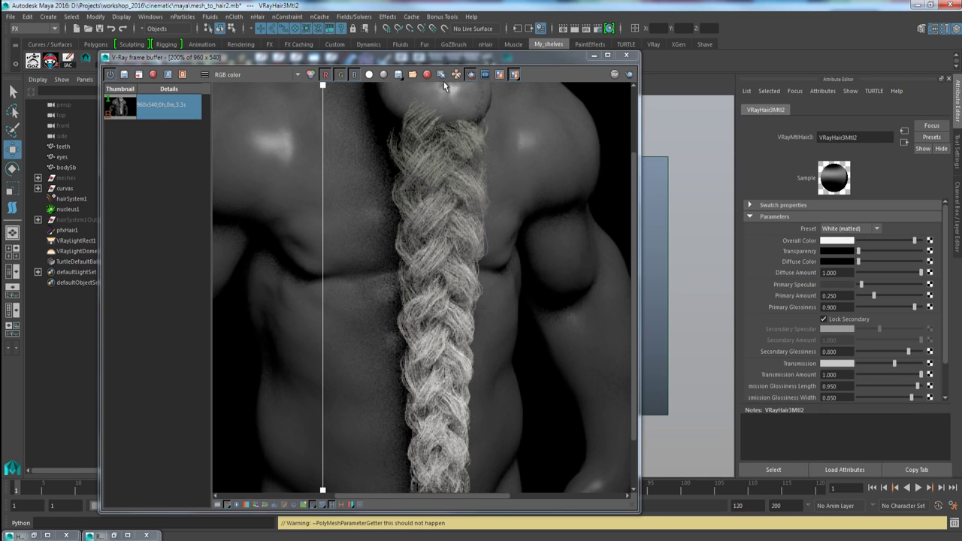
left_click(182, 73)
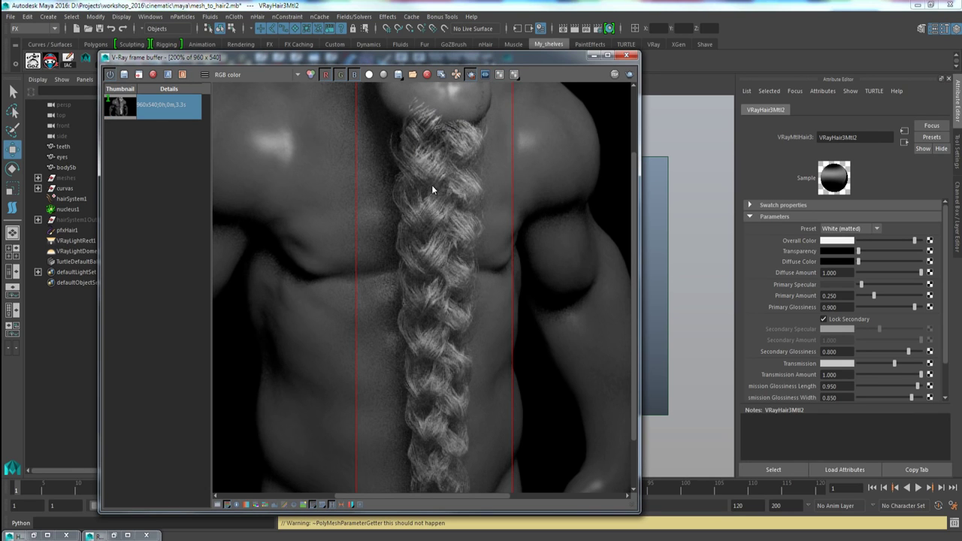
scroll(806, 284, "down", 2)
scroll(805, 278, "up", 2)
Add a VRayHairSampler node to the VRayHair3Mtl2 graph in Hypershade and place it beside the material
left_click(930, 240)
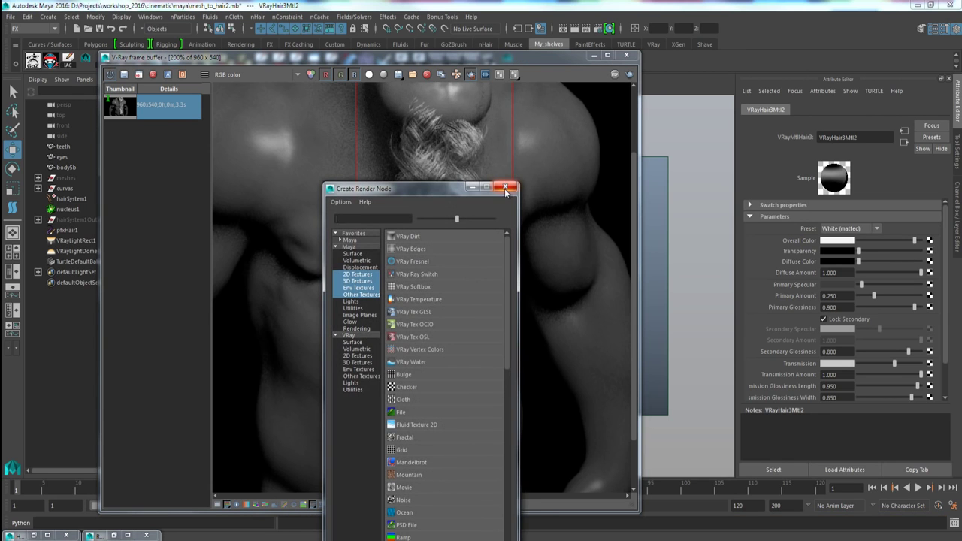
left_click(505, 188)
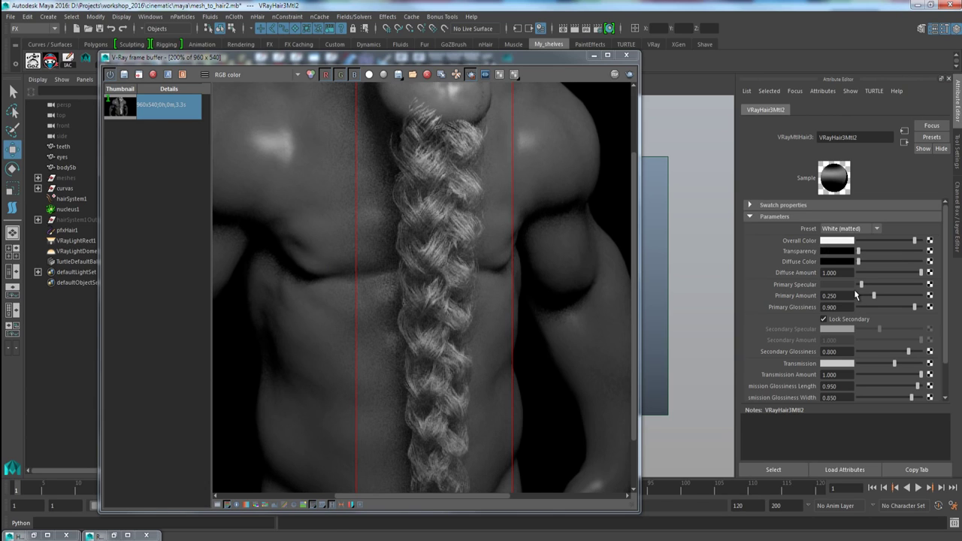
left_click(43, 534)
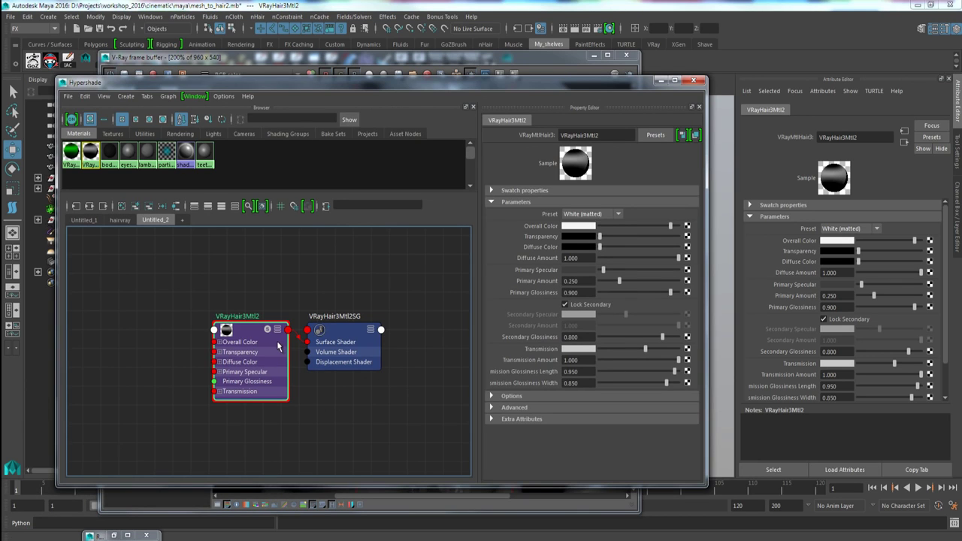
middle_click_drag(260, 355, 246, 284, "alt")
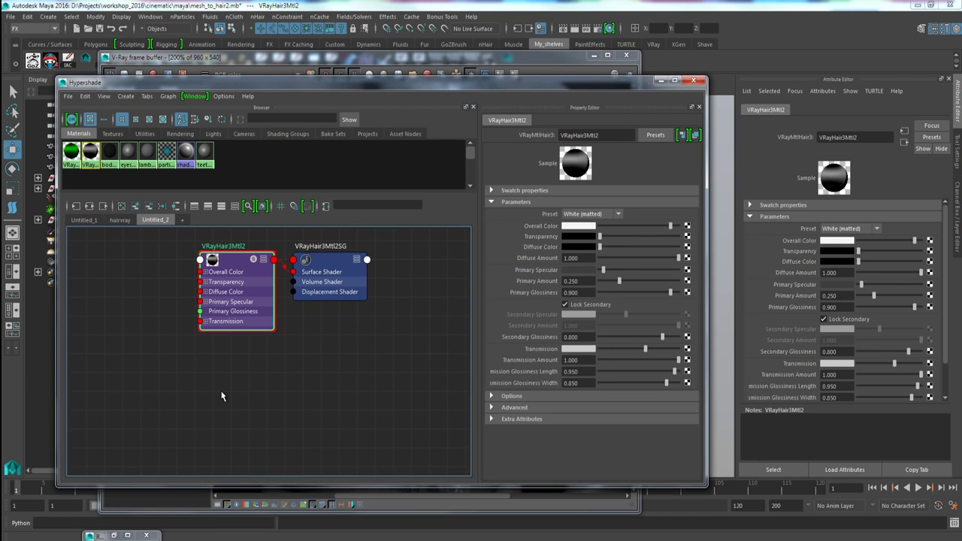
left_click(215, 396)
key("Tab")
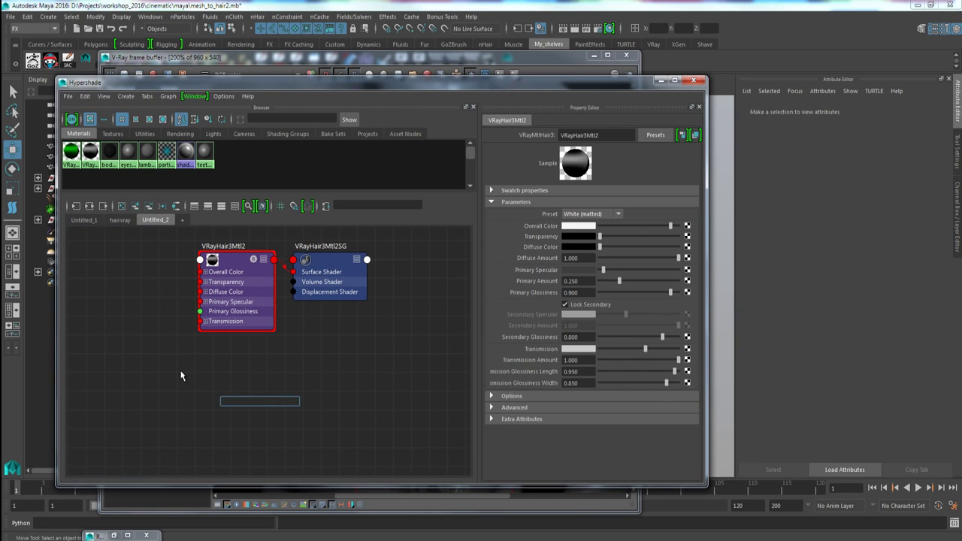
type("hair")
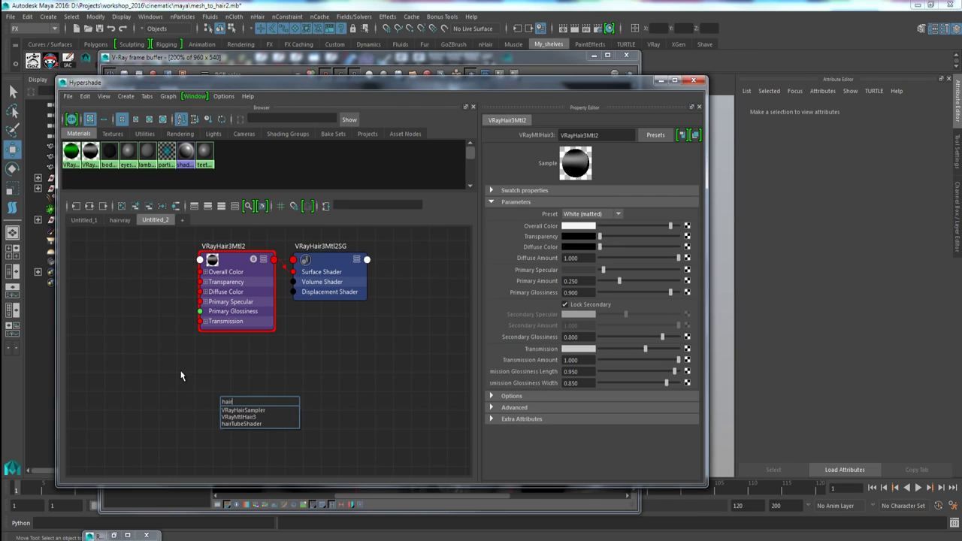
key("Down")
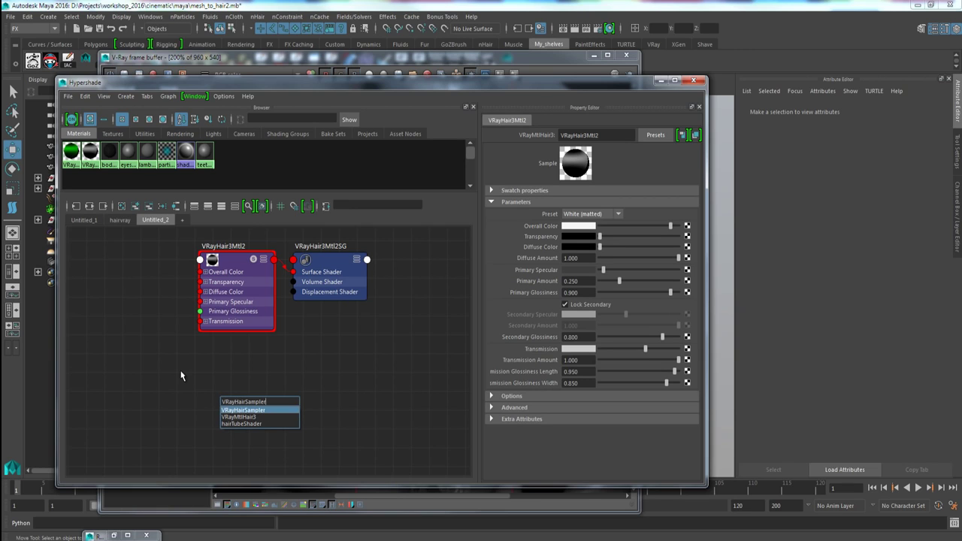
key("Return")
left_click_drag(254, 415, 105, 291)
Create a ramp texture node in the hair material's graph
left_click(262, 406)
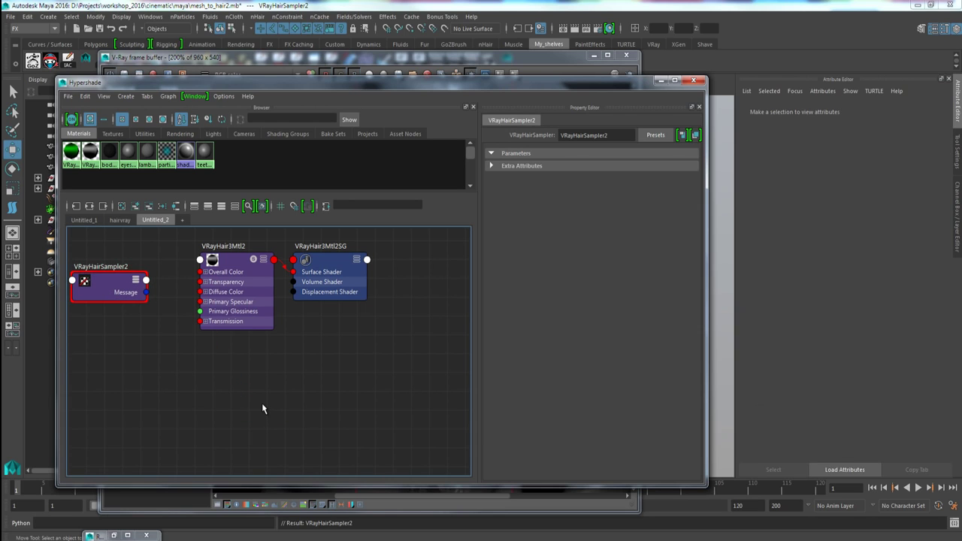
key("Tab")
type("ram")
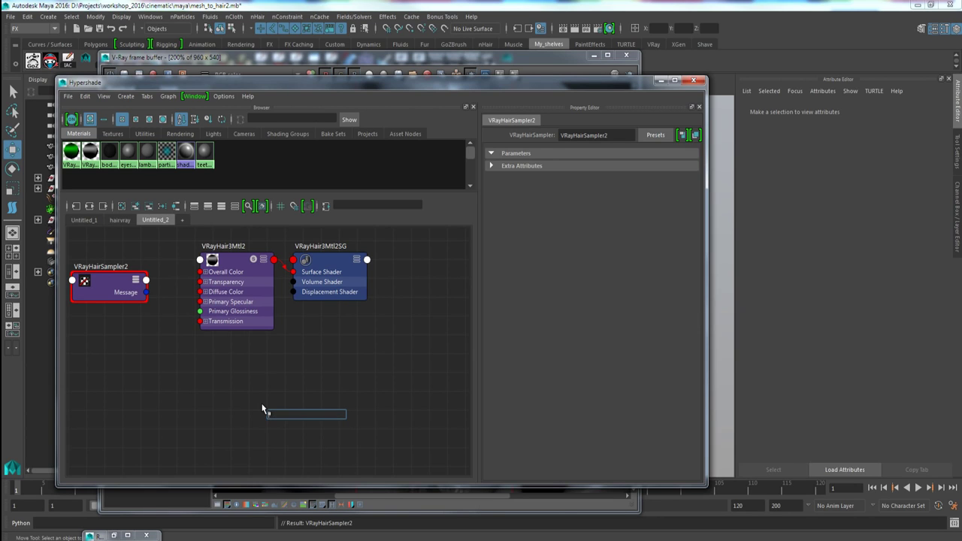
type("p")
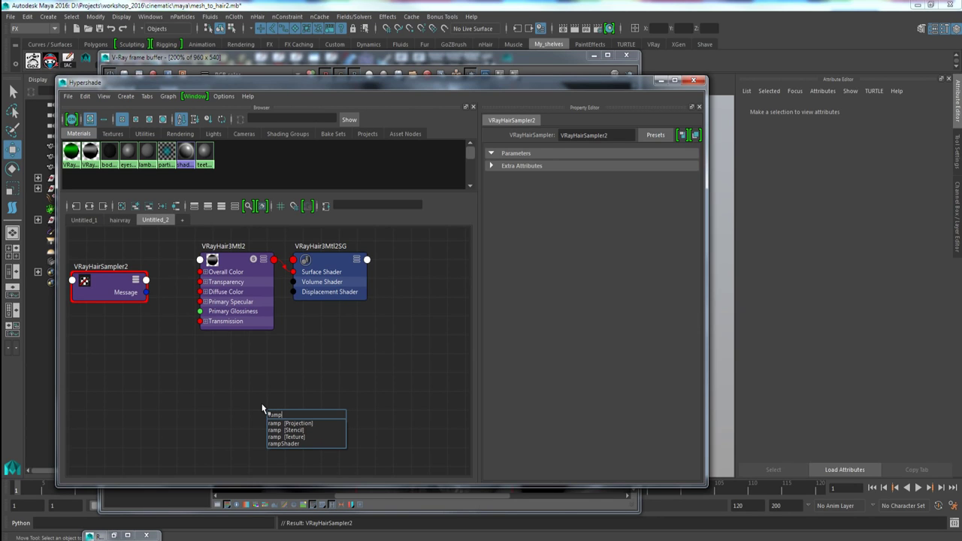
key("Down")
key("Down")
key("Down")
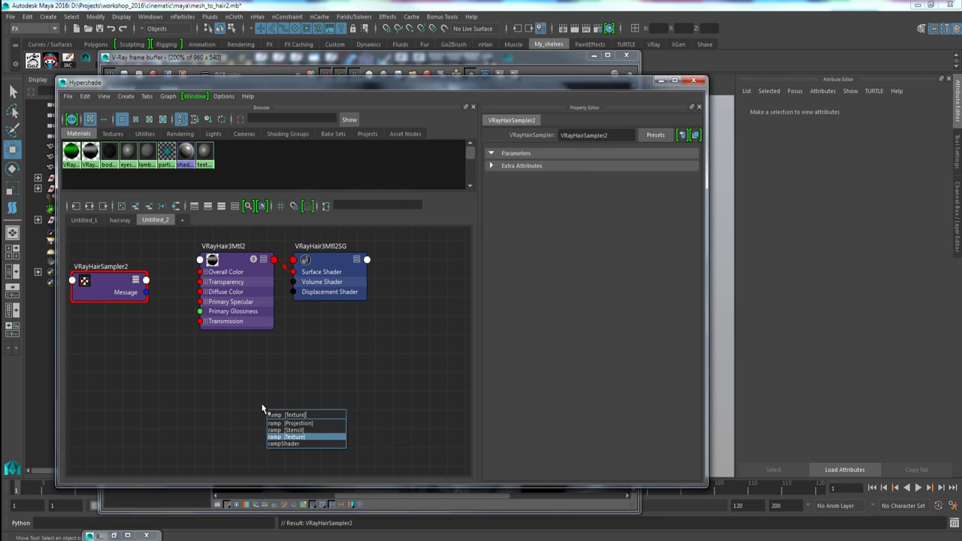
key("Return")
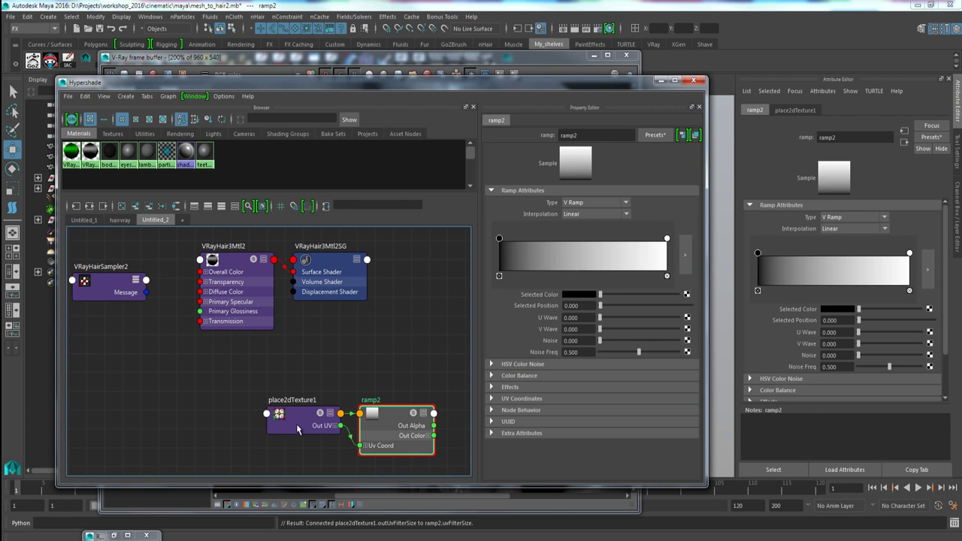
Expand the ramp's Uv Coord, delete its place2dTexture node and position the ramp below the hair material
left_click_drag(298, 429, 226, 410)
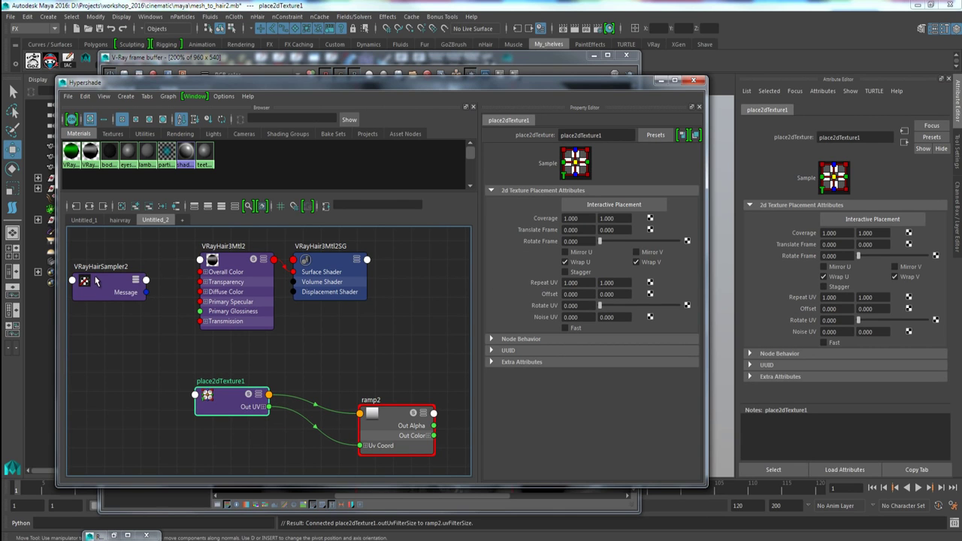
left_click_drag(388, 426, 374, 409)
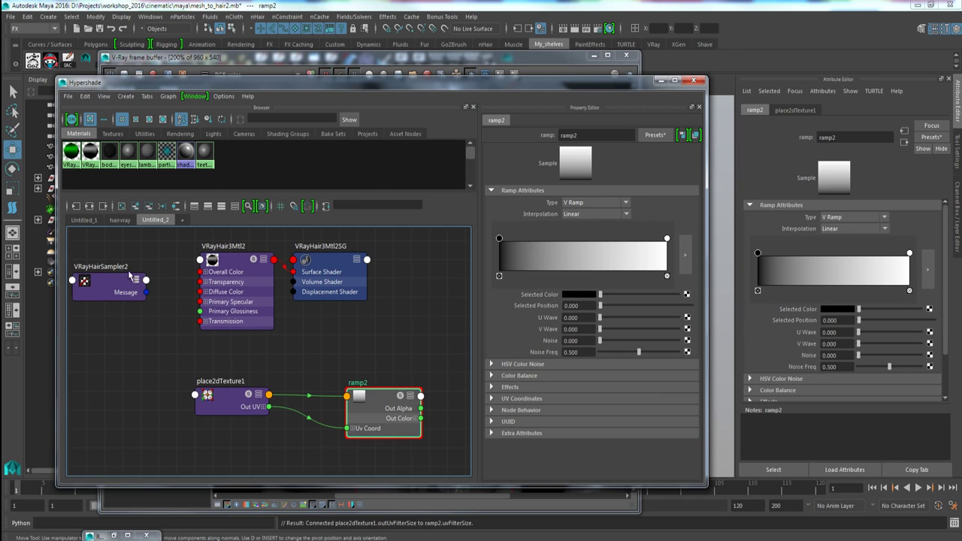
left_click_drag(161, 378, 225, 412)
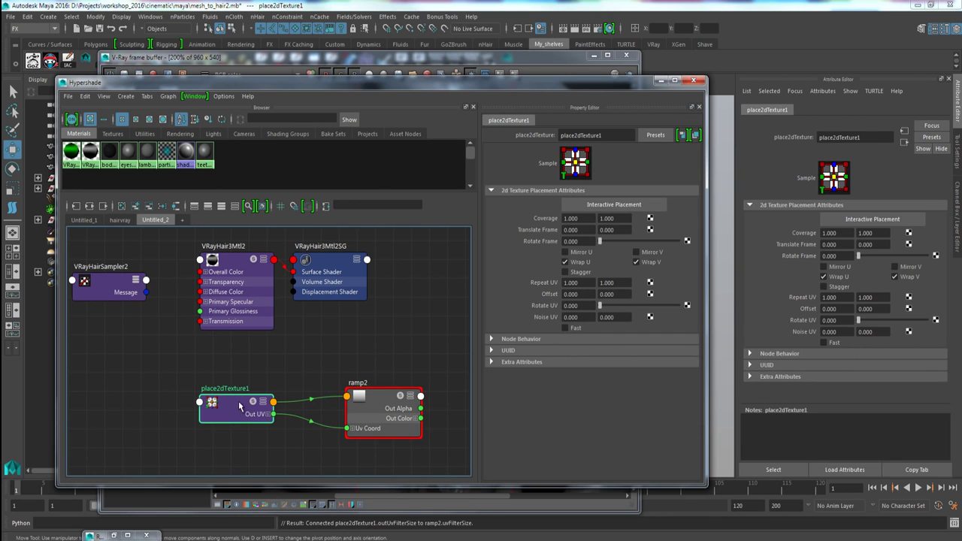
left_click(350, 428)
left_click_drag(357, 406, 345, 383)
left_click(222, 400)
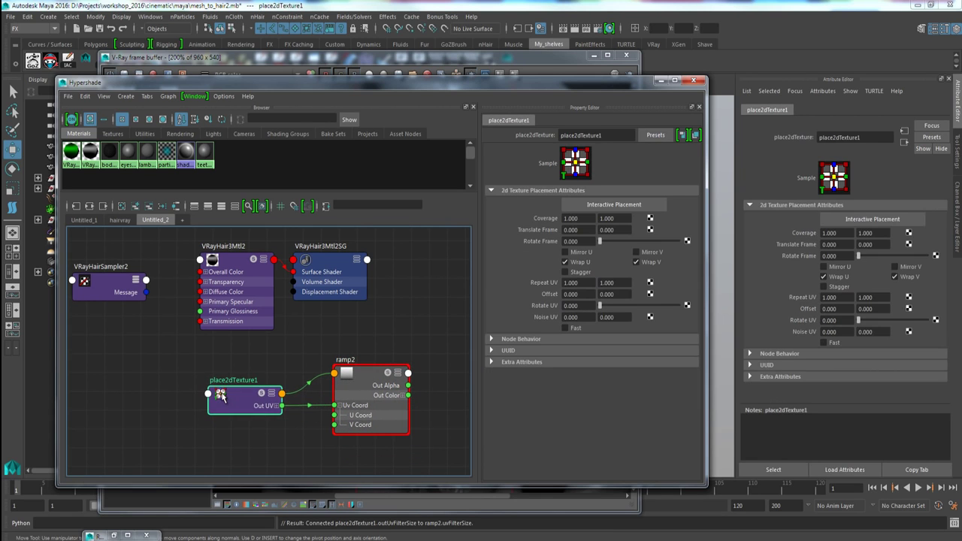
key("Delete")
left_click_drag(347, 386, 147, 367)
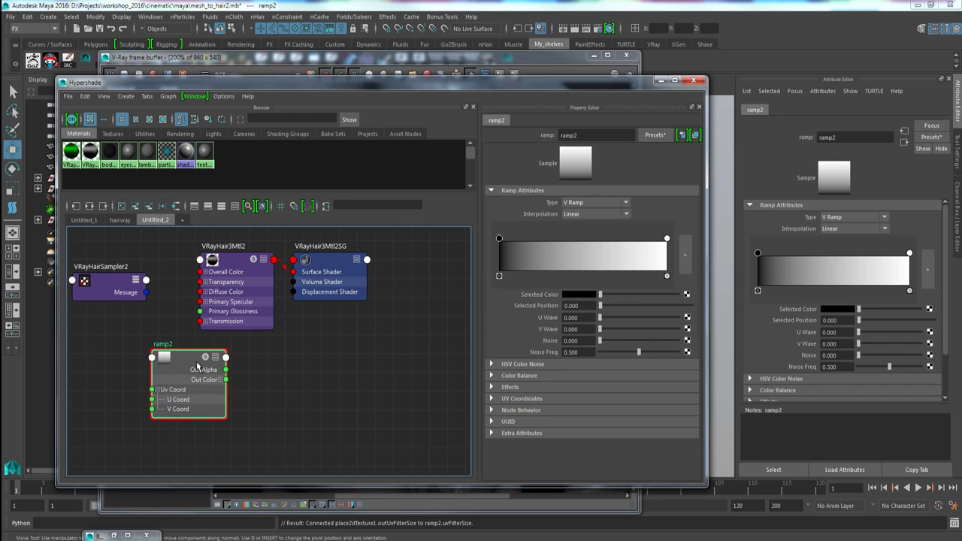
Connect the ramp to the Overall Color of VRayHair3Mtl2 and show the ramp's attributes
left_click(212, 259)
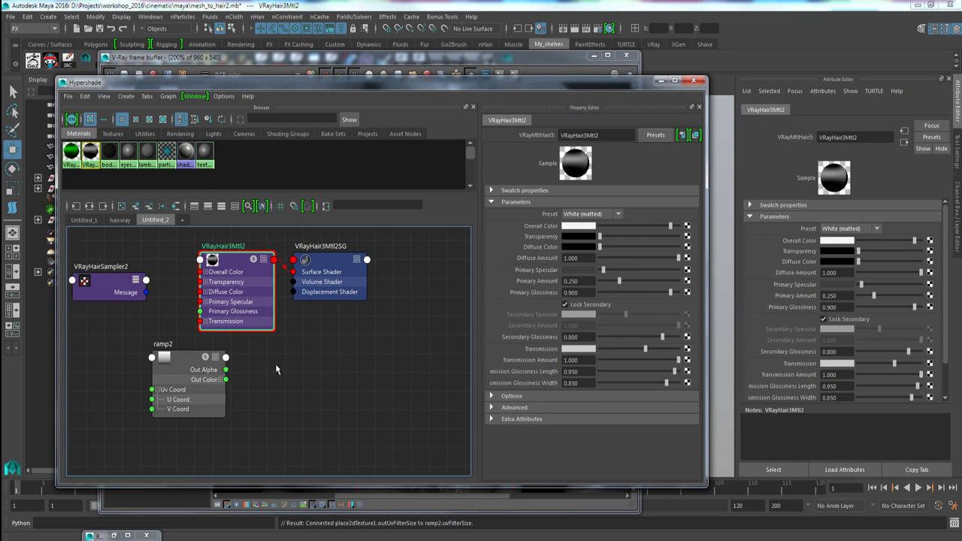
middle_click_drag(169, 365, 521, 228)
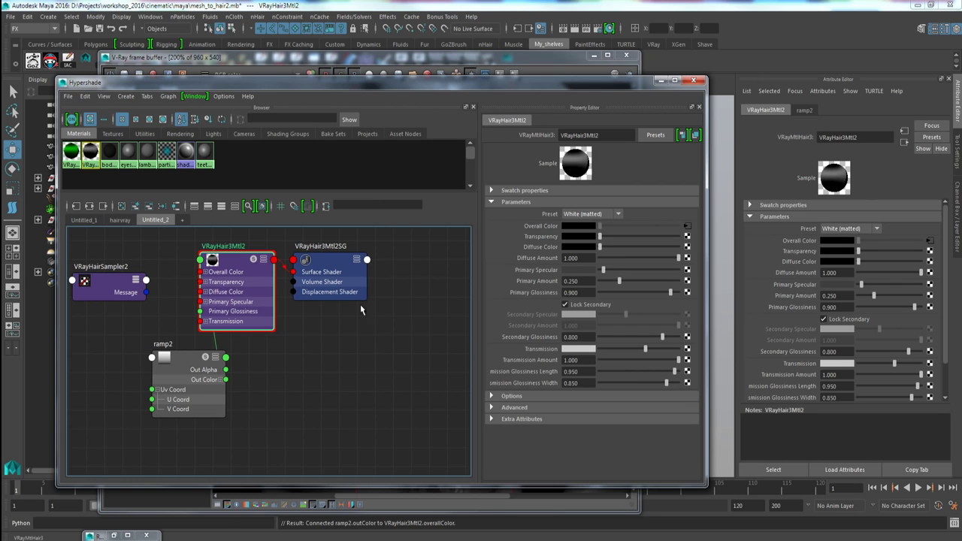
left_click(686, 226)
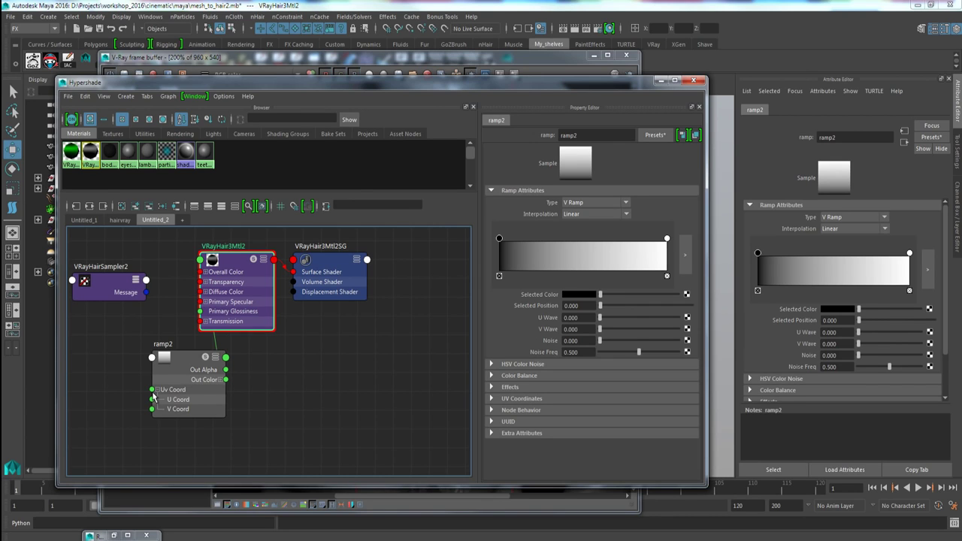
Examine the ramp node's attribute display levels and its separate U Coord and V Coord inputs
left_click(217, 361)
left_click(218, 360)
left_click(217, 361)
left_click(217, 360)
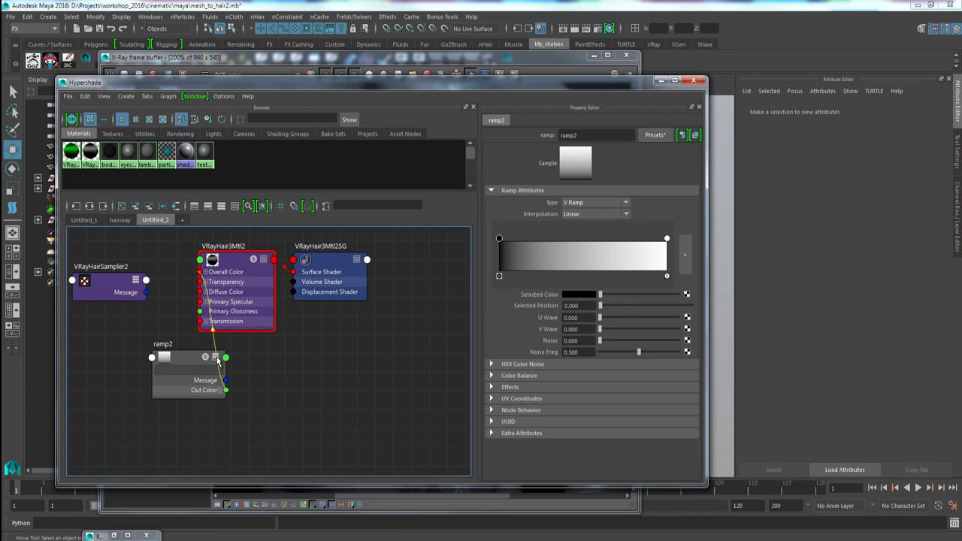
left_click(217, 360)
left_click(216, 357)
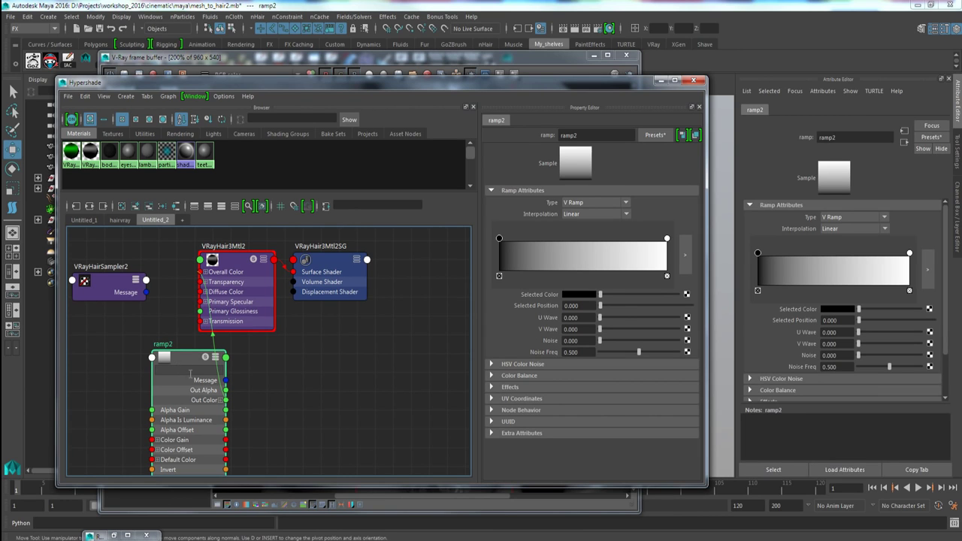
left_click(216, 358)
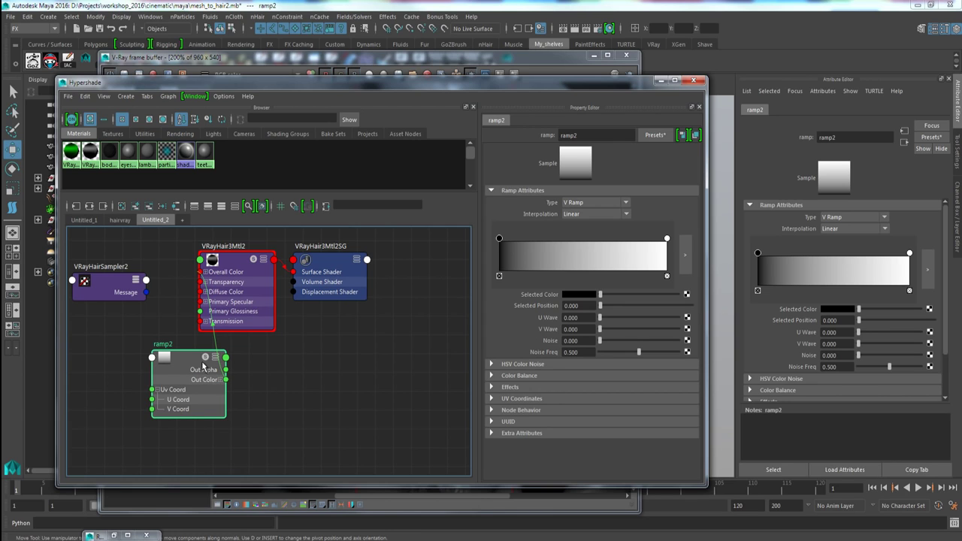
left_click_drag(183, 364, 188, 362)
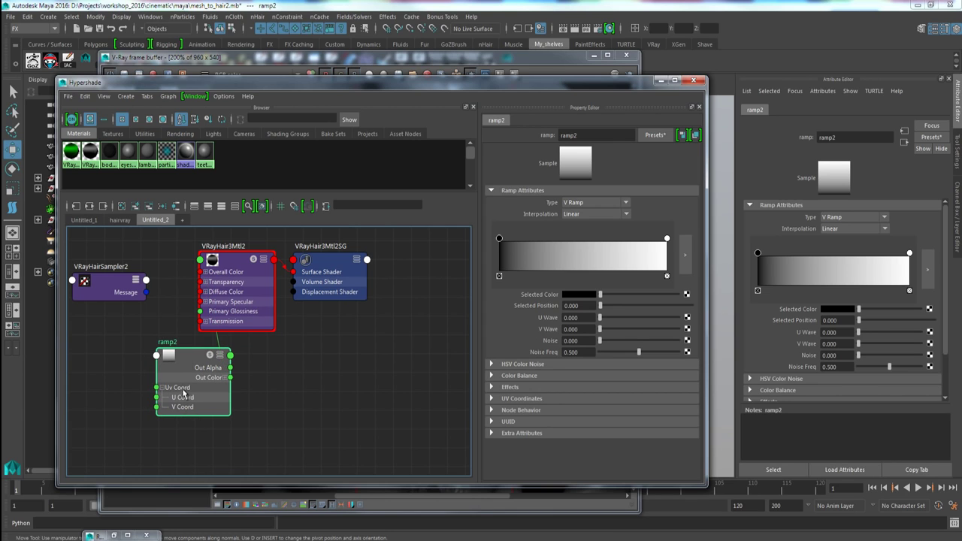
left_click(162, 388)
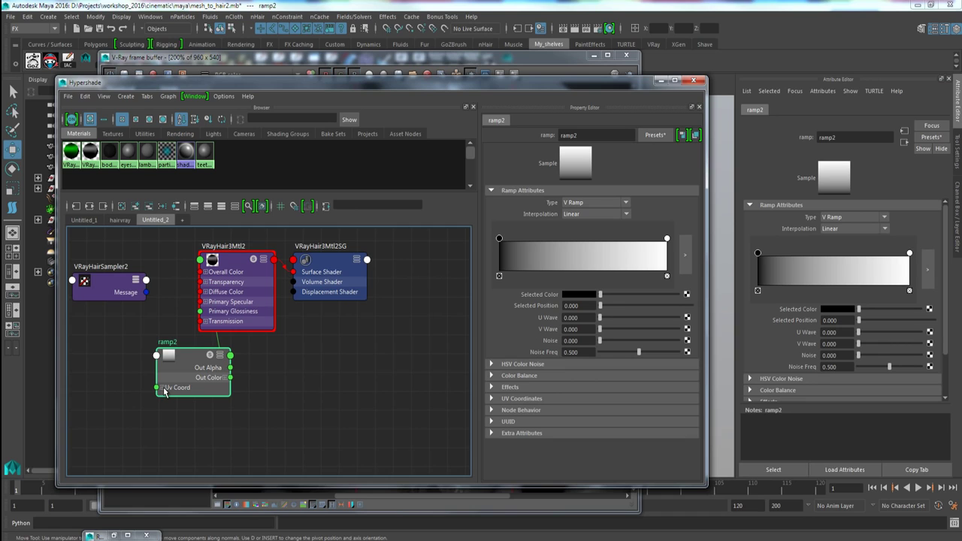
left_click(162, 387)
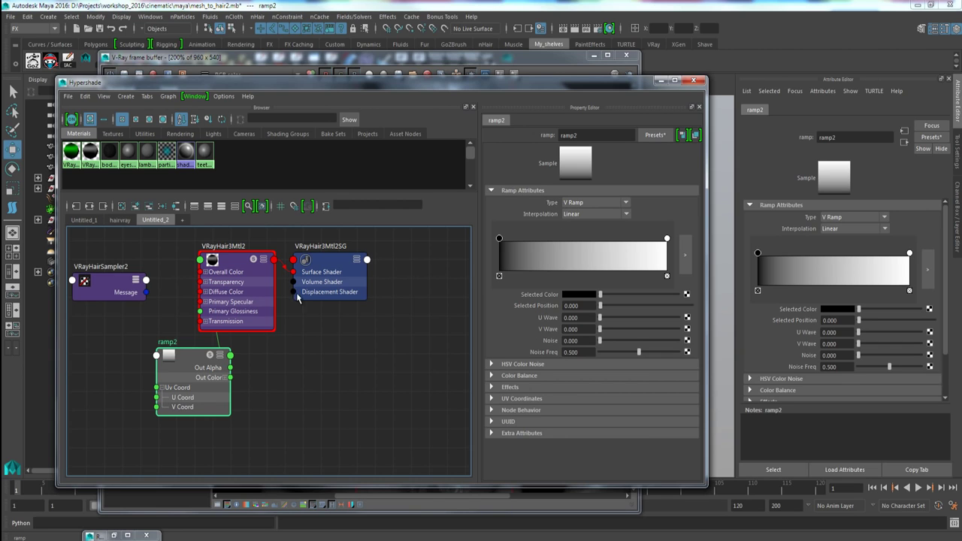
Connect the hair sampler's distanceAlongStrand output to the ramp's V Coord input
middle_click_drag(98, 311, 148, 315, "alt")
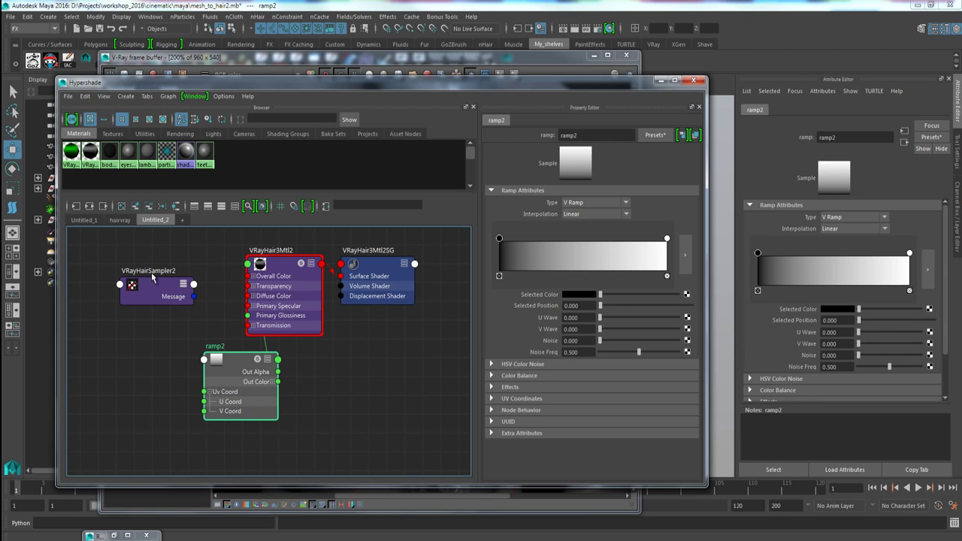
left_click(120, 286)
left_click(129, 293)
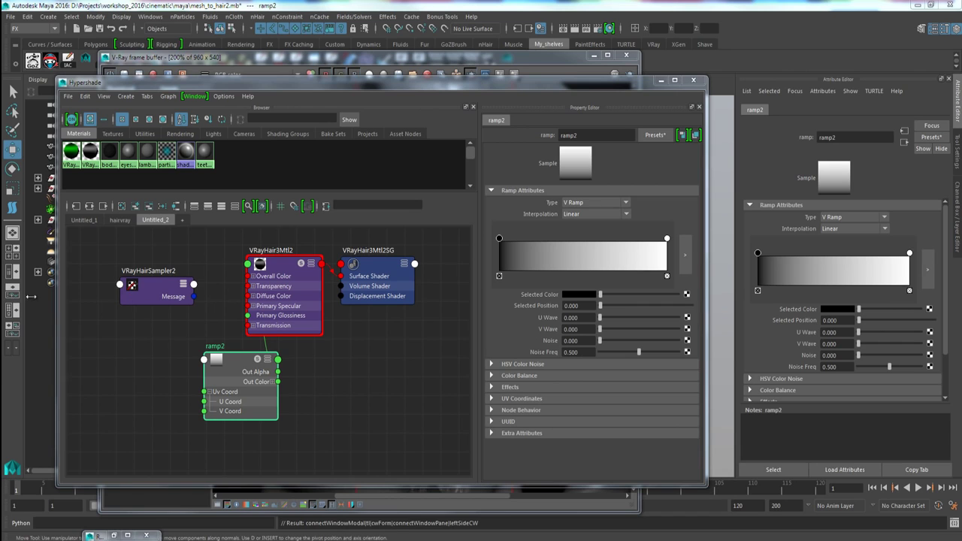
left_click_drag(0, 84, 204, 78)
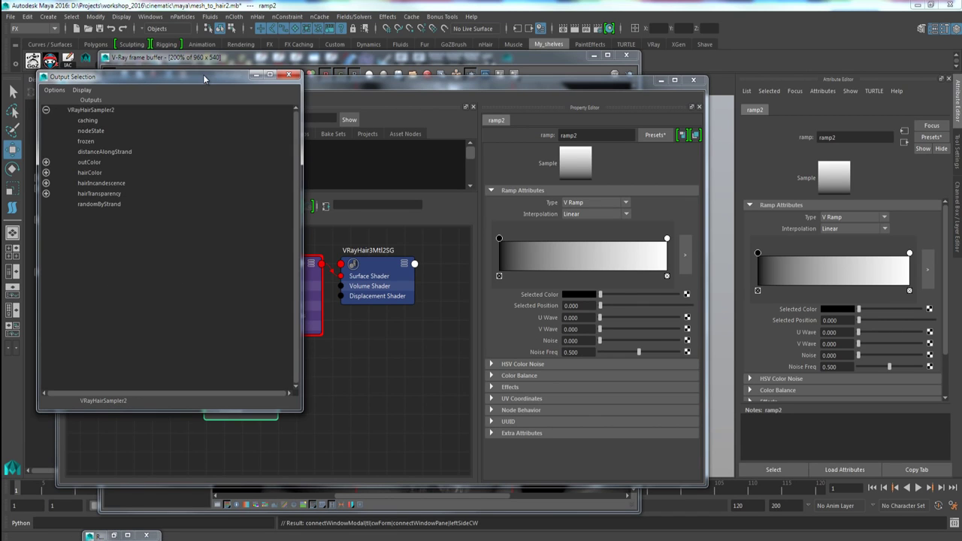
left_click_drag(128, 77, 140, 79)
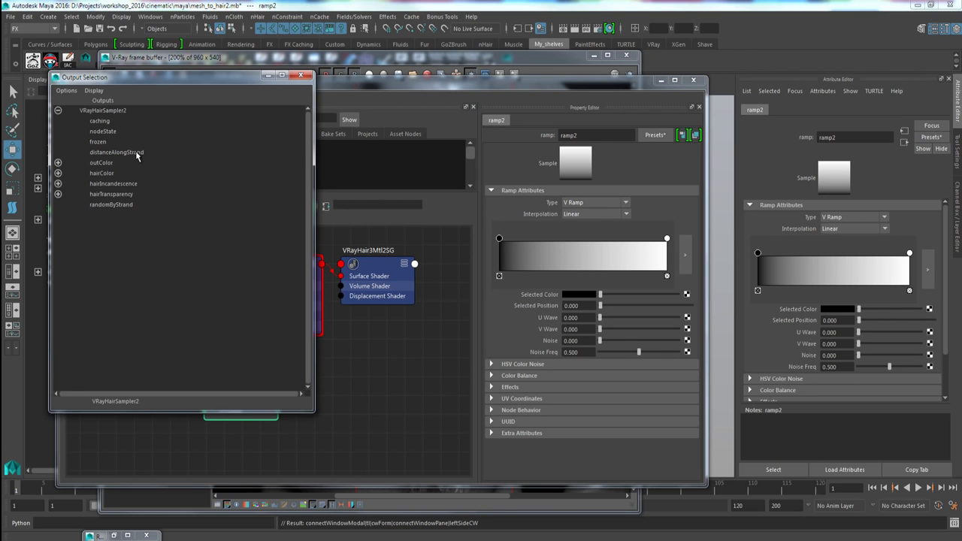
left_click(136, 152)
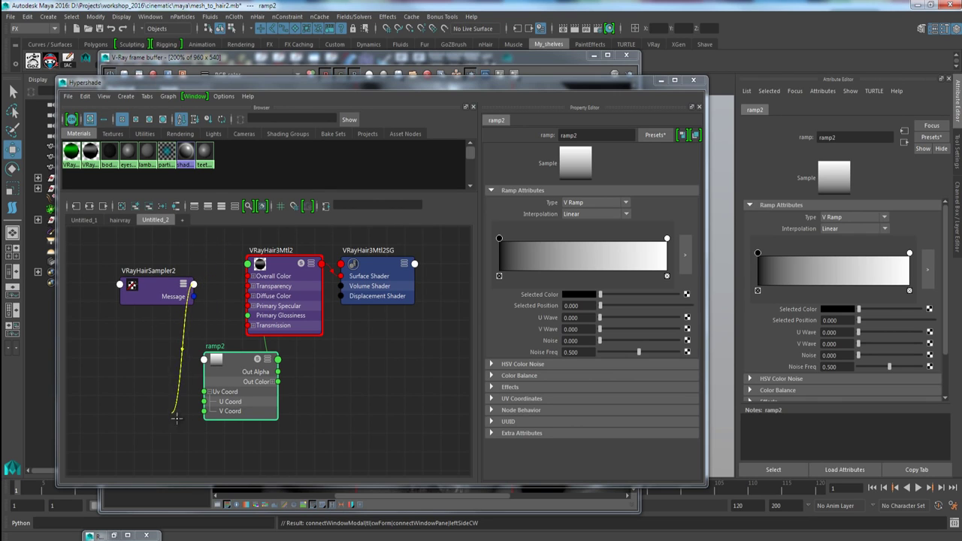
left_click(206, 412)
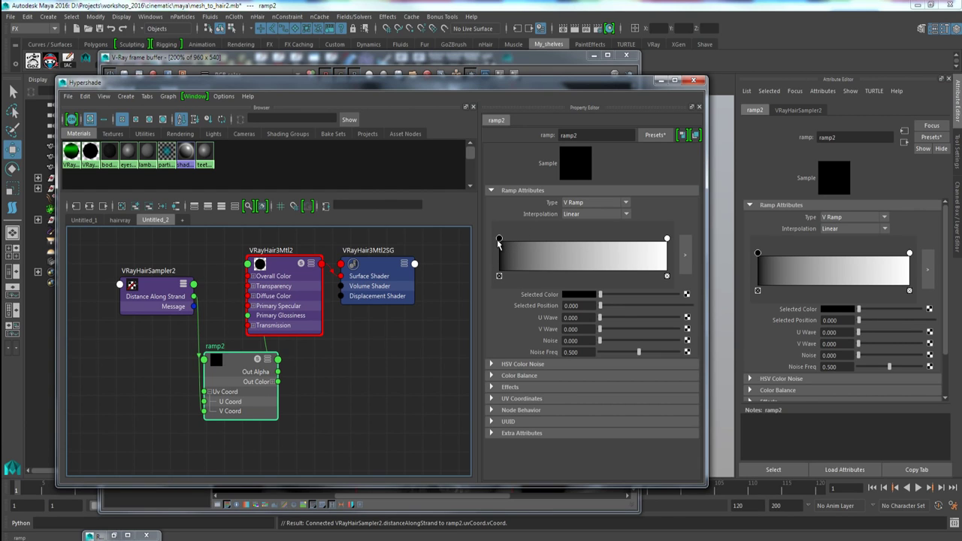
Color the ramp from pure green at position 0 to pure blue at position 1, and put the Hypershade away
left_click(578, 295)
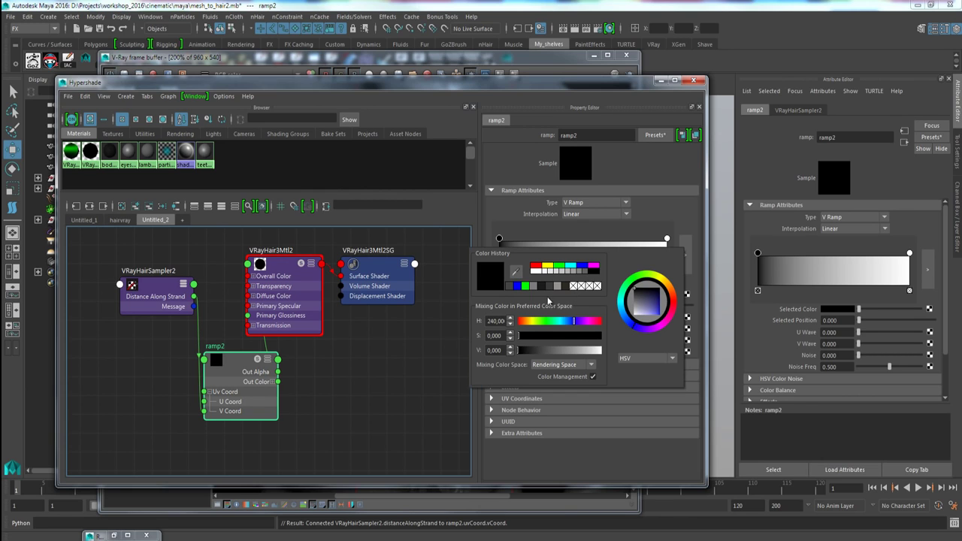
left_click(525, 286)
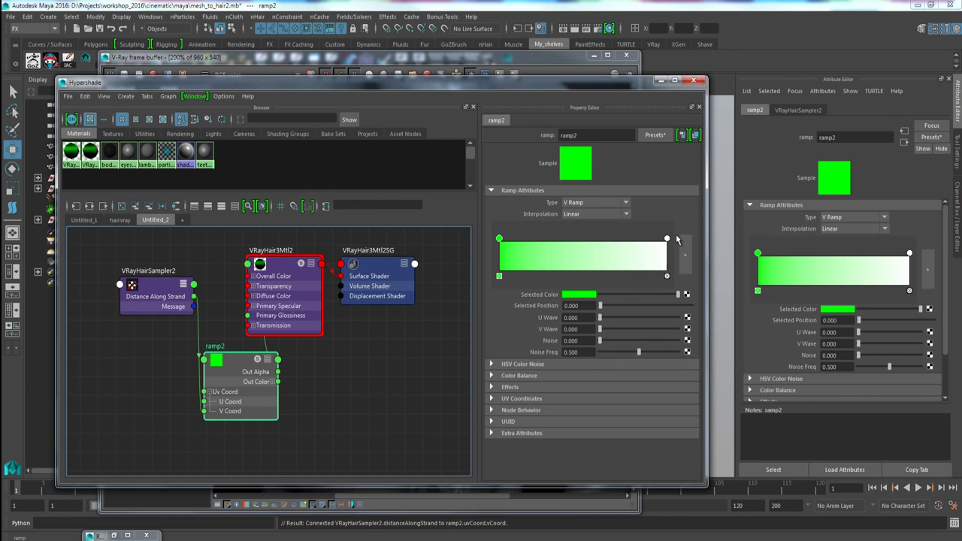
left_click(666, 239)
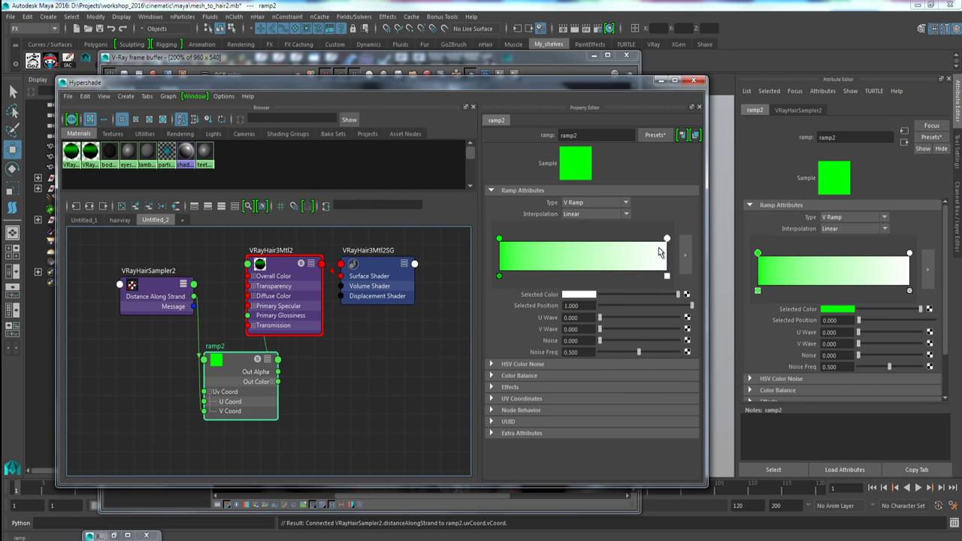
left_click(587, 295)
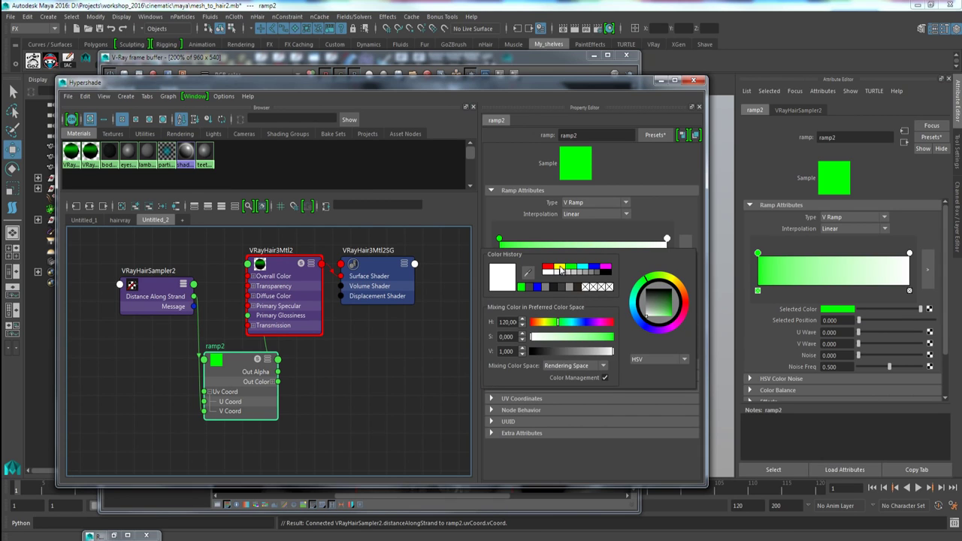
left_click(592, 268)
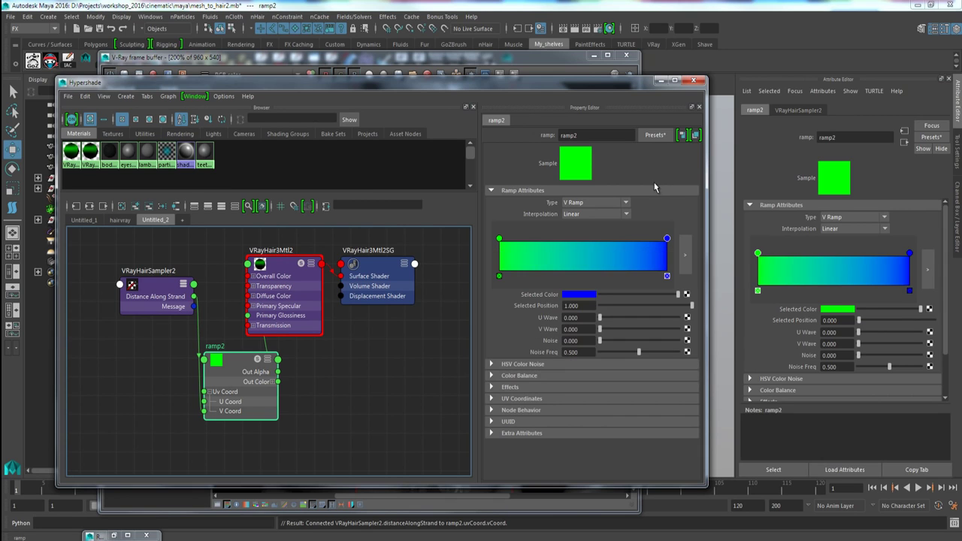
left_click(658, 80)
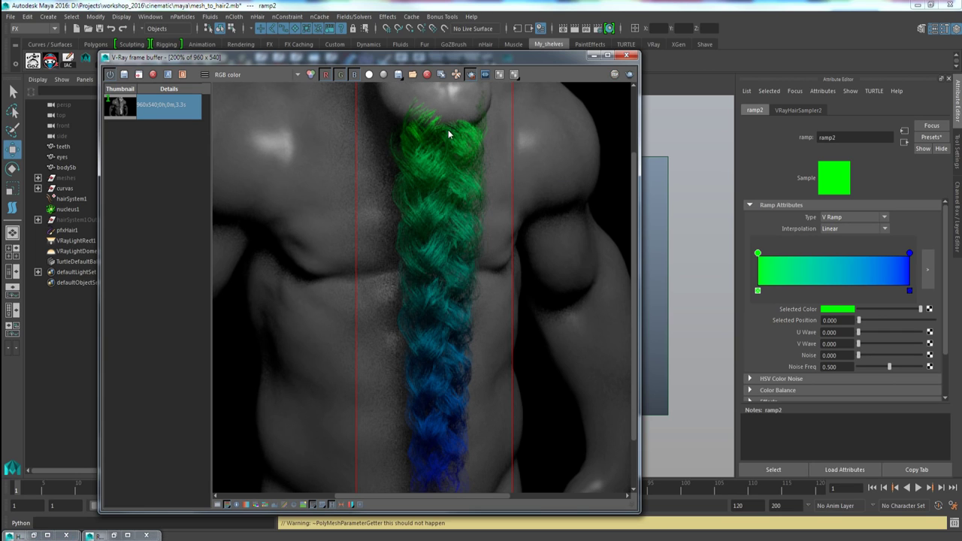
Add a red color stop at about position 0.512 on the ramp and re-render the braid
left_click(832, 259)
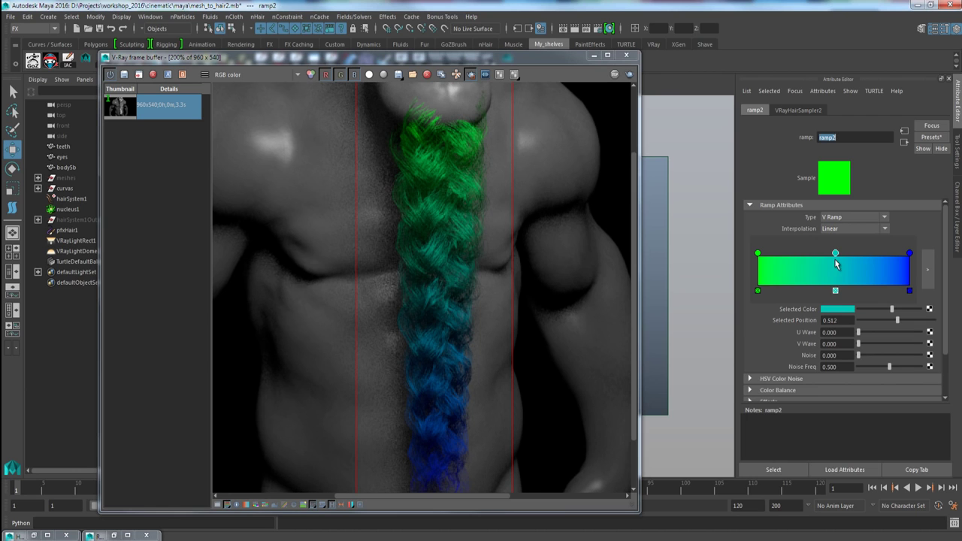
left_click(837, 309)
left_click(798, 280)
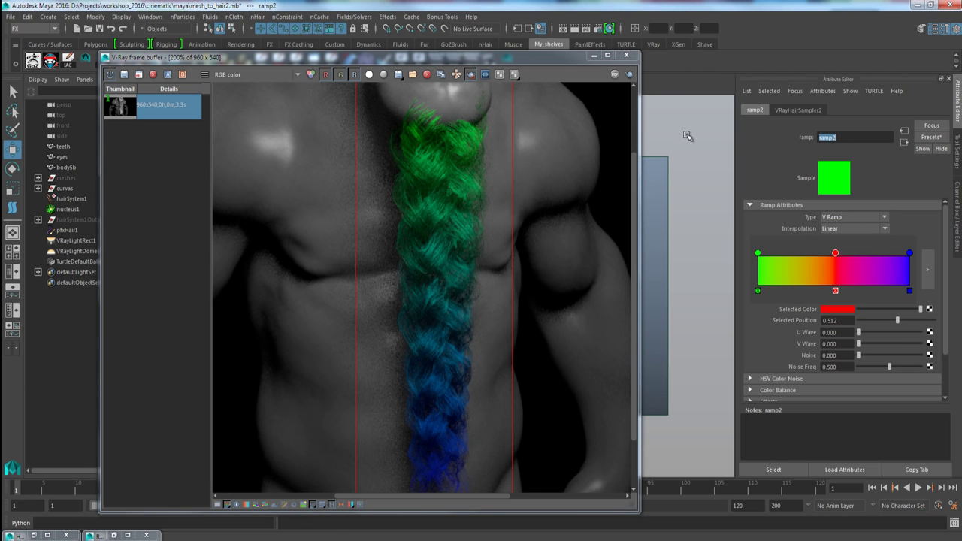
left_click(630, 75)
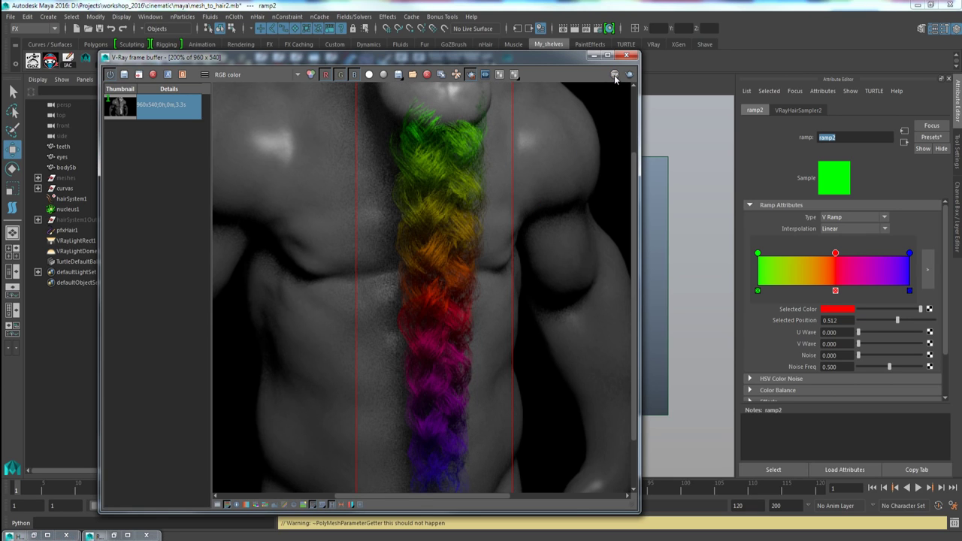
Start an interactive render of the braid and remove the red middle stop from the ramp
left_click(587, 29)
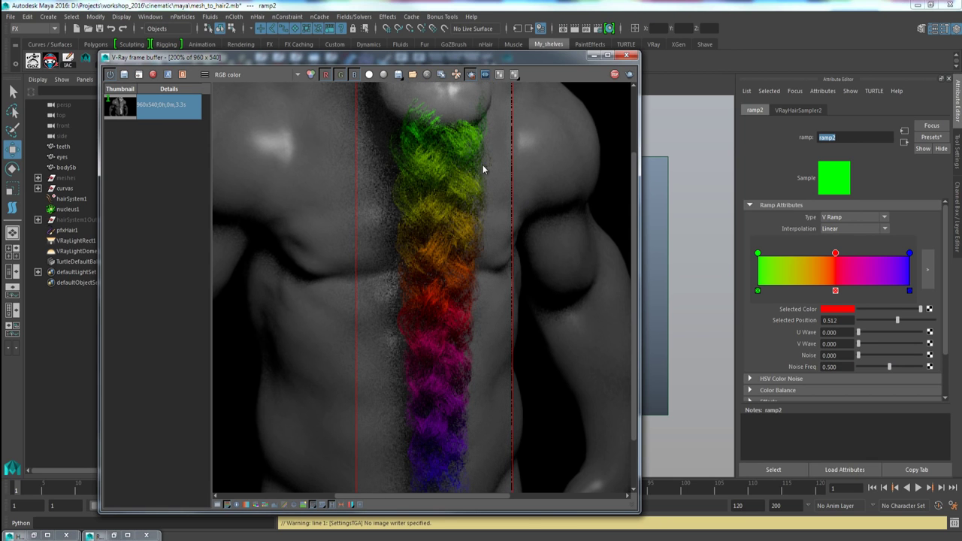
left_click(836, 291)
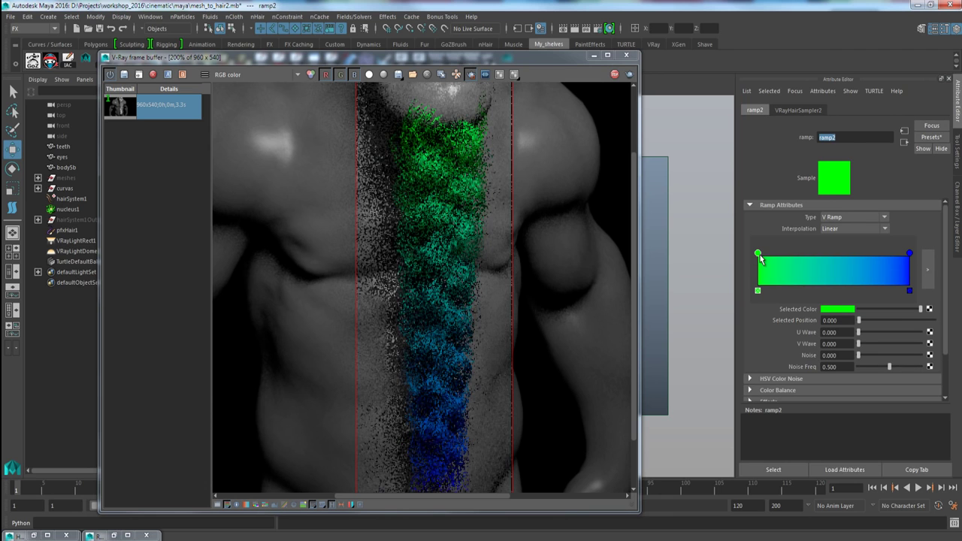
Change the ramp's start color to light gray and its end color to white
left_click(837, 309)
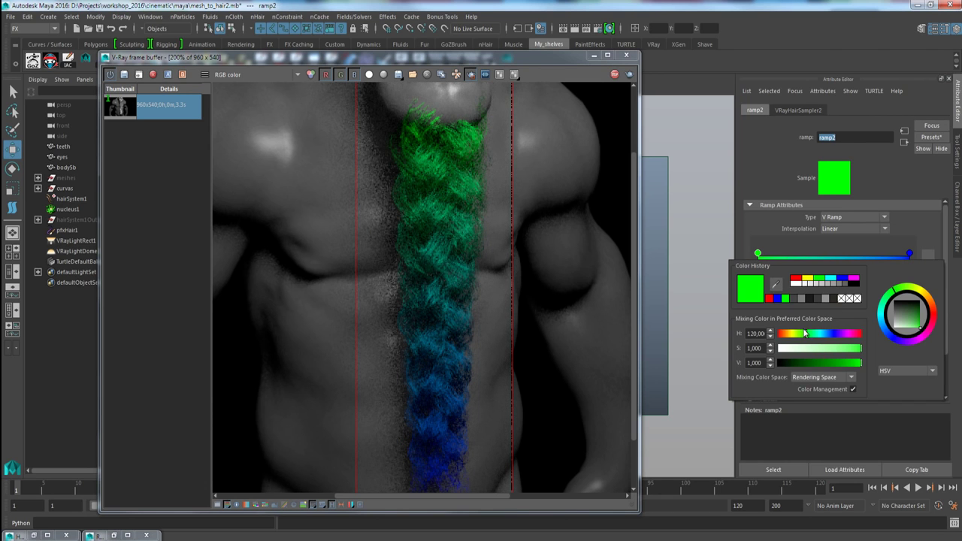
left_click(827, 299)
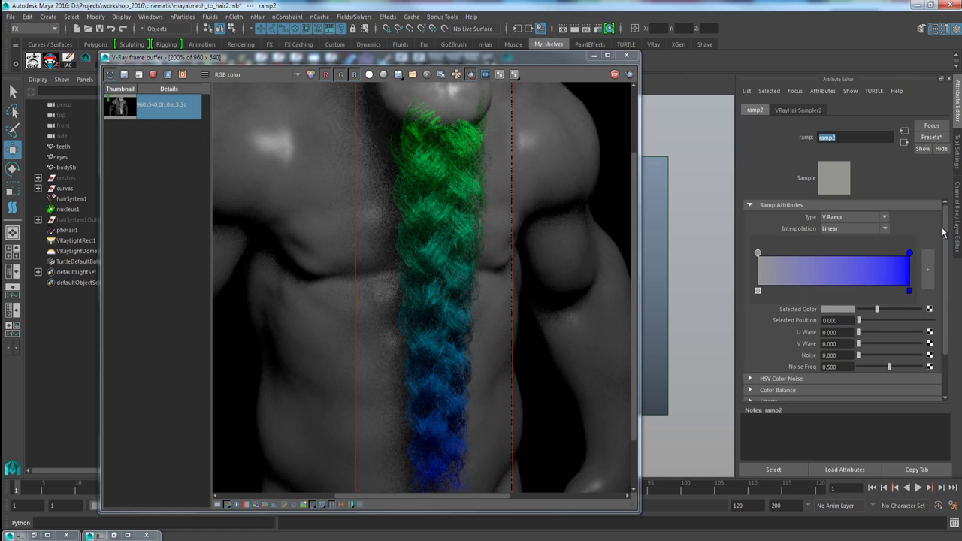
left_click(910, 256)
left_click(841, 310)
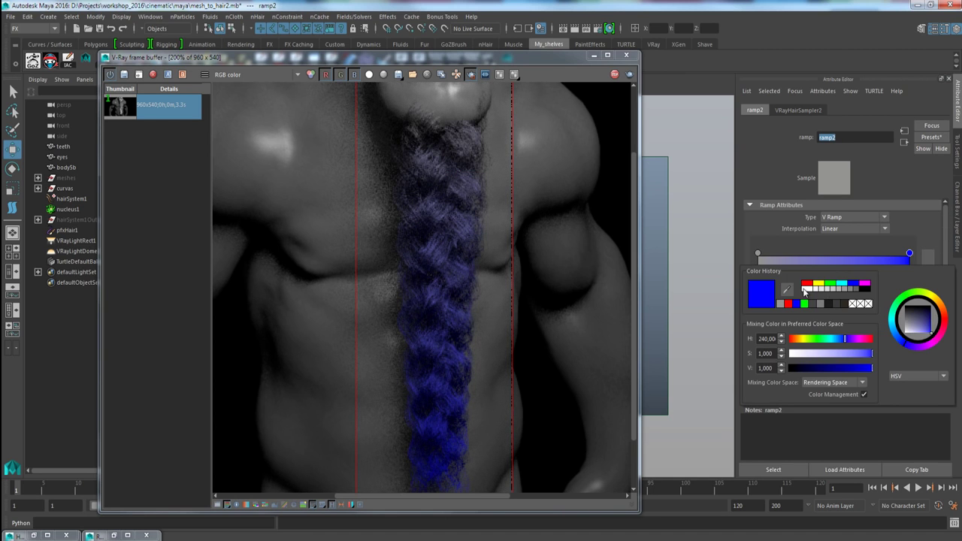
left_click(807, 292)
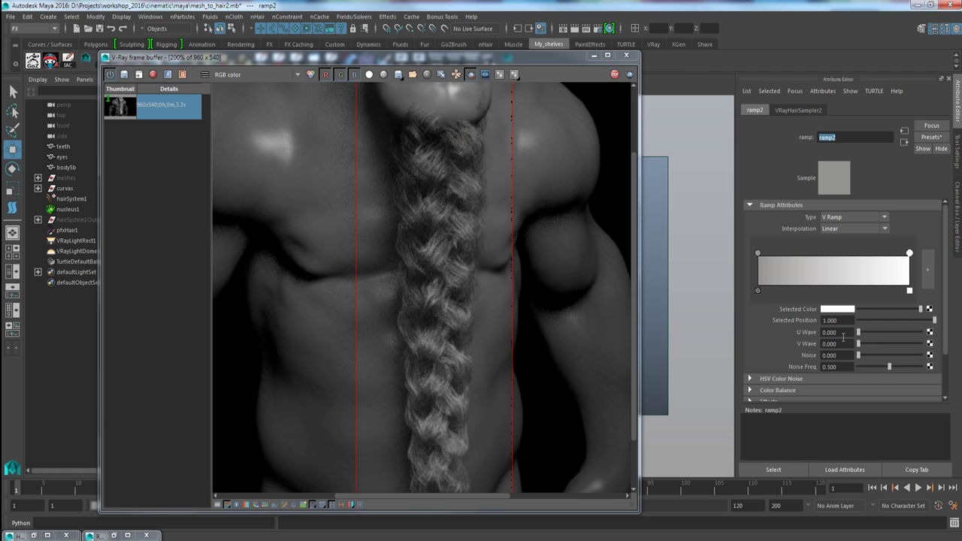
Raise the HSV value (V) of the ramp's white end color to 2
left_click(849, 309)
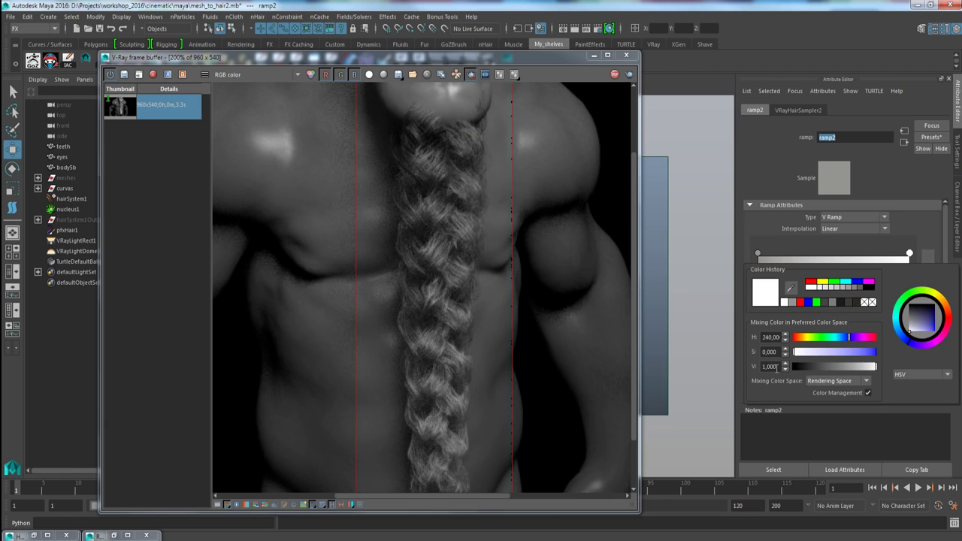
left_click_drag(776, 367, 752, 363)
type("2")
key("Return")
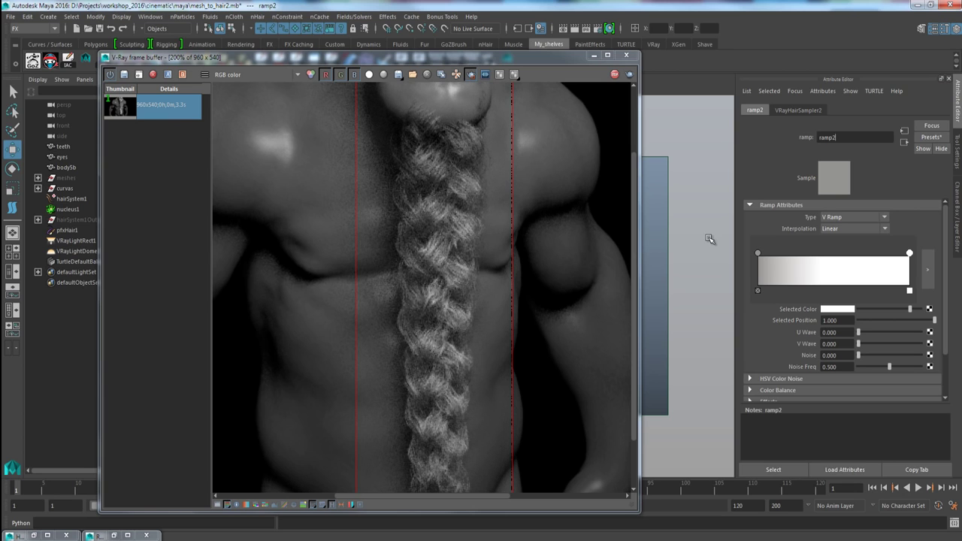
Slightly brighten the ramp's gray start color and stop the interactive render
left_click(758, 256)
left_click_drag(875, 314, 881, 311)
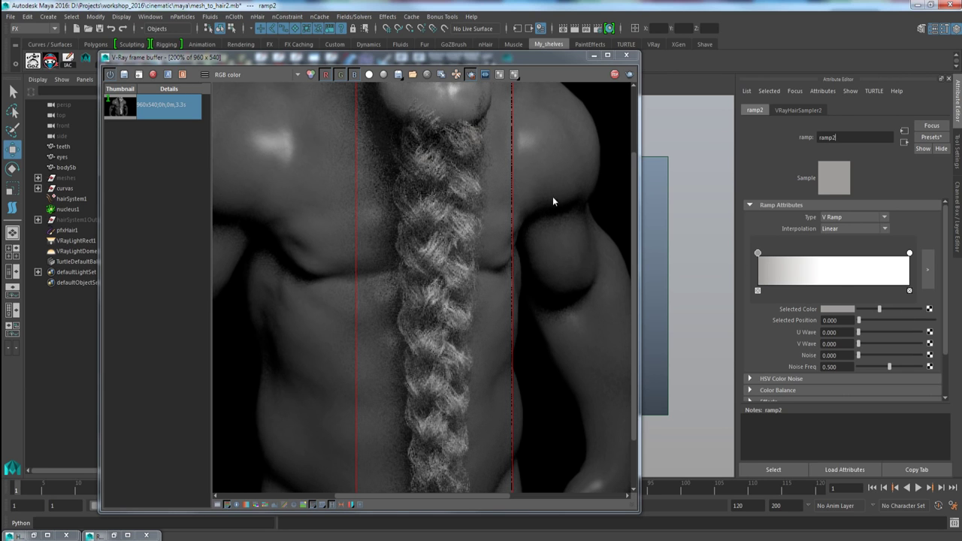
left_click(615, 74)
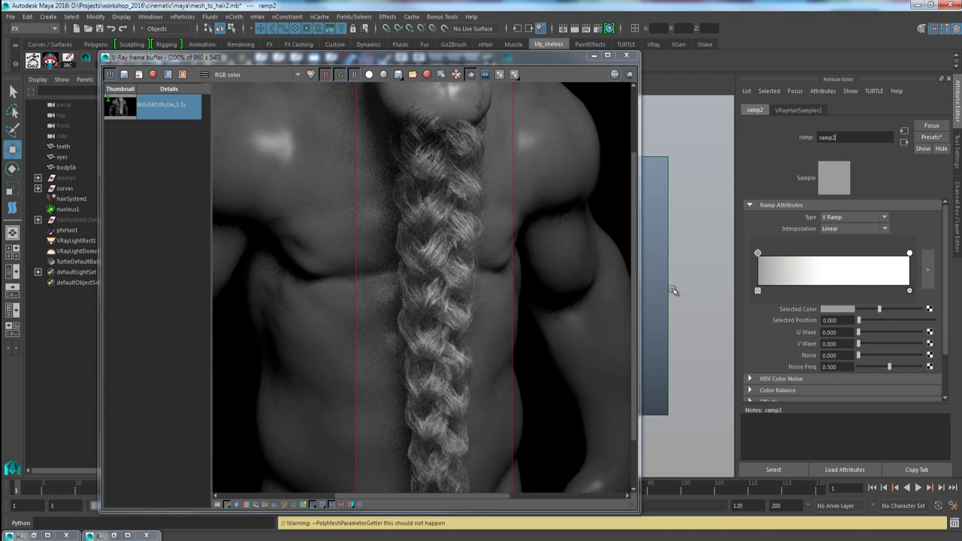
Inspect the rendered braid in full and up close, and review the parameters of the VRayHair3Mtl2 material
scroll(535, 233, "down", 1)
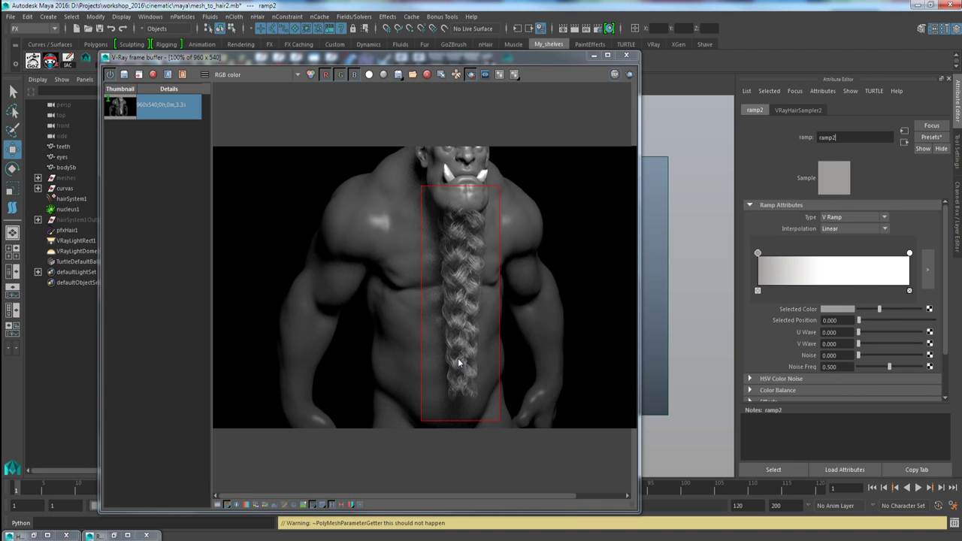
scroll(485, 348, "up", 1)
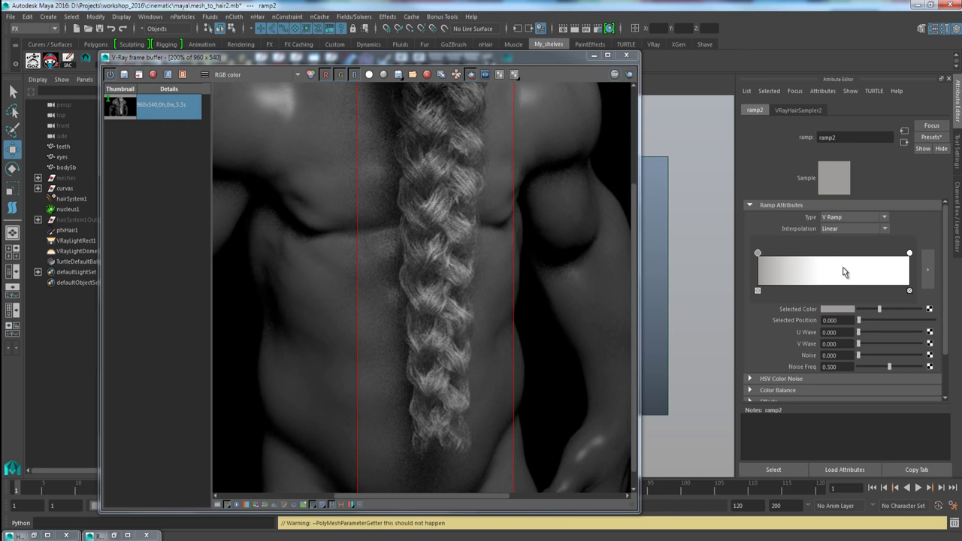
middle_click_drag(547, 268, 553, 291)
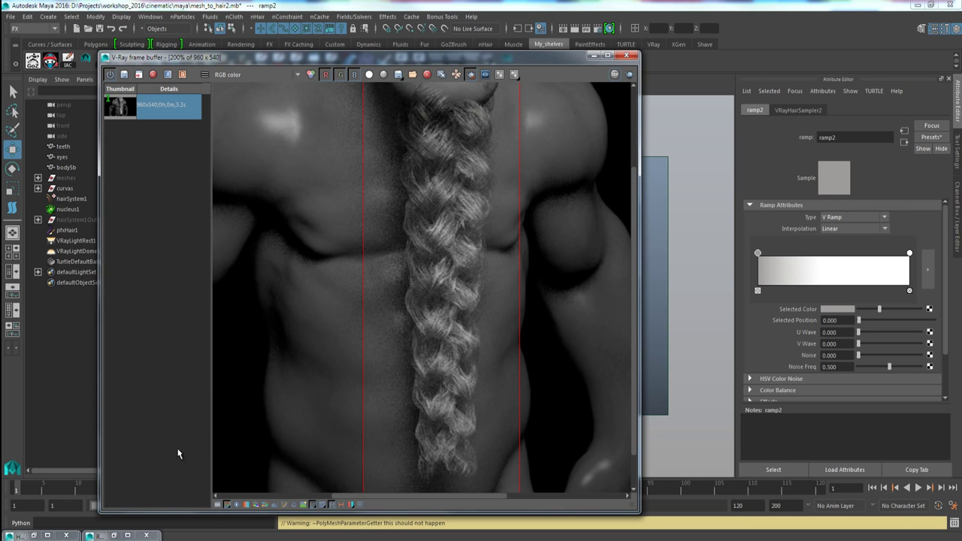
left_click(906, 141)
scroll(864, 248, "down", 1)
scroll(860, 278, "up", 1)
scroll(841, 331, "down", 1)
scroll(812, 307, "up", 1)
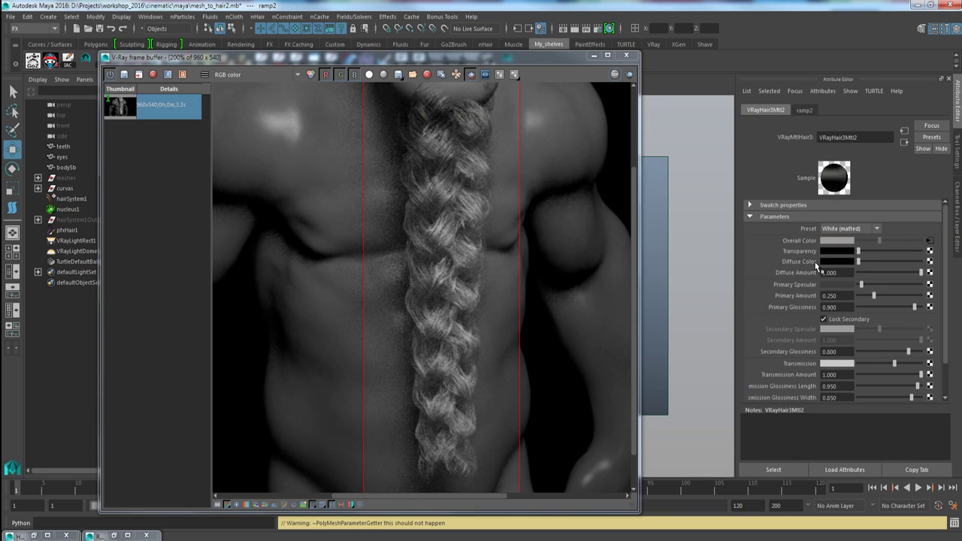
scroll(808, 301, "down", 1)
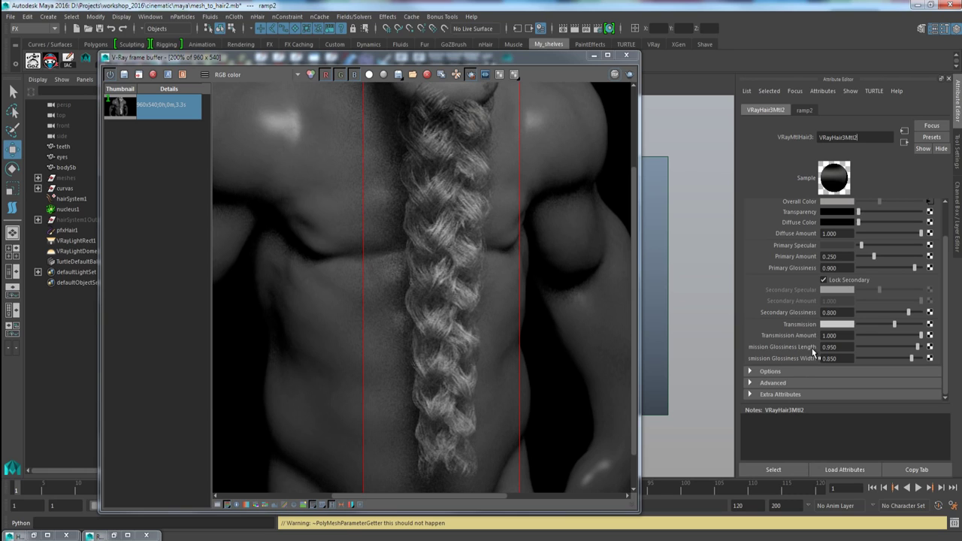
scroll(811, 347, "up", 1)
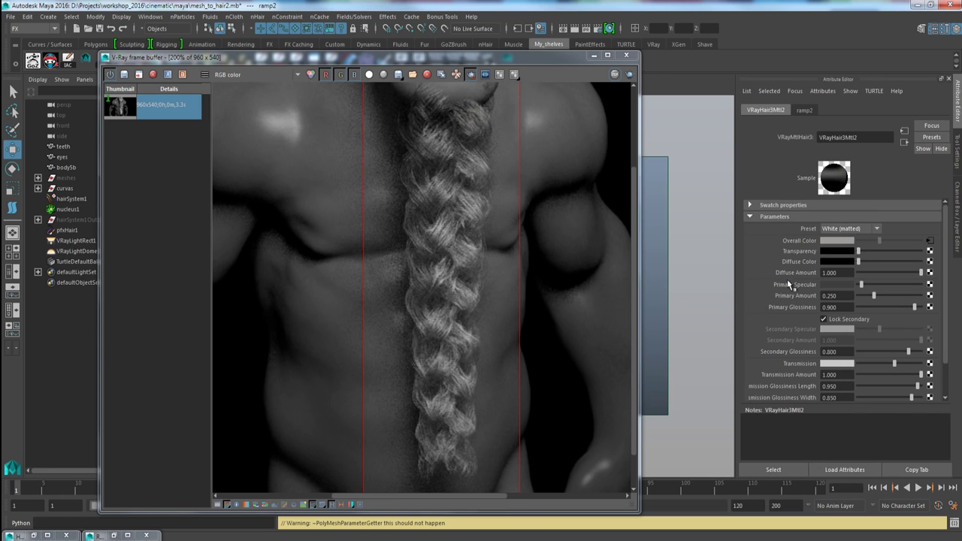
Select all nodes of the hair shading network in the Hypershade, enlarge their swatches and hide their attributes
left_click(33, 535)
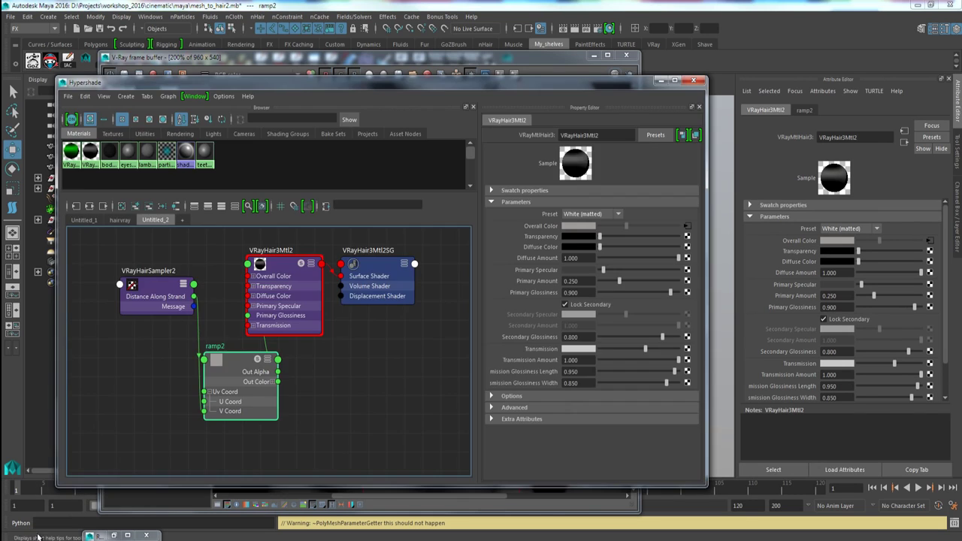
left_click_drag(97, 248, 432, 451)
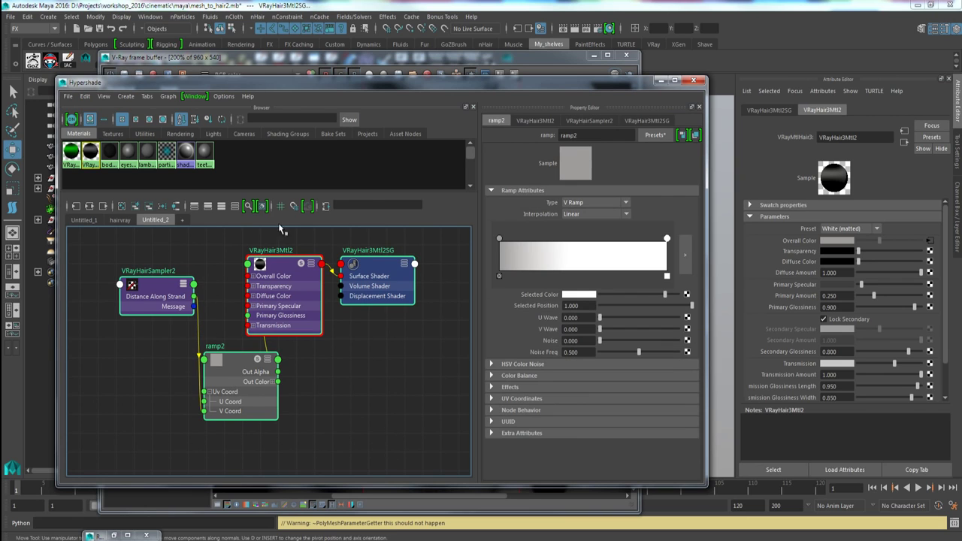
left_click(261, 206)
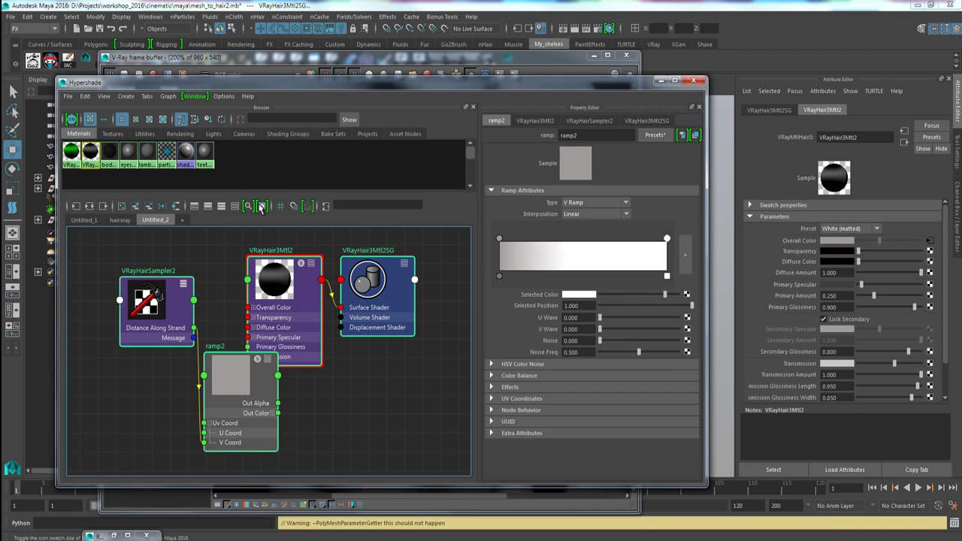
left_click(194, 207)
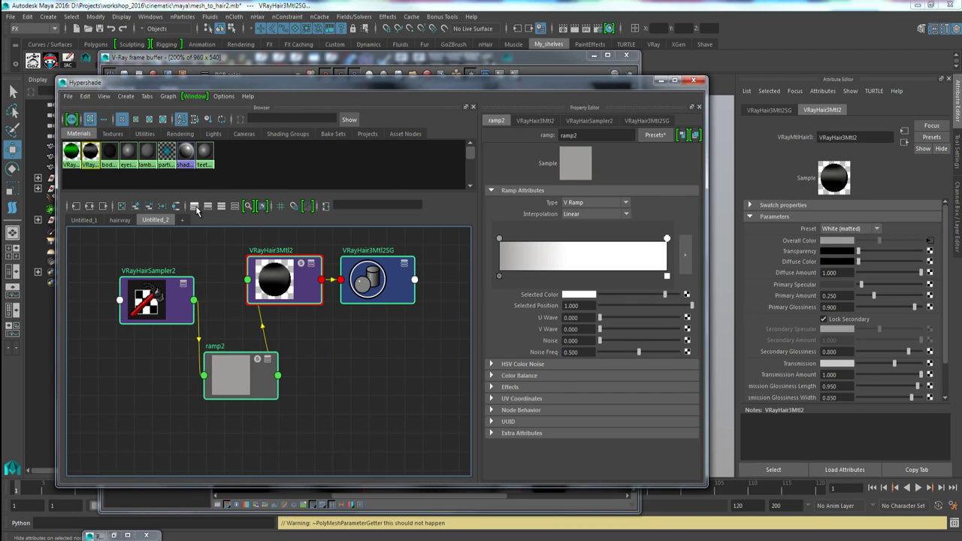
Graph the network's input and output connections in a row and show only connected attributes on all its nodes
left_click(90, 206)
left_click(246, 278)
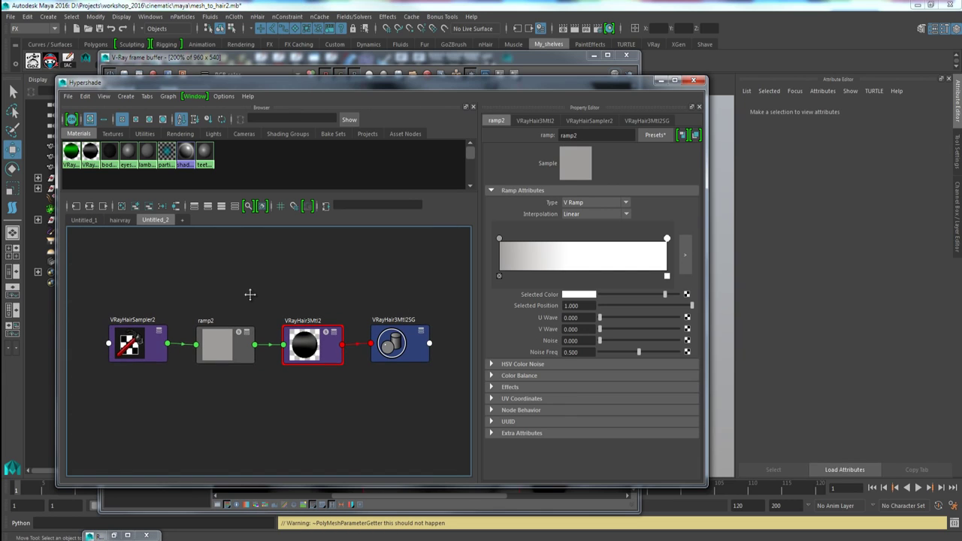
left_click_drag(89, 258, 446, 356)
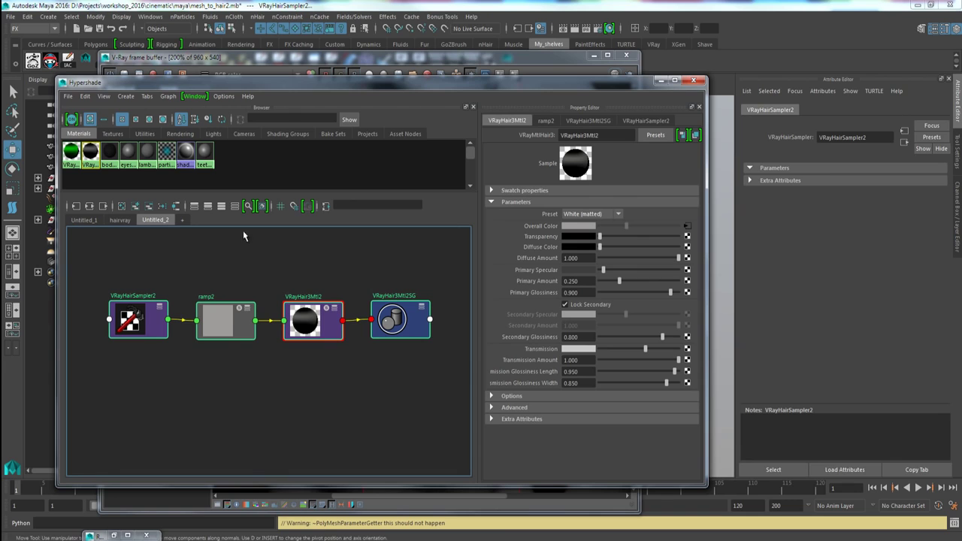
left_click(208, 210)
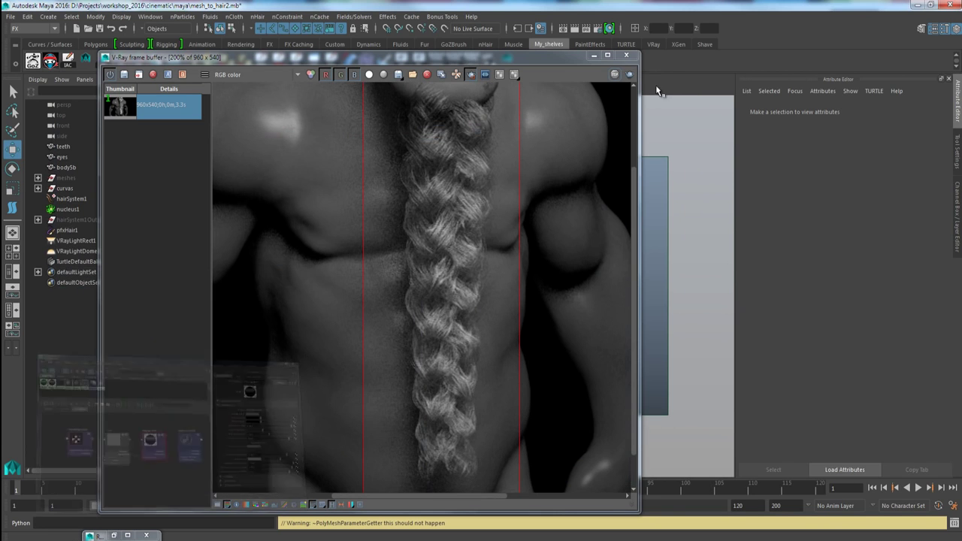
Minimize the Hypershade and set the adaptive image sampler's threshold to 0.010 in the V-Ray render settings
left_click(659, 79)
mouse_move(456, 217)
middle_mouse_down()
mouse_move(449, 268)
mouse_move(450, 235)
middle_mouse_up()
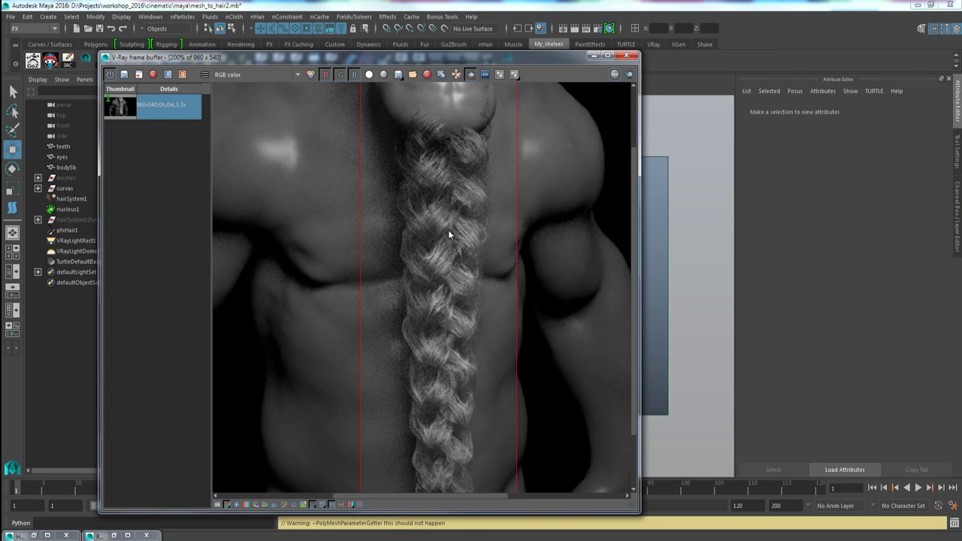
left_click(599, 29)
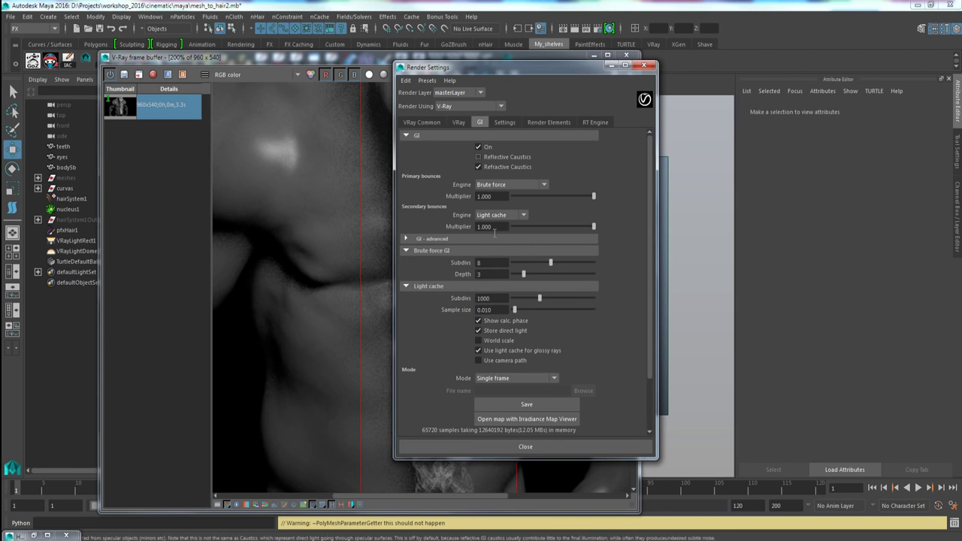
left_click(459, 123)
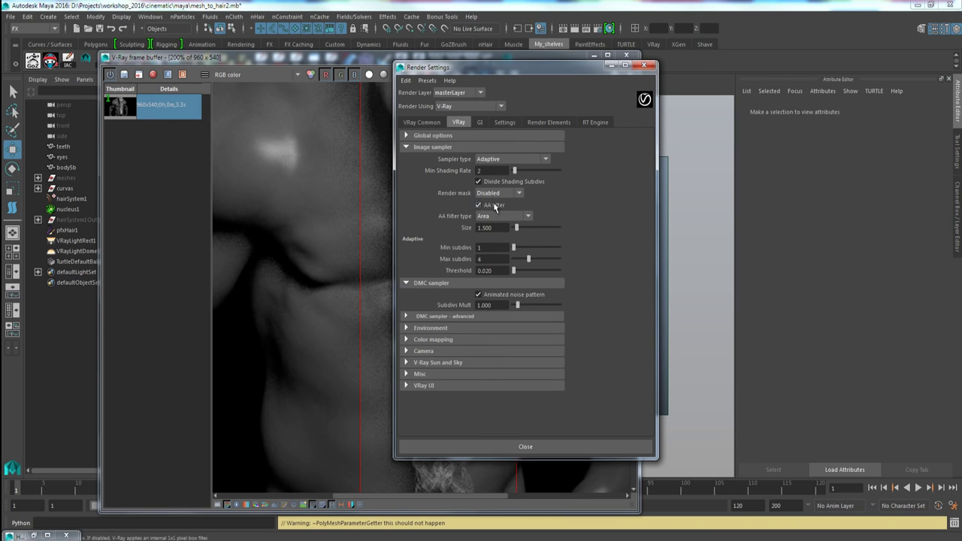
left_click_drag(486, 271, 499, 271)
type("1")
key("Return")
Set the adaptive image sampler's max subdivs to 30 and its min subdivs to 3
left_click(488, 259)
key("BackSpace")
type("30")
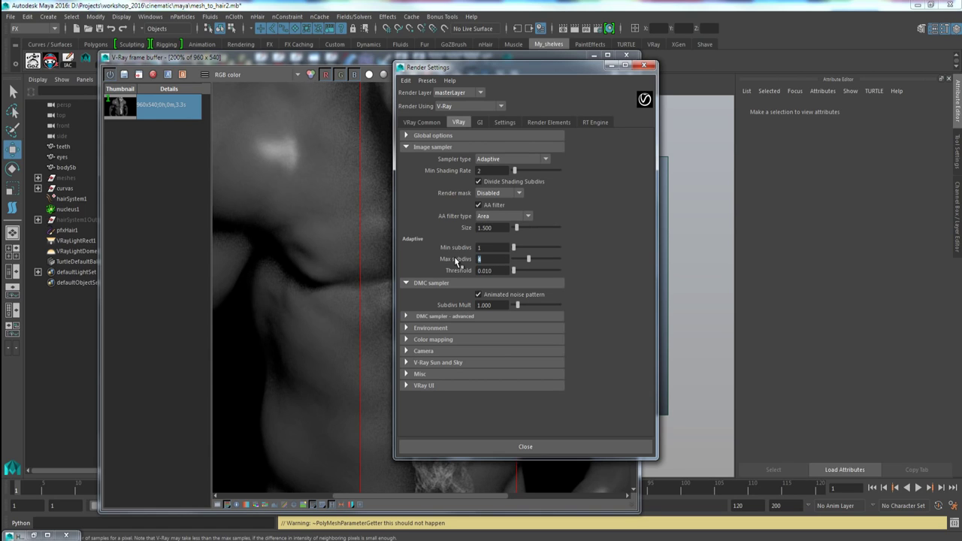
key("Return")
left_click(489, 248)
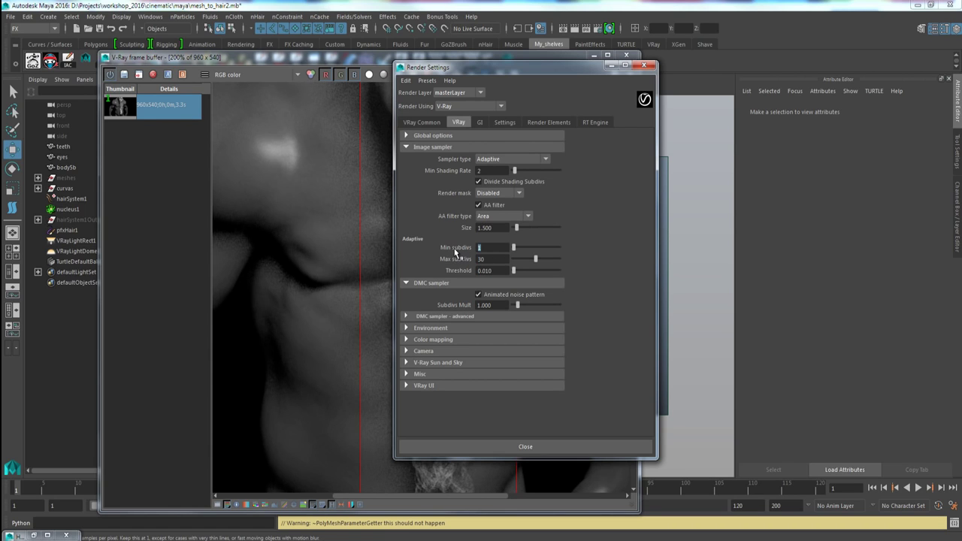
type("3")
key("Return")
Render the marked region around the beard again and inspect the braid in full and up close
left_click(362, 64)
left_click(629, 74)
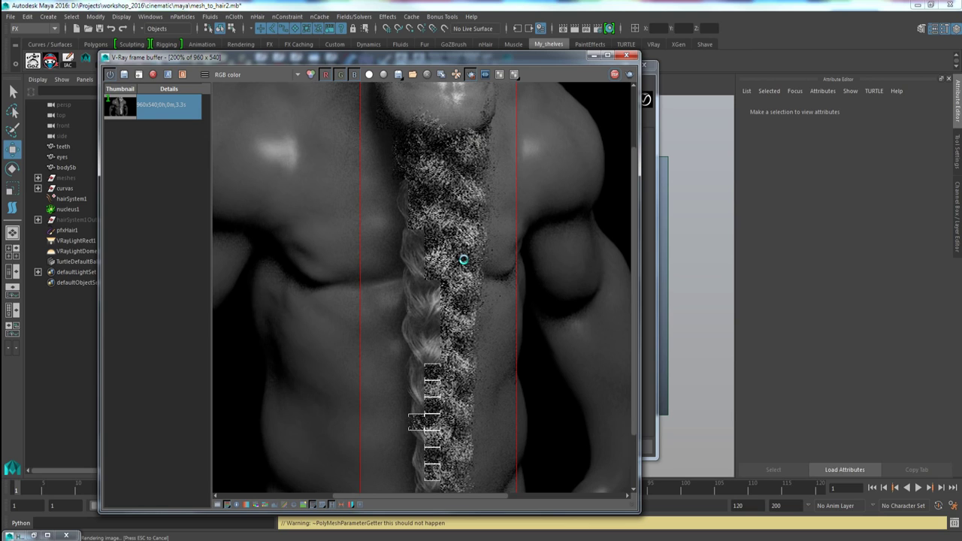
scroll(464, 259, "down", 1)
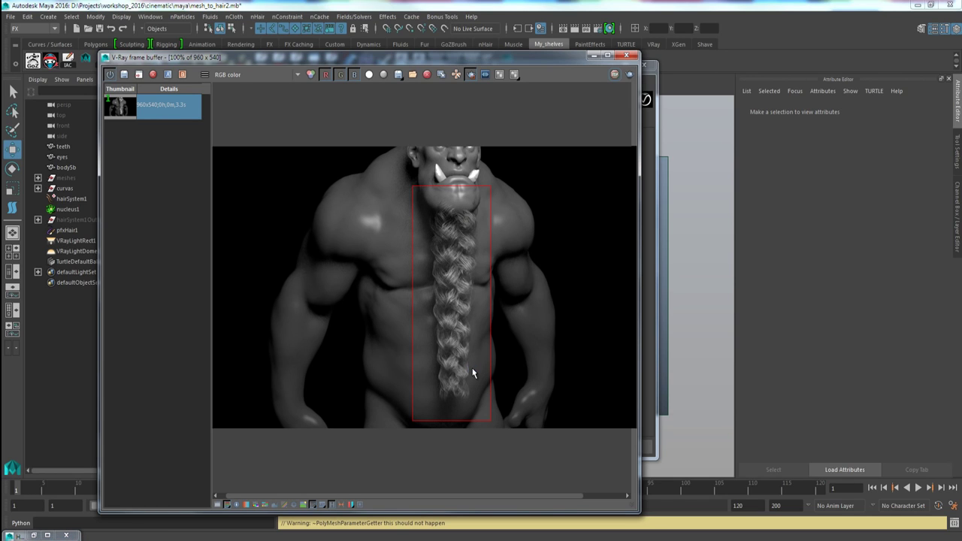
scroll(475, 363, "up", 1)
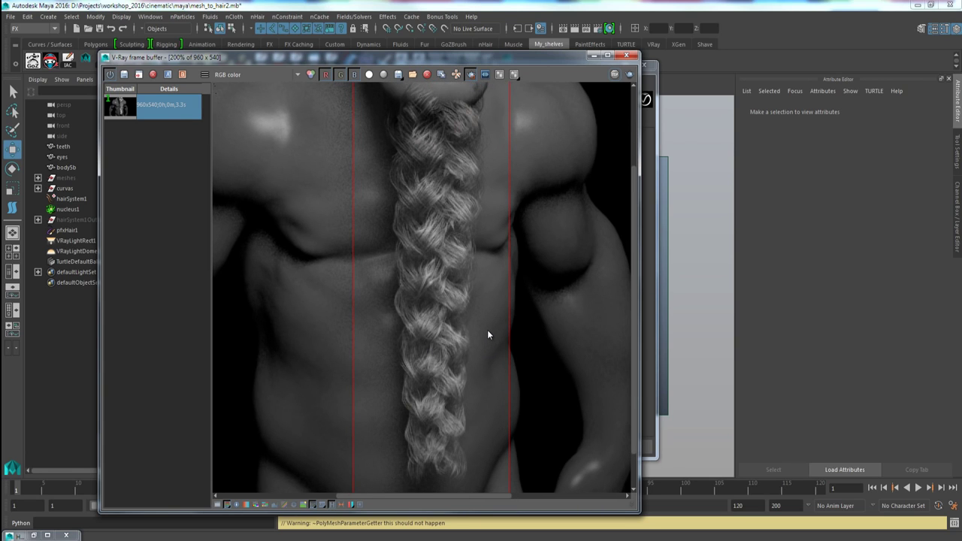
middle_click_drag(366, 109, 393, 228)
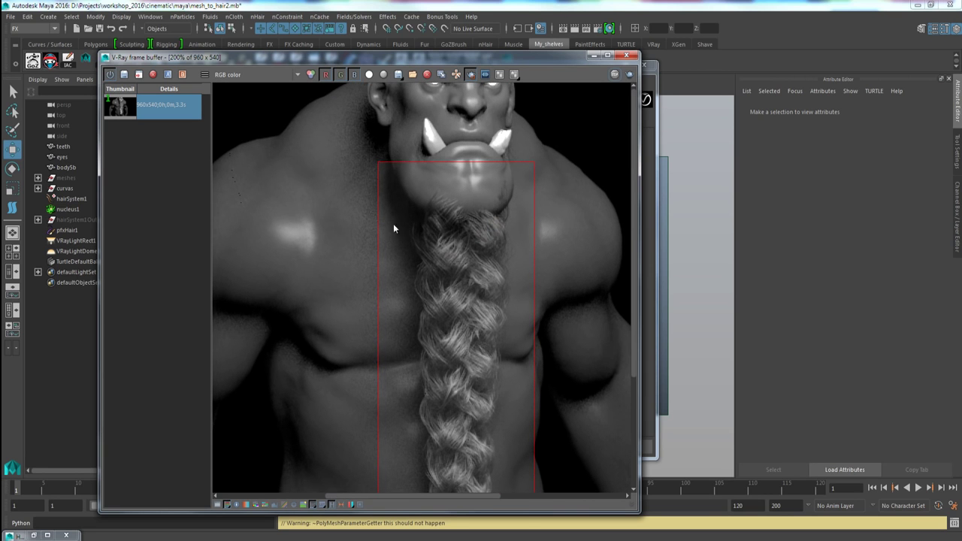
middle_click_drag(519, 145, 523, 156)
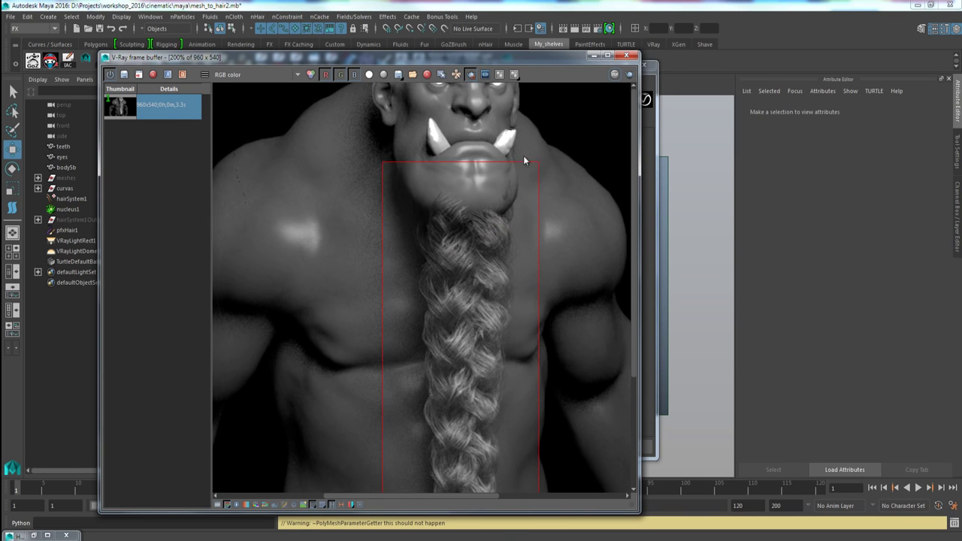